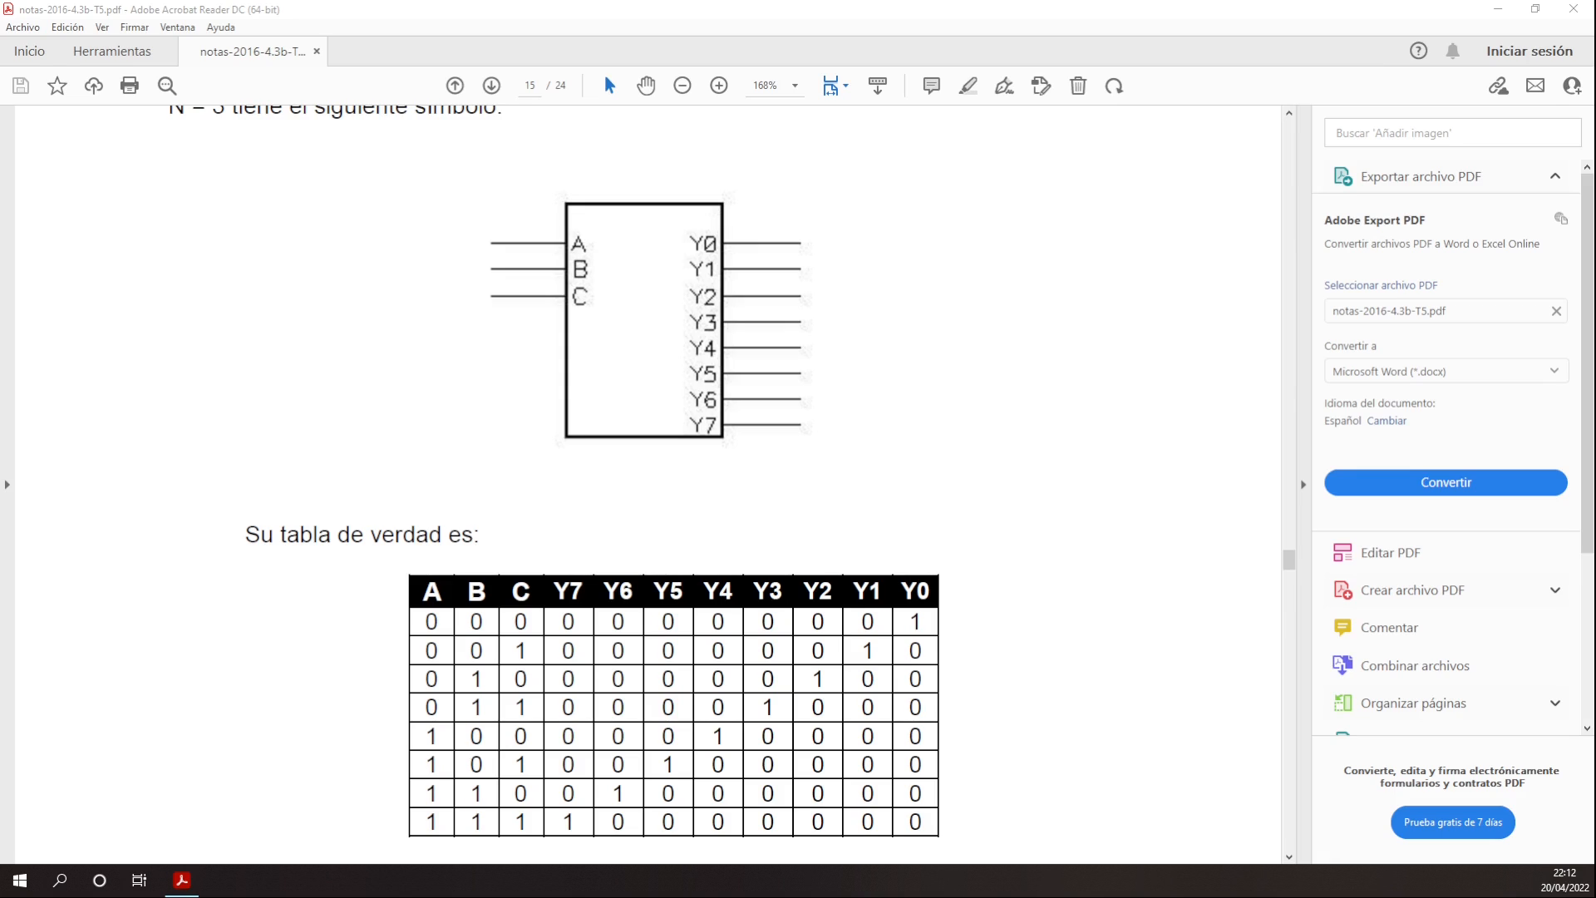
# - Close the PDF notes document
pyautogui.moveTo(720, 8); pyautogui.dragTo(682, 7)
pyautogui.hotkey('alt', 'F4')
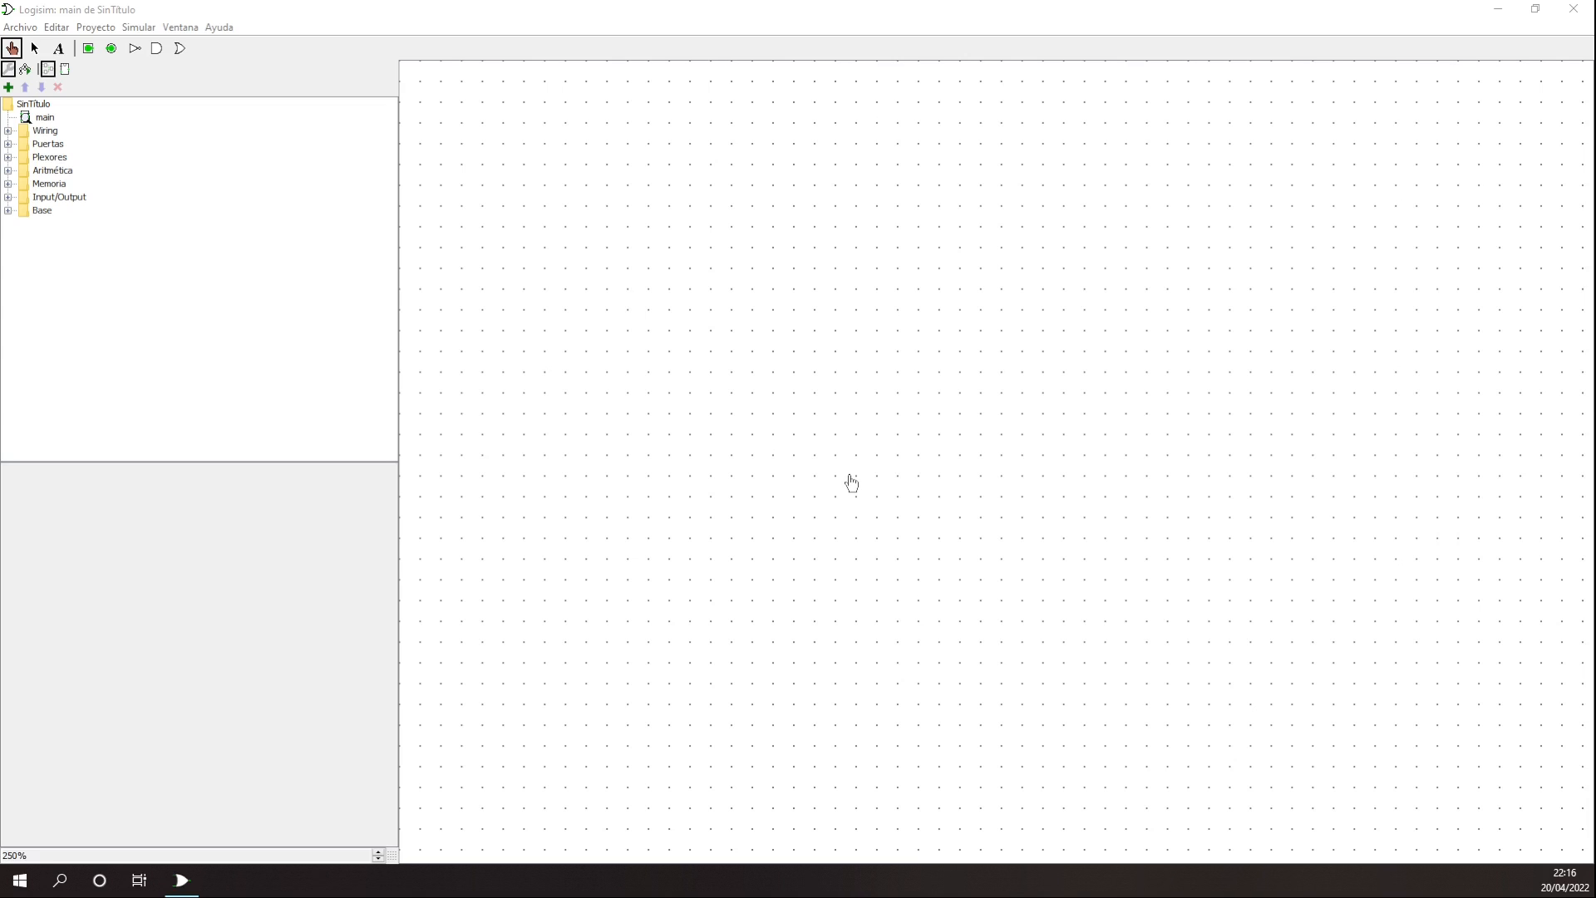
pyautogui.click(8, 132)
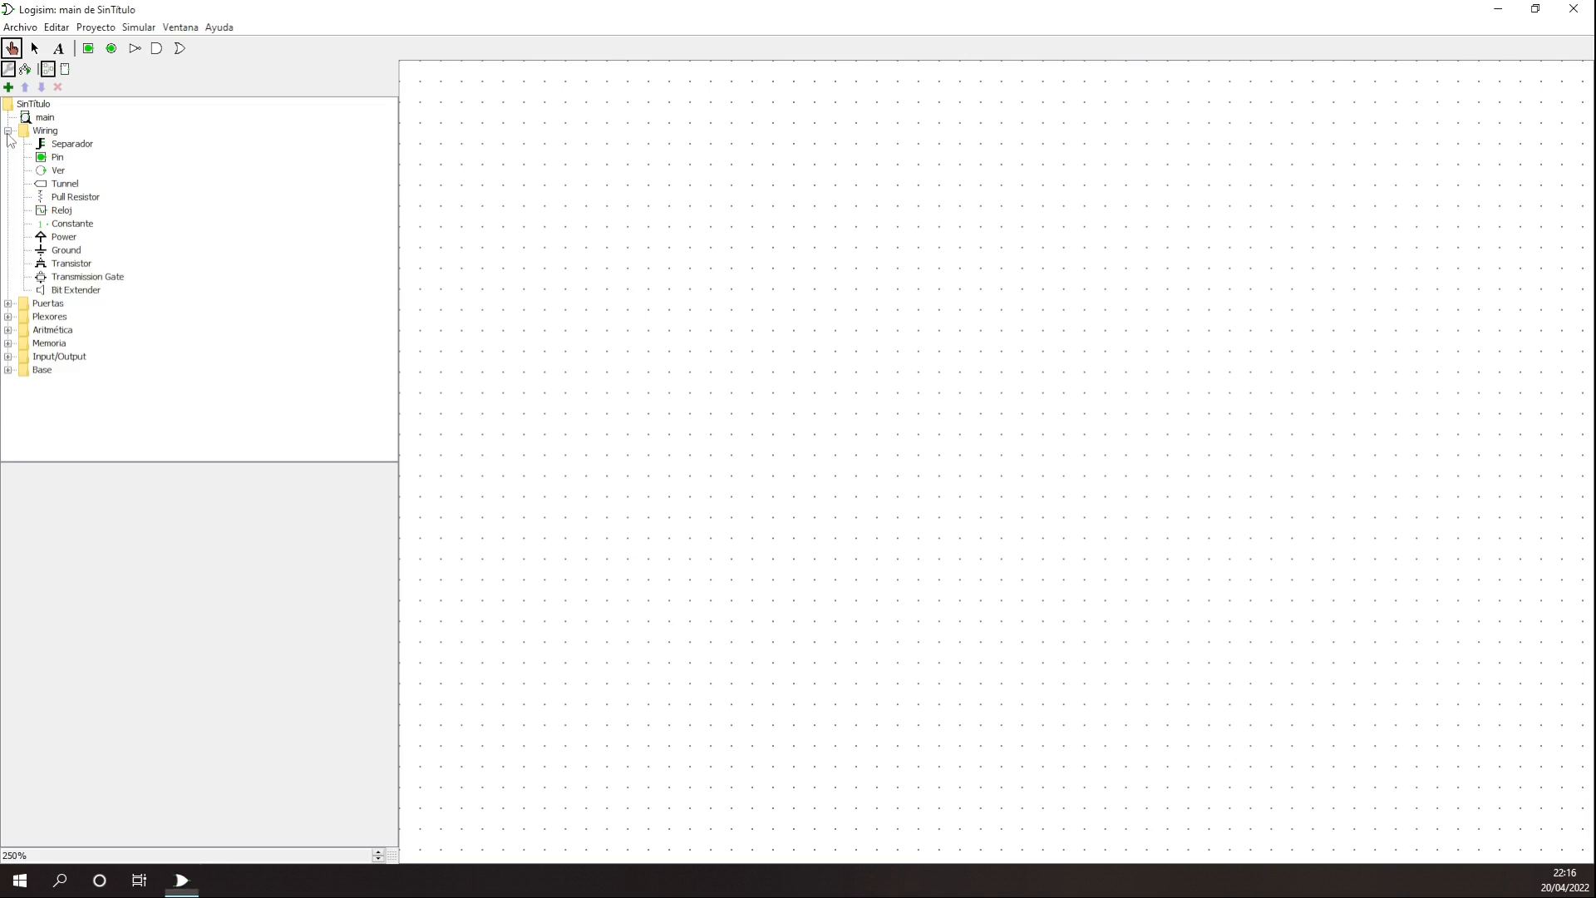
pyautogui.click(7, 132)
pyautogui.click(8, 131)
pyautogui.click(53, 117)
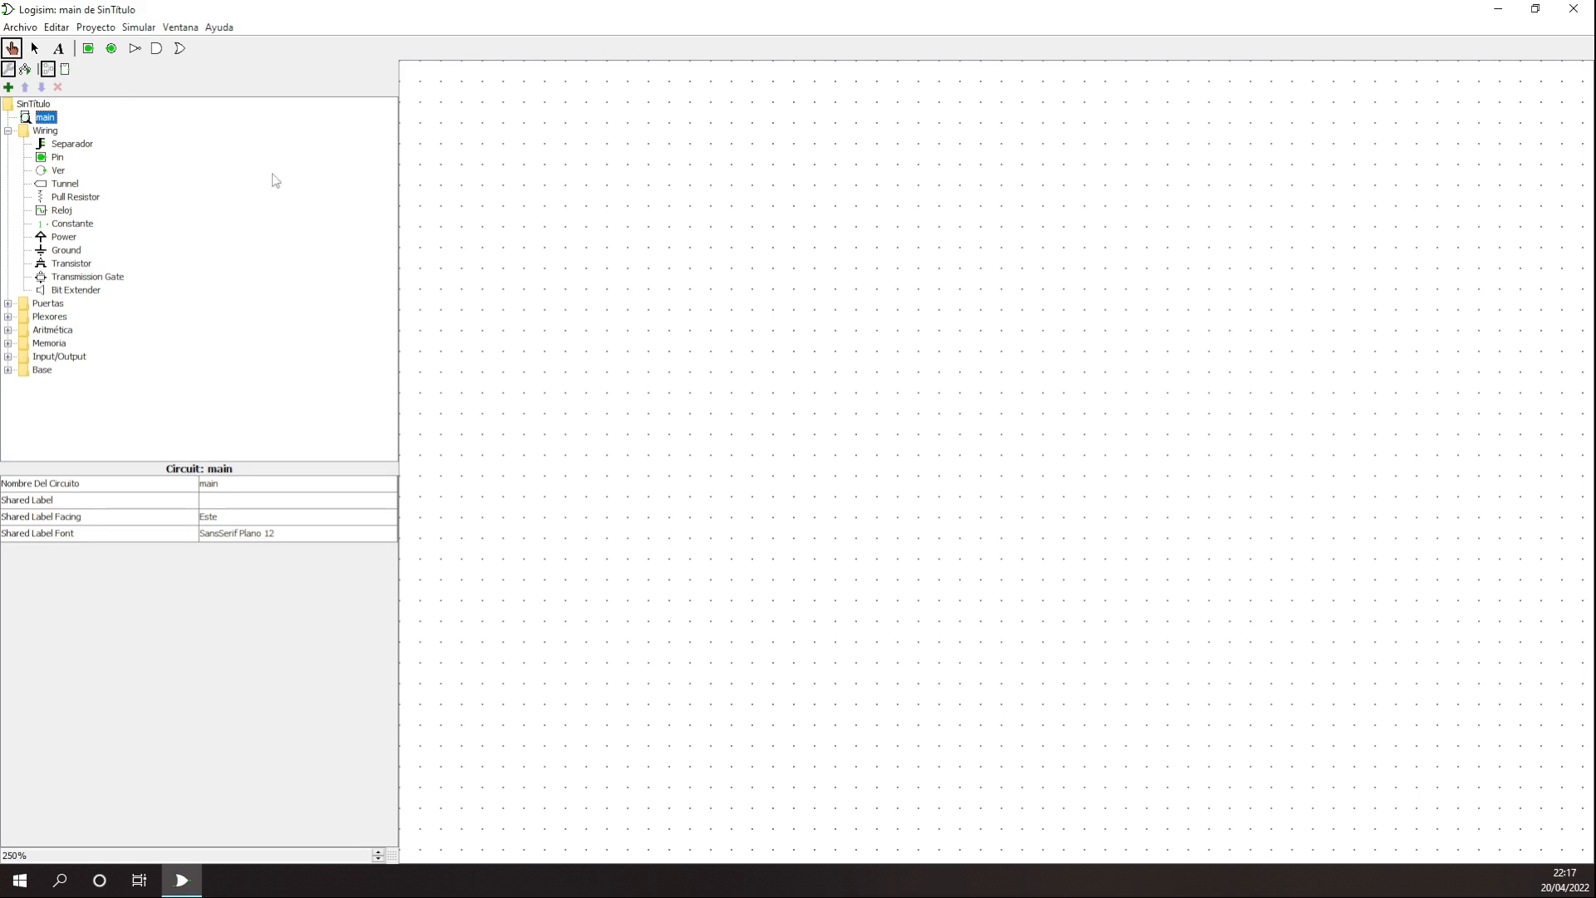
# - Save the untitled project in the Documentos folder under the name CPU
pyautogui.click(21, 27)
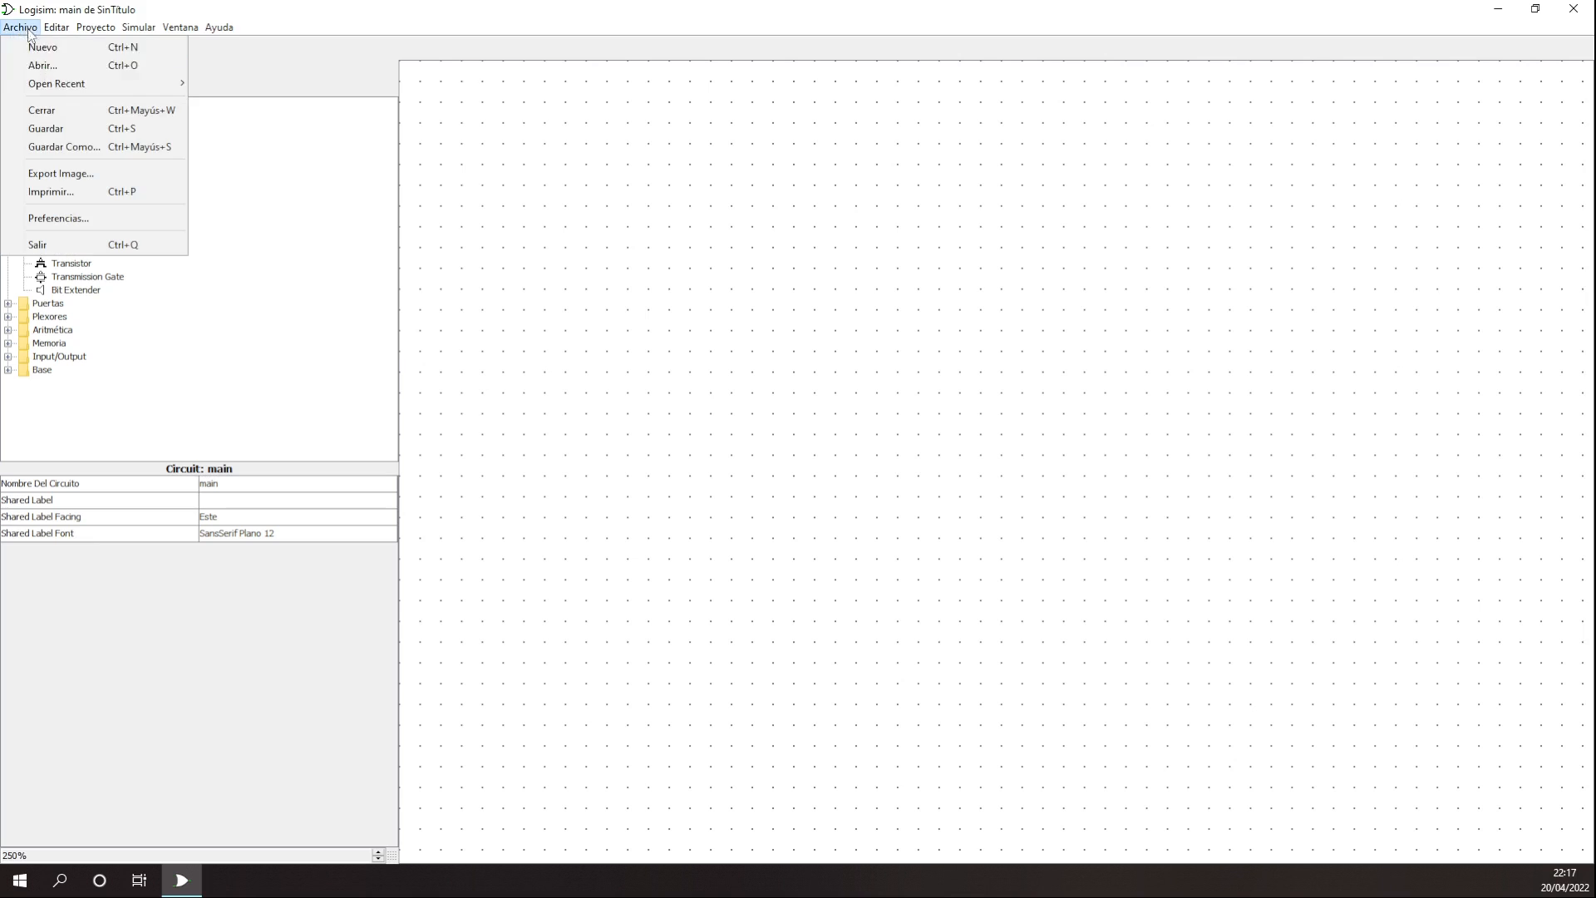
pyautogui.click(87, 148)
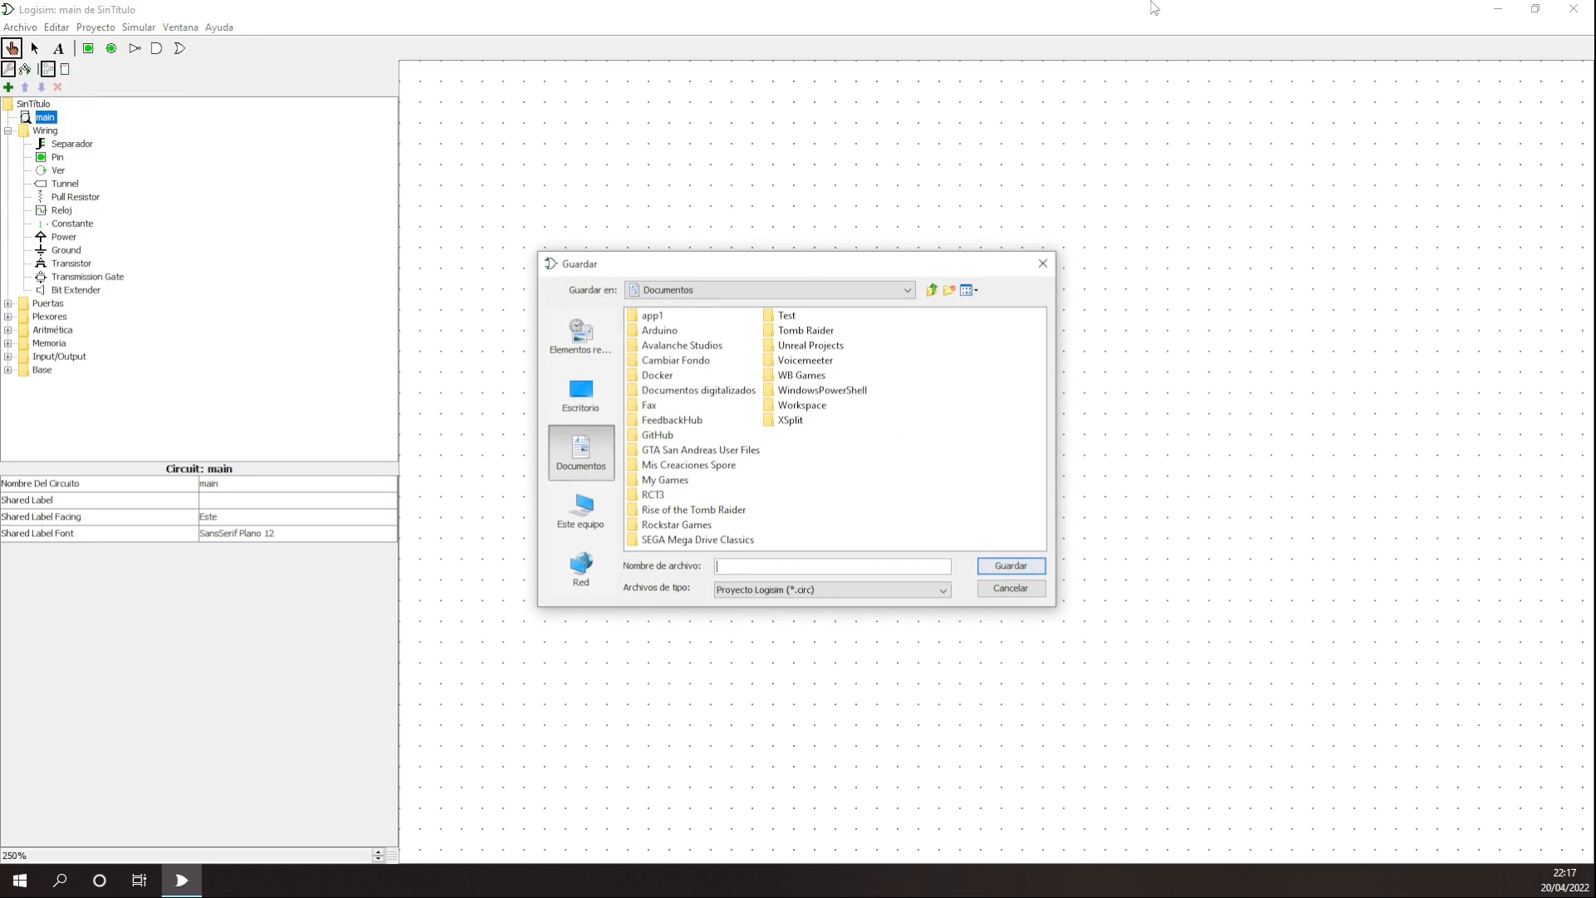
pyautogui.write('CPU')
pyautogui.press('Return')
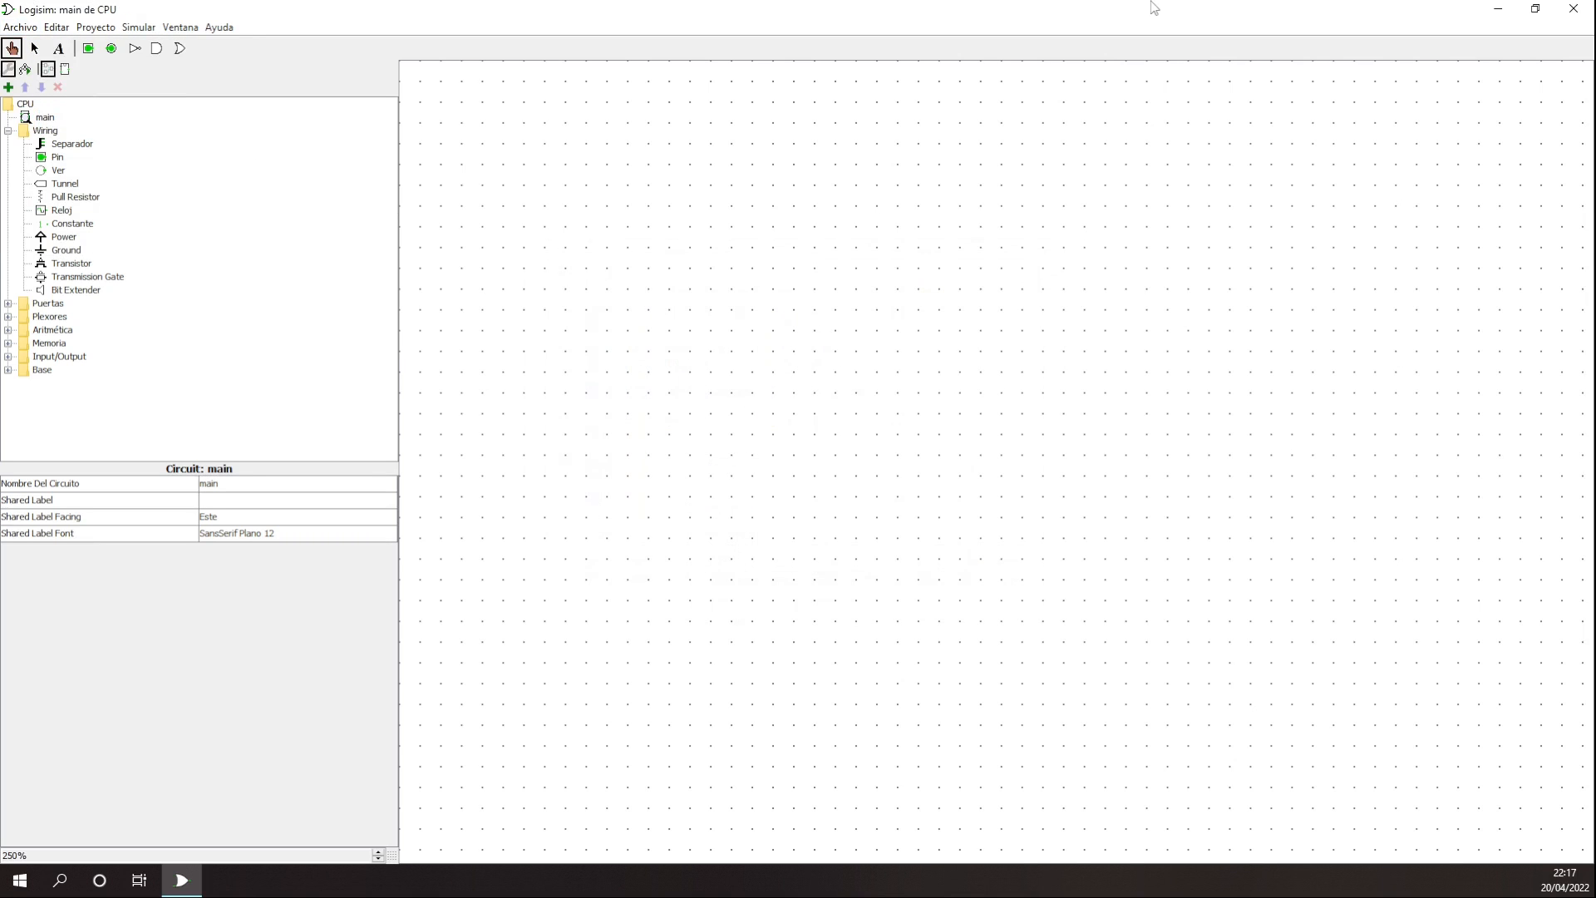
pyautogui.rightClick(43, 121)
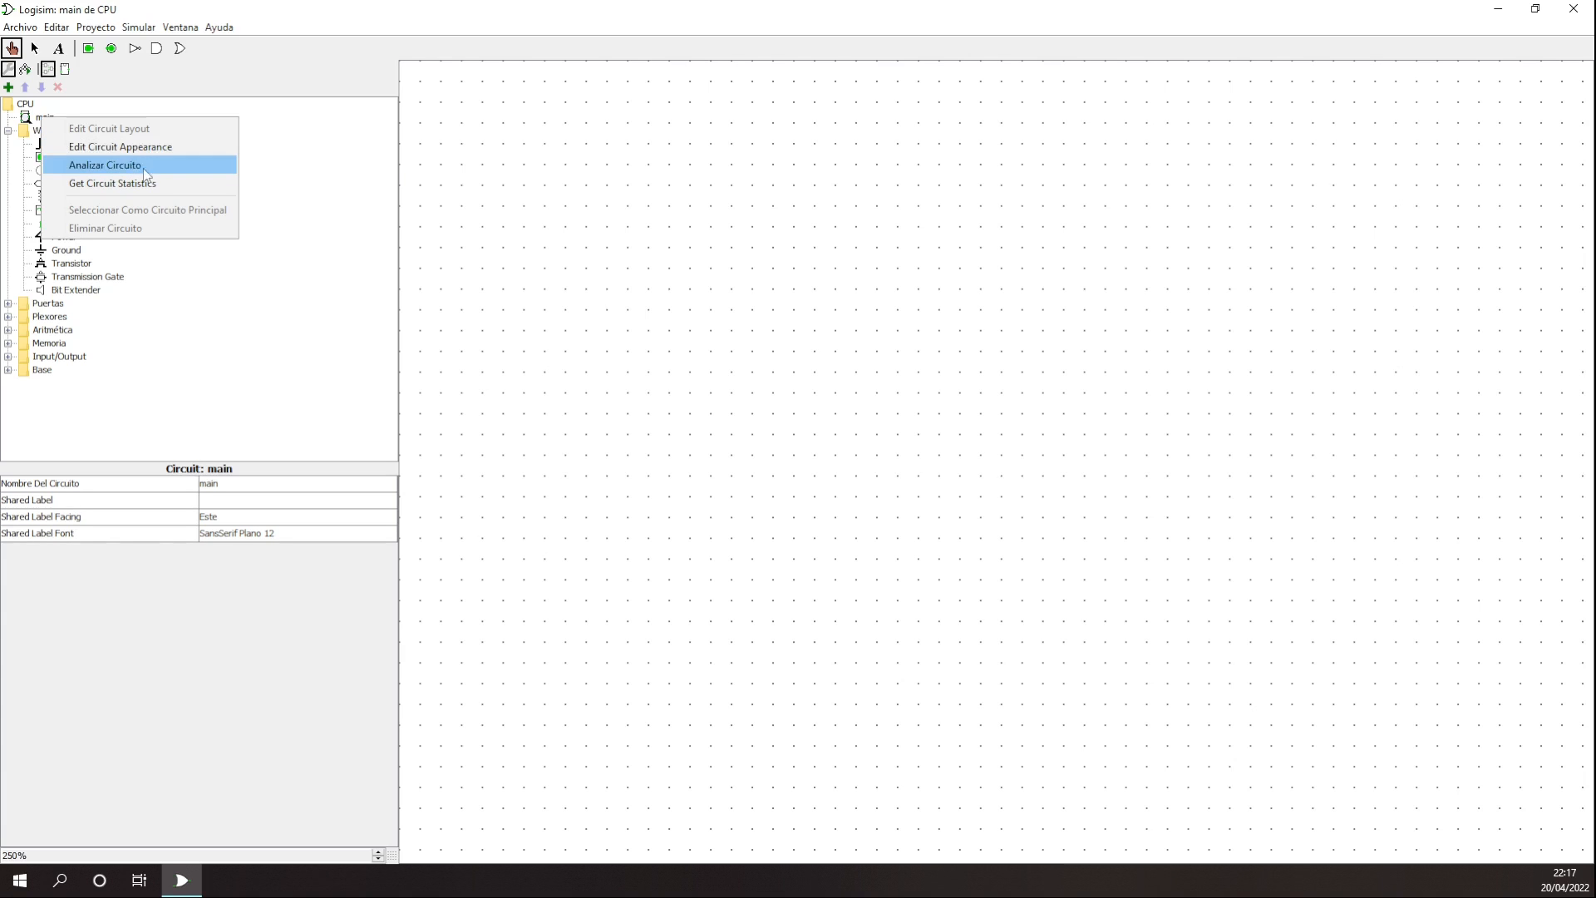
pyautogui.click(21, 27)
pyautogui.click(41, 48)
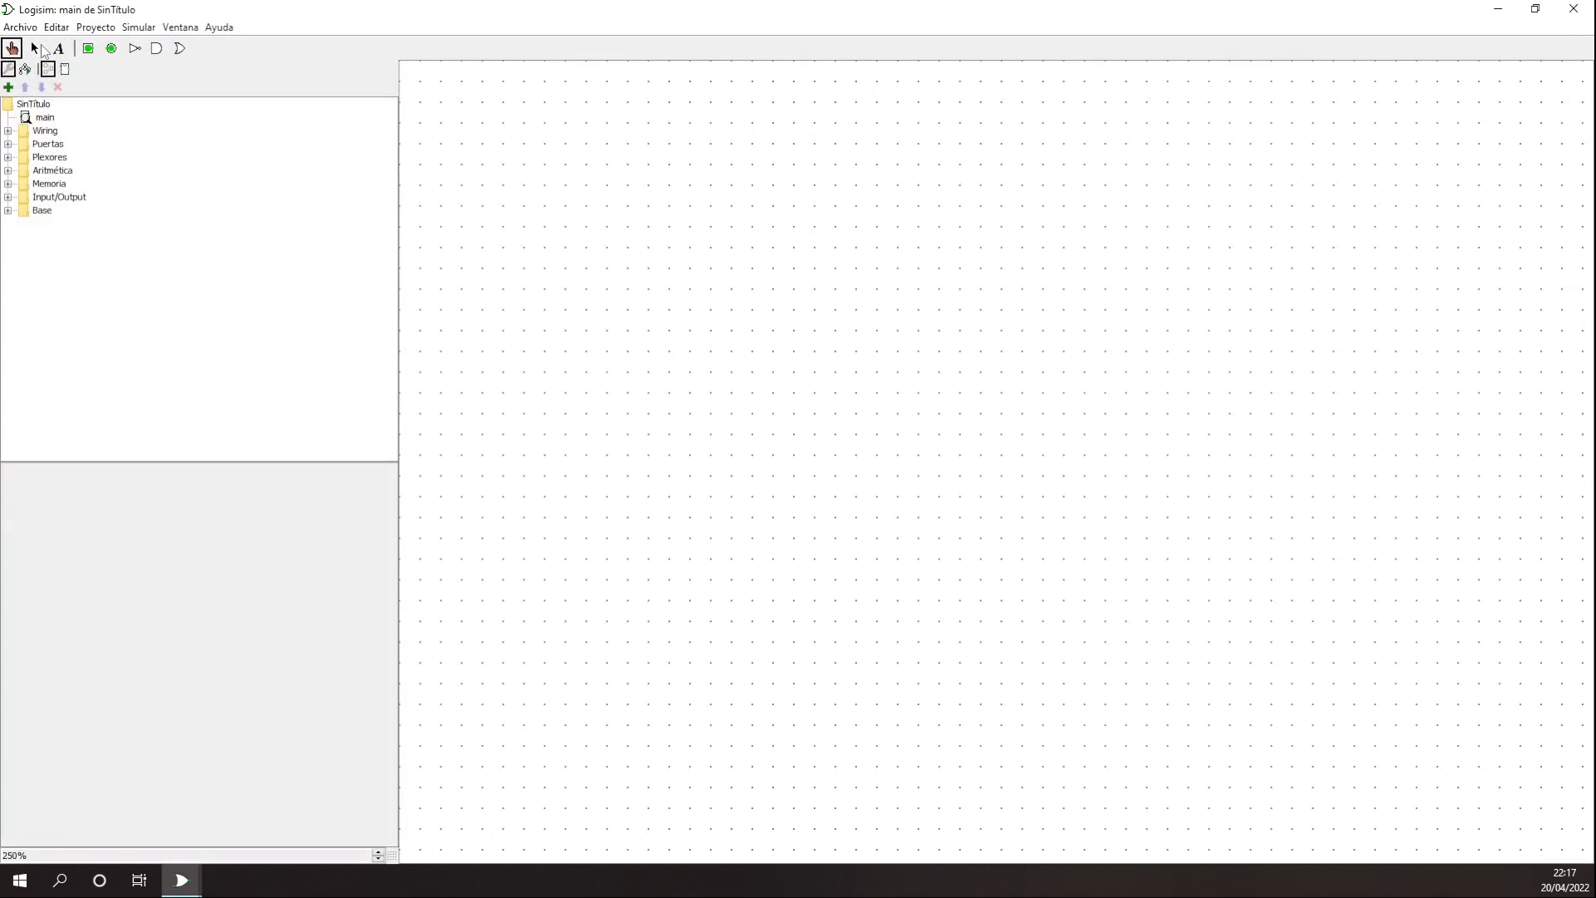
pyautogui.click(1574, 8)
pyautogui.rightClick(42, 113)
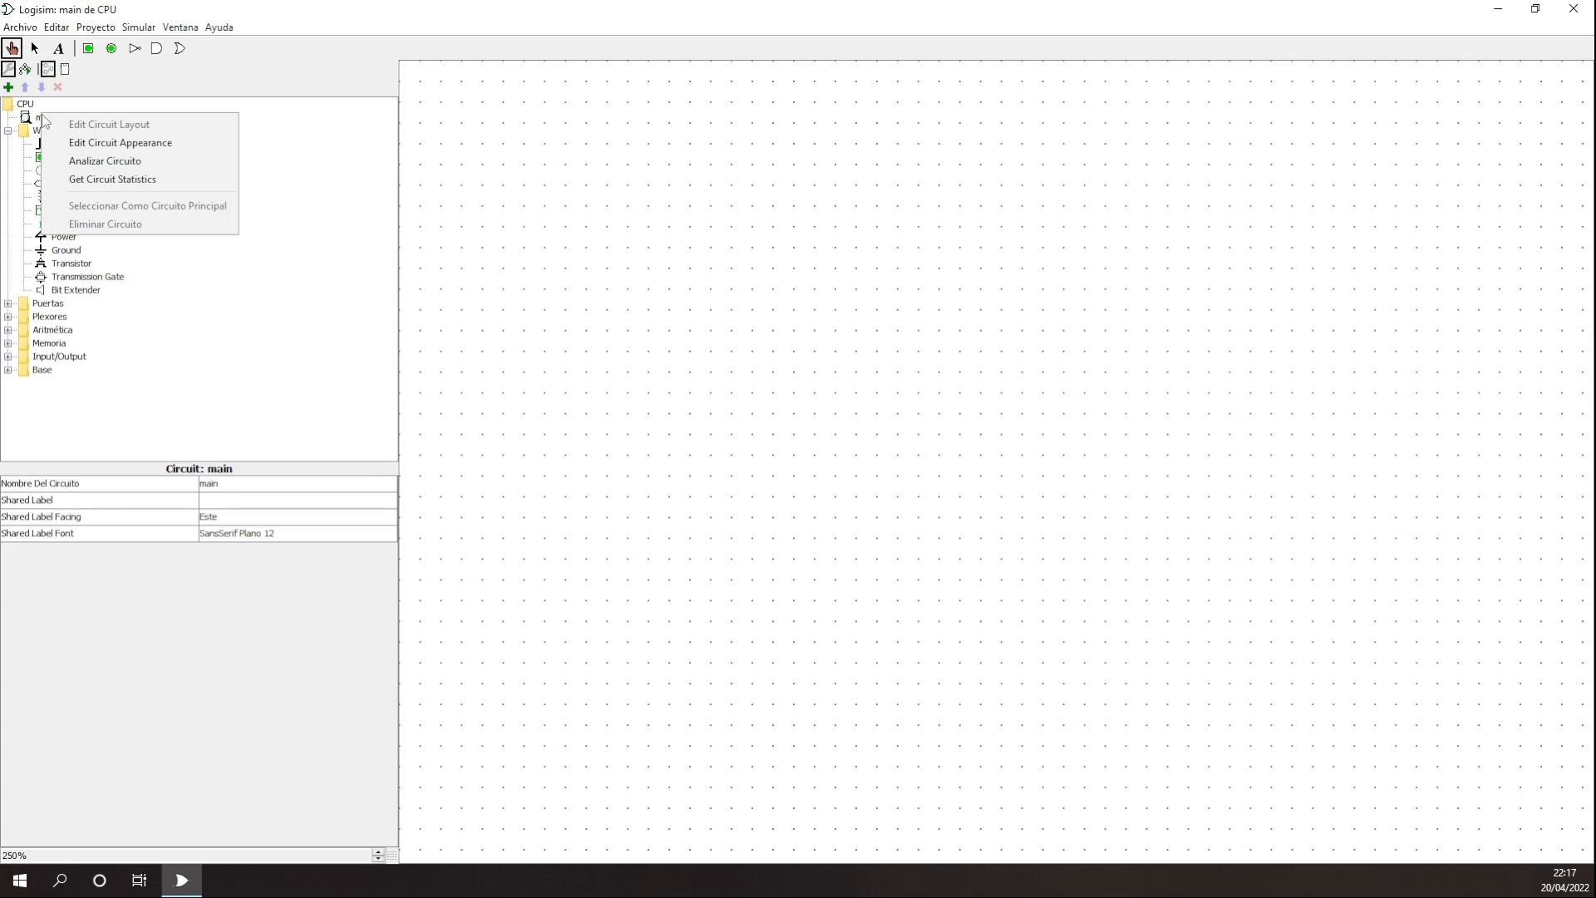
pyautogui.click(26, 106)
# - Add a new circuit named ALU to the CPU project
pyautogui.rightClick(25, 105)
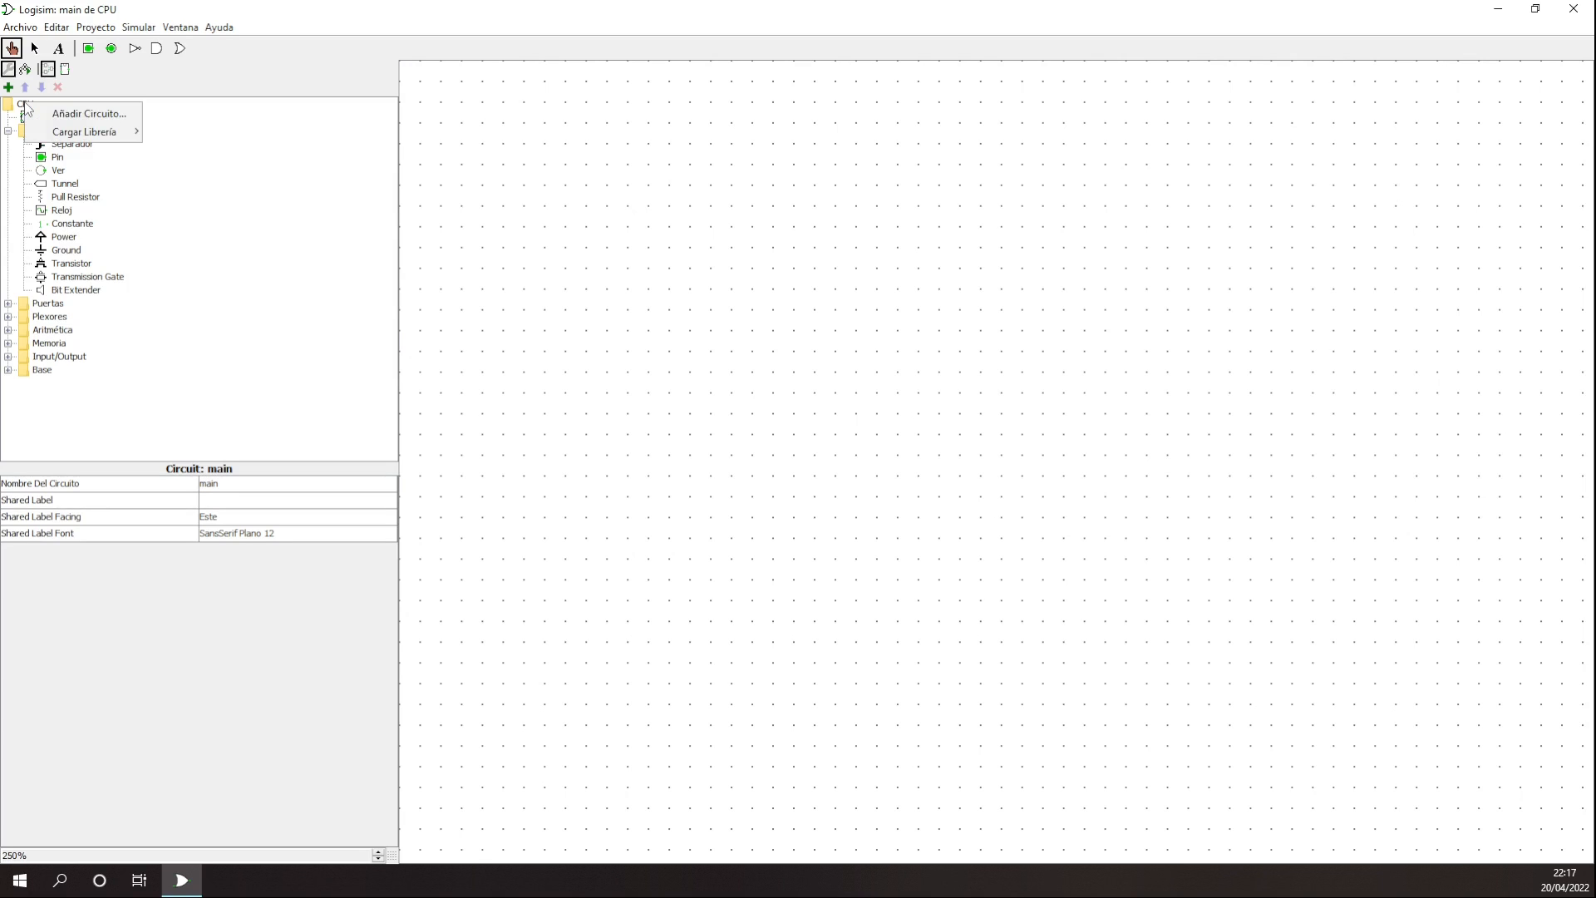
pyautogui.click(60, 113)
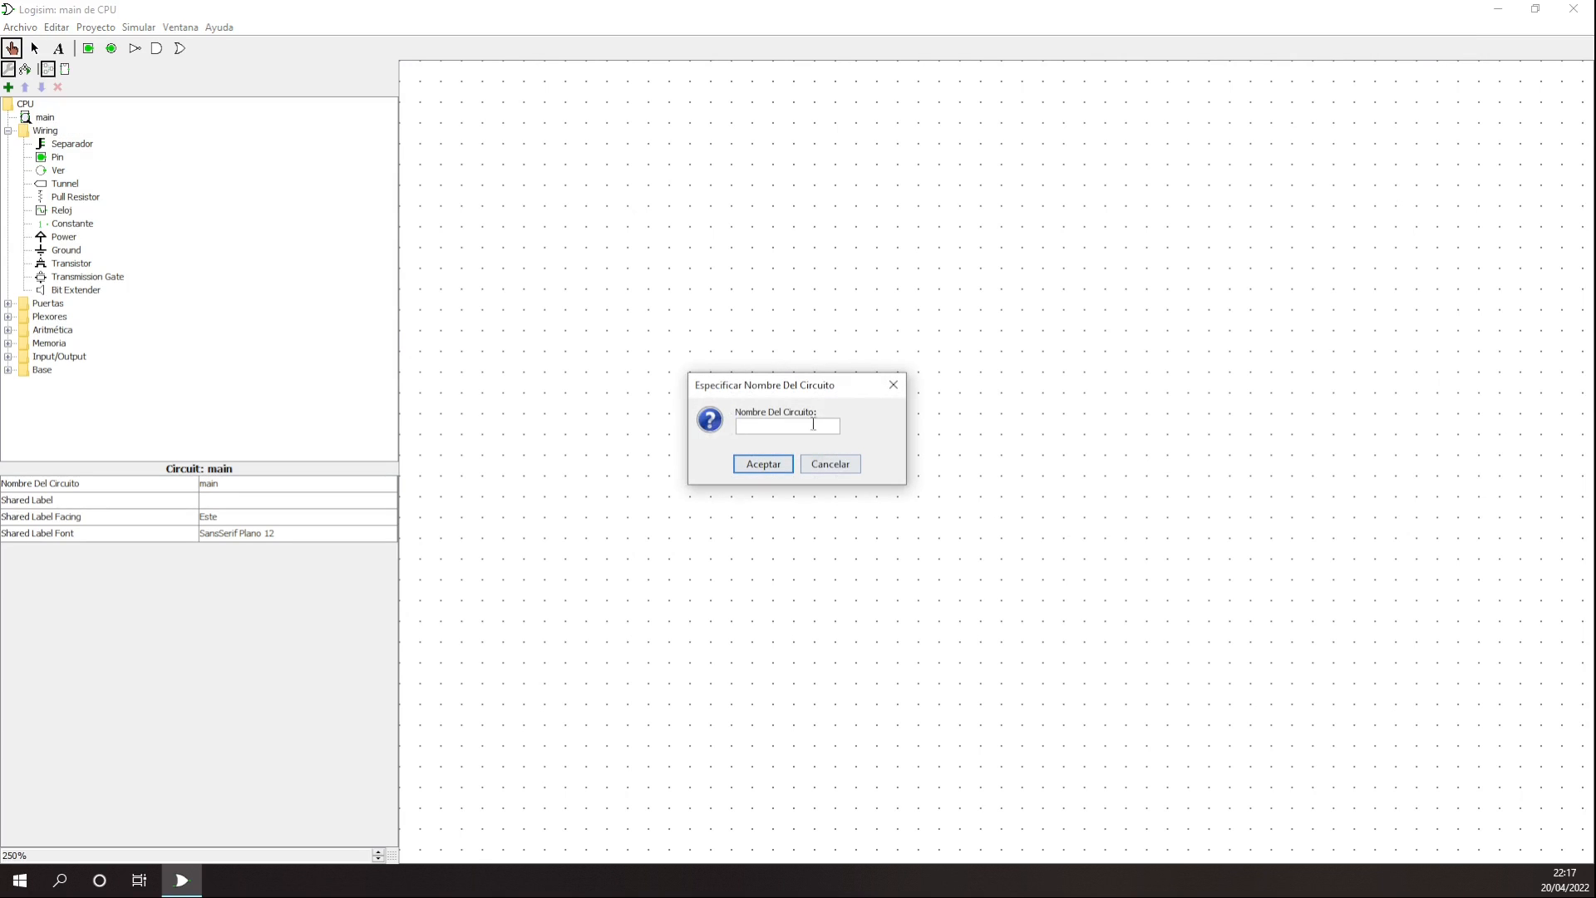
pyautogui.write('ALU')
pyautogui.press('Return')
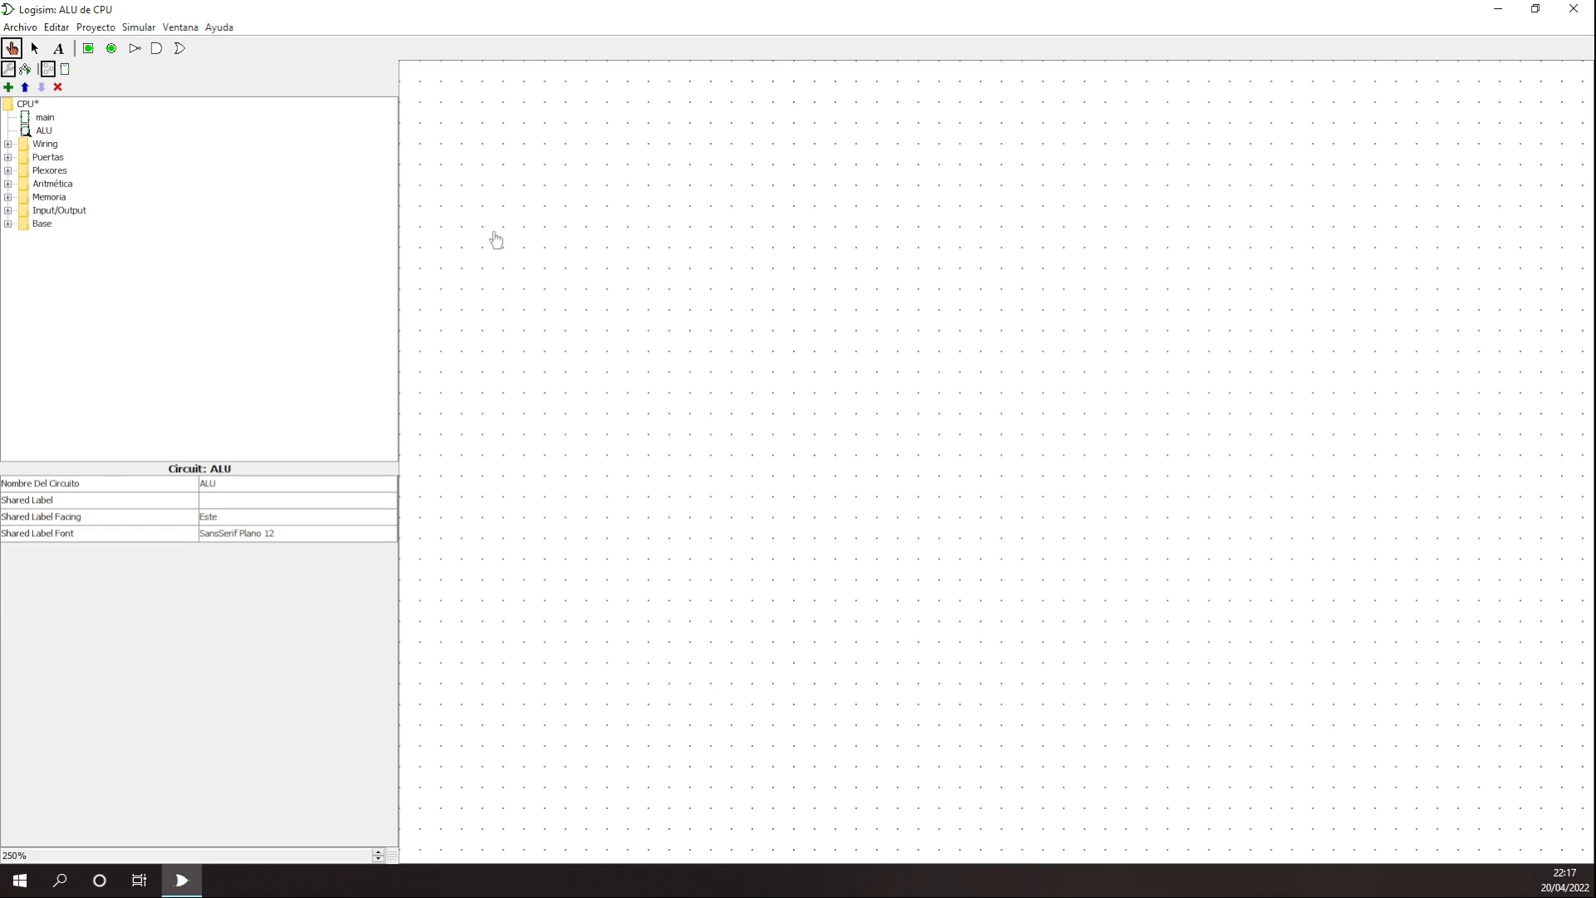
# - Place a one-bit east-facing input pin from the Wiring library in the empty ALU circuit
pyautogui.click(7, 157)
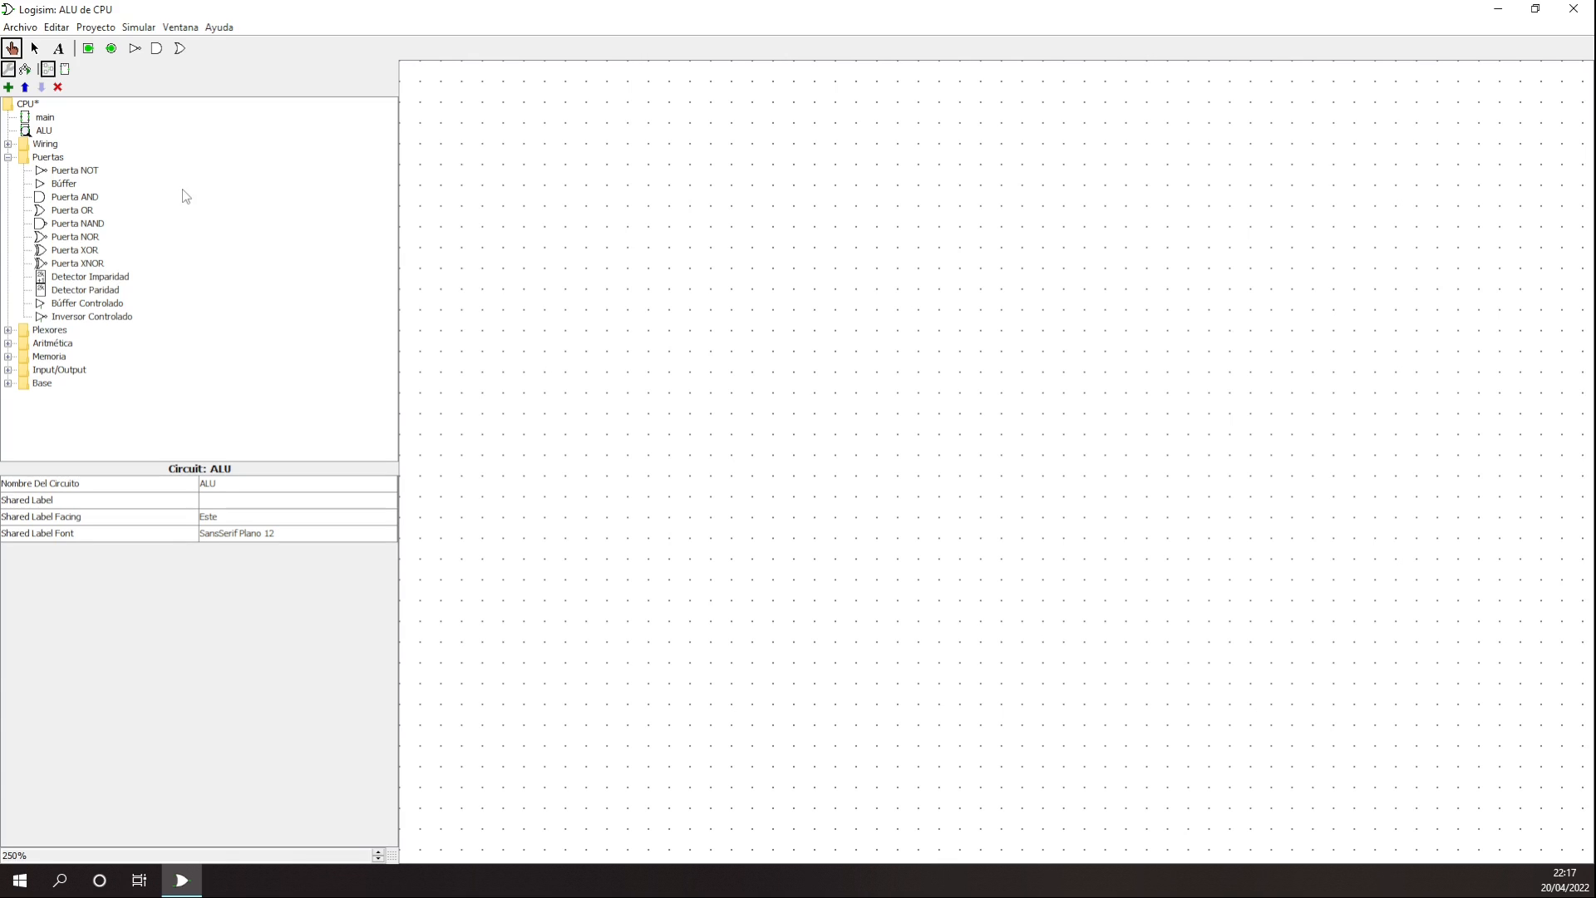
pyautogui.click(9, 144)
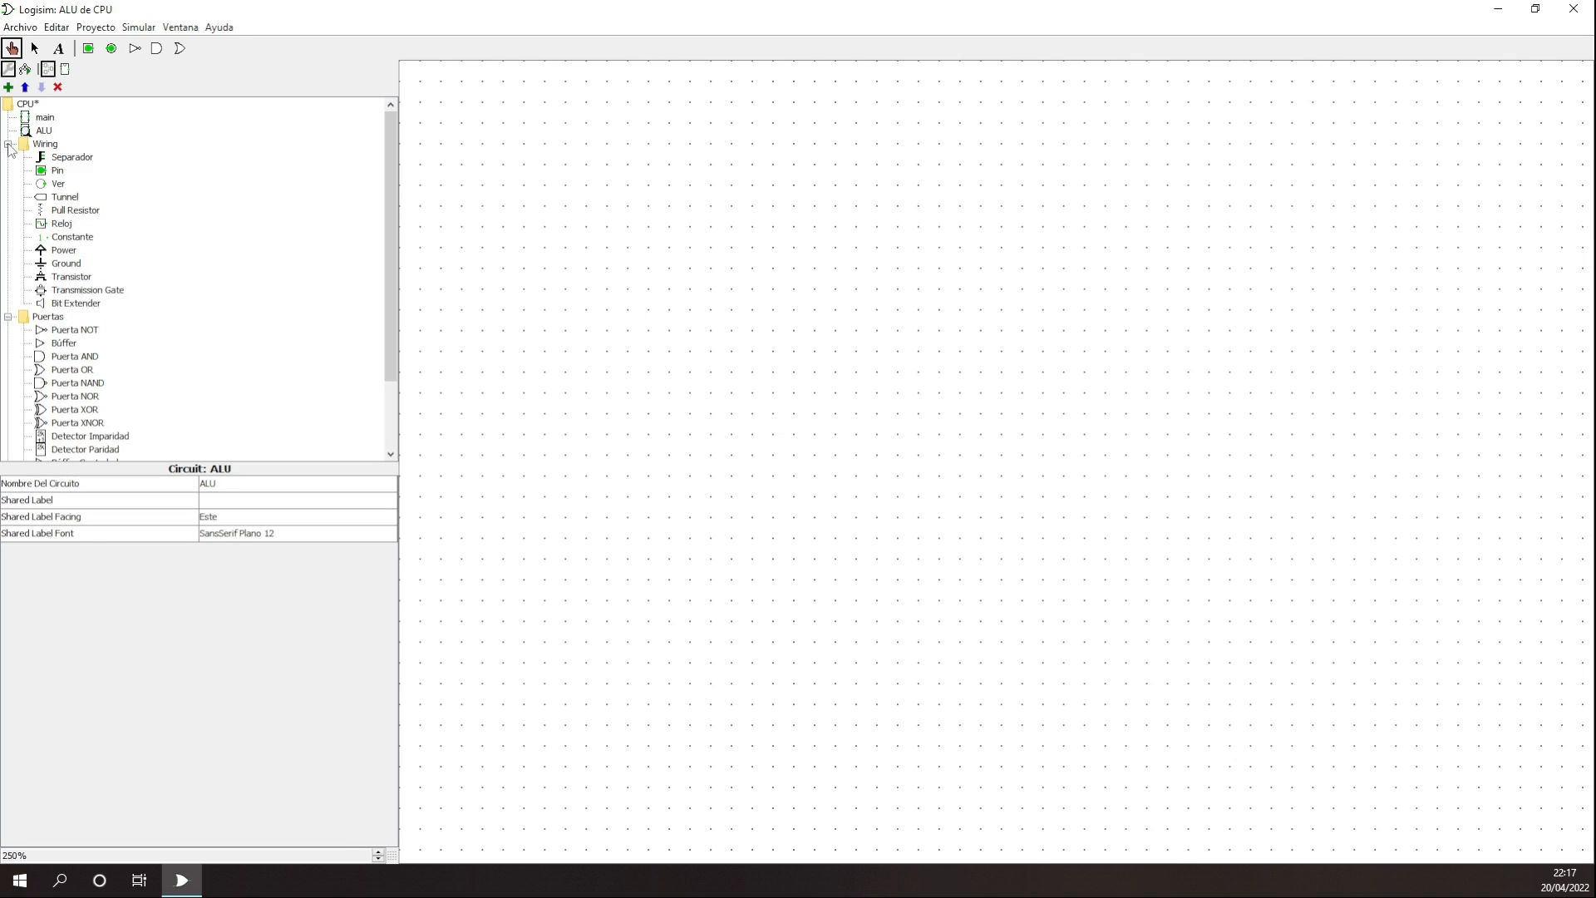
pyautogui.click(61, 174)
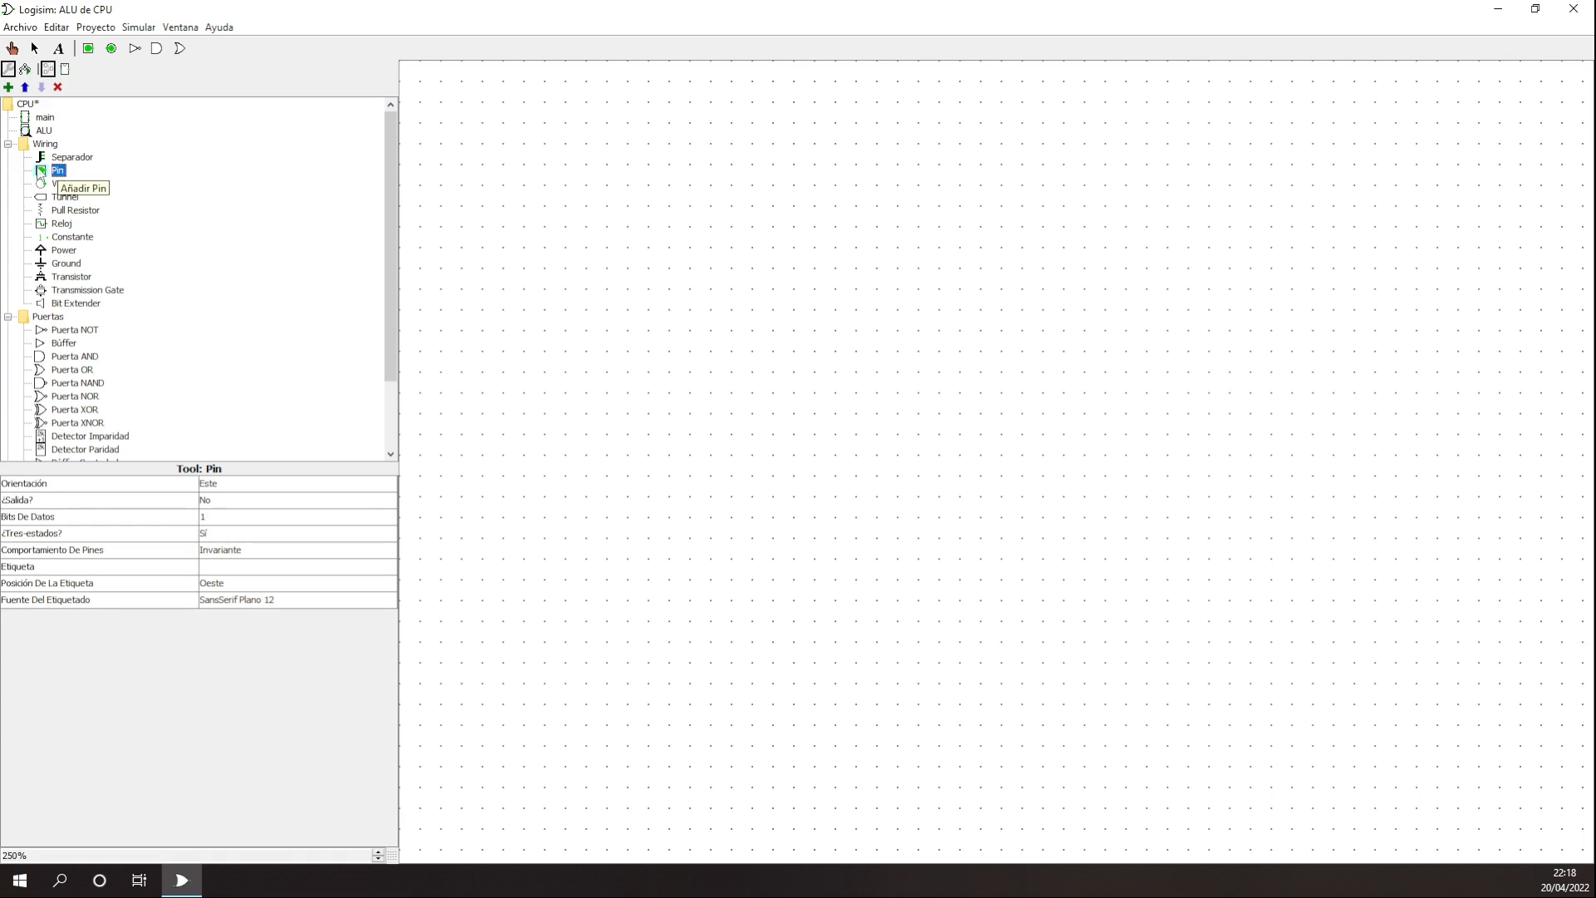
pyautogui.click(608, 186)
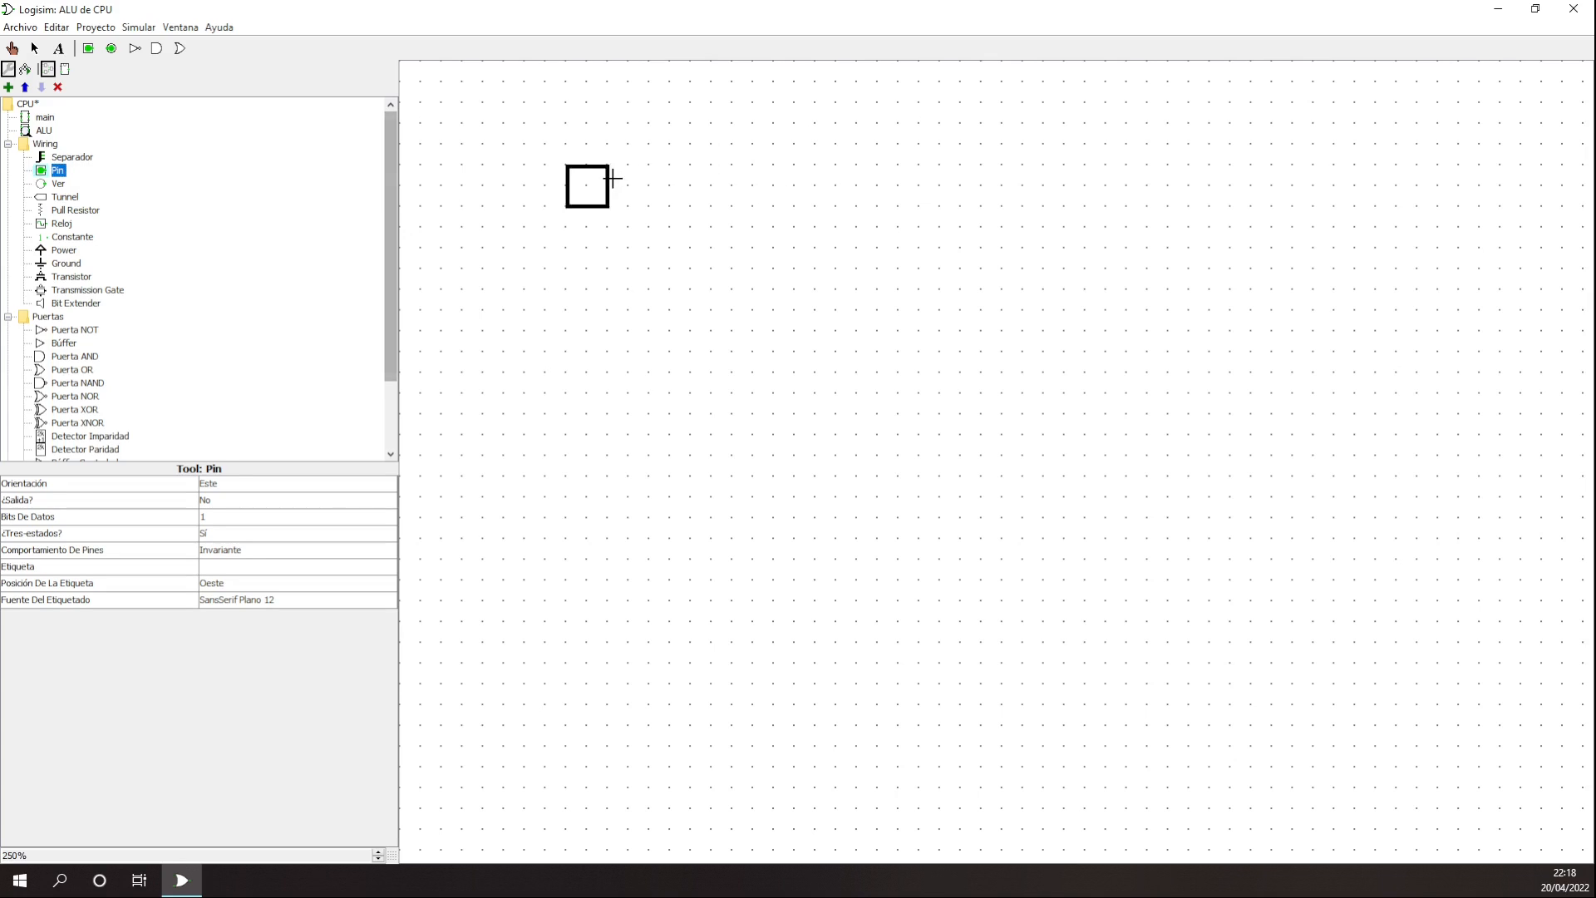
pyautogui.click(669, 212)
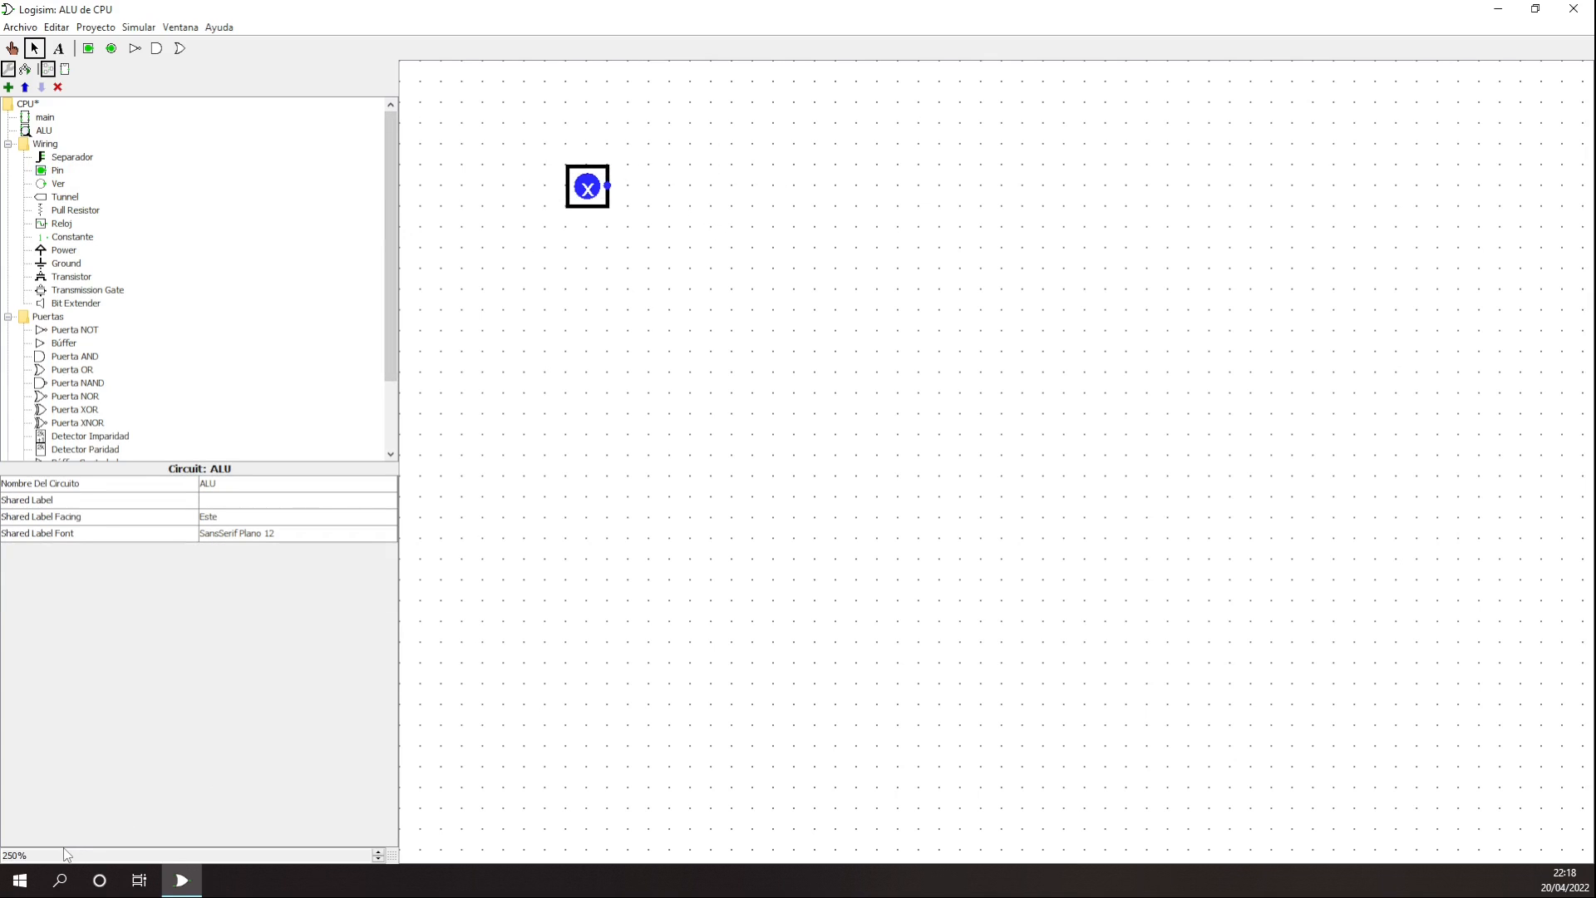
pyautogui.click(378, 858)
pyautogui.click(378, 858)
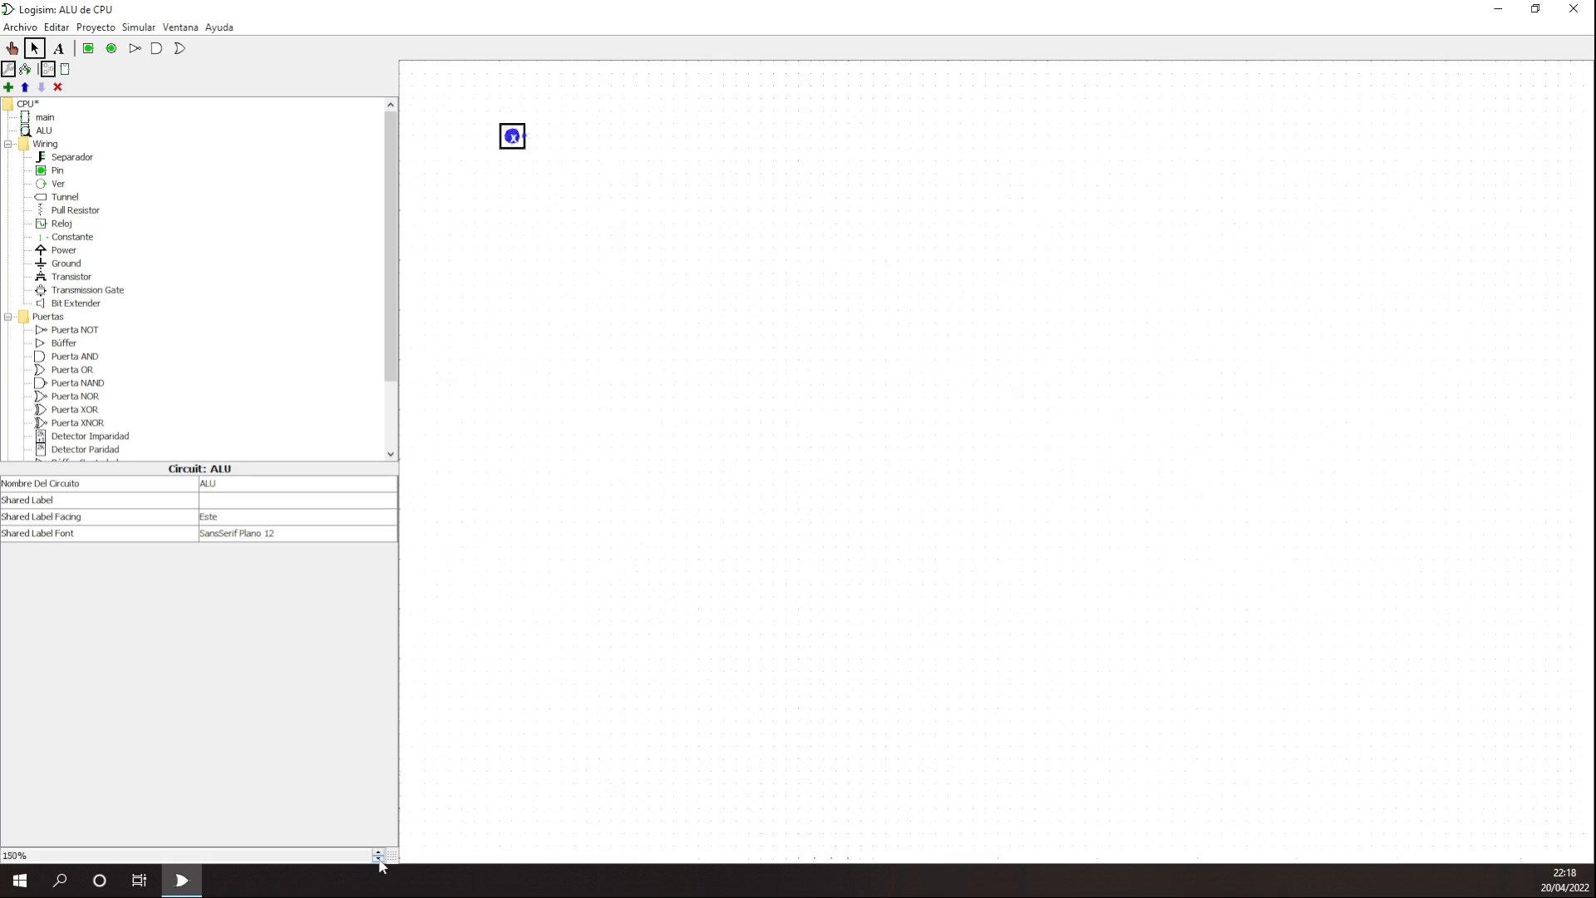
pyautogui.click(379, 859)
pyautogui.click(378, 854)
pyautogui.click(378, 854)
pyautogui.click(379, 854)
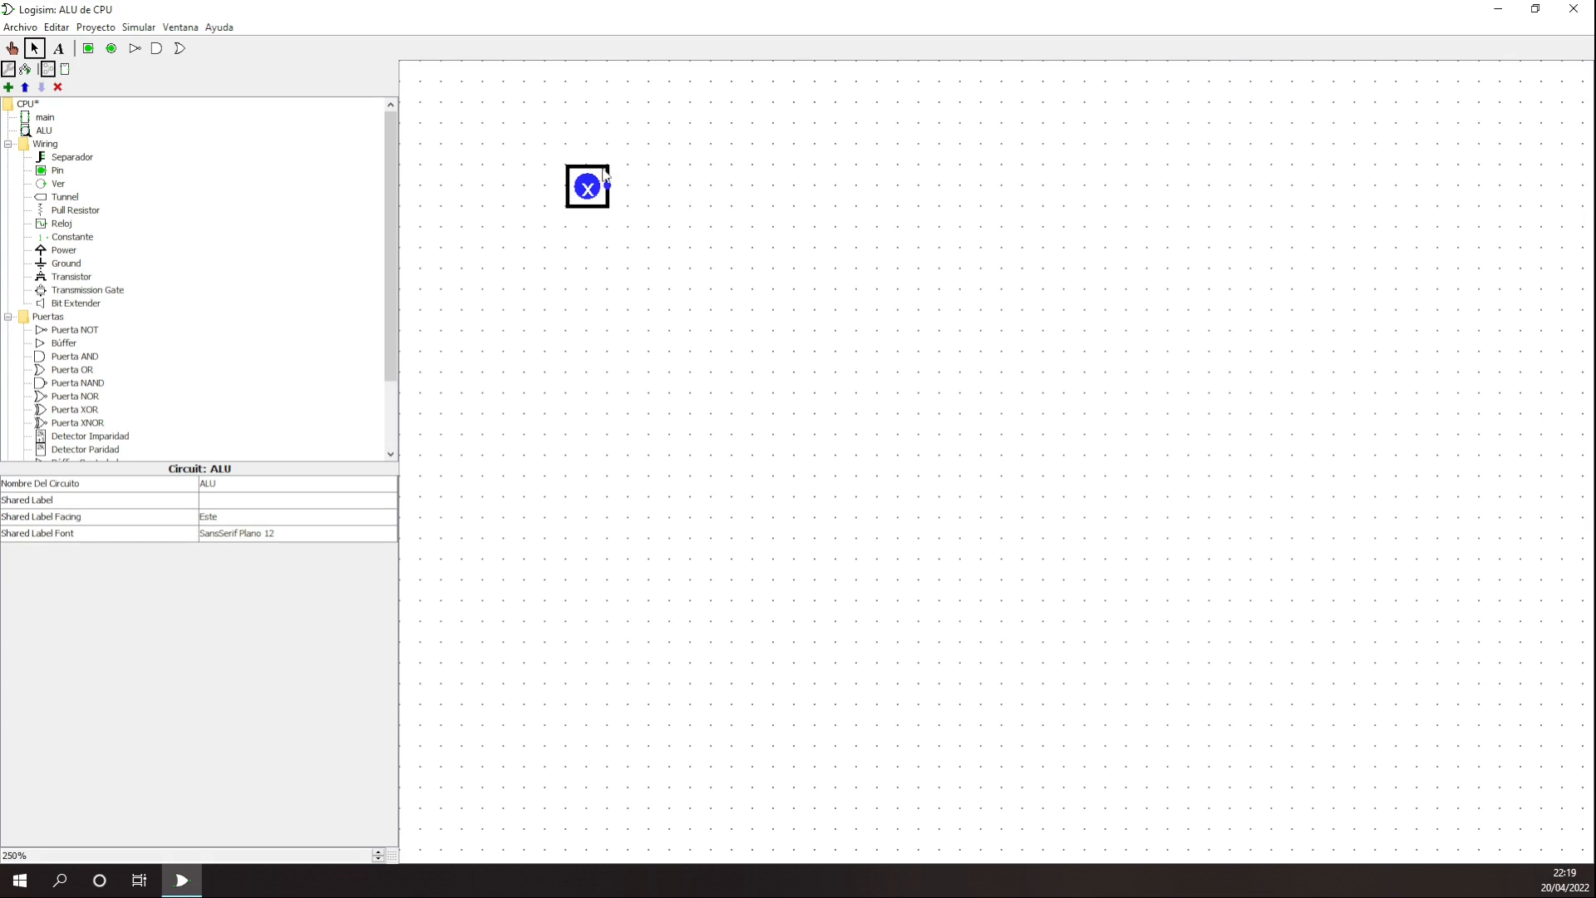
# - Move the input pin a little lower on the canvas and set its three-state attribute (¿Tres-estados?) to No
pyautogui.moveTo(582, 185); pyautogui.dragTo(561, 266)
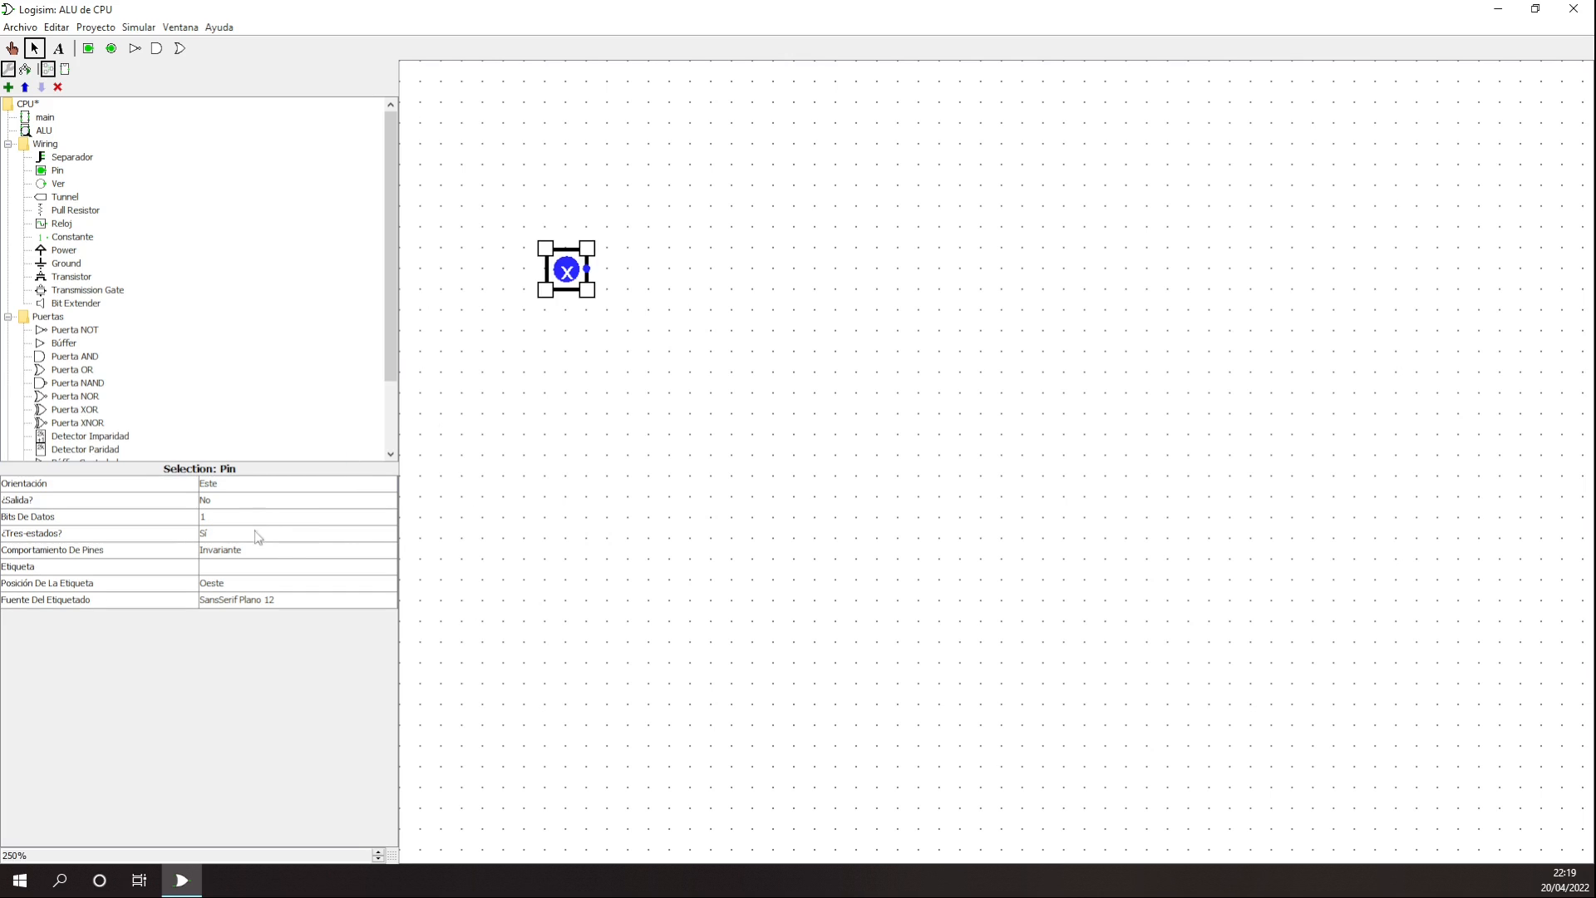
pyautogui.click(268, 550)
pyautogui.click(221, 536)
pyautogui.click(221, 534)
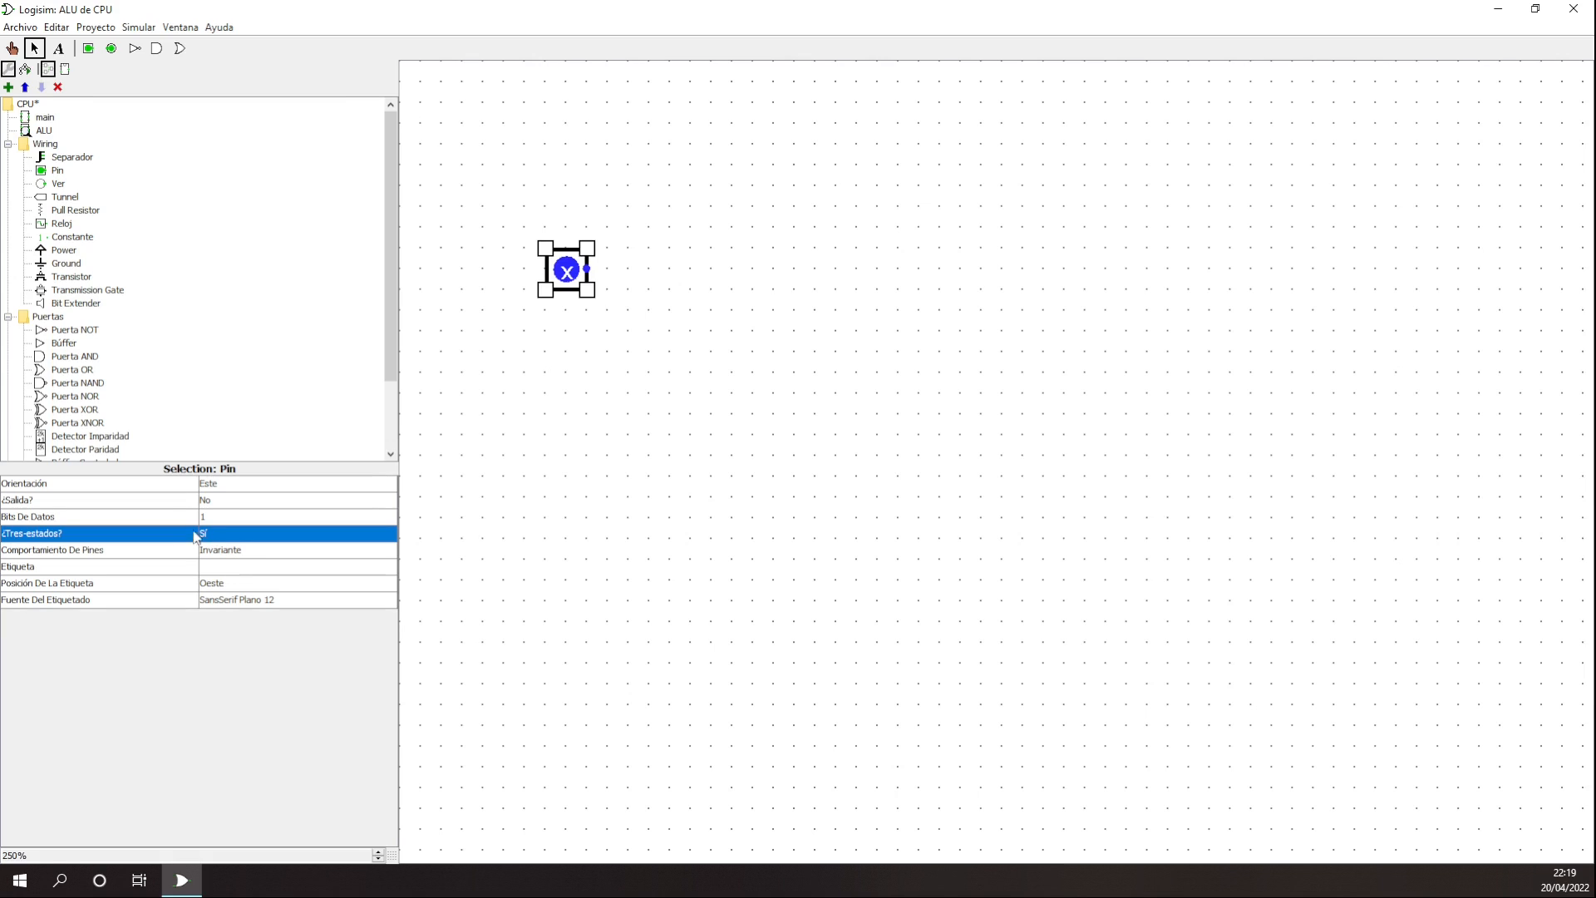
pyautogui.click(228, 499)
pyautogui.click(214, 531)
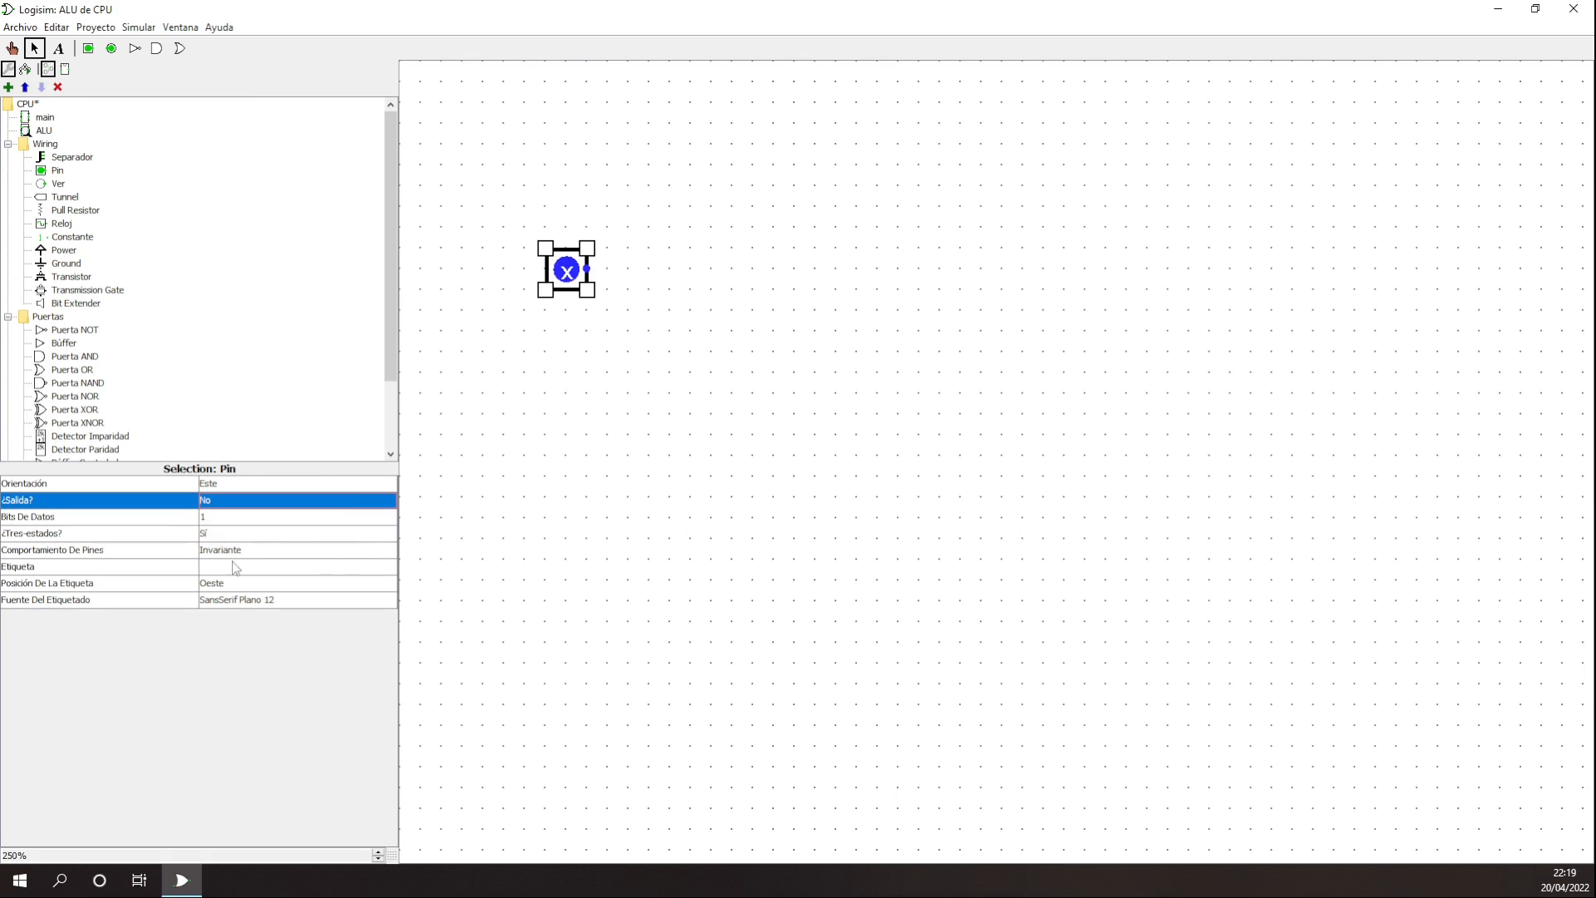
pyautogui.click(219, 536)
pyautogui.click(610, 367)
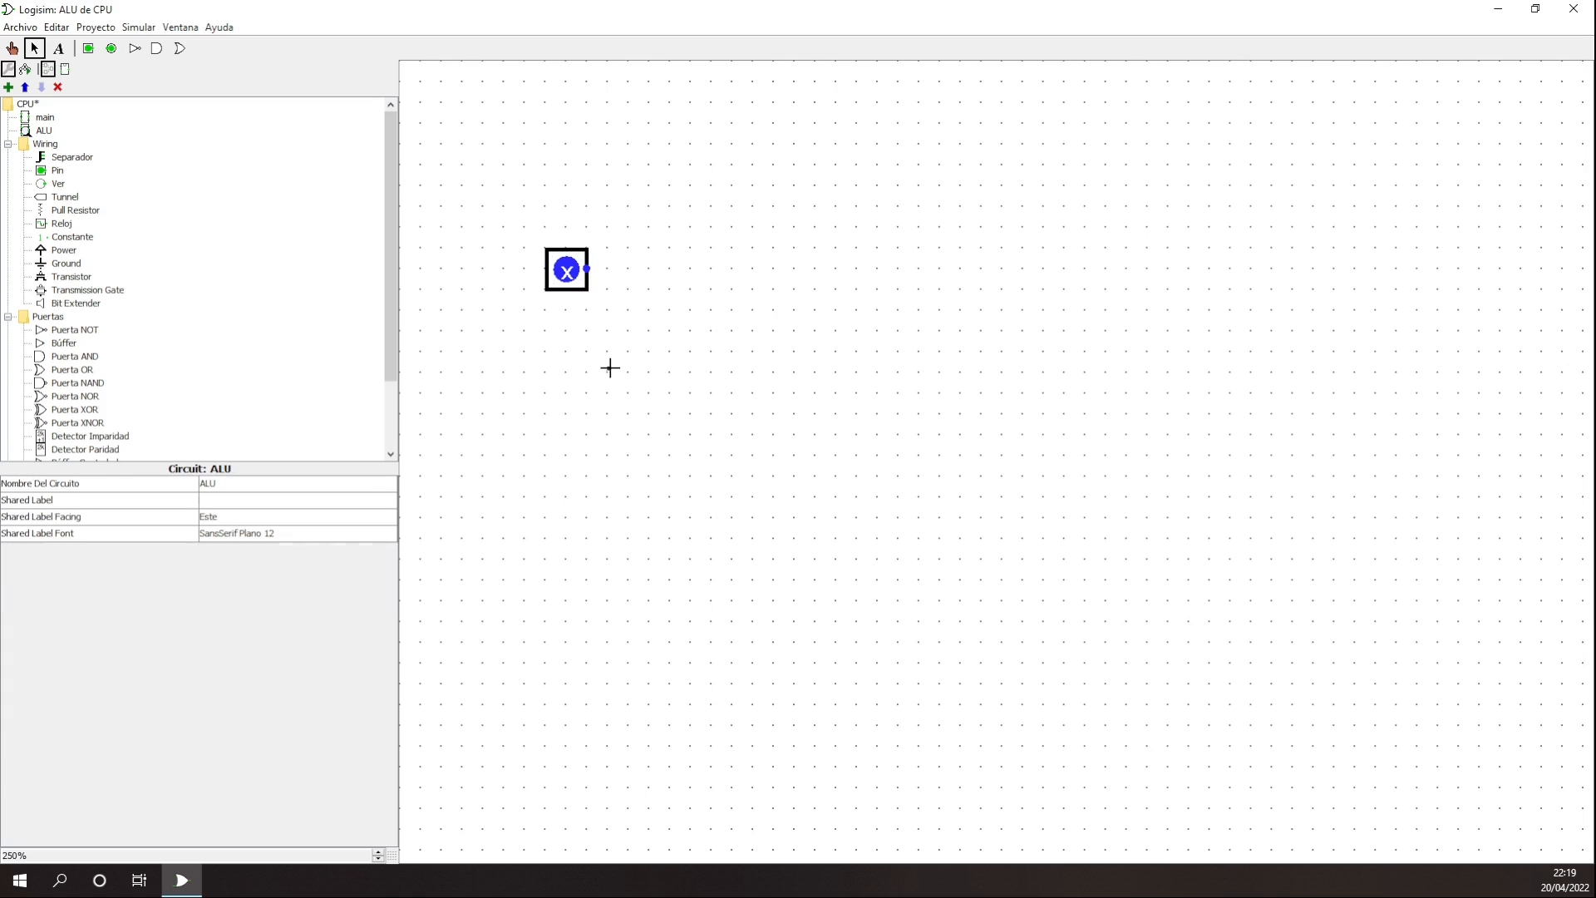
# - Reposition the input pin slightly higher on the canvas and set its label (Etiqueta) to A
pyautogui.moveTo(578, 267); pyautogui.dragTo(514, 243)
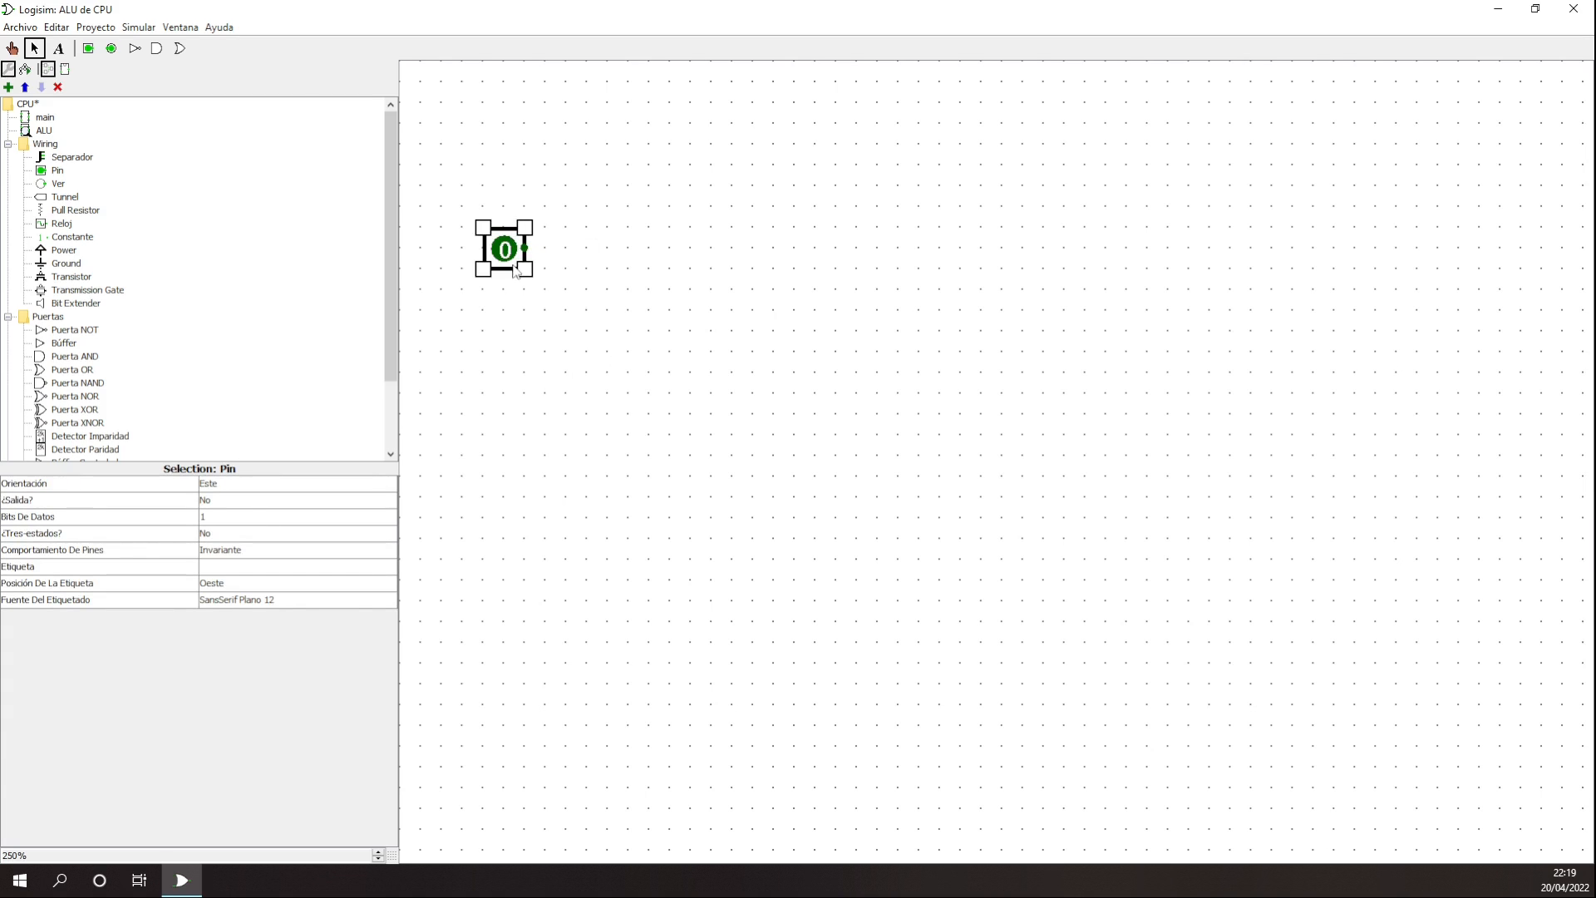
pyautogui.moveTo(516, 248); pyautogui.dragTo(544, 239)
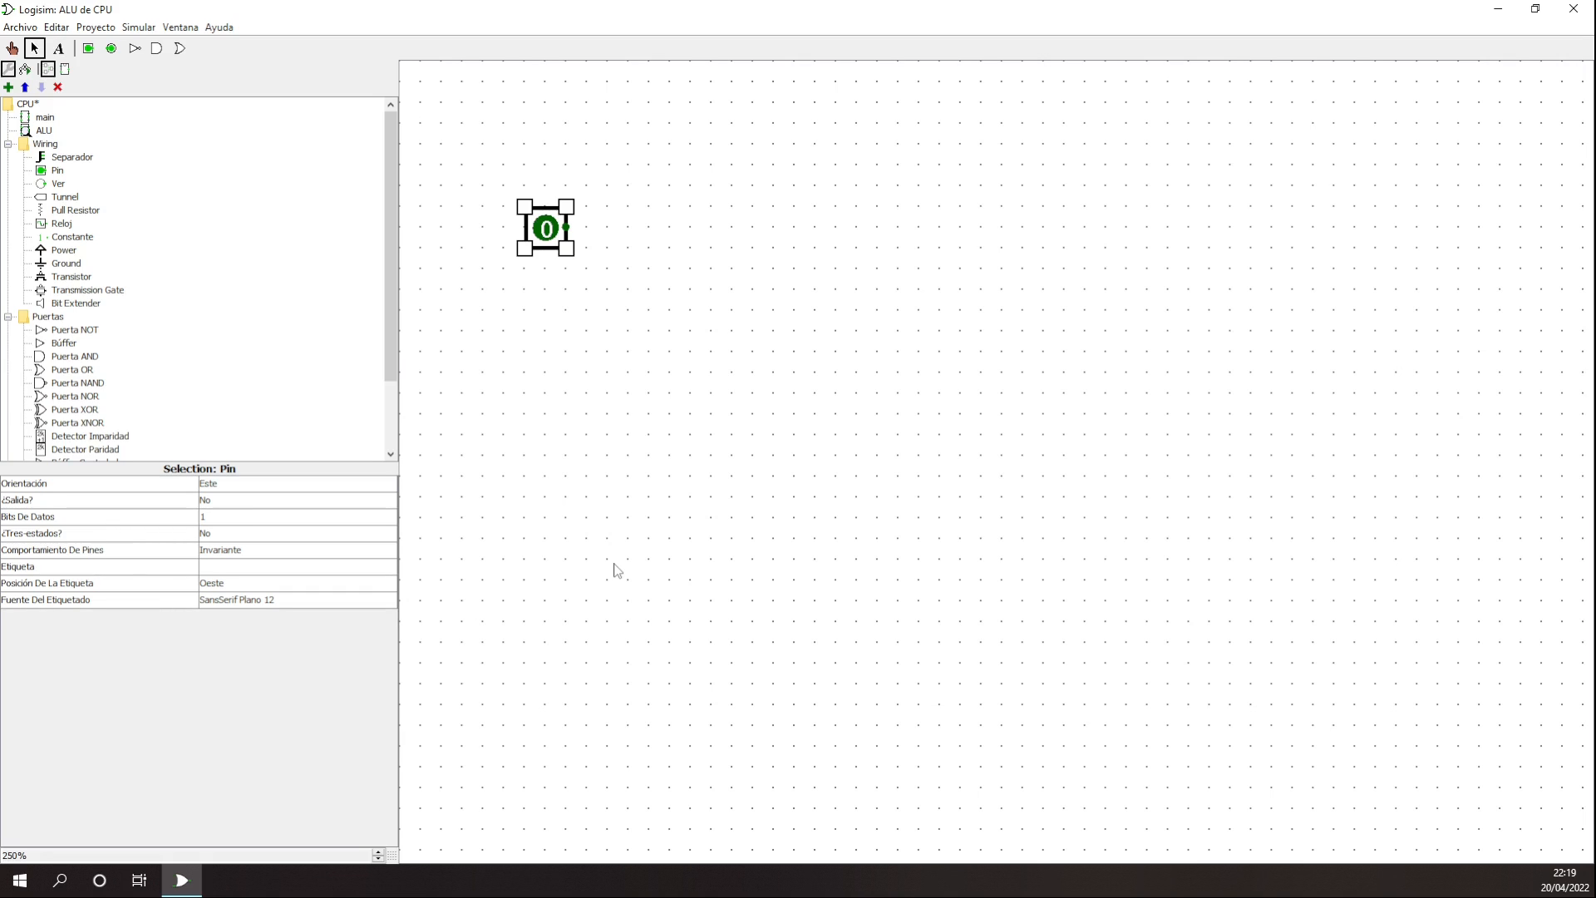
pyautogui.click(292, 567)
pyautogui.press('Return')
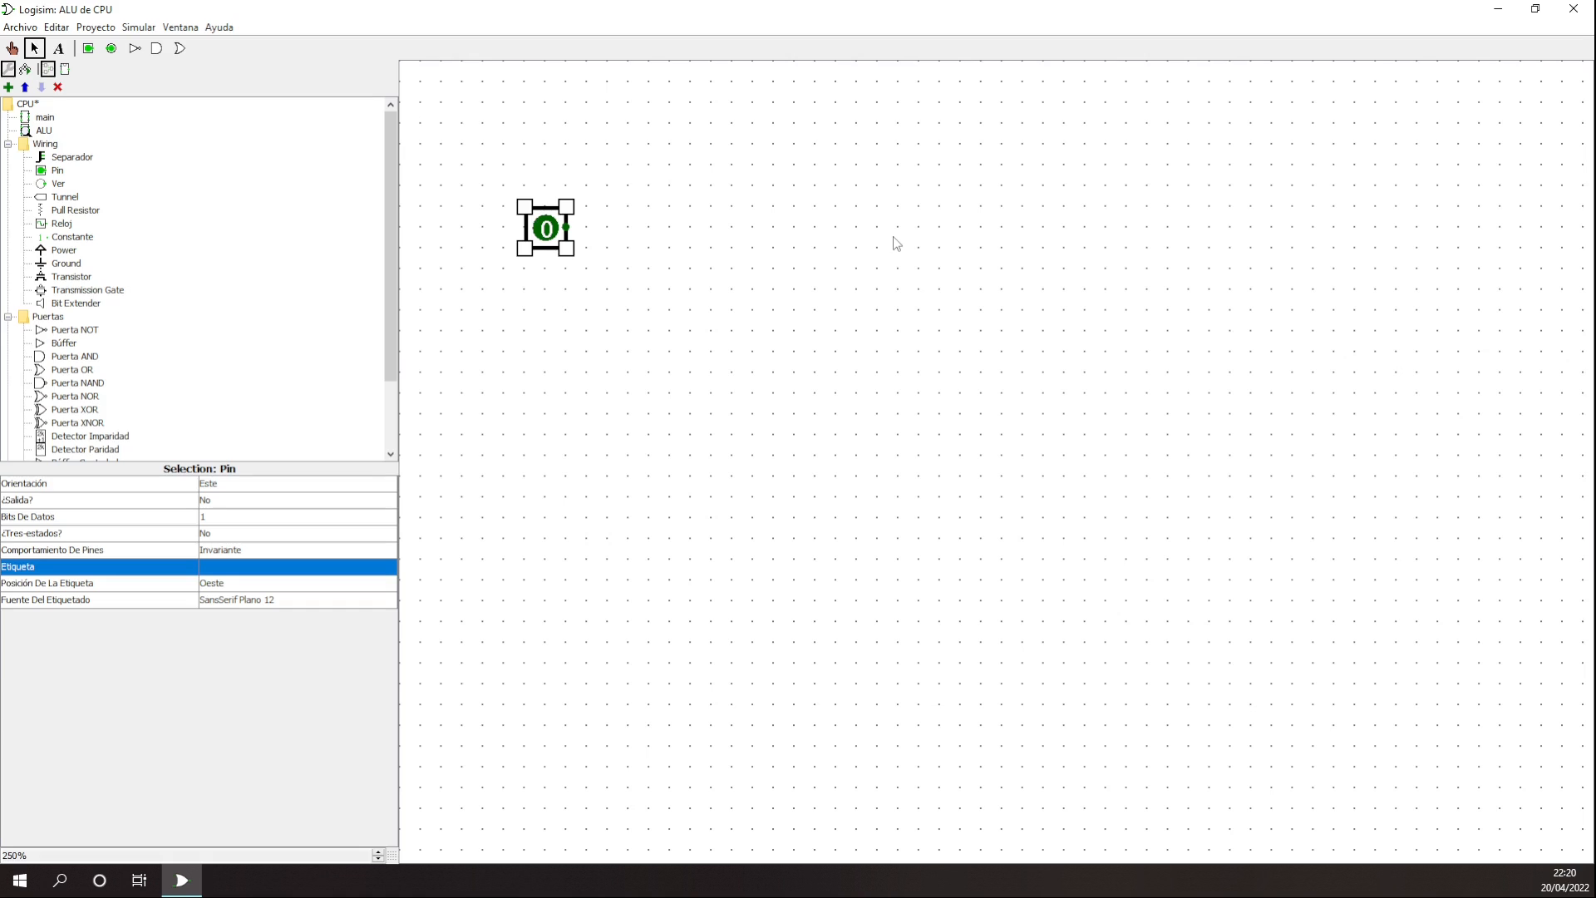
pyautogui.click(382, 568)
pyautogui.write('A')
pyautogui.press('Return')
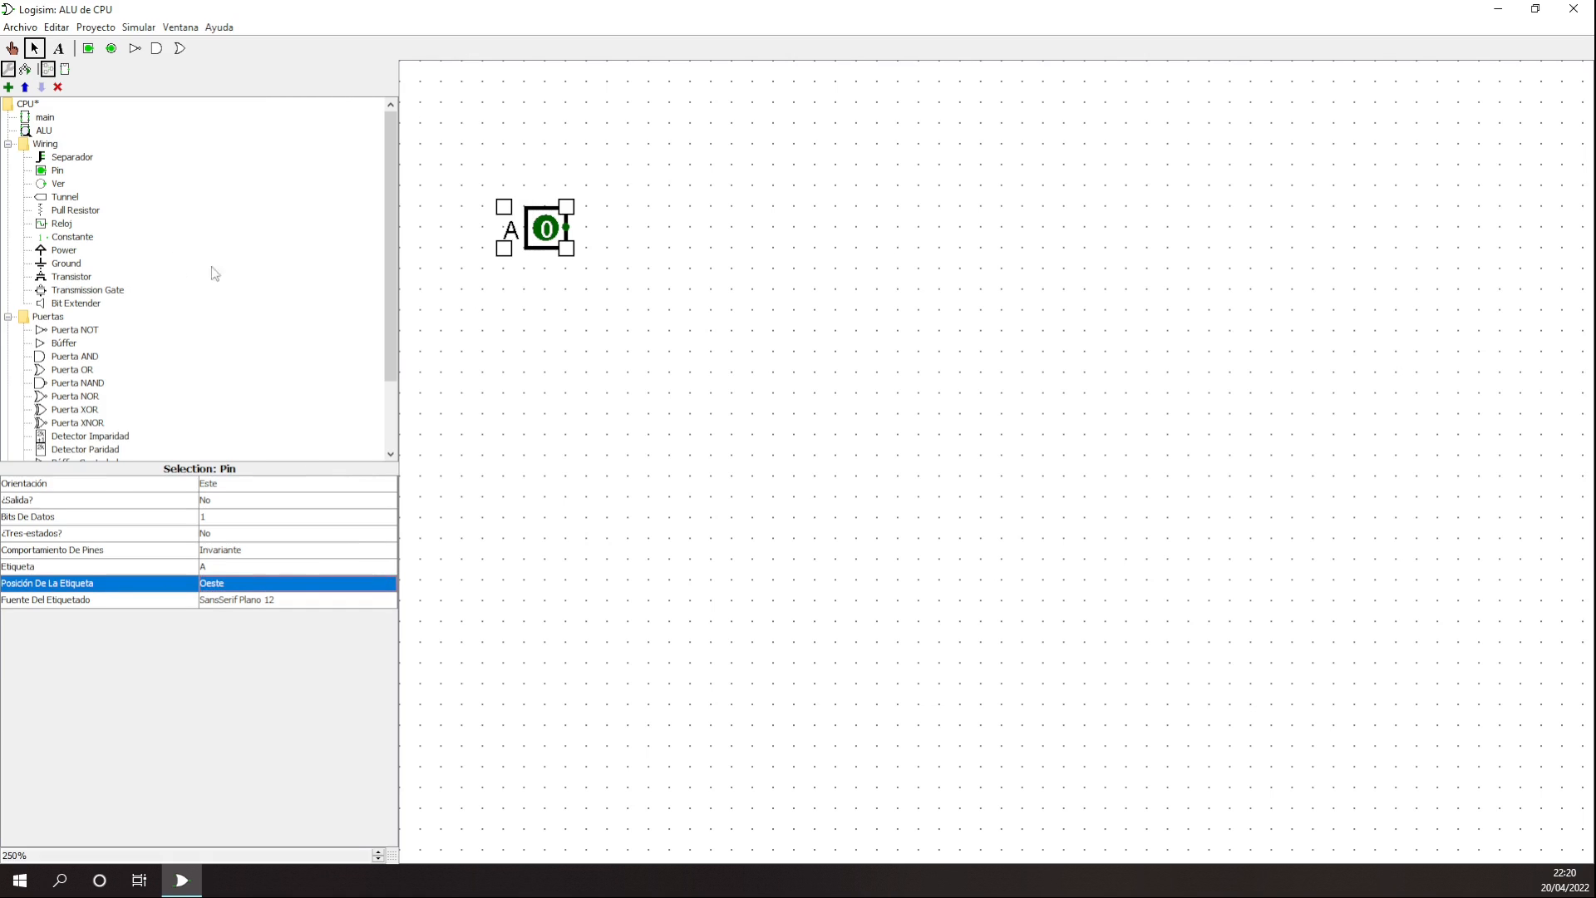
pyautogui.rightClick(548, 241)
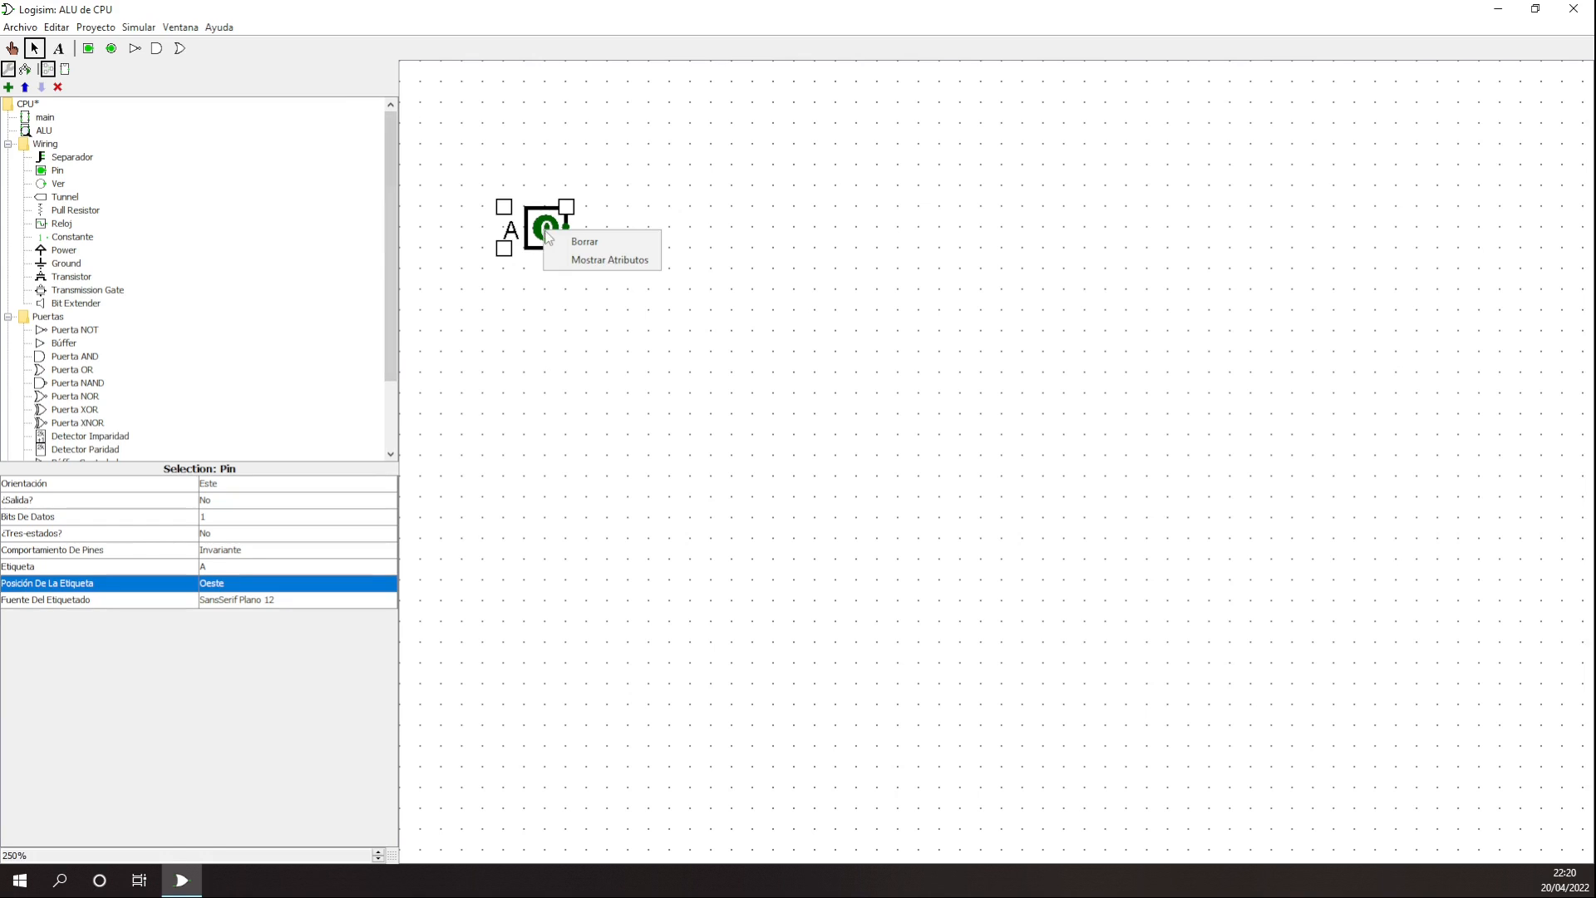
pyautogui.click(539, 241)
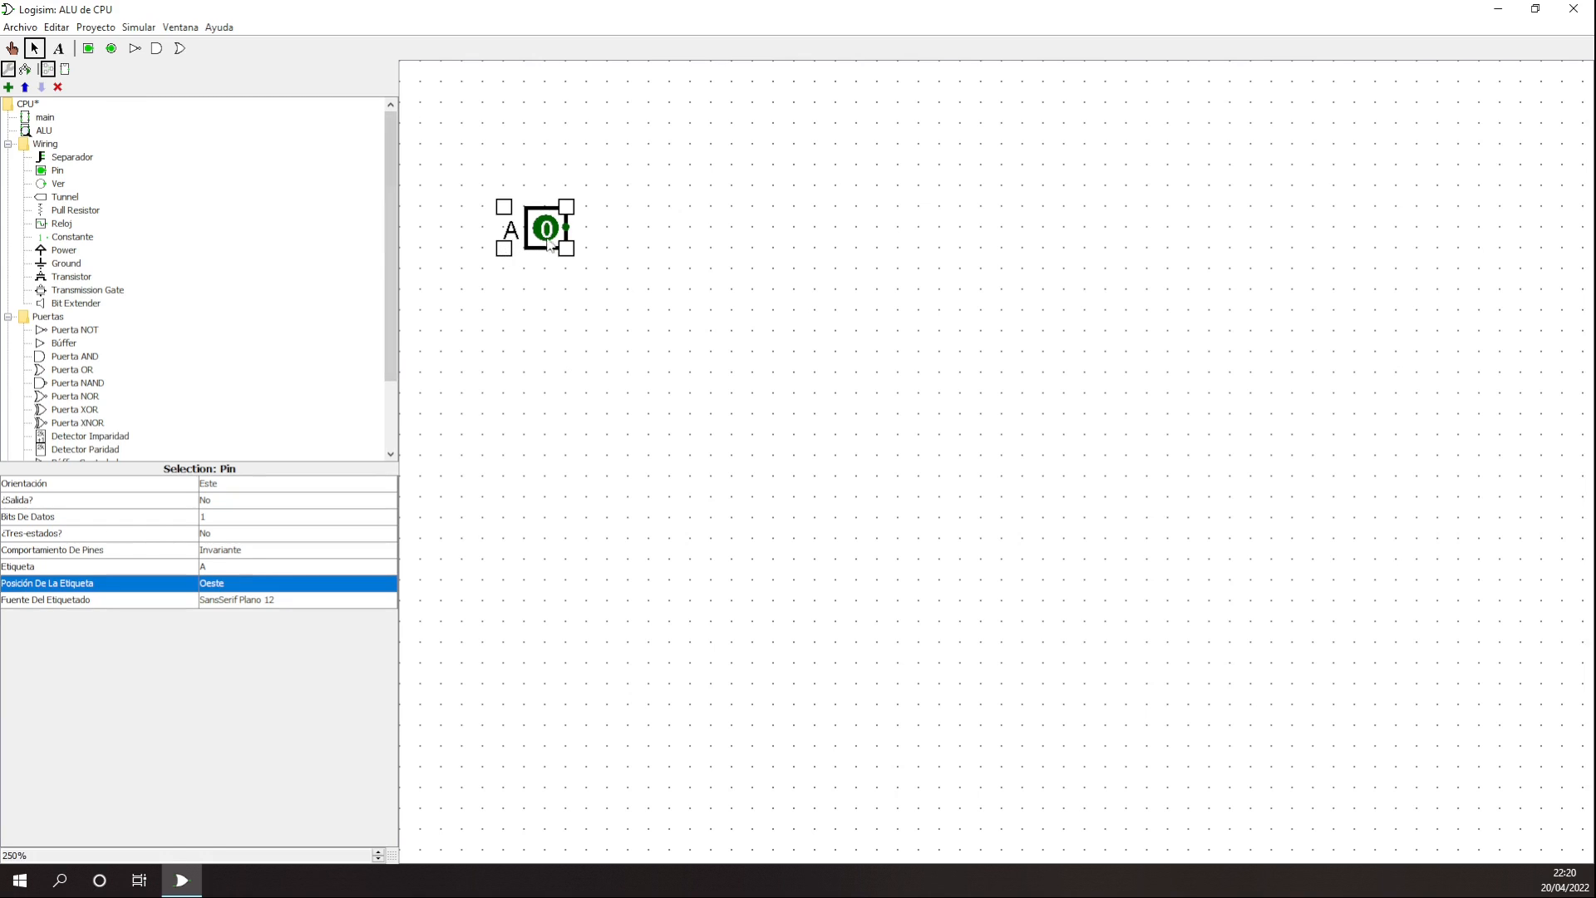
pyautogui.rightClick(546, 241)
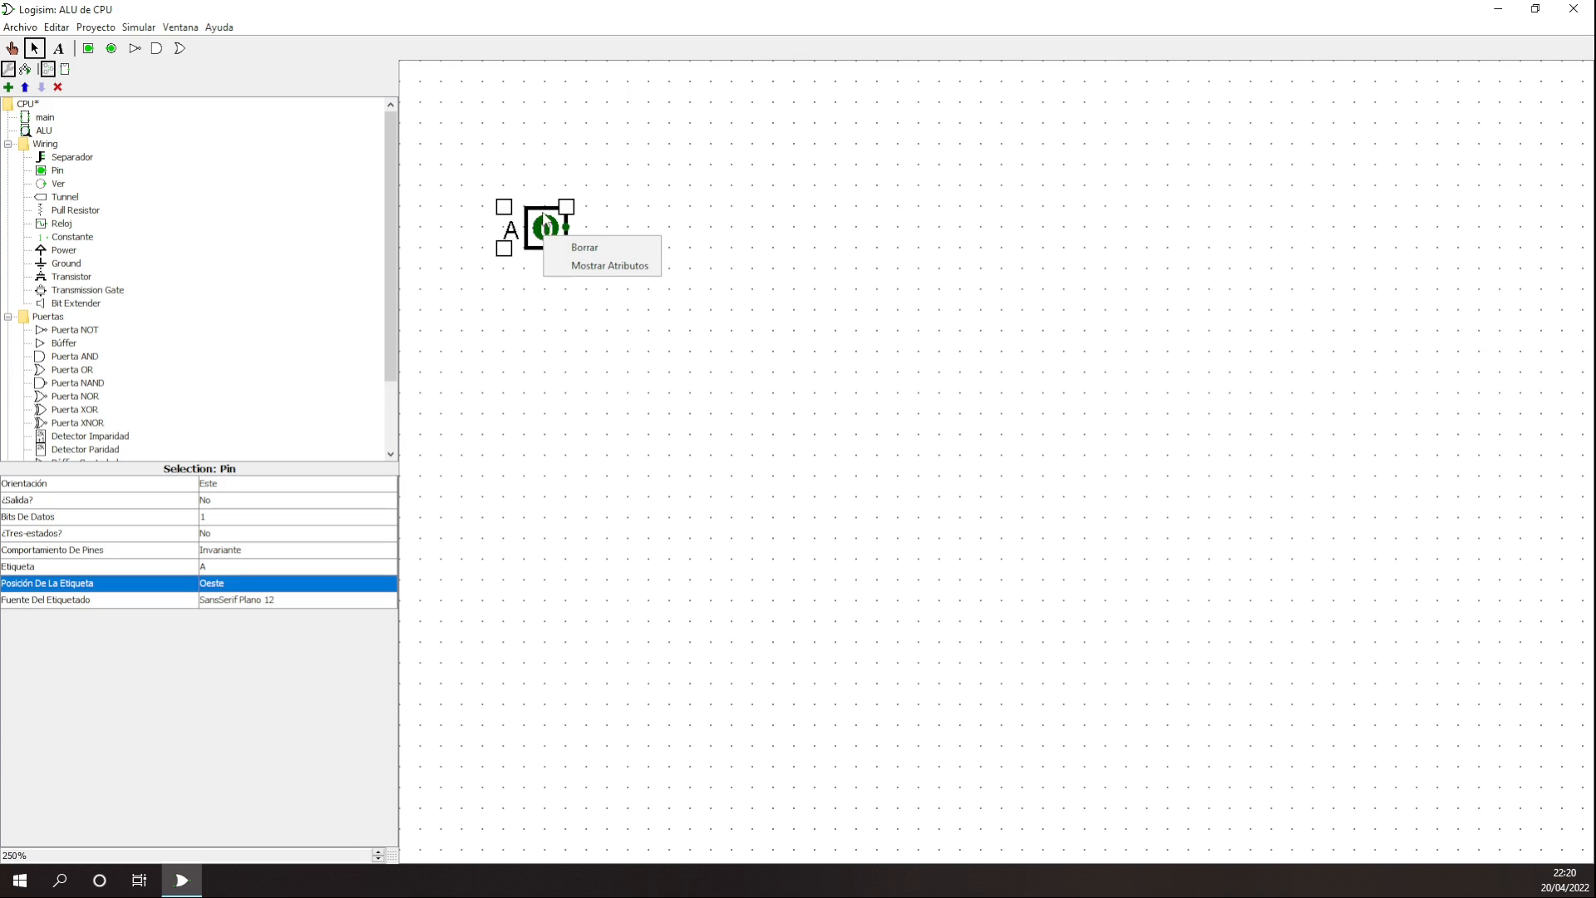
pyautogui.click(539, 218)
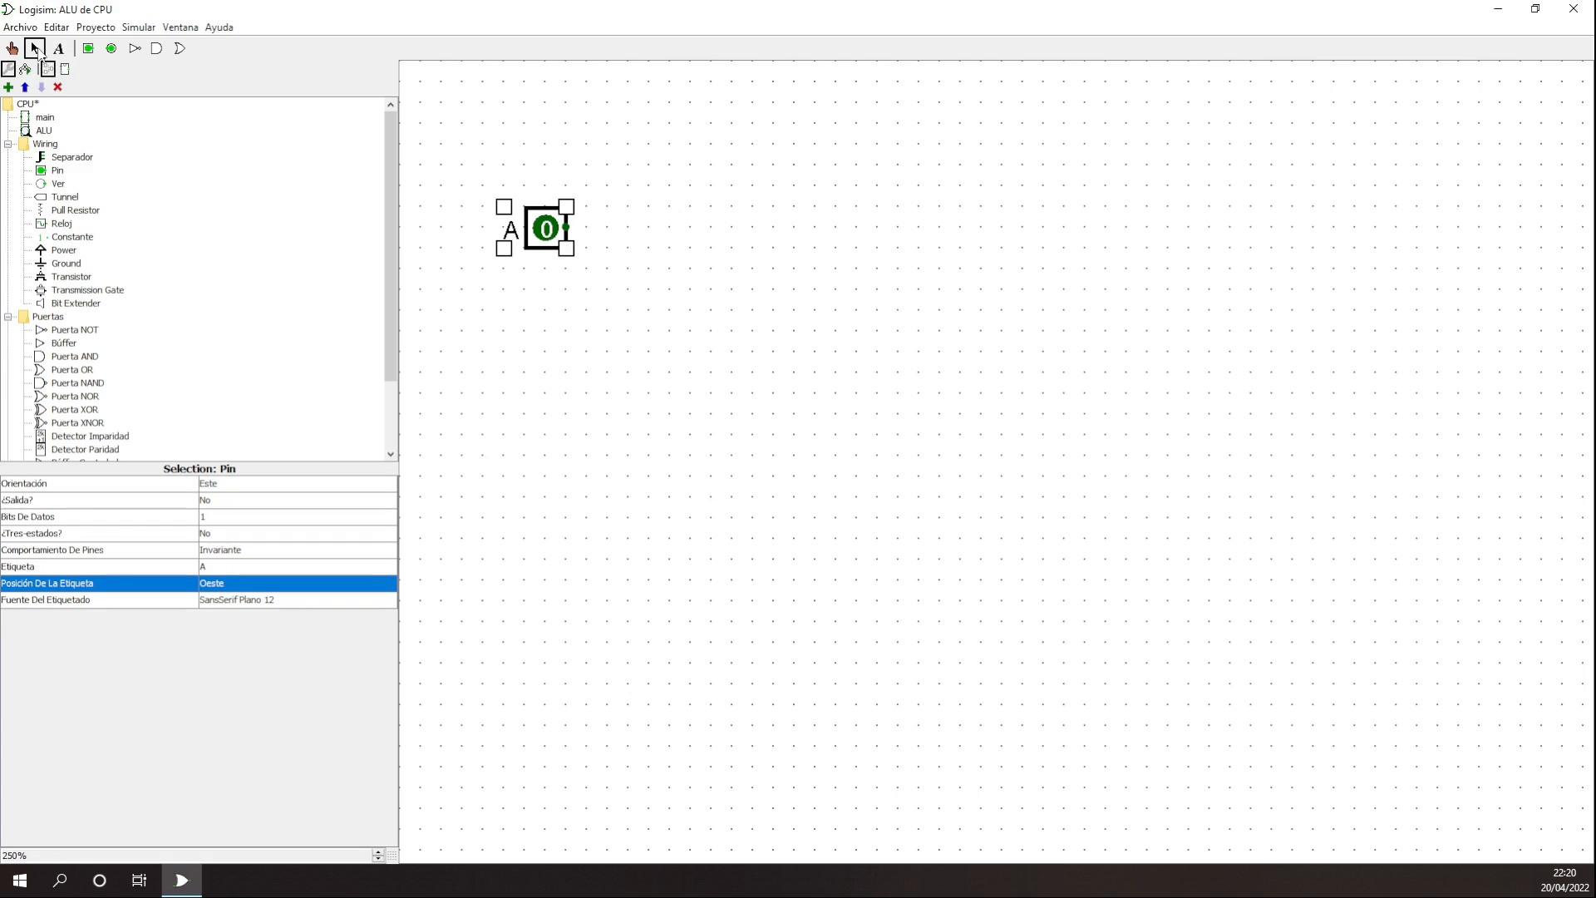
# - Duplicate input pin A and place the copy directly below the original, leaving a small gap
pyautogui.click(56, 27)
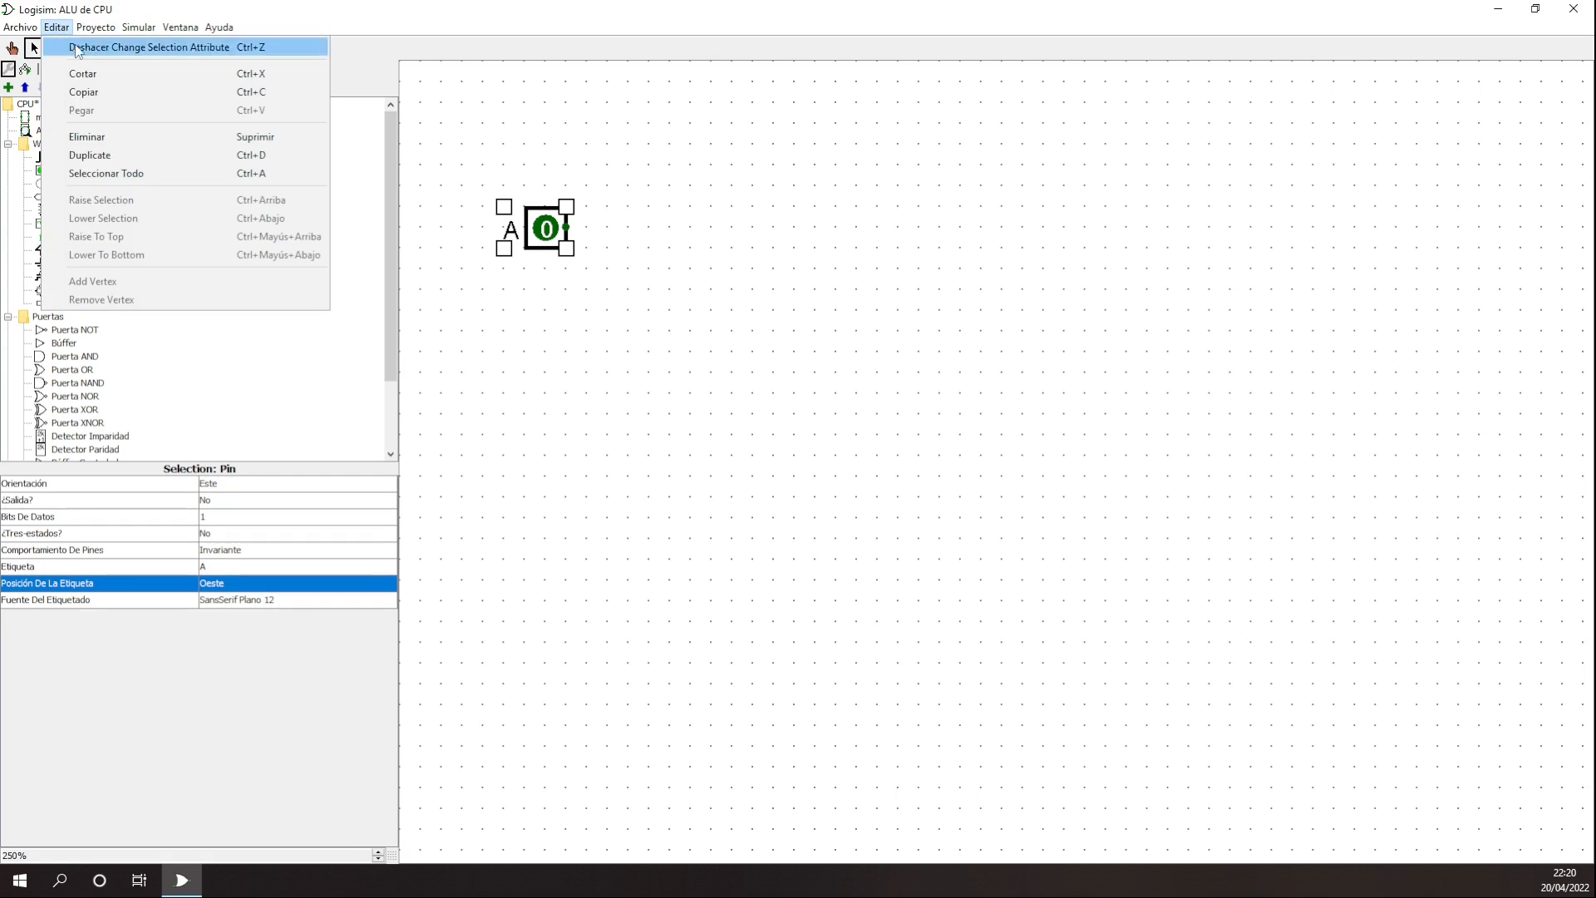
pyautogui.click(127, 155)
pyautogui.moveTo(551, 273); pyautogui.dragTo(557, 314)
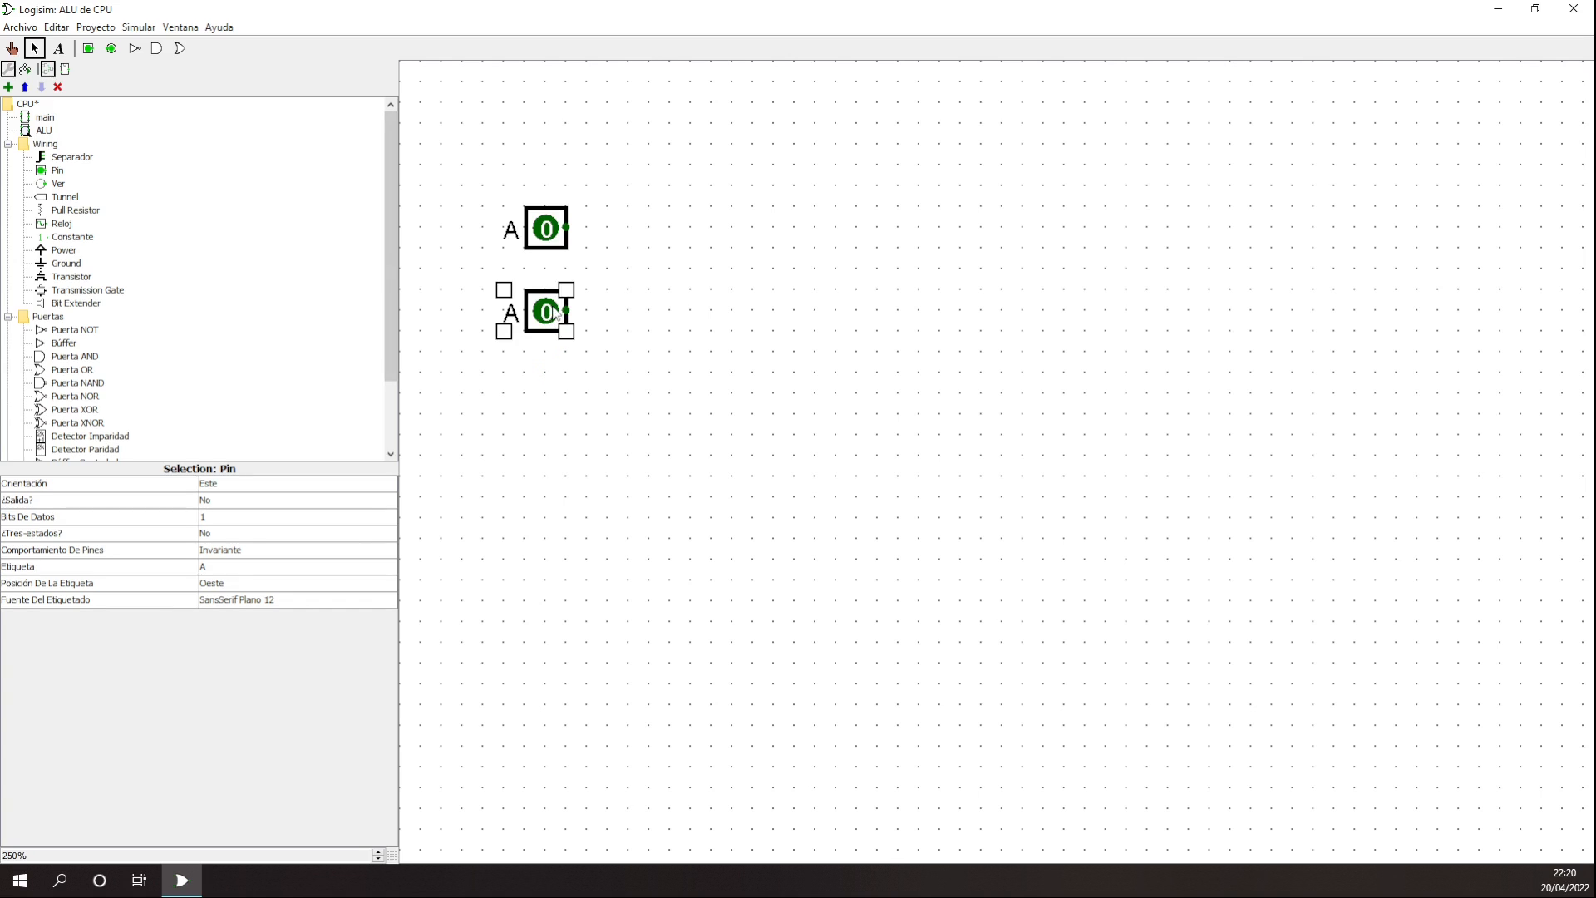
# - Set the label (Etiqueta) of the duplicated lower input pin to B
pyautogui.click(248, 569)
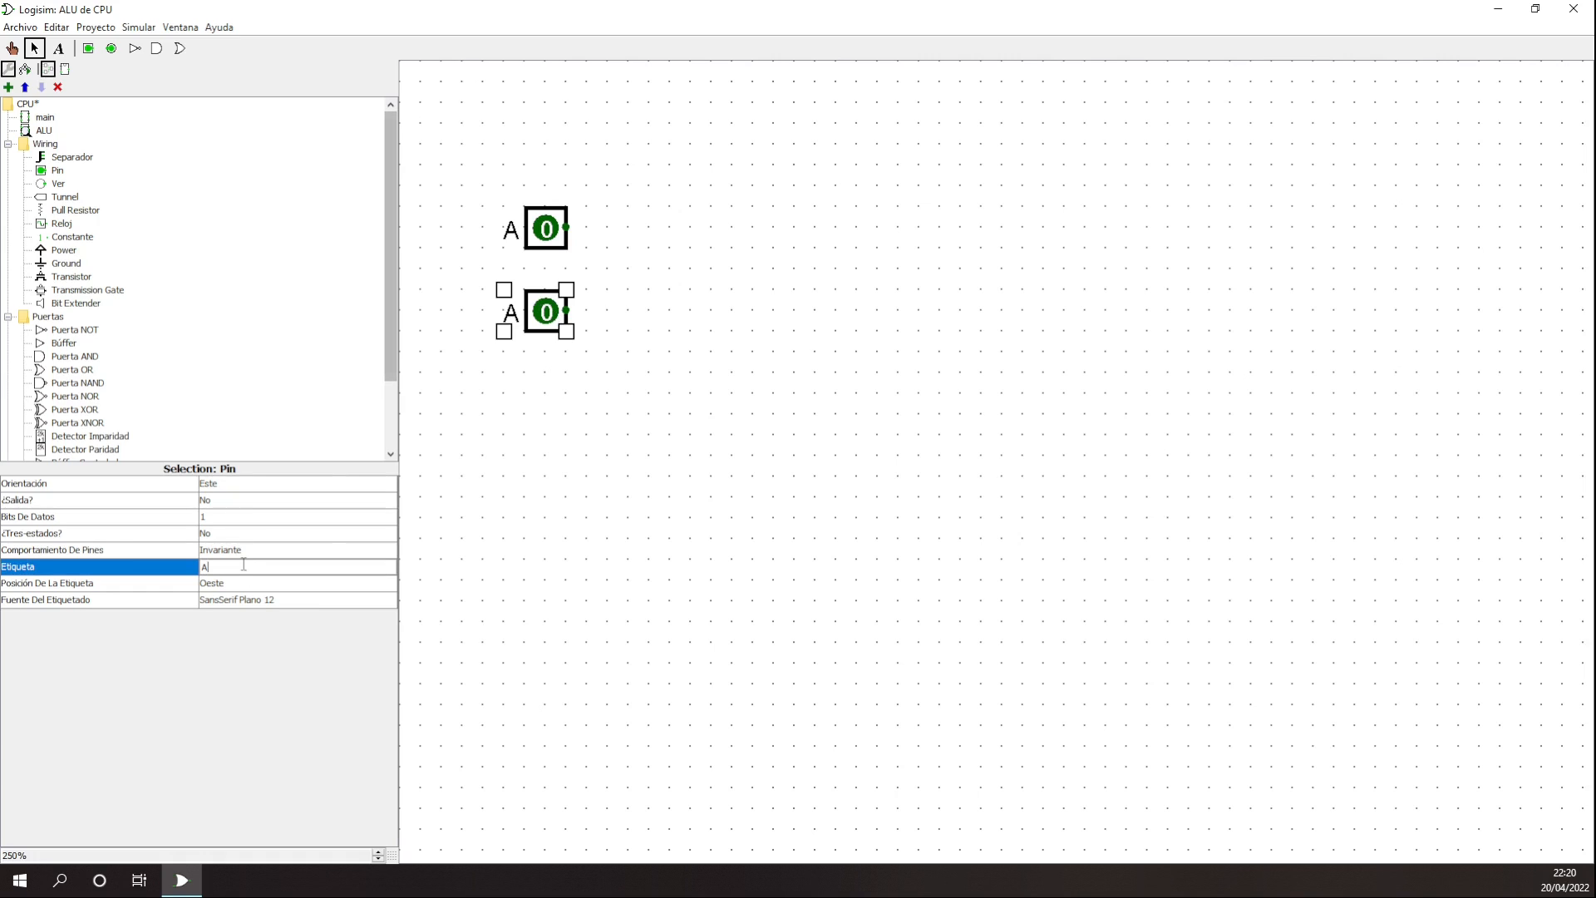
pyautogui.press('Delete')
pyautogui.write('B')
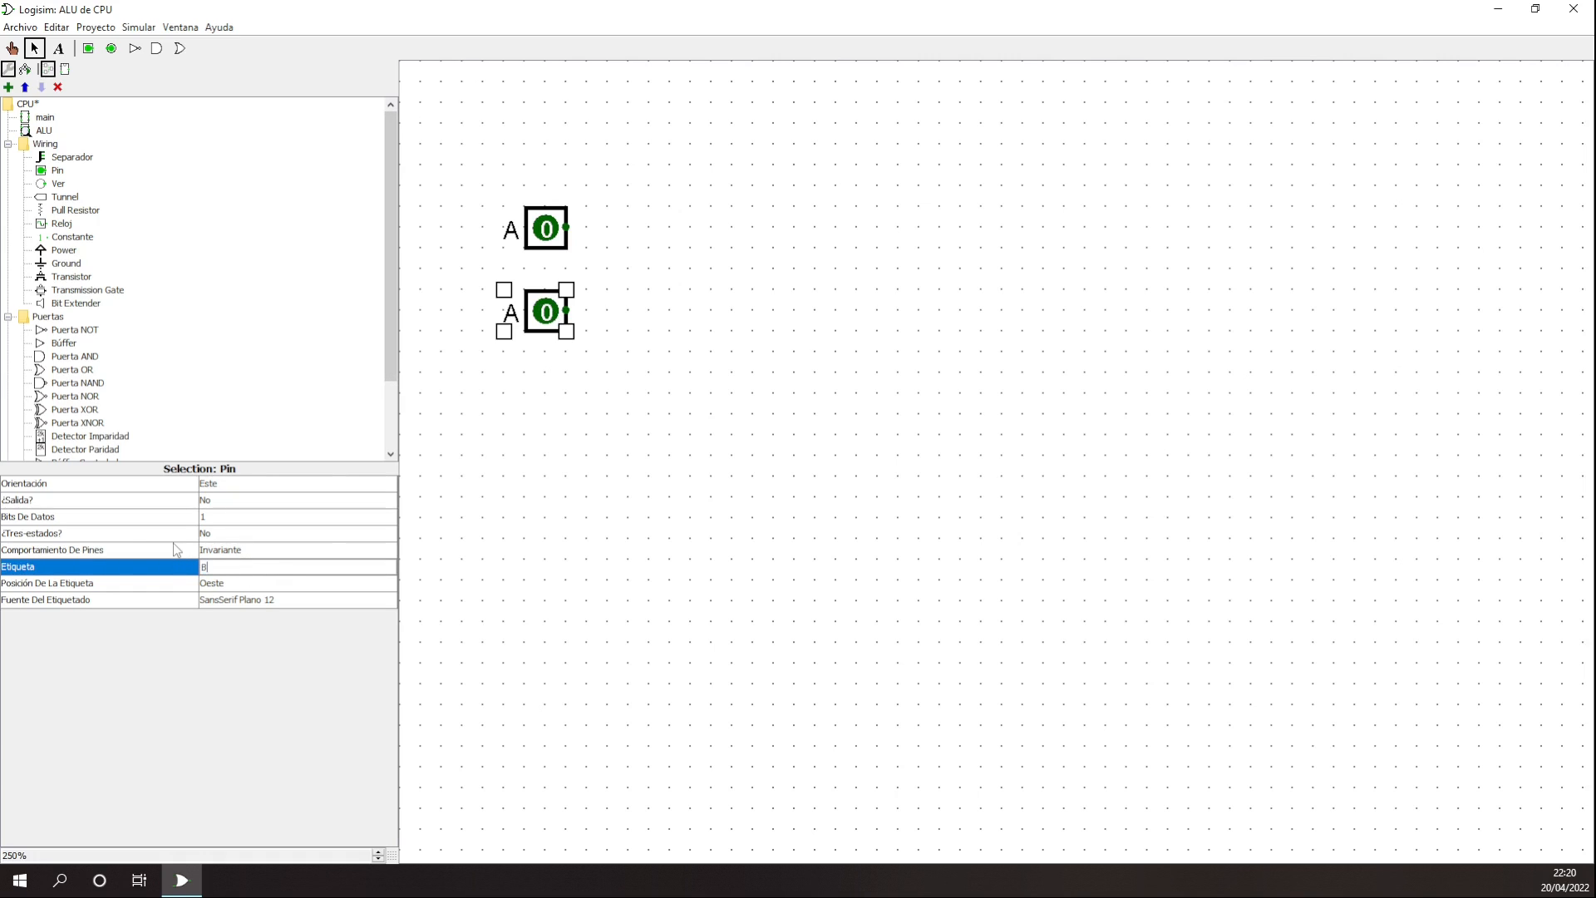
pyautogui.press('Return')
pyautogui.click(702, 429)
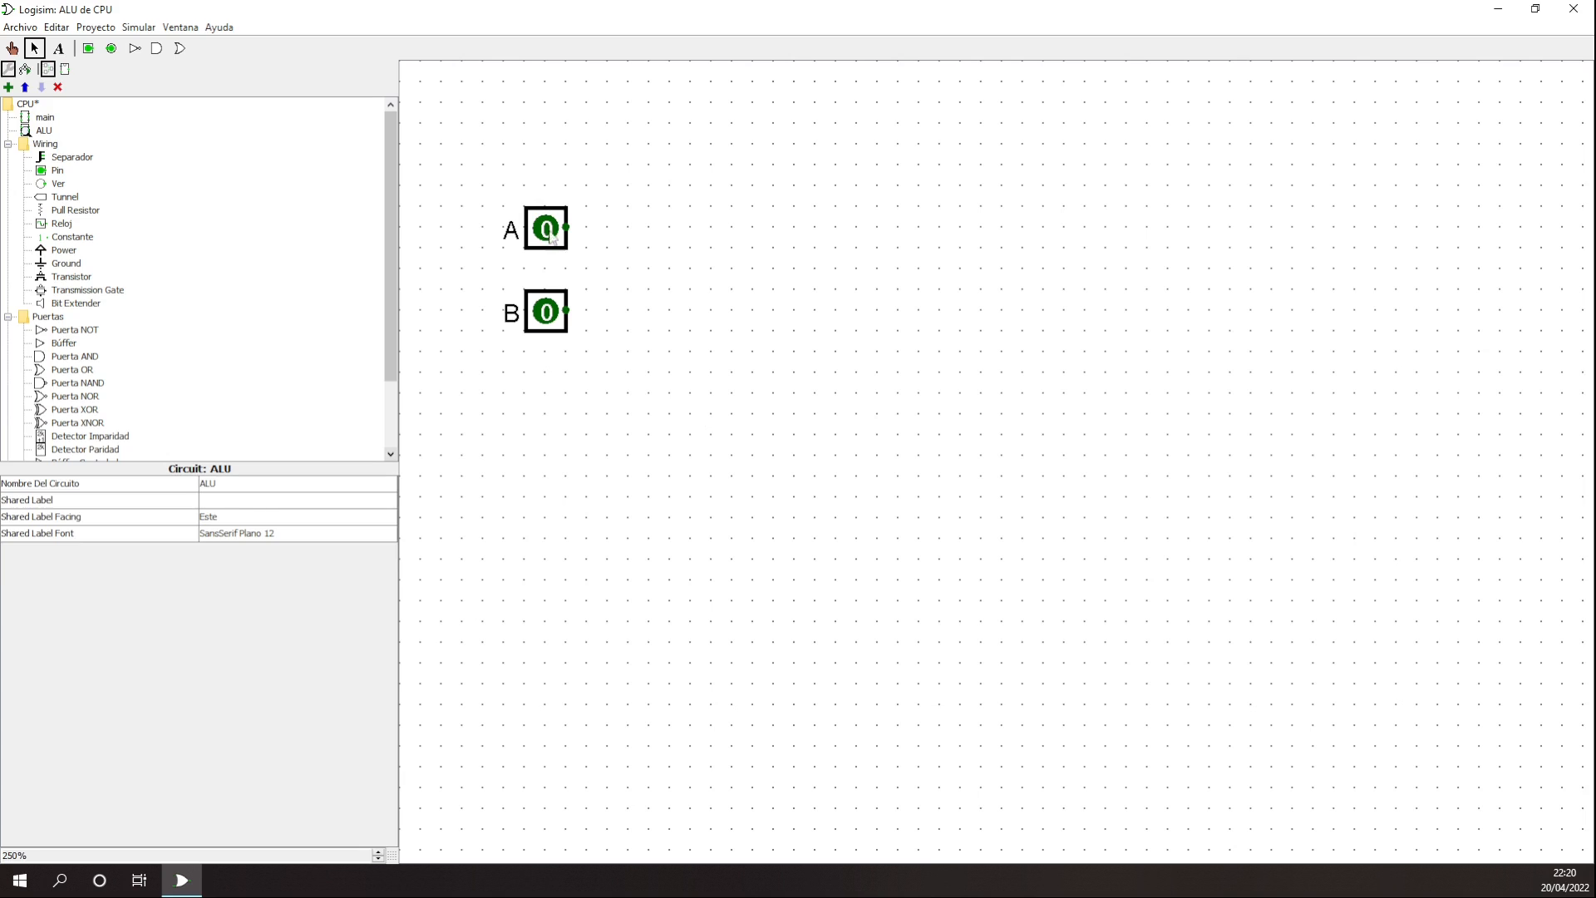
pyautogui.click(536, 221)
pyautogui.click(227, 540)
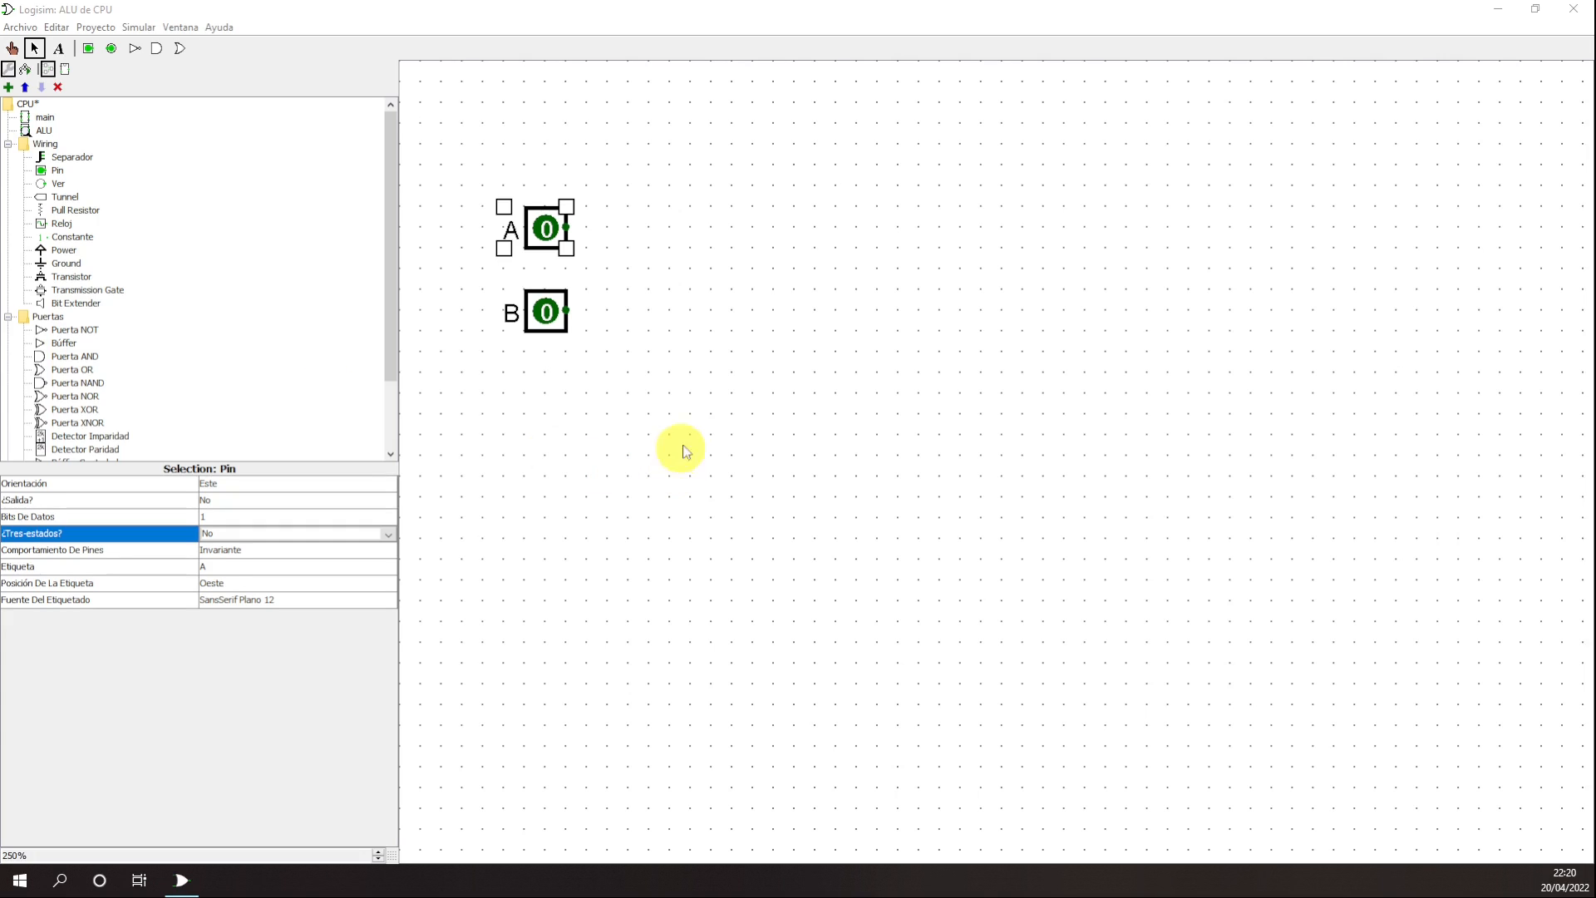
pyautogui.click(642, 252)
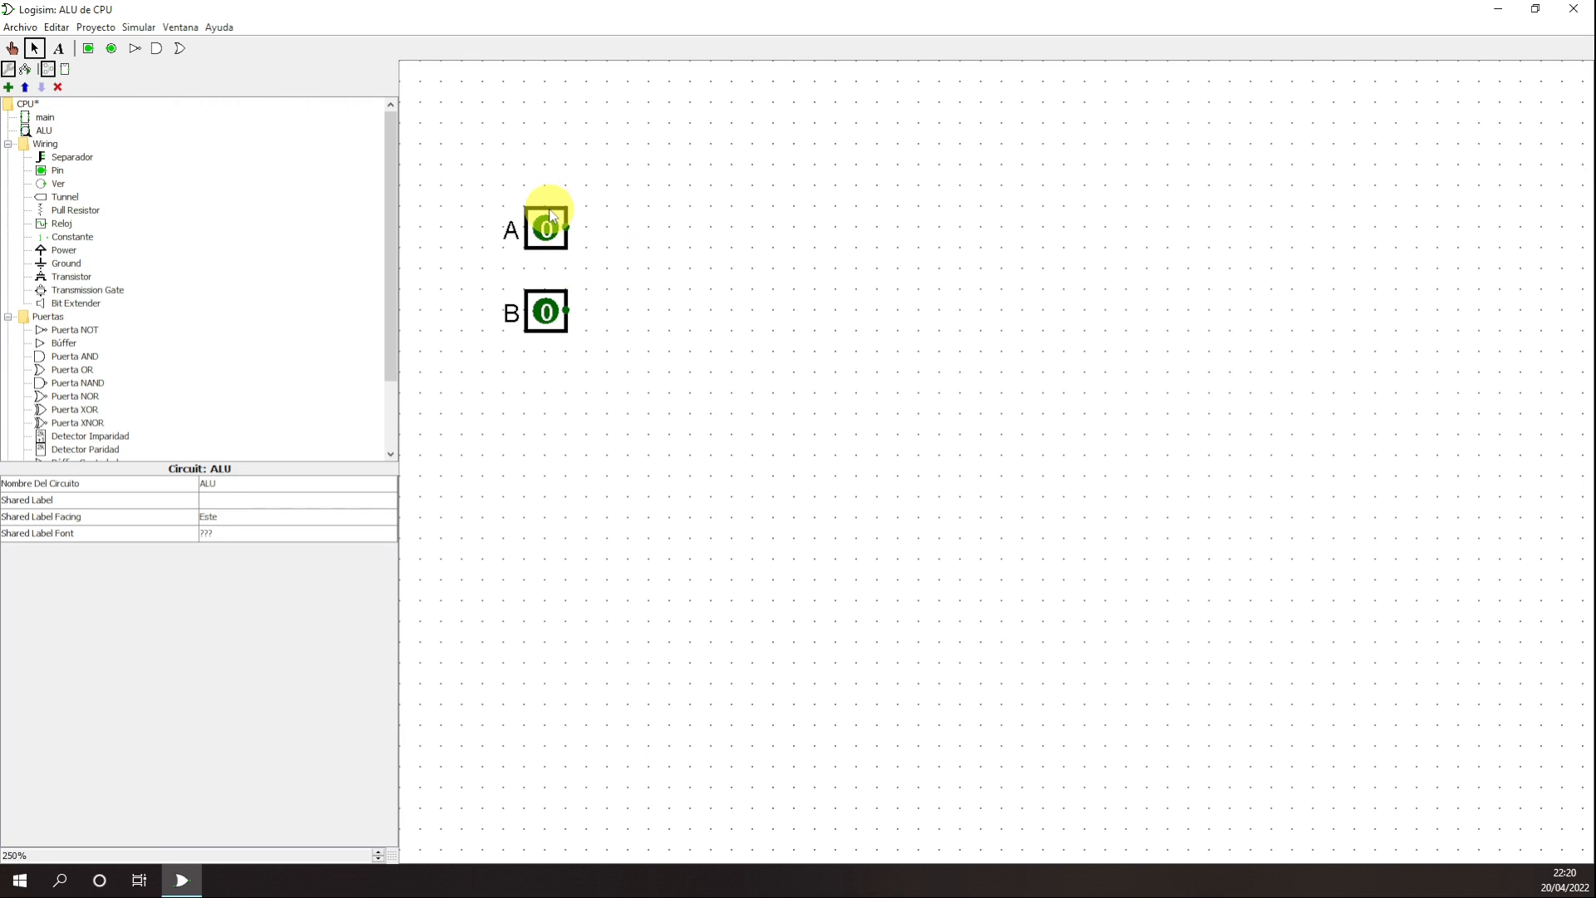
# - Place an AND gate (Puerta AND) to the right of the input pins and set its Número De Entradas to 2
pyautogui.click(75, 357)
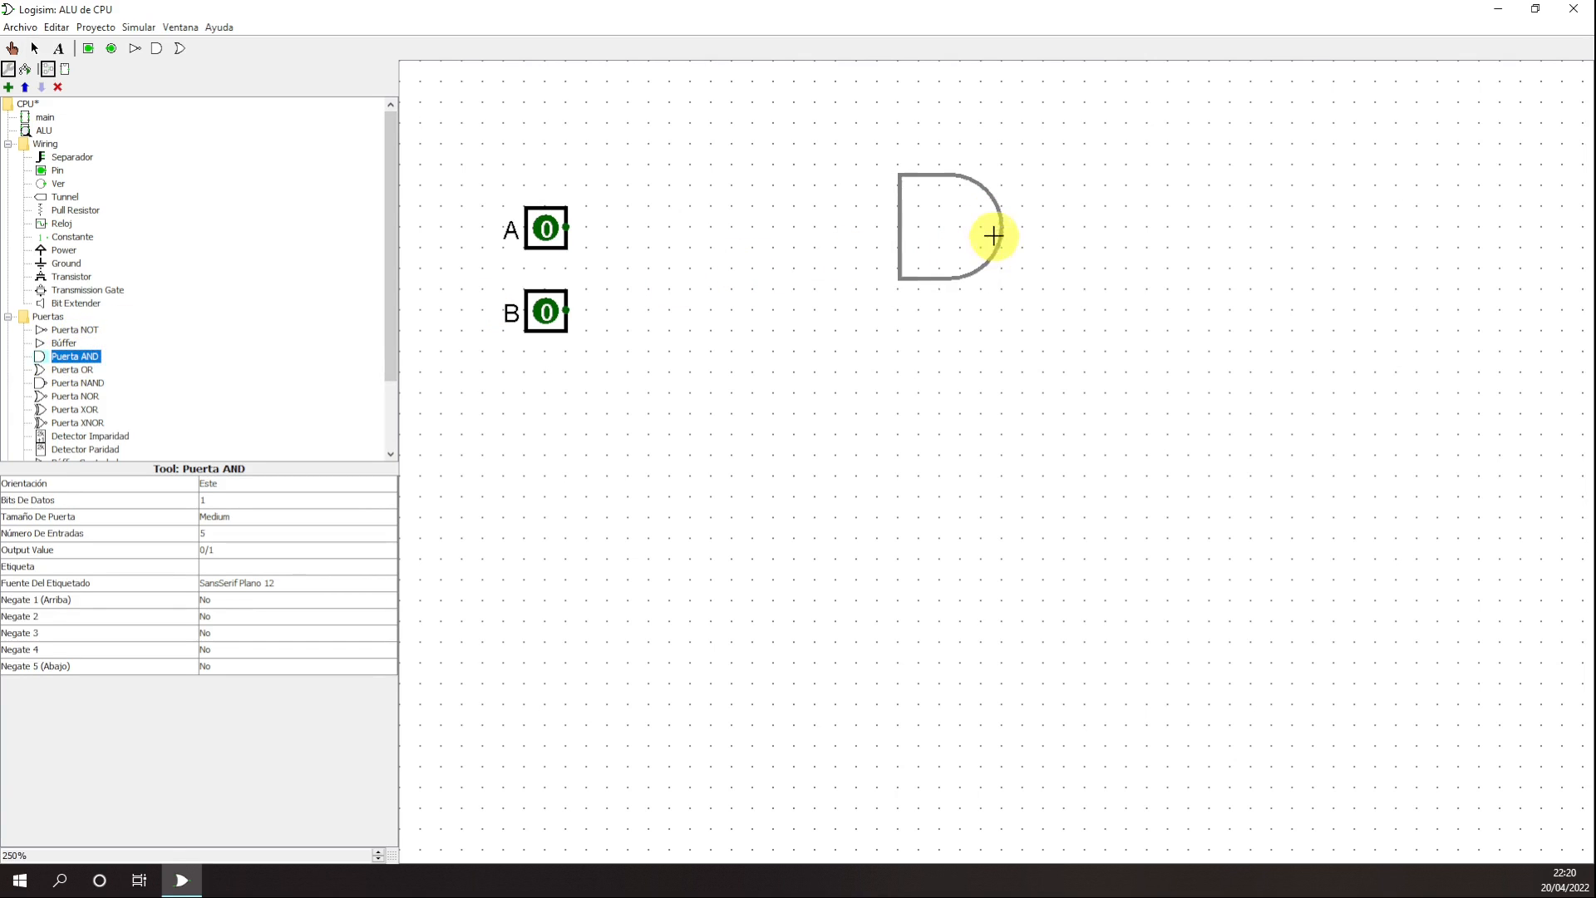
pyautogui.click(993, 235)
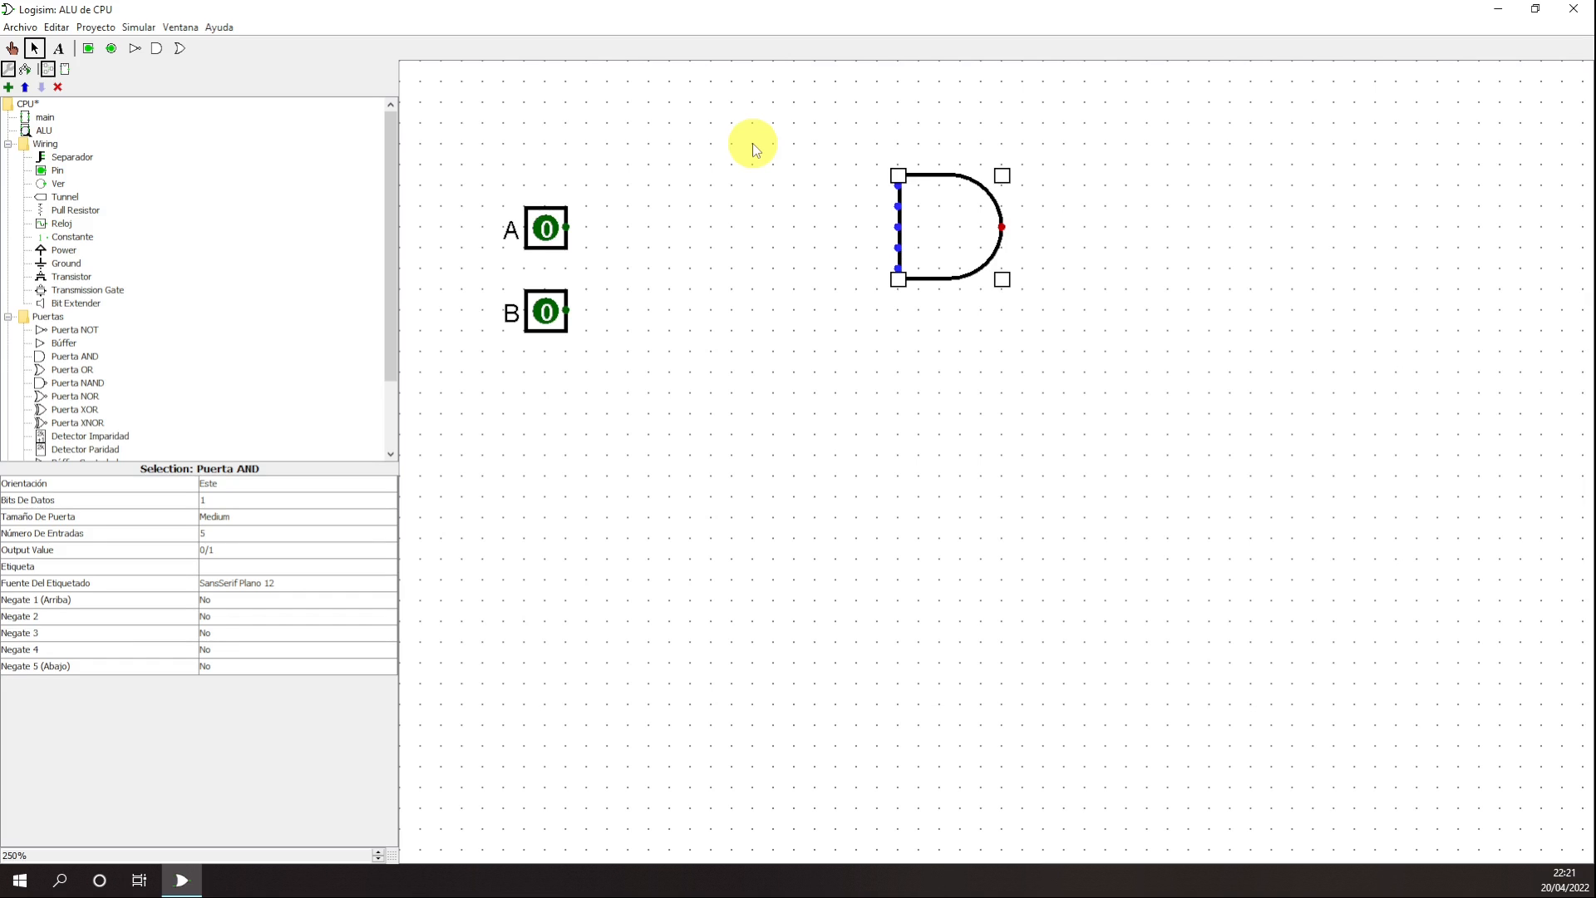
pyautogui.click(214, 536)
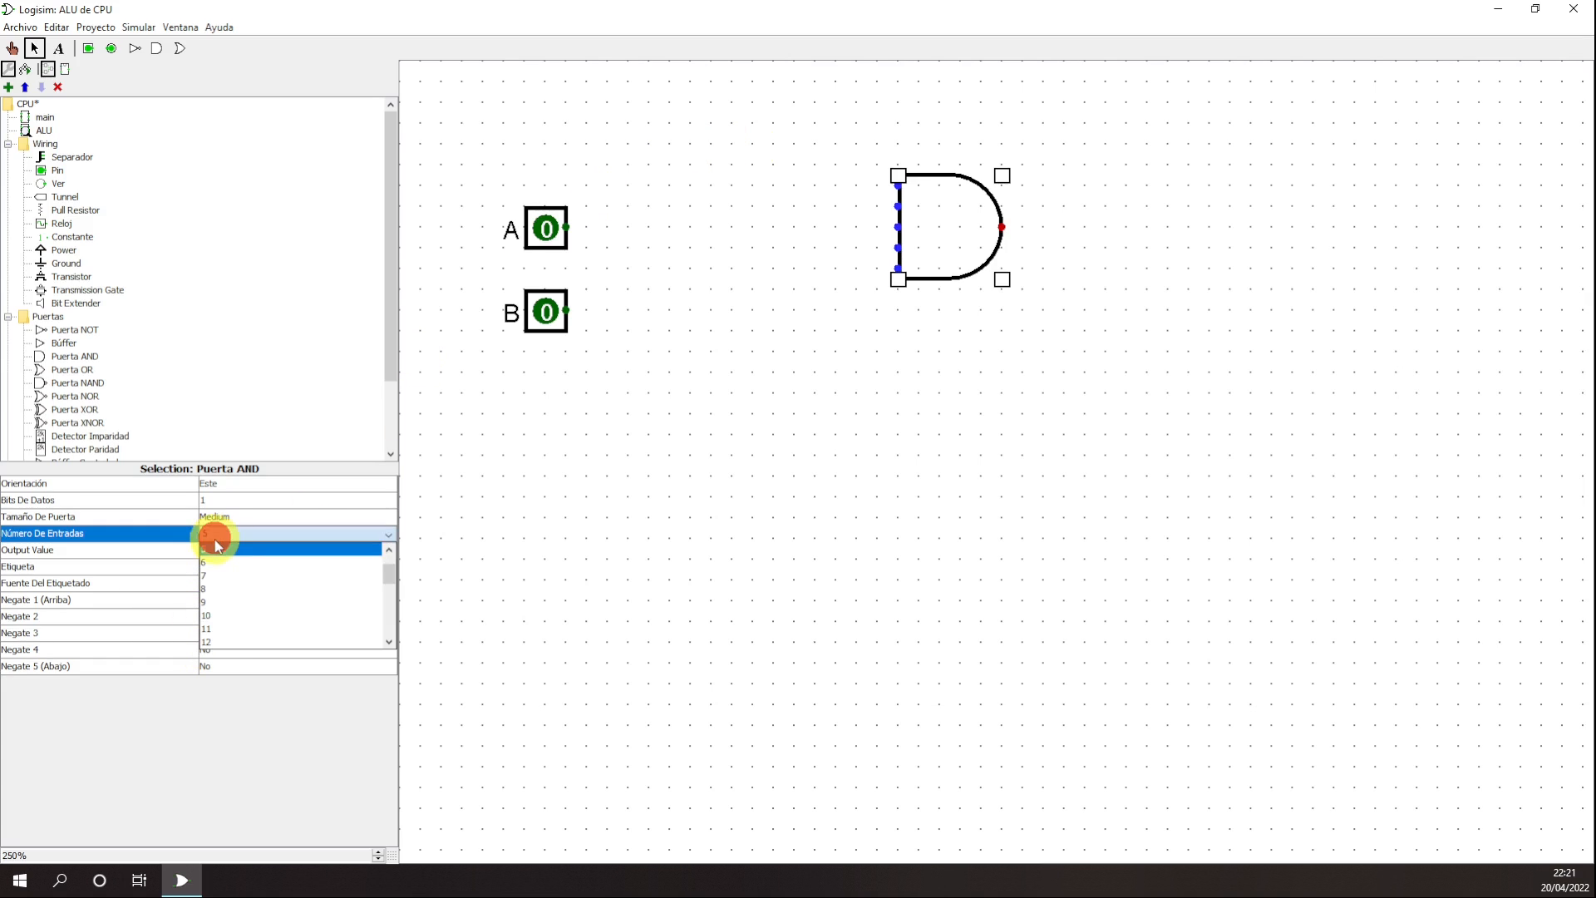
pyautogui.scroll(2, 267, 603)
pyautogui.click(223, 551)
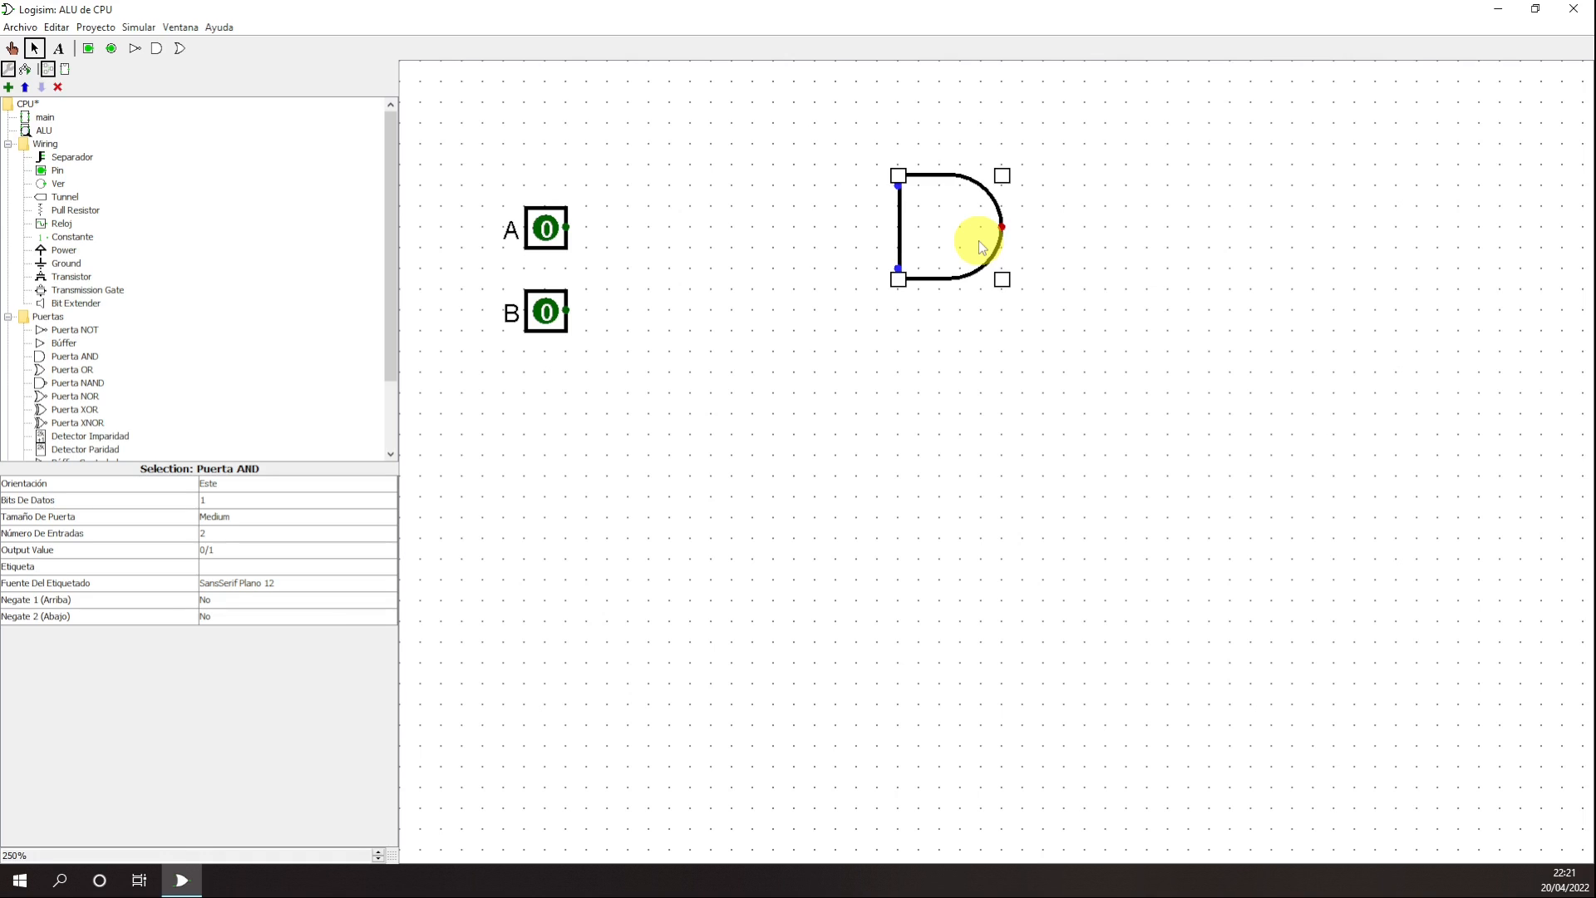
# - Reselect 2 inputs for the AND gate and move it closer so its inputs line up with pins A and B
pyautogui.click(248, 536)
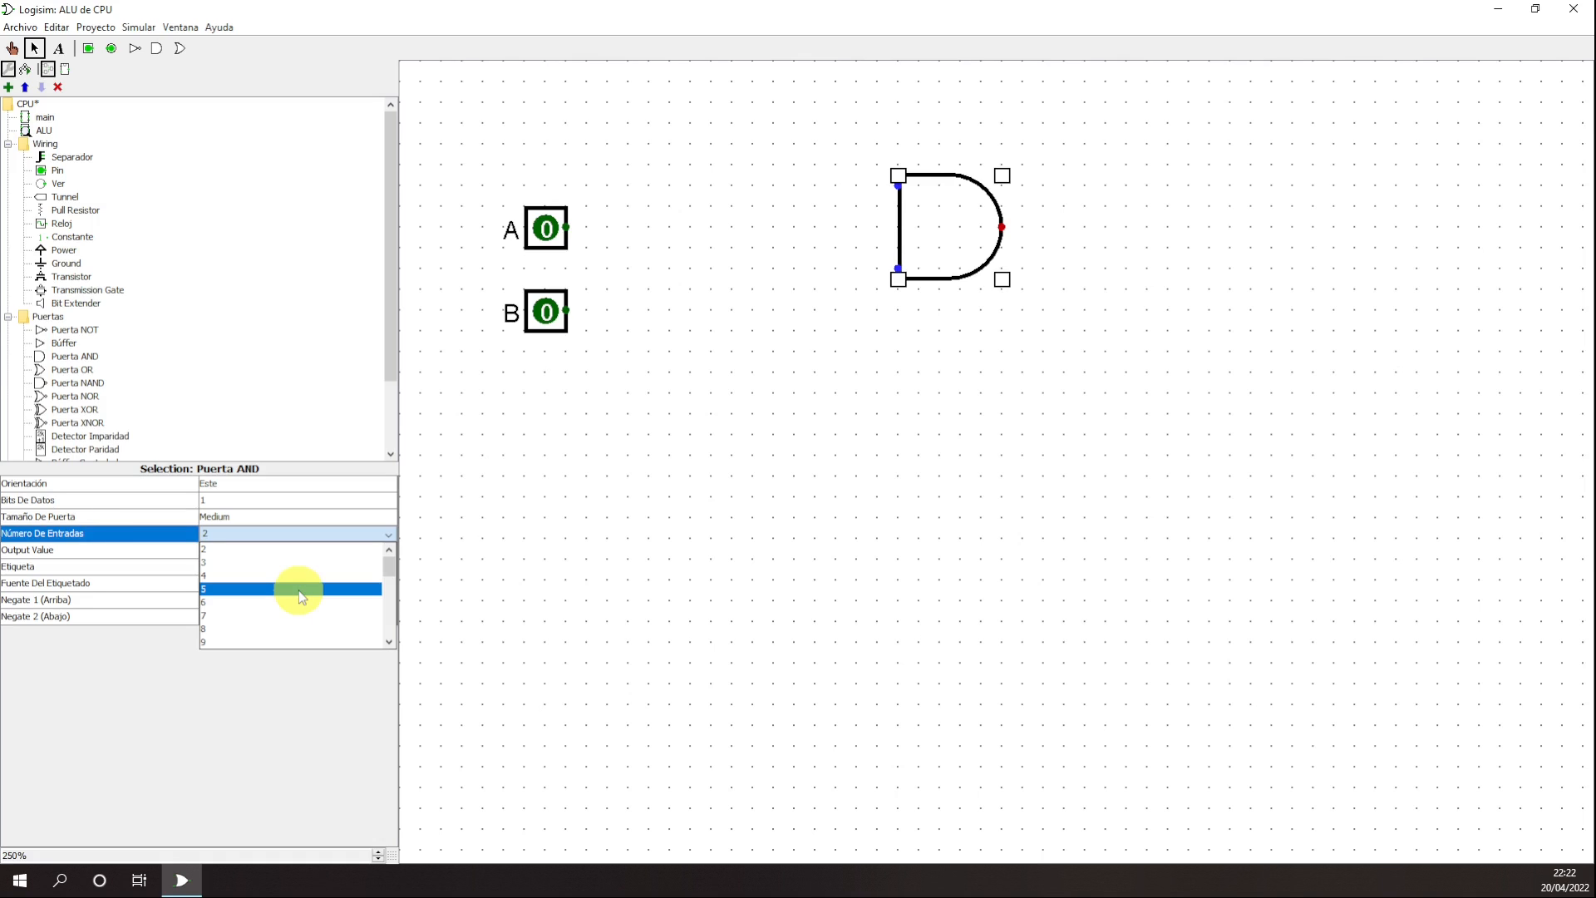
pyautogui.click(250, 549)
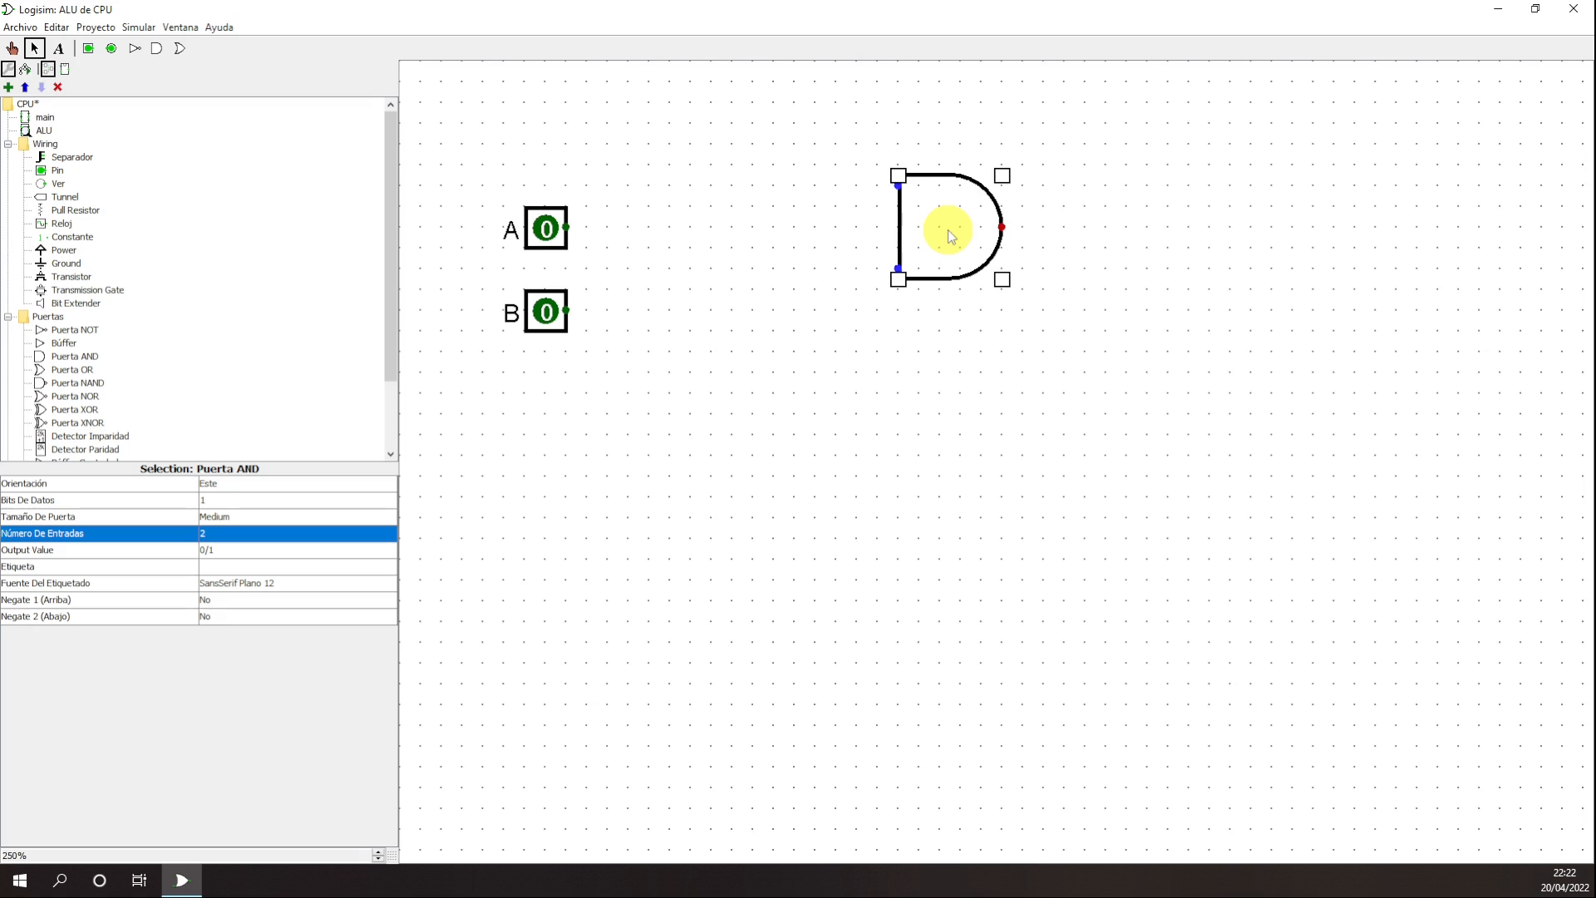
pyautogui.moveTo(952, 237); pyautogui.dragTo(800, 286)
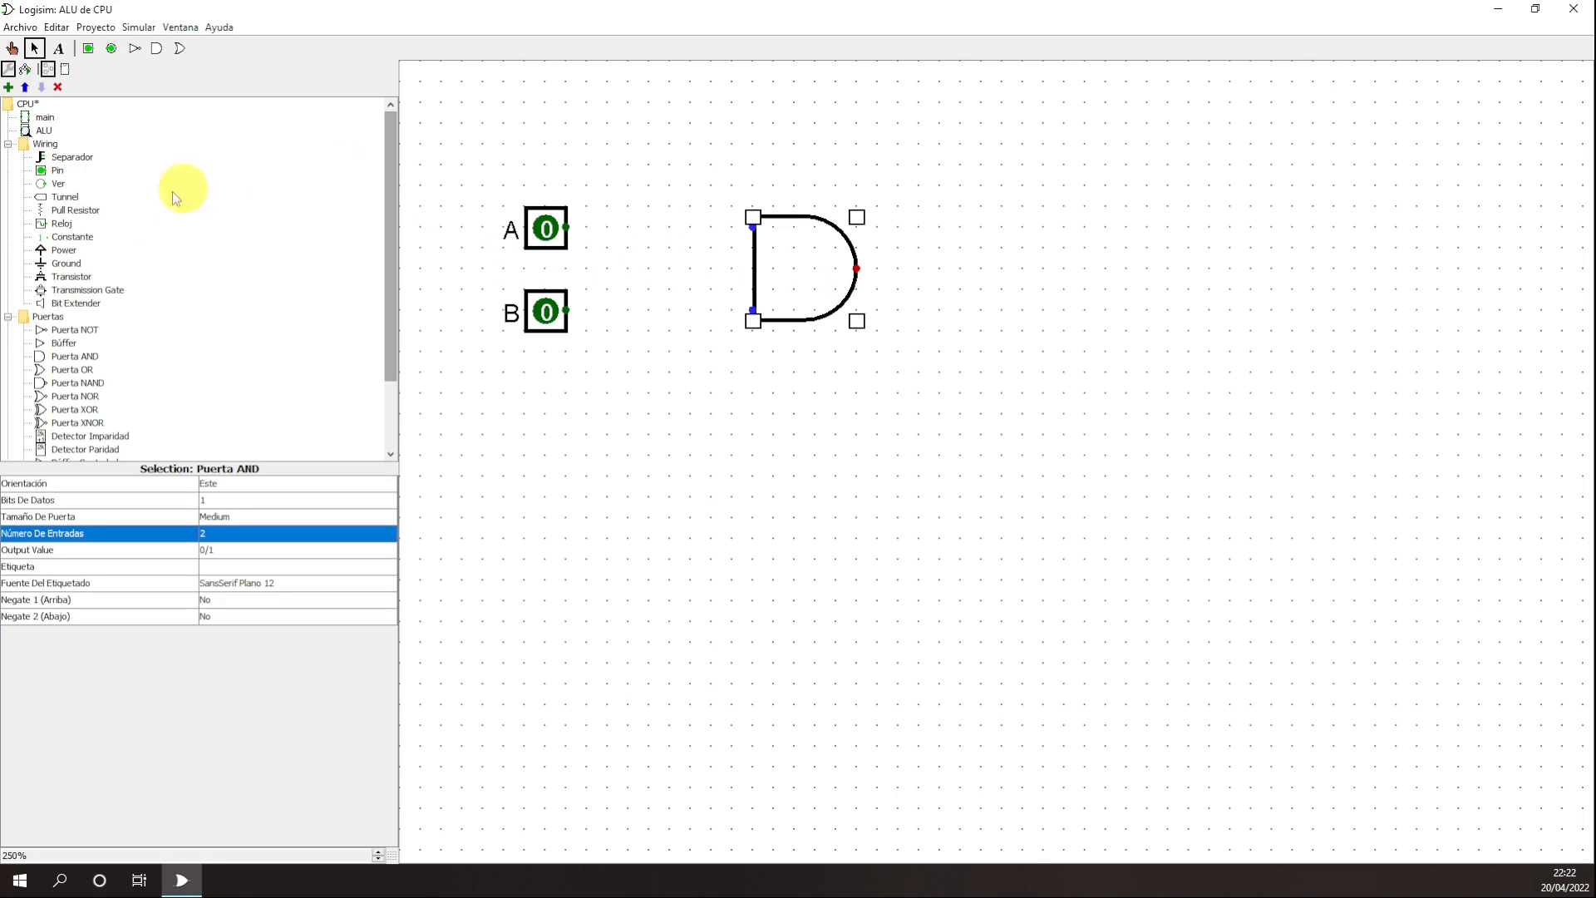
# - Place another pin to the right of the AND gate and set its label (Etiqueta) to S
pyautogui.click(57, 170)
pyautogui.click(1106, 248)
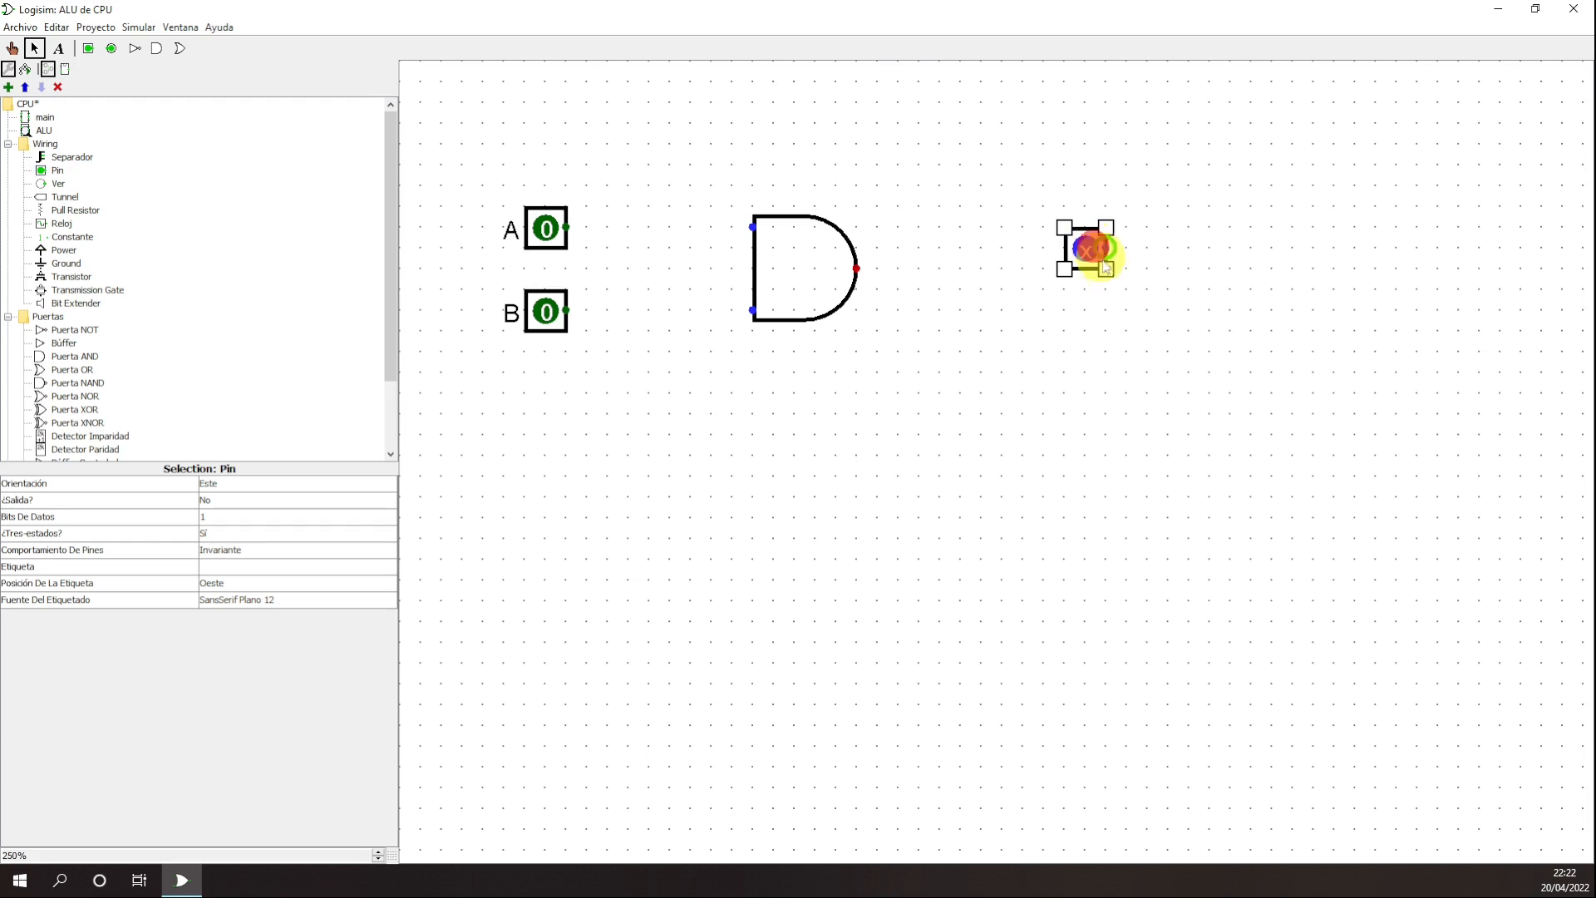
pyautogui.click(244, 565)
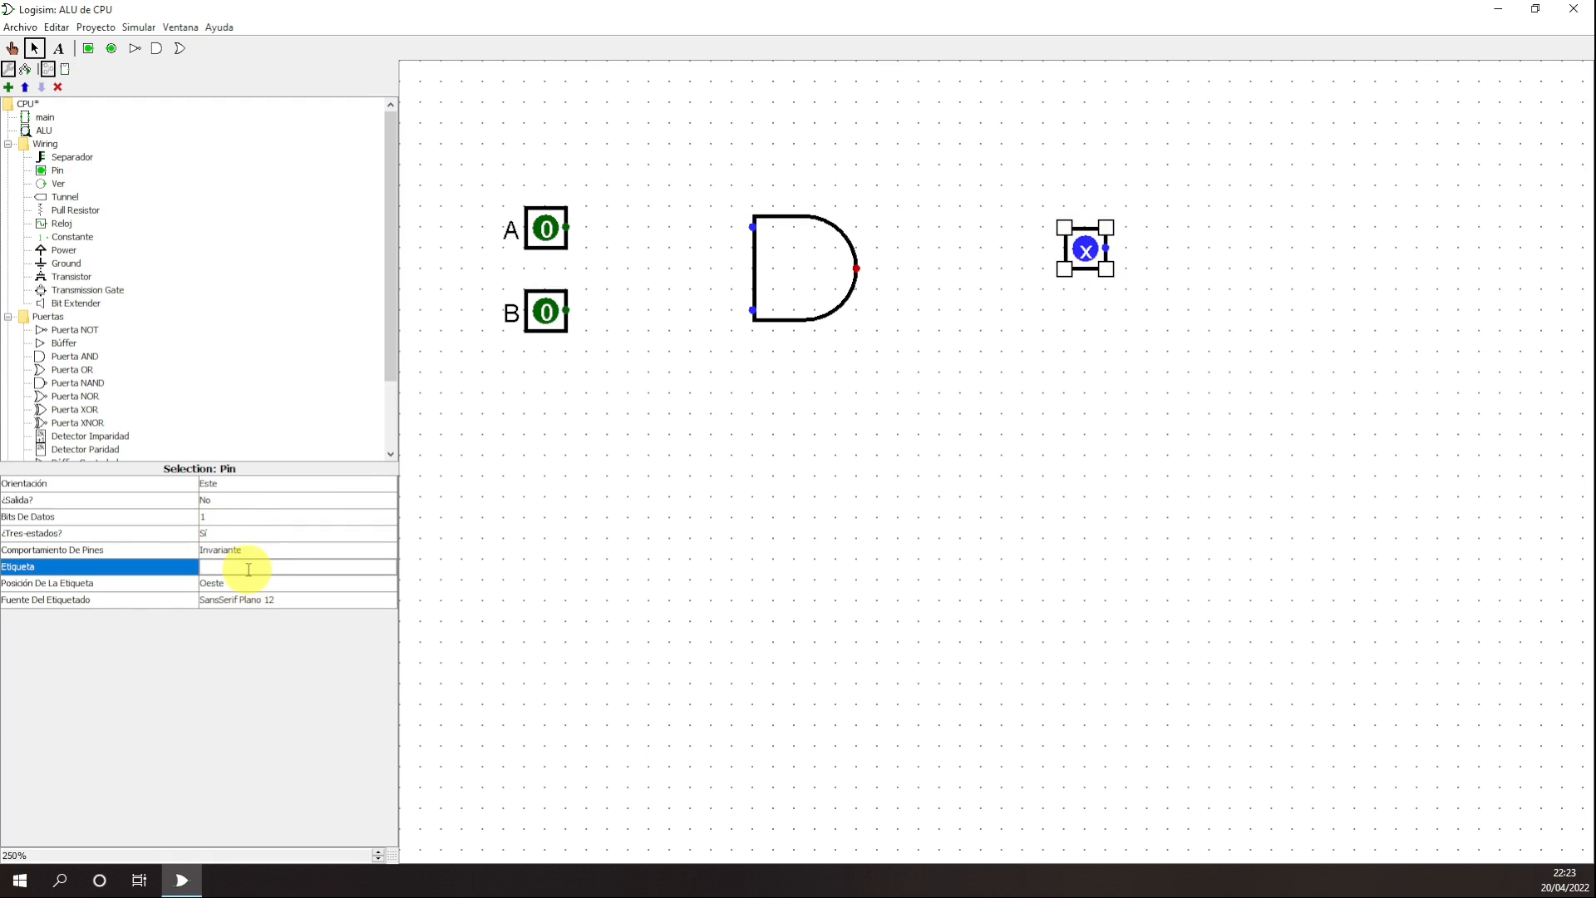
pyautogui.write('S')
pyautogui.press('Return')
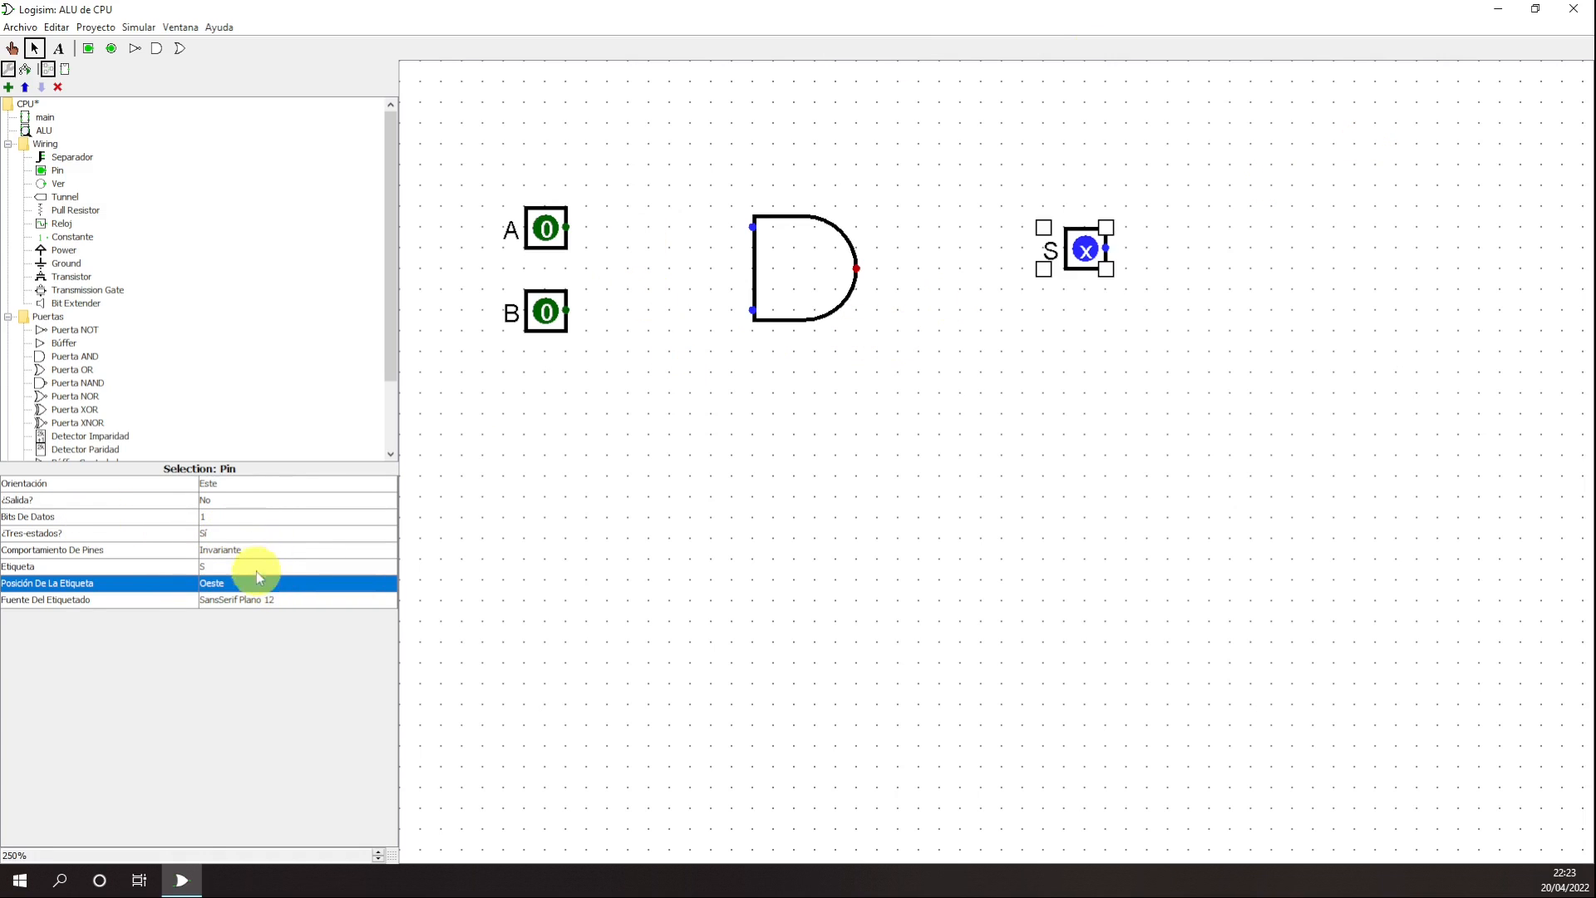
# - Set the three-state attribute (¿Tres-estados?) of pin S to No
pyautogui.click(237, 563)
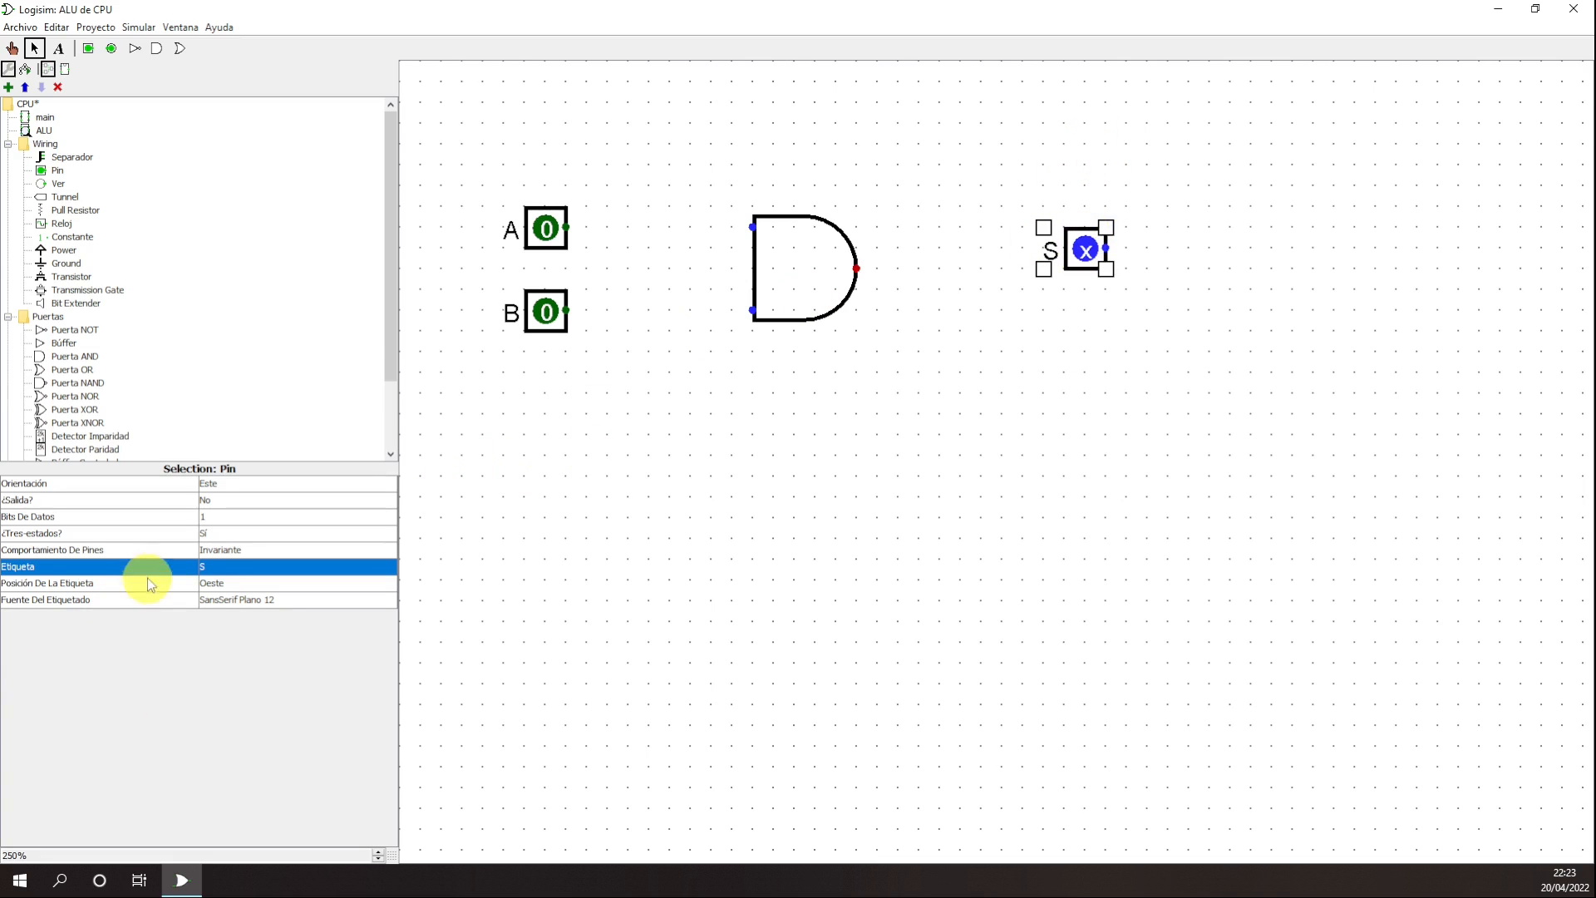
pyautogui.click(208, 533)
pyautogui.click(211, 567)
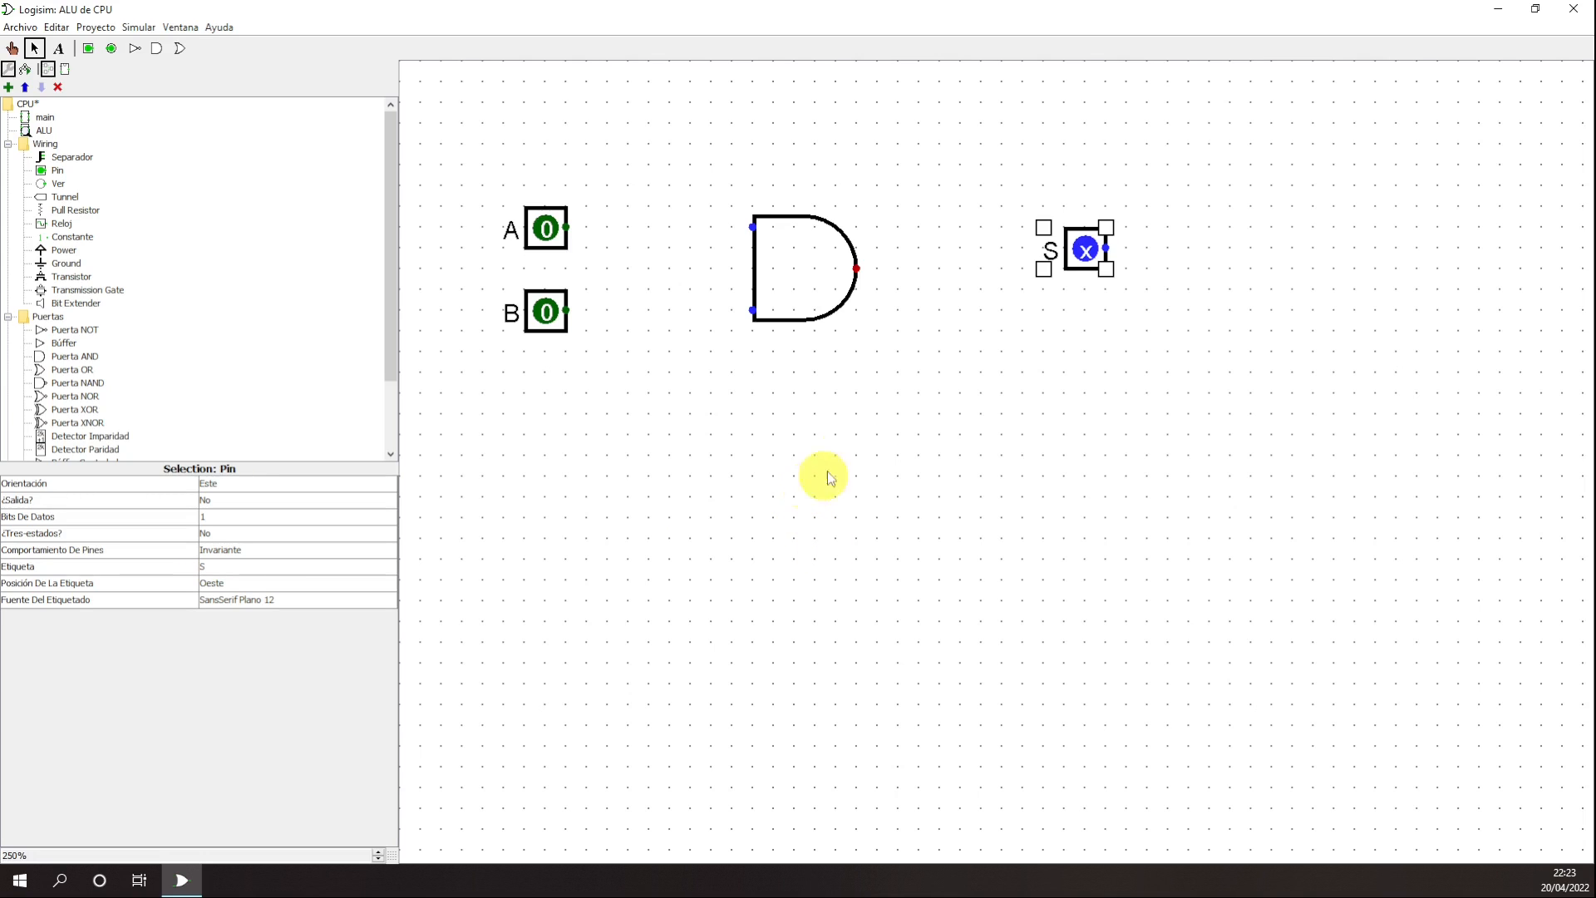
pyautogui.click(1079, 384)
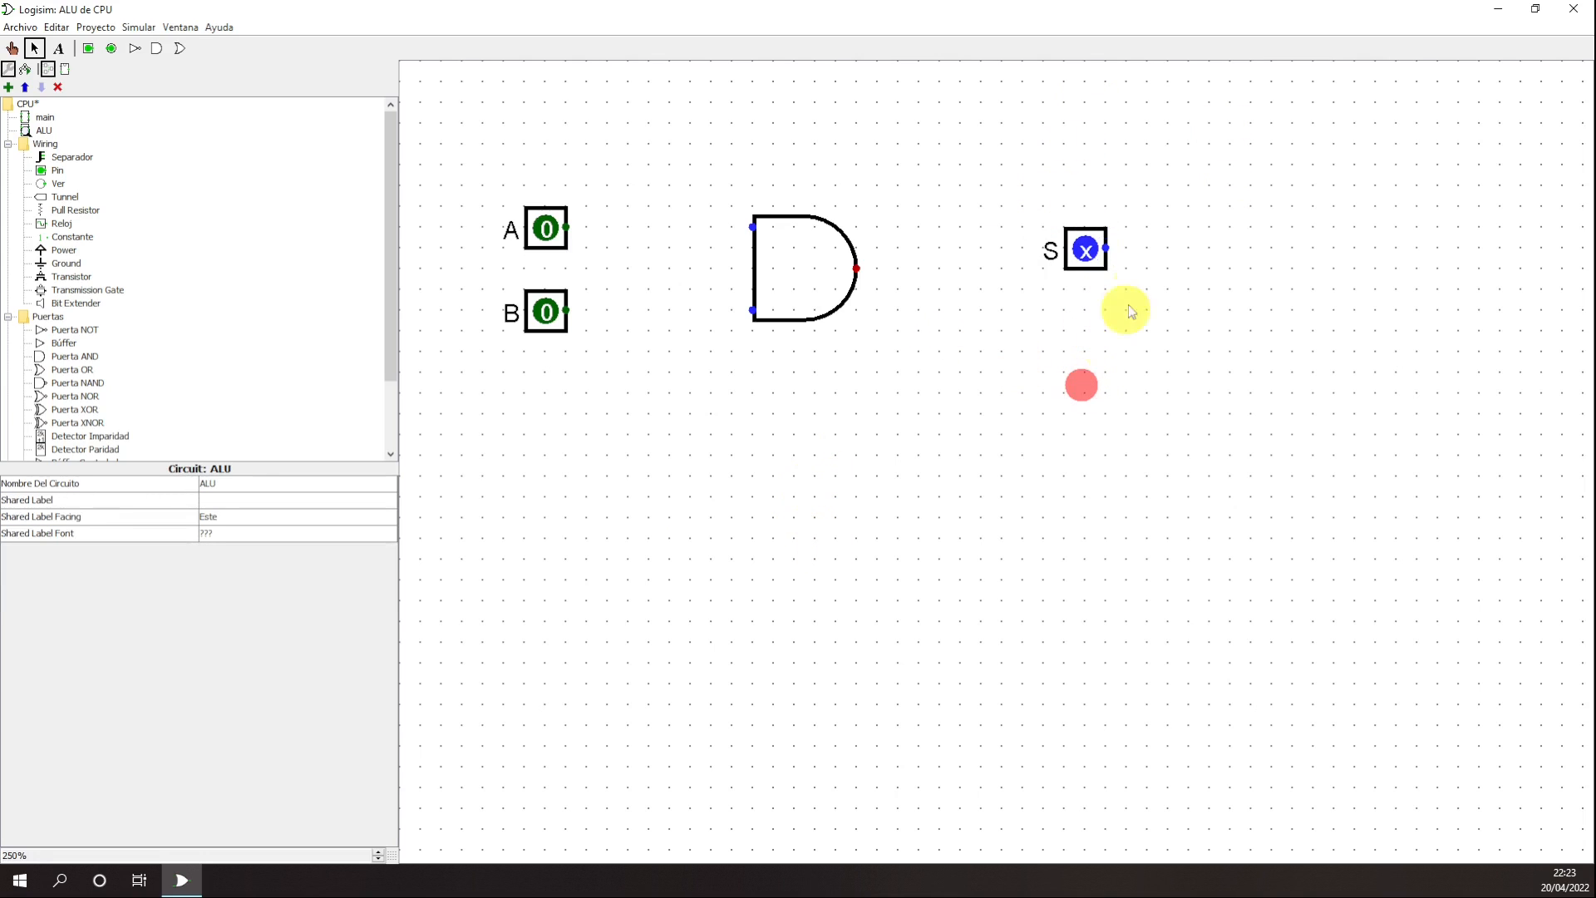
# - Set pin S's label position (Posición De La Etiqueta) to Este and move the pin slightly to the right
pyautogui.rightClick(1089, 253)
pyautogui.click(1084, 249)
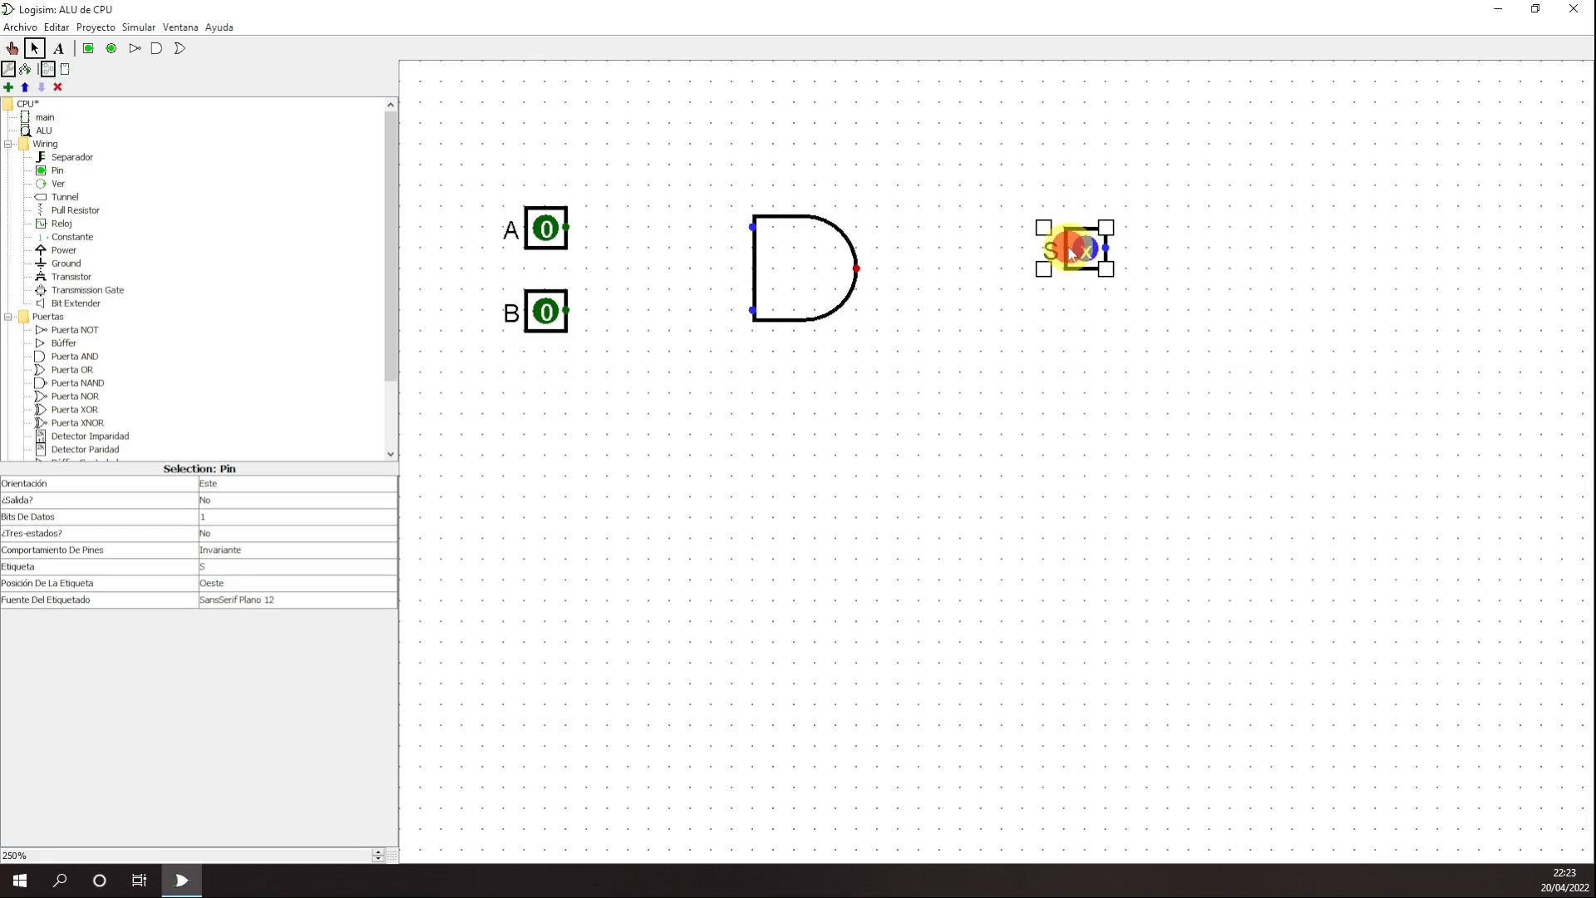
pyautogui.click(301, 585)
pyautogui.click(239, 626)
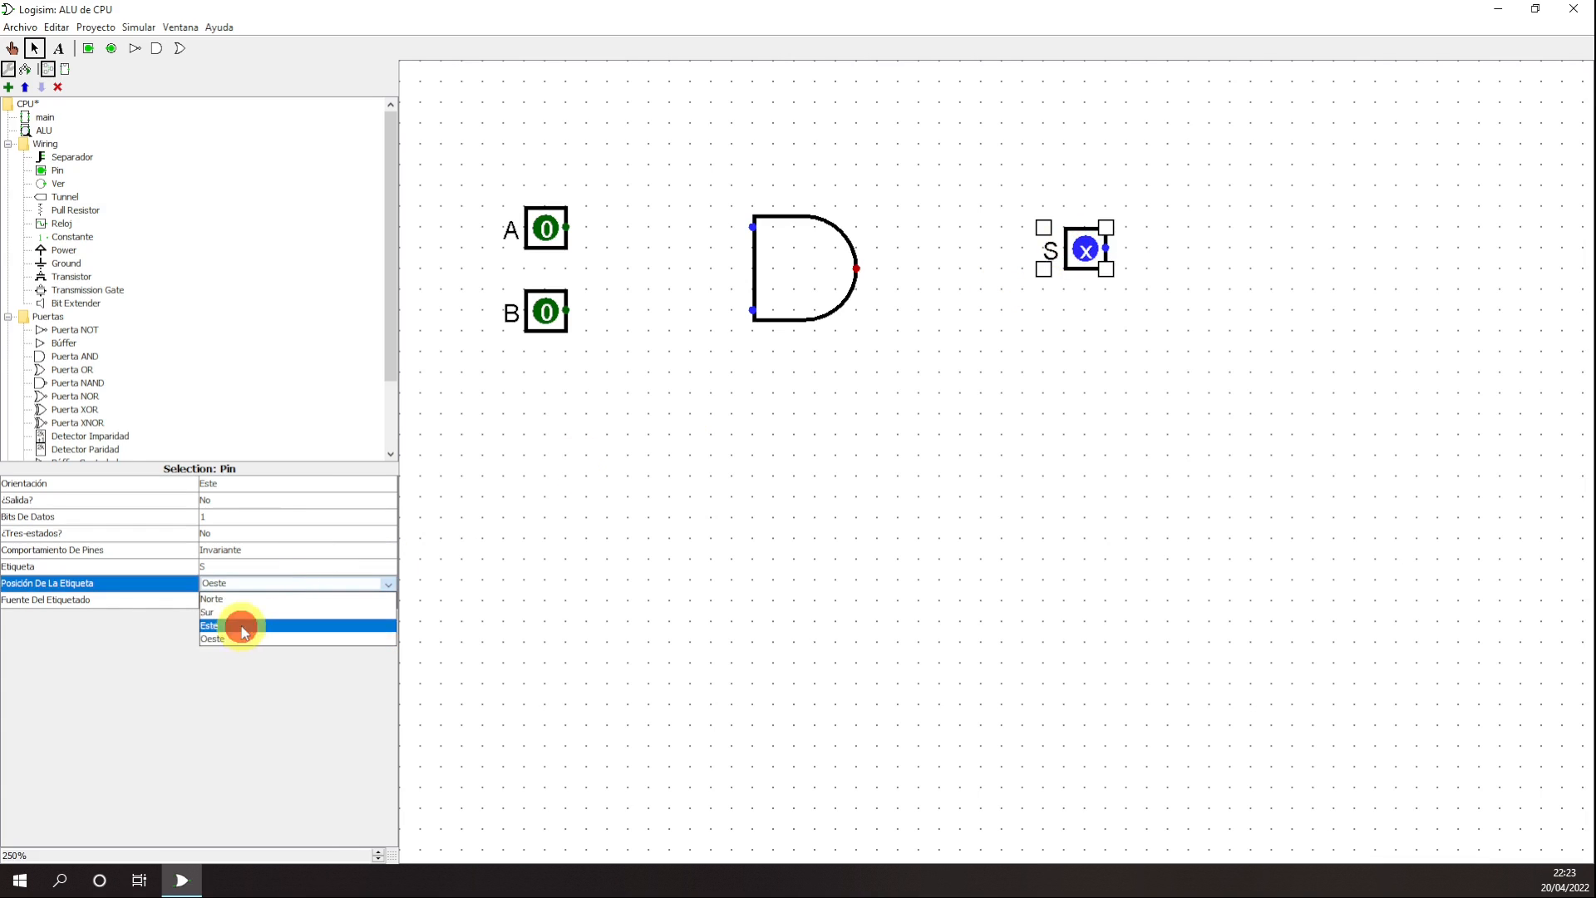
pyautogui.click(1172, 240)
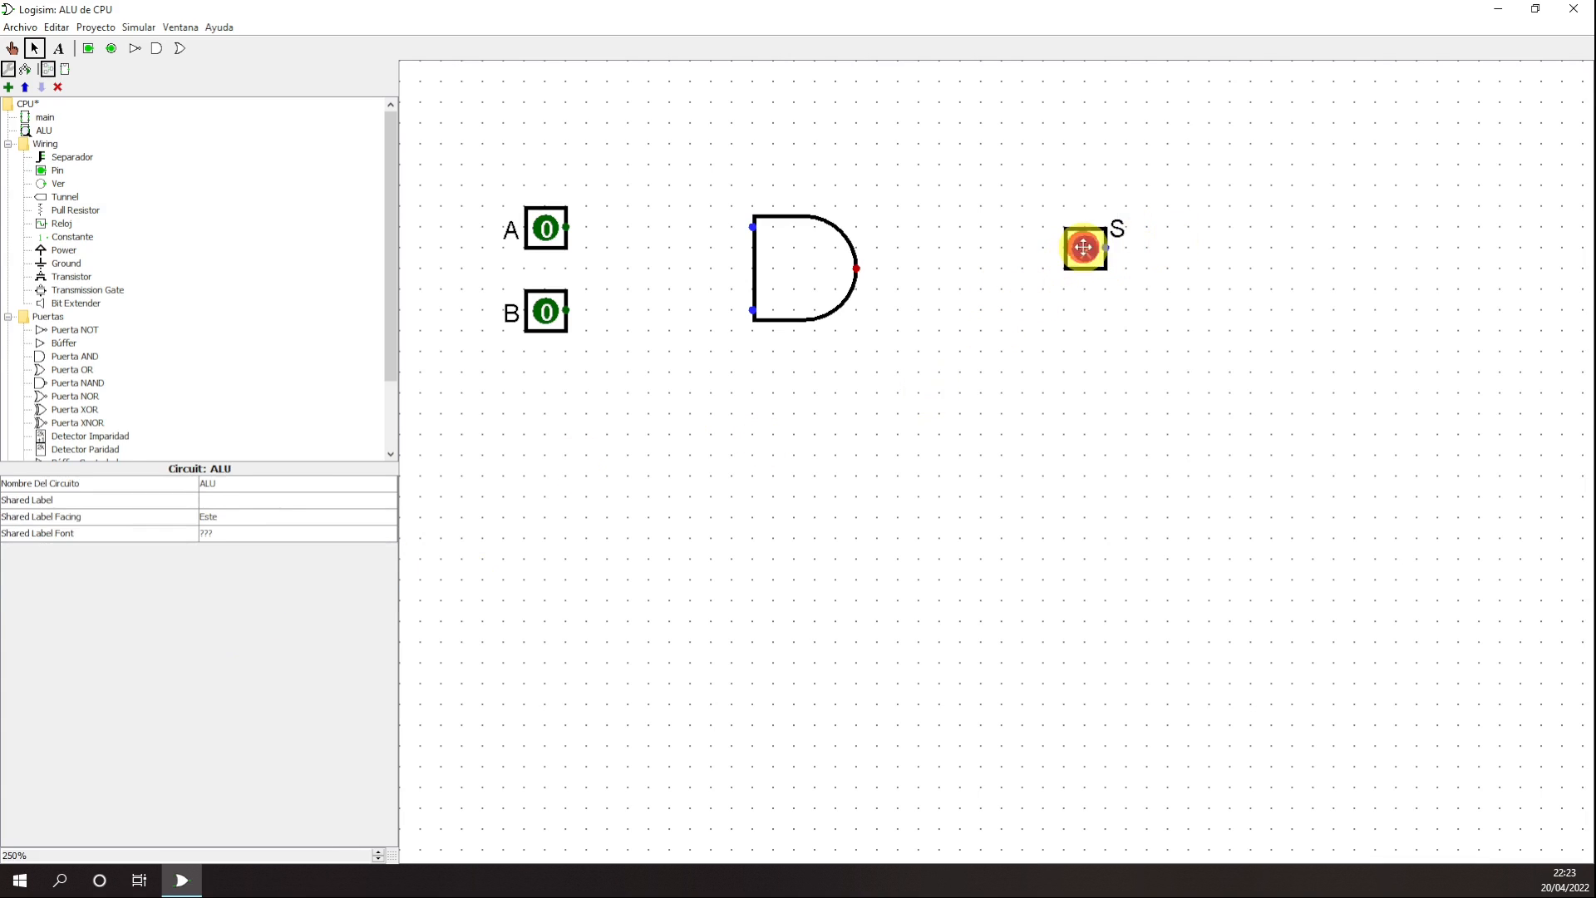
pyautogui.moveTo(1084, 248); pyautogui.dragTo(1126, 248)
pyautogui.click(1239, 272)
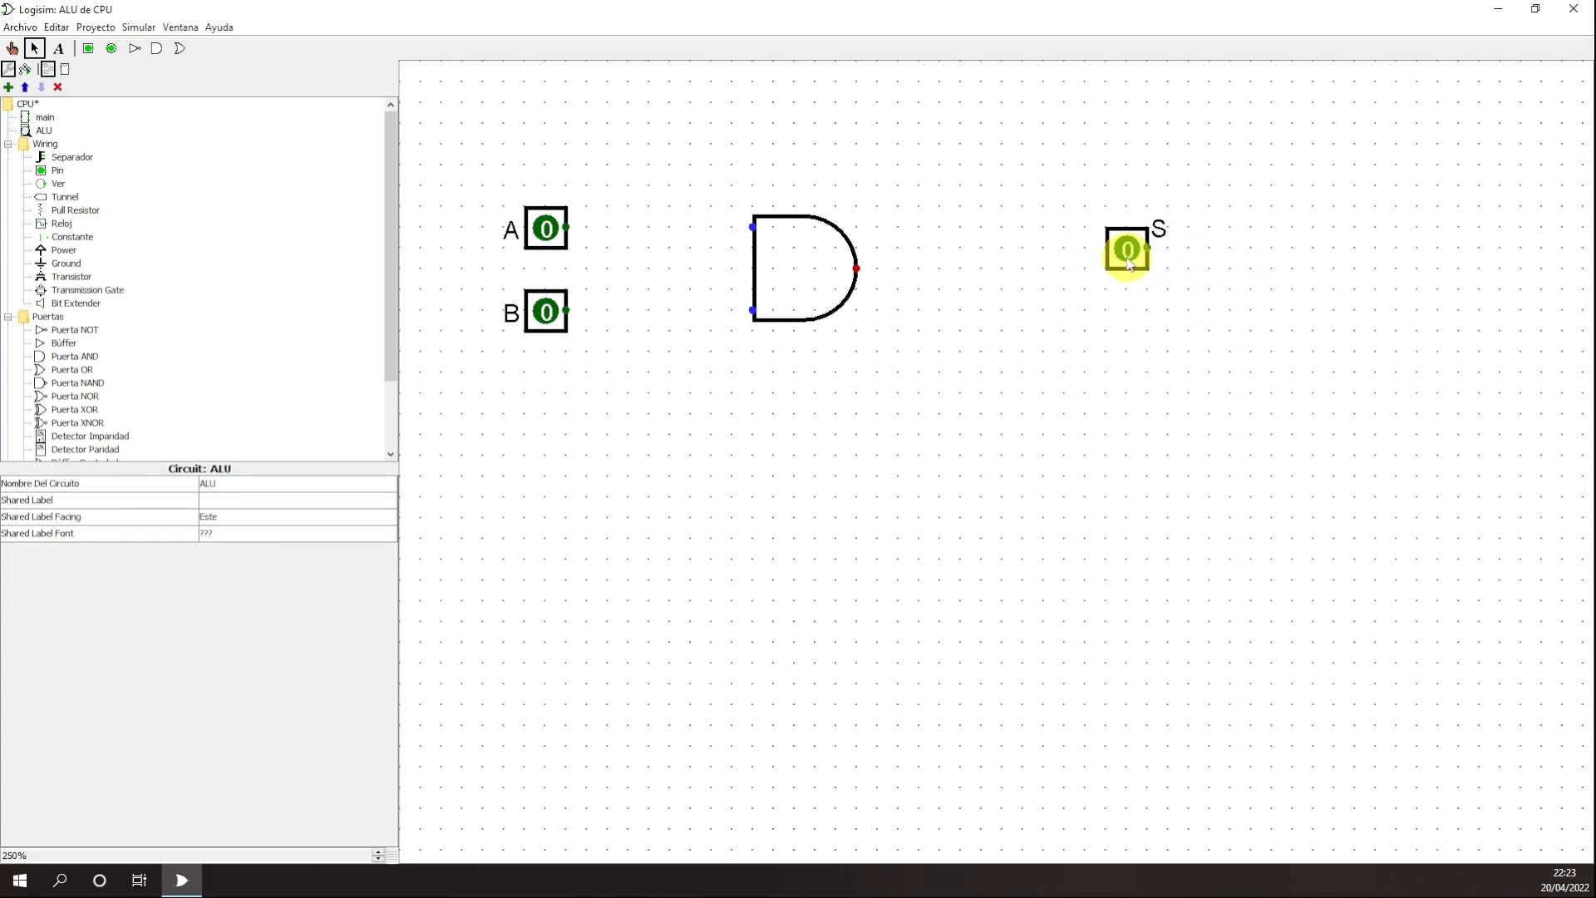
# - Try the Sur and Norte label positions on pin S and return the label to Este
pyautogui.click(1127, 249)
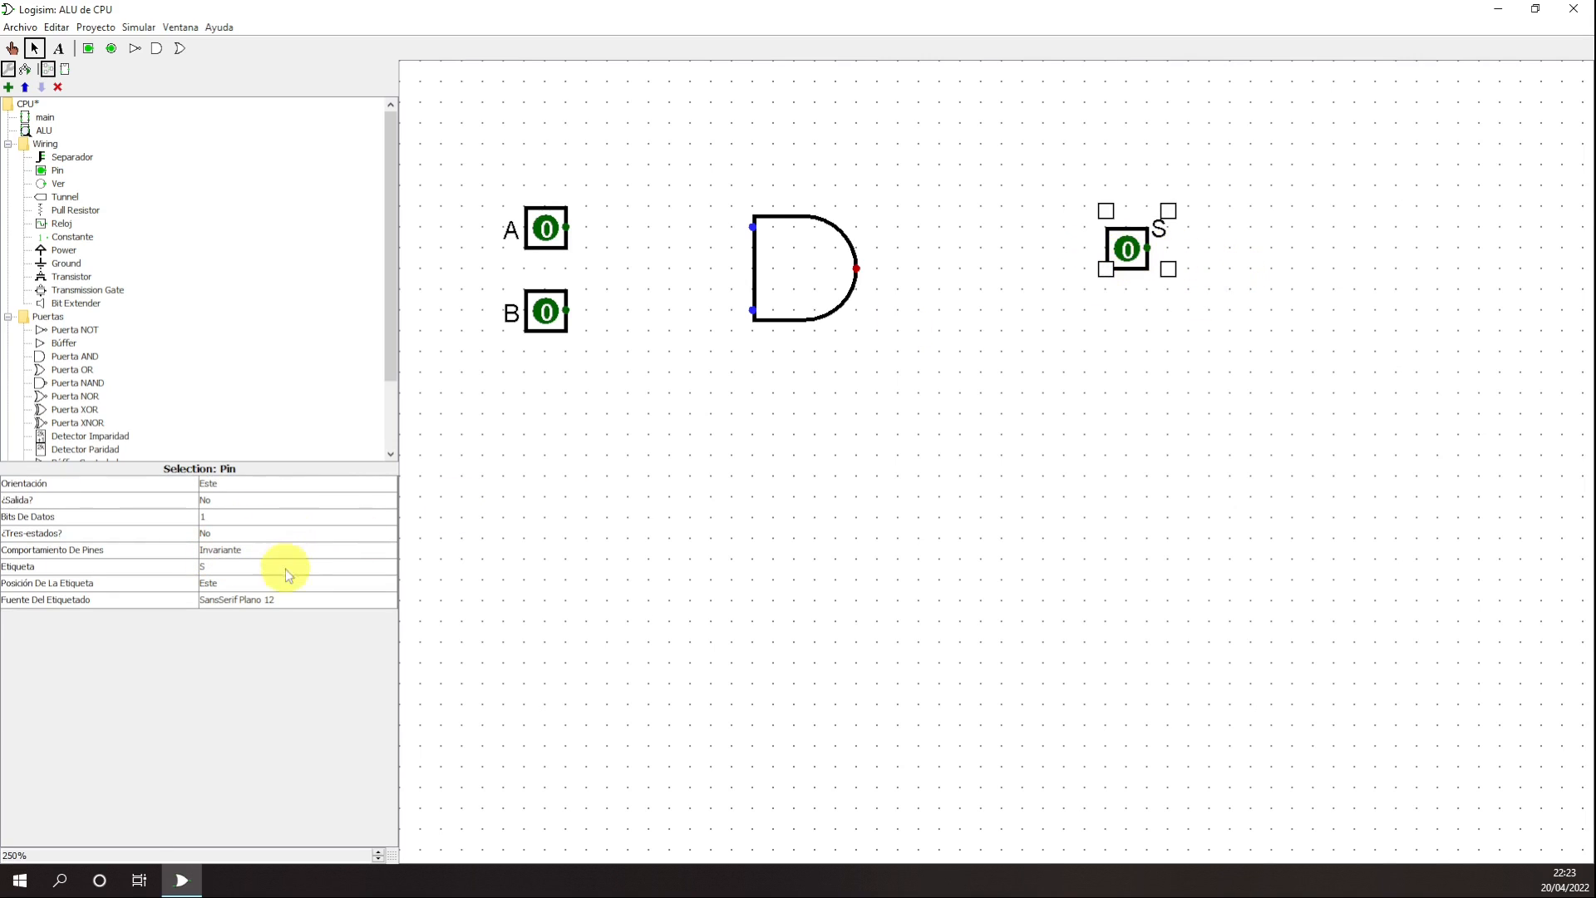
pyautogui.click(254, 582)
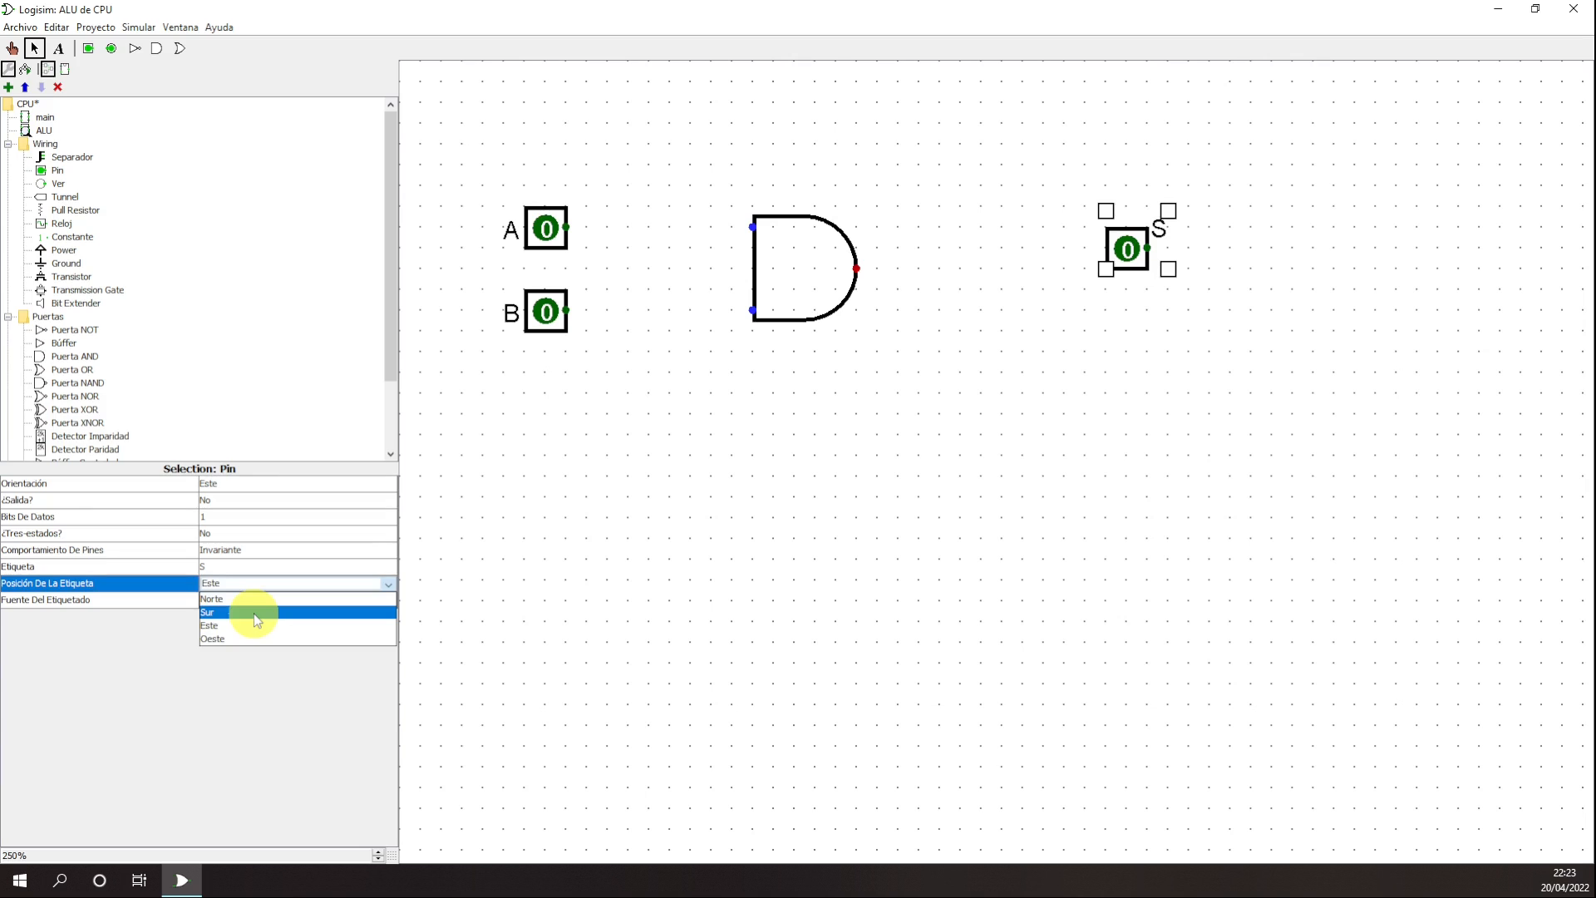
pyautogui.click(257, 612)
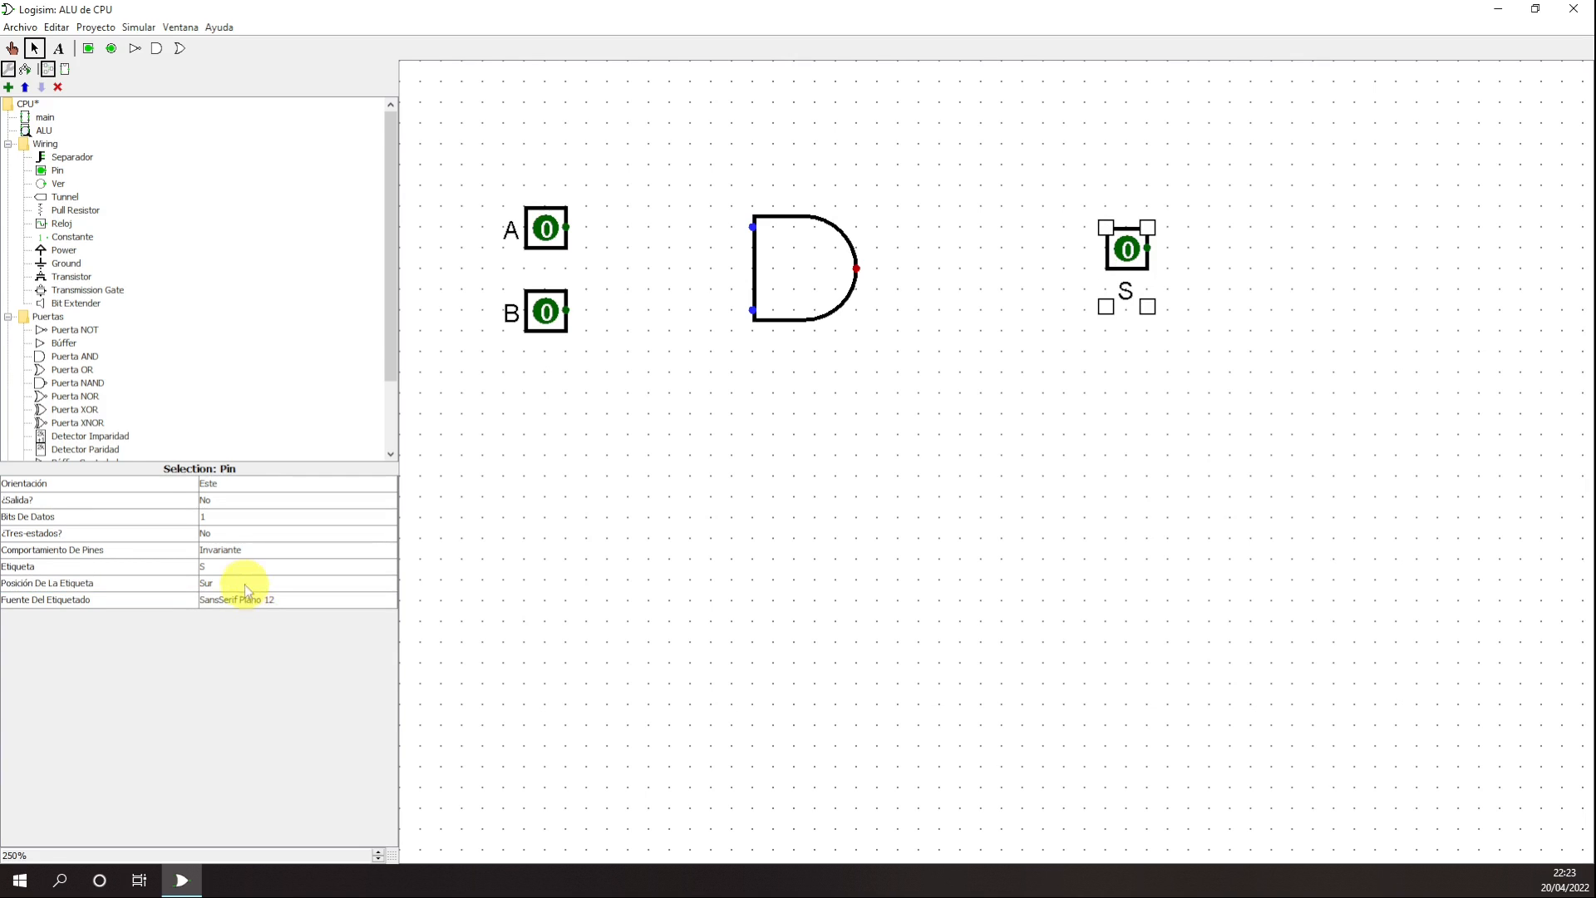
pyautogui.click(245, 584)
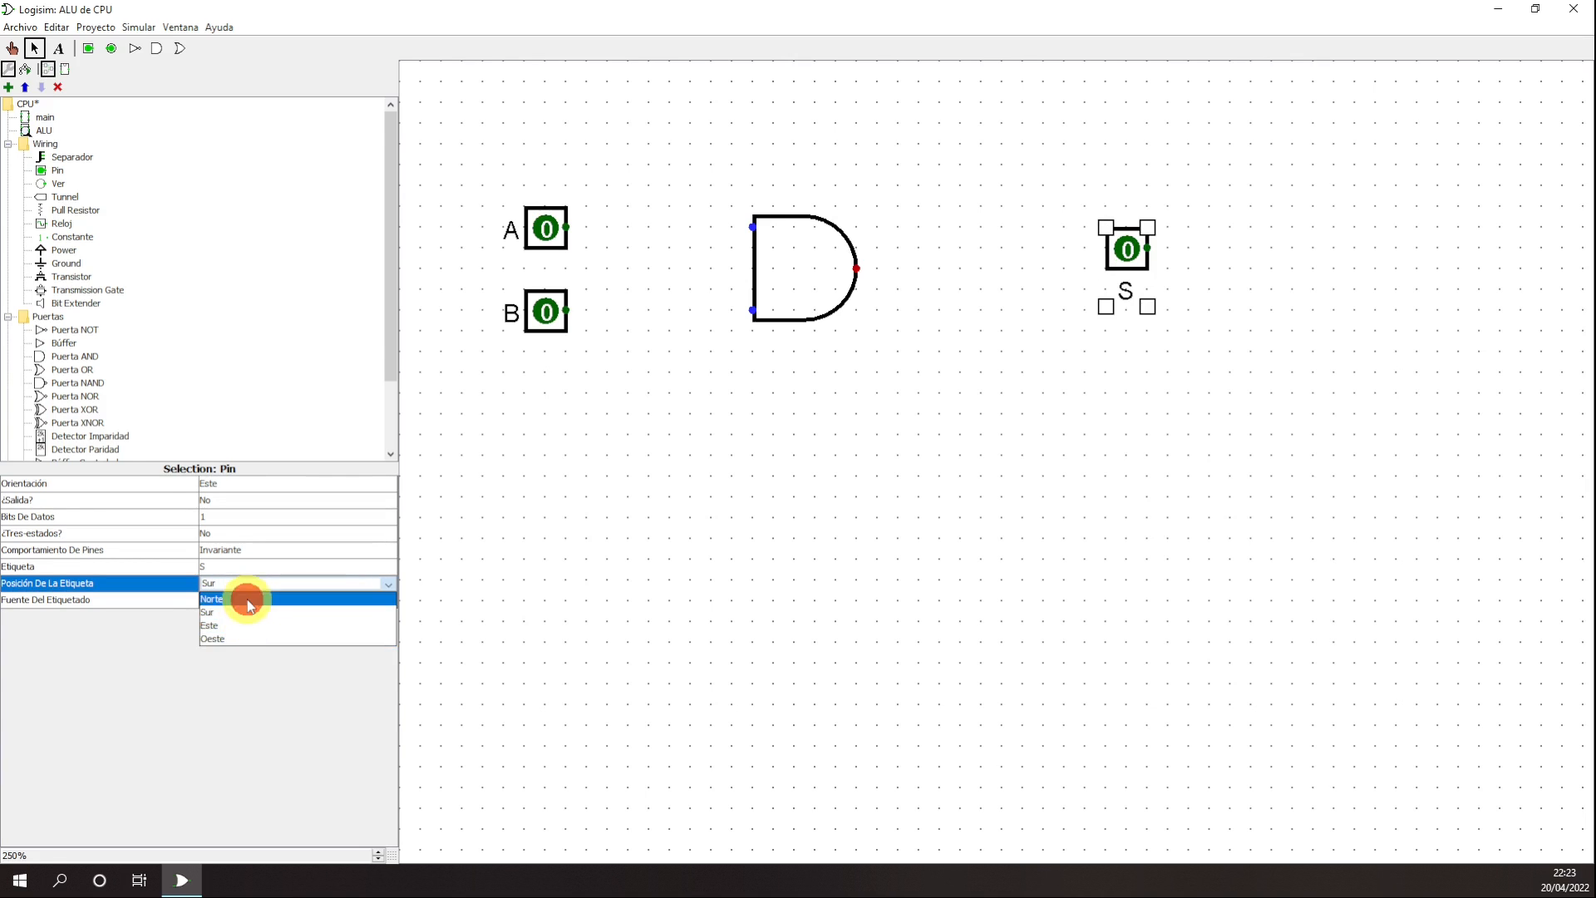
pyautogui.click(248, 598)
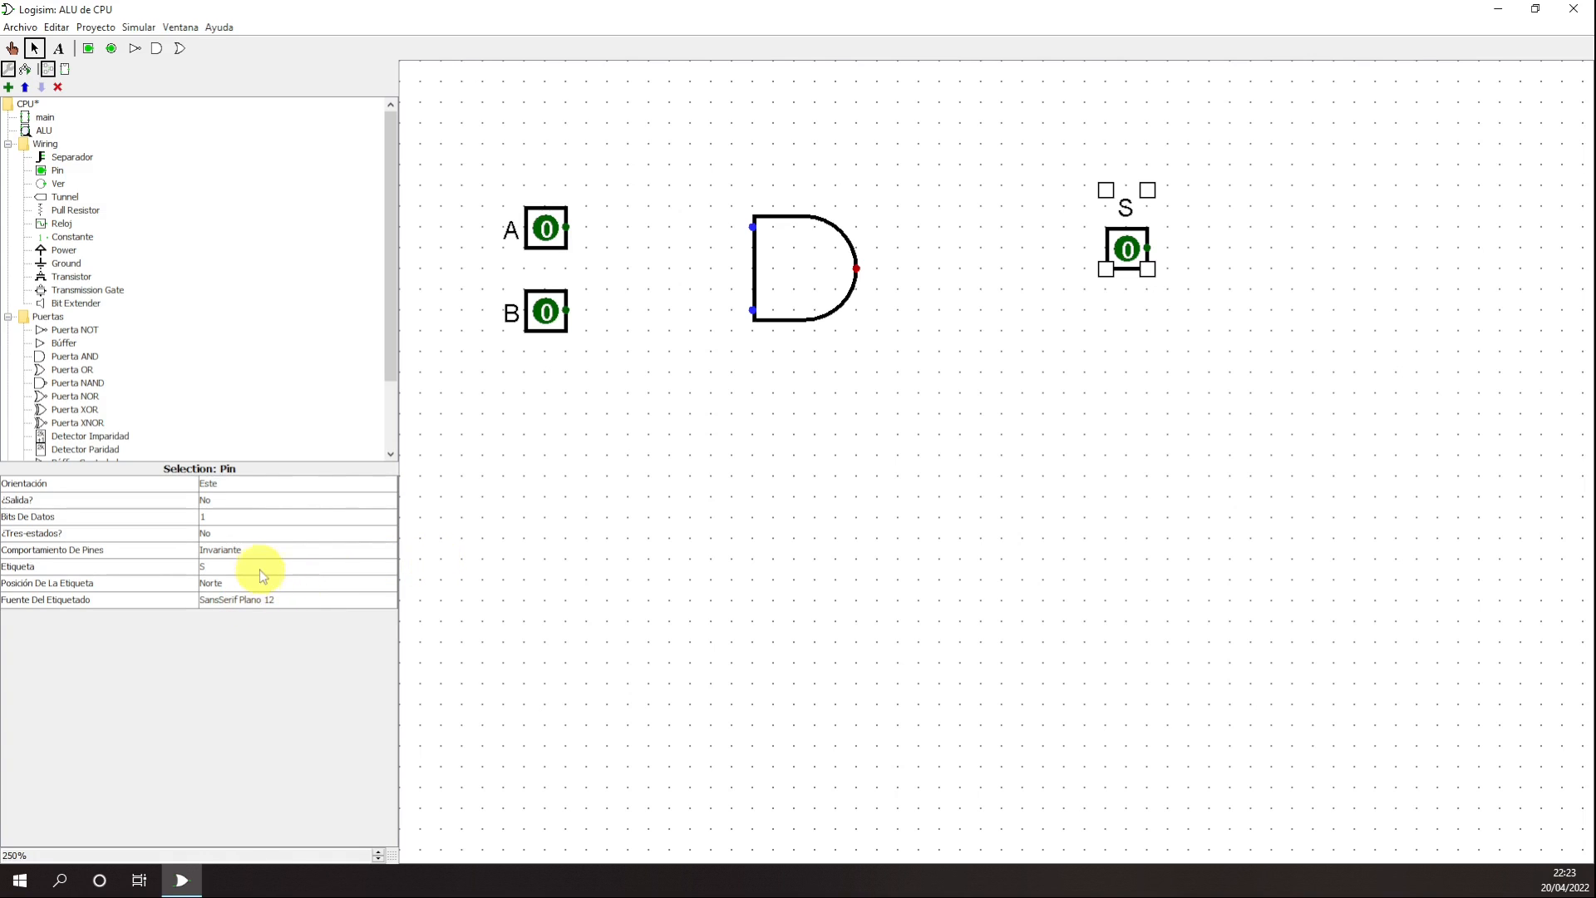
pyautogui.click(270, 582)
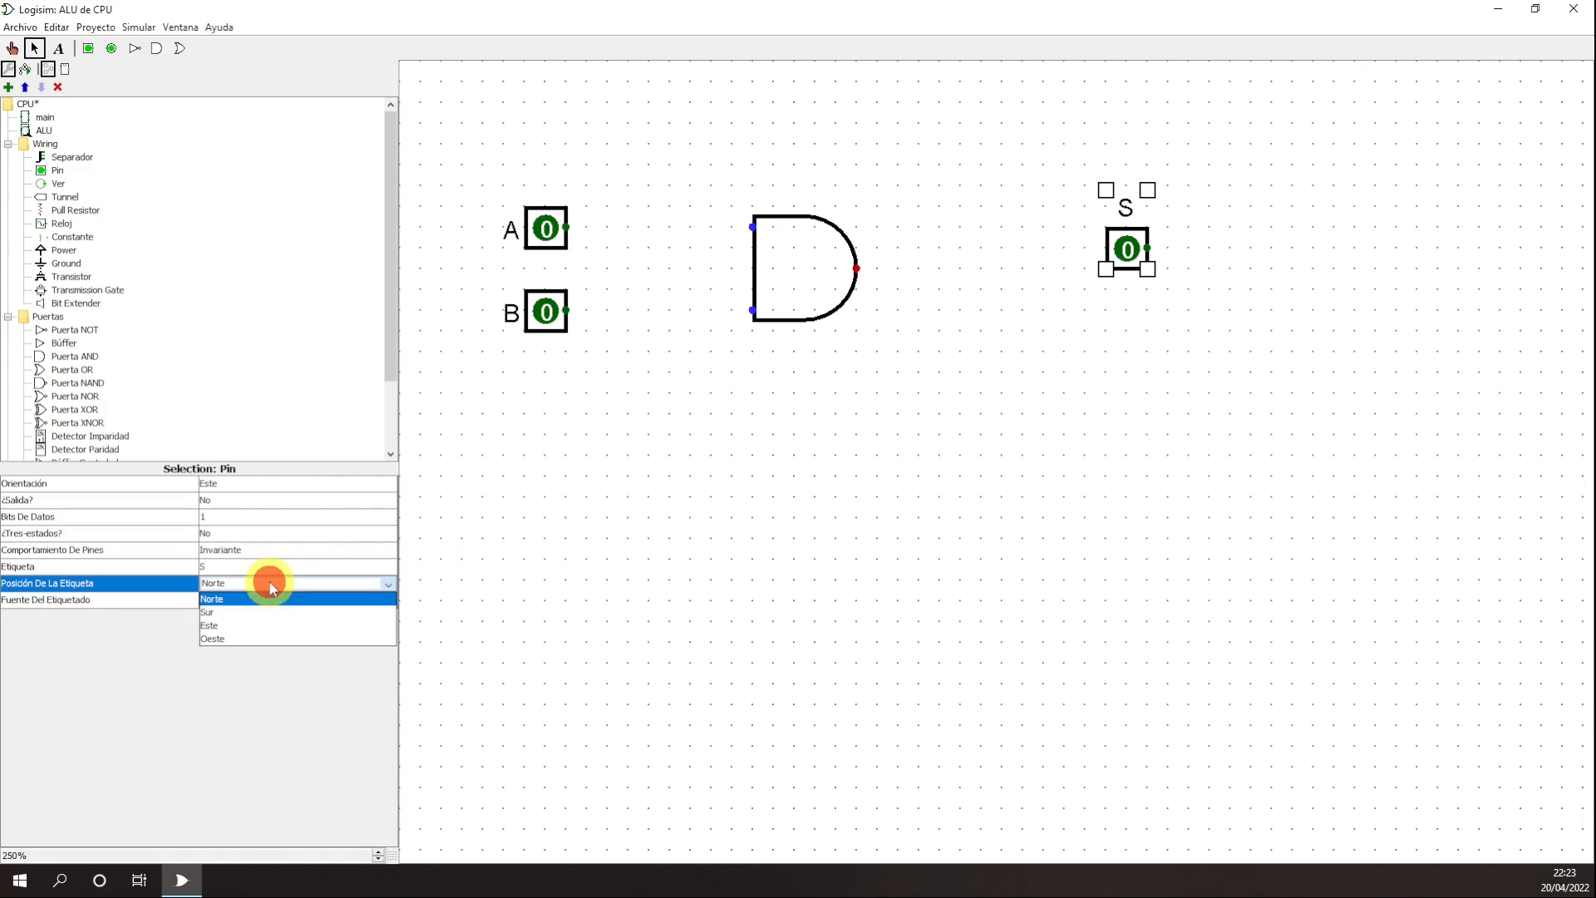
pyautogui.click(299, 624)
# - Move pin S slightly right and down so it lines up with the AND gate's output
pyautogui.click(1290, 307)
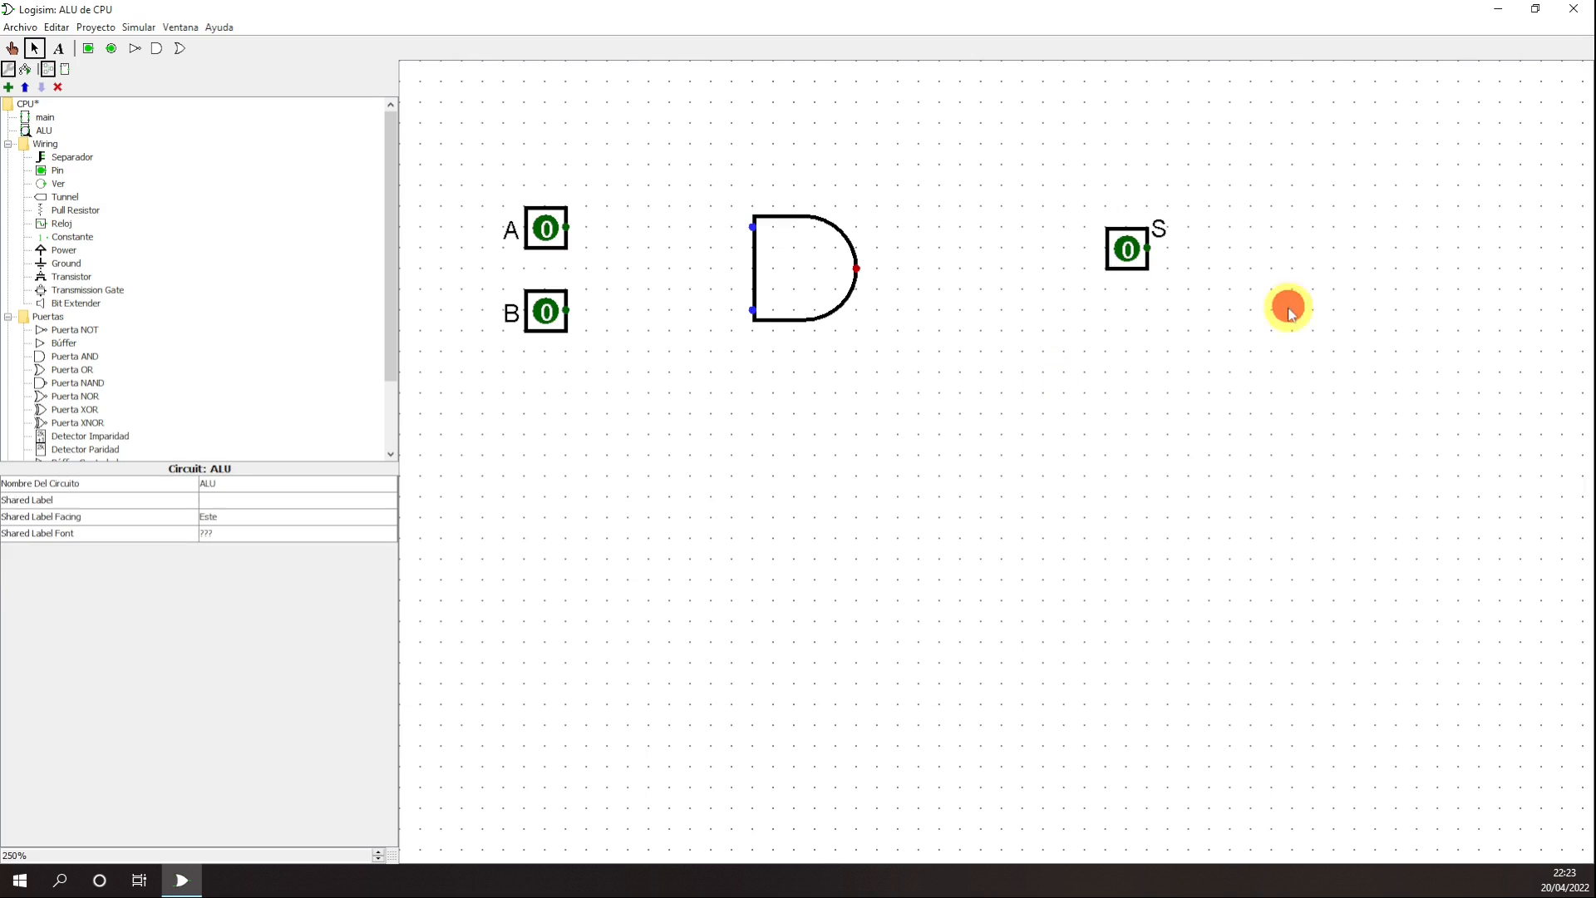
pyautogui.moveTo(1123, 243); pyautogui.dragTo(1164, 321)
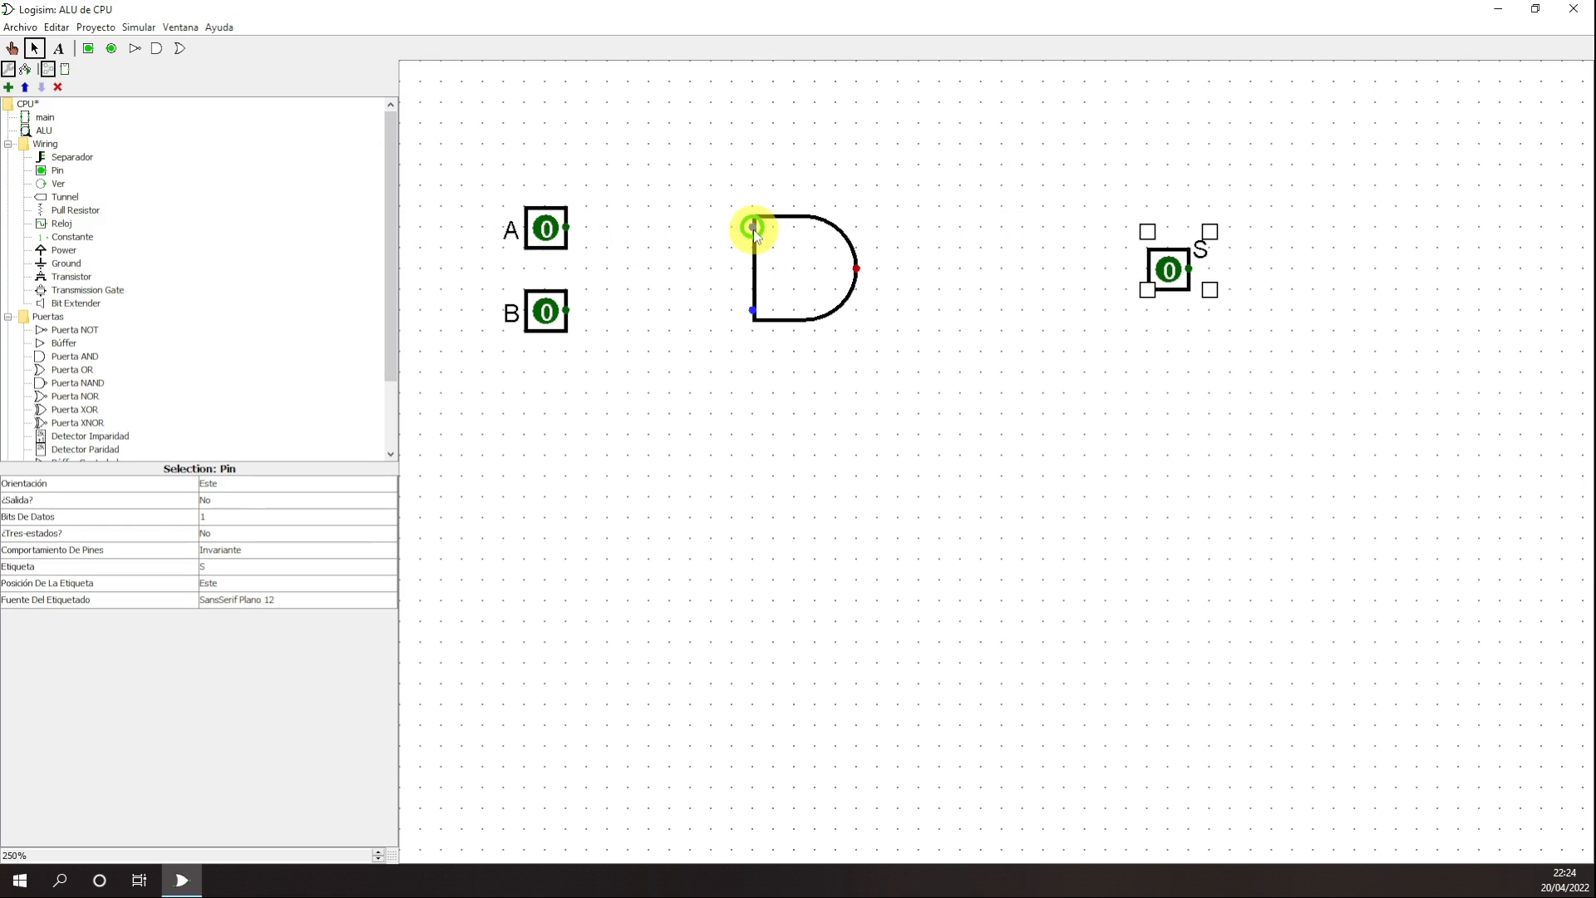
# - Wire pin A to the AND gate's upper input and shift the gate to the right with the wire attached
pyautogui.moveTo(564, 227); pyautogui.dragTo(753, 227)
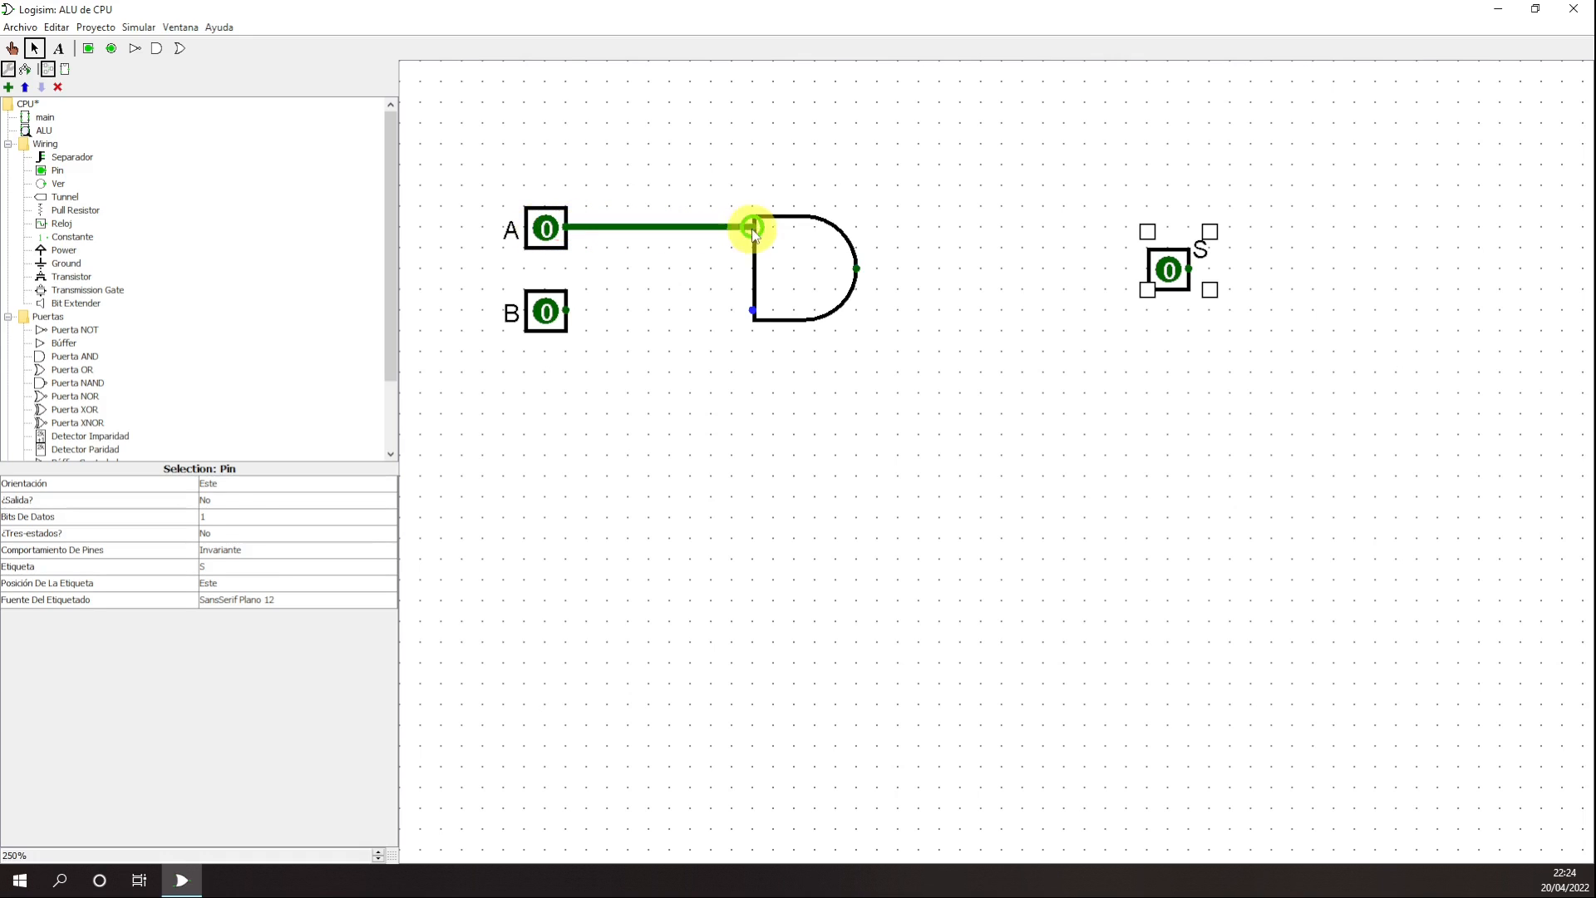
pyautogui.moveTo(816, 287); pyautogui.dragTo(895, 276)
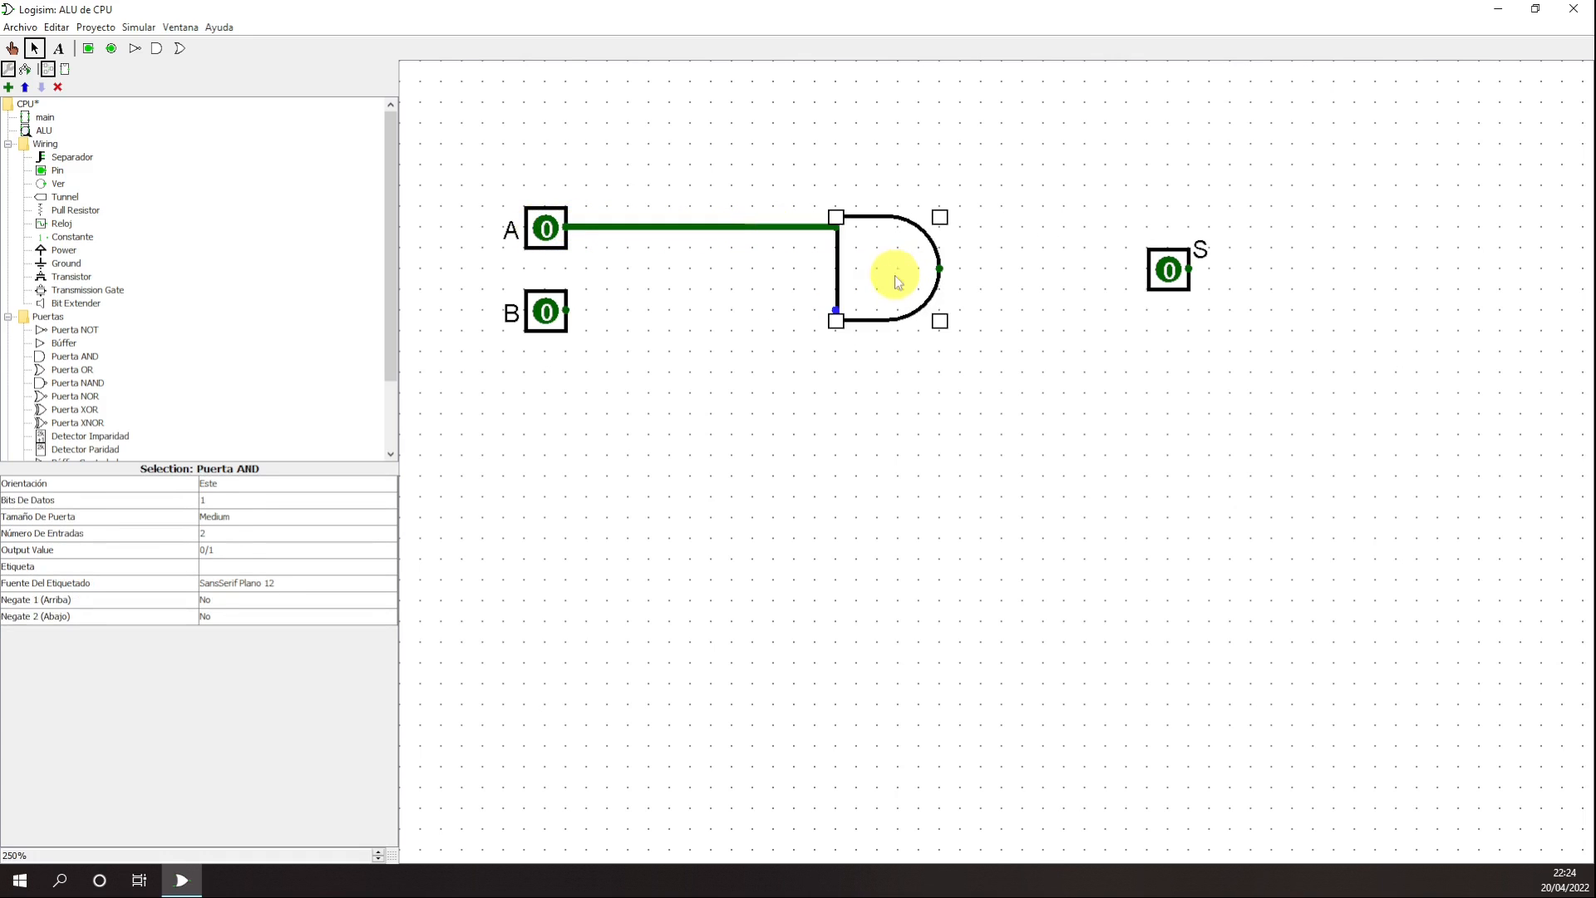
pyautogui.click(858, 406)
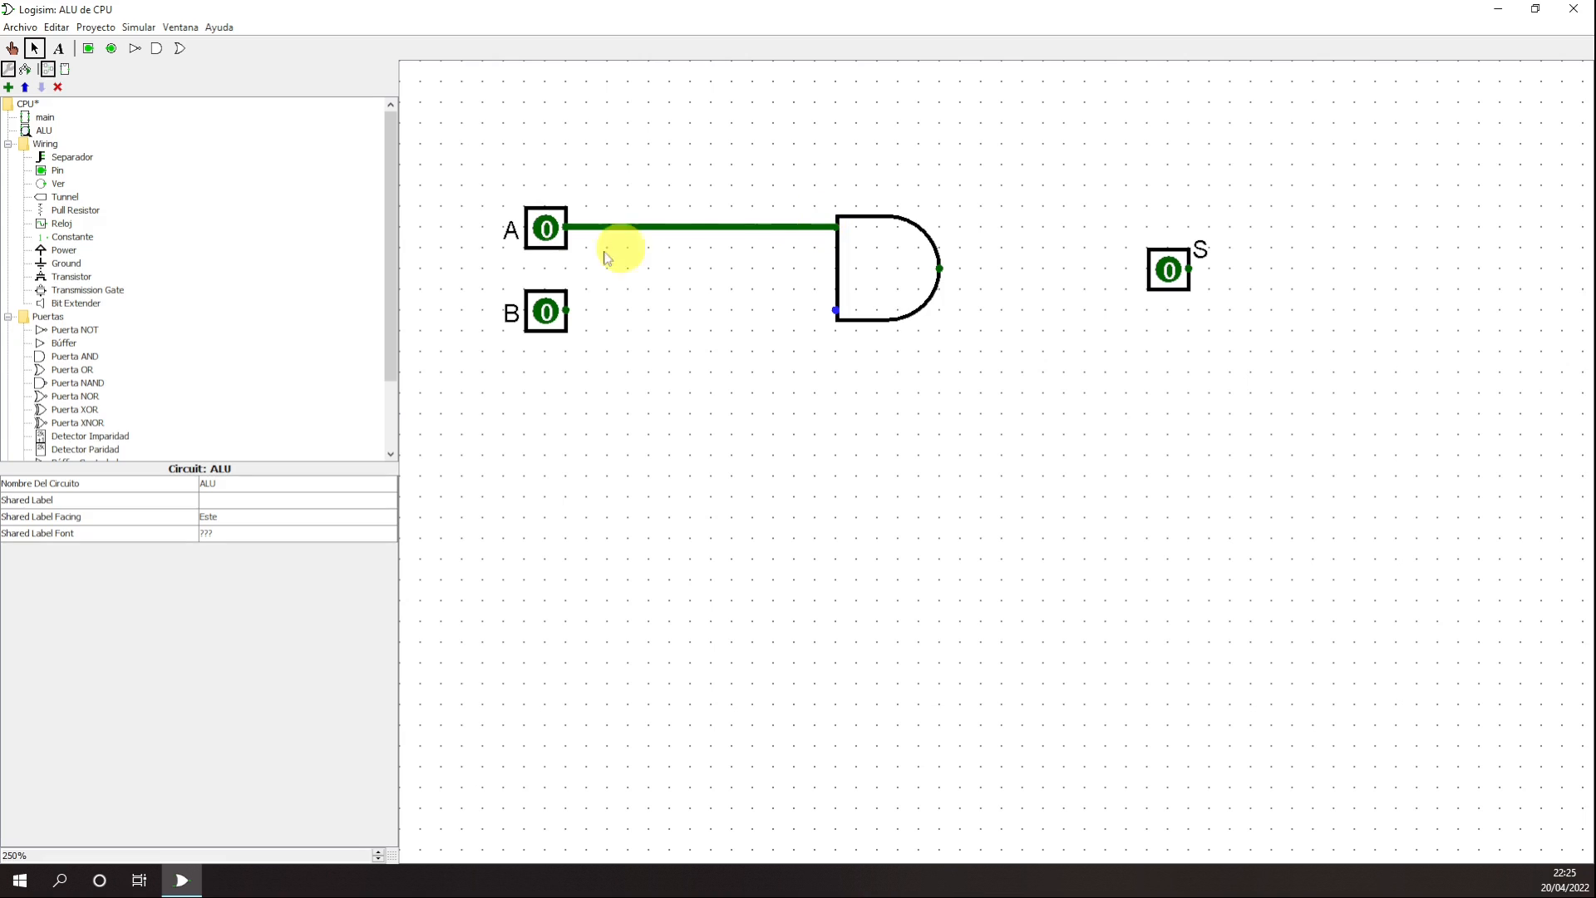
# - Place a one-bit, west-facing Tunnel from the Wiring library just to the right of pin B, level with its output
pyautogui.moveTo(62, 196); pyautogui.dragTo(628, 311)
pyautogui.moveTo(646, 307); pyautogui.dragTo(626, 309)
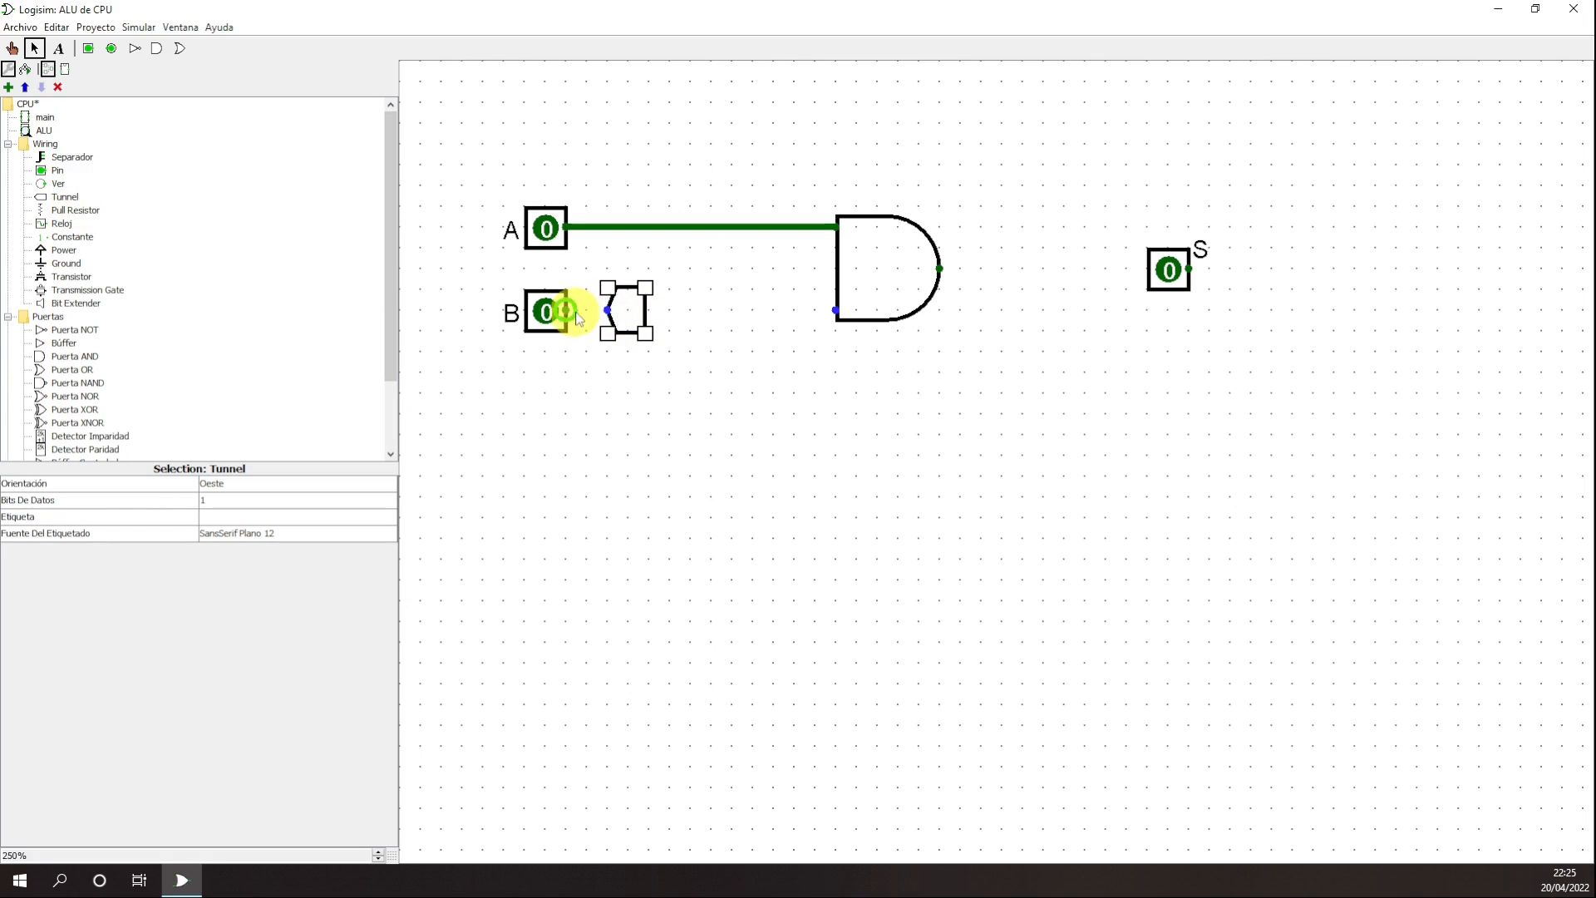
pyautogui.click(625, 310)
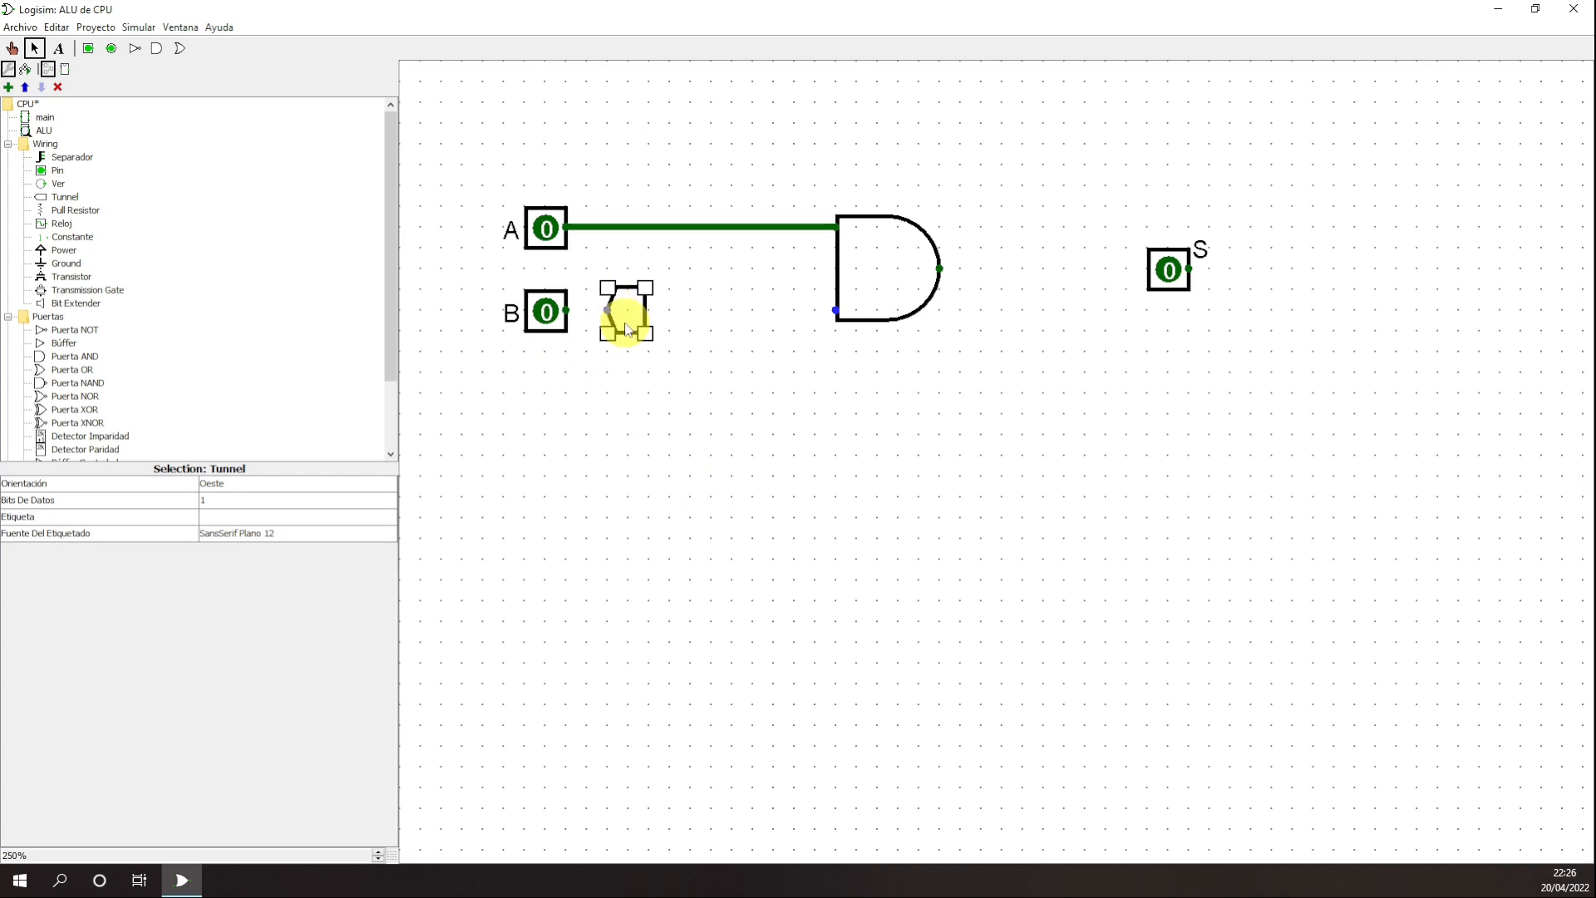
# - Wire pin B to the west-facing tunnel and label the tunnel B_INALAMBRICO
pyautogui.moveTo(566, 311); pyautogui.dragTo(609, 317)
pyautogui.click(274, 518)
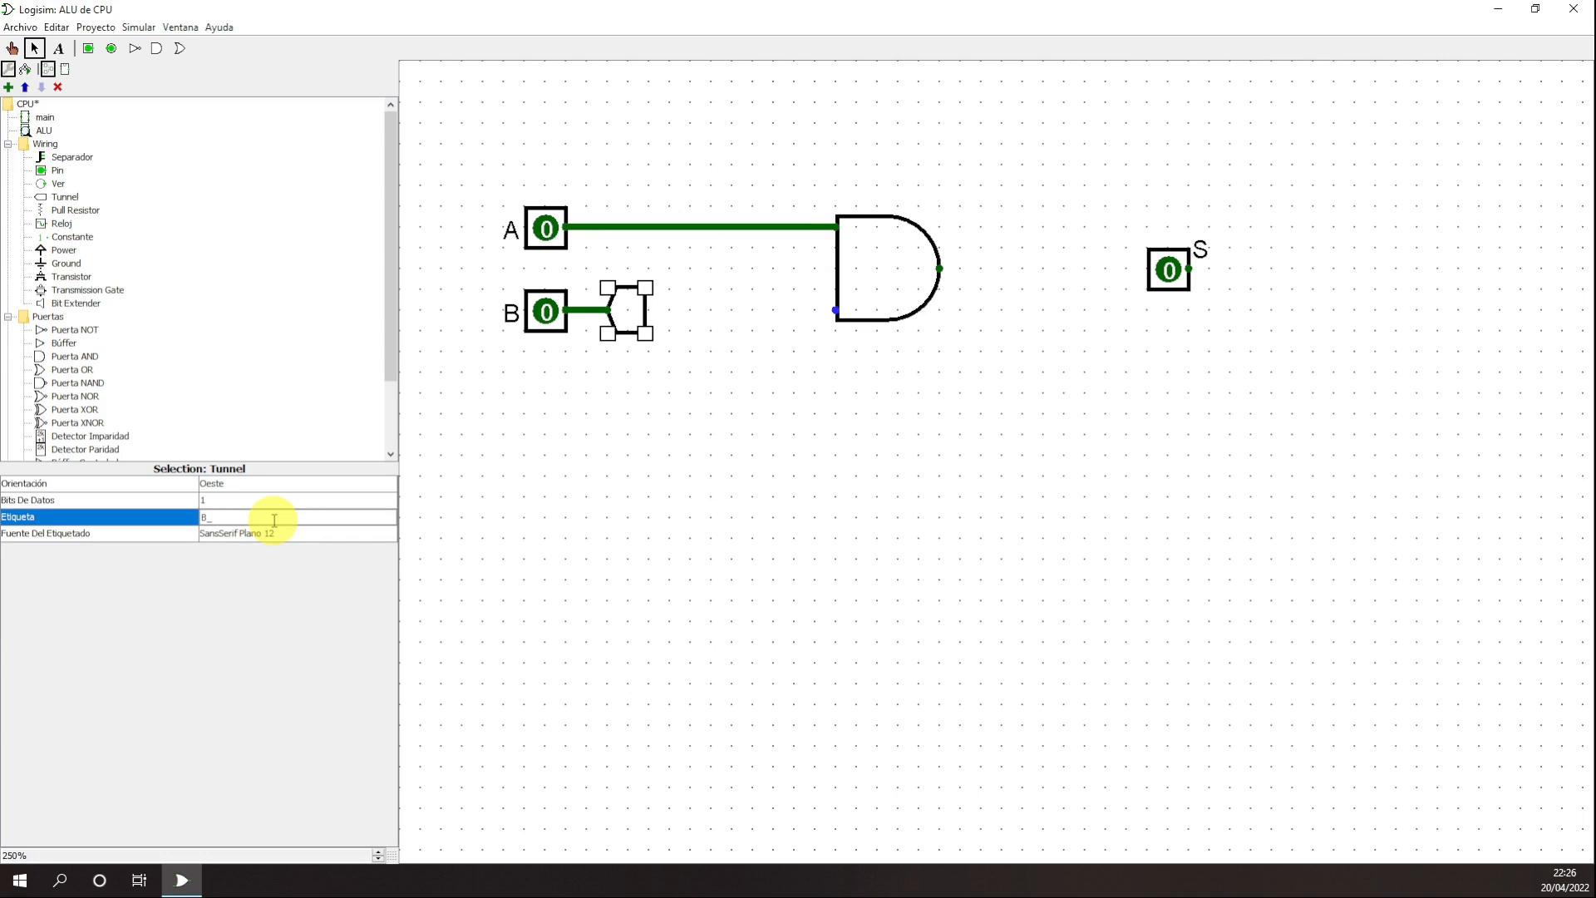
pyautogui.write('ALAMBRICO')
pyautogui.press('Return')
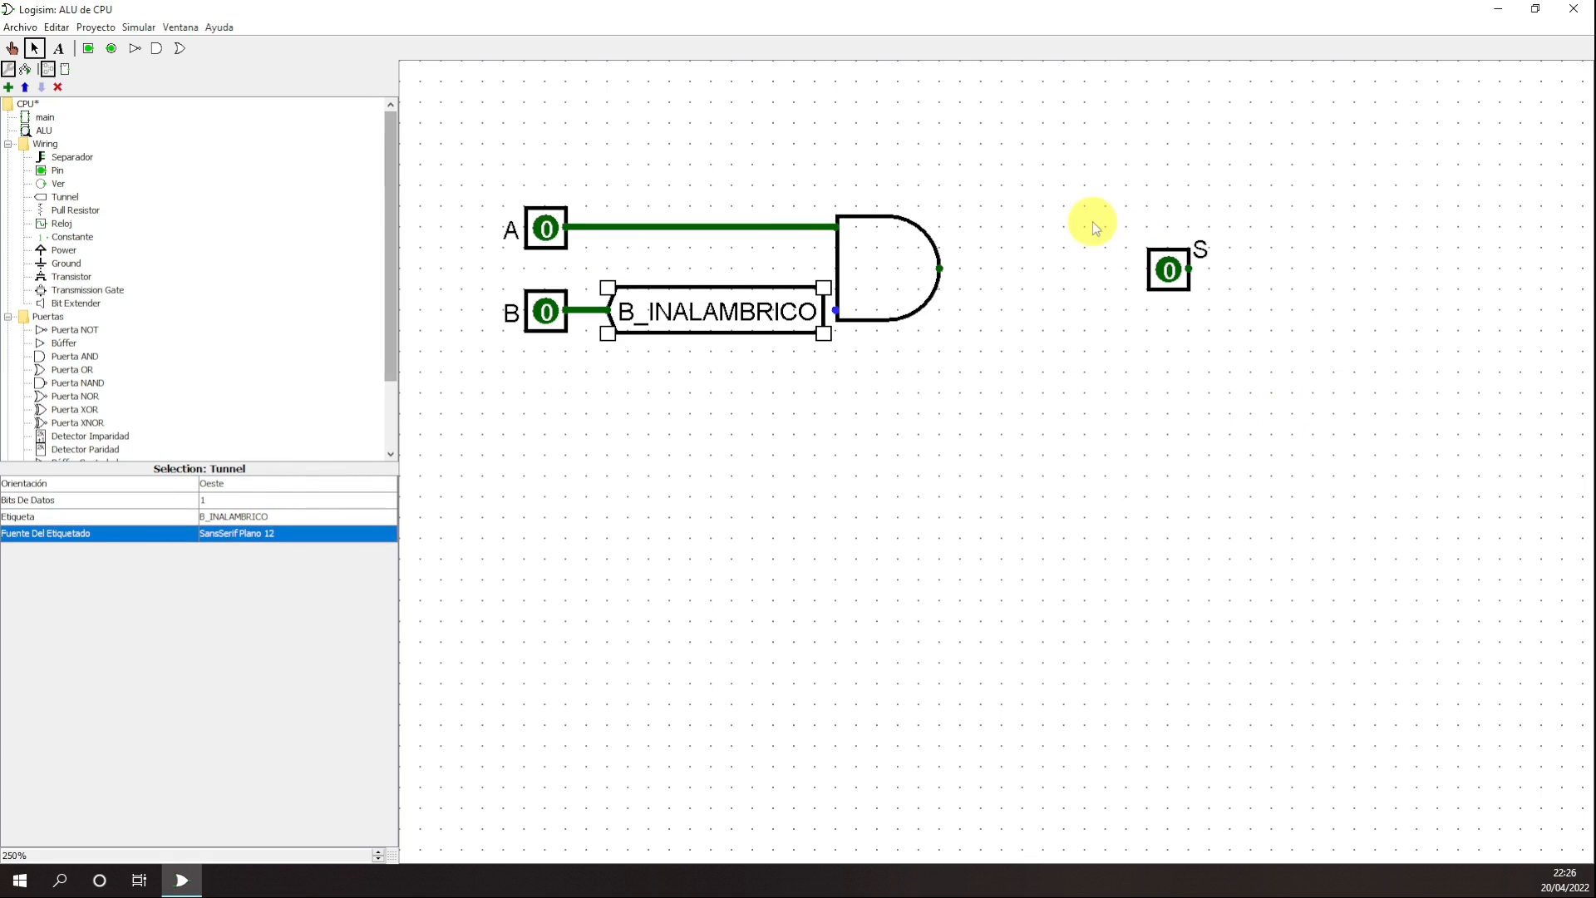
# - Spread out the layout by moving the AND gate and pin S further right, and bring the B_INALAMBRICO tunnel closer to pin B
pyautogui.moveTo(877, 266); pyautogui.dragTo(1036, 274)
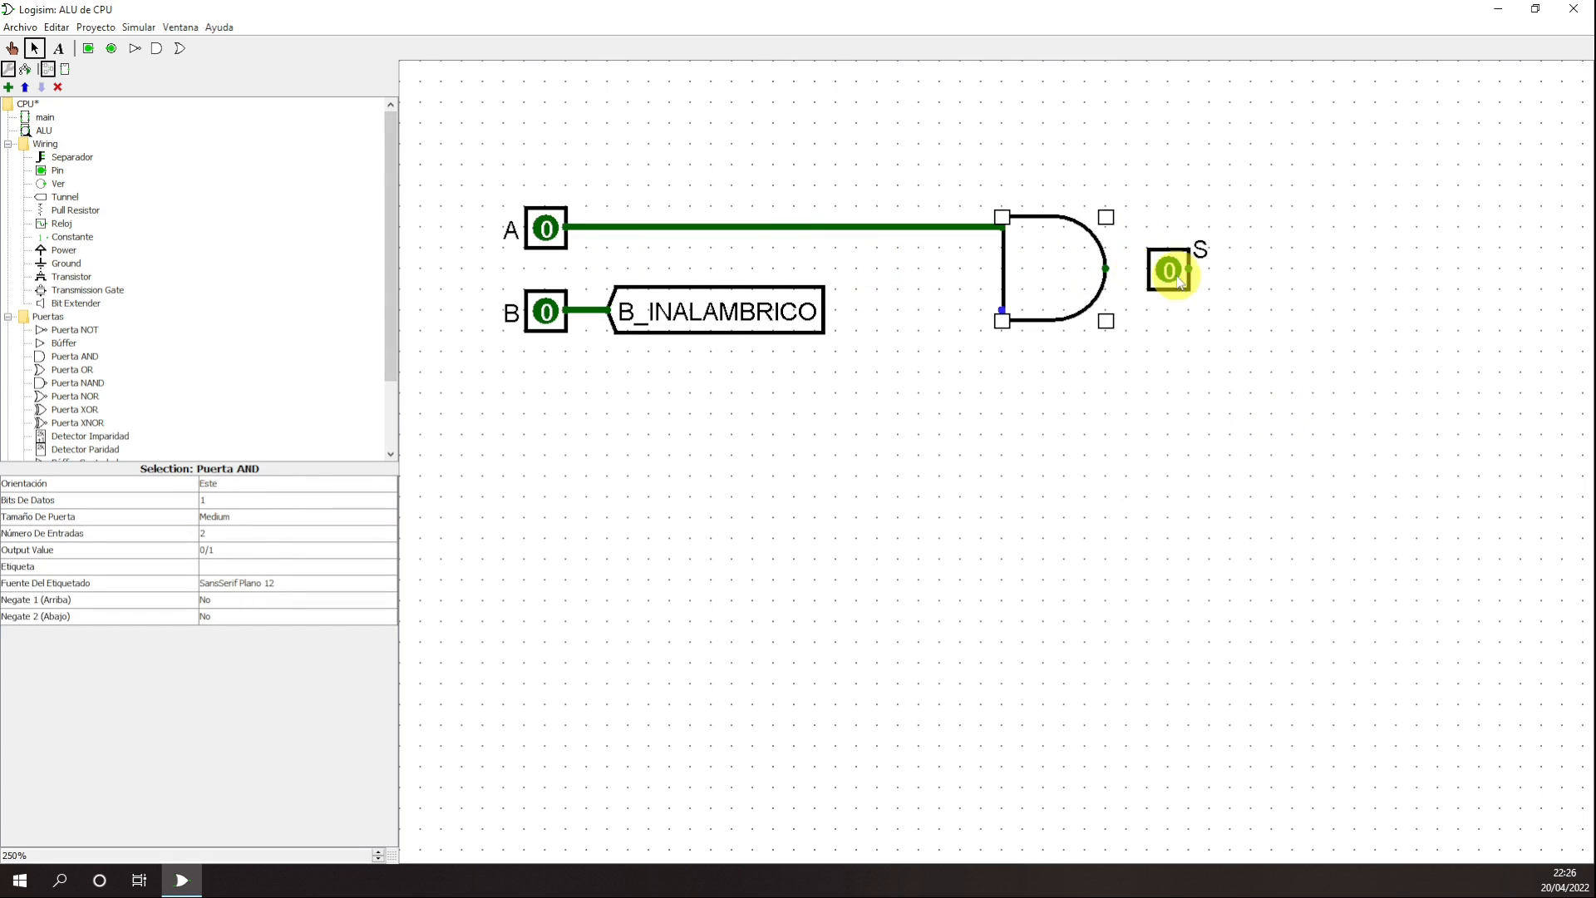
pyautogui.moveTo(1169, 271); pyautogui.dragTo(1418, 333)
pyautogui.click(1162, 424)
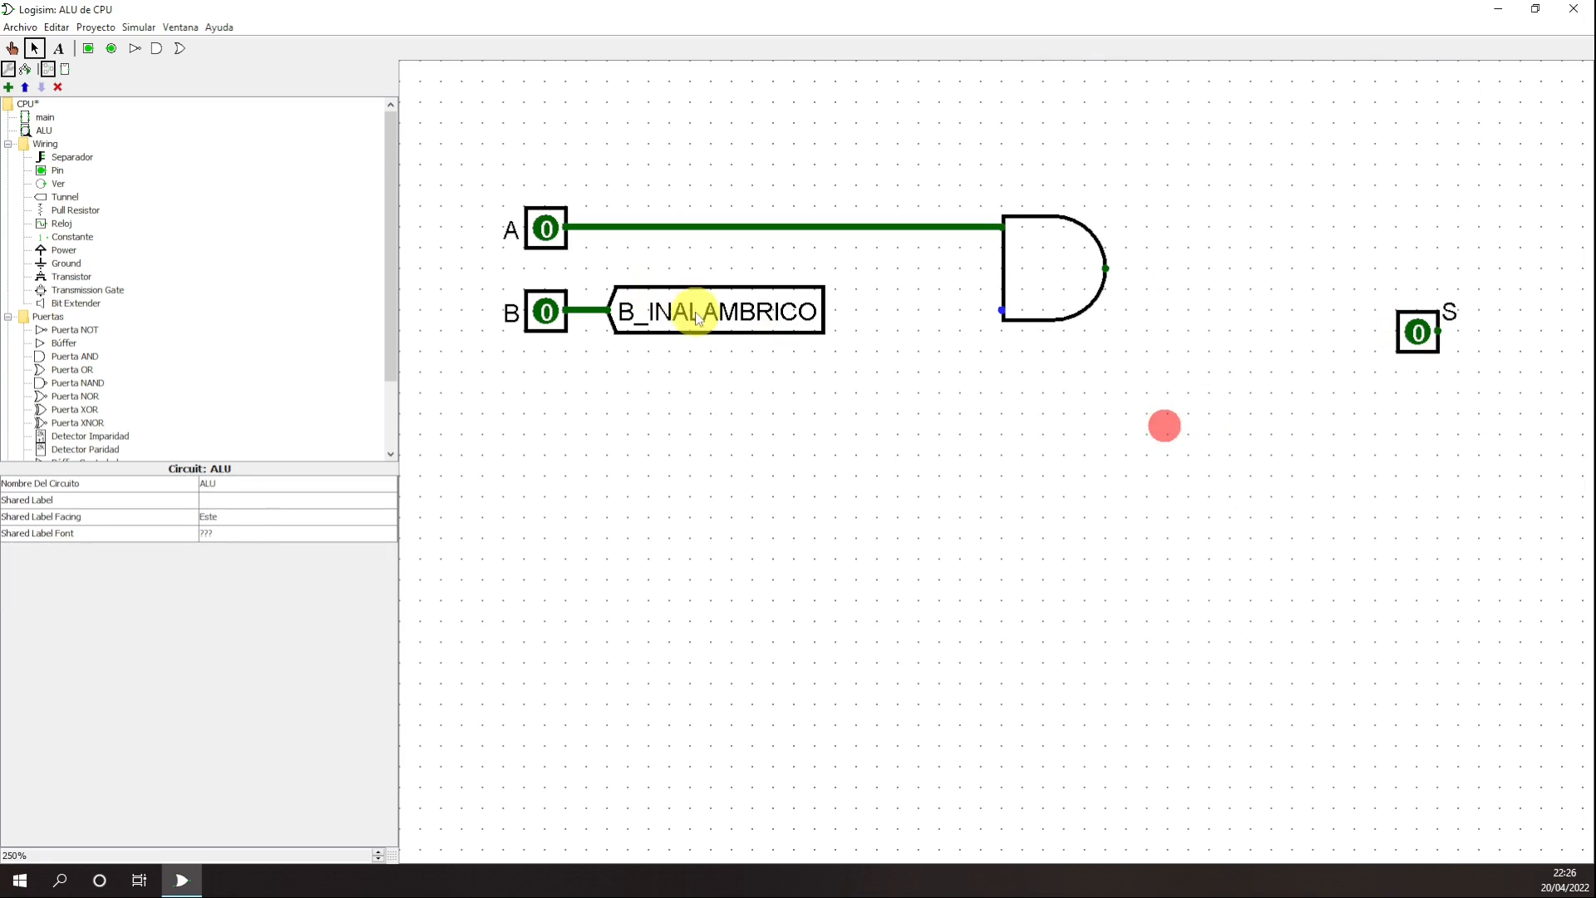
pyautogui.moveTo(701, 313); pyautogui.dragTo(695, 313)
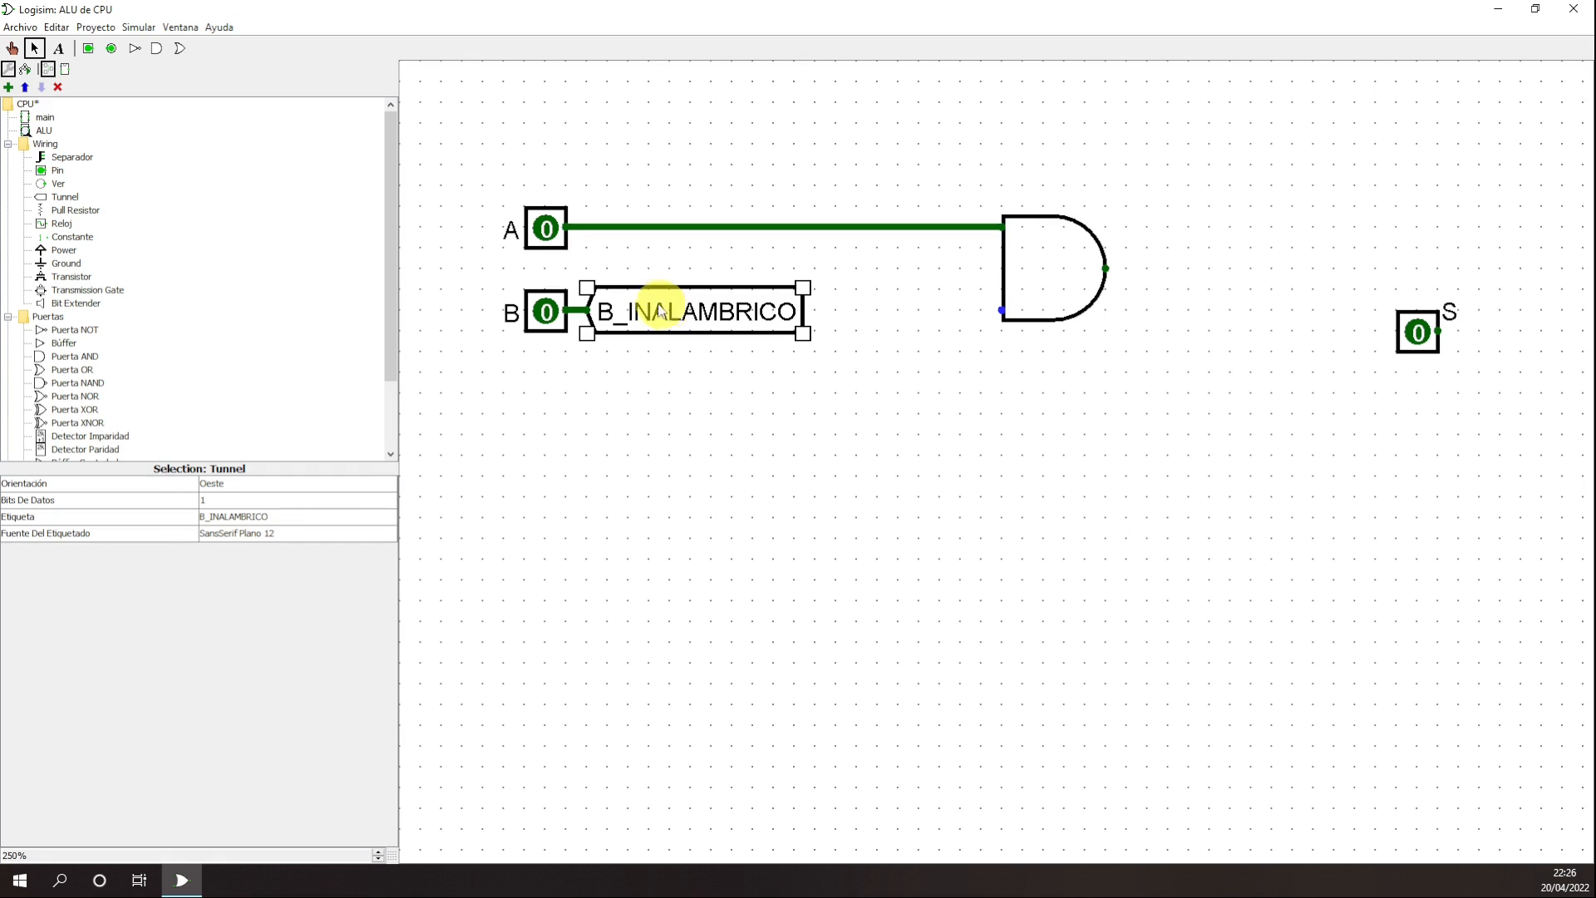
# - Place a second one-bit tunnel in the empty area below the B_INALAMBRICO tunnel and set its orientation to Este
pyautogui.click(65, 197)
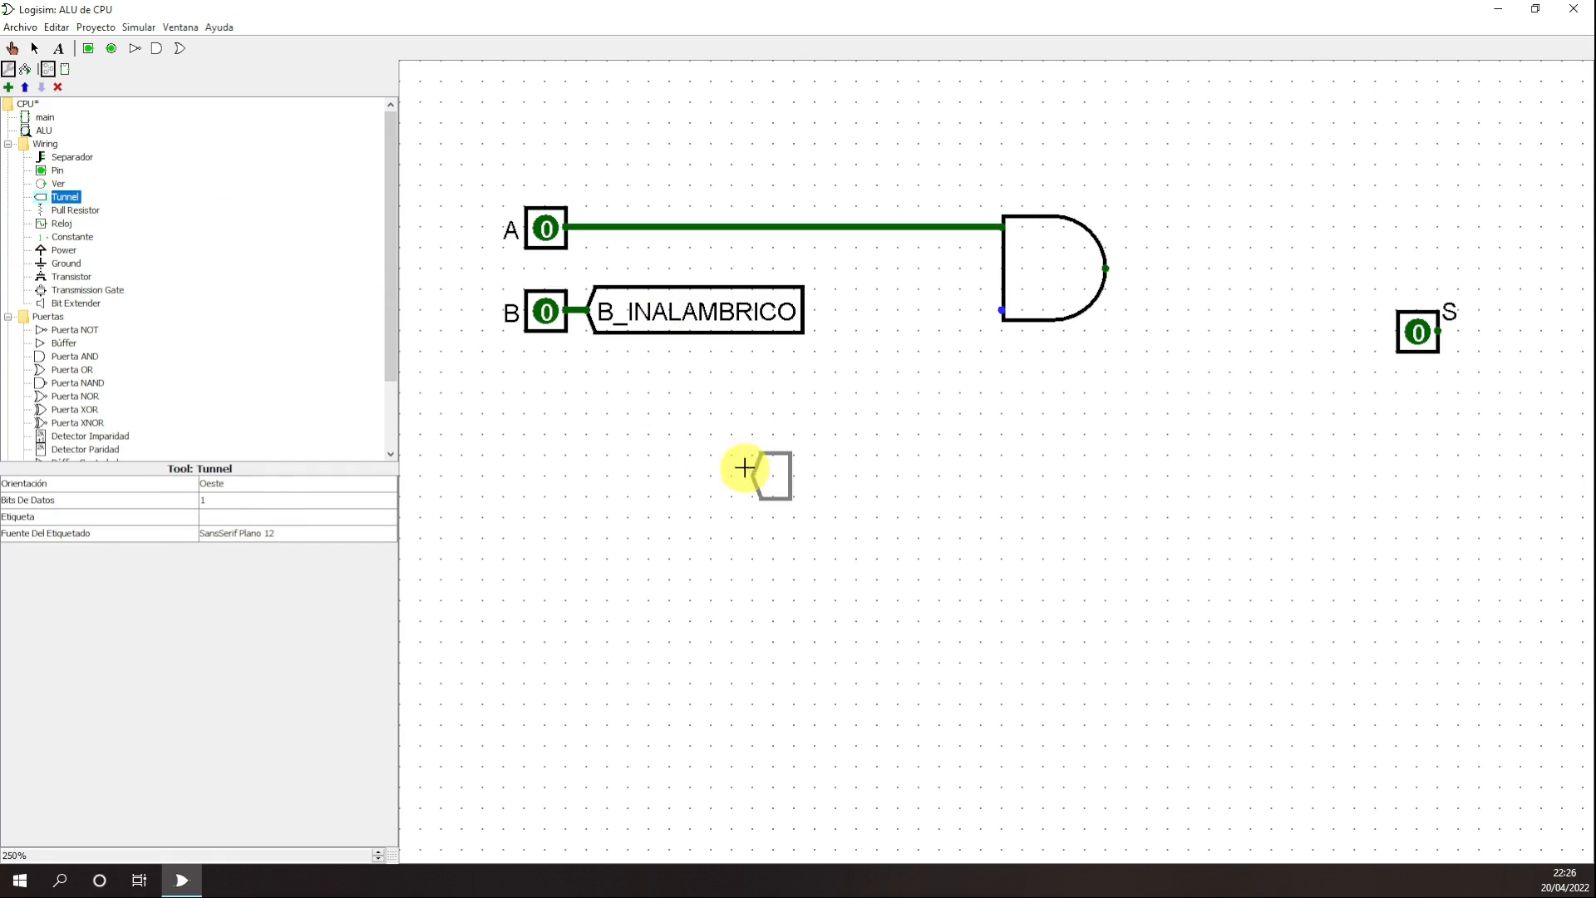
pyautogui.click(815, 413)
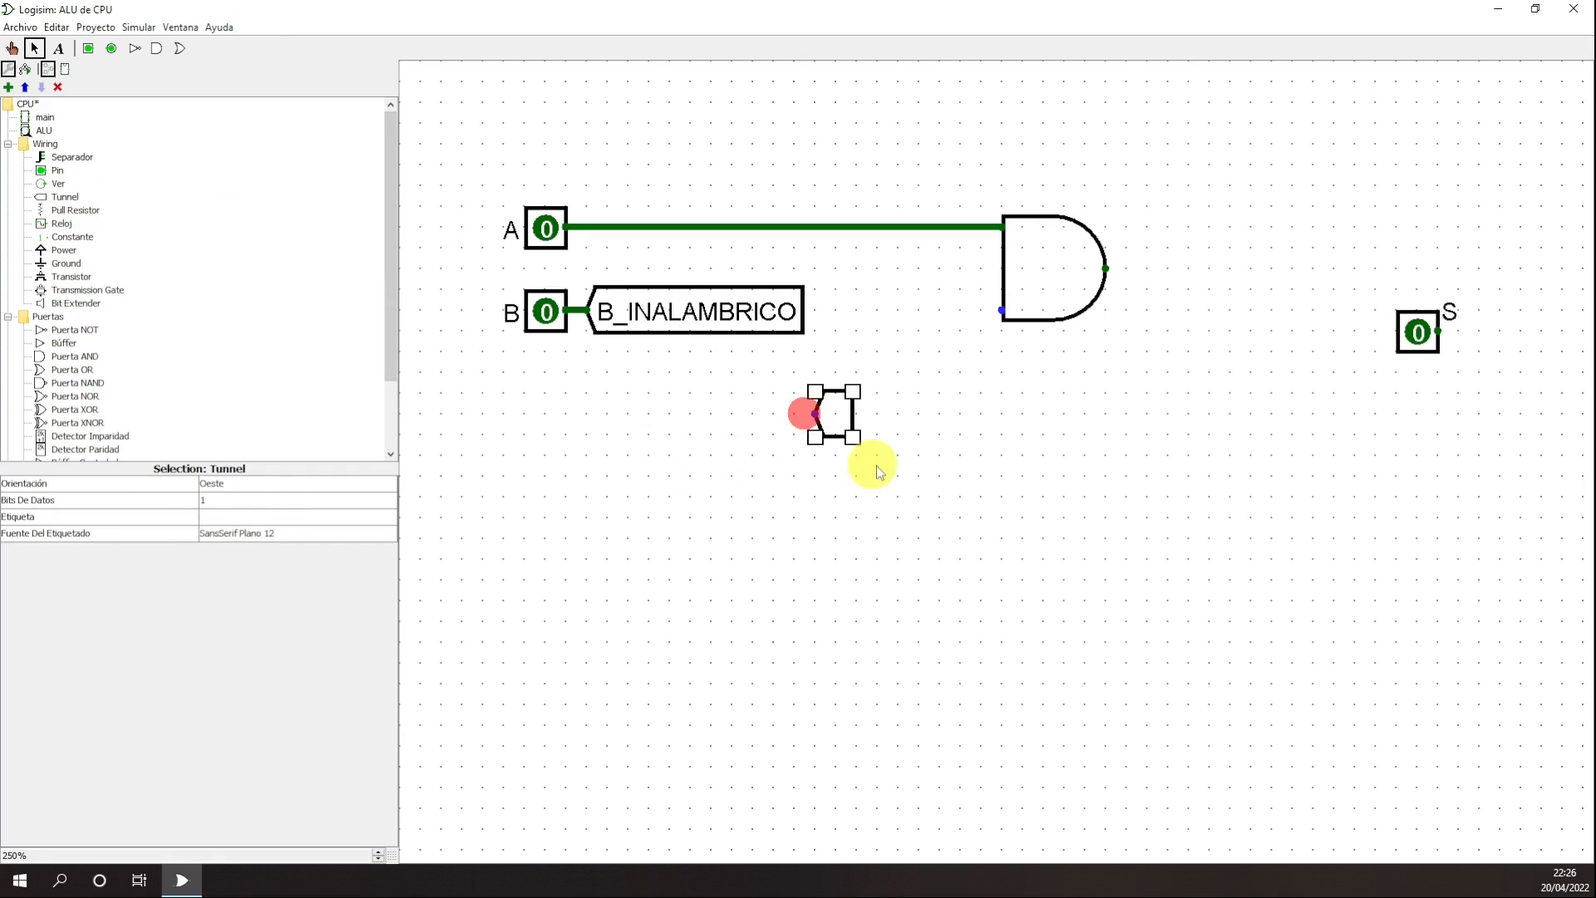
pyautogui.click(844, 411)
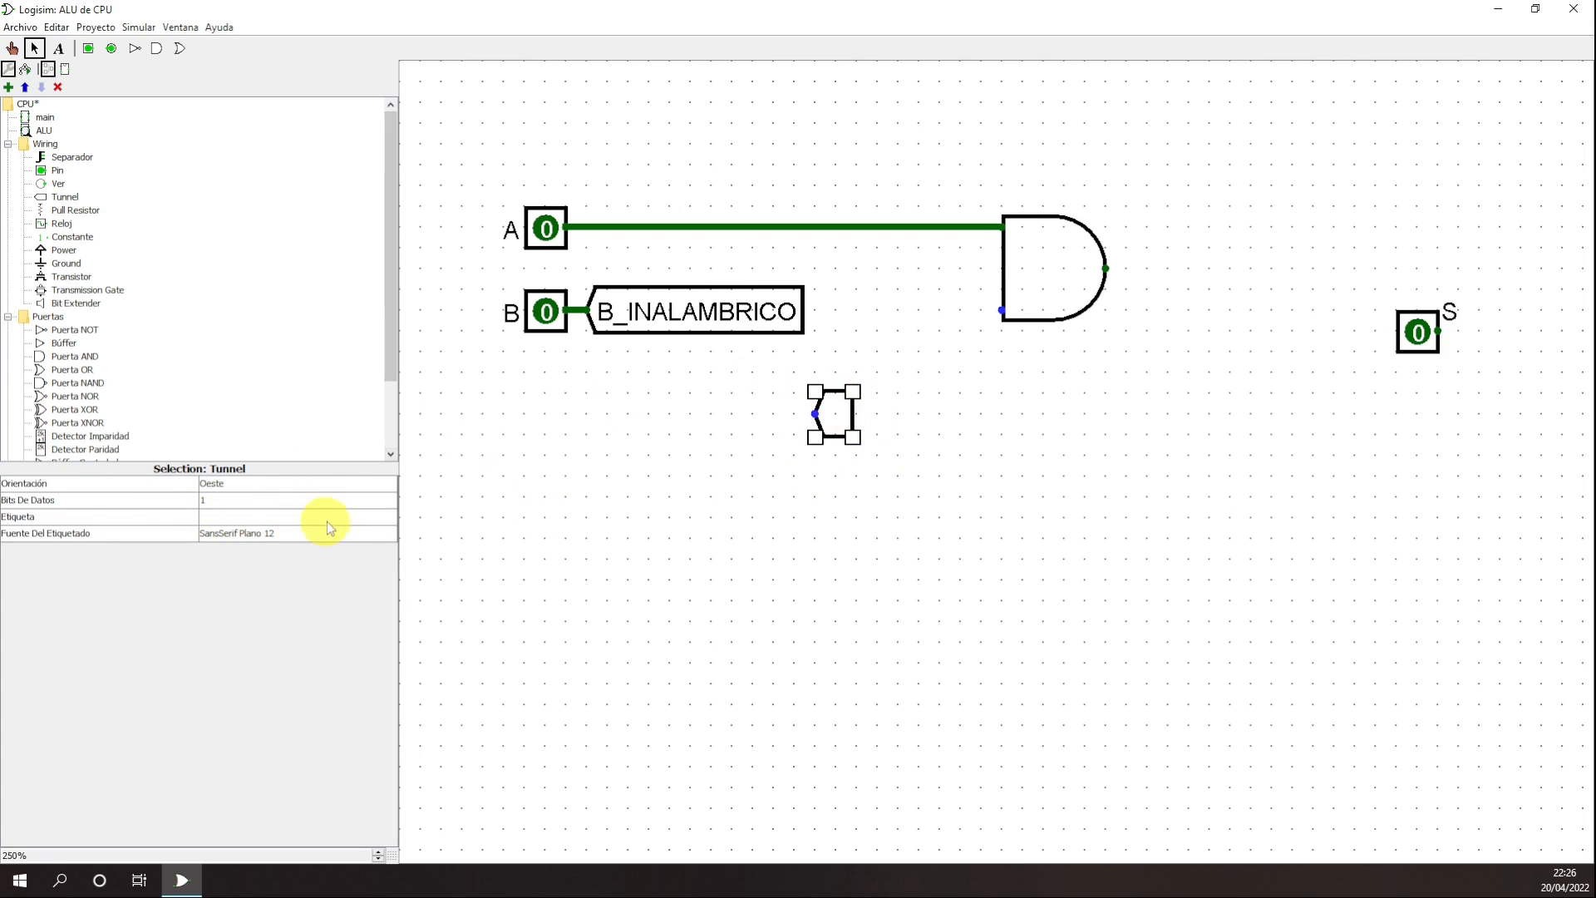
pyautogui.click(325, 485)
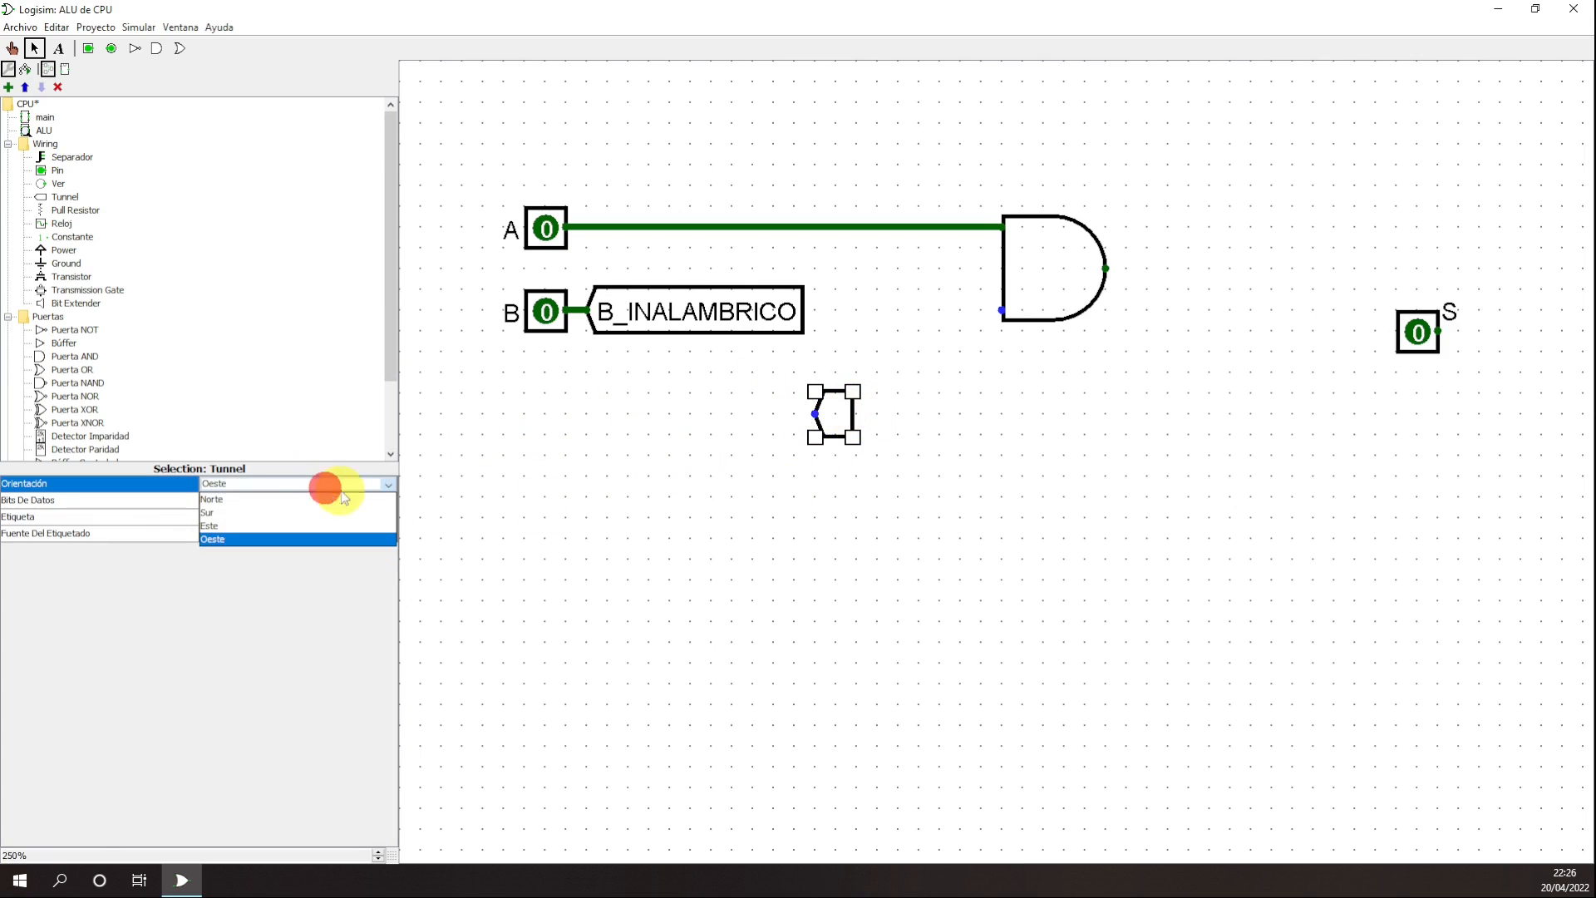
pyautogui.click(296, 526)
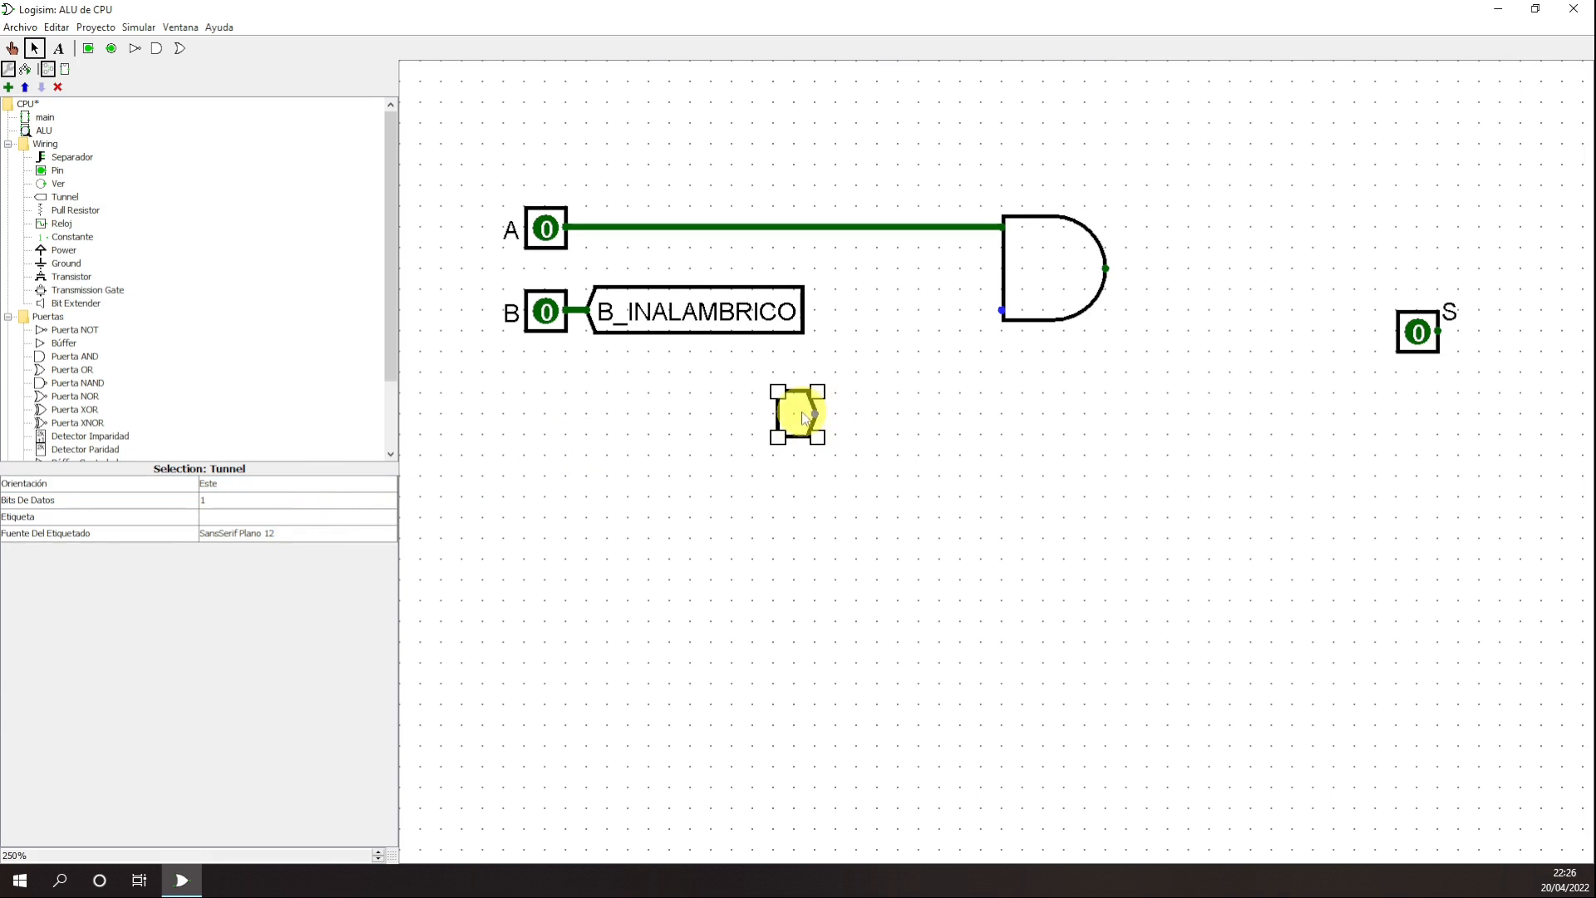
# - Wire the east-facing tunnel to the AND gate's lower input, level with it, and label the tunnel B_INALAMBRICO
pyautogui.moveTo(802, 416)
pyautogui.mouseDown()
pyautogui.moveTo(920, 313)
pyautogui.moveTo(905, 312)
pyautogui.moveTo(1004, 309)
pyautogui.mouseUp()
pyautogui.click(1003, 308)
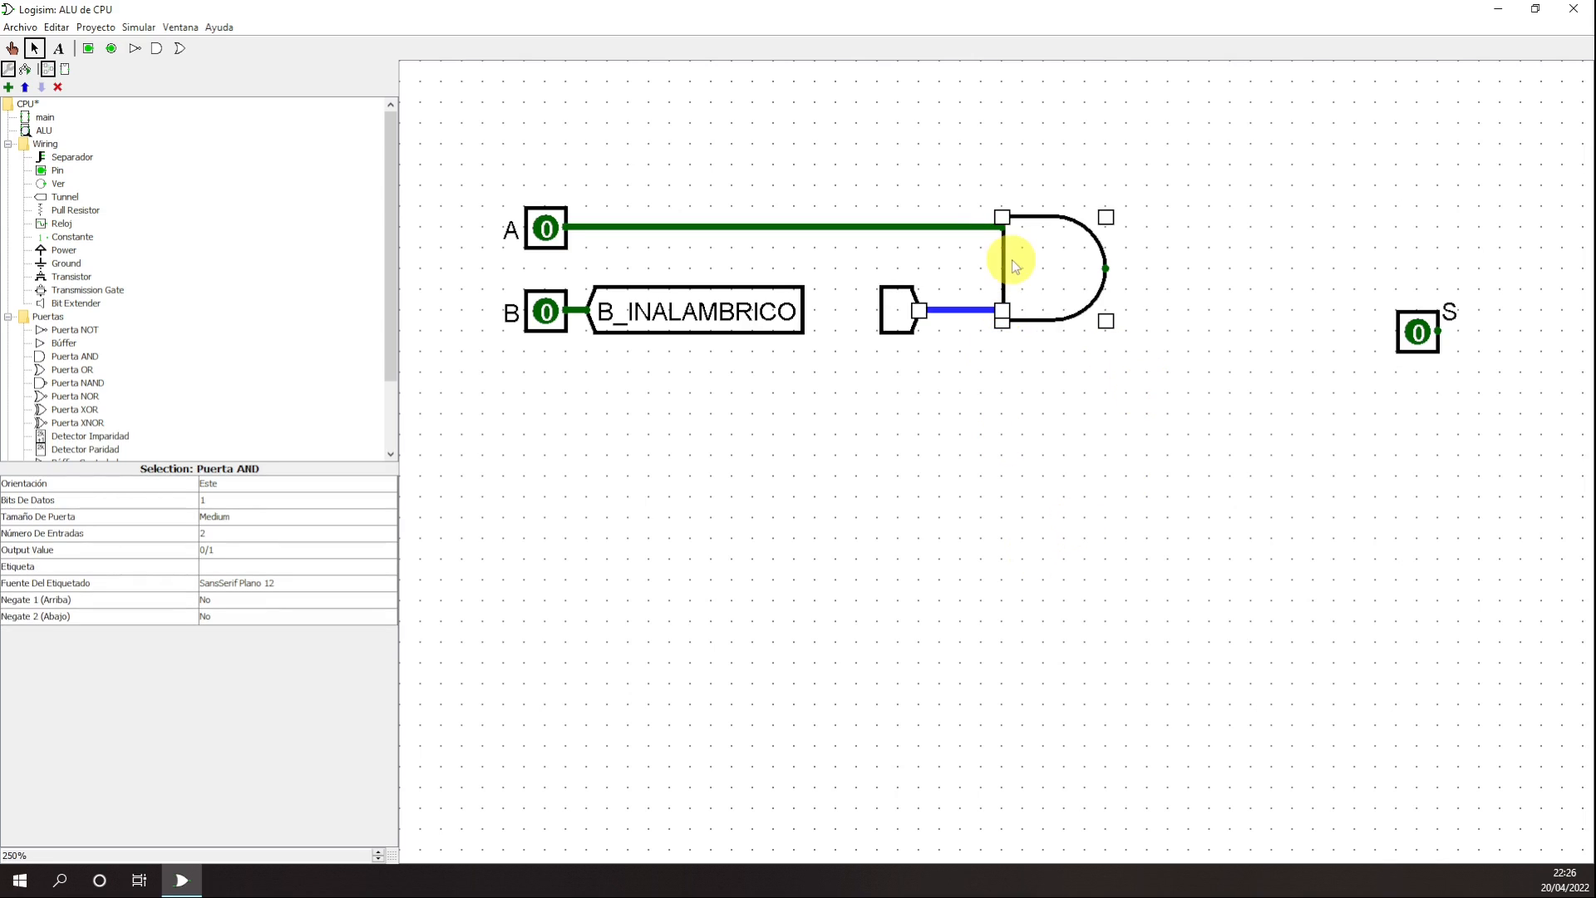
pyautogui.click(897, 310)
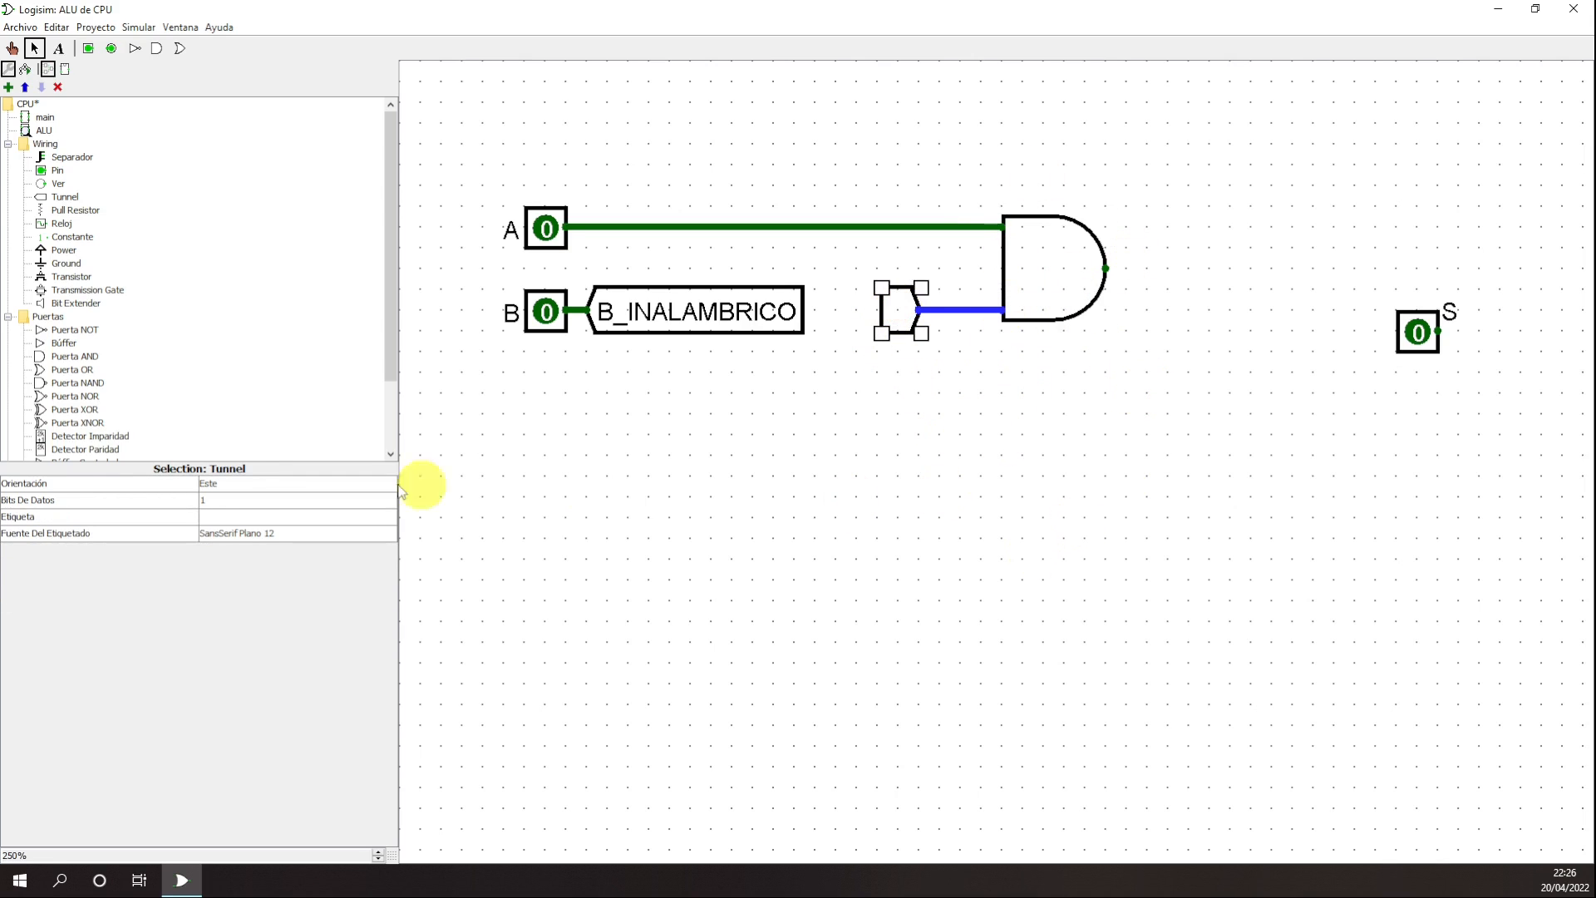
pyautogui.click(292, 515)
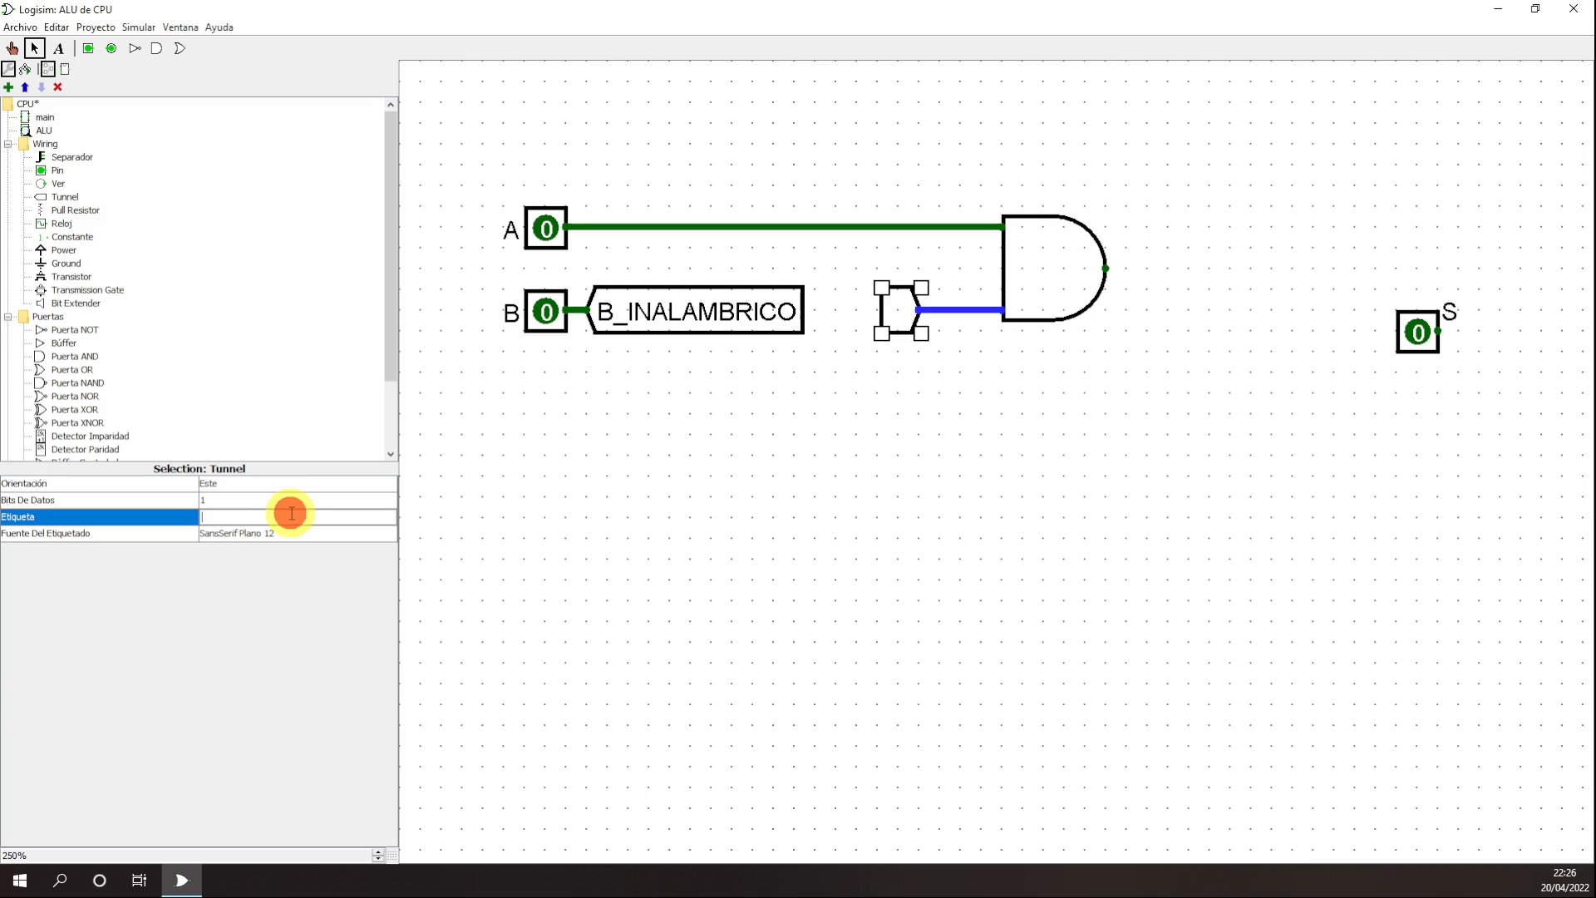
pyautogui.write('B_INALAMBRICO')
pyautogui.press('Return')
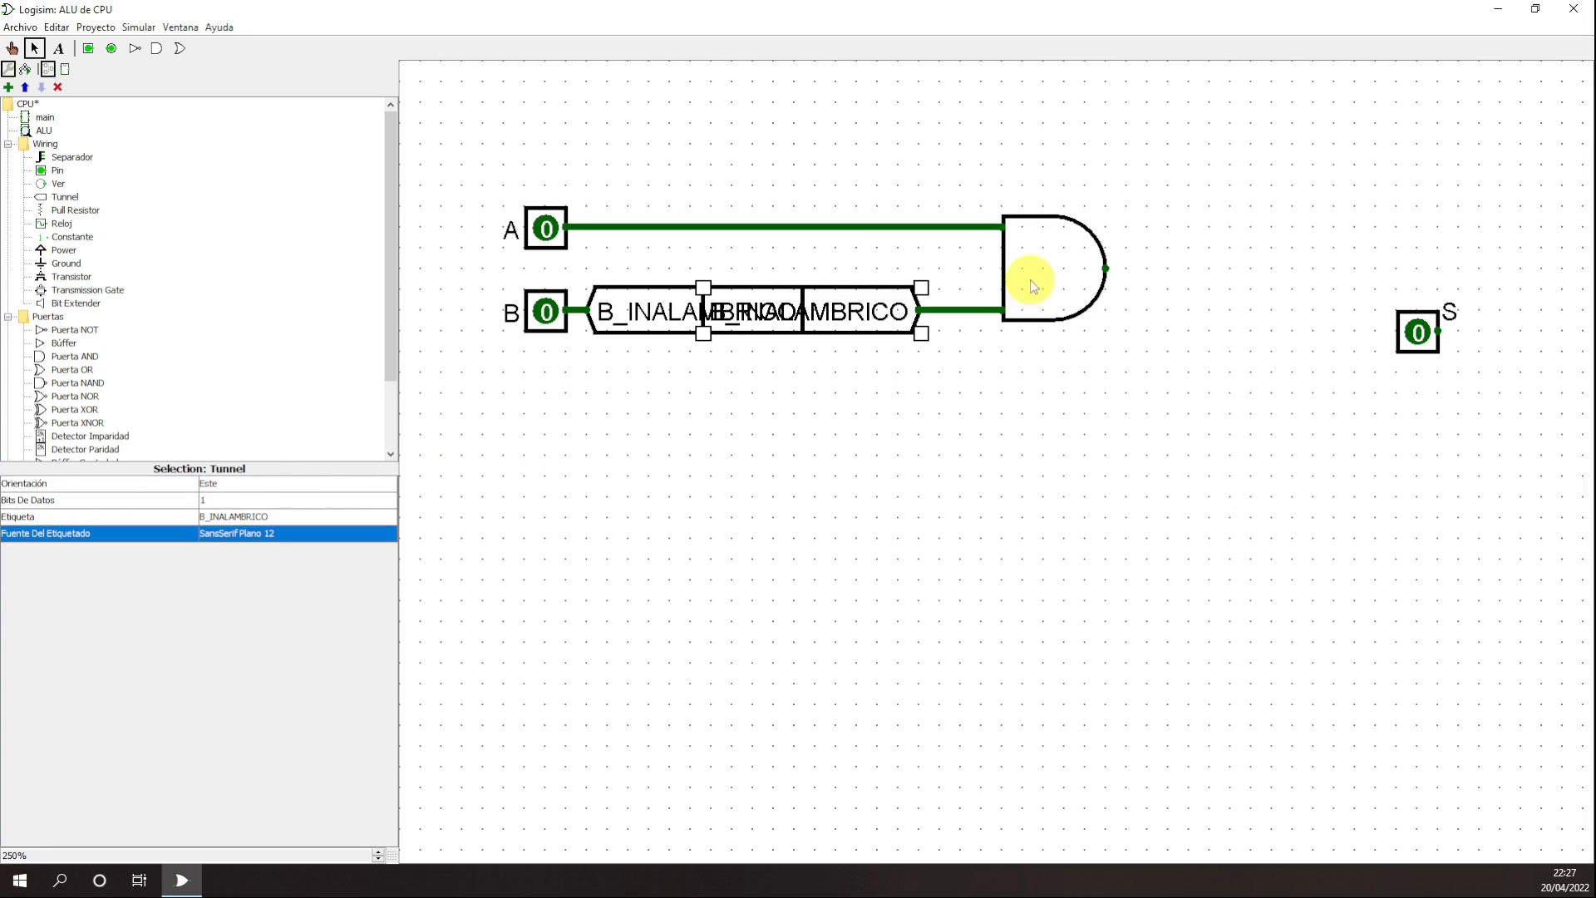
# - Move the AND gate and its B_INALAMBRICO input tunnel right and well below the input pins, keeping both gate inputs connected
pyautogui.moveTo(1030, 279); pyautogui.dragTo(1216, 258)
pyautogui.moveTo(868, 310); pyautogui.dragTo(1071, 309)
pyautogui.moveTo(1258, 257); pyautogui.dragTo(1218, 529)
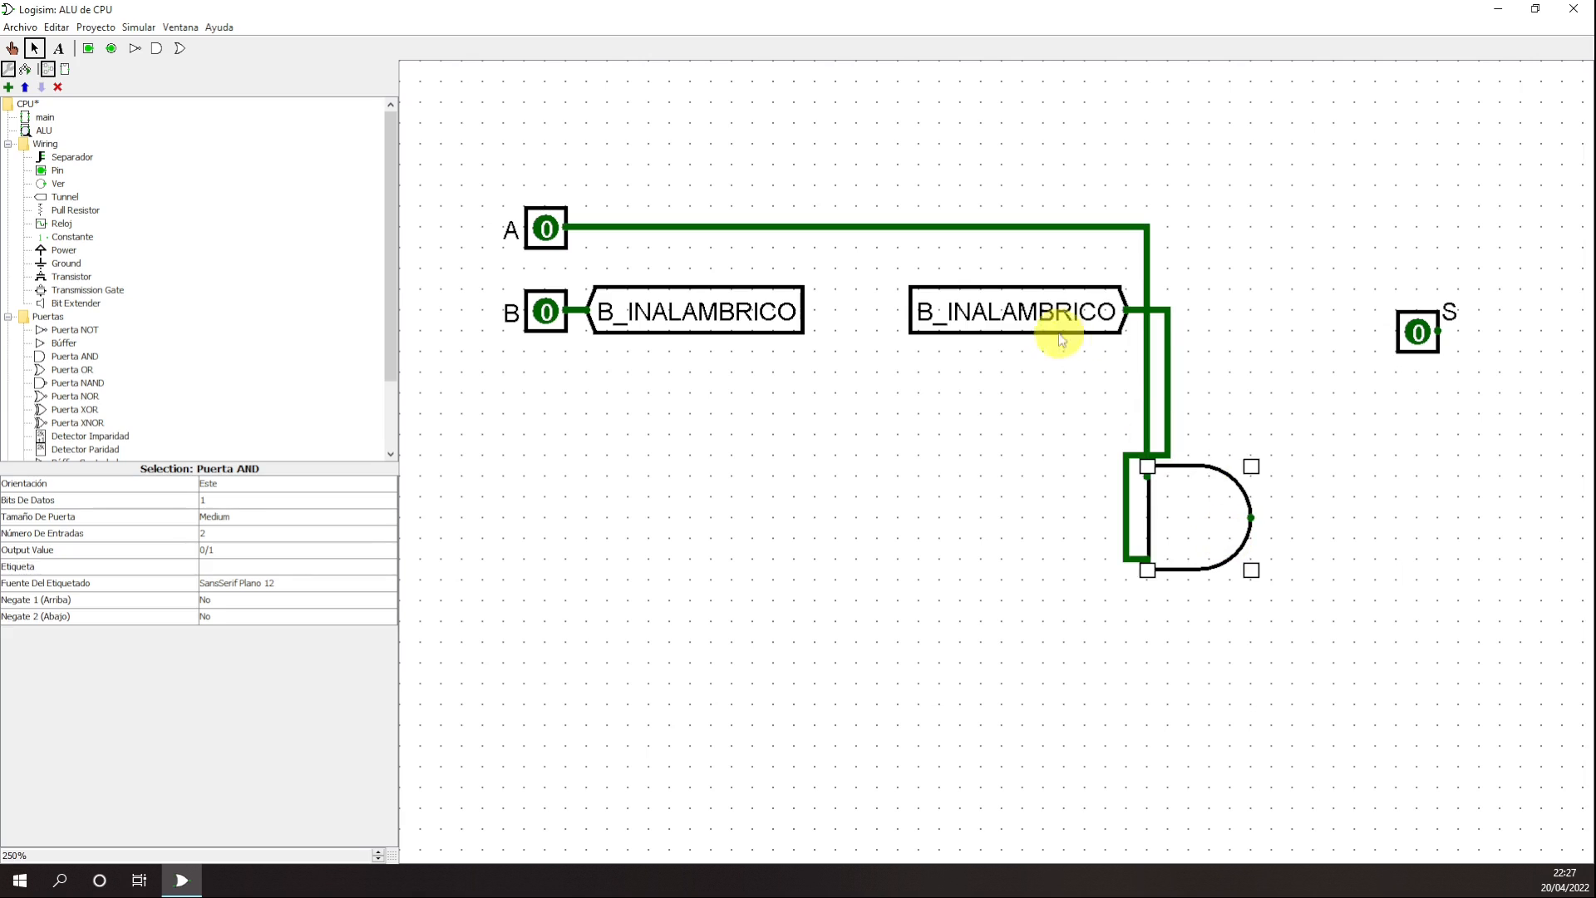
pyautogui.moveTo(1025, 314); pyautogui.dragTo(1004, 565)
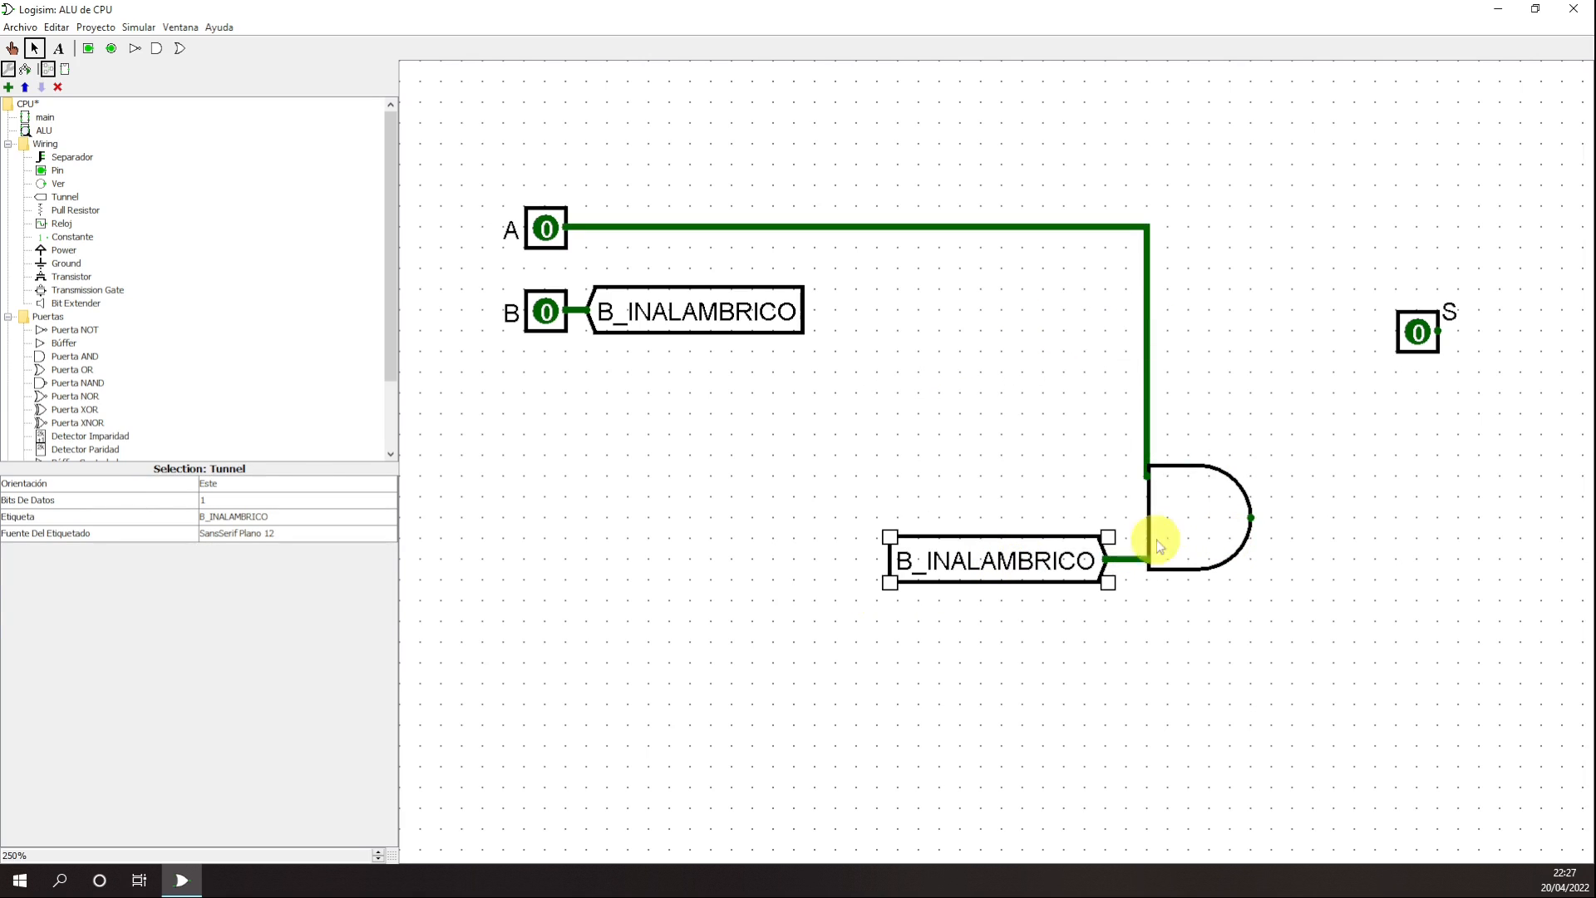
pyautogui.click(1211, 510)
pyautogui.click(1393, 526)
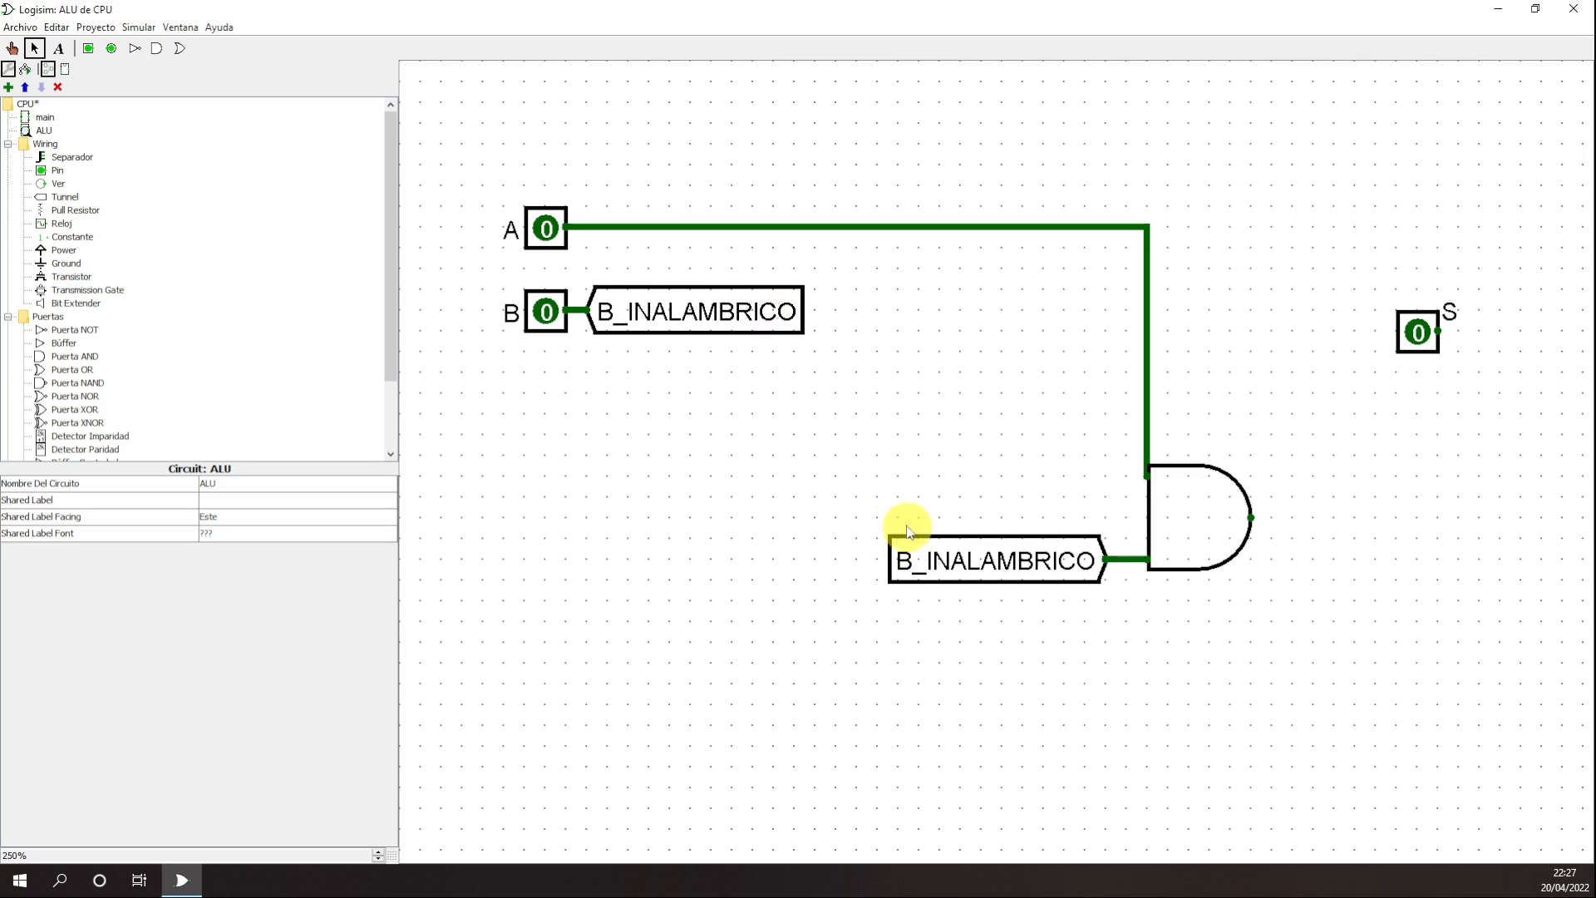
pyautogui.click(735, 299)
pyautogui.click(958, 572)
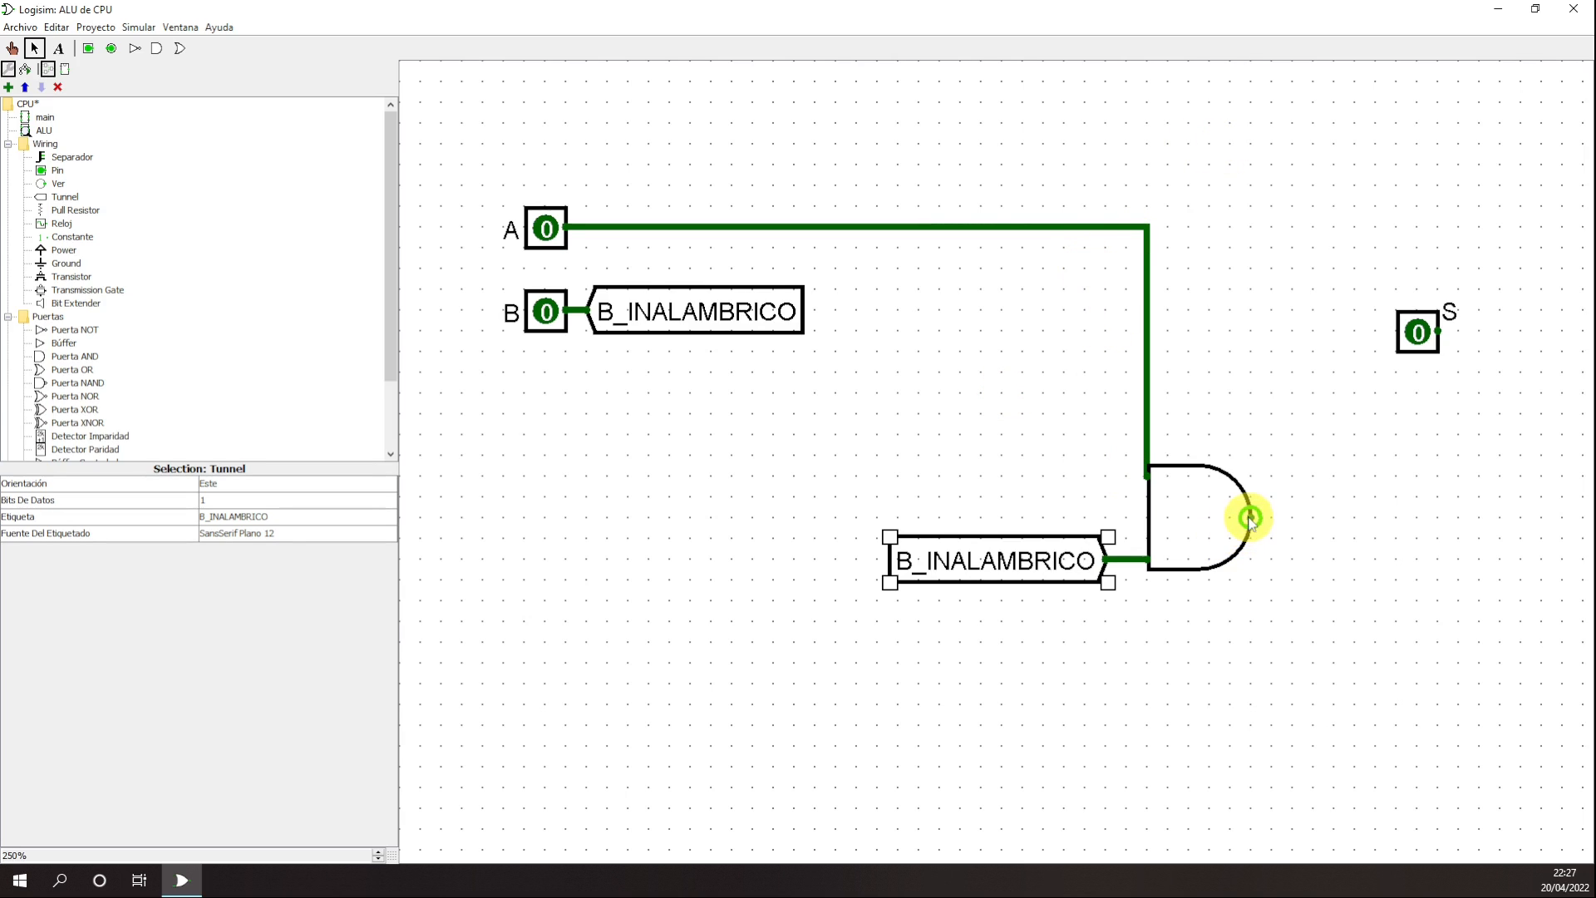
# - Wire the AND gate's output to pin S
pyautogui.moveTo(1249, 518); pyautogui.dragTo(1439, 332)
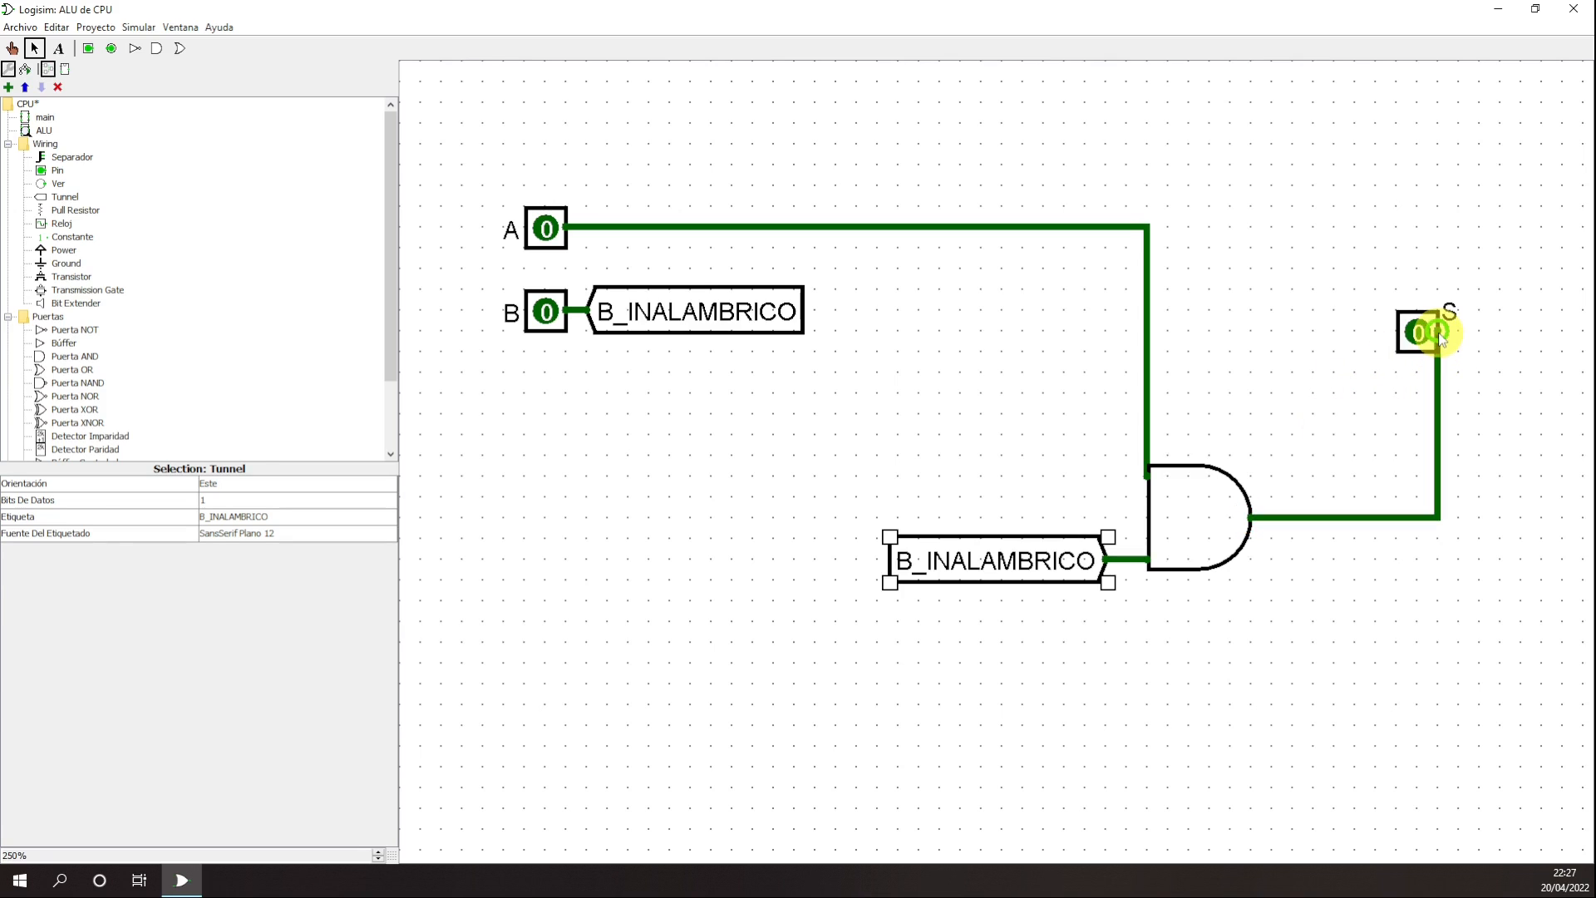
pyautogui.click(1439, 332)
pyautogui.click(1439, 641)
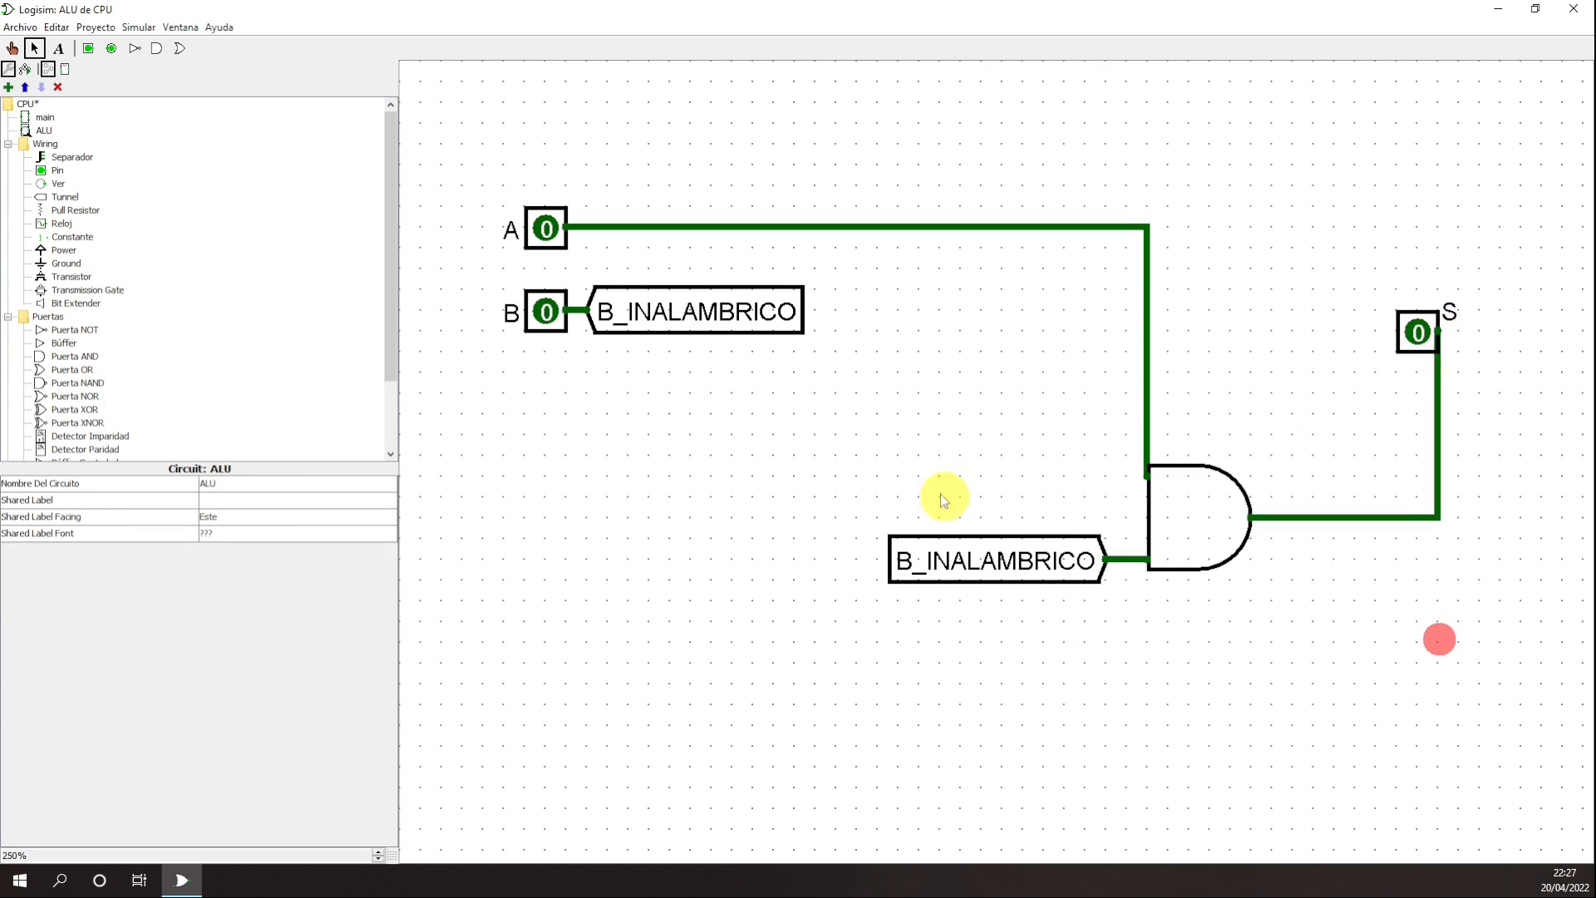
pyautogui.click(883, 453)
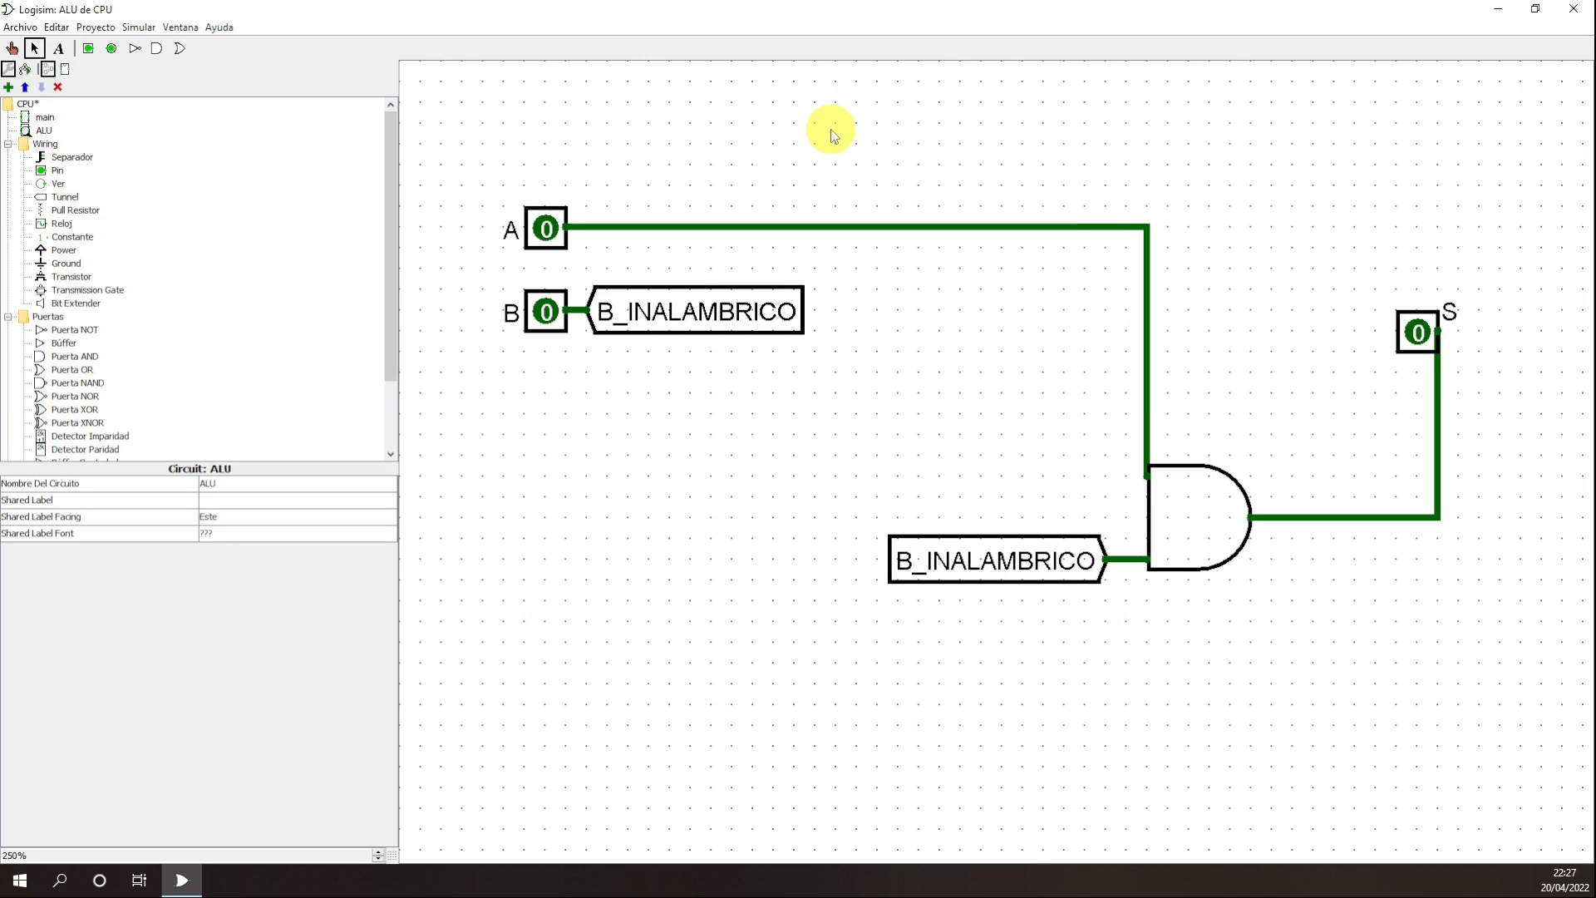
# - Test the circuit by toggling pin A and pin B one at a time between 0 and 1, returning both to 0
pyautogui.click(12, 50)
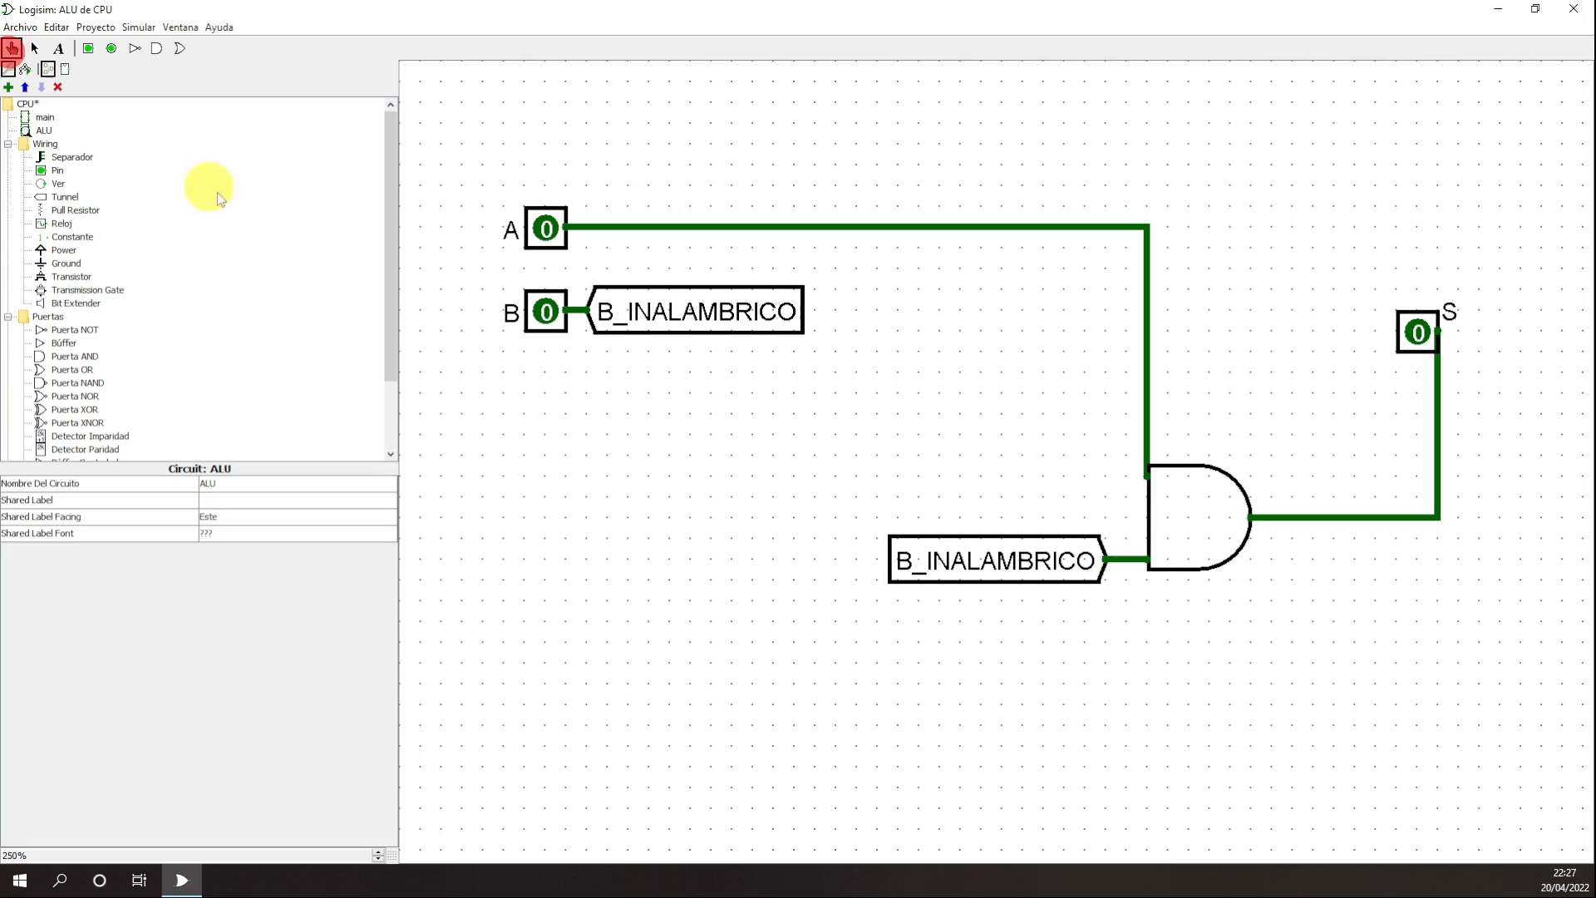
pyautogui.click(545, 235)
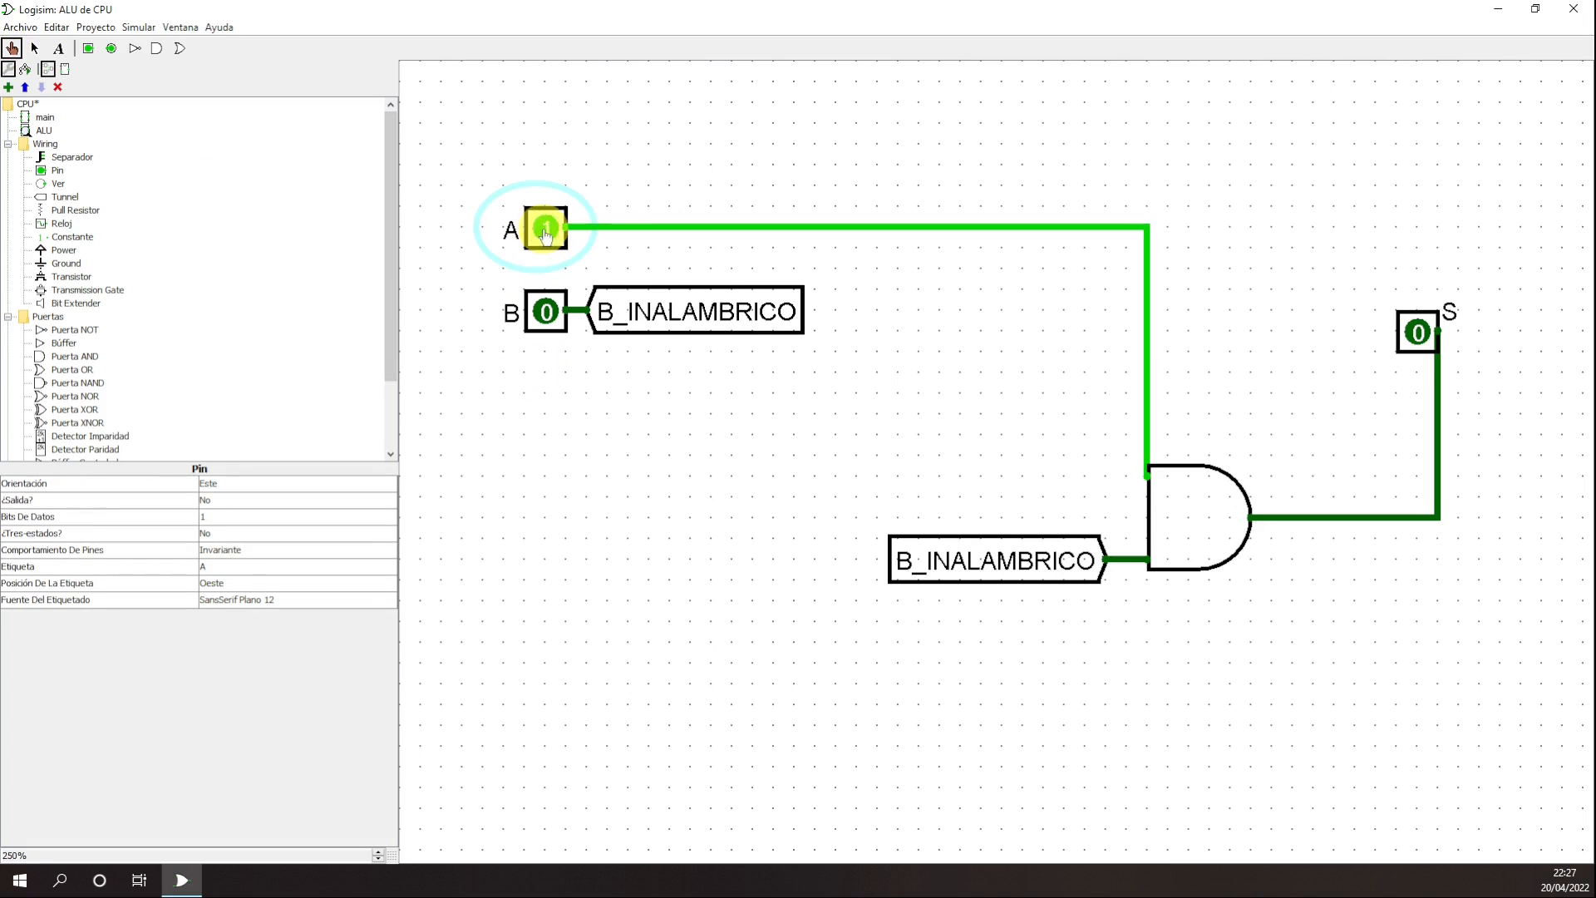
pyautogui.click(544, 233)
pyautogui.click(546, 314)
pyautogui.click(546, 314)
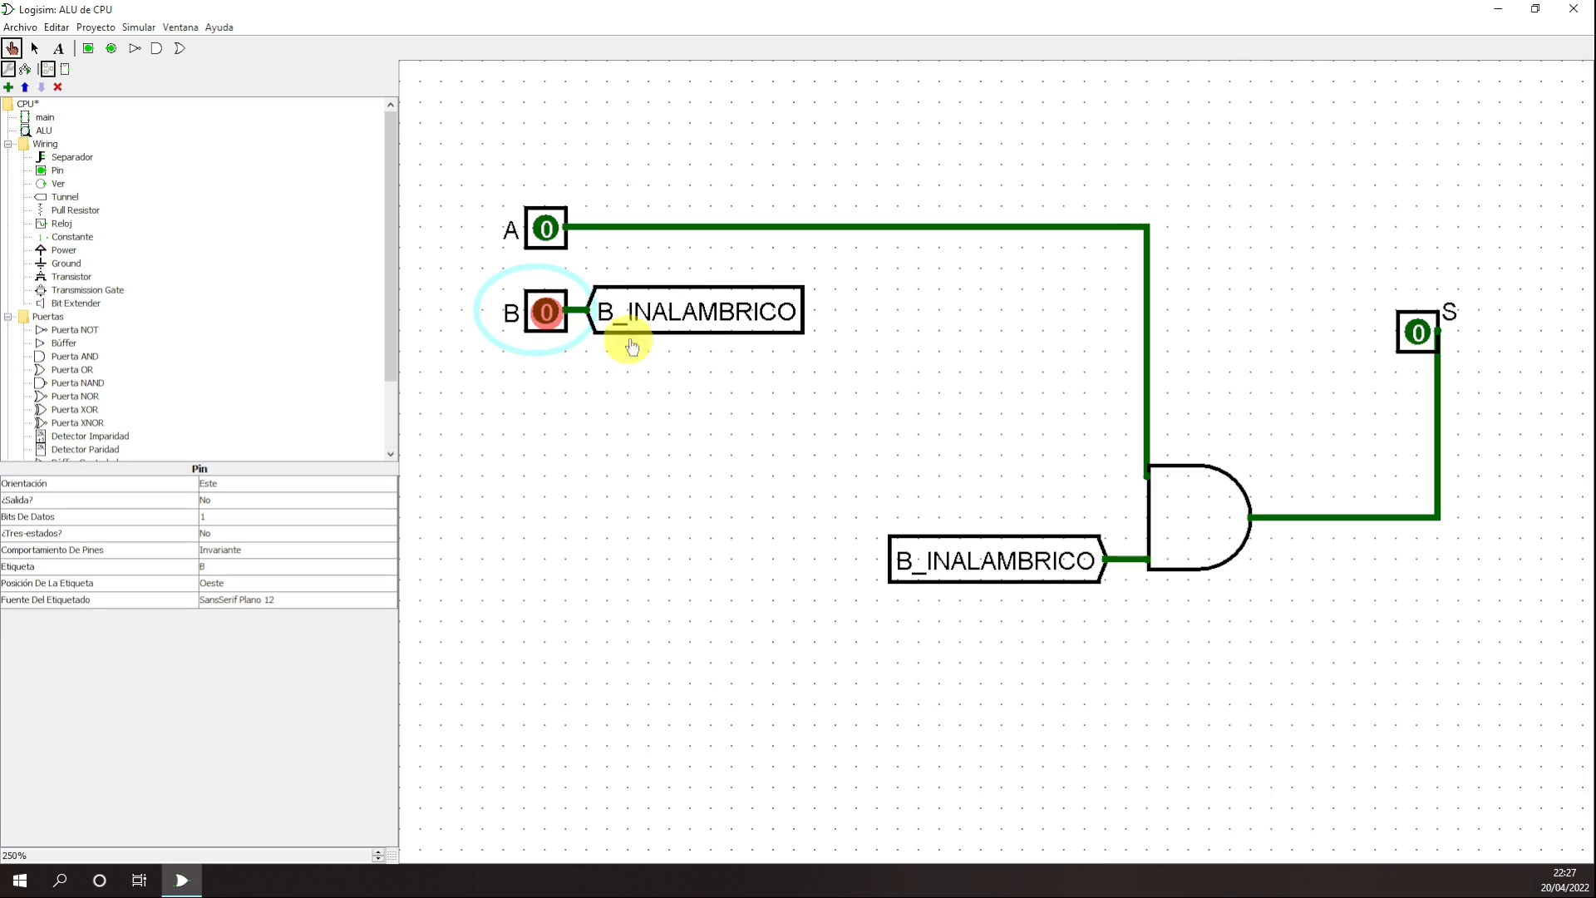
pyautogui.click(546, 313)
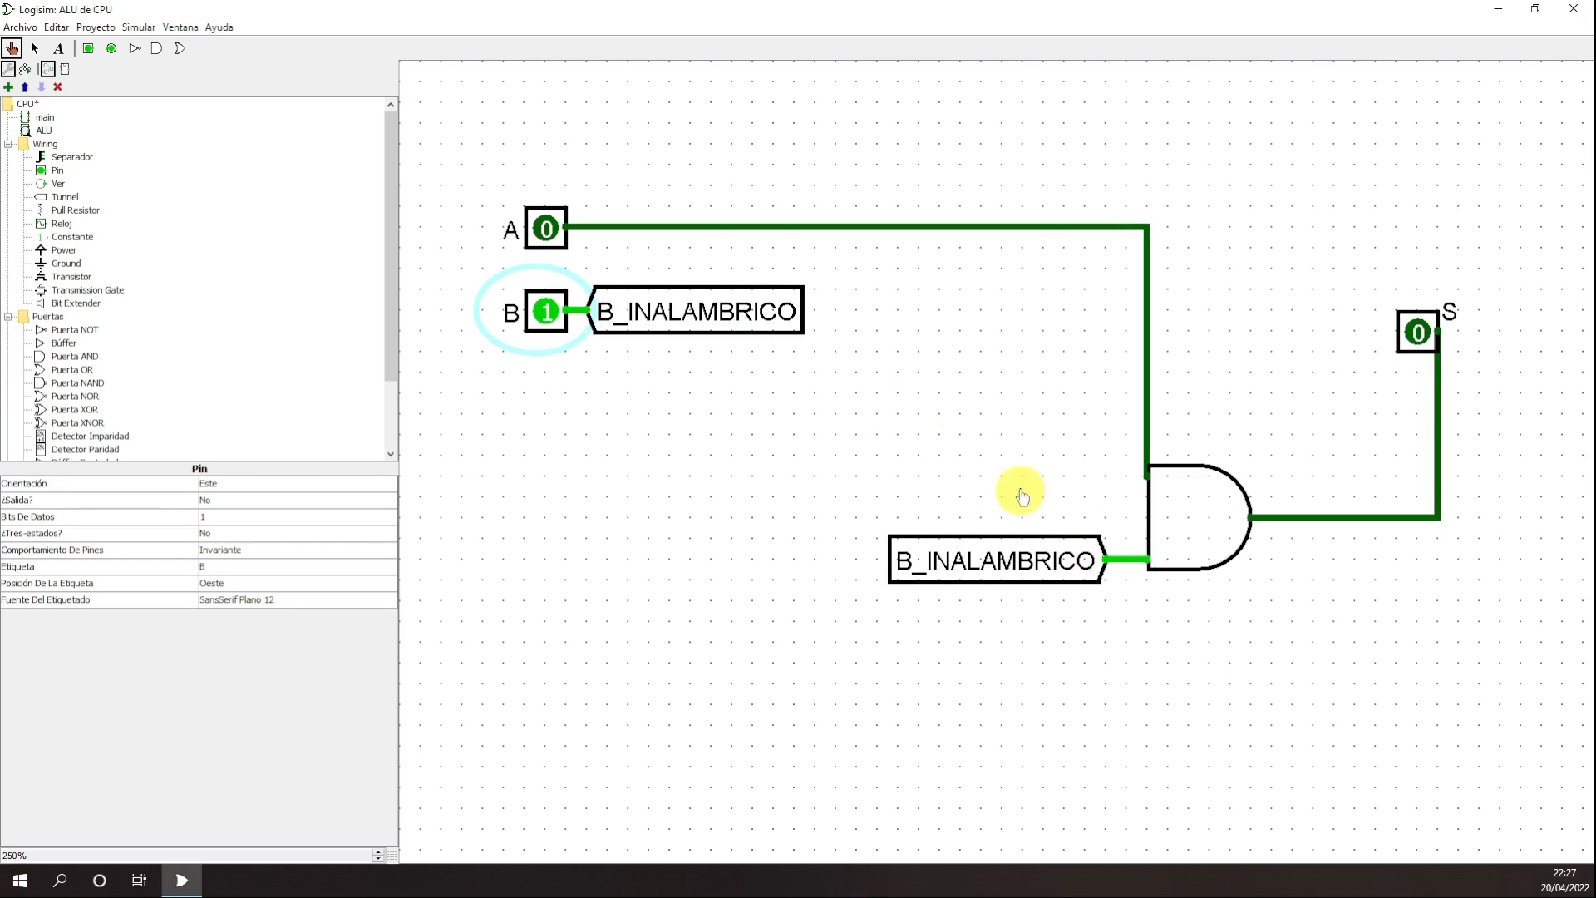
pyautogui.click(545, 321)
pyautogui.click(544, 320)
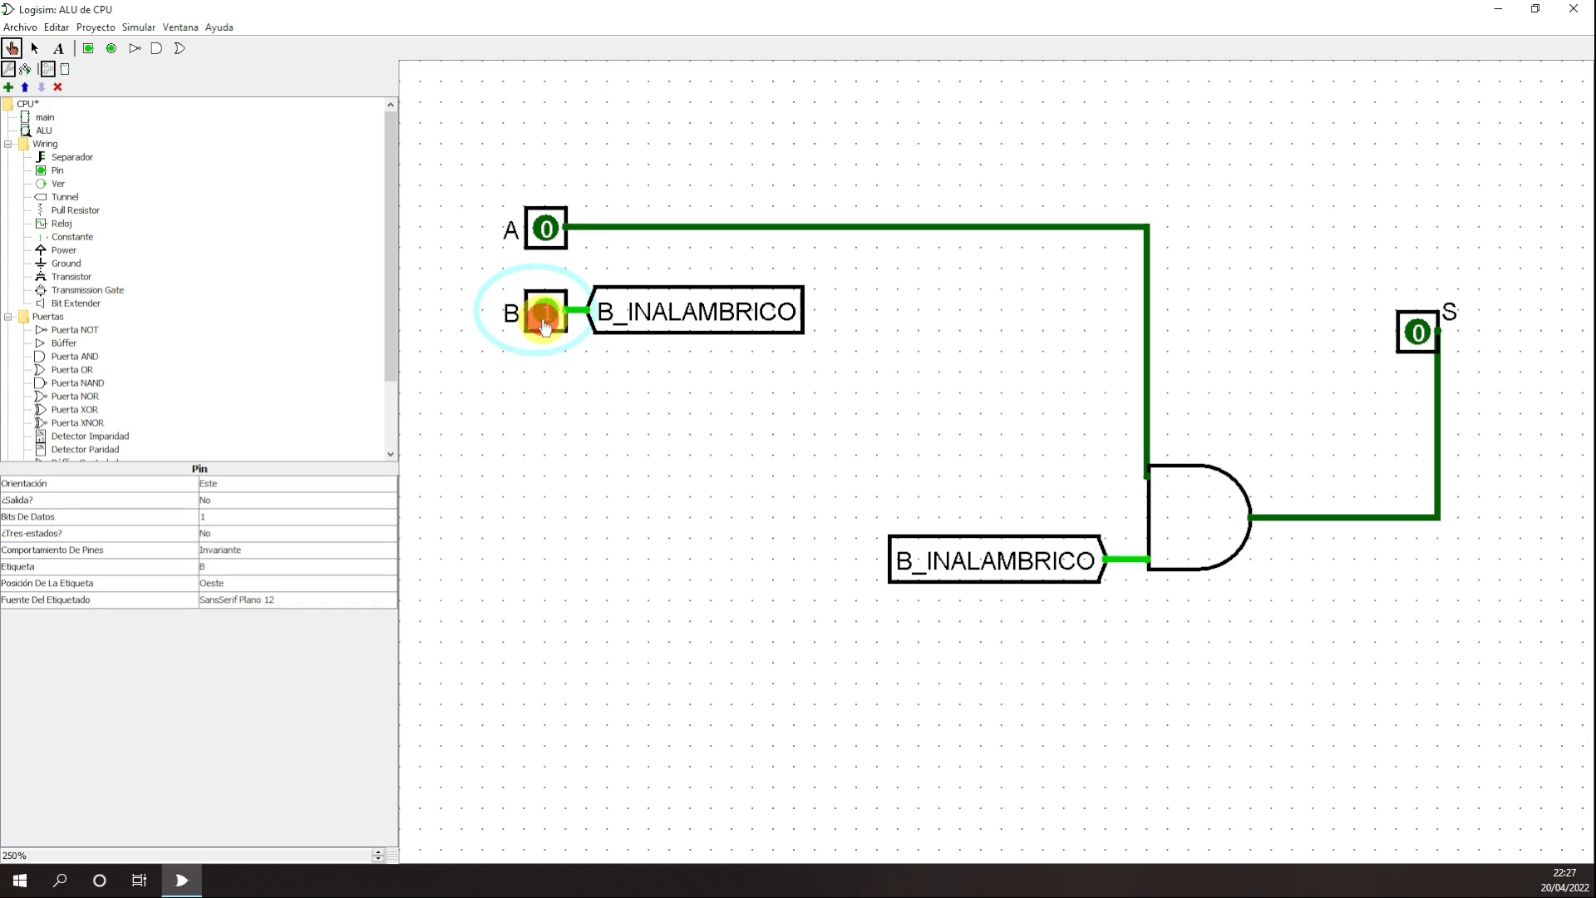
pyautogui.click(545, 320)
pyautogui.click(545, 320)
pyautogui.click(544, 321)
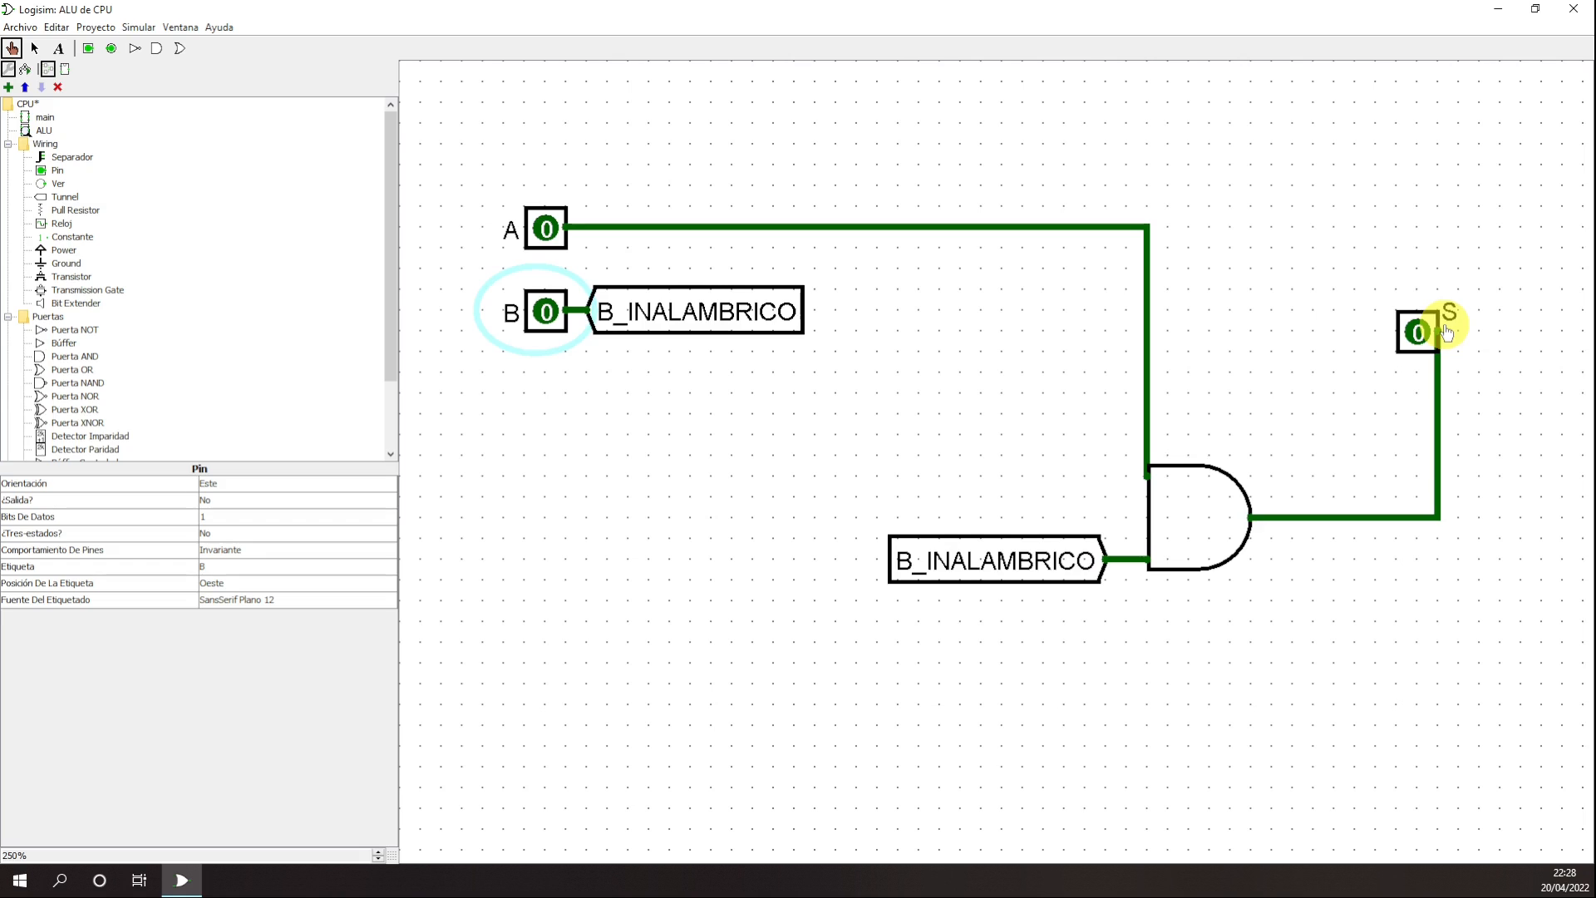
# - Test the AND gate with pins A and B both at 1, and return both inputs to 0
pyautogui.click(545, 236)
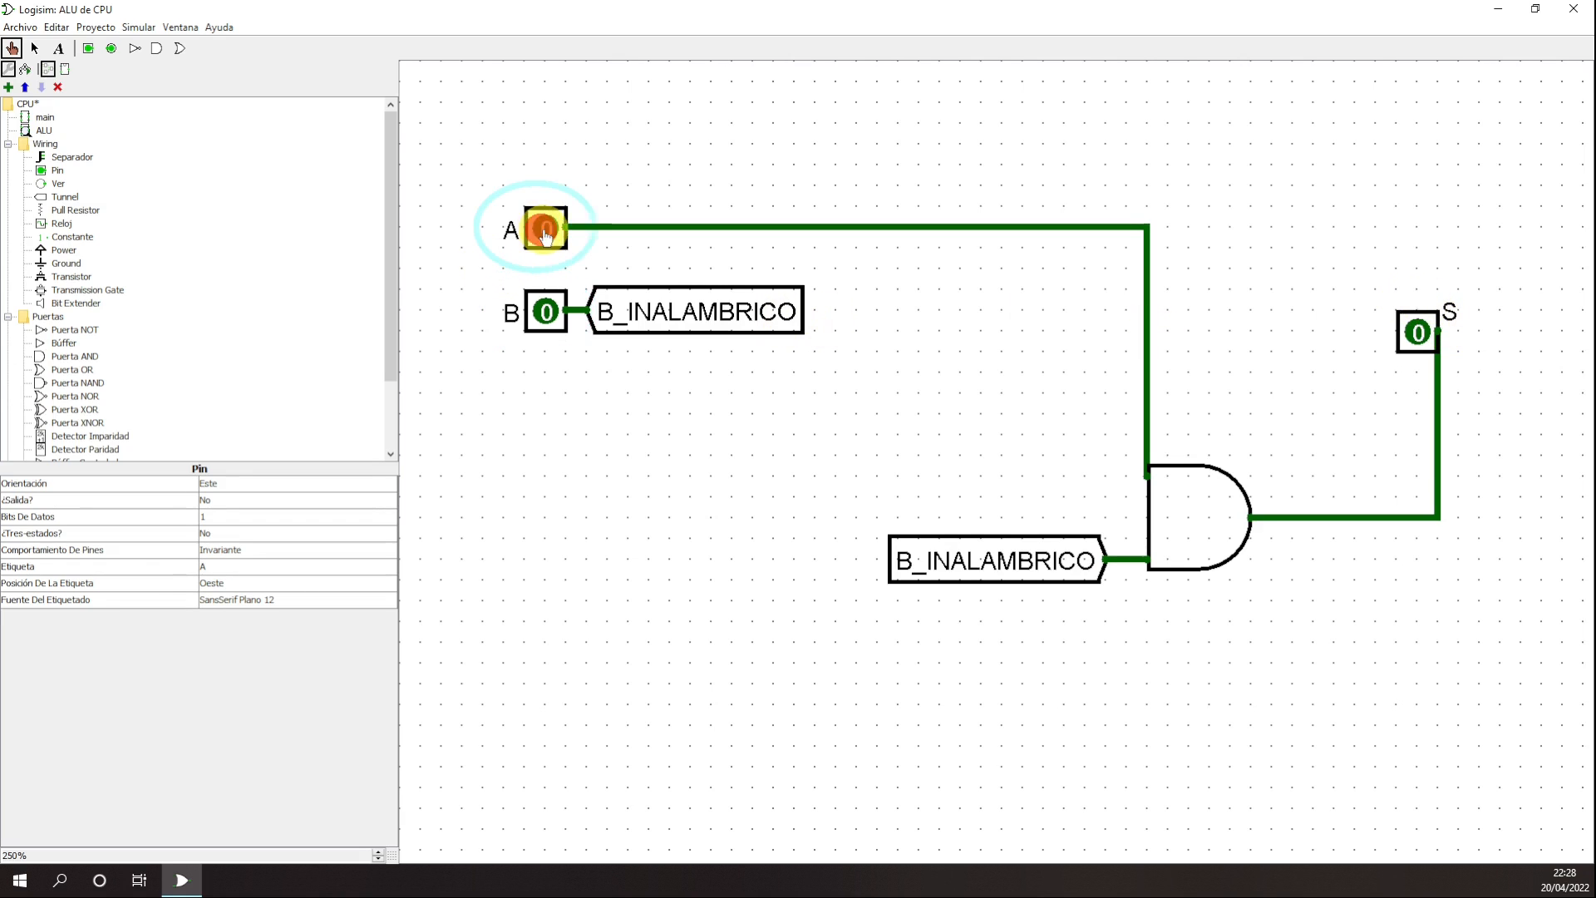
pyautogui.click(546, 312)
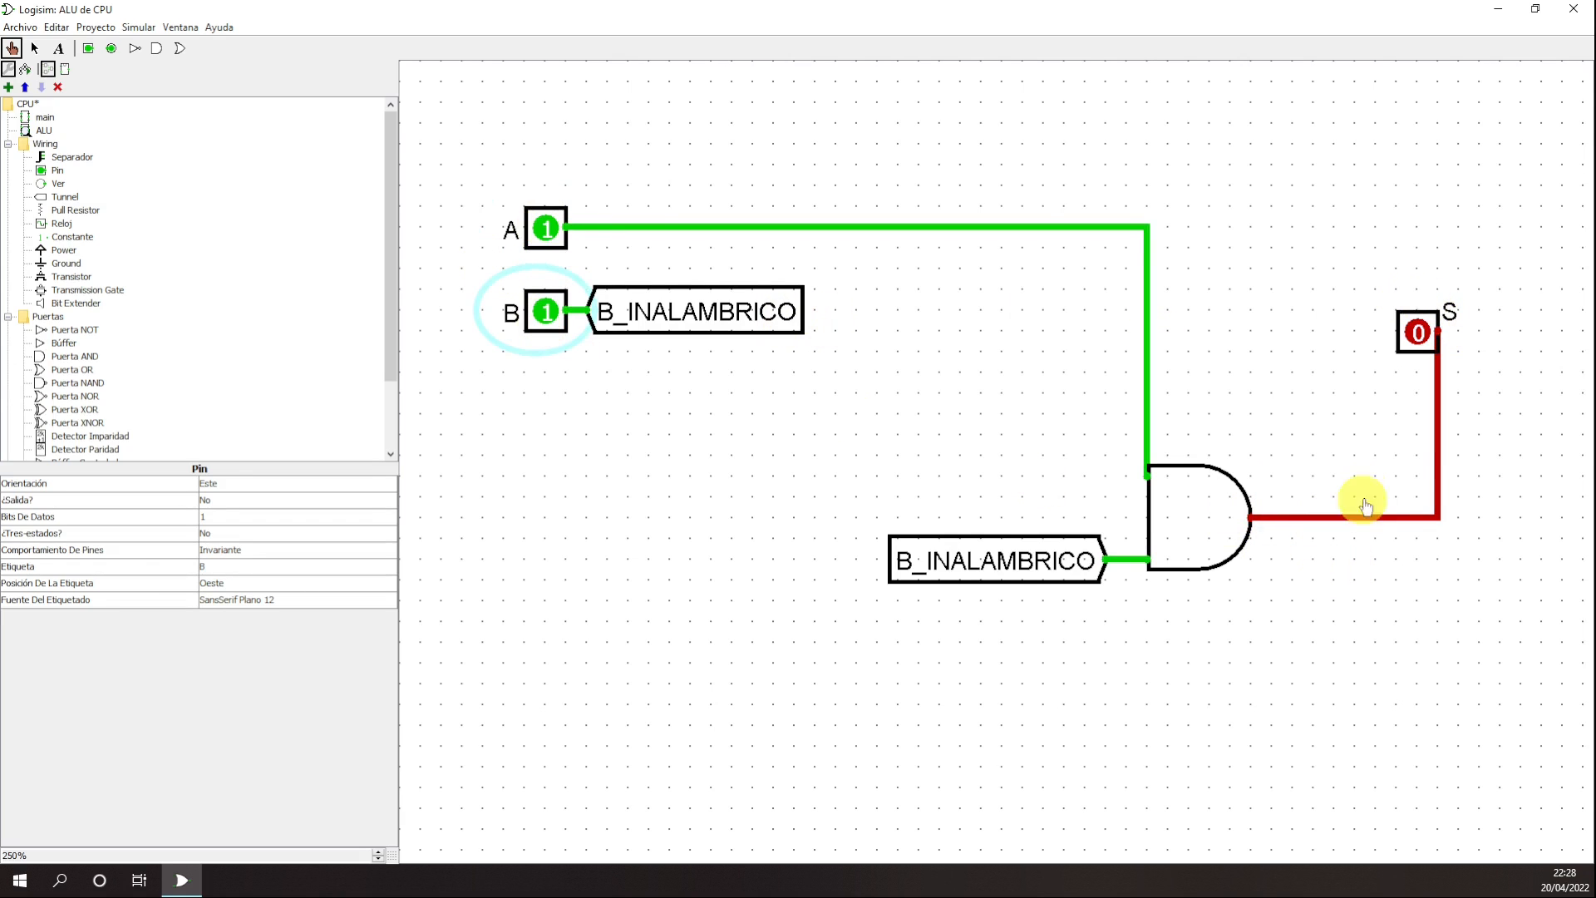
pyautogui.click(545, 229)
pyautogui.click(539, 326)
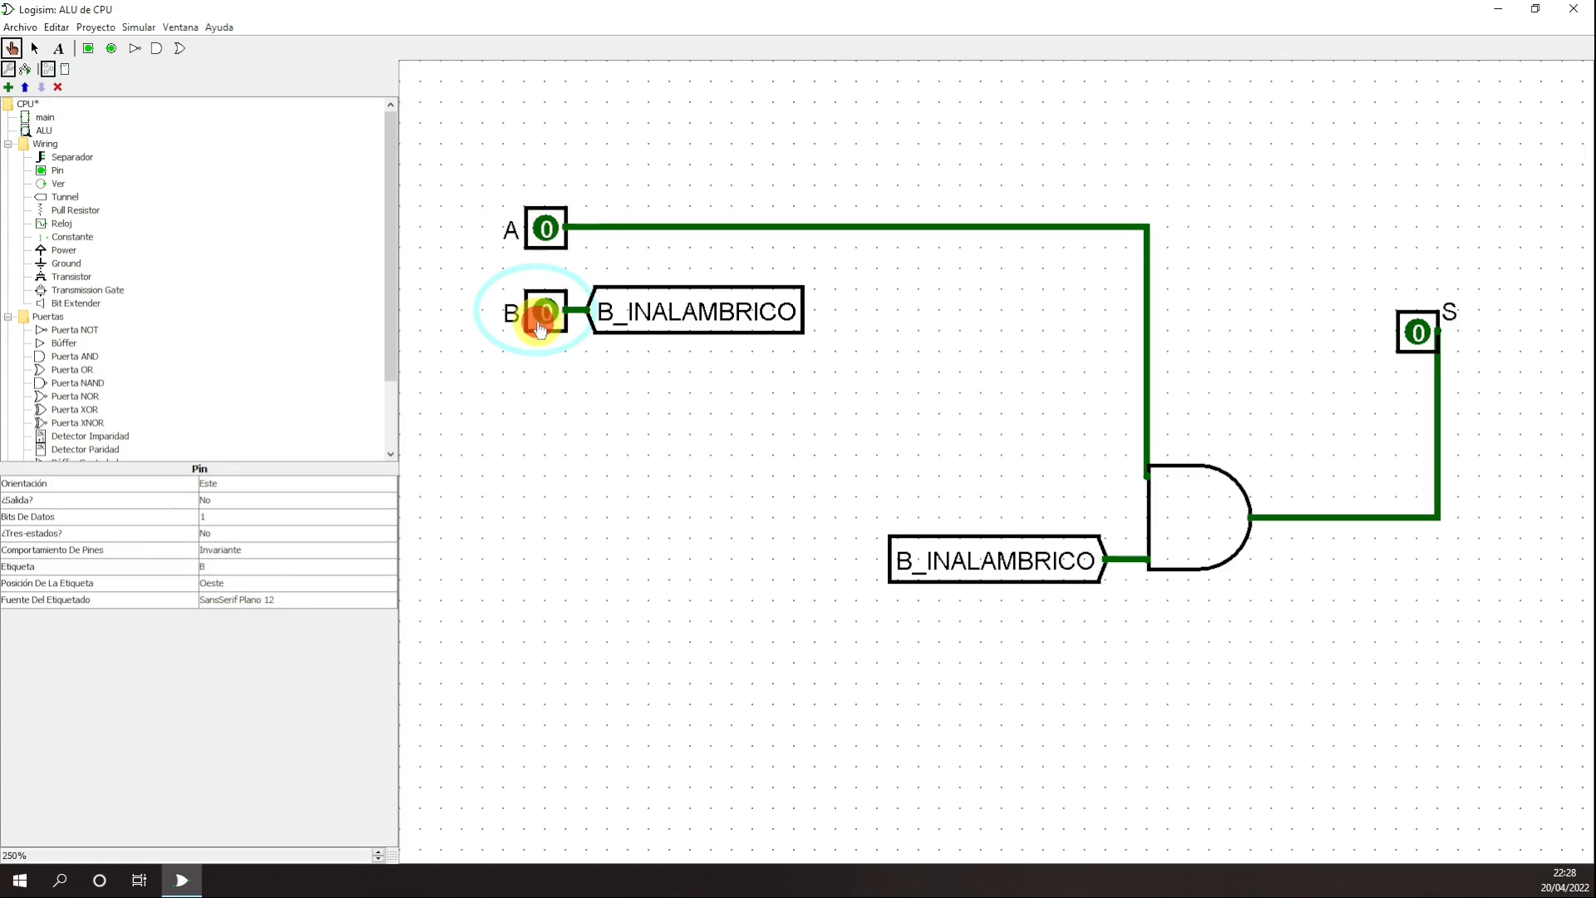
pyautogui.click(538, 326)
pyautogui.click(545, 230)
pyautogui.click(545, 230)
pyautogui.click(545, 314)
# - Inspect pin S's attributes and move the pin slightly up and right with its wire attached
pyautogui.click(1421, 334)
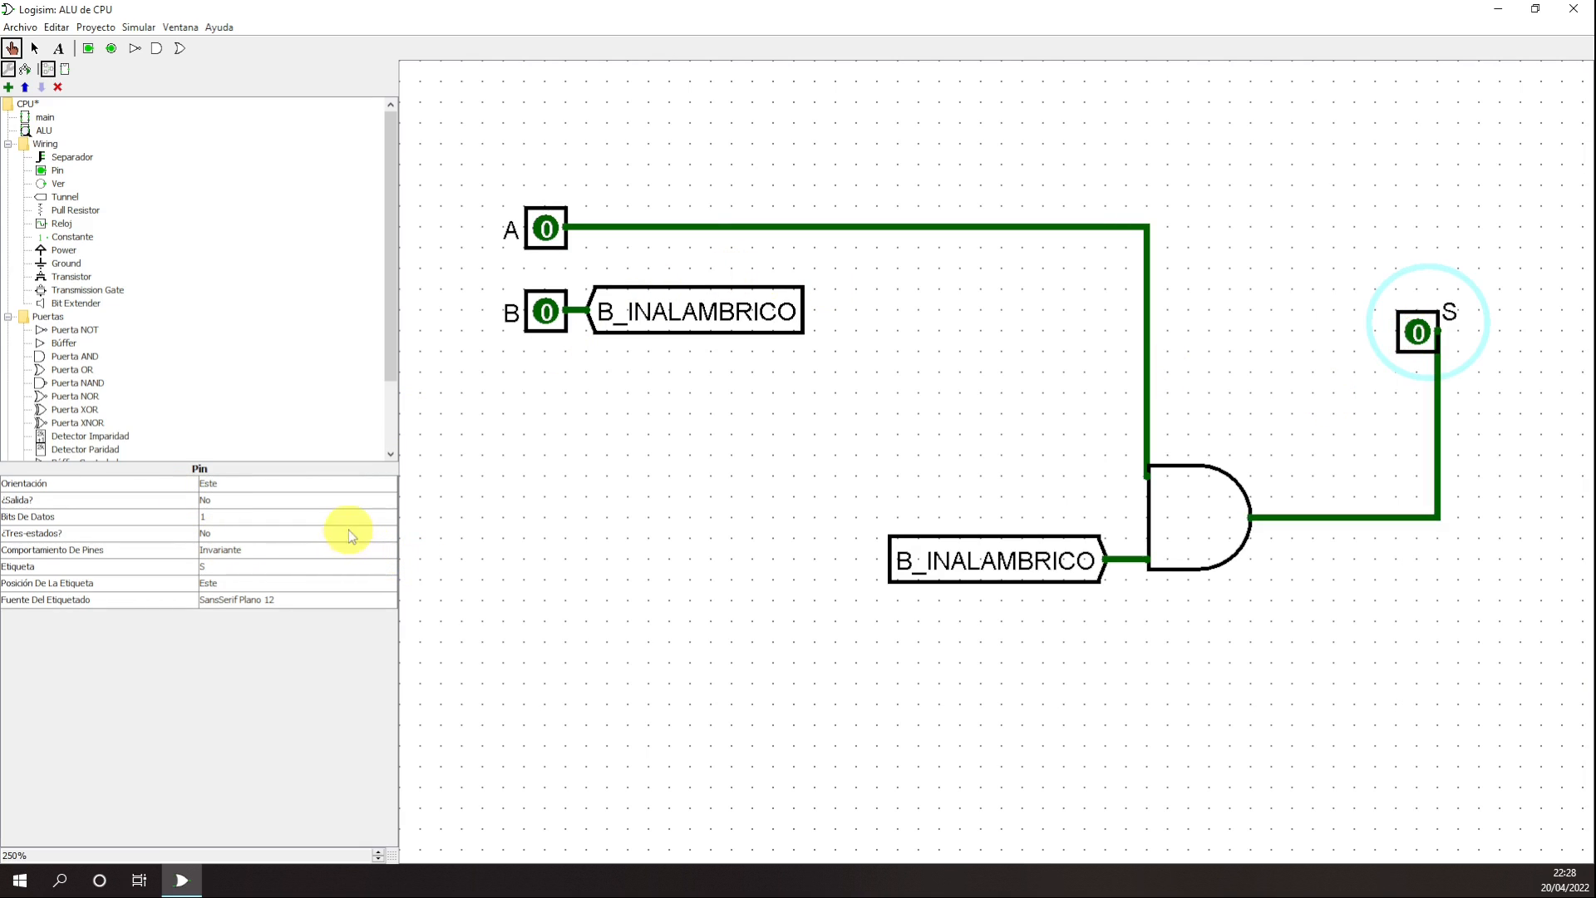
pyautogui.click(34, 47)
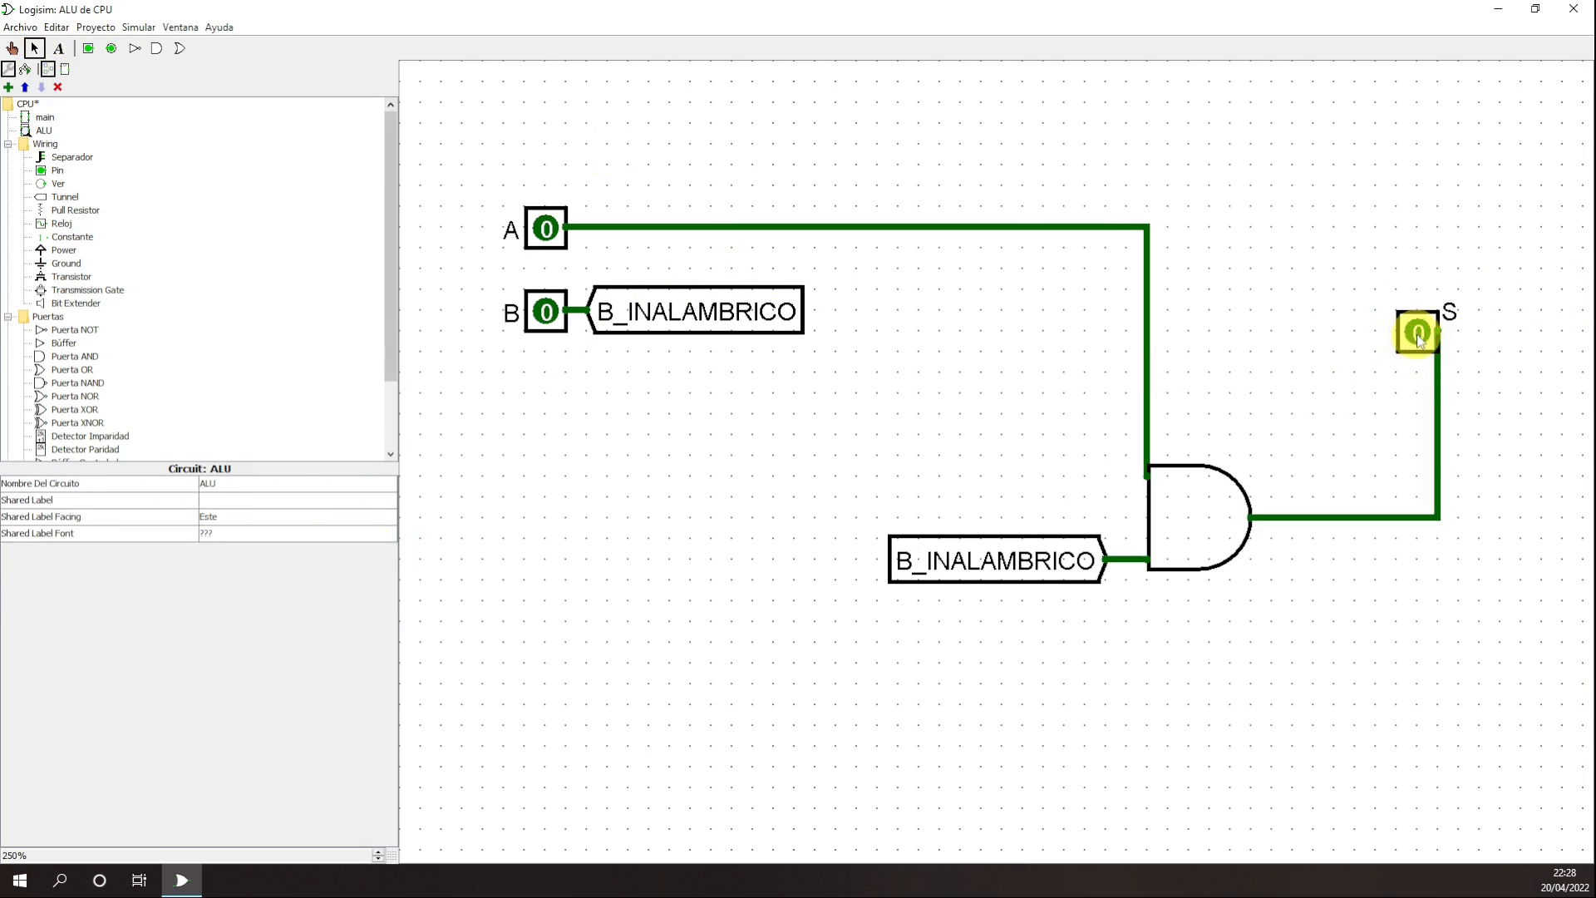
pyautogui.moveTo(1418, 337); pyautogui.dragTo(1459, 273)
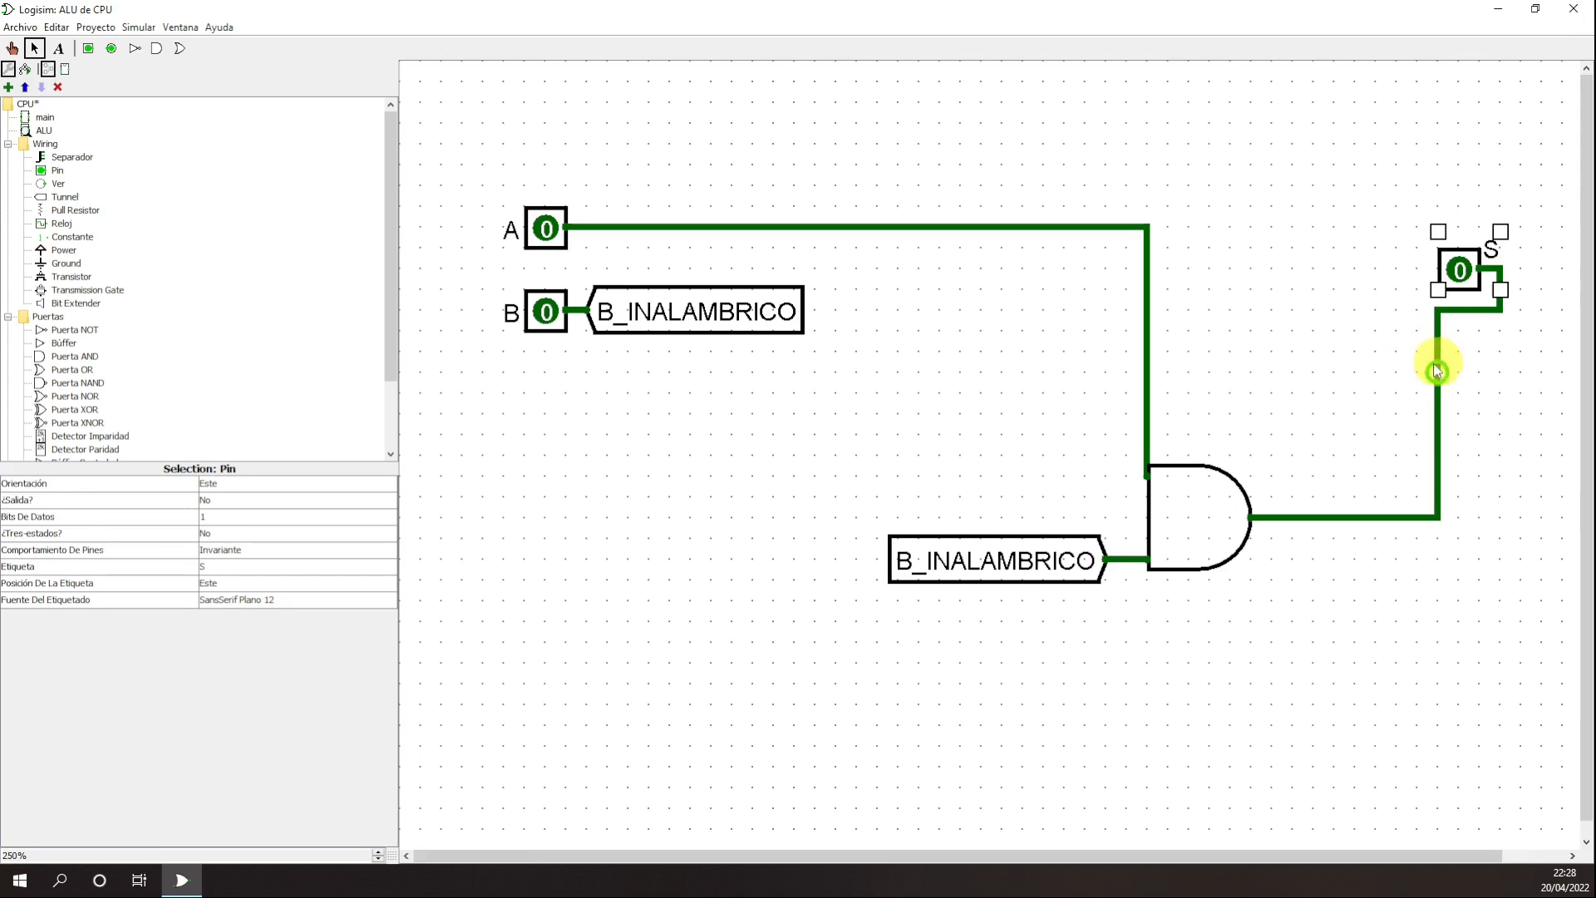
pyautogui.click(1400, 366)
# - Set pins A and B to 1 to retest the output at the relocated pin S
pyautogui.click(12, 48)
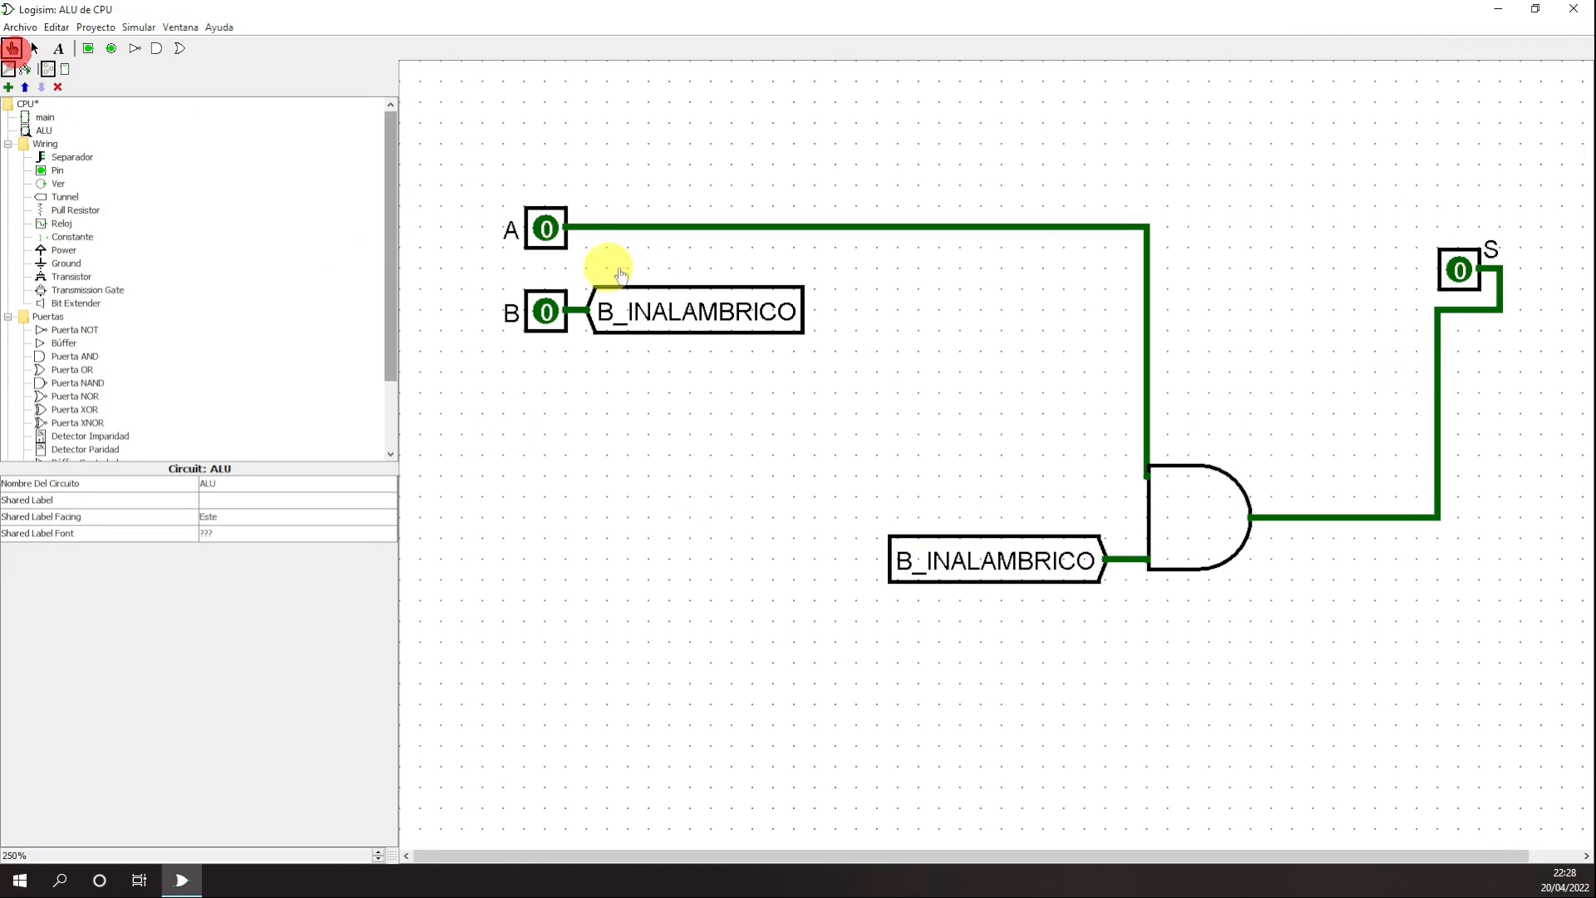
pyautogui.click(545, 229)
pyautogui.click(546, 312)
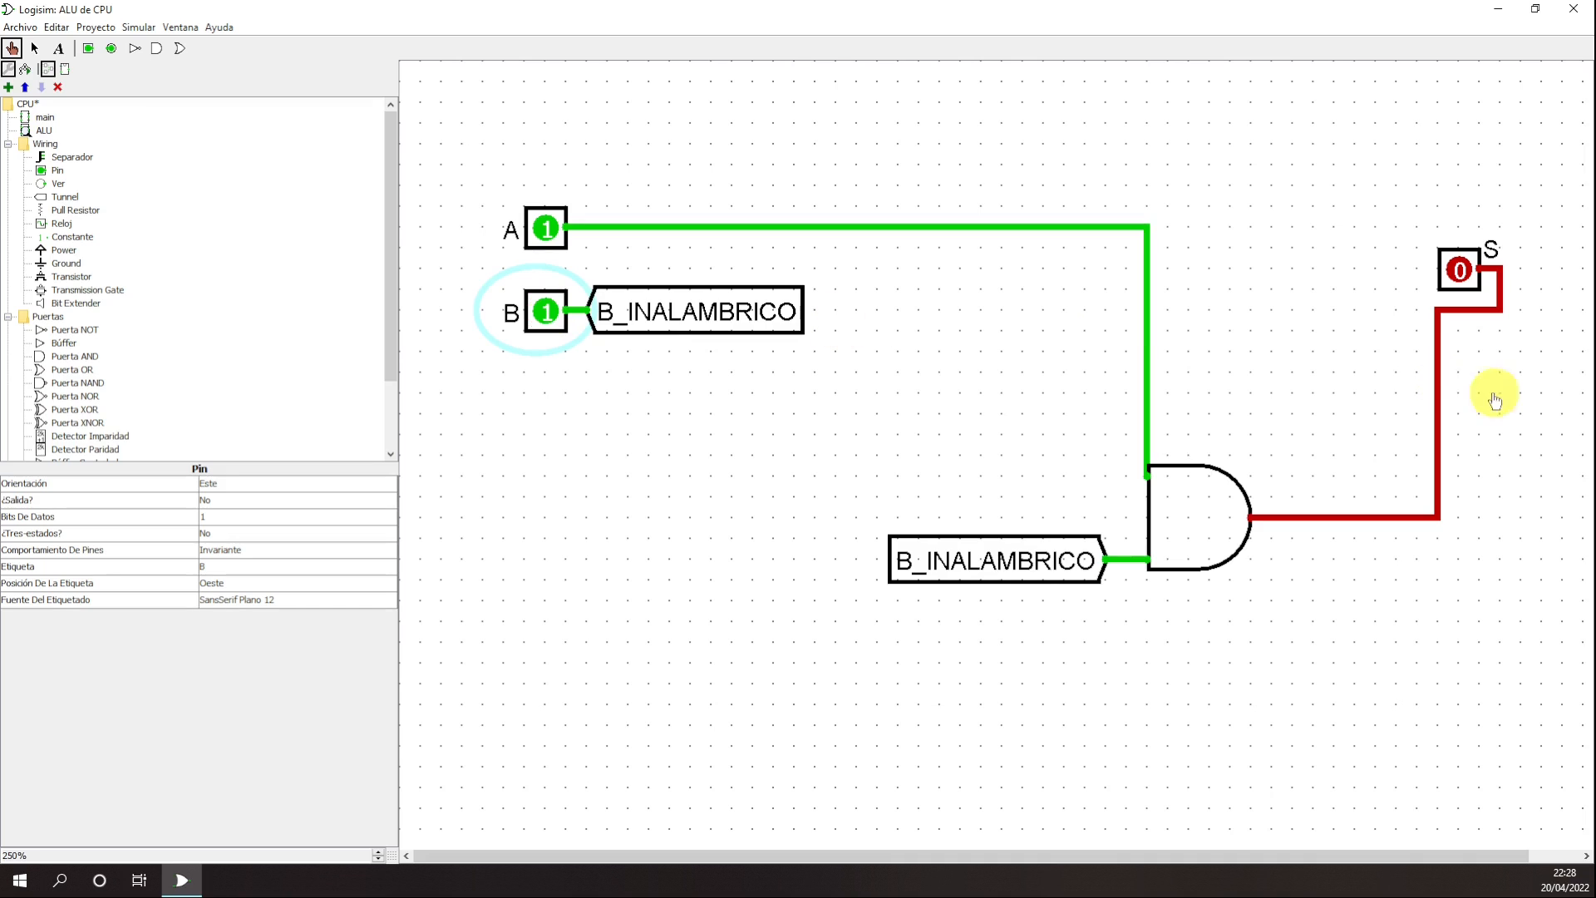
# - Change pin S into an output pin by setting its ¿Salida? attribute to Sí
pyautogui.click(1354, 376)
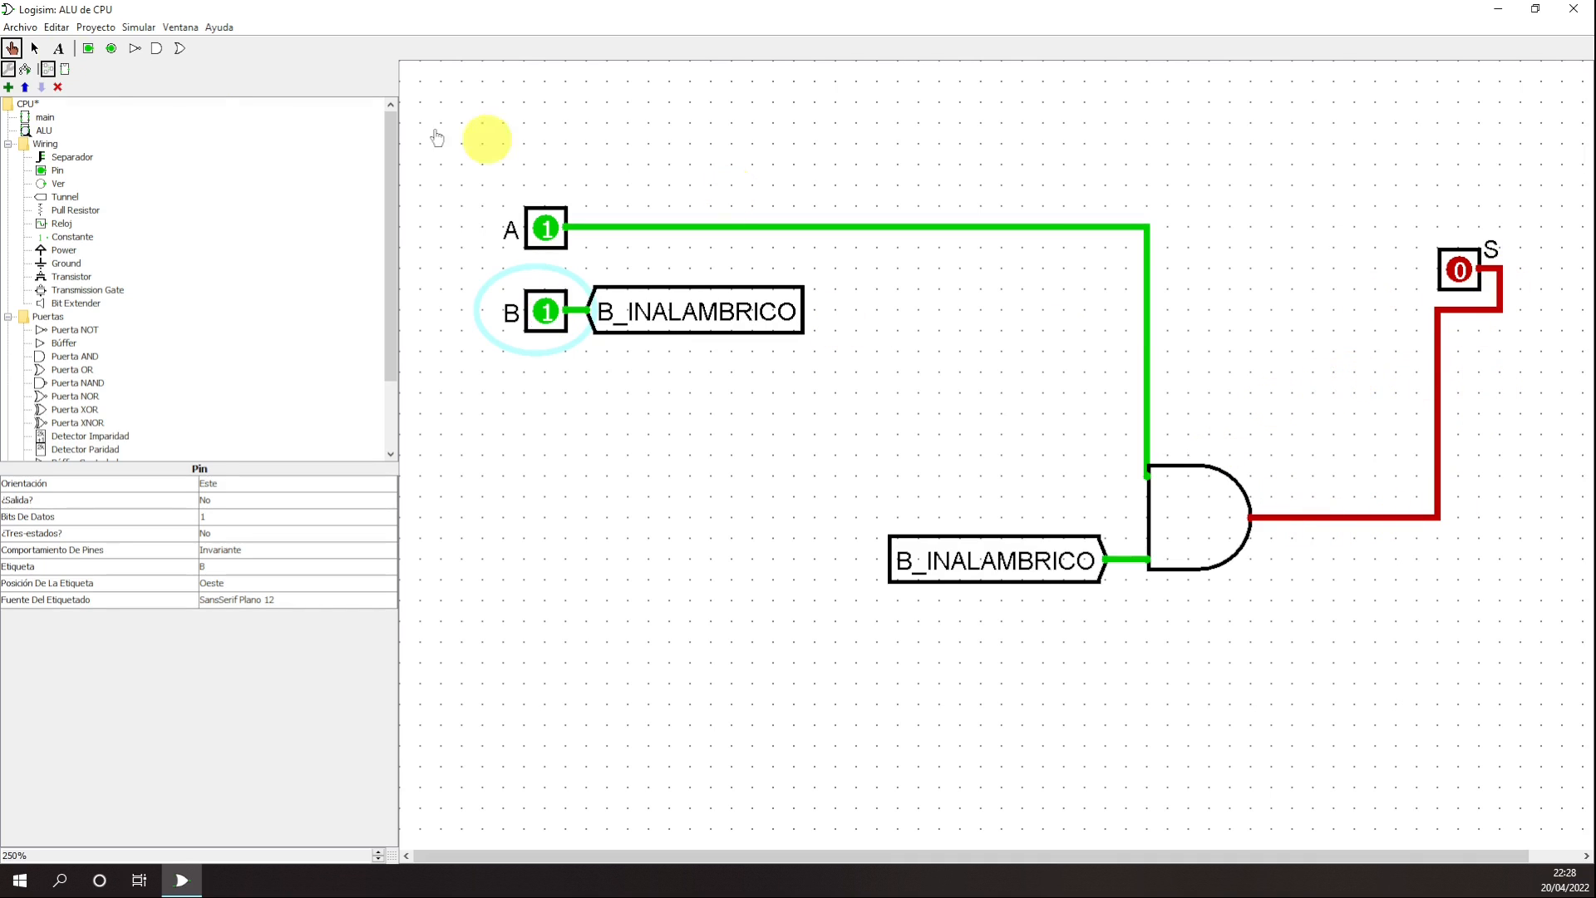
pyautogui.click(35, 47)
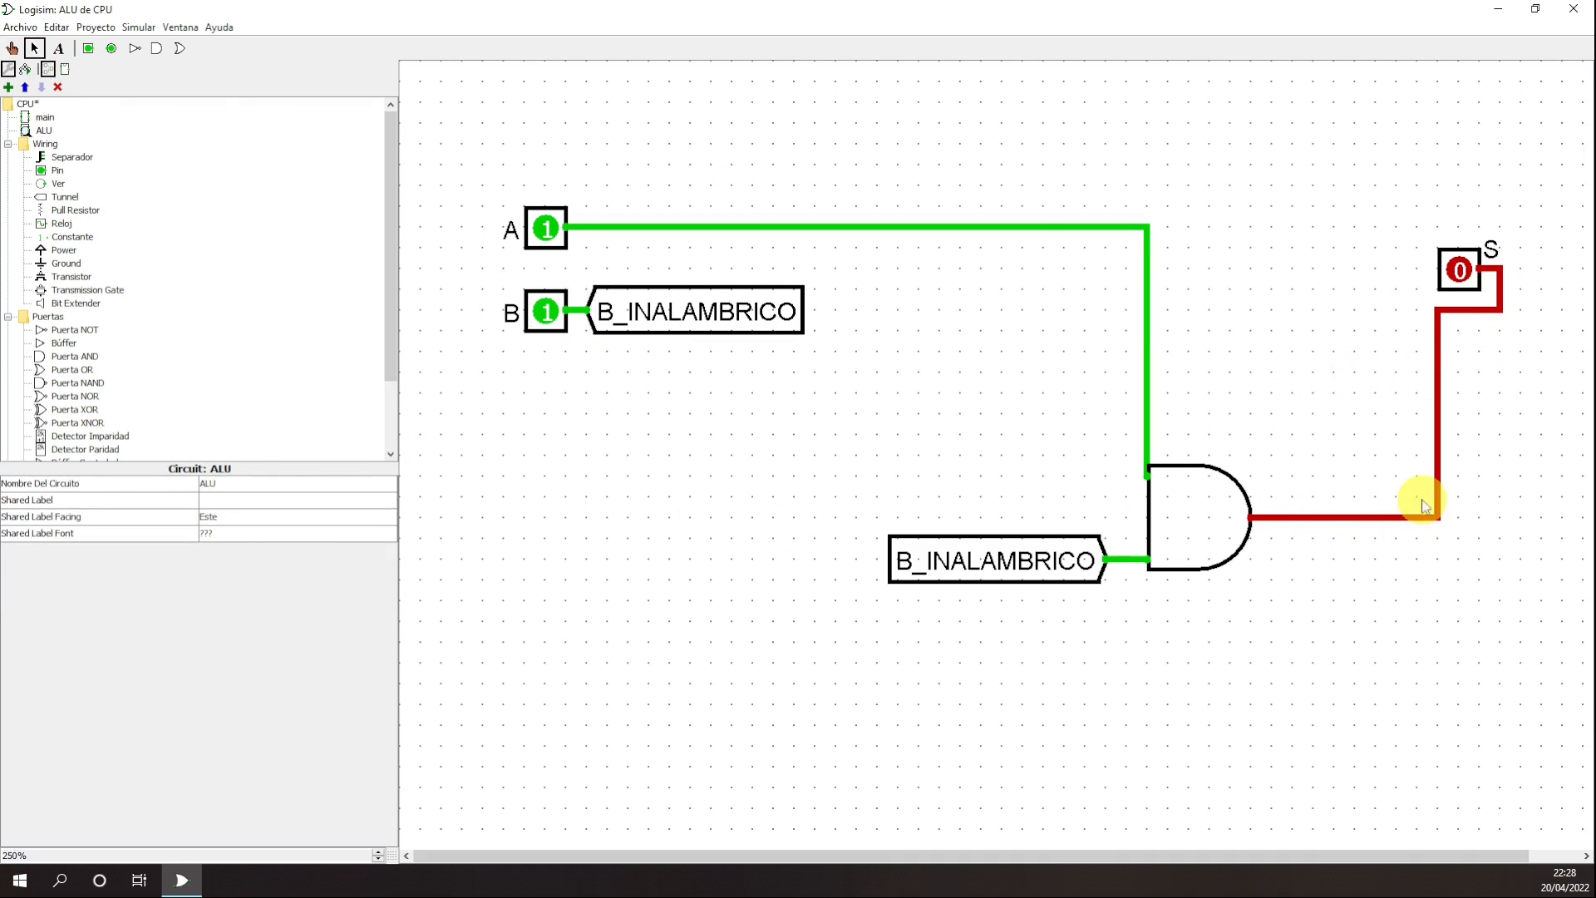
pyautogui.click(1462, 271)
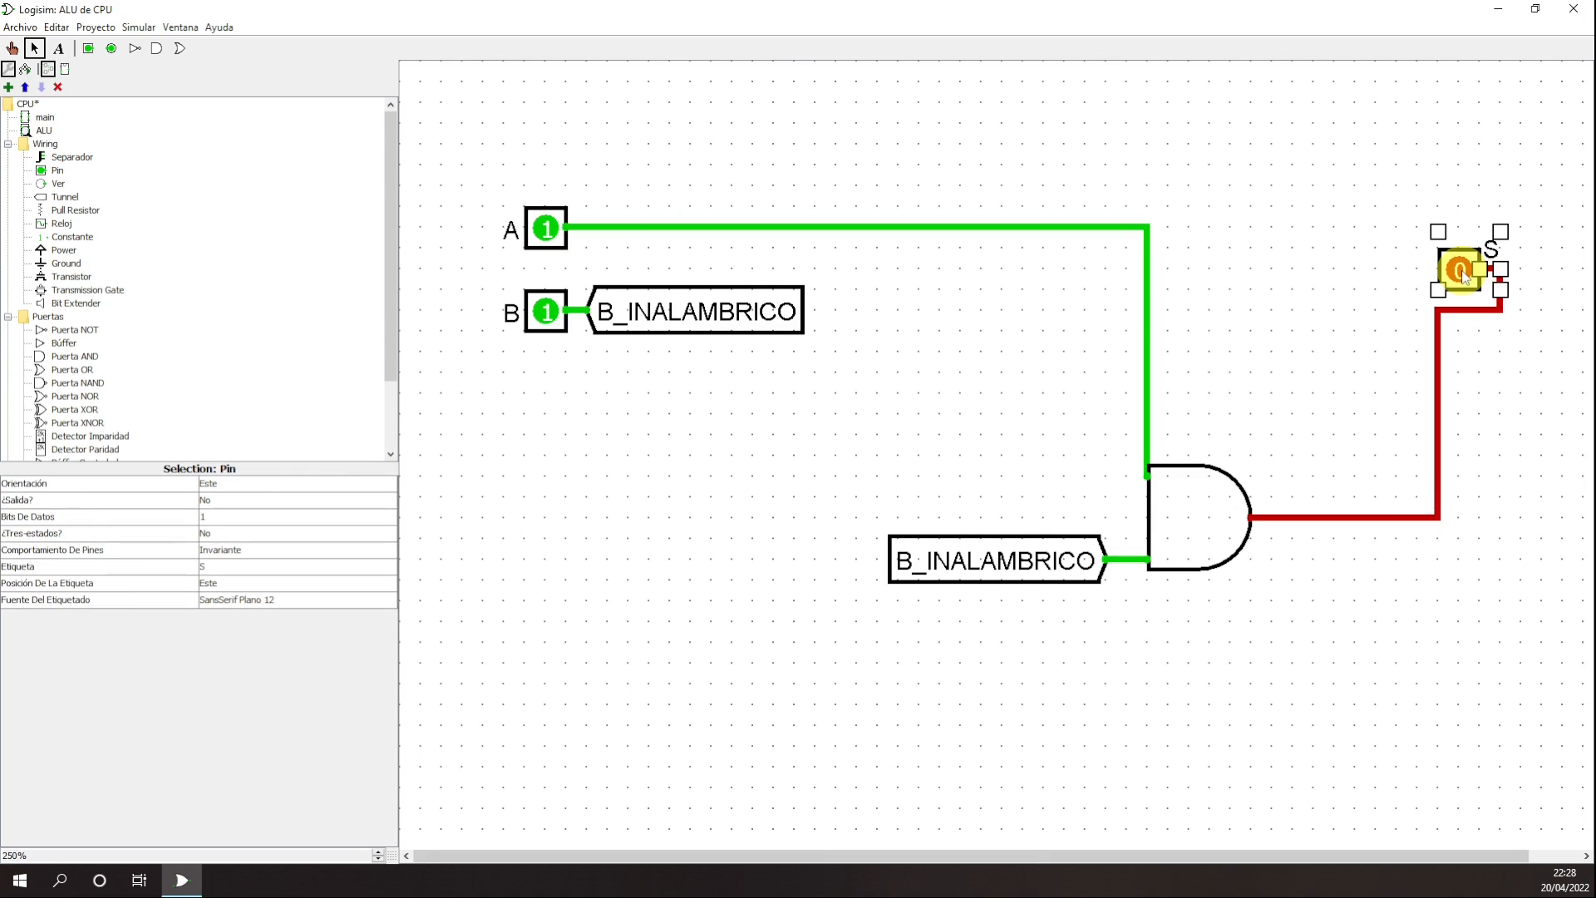
pyautogui.click(285, 533)
pyautogui.click(286, 534)
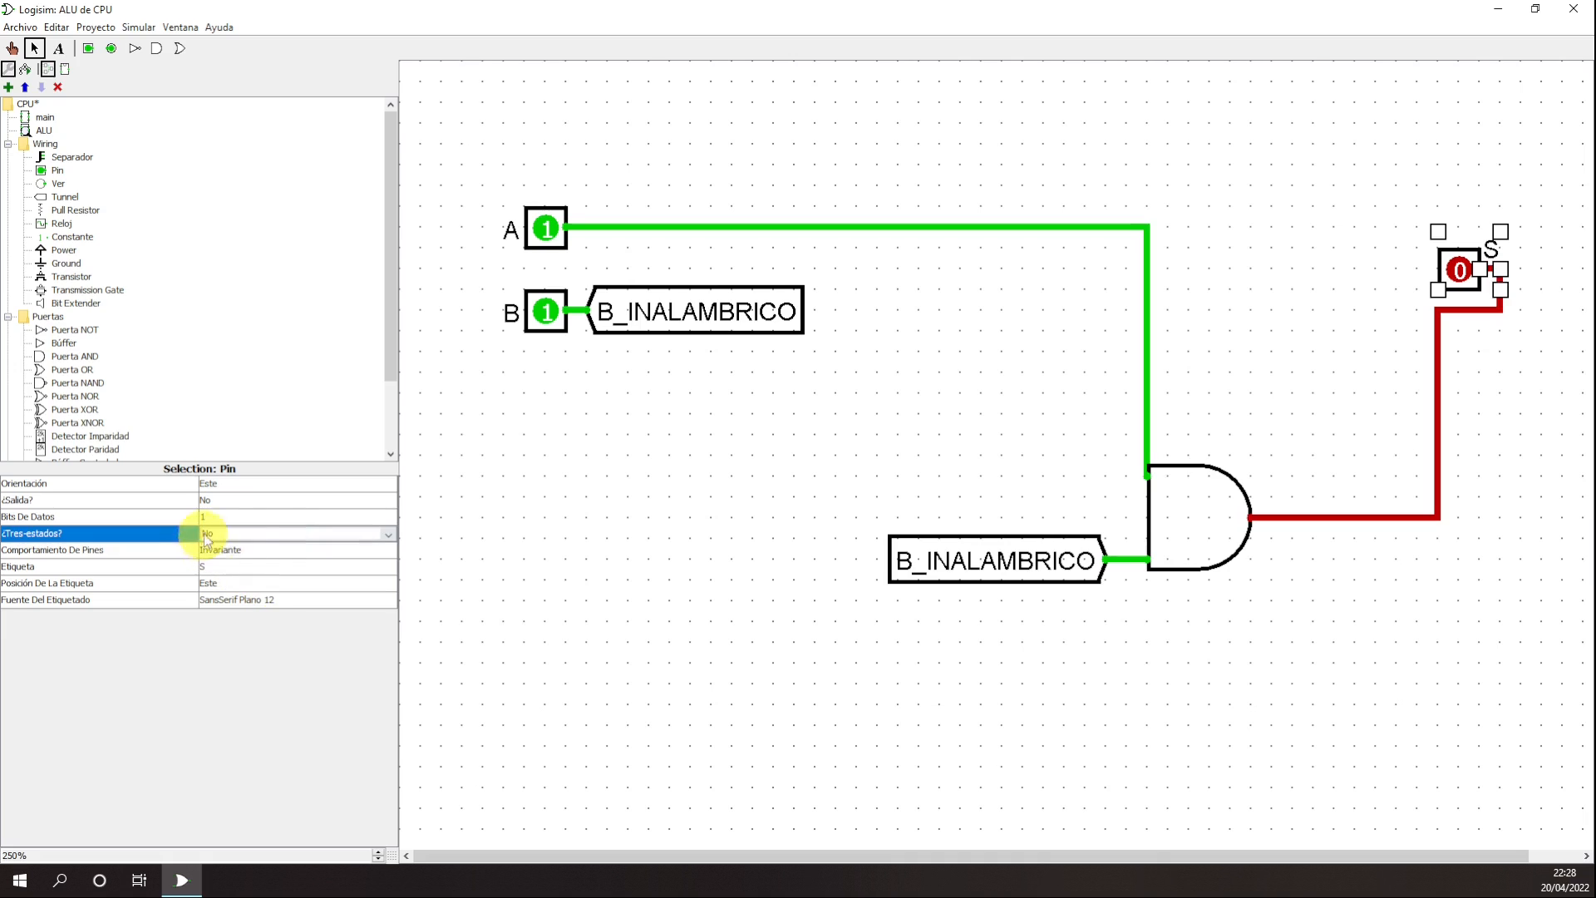
pyautogui.click(260, 503)
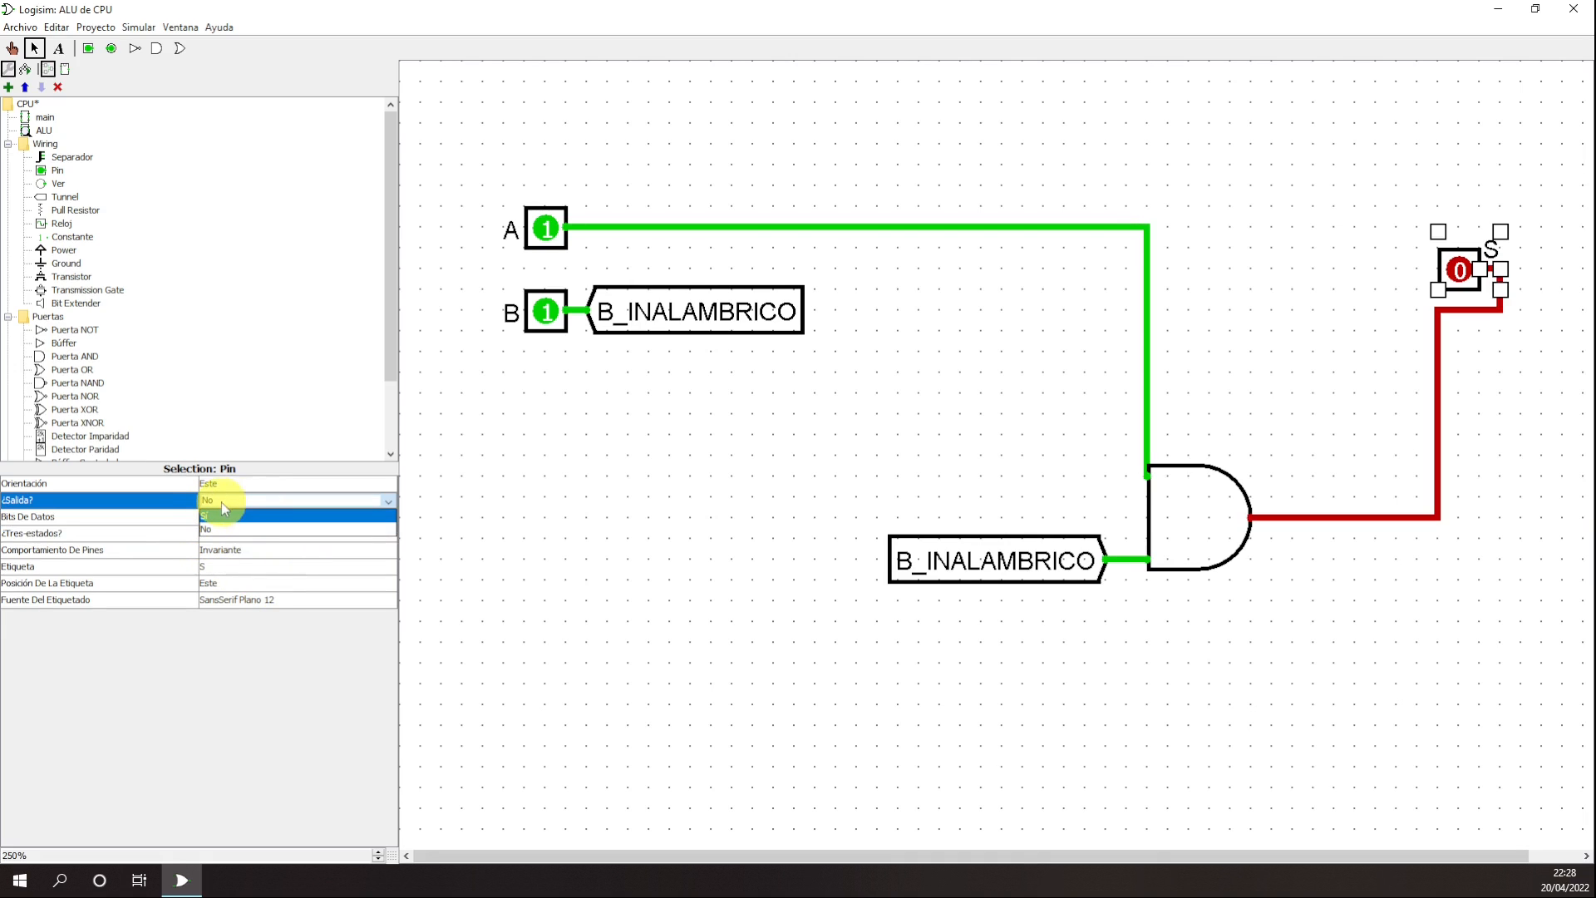
pyautogui.click(211, 517)
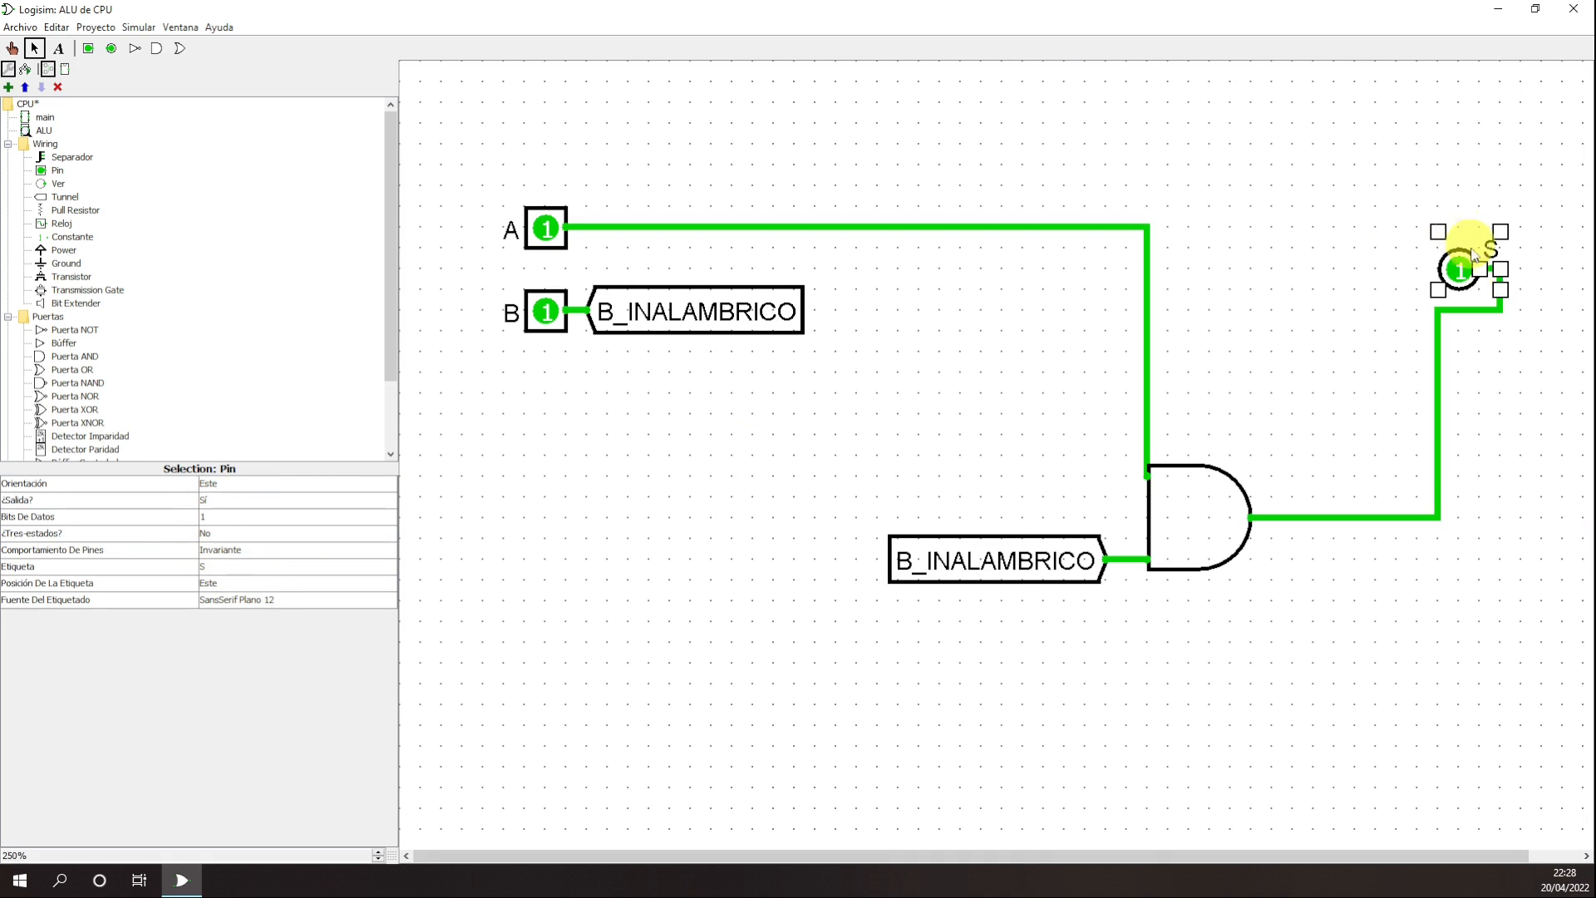
pyautogui.click(1309, 283)
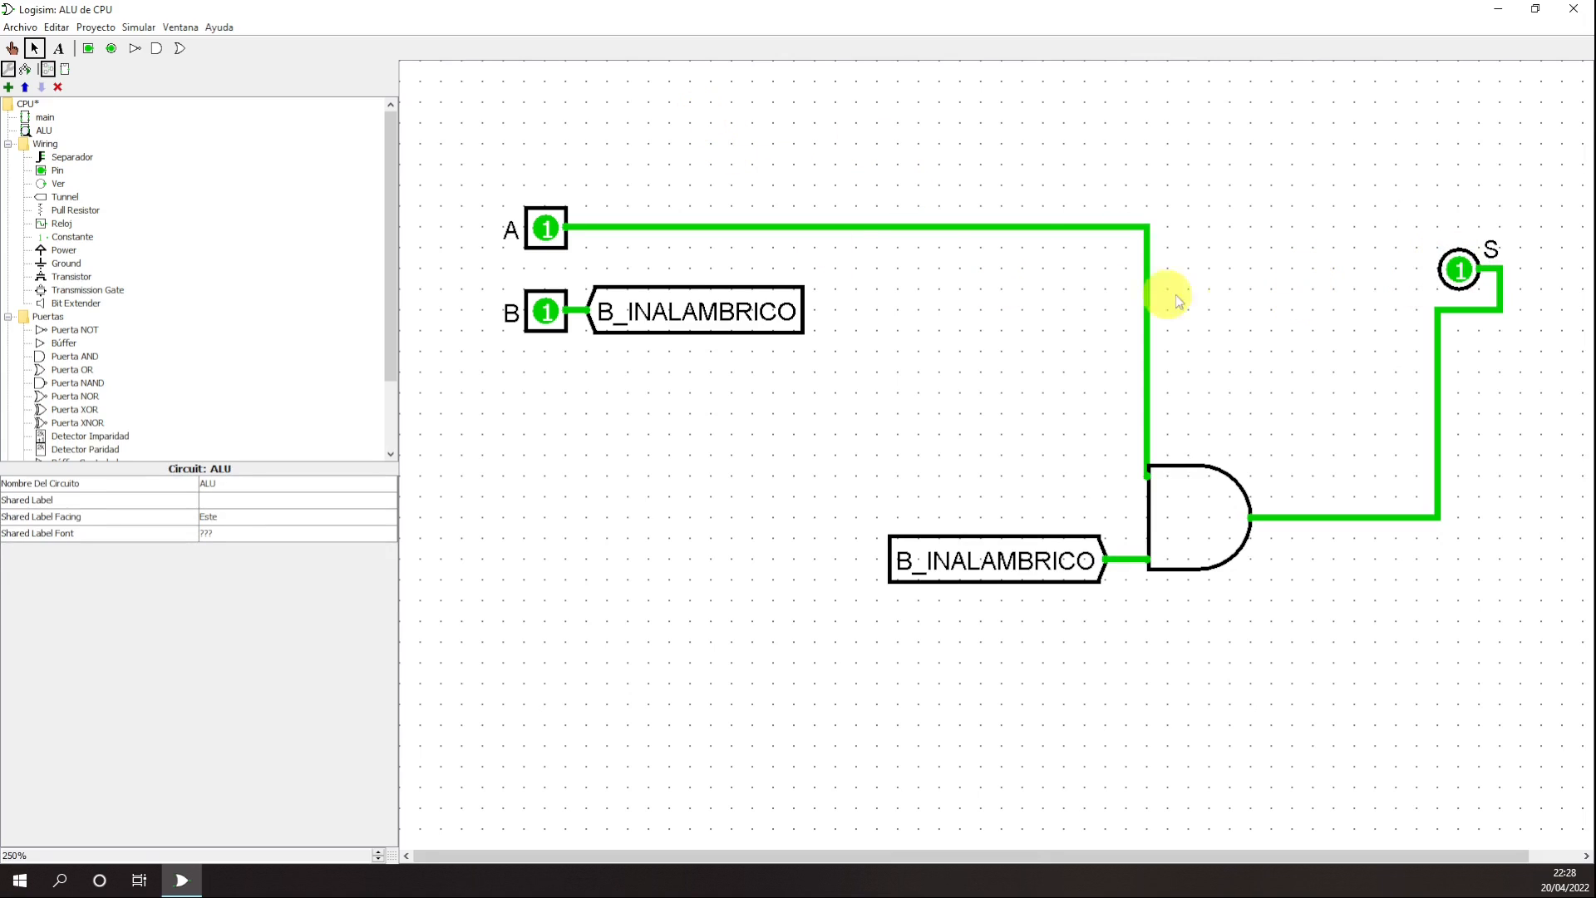
# - Test output S by toggling pins A and B through the different input combinations, and return both inputs to 0
pyautogui.click(12, 48)
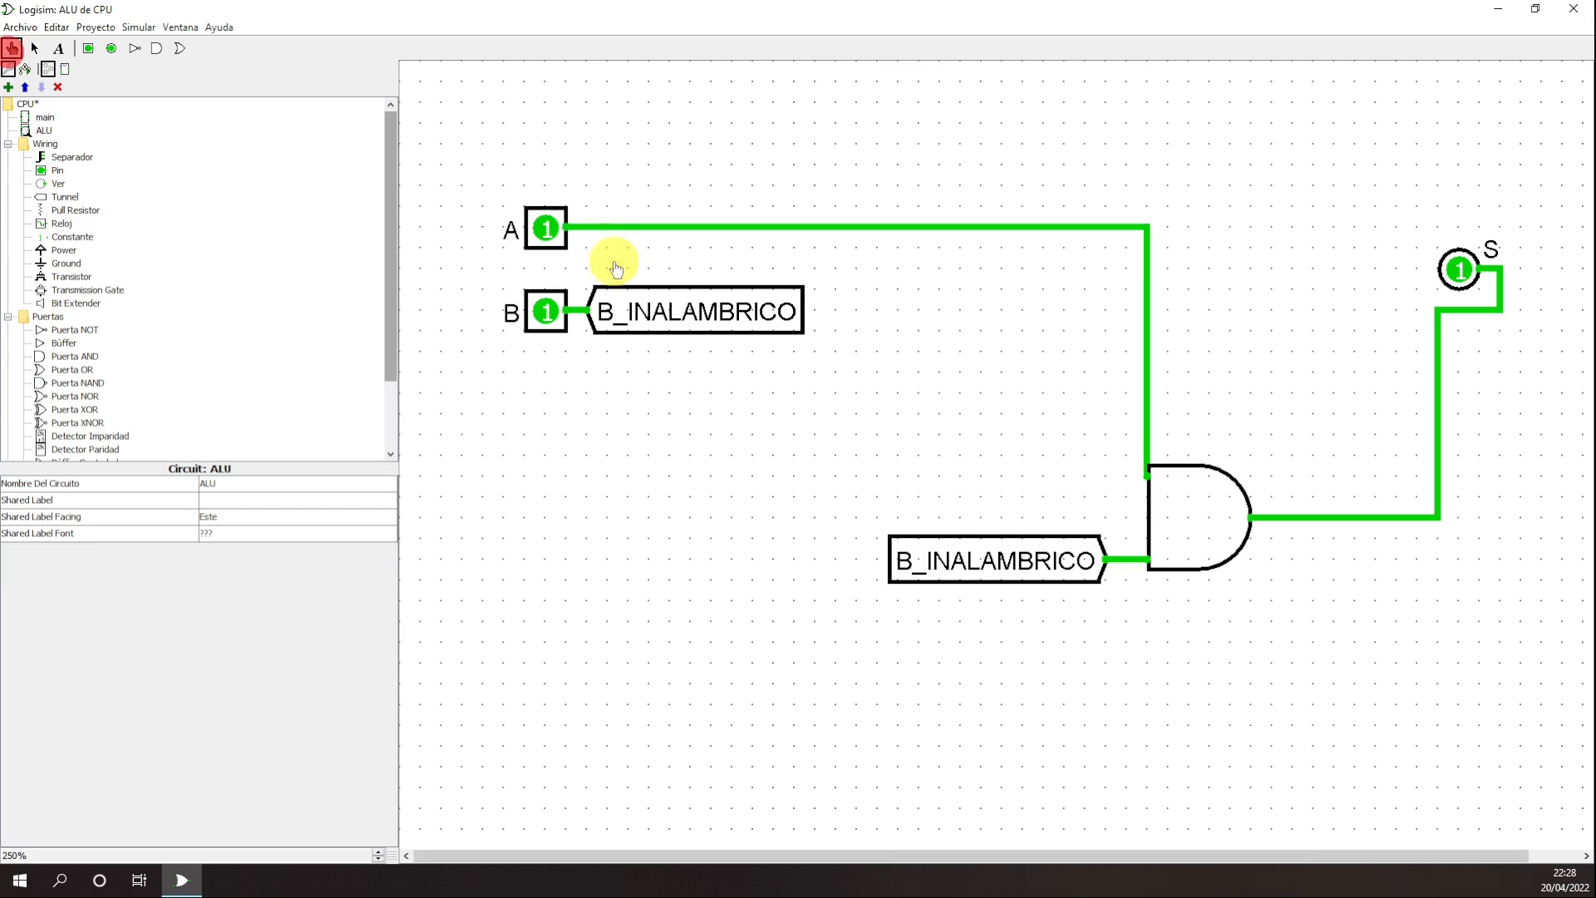
pyautogui.click(545, 229)
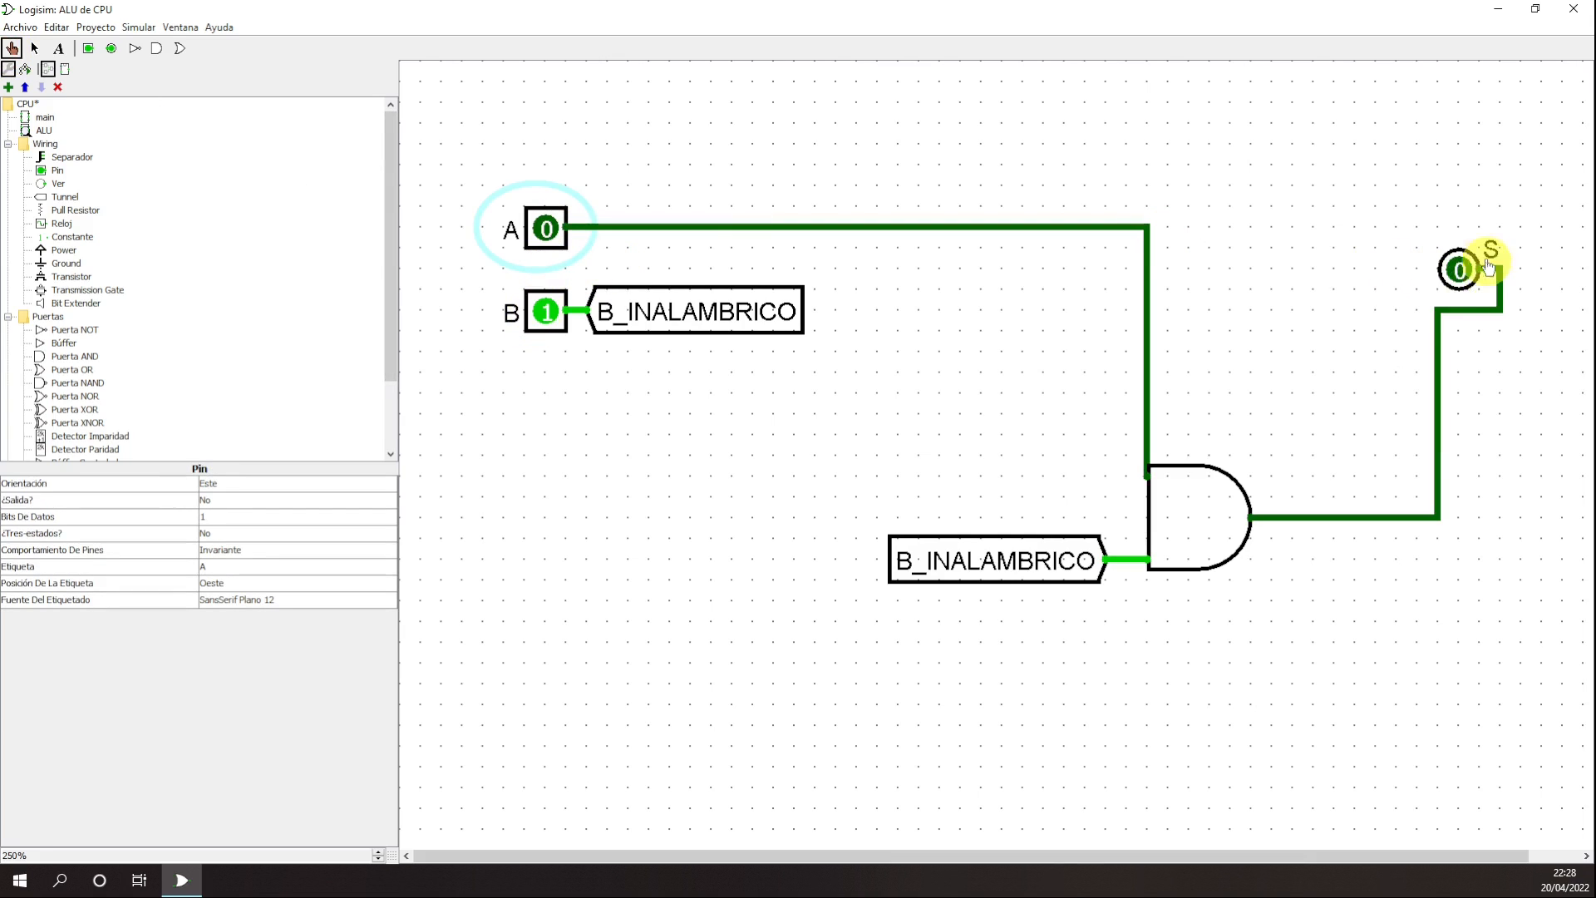
pyautogui.click(545, 229)
pyautogui.click(547, 312)
pyautogui.click(546, 229)
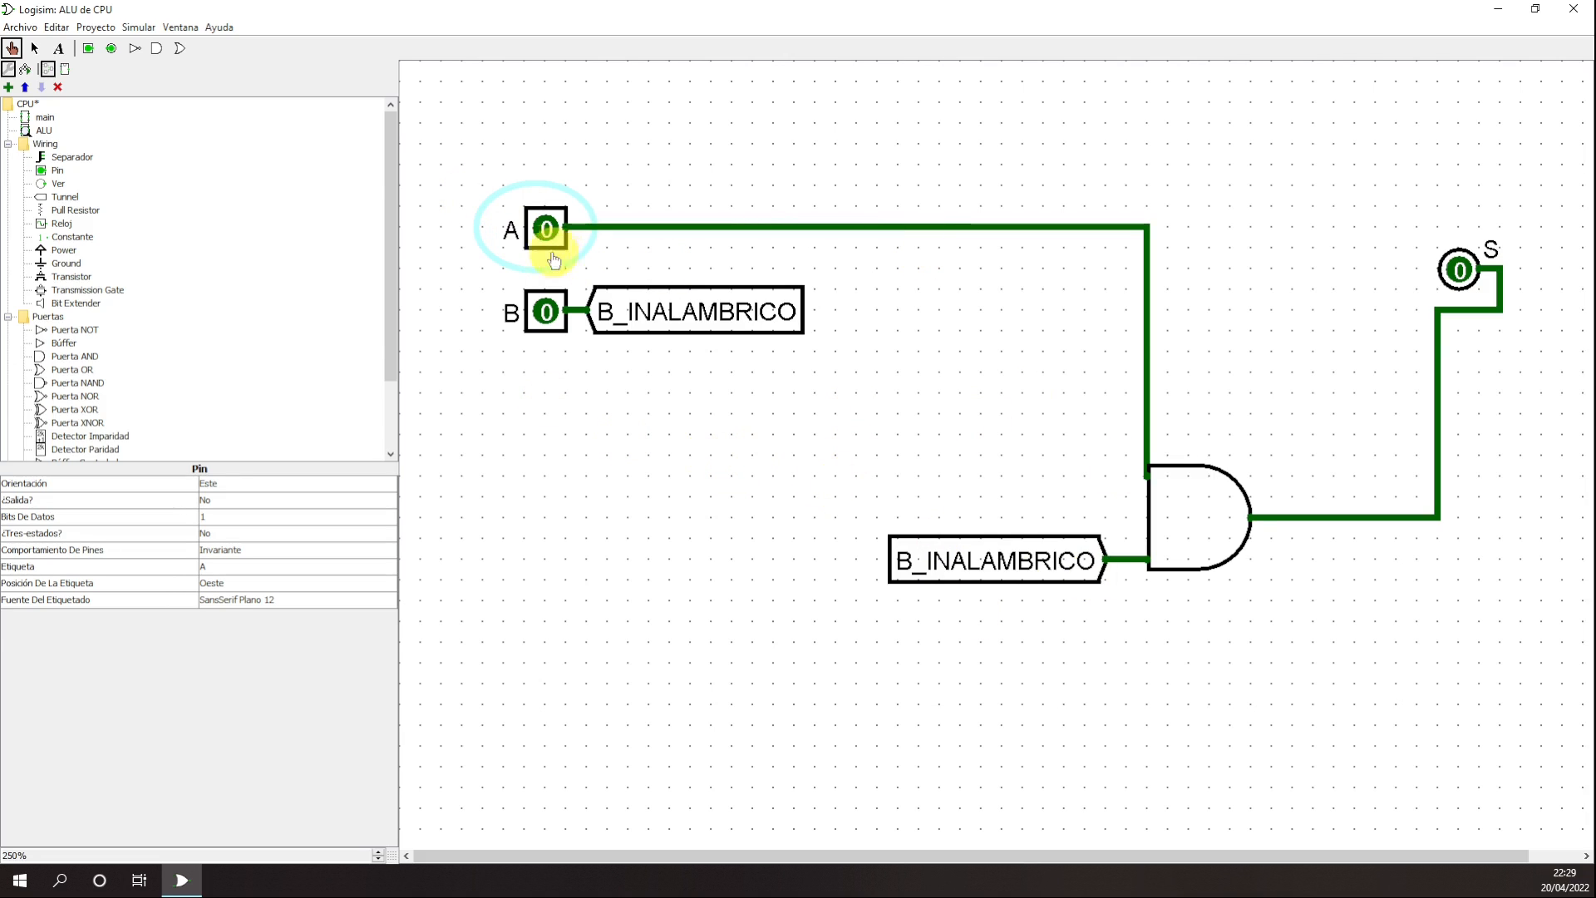
pyautogui.click(546, 229)
pyautogui.click(547, 311)
pyautogui.click(552, 230)
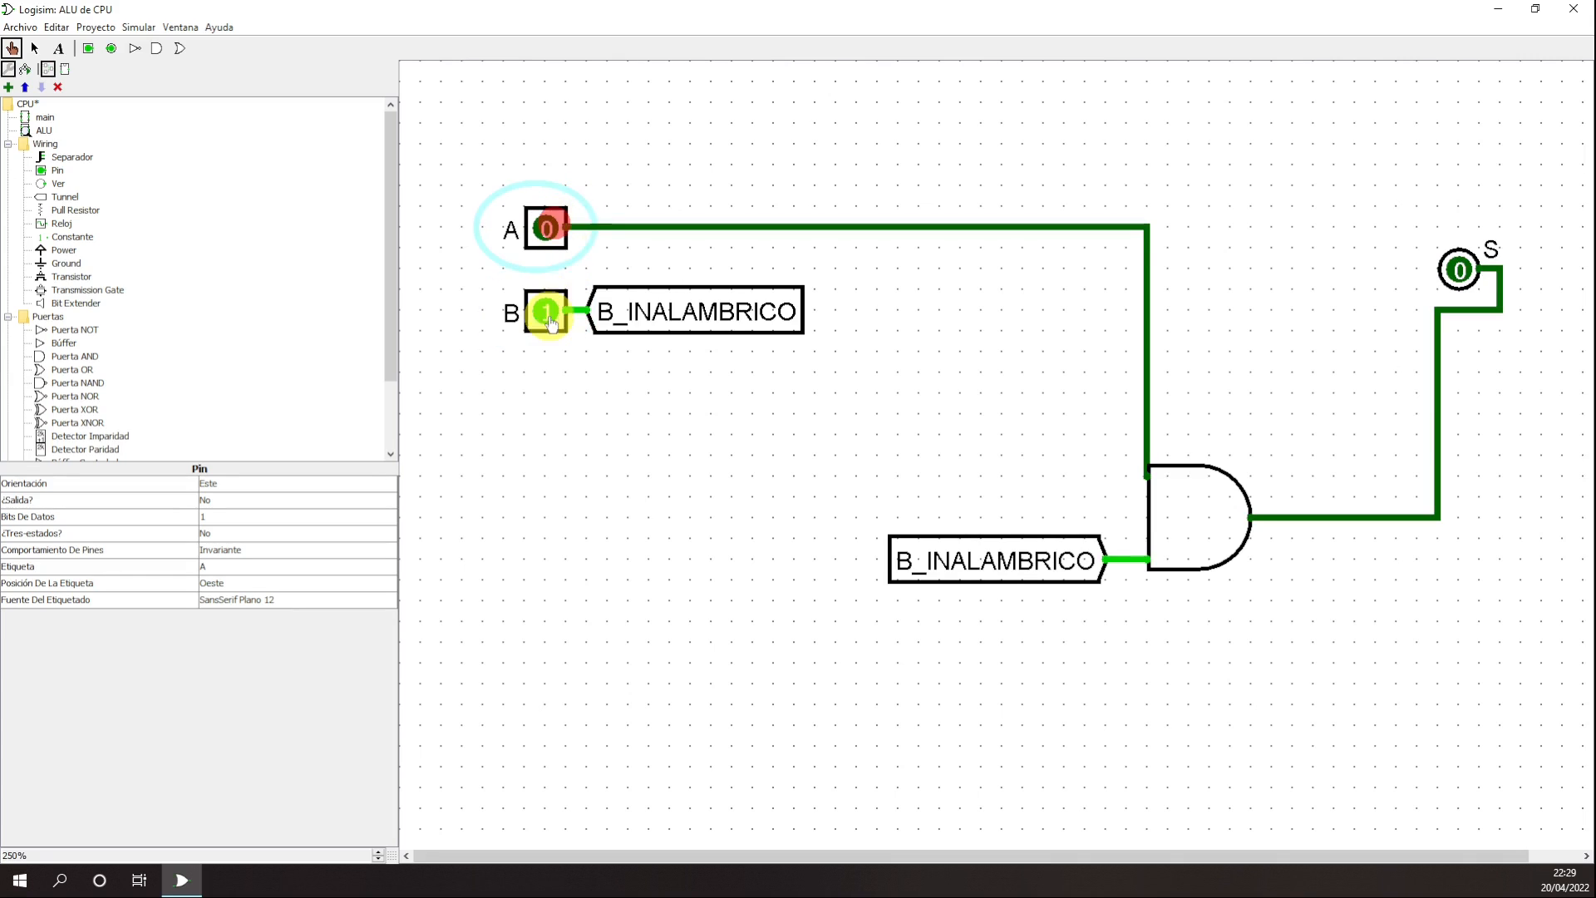
pyautogui.click(546, 312)
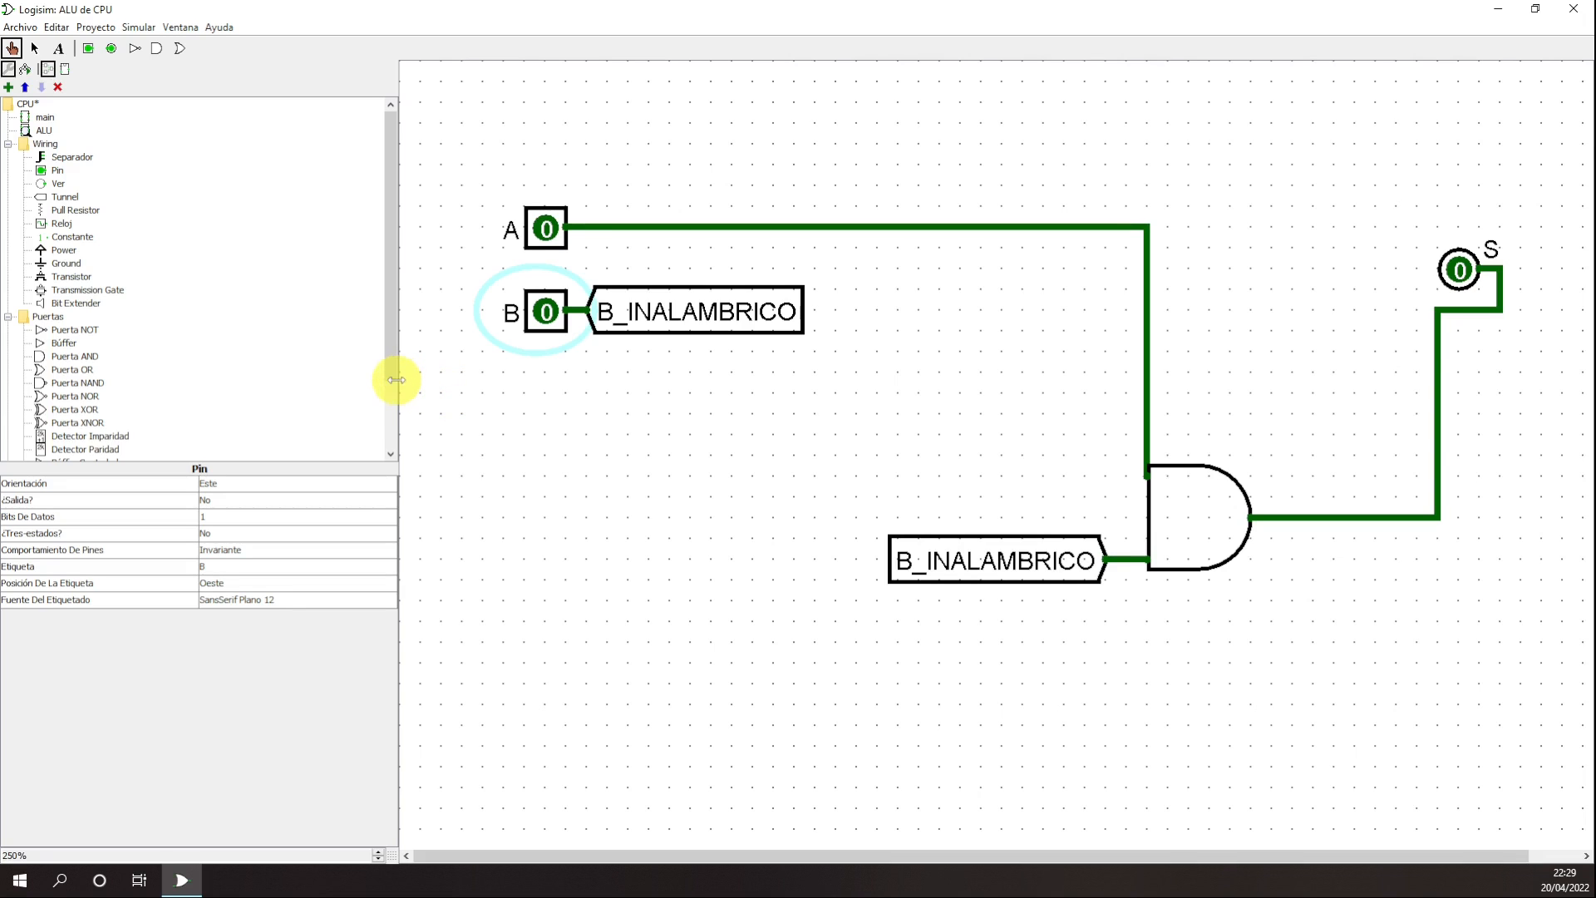
# - Narrow the component library and attribute area to about half its width to give the circuit canvas more room
pyautogui.moveTo(396, 379); pyautogui.dragTo(233, 358)
pyautogui.click(715, 373)
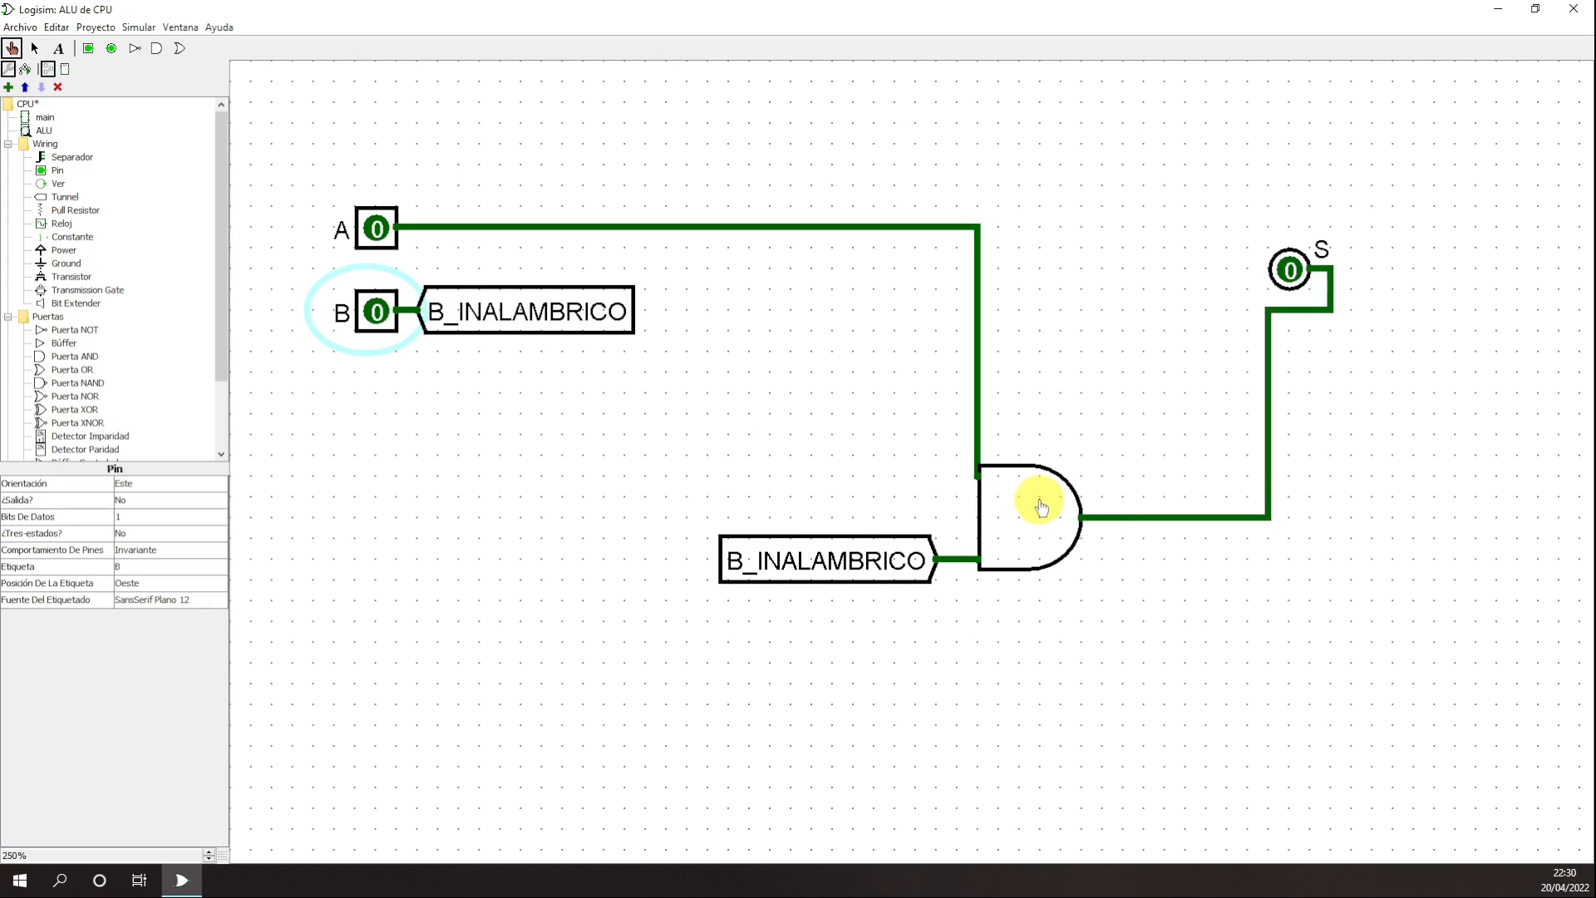
pyautogui.click(1110, 344)
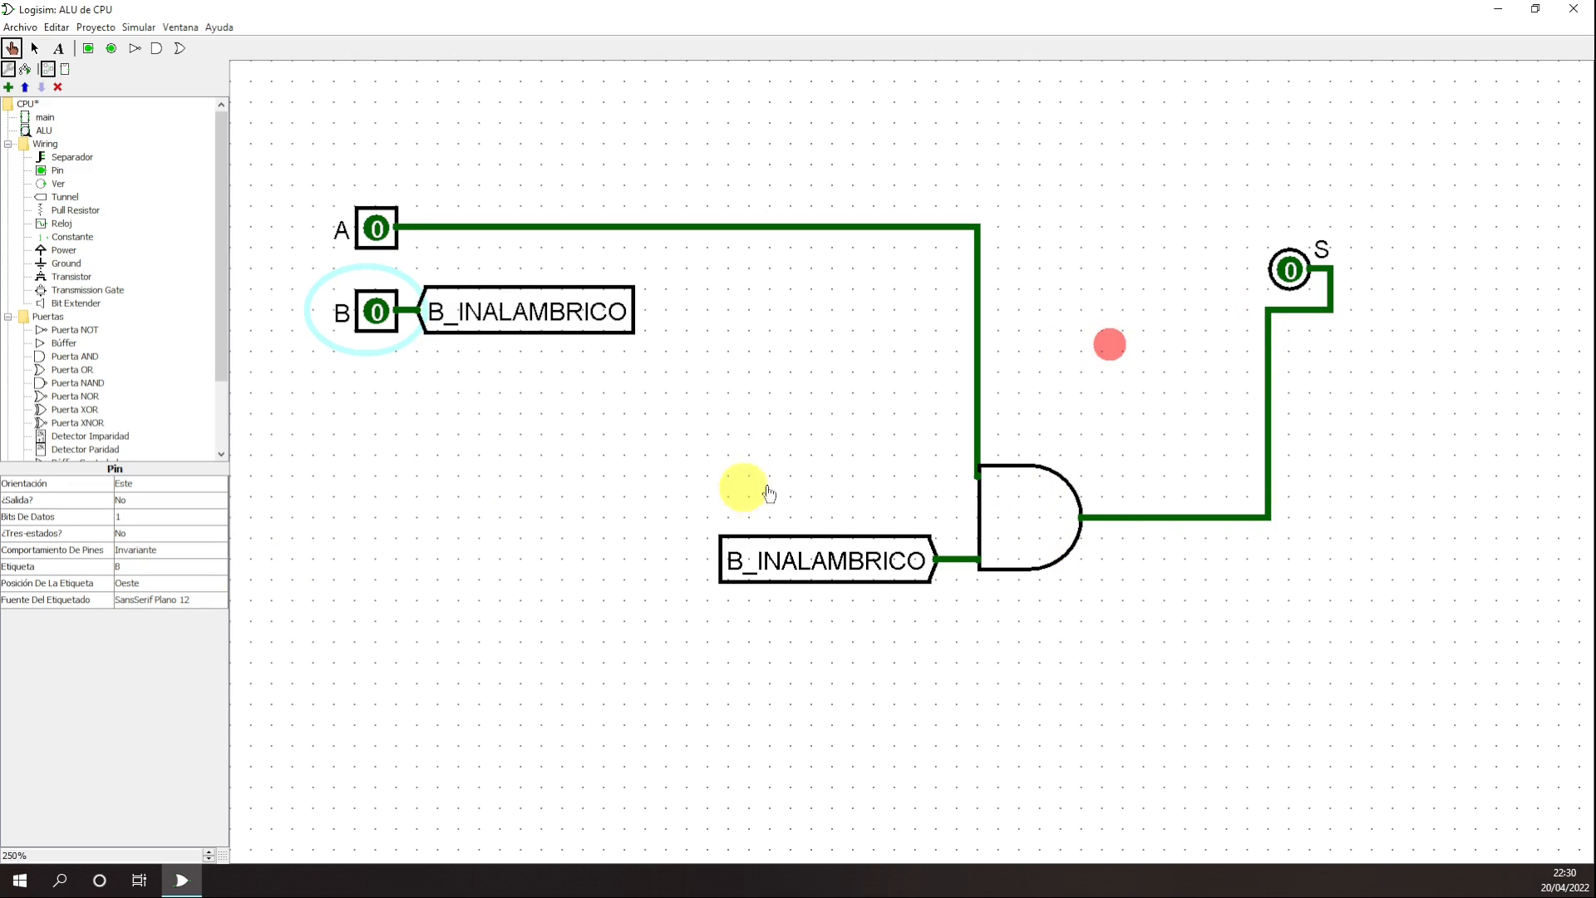
# - Delete the AND gate's horizontal output wire and the vertical wire segment leading up toward pin S
pyautogui.rightClick(1217, 522)
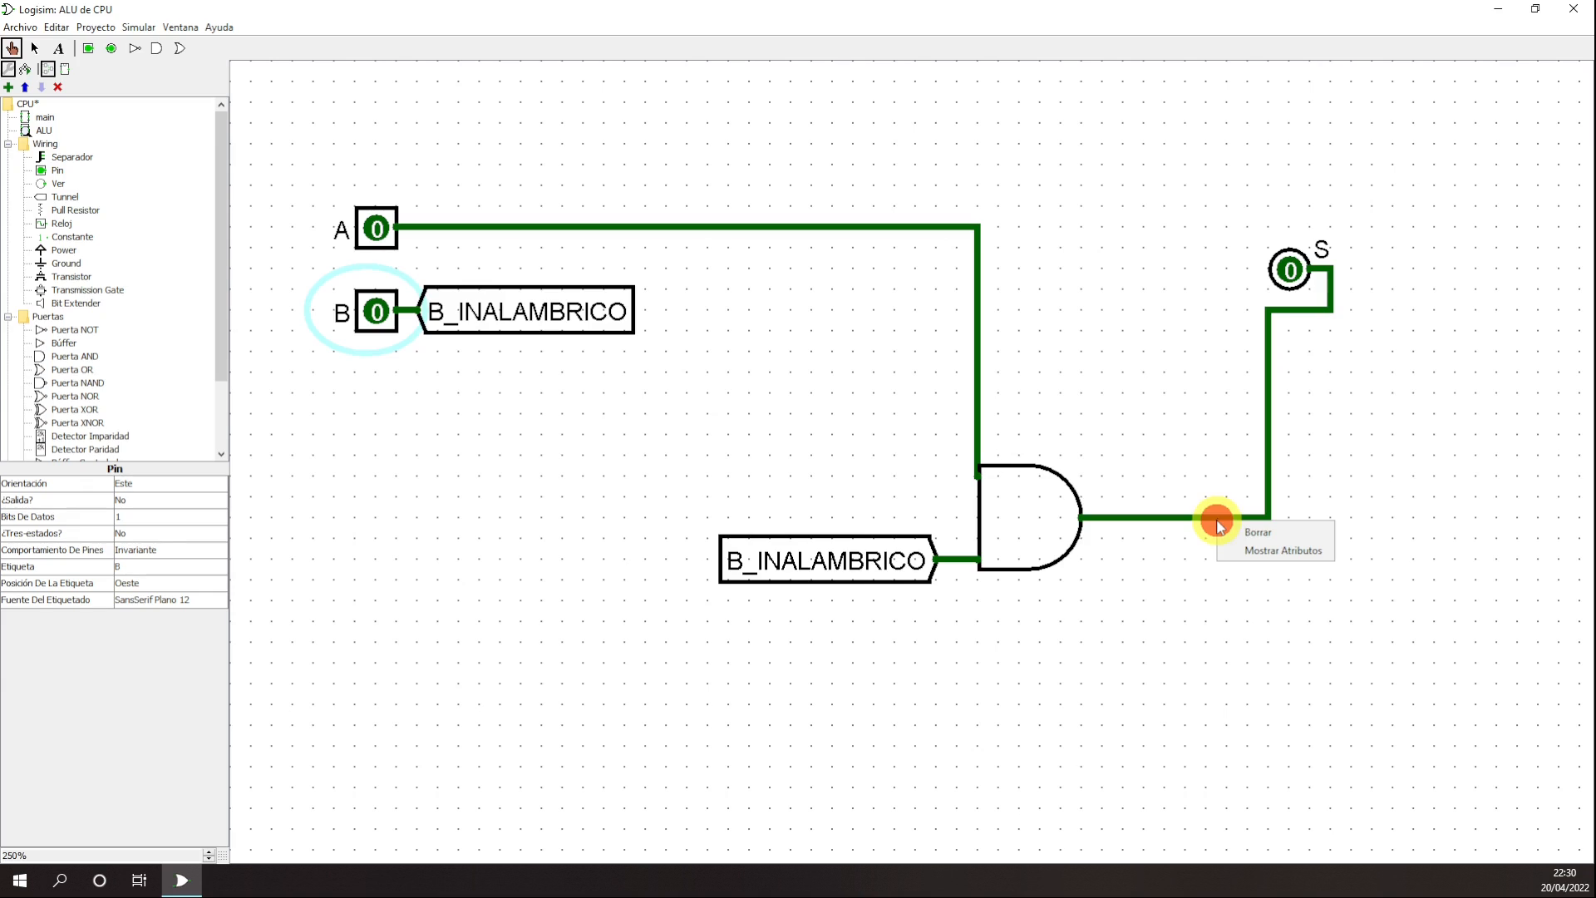
pyautogui.click(1260, 532)
pyautogui.click(1205, 516)
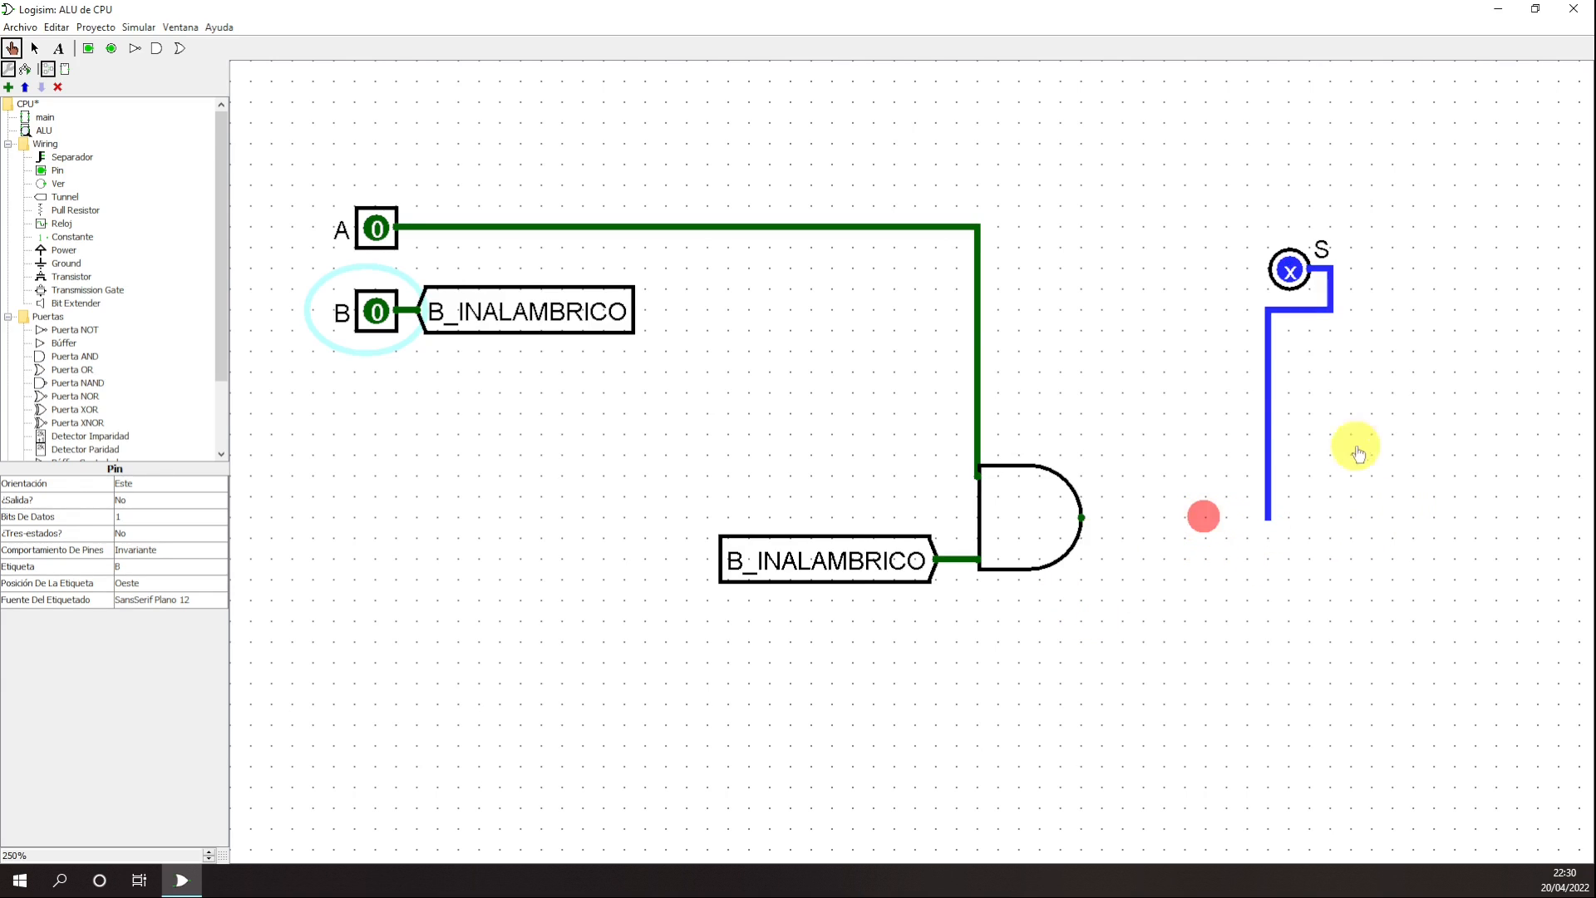
pyautogui.rightClick(1266, 390)
pyautogui.click(1295, 398)
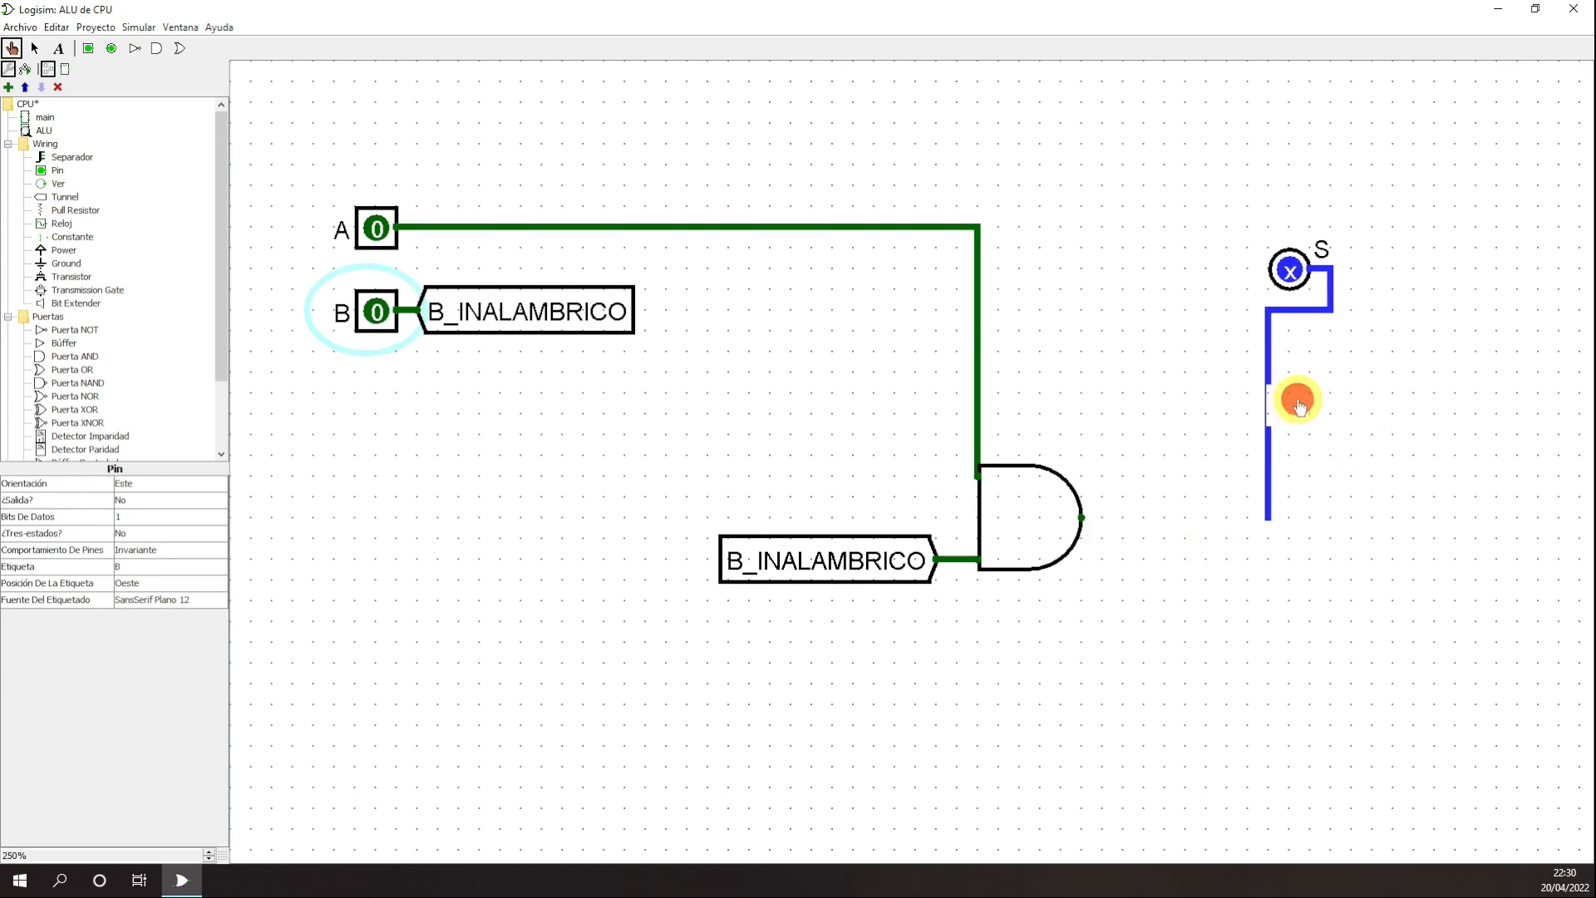
pyautogui.click(1273, 322)
# - Move the AND gate up so its upper input lines up with pin A, and place its B_INALAMBRICO tunnel straight beside the lower input
pyautogui.click(1016, 522)
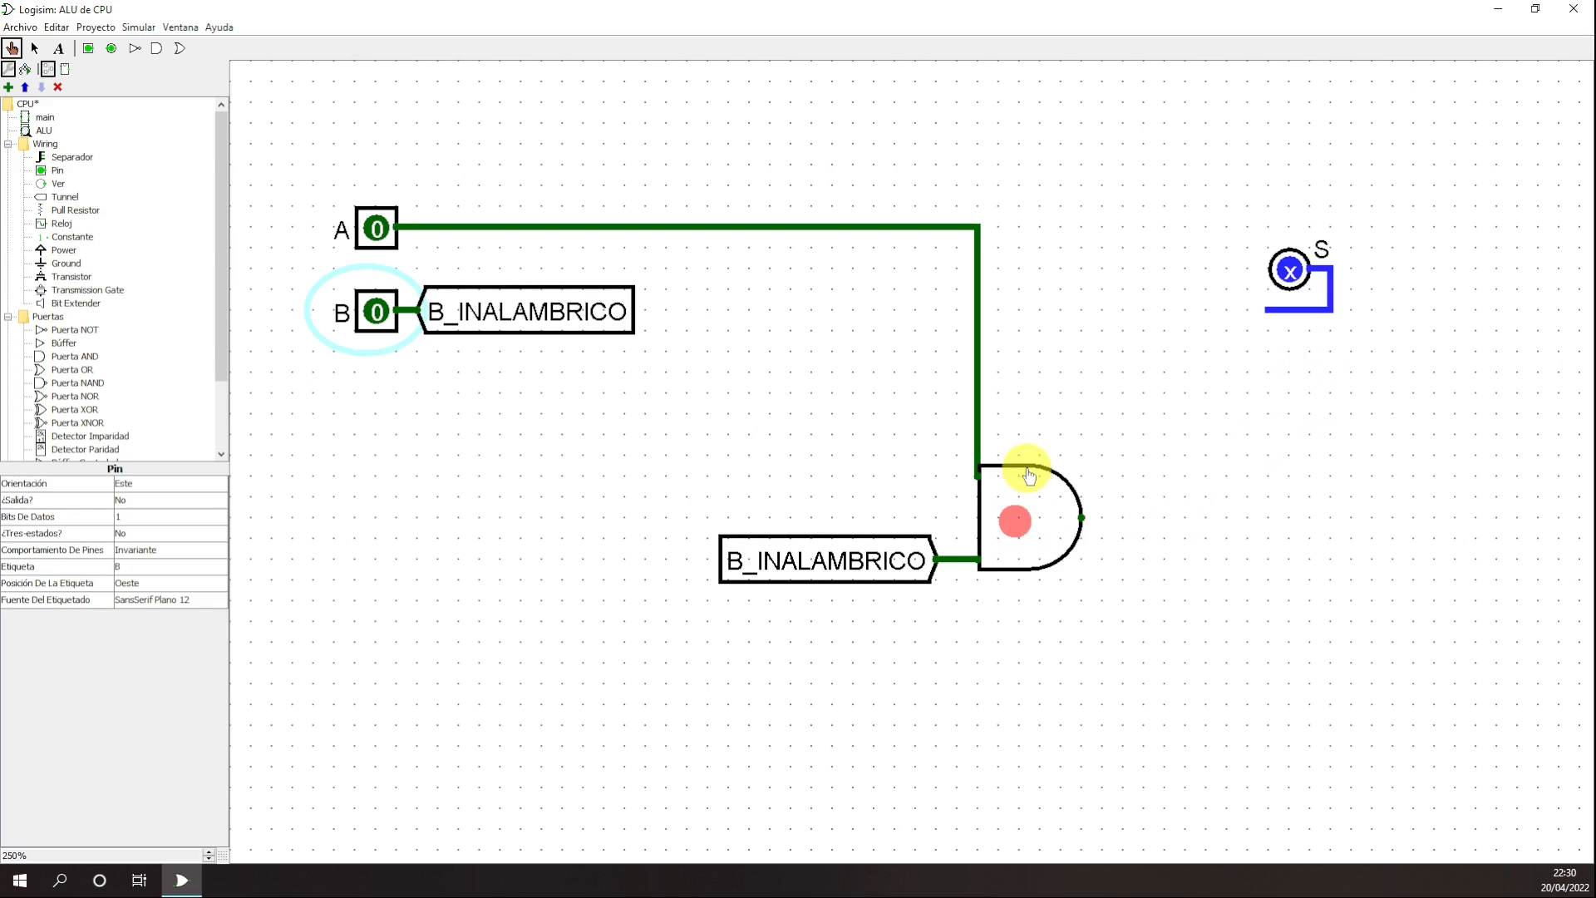
pyautogui.click(34, 48)
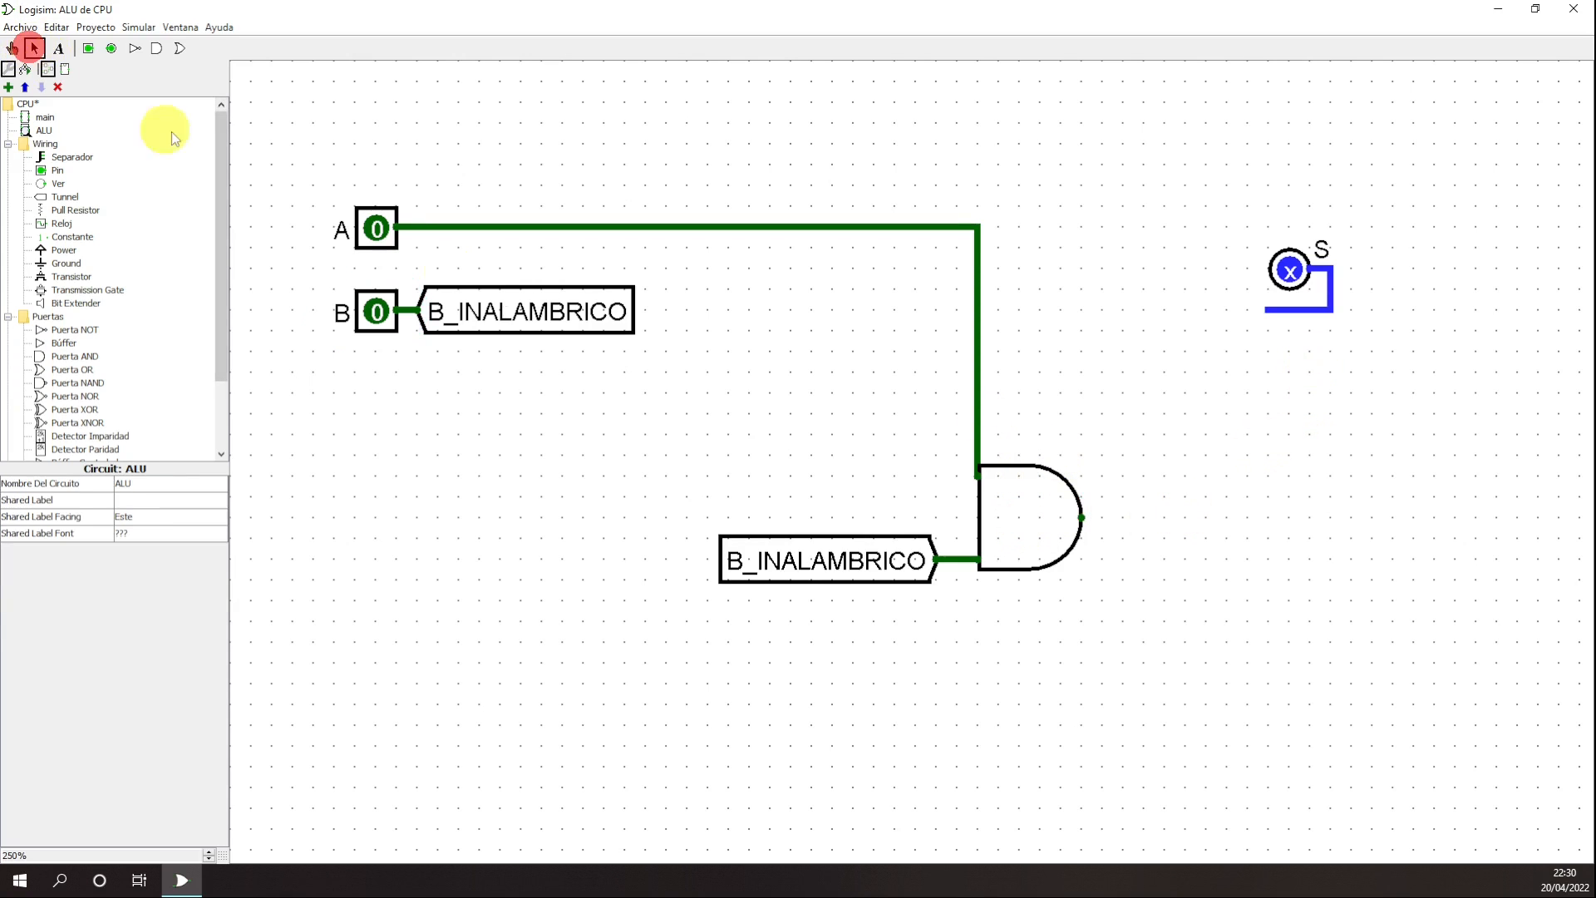
pyautogui.moveTo(1036, 535); pyautogui.dragTo(968, 289)
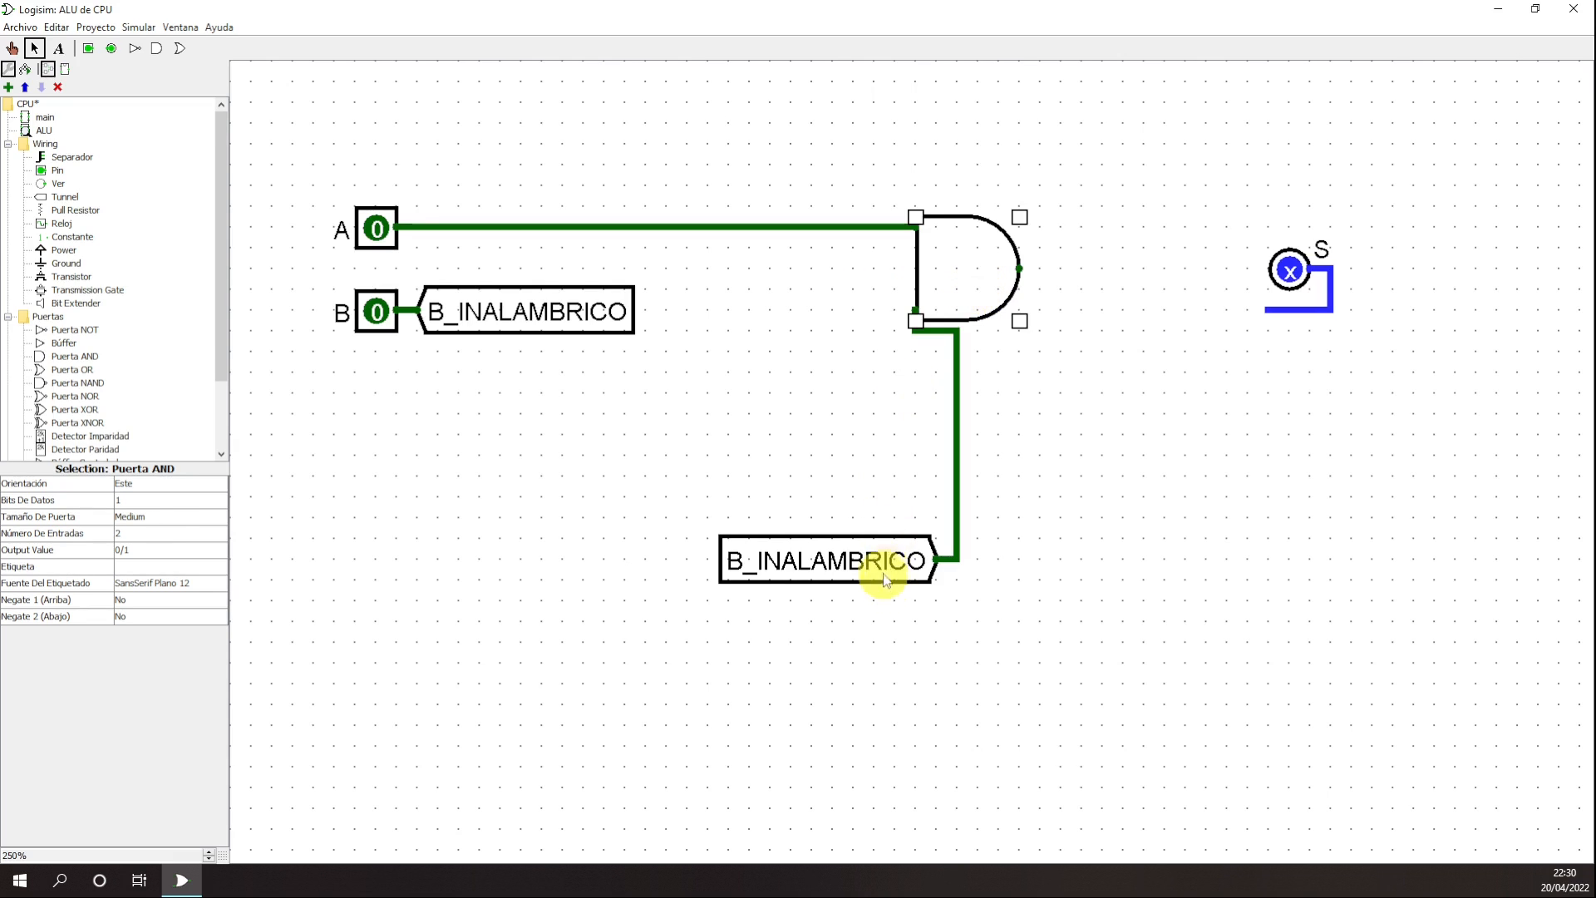
pyautogui.moveTo(886, 580); pyautogui.dragTo(815, 456)
pyautogui.moveTo(956, 275); pyautogui.dragTo(1041, 275)
pyautogui.click(1093, 453)
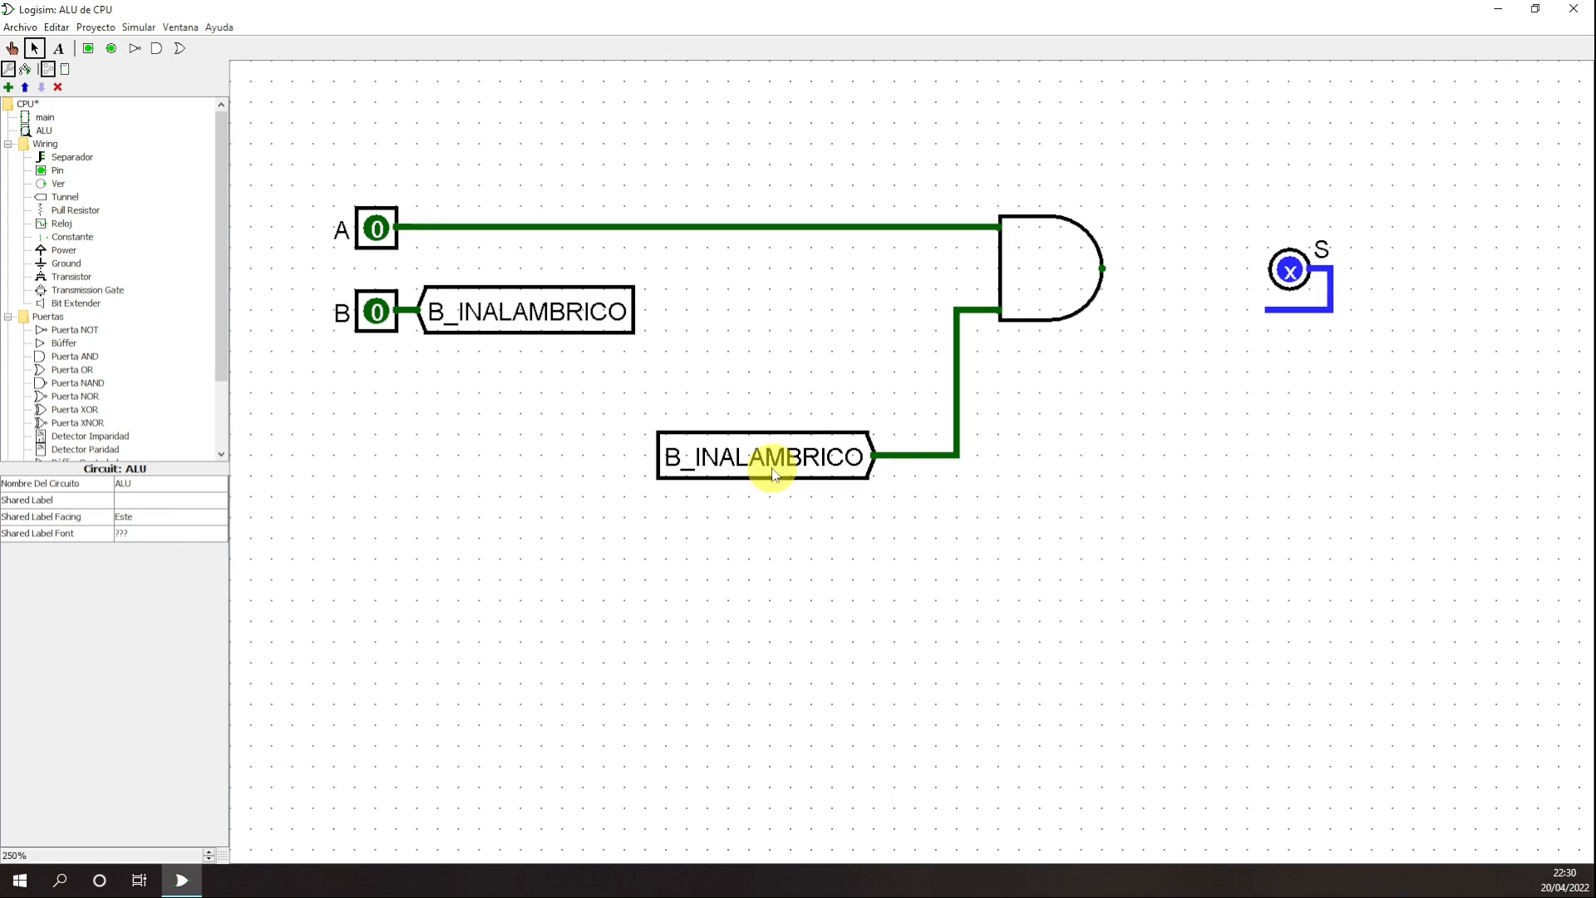
pyautogui.moveTo(773, 474); pyautogui.dragTo(851, 313)
pyautogui.click(737, 534)
pyautogui.click(915, 498)
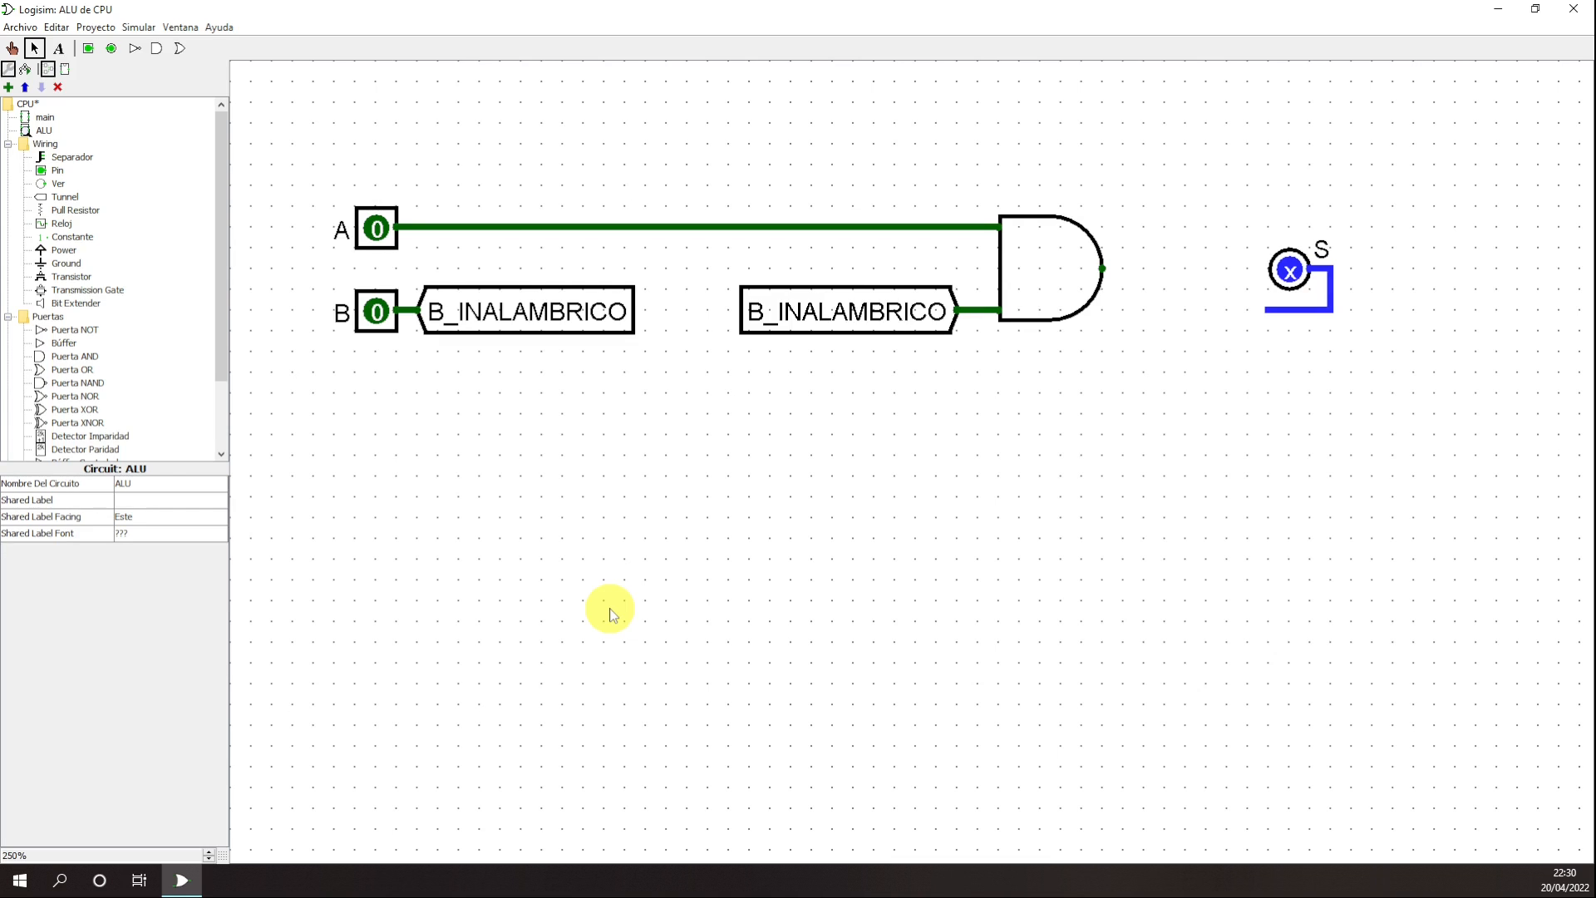
# - Place an OR gate directly below the AND gate and set its number of inputs to 2
pyautogui.click(73, 369)
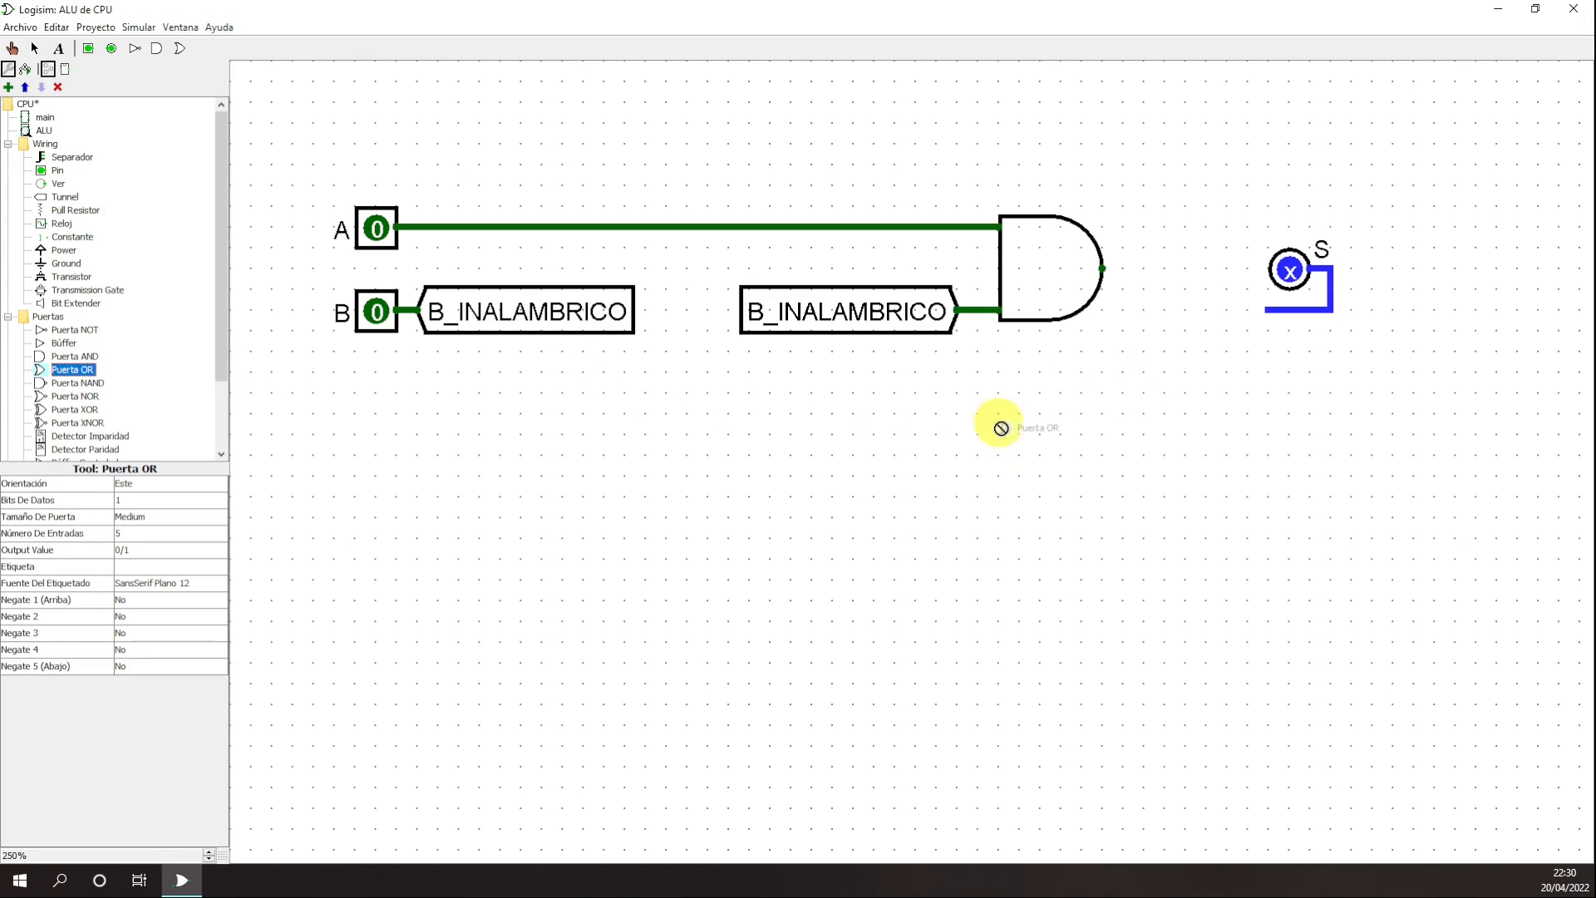
pyautogui.click(1103, 435)
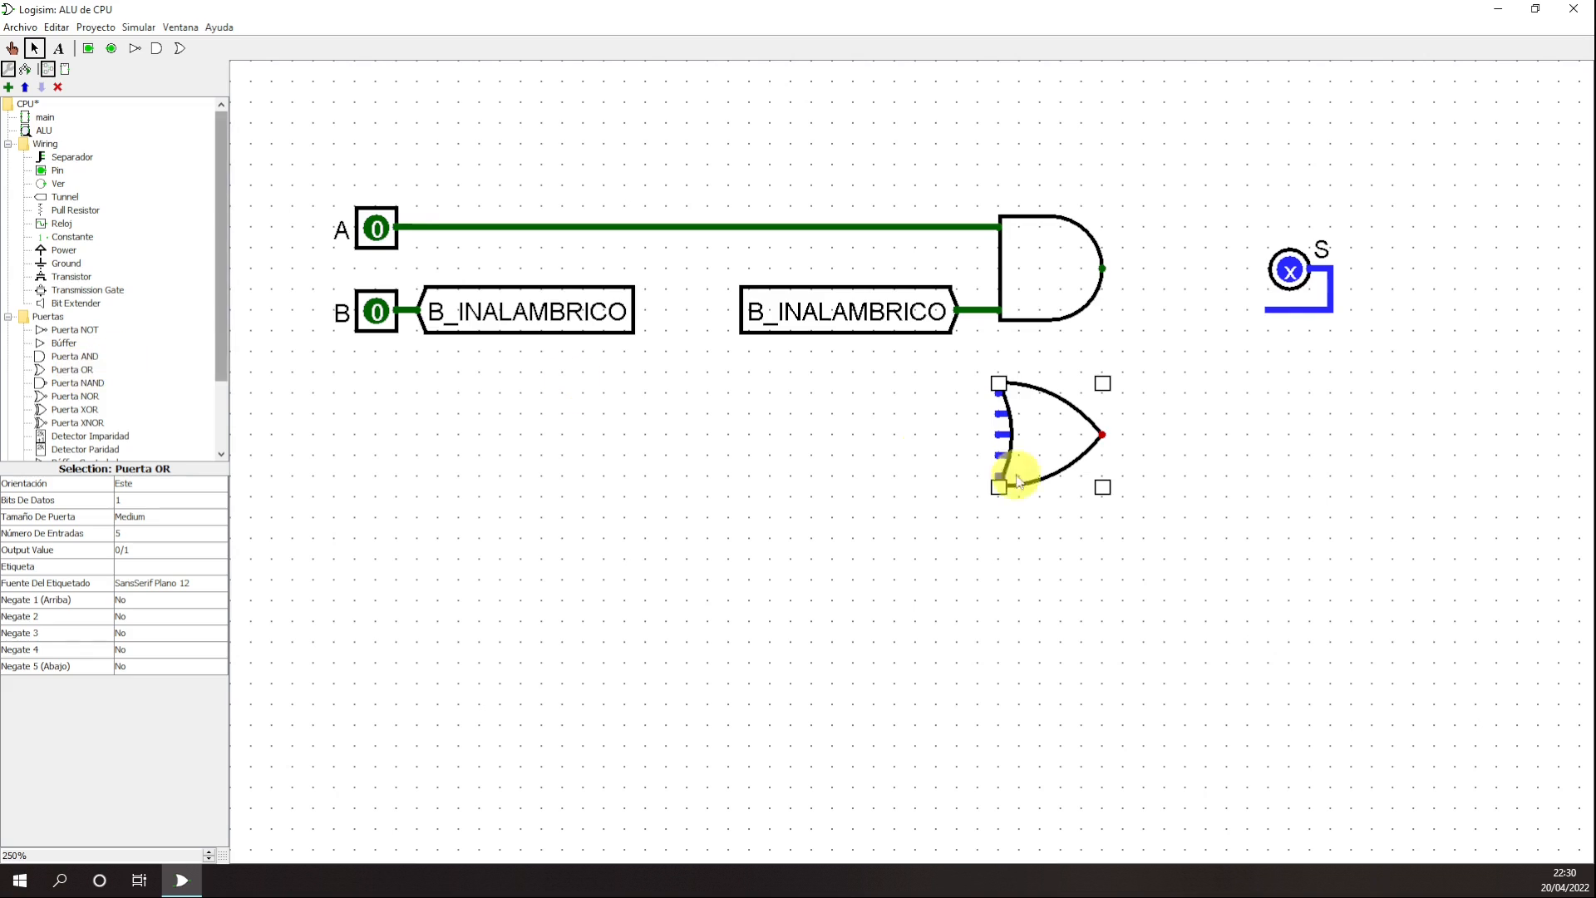
pyautogui.click(1034, 435)
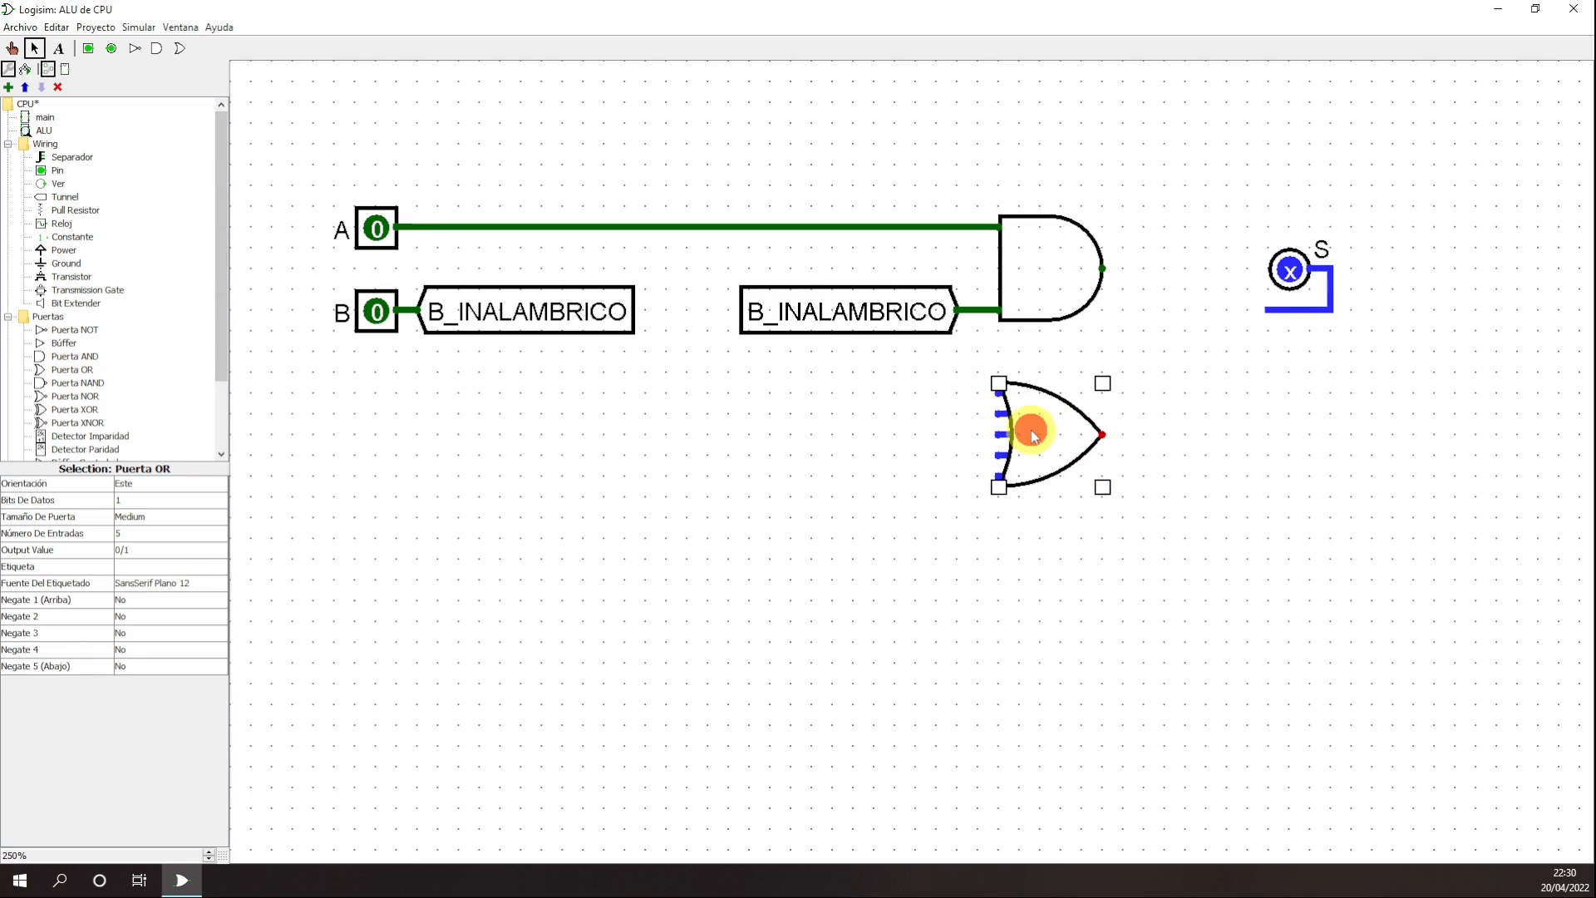
pyautogui.click(142, 532)
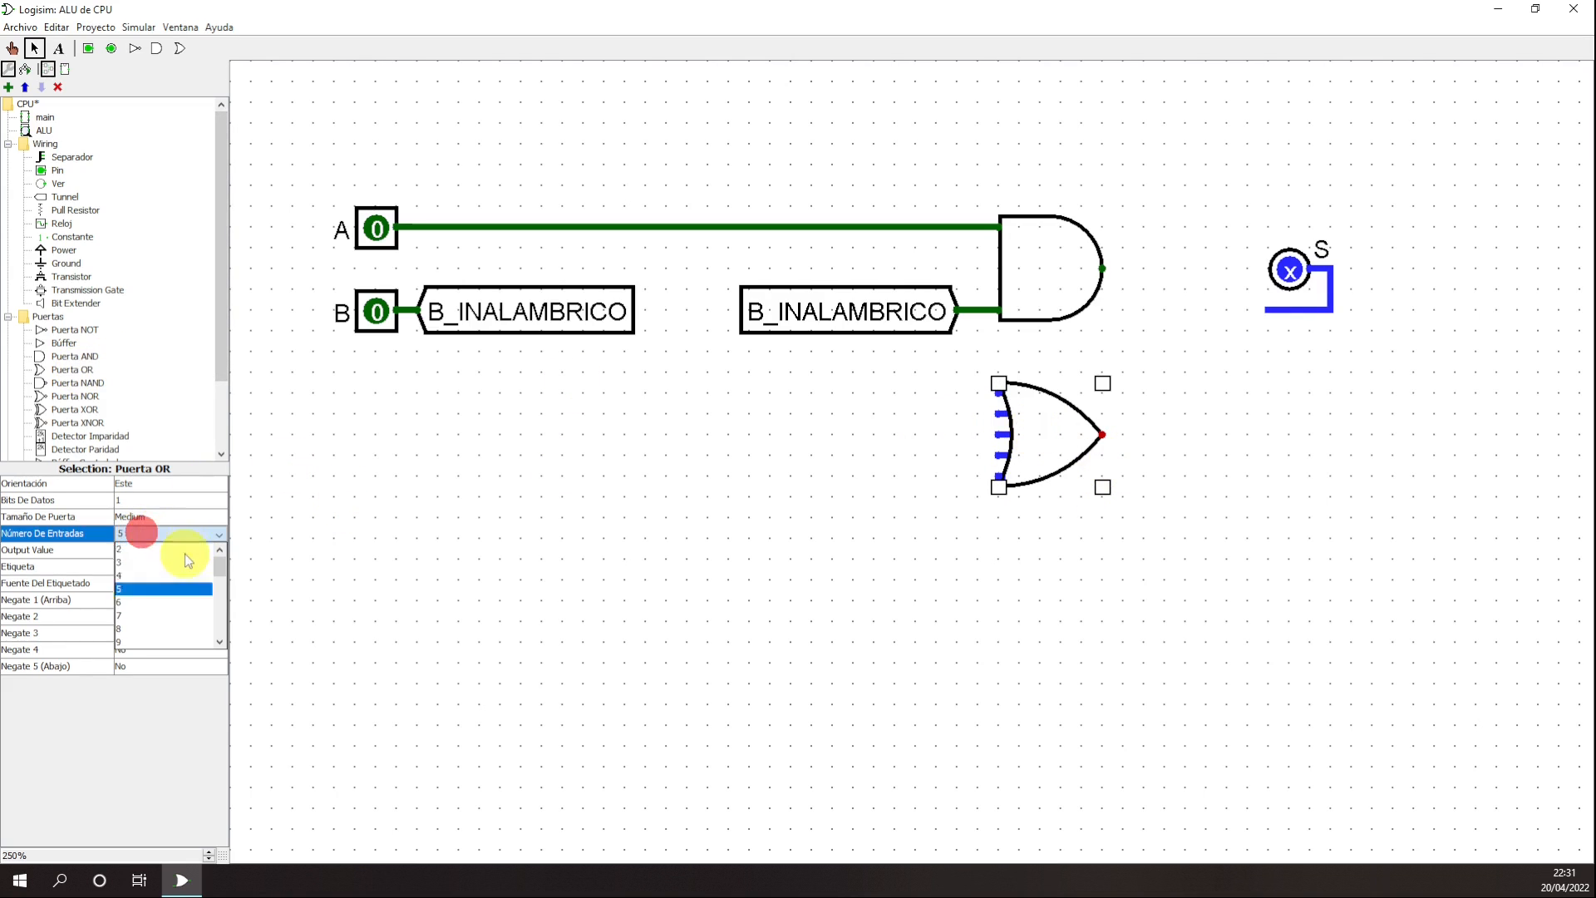
pyautogui.click(125, 550)
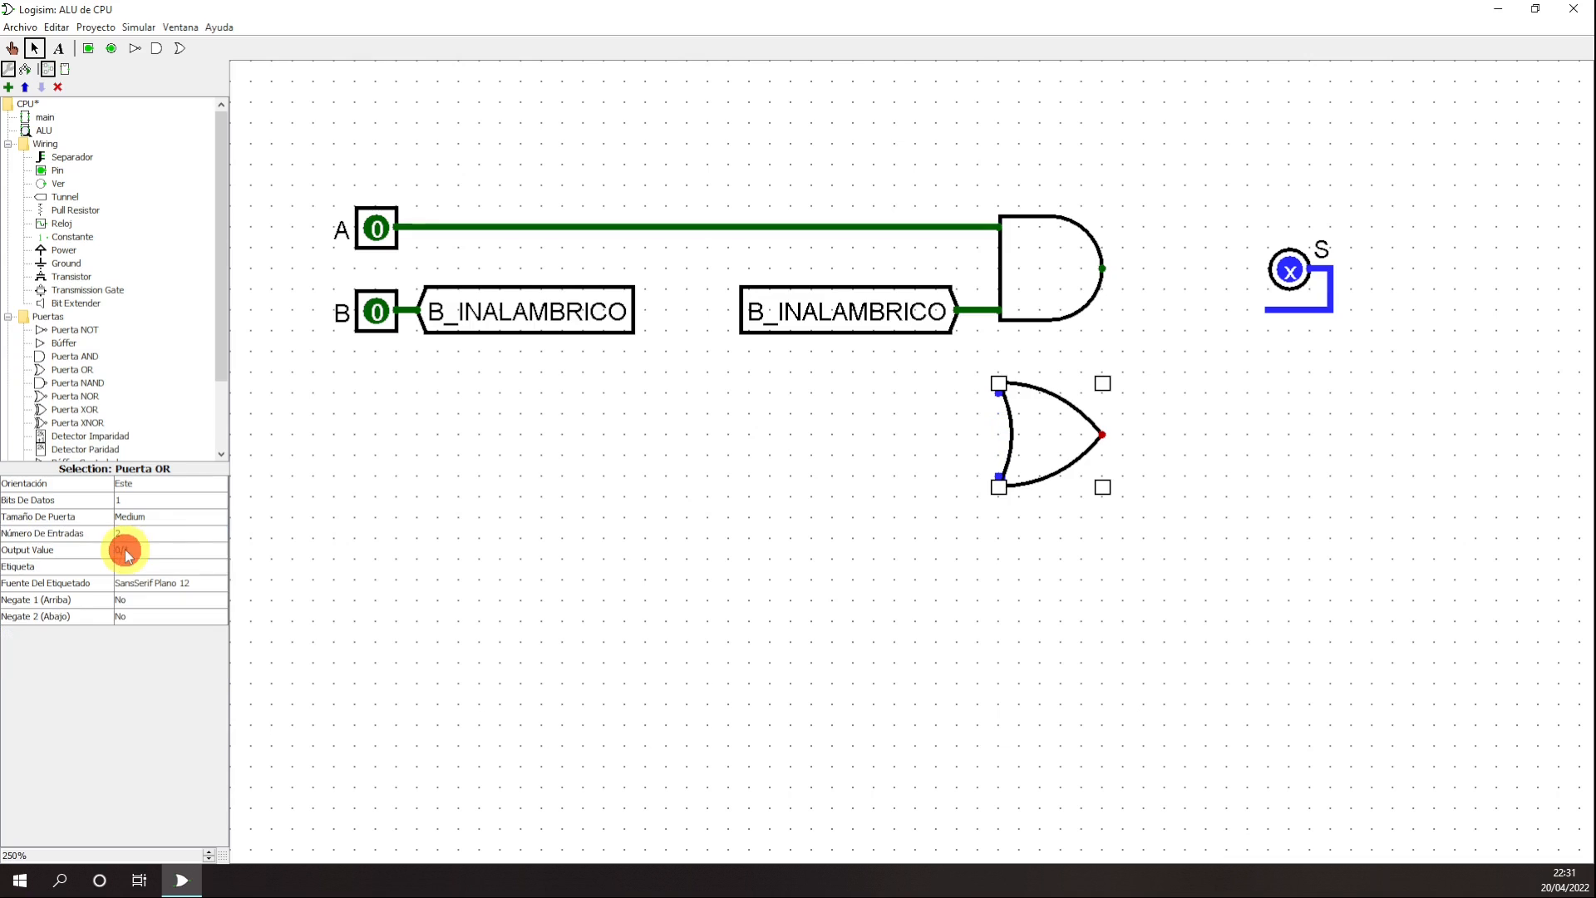
pyautogui.click(825, 450)
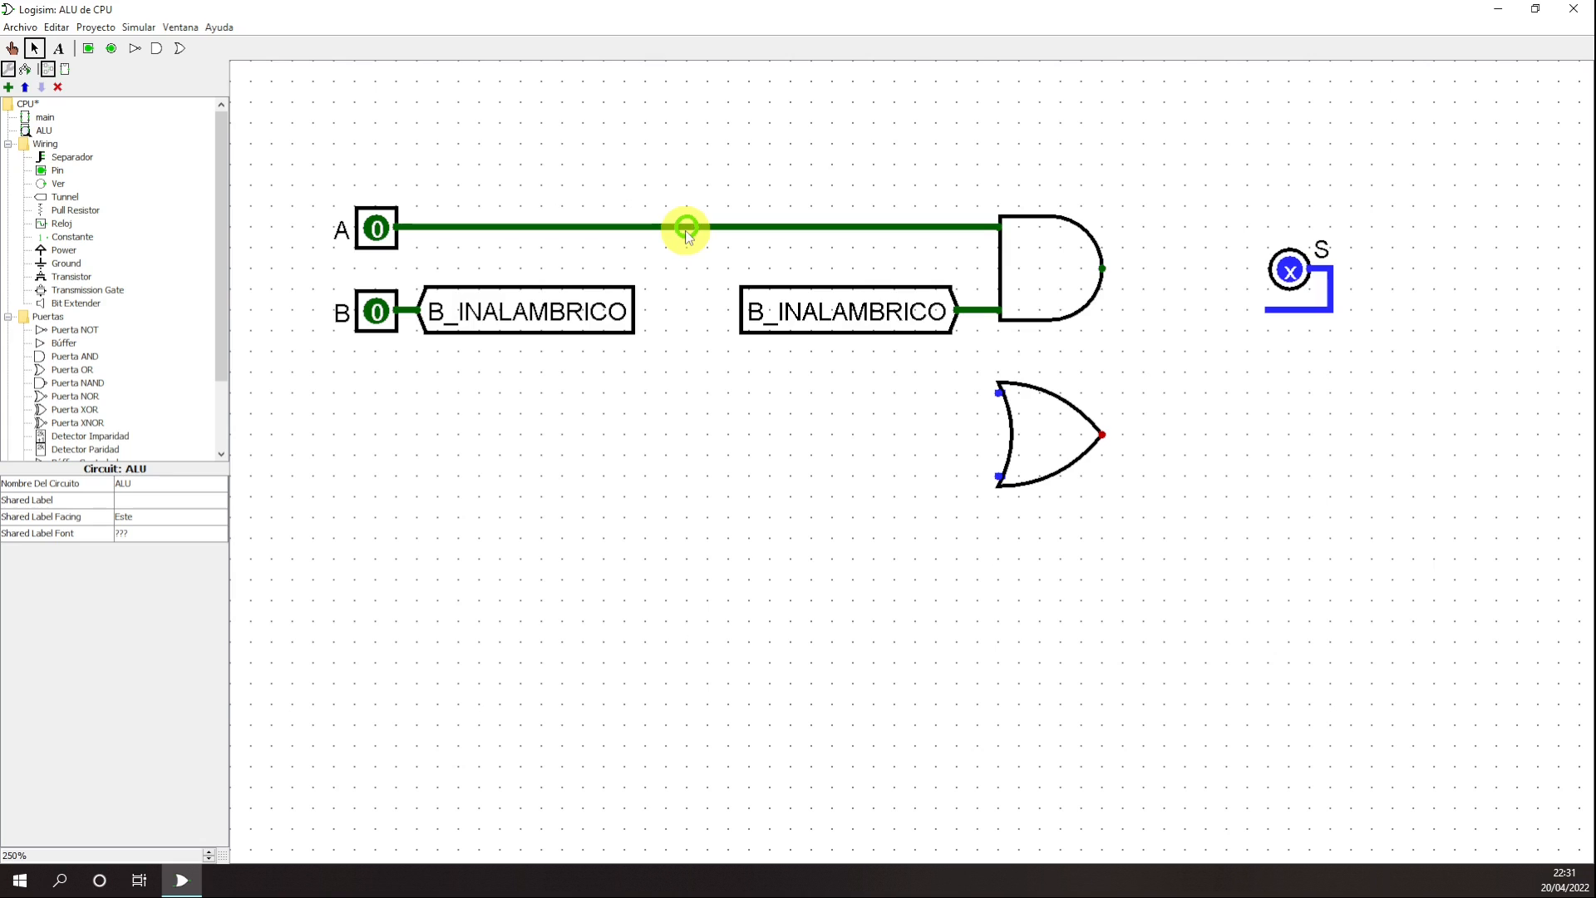
# - Branch pin A's wire to the OR gate's upper input and connect a duplicate of the B_INALAMBRICO tunnel to its lower input
pyautogui.moveTo(686, 227); pyautogui.dragTo(997, 391)
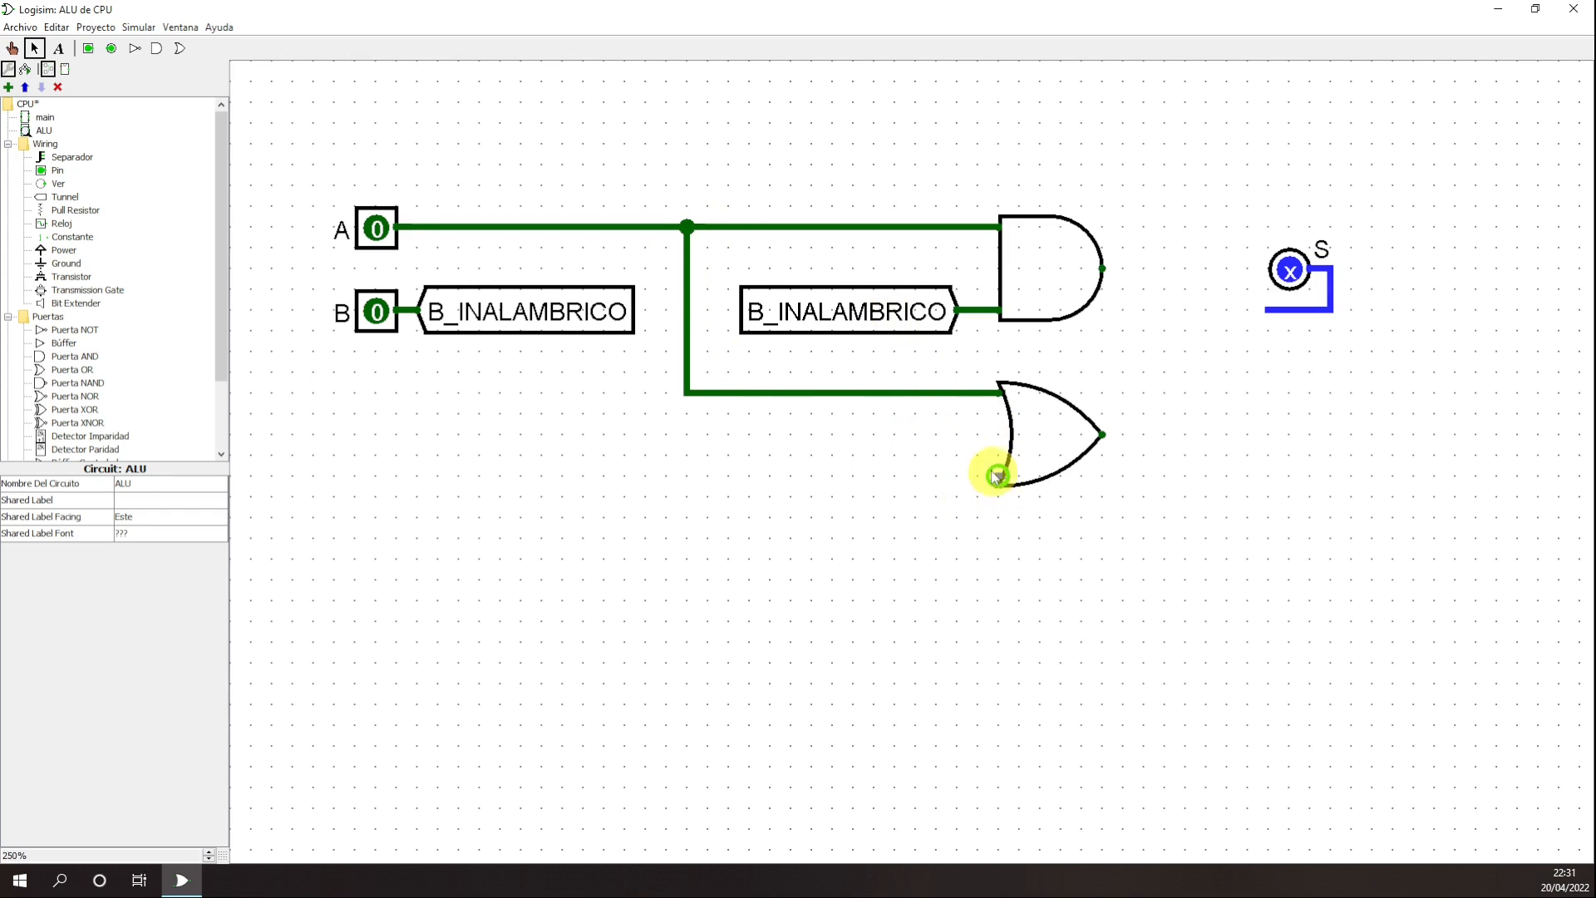
pyautogui.click(830, 310)
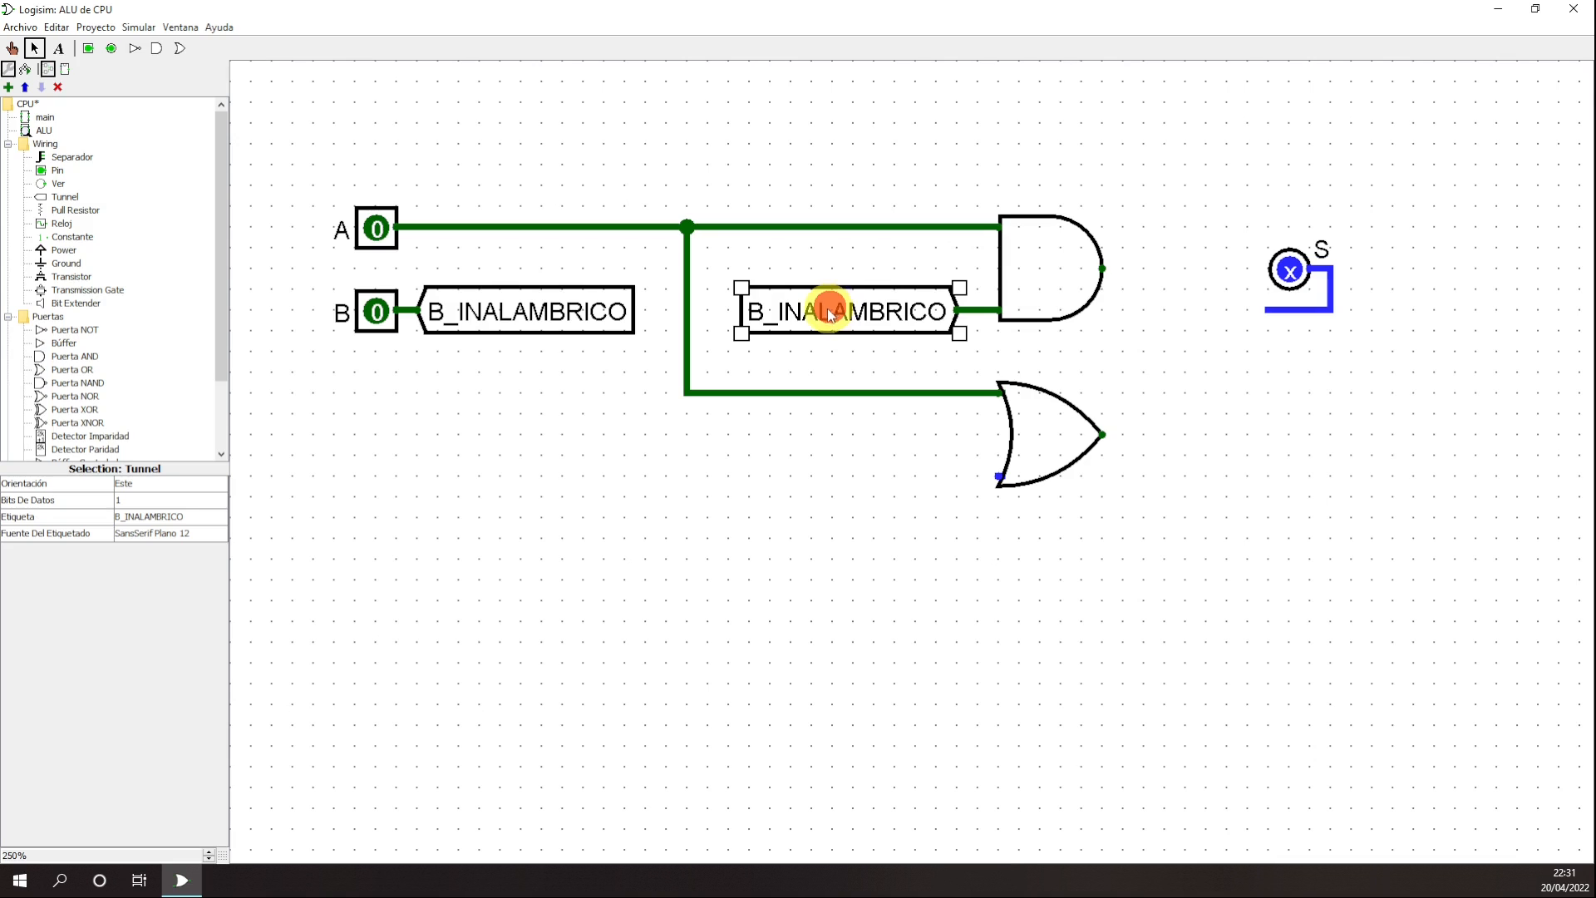
pyautogui.click(57, 28)
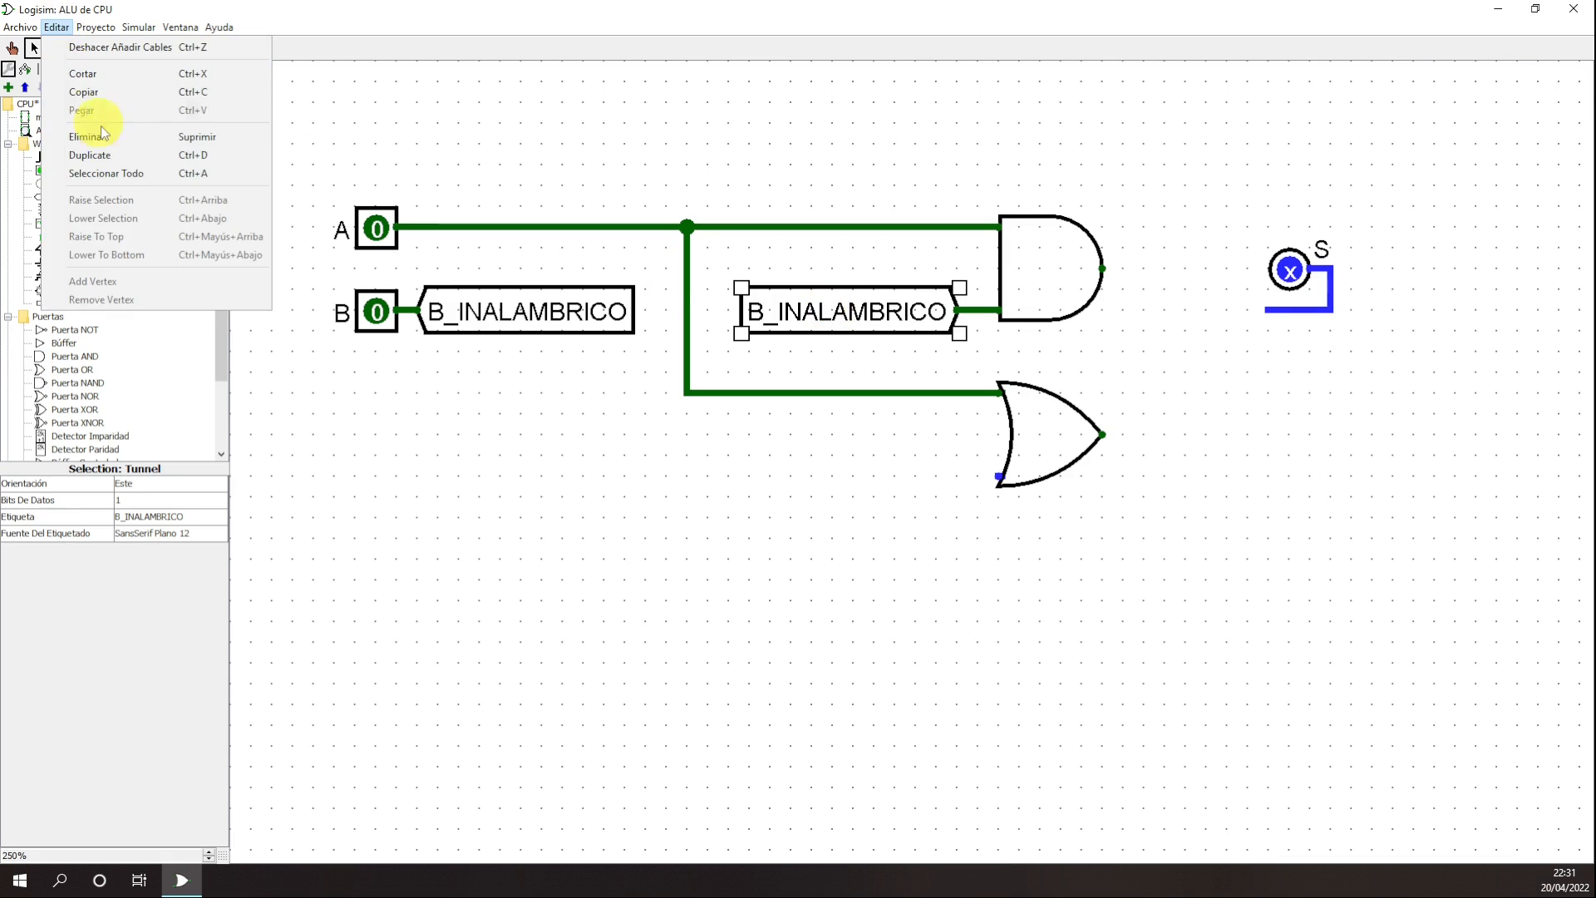
pyautogui.click(114, 155)
pyautogui.moveTo(838, 339)
pyautogui.mouseDown()
pyautogui.moveTo(823, 339)
pyautogui.moveTo(819, 477)
pyautogui.mouseUp()
pyautogui.moveTo(997, 474); pyautogui.dragTo(962, 477)
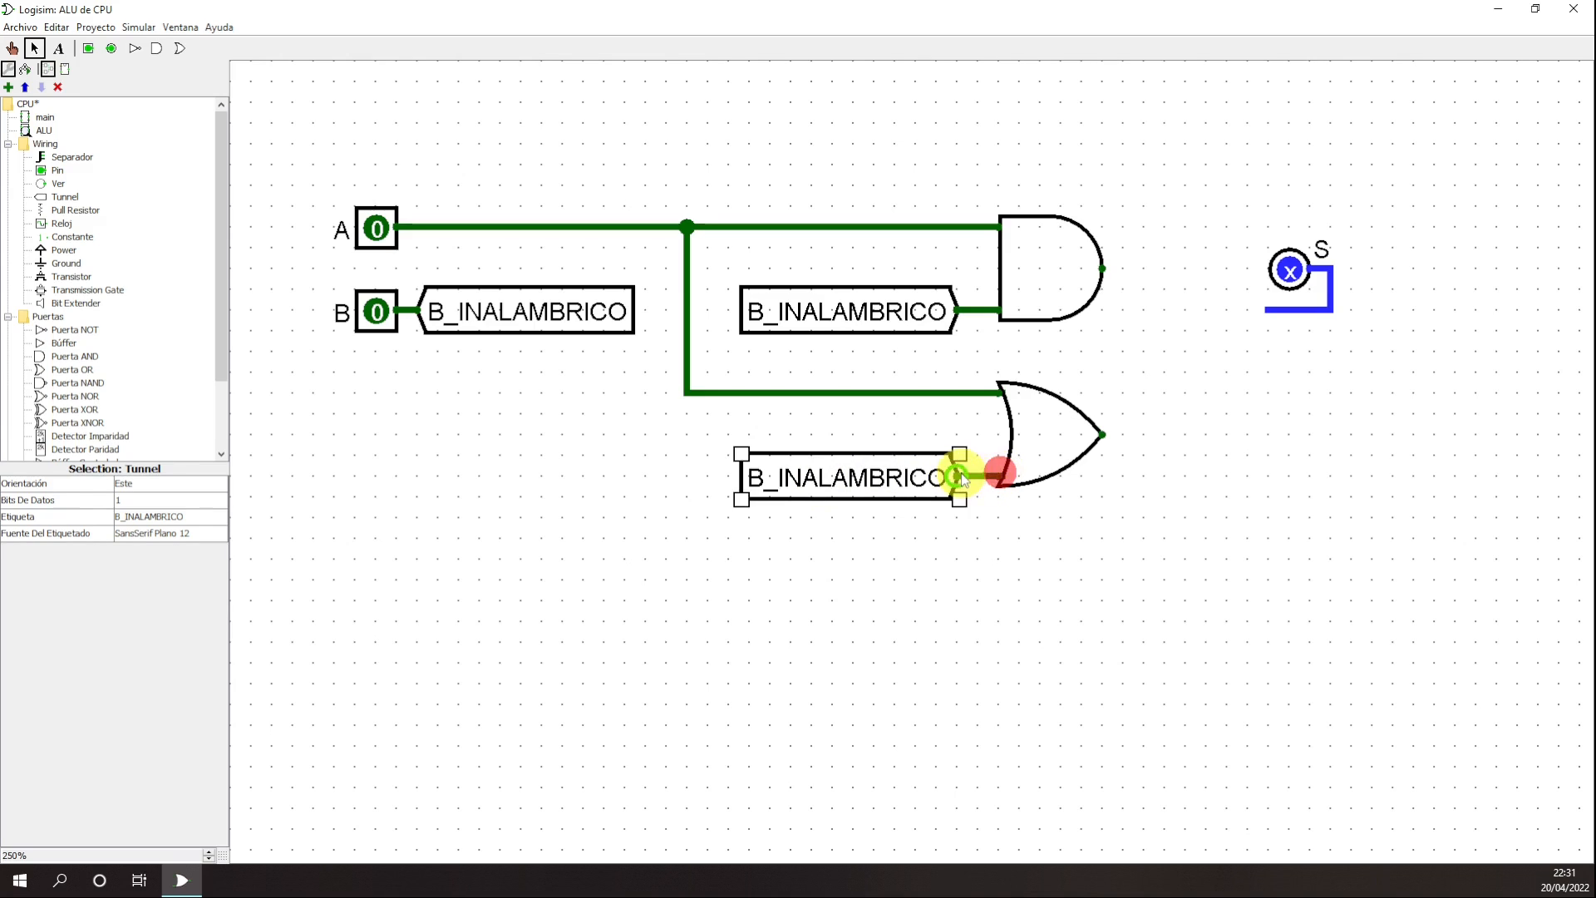
pyautogui.click(981, 535)
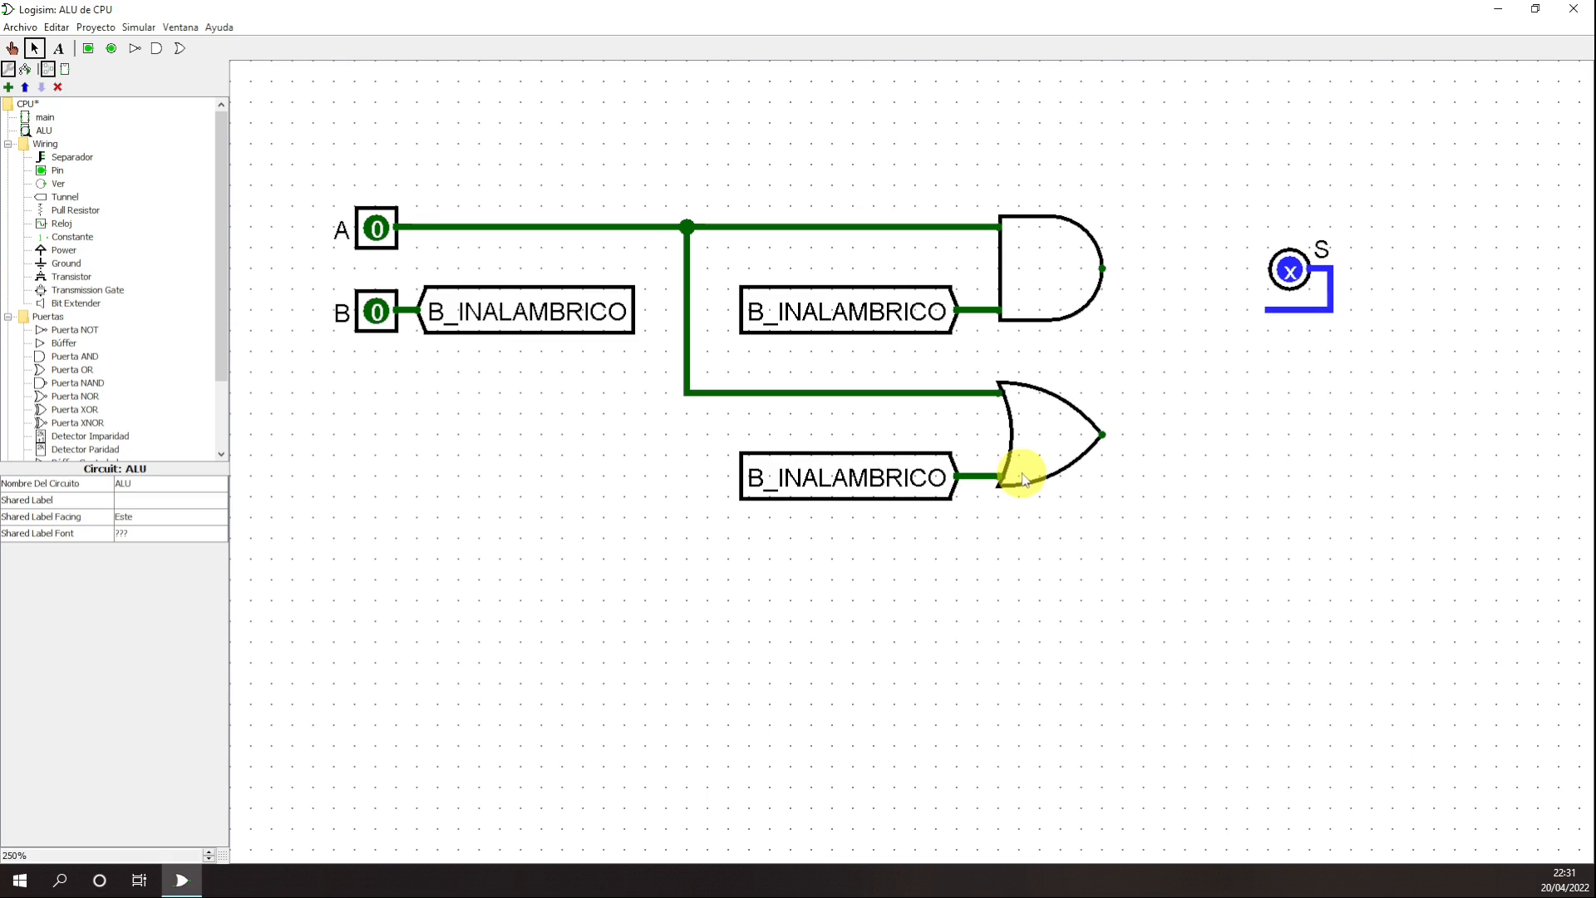
pyautogui.click(380, 320)
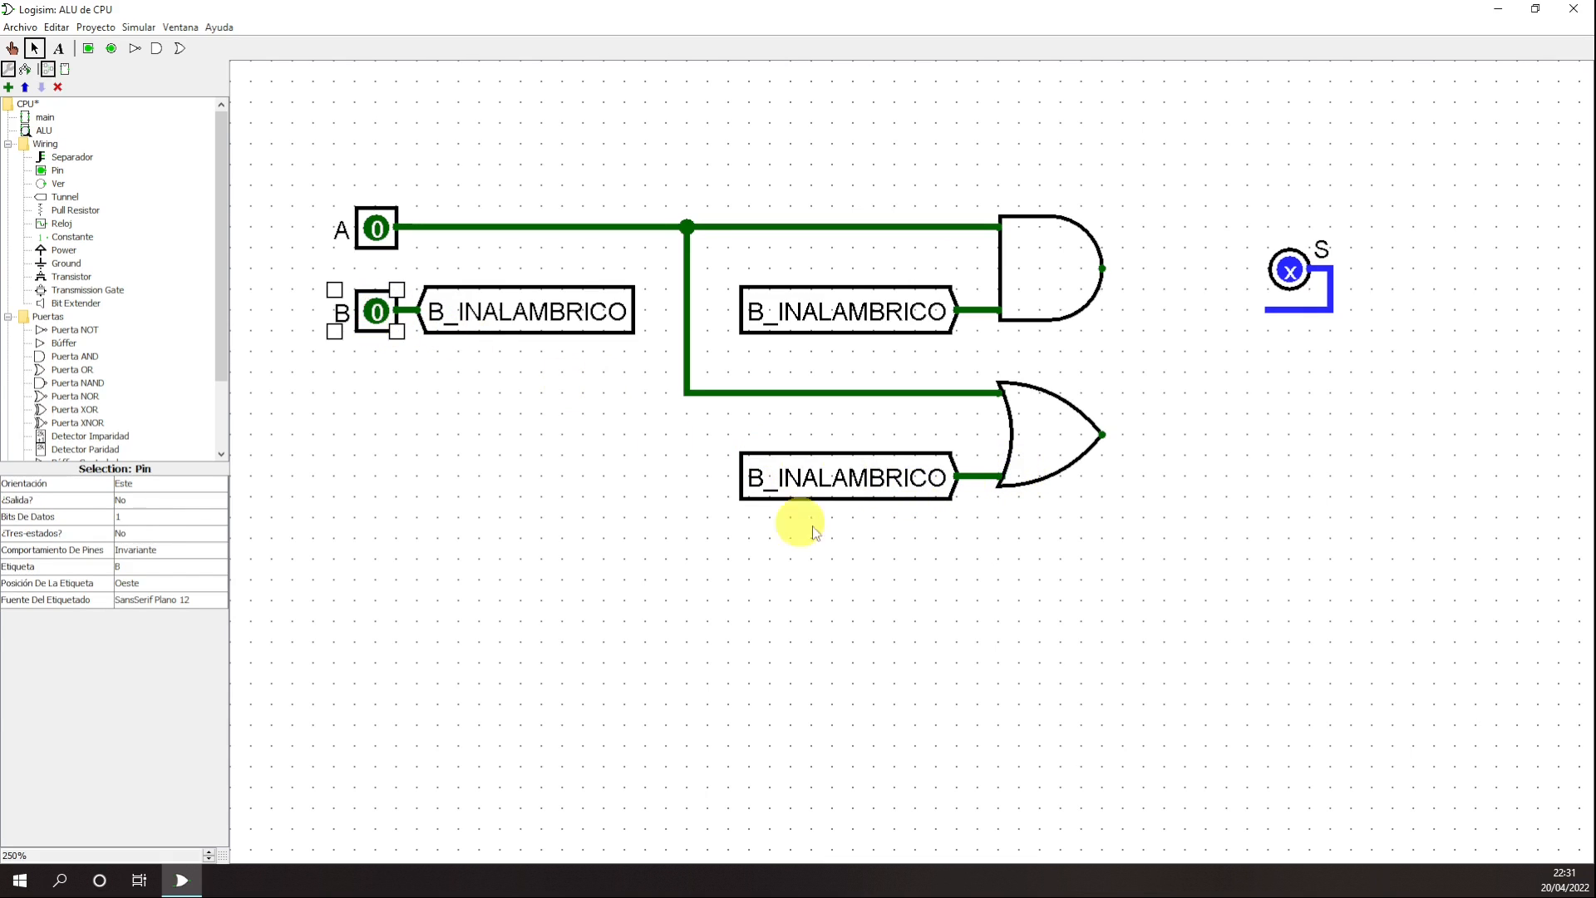
pyautogui.click(1008, 477)
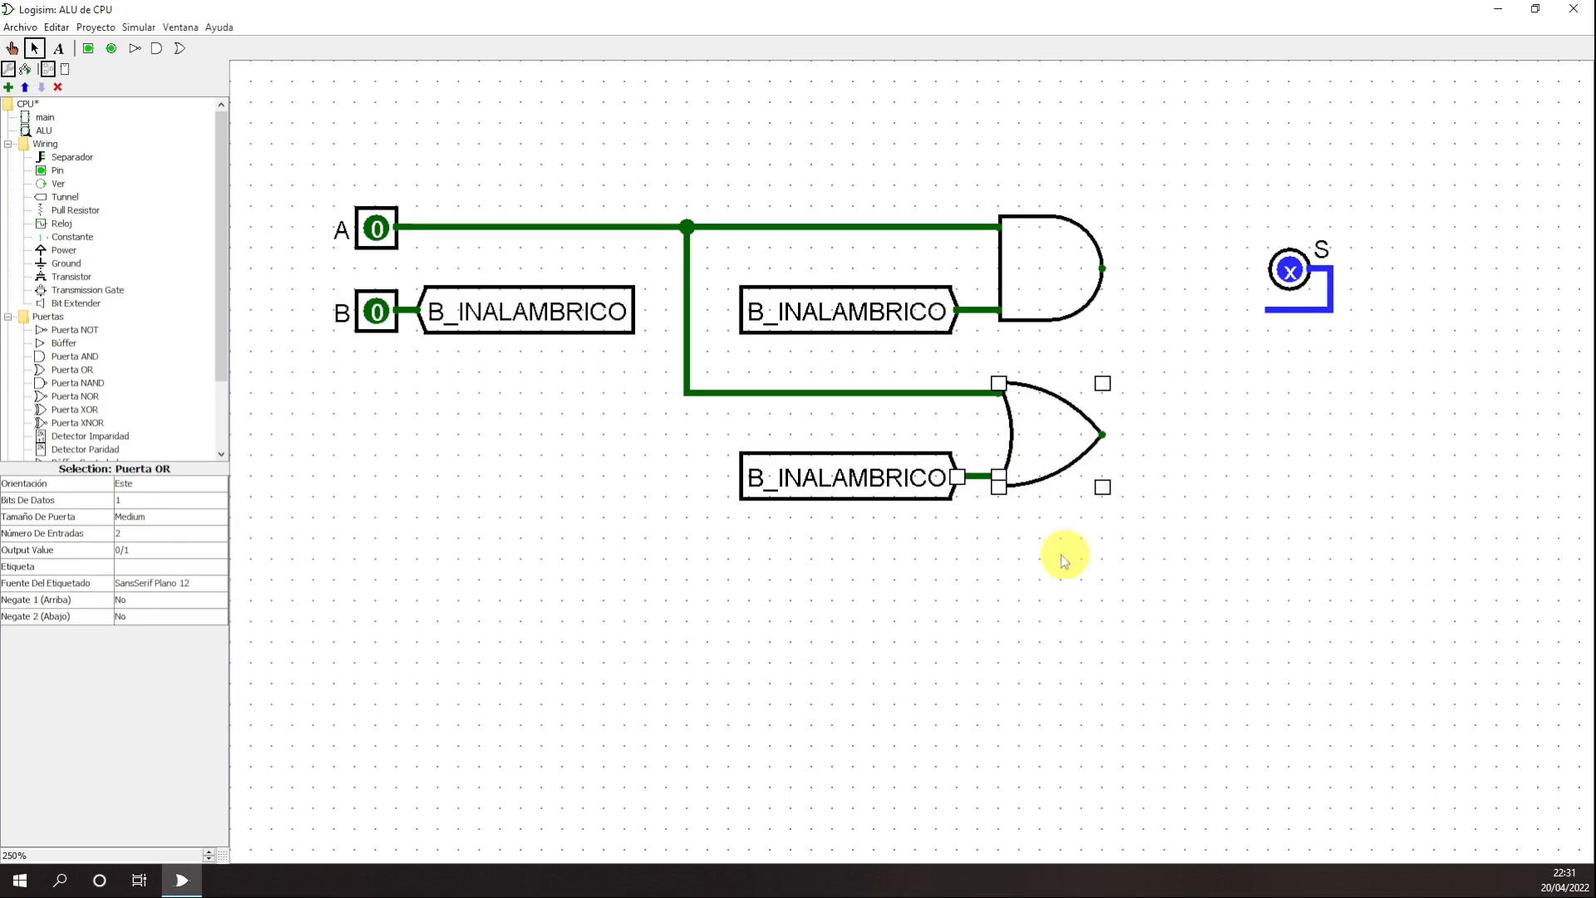
# - Wire the OR gate's output to pin S's loose wire and simulate the circuit with different combinations of pins A and B
pyautogui.click(1185, 597)
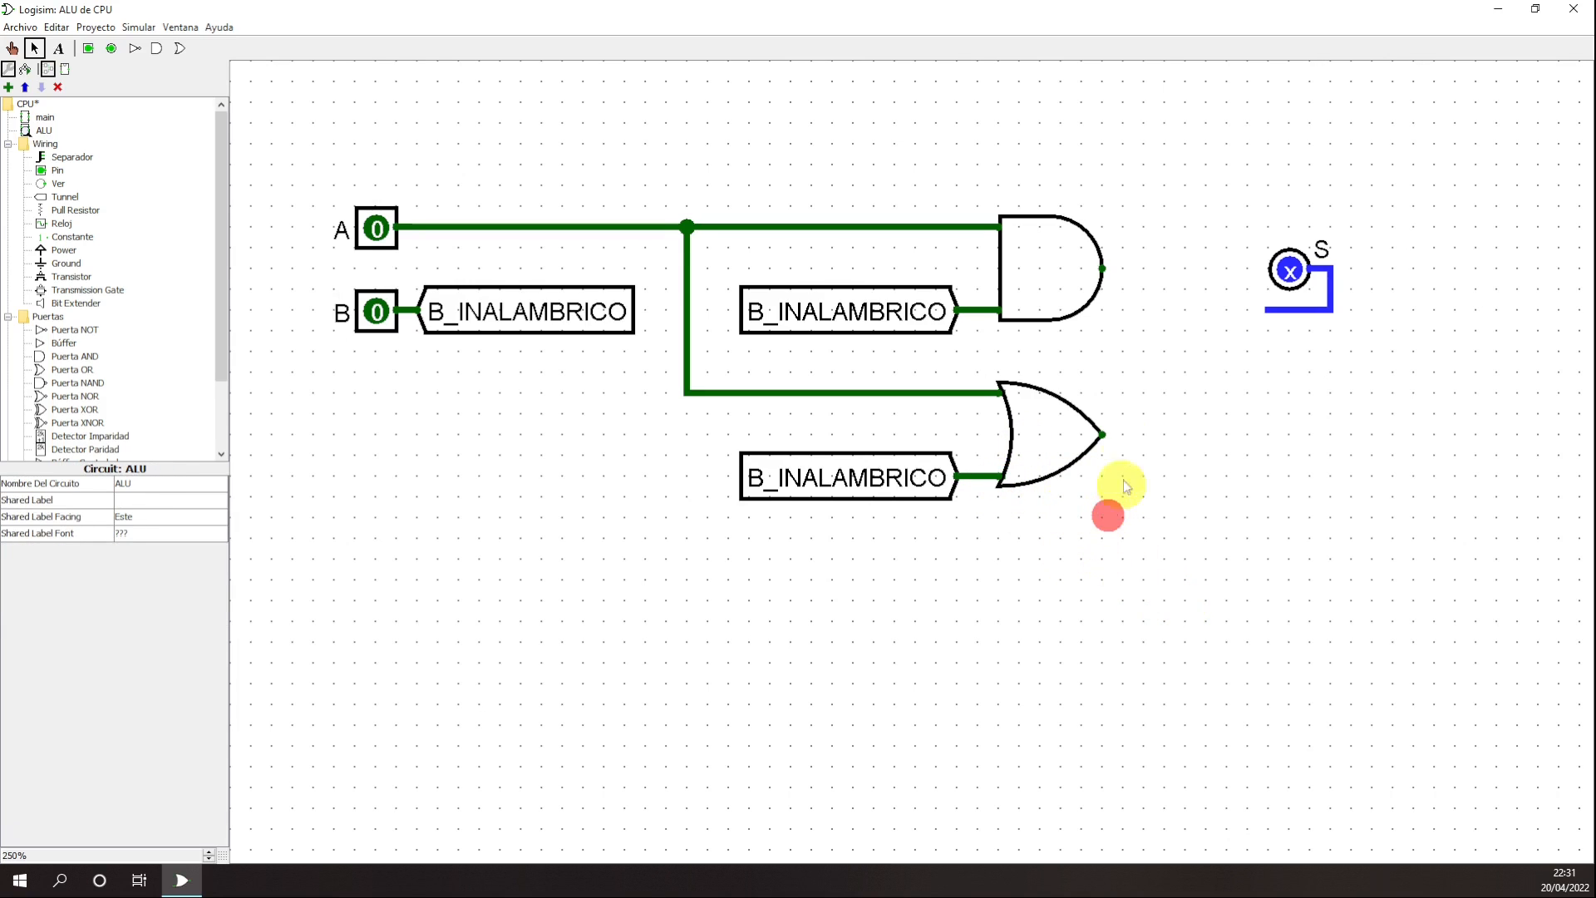
pyautogui.moveTo(1267, 310)
pyautogui.mouseDown()
pyautogui.moveTo(1255, 428)
pyautogui.moveTo(1103, 434)
pyautogui.mouseUp()
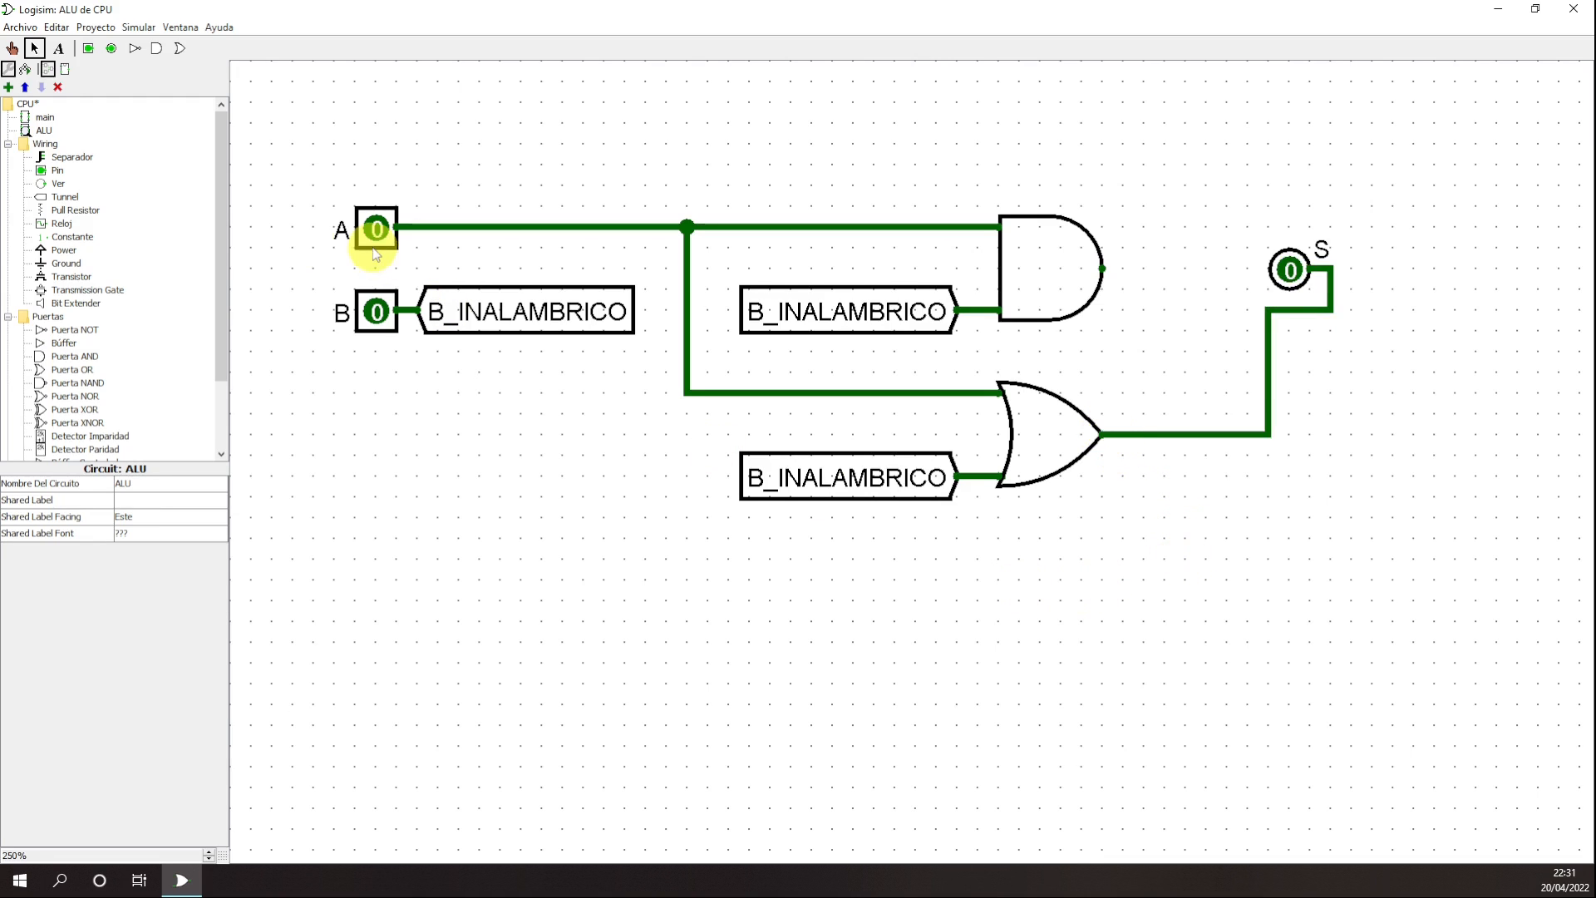
pyautogui.click(13, 48)
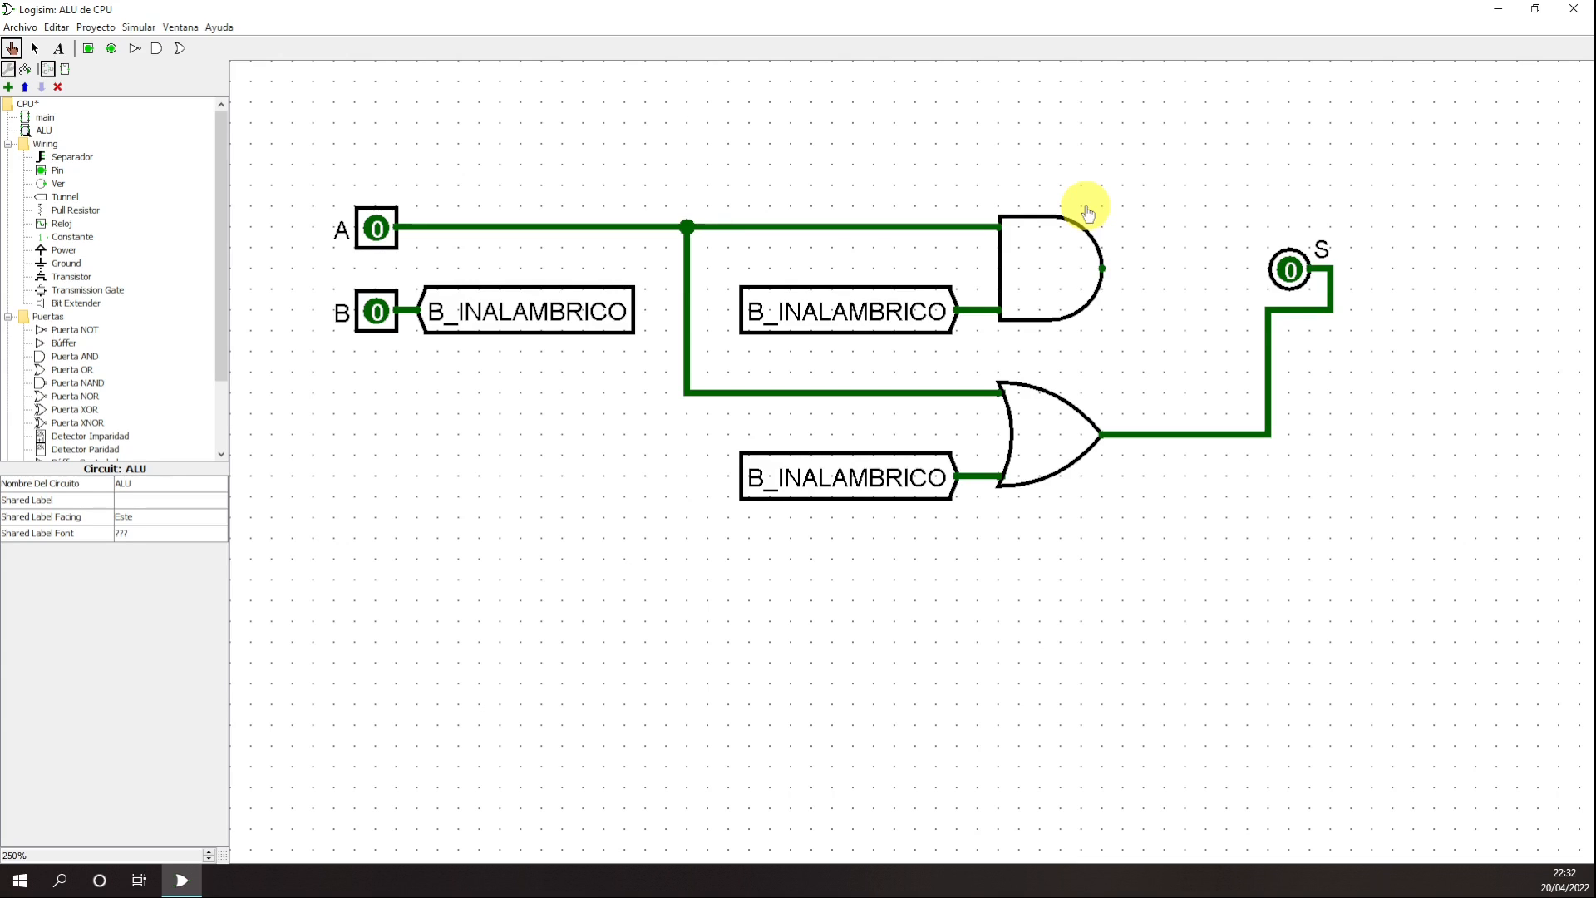
pyautogui.click(373, 233)
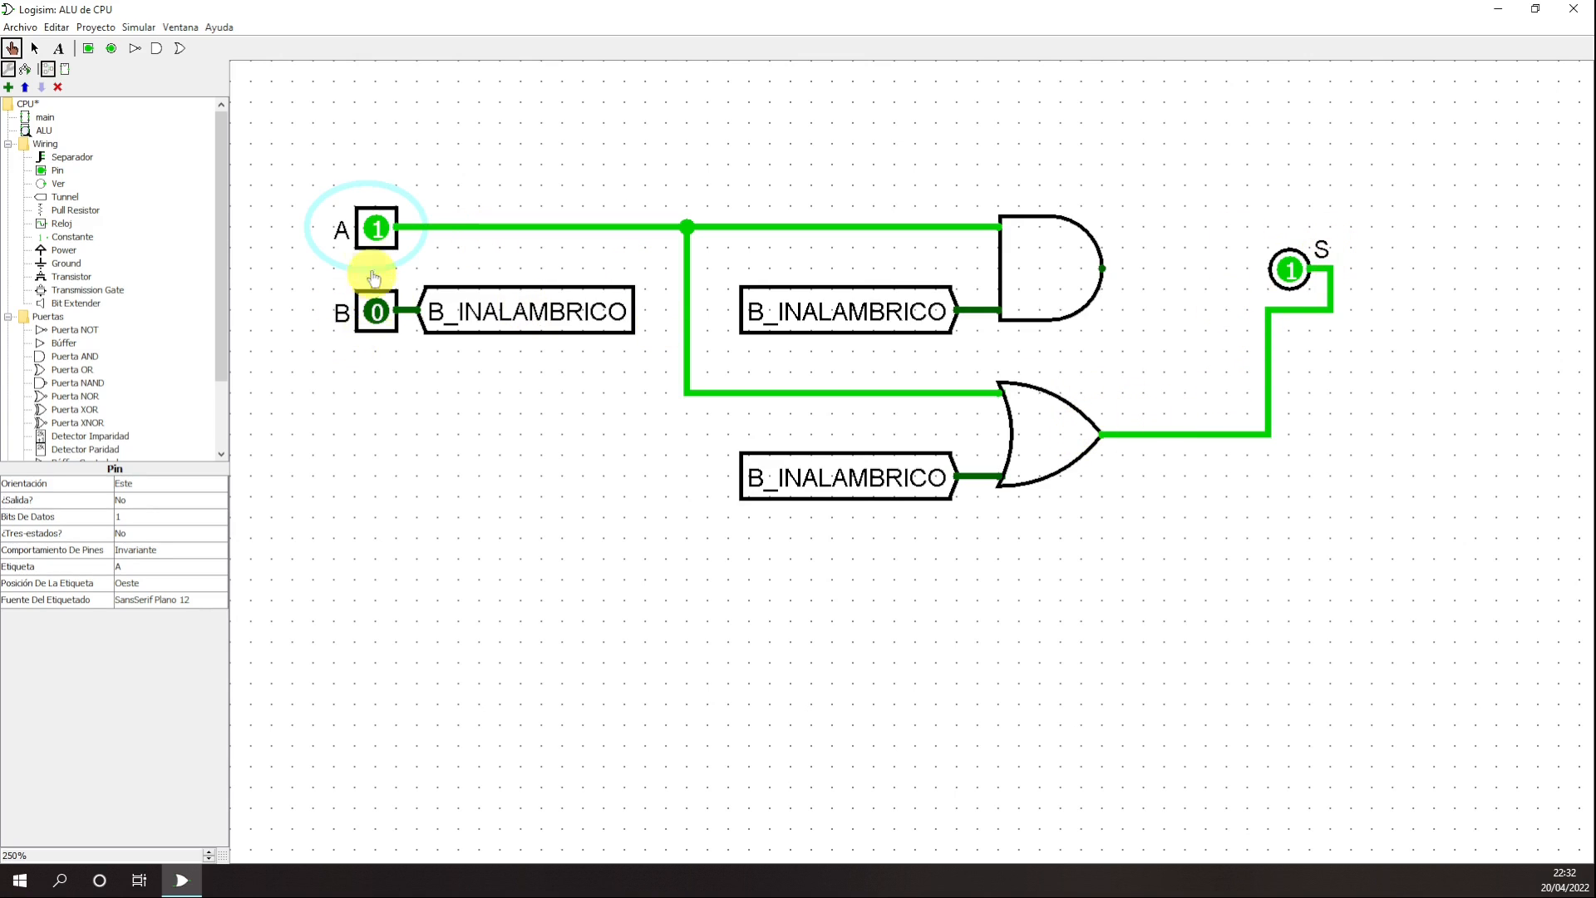
pyautogui.click(377, 228)
pyautogui.click(377, 312)
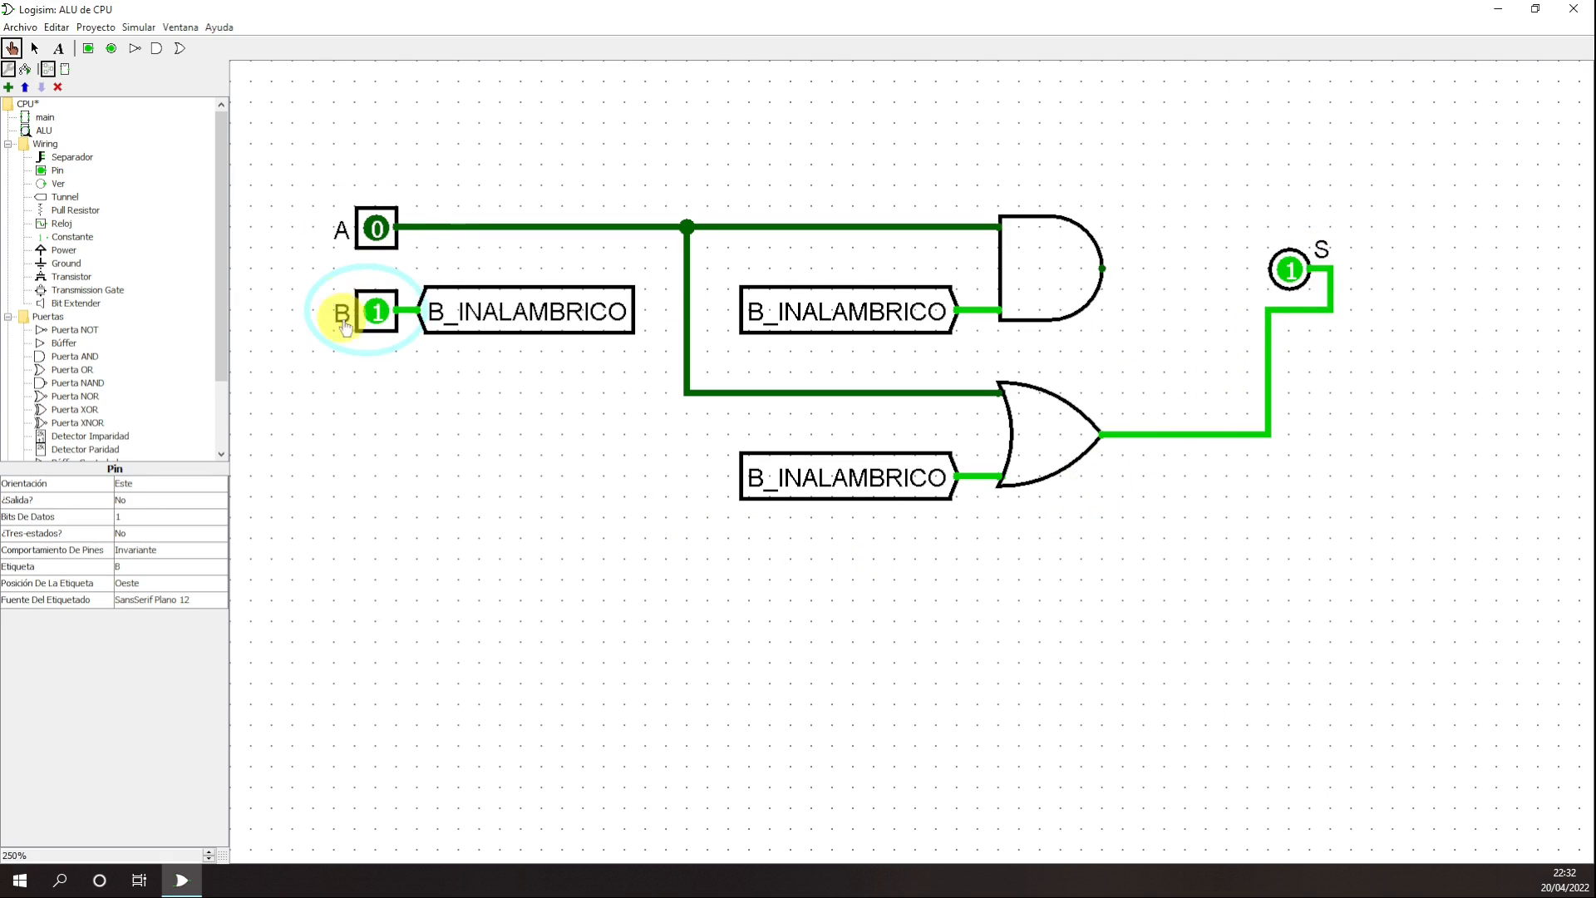
pyautogui.click(377, 312)
pyautogui.click(376, 228)
pyautogui.click(378, 314)
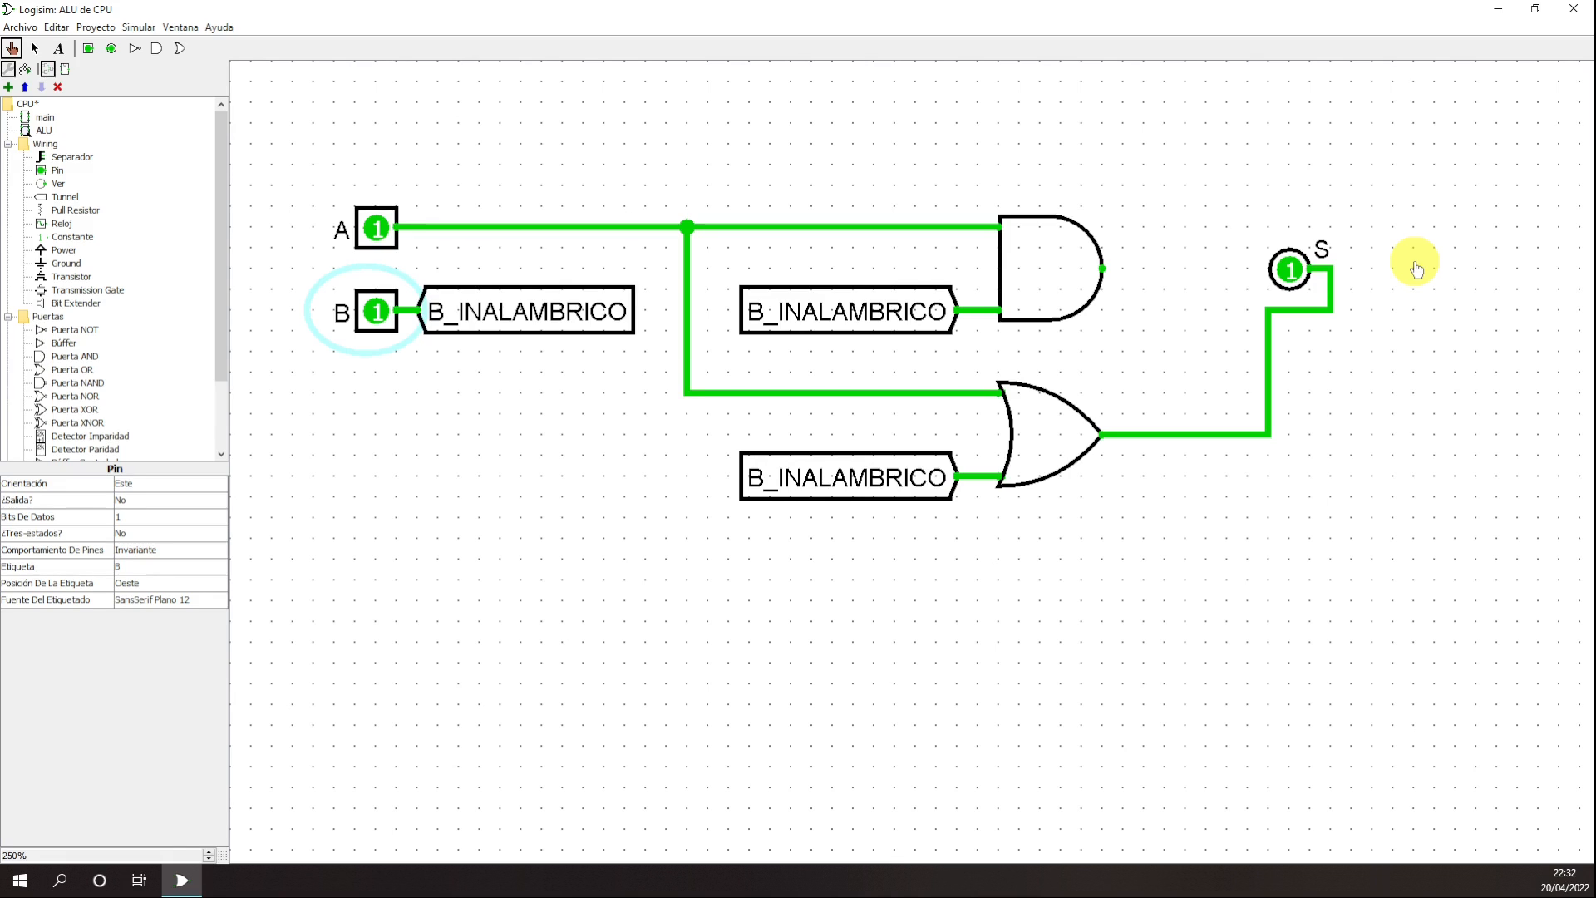
pyautogui.click(376, 228)
pyautogui.click(374, 314)
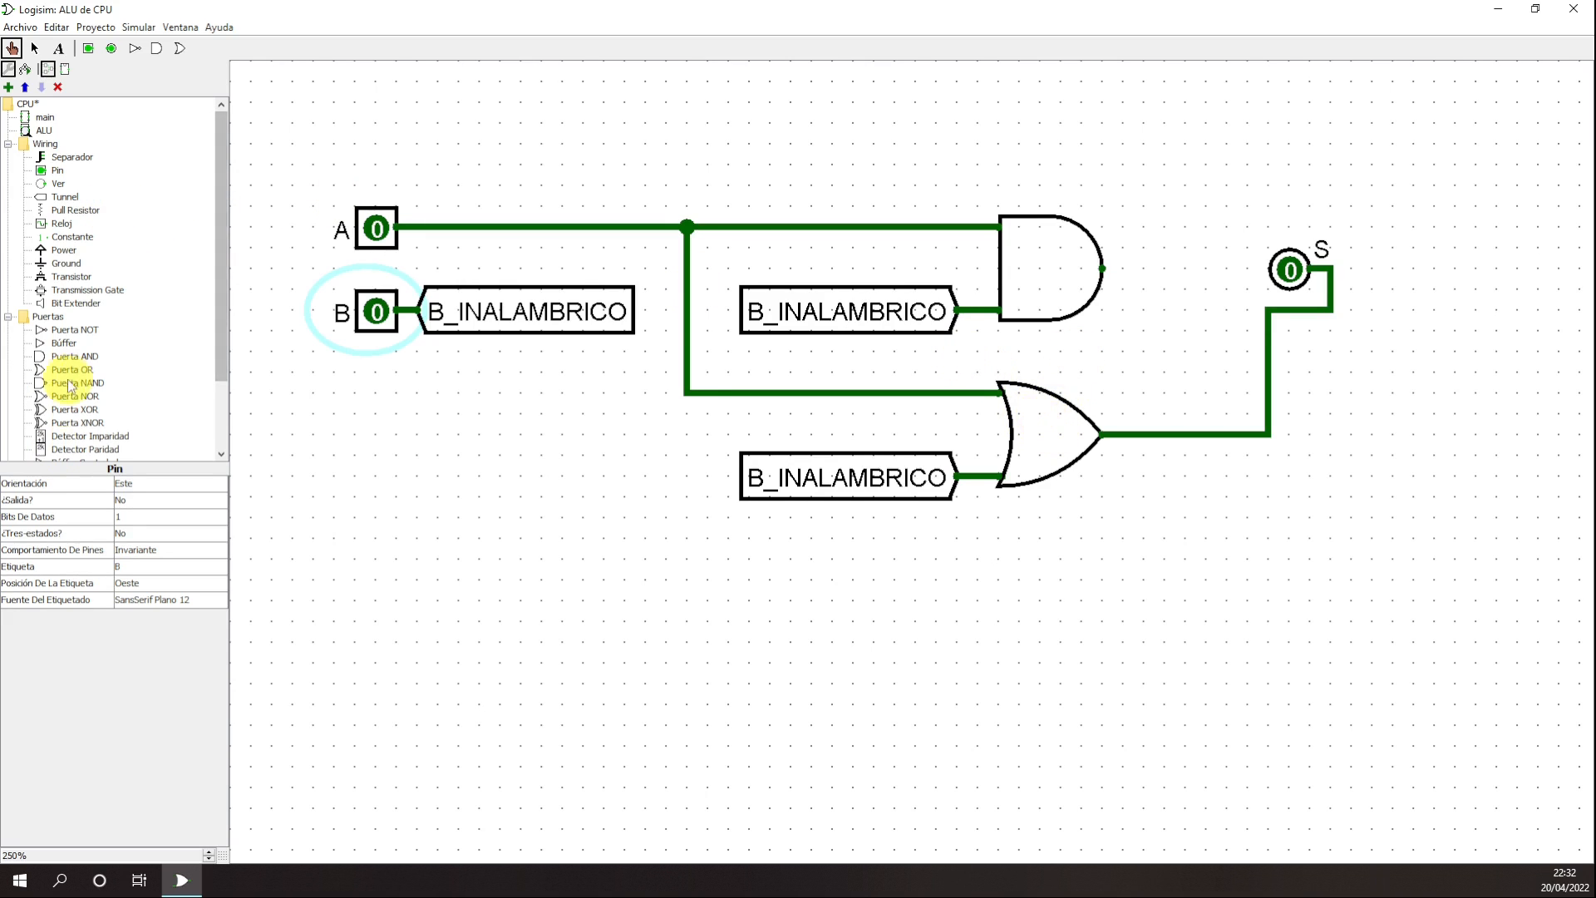
# - Place a NOT gate below the OR gate, wiring its input to pin A's branch and its output to pin S's wire
pyautogui.click(74, 331)
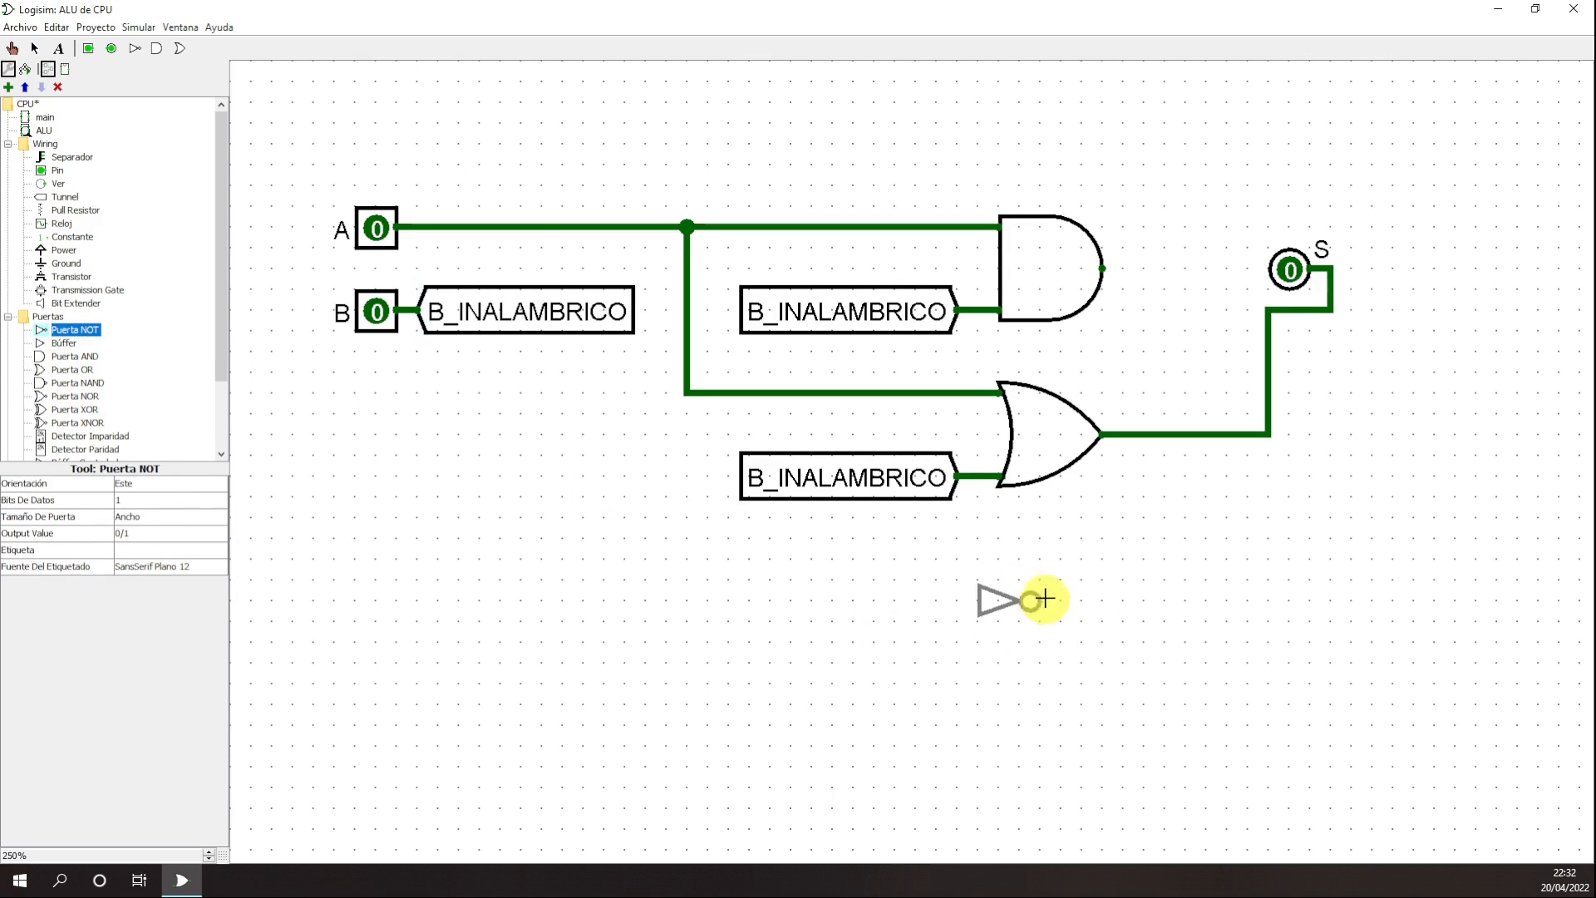
pyautogui.click(1071, 586)
pyautogui.click(1023, 687)
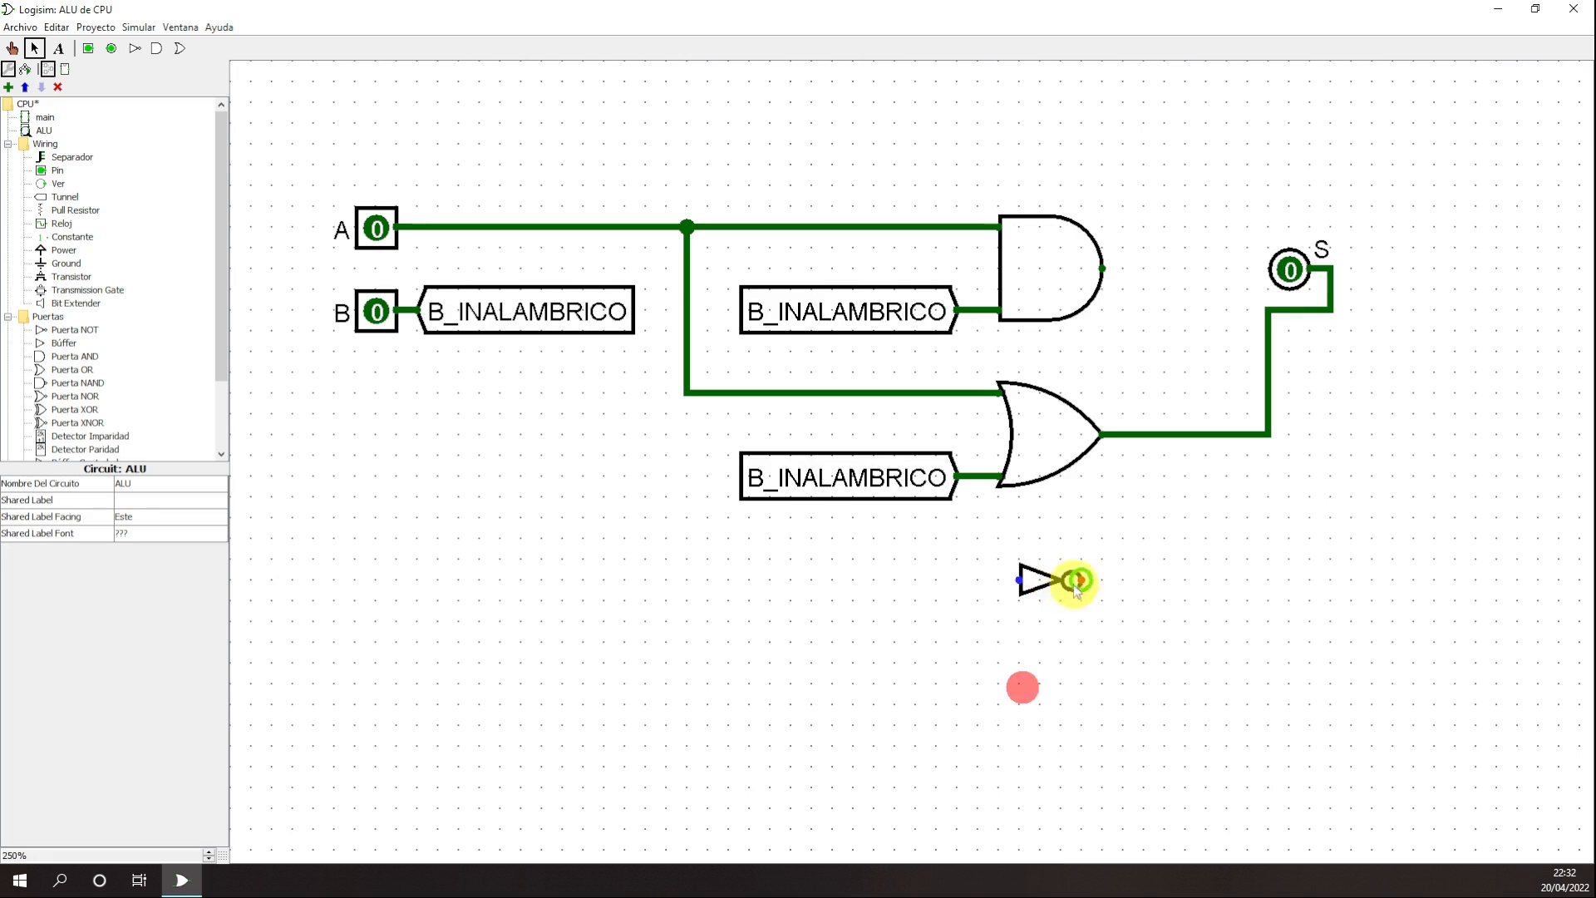
pyautogui.click(1021, 585)
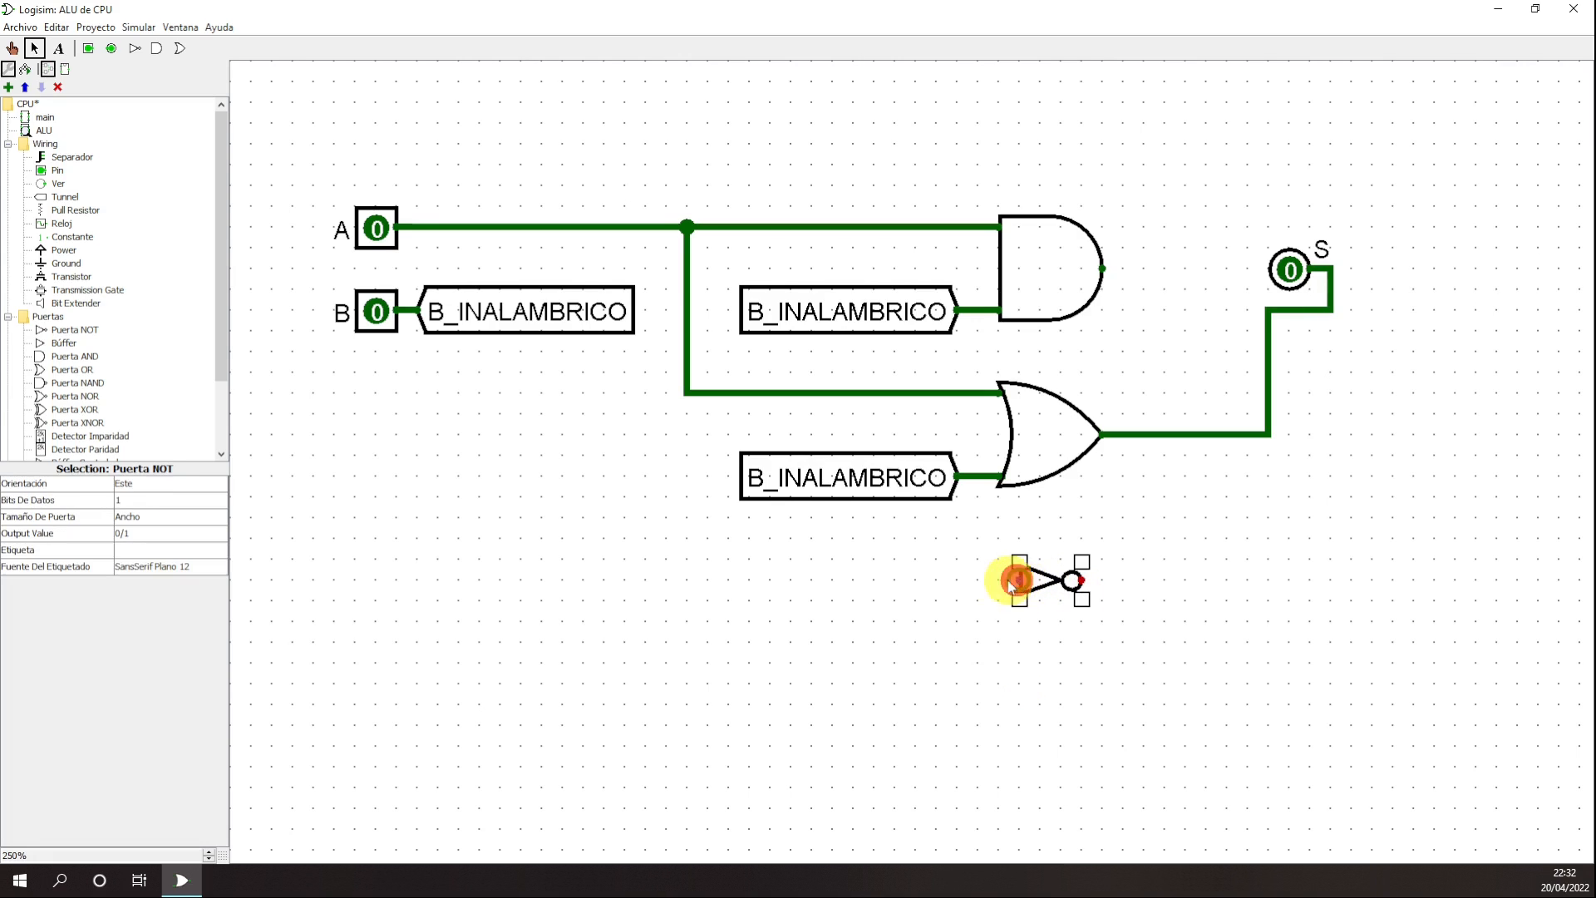
pyautogui.click(969, 572)
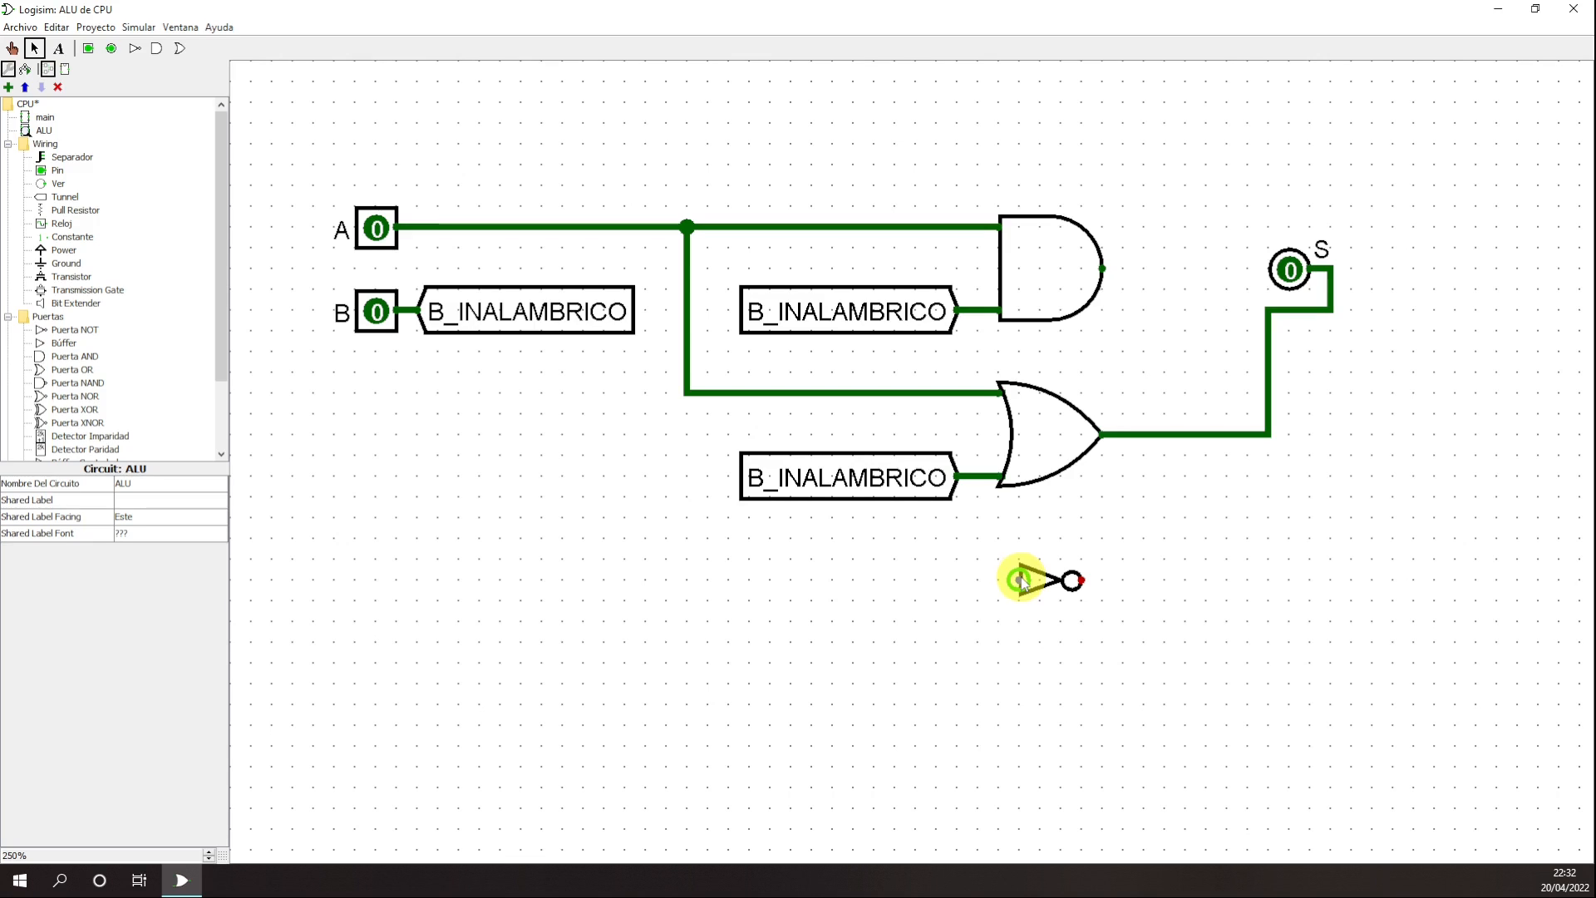
pyautogui.moveTo(1021, 581); pyautogui.dragTo(693, 396)
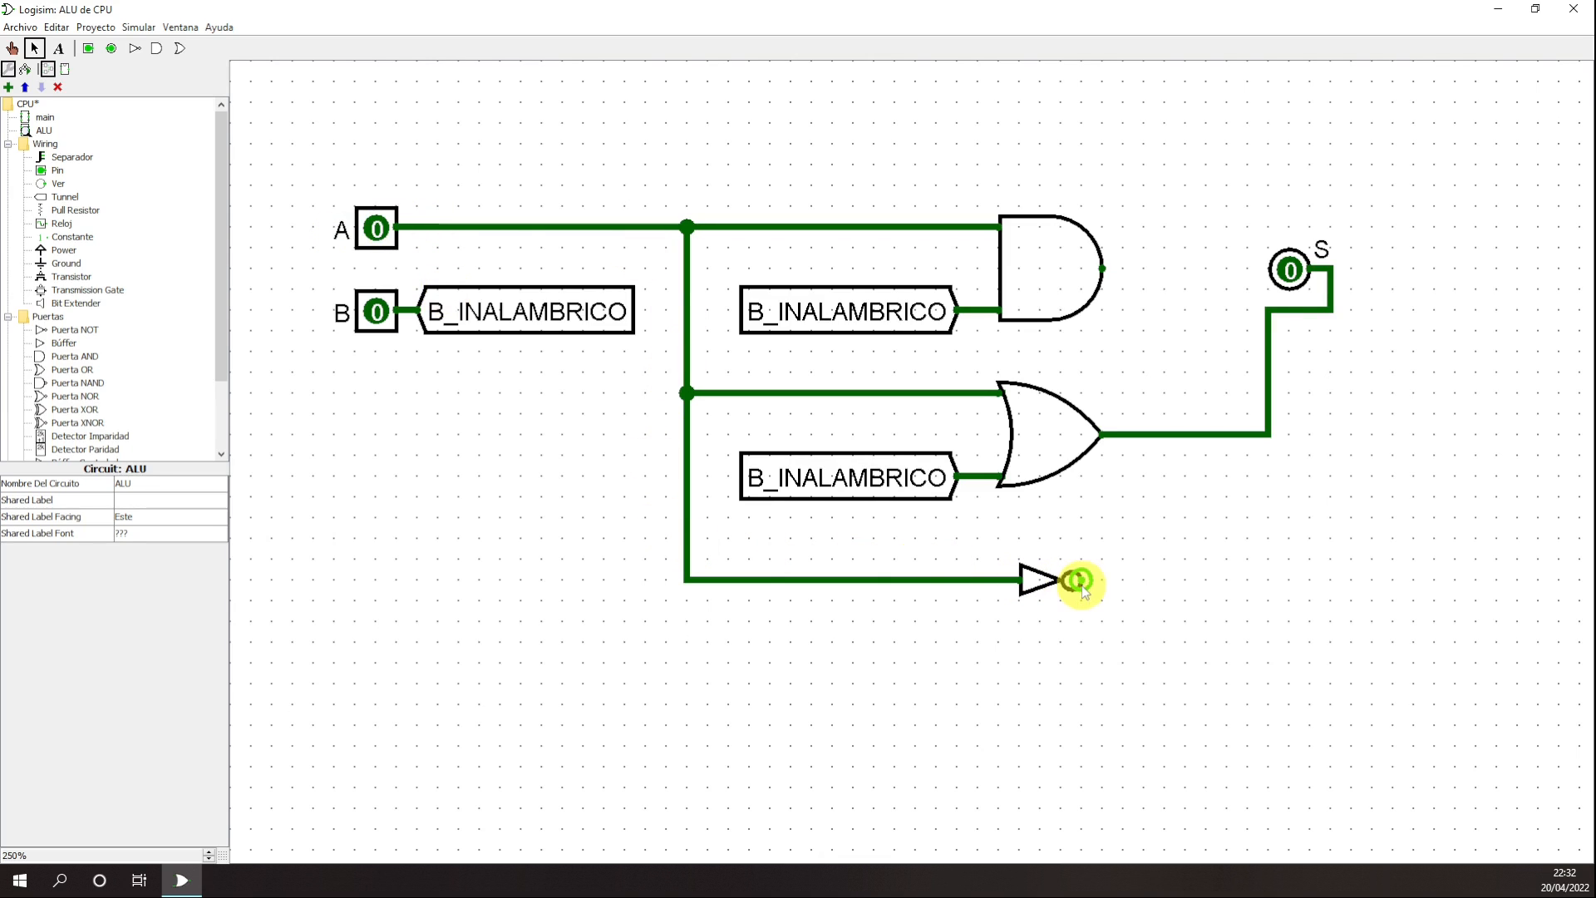
pyautogui.moveTo(1079, 580); pyautogui.dragTo(1247, 434)
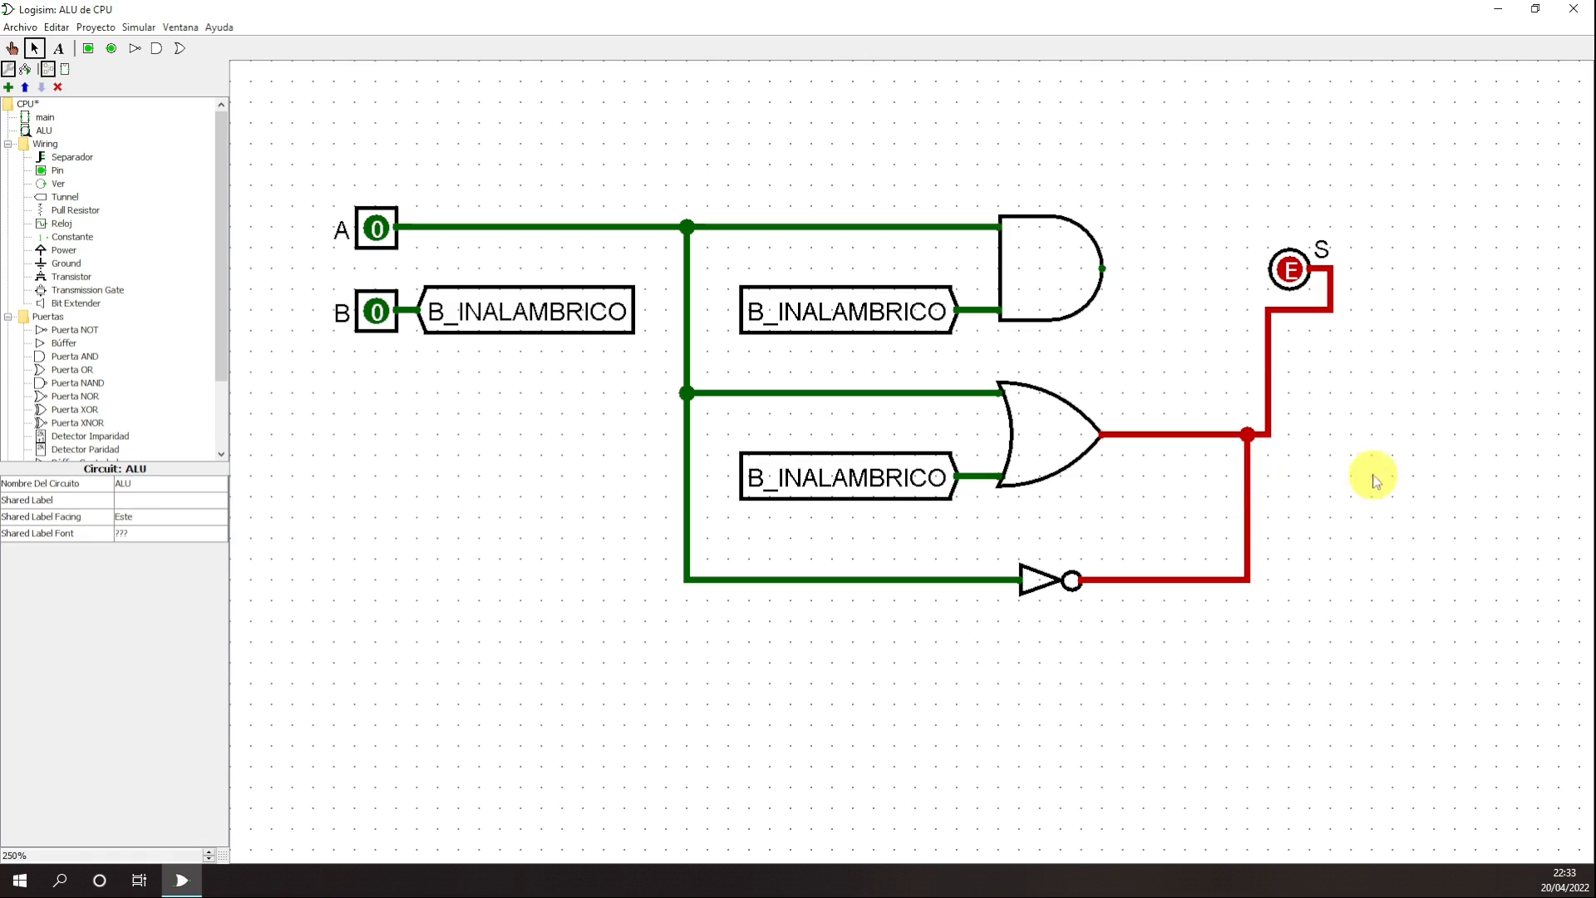
# - Delete the wire segment that joins the OR gate's output to pin S's wire
pyautogui.click(1033, 581)
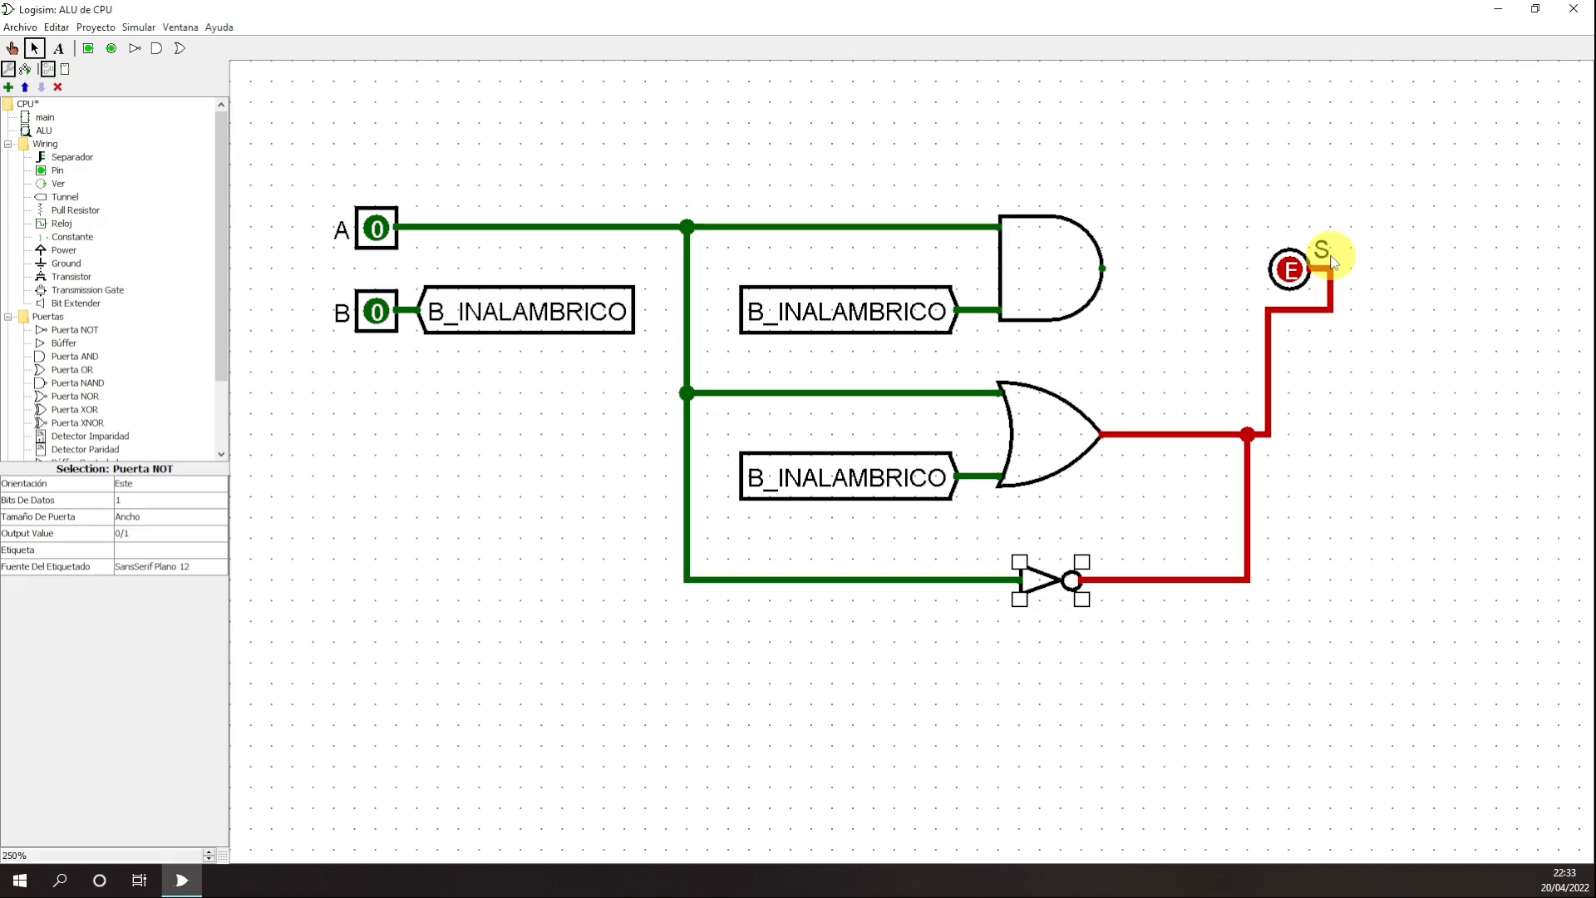
pyautogui.rightClick(1147, 434)
pyautogui.click(1185, 450)
pyautogui.click(1408, 646)
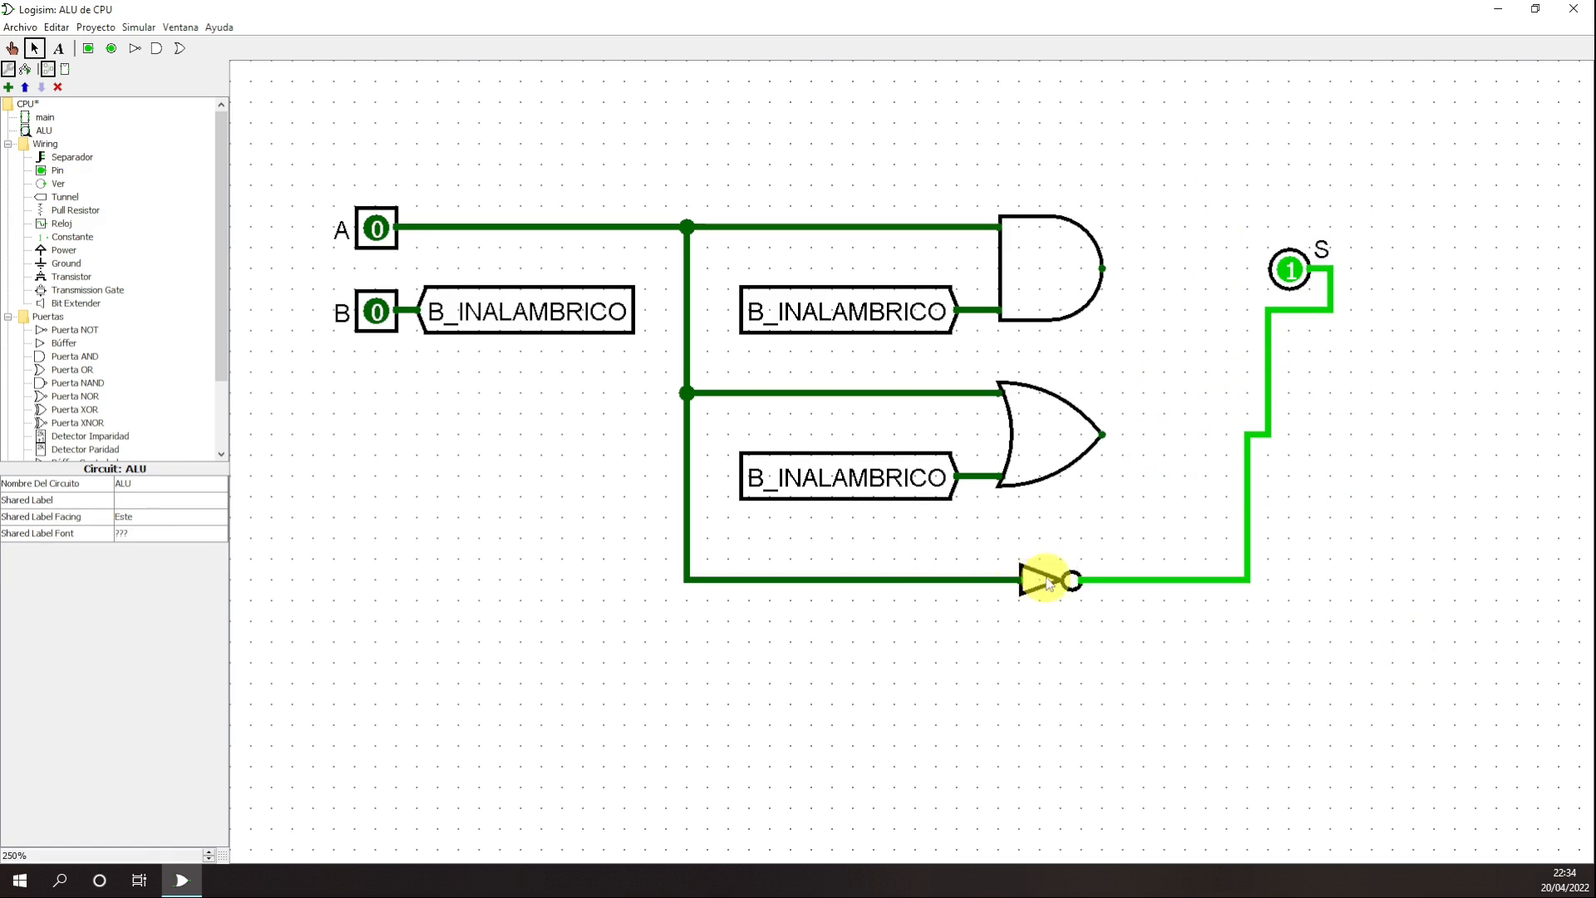
# - Simulate the NOT gate by switching pin A to 1 and back to 0, and return to editing
pyautogui.click(12, 48)
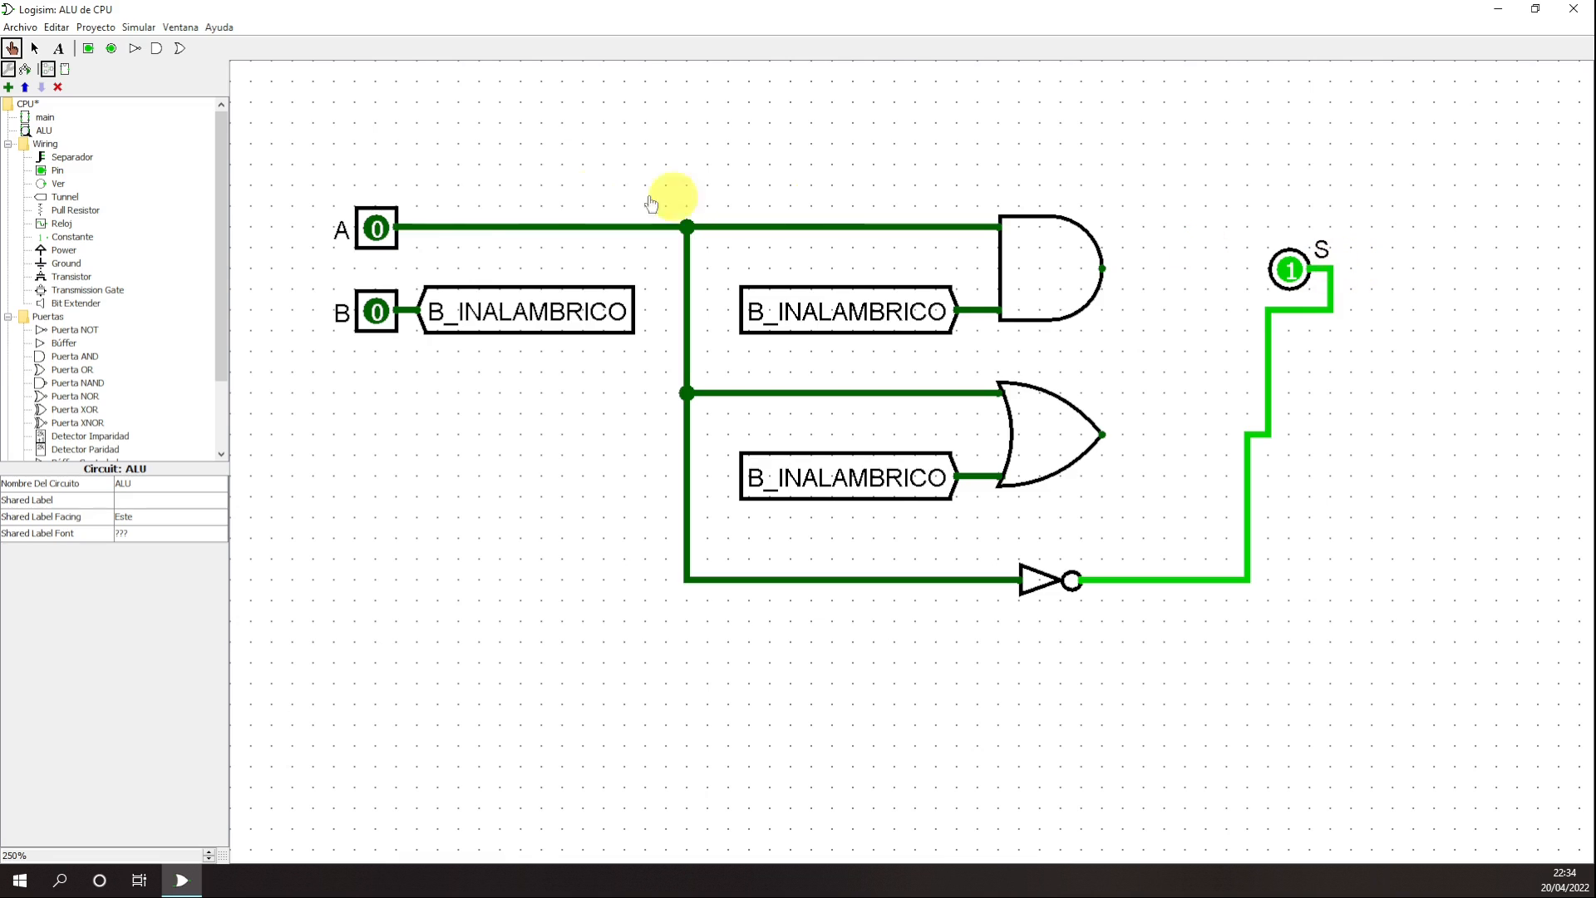
pyautogui.click(378, 228)
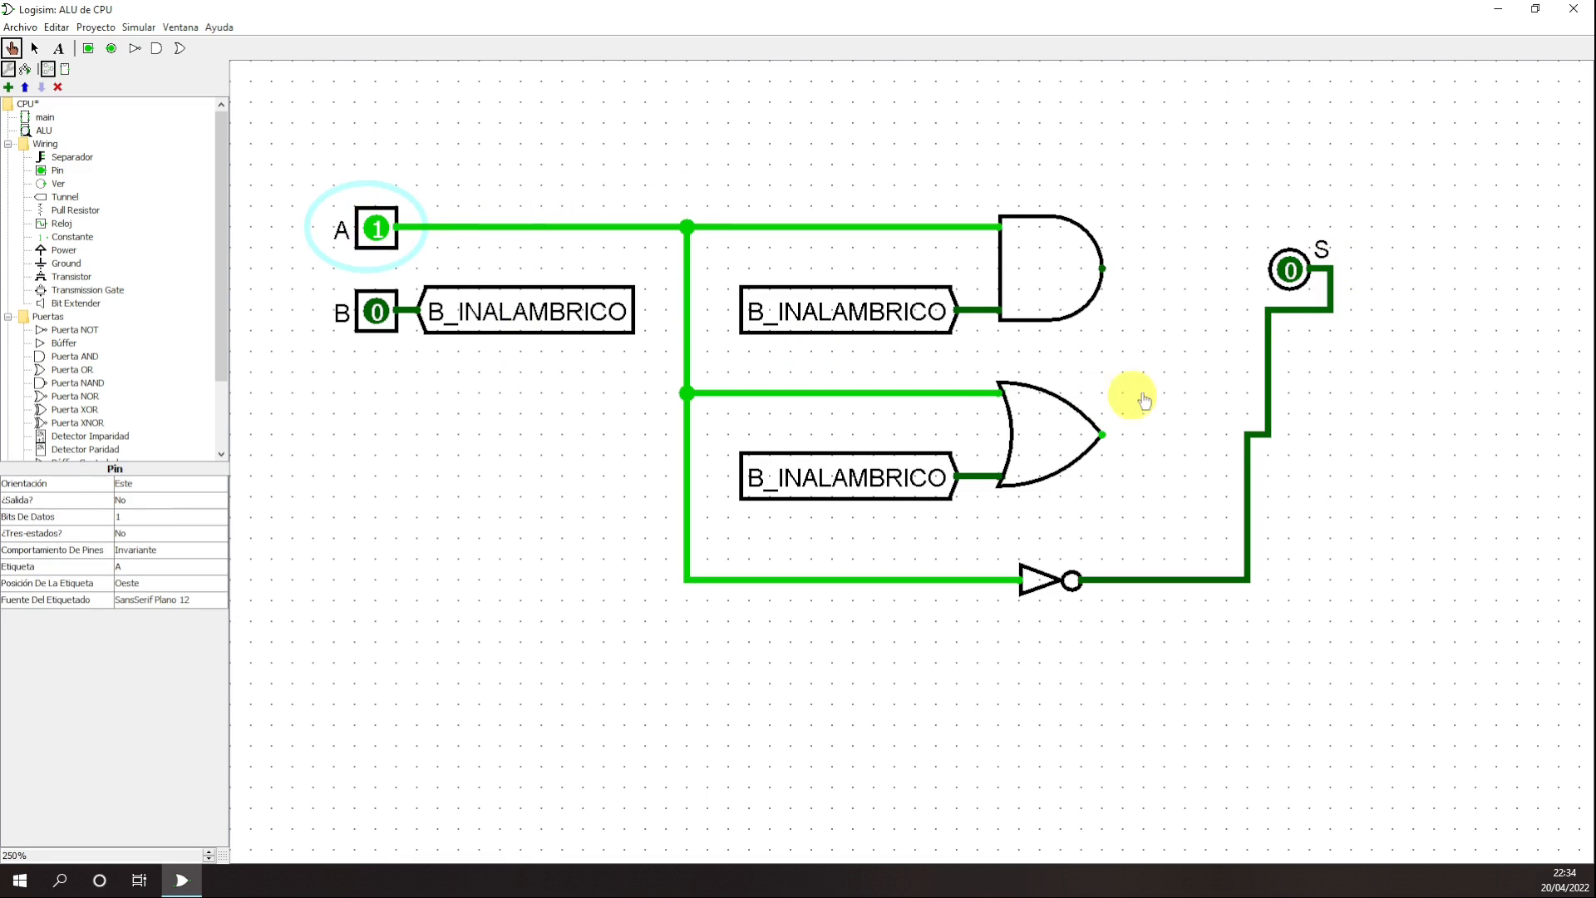
pyautogui.click(376, 229)
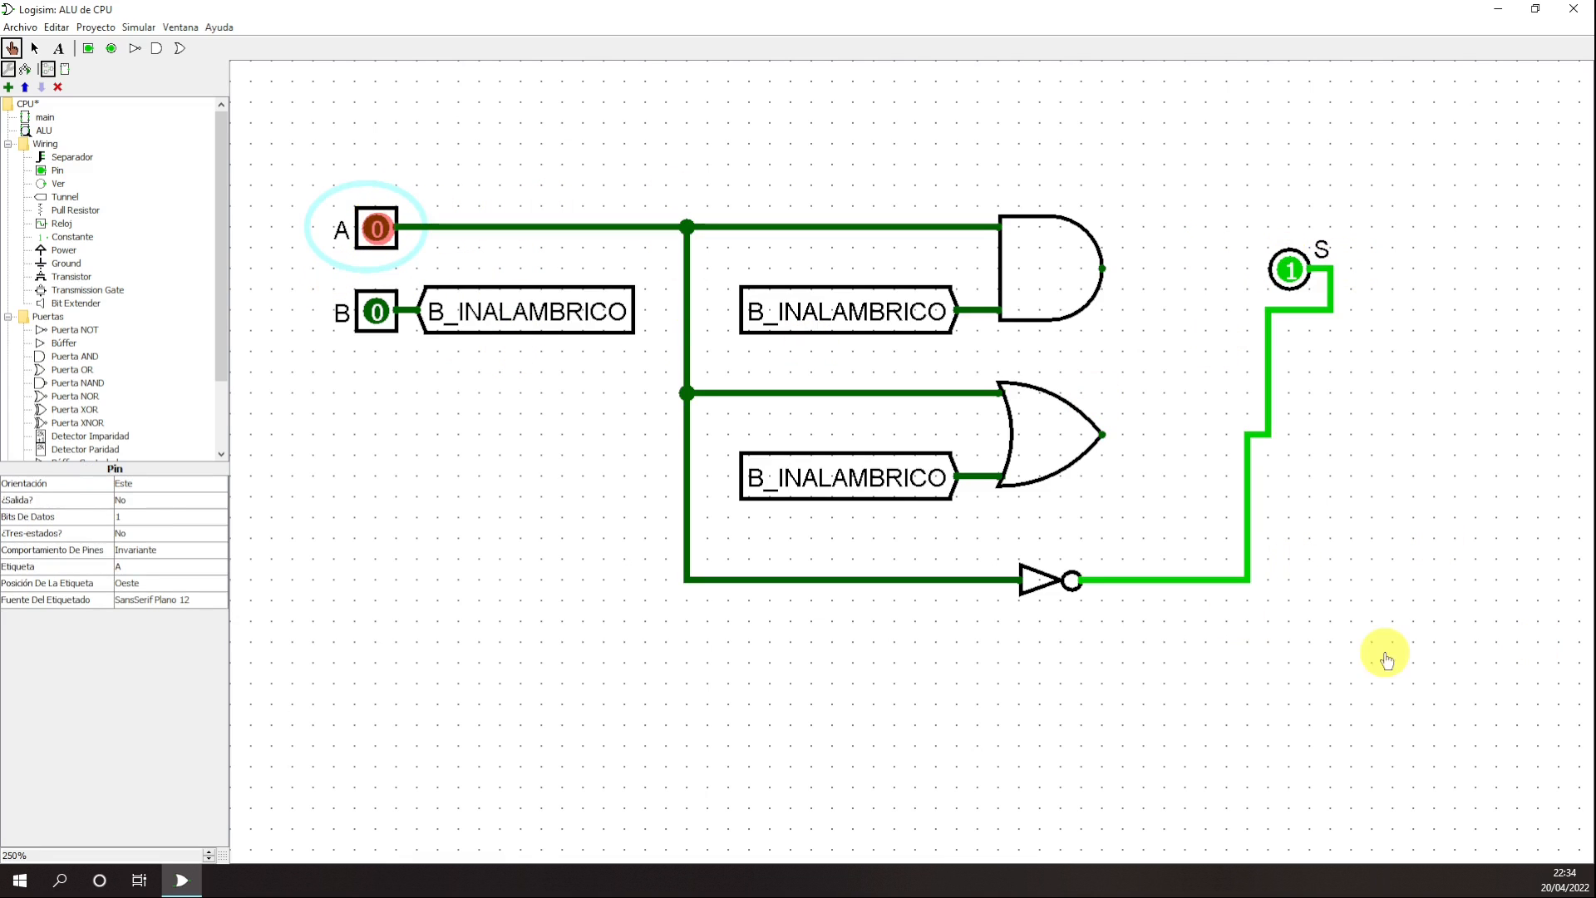
pyautogui.click(1384, 653)
pyautogui.click(34, 47)
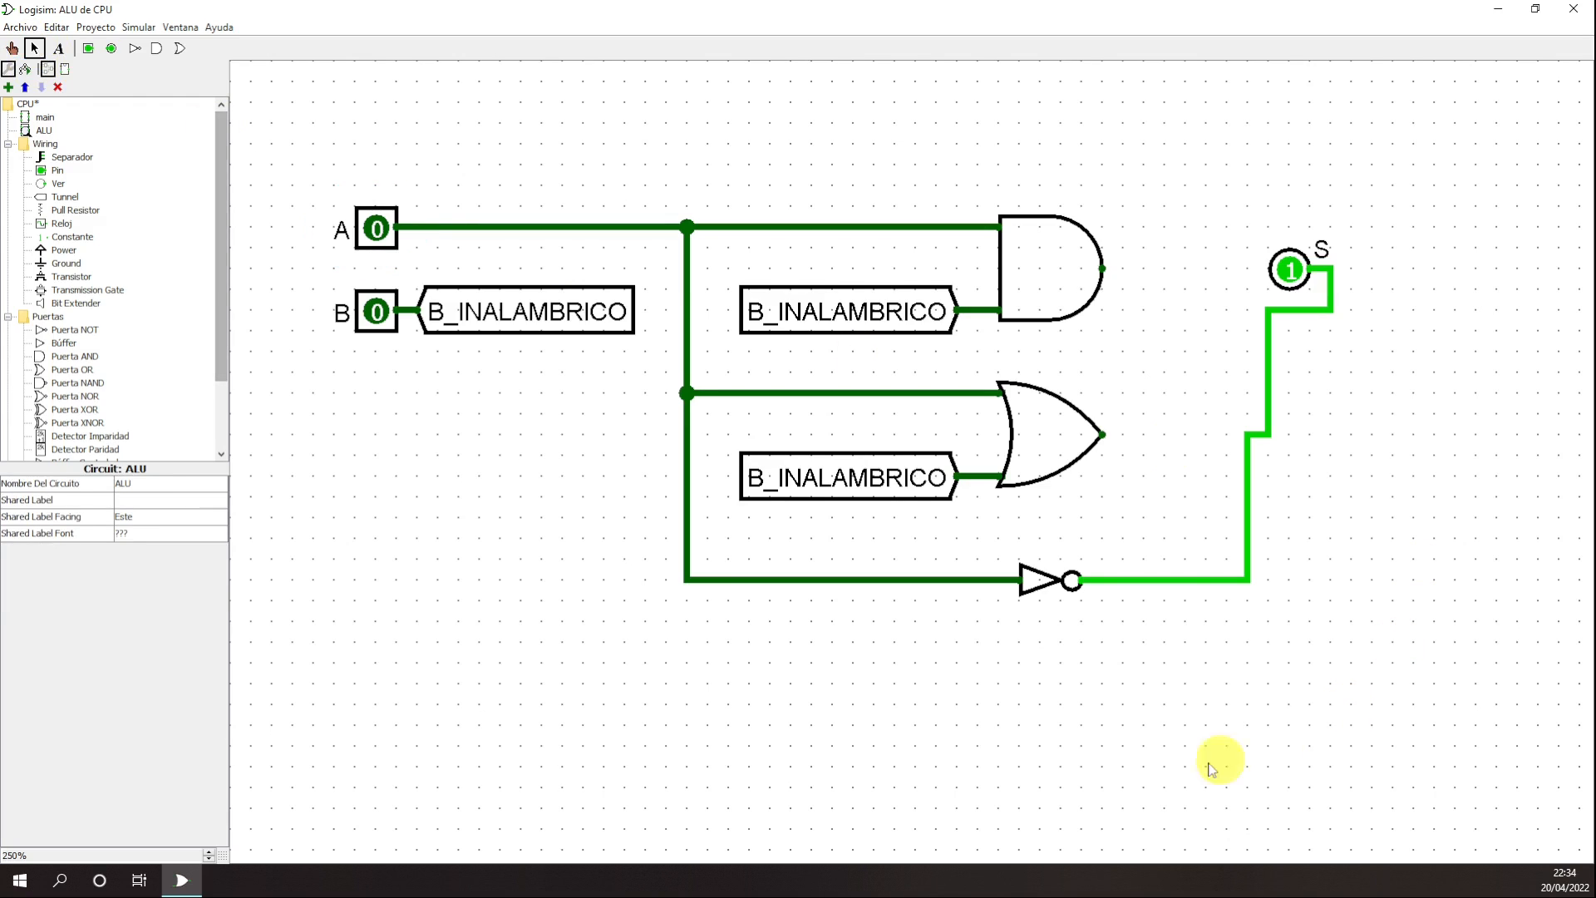
pyautogui.click(1160, 767)
pyautogui.click(1204, 555)
pyautogui.click(1118, 663)
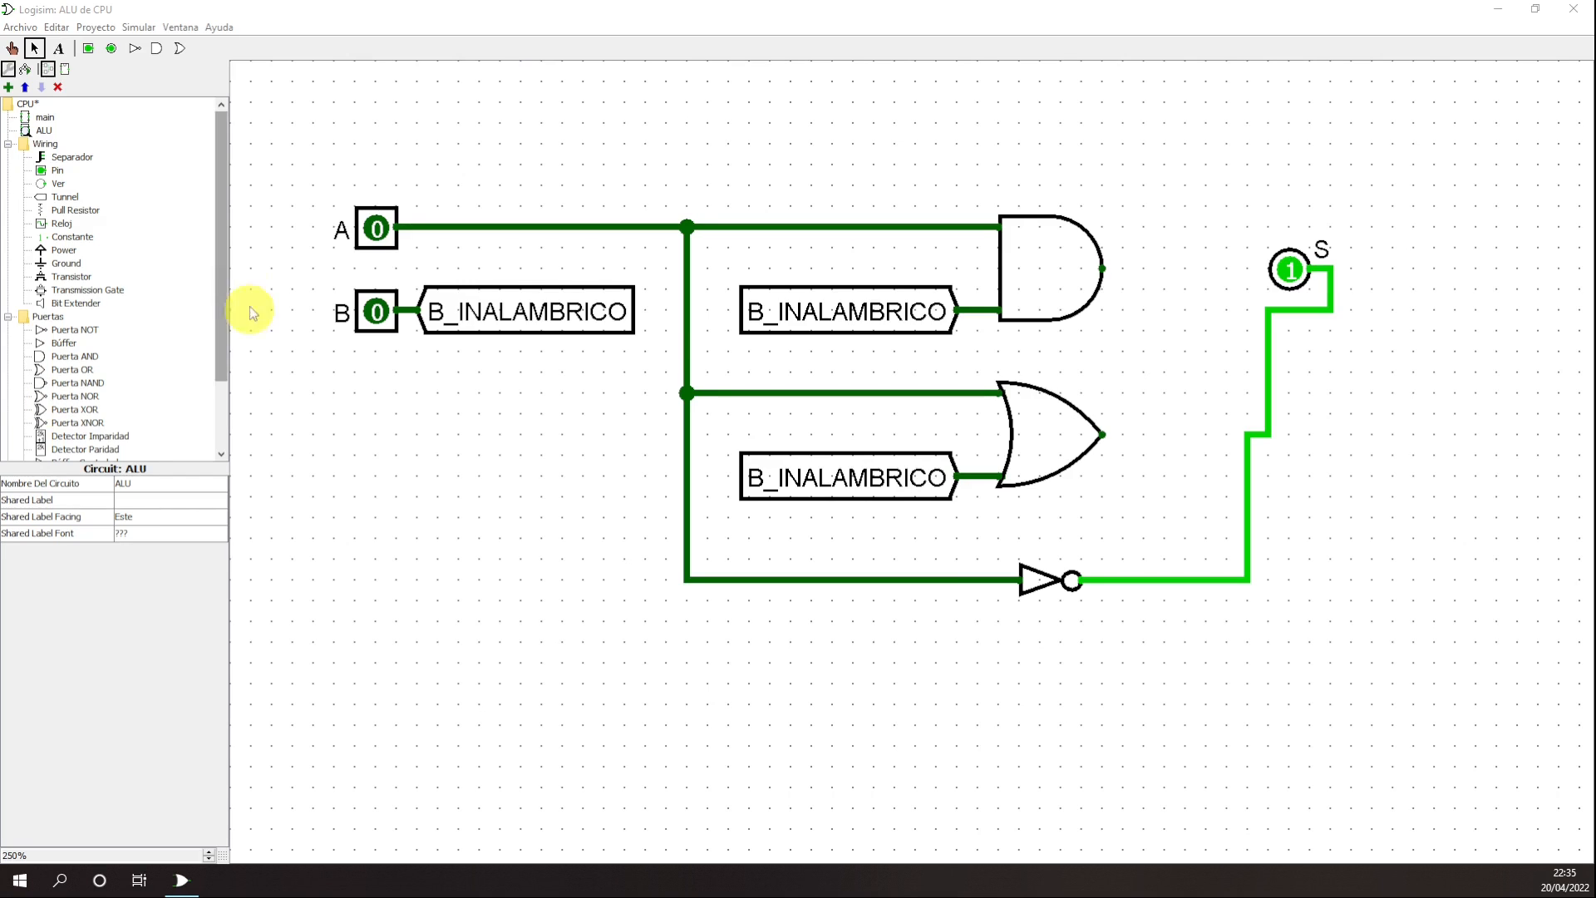
# - Add a new circuit named SUMADOR_COMPLETO_1bit to the CPU project
pyautogui.rightClick(37, 114)
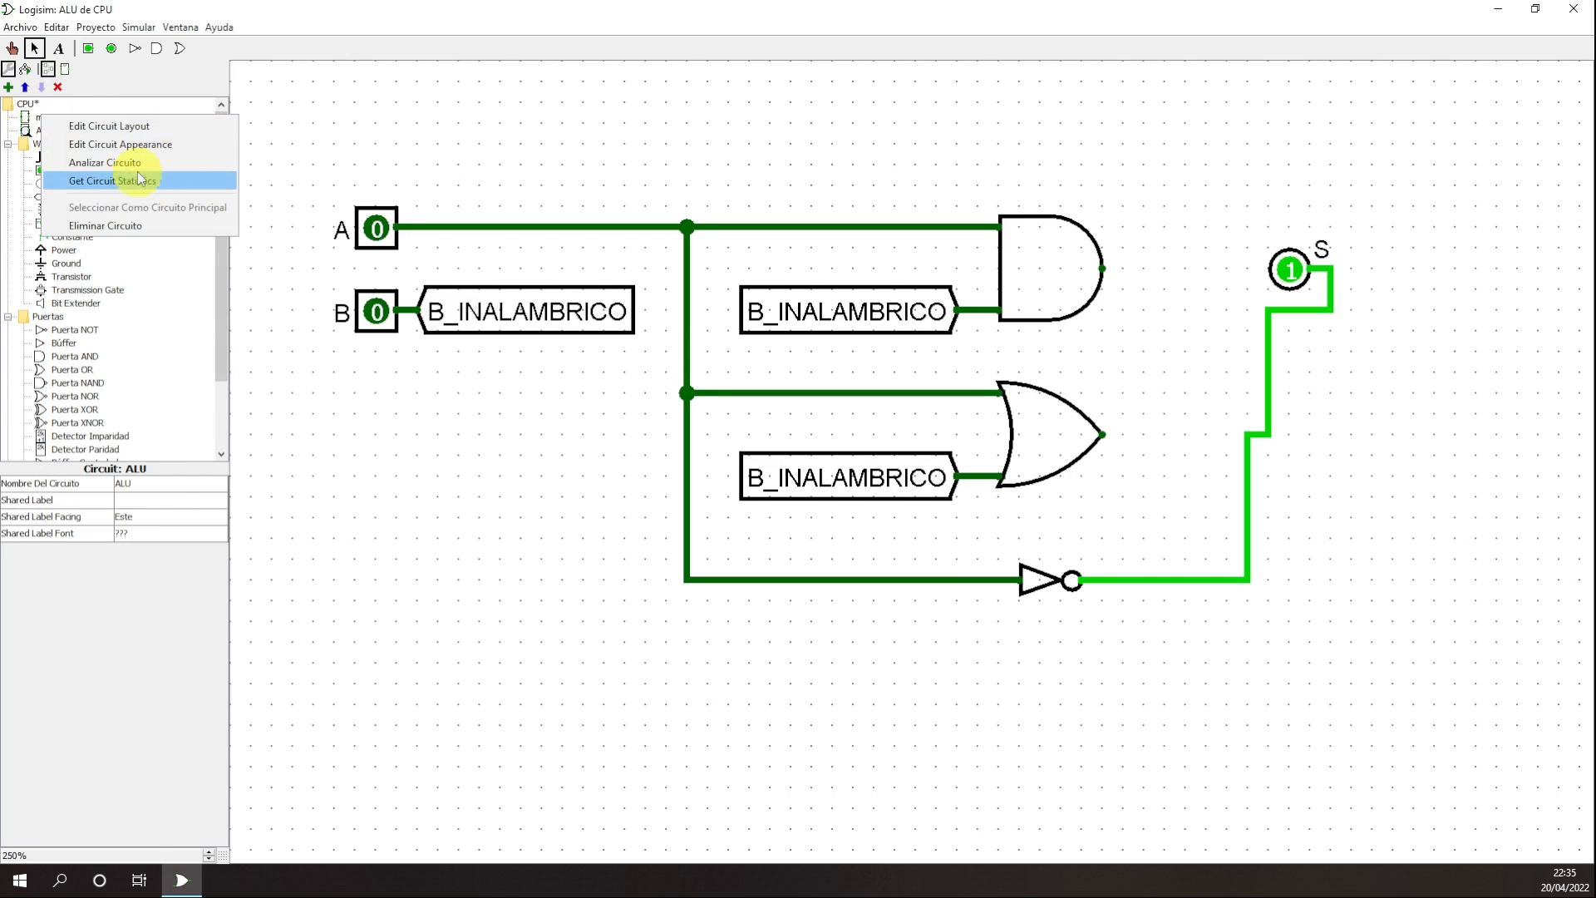
pyautogui.click(41, 125)
pyautogui.click(30, 106)
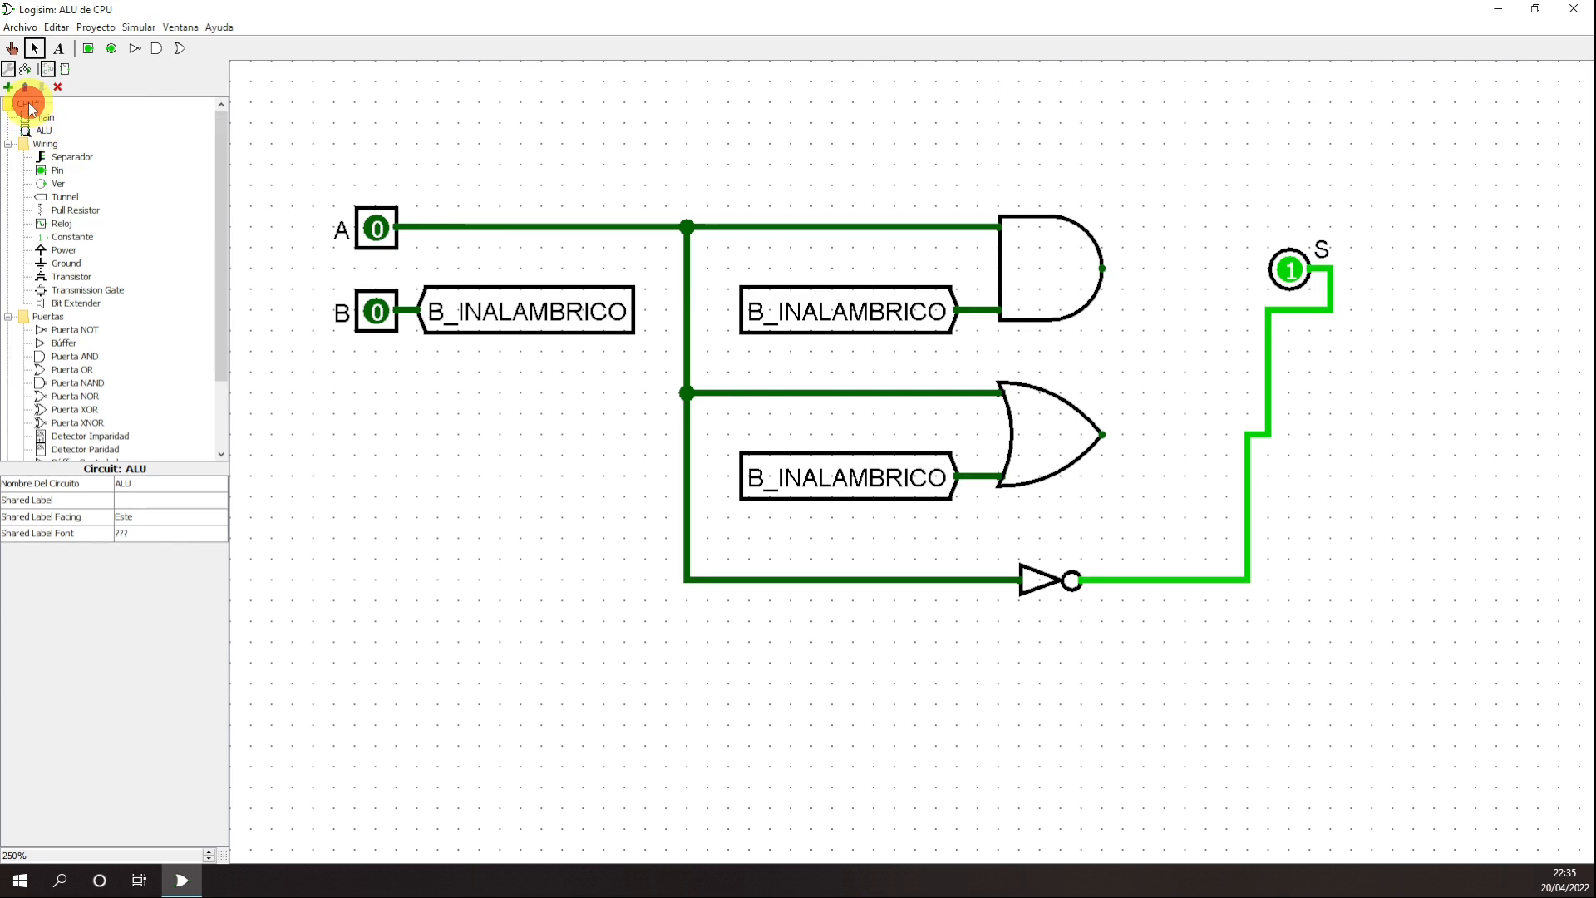
pyautogui.rightClick(30, 107)
pyautogui.click(83, 116)
pyautogui.click(786, 425)
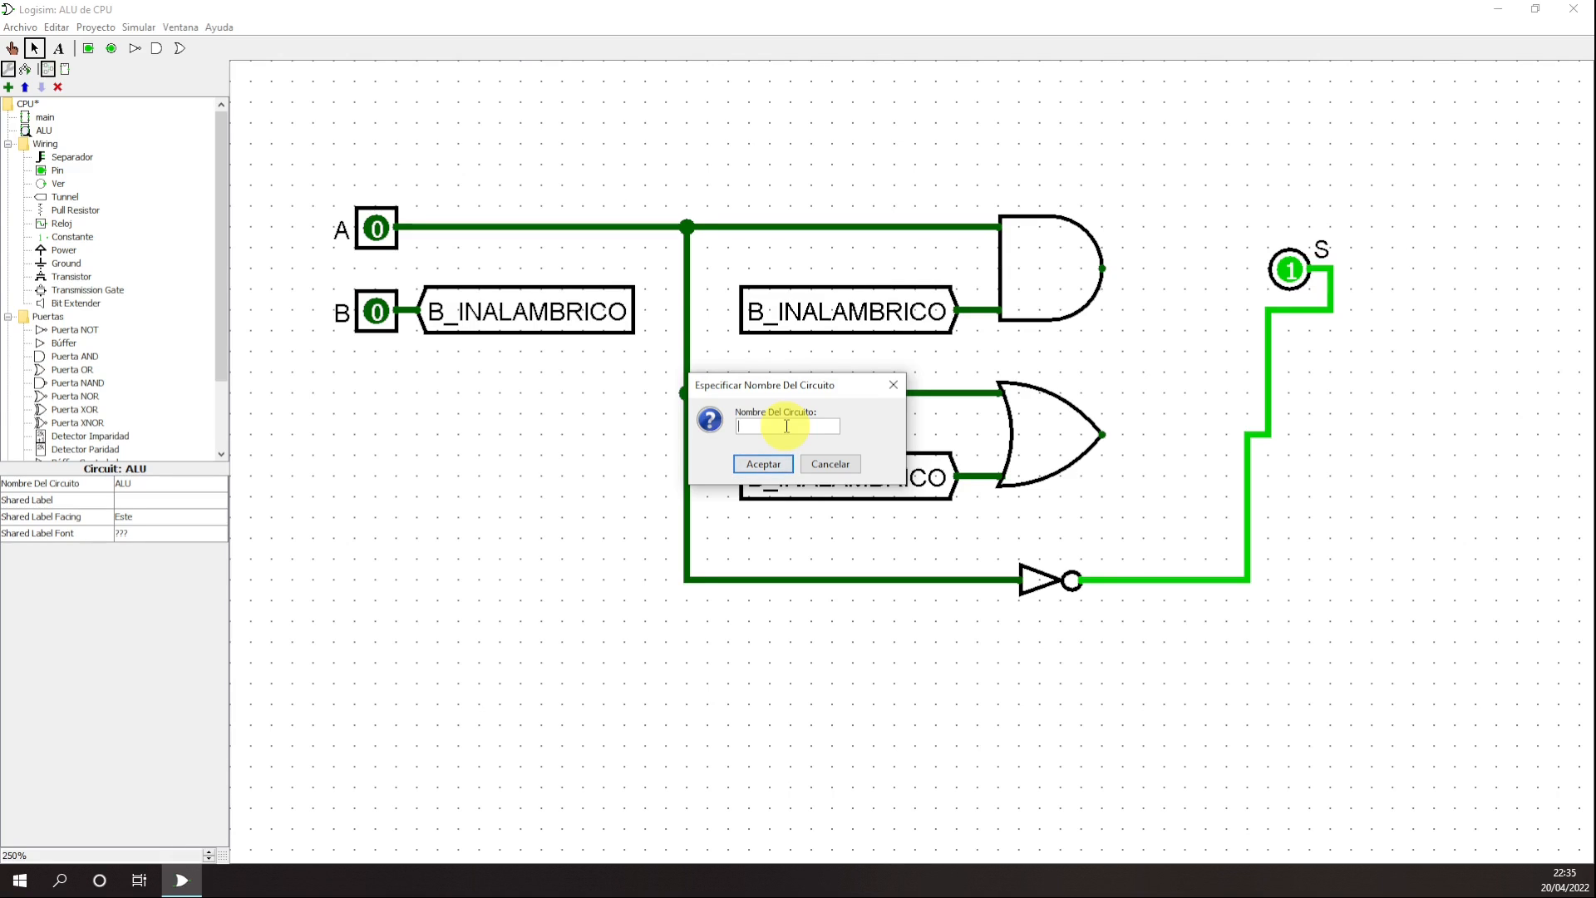
pyautogui.write('SUMADOR')
pyautogui.write('_COMPLETO')
pyautogui.write('_1b')
pyautogui.write('it')
pyautogui.press('Return')
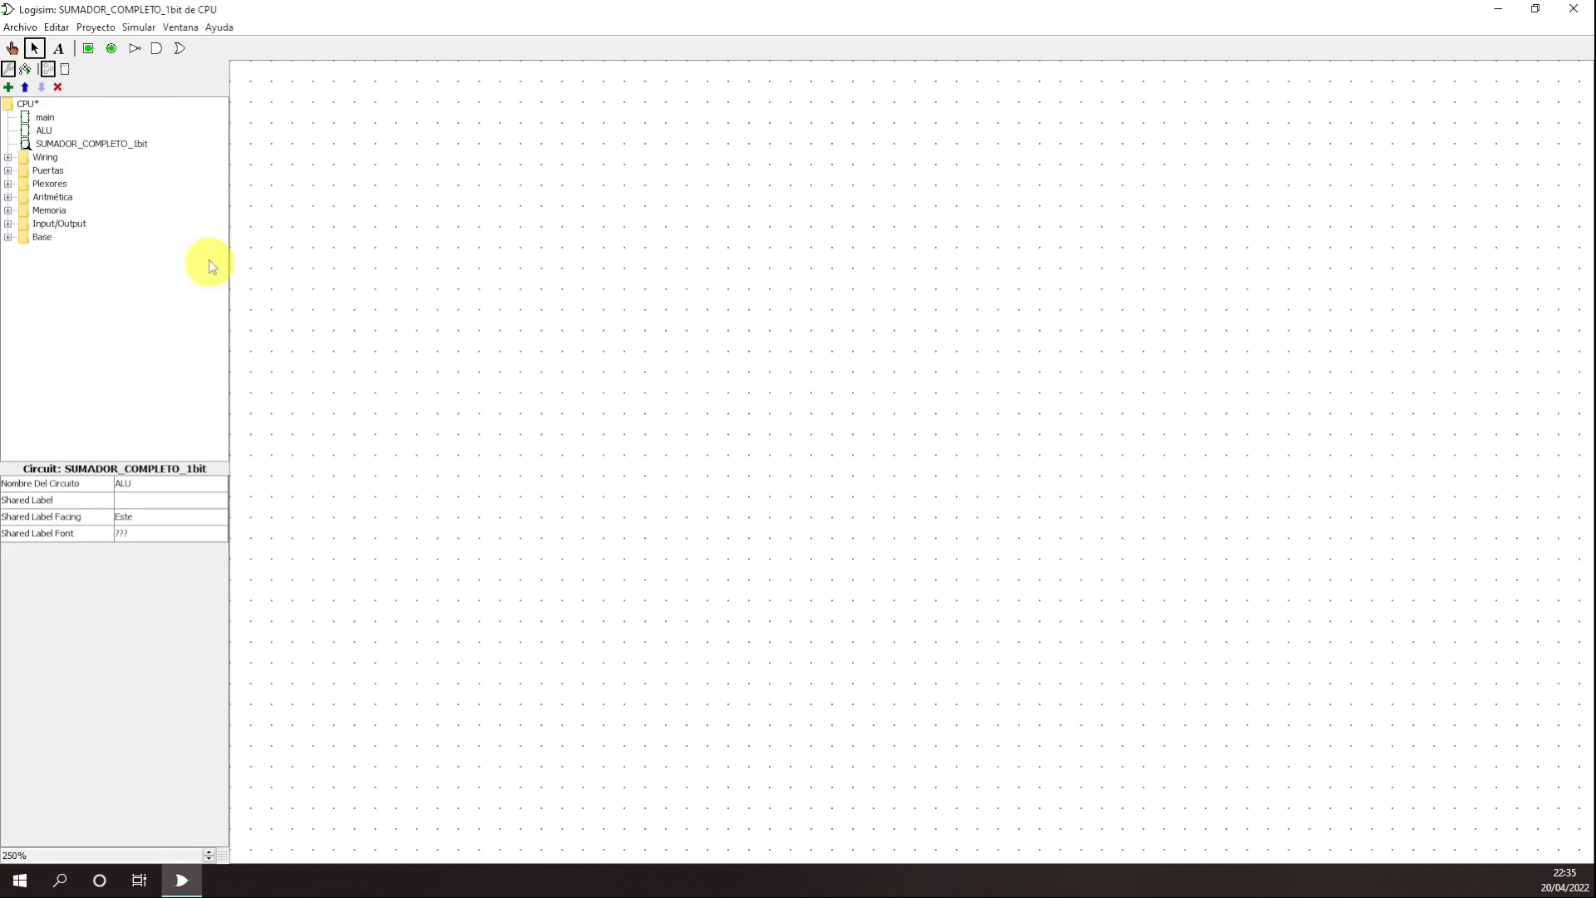
# - Place an input pin in the new circuit's upper-left area and set its three-state option to No
pyautogui.click(7, 157)
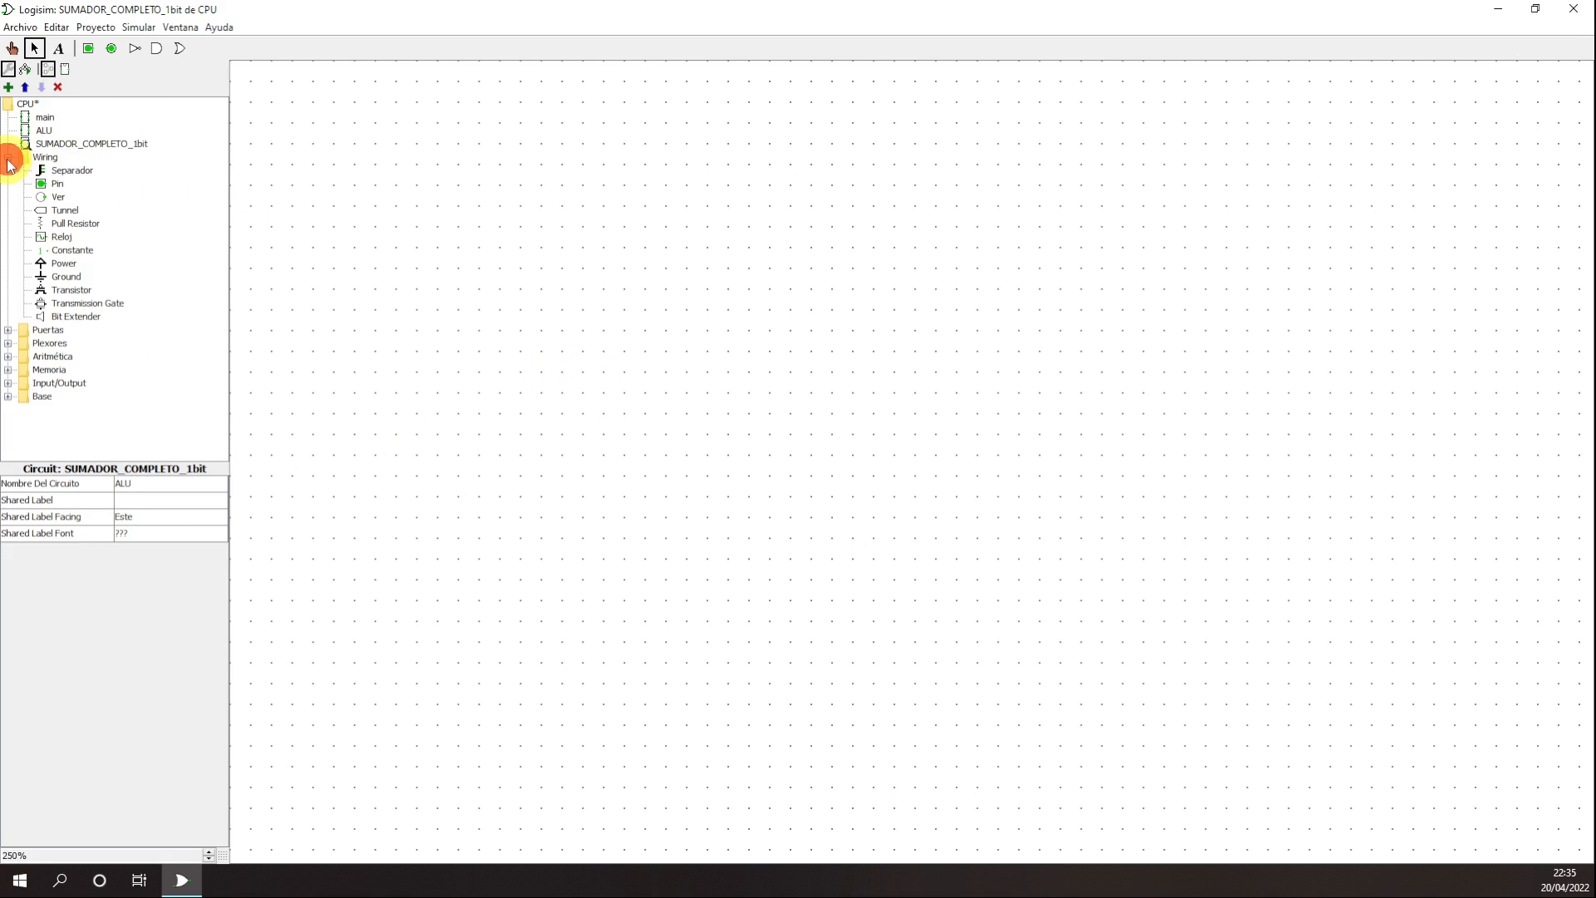
pyautogui.click(58, 183)
pyautogui.click(521, 186)
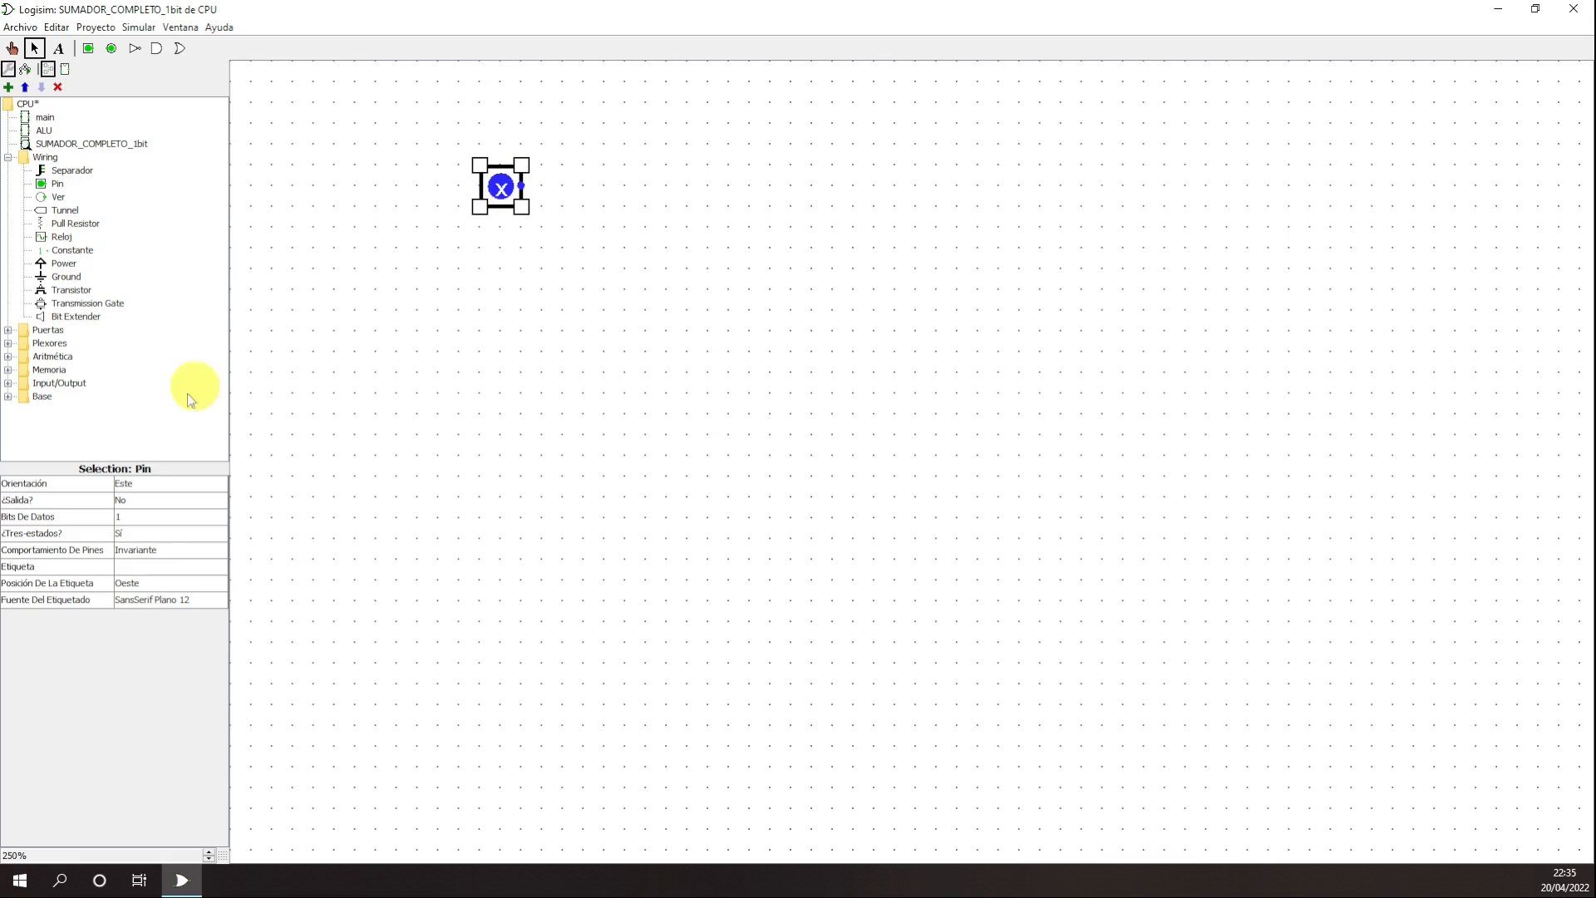
pyautogui.click(143, 532)
pyautogui.click(143, 558)
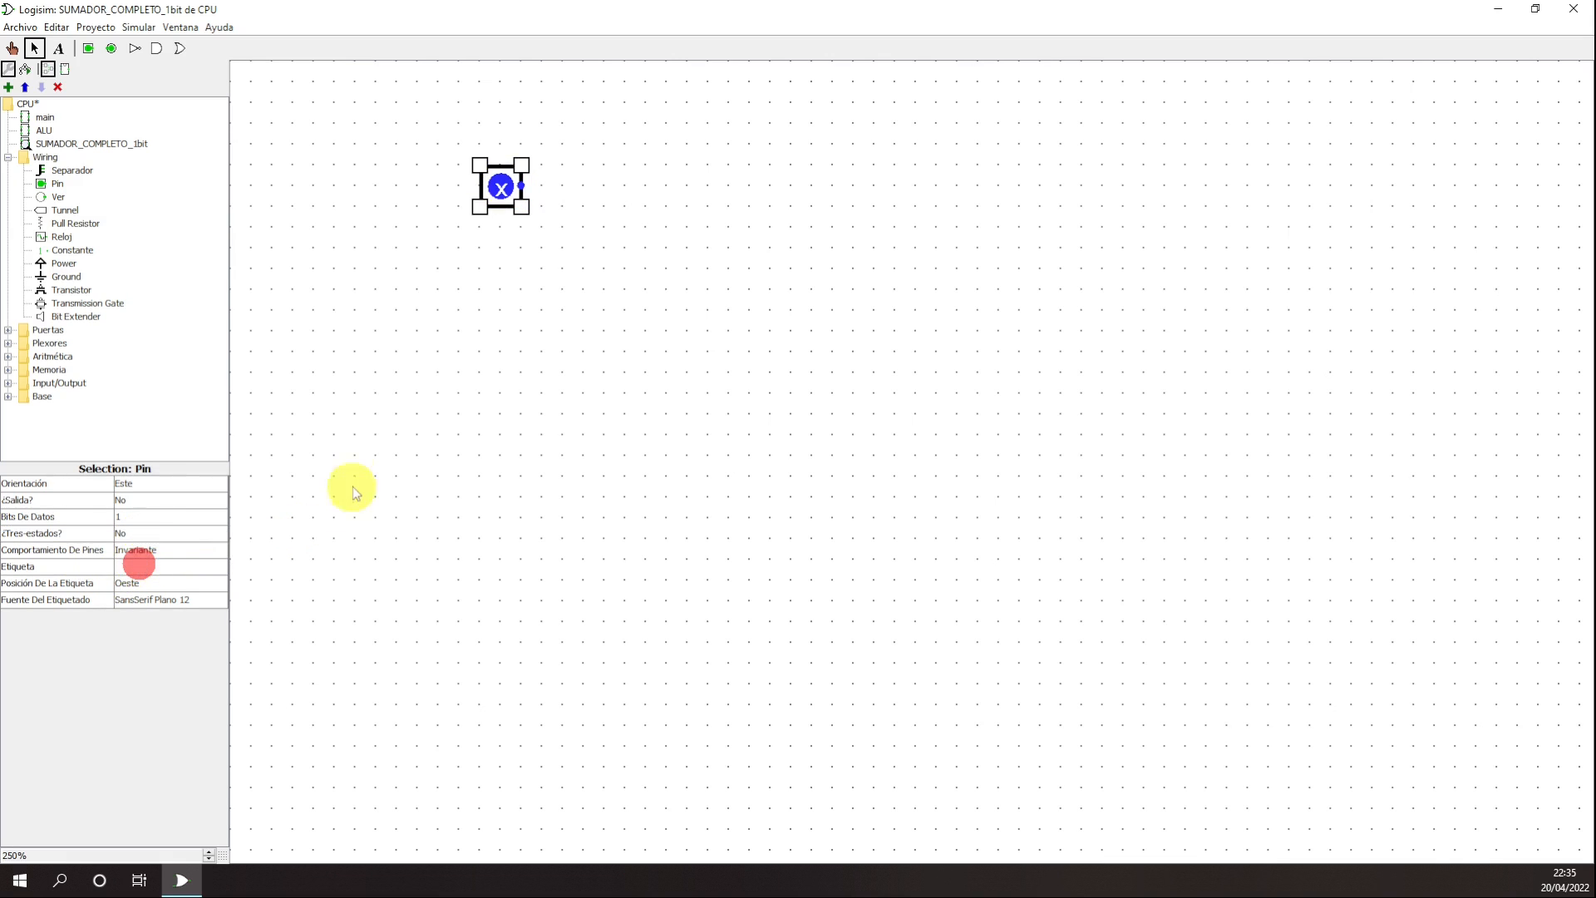
pyautogui.rightClick(496, 192)
pyautogui.click(56, 28)
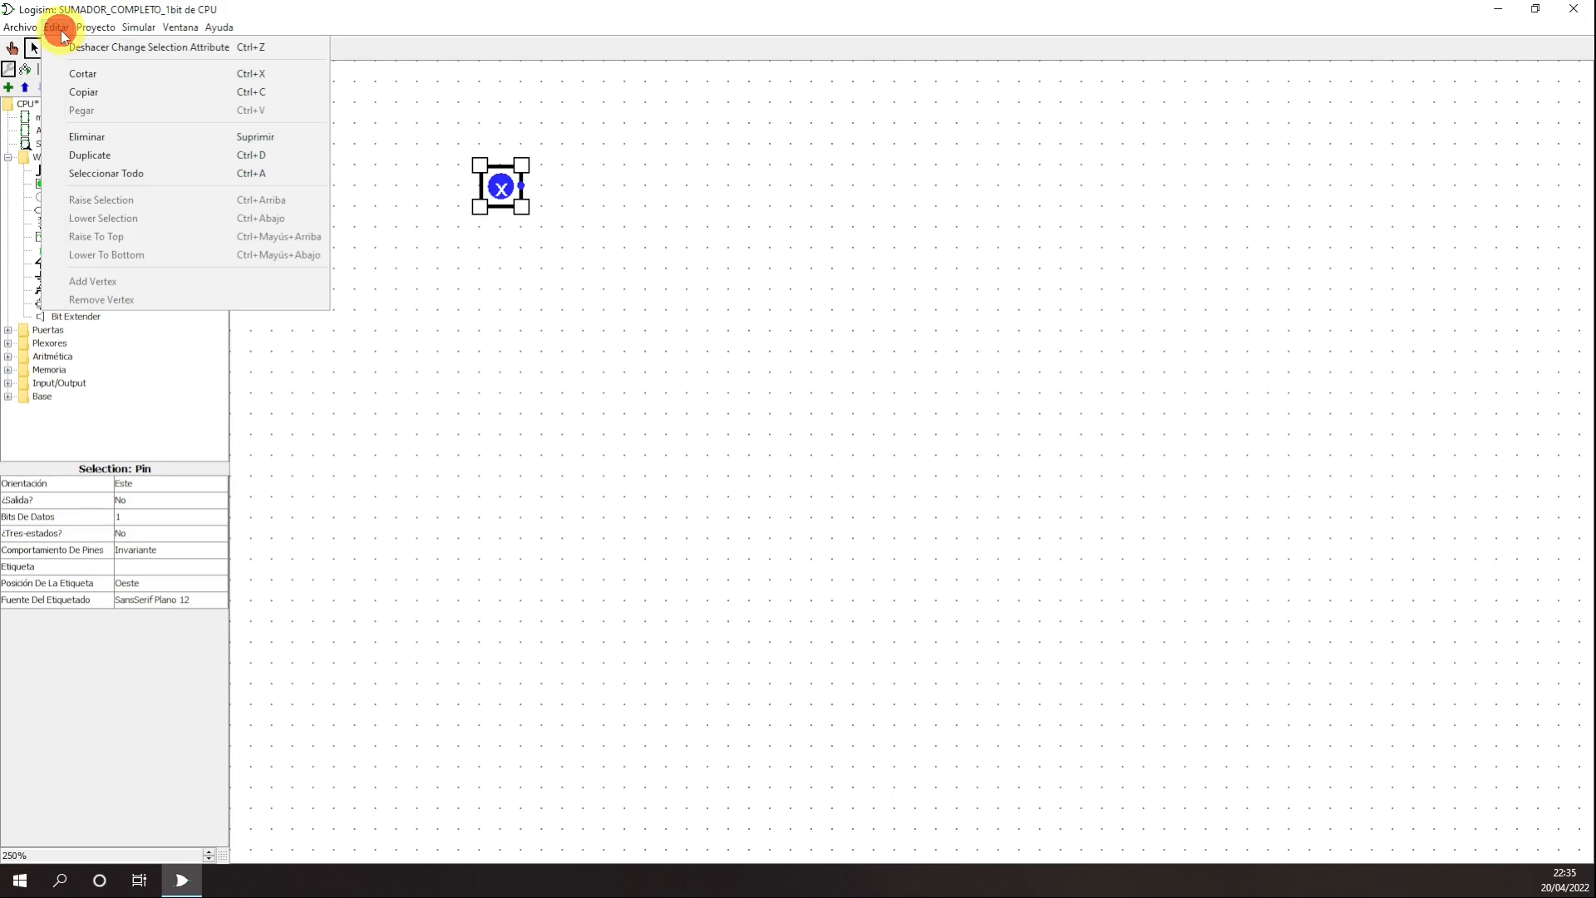
pyautogui.click(500, 186)
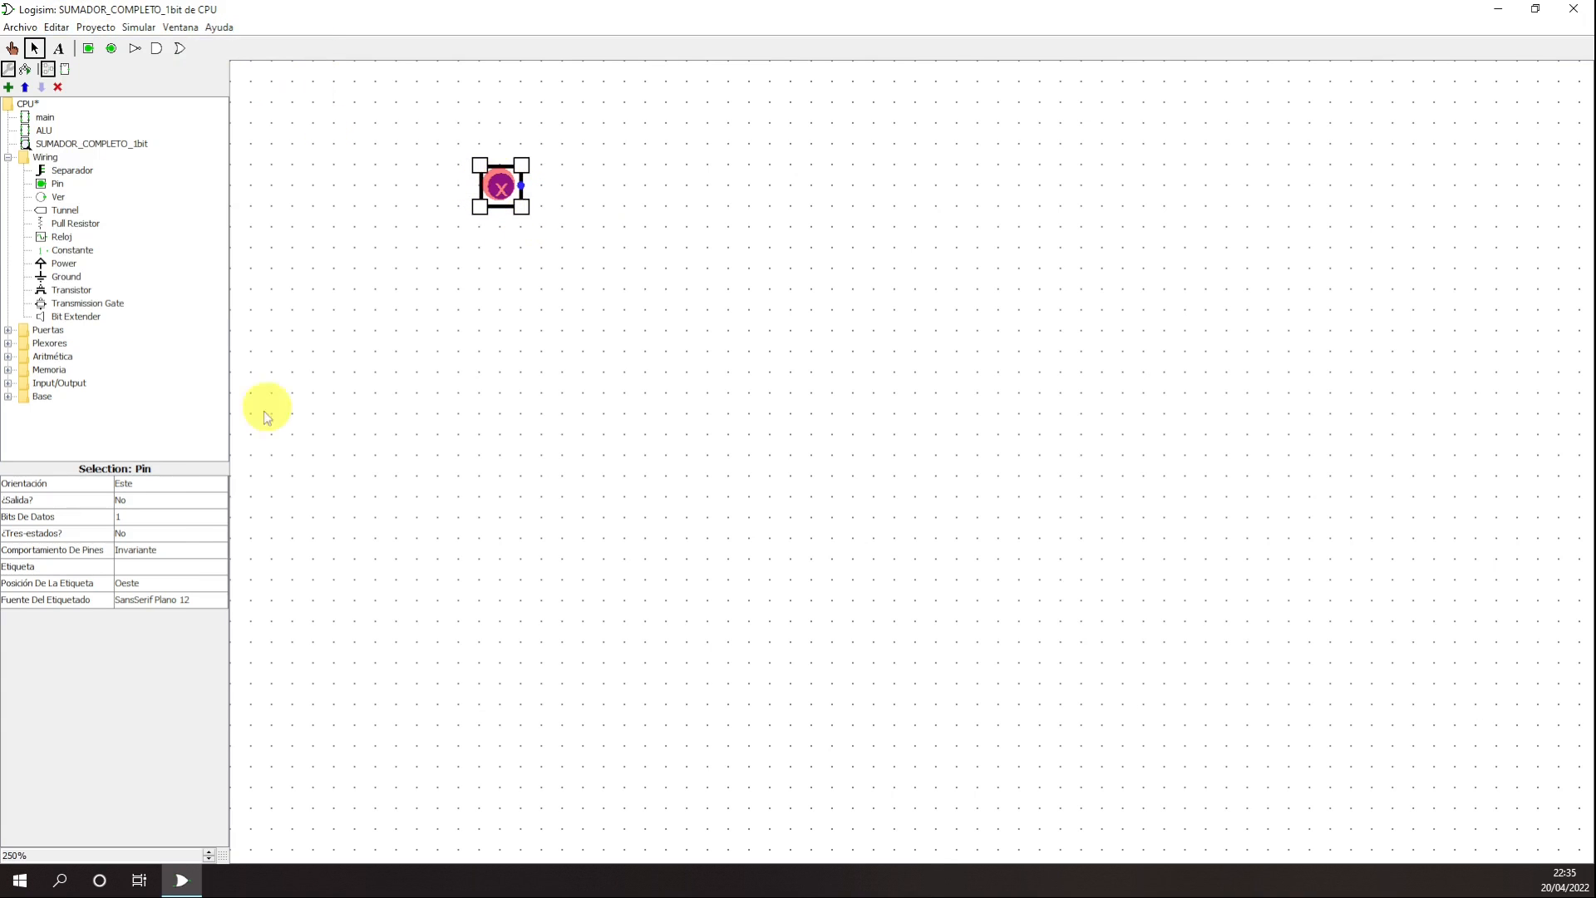
# - Label the new input pin A
pyautogui.click(165, 570)
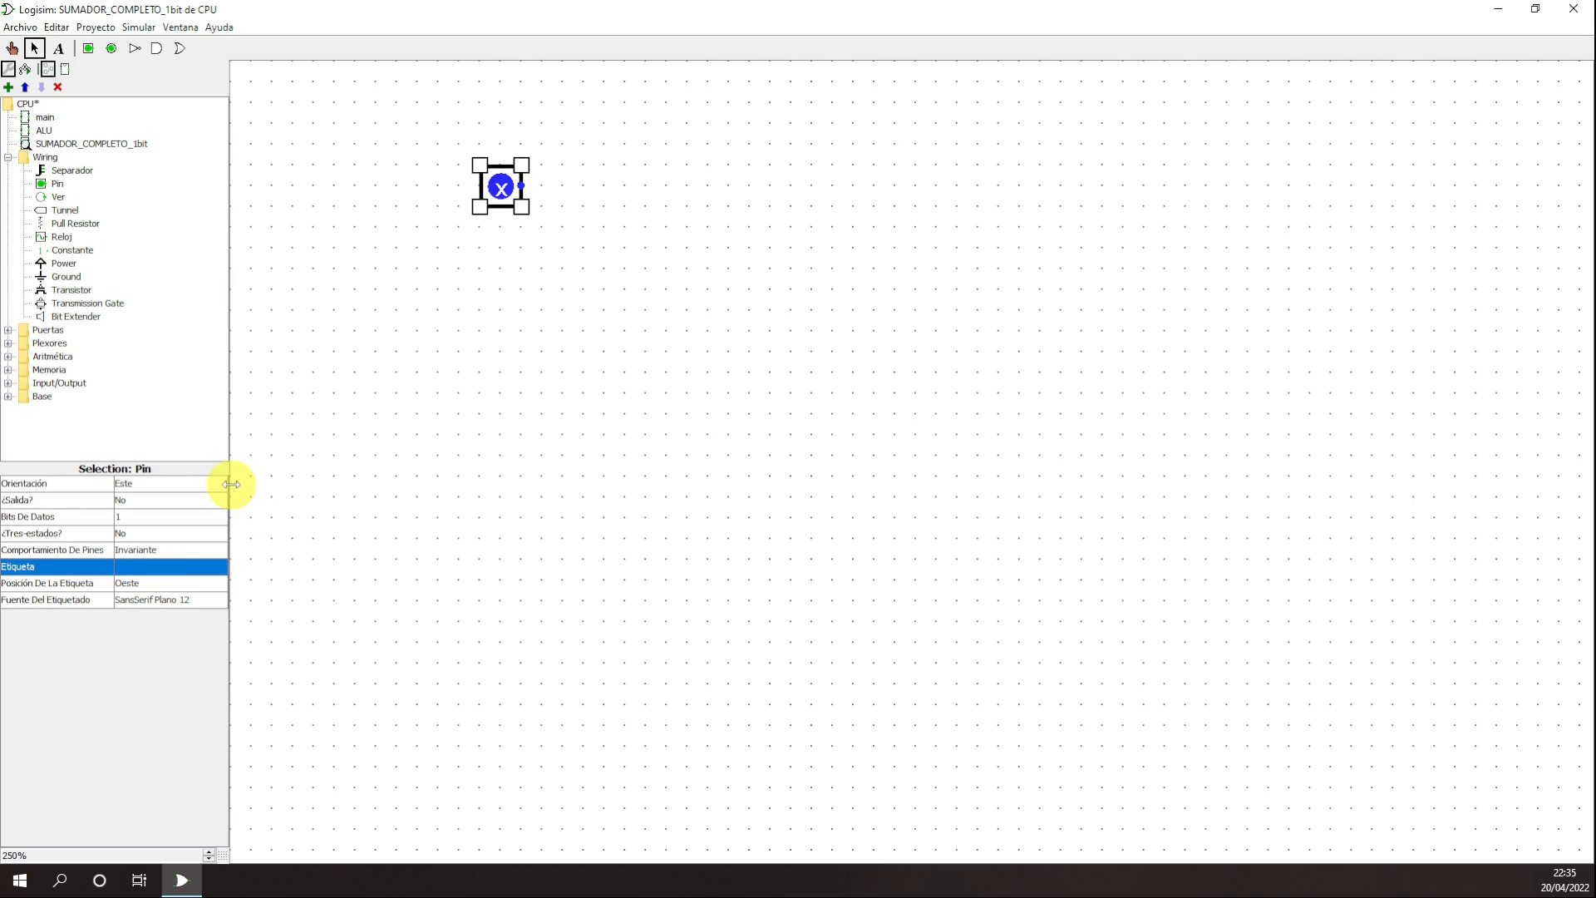
pyautogui.click(174, 570)
pyautogui.write('A')
pyautogui.press('Return')
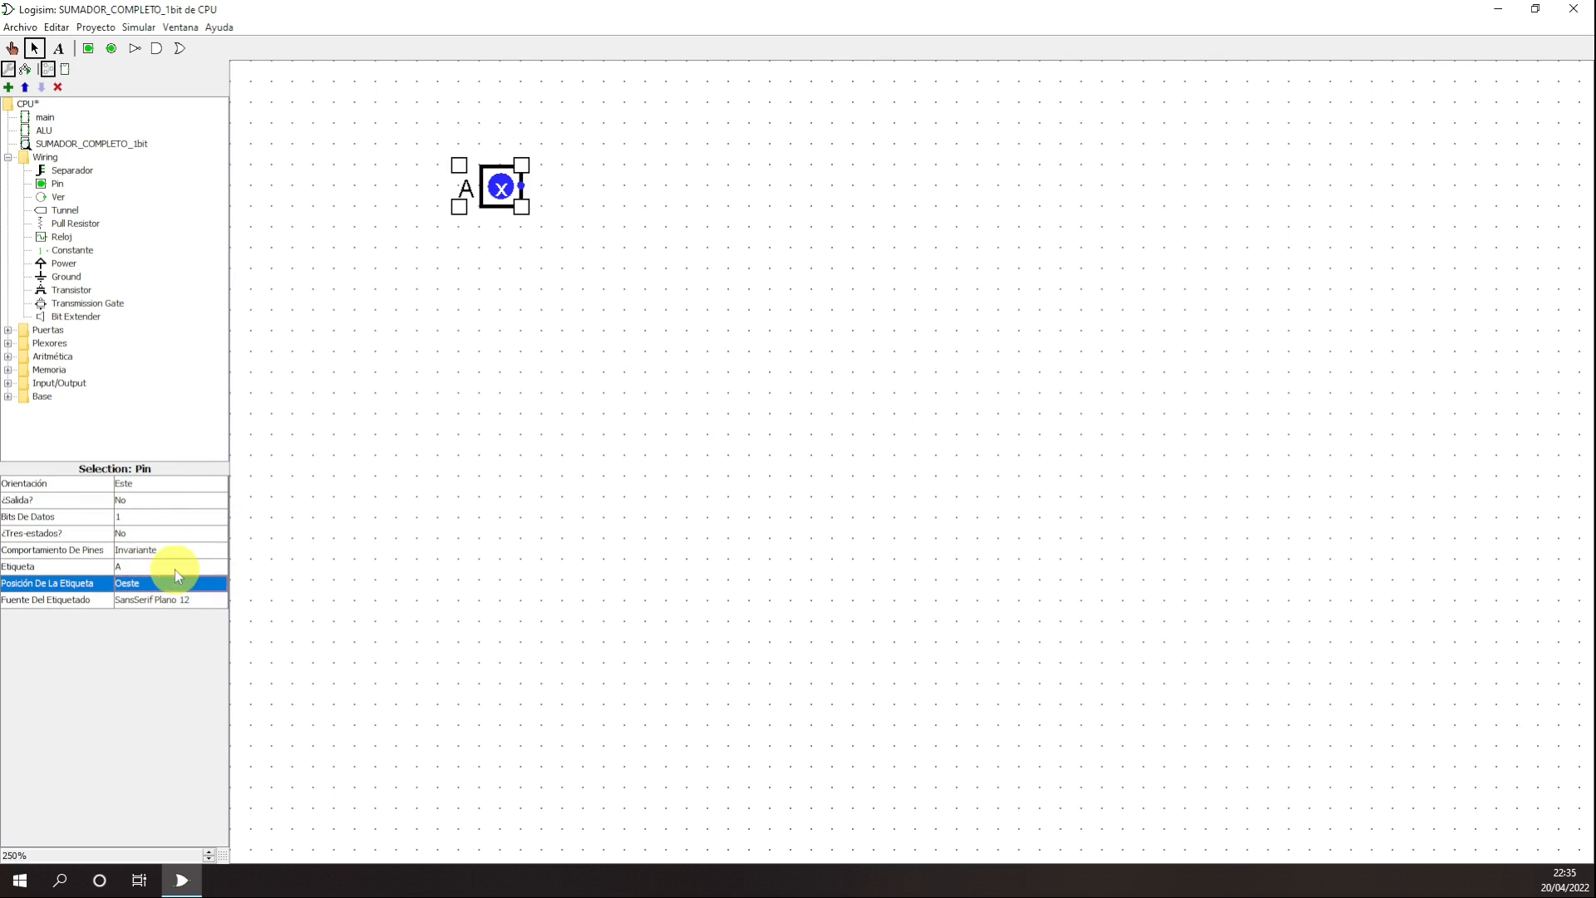
# - Duplicate pin A and place the copy directly below the original
pyautogui.rightClick(501, 183)
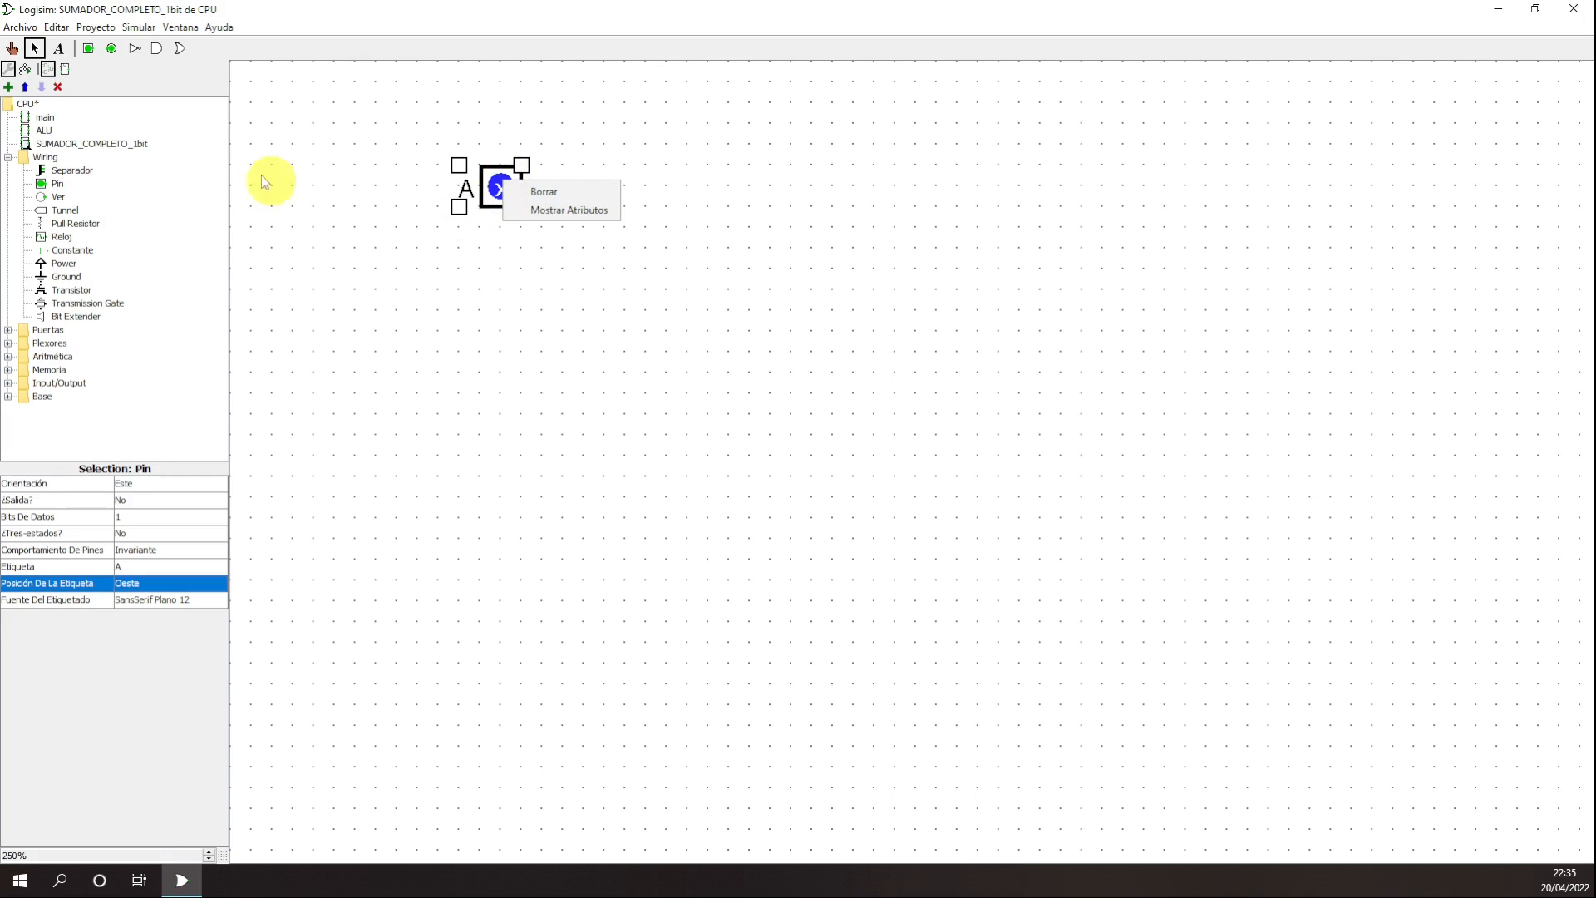
pyautogui.click(407, 331)
pyautogui.click(499, 184)
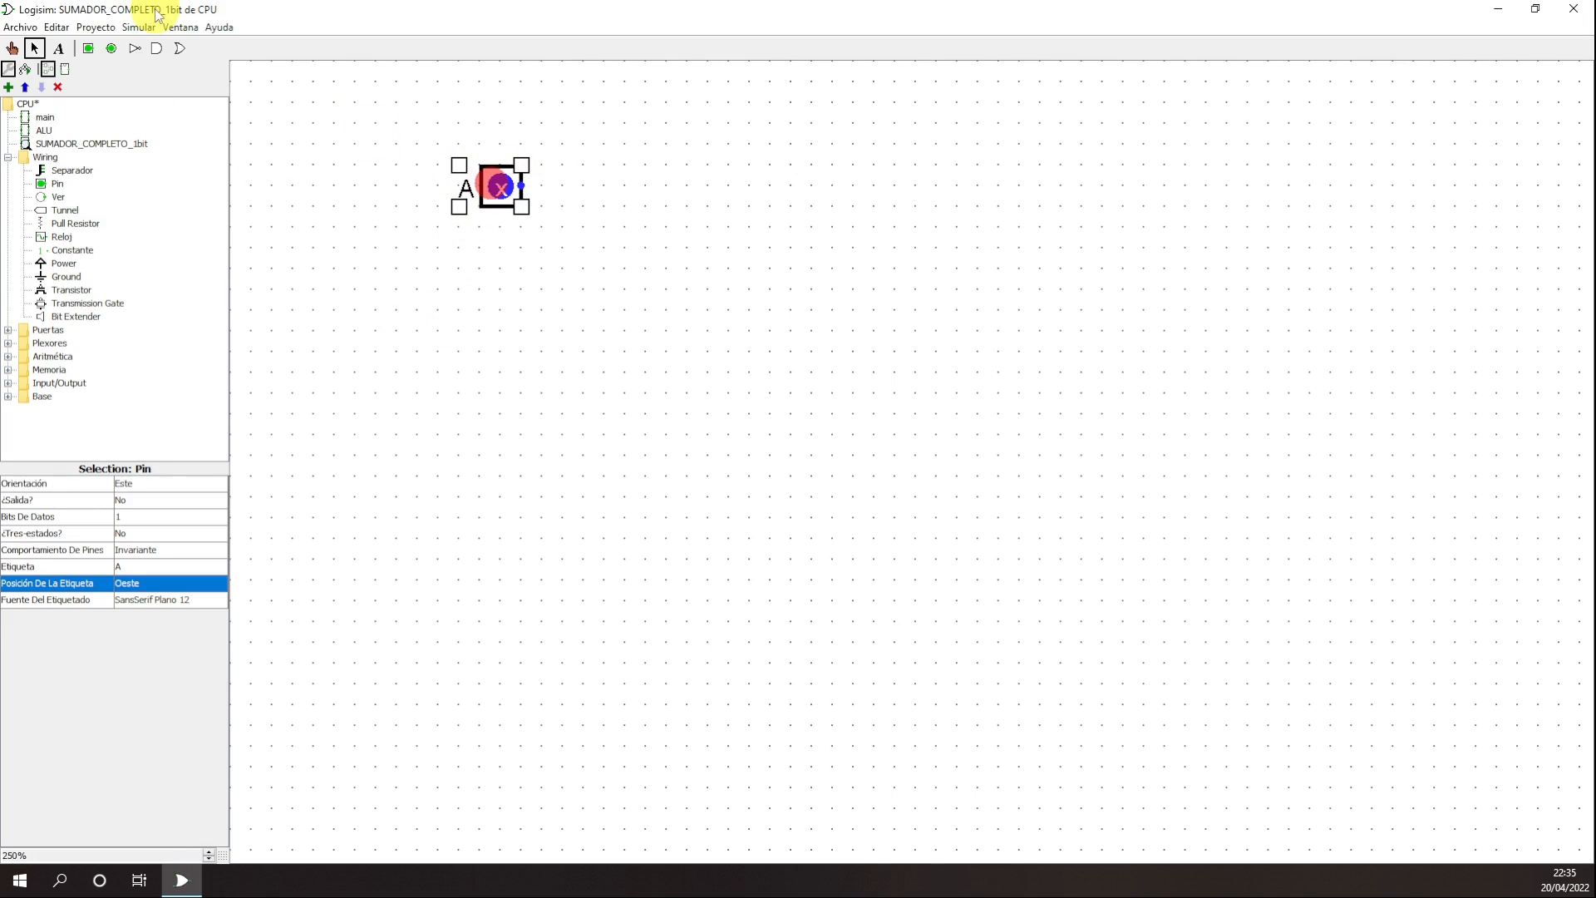
pyautogui.click(96, 28)
pyautogui.moveTo(57, 28)
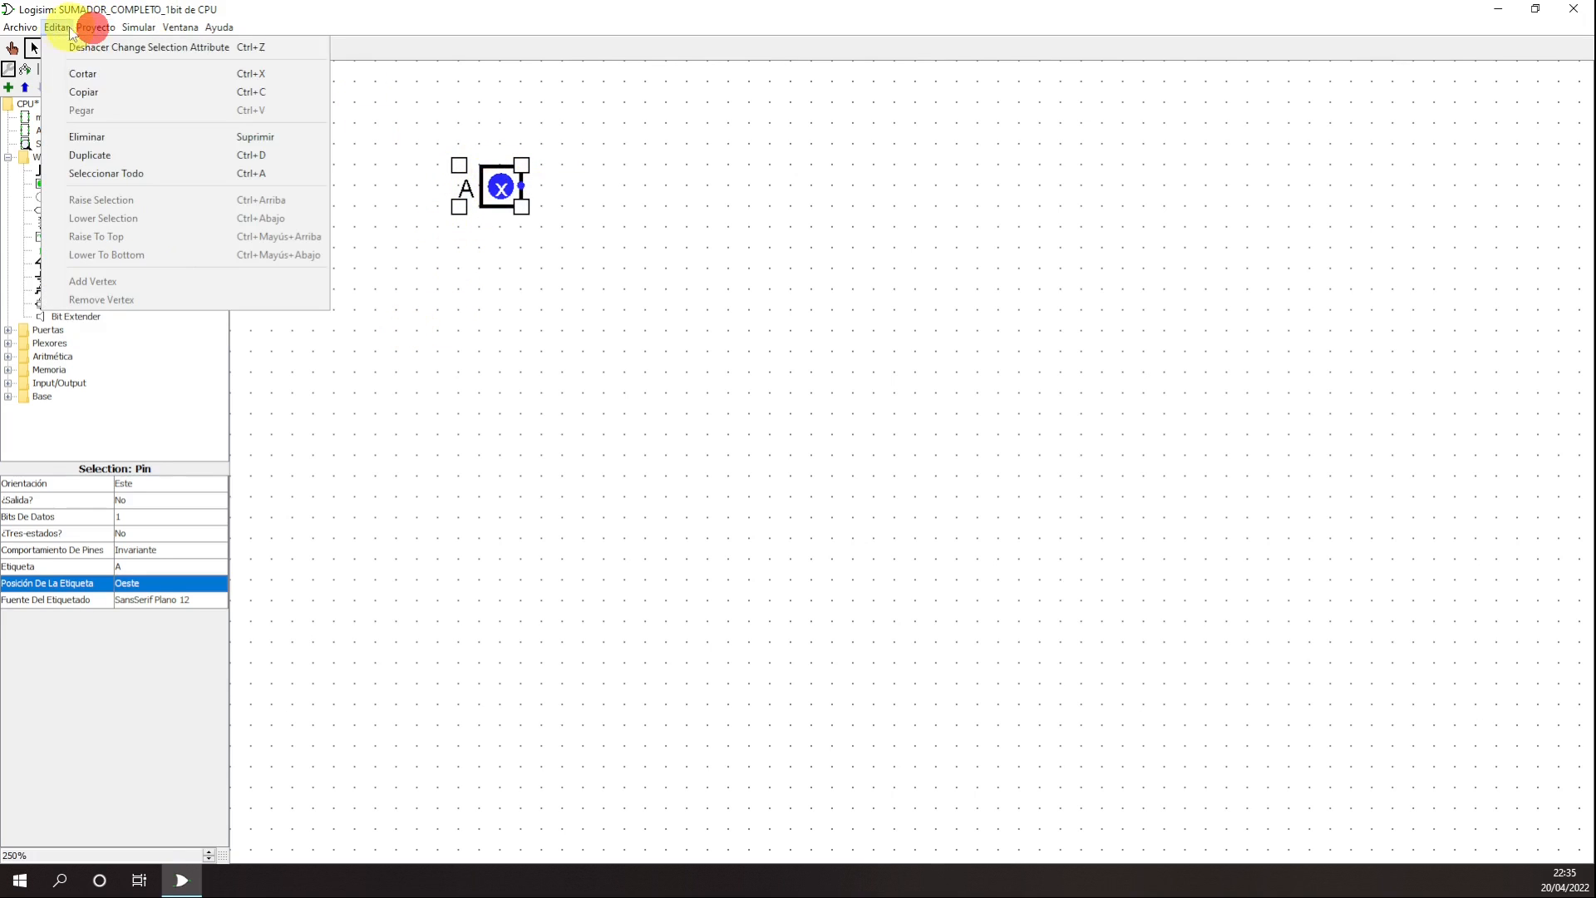
pyautogui.click(91, 156)
pyautogui.moveTo(528, 221); pyautogui.dragTo(502, 257)
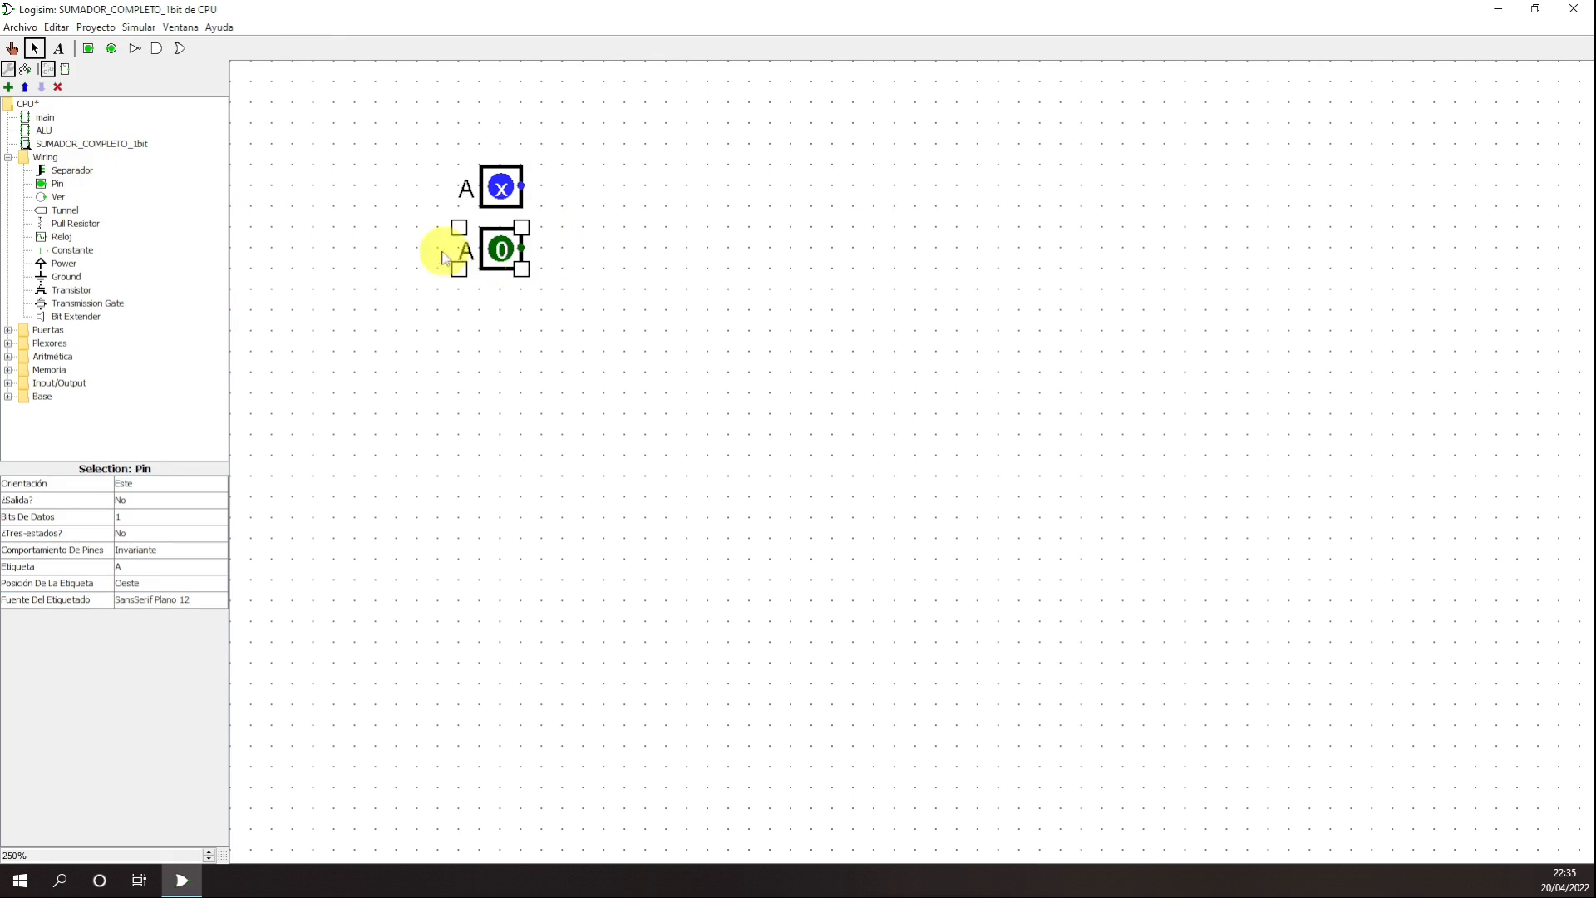
# - Label the copied input pin below A as B
pyautogui.click(130, 565)
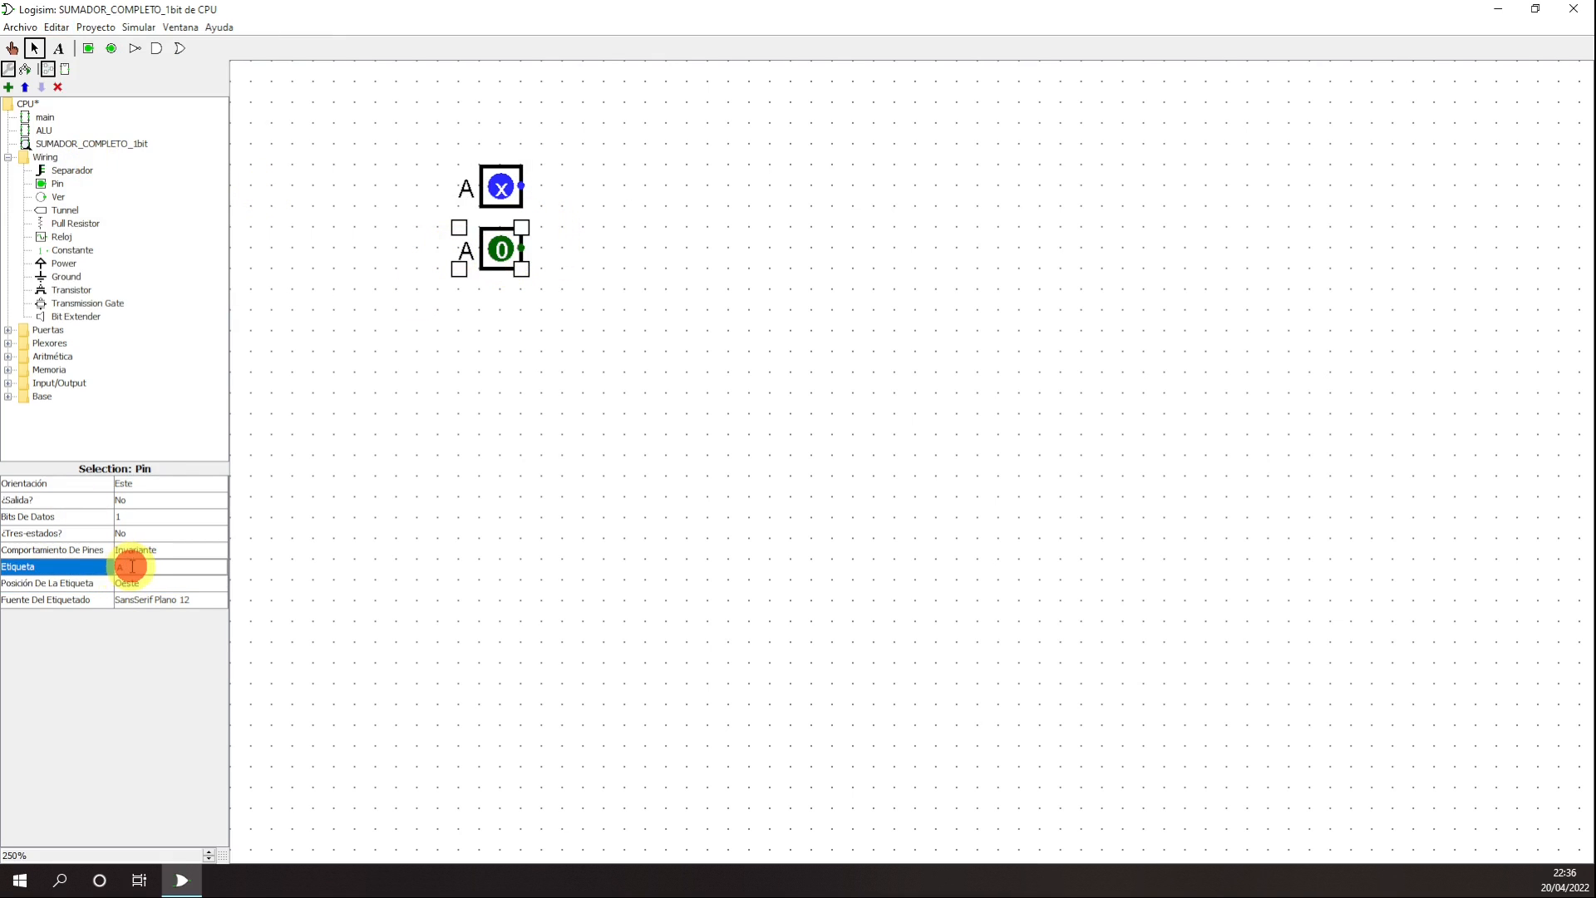
pyautogui.doubleClick(132, 566)
pyautogui.write('B')
pyautogui.press('Return')
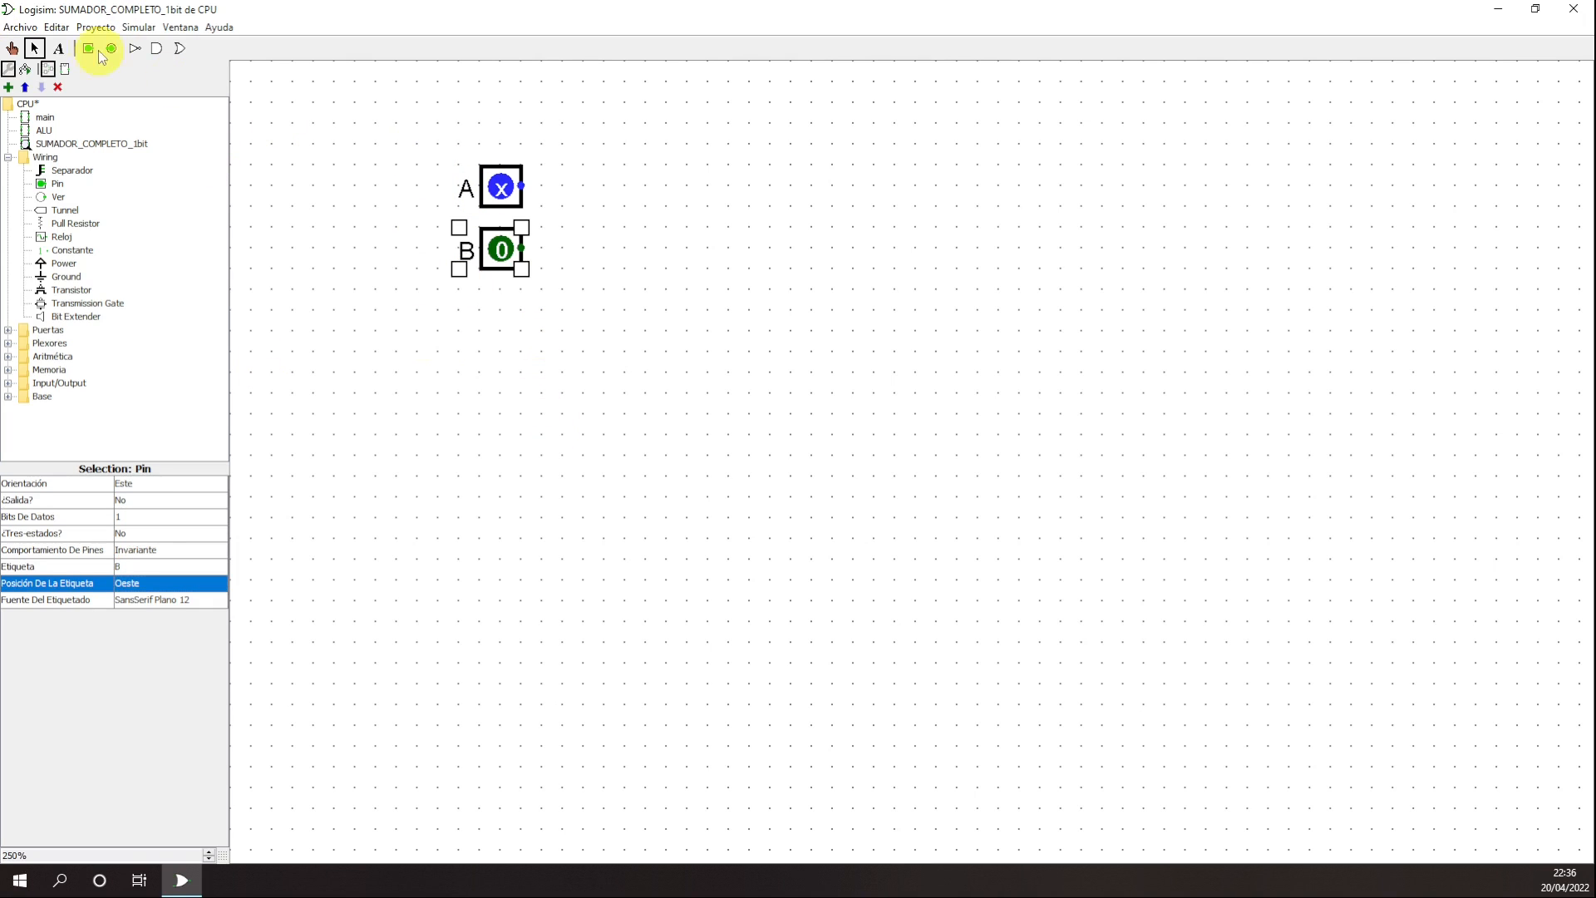
# - Duplicate pin B, place the copy directly below it and label the copy CIN
pyautogui.click(56, 28)
pyautogui.click(108, 152)
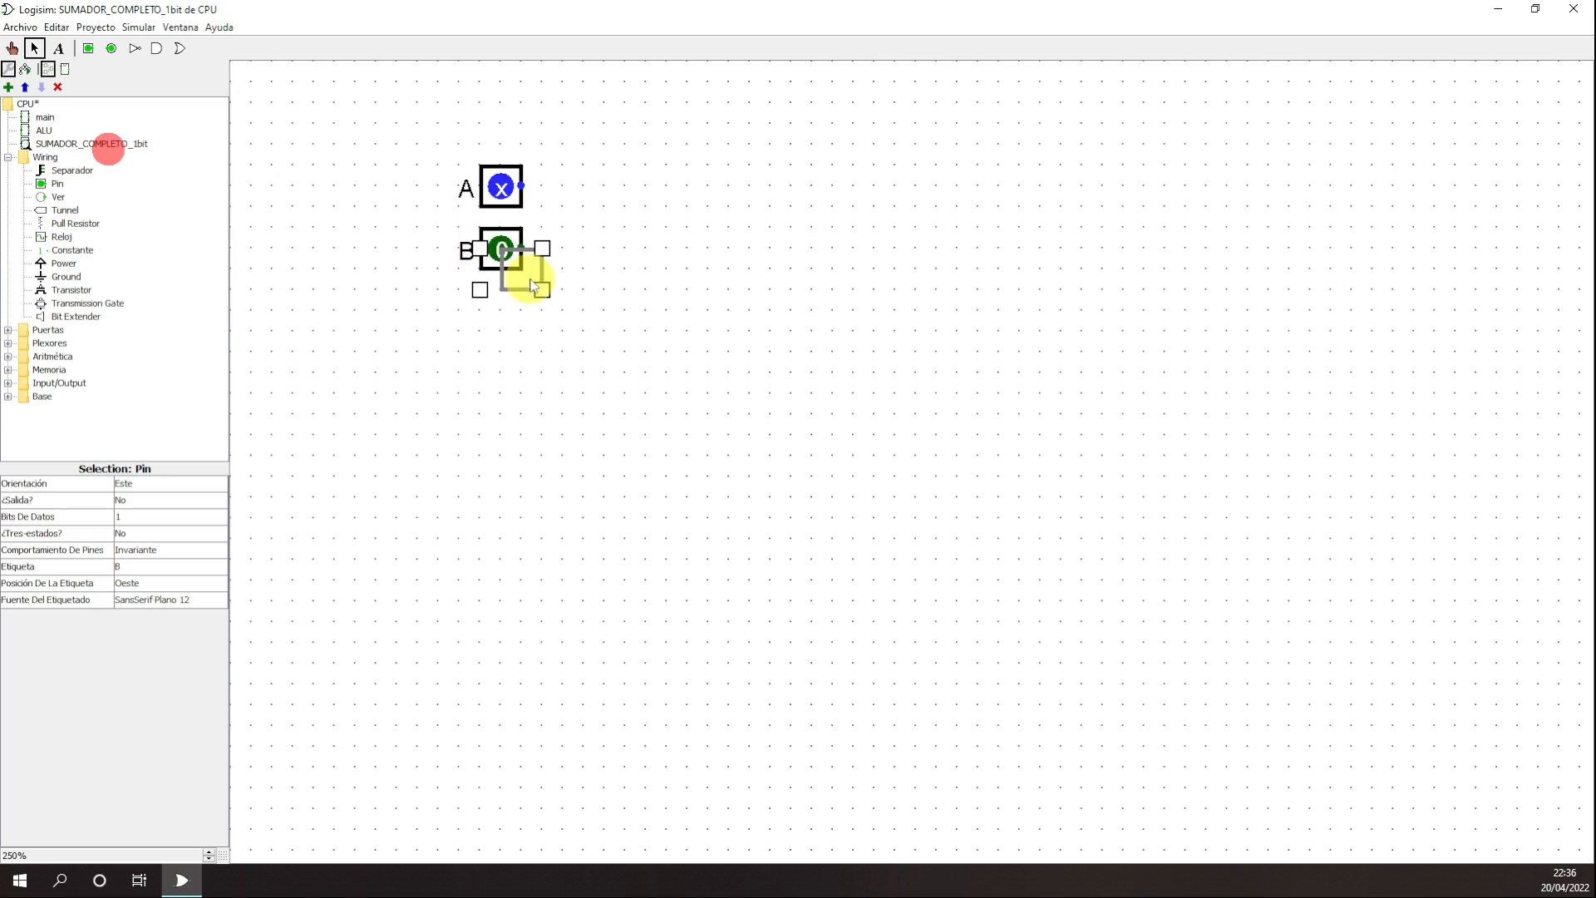
pyautogui.moveTo(527, 274); pyautogui.dragTo(501, 311)
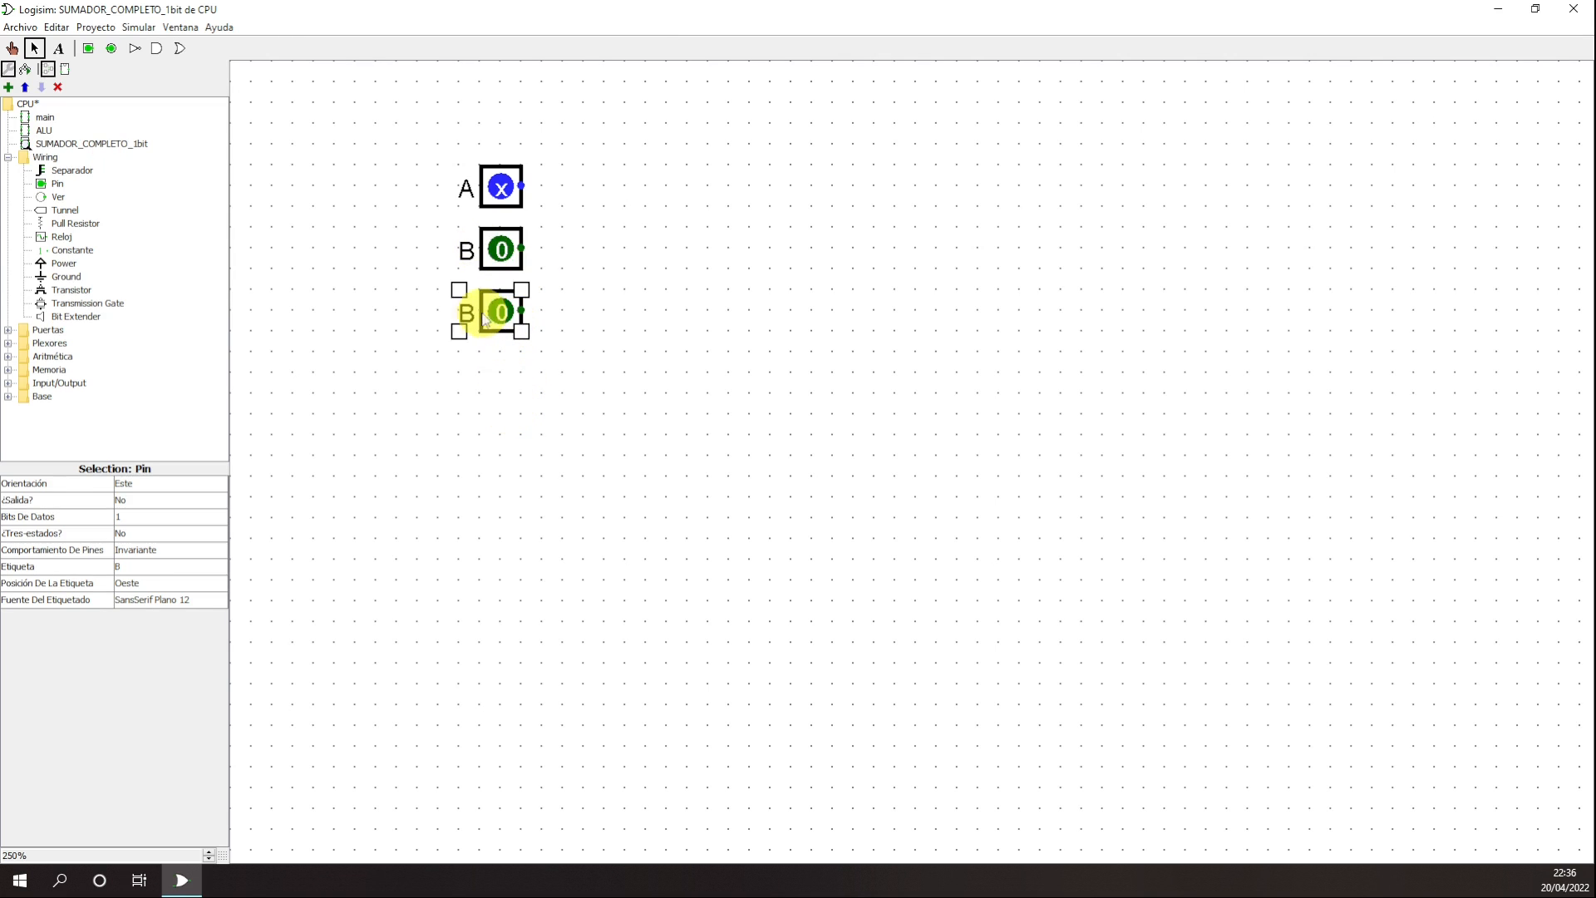
pyautogui.click(134, 566)
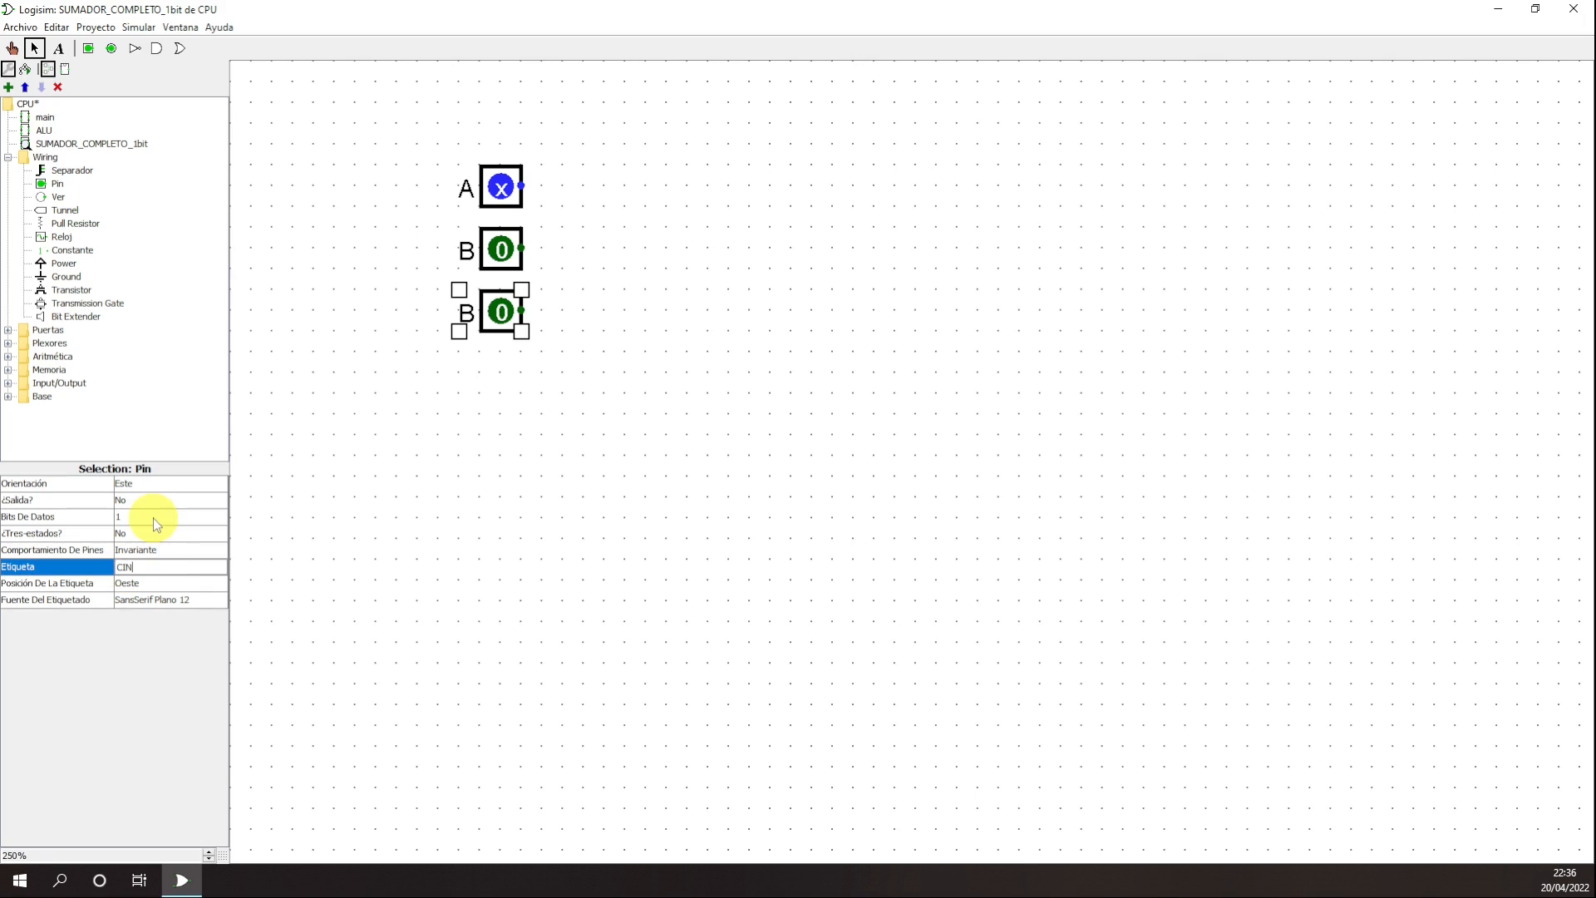
pyautogui.press('Return')
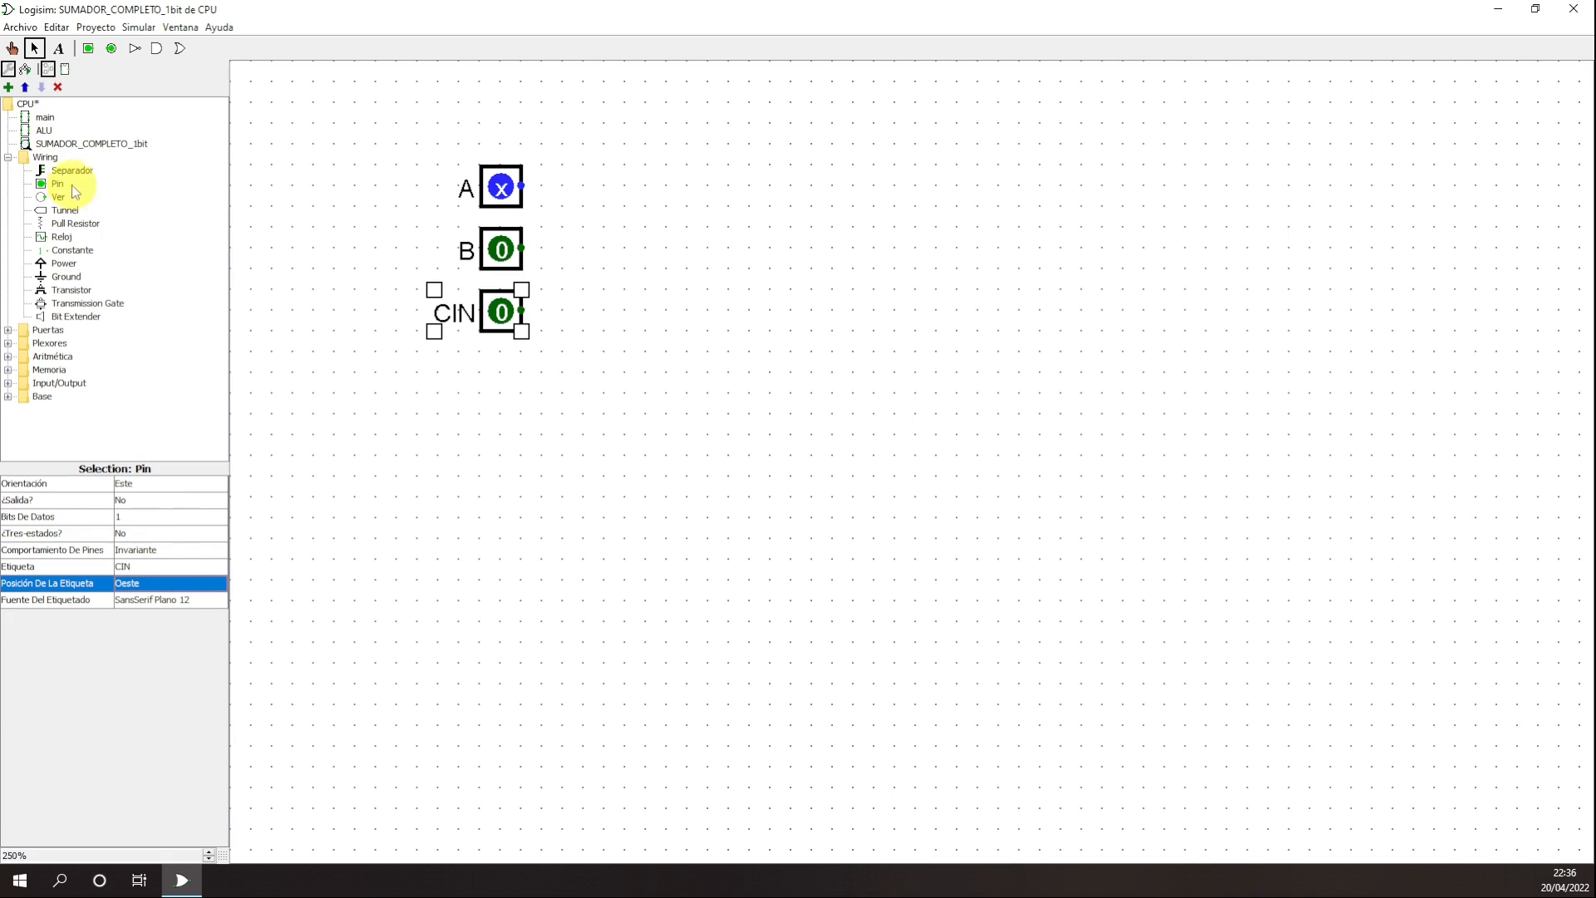
# - View the ALU circuit, then return to the SUMADOR_COMPLETO_1bit circuit
pyautogui.doubleClick(44, 131)
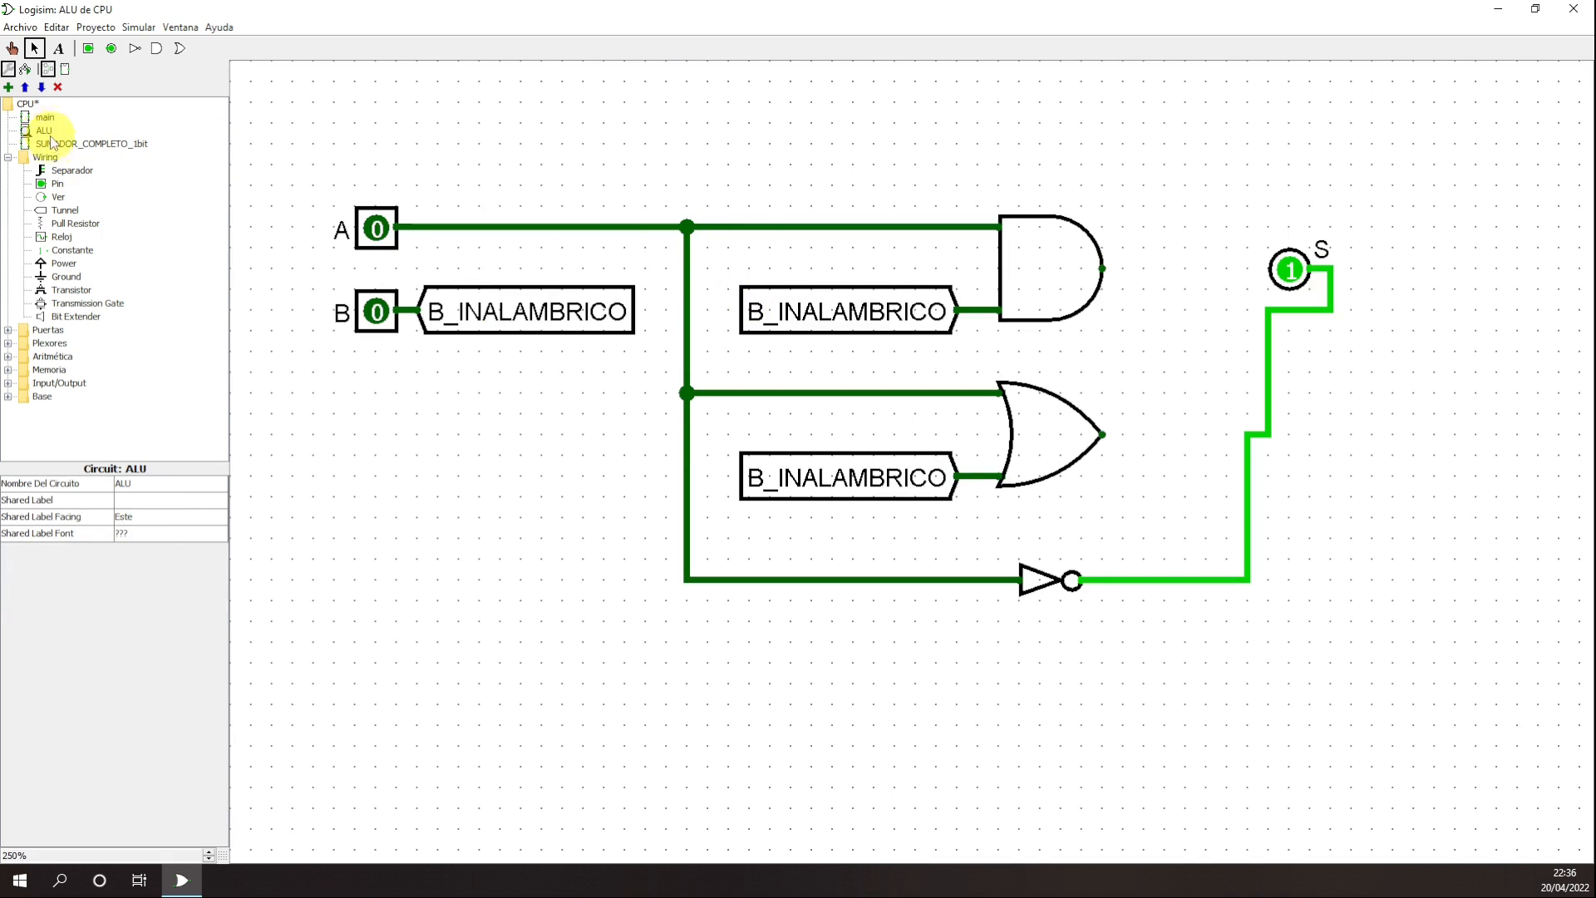
pyautogui.doubleClick(52, 143)
pyautogui.click(675, 345)
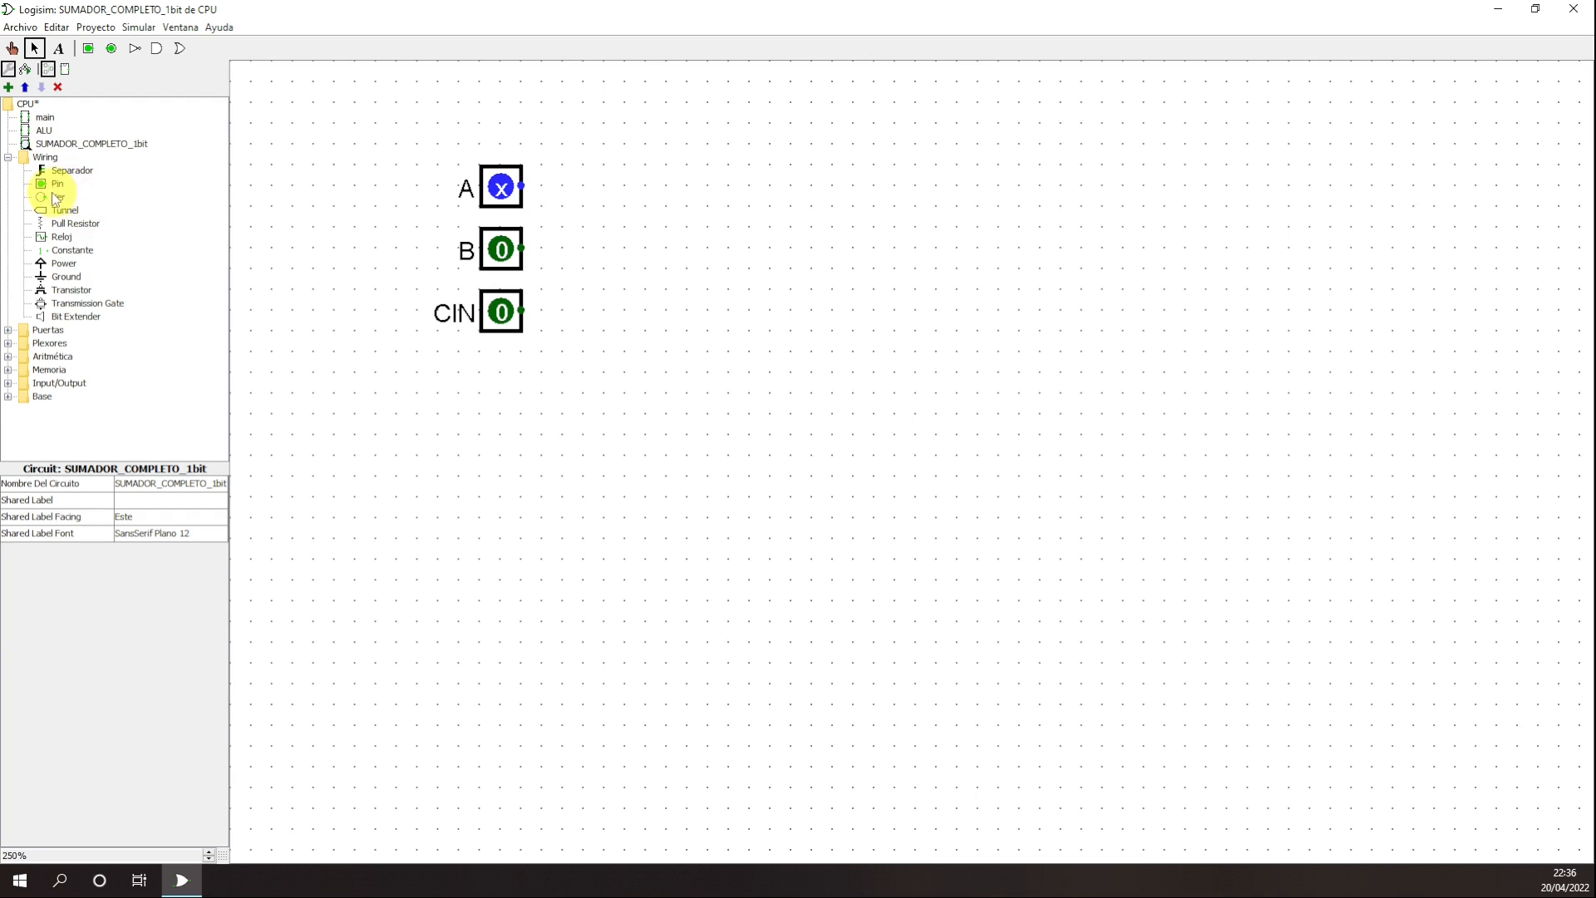
# - Place three NOT gates in a column, one level with each of the input pins A, B and CIN
pyautogui.click(10, 332)
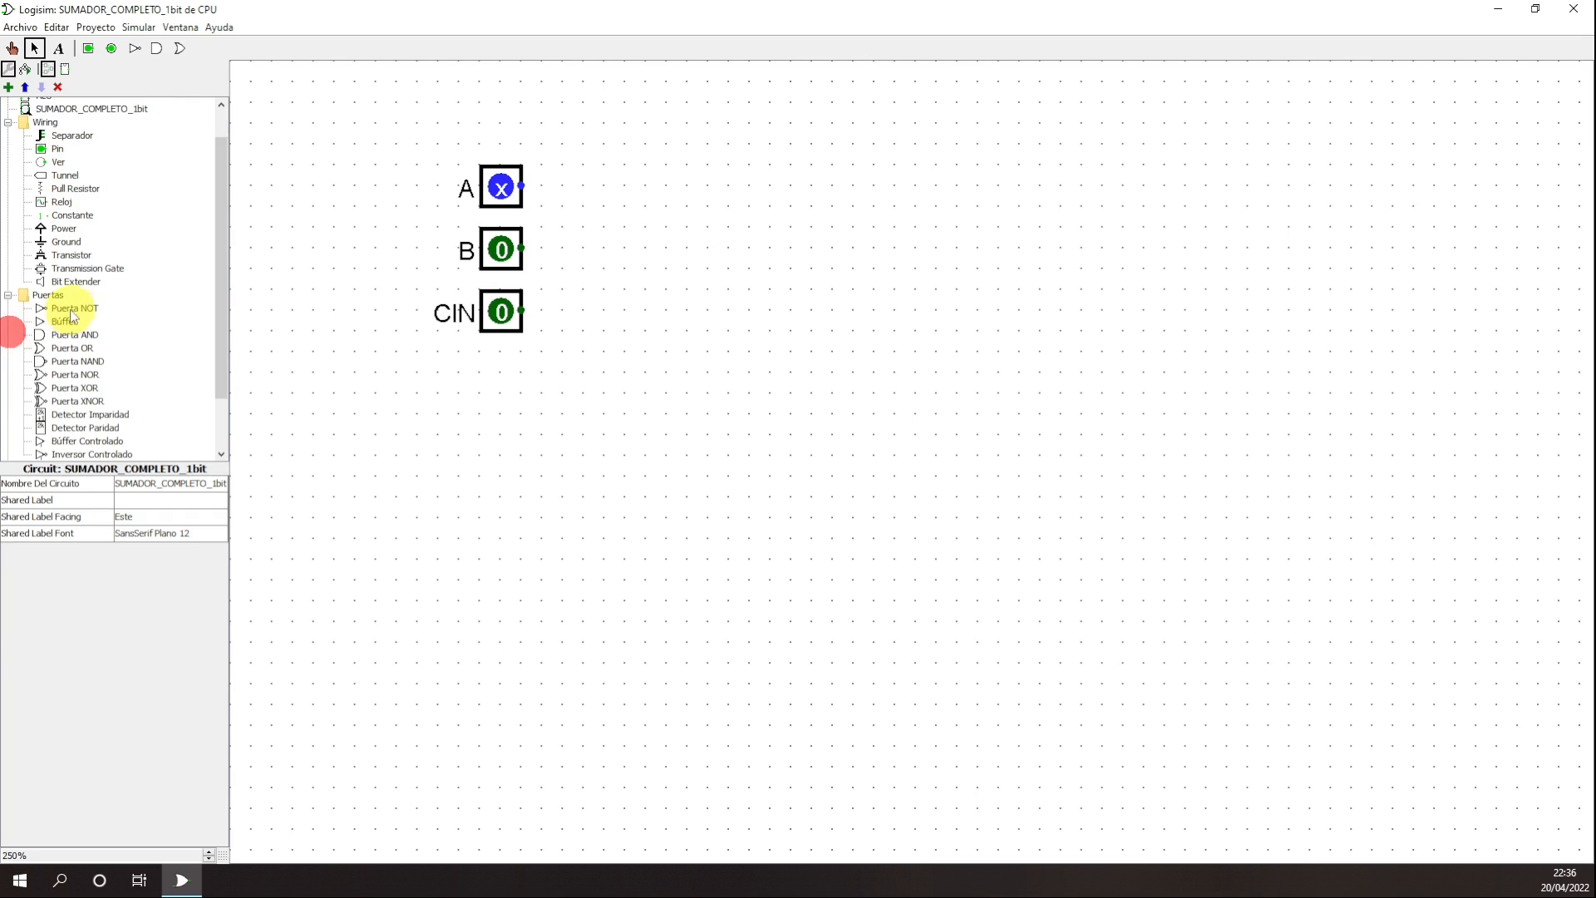
pyautogui.click(80, 310)
pyautogui.click(750, 184)
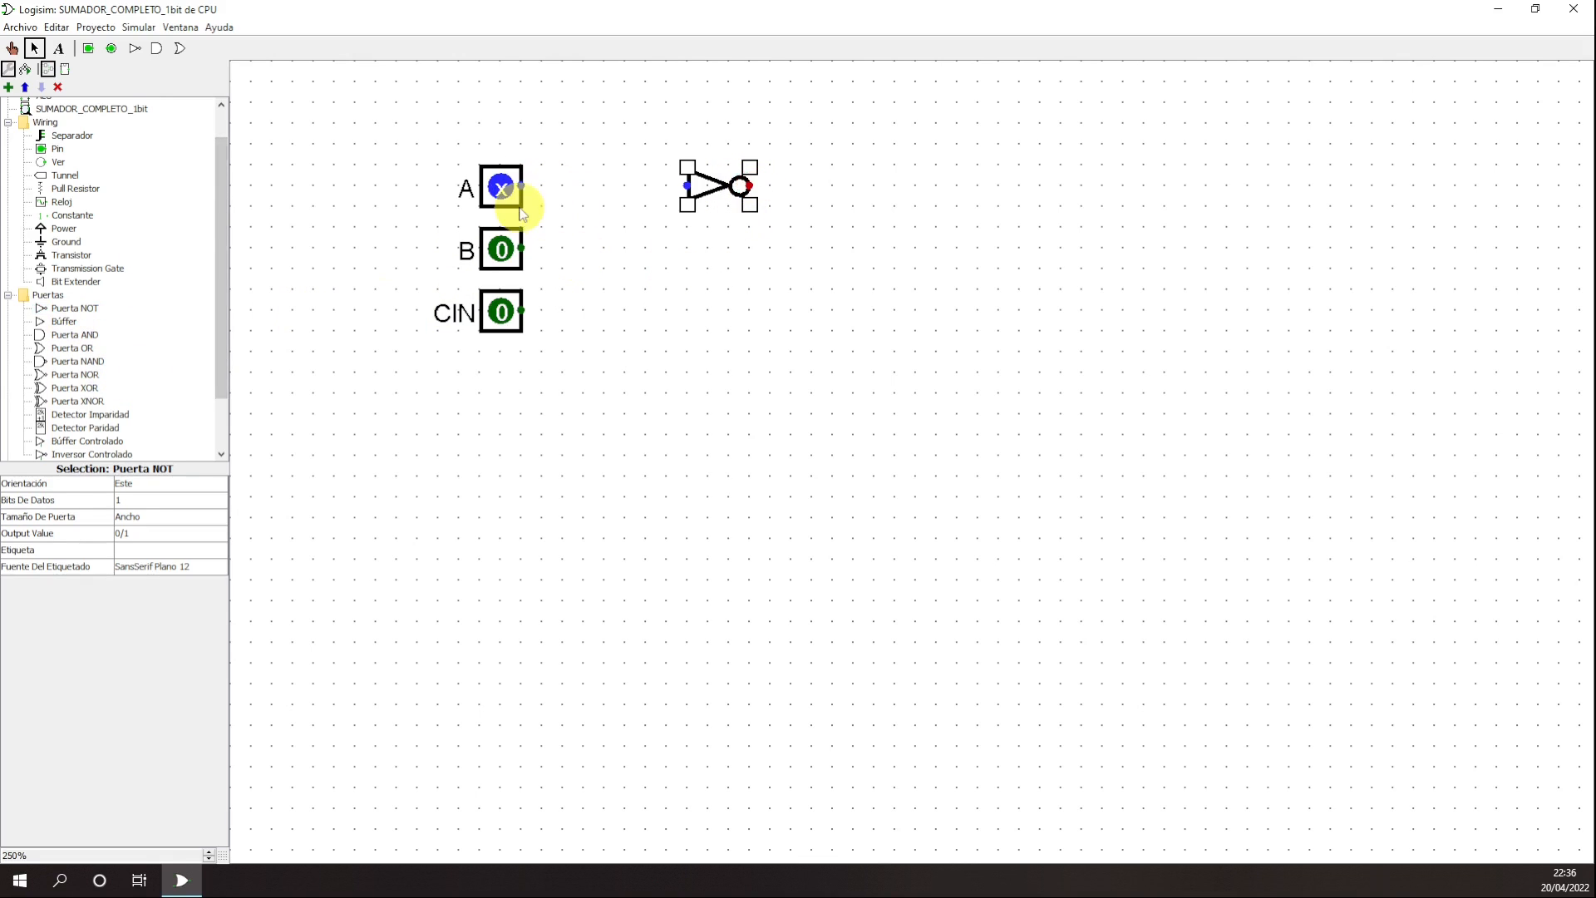
pyautogui.click(75, 309)
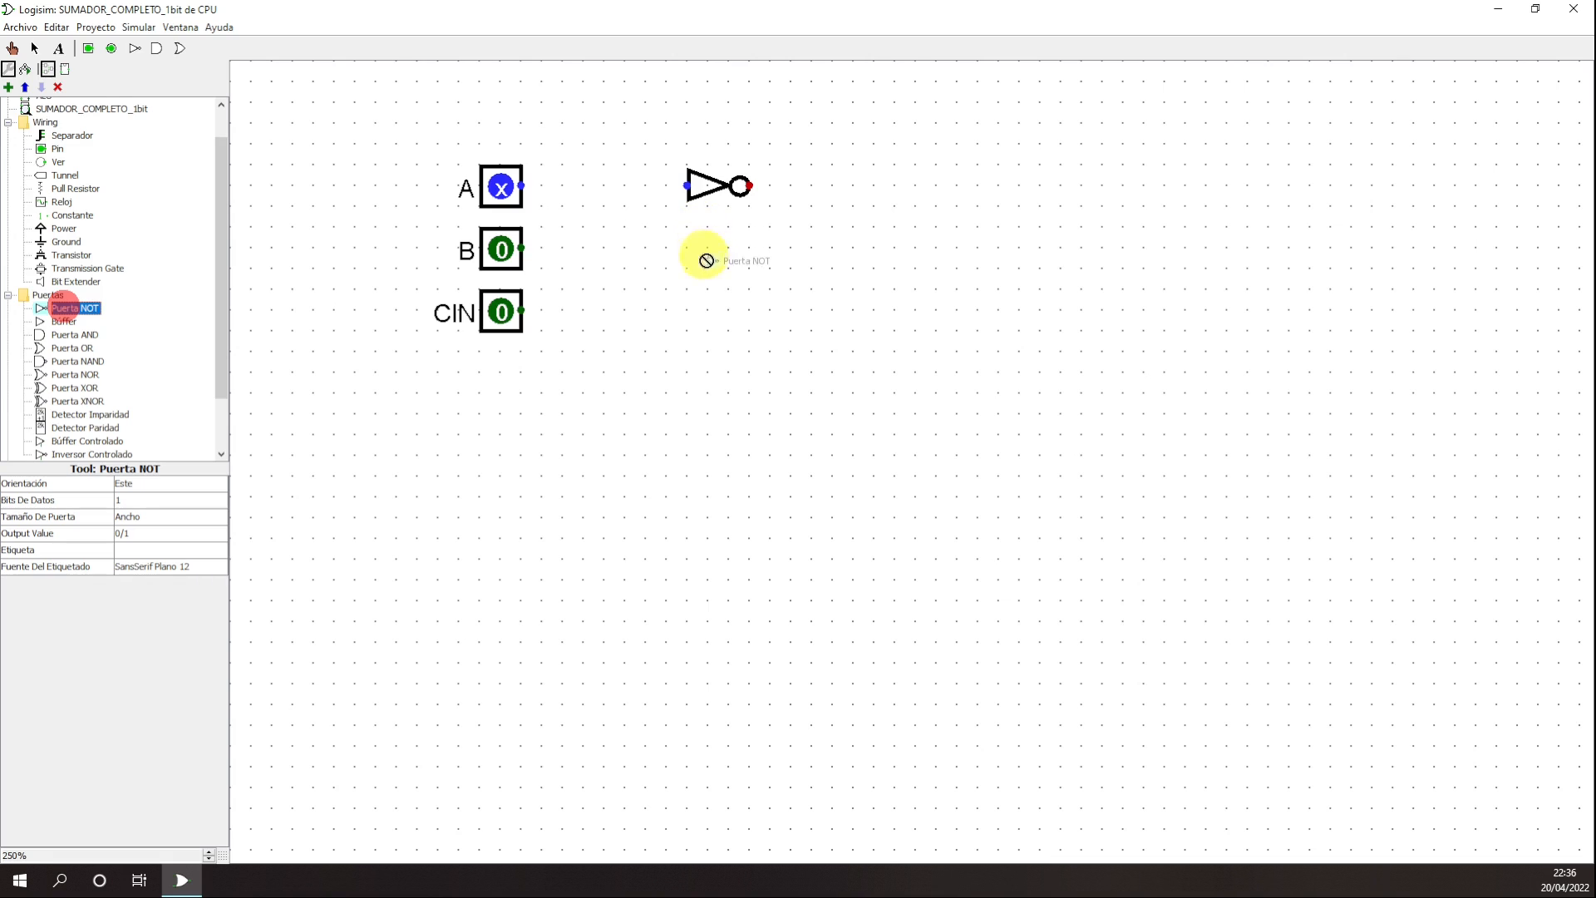
pyautogui.click(748, 248)
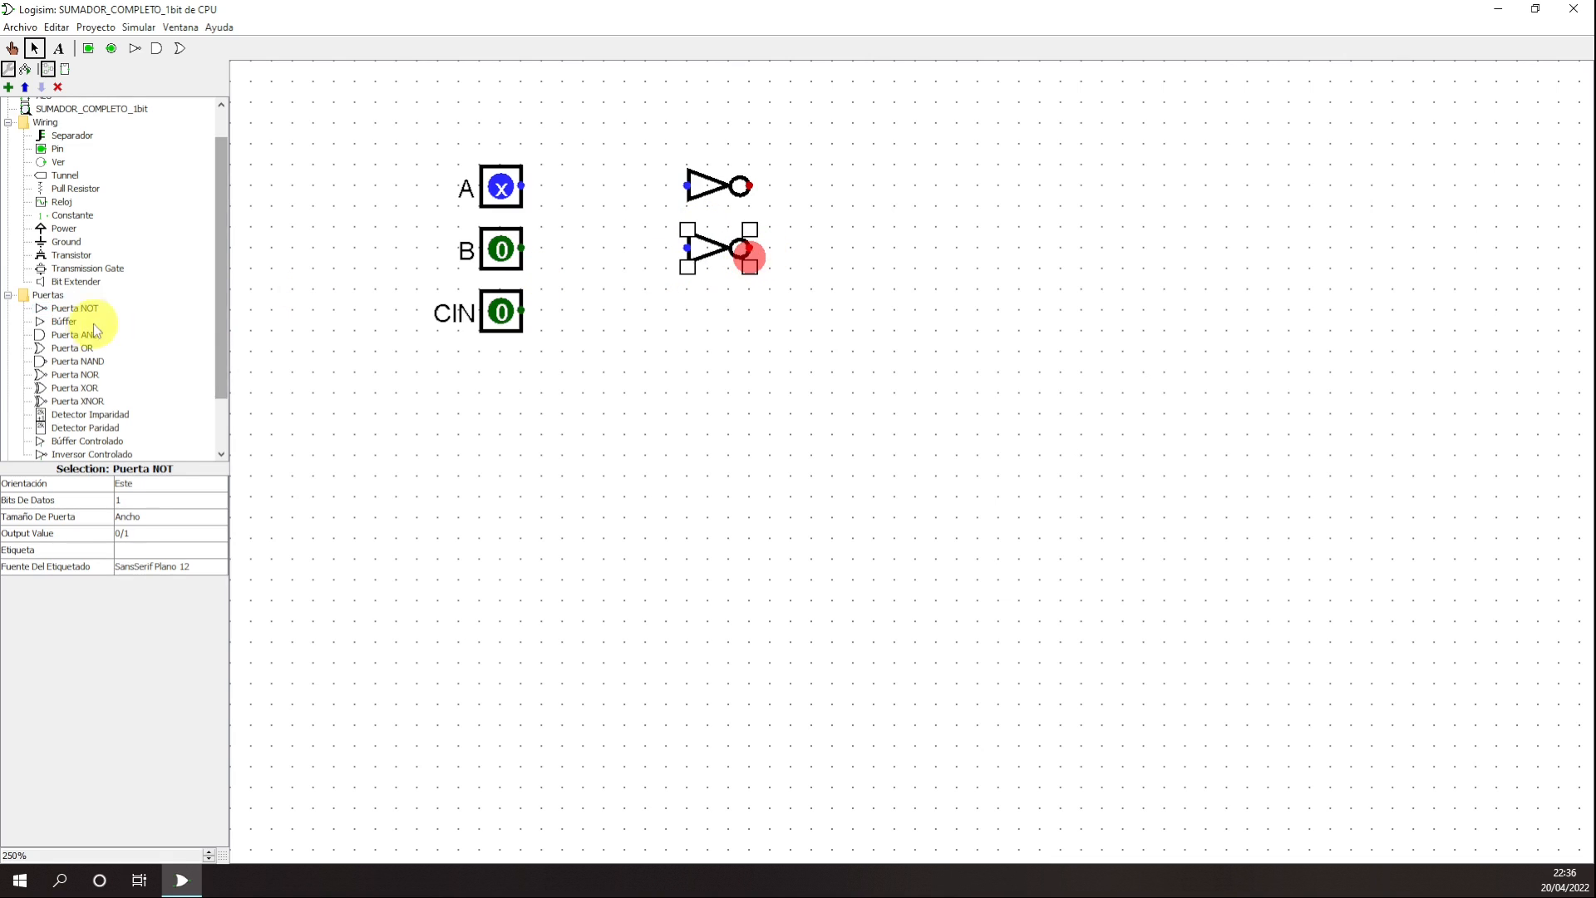
pyautogui.click(75, 308)
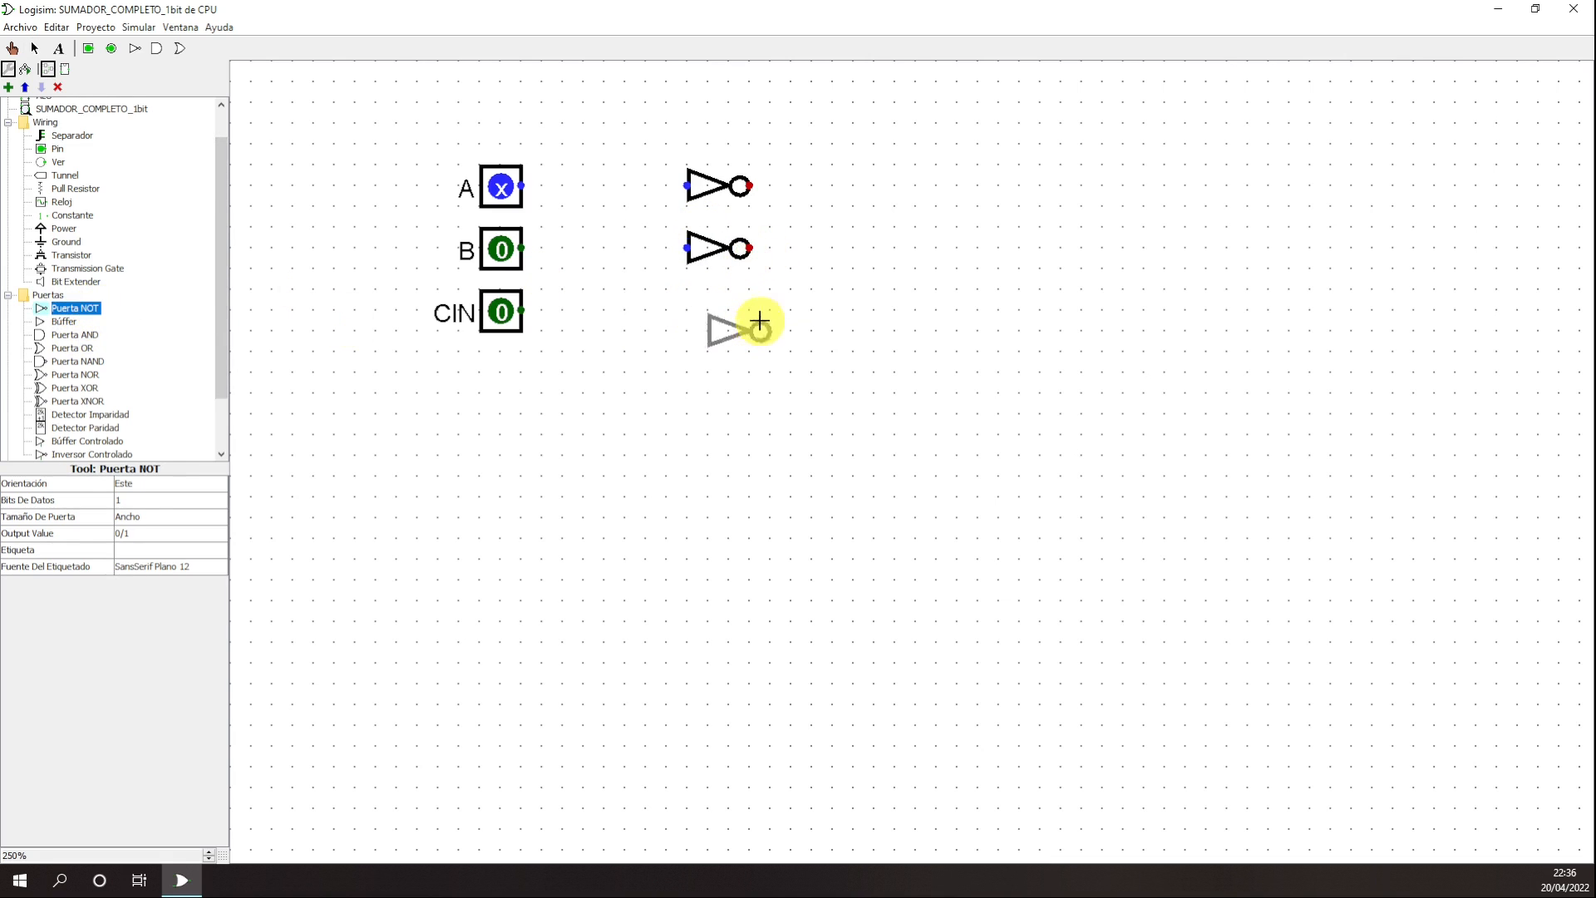
pyautogui.click(753, 315)
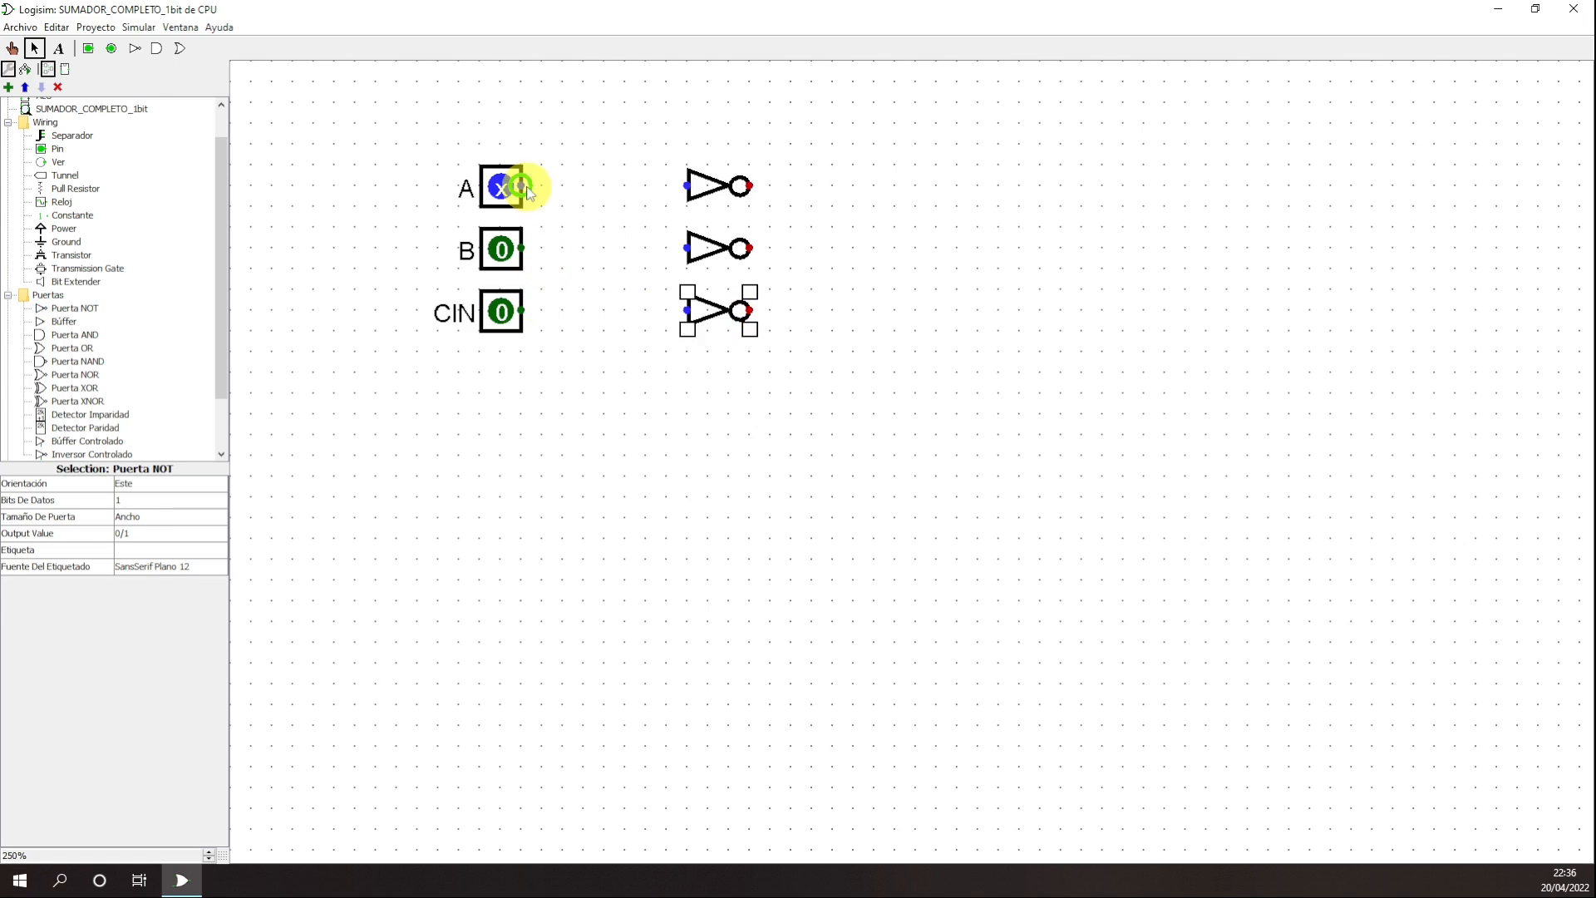
# - Wire input pins A, B and CIN each to the input of the NOT gate beside it
pyautogui.moveTo(521, 186); pyautogui.dragTo(685, 188)
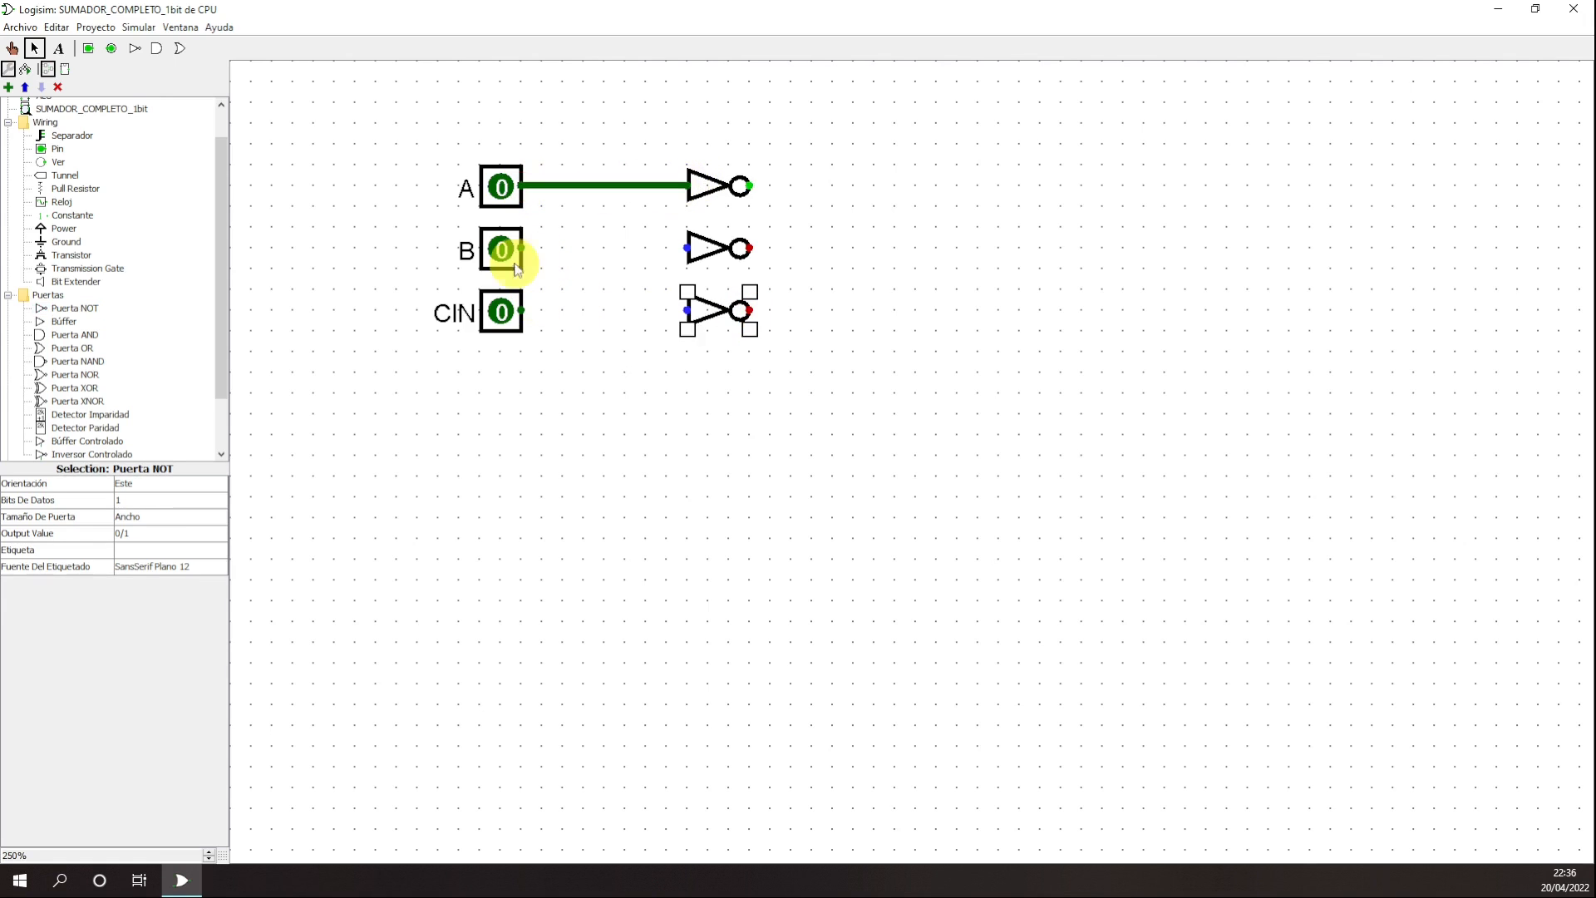
pyautogui.moveTo(521, 249); pyautogui.dragTo(686, 248)
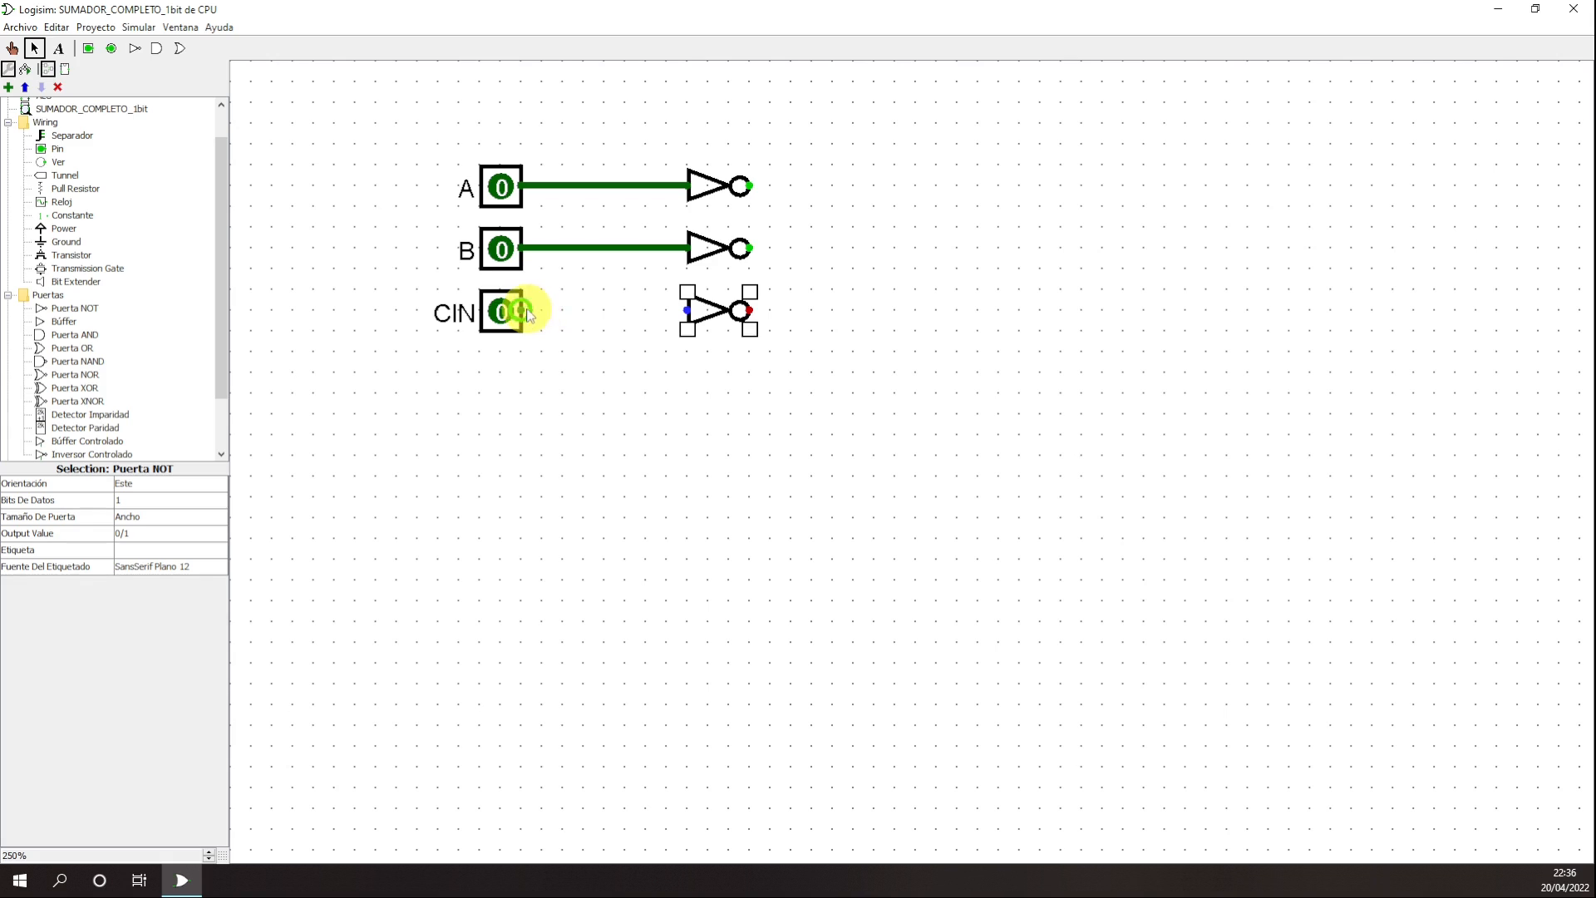
pyautogui.moveTo(521, 312); pyautogui.dragTo(686, 311)
pyautogui.click(929, 401)
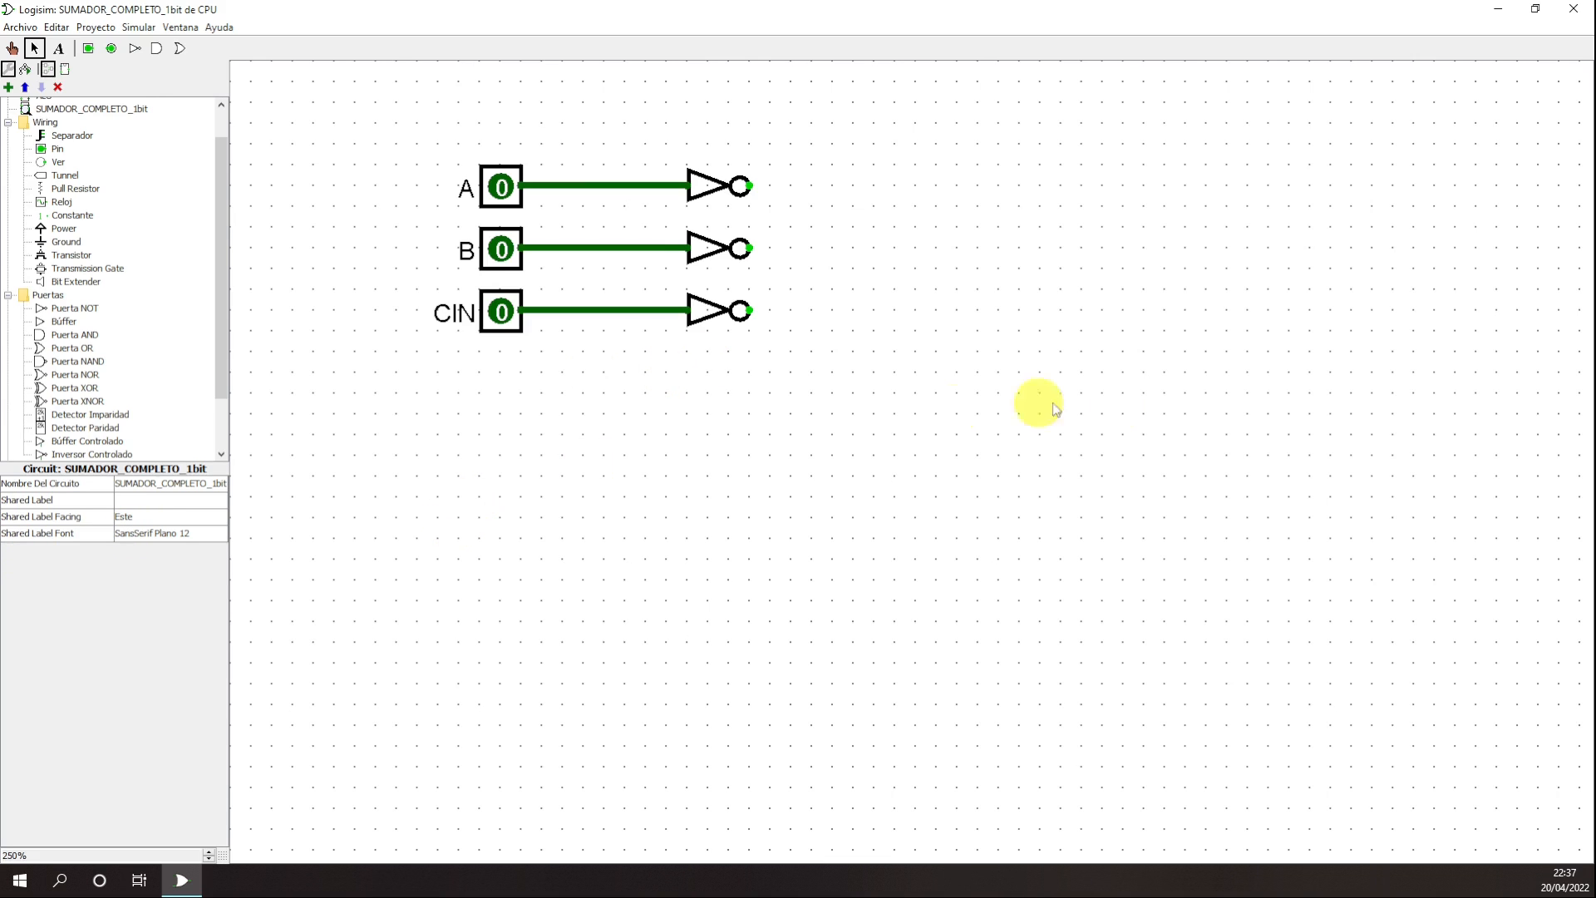
# - Place an AND gate with 3 inputs to the right of the NOT gates, near the level of pin A
pyautogui.click(77, 335)
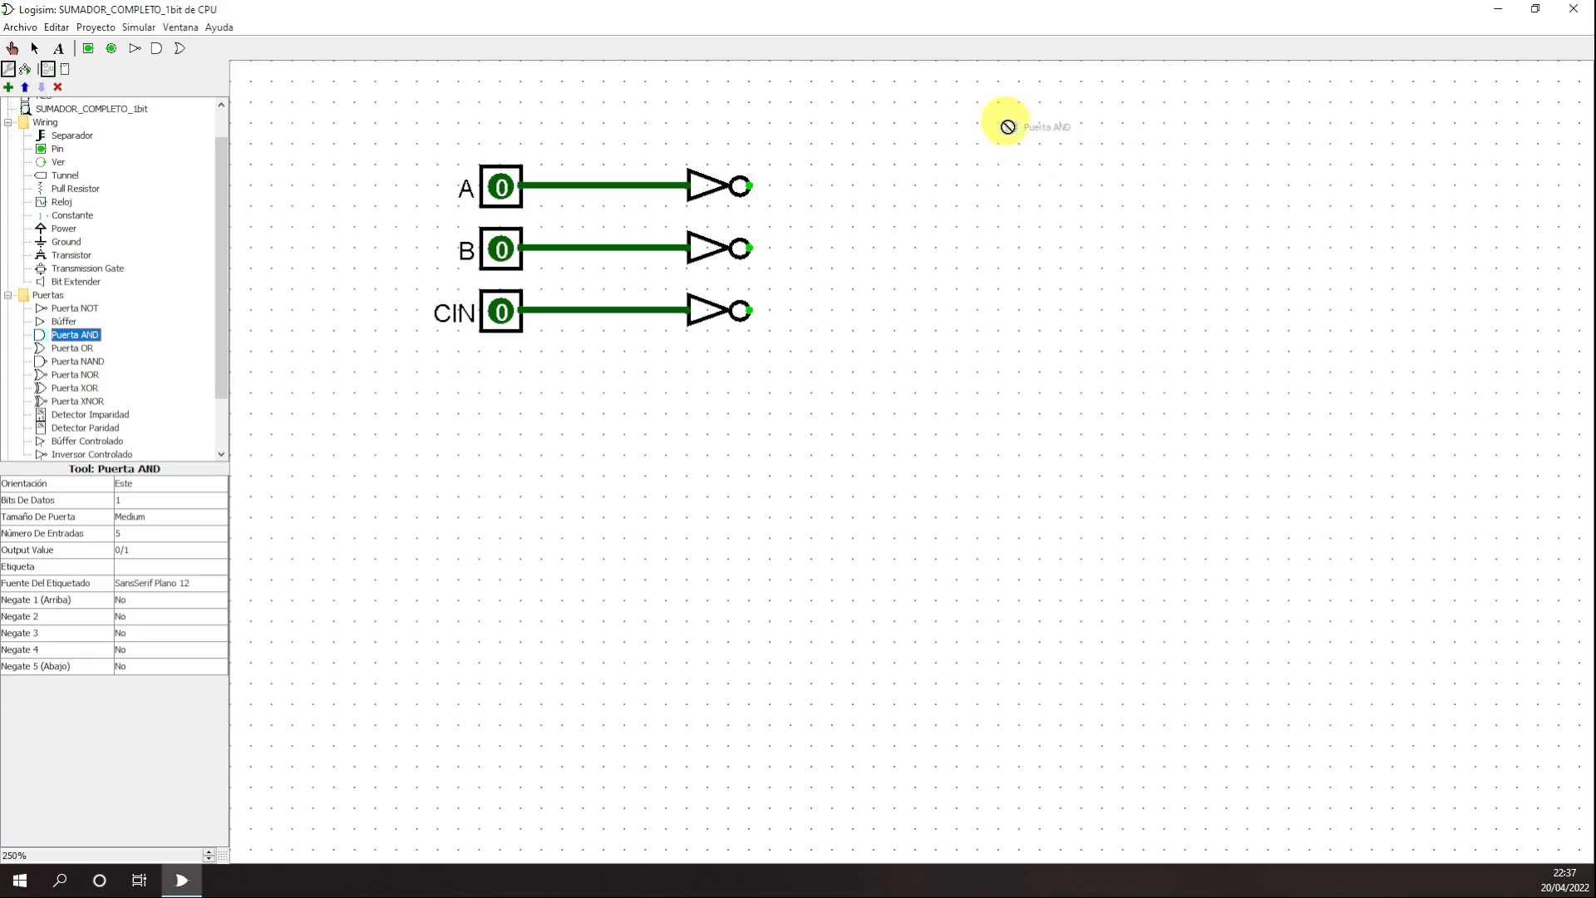
pyautogui.click(1167, 127)
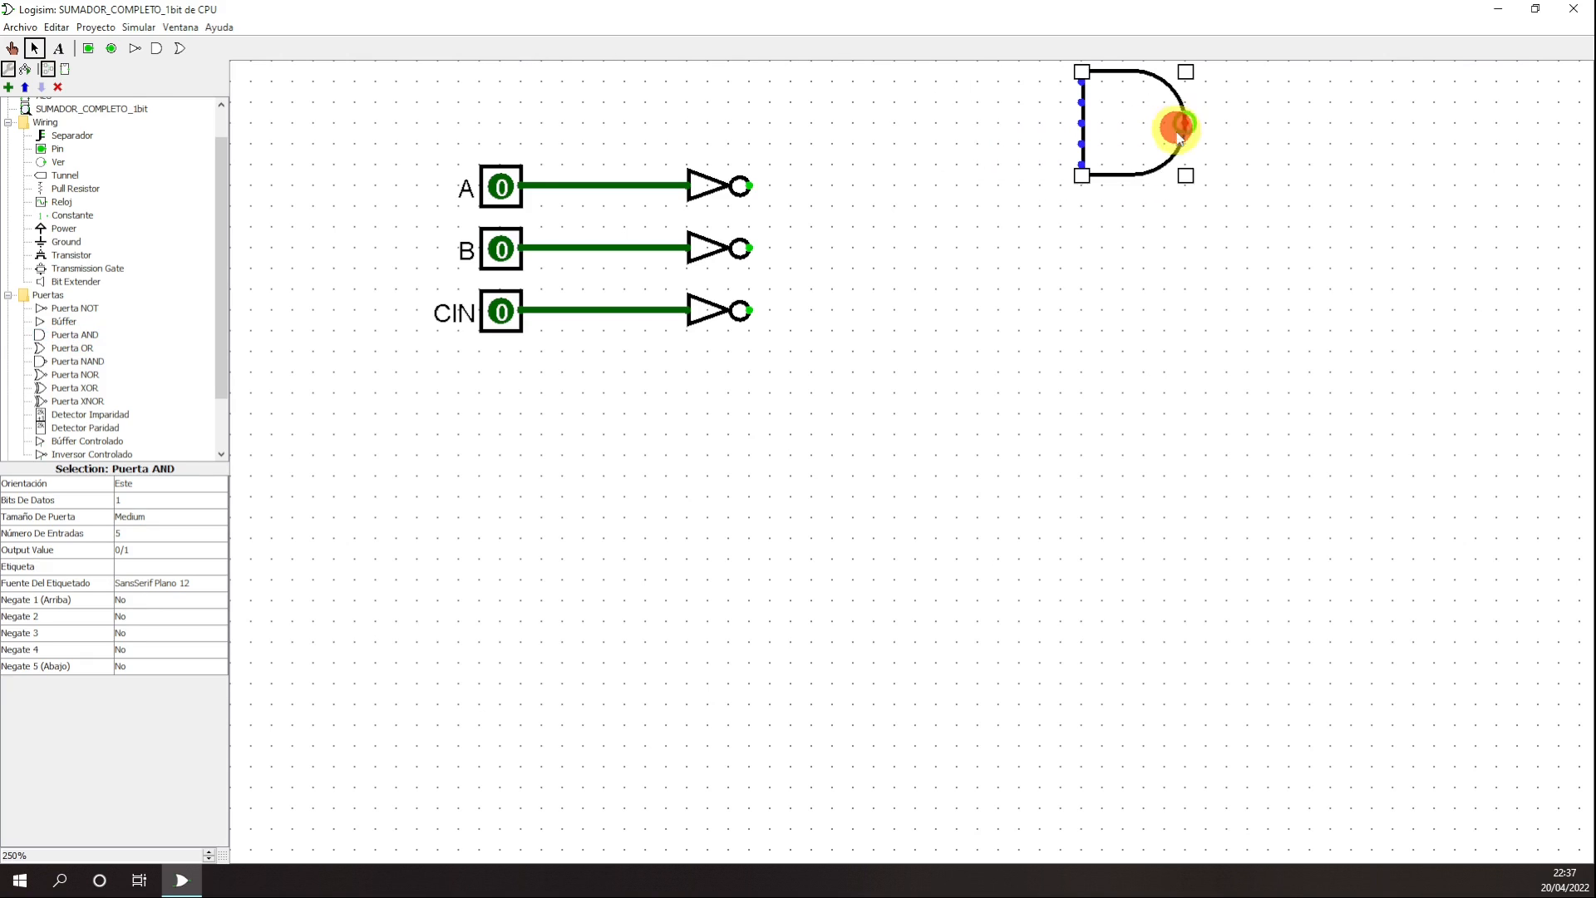
pyautogui.click(158, 534)
pyautogui.click(158, 534)
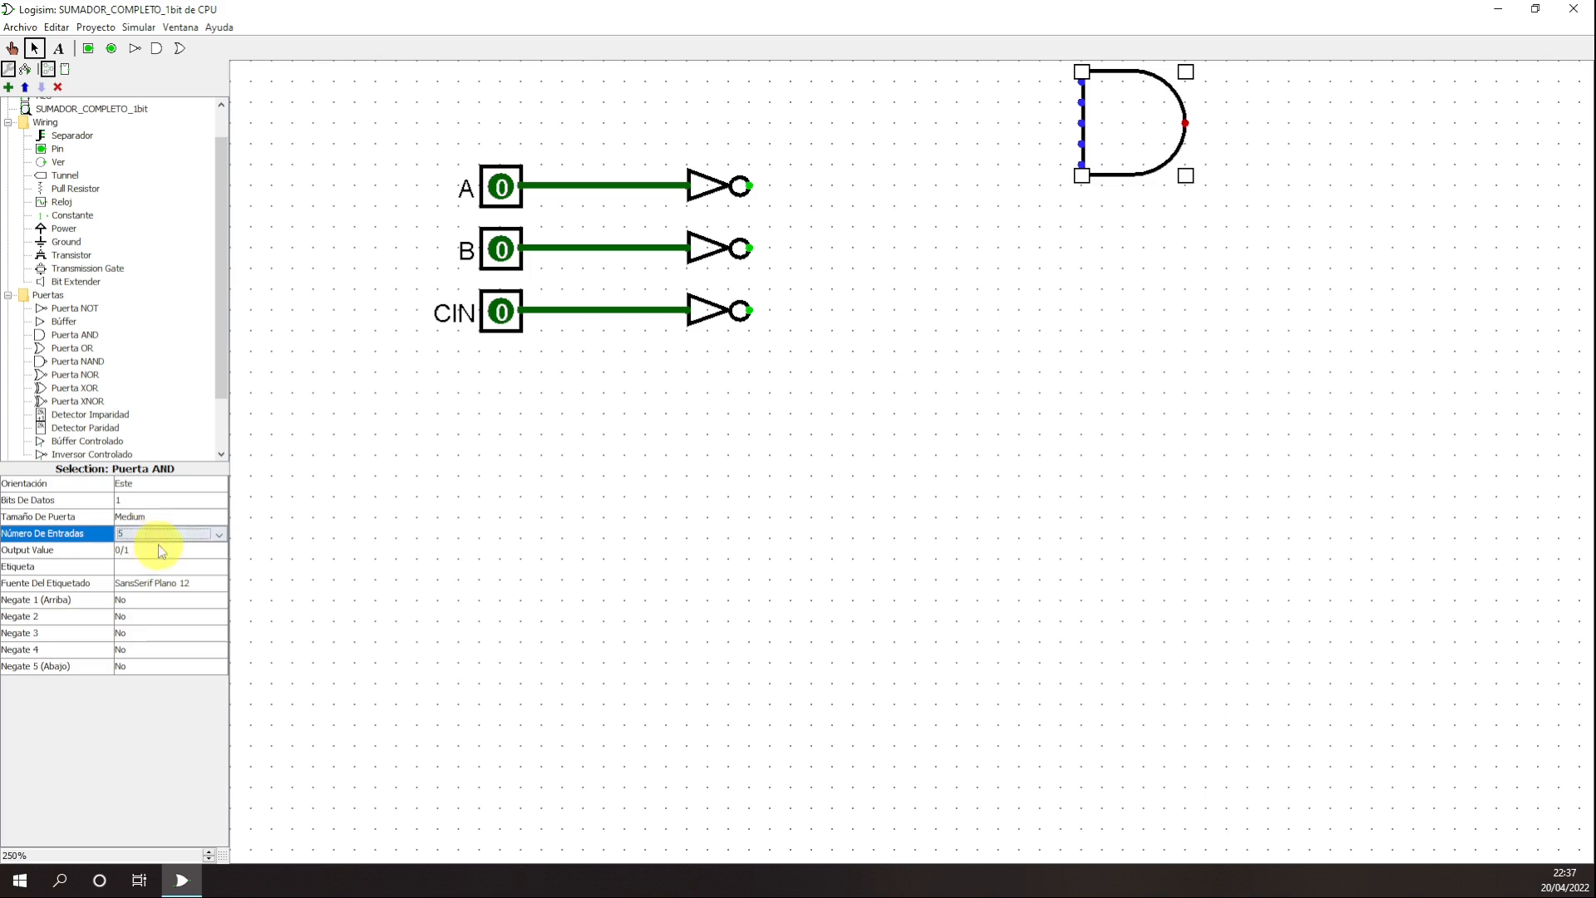
pyautogui.click(157, 534)
pyautogui.click(154, 576)
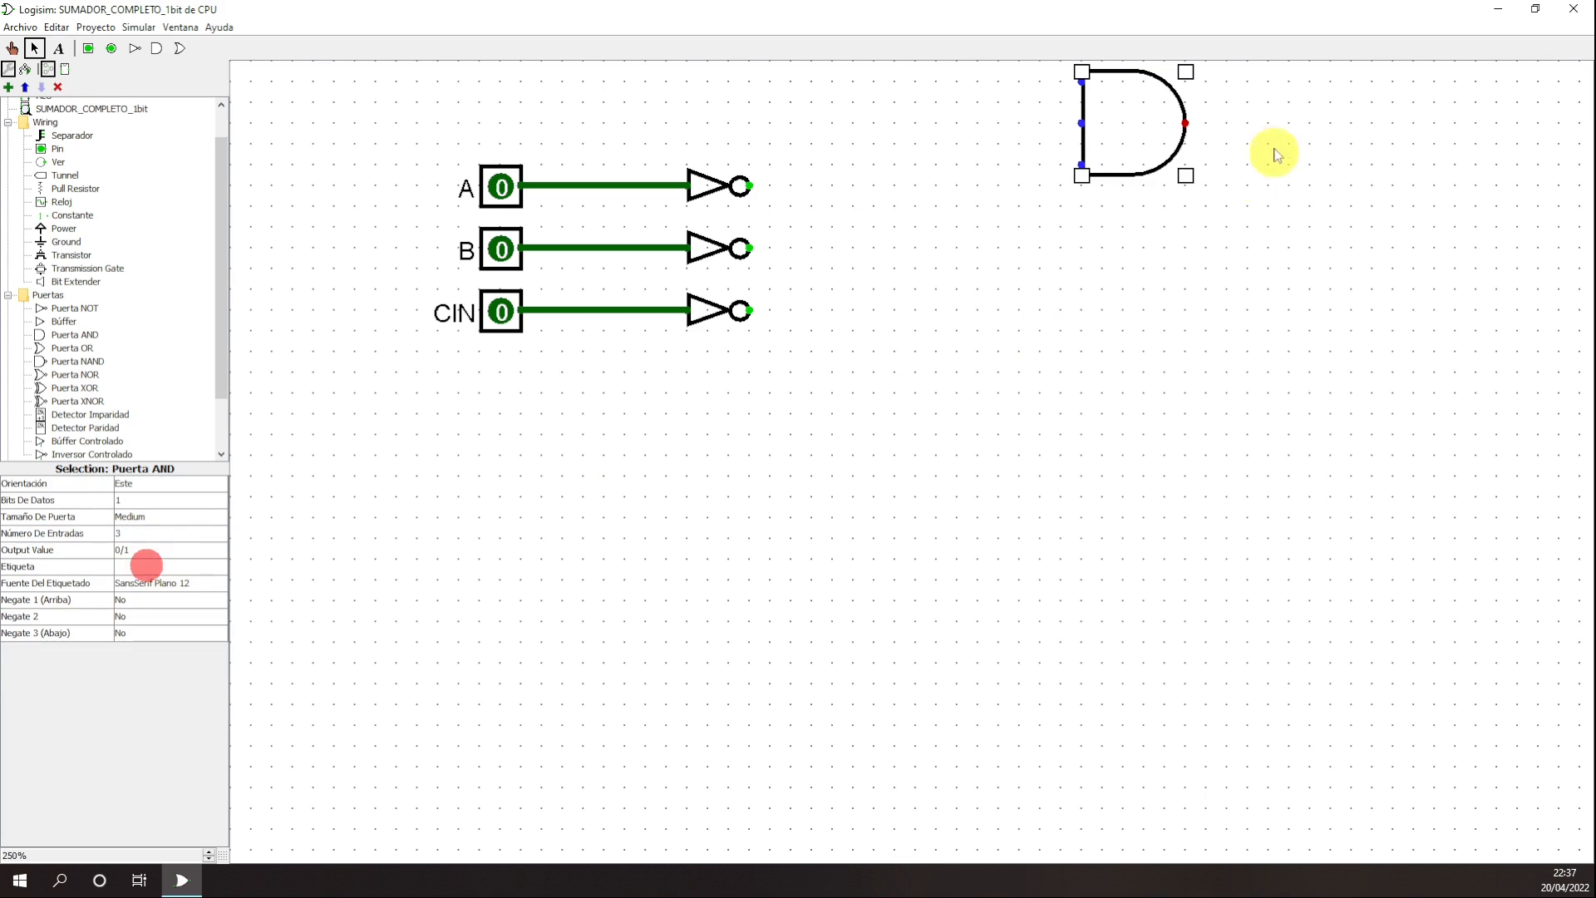
pyautogui.click(1152, 266)
pyautogui.moveTo(1139, 141); pyautogui.dragTo(1045, 190)
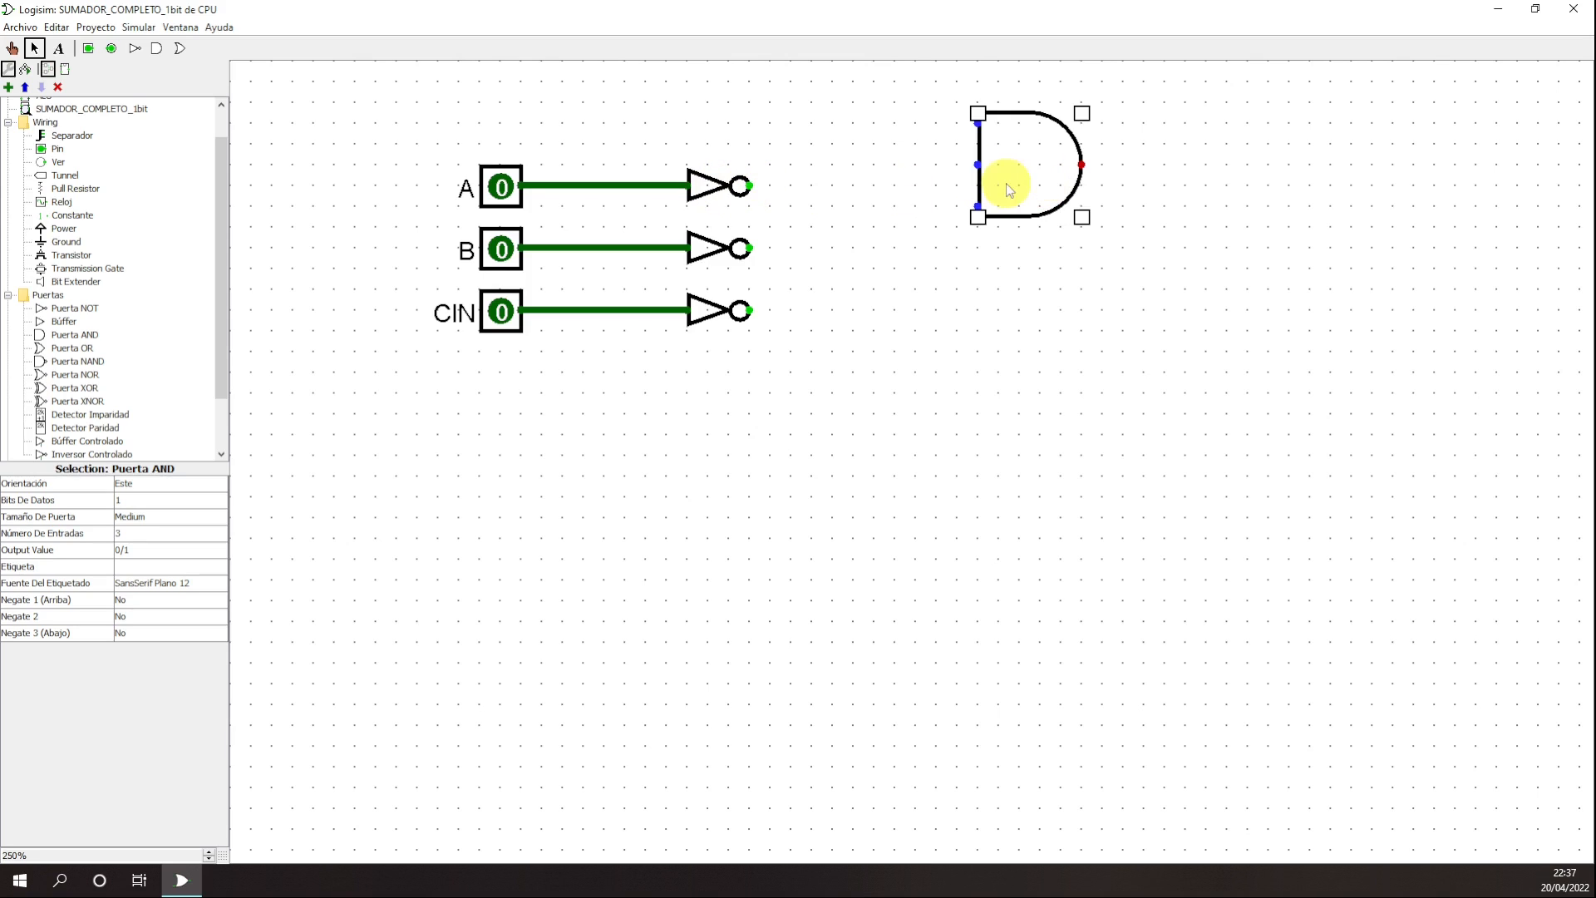
# - Duplicate the three-input AND gate three times and stack the copies evenly spaced below it
pyautogui.rightClick(1021, 176)
pyautogui.click(1008, 164)
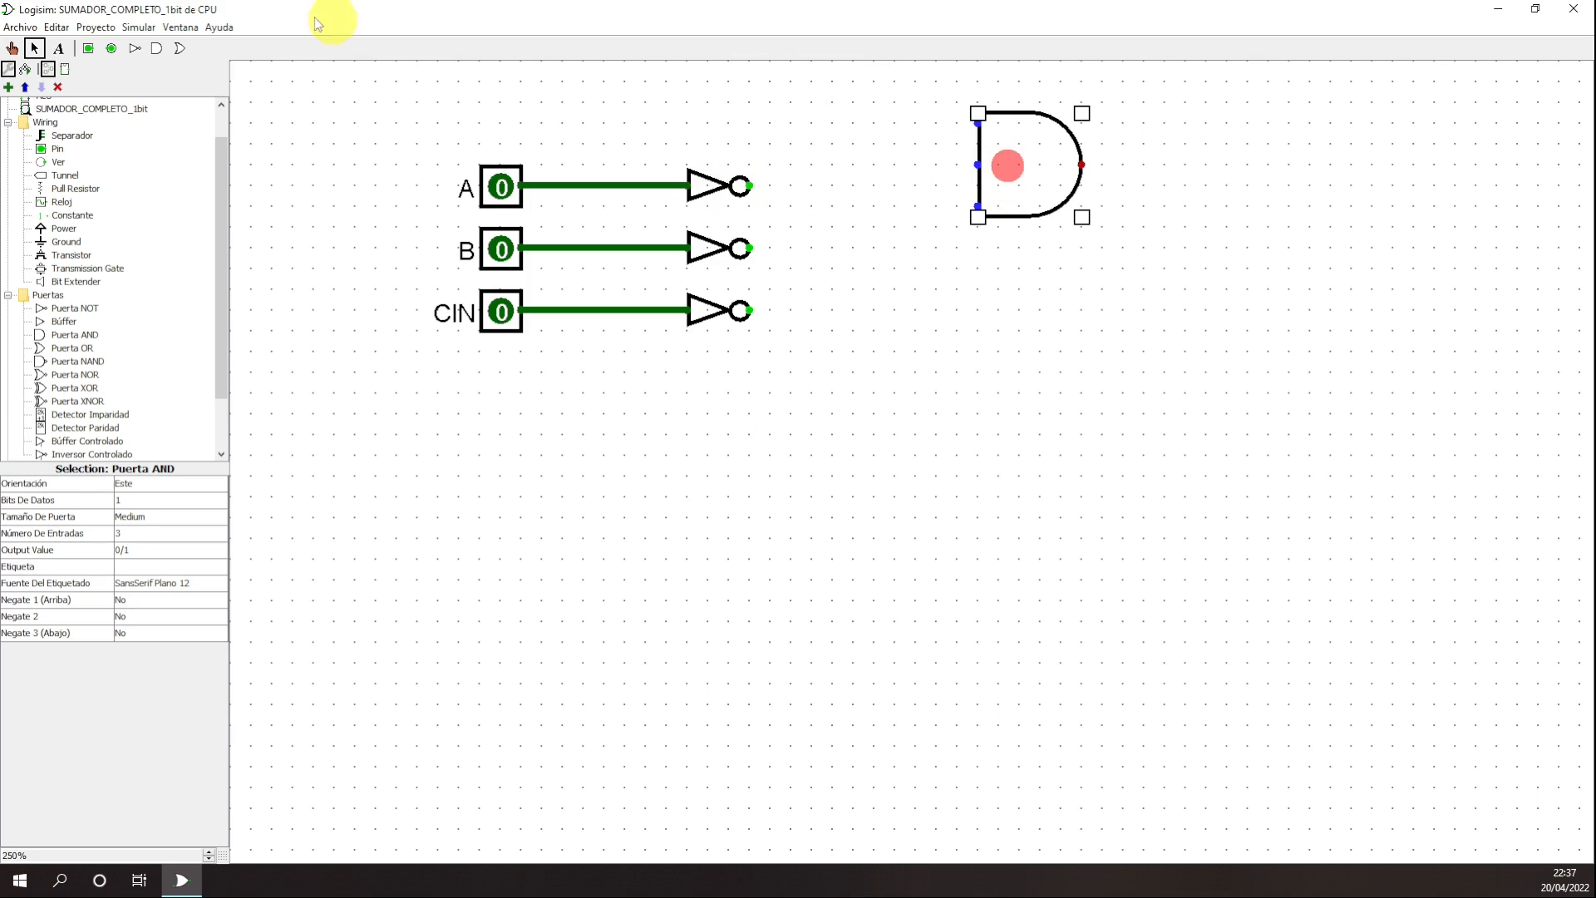
pyautogui.click(56, 28)
pyautogui.click(98, 153)
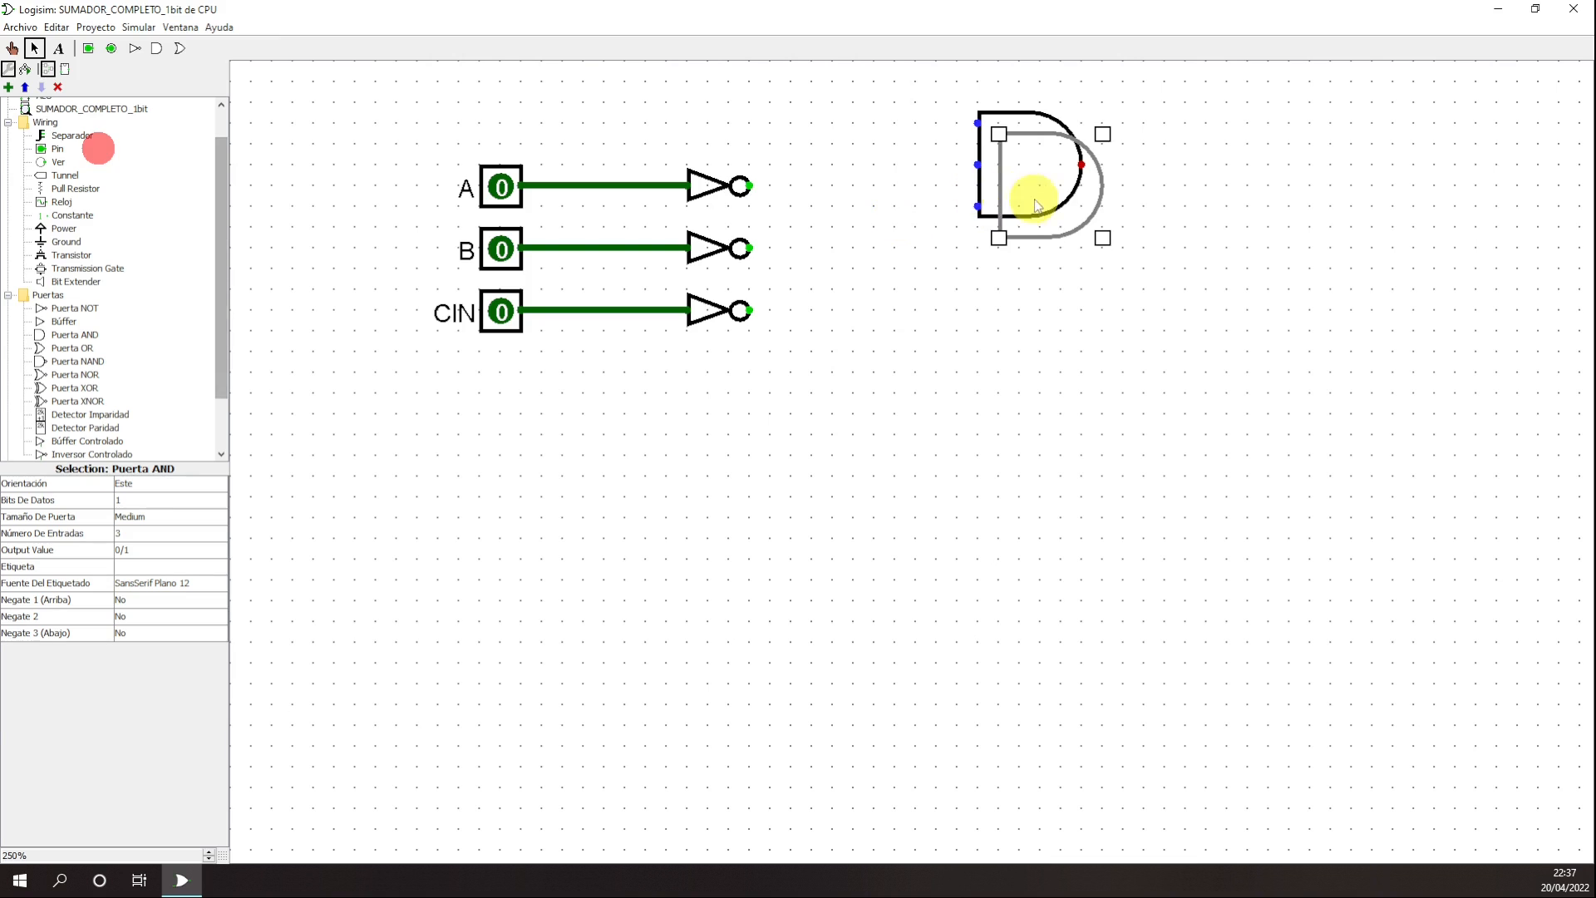
pyautogui.moveTo(1034, 198); pyautogui.dragTo(1016, 314)
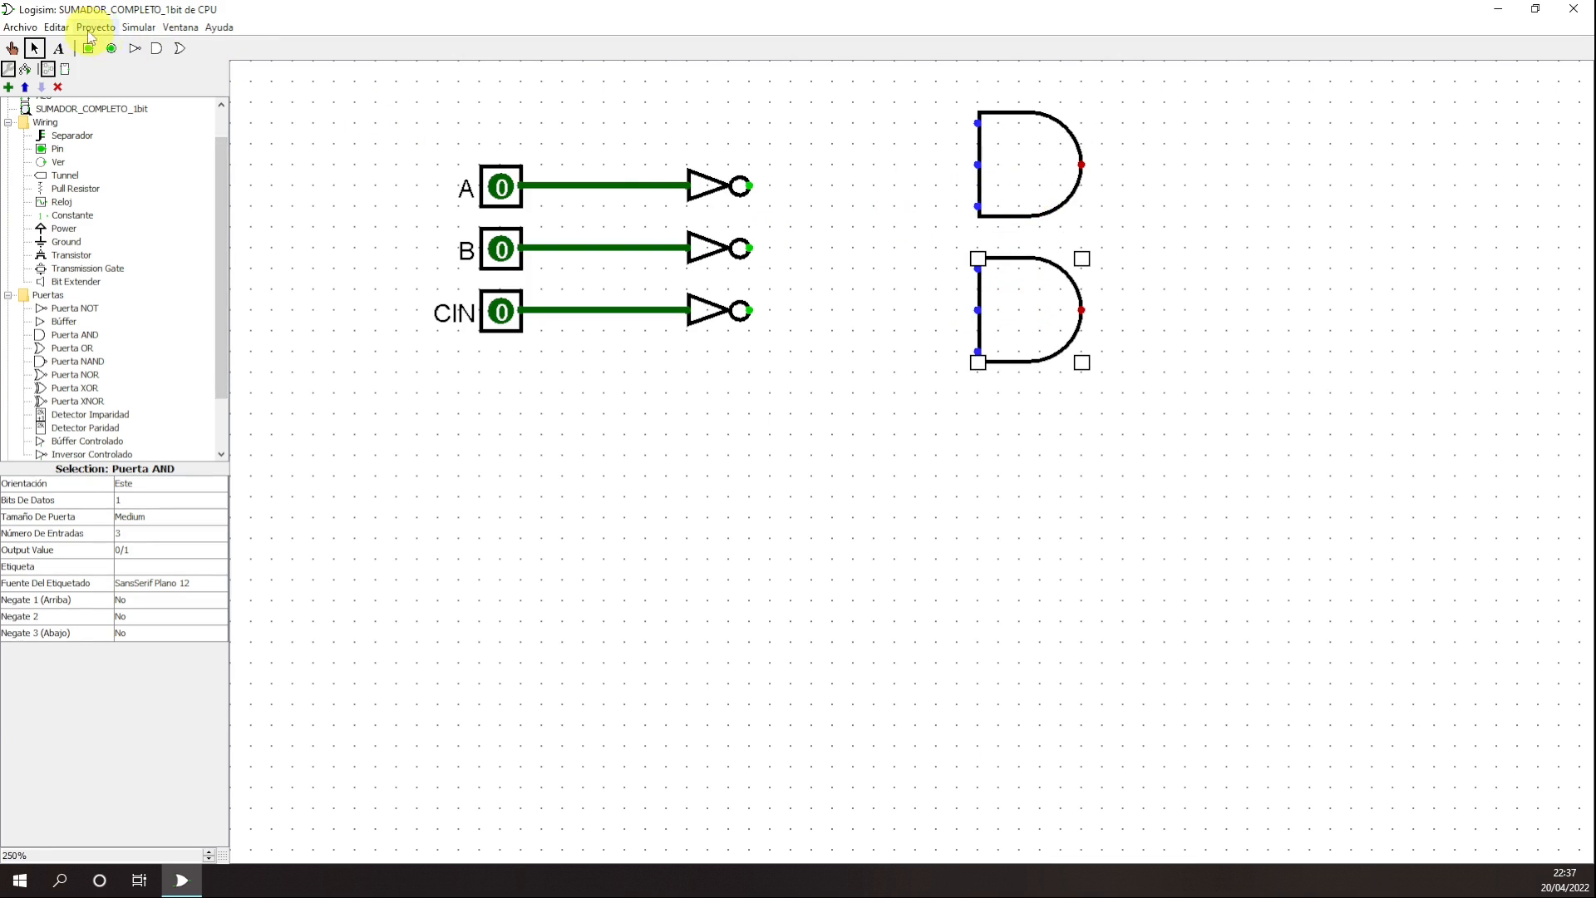
pyautogui.click(59, 29)
pyautogui.click(99, 153)
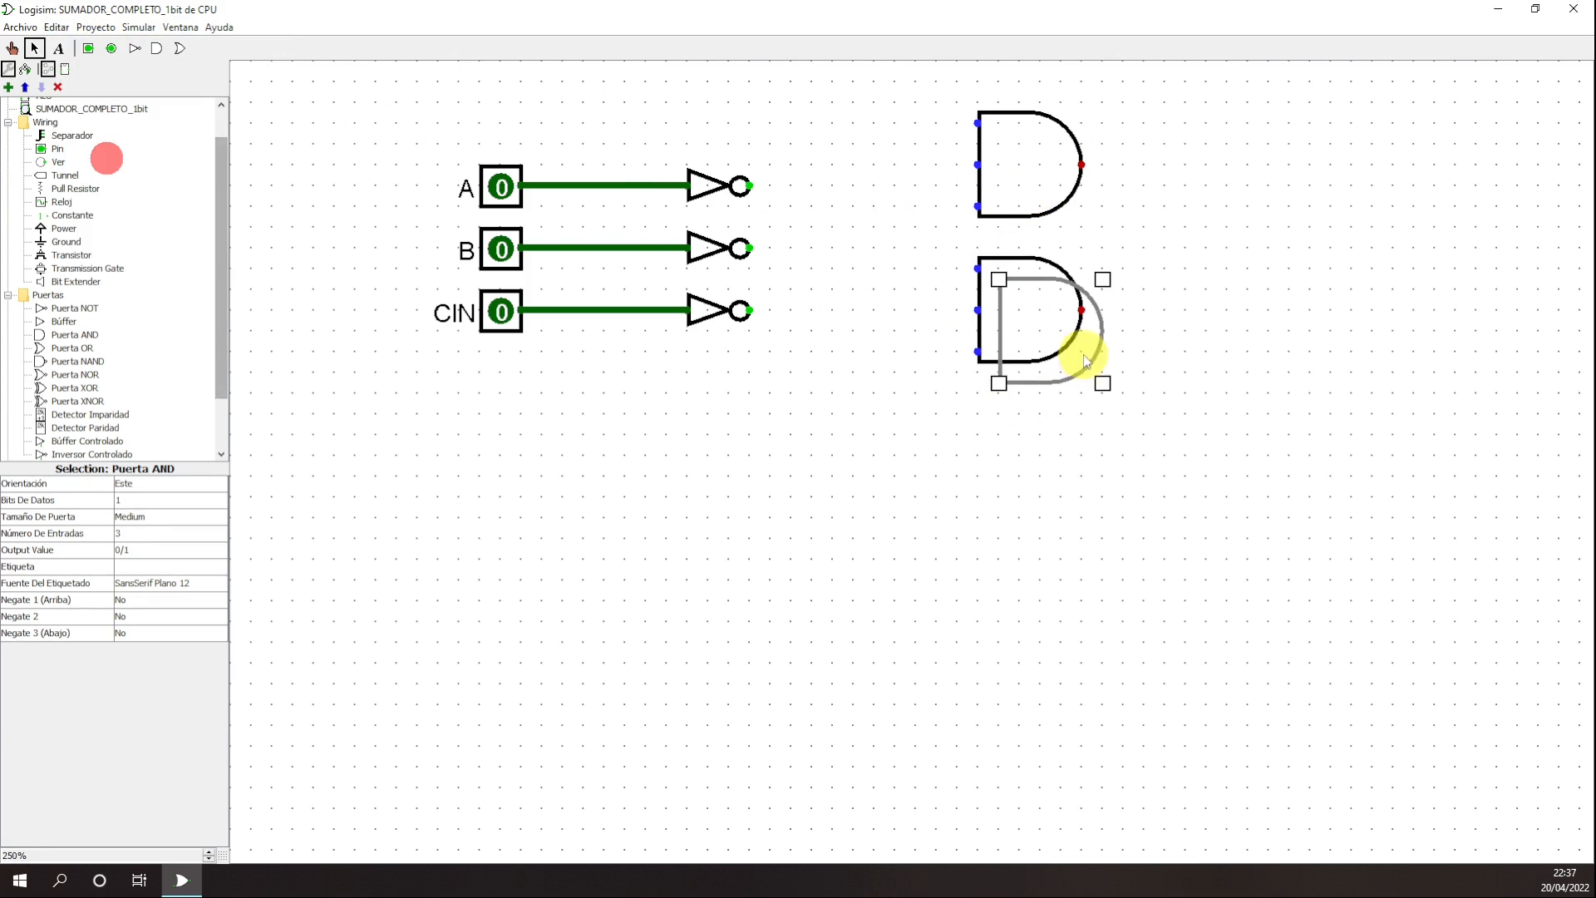
pyautogui.moveTo(1070, 355); pyautogui.dragTo(1050, 478)
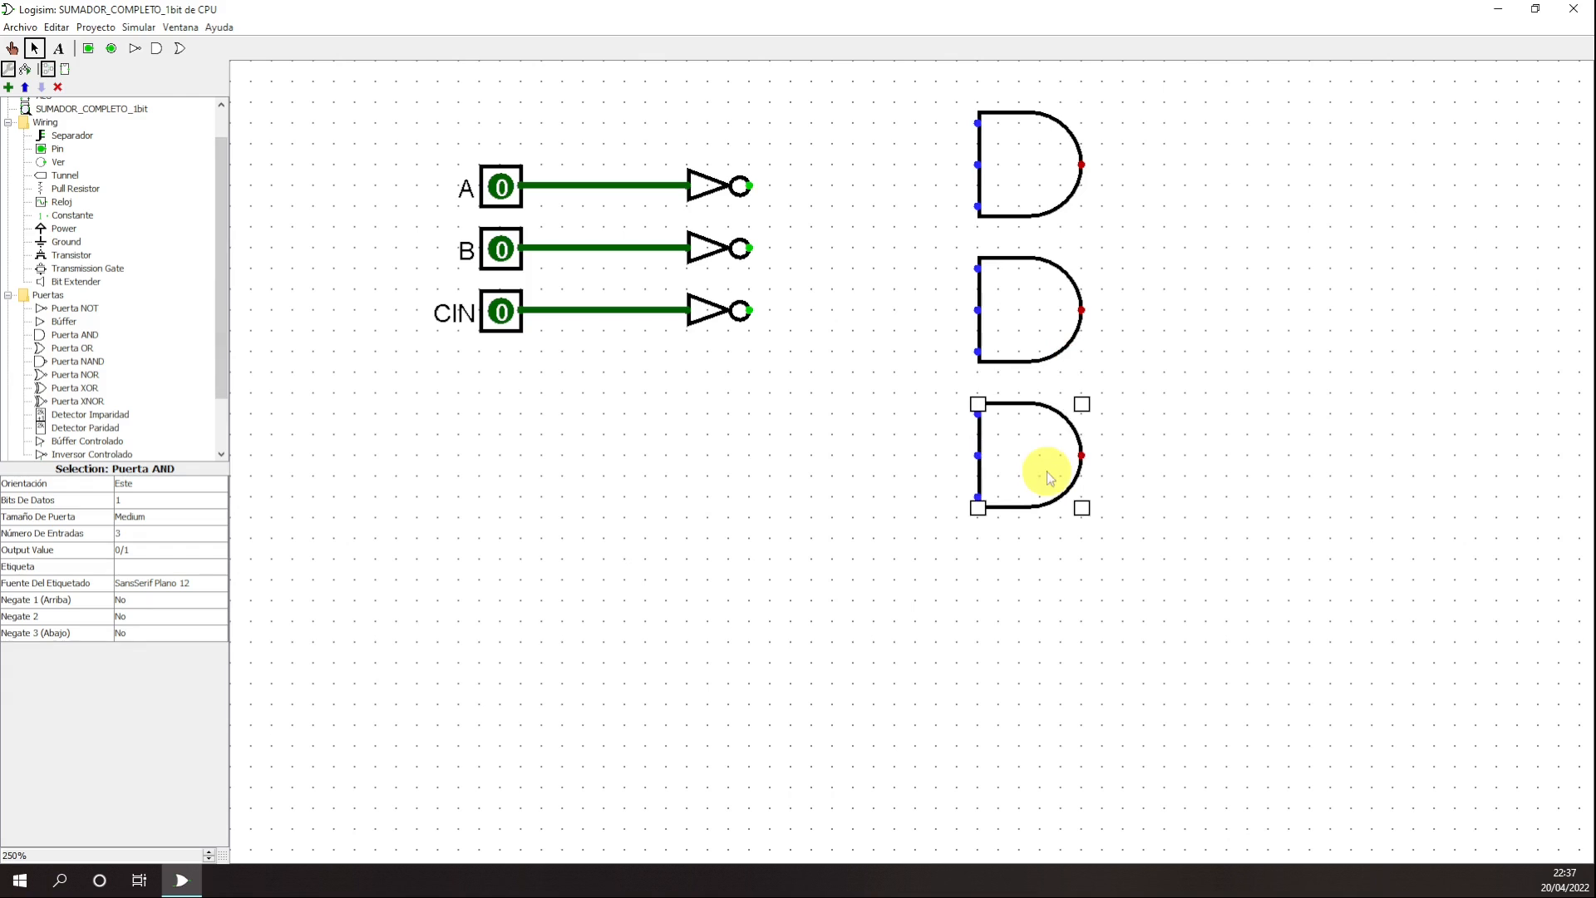
pyautogui.click(57, 27)
pyautogui.click(133, 155)
pyautogui.moveTo(1059, 499); pyautogui.dragTo(1040, 620)
pyautogui.click(1272, 501)
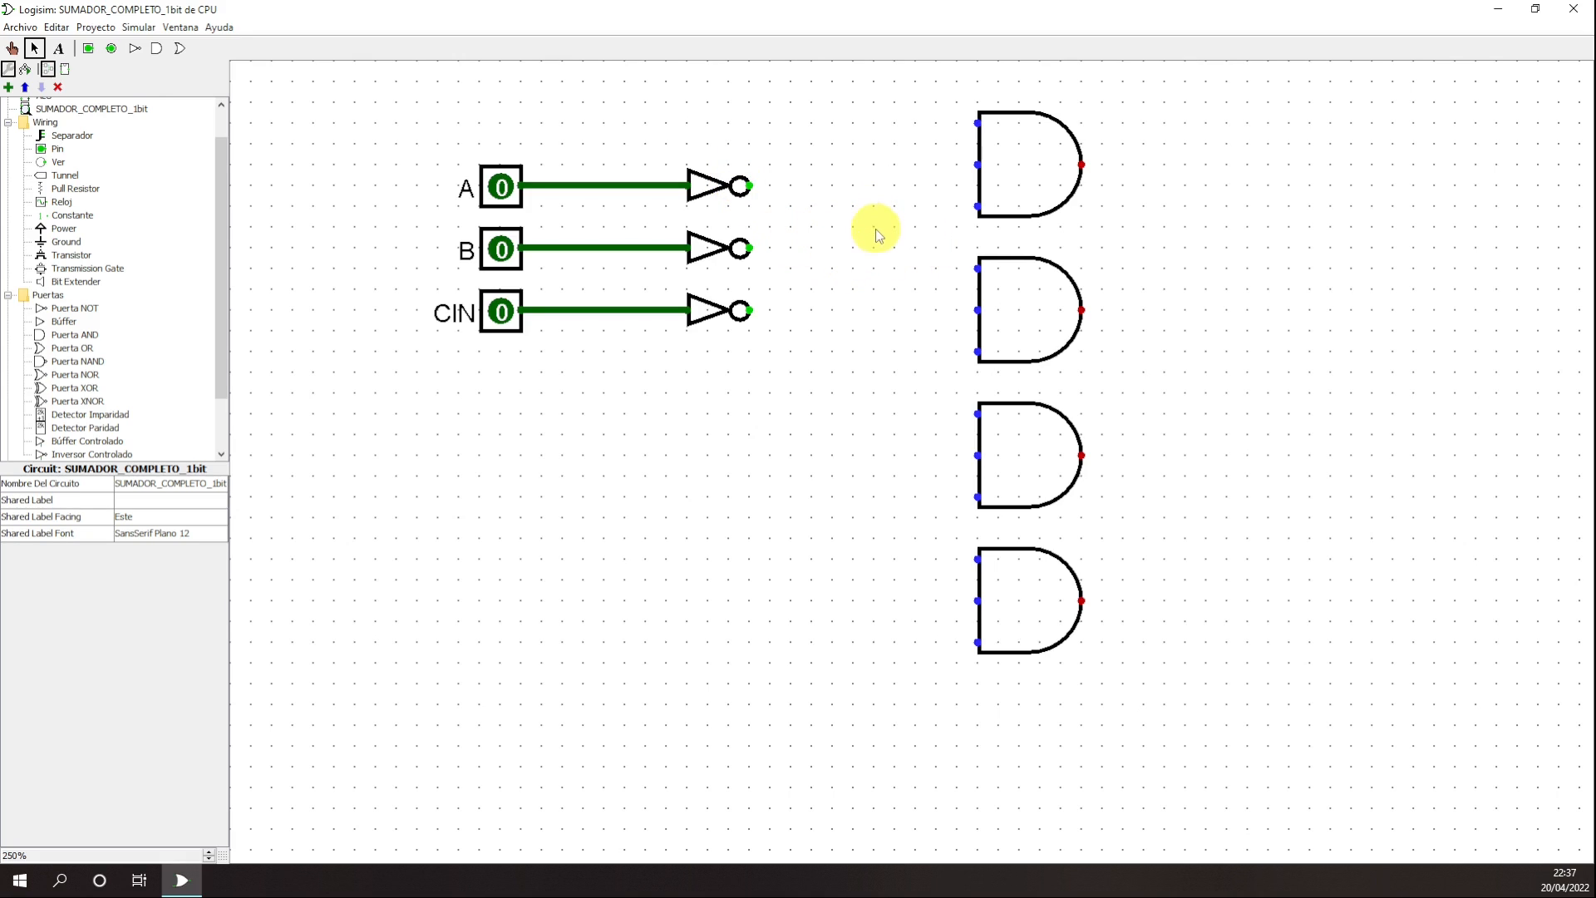
# - Wire the output of A's NOT gate to the upper inputs of the first and second AND gates
pyautogui.moveTo(751, 185)
pyautogui.mouseDown()
pyautogui.moveTo(805, 117)
pyautogui.moveTo(774, 131)
pyautogui.mouseUp()
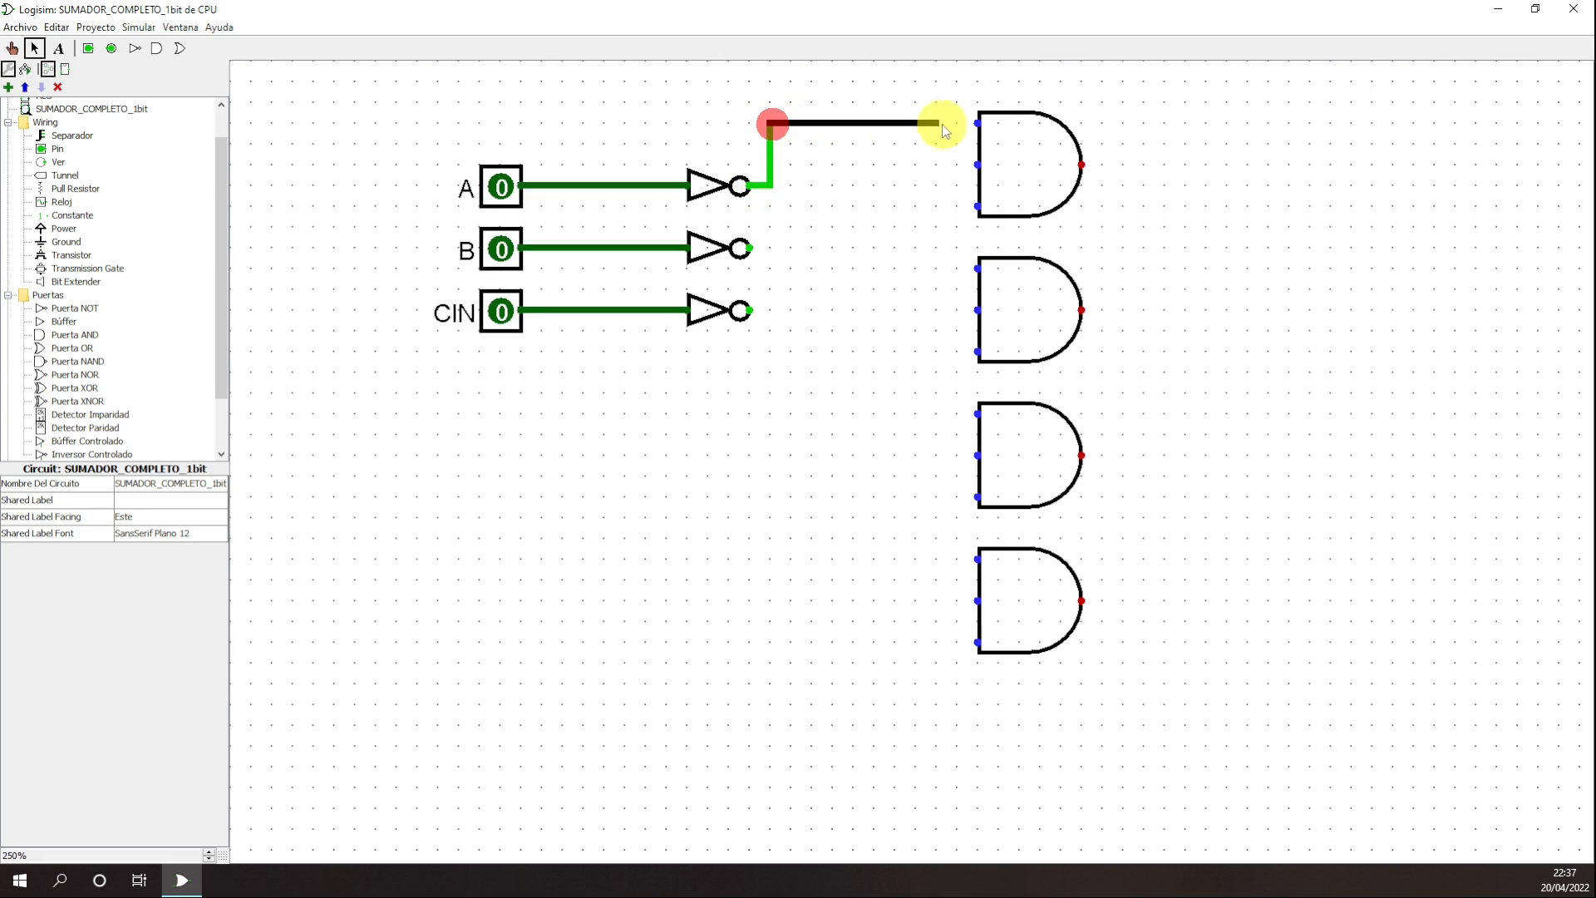
pyautogui.moveTo(986, 129); pyautogui.dragTo(982, 125)
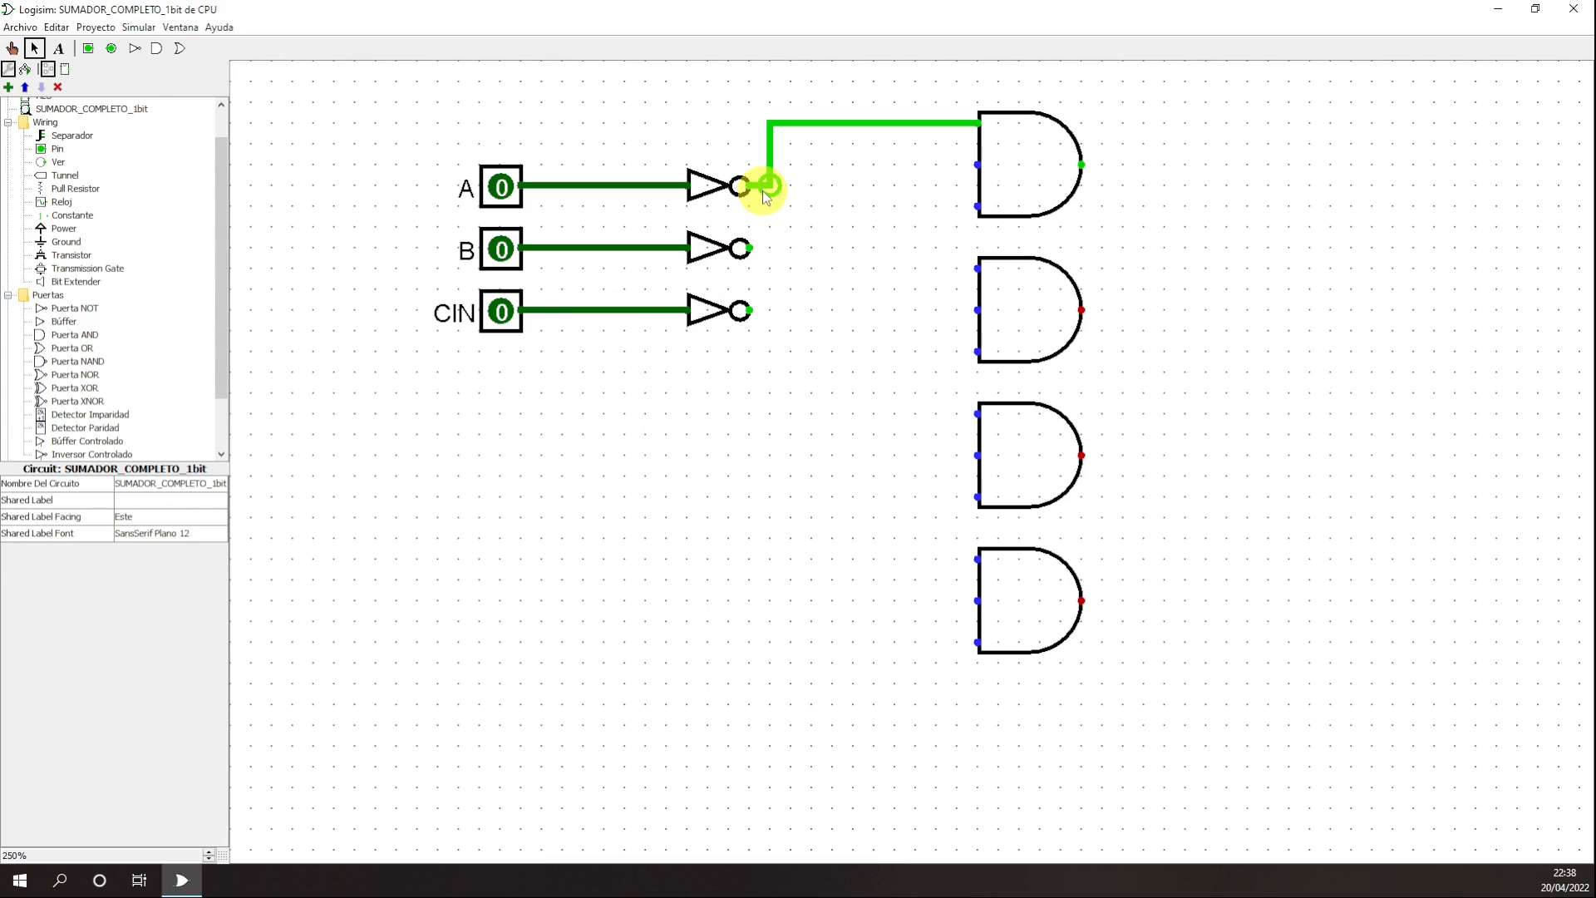
pyautogui.moveTo(766, 186); pyautogui.dragTo(979, 270)
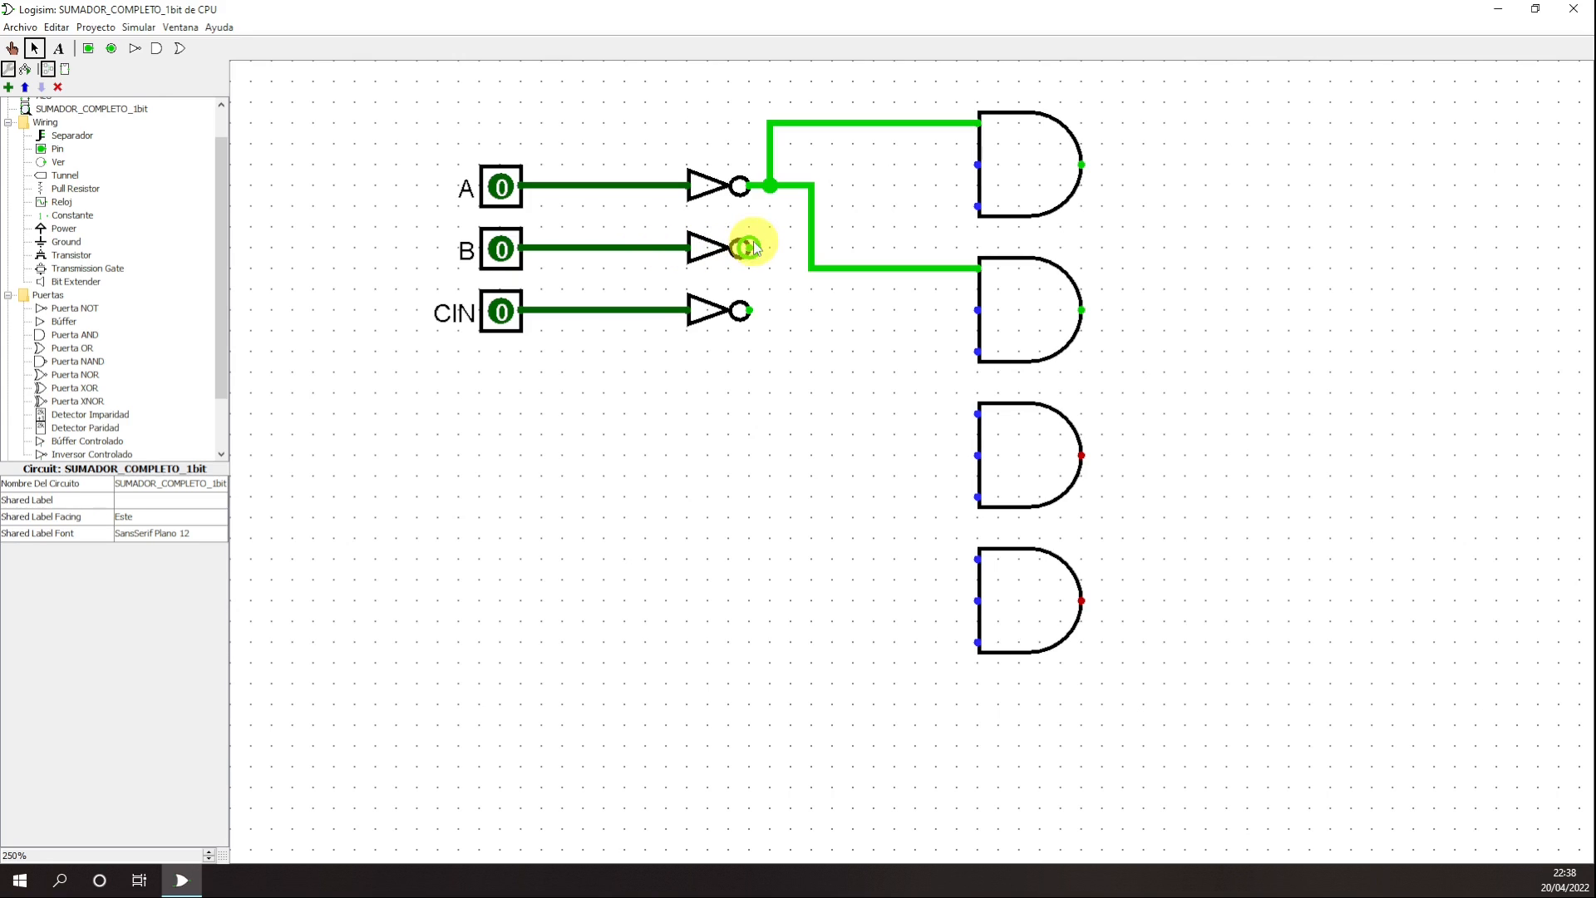
# - Wire the output of B's NOT gate to the first AND gate's middle input and the fourth AND gate's upper input
pyautogui.moveTo(747, 247)
pyautogui.mouseDown()
pyautogui.moveTo(861, 196)
pyautogui.moveTo(836, 159)
pyautogui.moveTo(978, 164)
pyautogui.mouseUp()
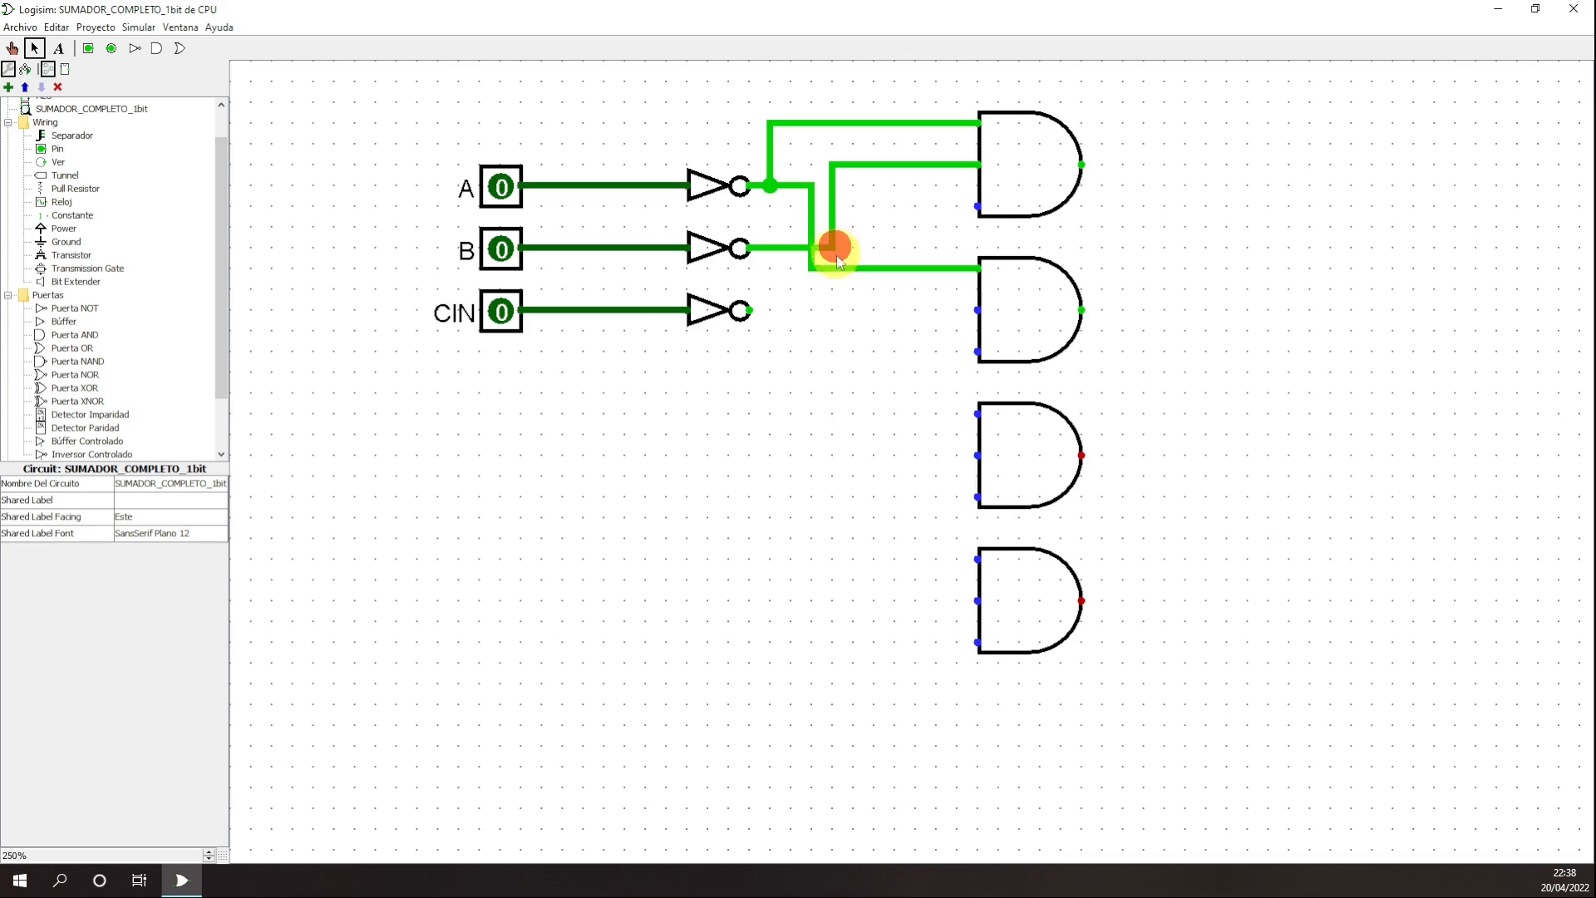
pyautogui.moveTo(834, 247)
pyautogui.mouseDown()
pyautogui.moveTo(949, 553)
pyautogui.moveTo(971, 562)
pyautogui.mouseUp()
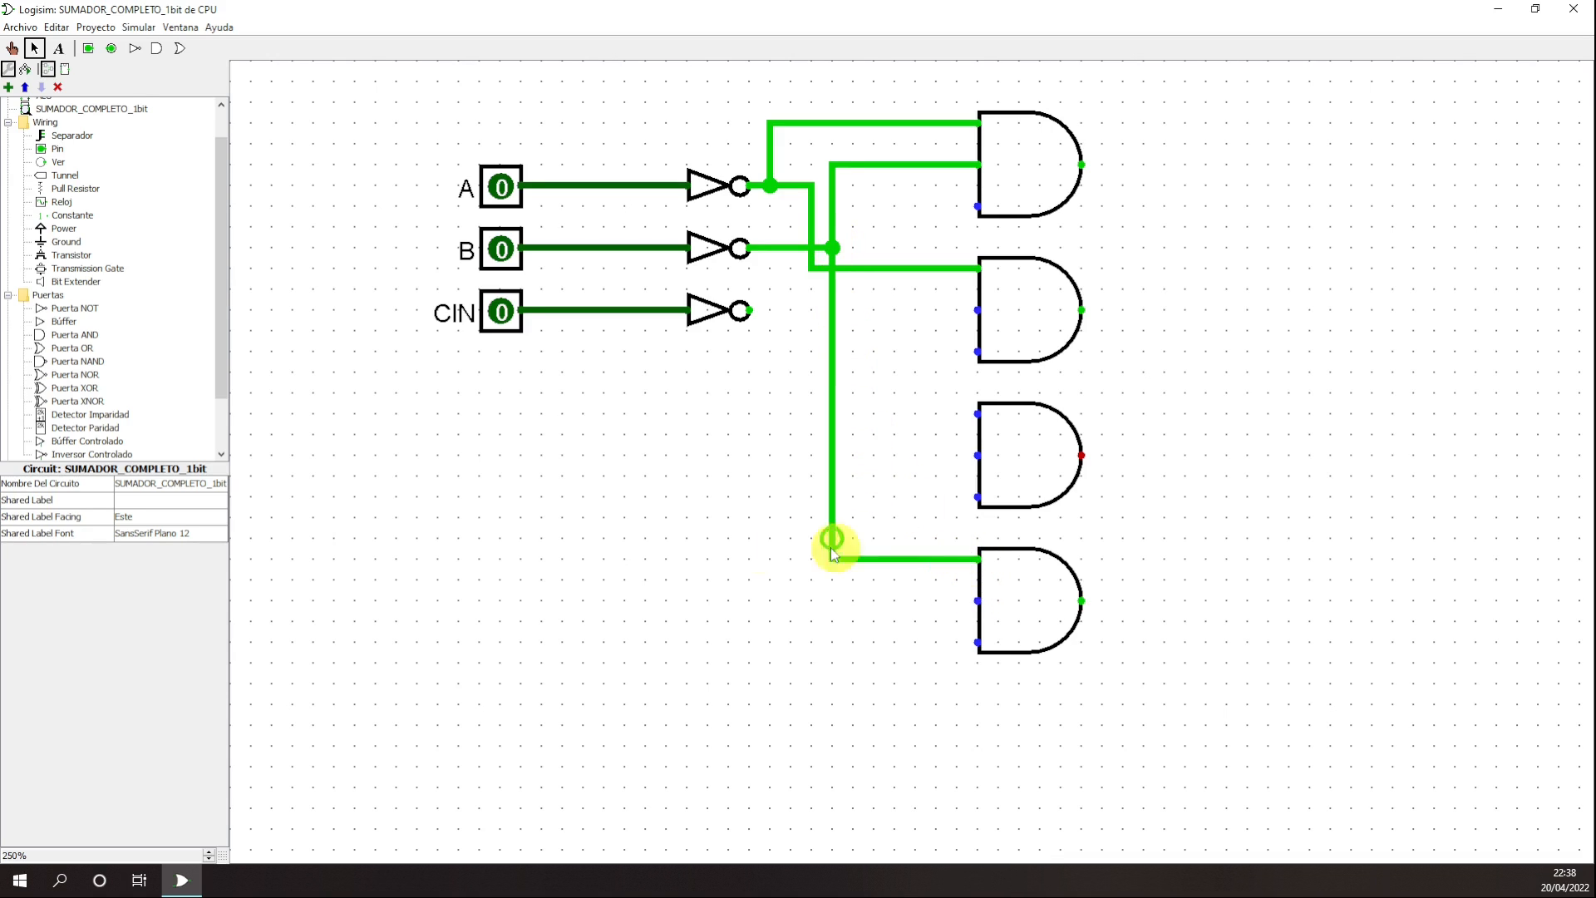
pyautogui.click(741, 546)
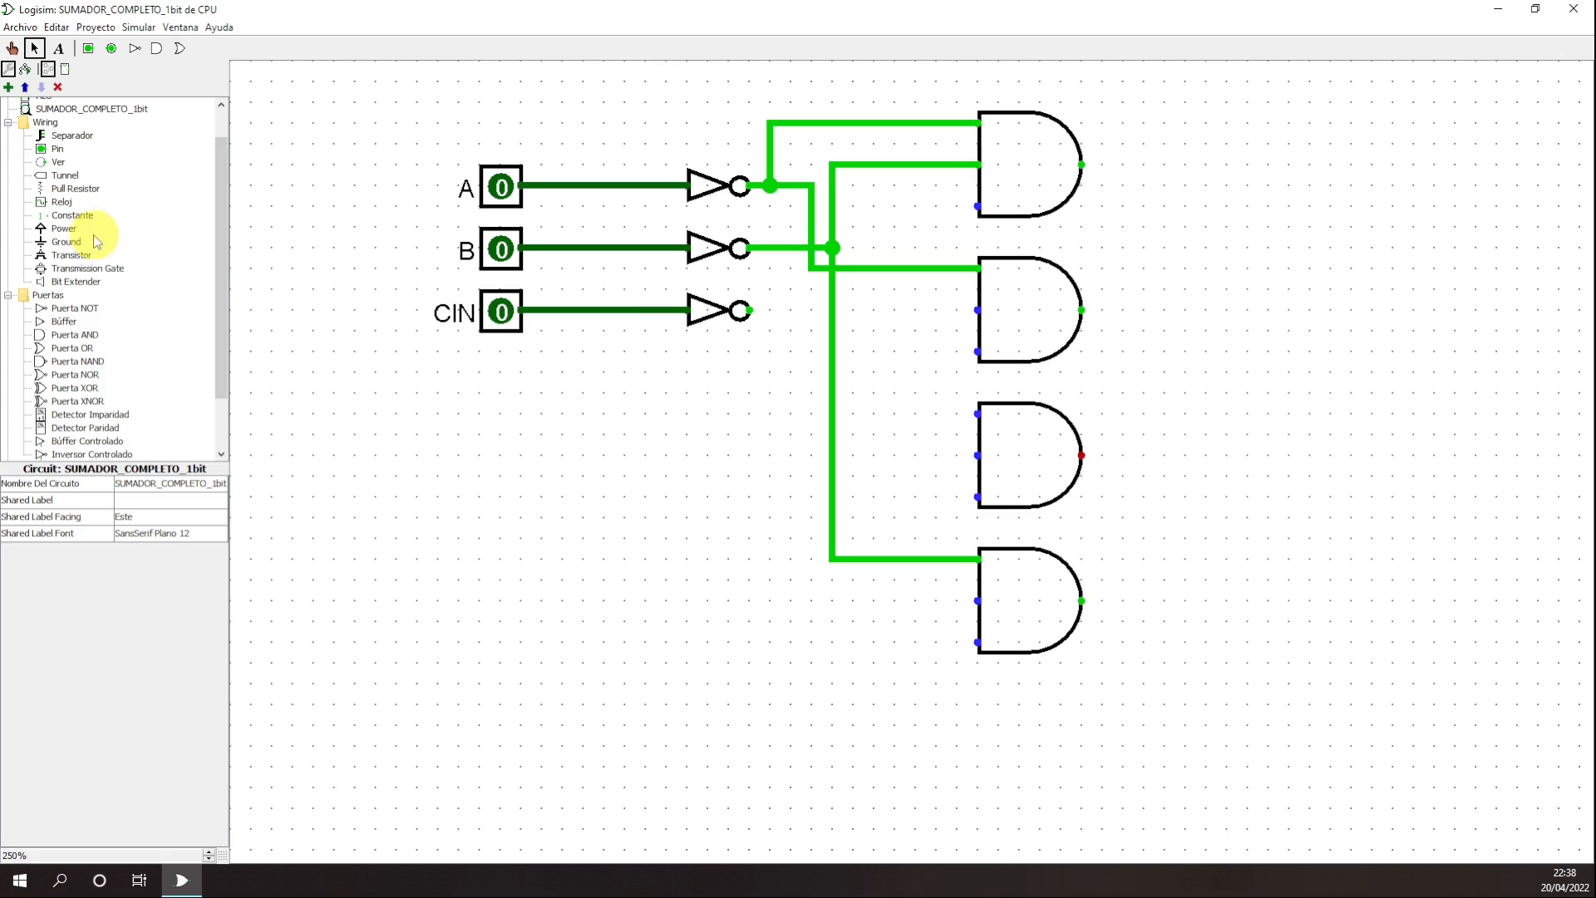
# - Wire the output of CIN's NOT gate to the middle inputs of the second and fourth AND gates
pyautogui.moveTo(740, 322); pyautogui.dragTo(752, 316)
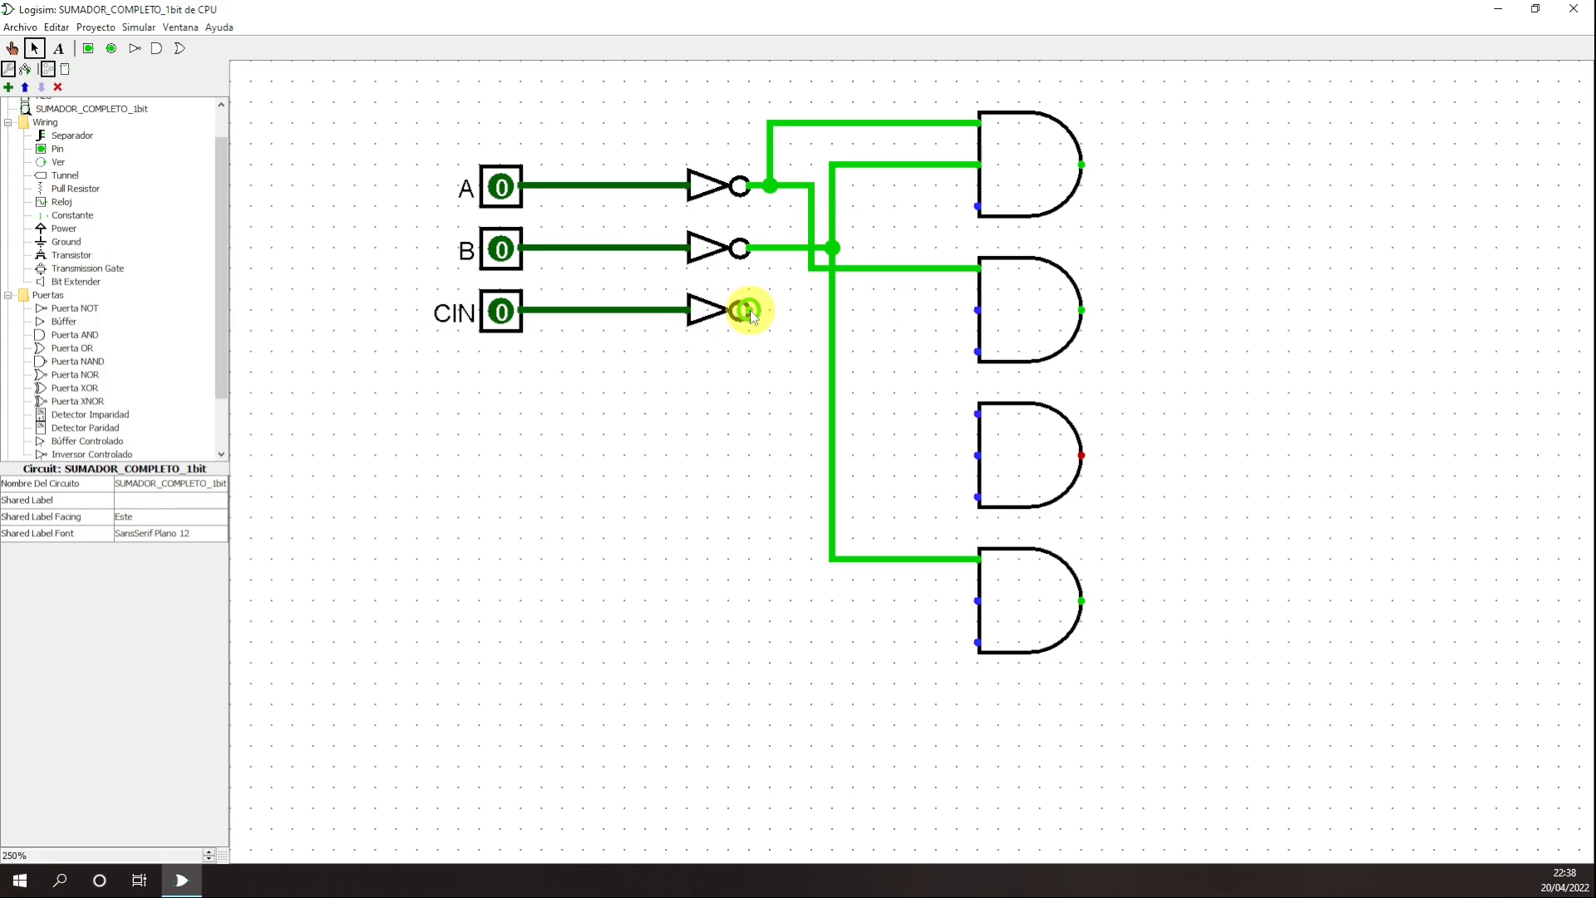
pyautogui.moveTo(749, 311); pyautogui.dragTo(979, 311)
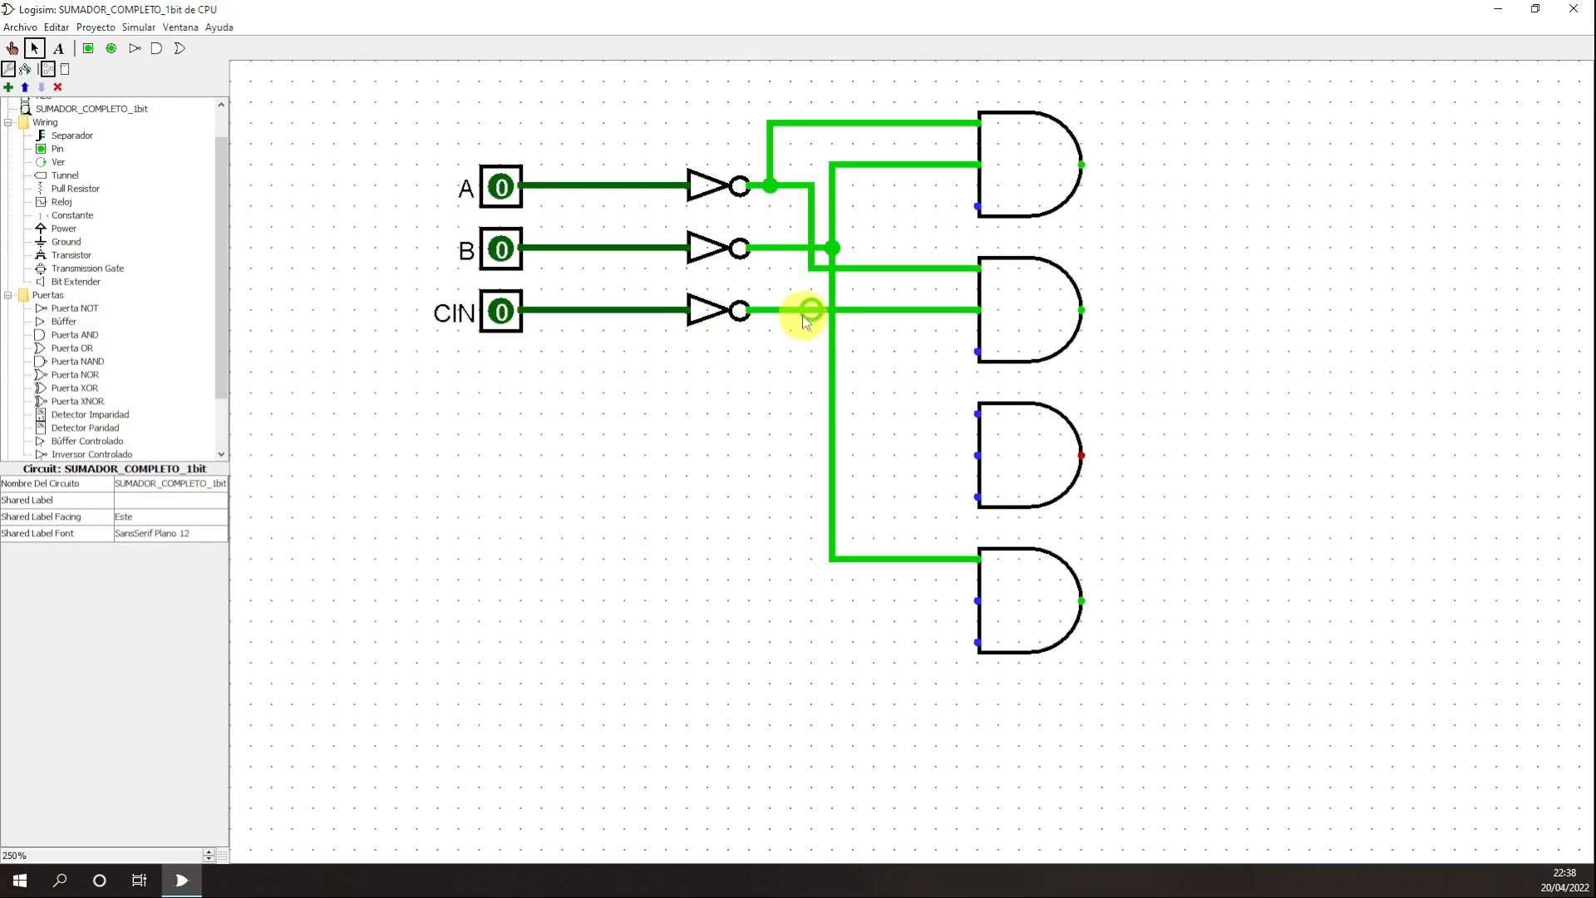
pyautogui.moveTo(772, 312); pyautogui.dragTo(979, 601)
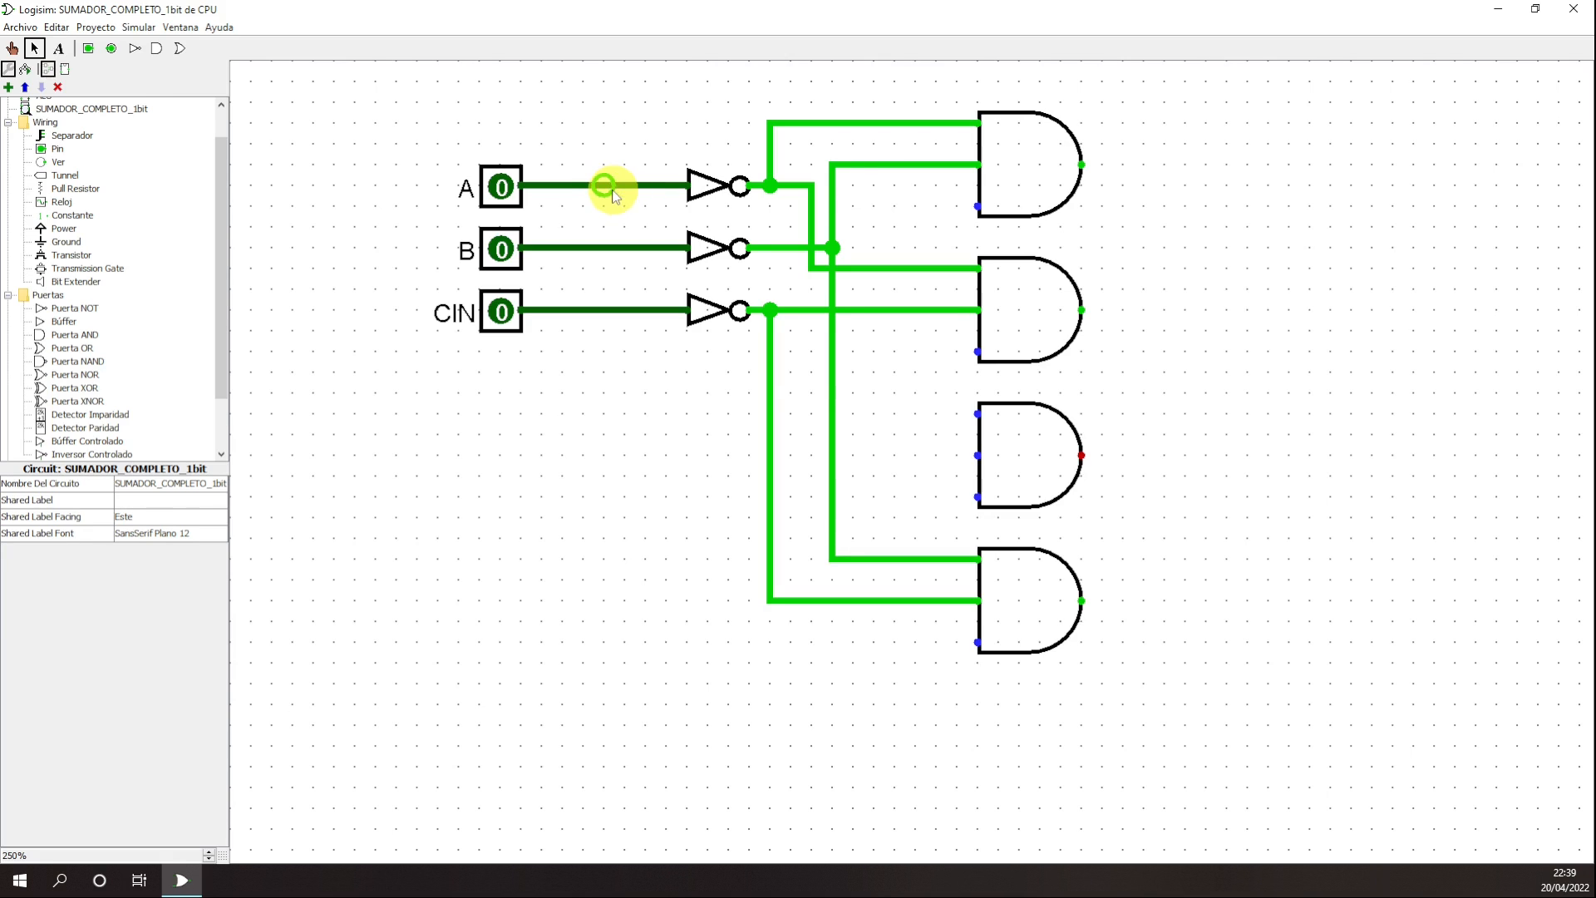
# - Wire pin A to the third AND gate's upper and fourth's lower input, and pin B to the second's lower and third's middle input
pyautogui.moveTo(613, 191)
pyautogui.mouseDown()
pyautogui.moveTo(670, 399)
pyautogui.moveTo(979, 414)
pyautogui.mouseUp()
pyautogui.moveTo(604, 413)
pyautogui.mouseDown()
pyautogui.moveTo(955, 645)
pyautogui.moveTo(977, 643)
pyautogui.mouseUp()
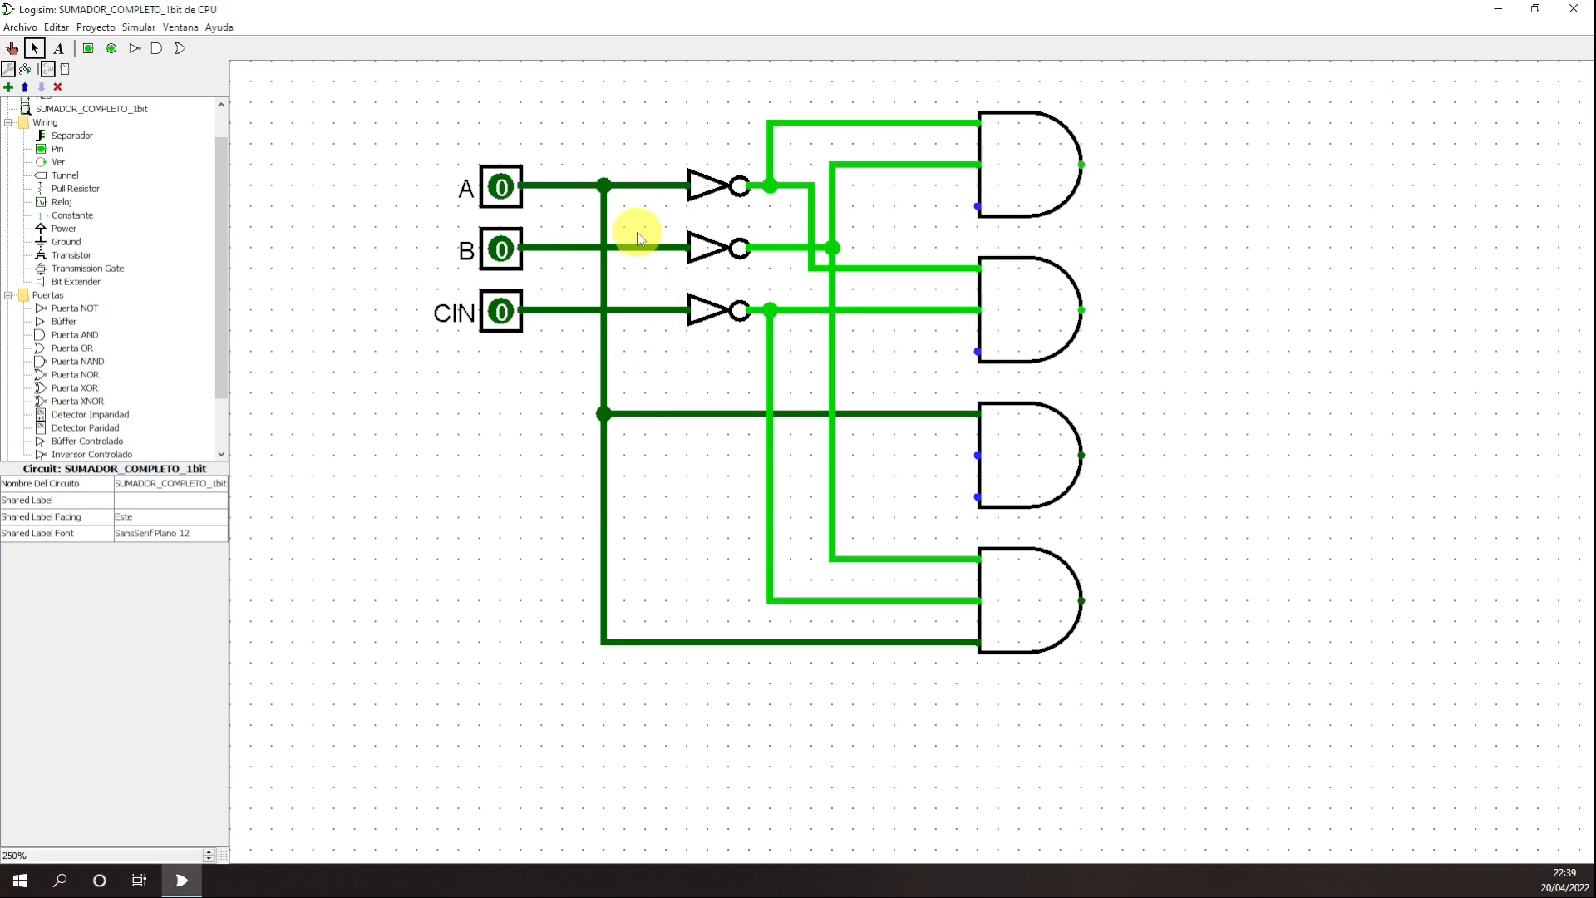
pyautogui.moveTo(645, 248); pyautogui.dragTo(979, 356)
pyautogui.moveTo(648, 349); pyautogui.dragTo(980, 456)
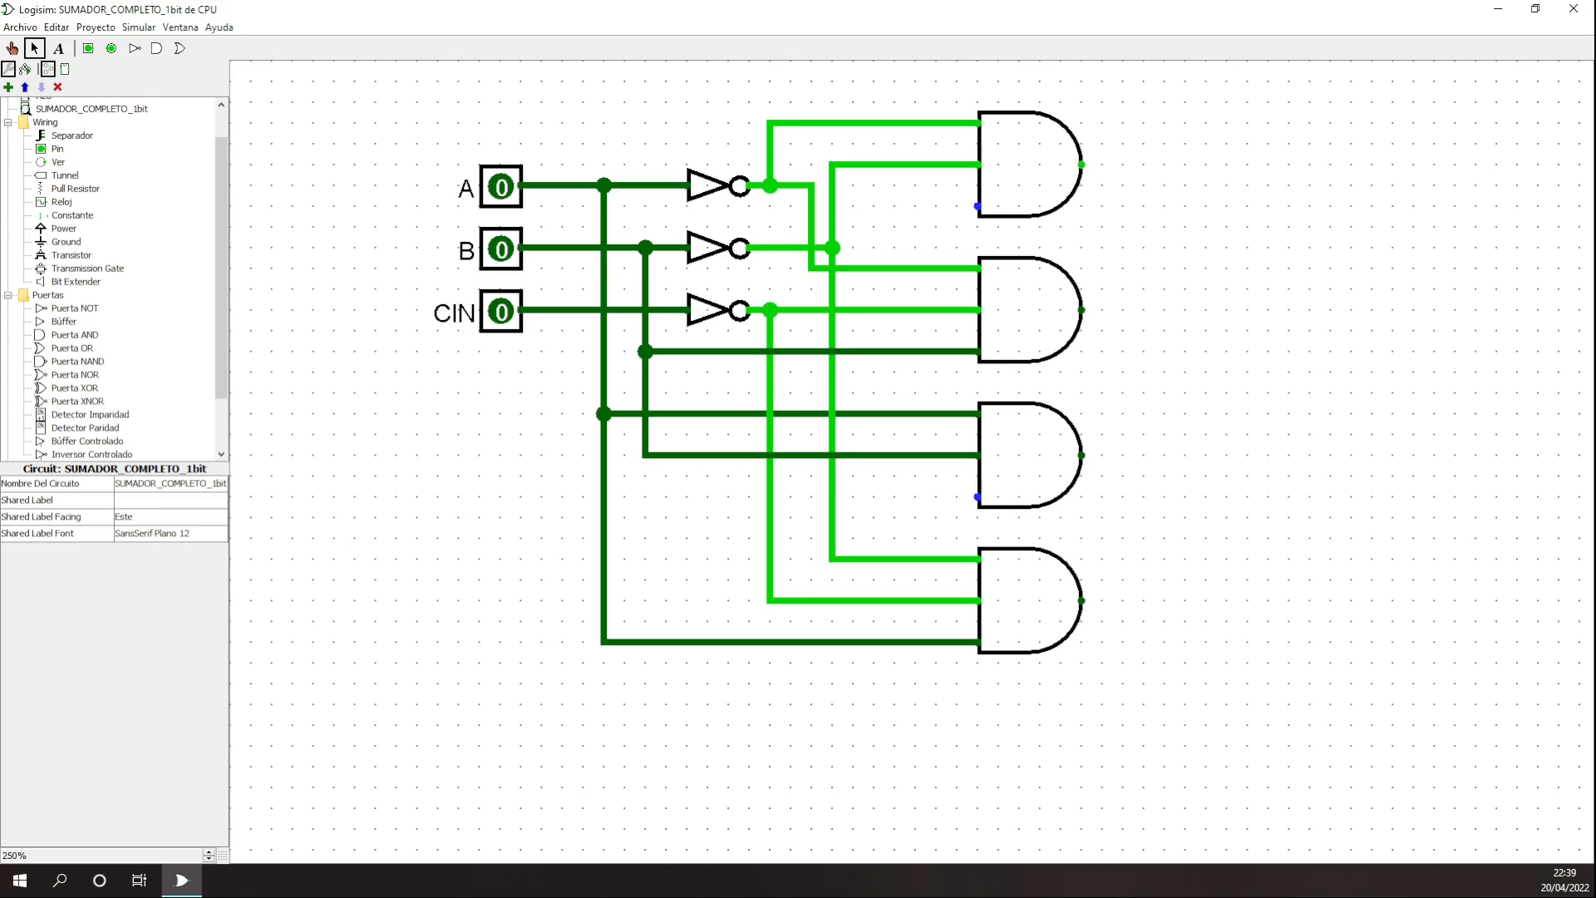
# - Wire pin CIN below the NOT gates to the lower inputs of the first and third AND gates
pyautogui.click(579, 313)
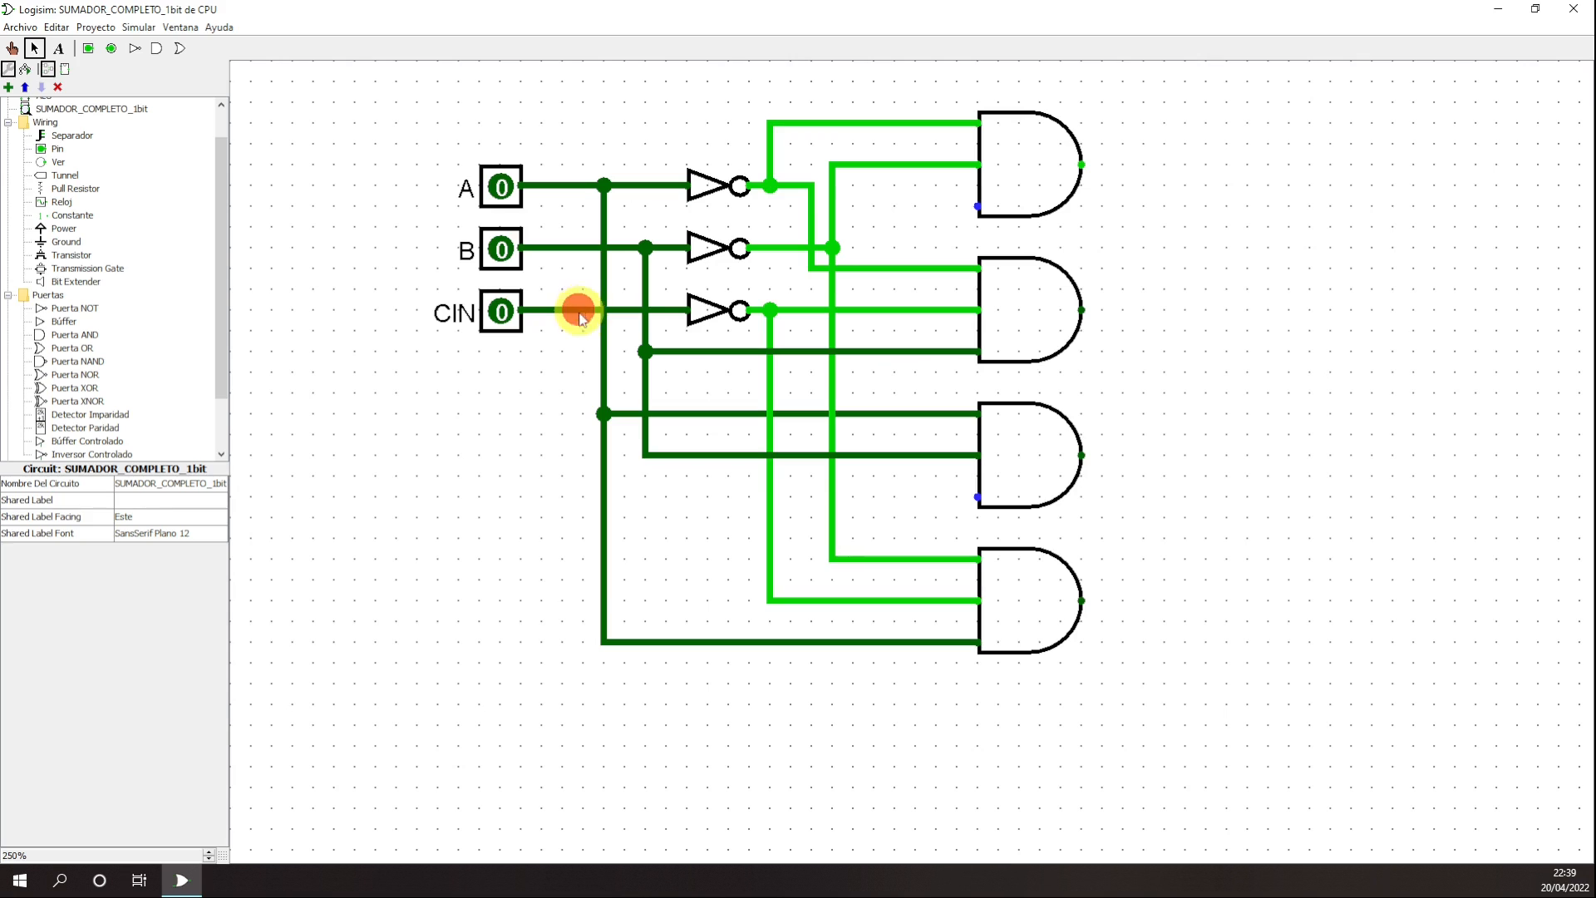
pyautogui.moveTo(579, 312)
pyautogui.mouseDown()
pyautogui.moveTo(581, 422)
pyautogui.moveTo(613, 520)
pyautogui.moveTo(879, 517)
pyautogui.mouseUp()
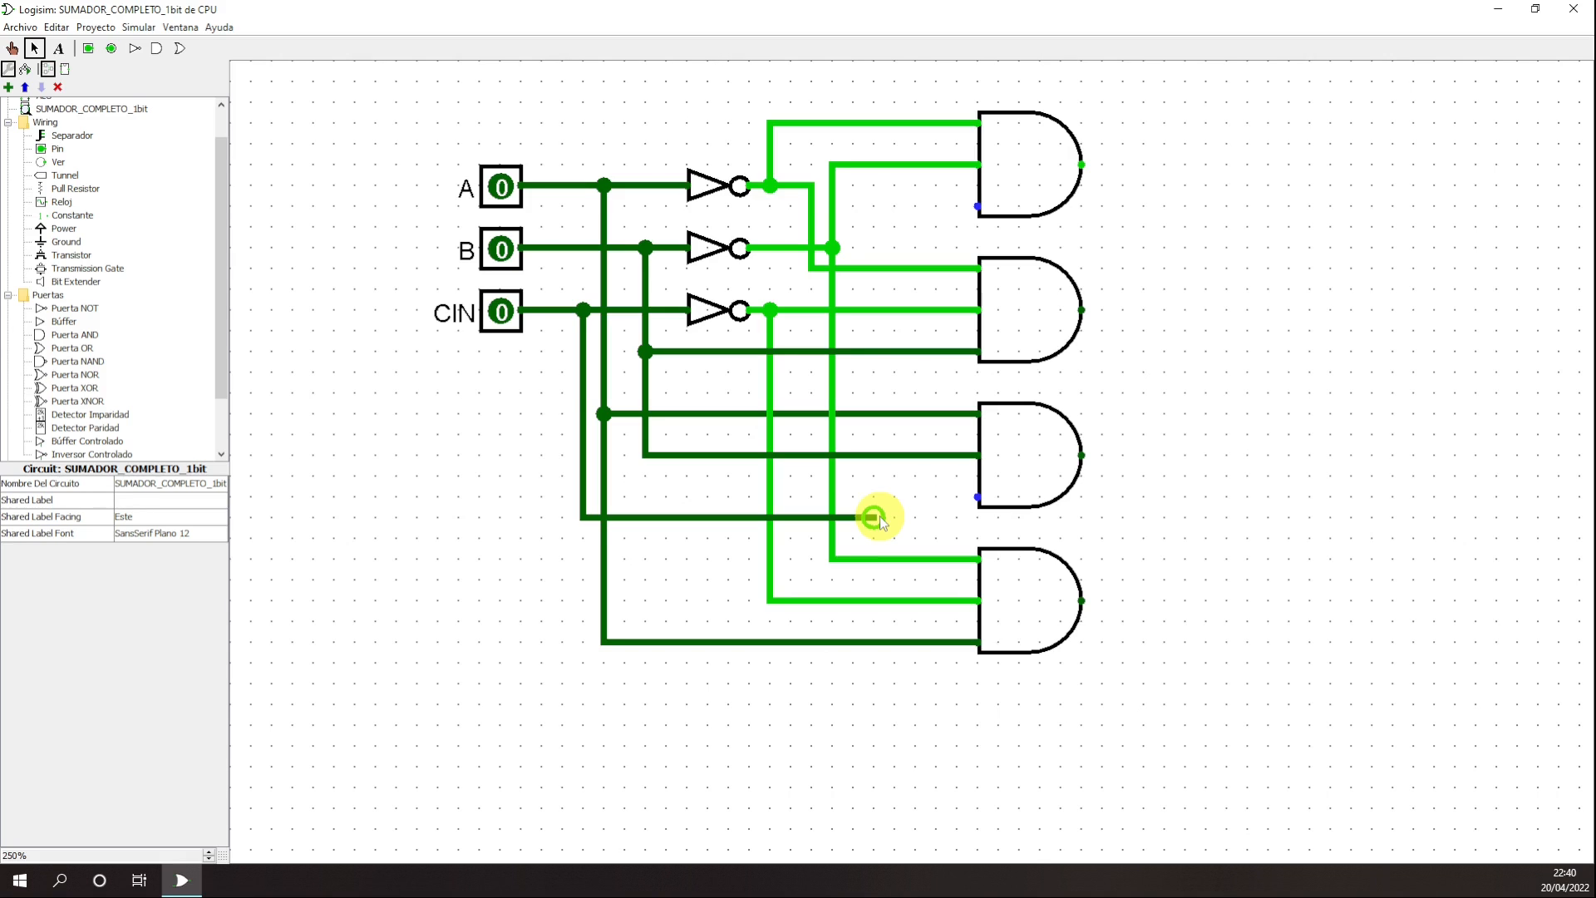
pyautogui.moveTo(879, 520); pyautogui.dragTo(979, 206)
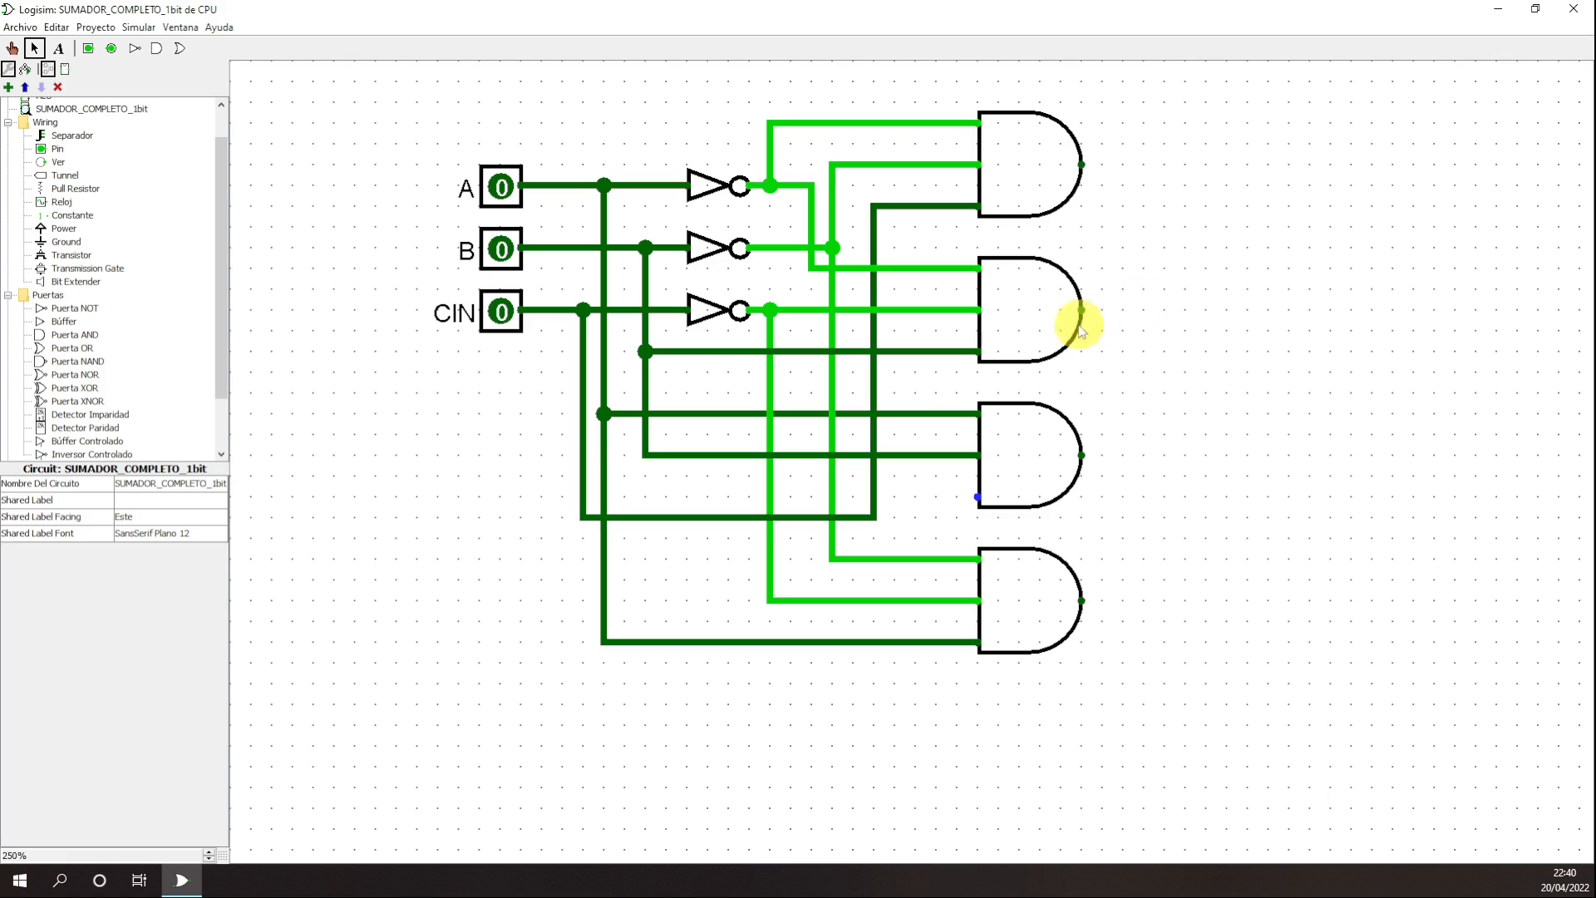
pyautogui.moveTo(873, 497); pyautogui.dragTo(978, 498)
pyautogui.click(1260, 536)
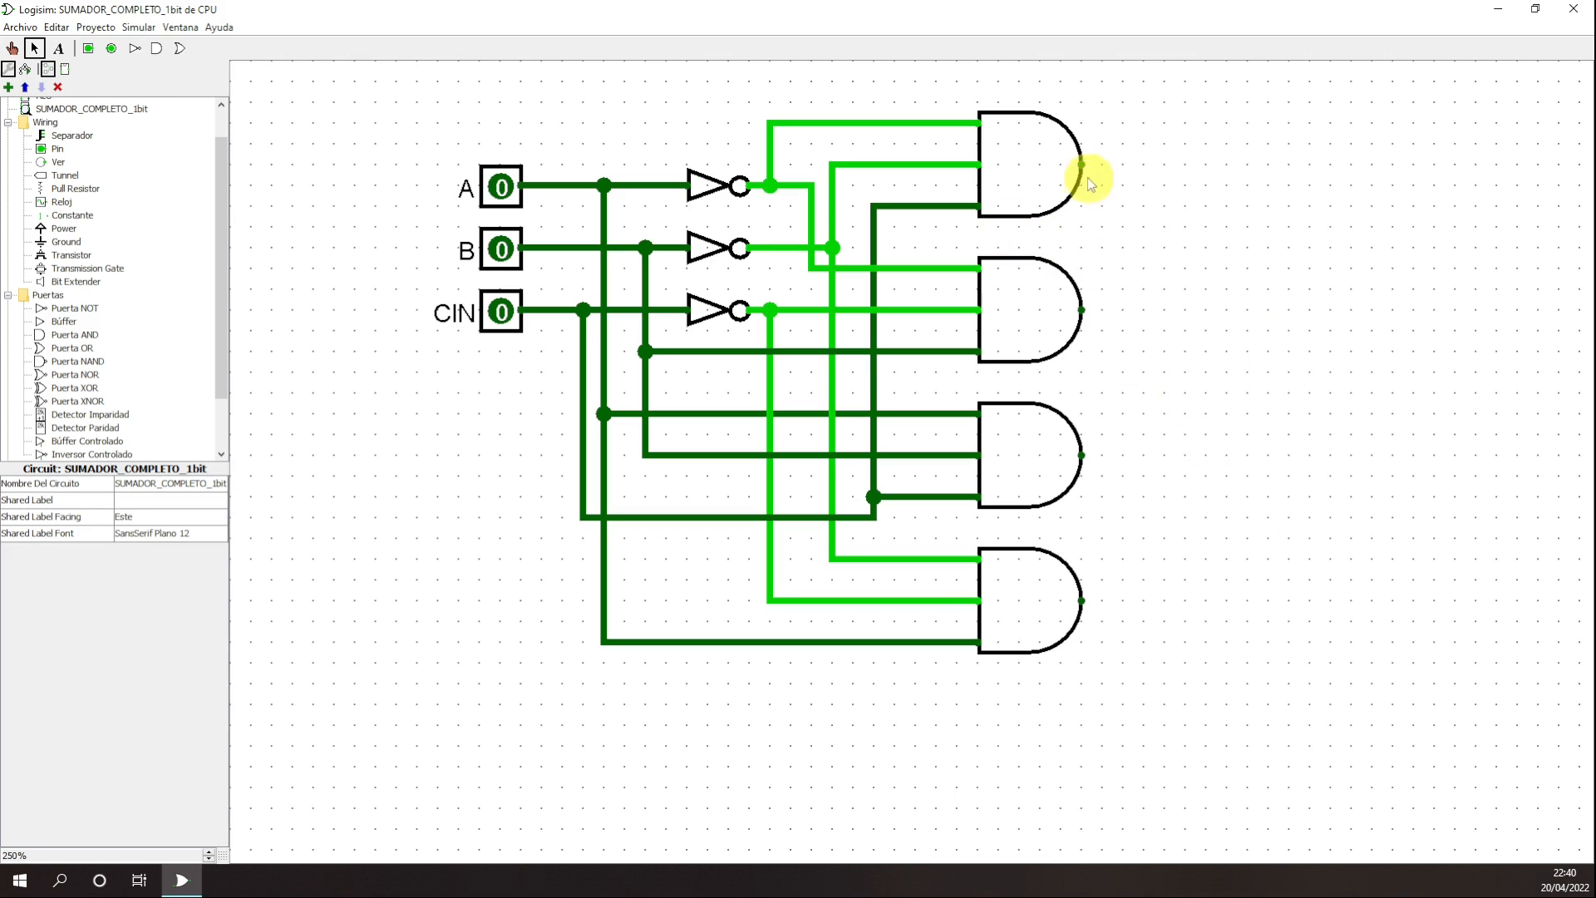
# - Place an OR gate with 4 inputs to the right of the first AND gate
pyautogui.click(71, 348)
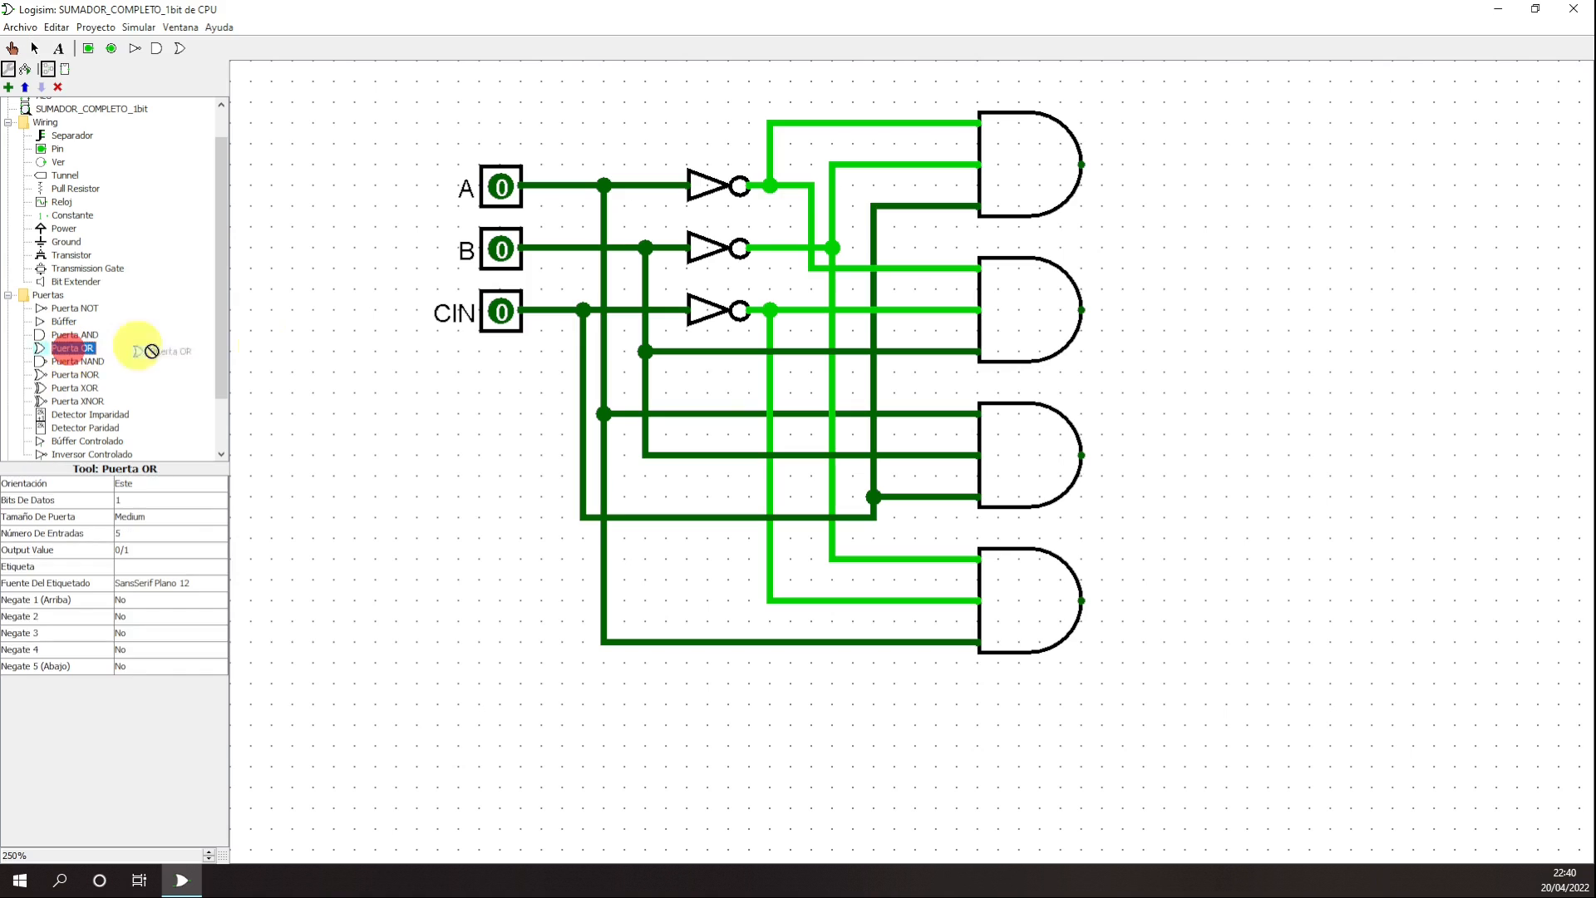
pyautogui.click(1314, 207)
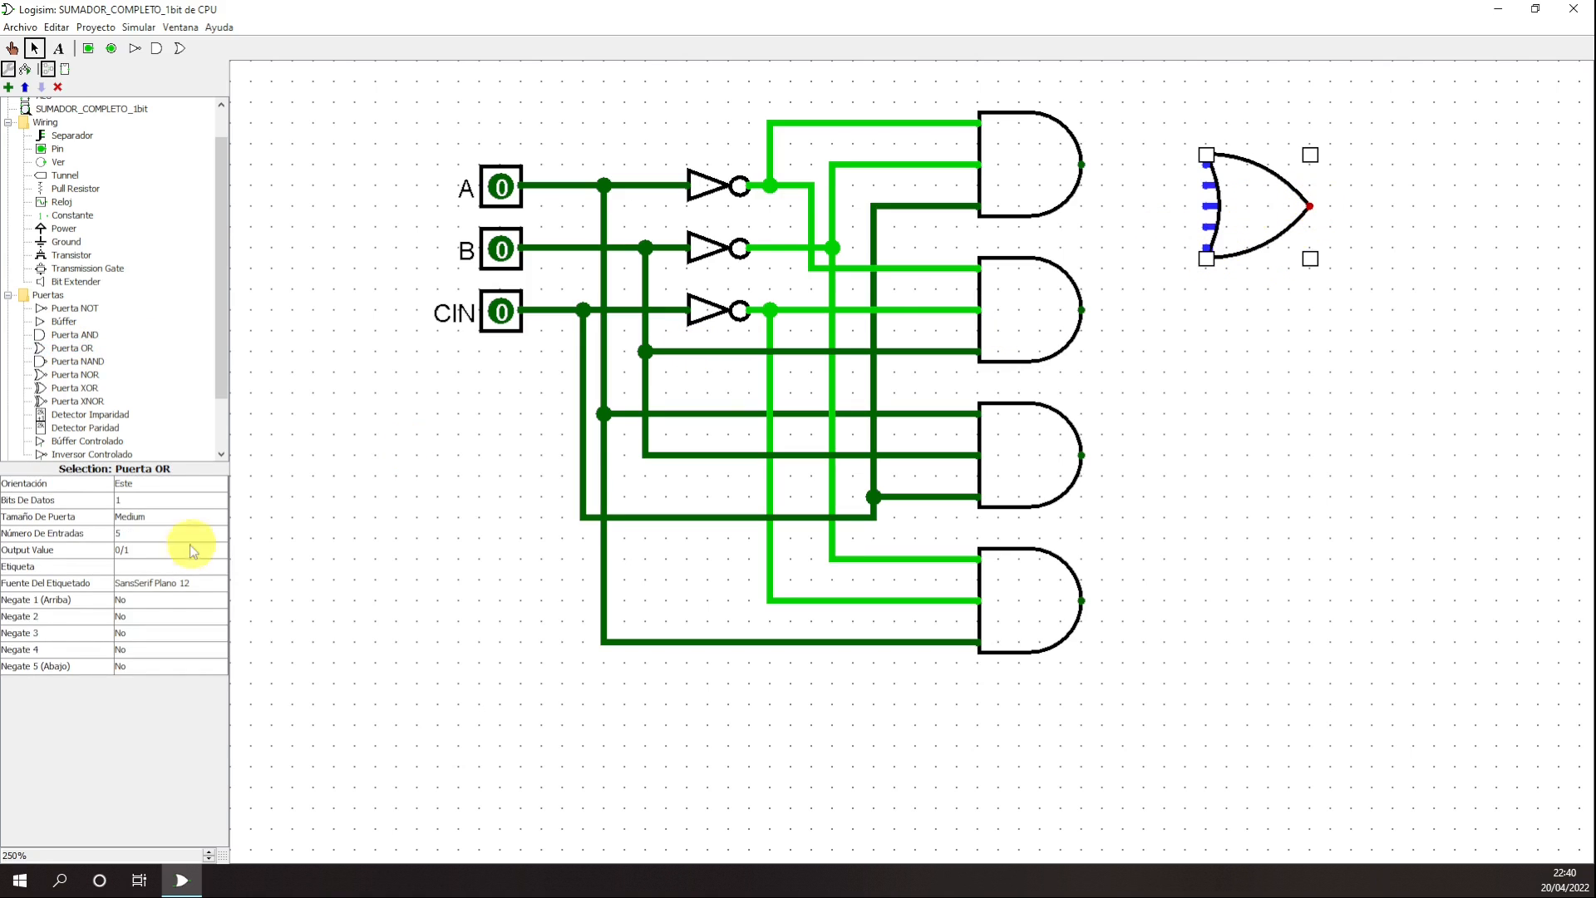
pyautogui.click(150, 536)
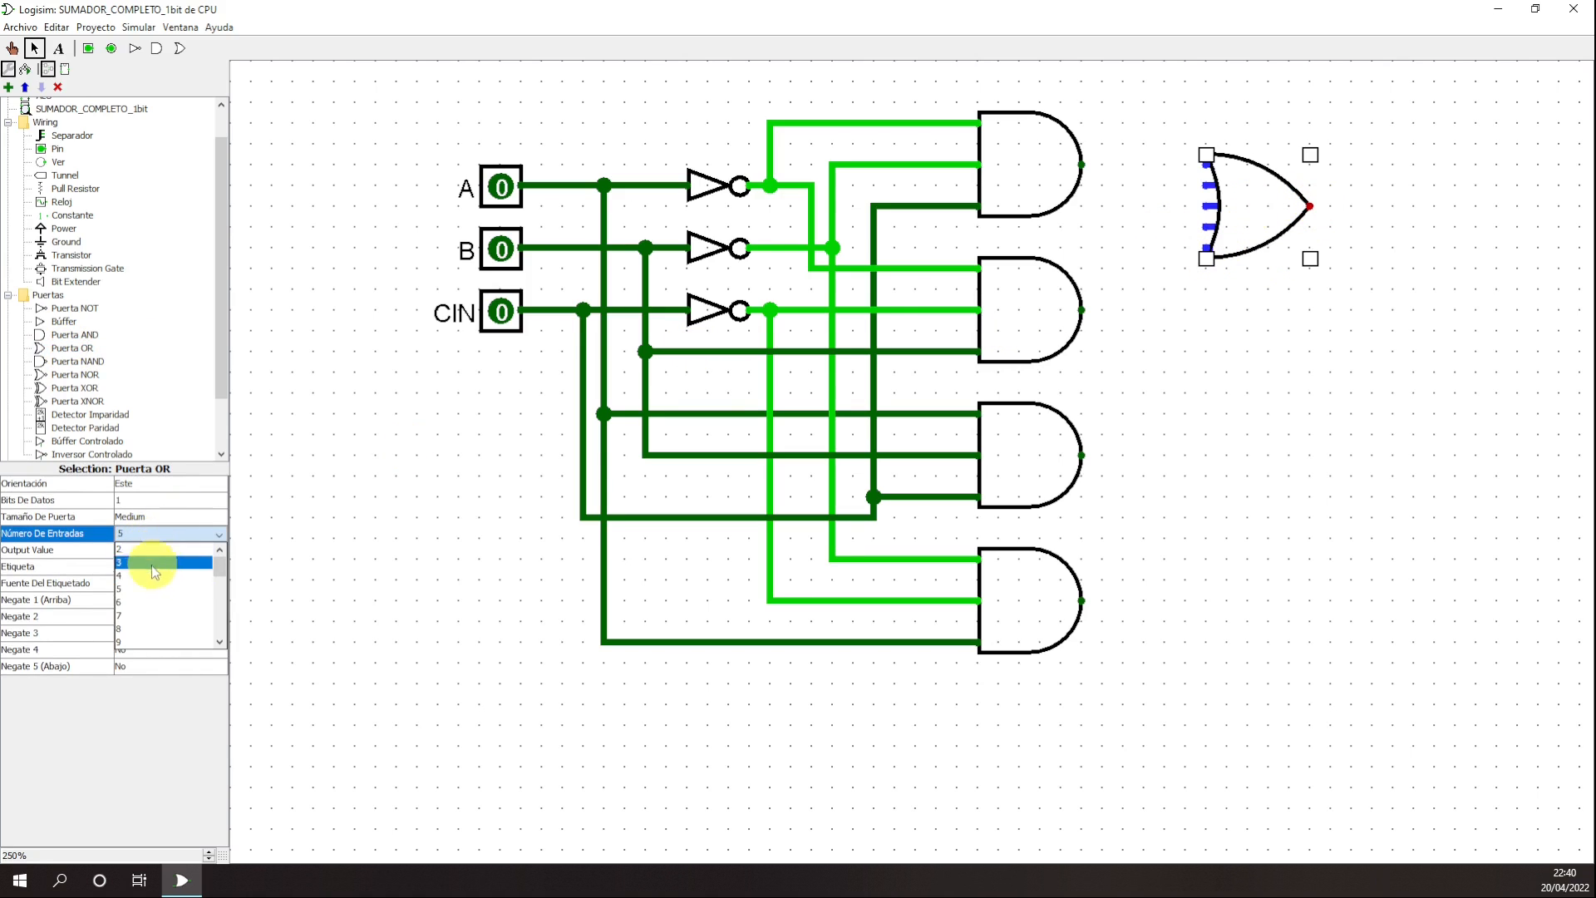
pyautogui.click(144, 576)
# - Wire the outputs of the four AND gates, in order, to the four inputs of the OR gate
pyautogui.moveTo(1081, 165); pyautogui.dragTo(1208, 166)
pyautogui.moveTo(1083, 309); pyautogui.dragTo(1207, 185)
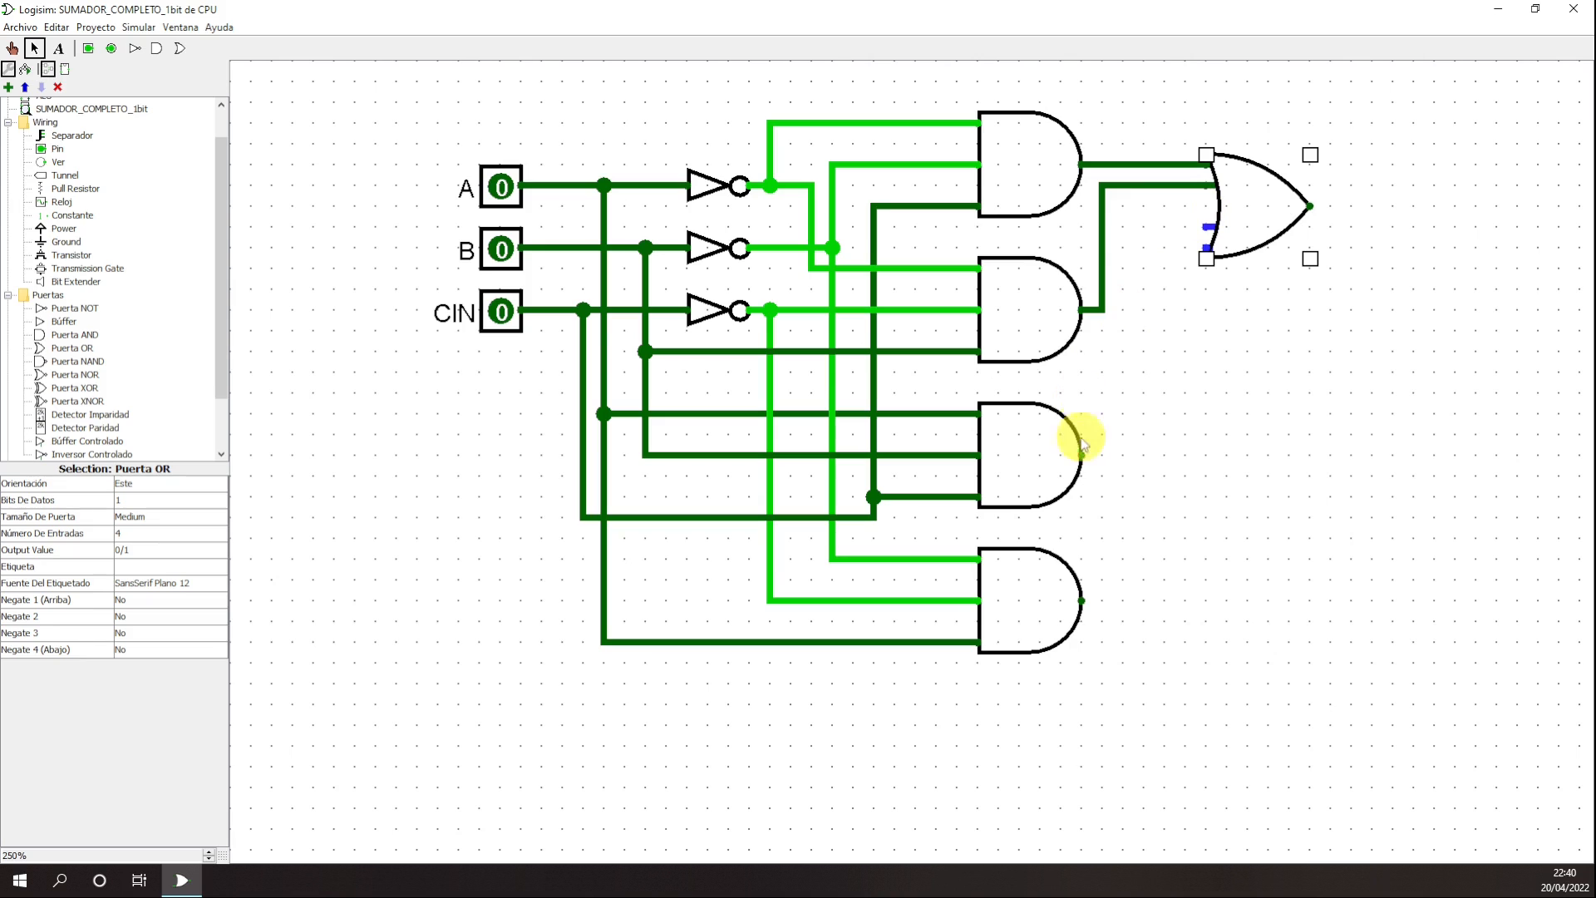
pyautogui.moveTo(1082, 453); pyautogui.dragTo(1205, 227)
pyautogui.moveTo(1082, 597); pyautogui.dragTo(1206, 248)
pyautogui.click(1327, 405)
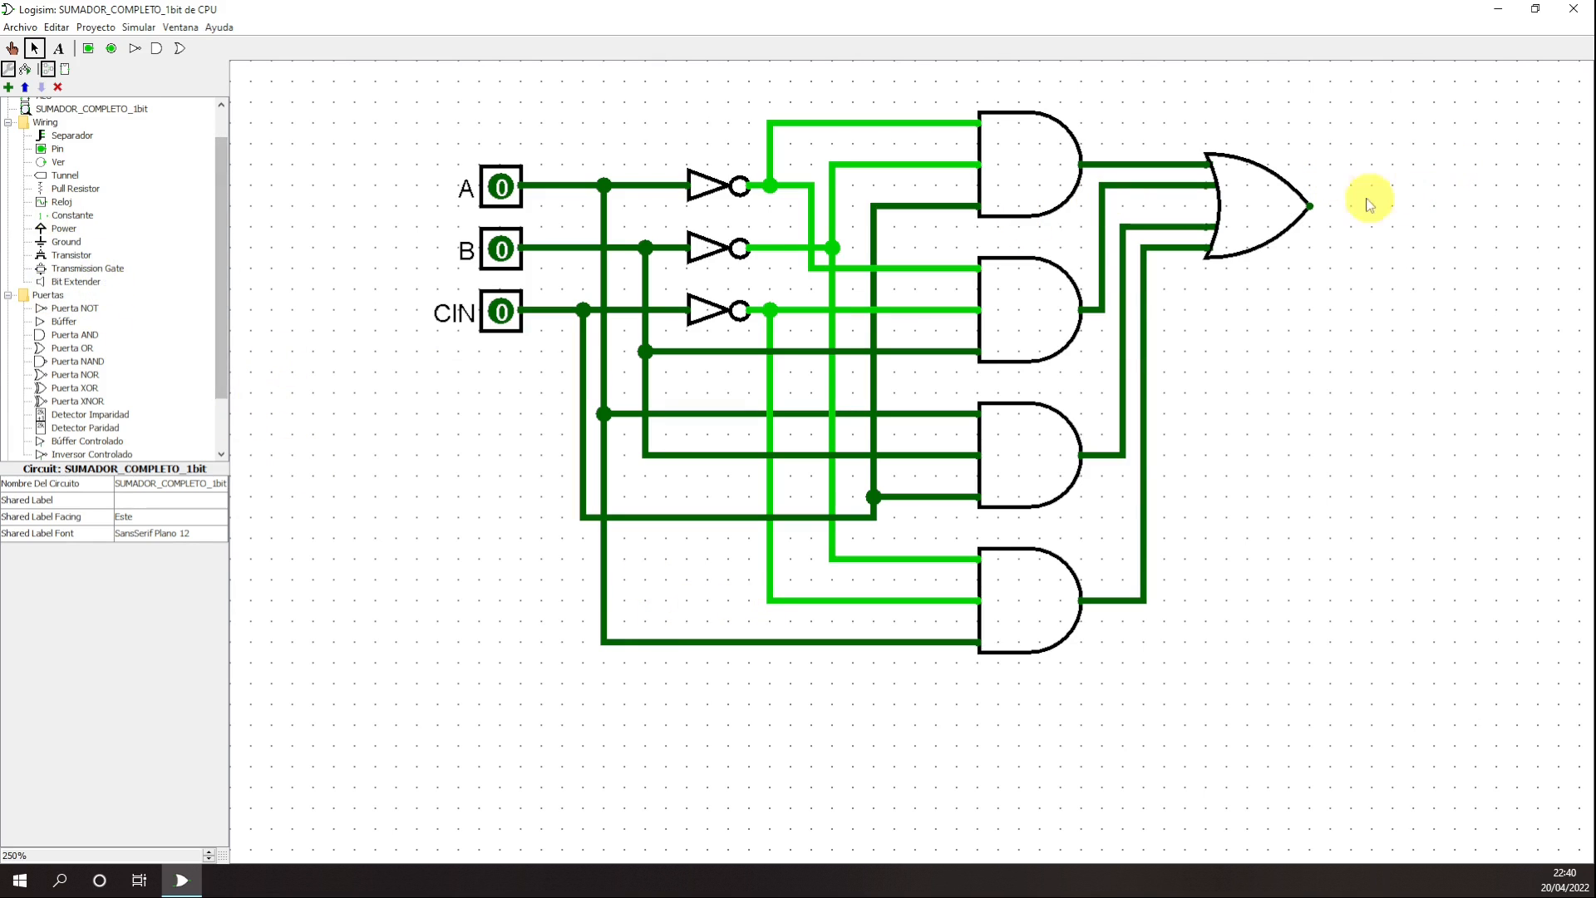
# - Place a pin to the right of the OR gate, make it an output and turn off its three-state option
pyautogui.click(56, 149)
pyautogui.click(1477, 205)
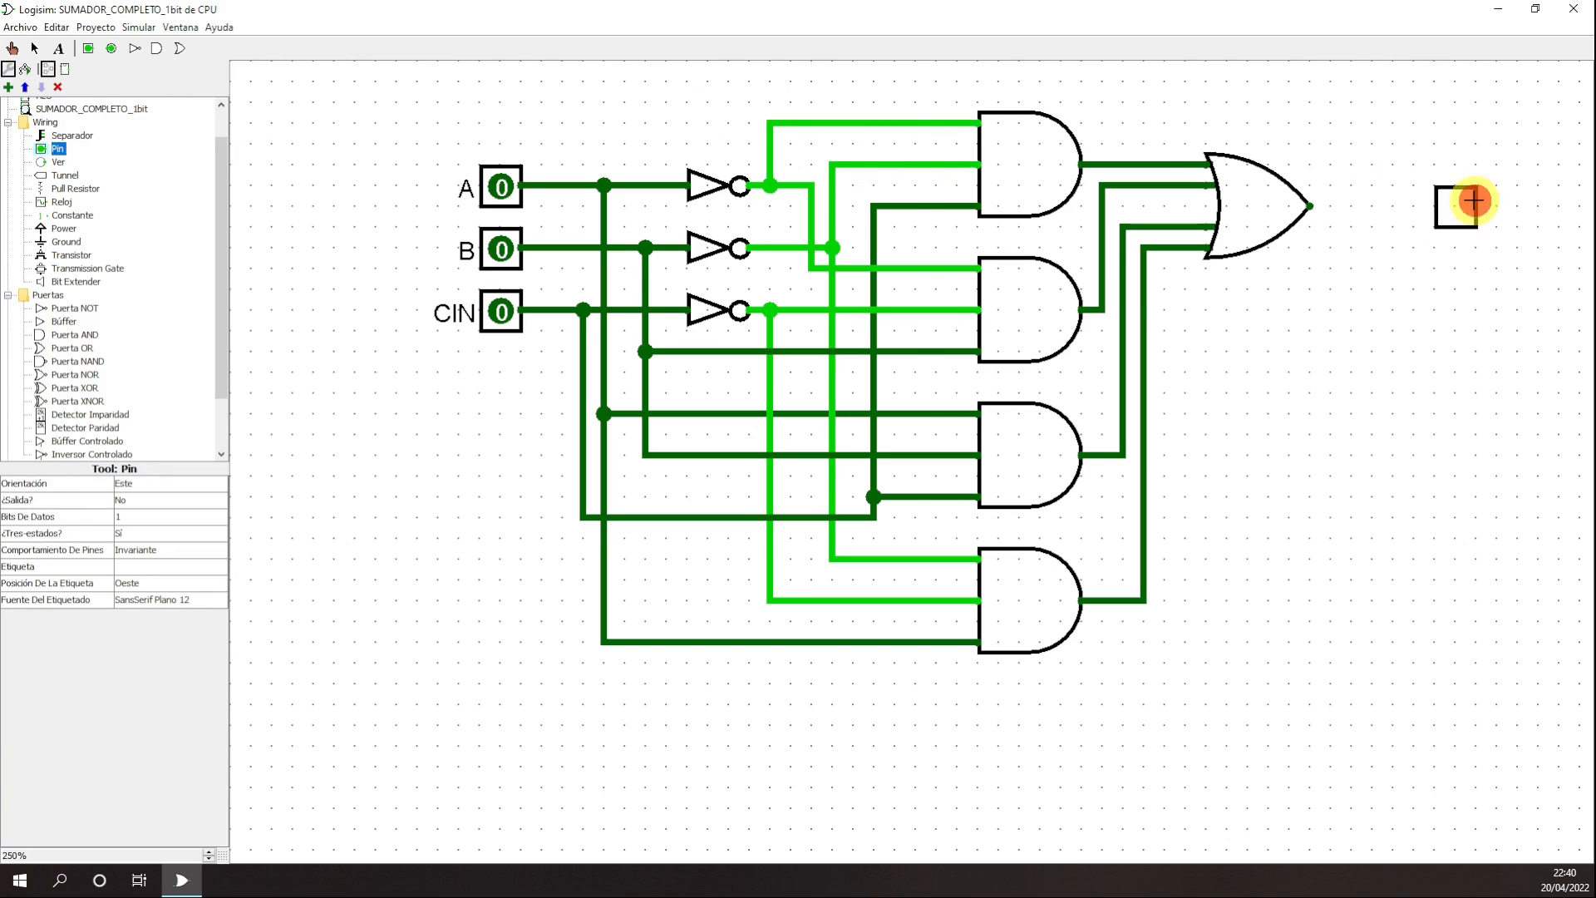
pyautogui.click(143, 499)
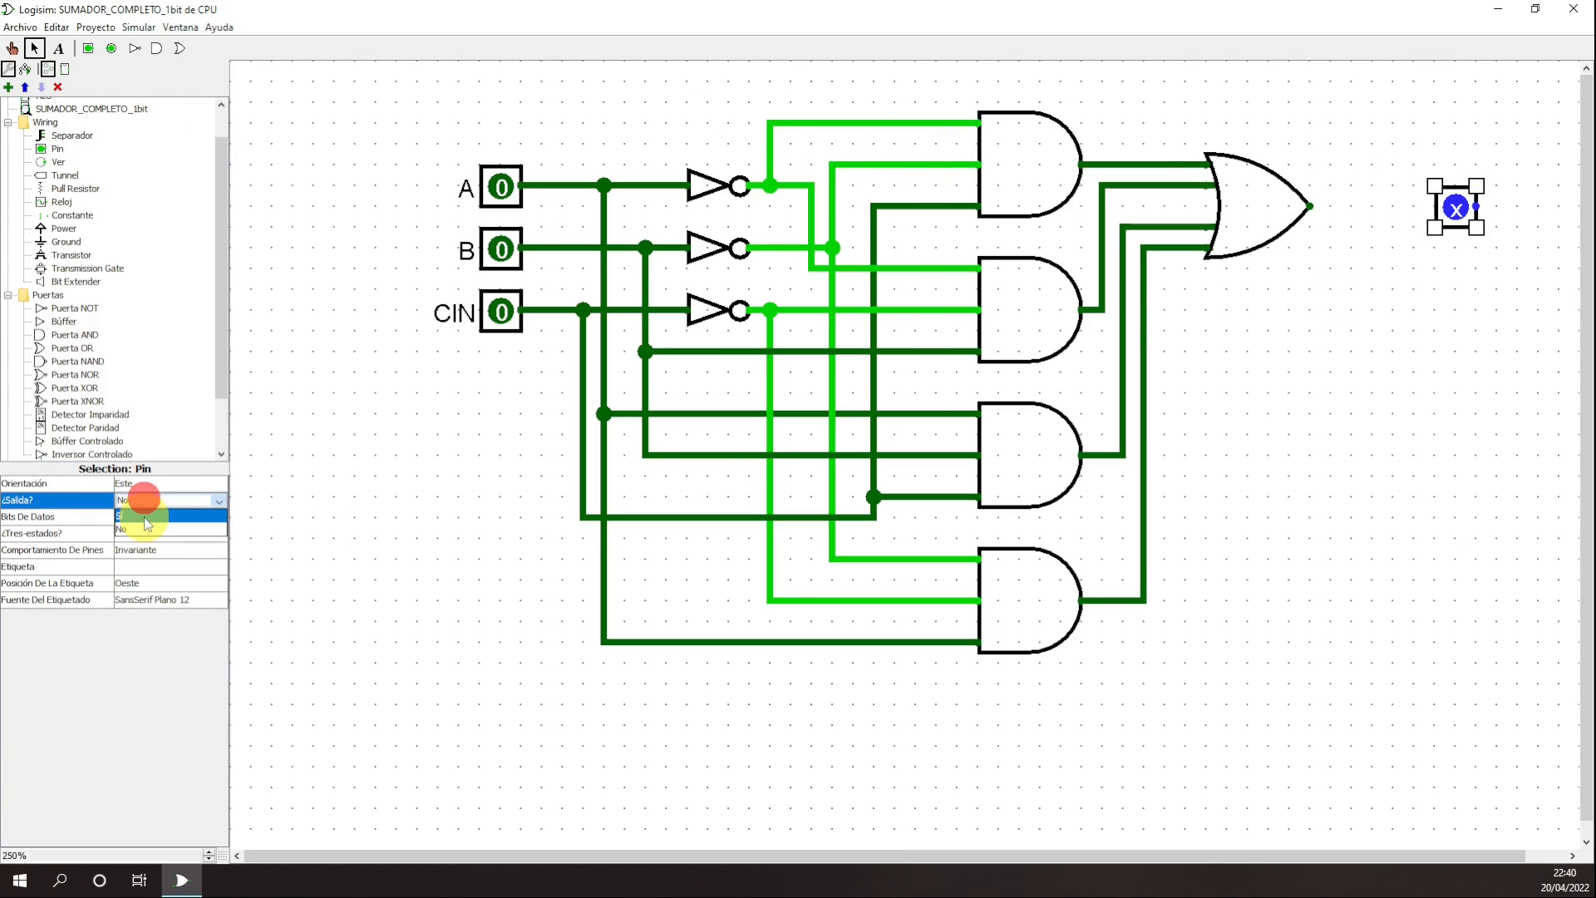
pyautogui.click(144, 516)
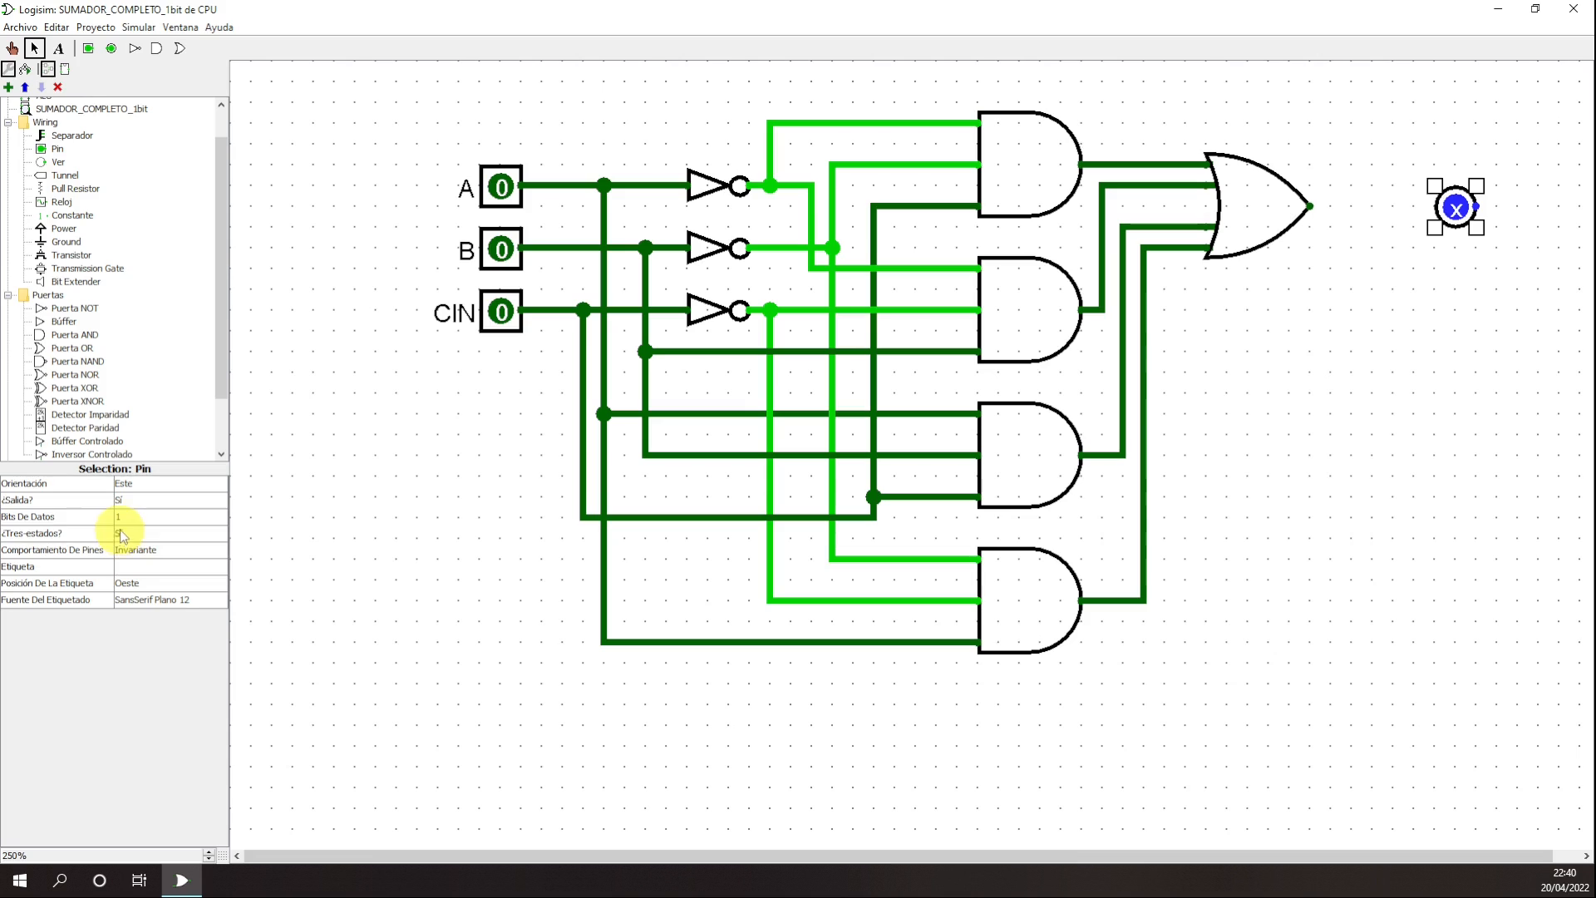
pyautogui.click(119, 532)
pyautogui.click(137, 559)
# - Label the output pin S with the label position Este, and wire the OR gate's output to it
pyautogui.click(159, 568)
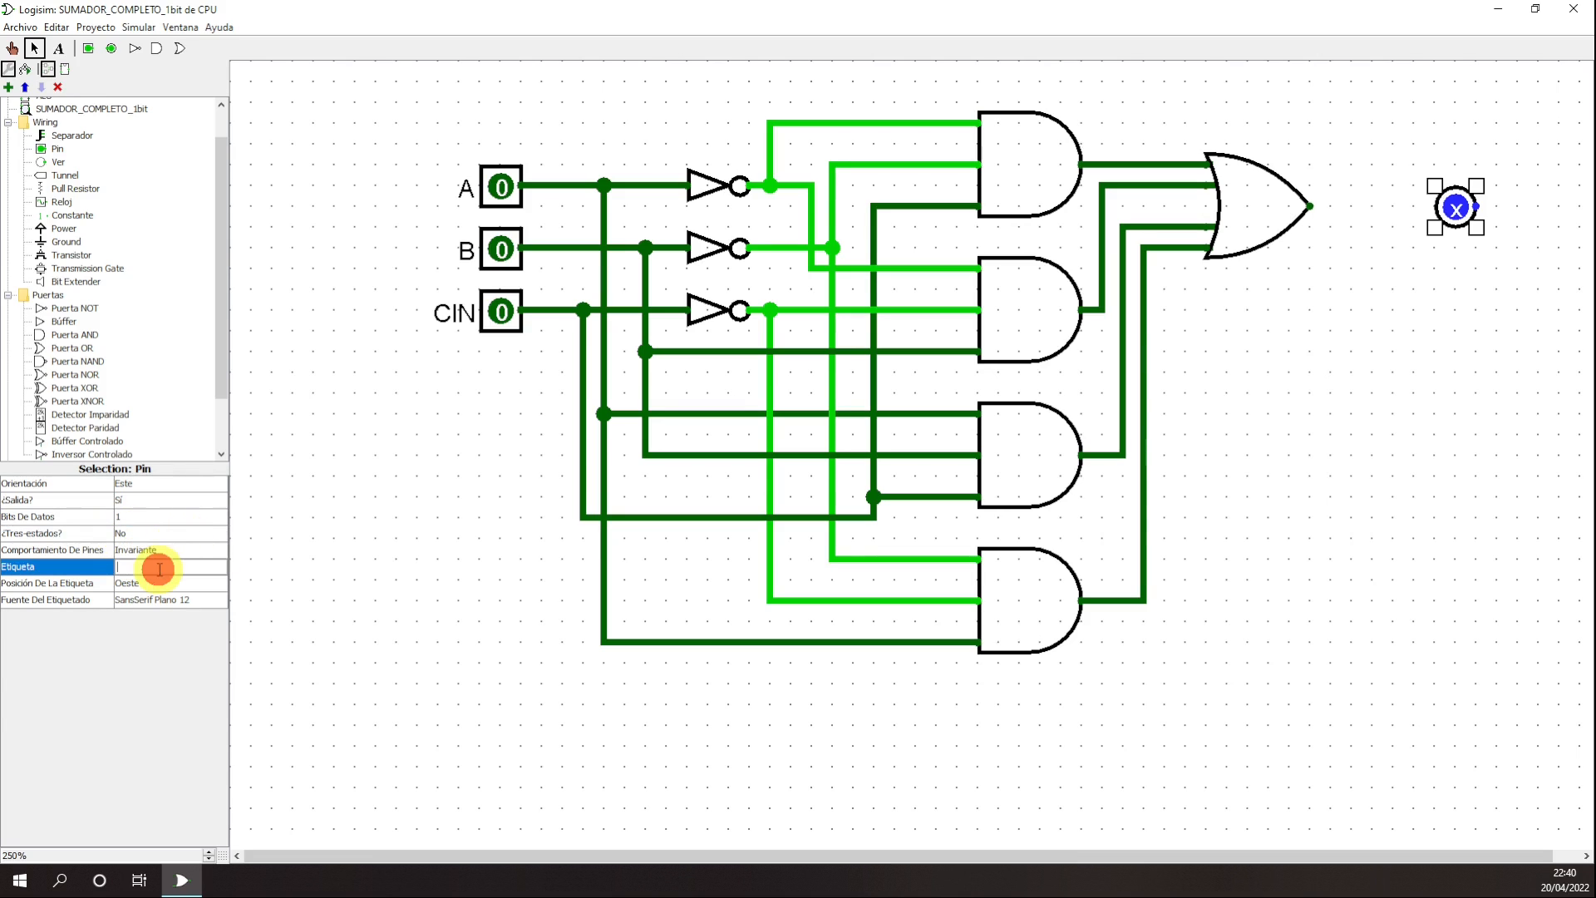
pyautogui.write('S')
pyautogui.press('Return')
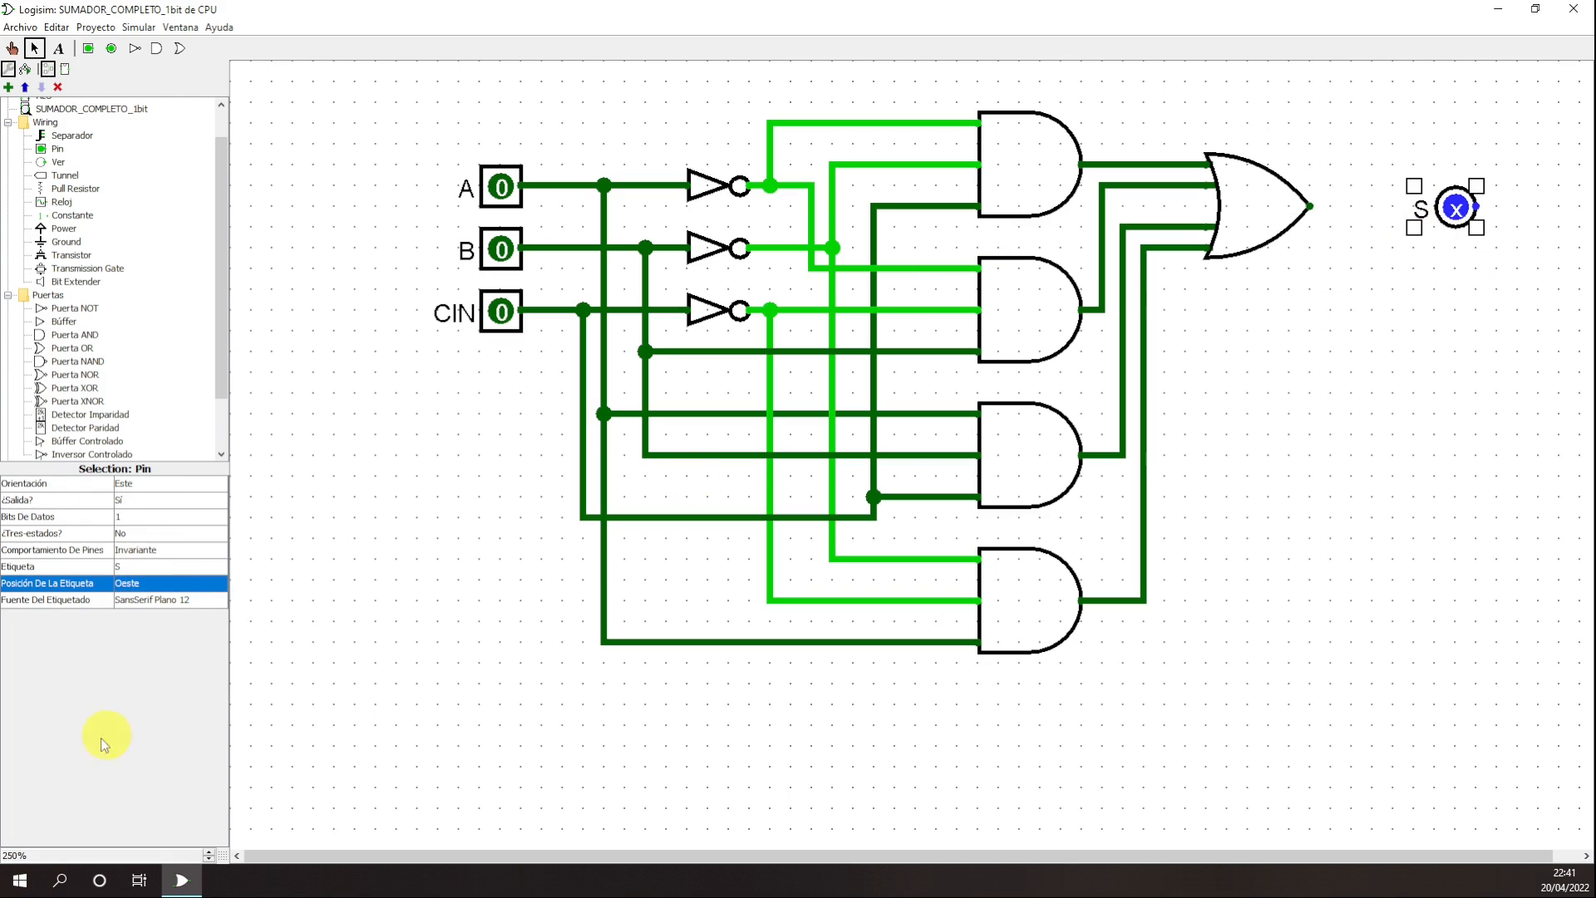
pyautogui.click(145, 584)
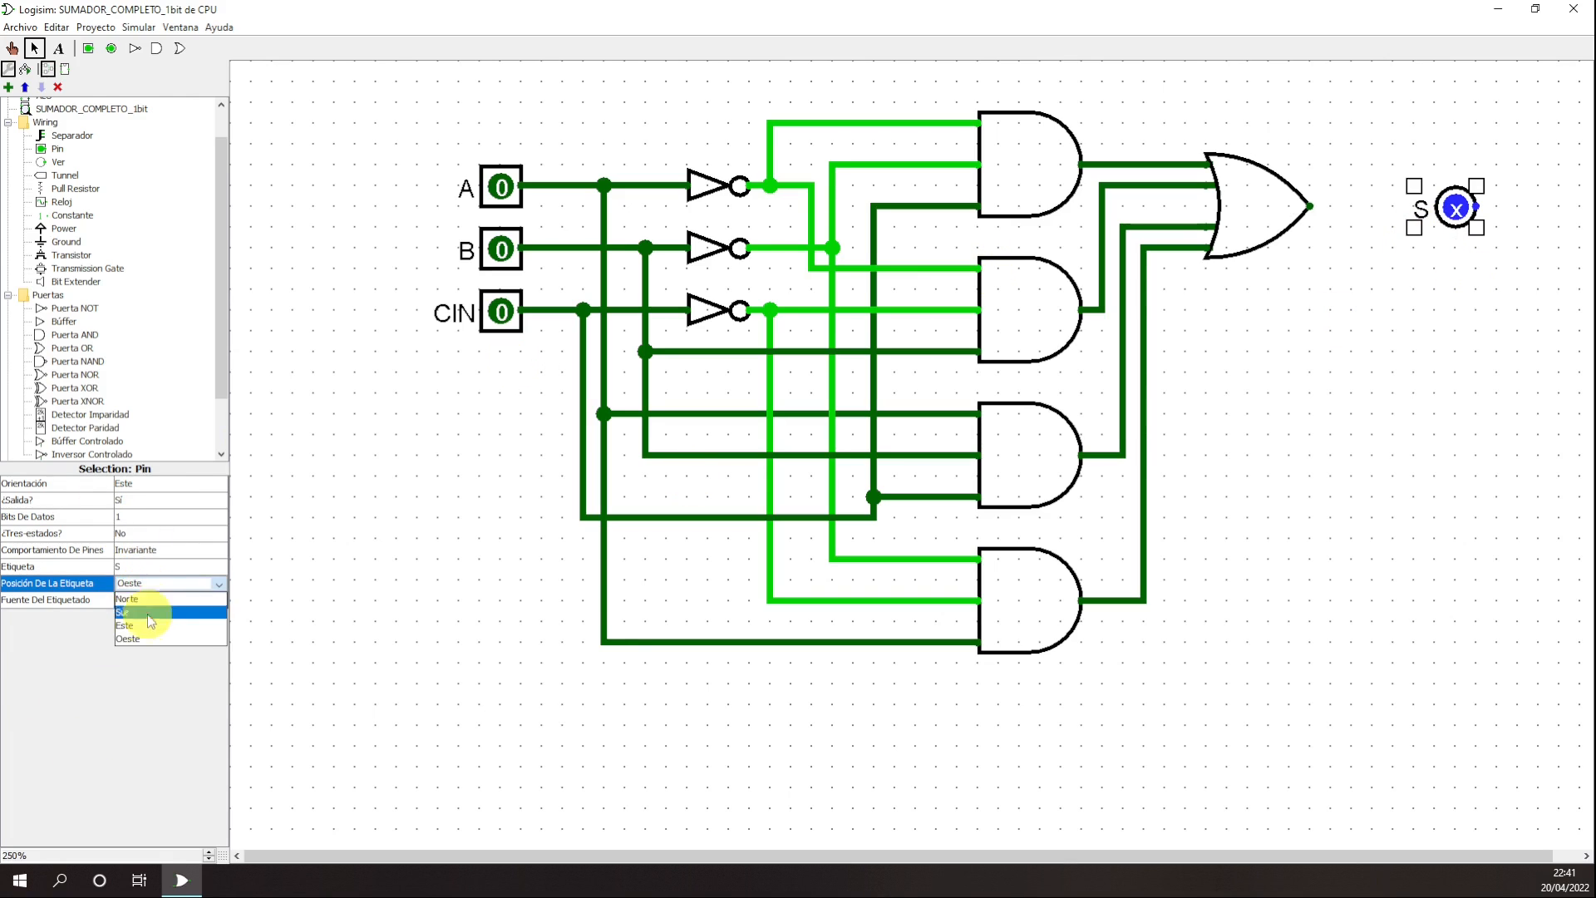
pyautogui.click(156, 600)
pyautogui.click(1387, 291)
pyautogui.moveTo(1308, 206); pyautogui.dragTo(1477, 206)
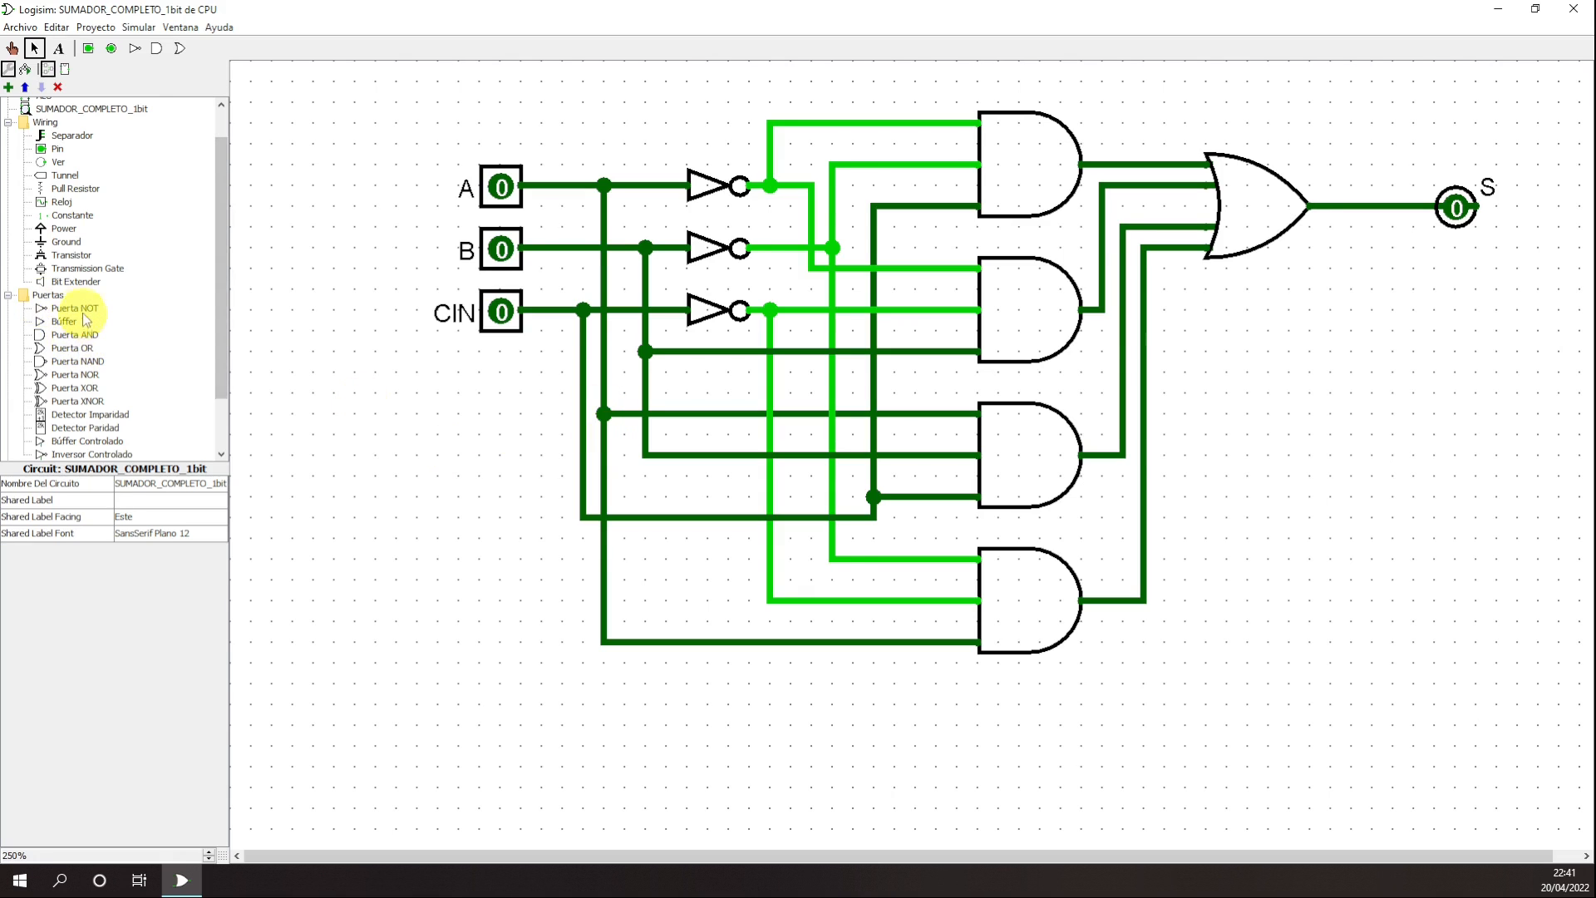
# - Place an AND gate with 2 inputs directly below the fourth AND gate
pyautogui.click(73, 334)
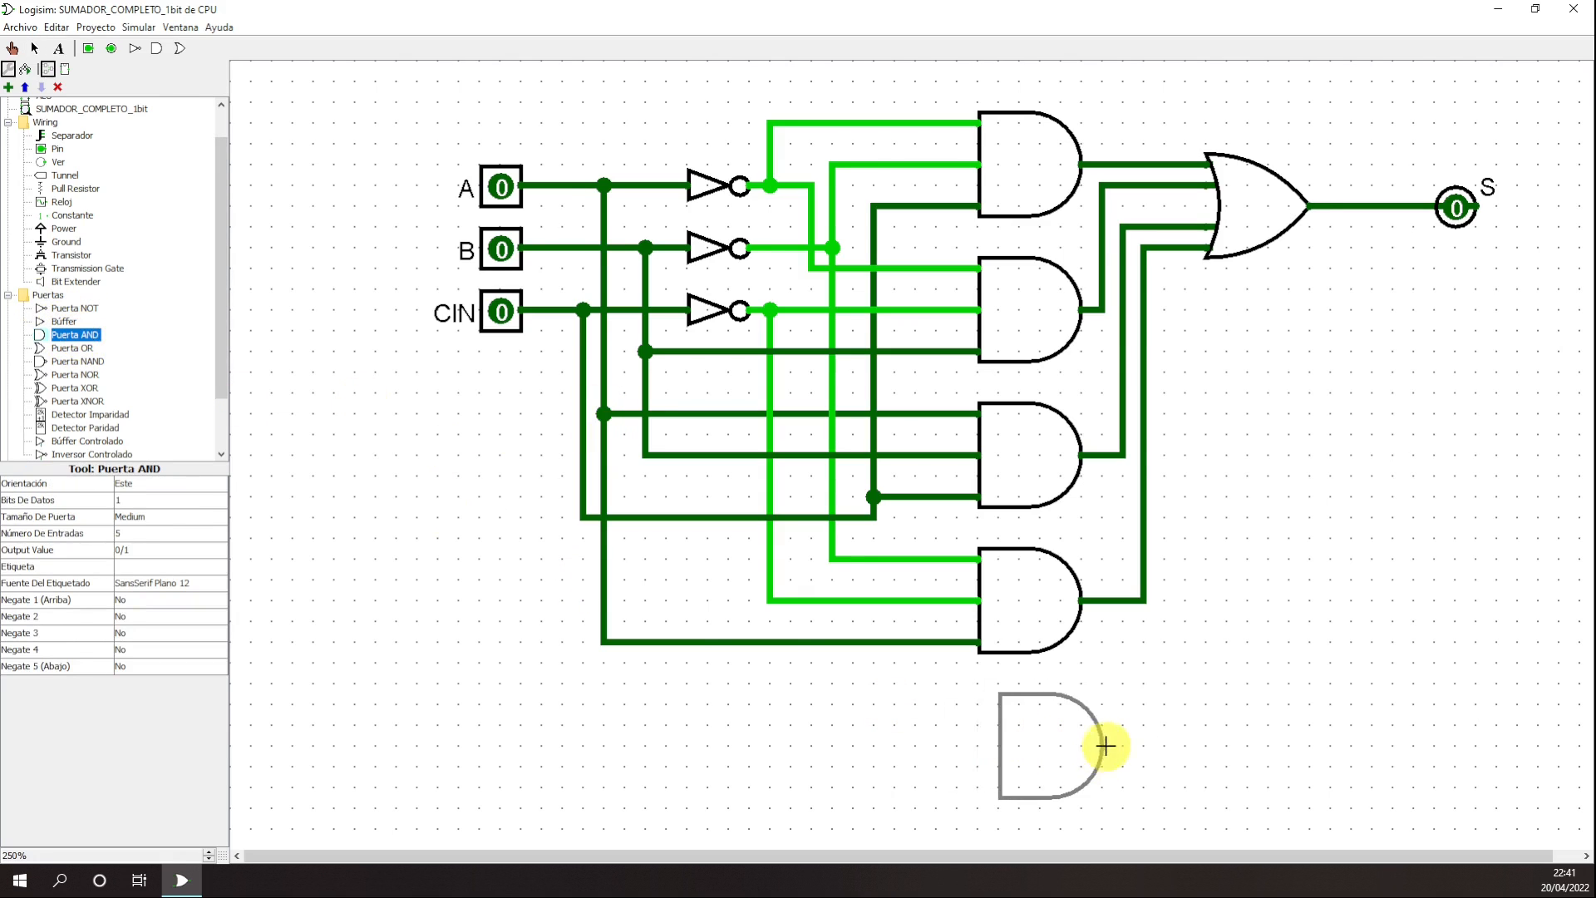
pyautogui.click(1080, 730)
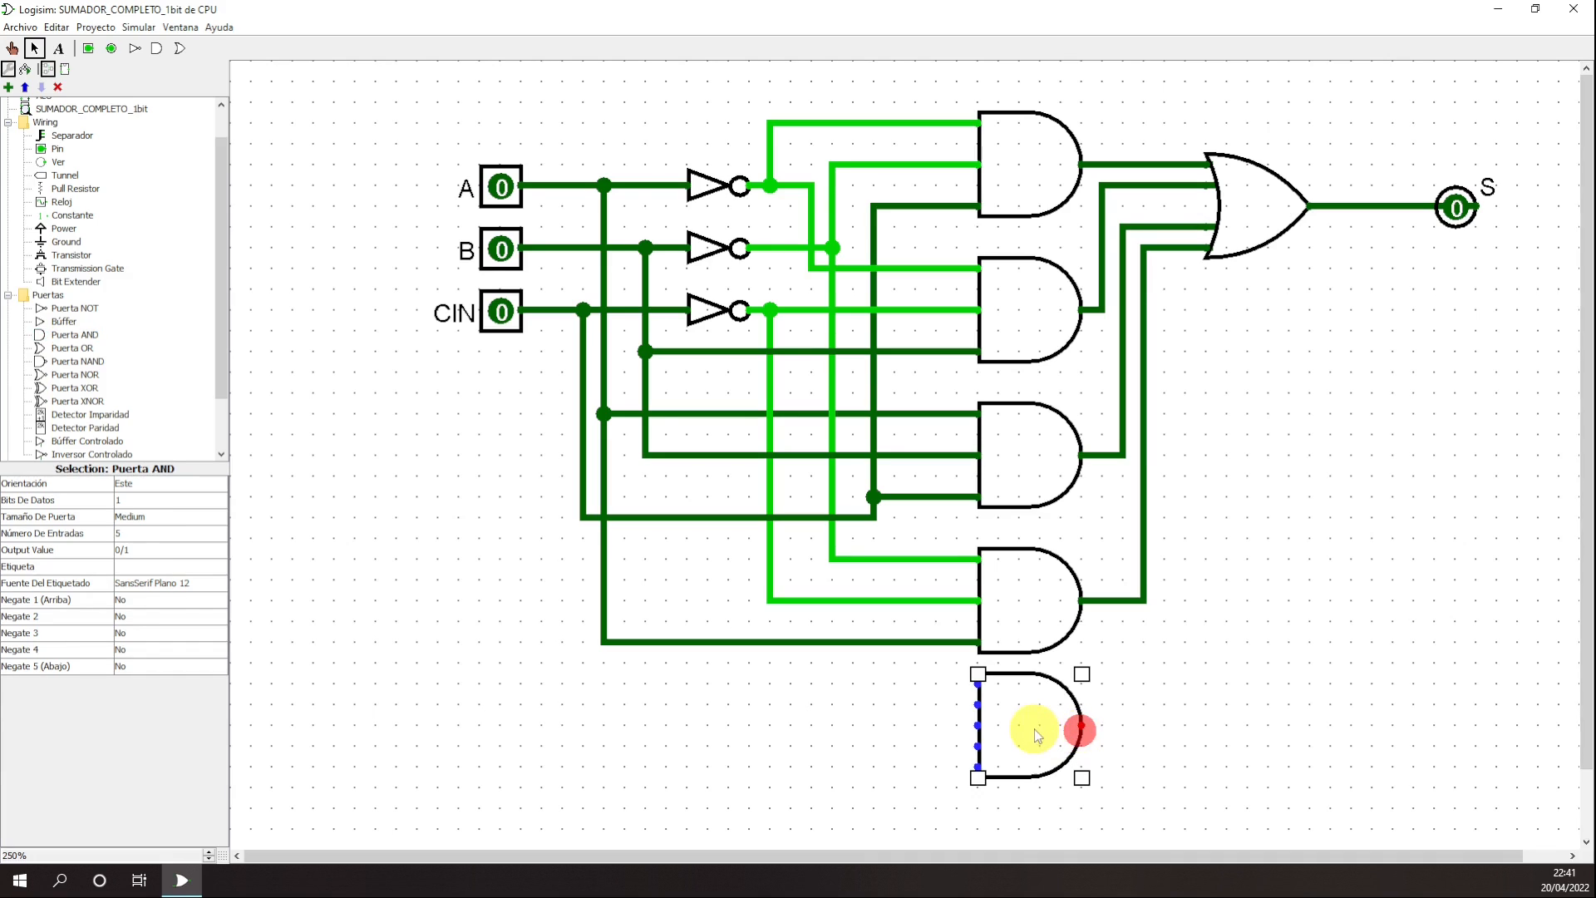
pyautogui.click(132, 535)
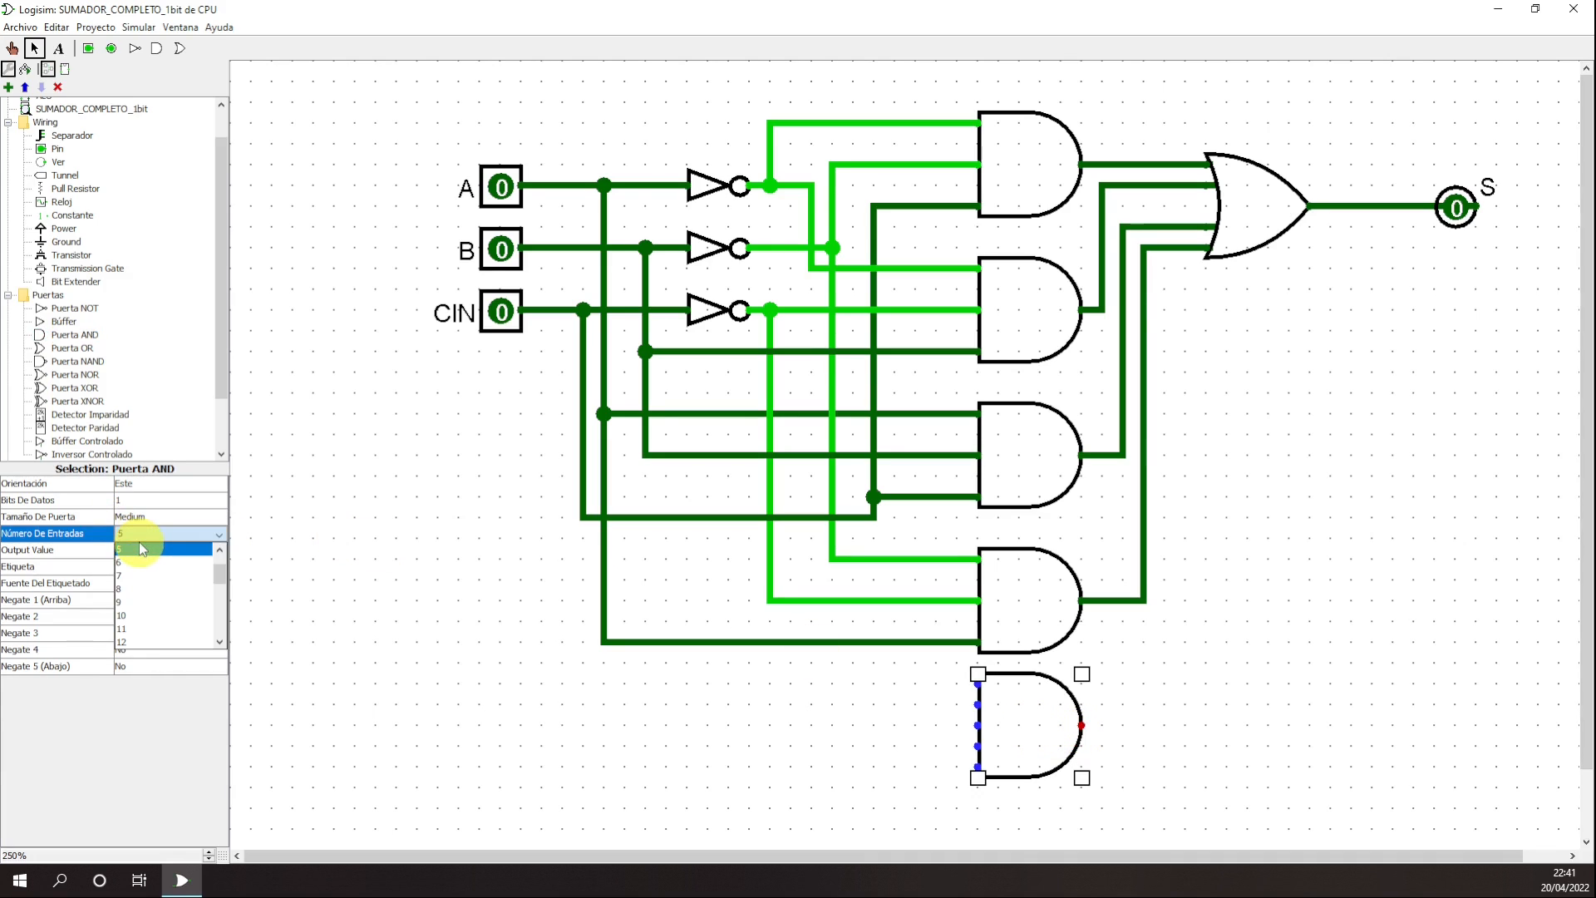
pyautogui.scroll(3, 141, 590)
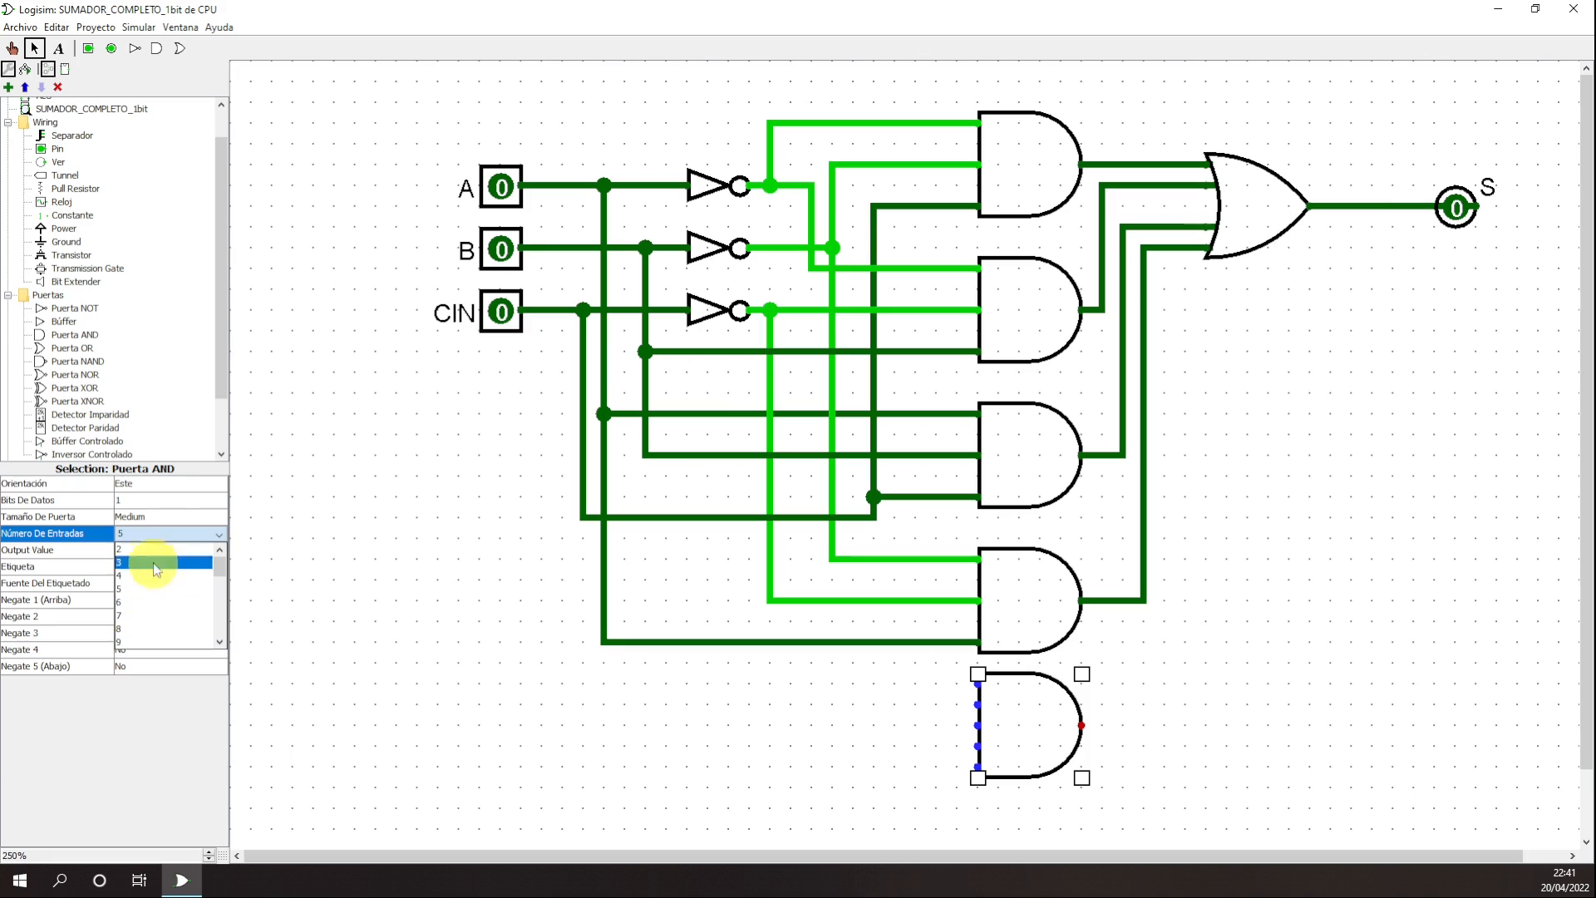
pyautogui.click(147, 555)
pyautogui.rightClick(1049, 725)
pyautogui.click(1028, 723)
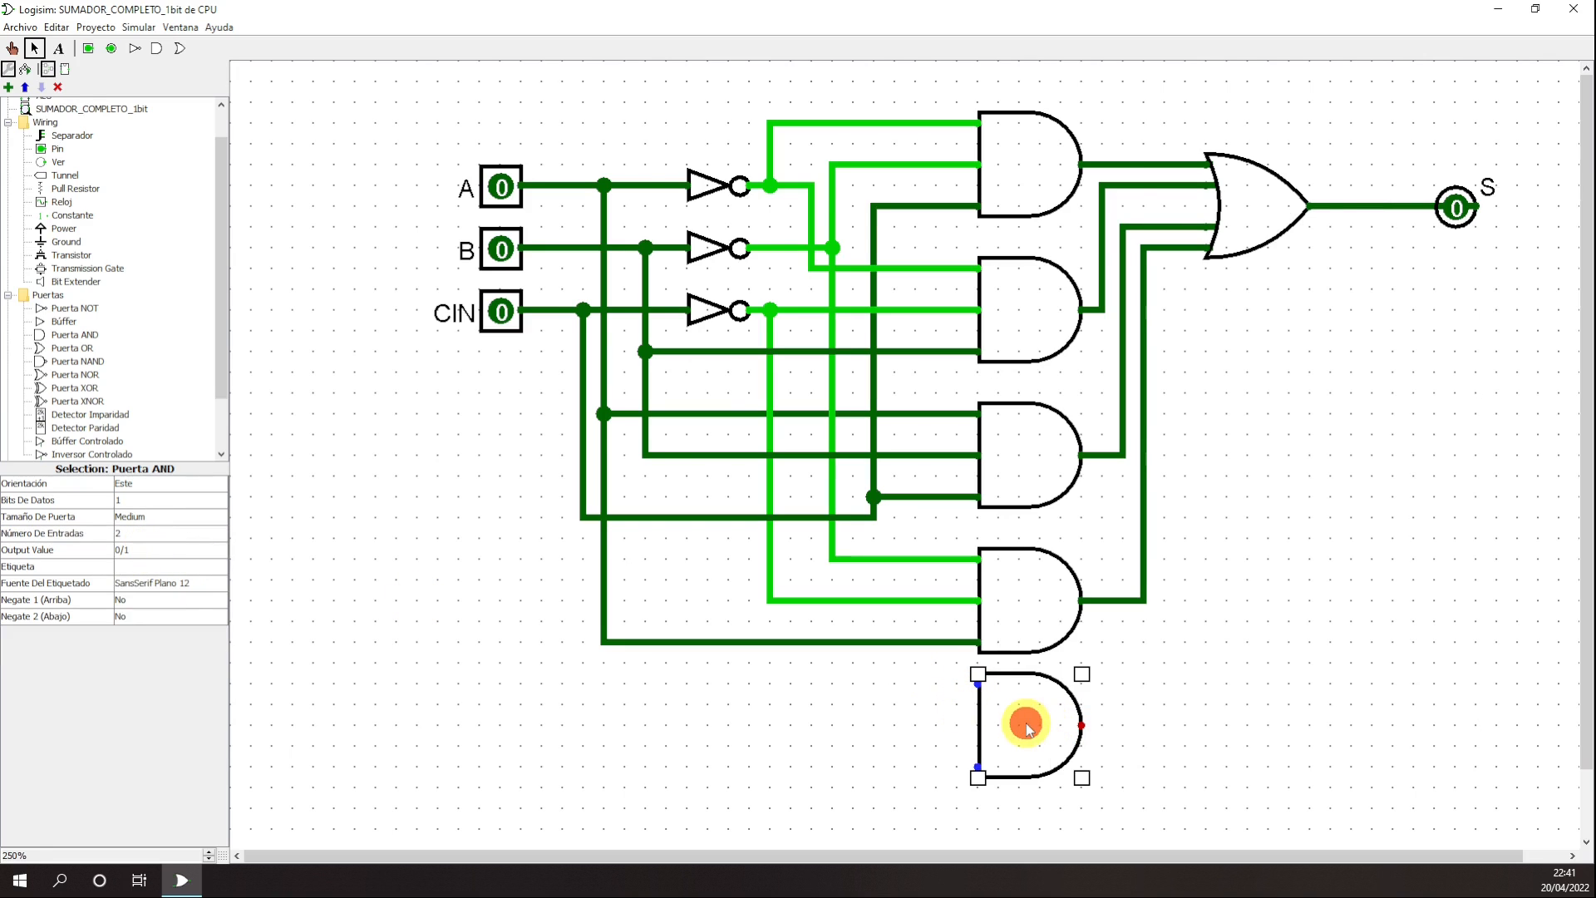
pyautogui.scroll(-1, 1031, 719)
pyautogui.scroll(1, 1023, 703)
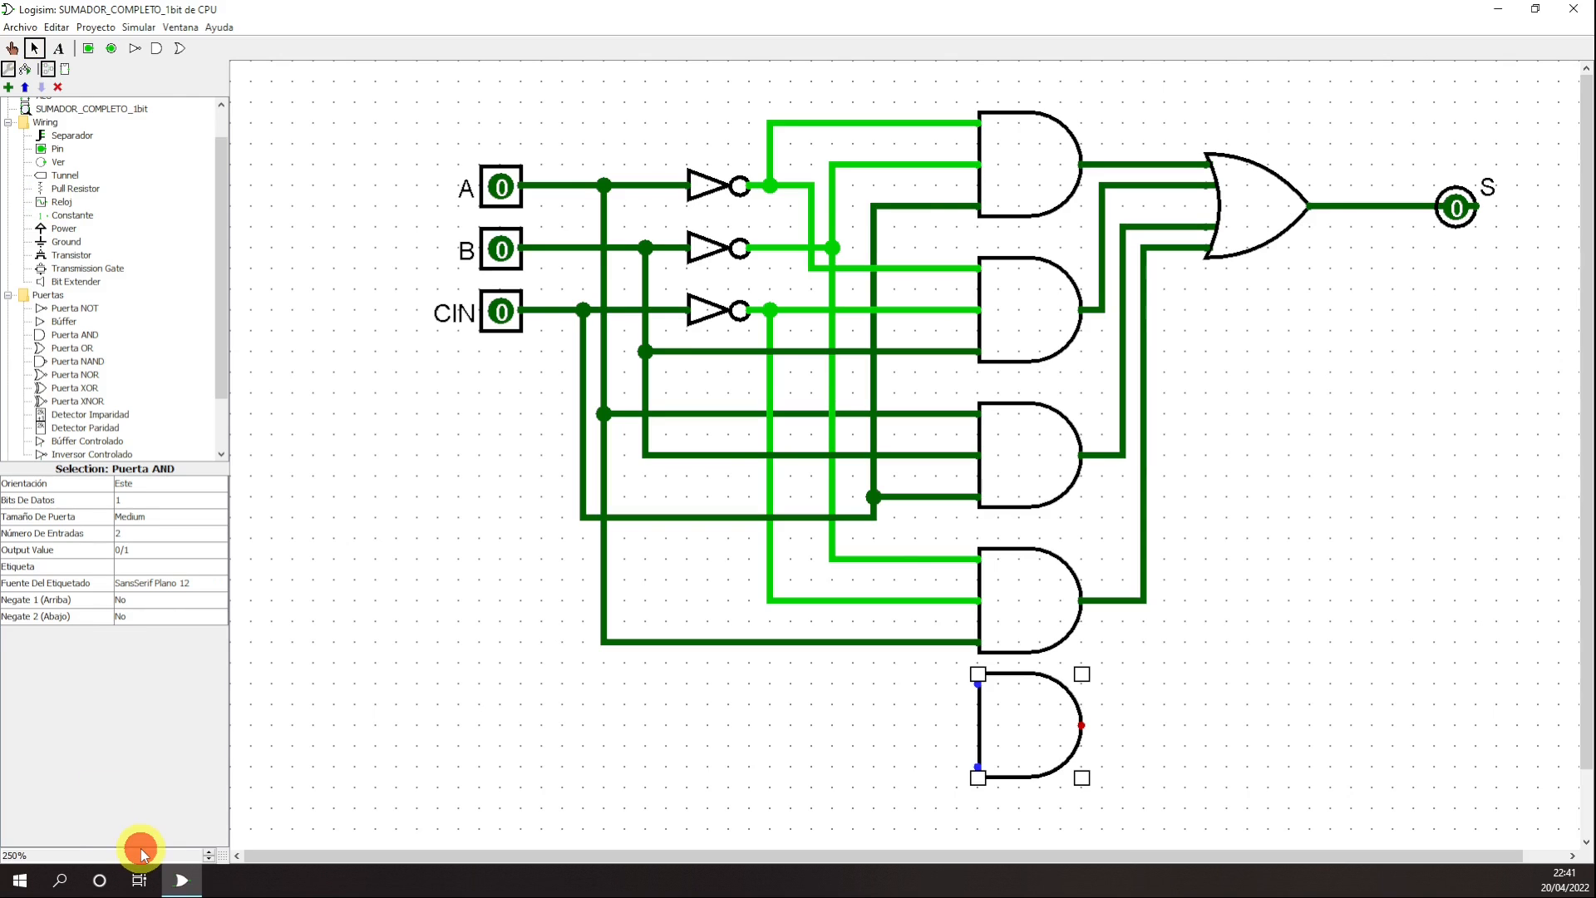
# - Duplicate the two-input AND gate twice and stack the copies evenly spaced below it
pyautogui.click(207, 859)
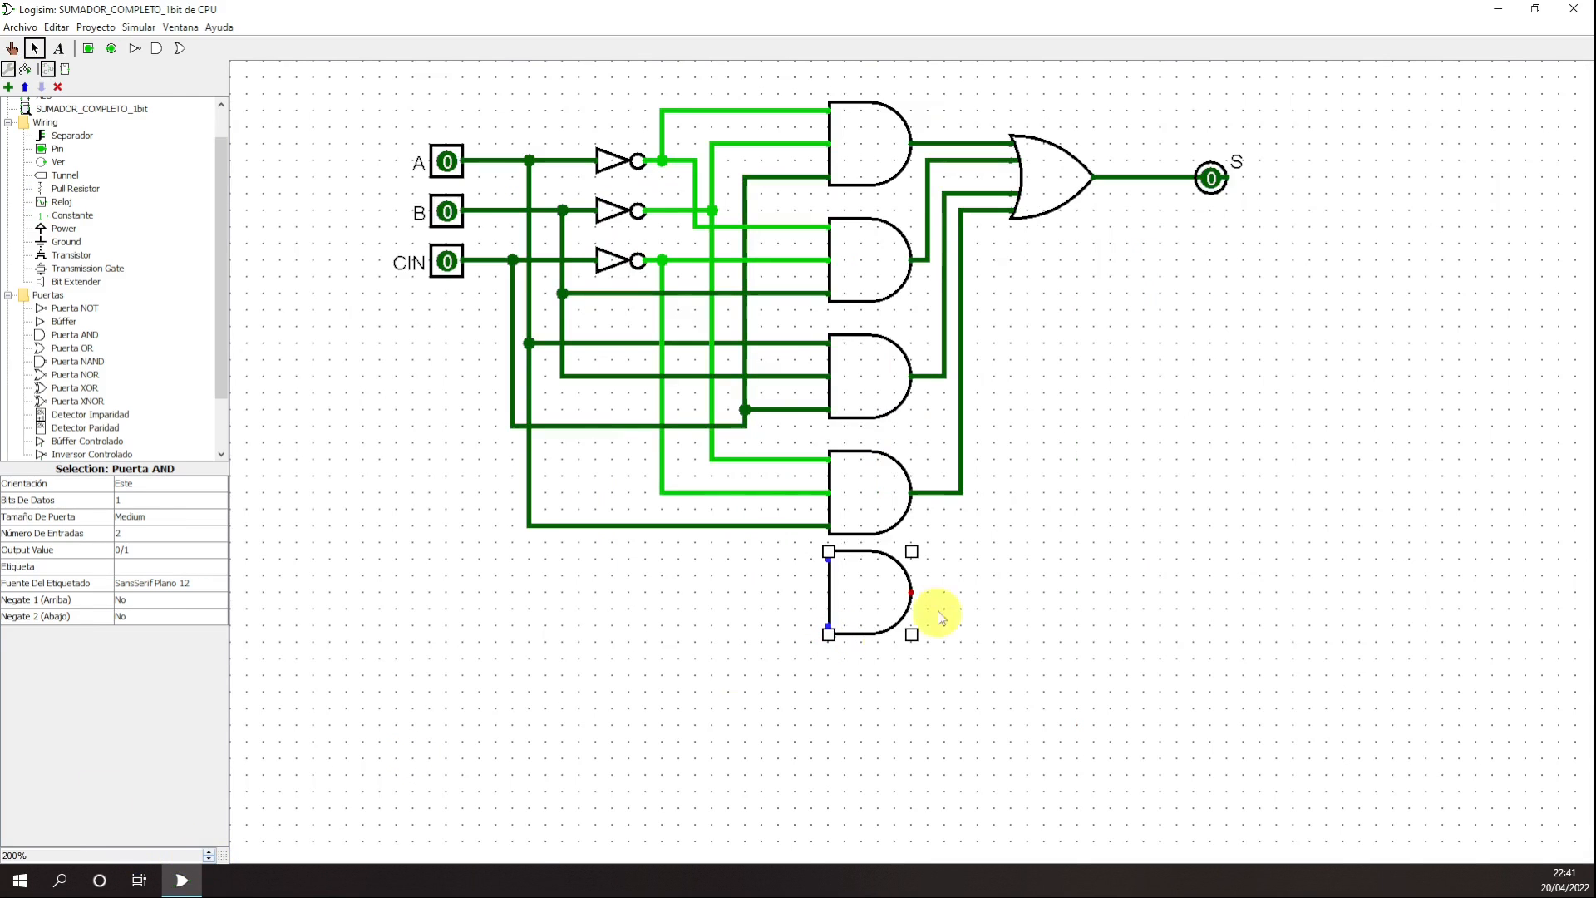
pyautogui.click(852, 591)
pyautogui.click(63, 30)
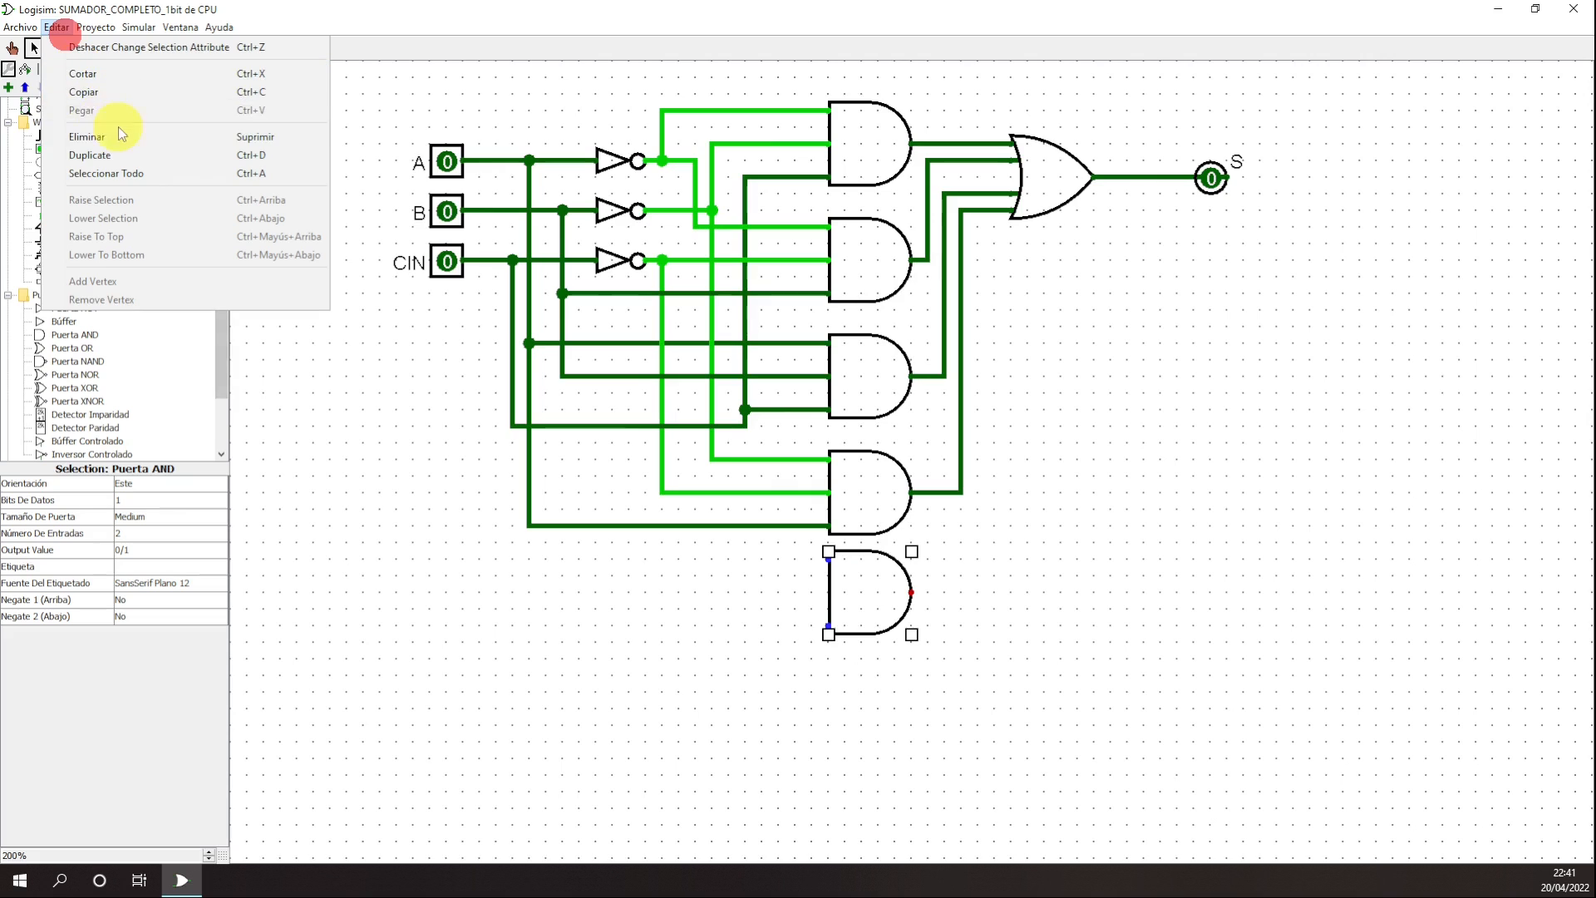
pyautogui.click(146, 155)
pyautogui.moveTo(884, 617); pyautogui.dragTo(870, 703)
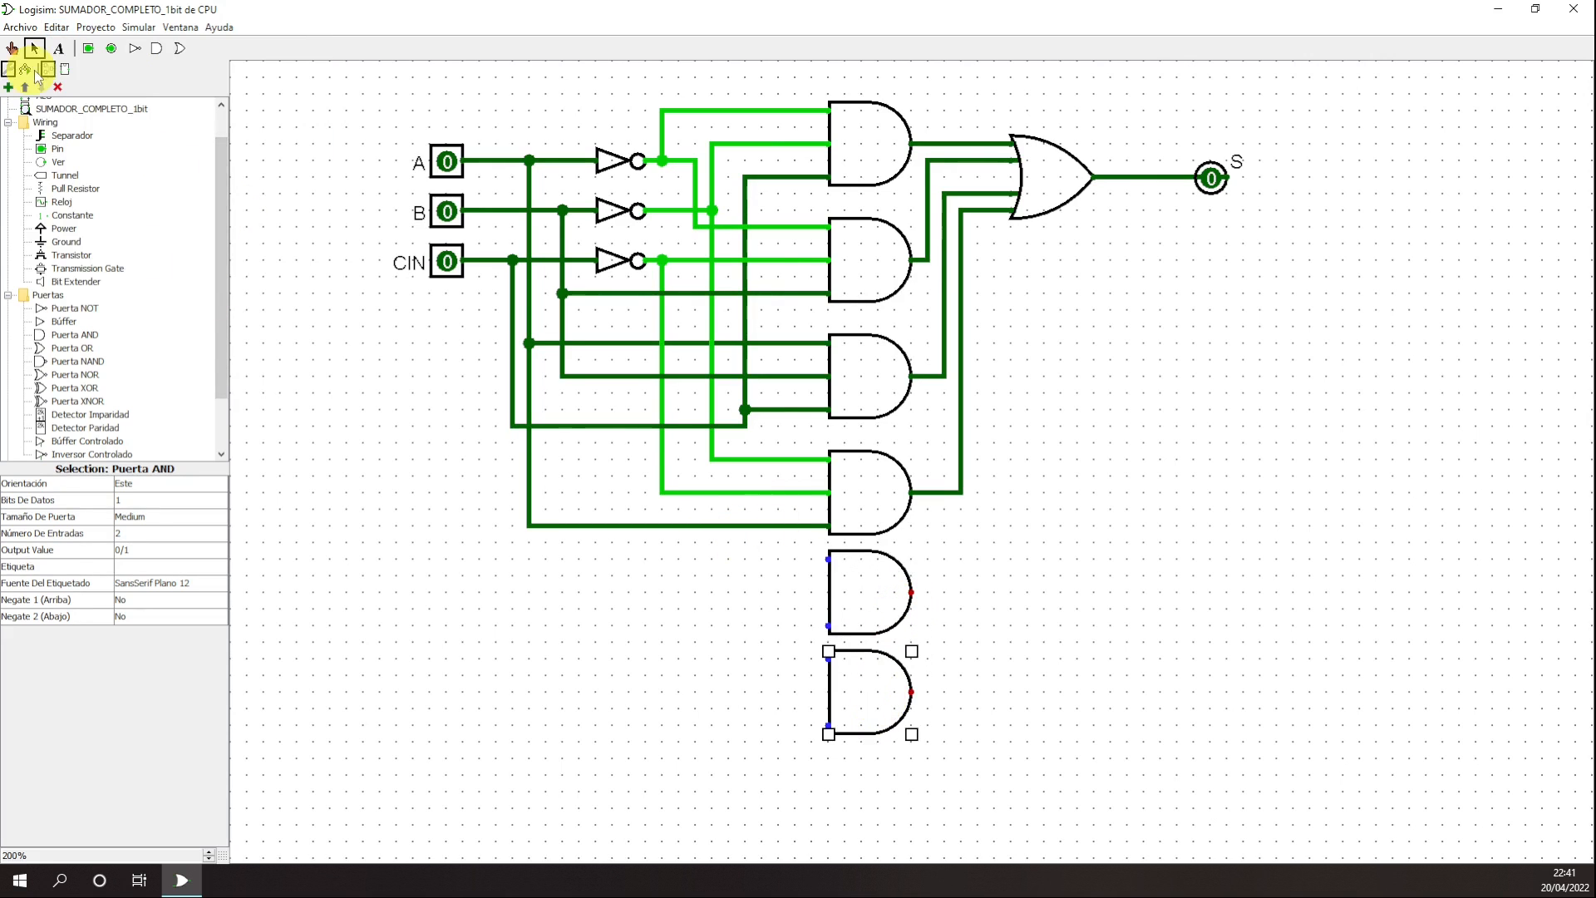
pyautogui.click(57, 28)
pyautogui.click(142, 157)
pyautogui.moveTo(888, 717); pyautogui.dragTo(870, 796)
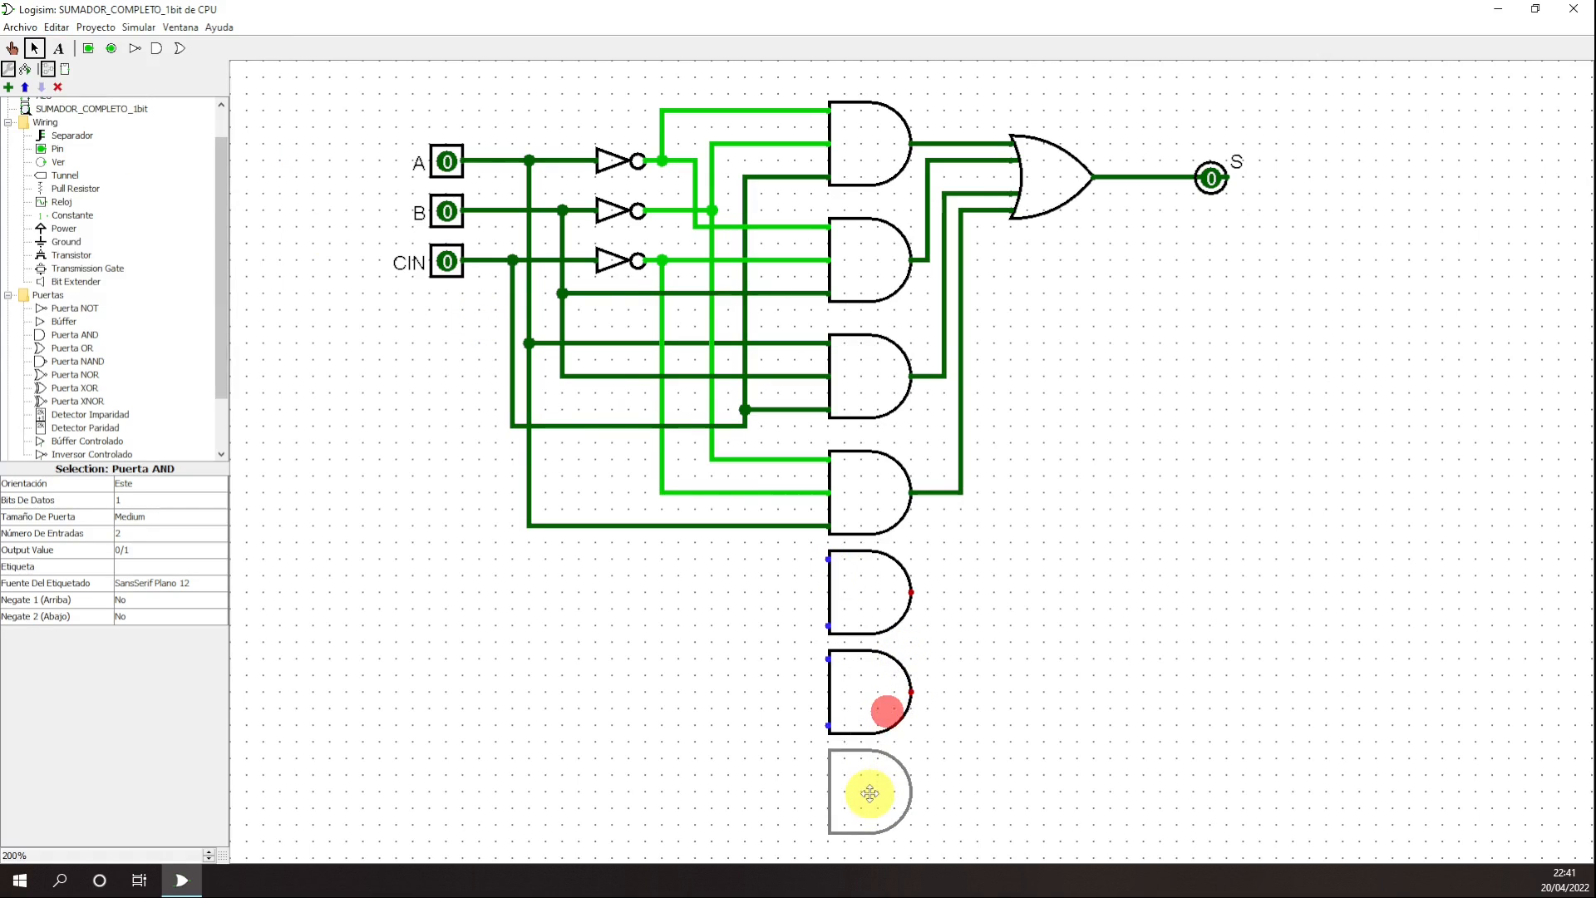
pyautogui.click(1044, 710)
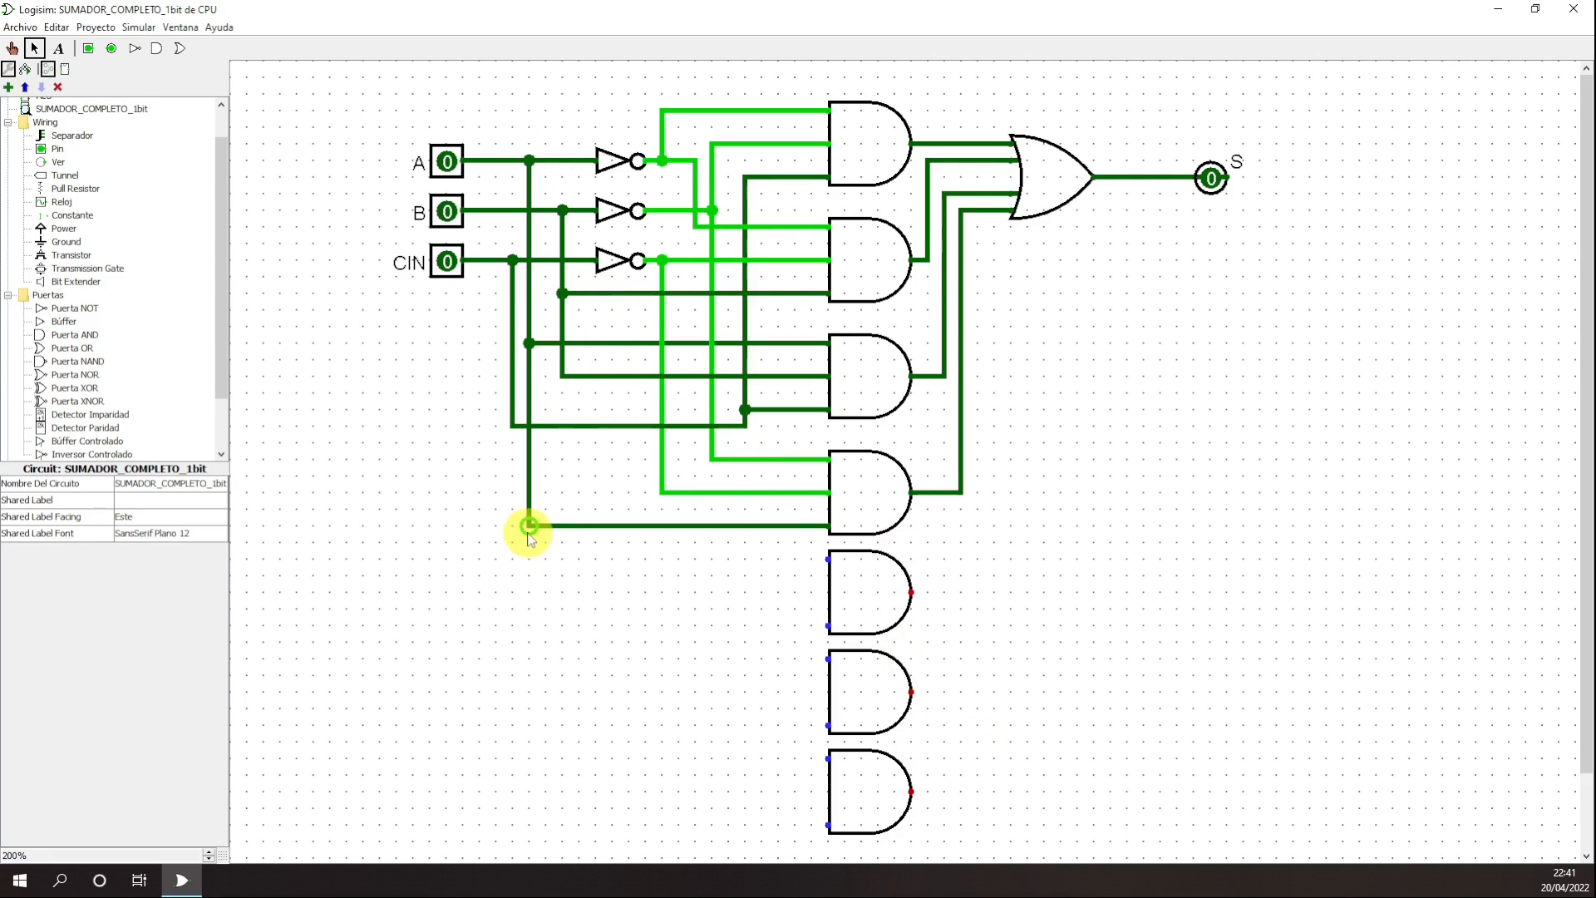
# - Extend A's vertical wire downward and connect it to the upper inputs of the first and second two-input AND gates
pyautogui.moveTo(529, 525); pyautogui.dragTo(828, 559)
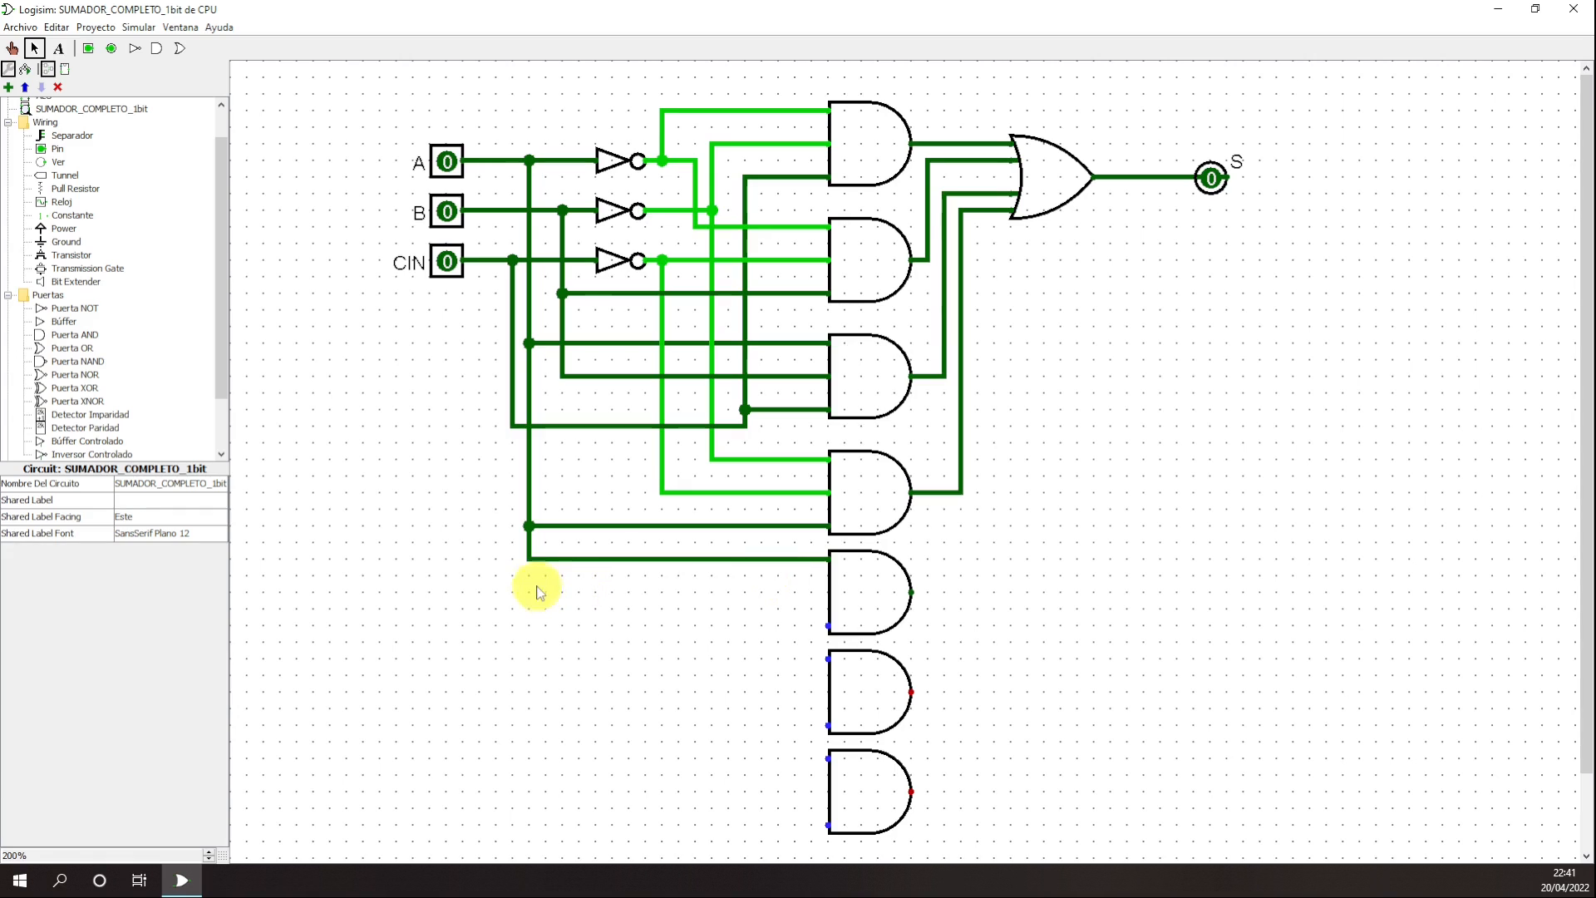
pyautogui.moveTo(529, 558)
pyautogui.mouseDown()
pyautogui.moveTo(791, 670)
pyautogui.moveTo(829, 659)
pyautogui.mouseUp()
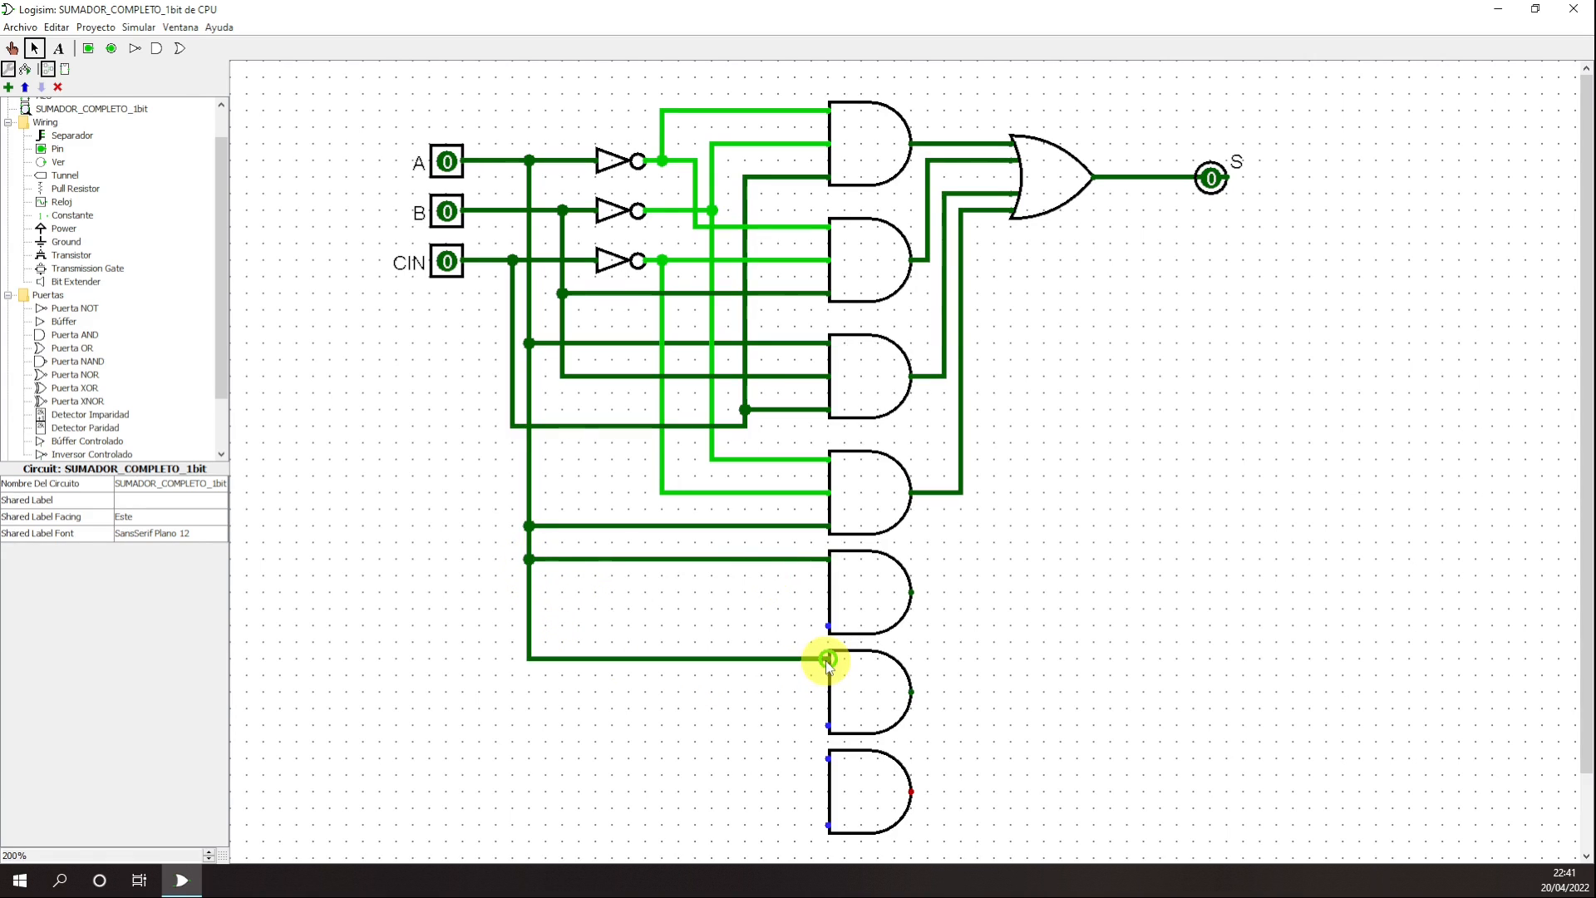
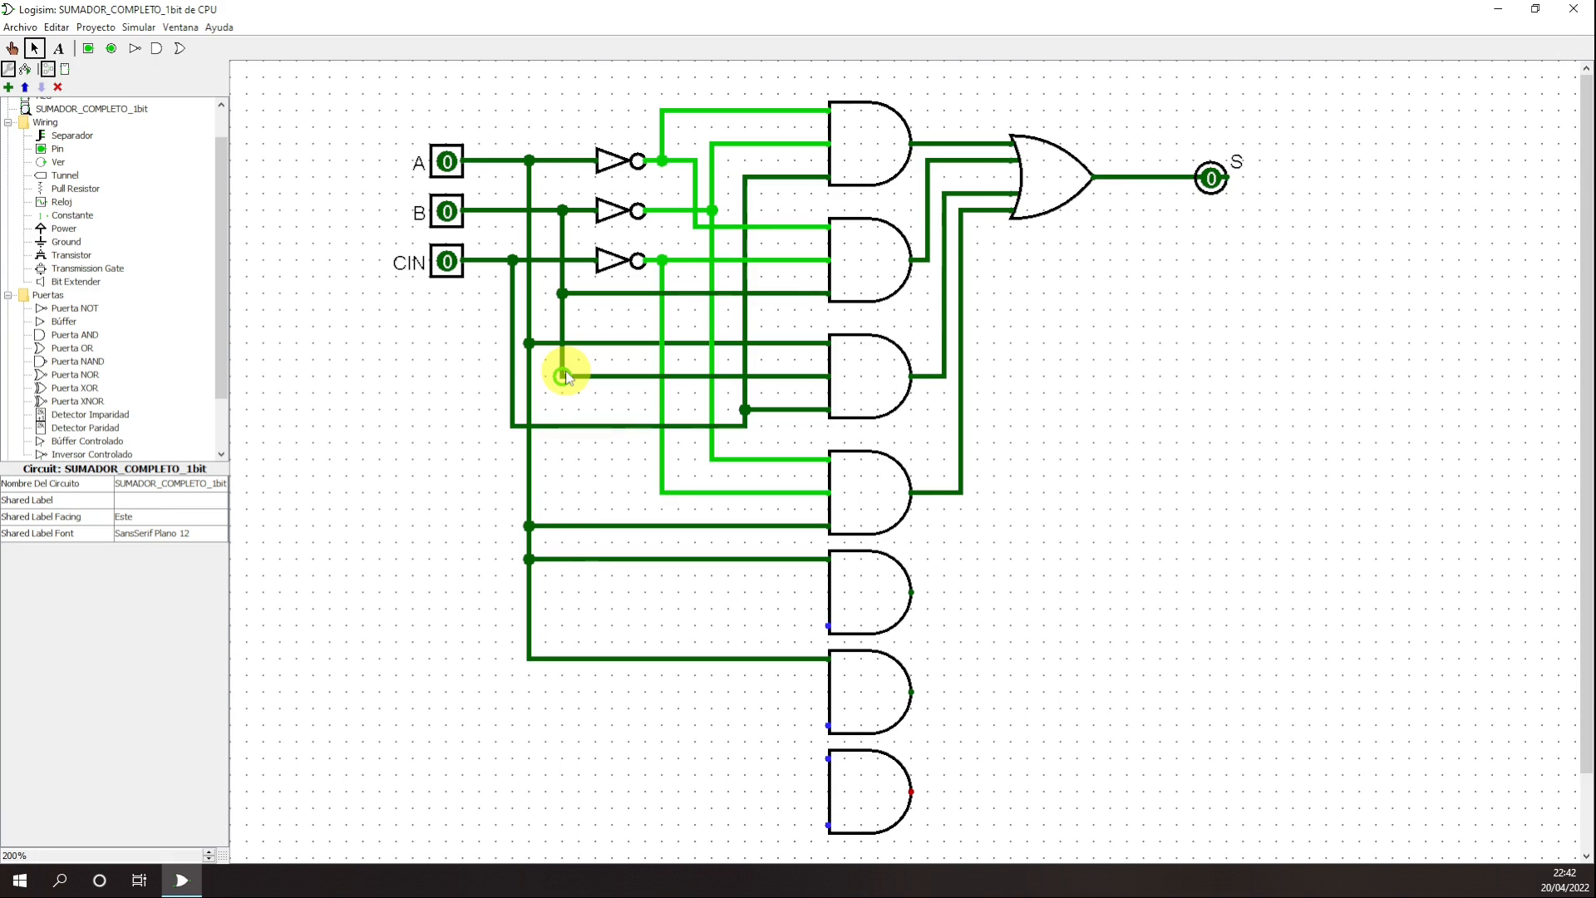
# - Wire B to the first and third two-input AND gates' free inputs, and CIN to the lower inputs of the second and third
pyautogui.moveTo(566, 375)
pyautogui.mouseDown()
pyautogui.moveTo(641, 491)
pyautogui.moveTo(781, 541)
pyautogui.moveTo(828, 625)
pyautogui.mouseUp()
pyautogui.moveTo(563, 625); pyautogui.dragTo(828, 758)
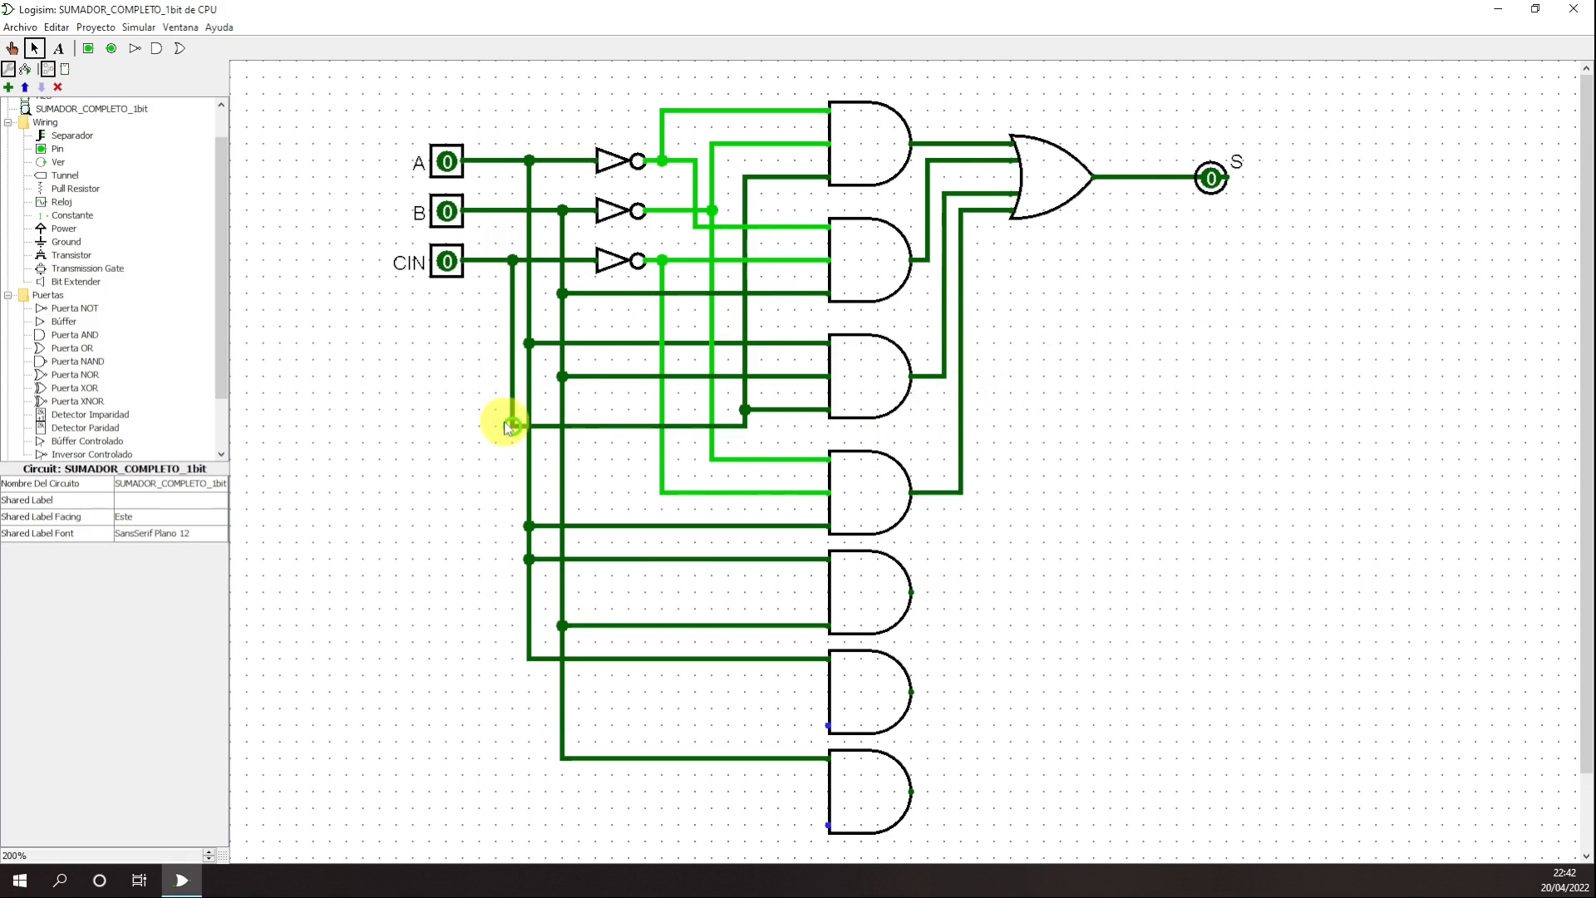
pyautogui.moveTo(512, 424); pyautogui.dragTo(829, 725)
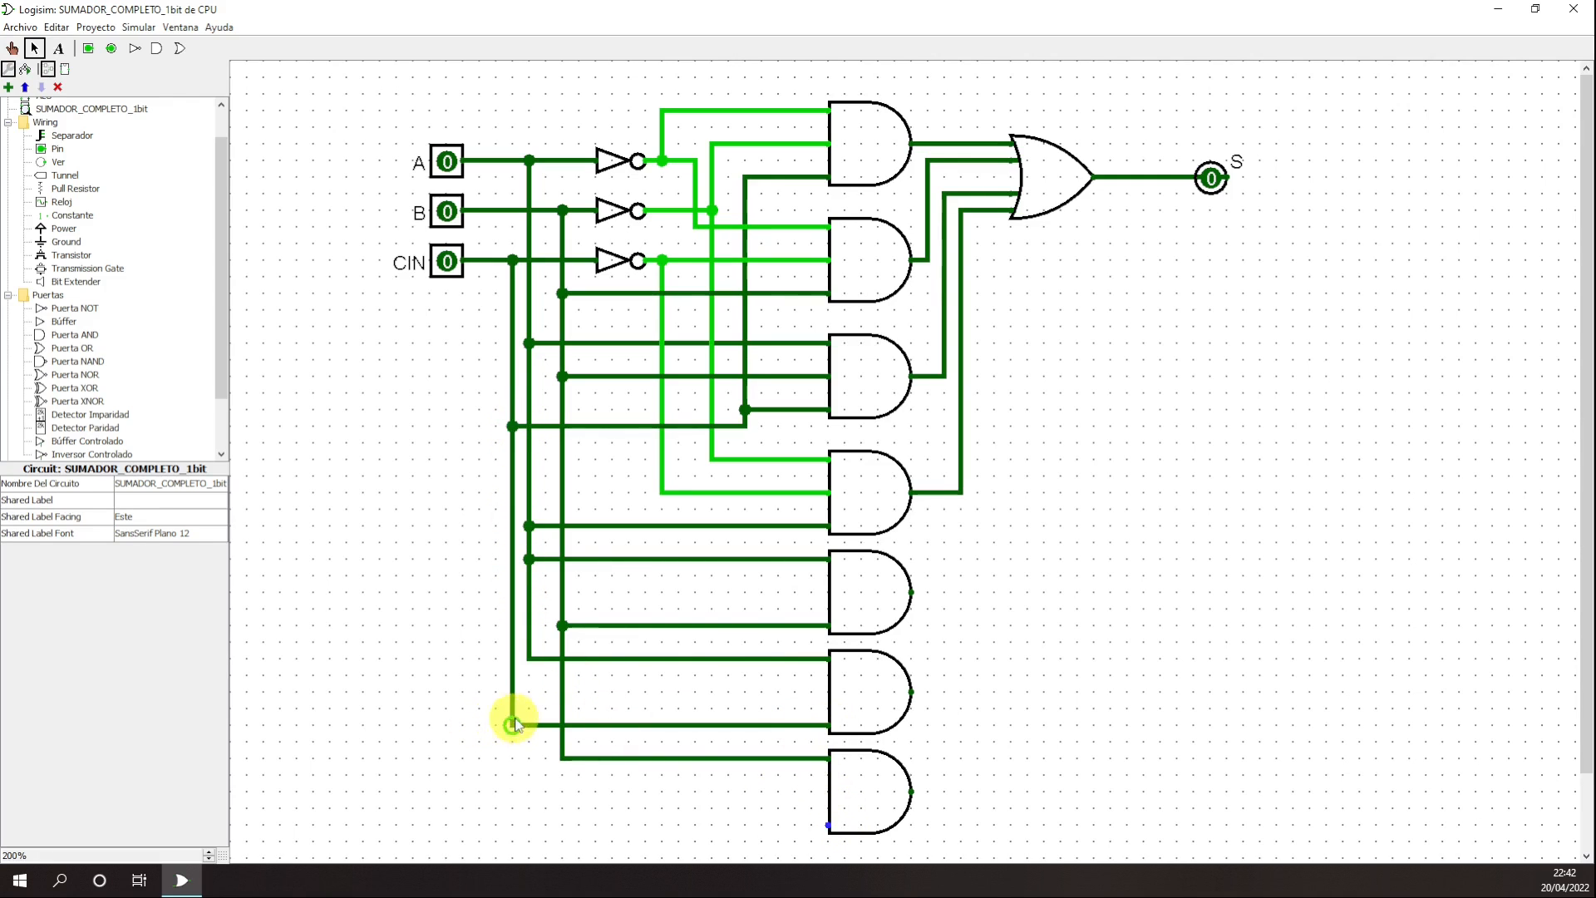
pyautogui.moveTo(511, 725); pyautogui.dragTo(829, 825)
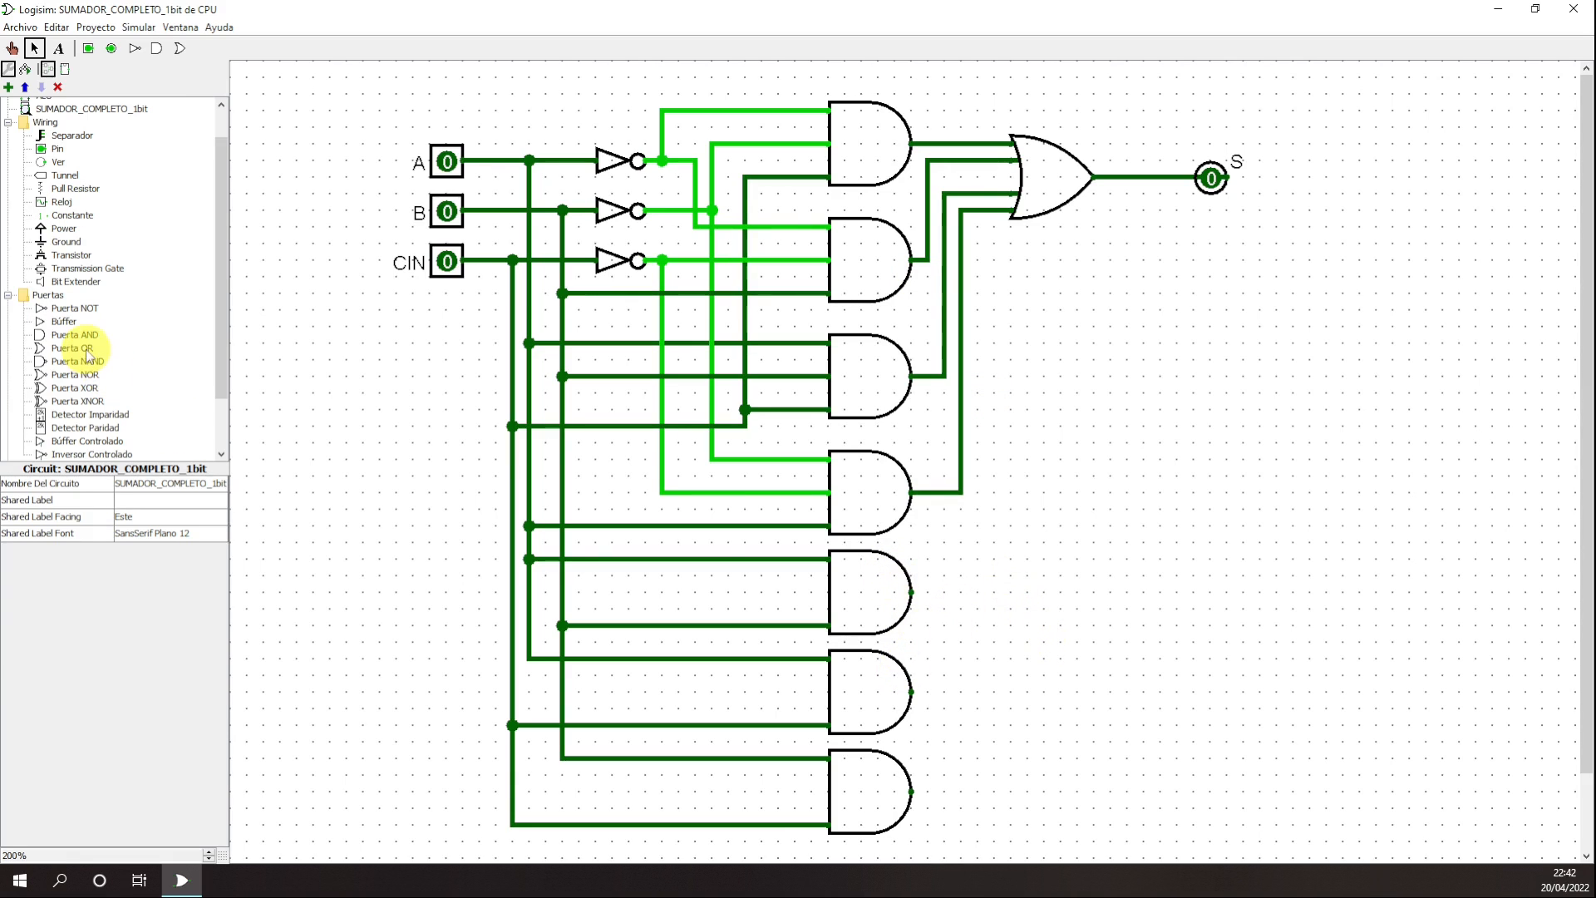
# - Place an OR gate with 3 inputs below the existing OR gate
pyautogui.click(74, 349)
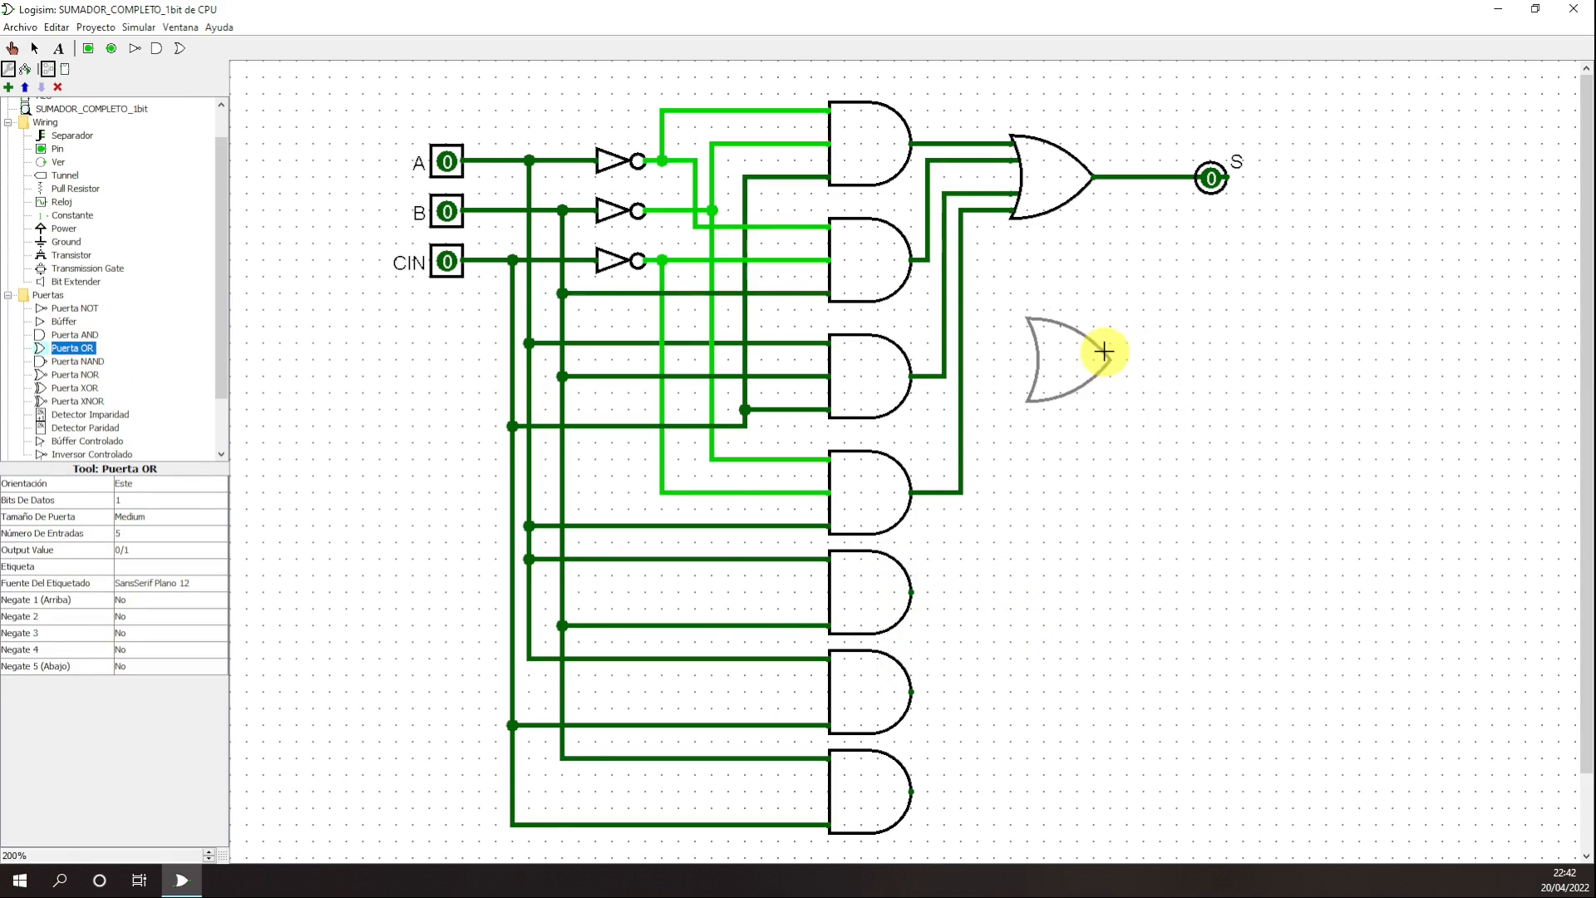
pyautogui.click(1099, 333)
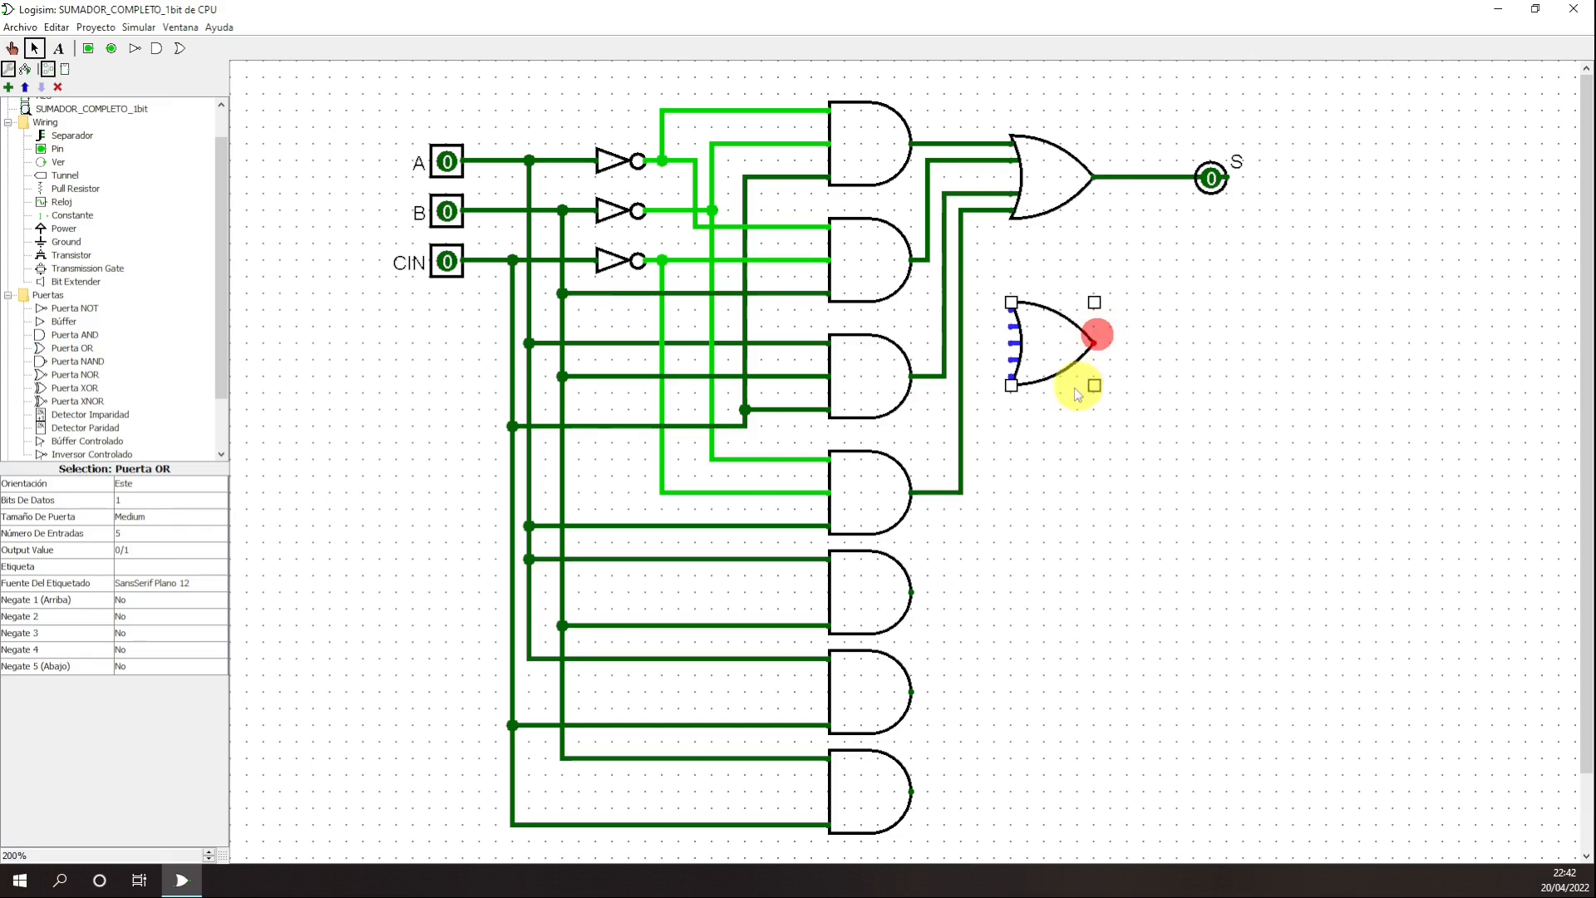
pyautogui.click(142, 535)
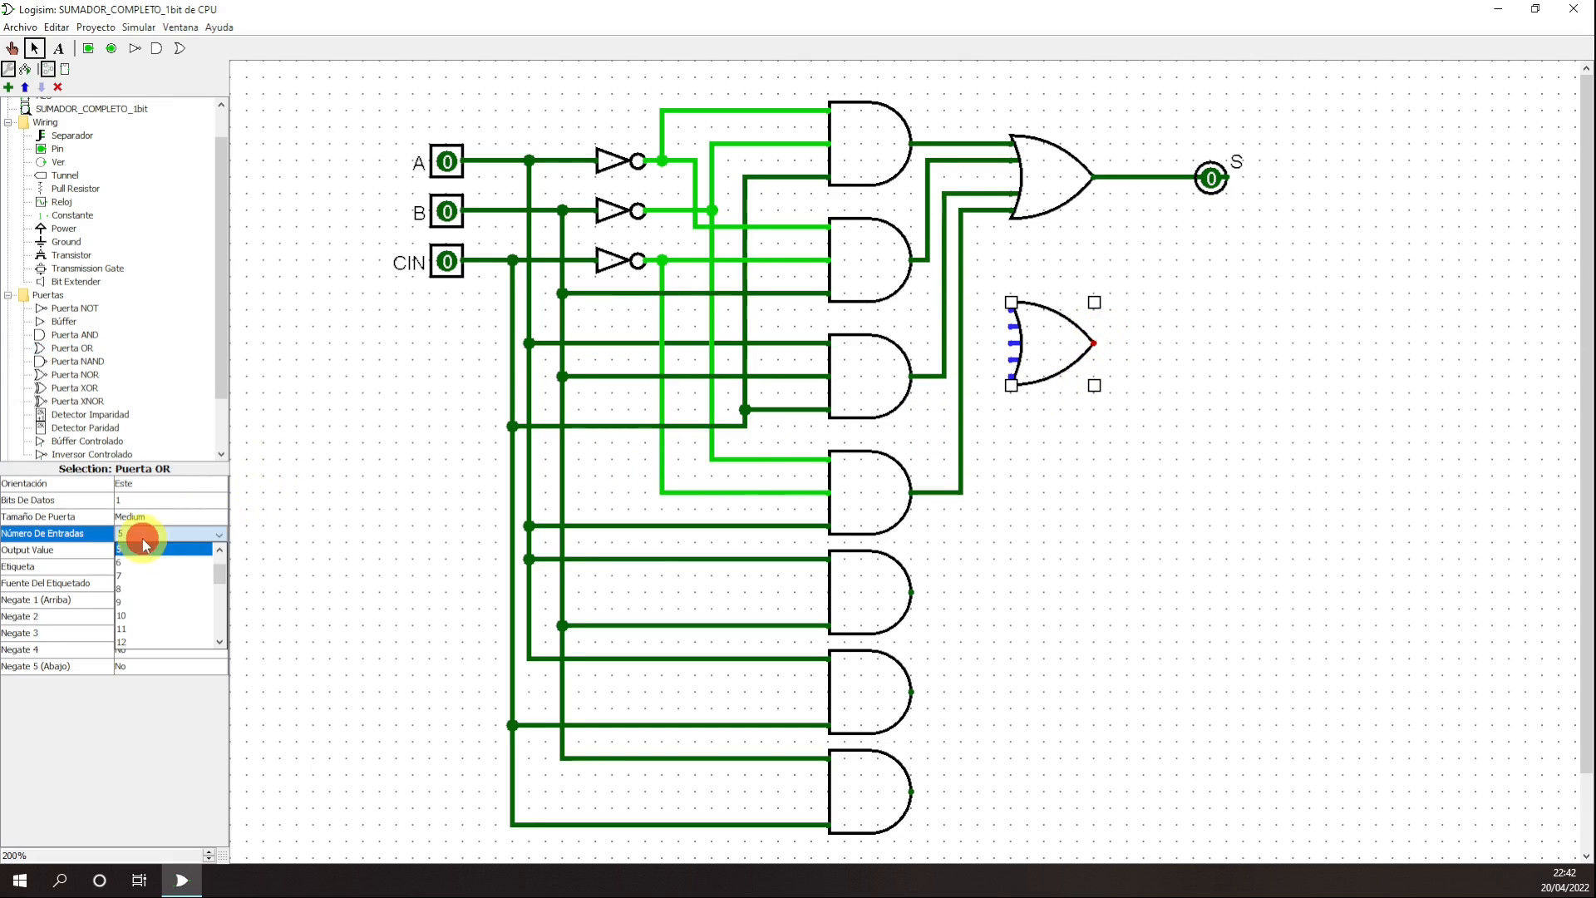
pyautogui.click(149, 558)
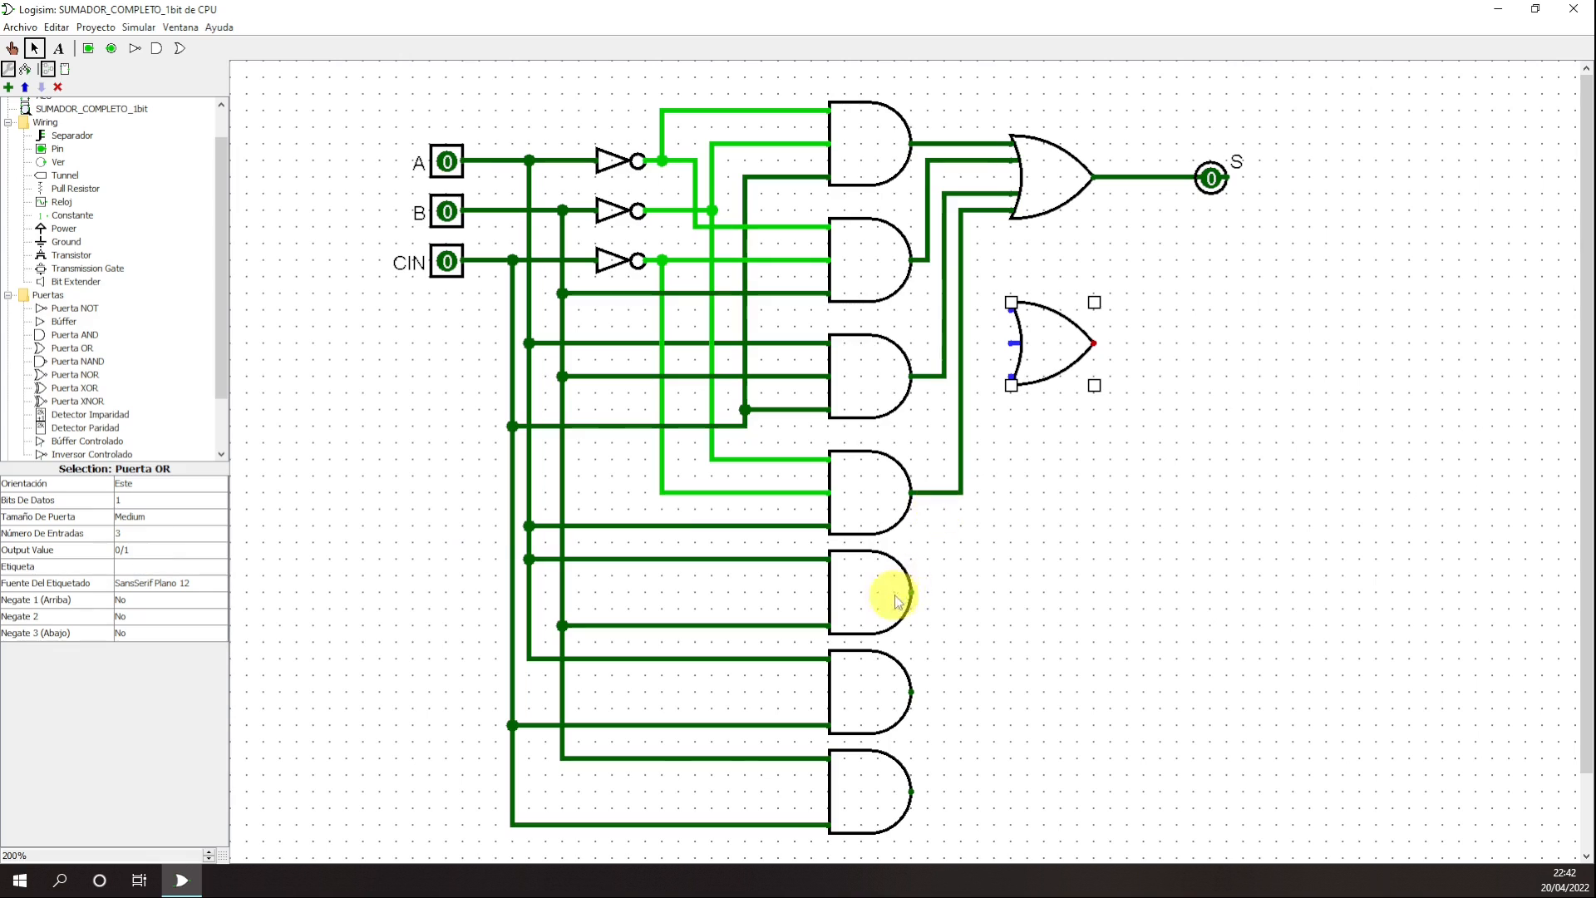
# - Wire the outputs of the three two-input AND gates to the new OR gate, shifting the gate right to leave room for the wires
pyautogui.moveTo(911, 592)
pyautogui.mouseDown()
pyautogui.moveTo(981, 366)
pyautogui.moveTo(979, 311)
pyautogui.moveTo(1088, 343)
pyautogui.mouseUp()
pyautogui.moveTo(912, 693); pyautogui.dragTo(1056, 344)
pyautogui.moveTo(911, 791); pyautogui.dragTo(1062, 378)
pyautogui.click(1221, 503)
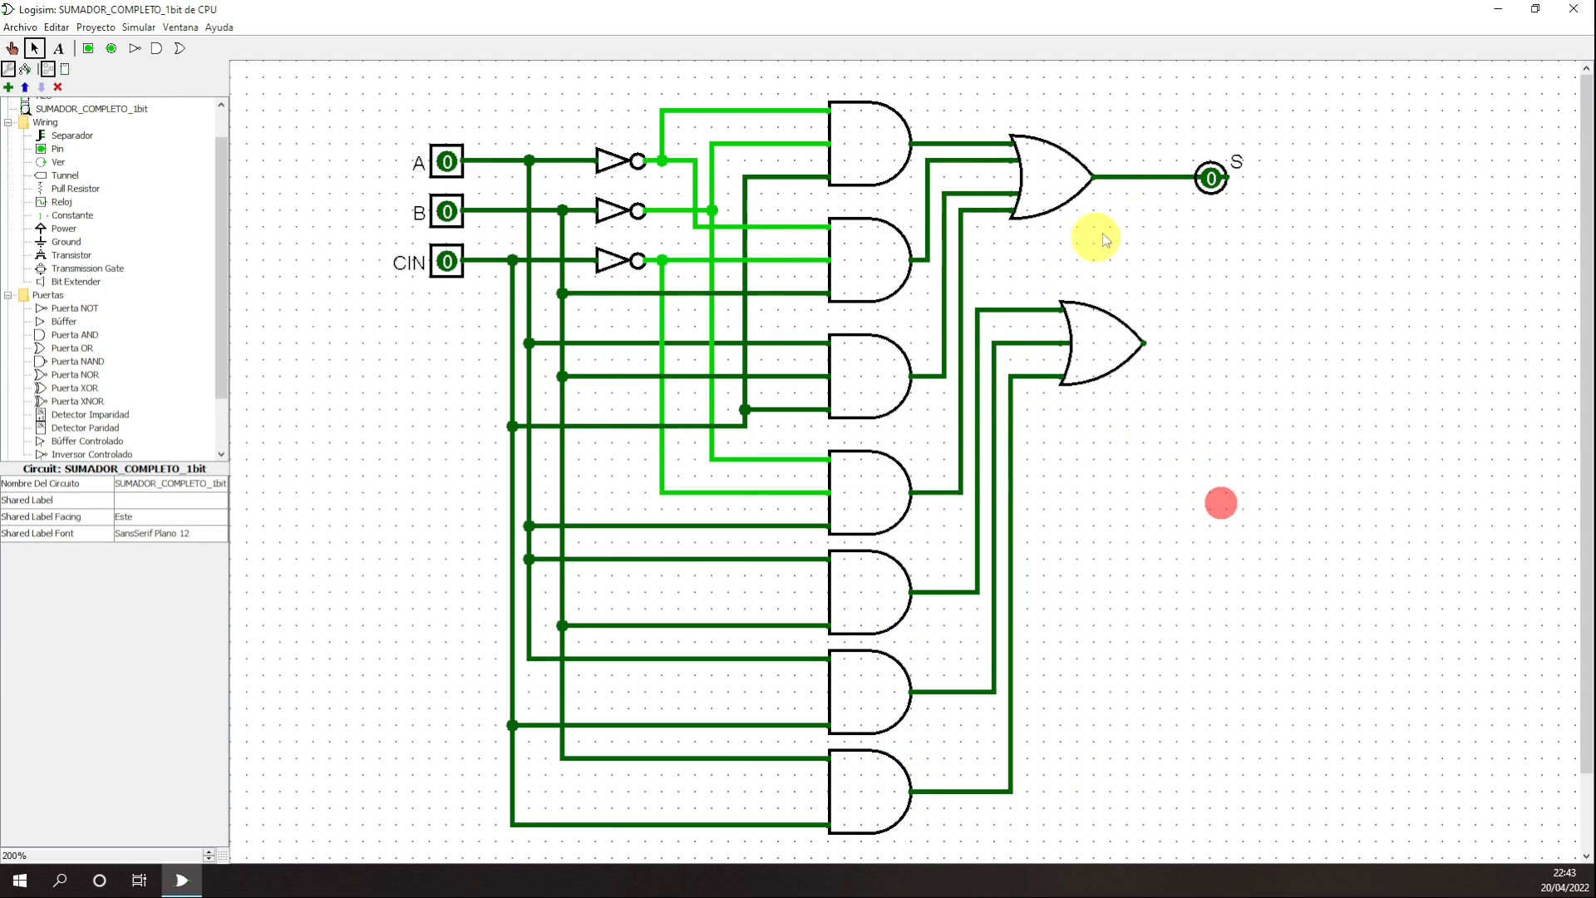
# - Place an output pin to the right of the three-input OR gate and set its three-state option to No
pyautogui.click(112, 48)
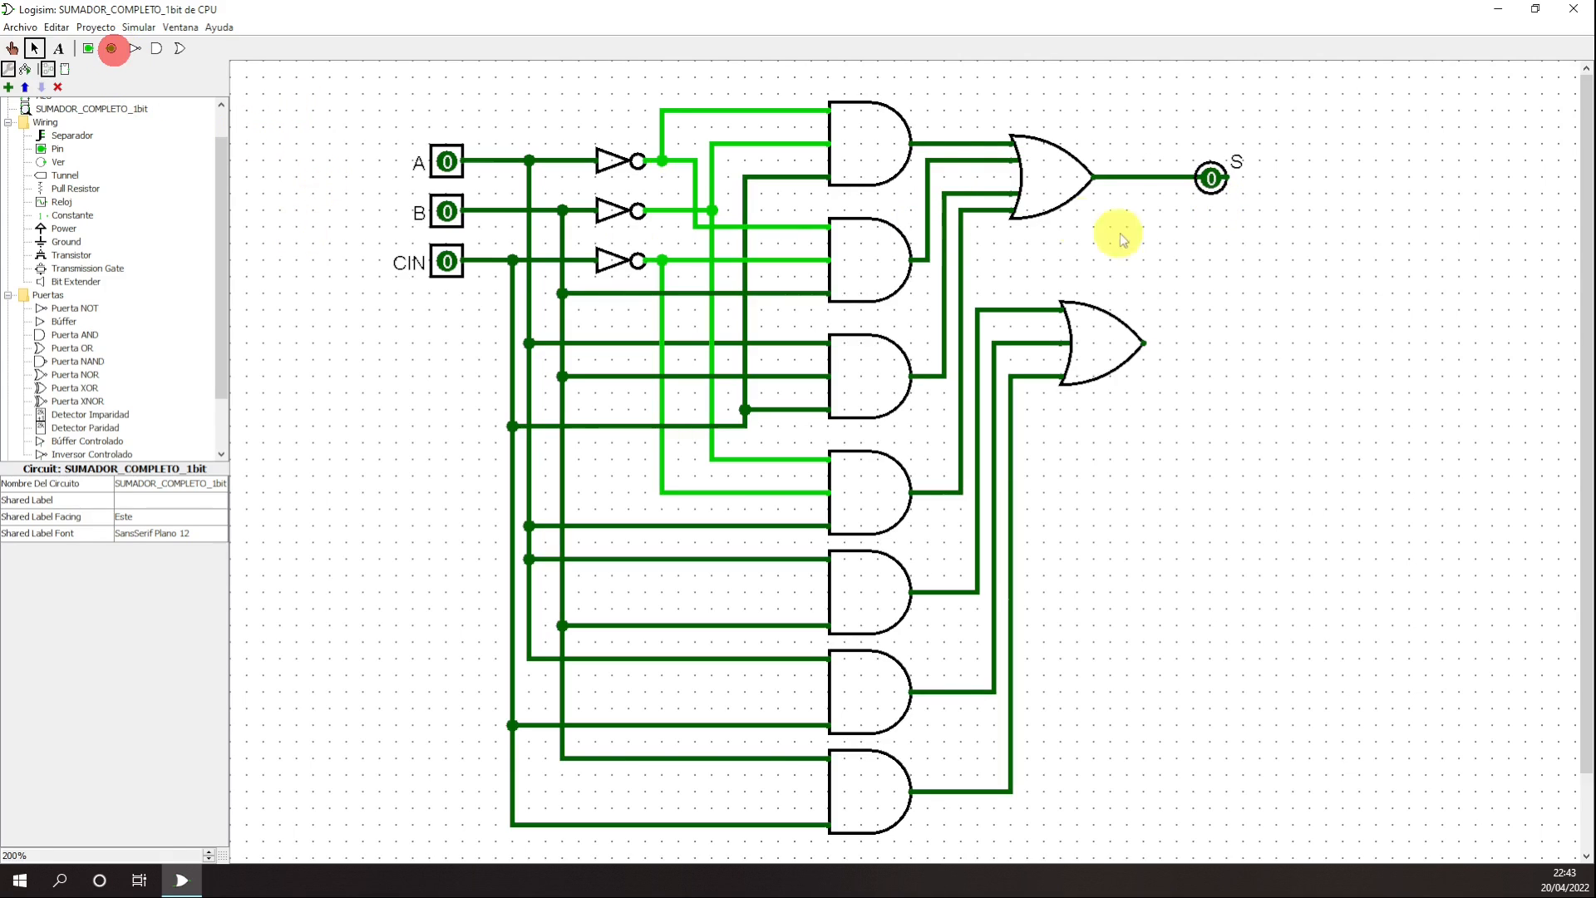
pyautogui.click(110, 48)
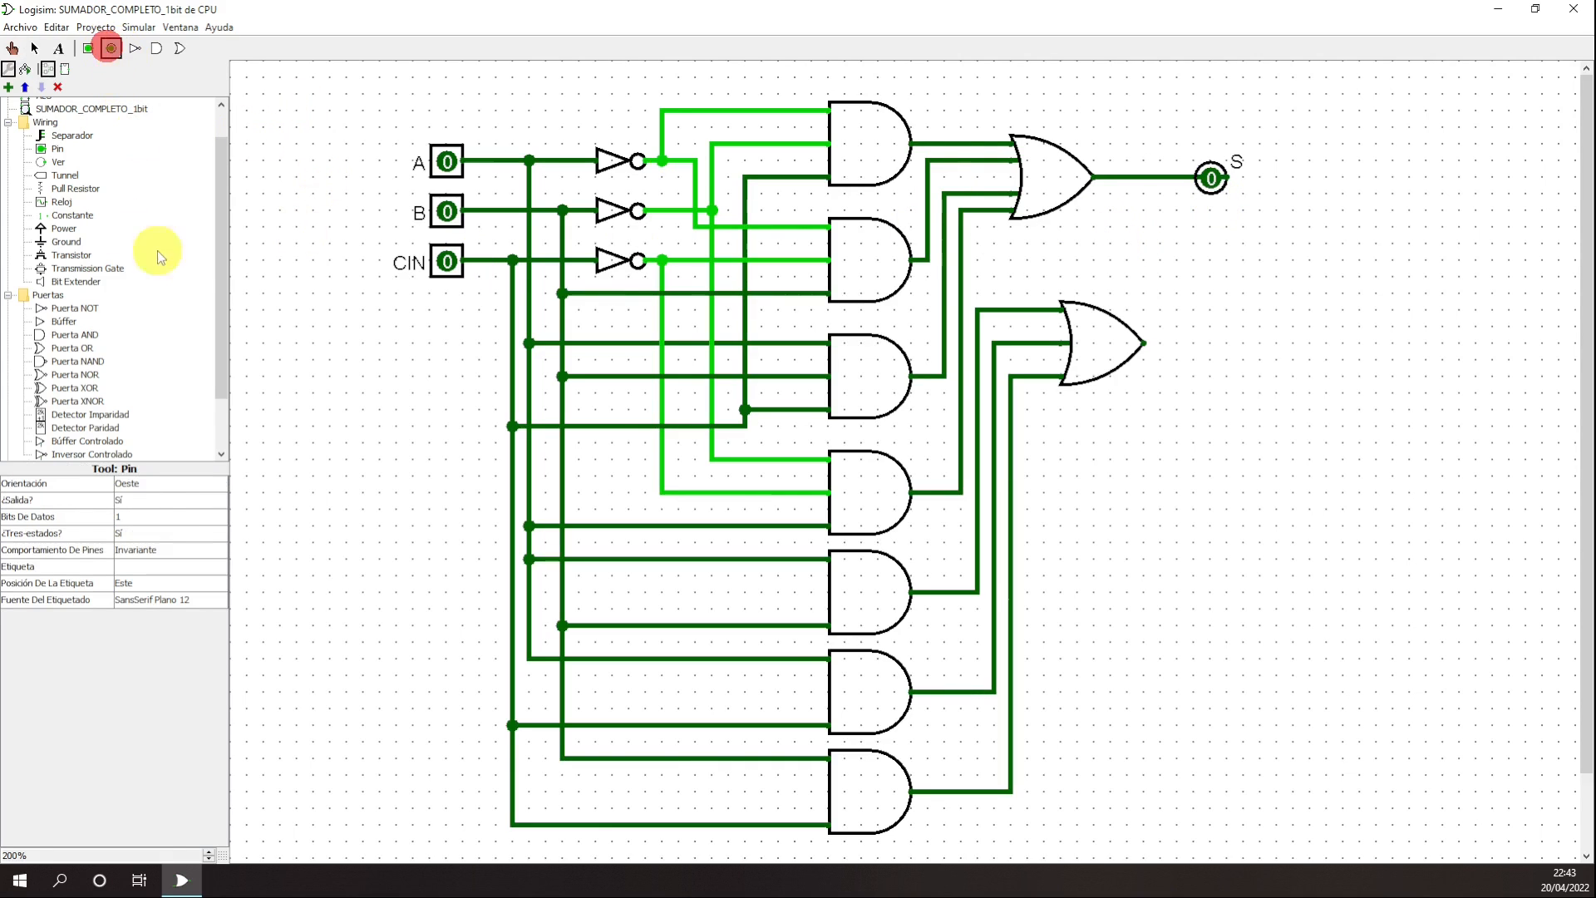
pyautogui.click(111, 48)
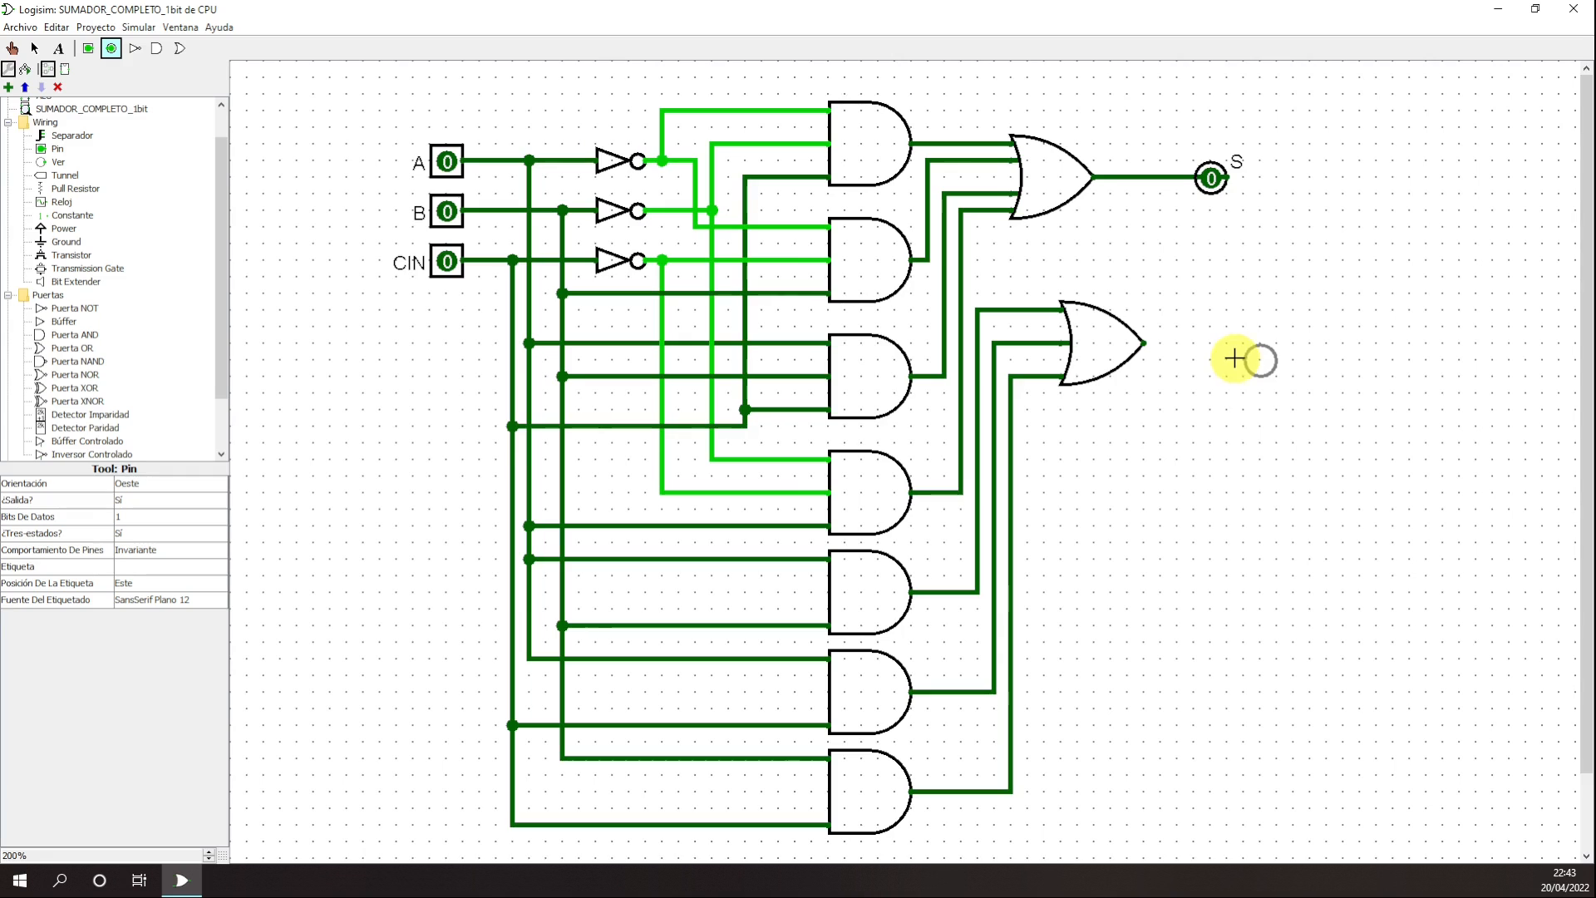
pyautogui.click(1245, 327)
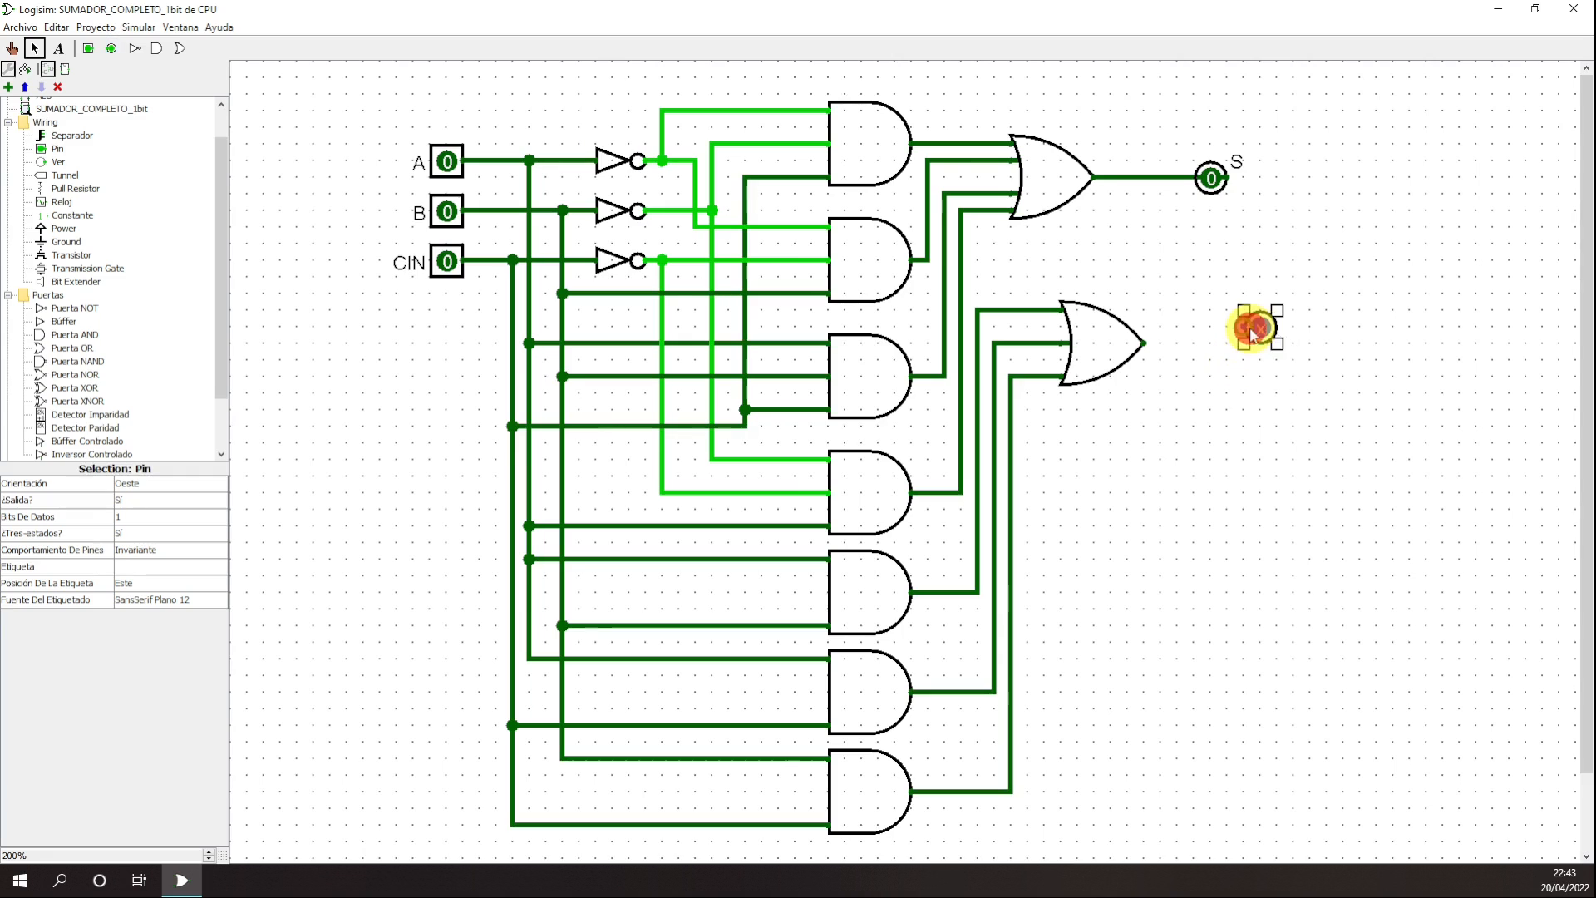
pyautogui.click(135, 535)
pyautogui.click(135, 551)
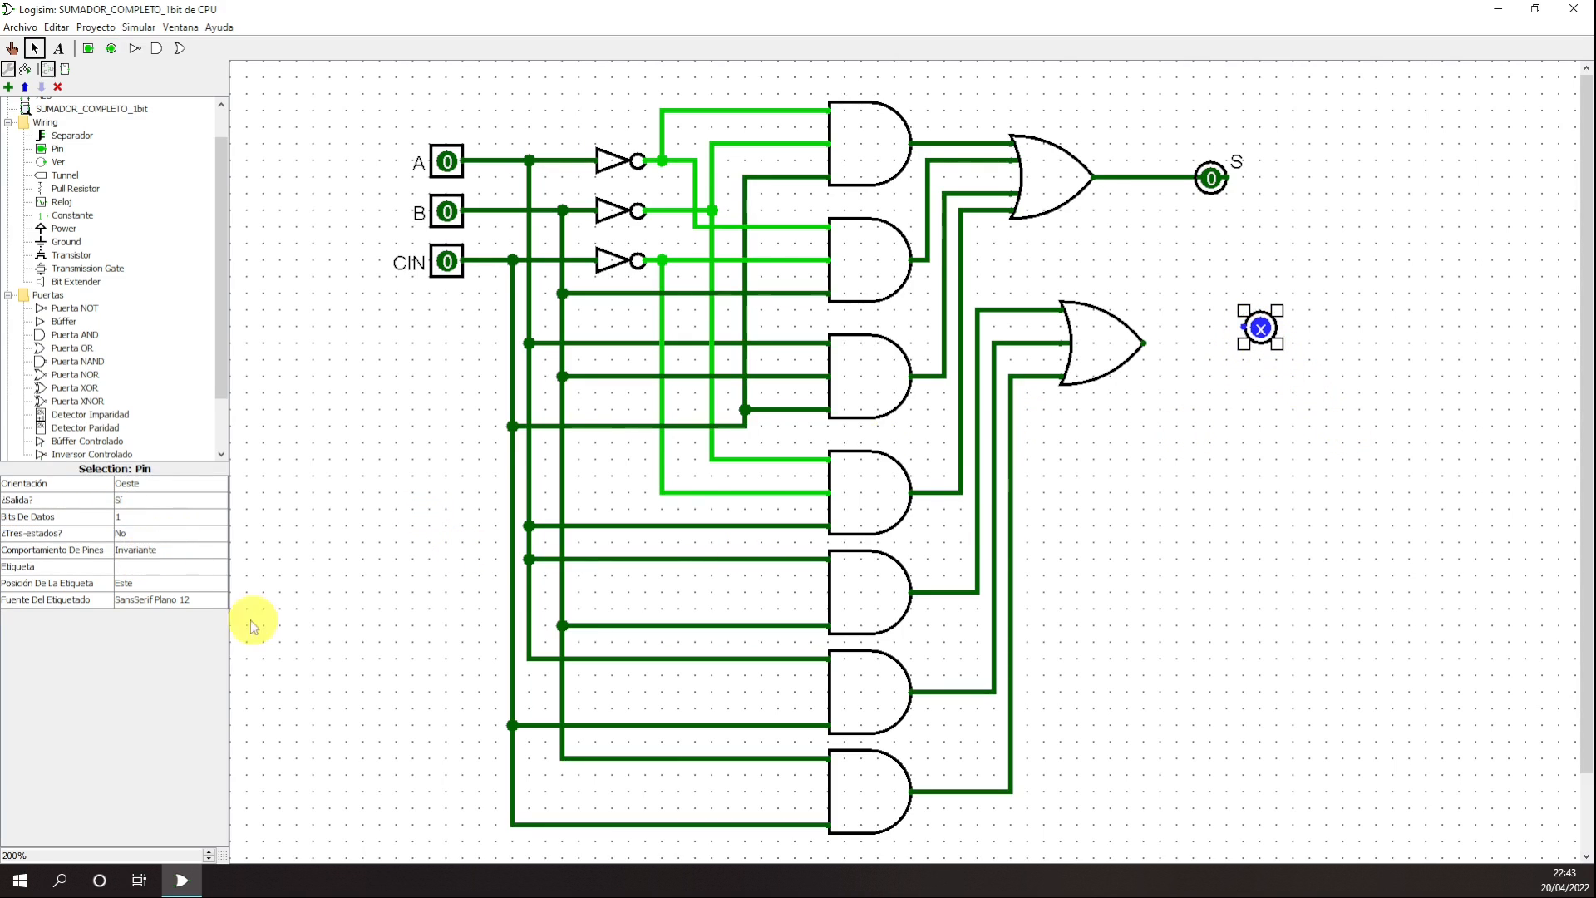
# - Label the new output pin COUT, keeping the label position Este
pyautogui.click(141, 566)
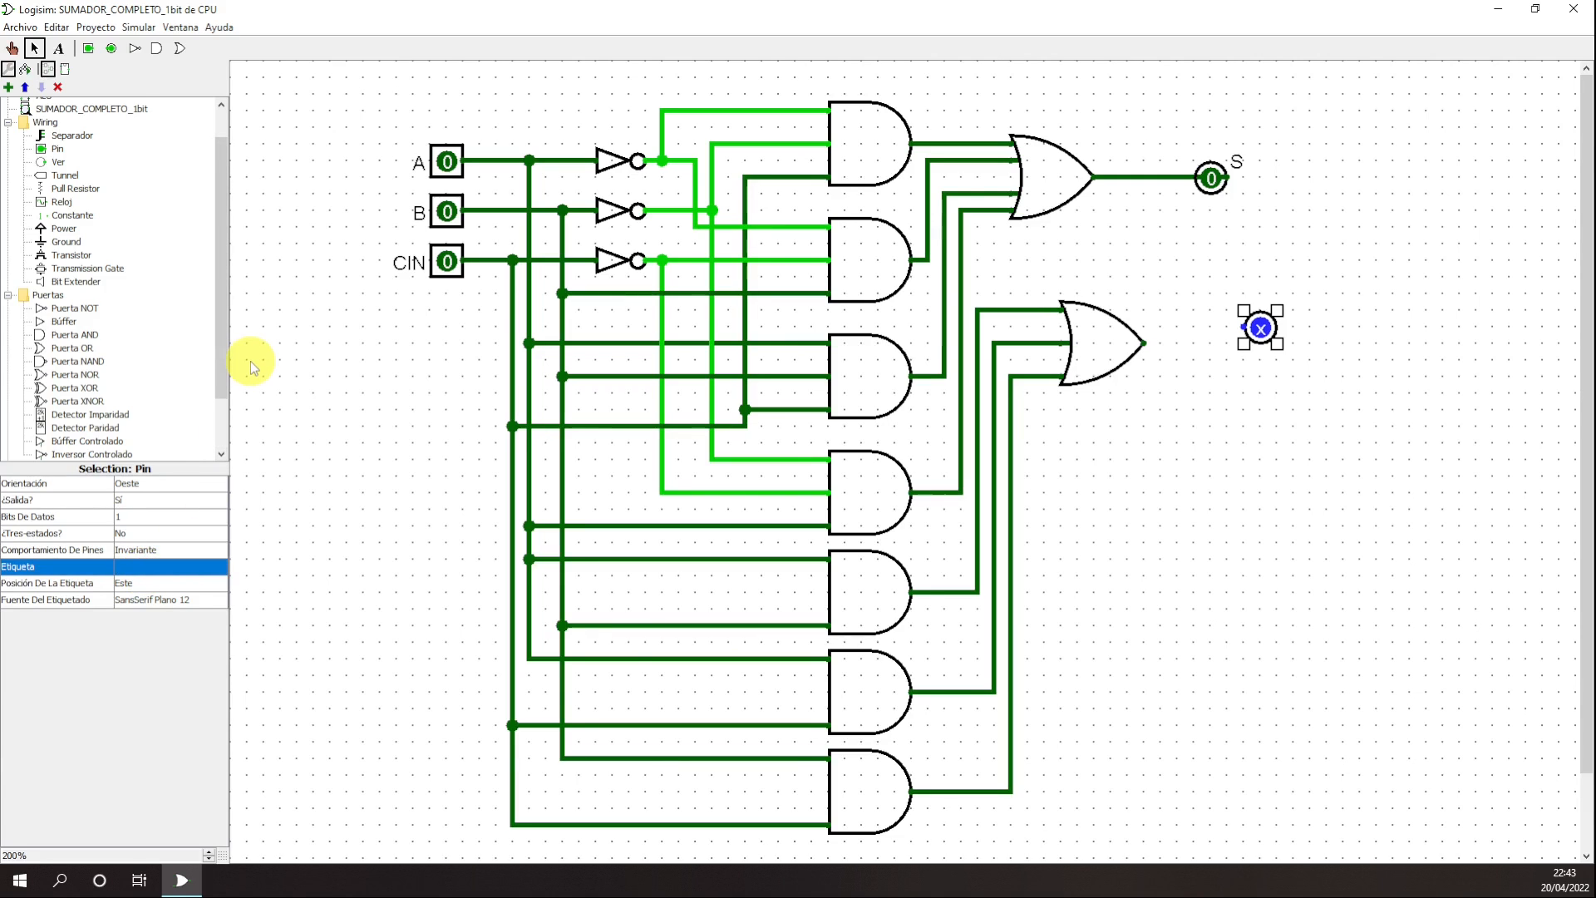
pyautogui.click(187, 583)
pyautogui.click(182, 567)
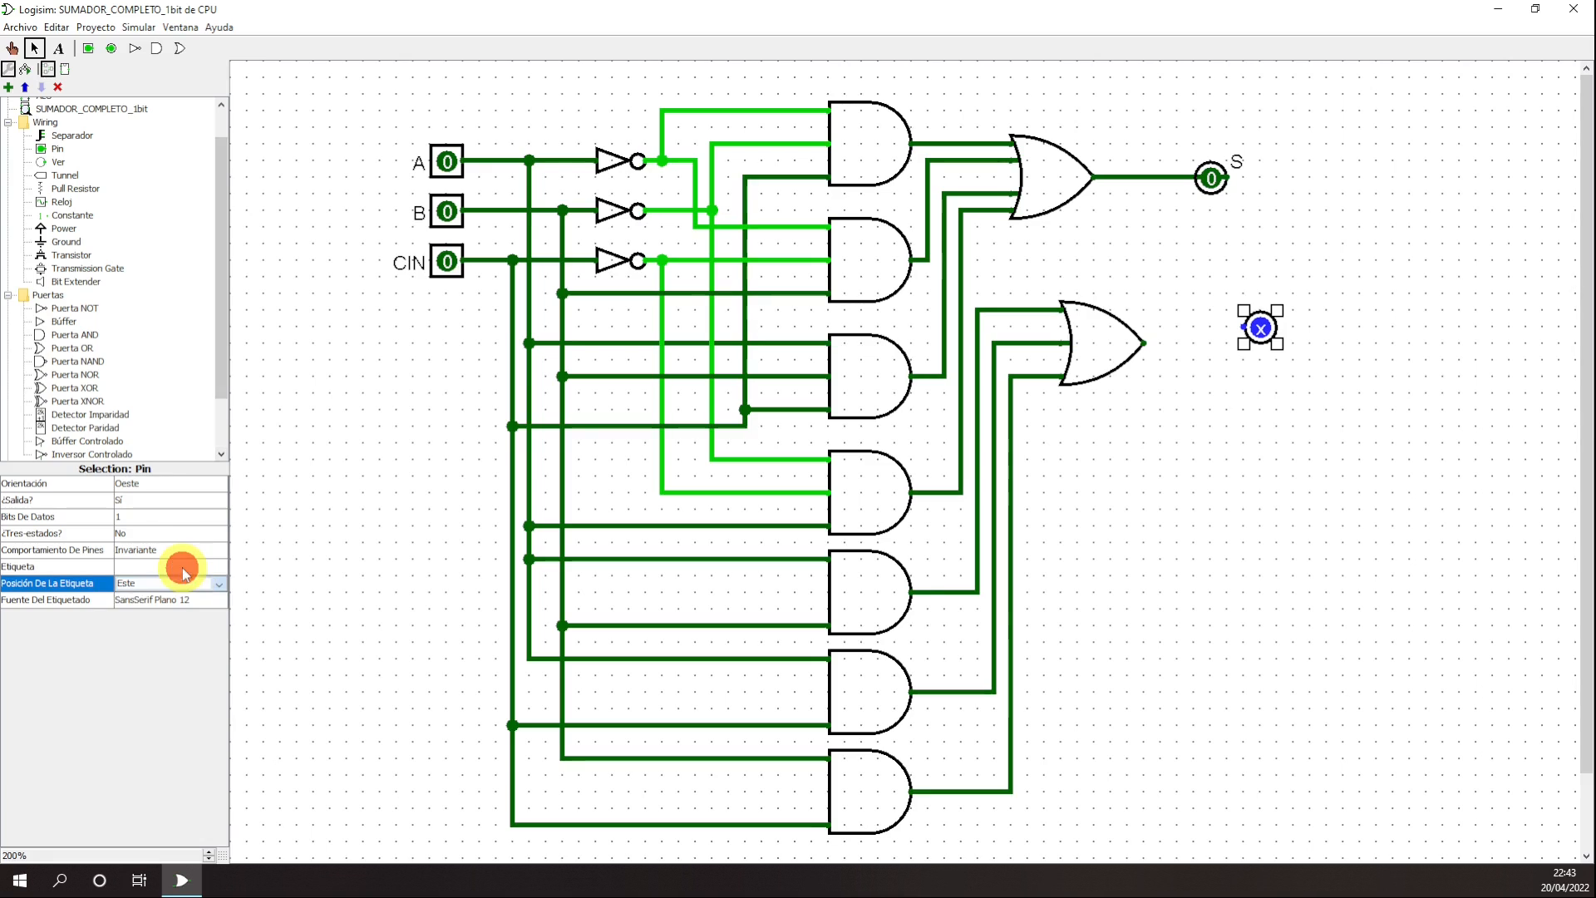
pyautogui.write('COUT')
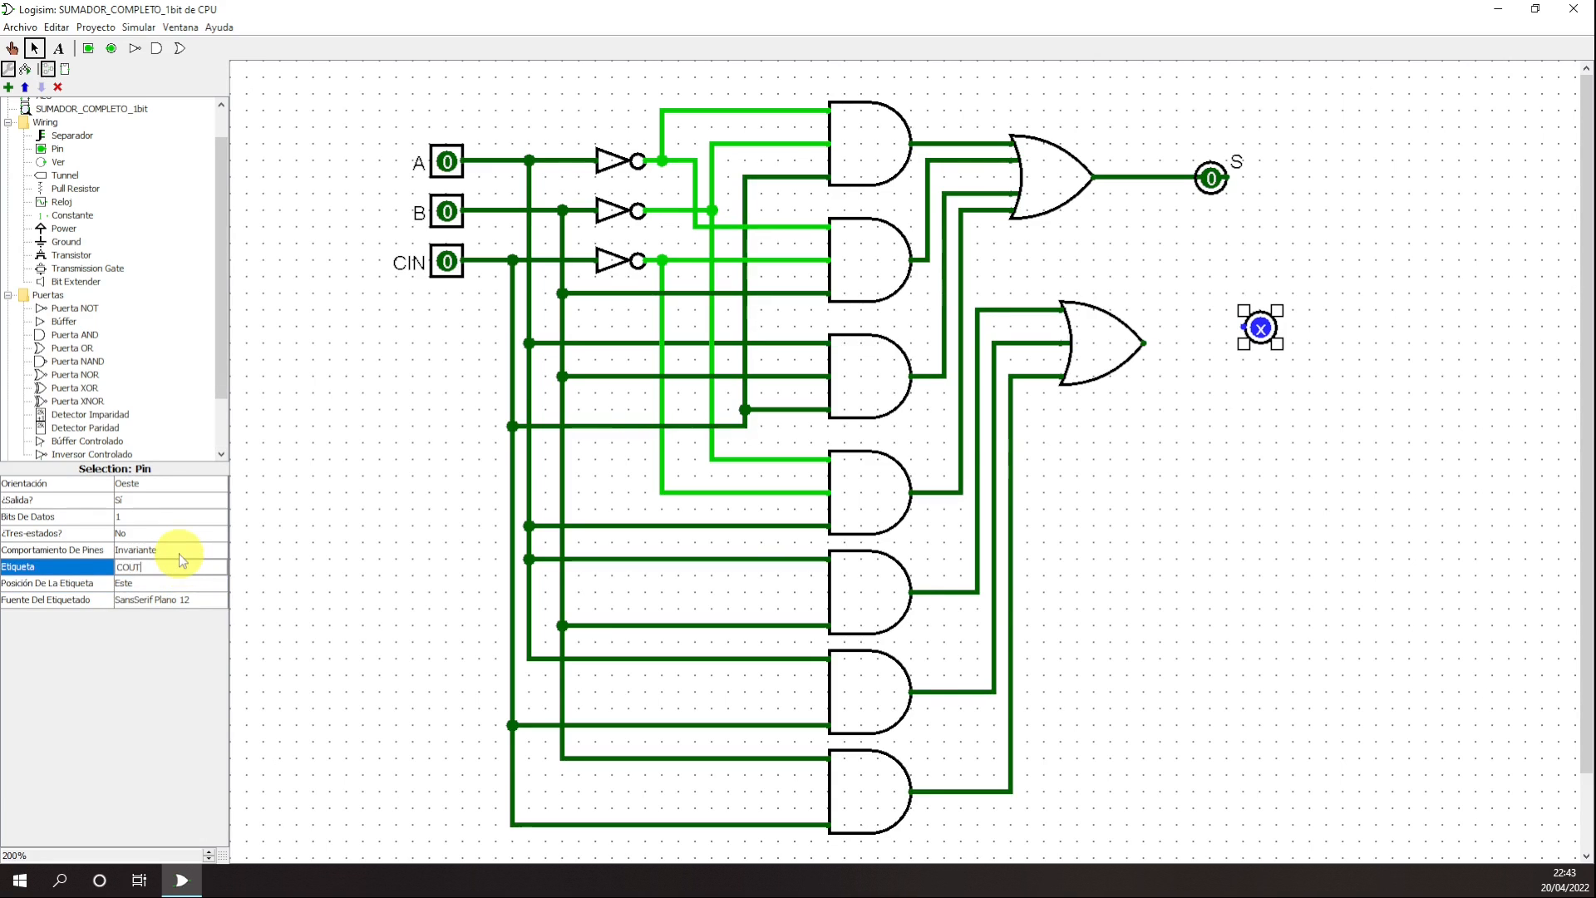
pyautogui.press('Return')
pyautogui.click(1281, 450)
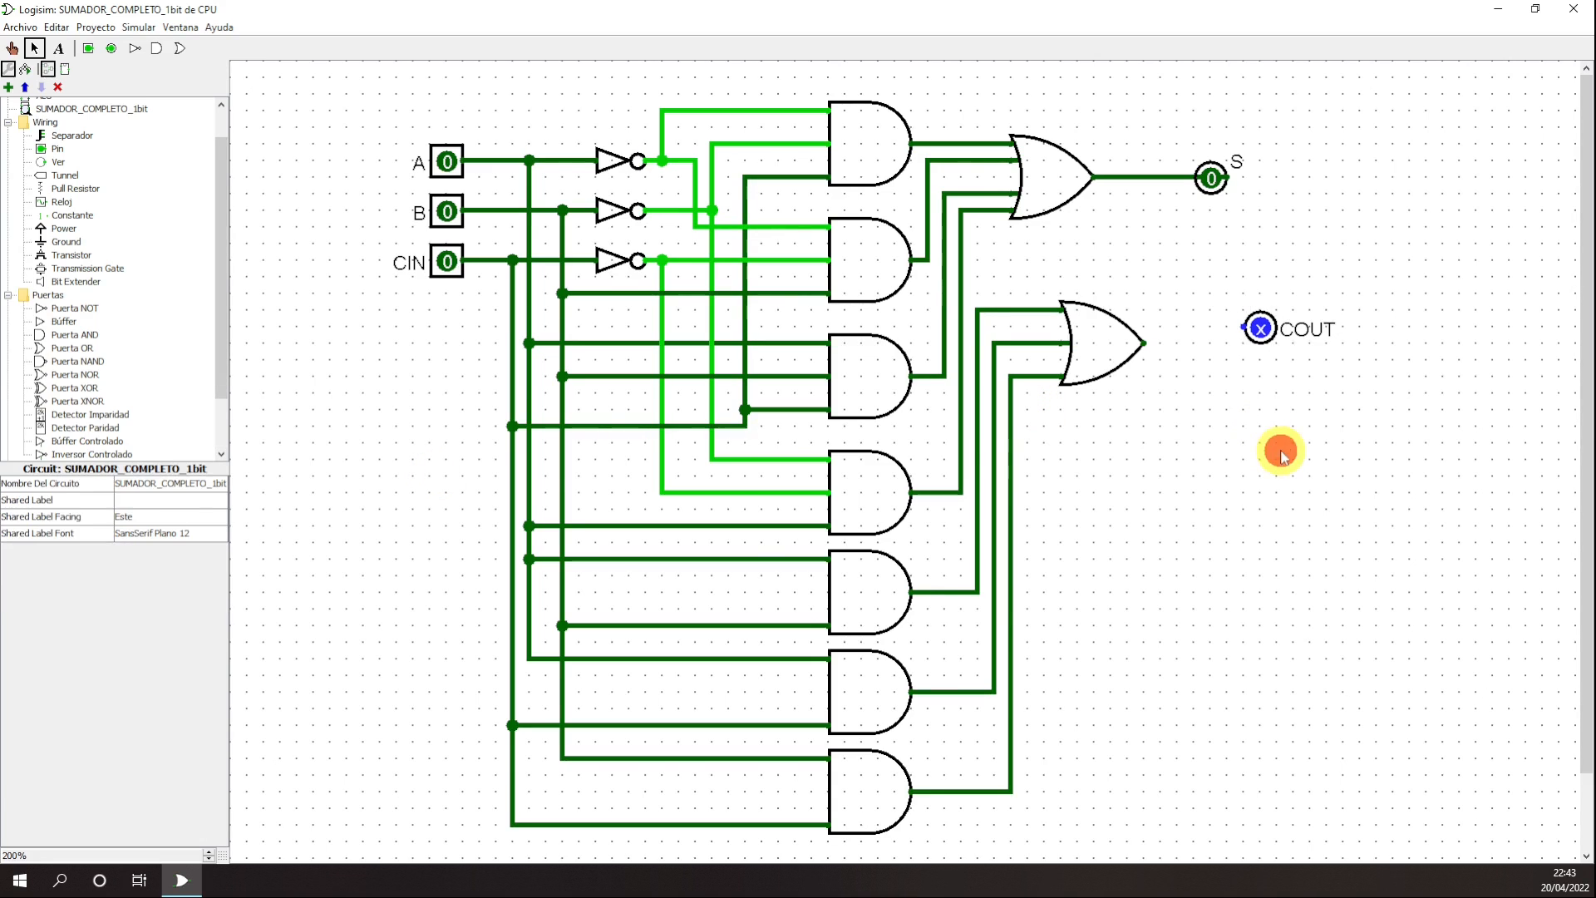
# - Align the COUT pin with the three-input OR gate and wire the gate's output to it
pyautogui.click(1266, 334)
pyautogui.moveTo(1147, 342)
pyautogui.mouseDown()
pyautogui.moveTo(1269, 332)
pyautogui.moveTo(1252, 346)
pyautogui.mouseUp()
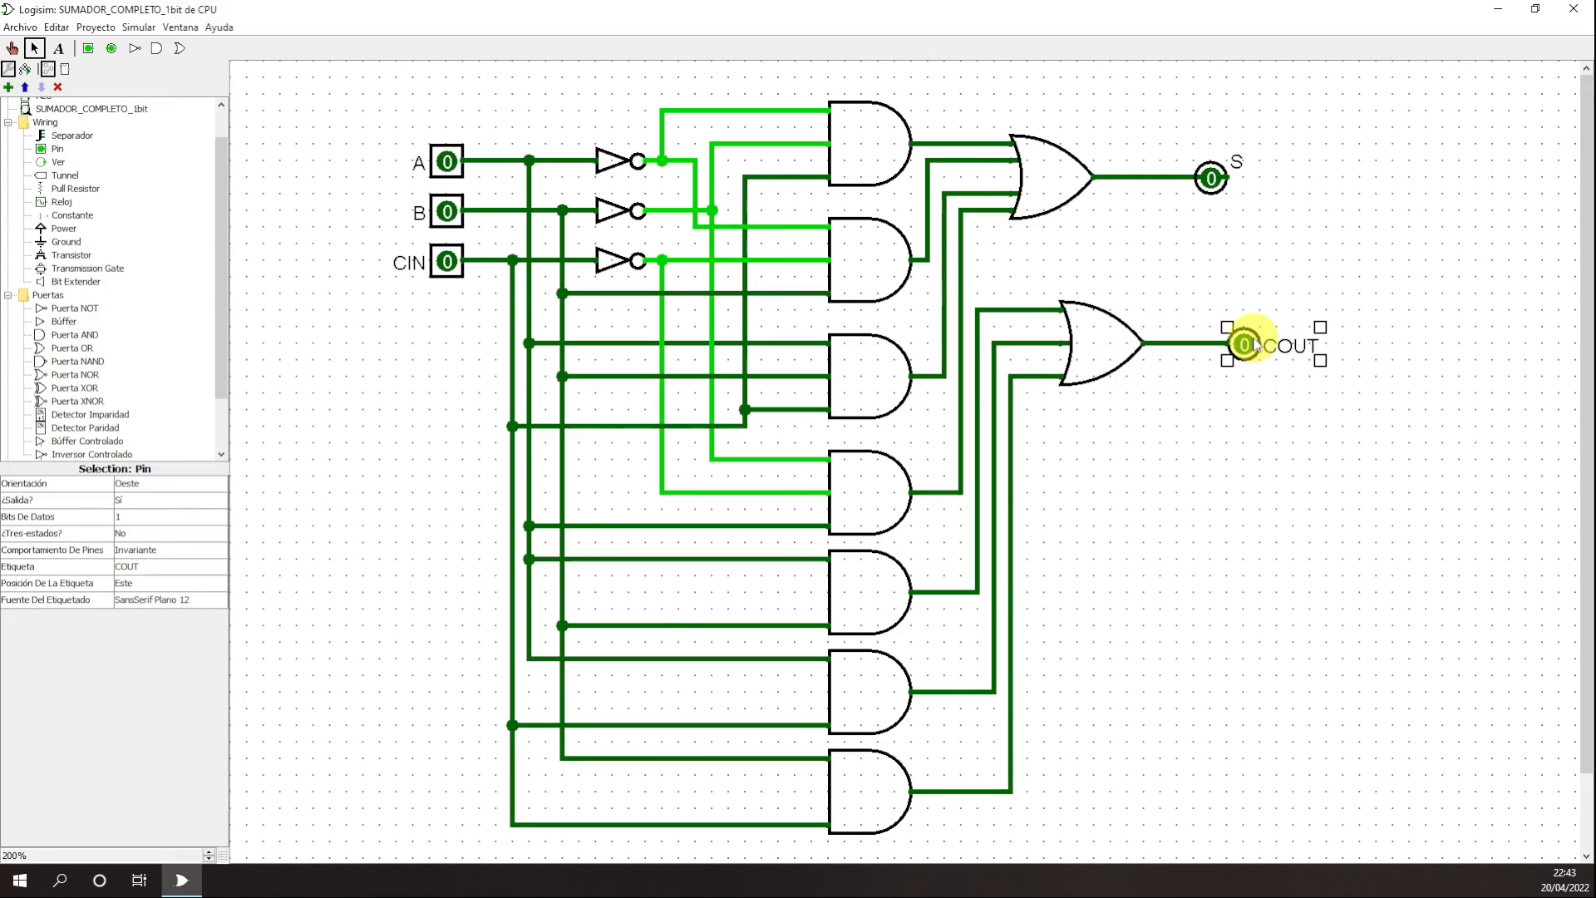
pyautogui.click(1268, 410)
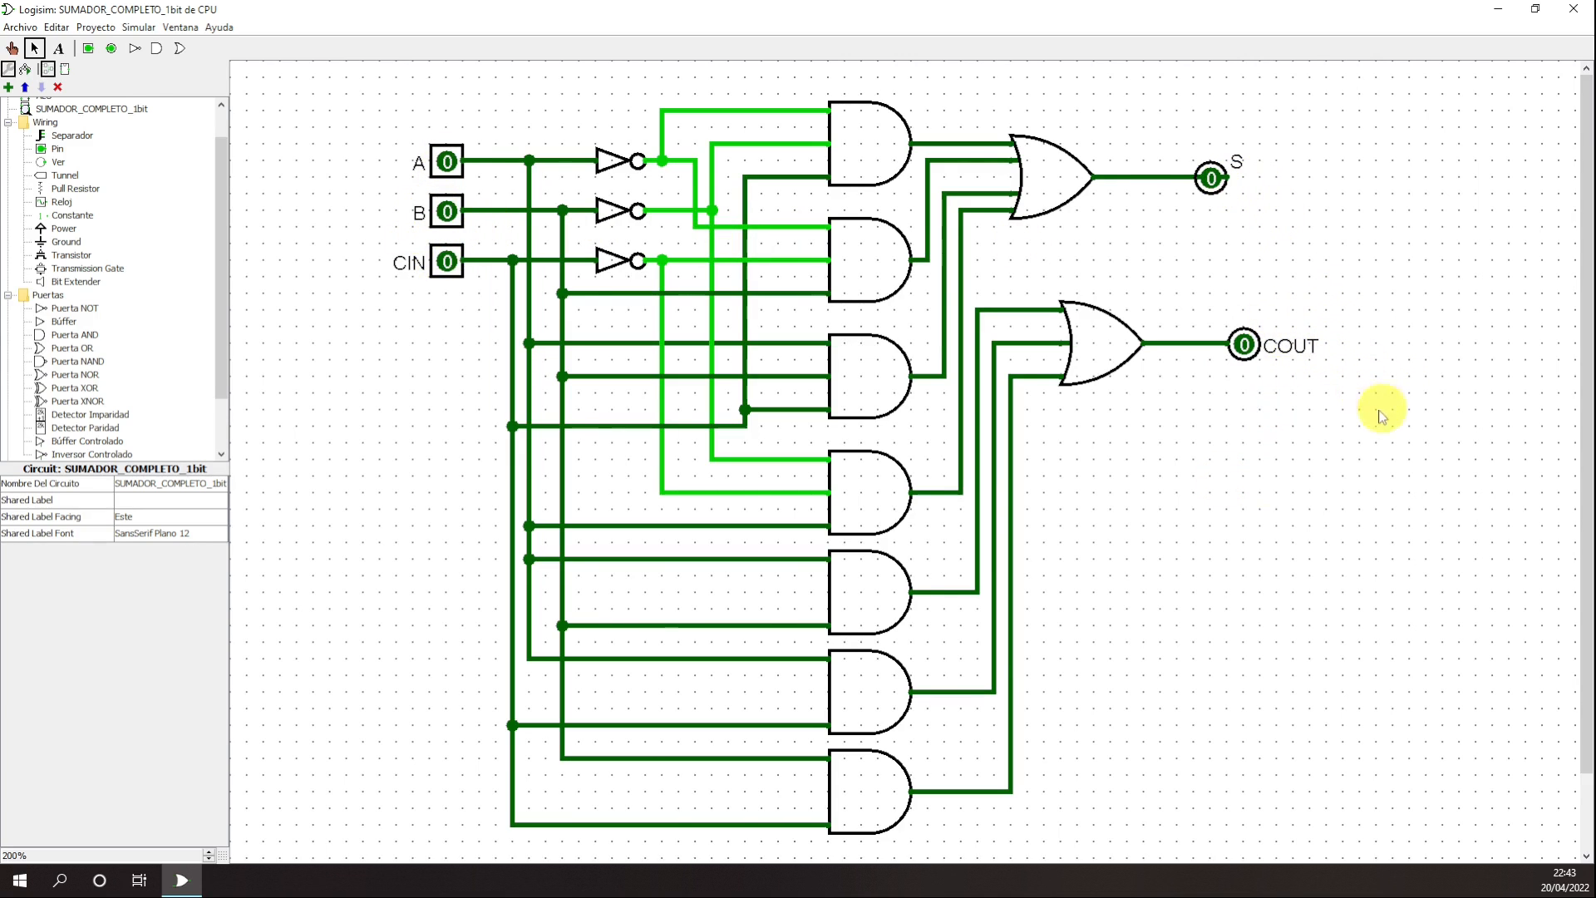
# - Test the adder by setting A and B to 1 one after the other, then return both to 0
pyautogui.click(19, 48)
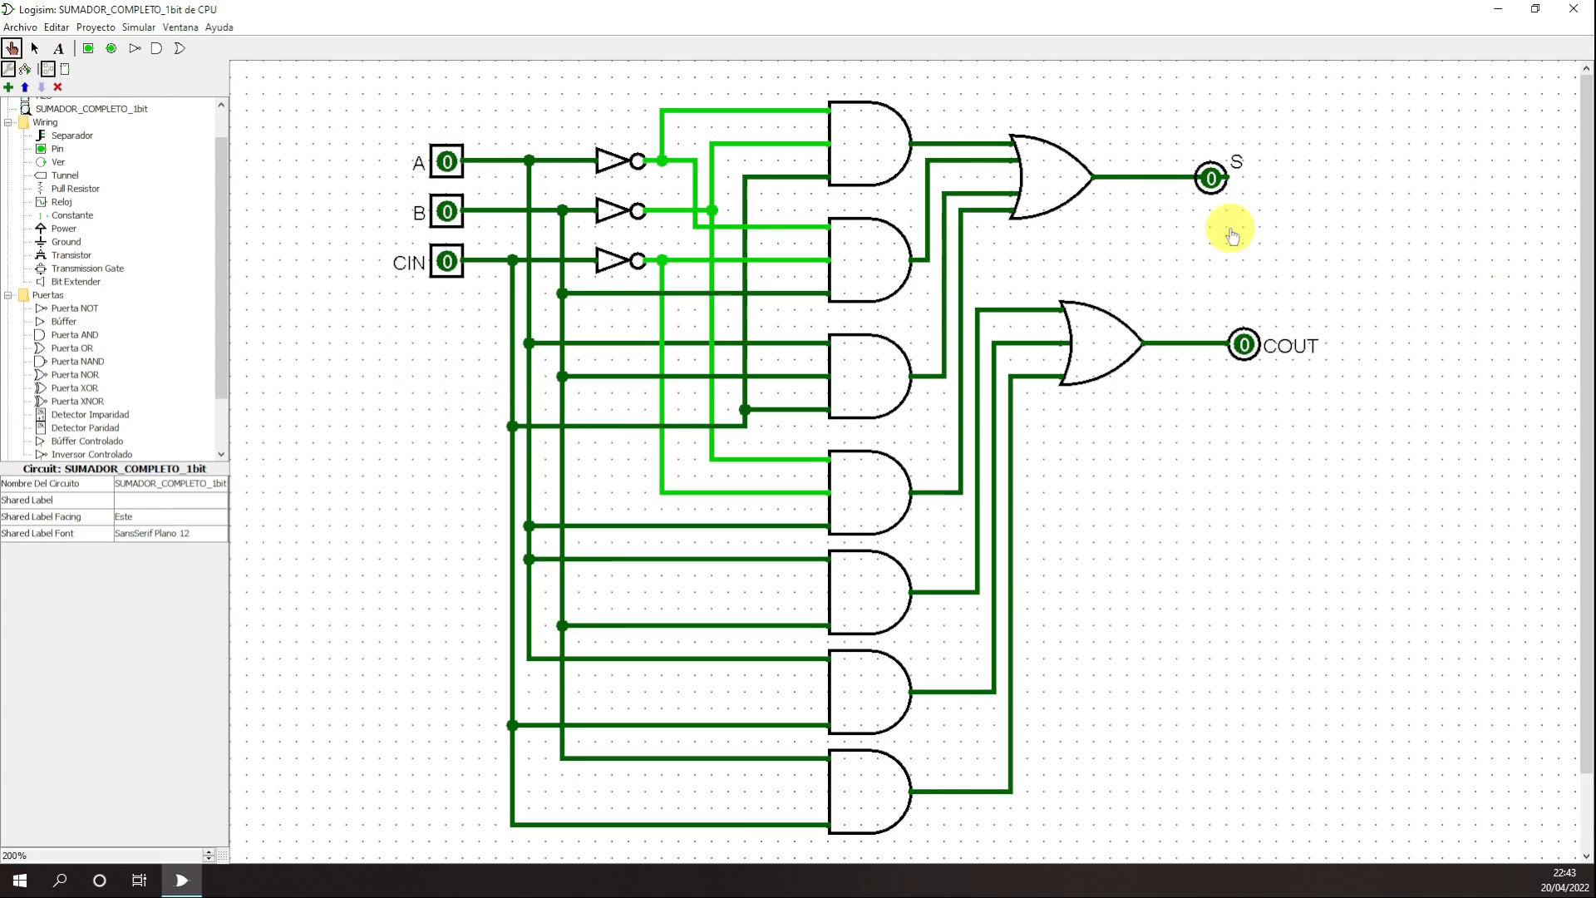
pyautogui.click(447, 162)
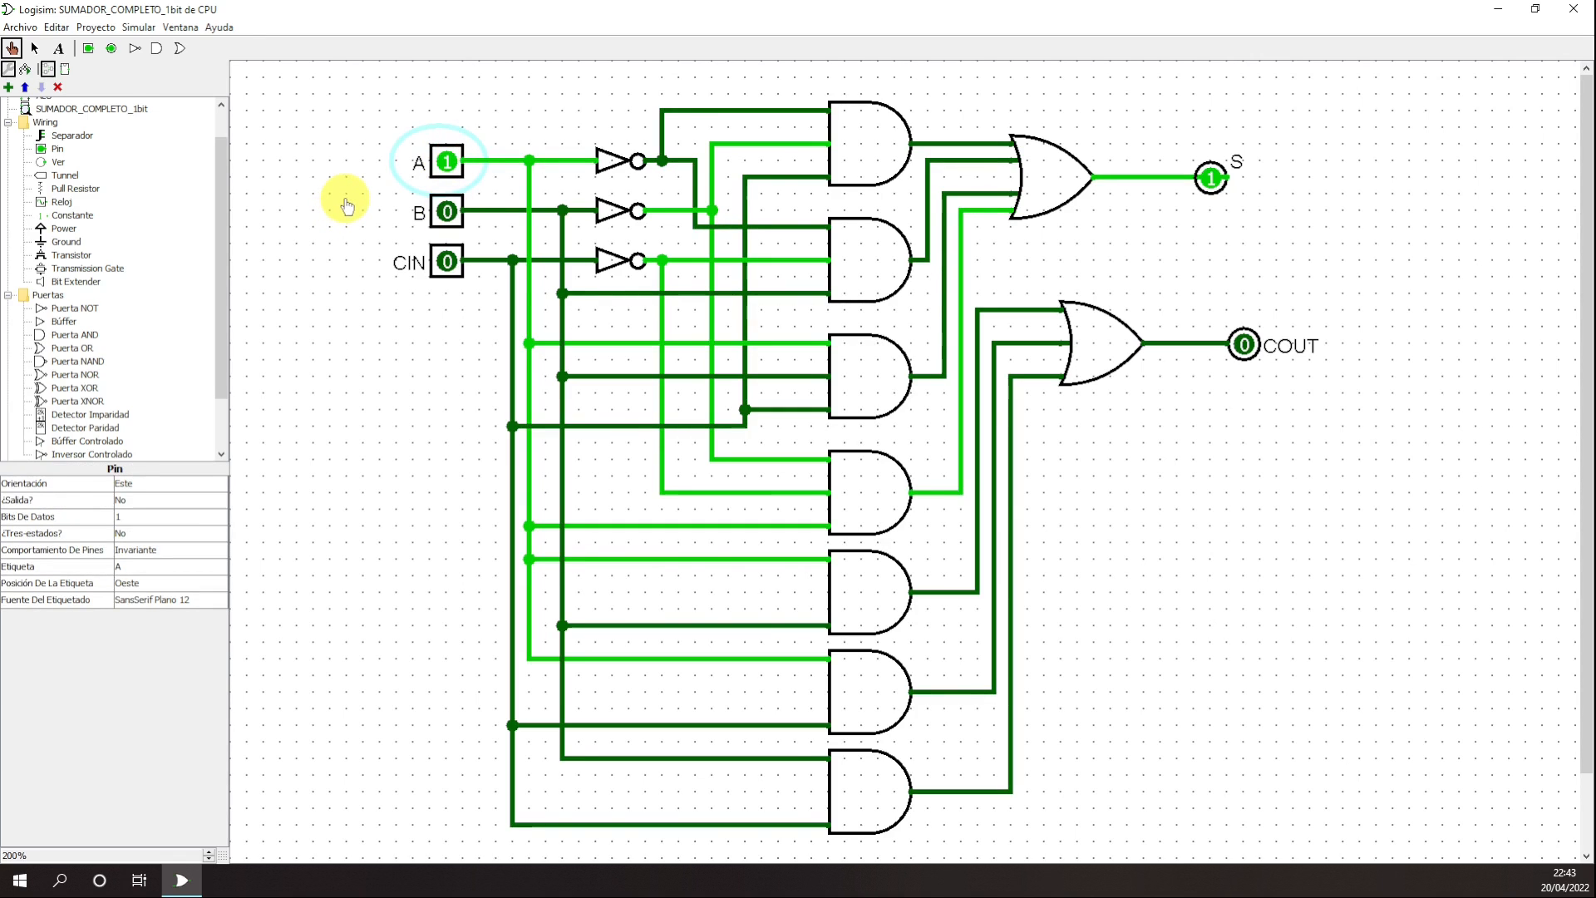
pyautogui.click(446, 211)
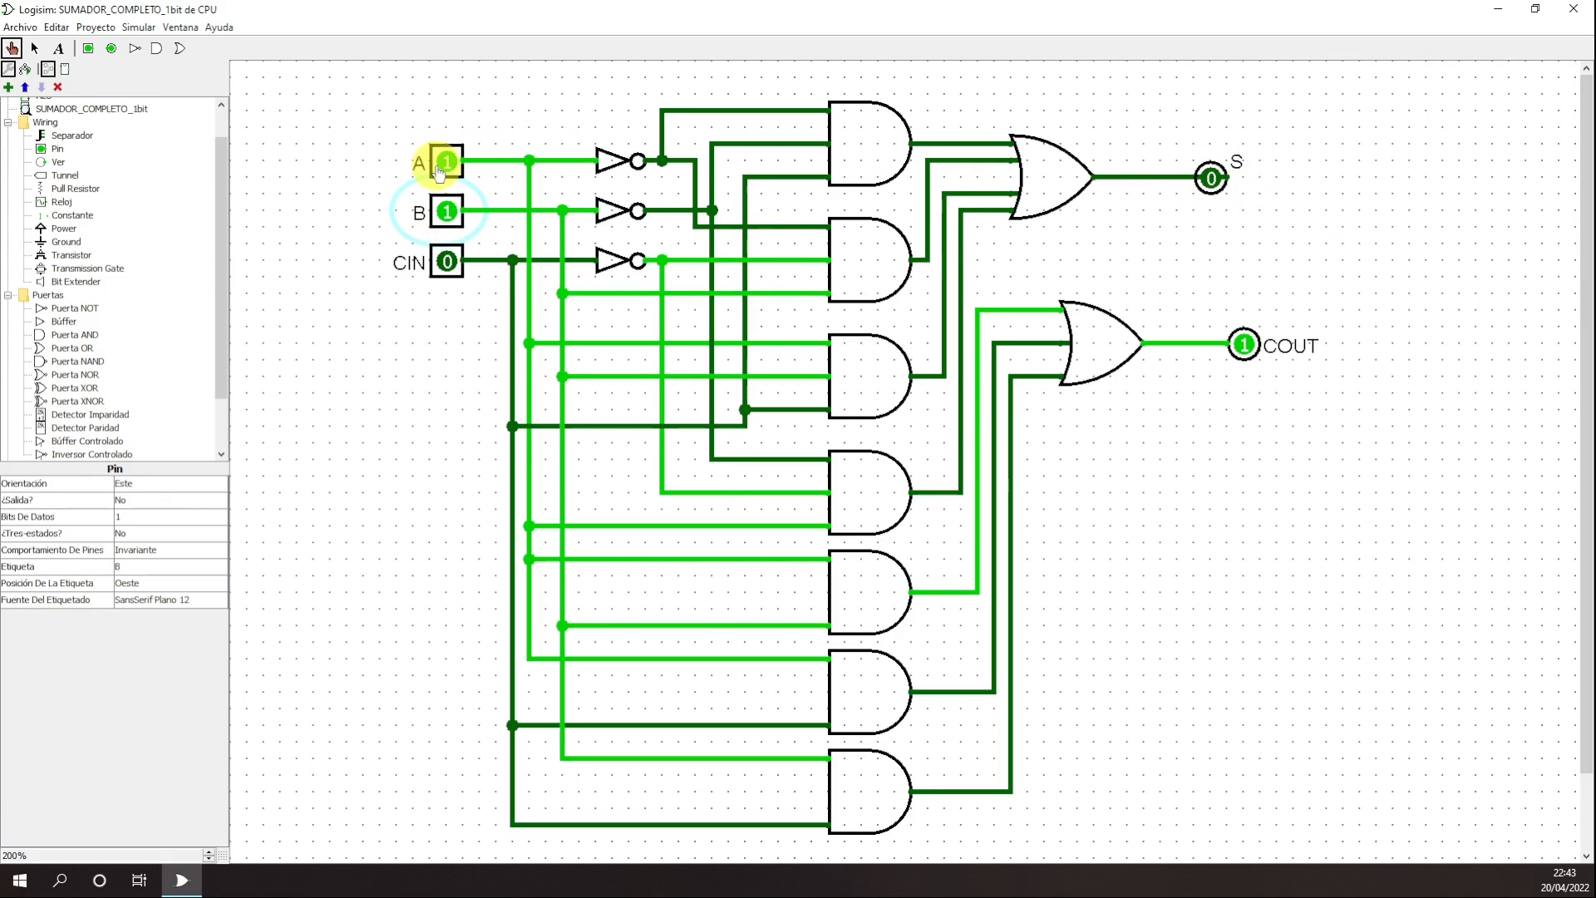
pyautogui.click(443, 164)
pyautogui.click(445, 209)
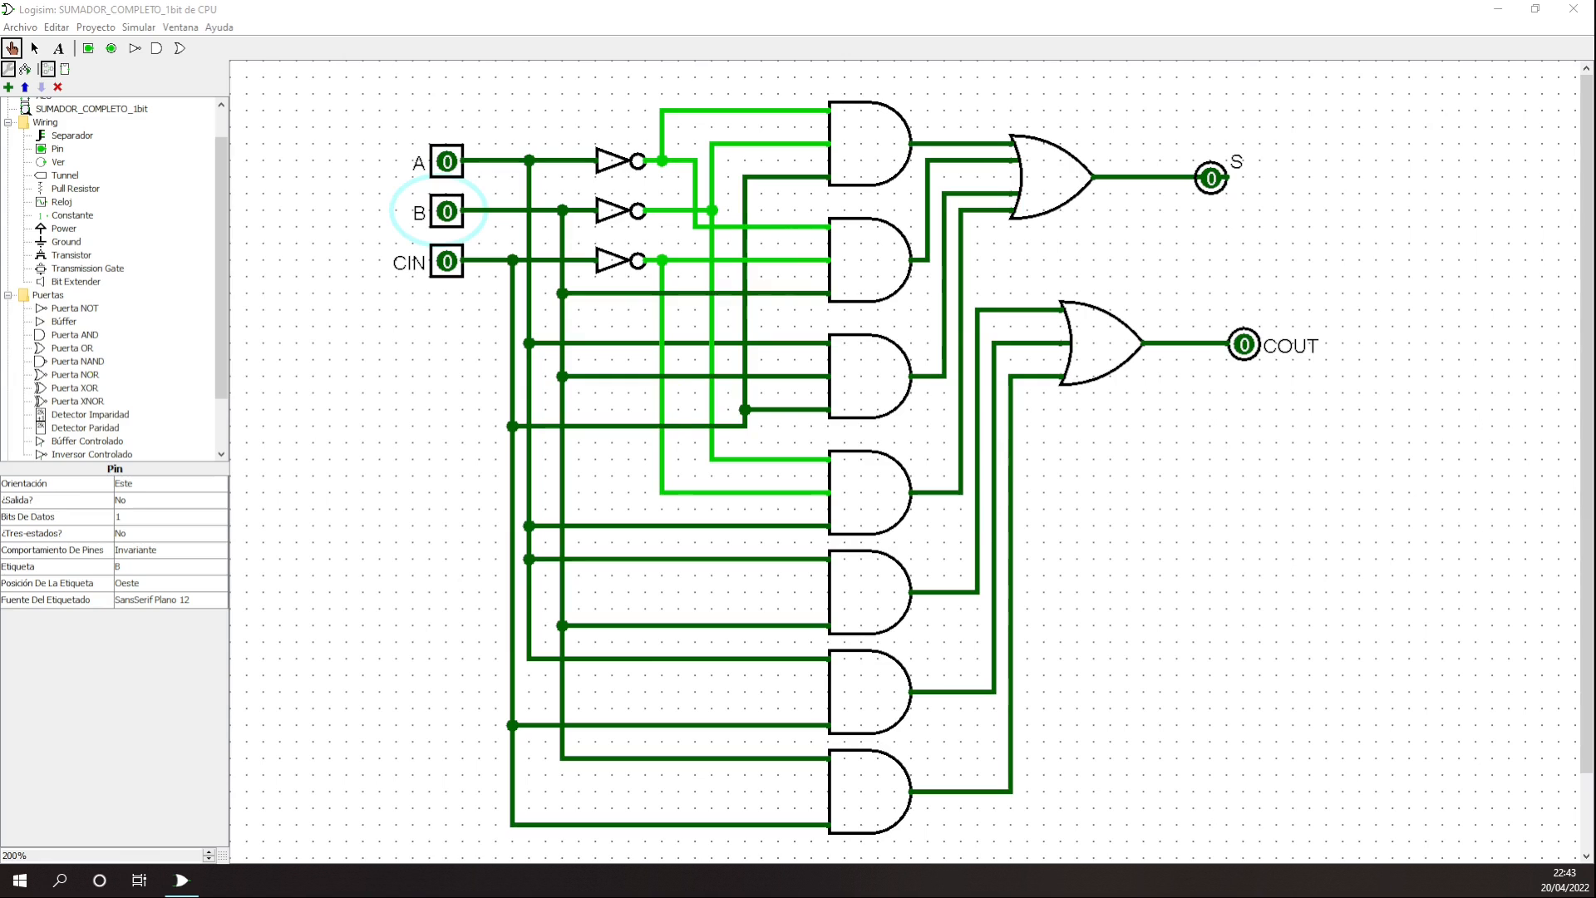
# - Bring up the truth table in Herramienta Recortes, move it clear of the circuit, and circle the values in the row 1 0 1
pyautogui.click(1304, 580)
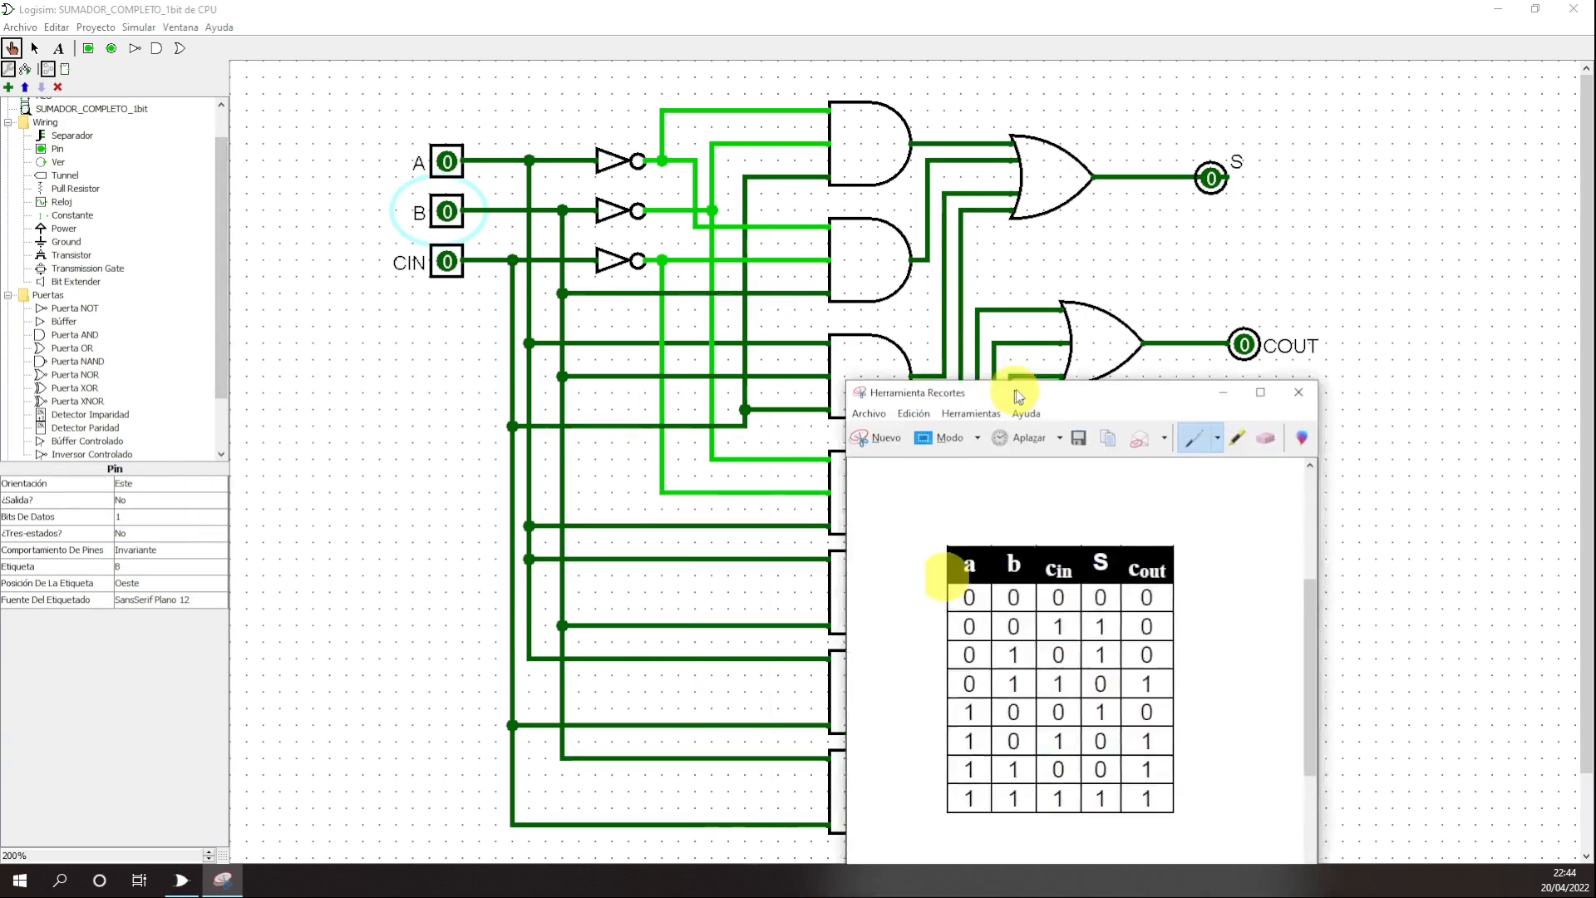
pyautogui.moveTo(1016, 389); pyautogui.dragTo(1281, 390)
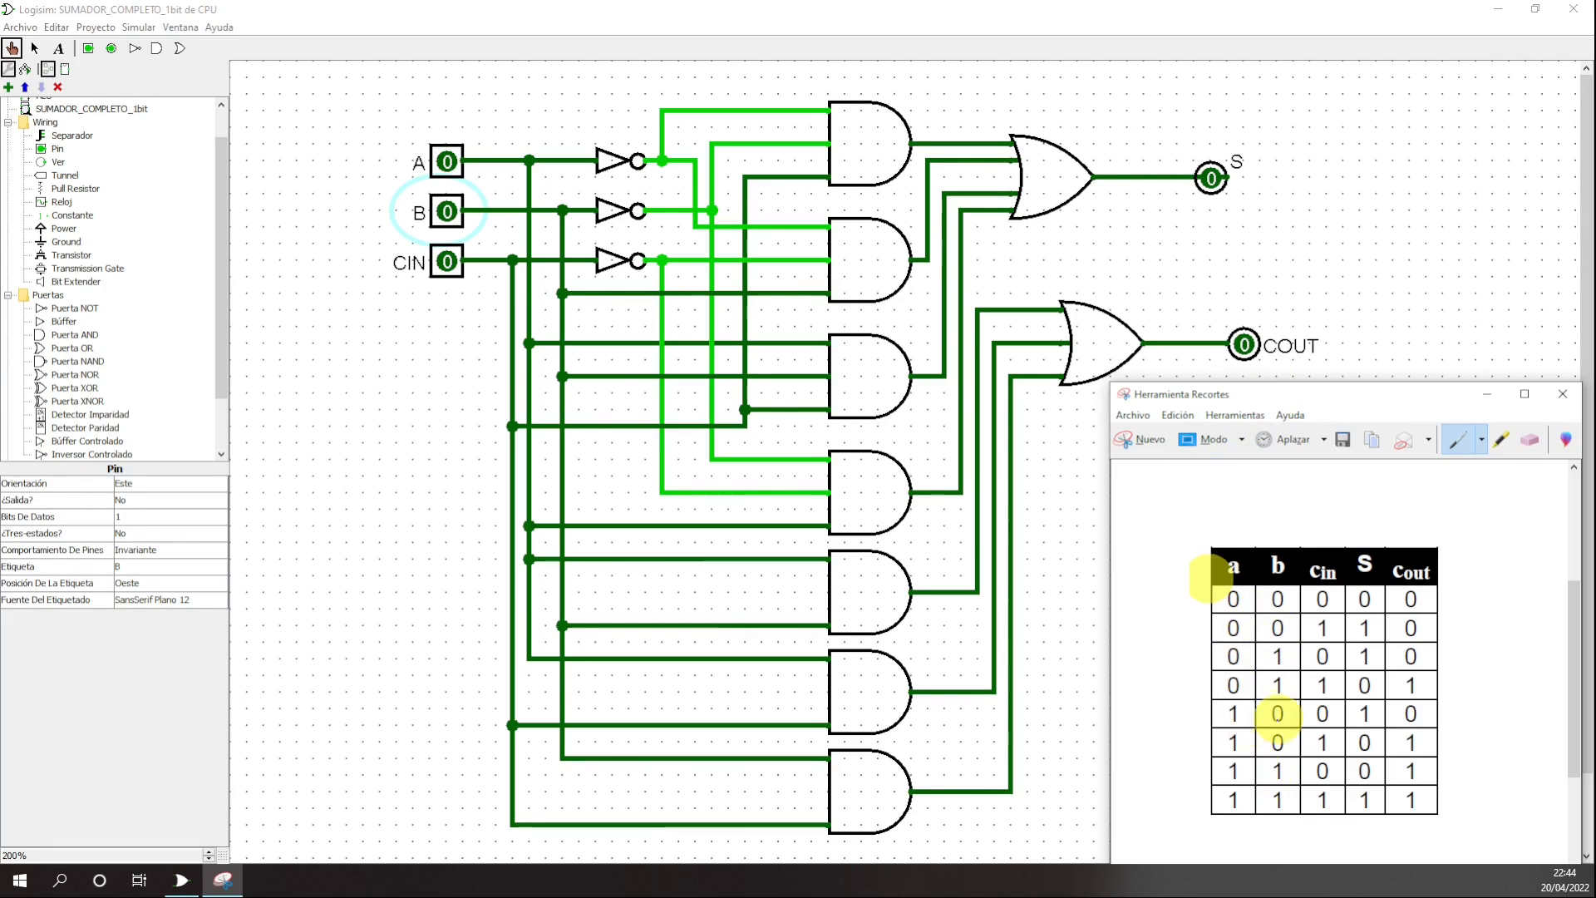
pyautogui.moveTo(1235, 752)
pyautogui.mouseDown()
pyautogui.moveTo(1246, 733)
pyautogui.moveTo(1230, 750)
pyautogui.moveTo(1287, 735)
pyautogui.moveTo(1319, 748)
pyautogui.mouseUp()
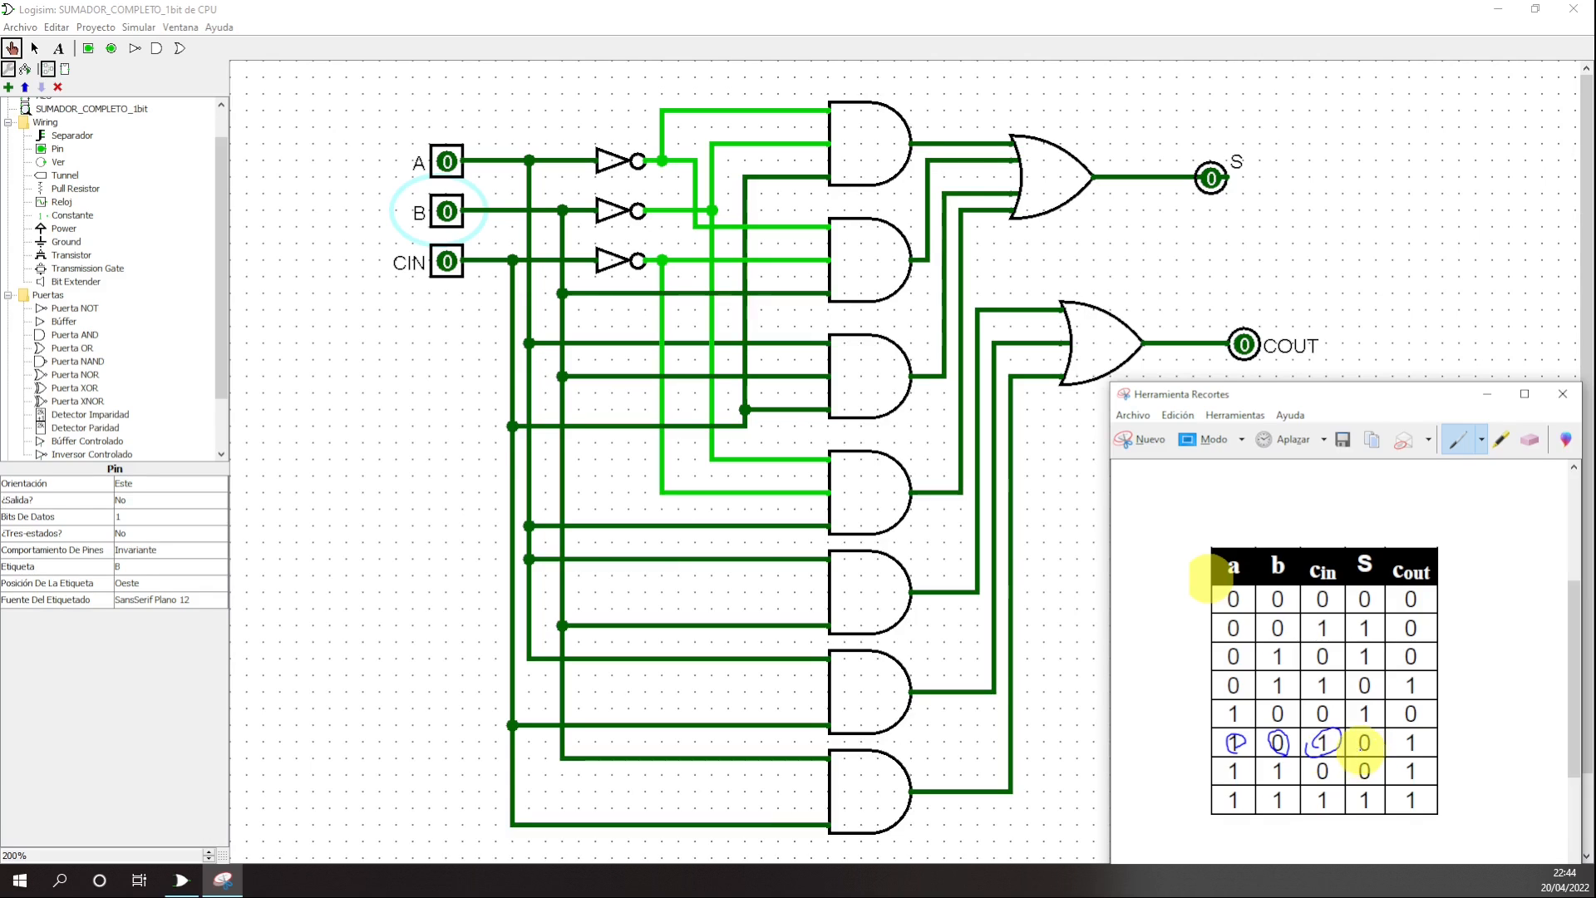
pyautogui.moveTo(1362, 754)
pyautogui.mouseDown()
pyautogui.moveTo(1365, 735)
pyautogui.moveTo(1363, 755)
pyautogui.moveTo(1397, 732)
pyautogui.moveTo(1411, 758)
pyautogui.mouseUp()
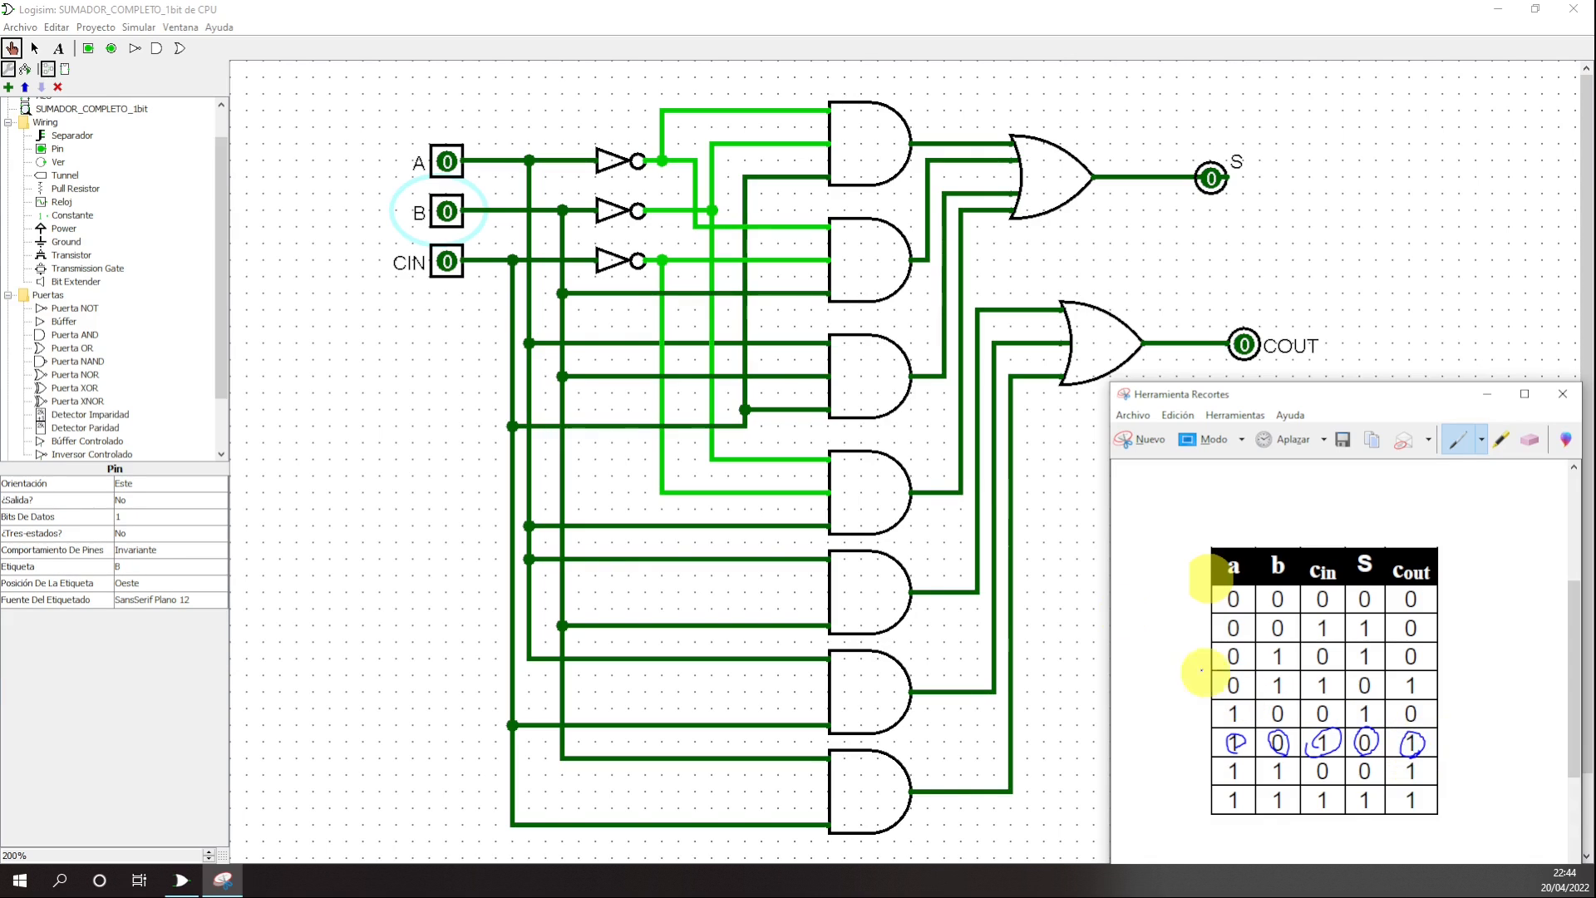
# - In Logisim, set A and CIN to 1 with B at 0, and compare S and COUT with the circled truth-table row
pyautogui.click(446, 162)
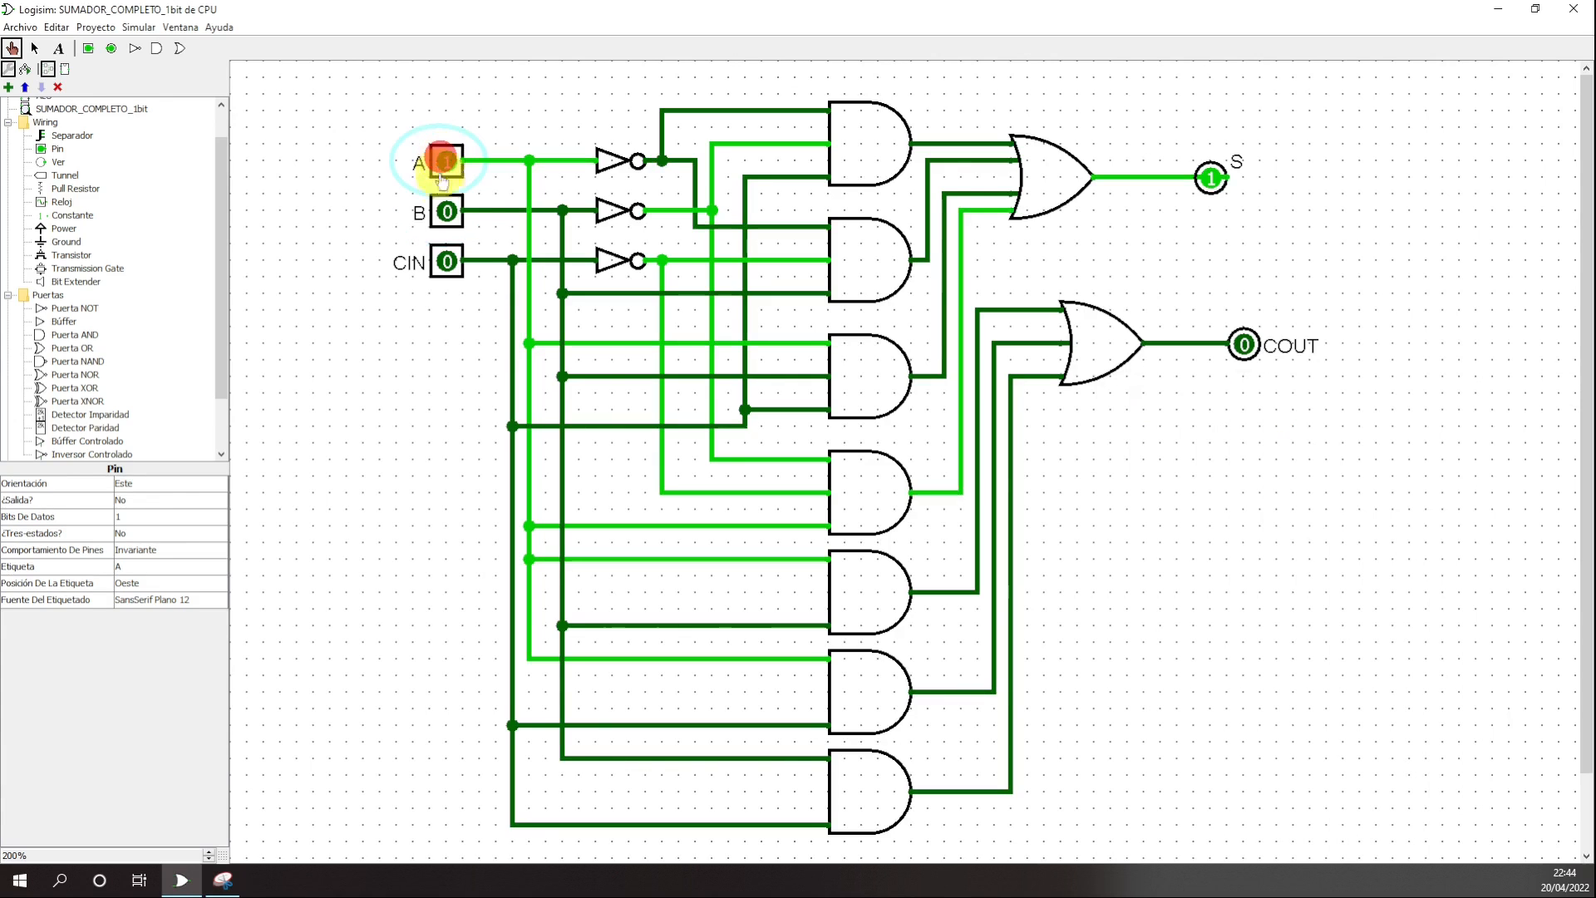
pyautogui.click(446, 262)
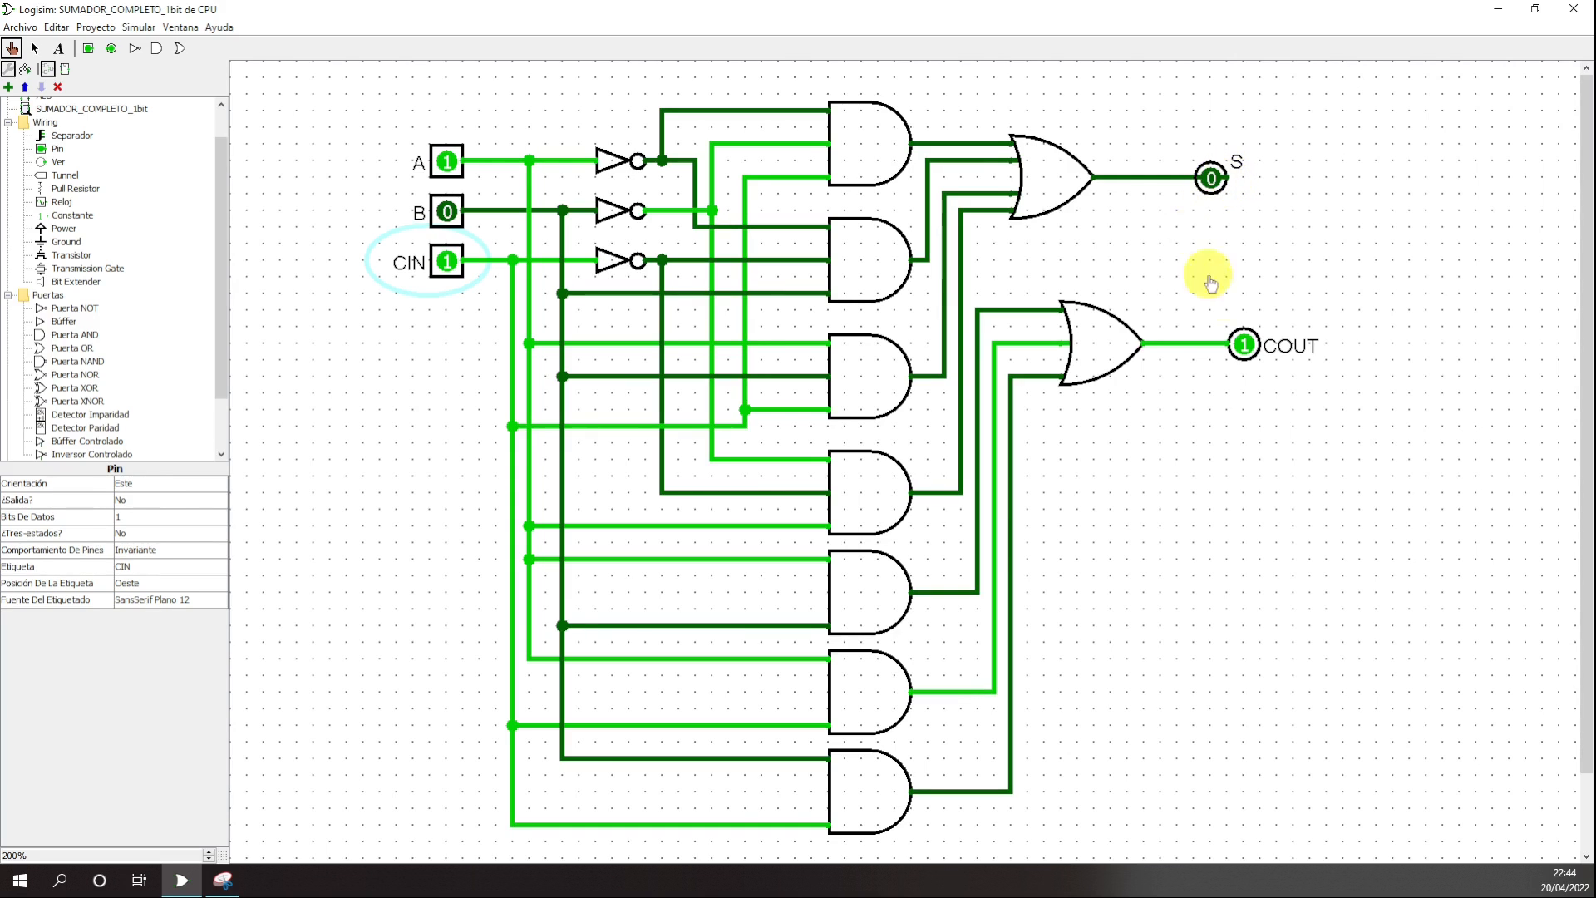
pyautogui.click(237, 885)
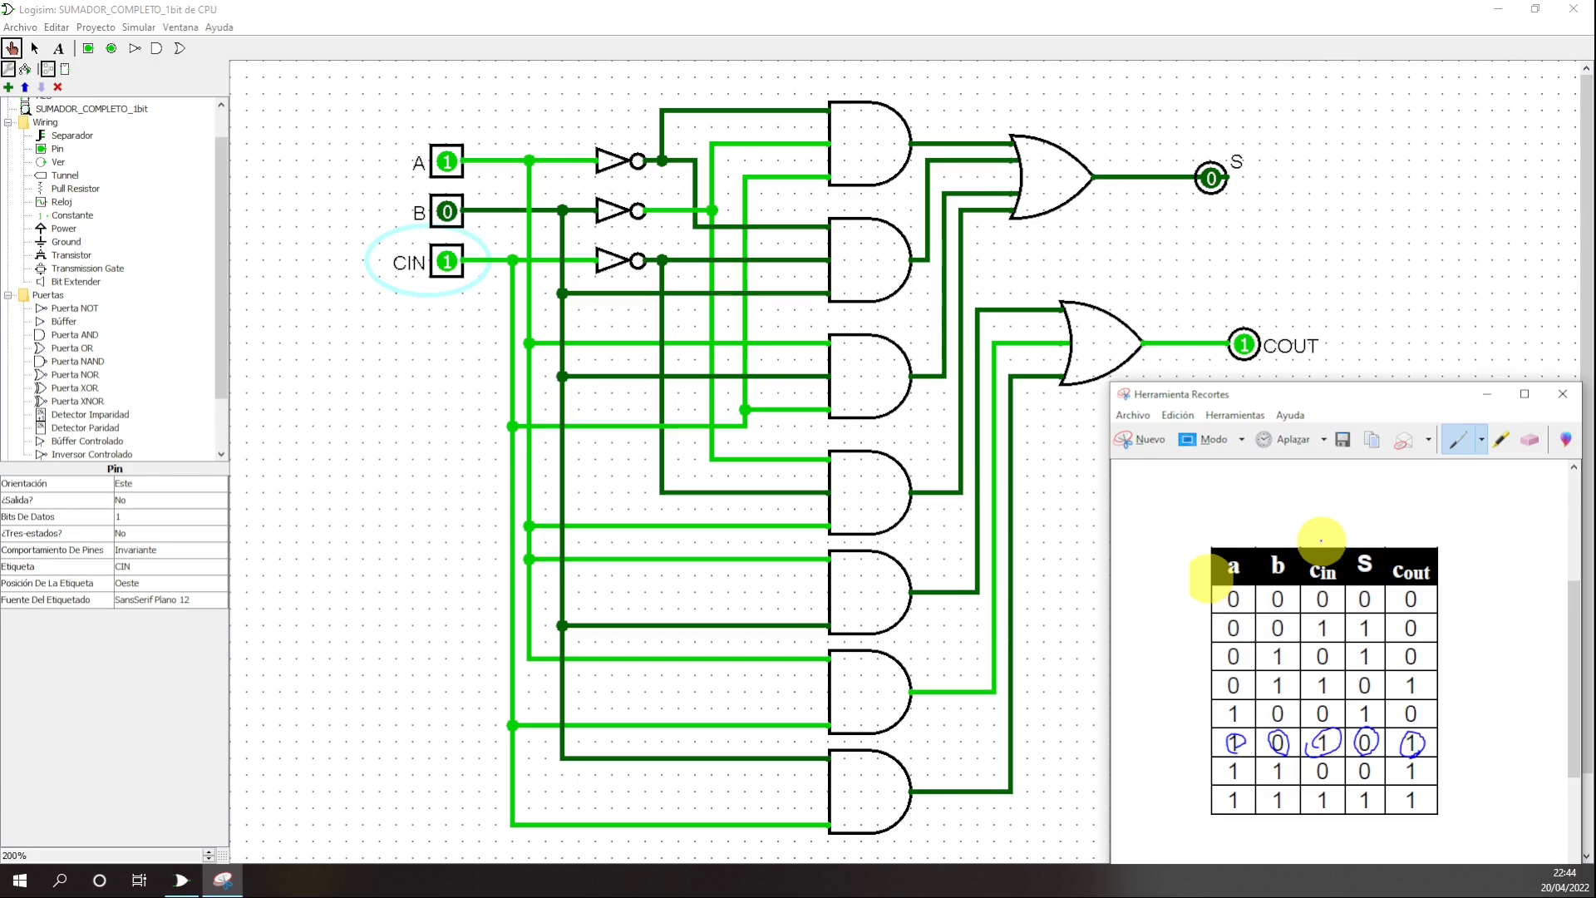
pyautogui.click(407, 468)
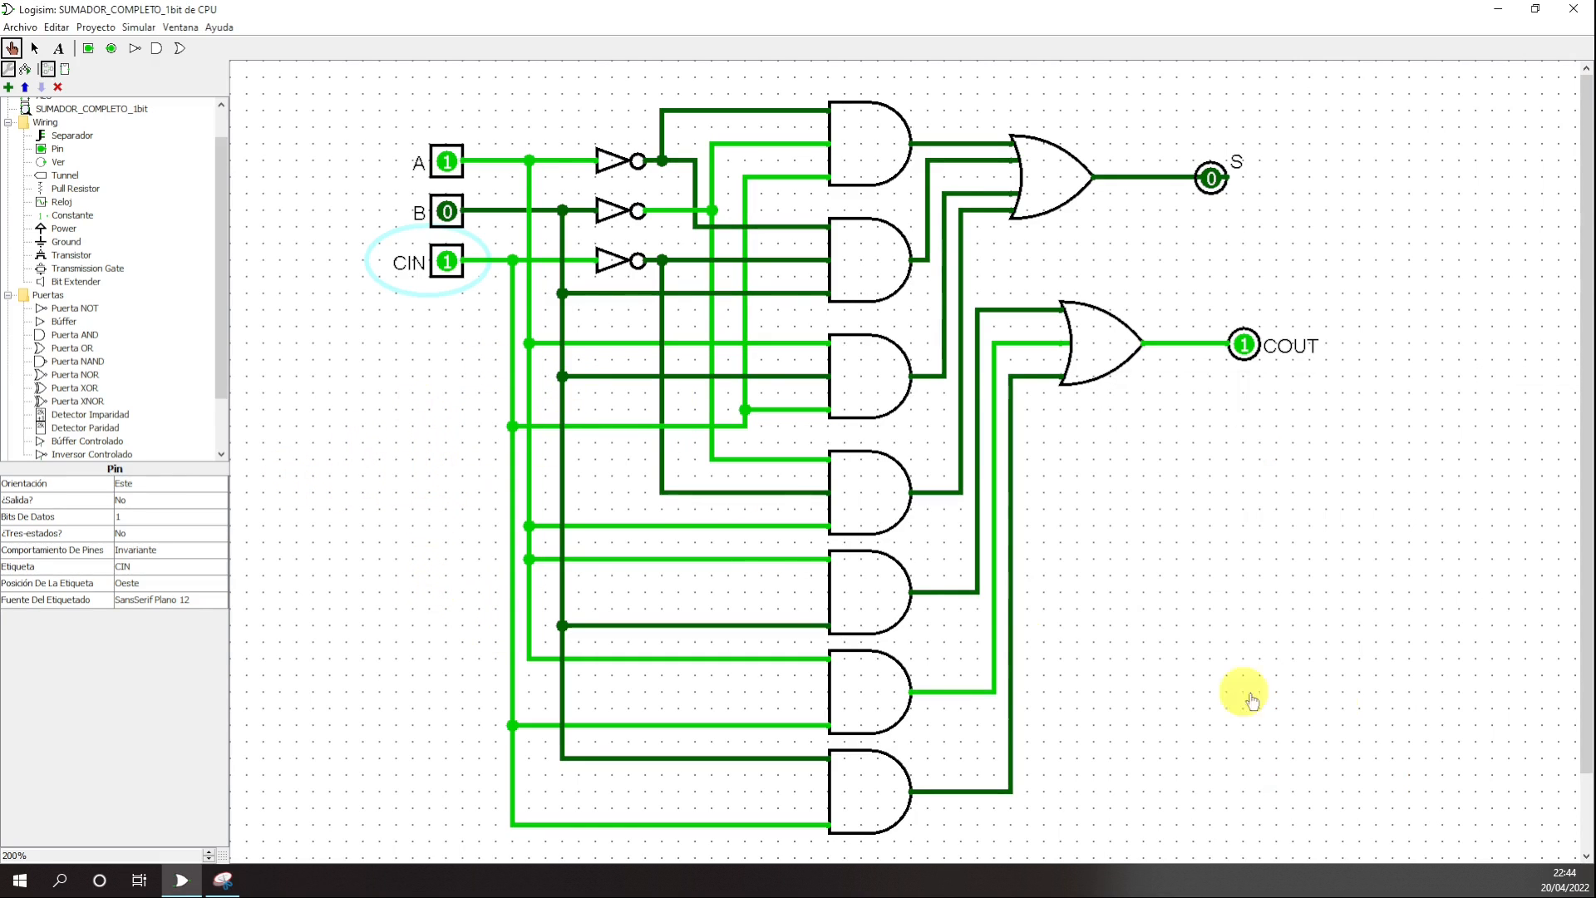
pyautogui.click(1346, 664)
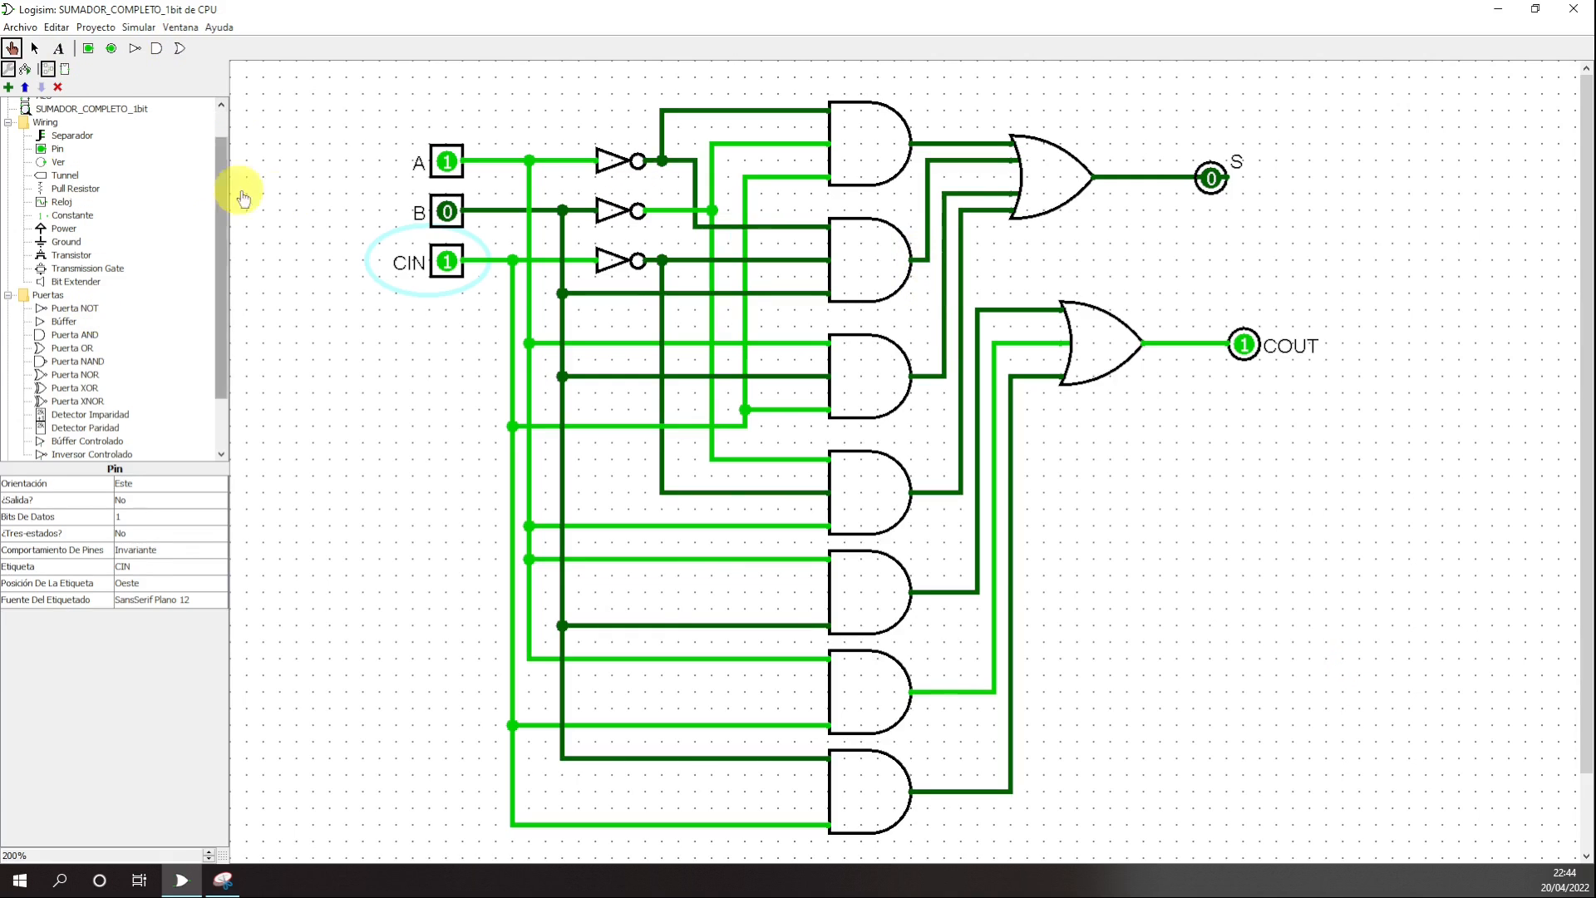
pyautogui.scroll(1, 143, 175)
pyautogui.rightClick(129, 143)
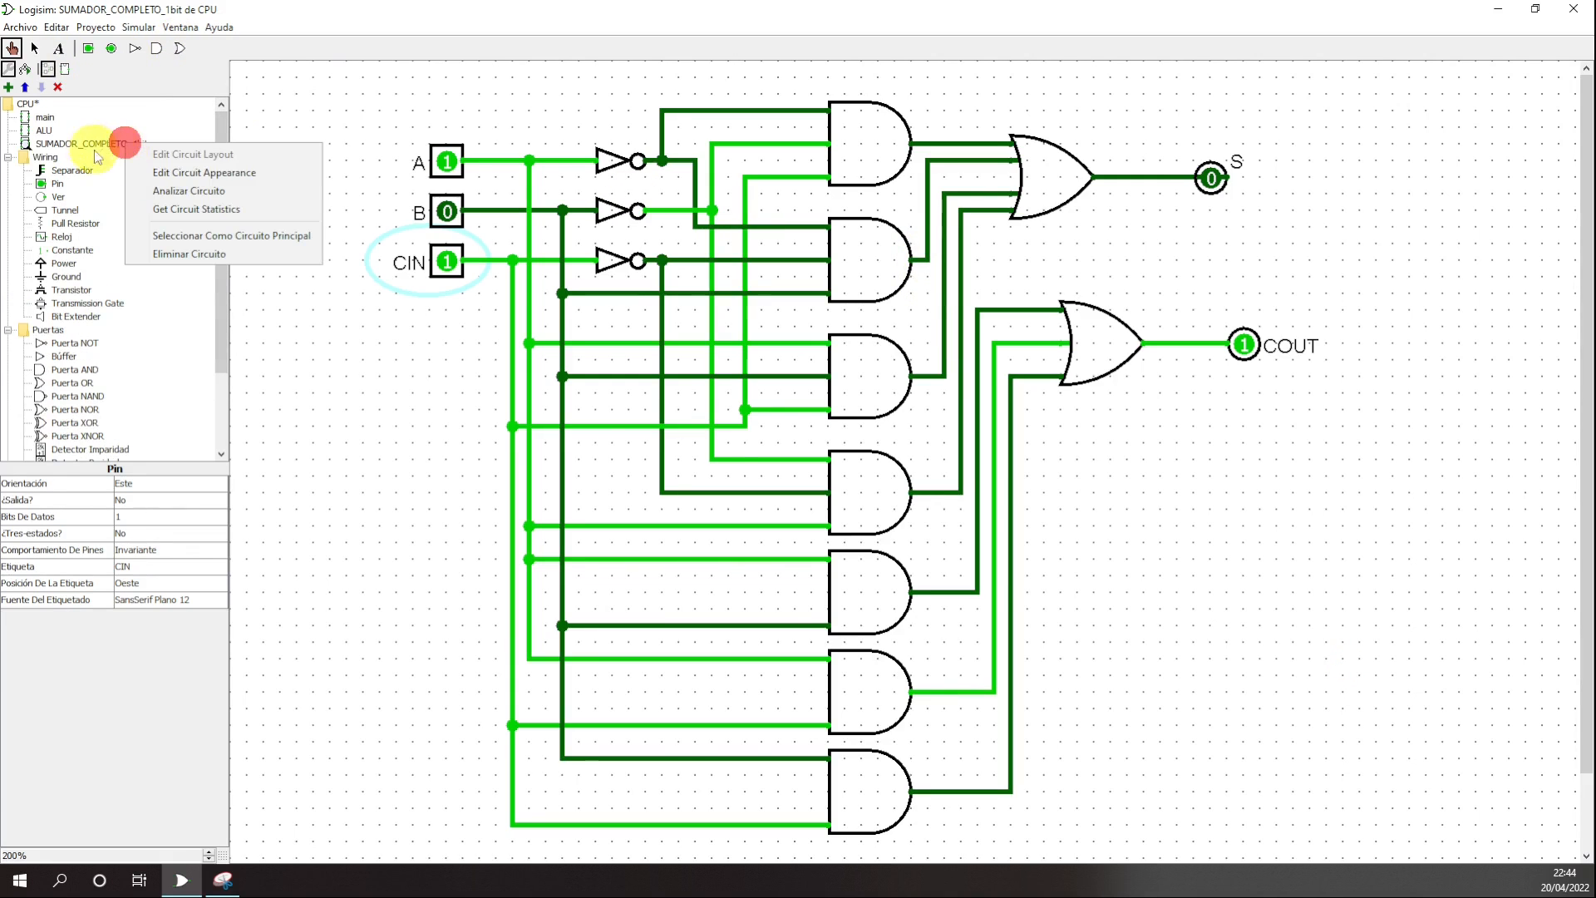
pyautogui.click(346, 416)
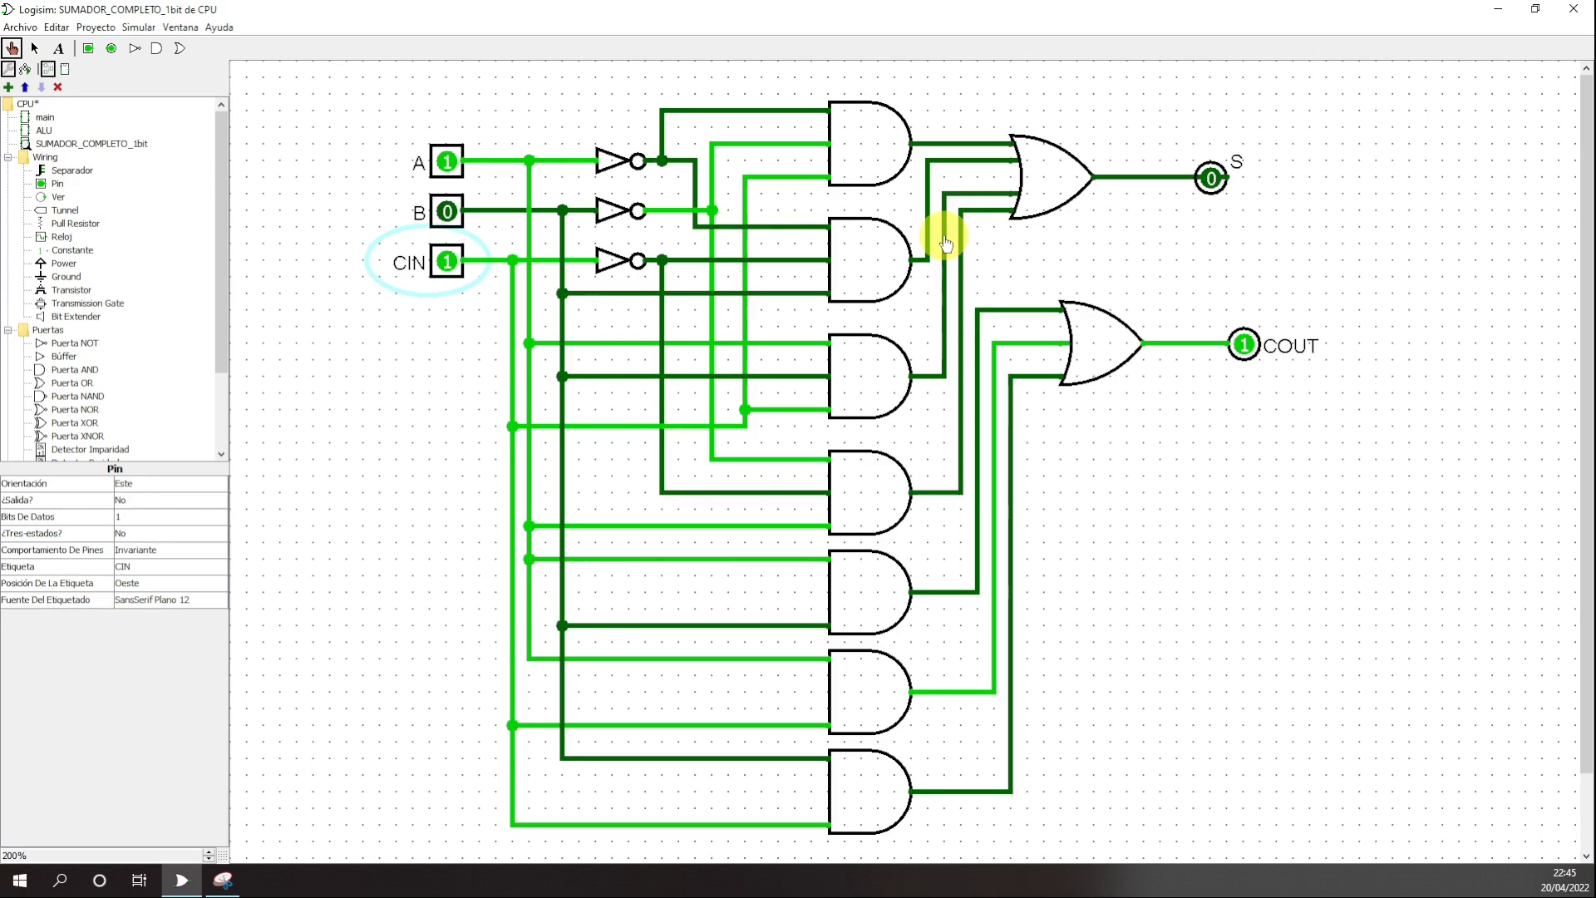
# - Open the appearance editor for the SUMADOR_COMPLETO_1bit circuit and enlarge its view to 400%
pyautogui.click(40, 128)
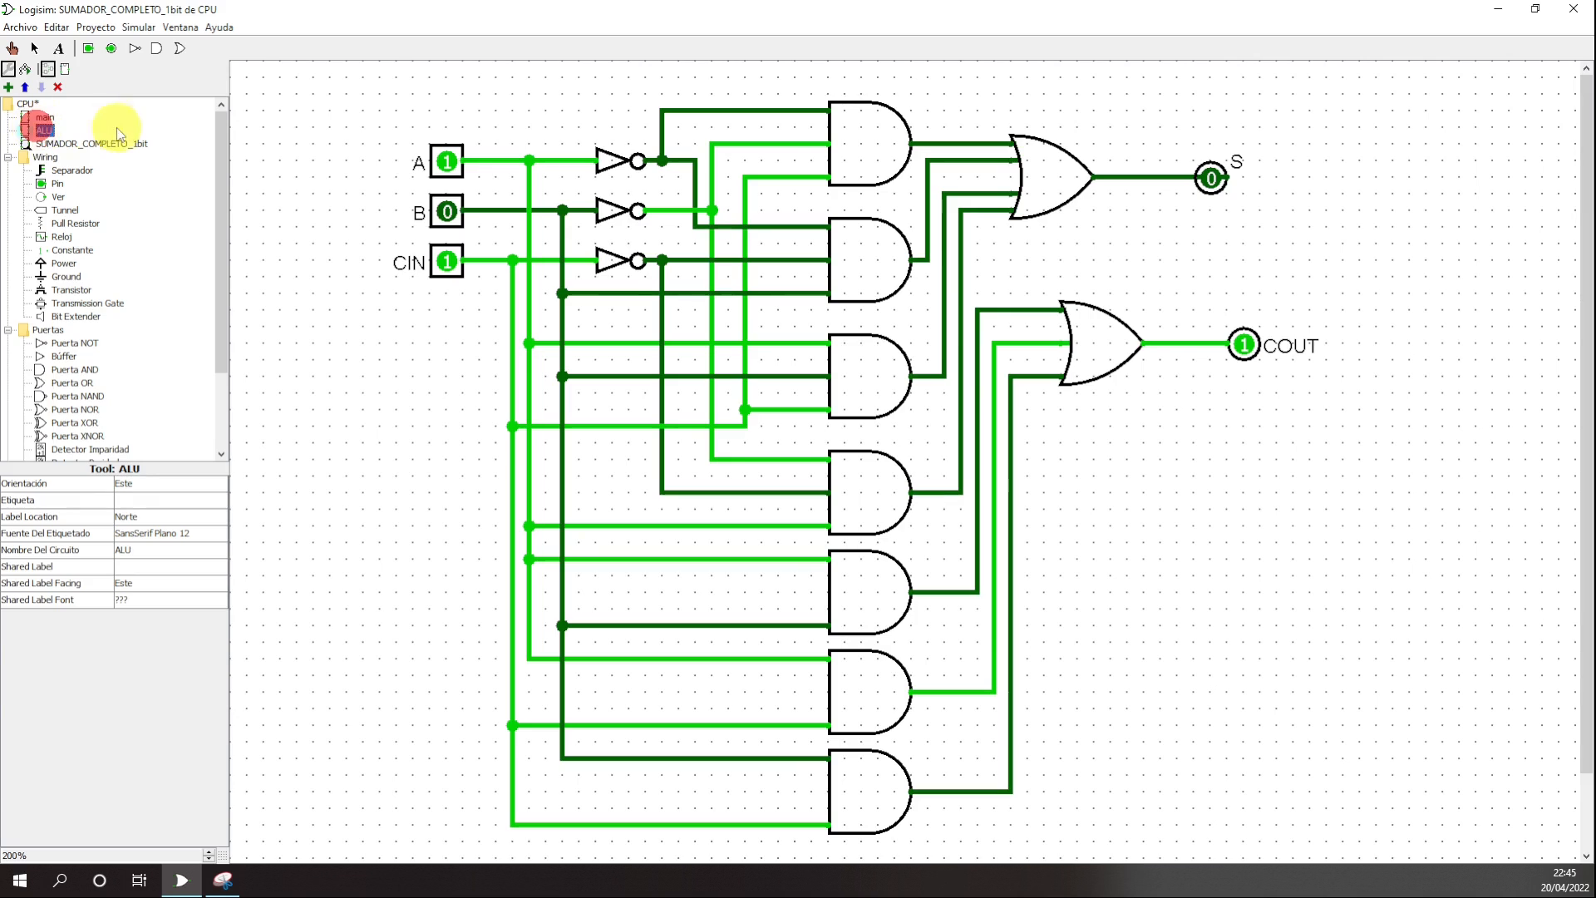
pyautogui.click(88, 146)
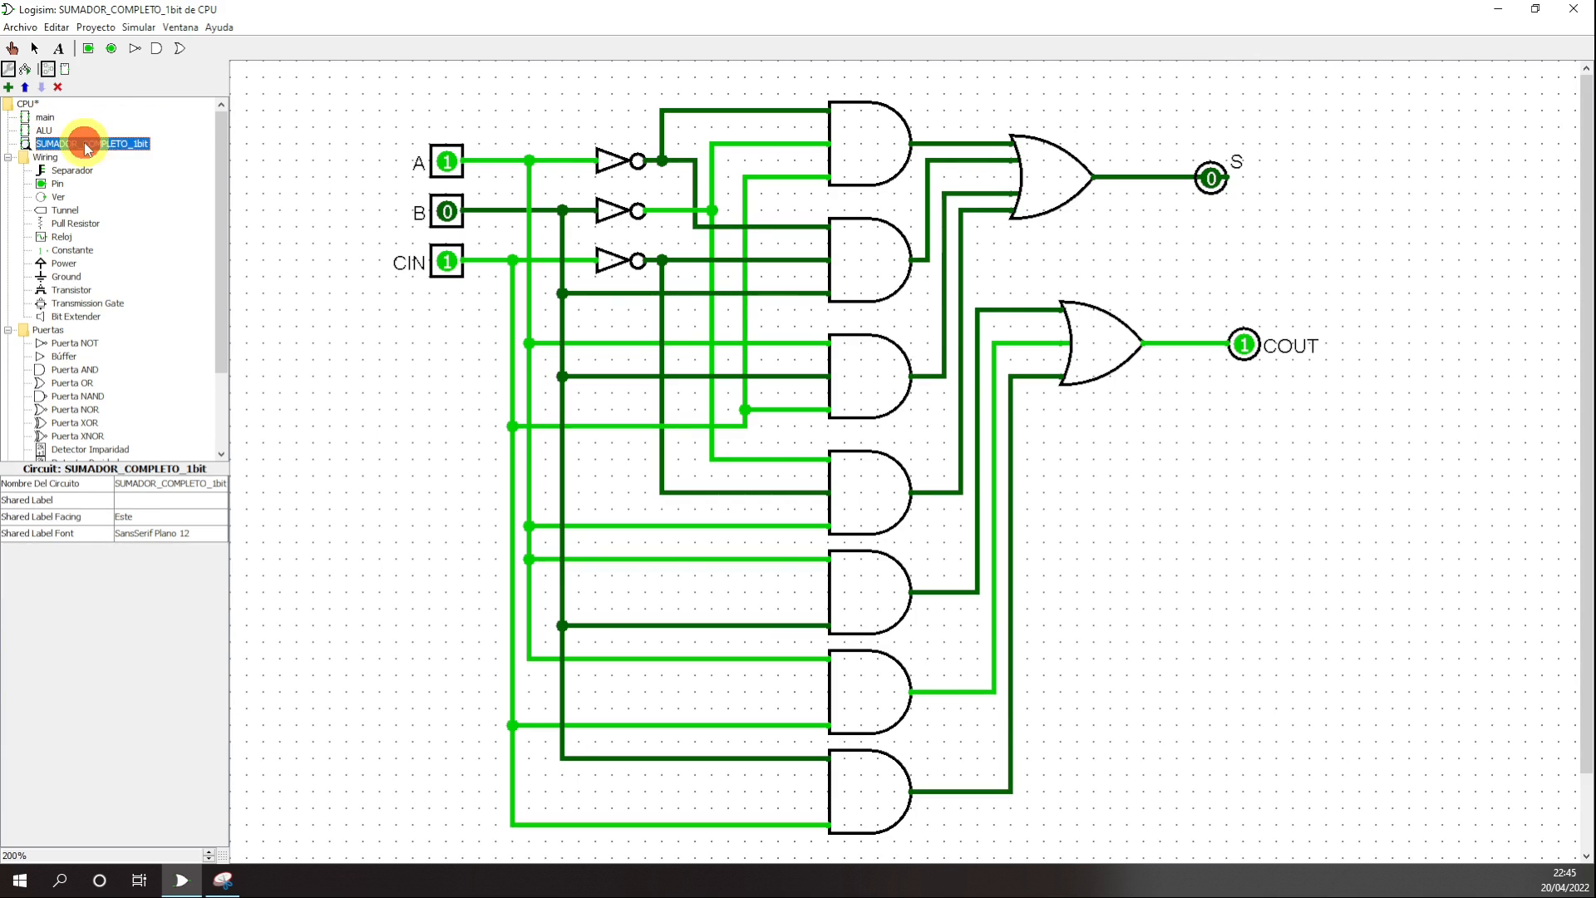
pyautogui.rightClick(51, 145)
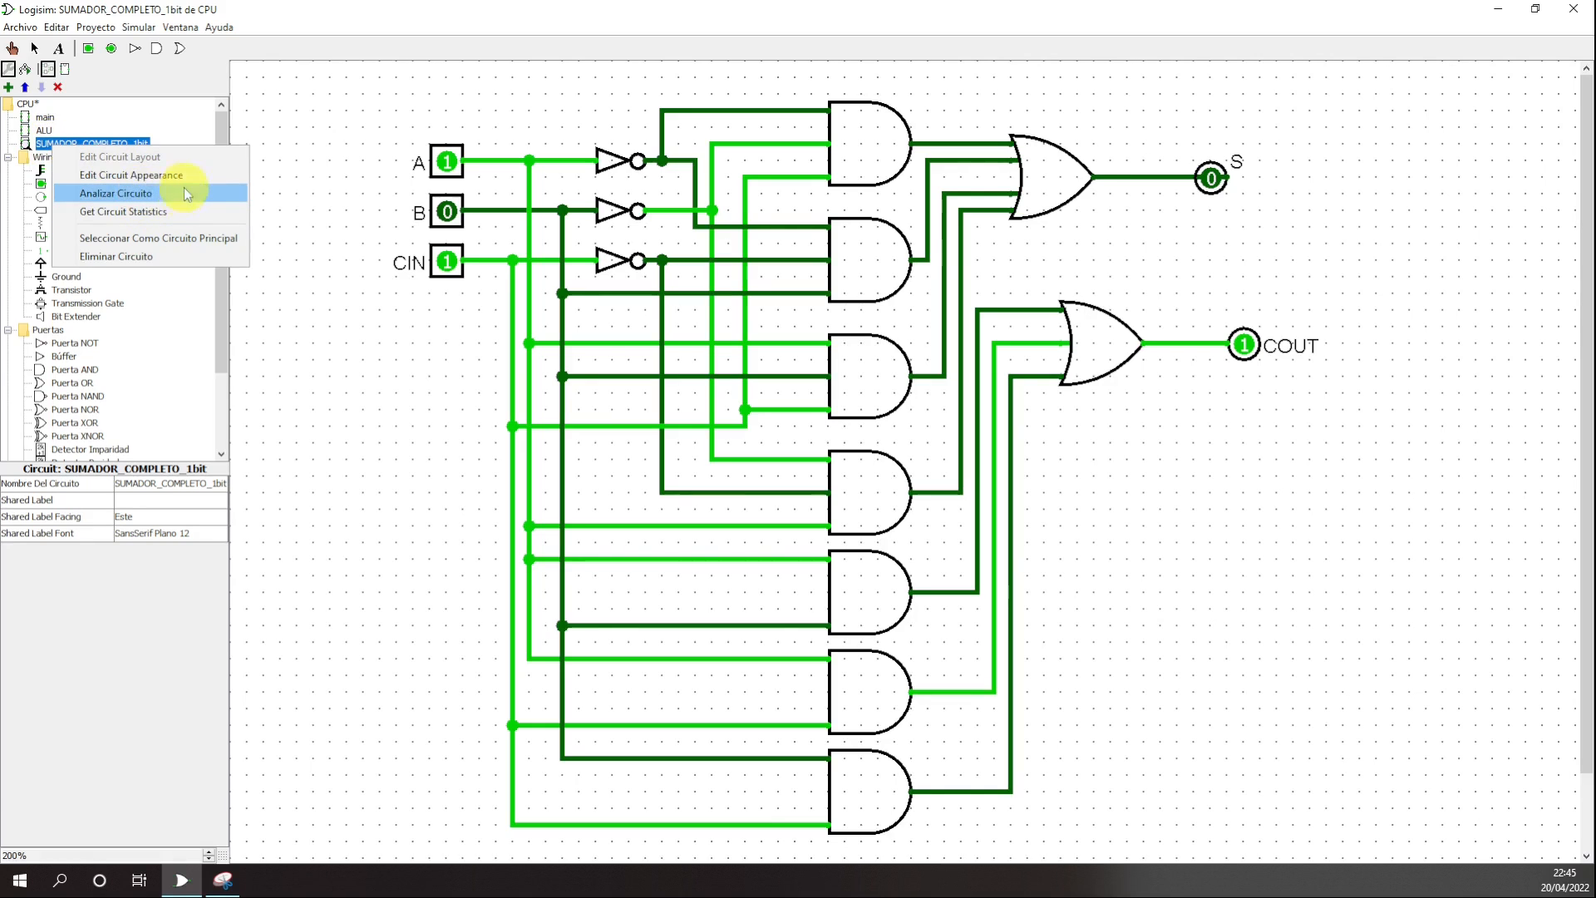
pyautogui.click(118, 173)
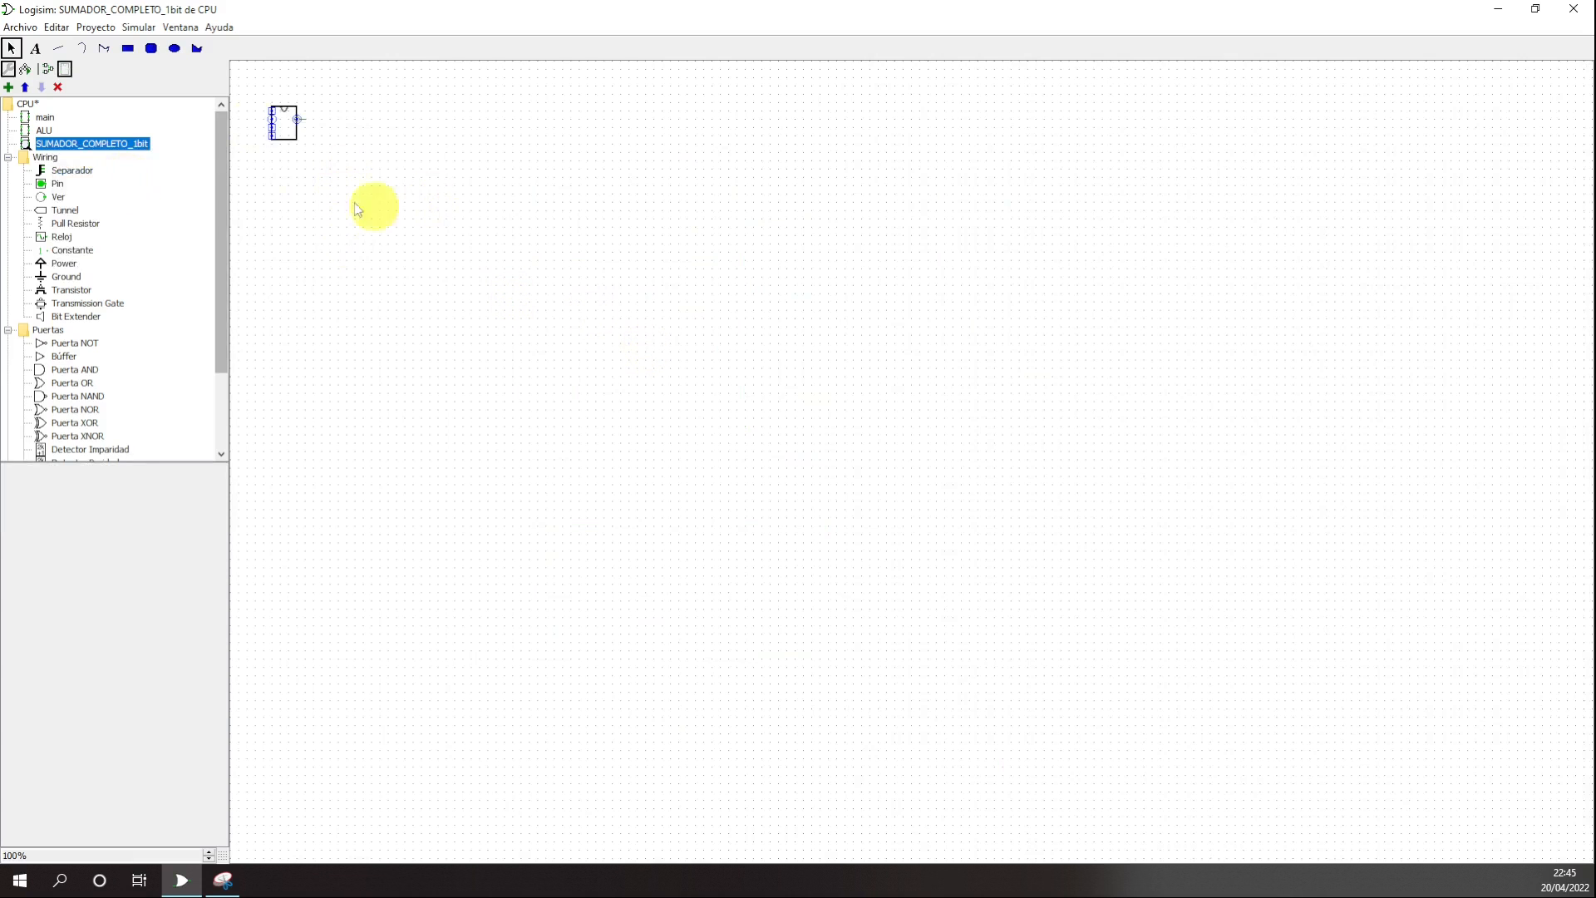
pyautogui.click(210, 852)
pyautogui.click(209, 852)
pyautogui.click(210, 852)
pyautogui.click(210, 852)
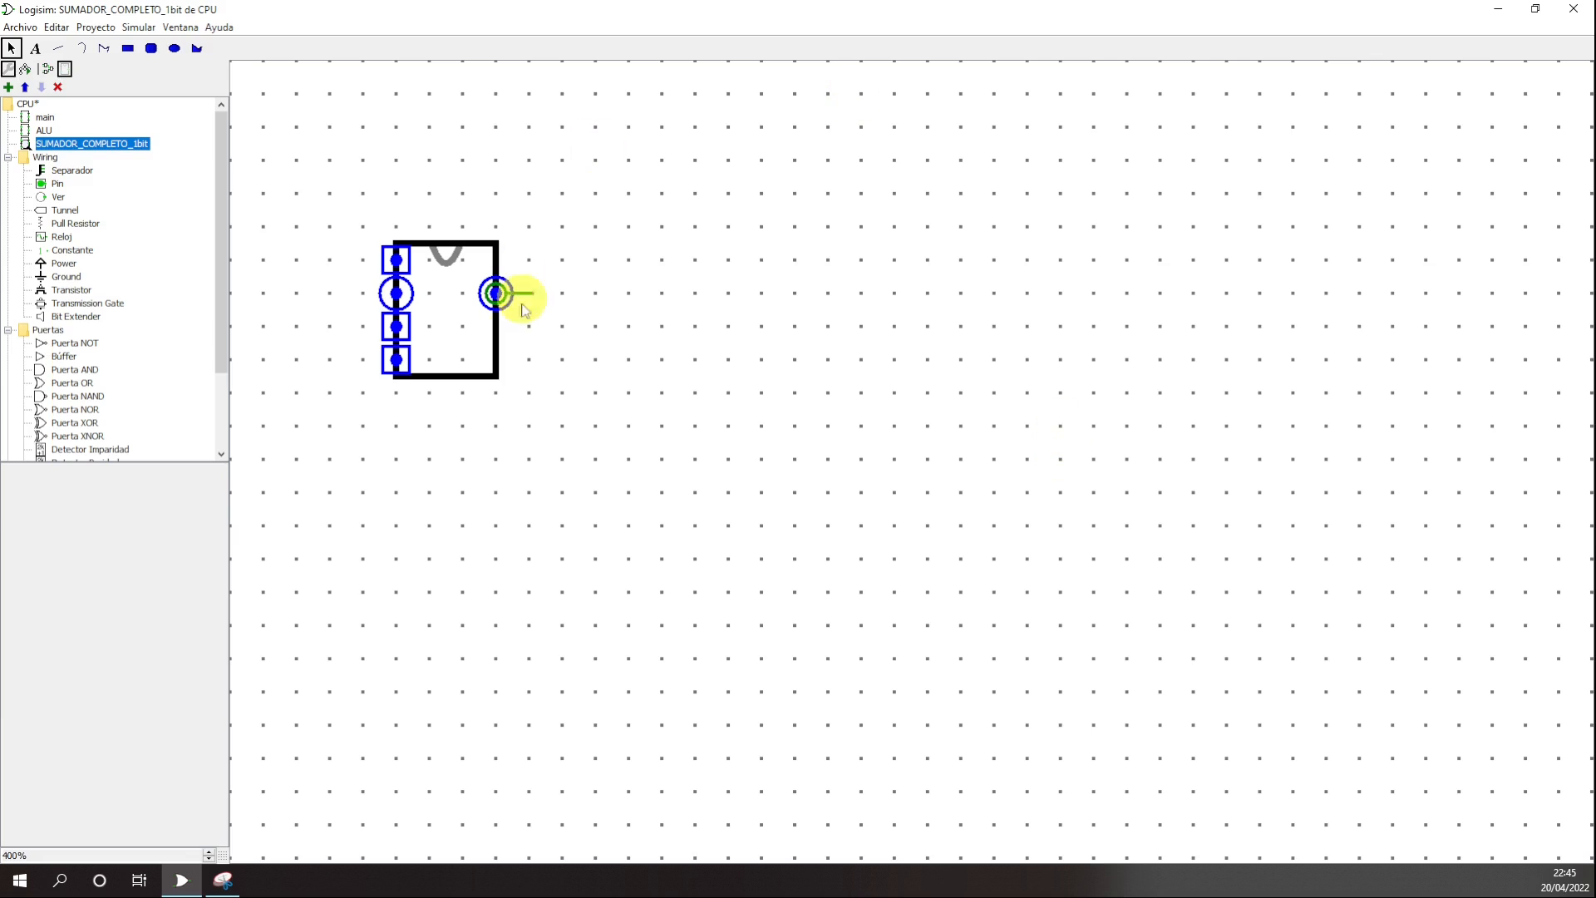
# - Enlarge the symbol's rectangle downward and to the right, and reposition the right-hand output port, anchor and top notch to fit it
pyautogui.click(480, 363)
pyautogui.moveTo(497, 377); pyautogui.dragTo(617, 532)
pyautogui.click(496, 293)
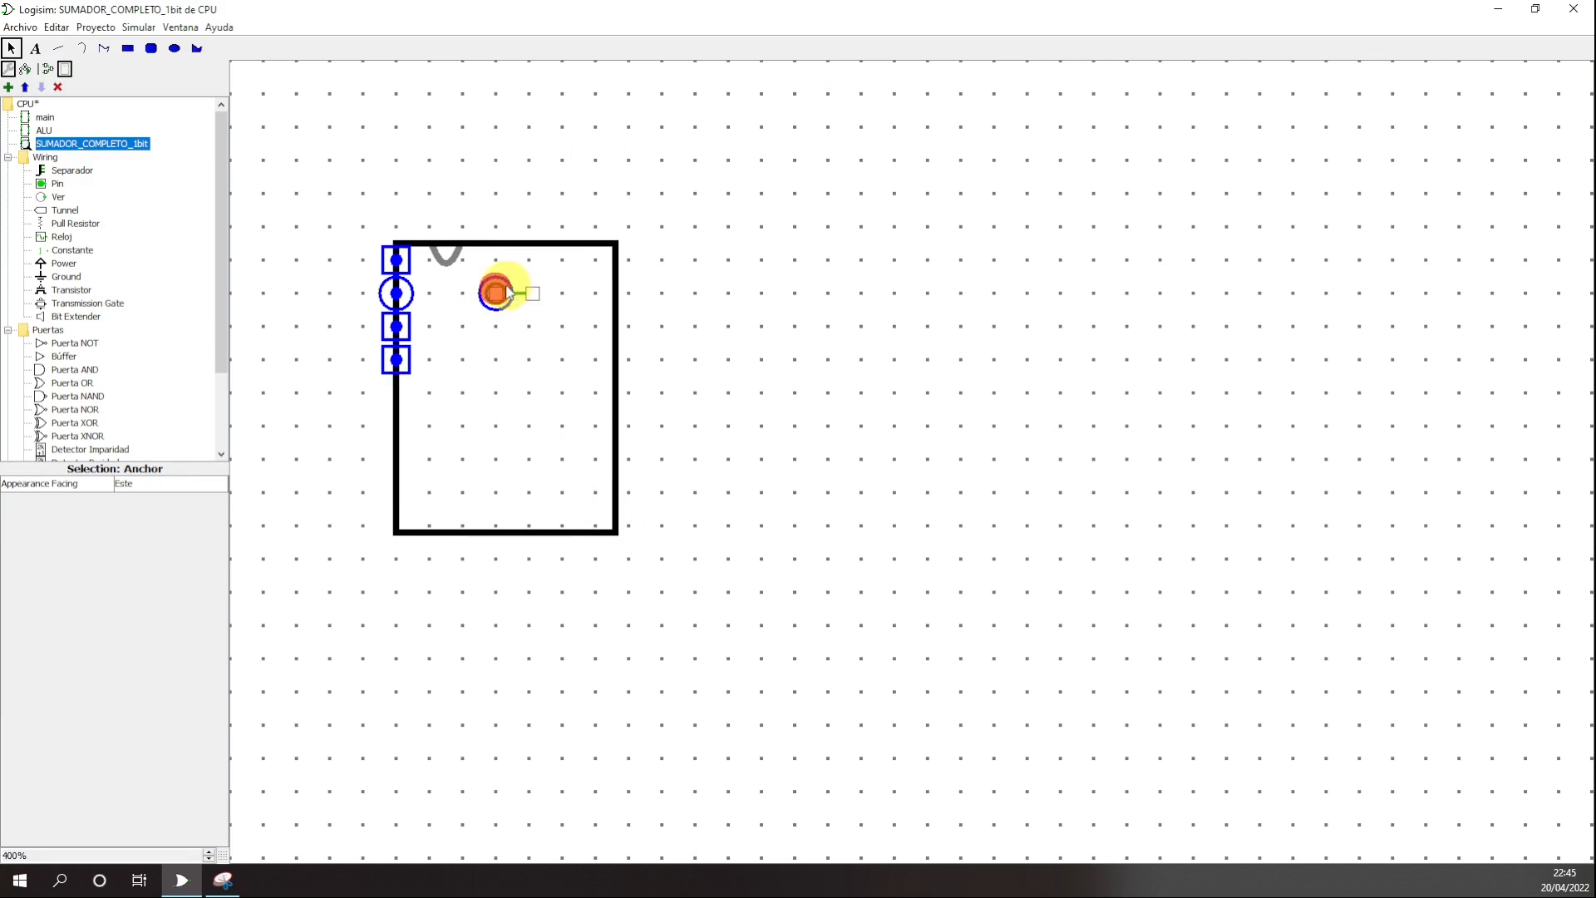
pyautogui.moveTo(499, 294); pyautogui.dragTo(630, 293)
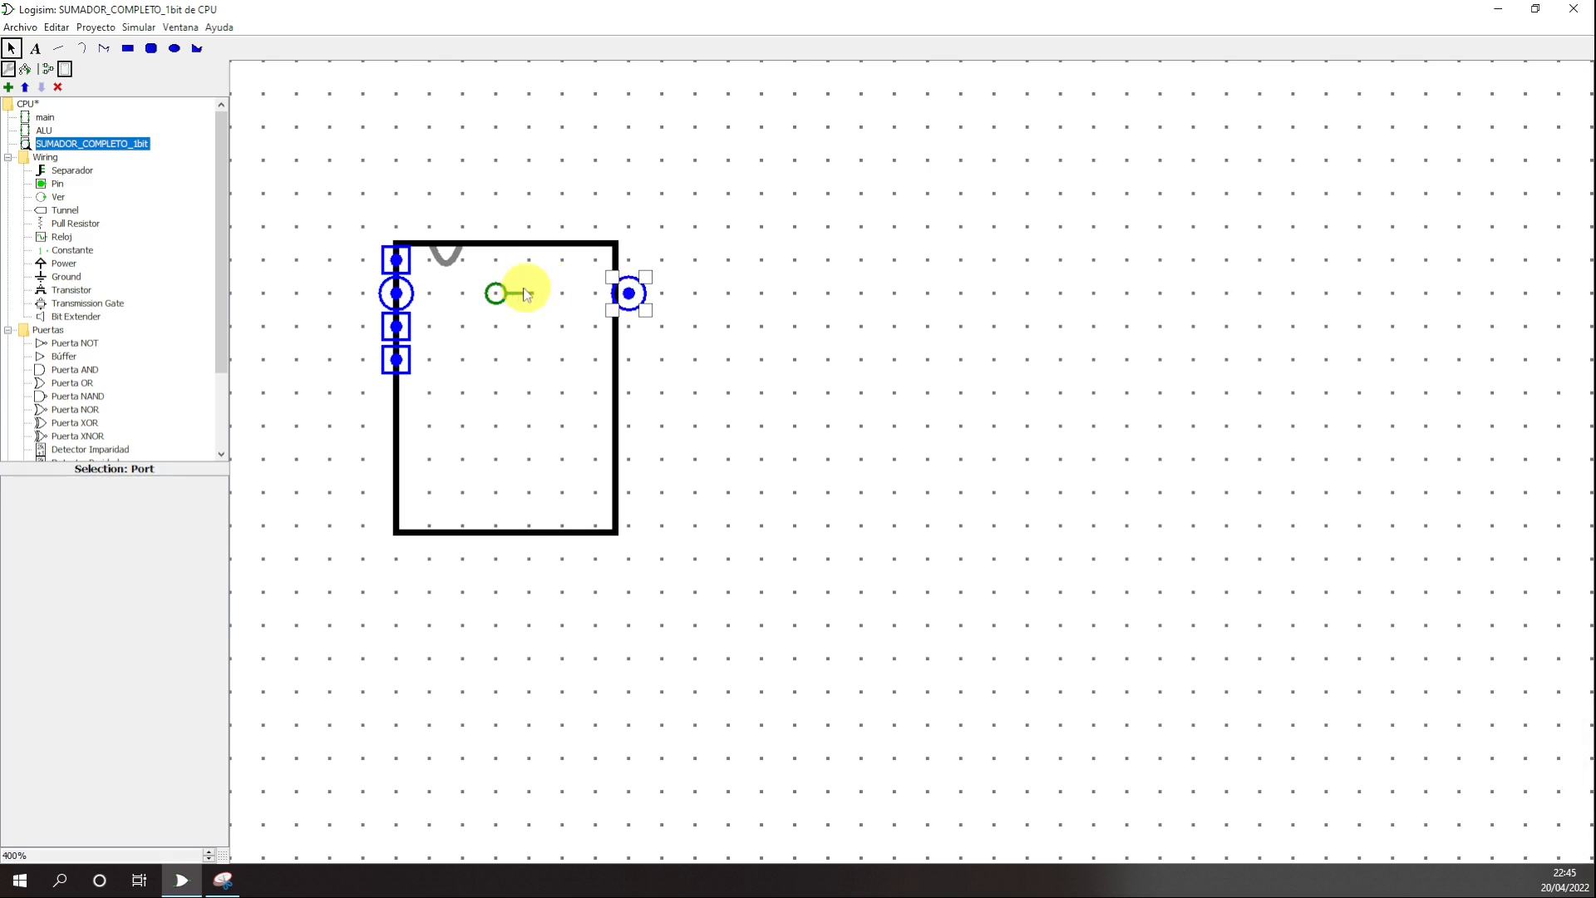
pyautogui.moveTo(496, 294); pyautogui.dragTo(629, 294)
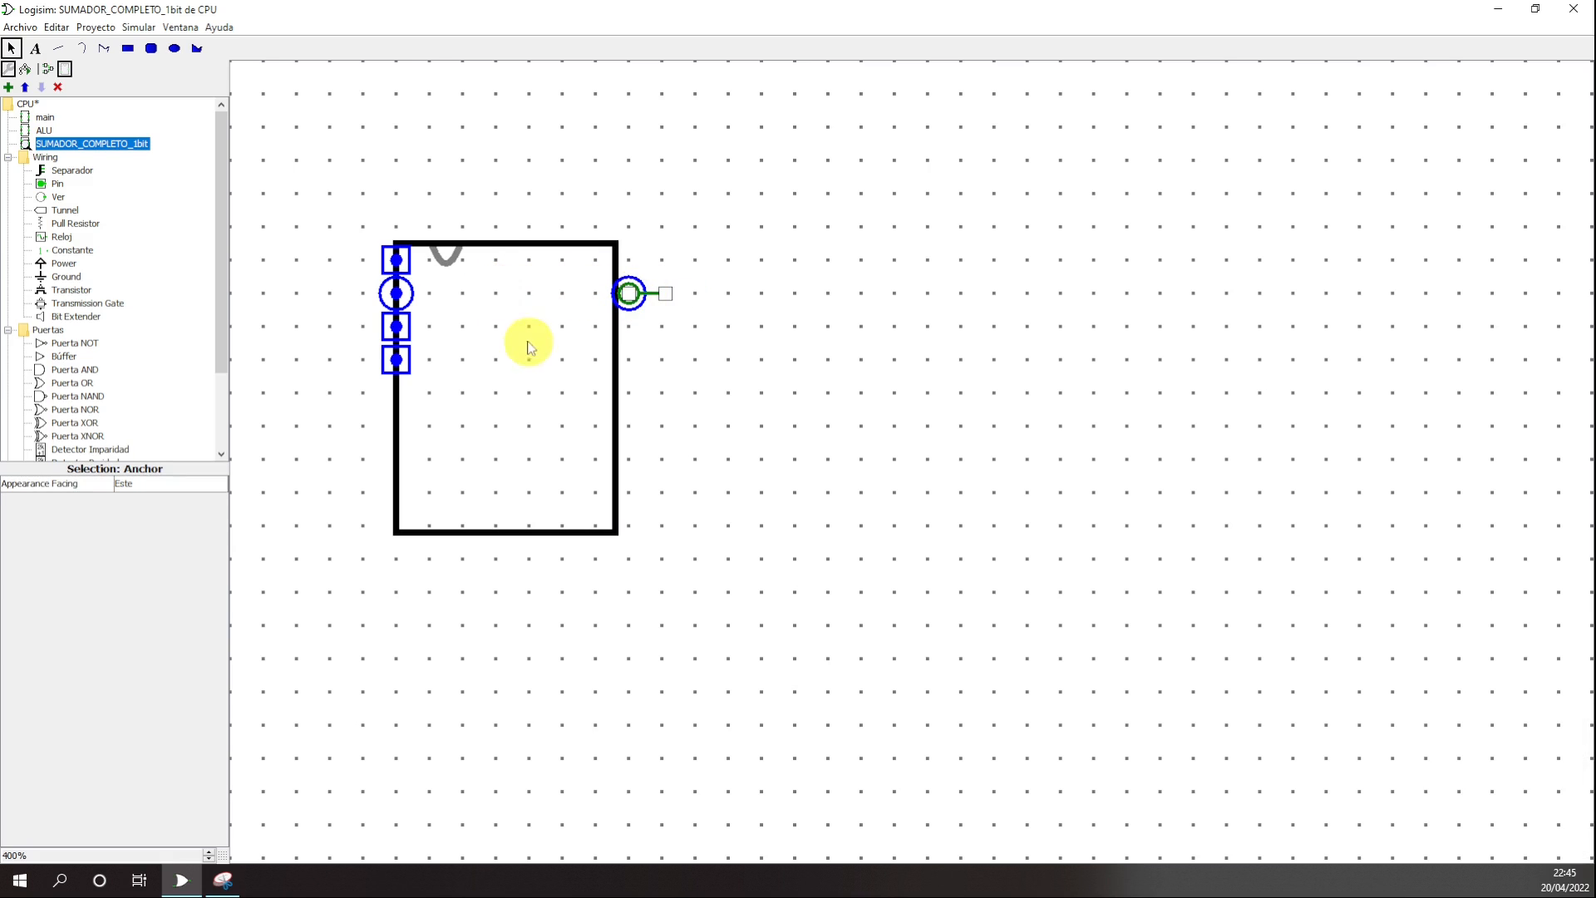
pyautogui.moveTo(449, 249); pyautogui.dragTo(509, 249)
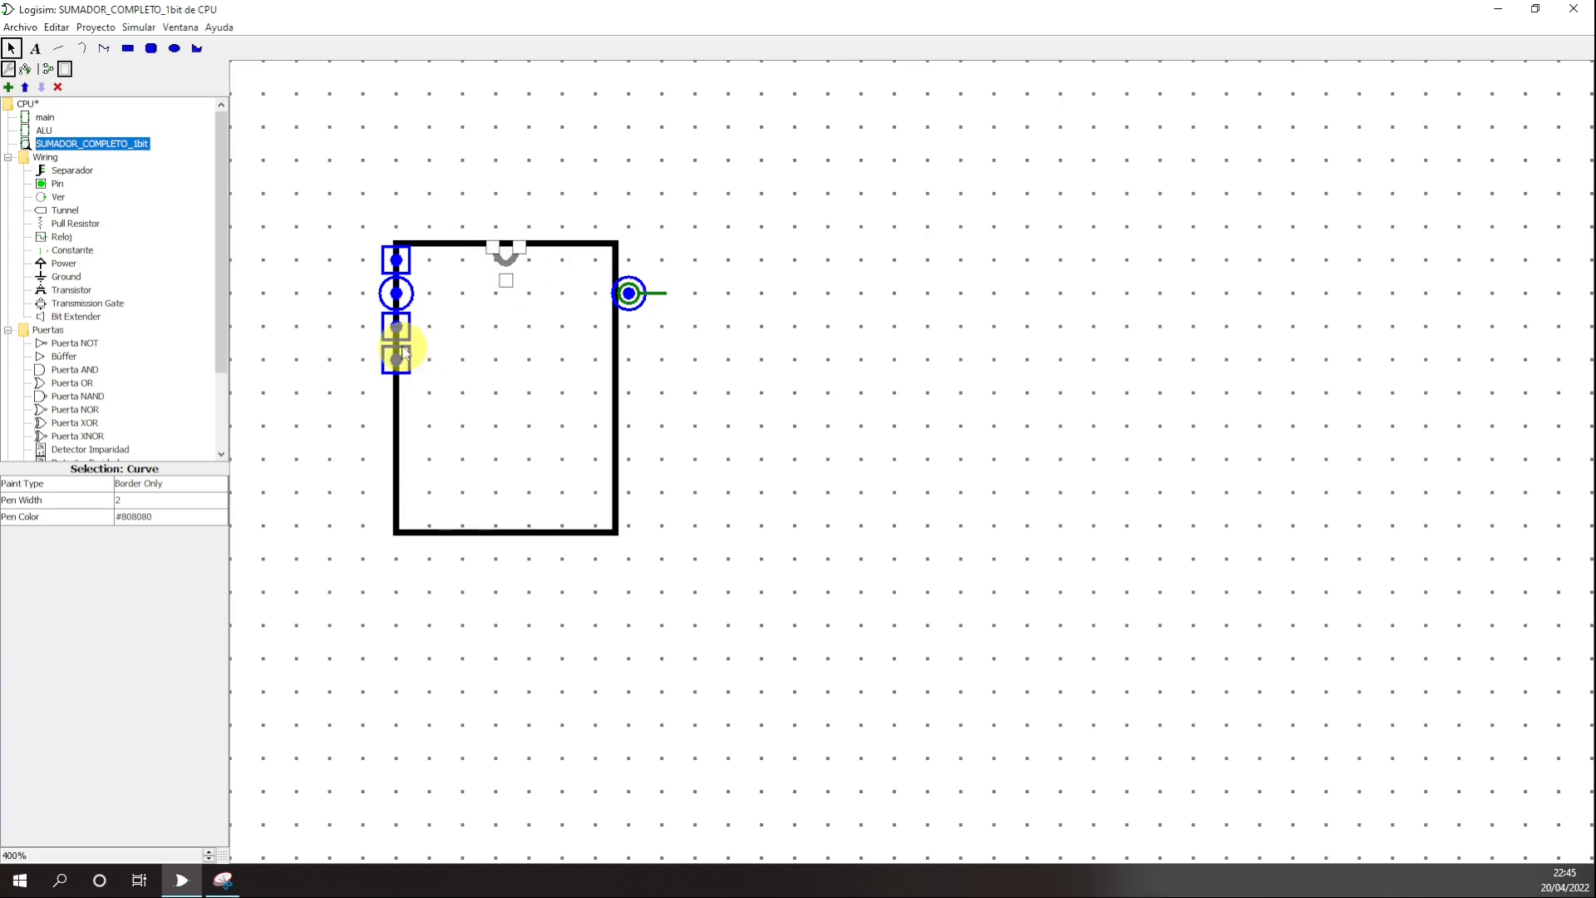
pyautogui.click(911, 441)
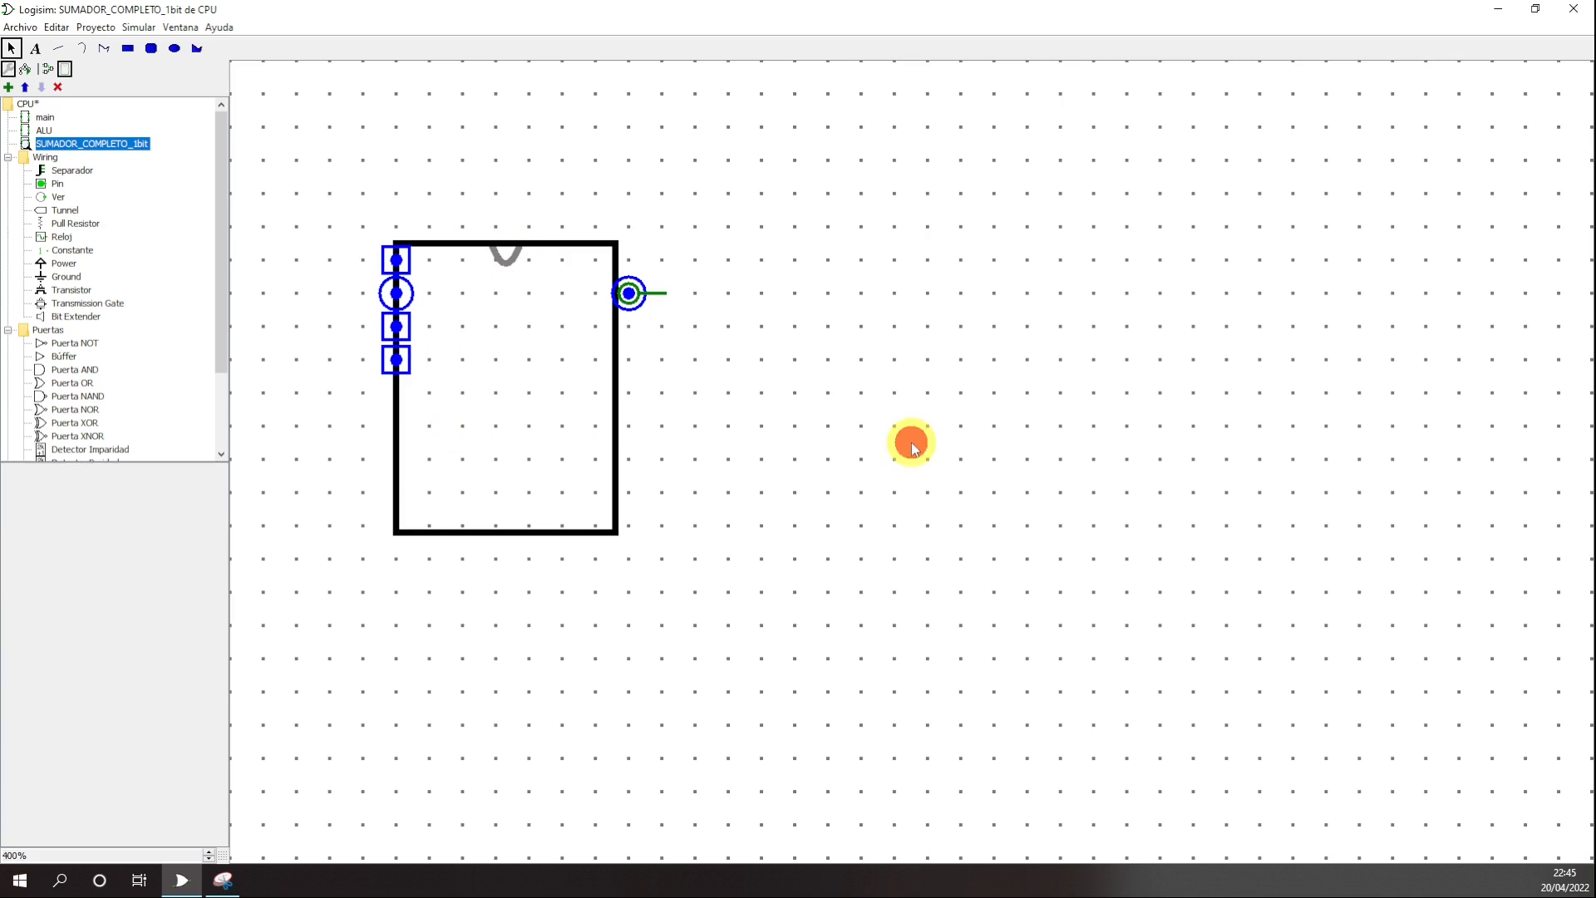
# - Return to the adder's circuit layout, set B to 1 and A to 0, and select the input pins to inspect them
pyautogui.doubleClick(58, 143)
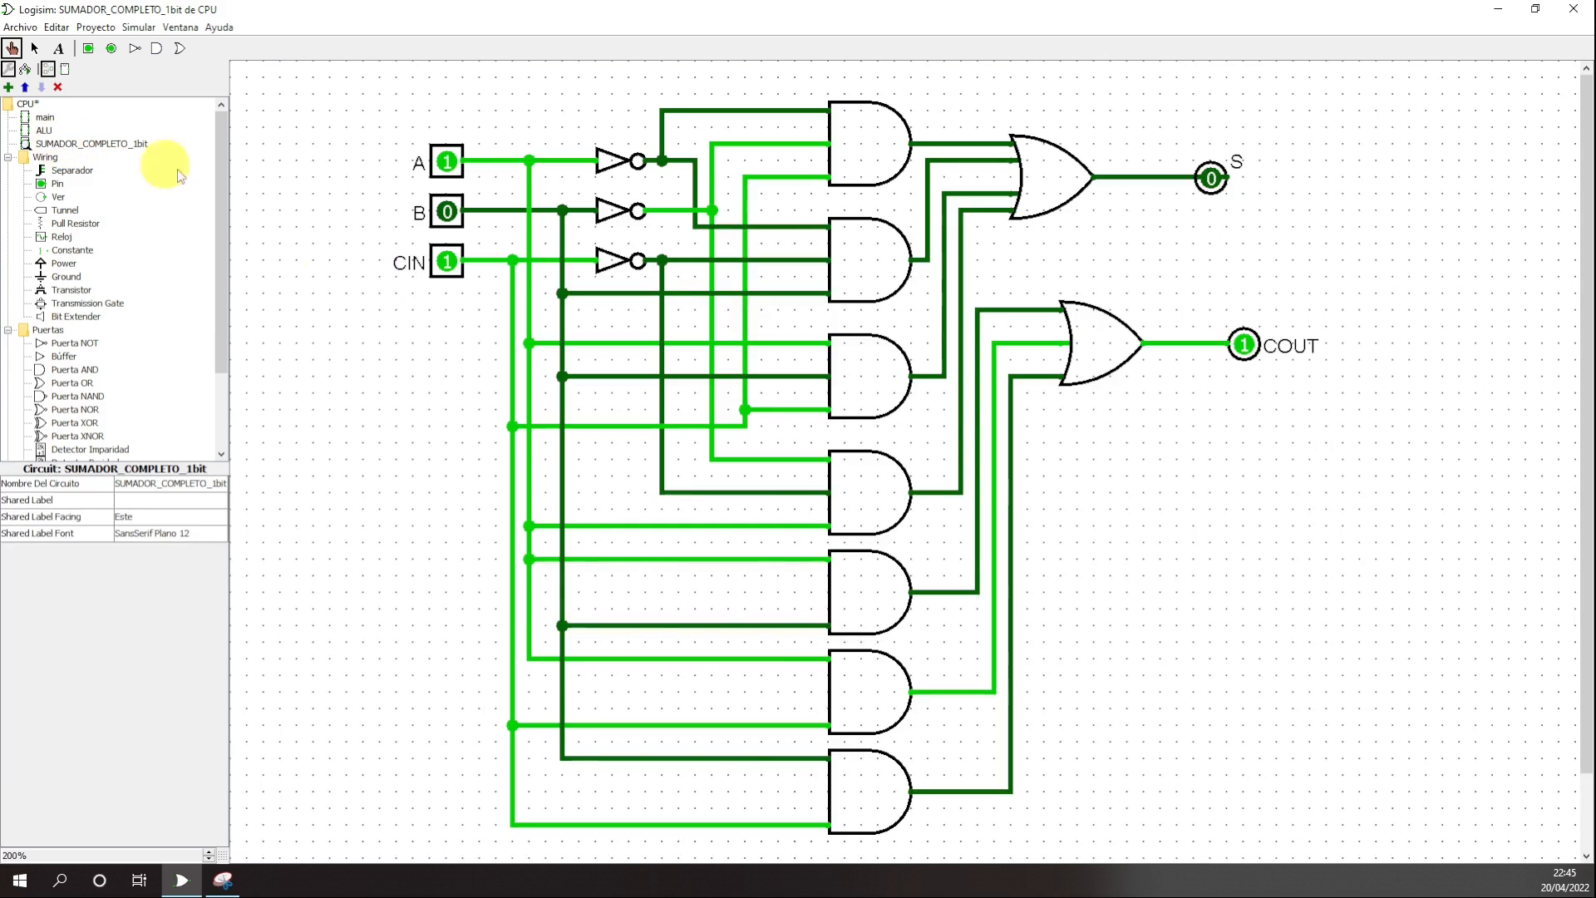
pyautogui.click(447, 211)
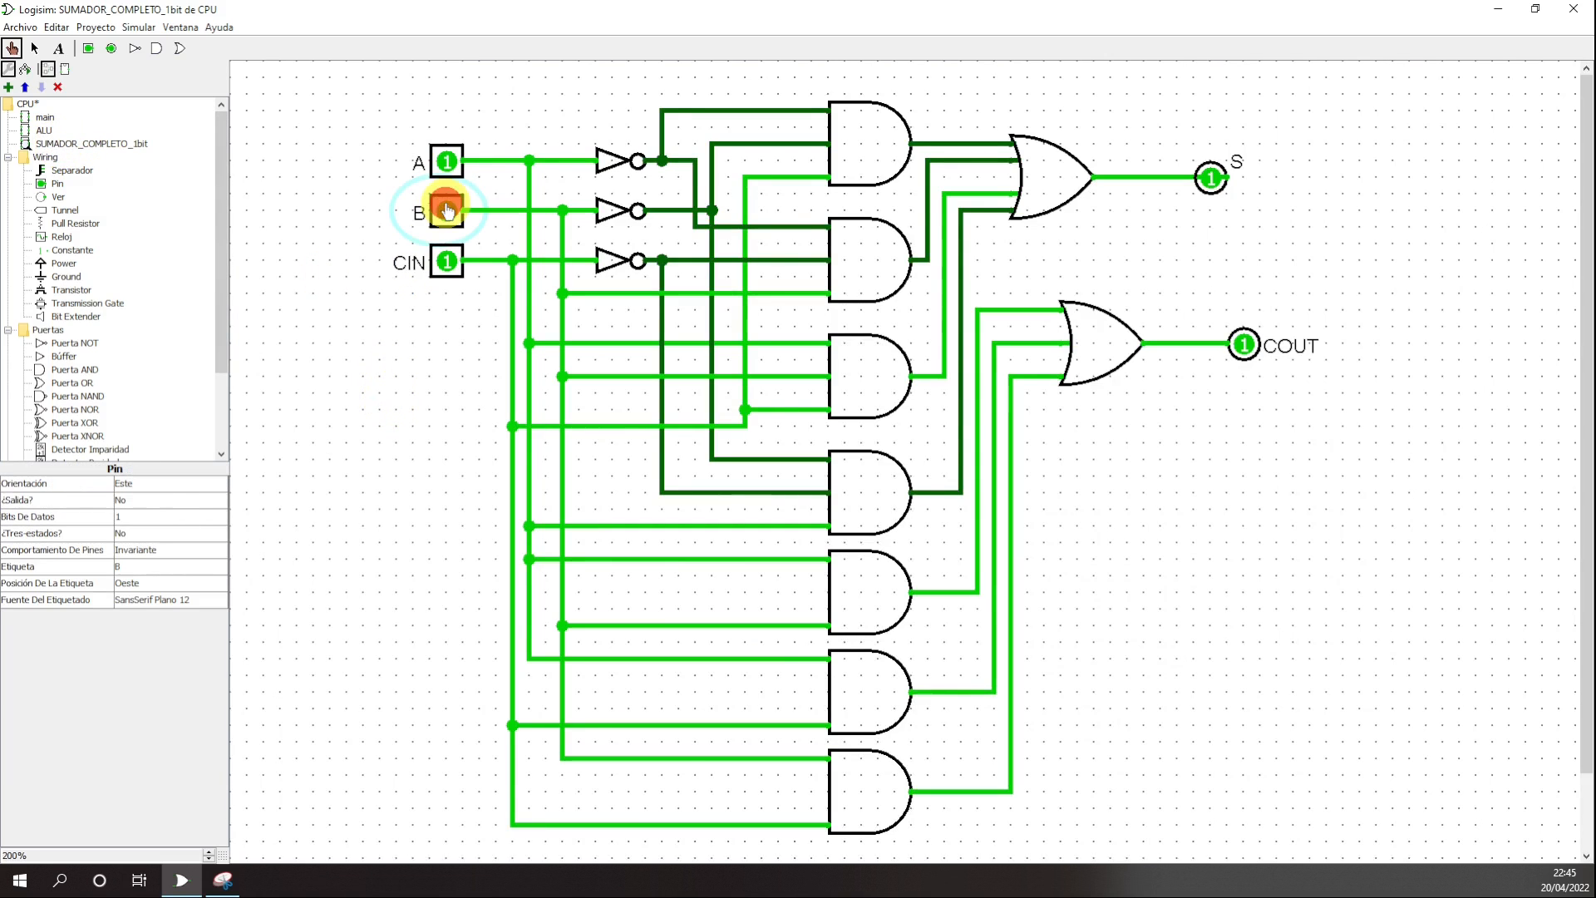
pyautogui.click(447, 162)
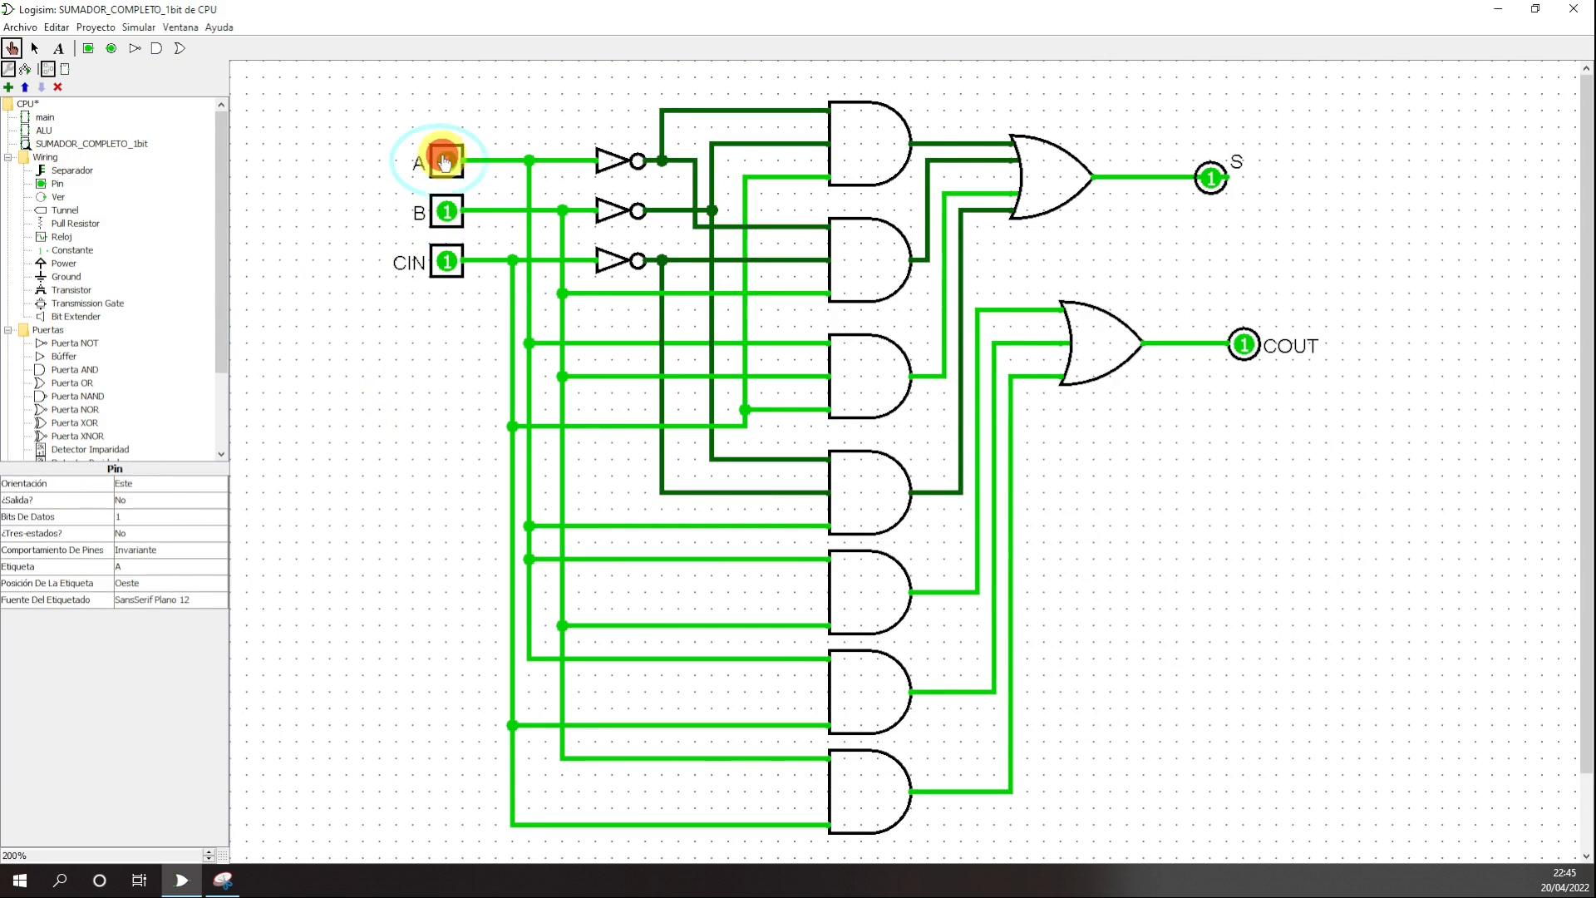
pyautogui.click(34, 50)
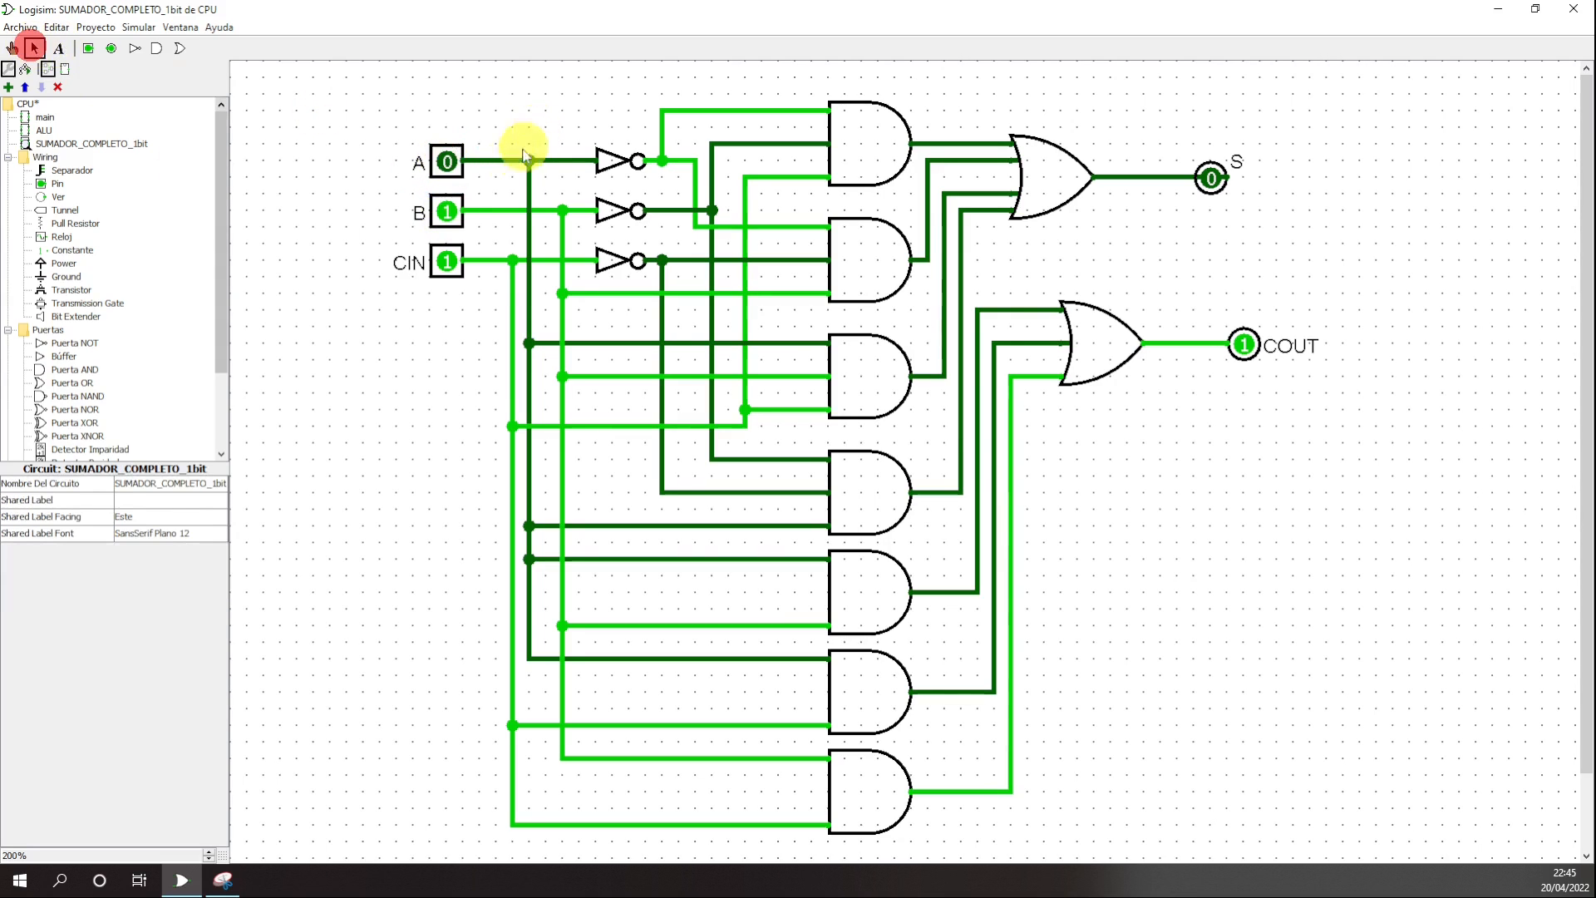
pyautogui.click(446, 162)
pyautogui.click(446, 214)
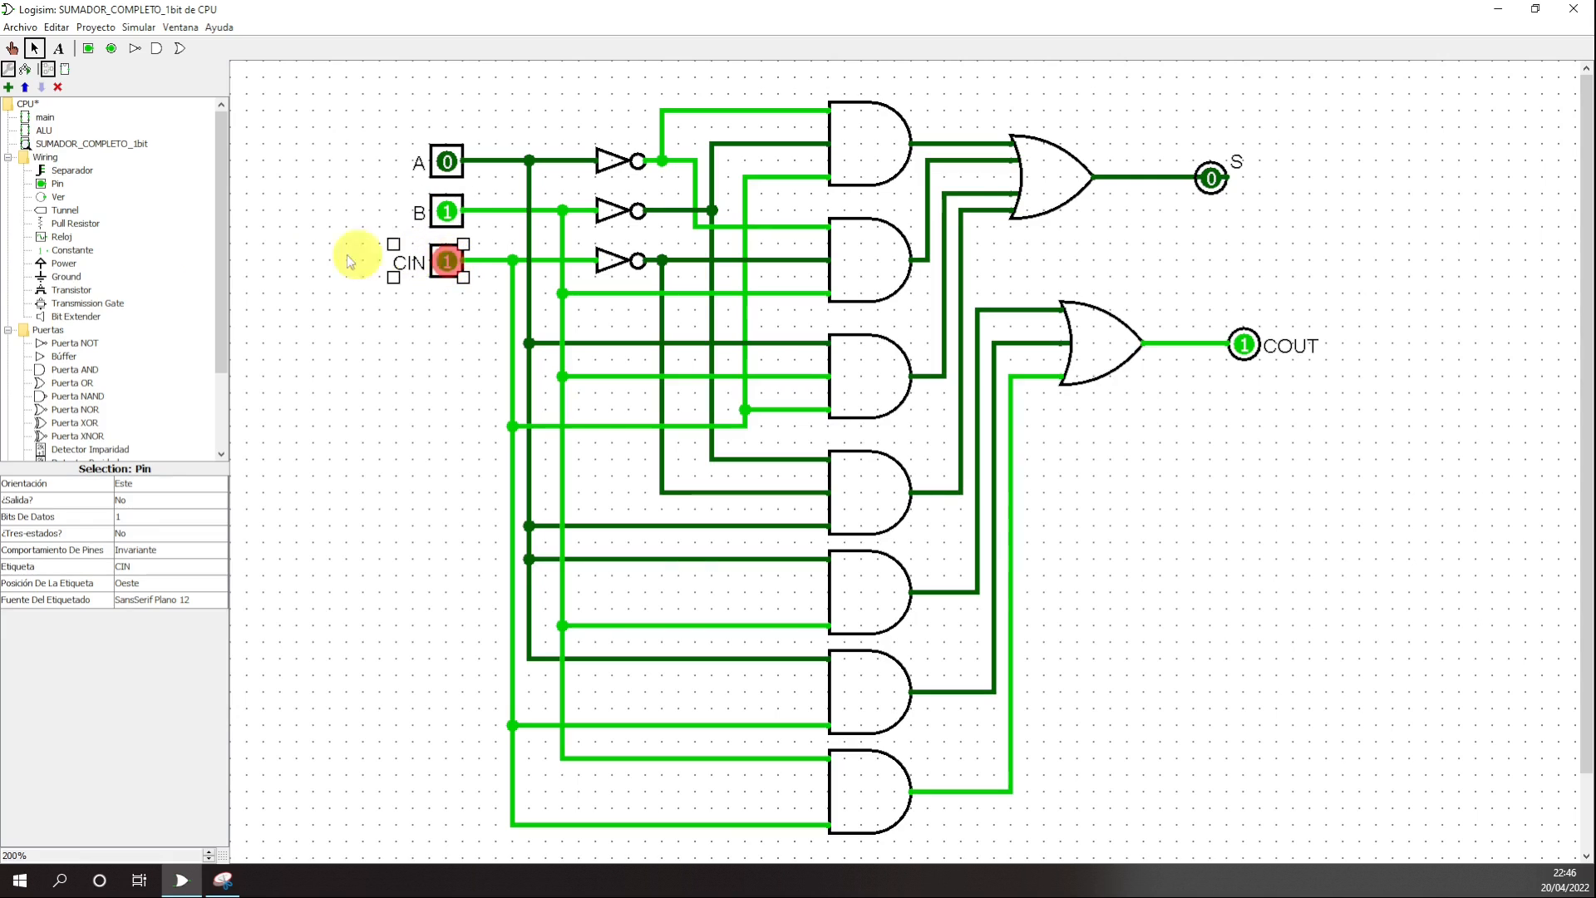
# - Reopen the appearance editor for the SUMADOR_COMPLETO_1bit circuit
pyautogui.rightClick(55, 146)
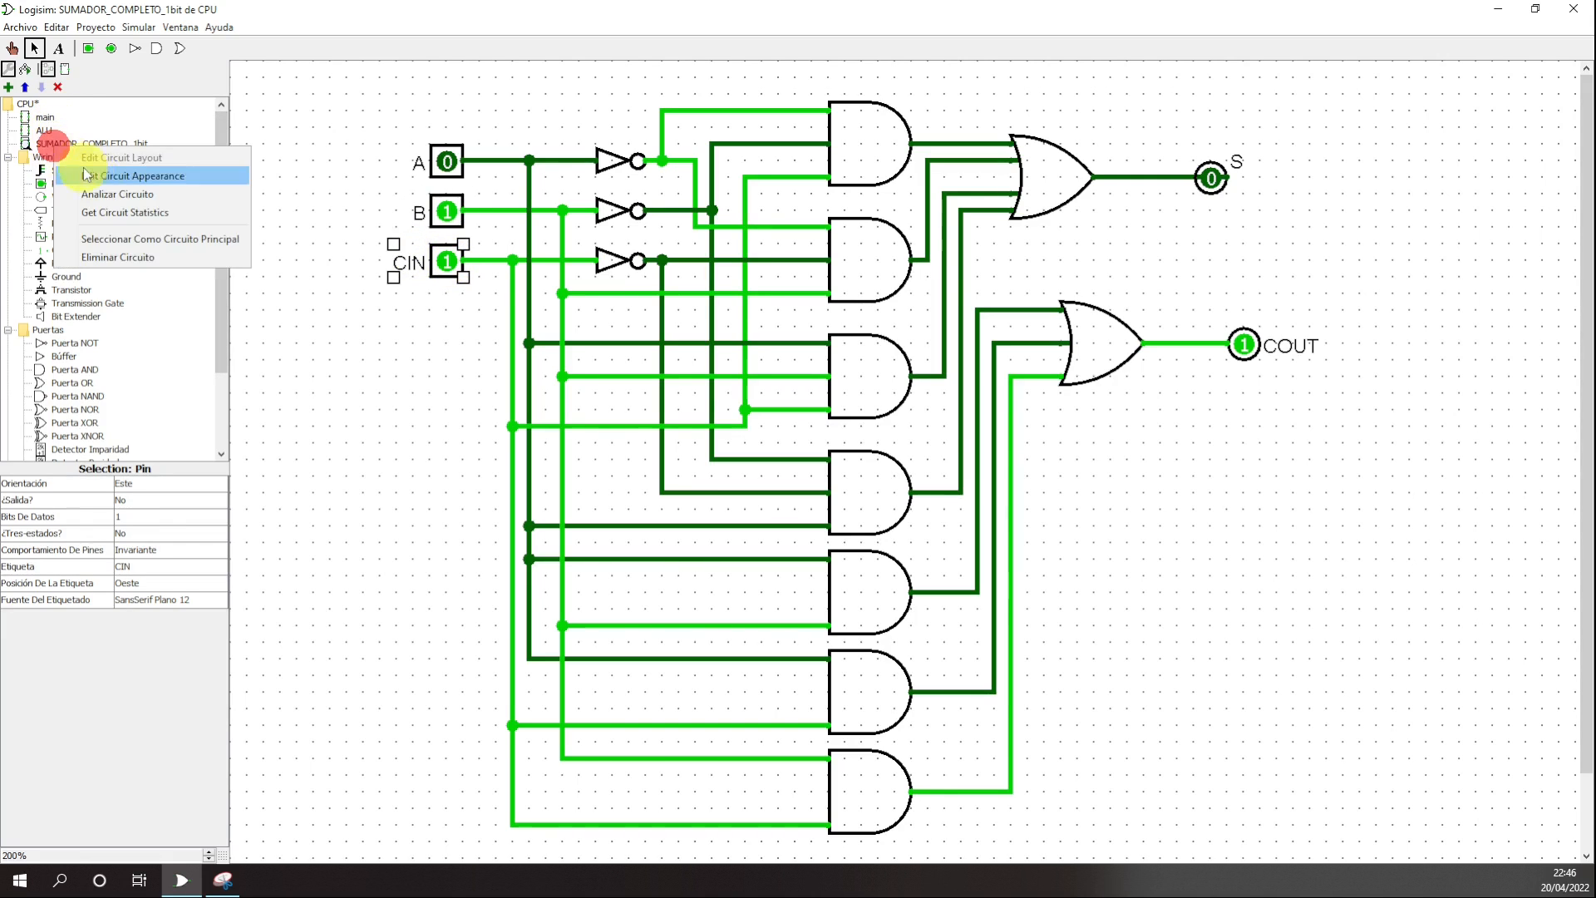
pyautogui.click(91, 170)
pyautogui.click(838, 484)
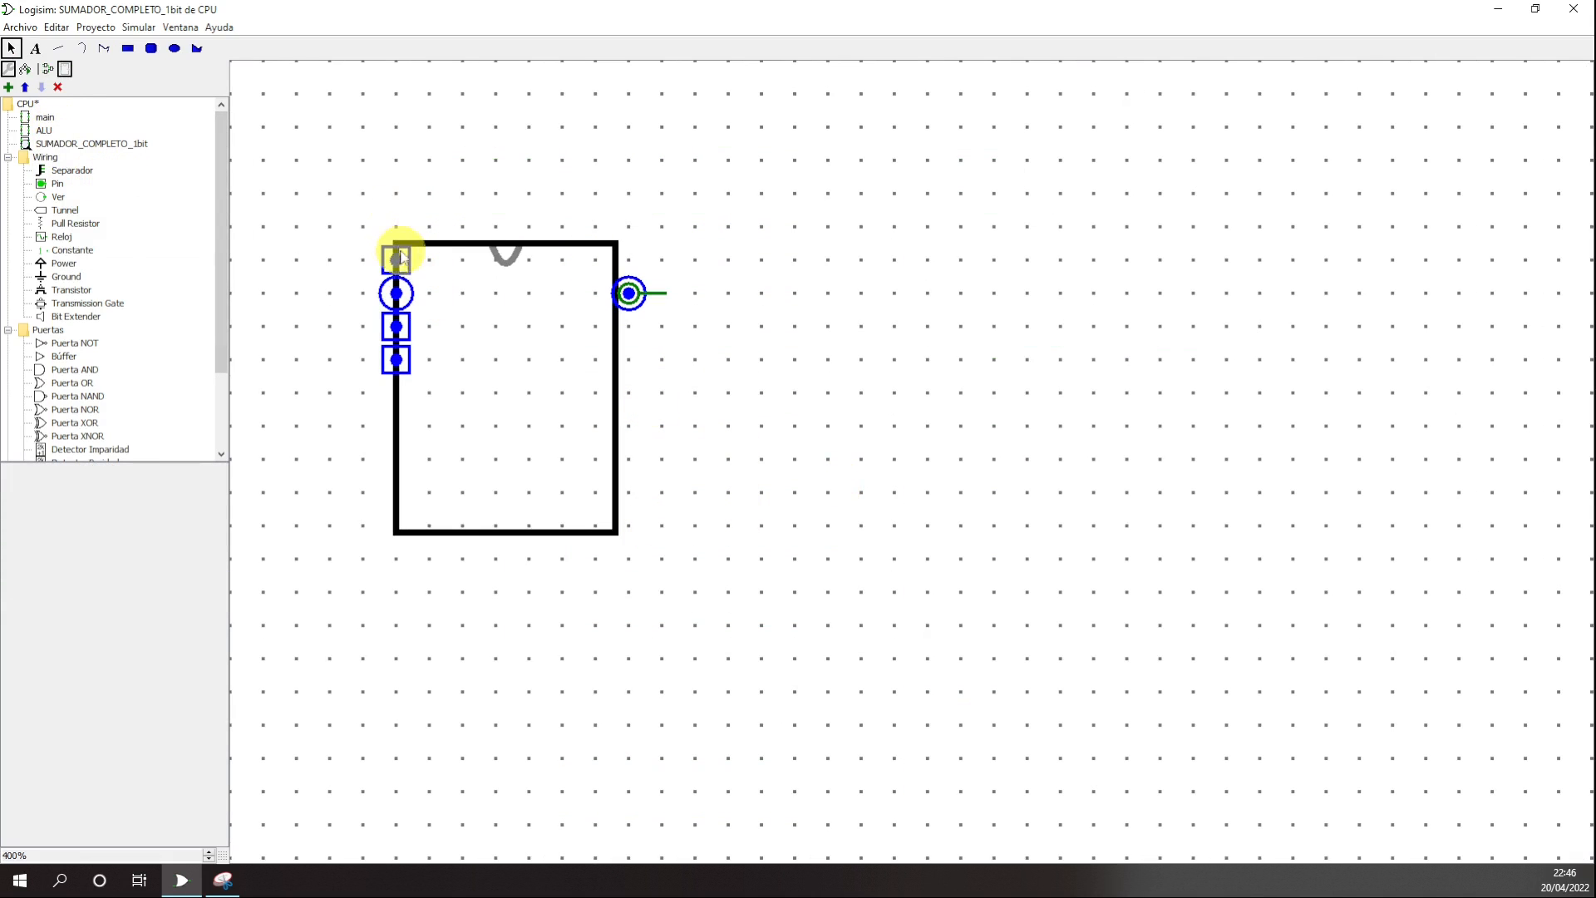
# - Check which circuit pins the top input port and the two round output ports of the symbol correspond to
pyautogui.click(390, 263)
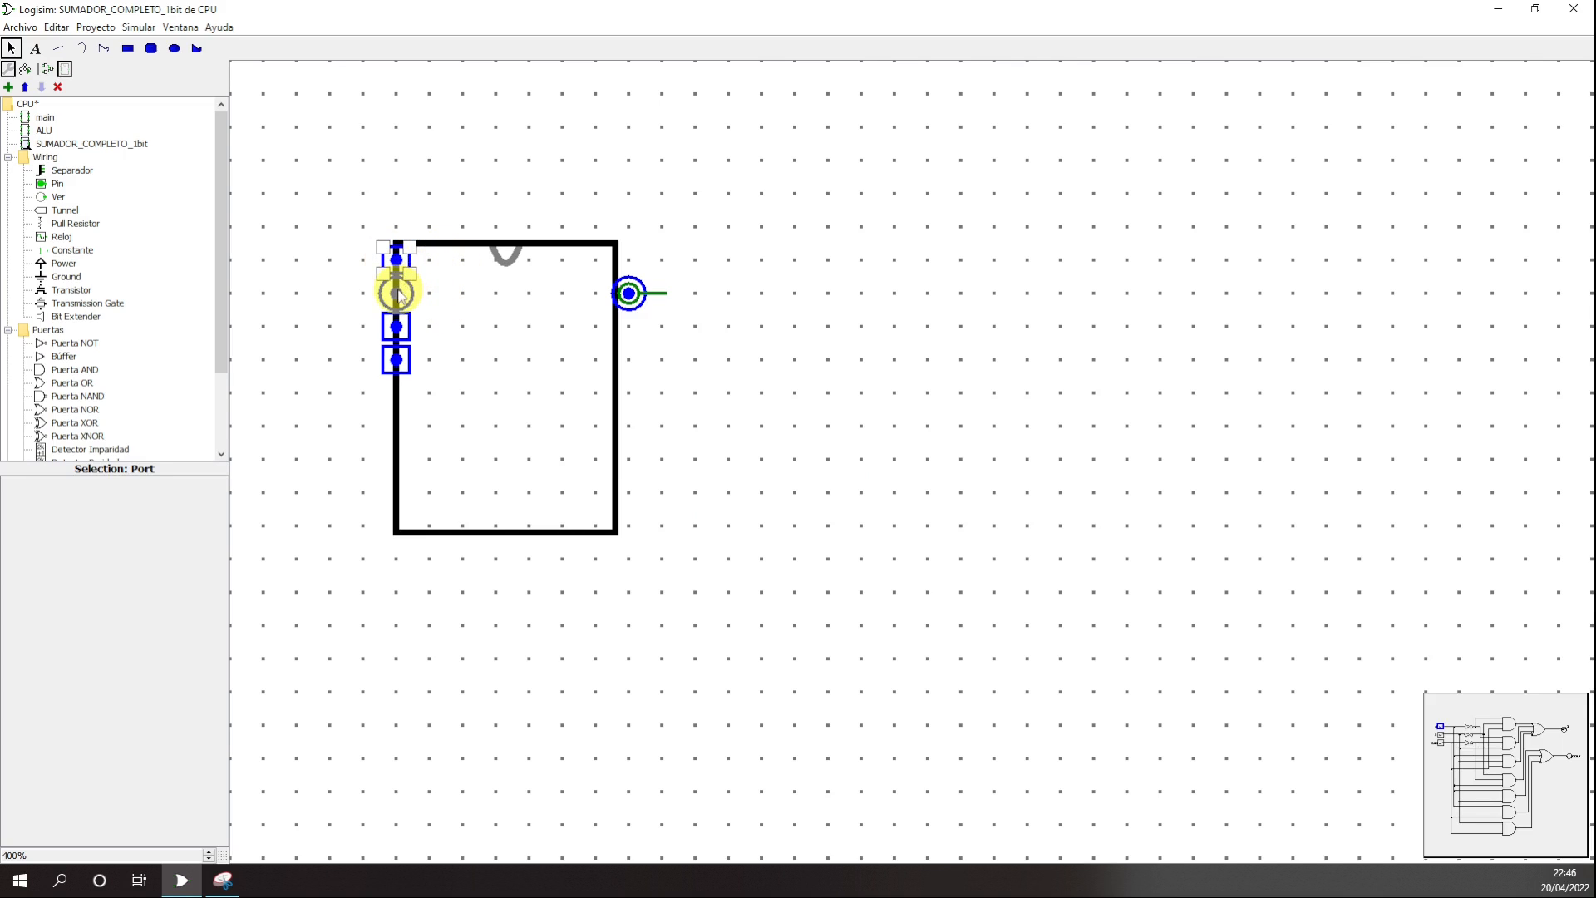
pyautogui.click(398, 293)
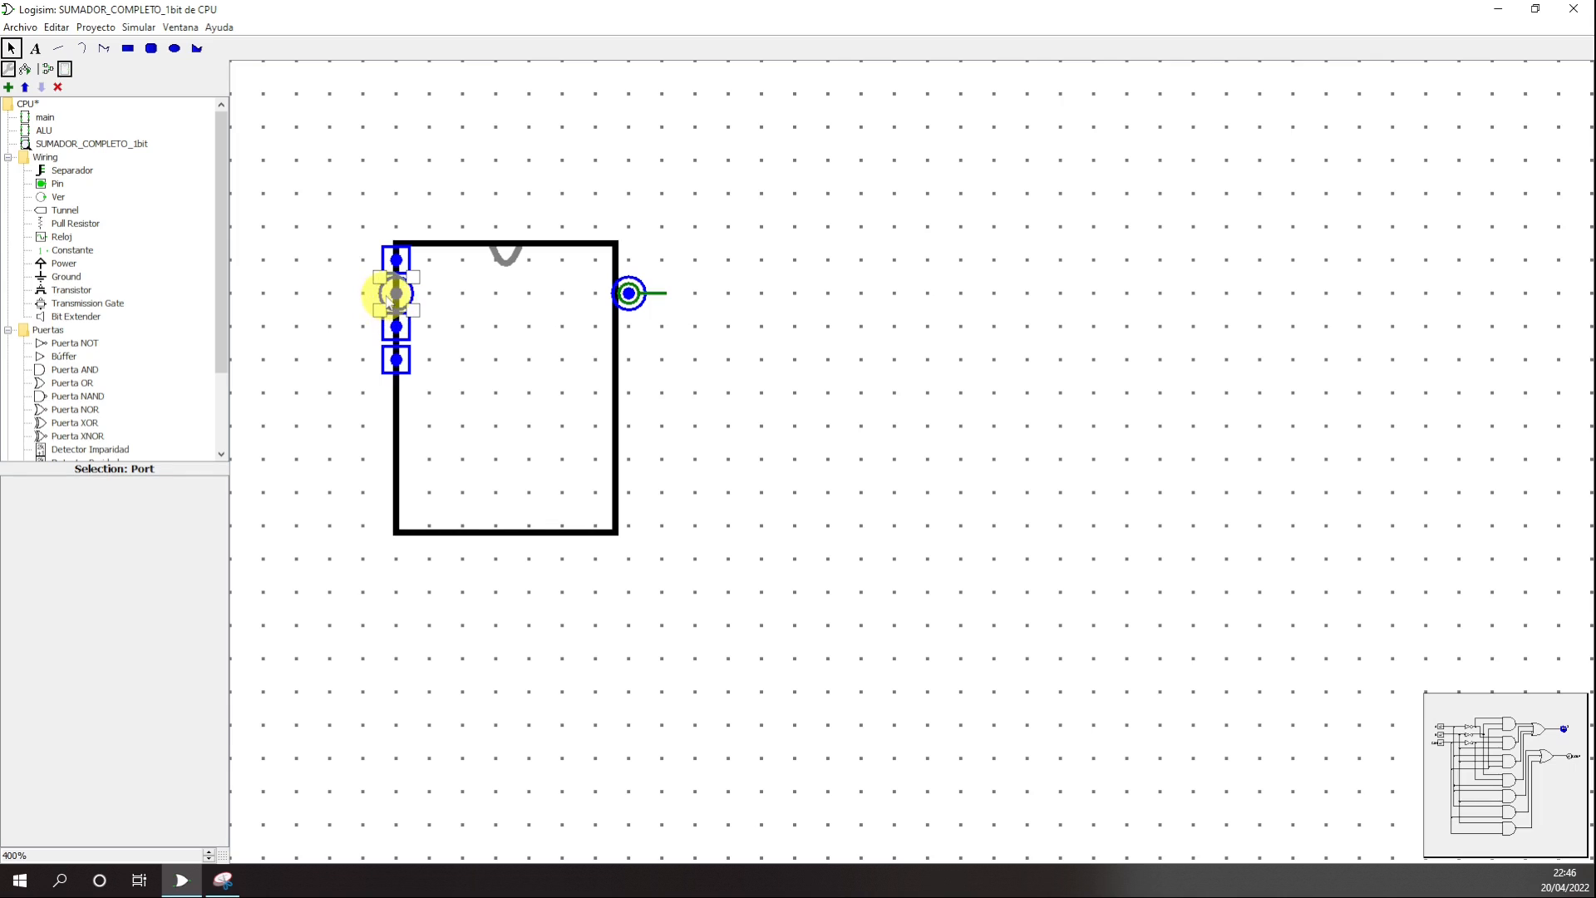
pyautogui.click(391, 296)
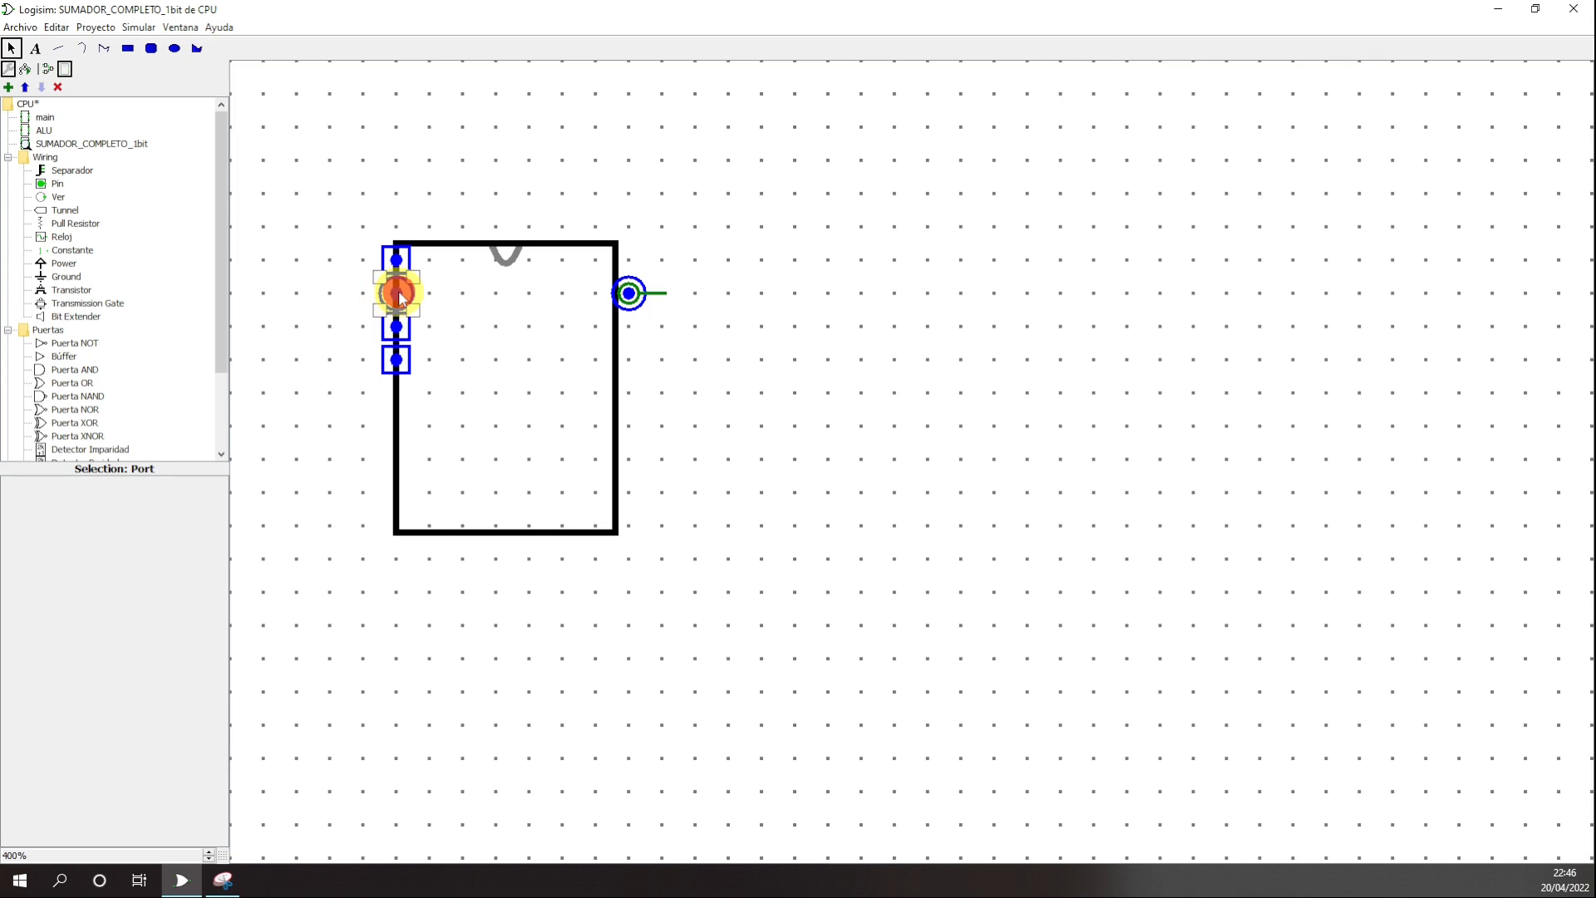
pyautogui.click(901, 360)
pyautogui.click(398, 295)
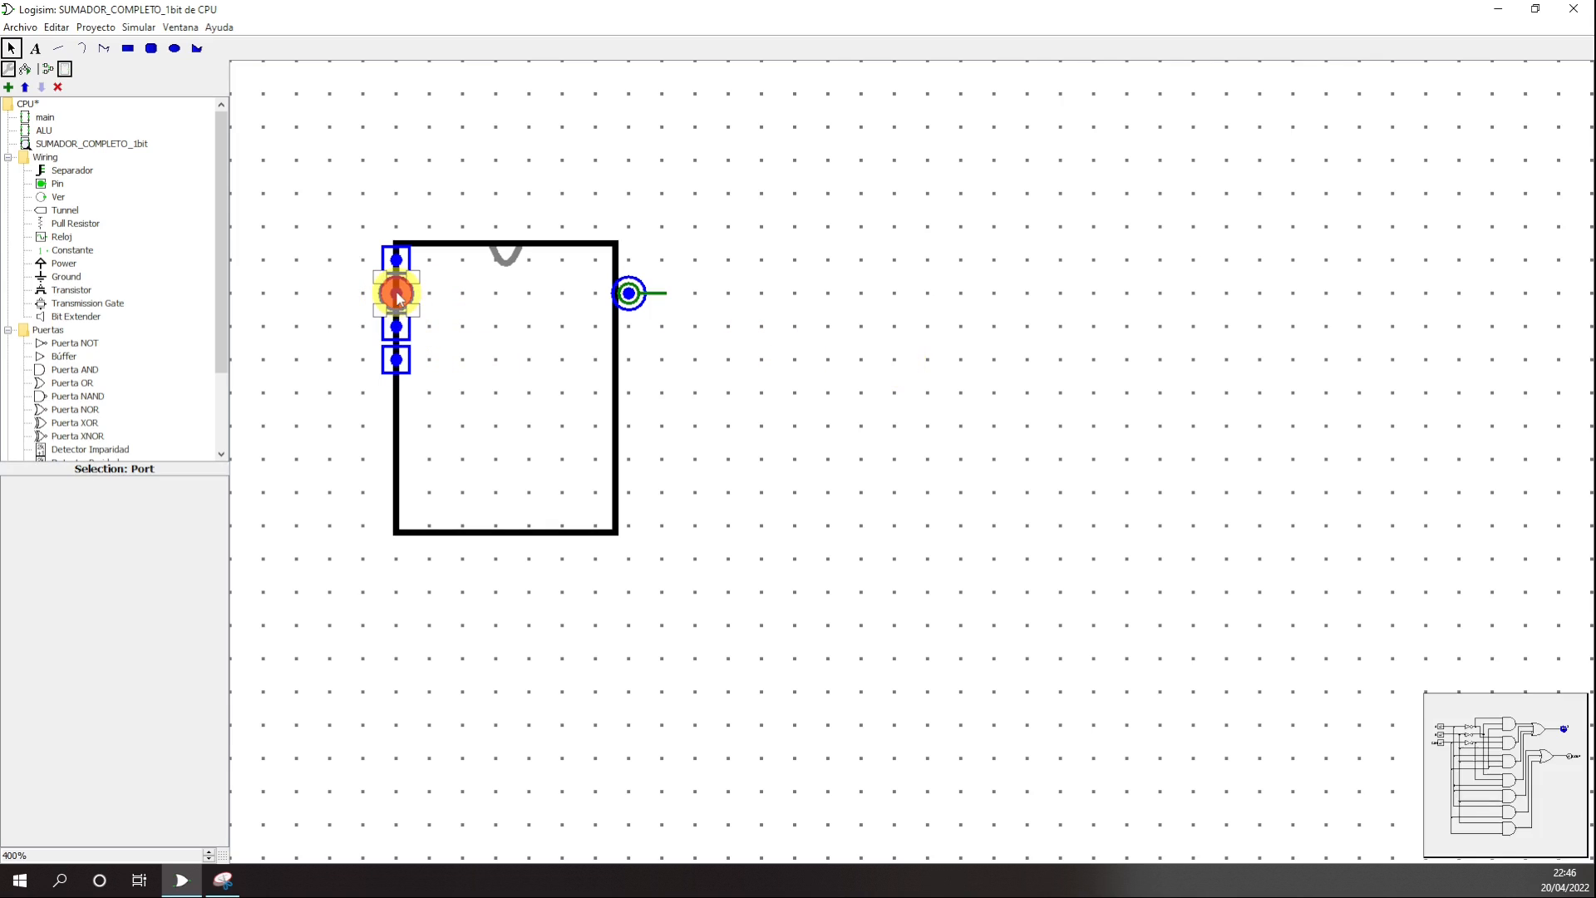
pyautogui.click(629, 293)
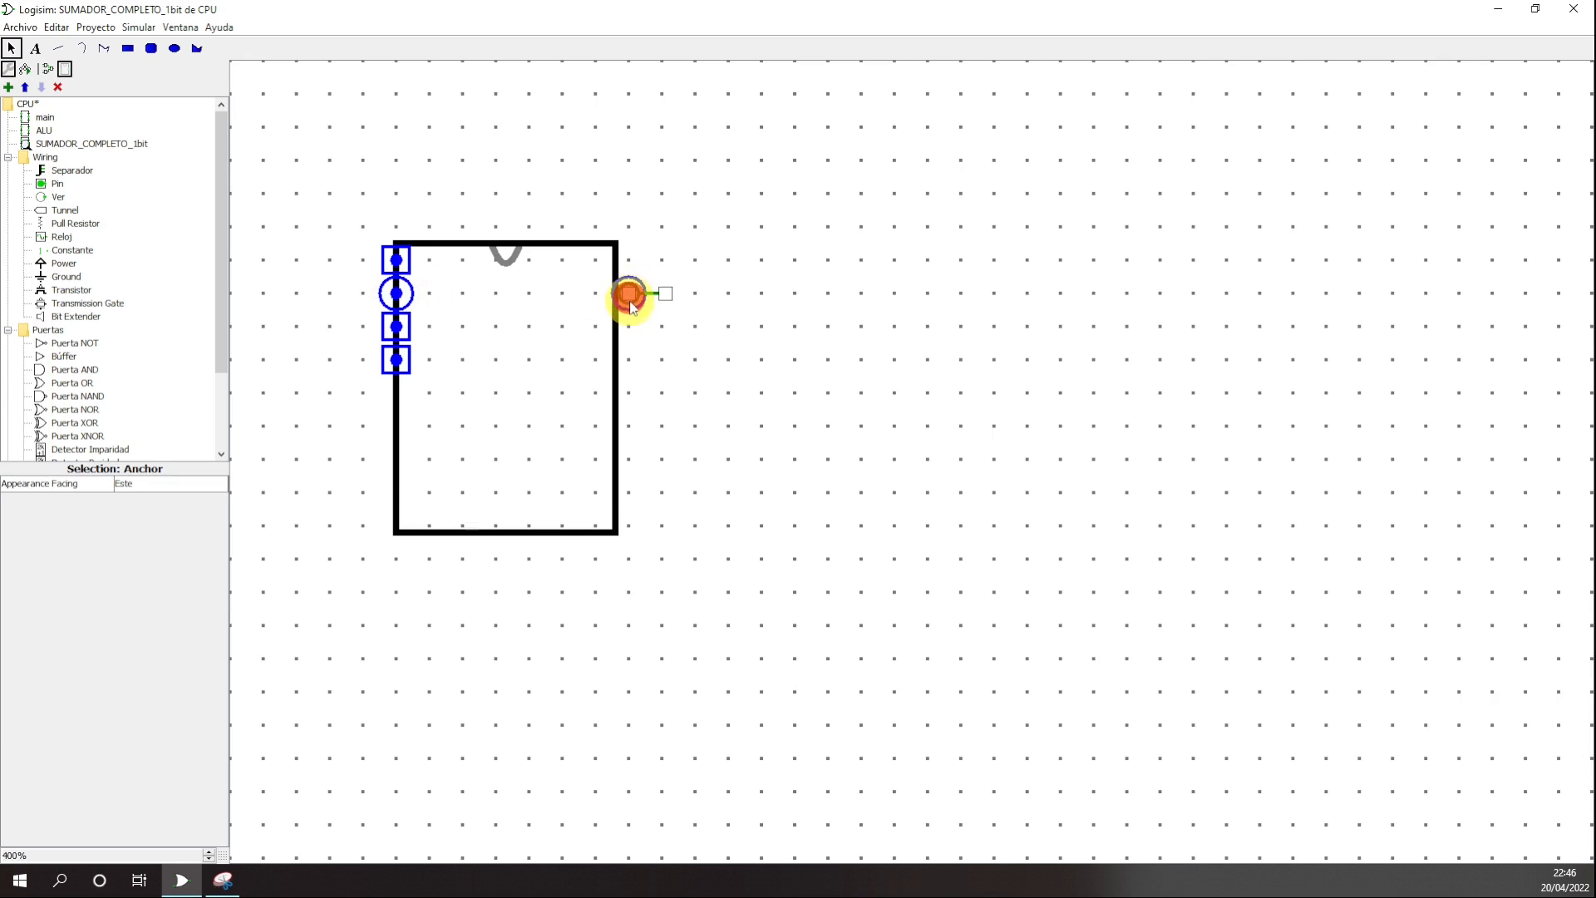
pyautogui.click(631, 306)
pyautogui.click(695, 415)
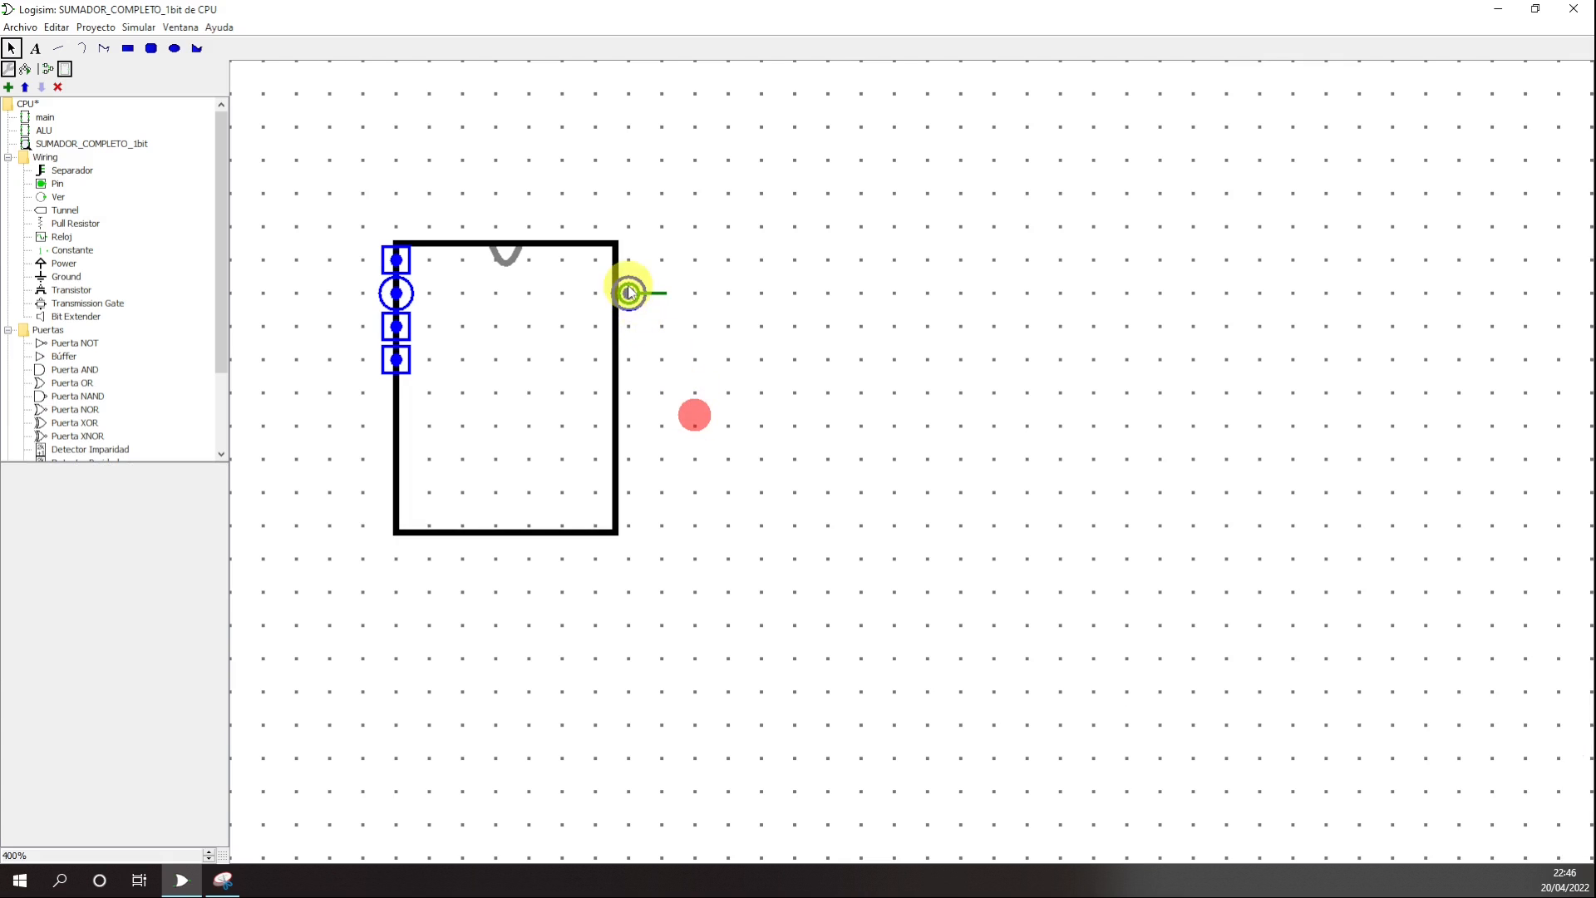
# - Lower the COUT port and its anchor along the symbol's right edge, and move the S port from the left edge to the right edge above them
pyautogui.moveTo(632, 308); pyautogui.dragTo(630, 427)
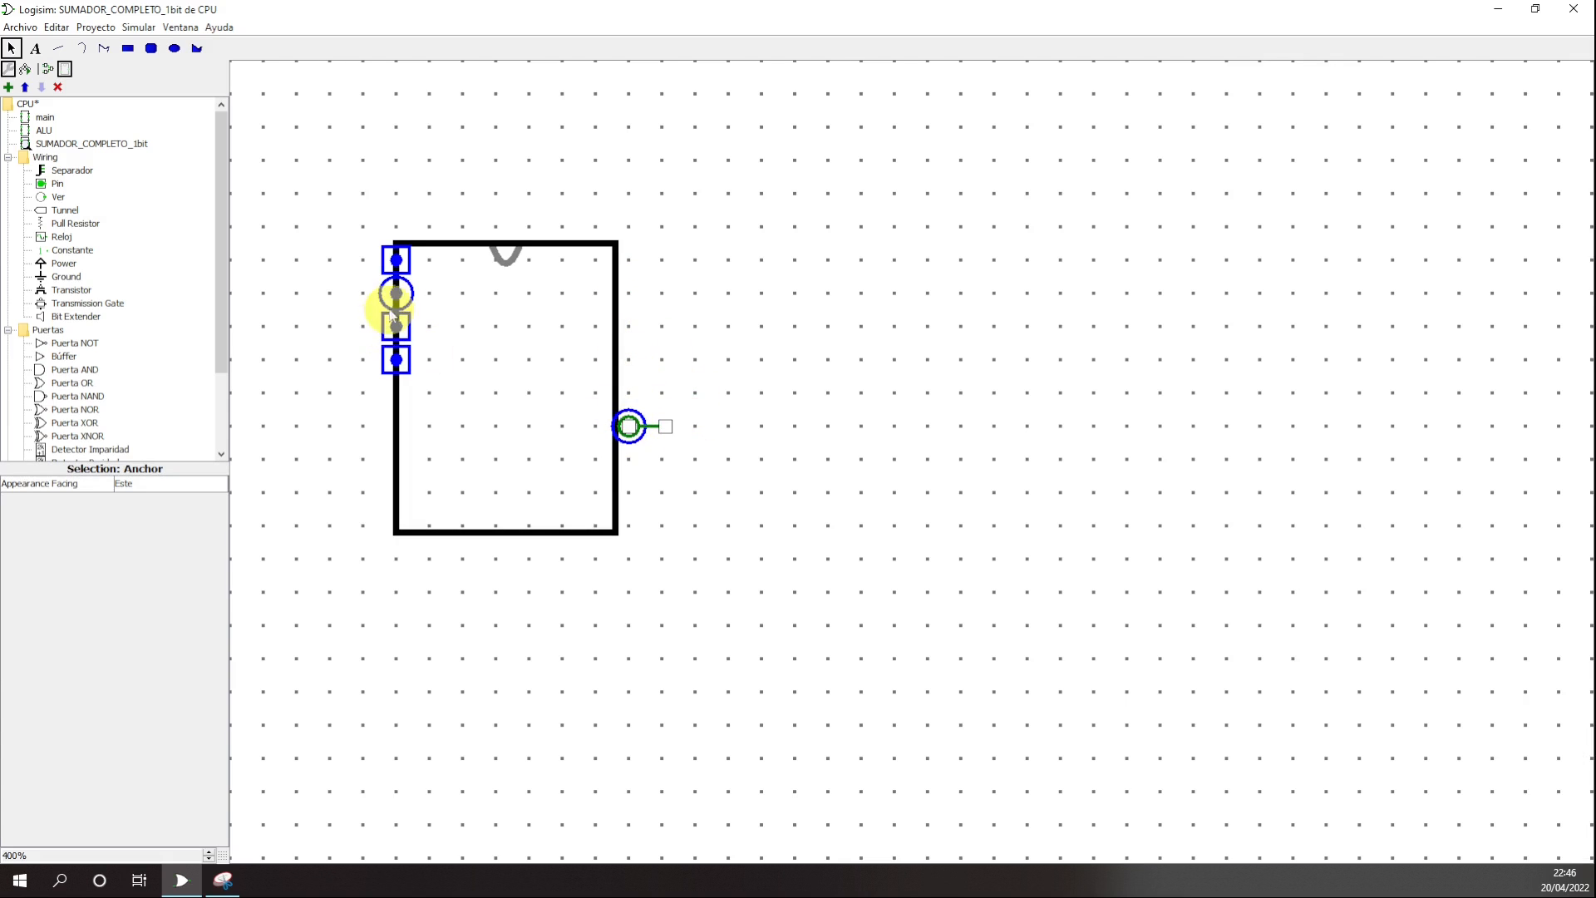
pyautogui.click(402, 291)
pyautogui.moveTo(406, 291); pyautogui.dragTo(623, 300)
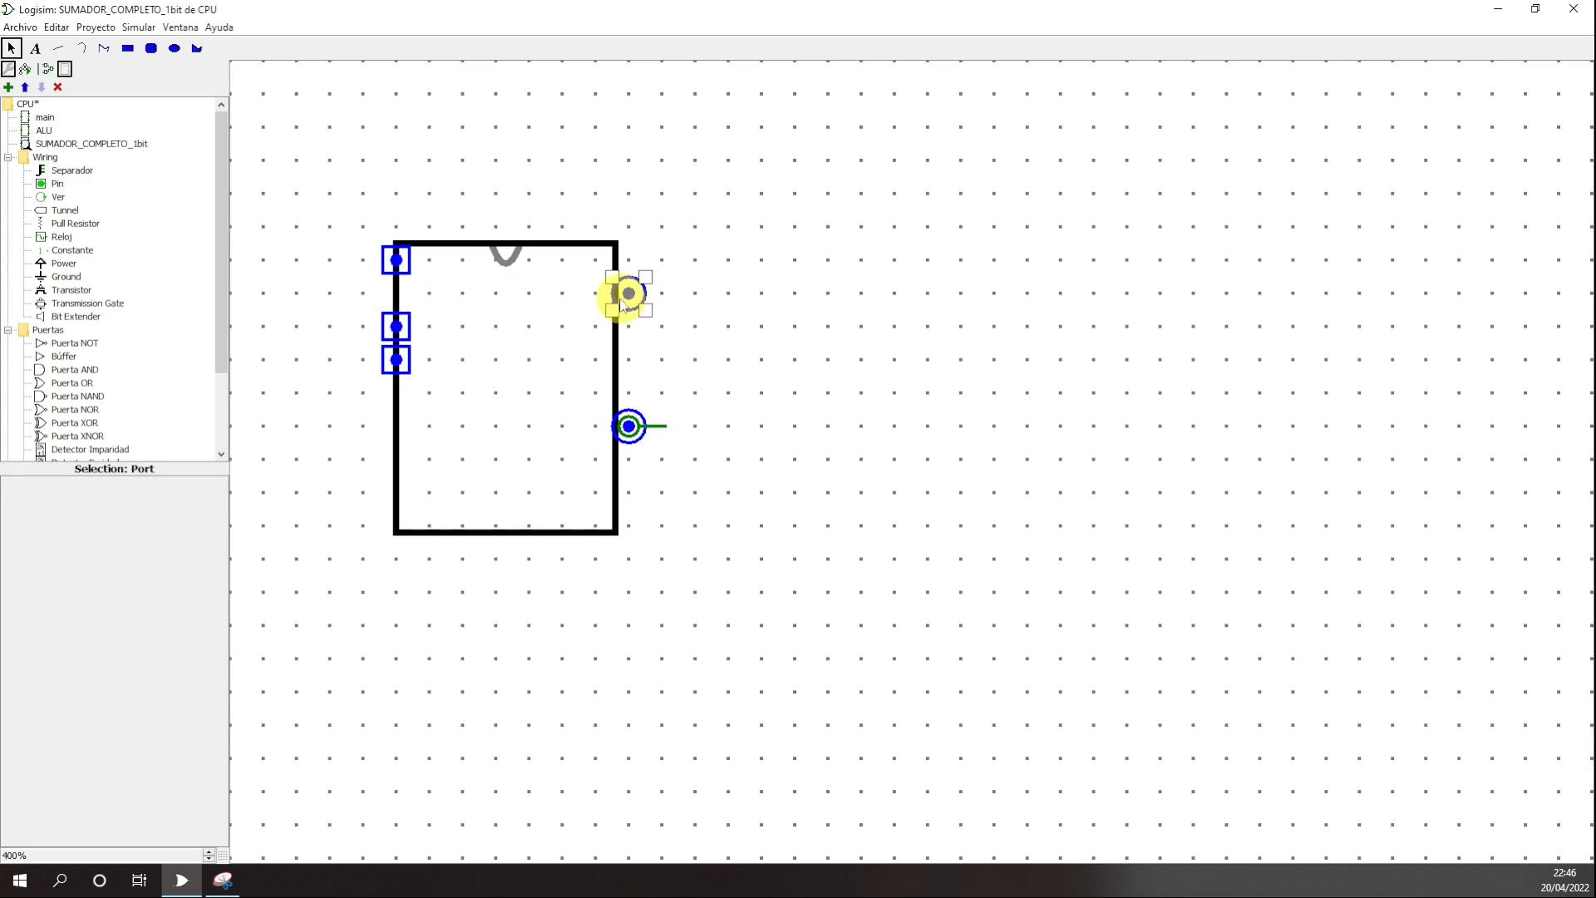
# - Lower the A port level with the S port, and spread the other two input ports farther down the symbol's left edge
pyautogui.click(403, 263)
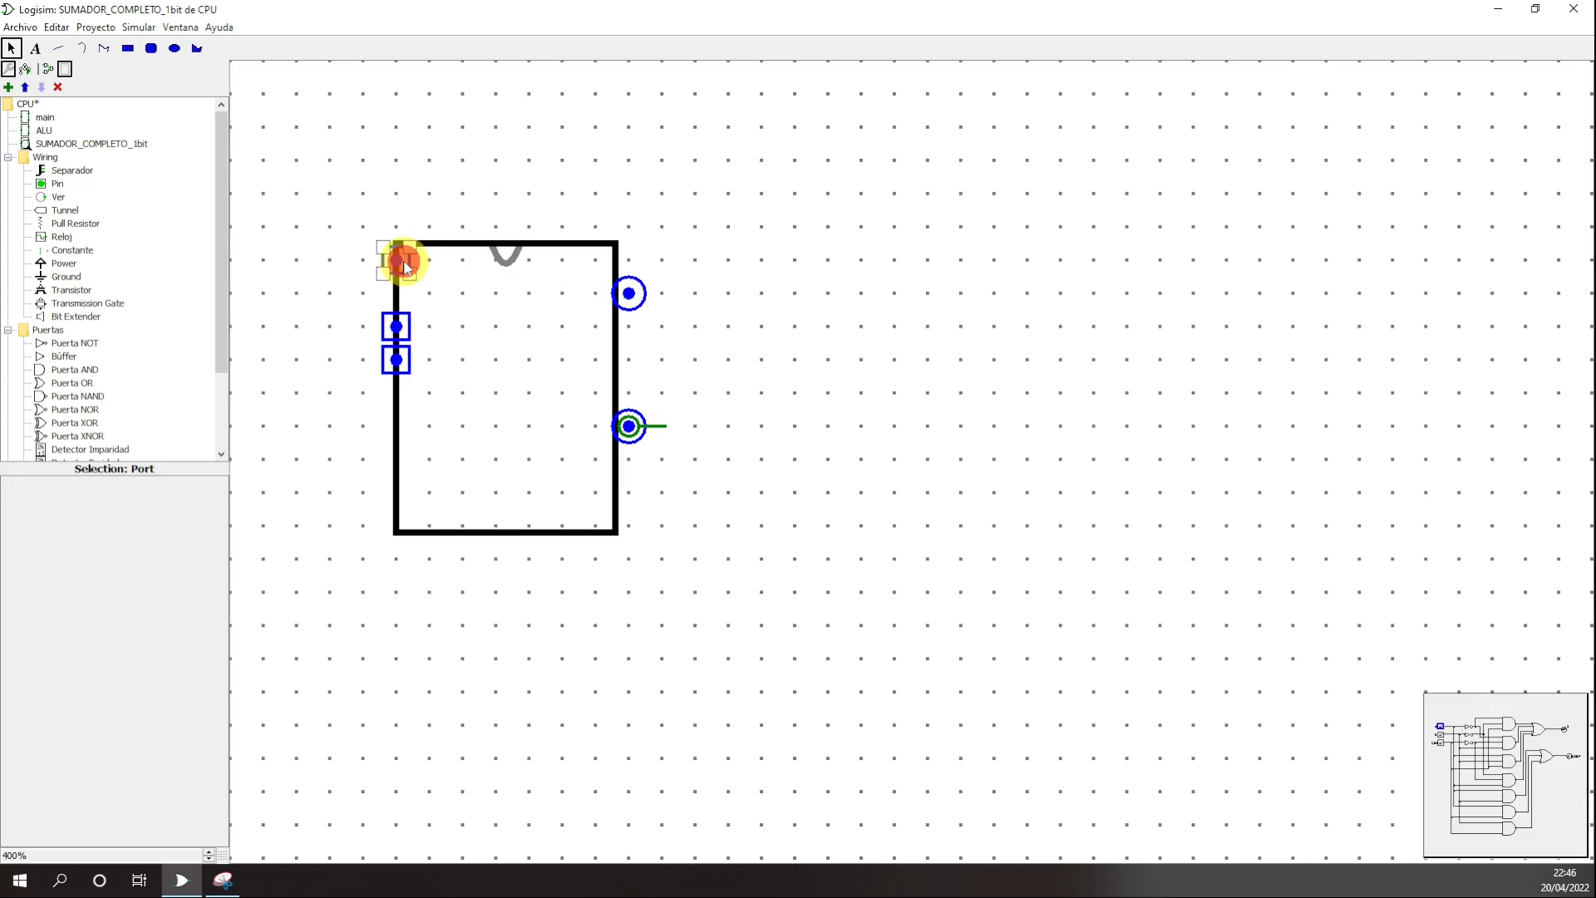
pyautogui.moveTo(403, 262); pyautogui.dragTo(402, 291)
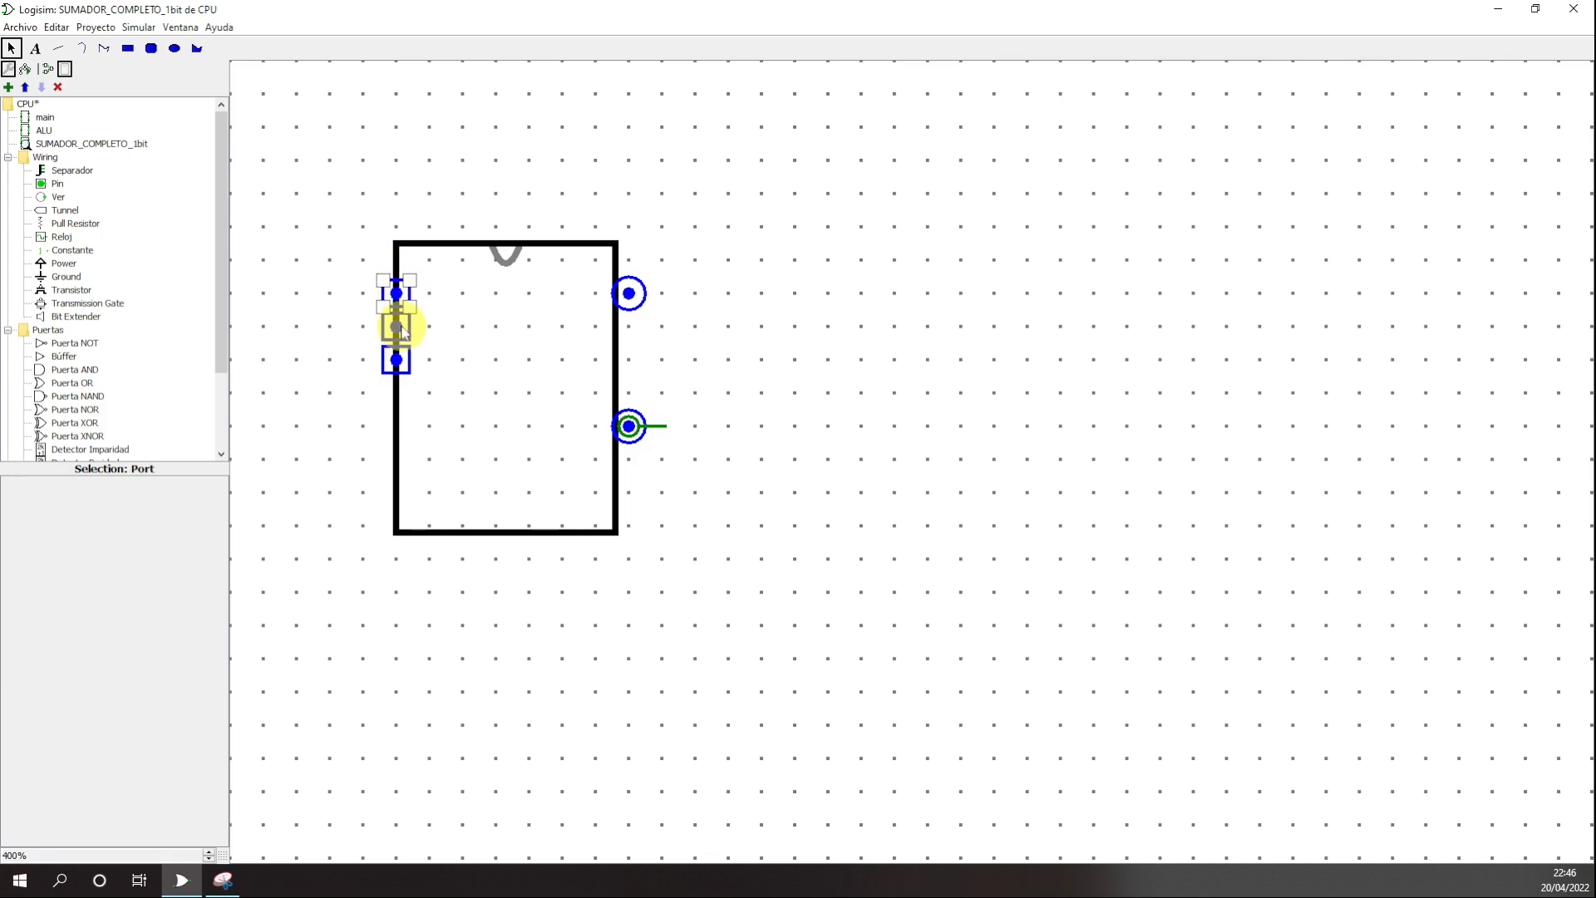
pyautogui.click(402, 329)
pyautogui.moveTo(401, 361); pyautogui.dragTo(408, 440)
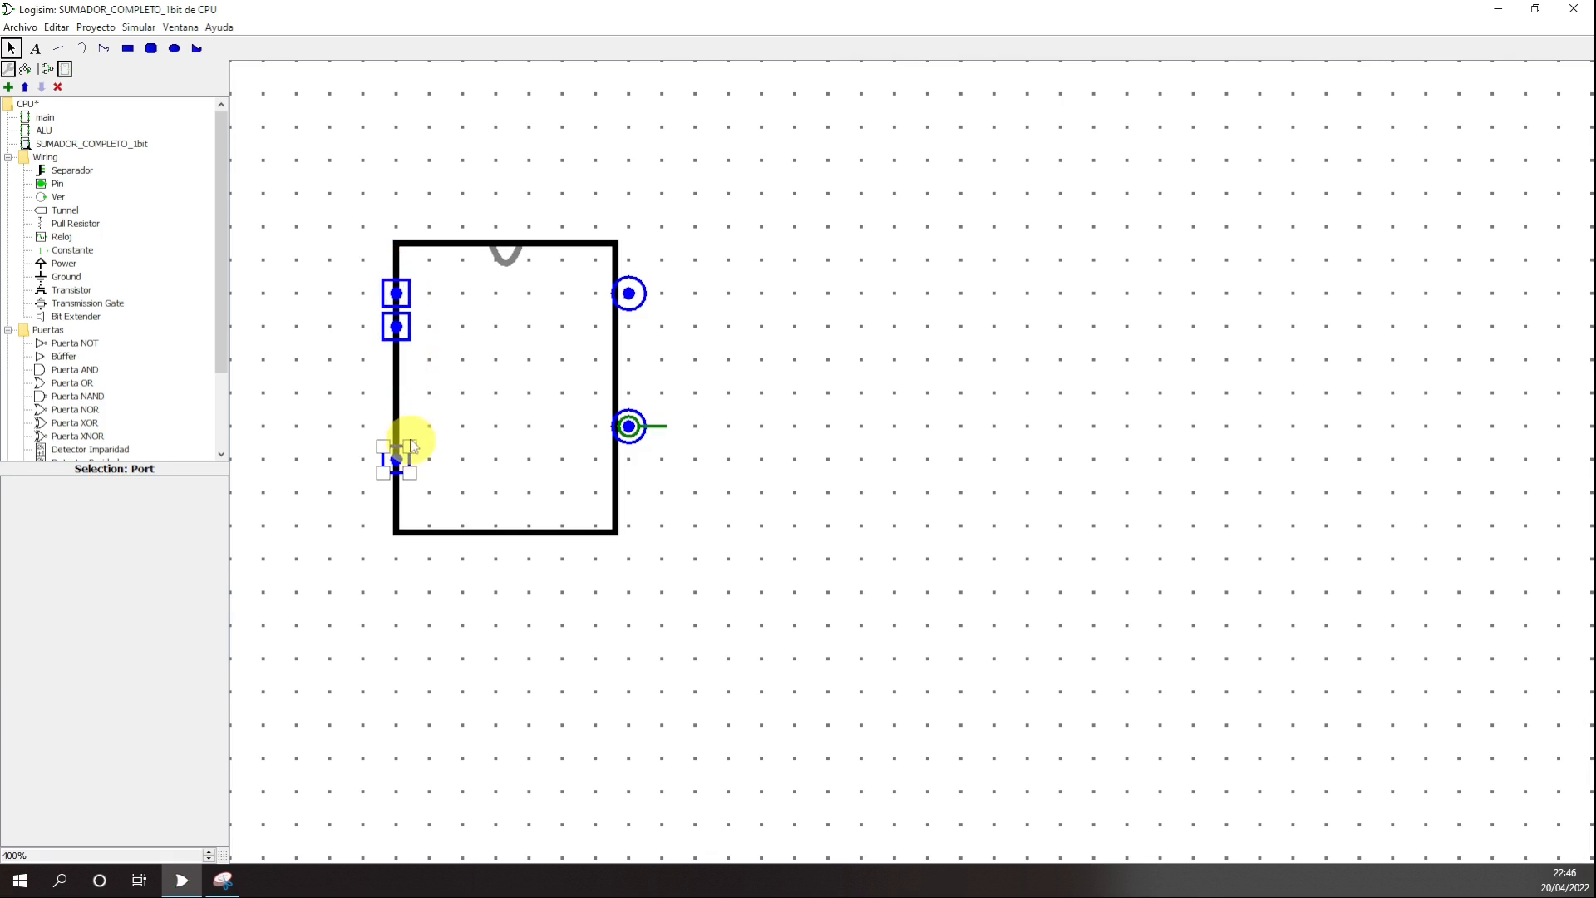
pyautogui.moveTo(403, 326); pyautogui.dragTo(403, 393)
# - Space the three input ports evenly along the symbol's left edge, with the top one level with S and the lowest level with COUT
pyautogui.click(401, 292)
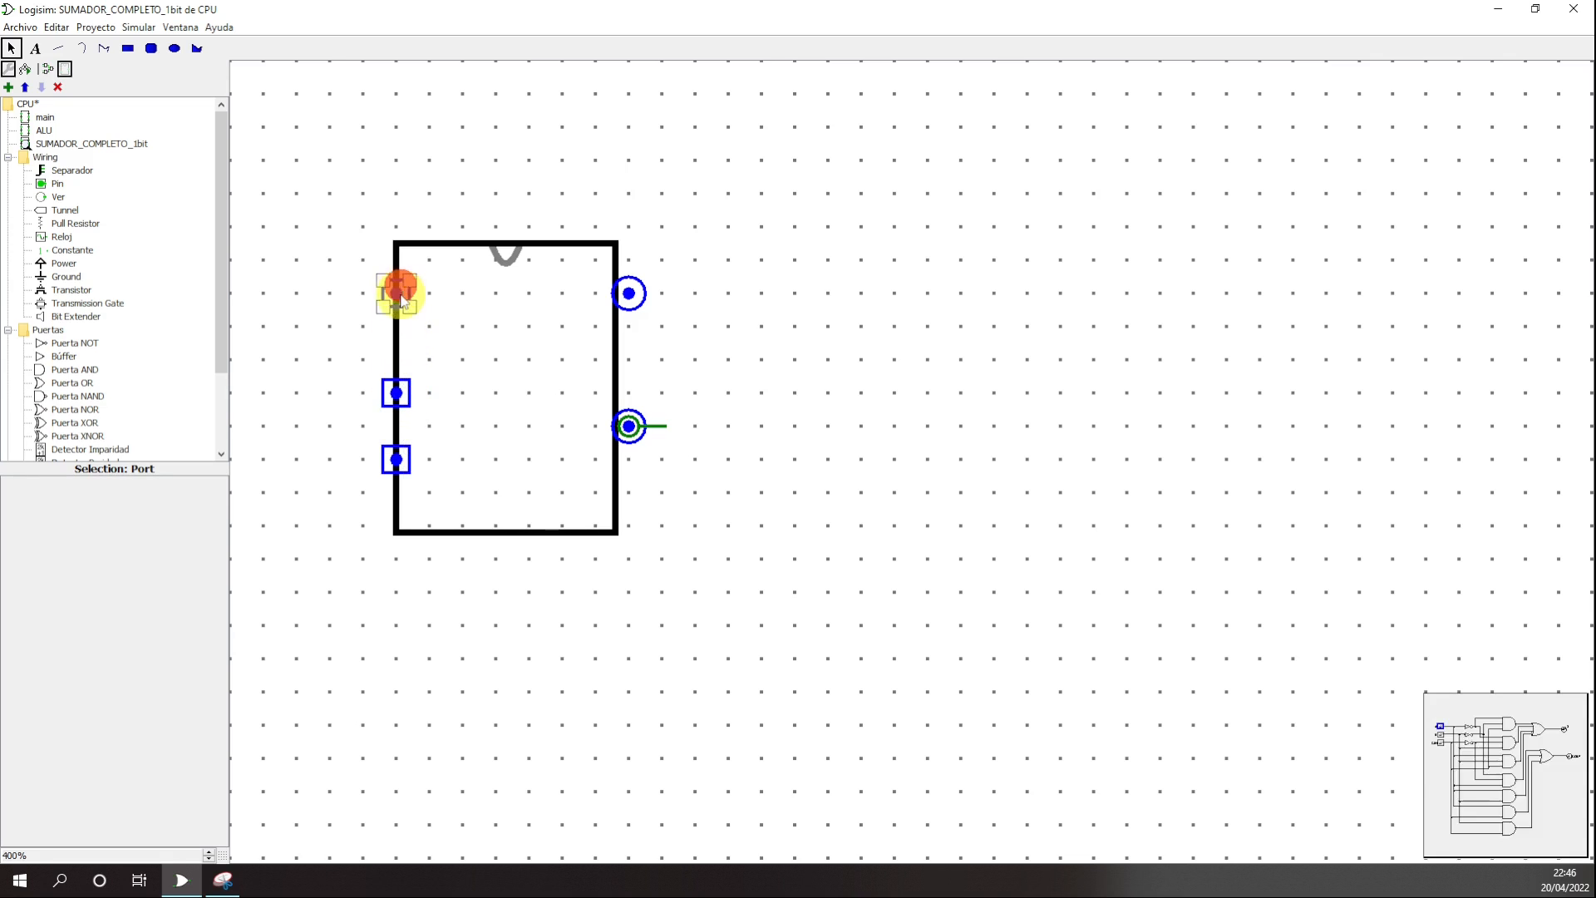
pyautogui.moveTo(400, 293); pyautogui.dragTo(401, 324)
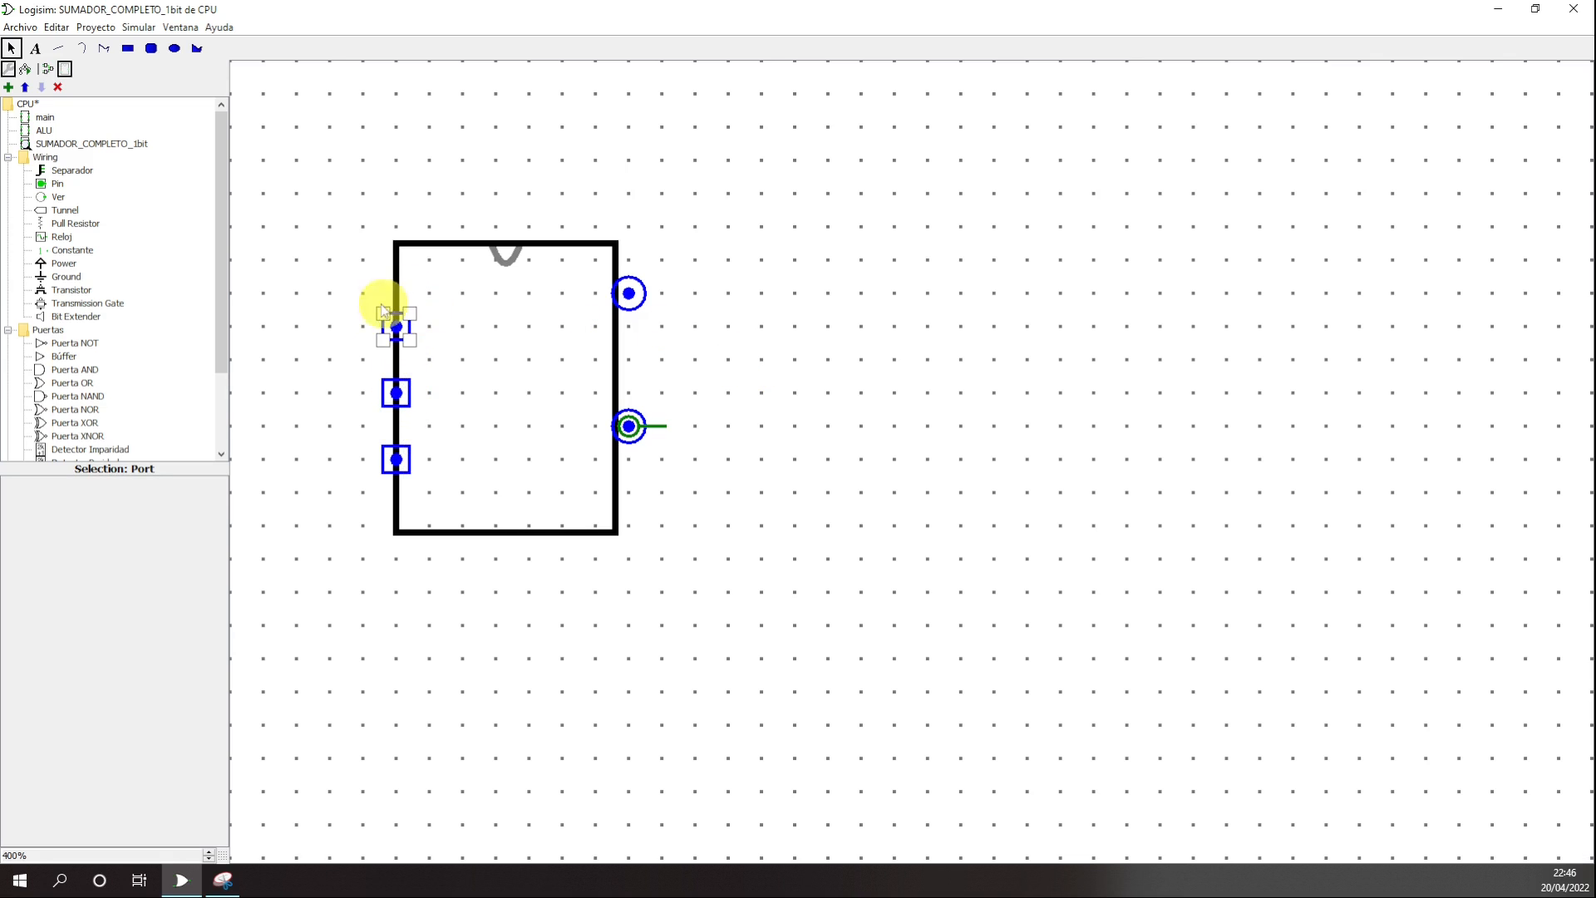
pyautogui.click(398, 322)
pyautogui.moveTo(403, 278); pyautogui.dragTo(401, 288)
pyautogui.click(332, 291)
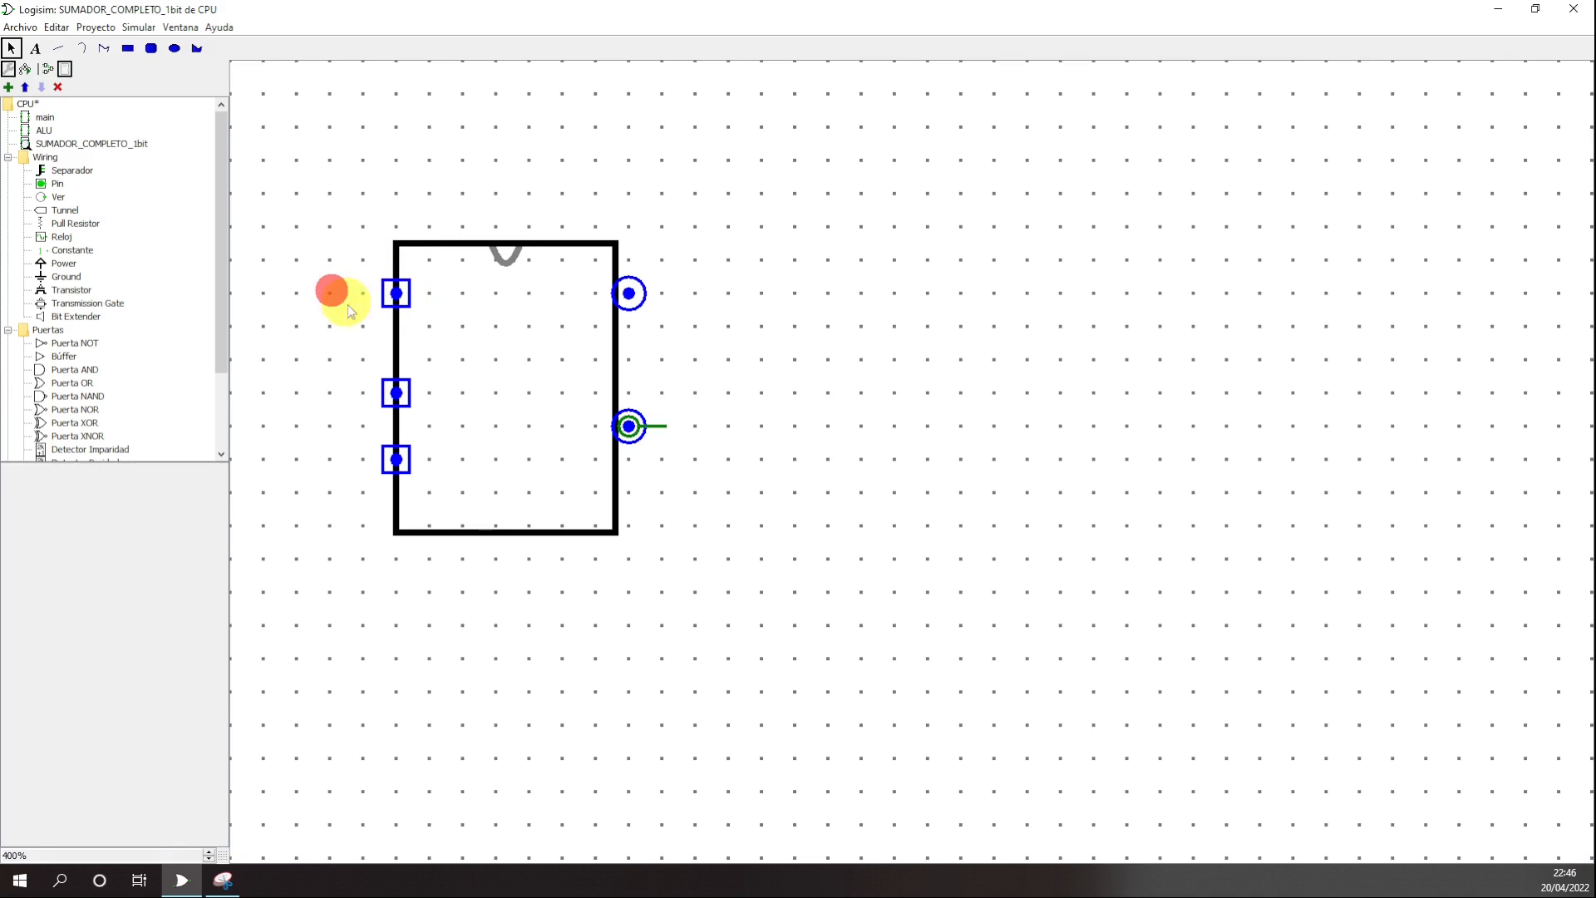
pyautogui.moveTo(401, 393); pyautogui.dragTo(408, 343)
pyautogui.click(397, 458)
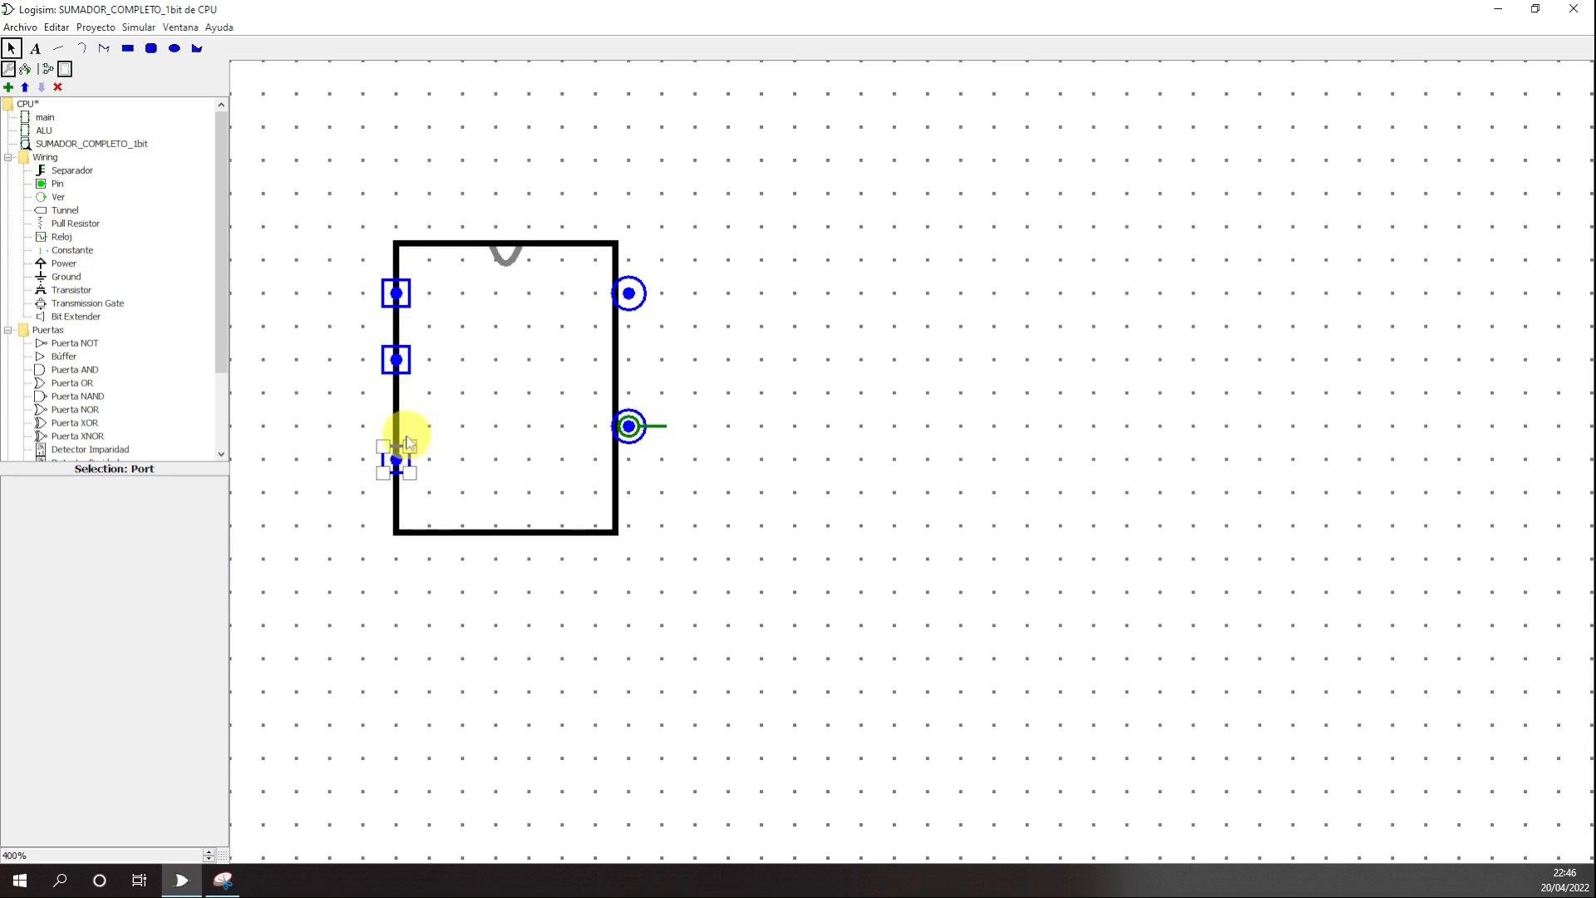
pyautogui.moveTo(401, 453); pyautogui.dragTo(404, 411)
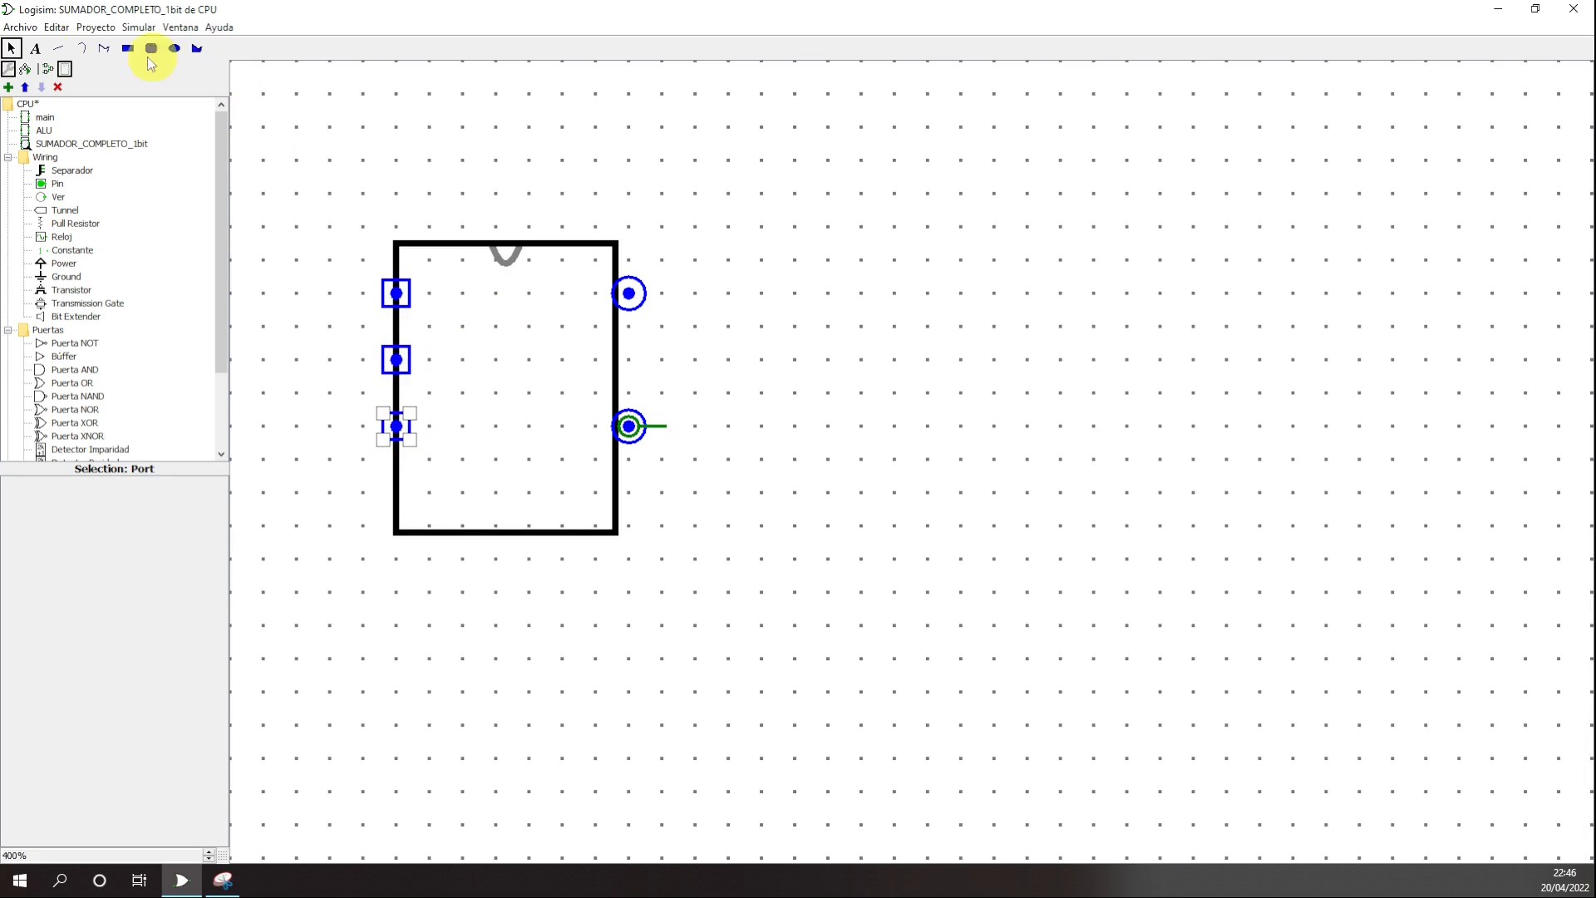
pyautogui.click(35, 48)
pyautogui.click(447, 293)
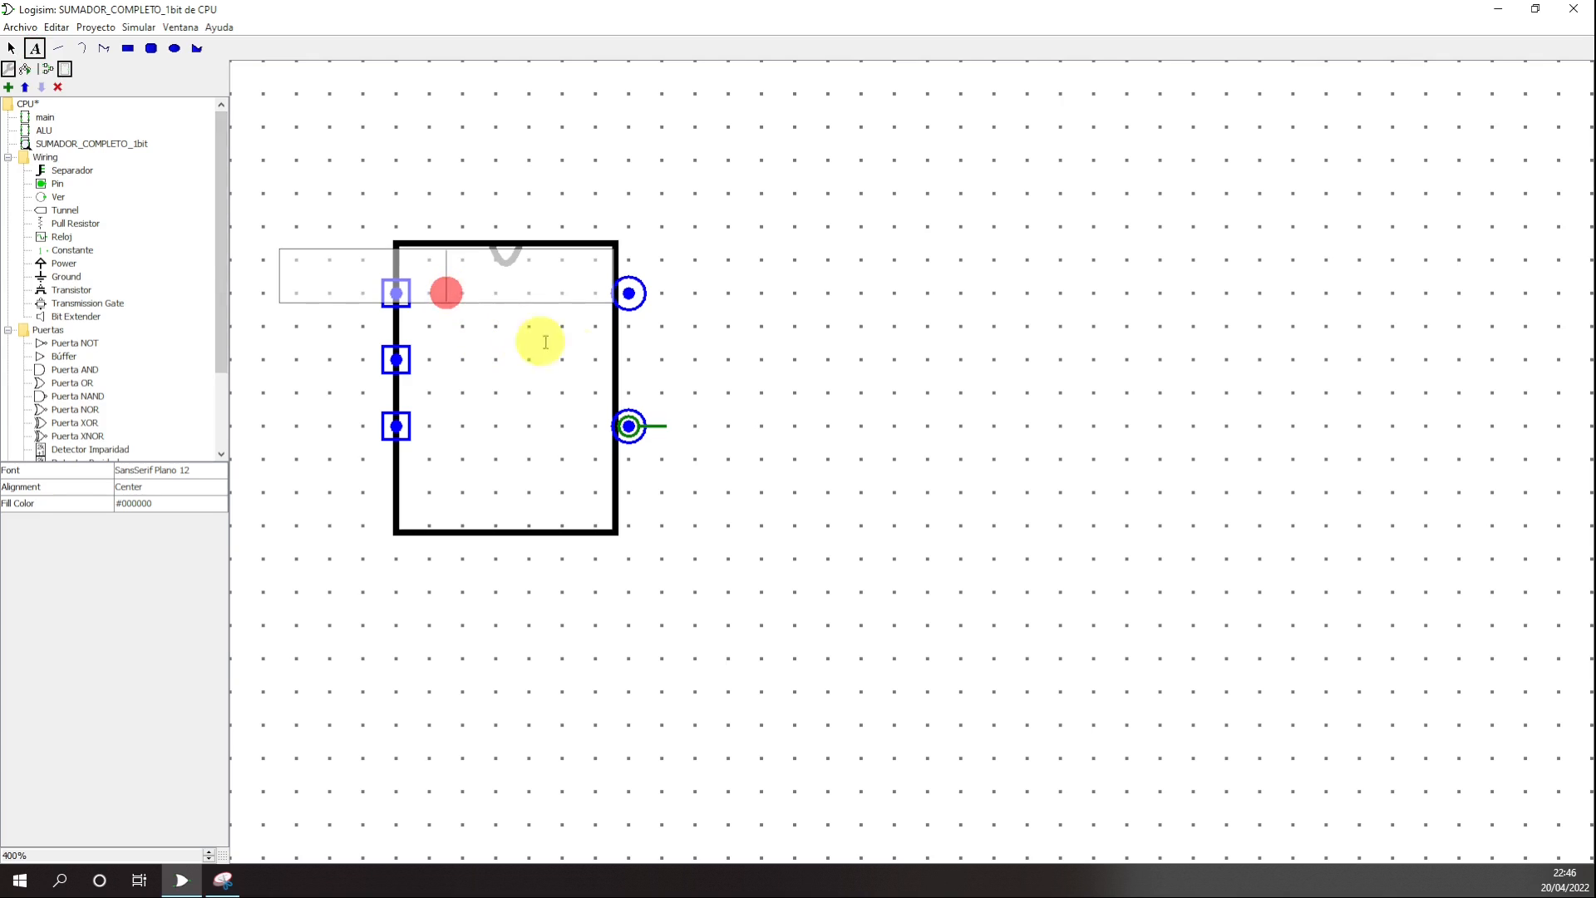
pyautogui.click(11, 49)
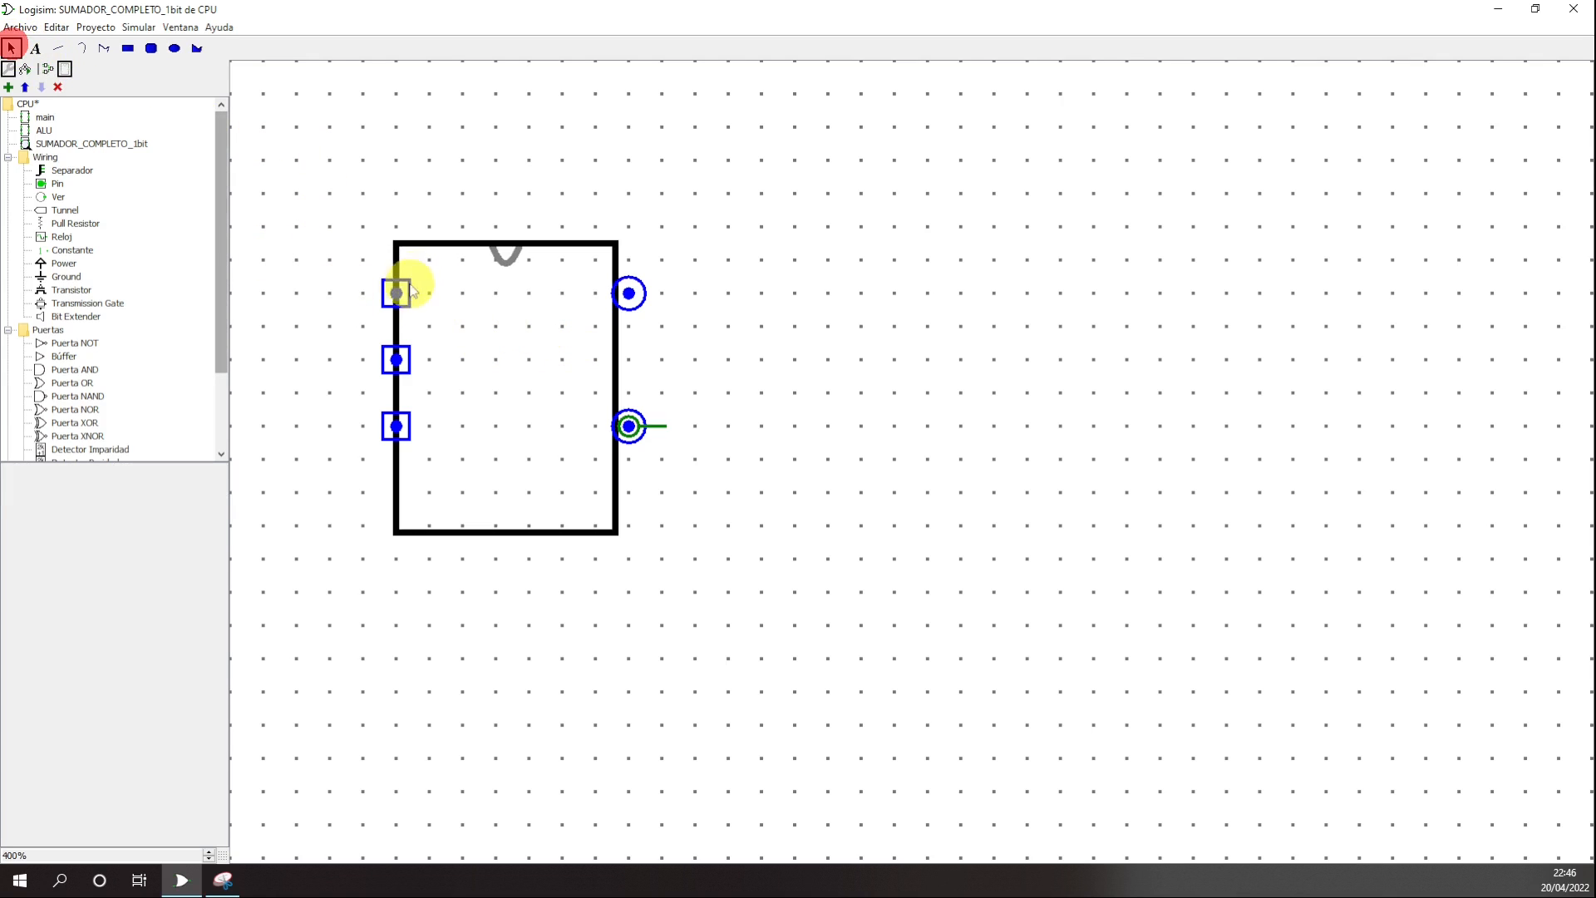
pyautogui.click(386, 298)
# - Add the text label A inside the symbol, beside the uppermost input port
pyautogui.click(35, 48)
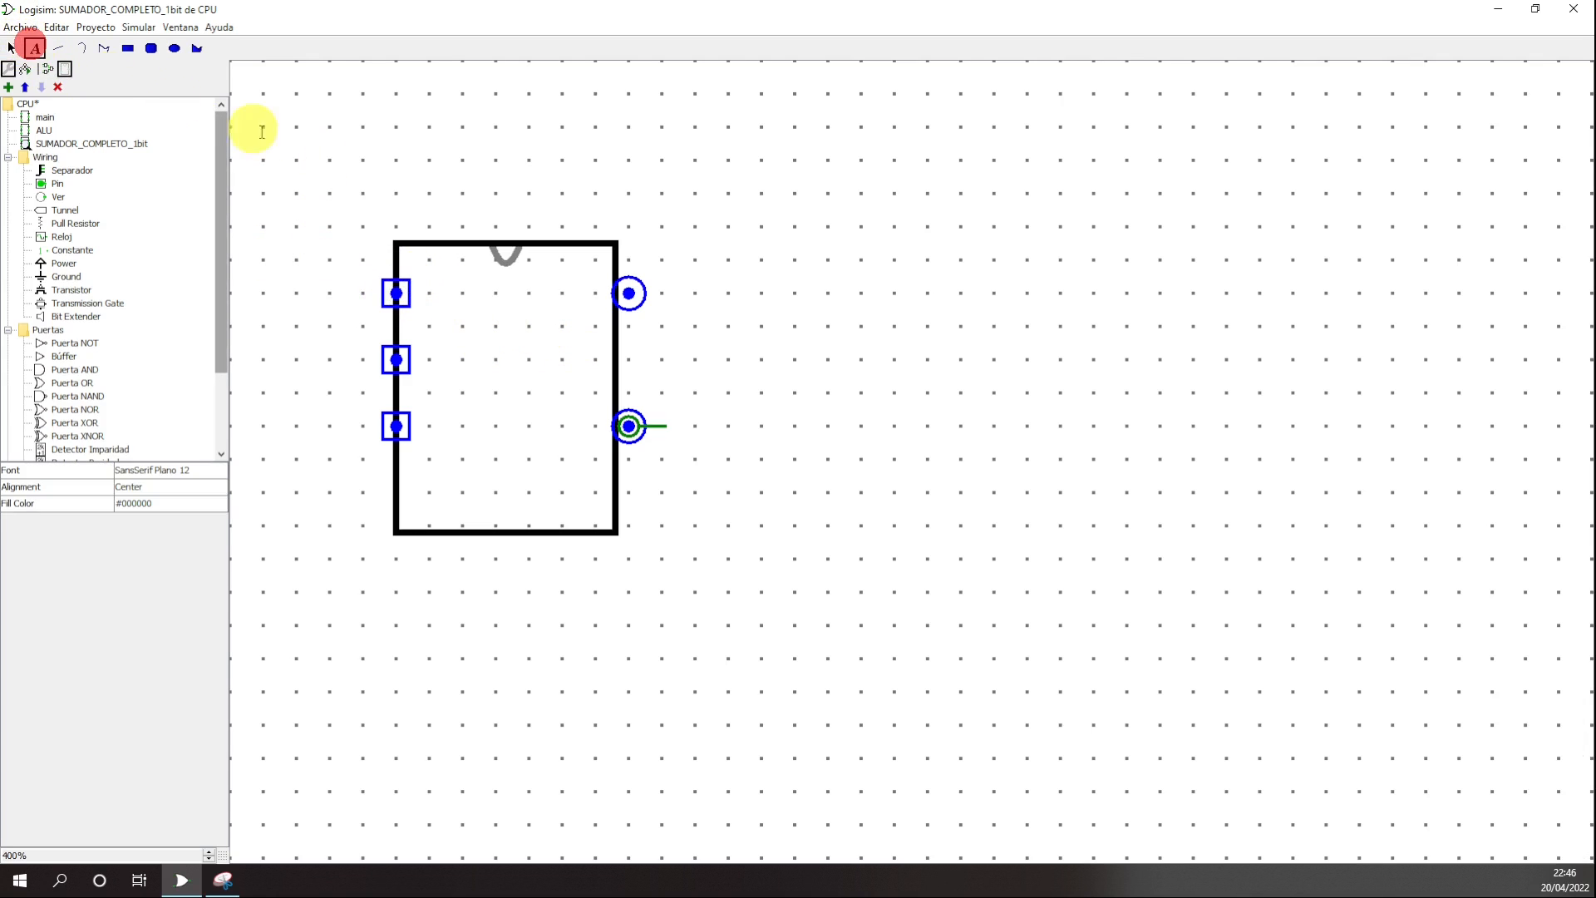
pyautogui.click(429, 287)
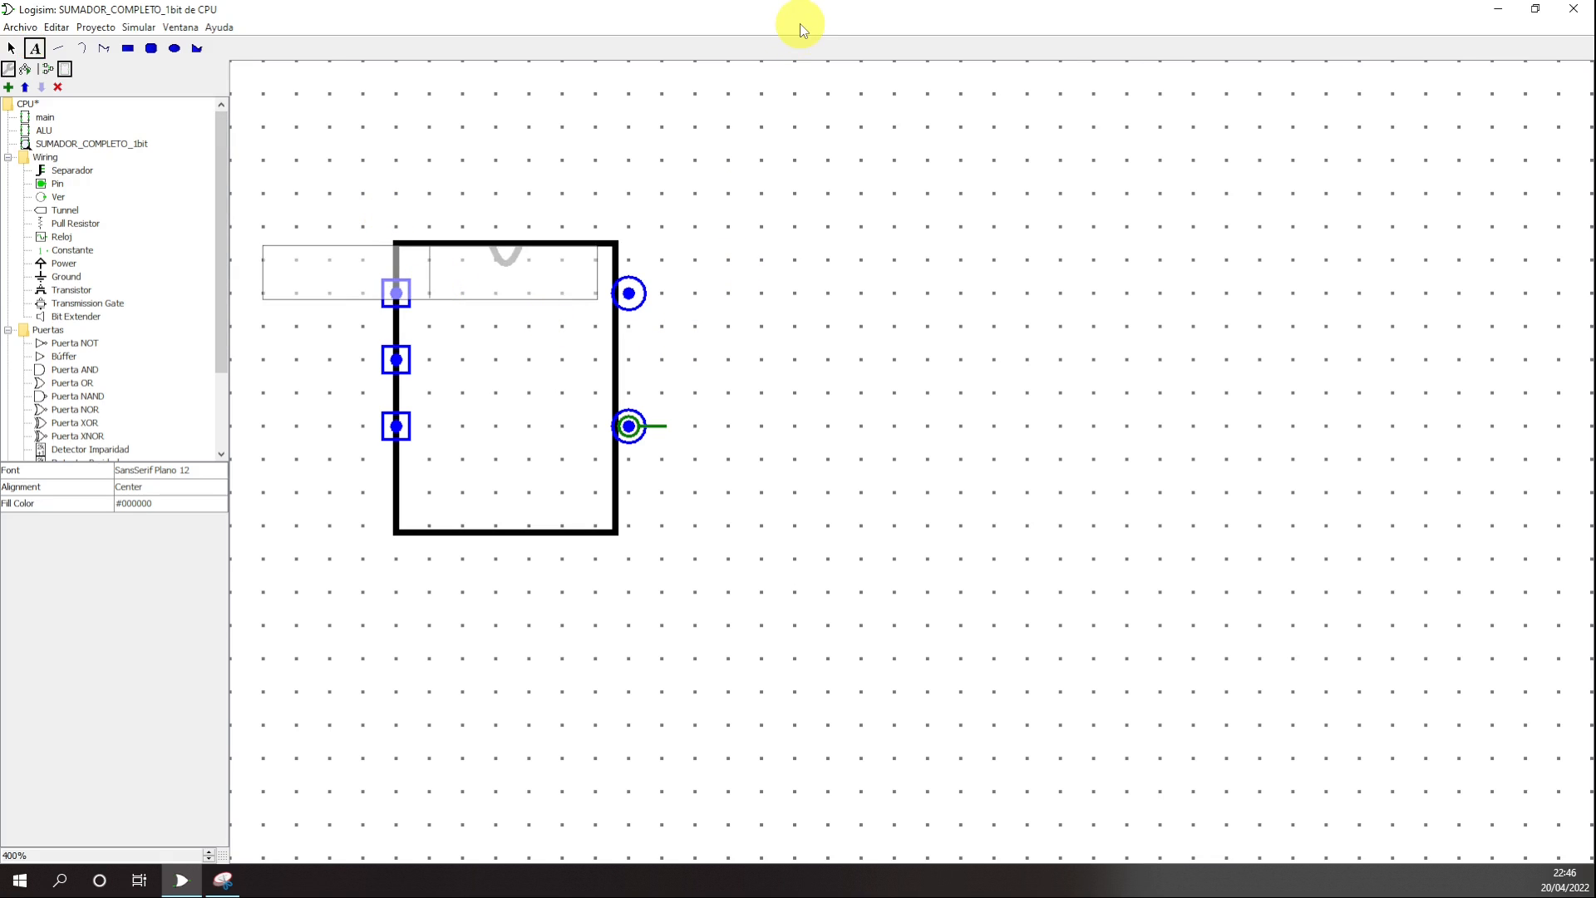
pyautogui.click(342, 326)
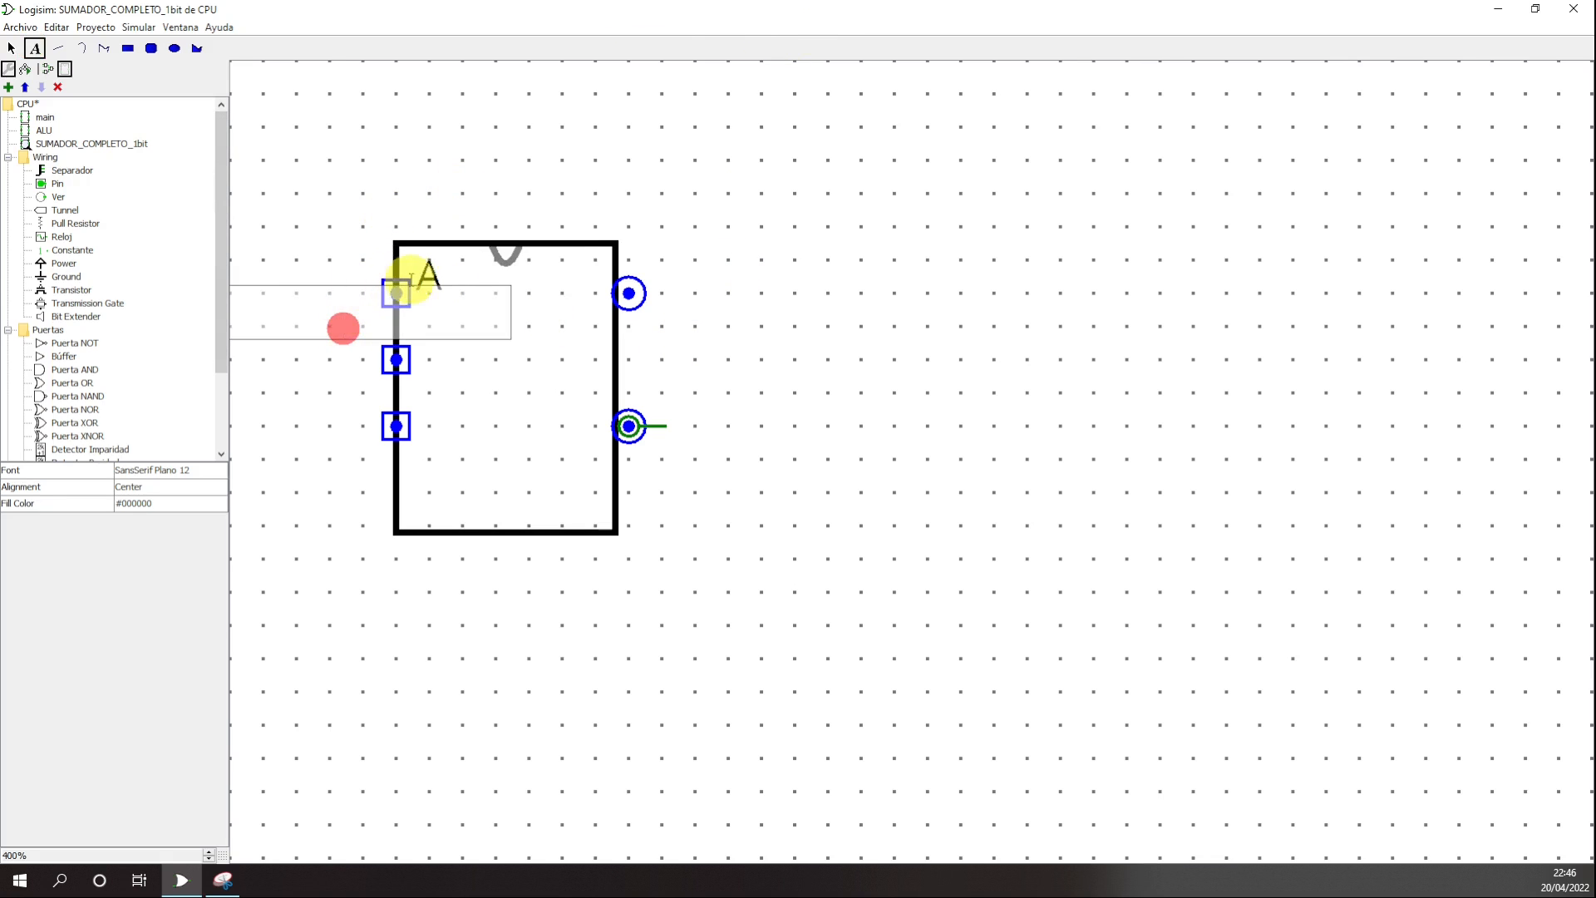
pyautogui.click(11, 48)
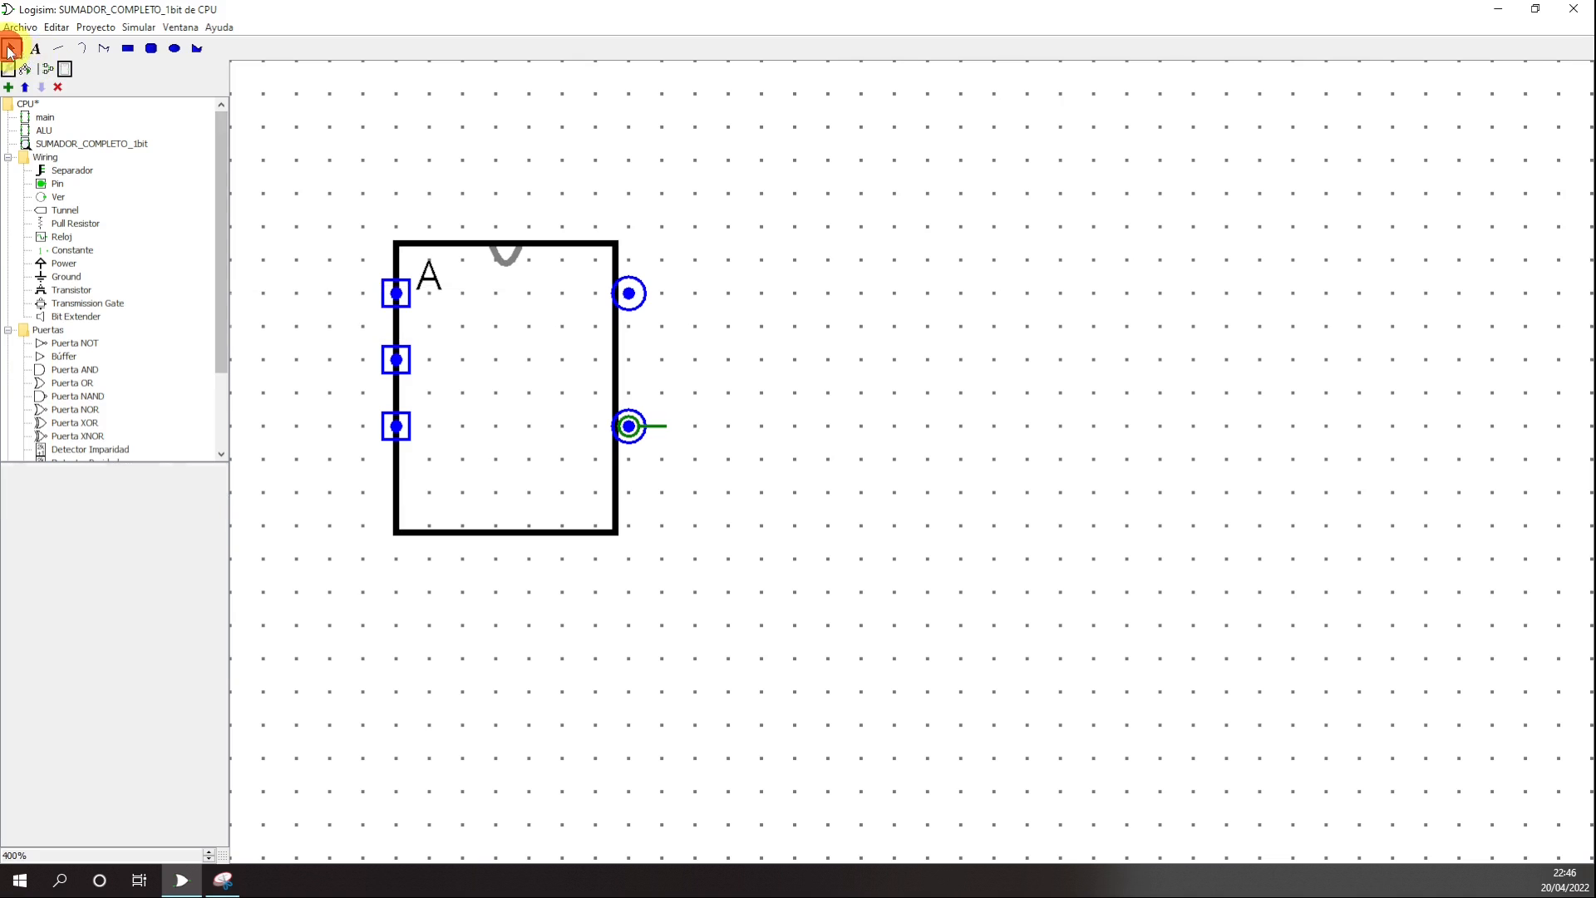
pyautogui.click(458, 287)
pyautogui.click(432, 283)
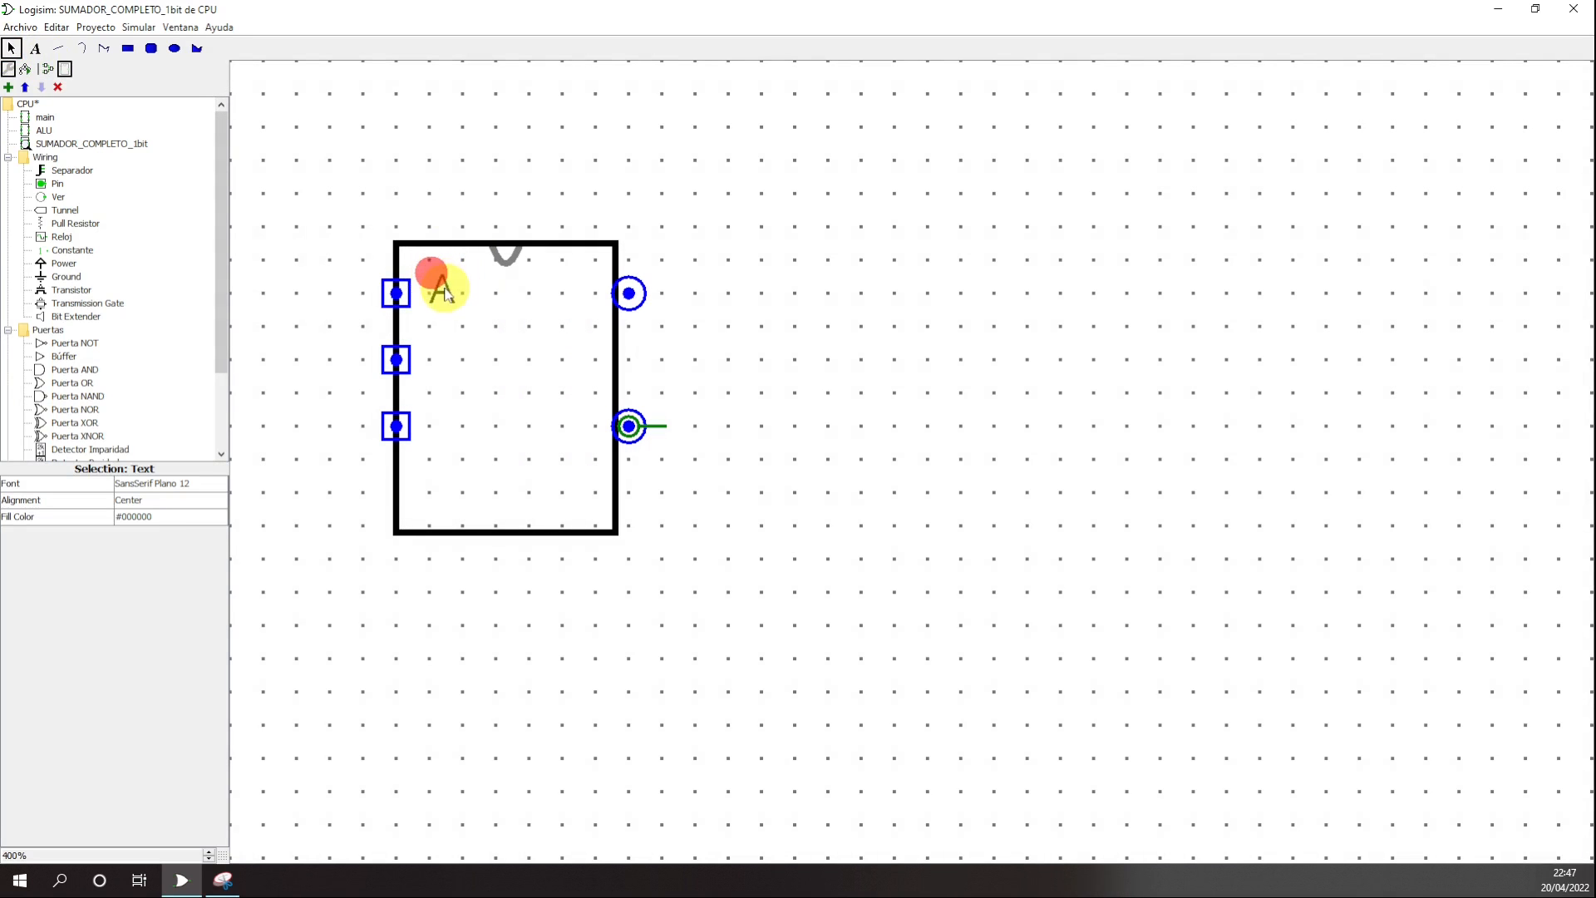
# - Add the text labels B and CIN inside the symbol, beside the middle and lowest input ports and roughly aligned under A
pyautogui.click(37, 50)
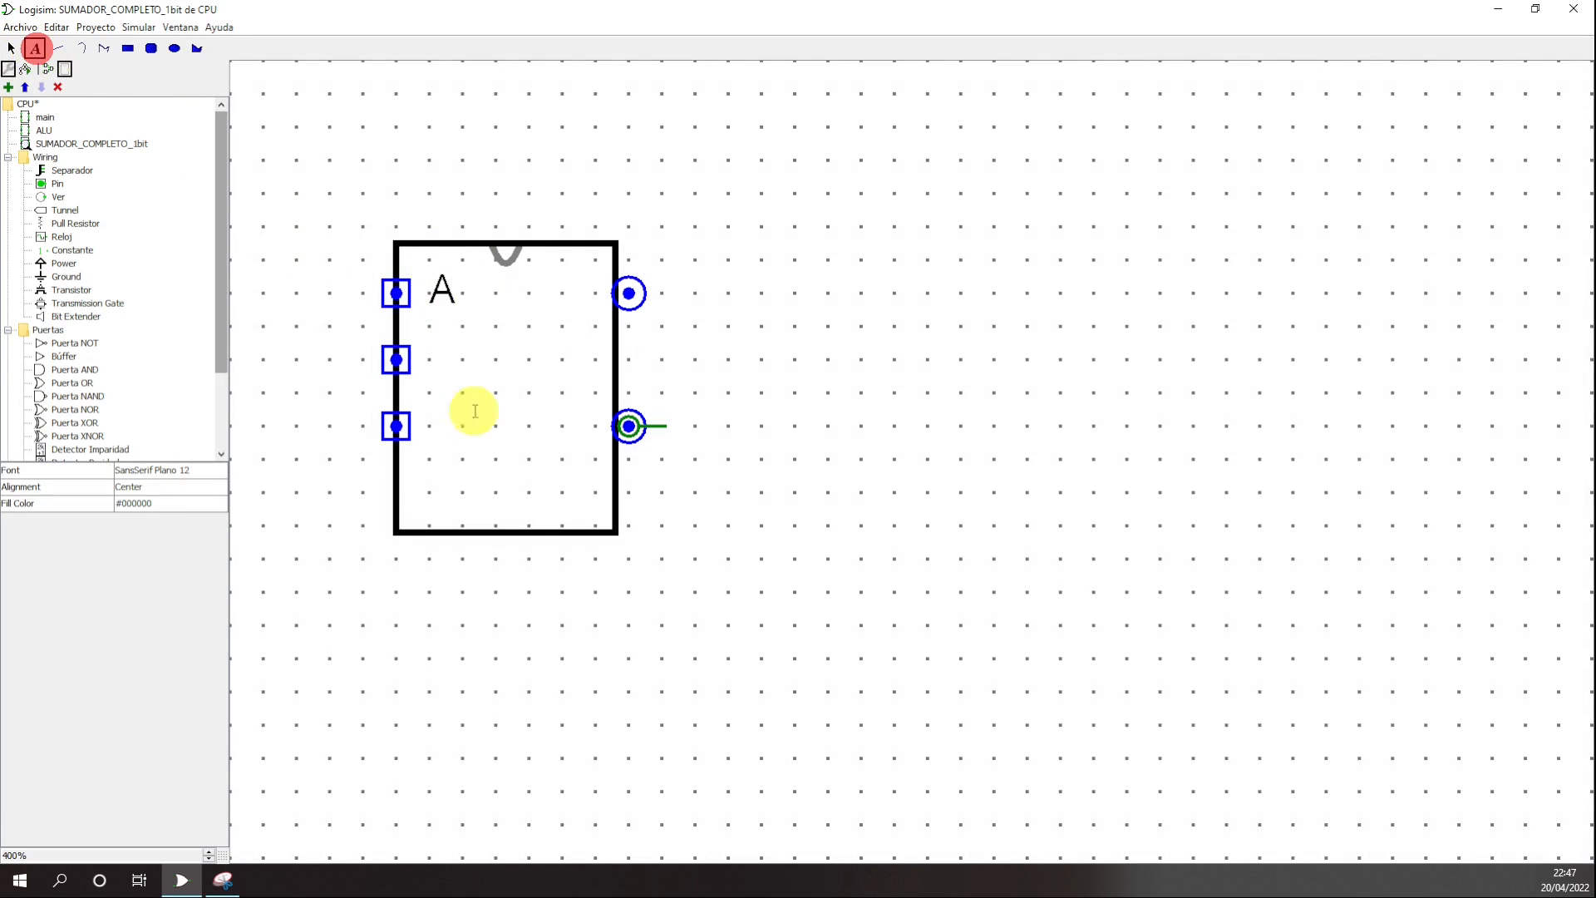
pyautogui.click(431, 357)
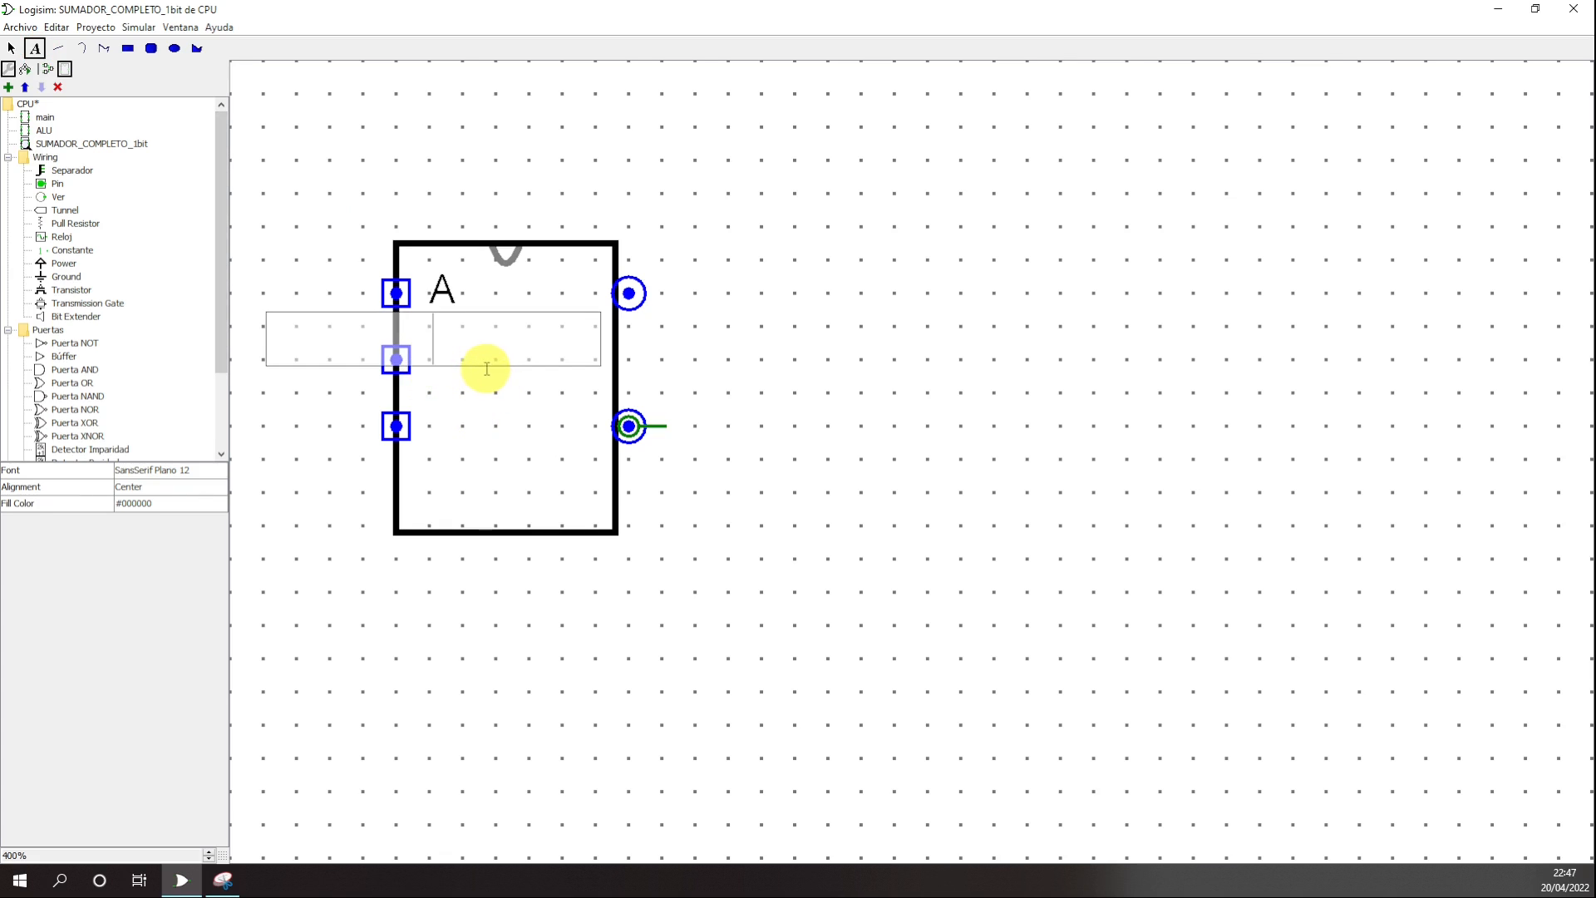
pyautogui.write('B')
pyautogui.click(337, 416)
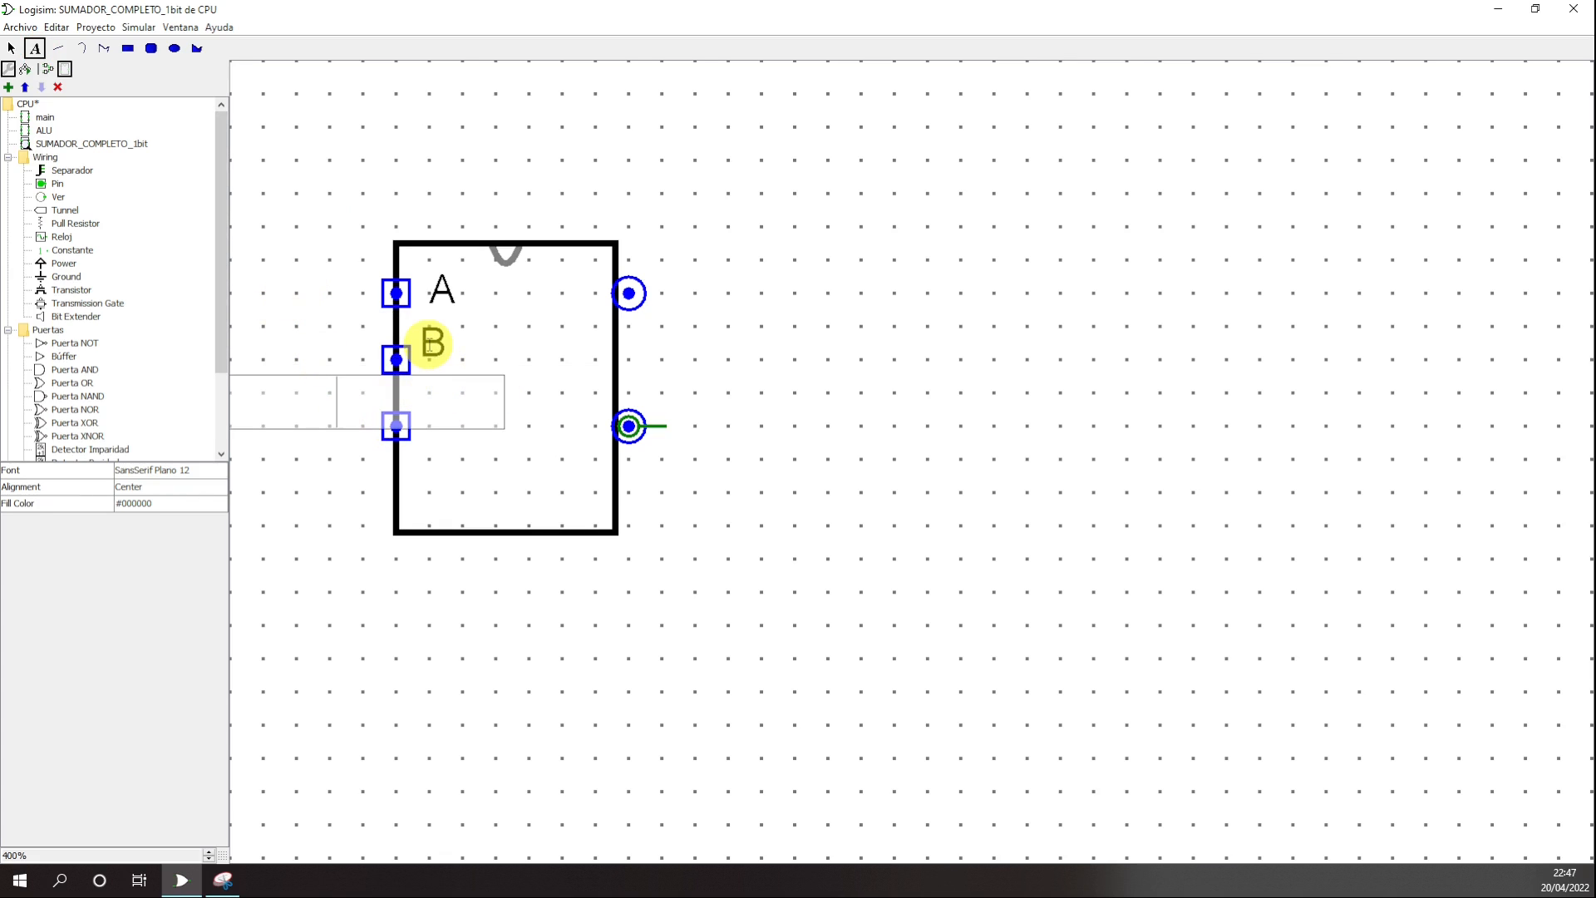
pyautogui.write('CIN')
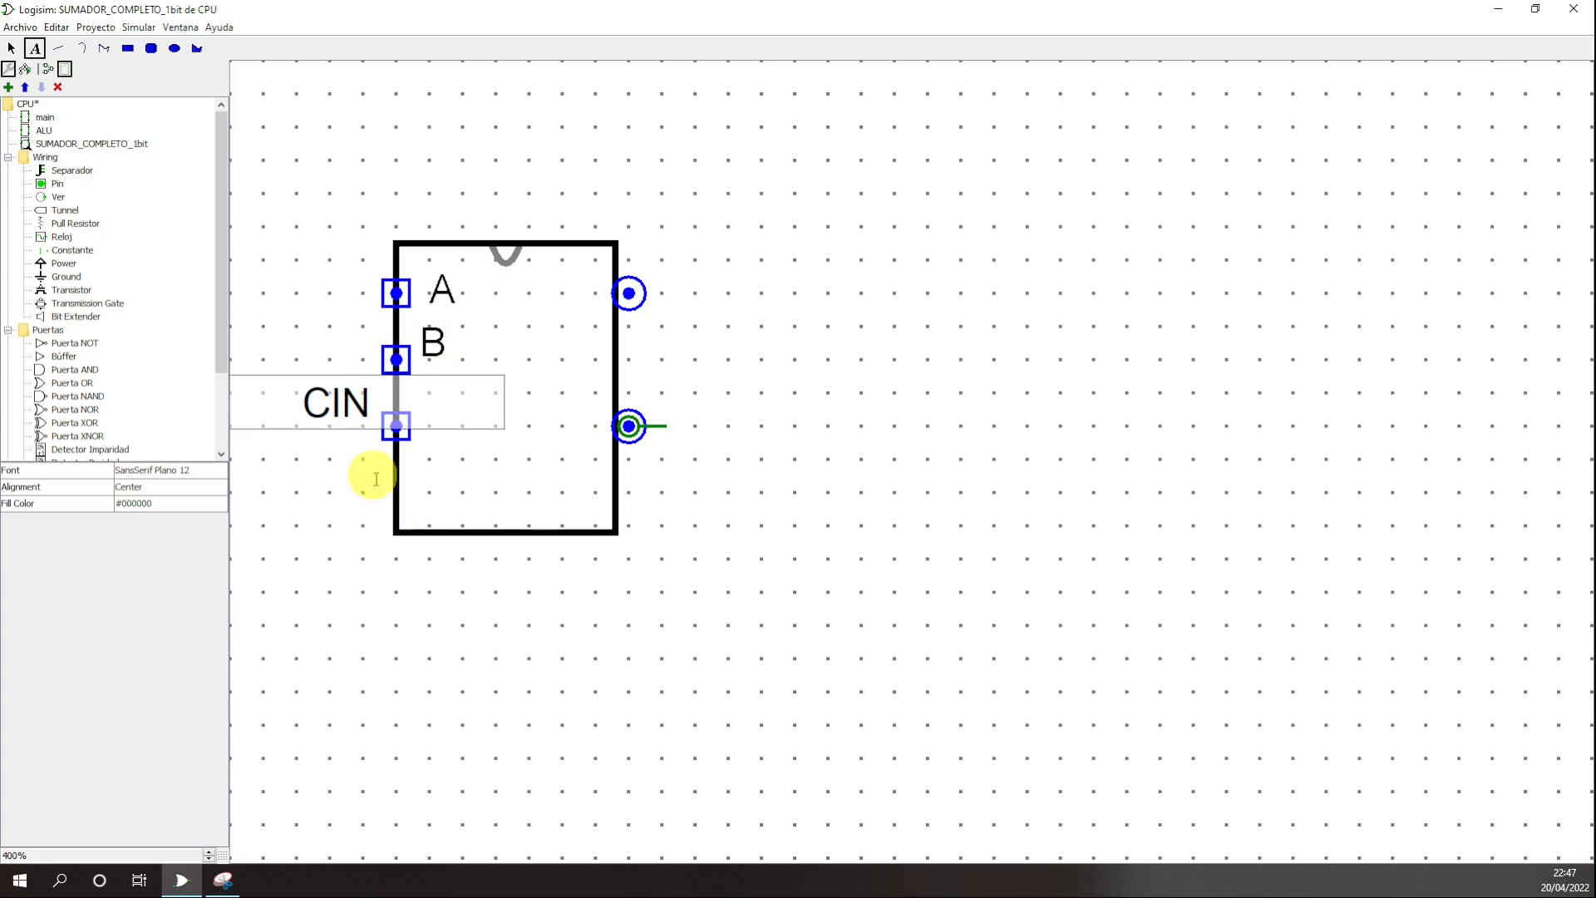
pyautogui.click(351, 522)
pyautogui.click(12, 50)
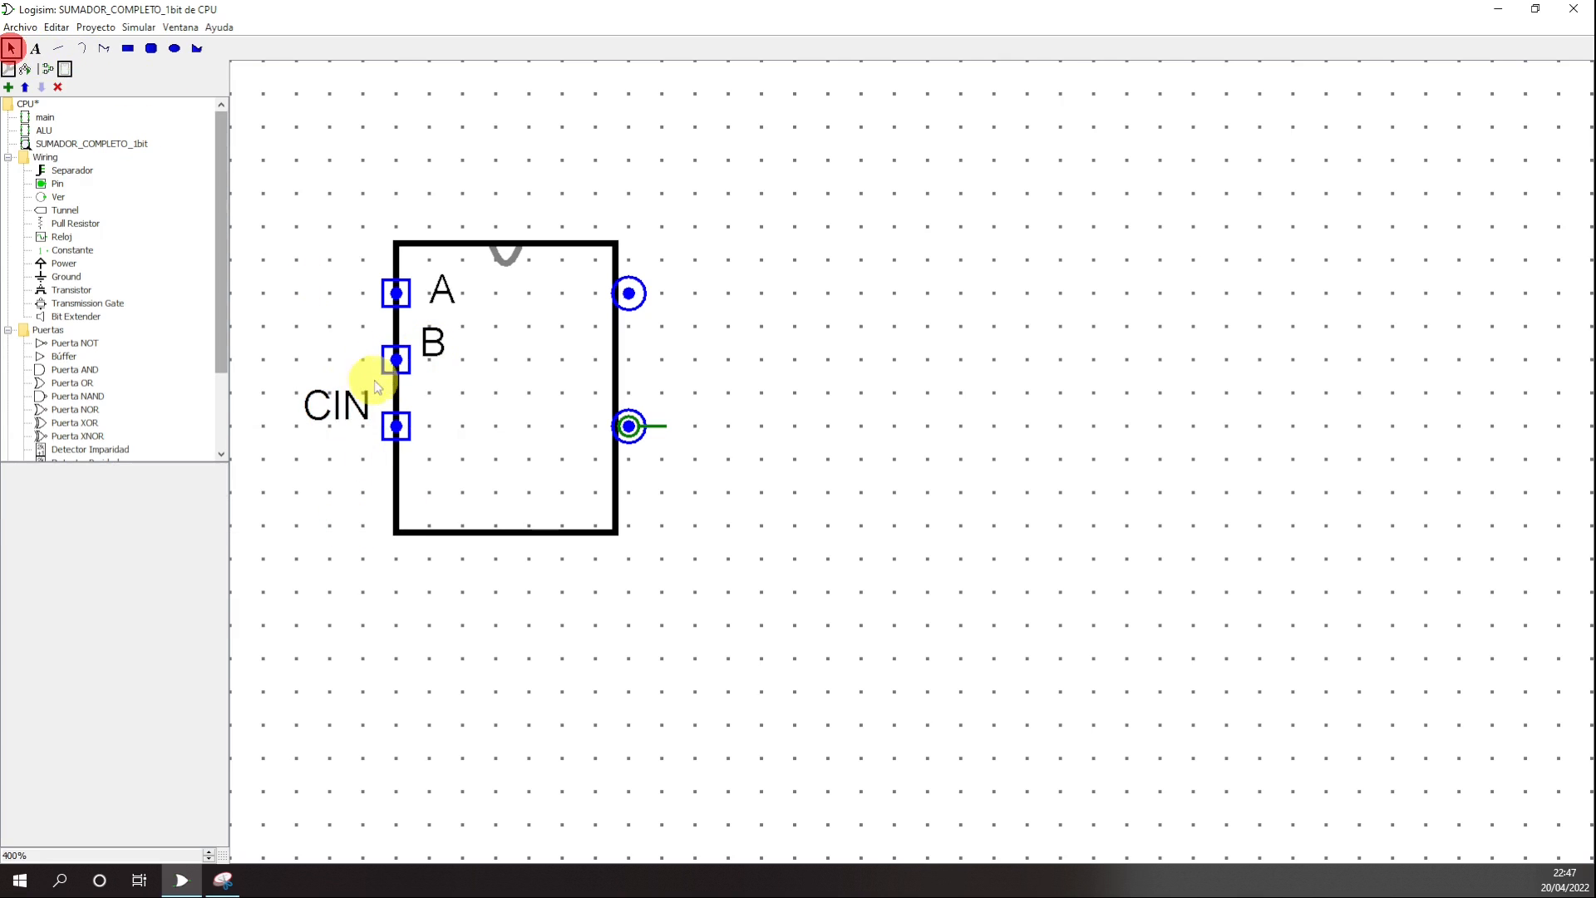
pyautogui.moveTo(432, 344); pyautogui.dragTo(438, 361)
pyautogui.moveTo(366, 419); pyautogui.dragTo(473, 432)
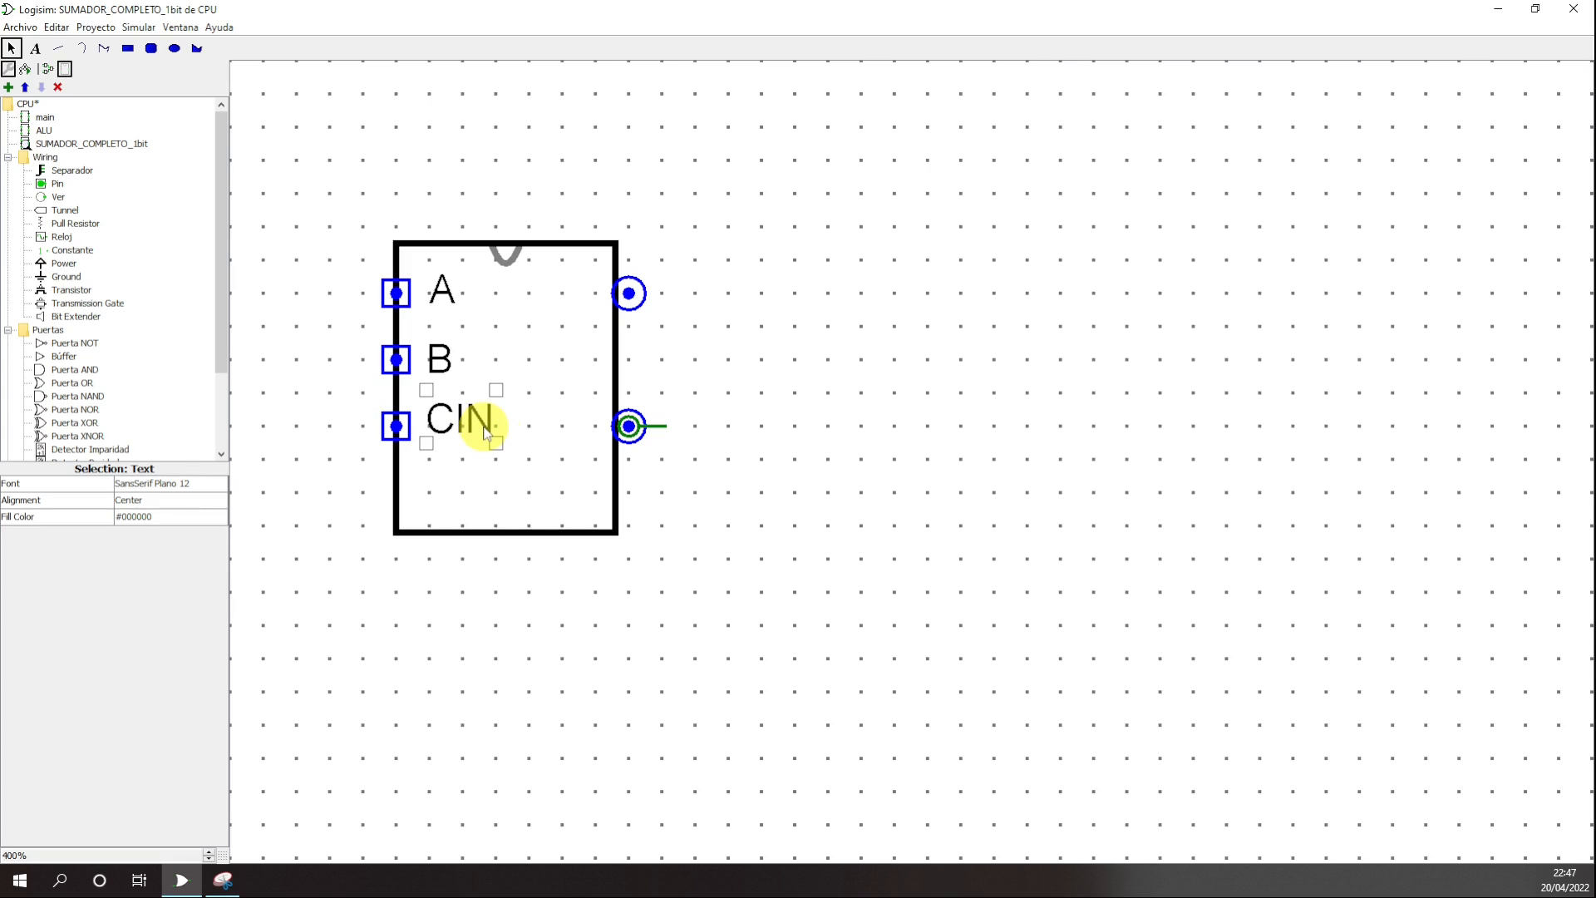
pyautogui.click(817, 458)
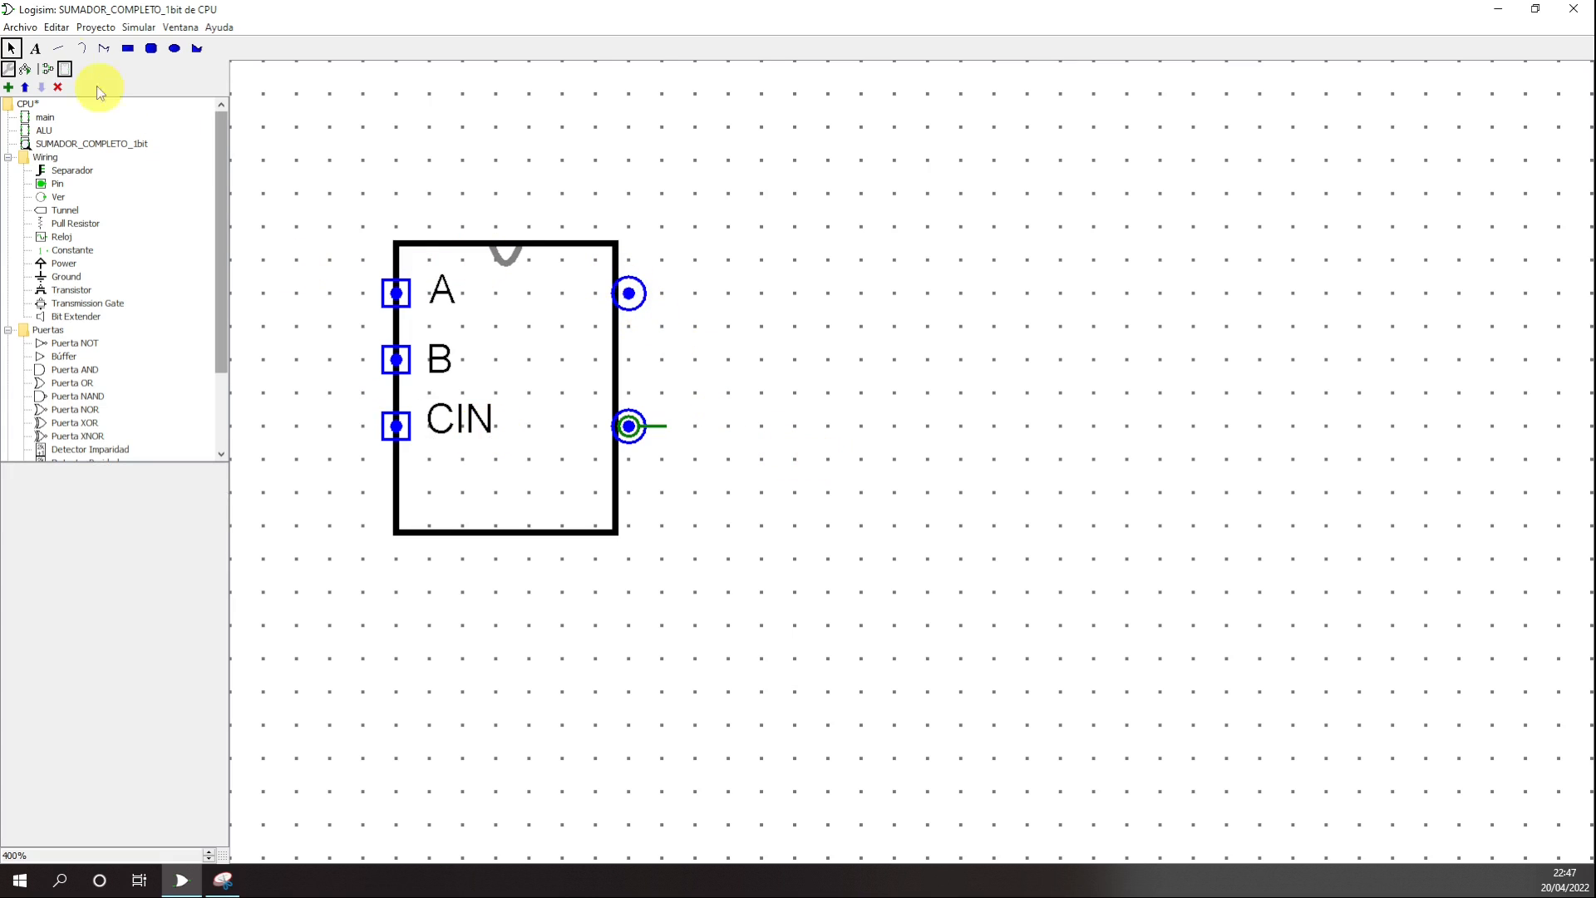
# - Add the text label S inside the symbol, beside the upper output port
pyautogui.click(35, 48)
pyautogui.click(551, 291)
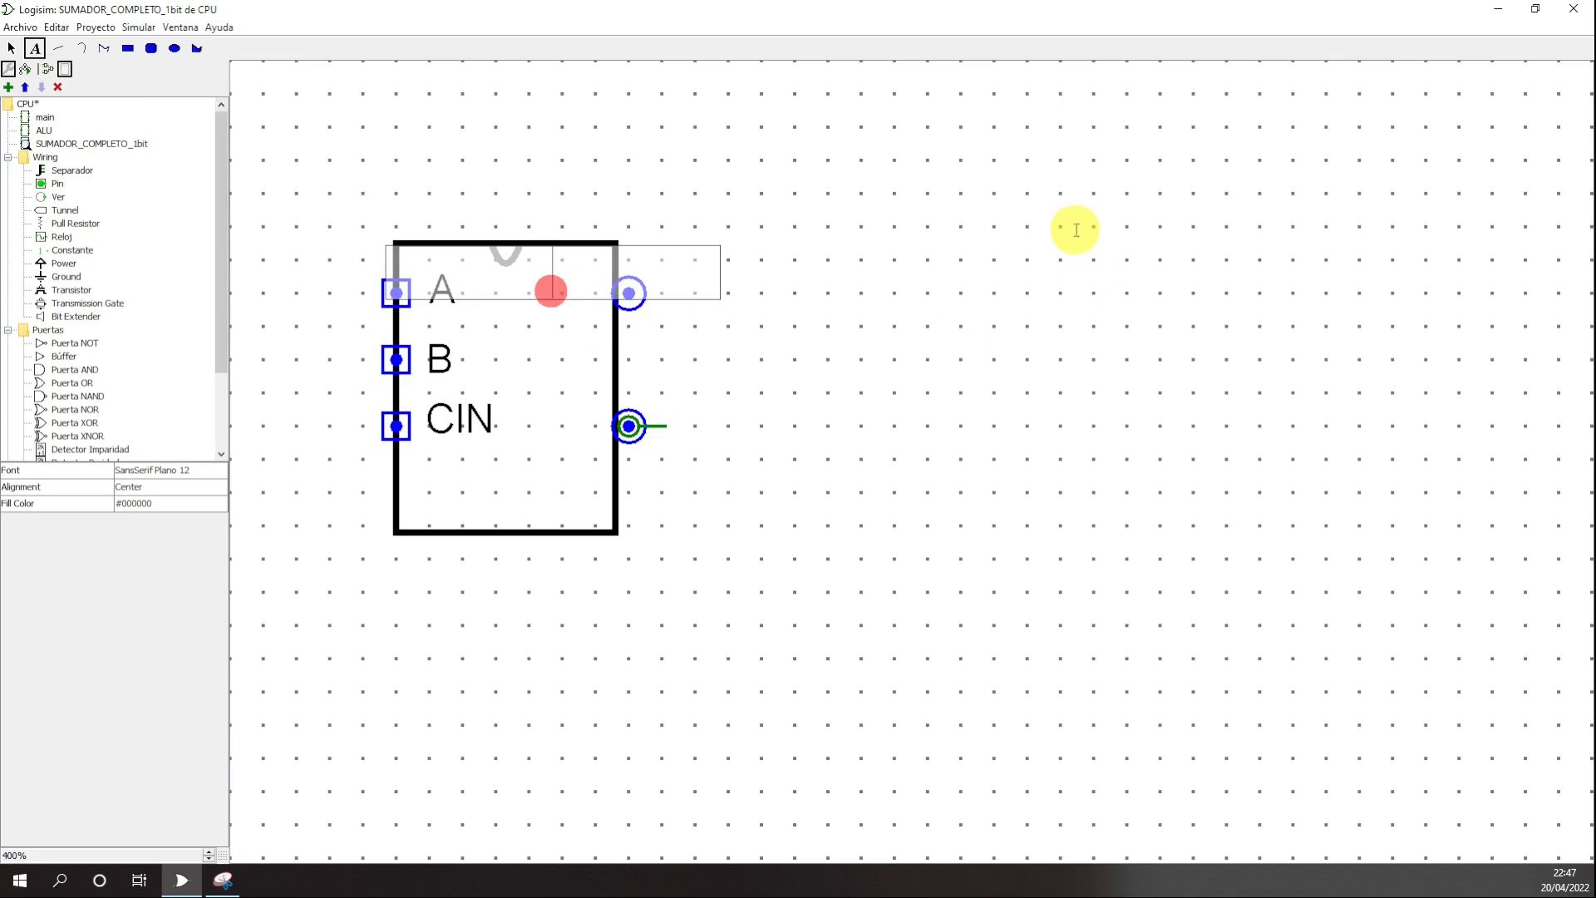
pyautogui.write('S')
pyautogui.click(868, 351)
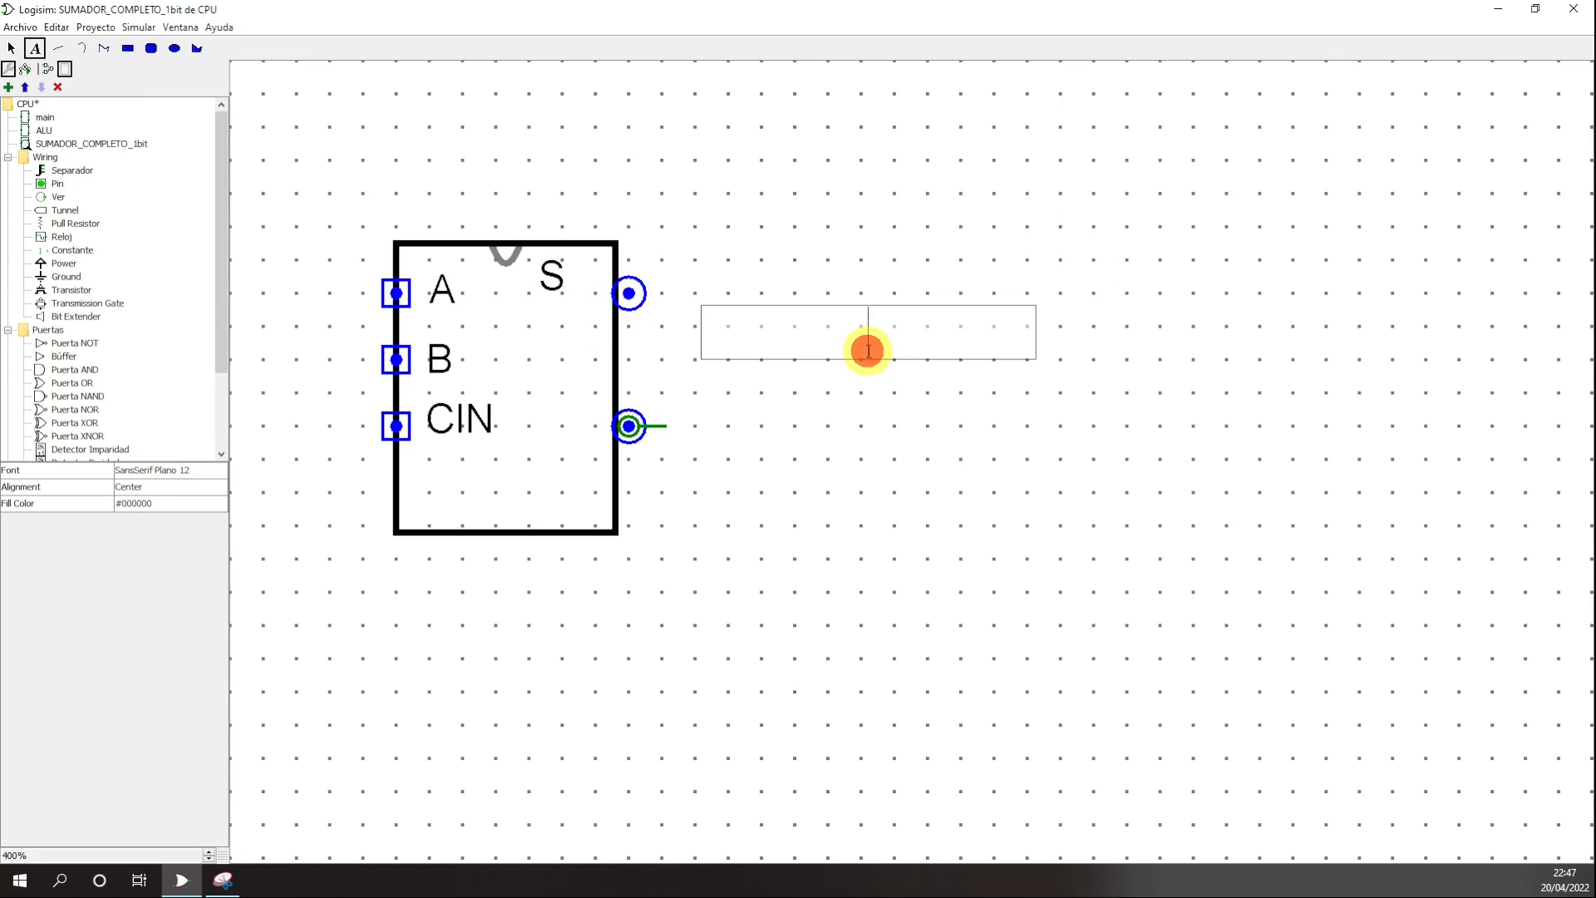
pyautogui.click(12, 48)
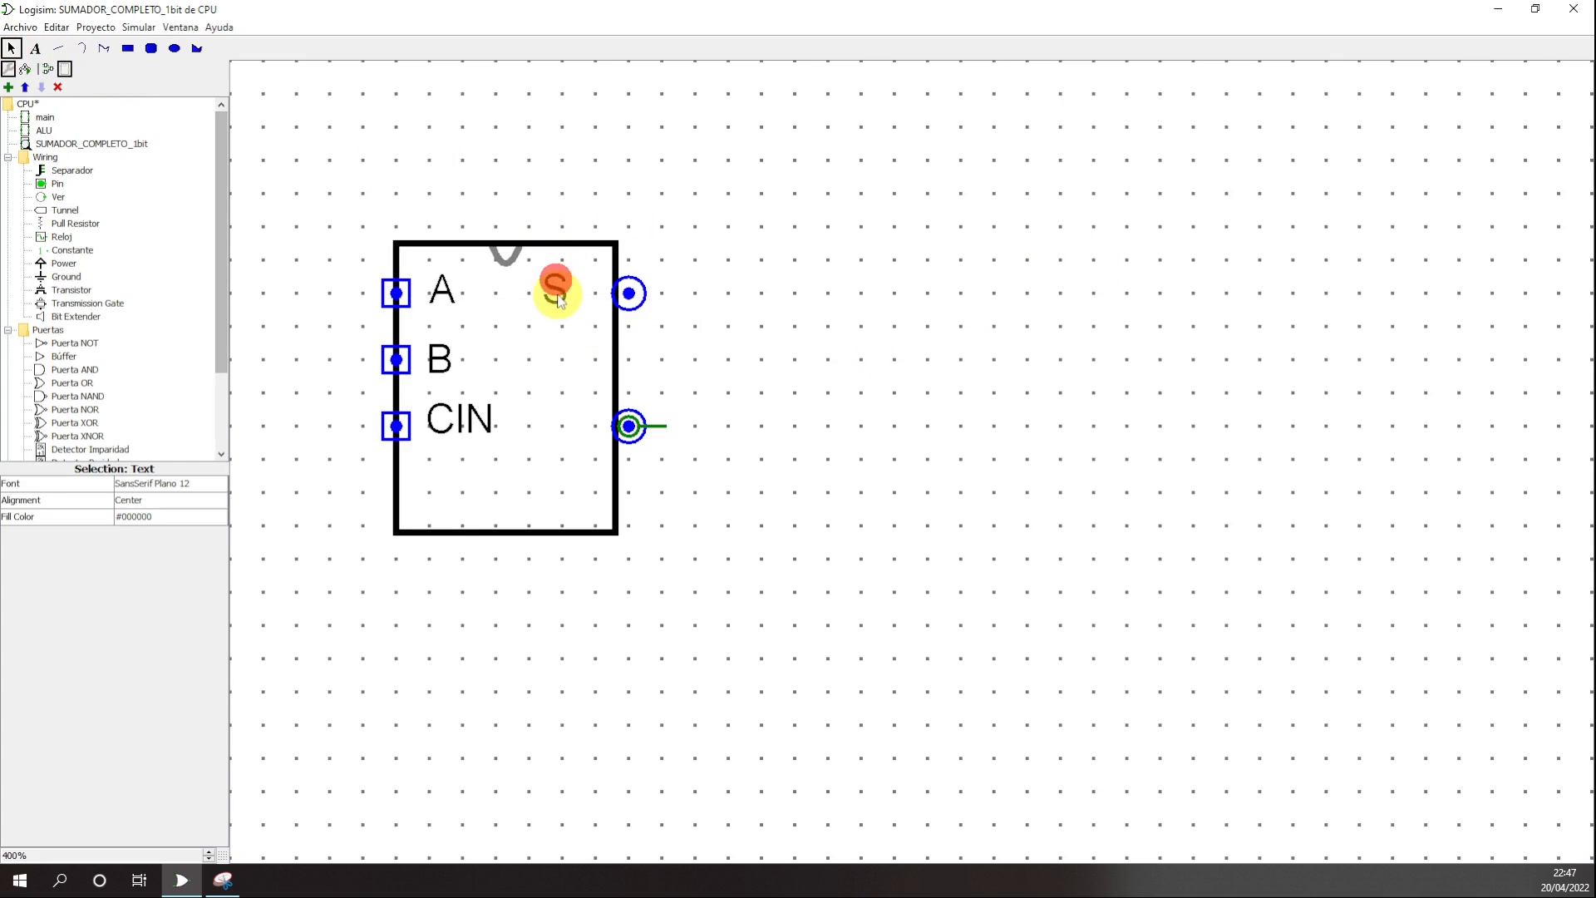
pyautogui.moveTo(552, 278); pyautogui.dragTo(582, 299)
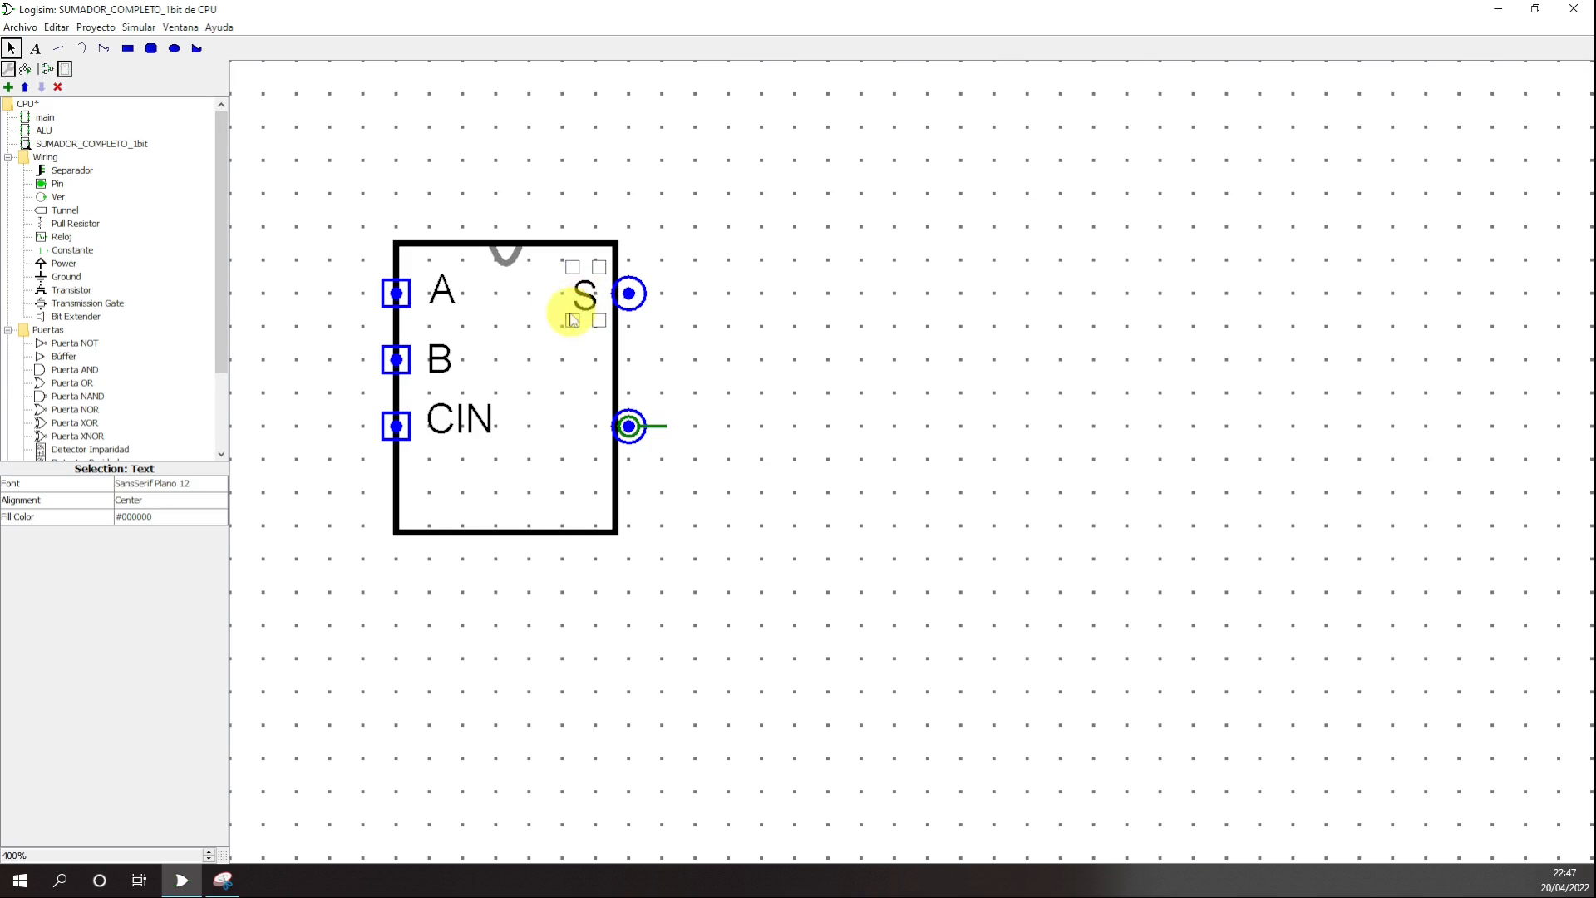
# - Add the text label COUT inside the symbol, beside the lower output port
pyautogui.click(35, 48)
pyautogui.click(541, 420)
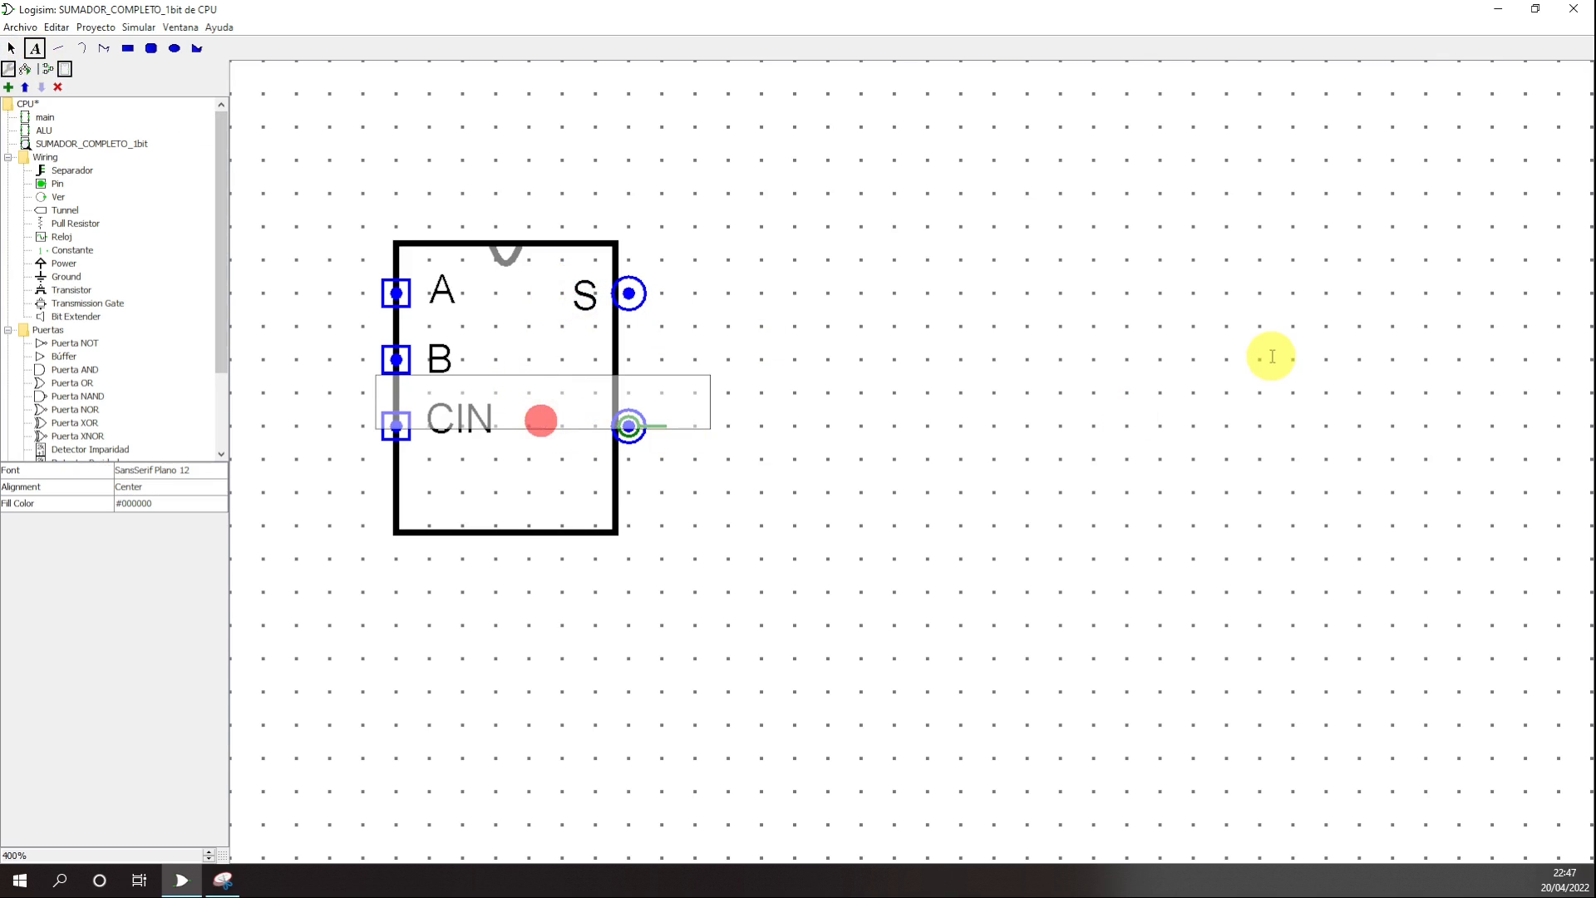
pyautogui.write('COUT')
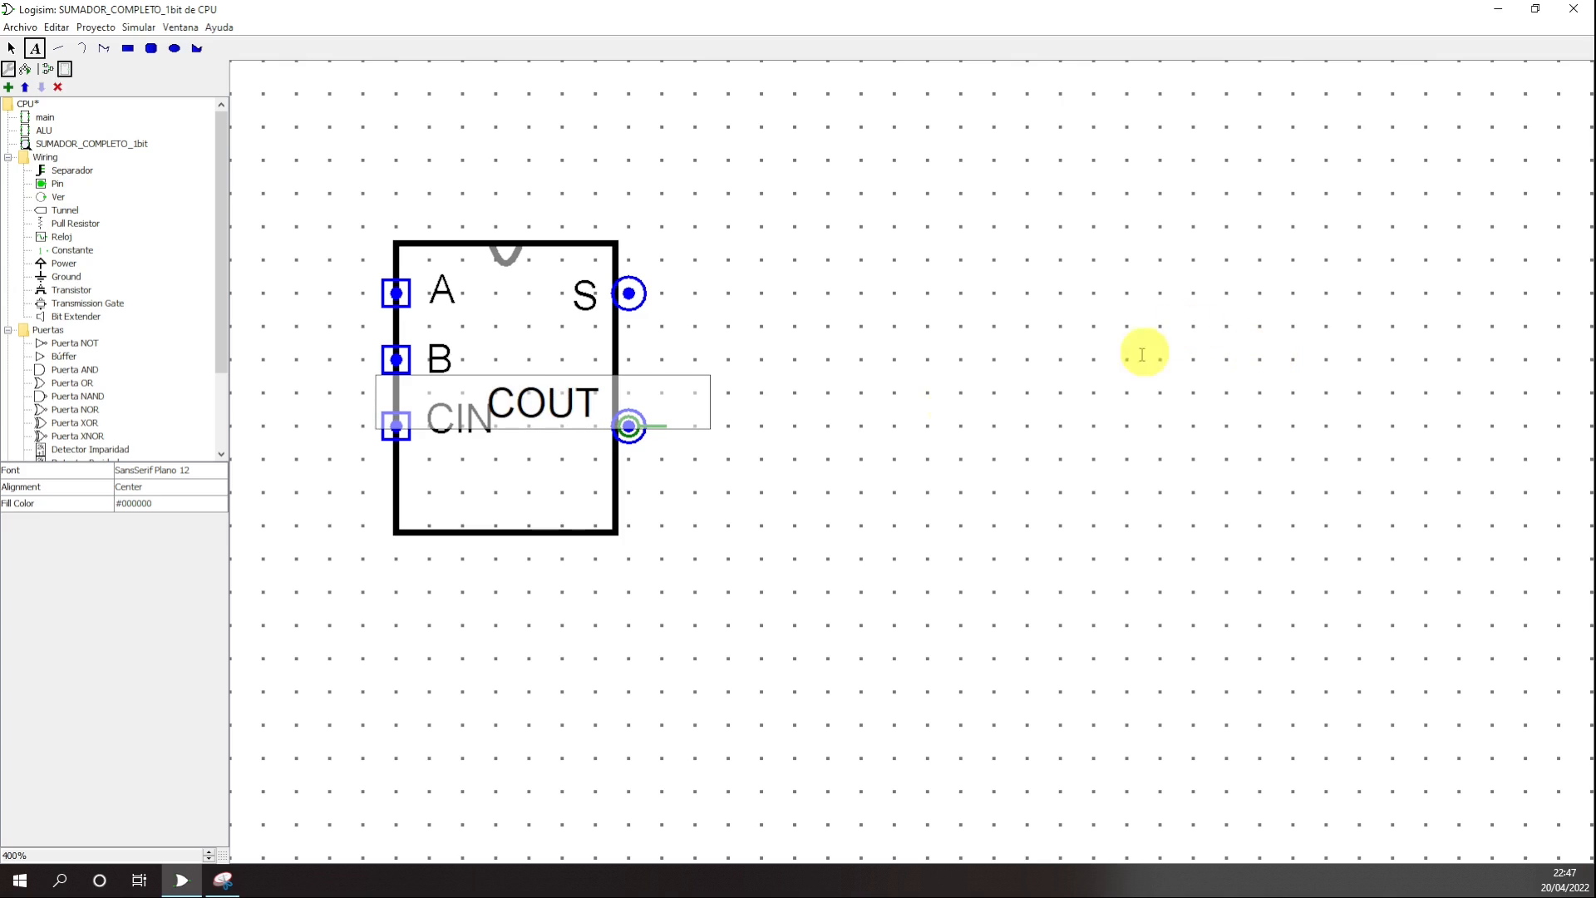
pyautogui.click(882, 409)
pyautogui.click(10, 48)
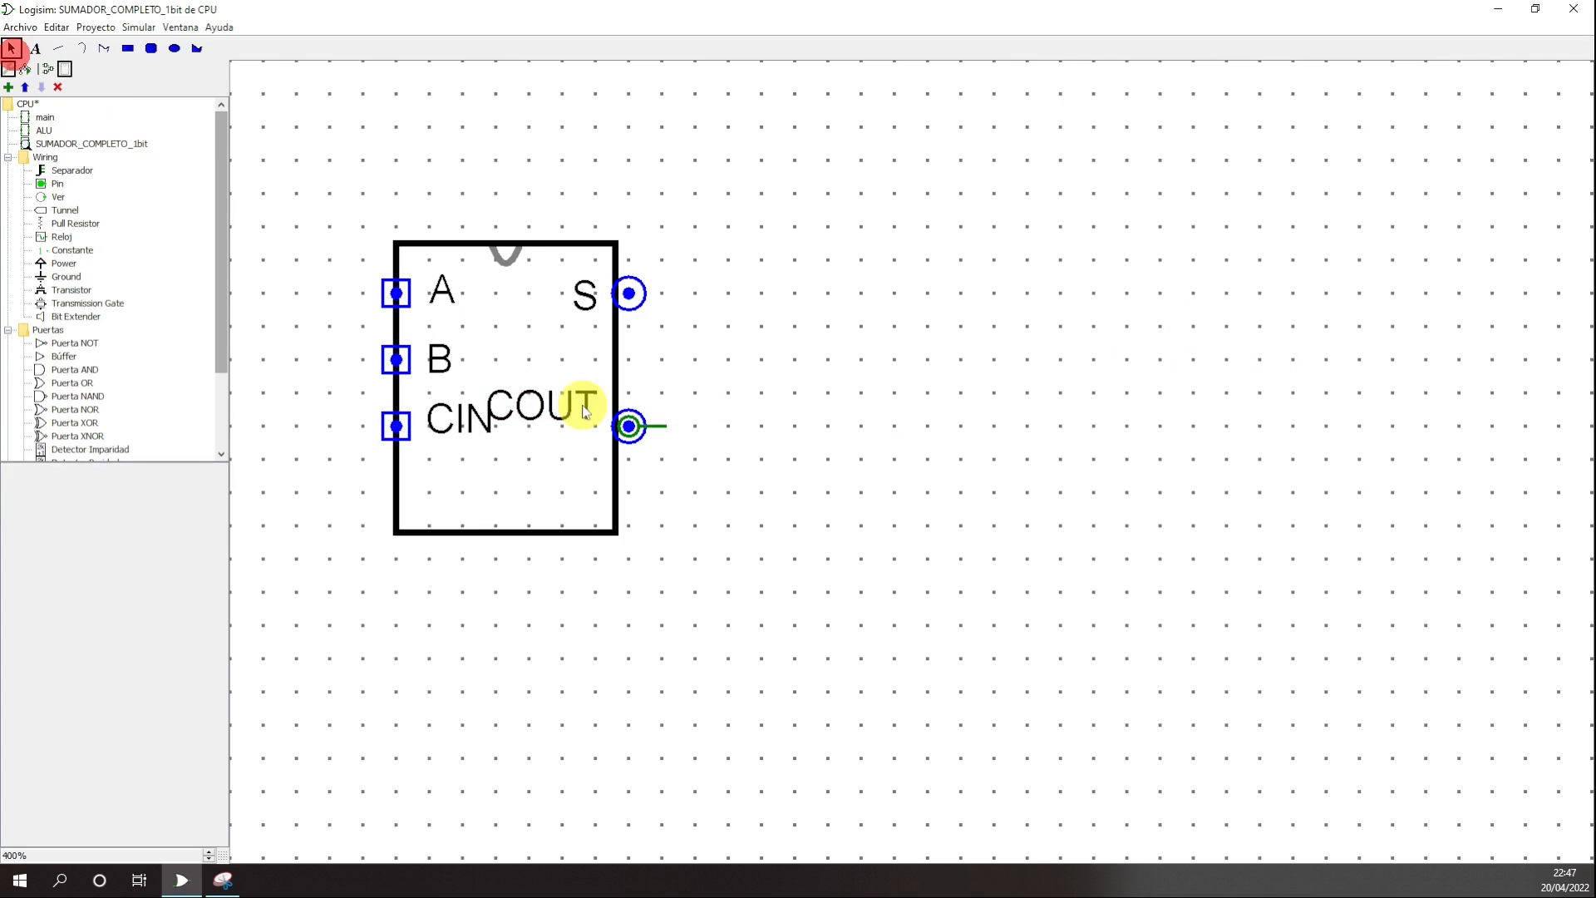
pyautogui.moveTo(579, 402); pyautogui.dragTo(587, 414)
# - Widen the symbol's rectangle rightward by about three grid spaces and move the S port and its label over to the new right edge
pyautogui.click(609, 370)
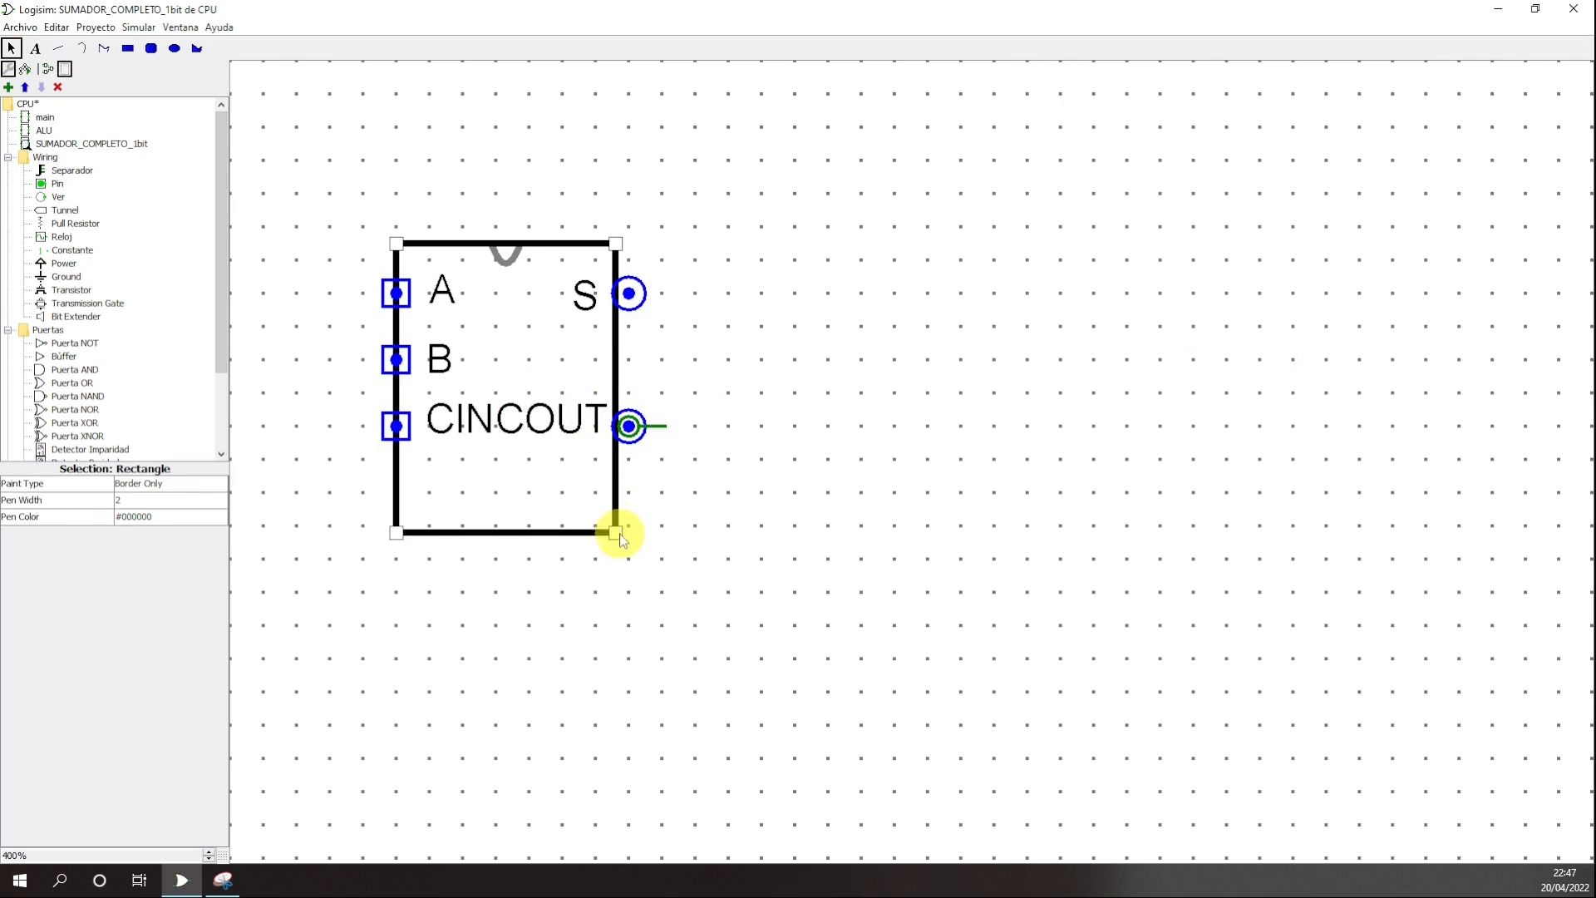
pyautogui.moveTo(627, 537); pyautogui.dragTo(728, 542)
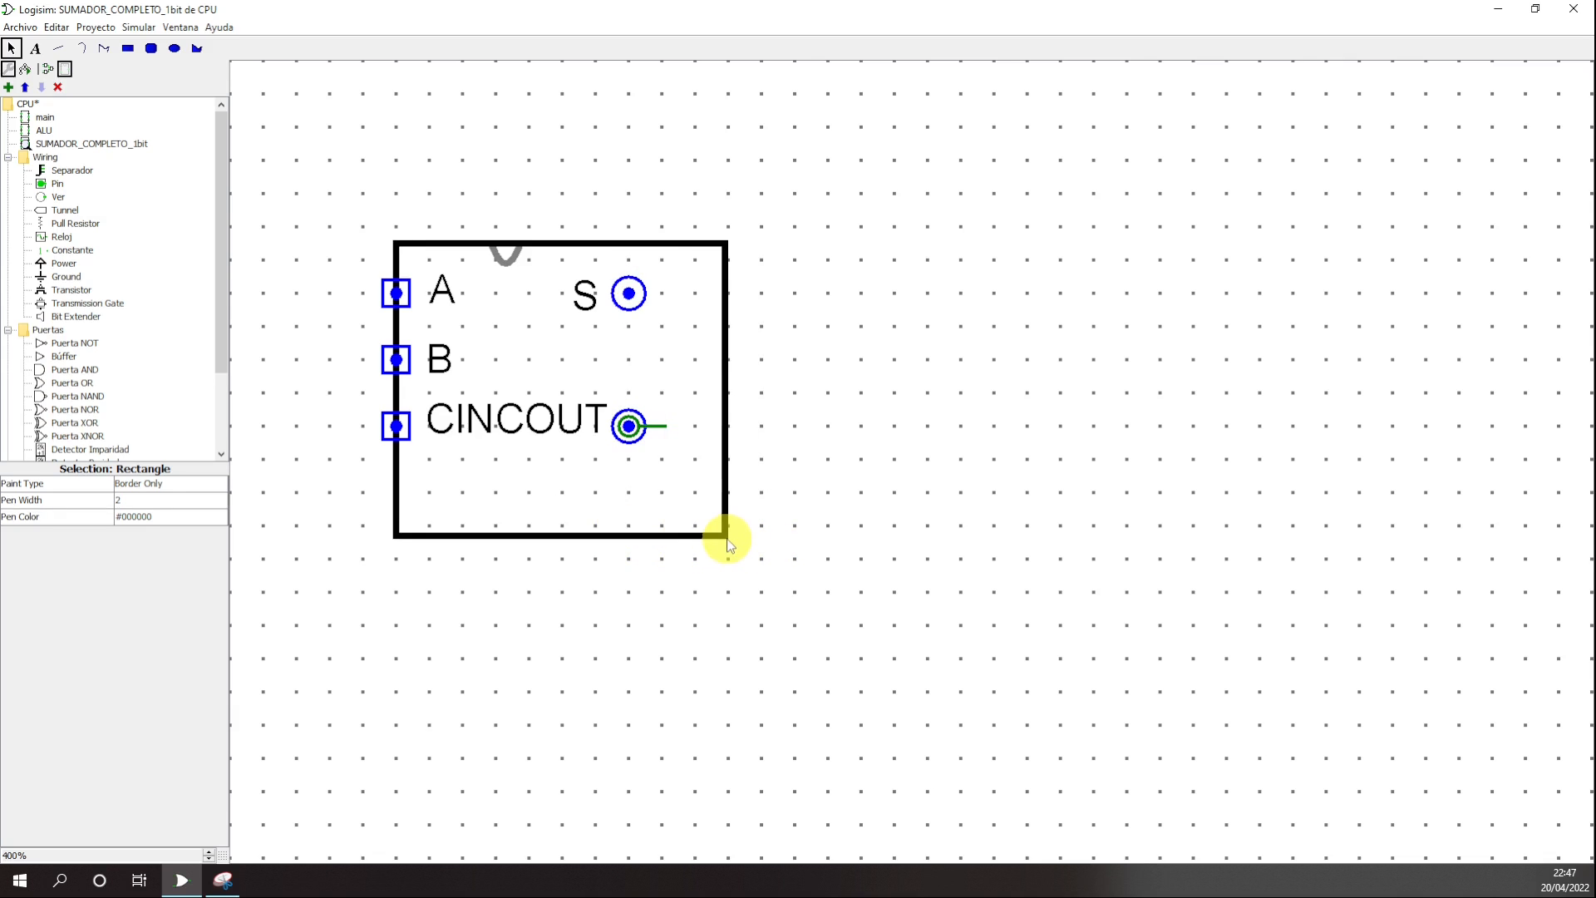
pyautogui.click(866, 508)
pyautogui.moveTo(630, 293); pyautogui.dragTo(744, 299)
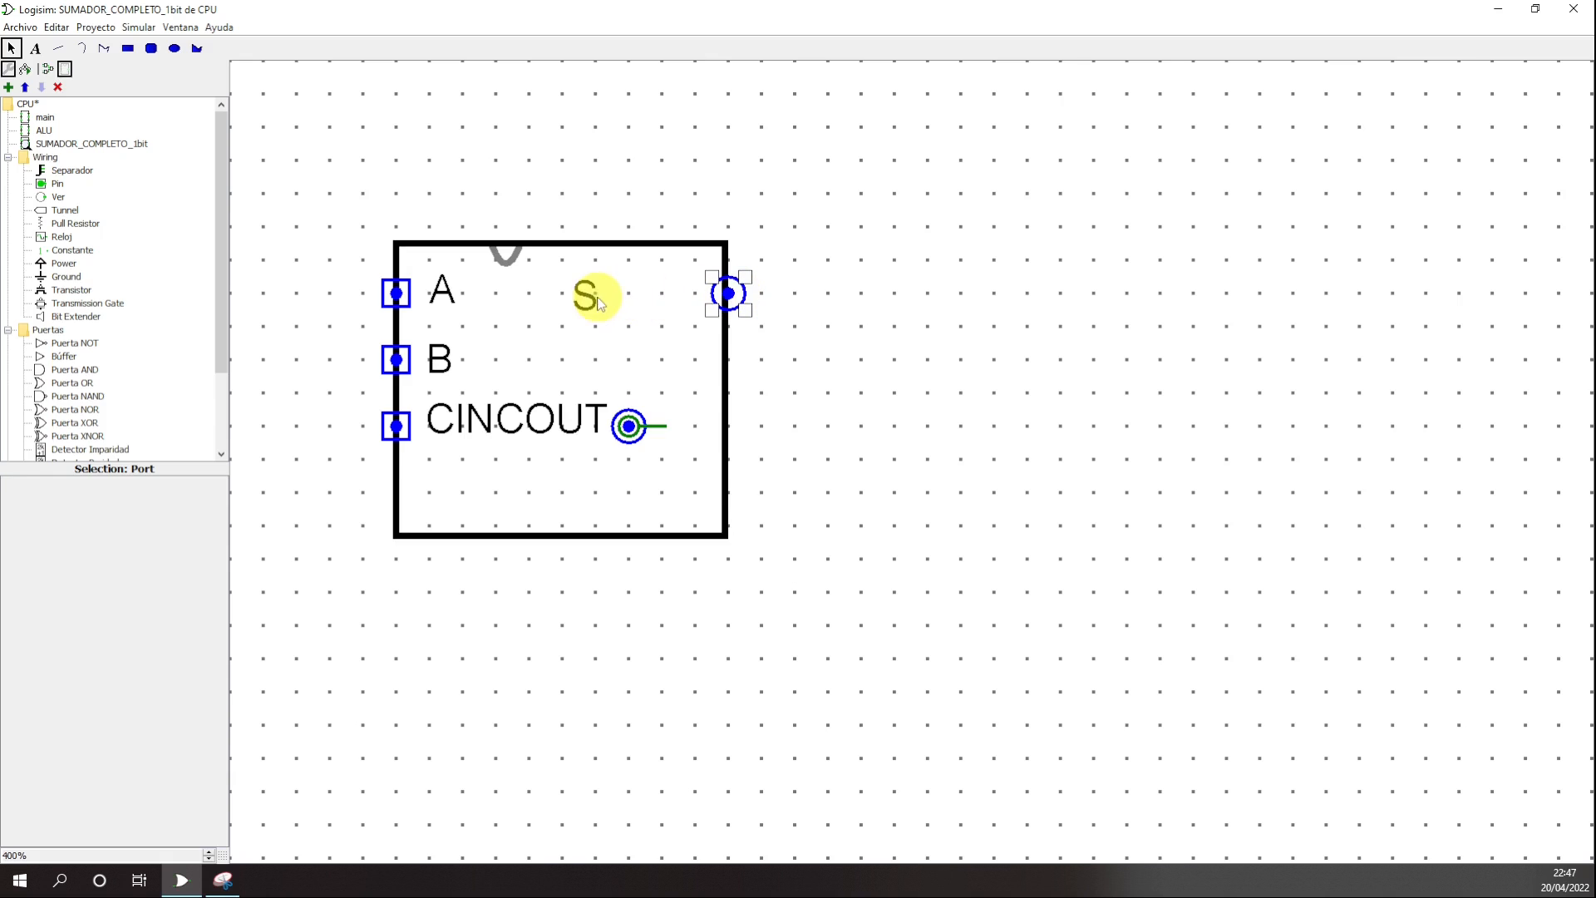
pyautogui.moveTo(585, 293); pyautogui.dragTo(682, 299)
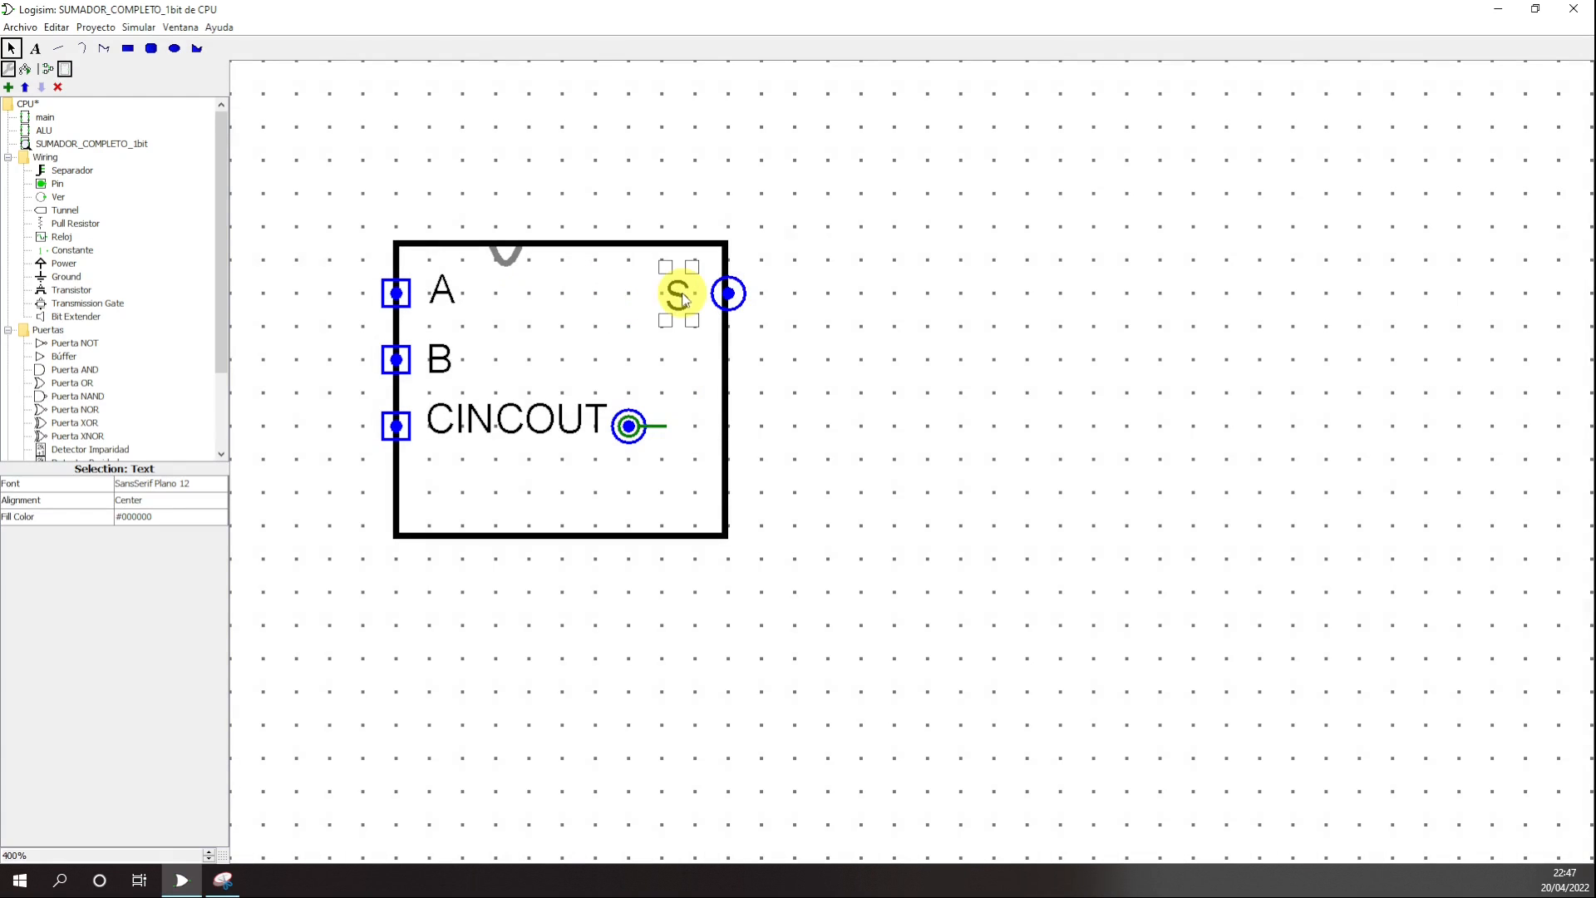
# - Move the anchor, COUT port and COUT label to the new right edge one grid space lower, and recentre the notch on the top edge
pyautogui.moveTo(630, 426); pyautogui.dragTo(723, 460)
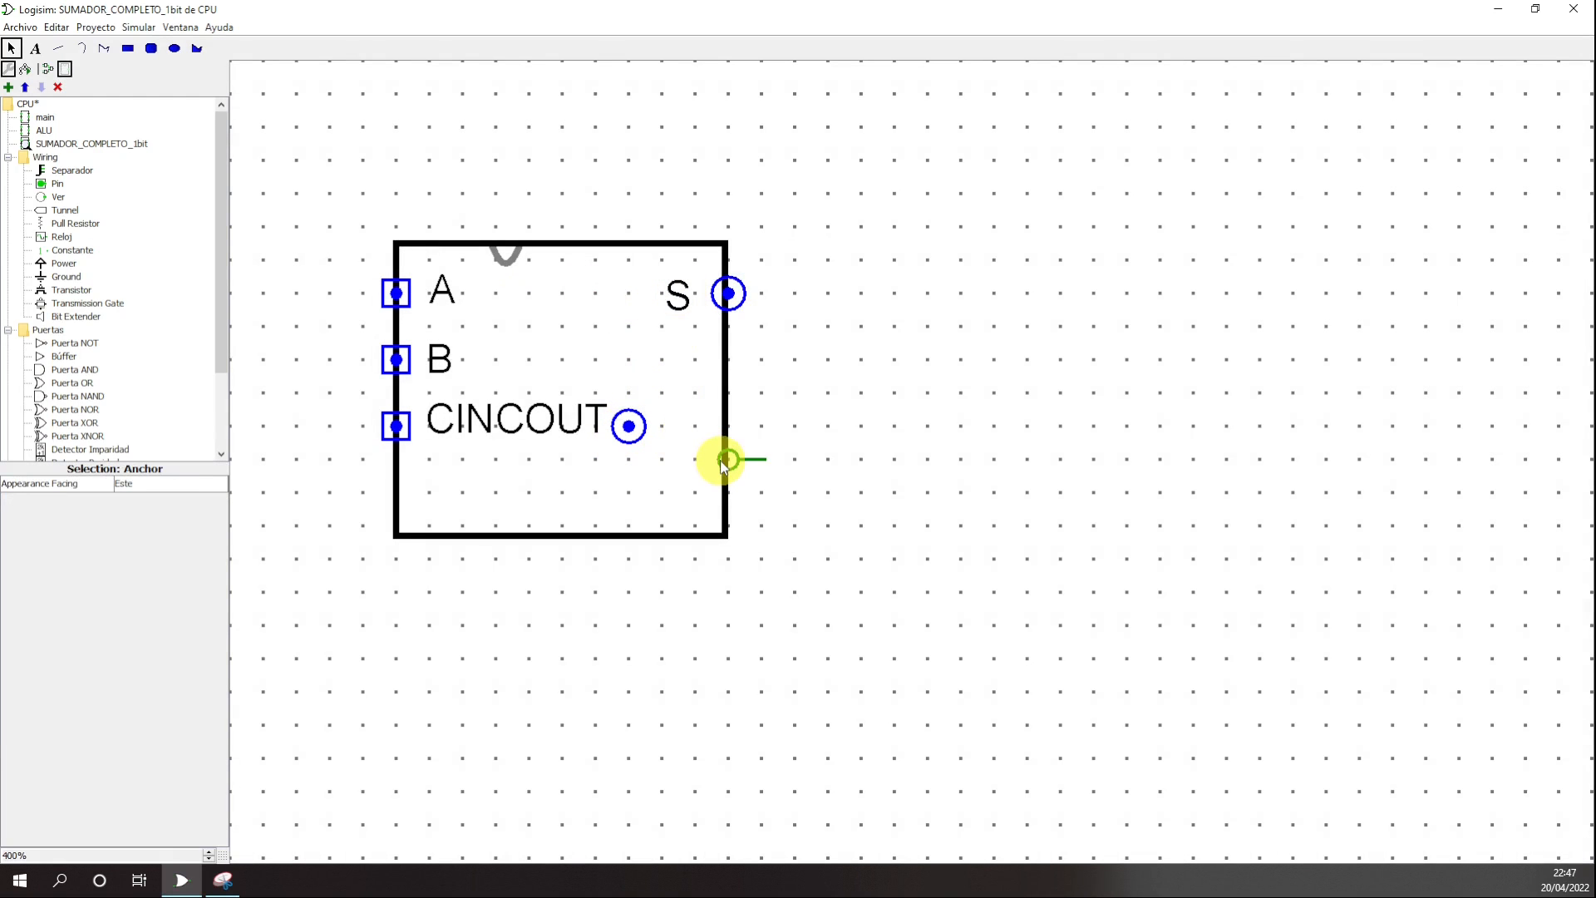
pyautogui.moveTo(629, 425); pyautogui.dragTo(728, 459)
pyautogui.click(559, 414)
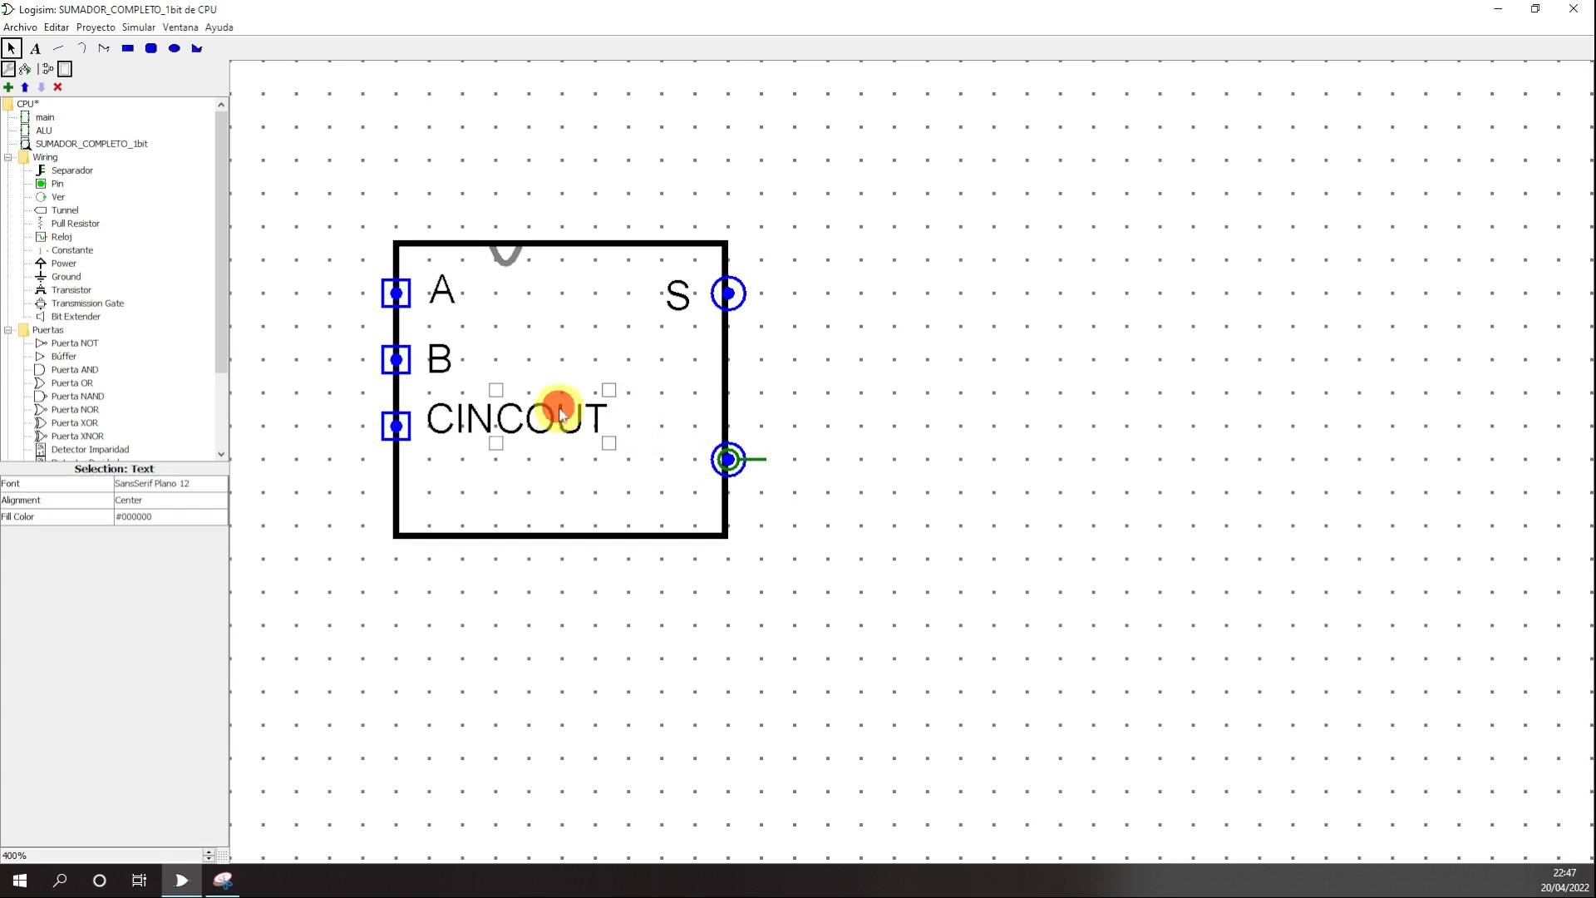
pyautogui.moveTo(559, 414); pyautogui.dragTo(661, 453)
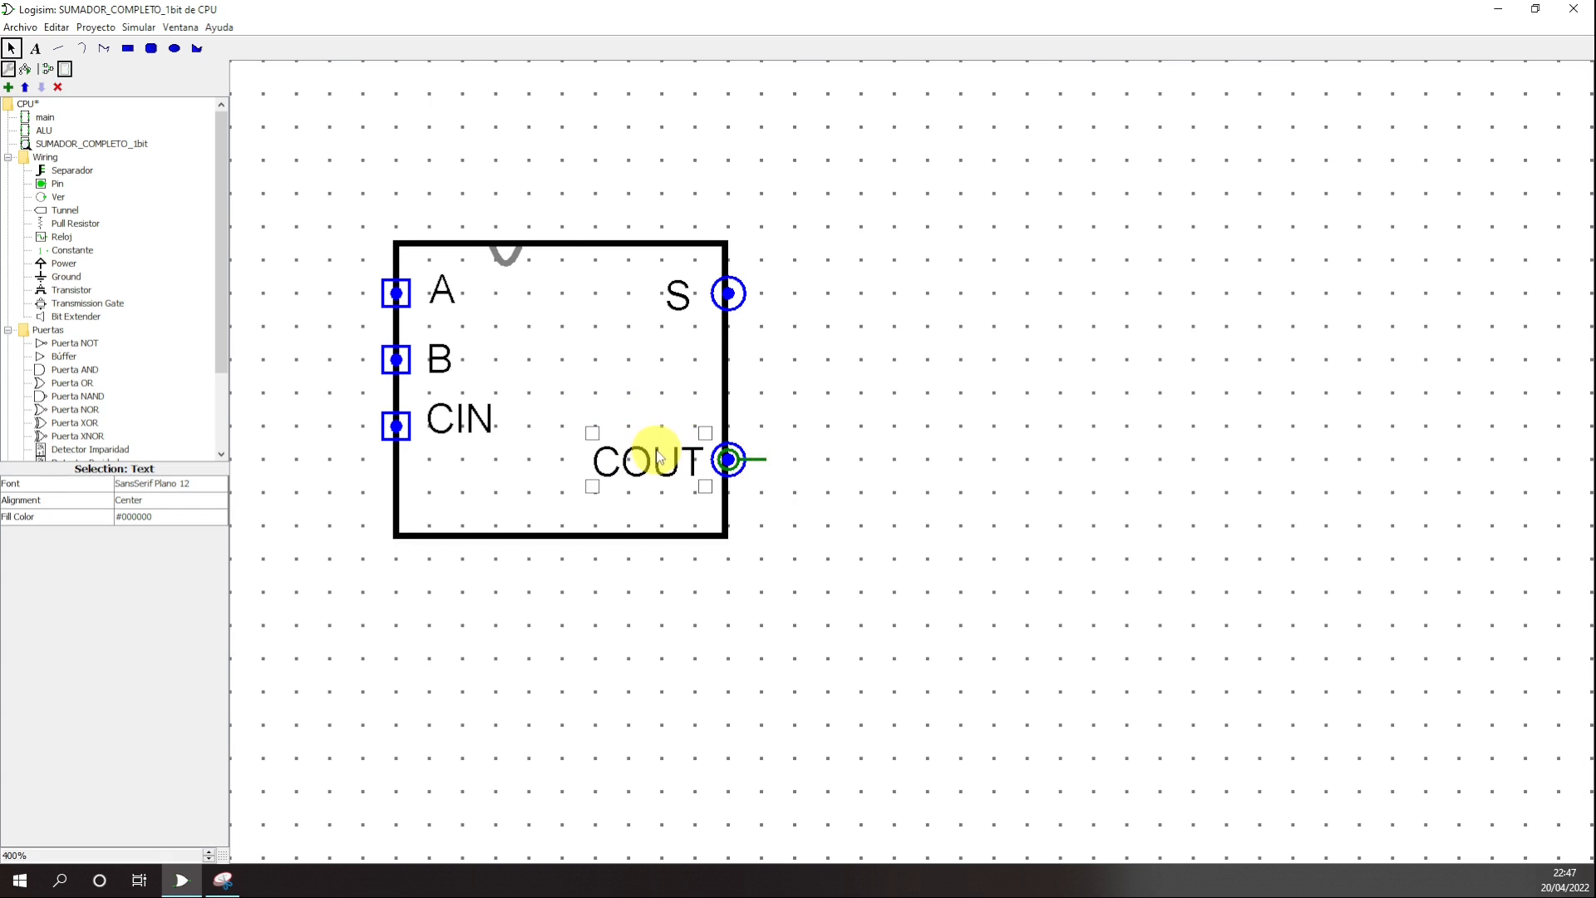
pyautogui.moveTo(511, 259); pyautogui.dragTo(559, 266)
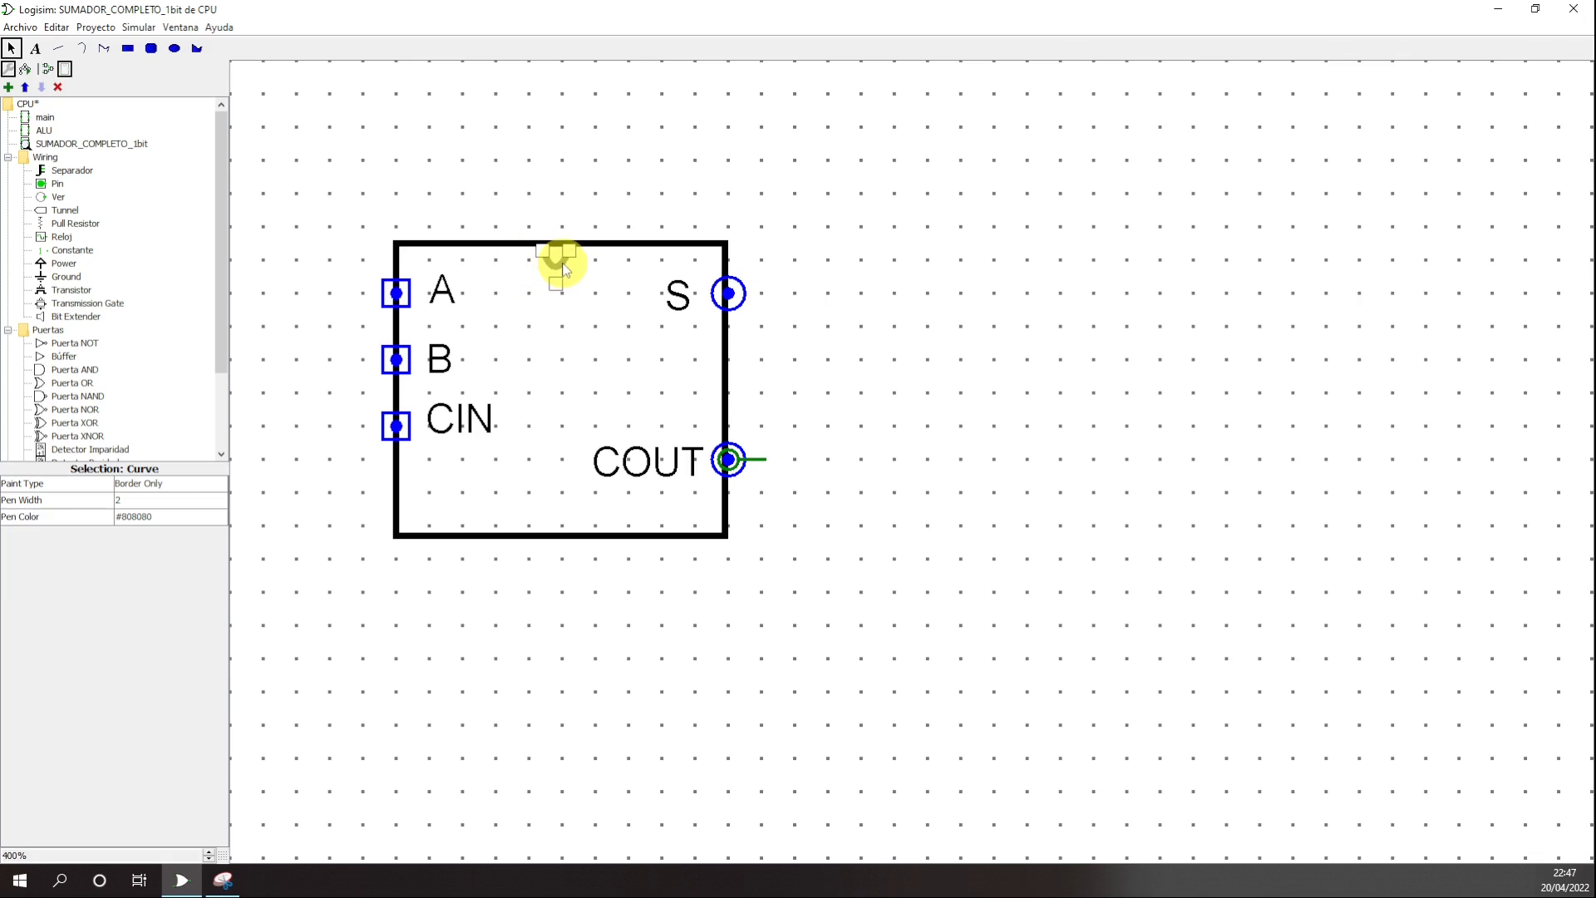
pyautogui.click(905, 459)
# - Add the text "Sumador Completo" in the lower part of the symbol
pyautogui.click(35, 48)
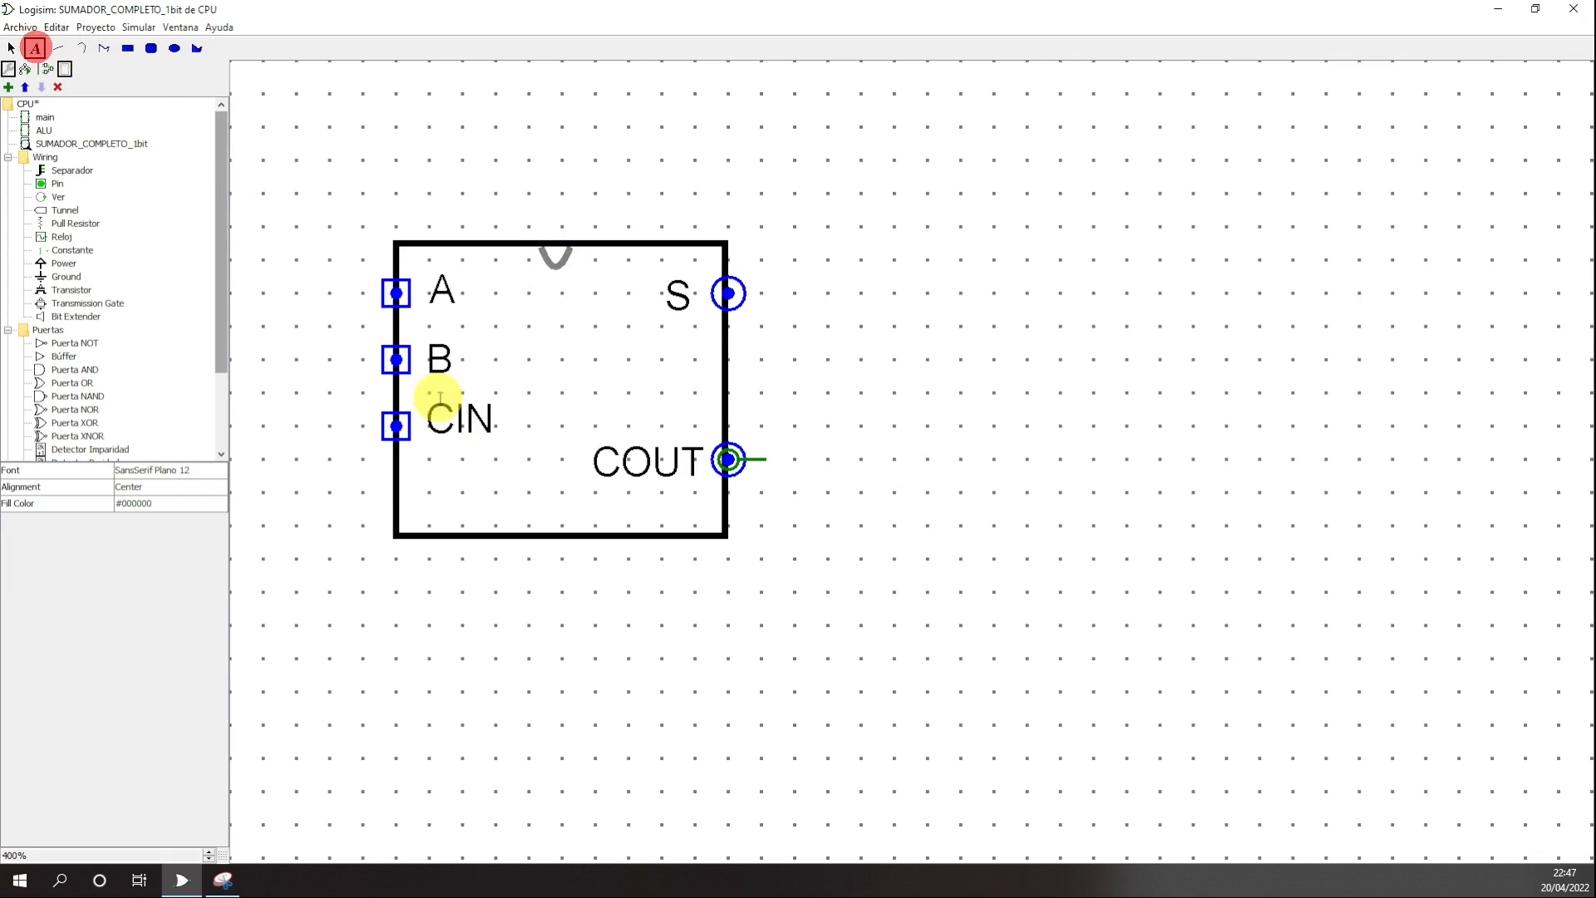
pyautogui.click(488, 496)
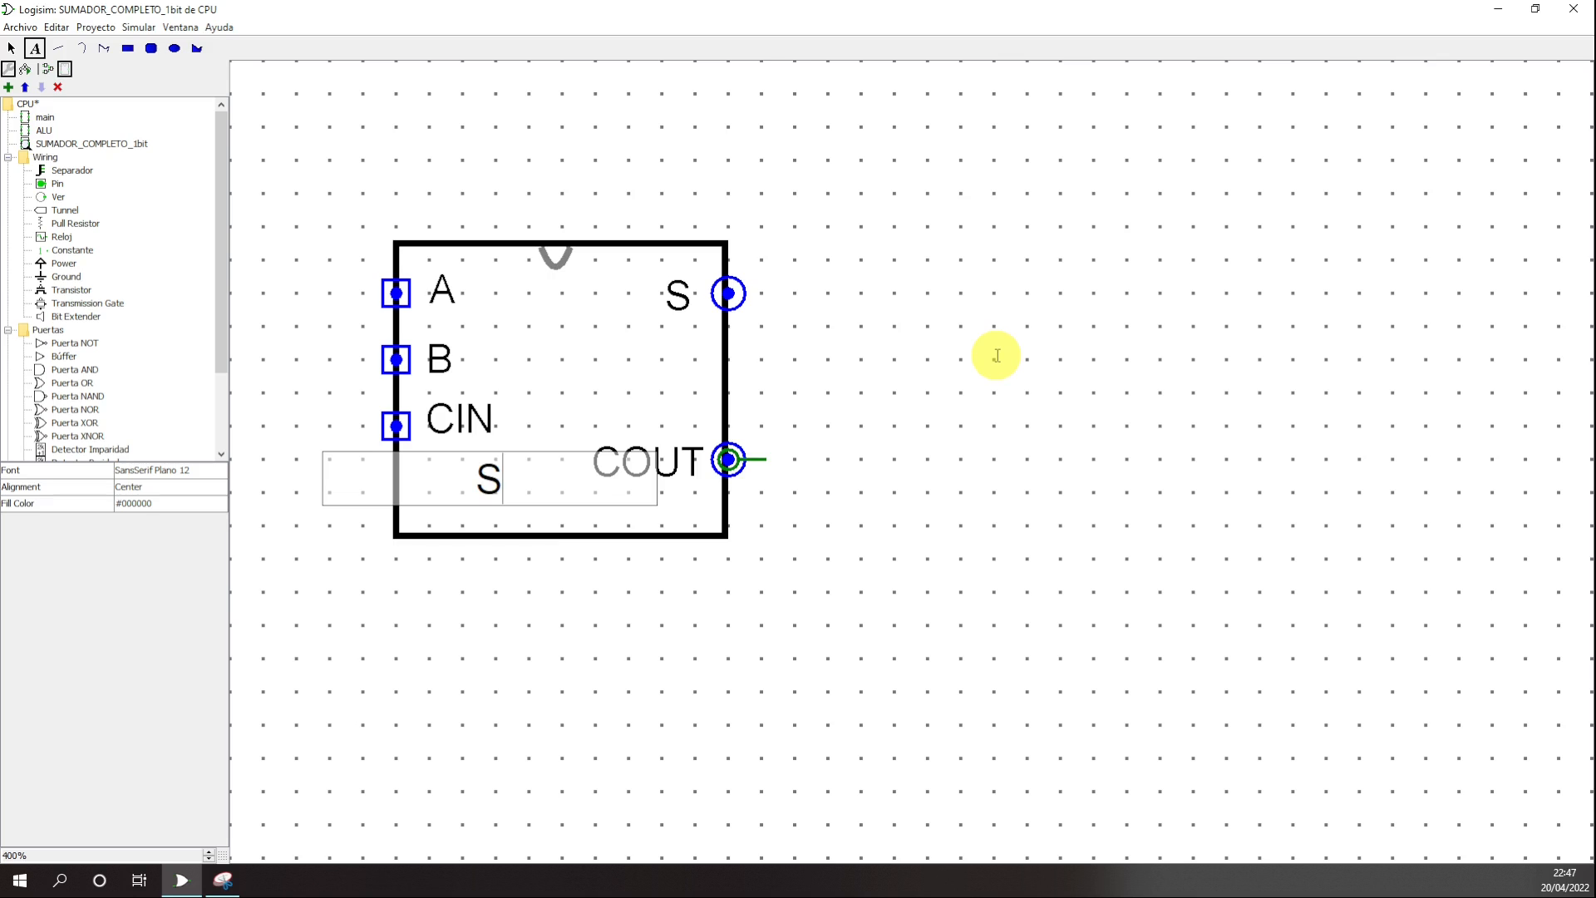
pyautogui.write('Sumador CO')
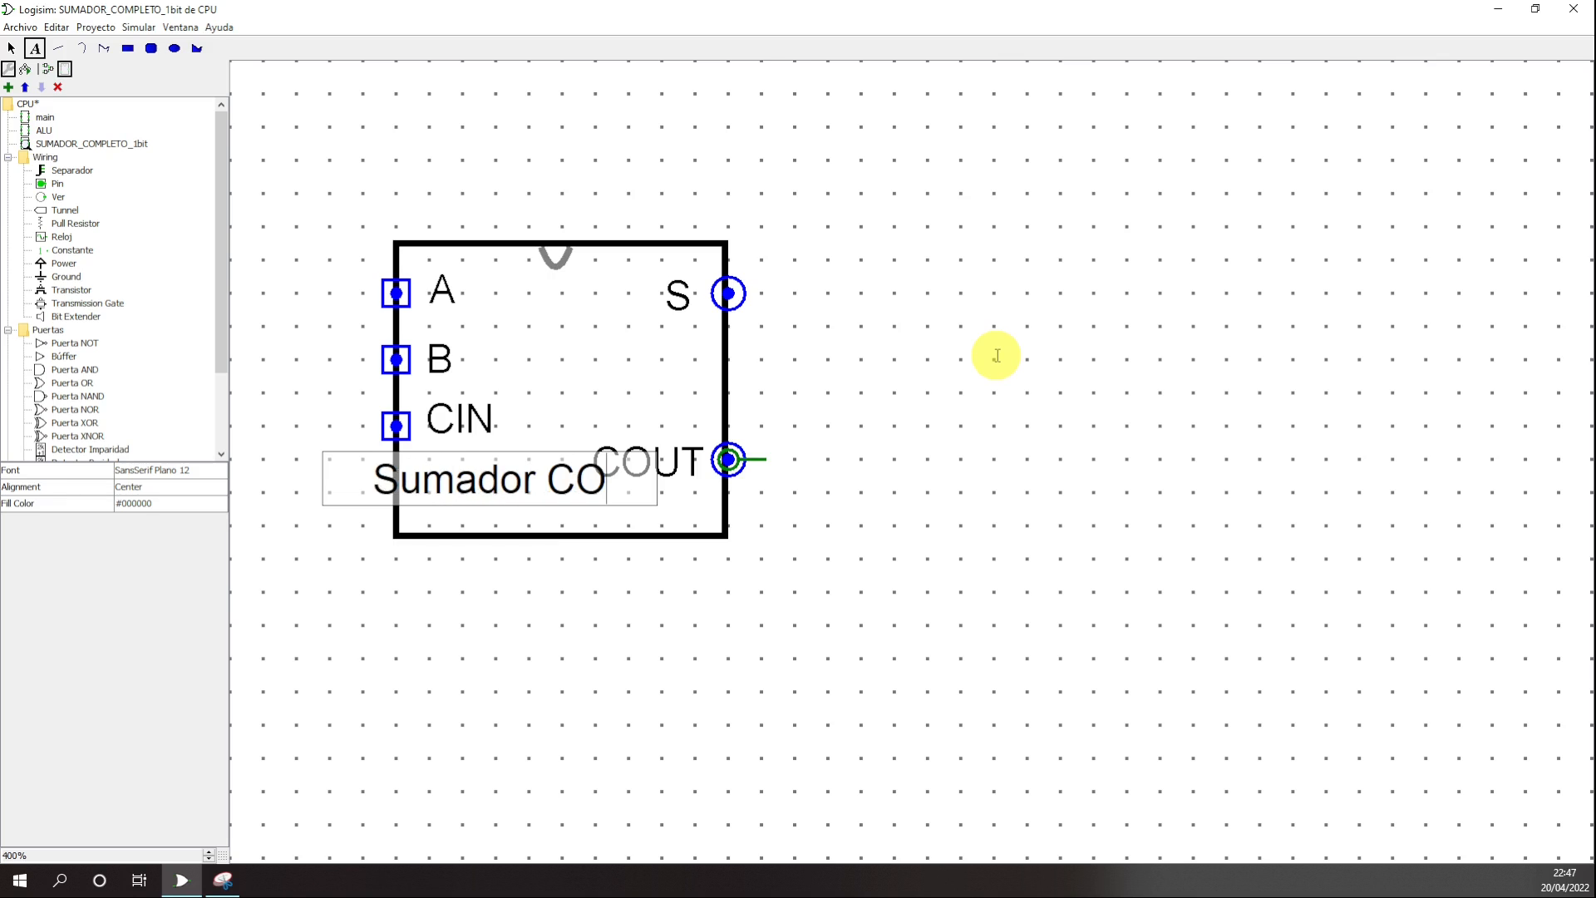
pyautogui.press('BackSpace')
pyautogui.write('ompleto')
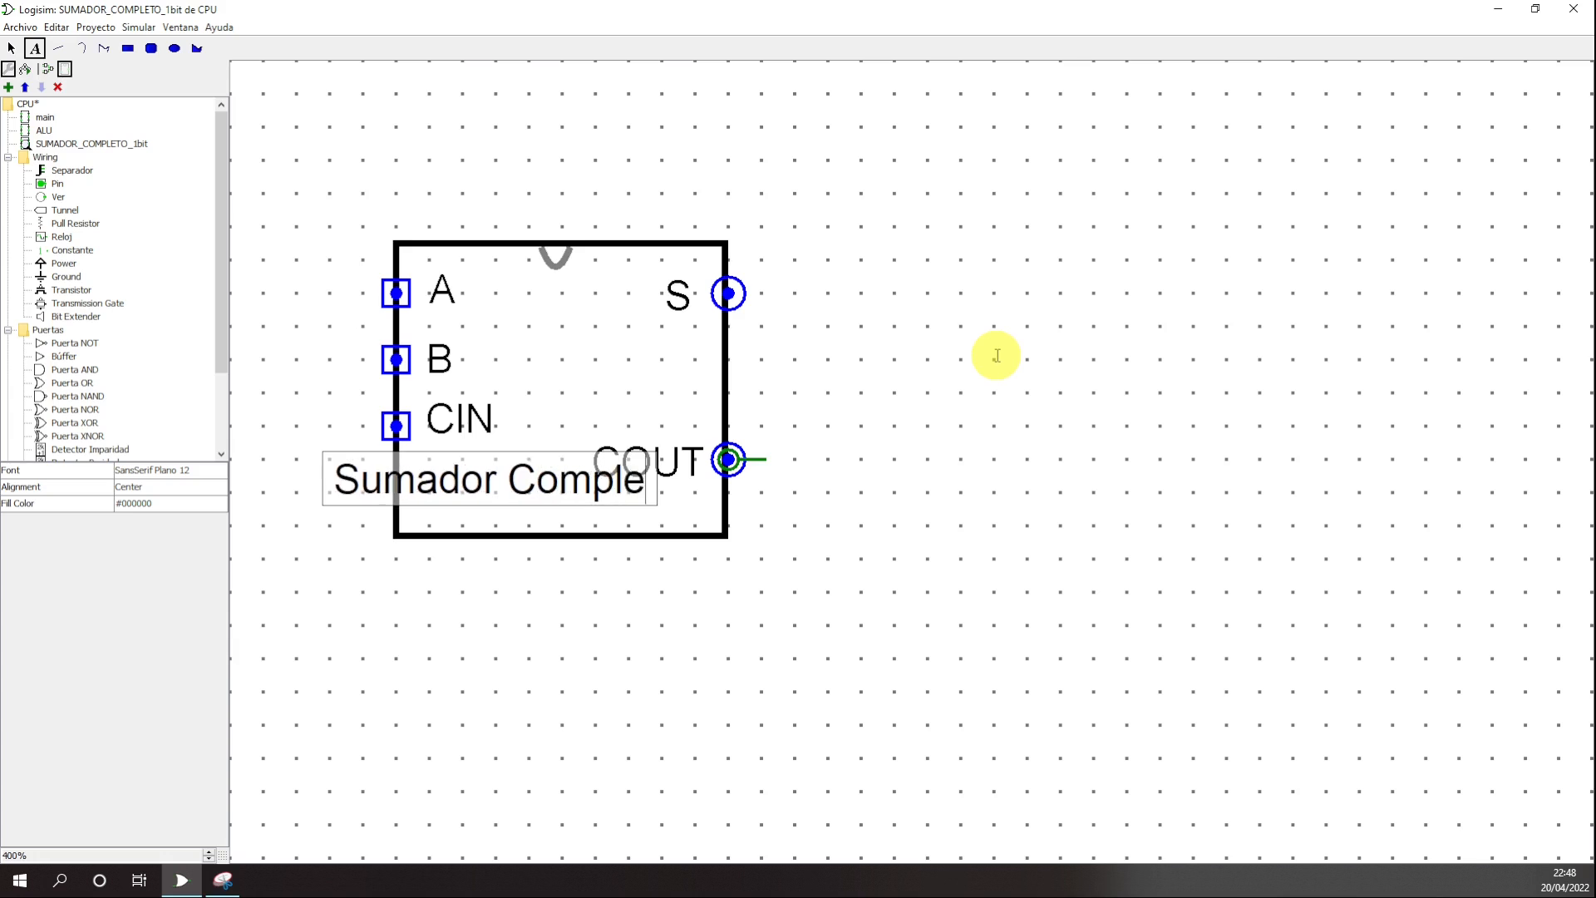
pyautogui.click(1082, 455)
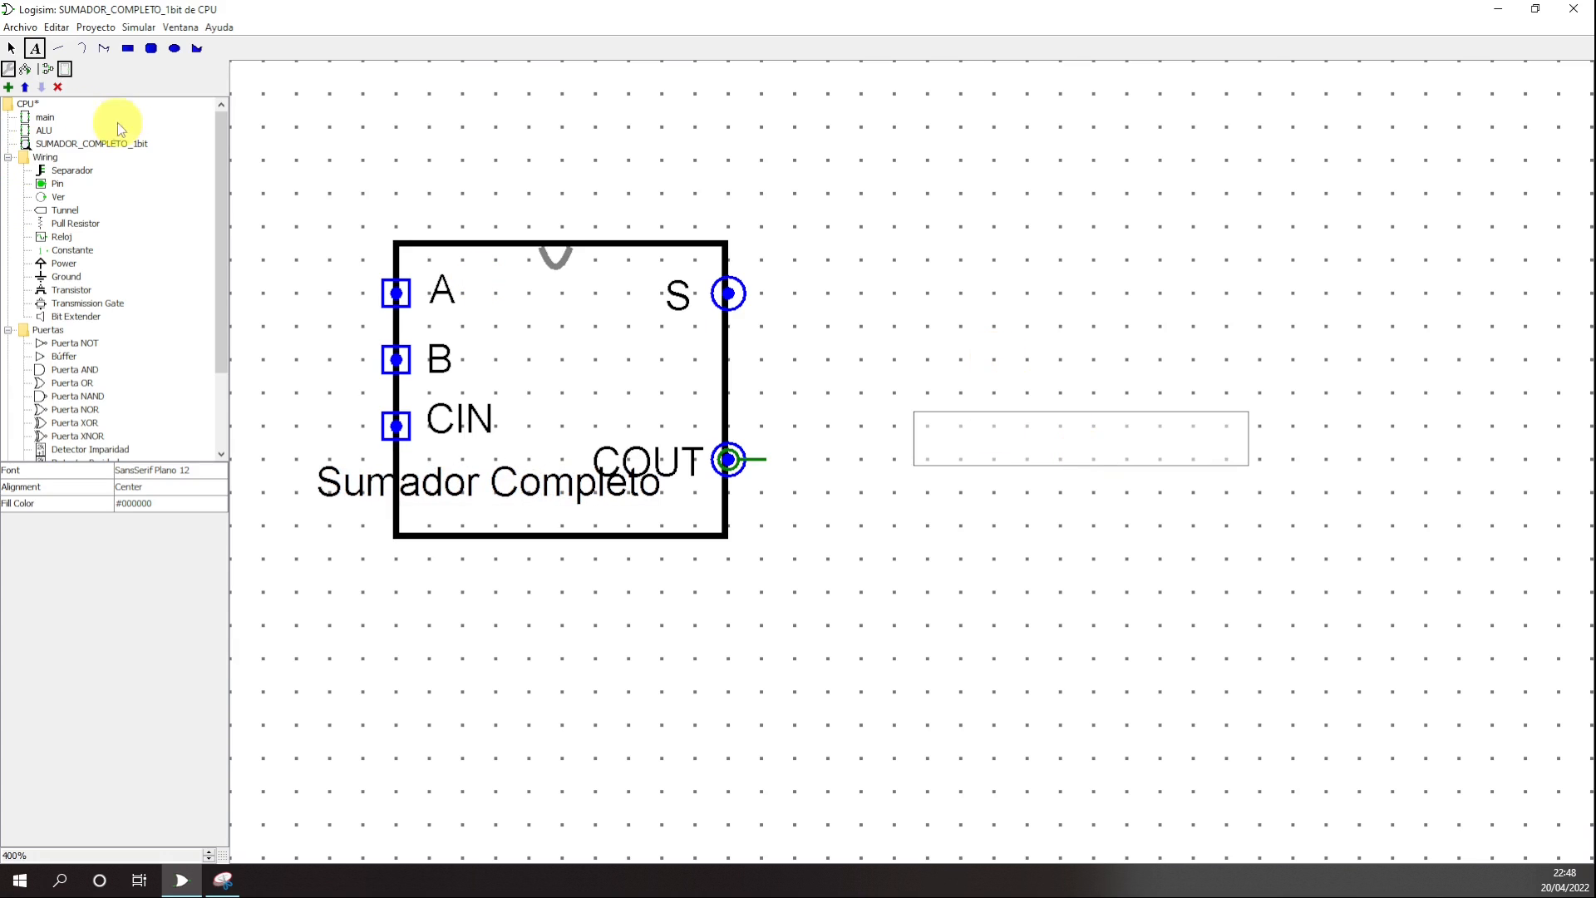
# - Delete the "Sumador Completo" text label from the full adder's symbol
pyautogui.click(10, 49)
pyautogui.moveTo(488, 482); pyautogui.dragTo(566, 513)
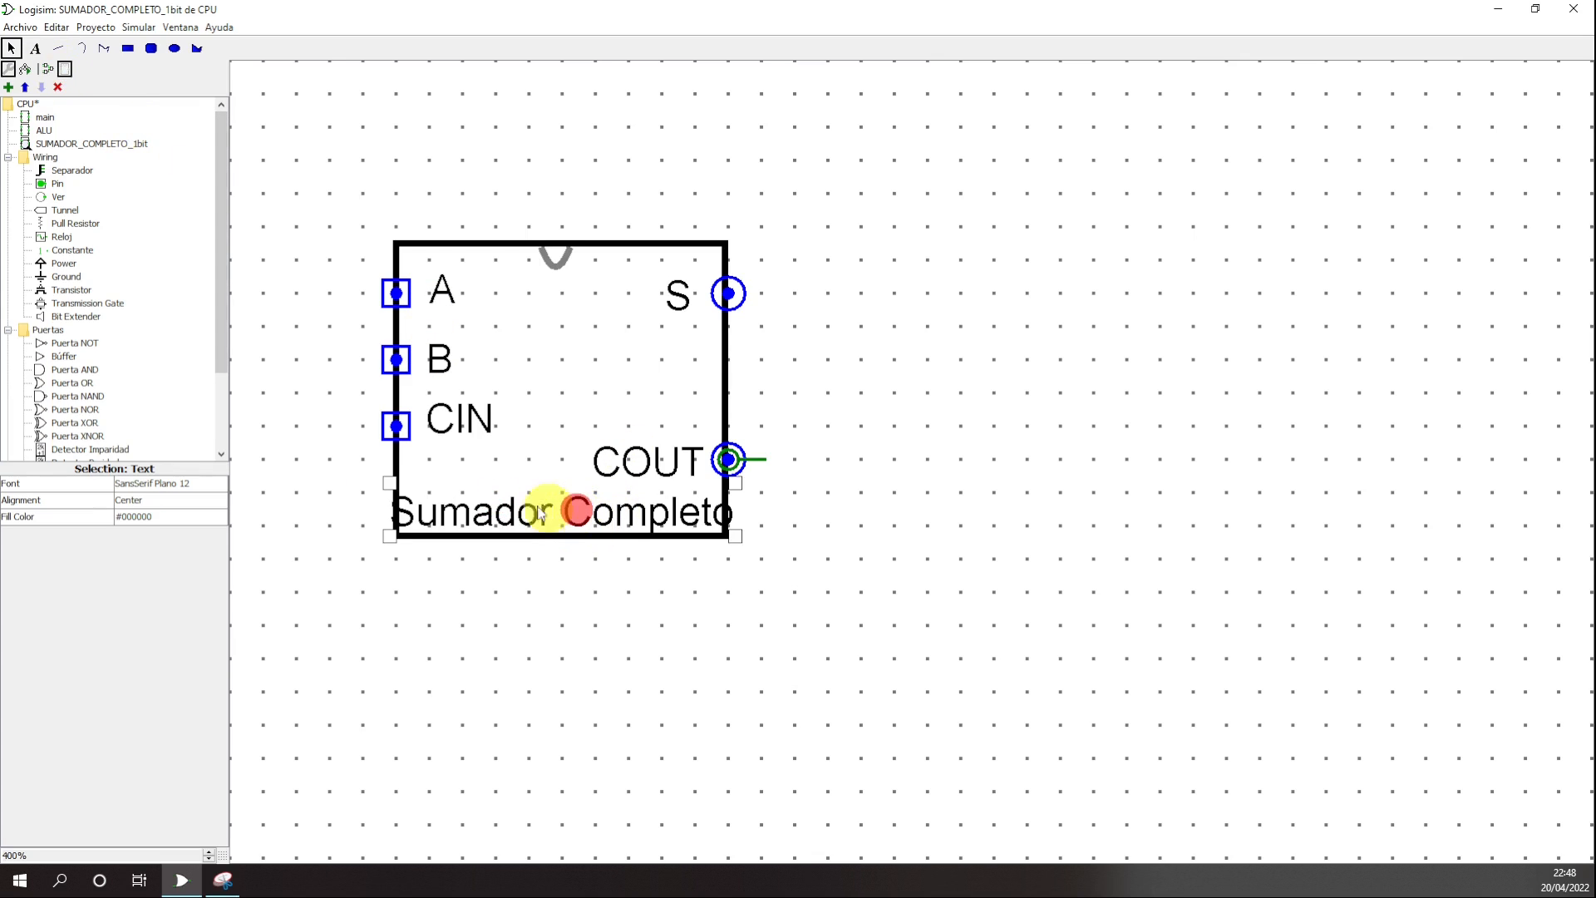
pyautogui.click(183, 496)
pyautogui.click(420, 613)
pyautogui.moveTo(506, 520); pyautogui.dragTo(453, 672)
pyautogui.rightClick(453, 672)
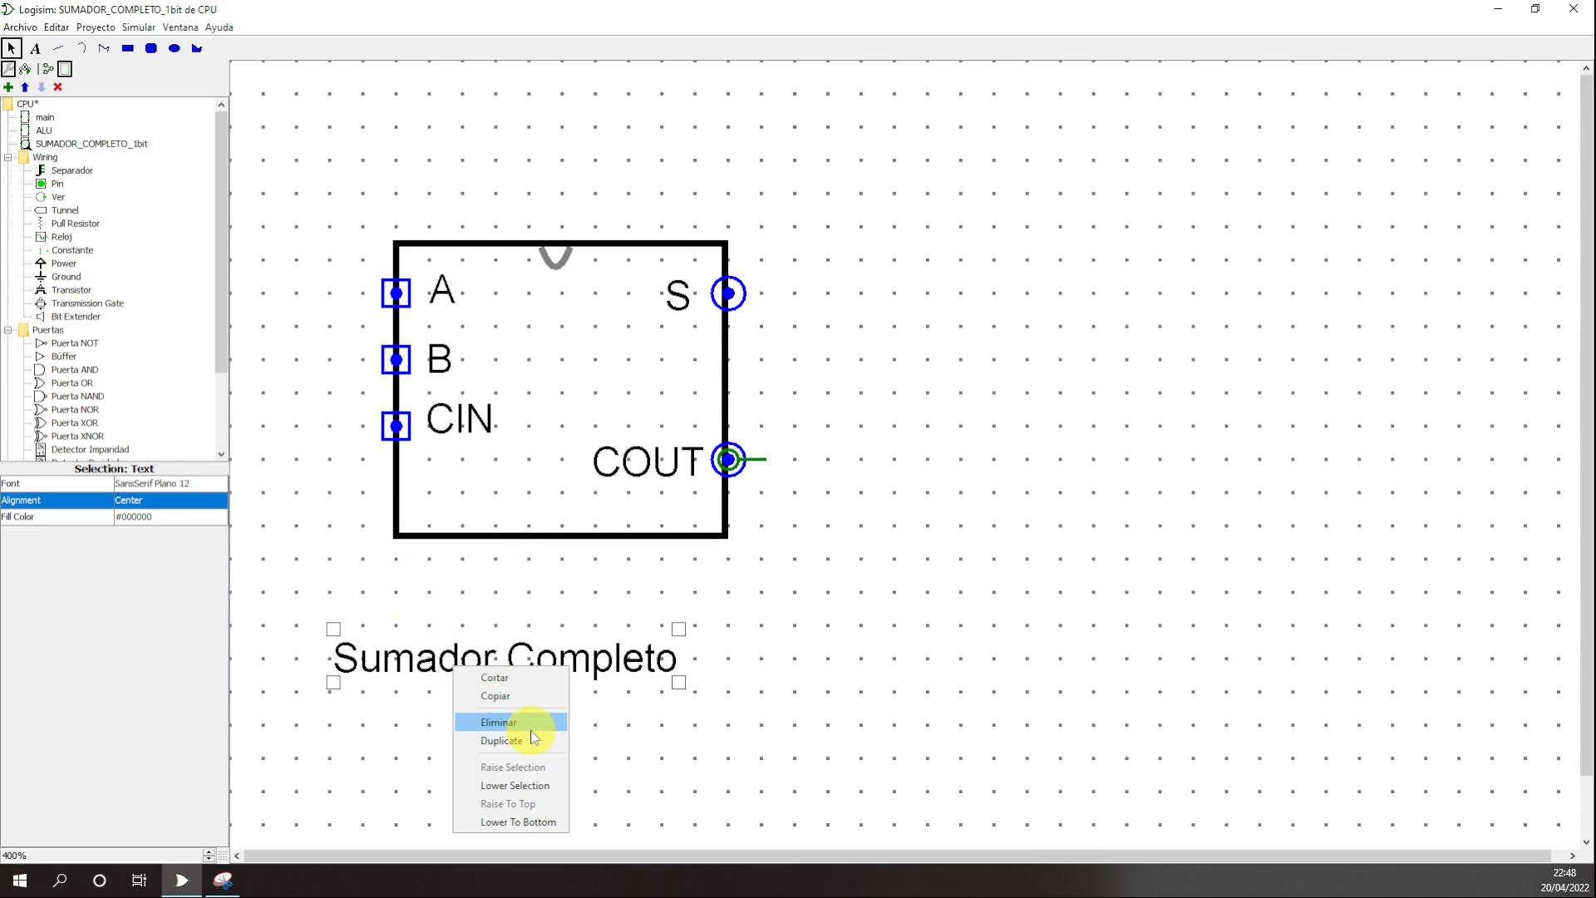
pyautogui.click(537, 673)
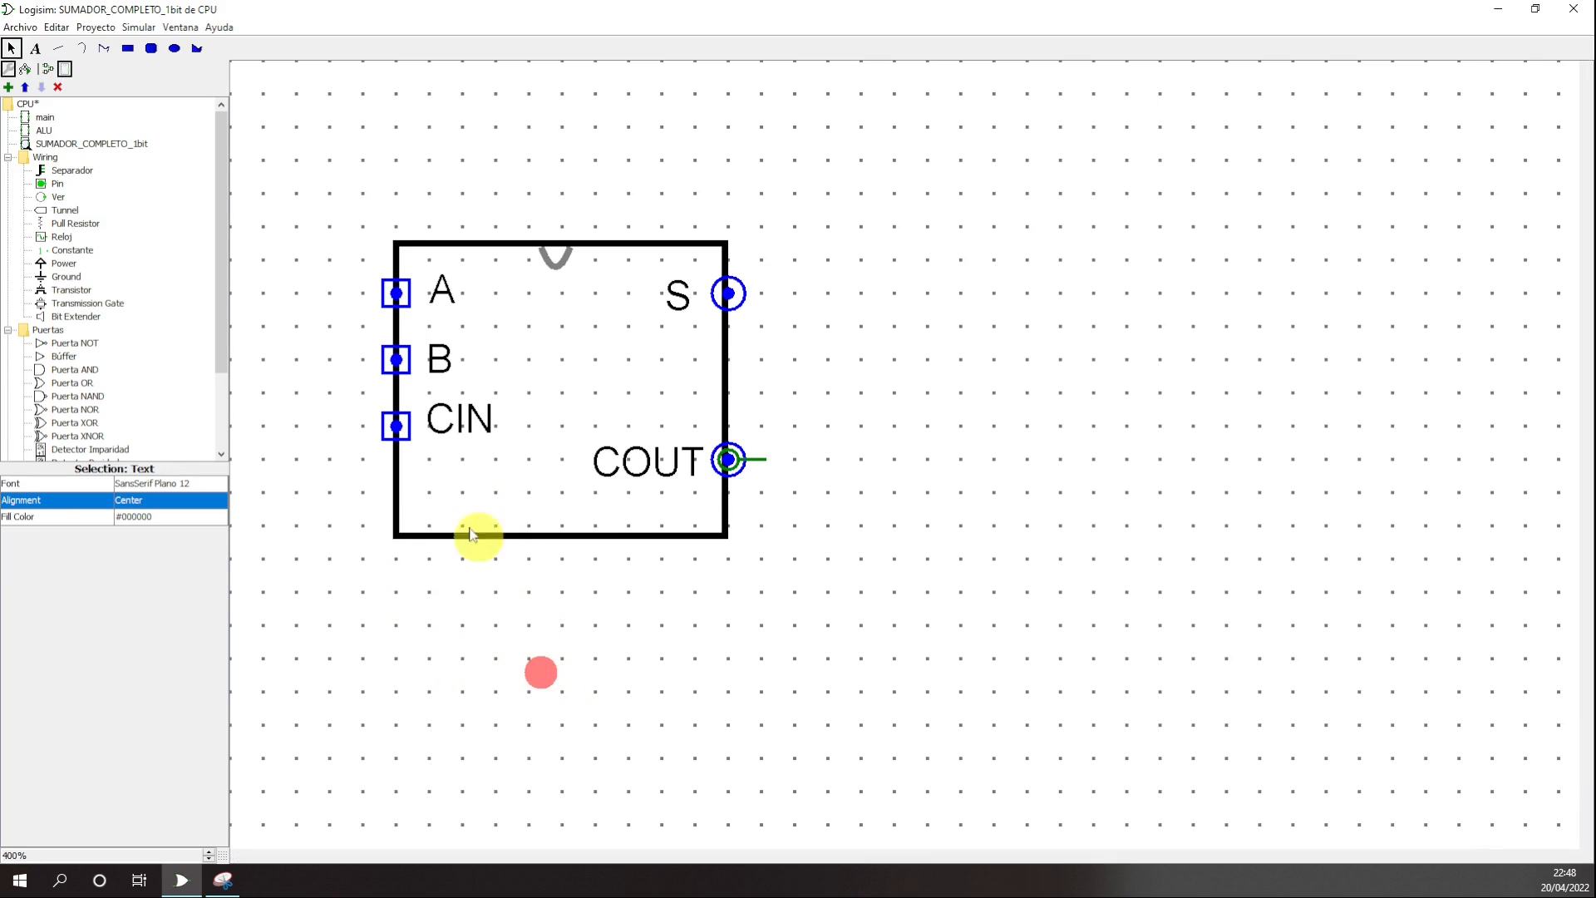
# - Add the text label "Sumador Comp." and place it inside the symbol's rectangle along the lower edge
pyautogui.click(35, 47)
pyautogui.click(422, 618)
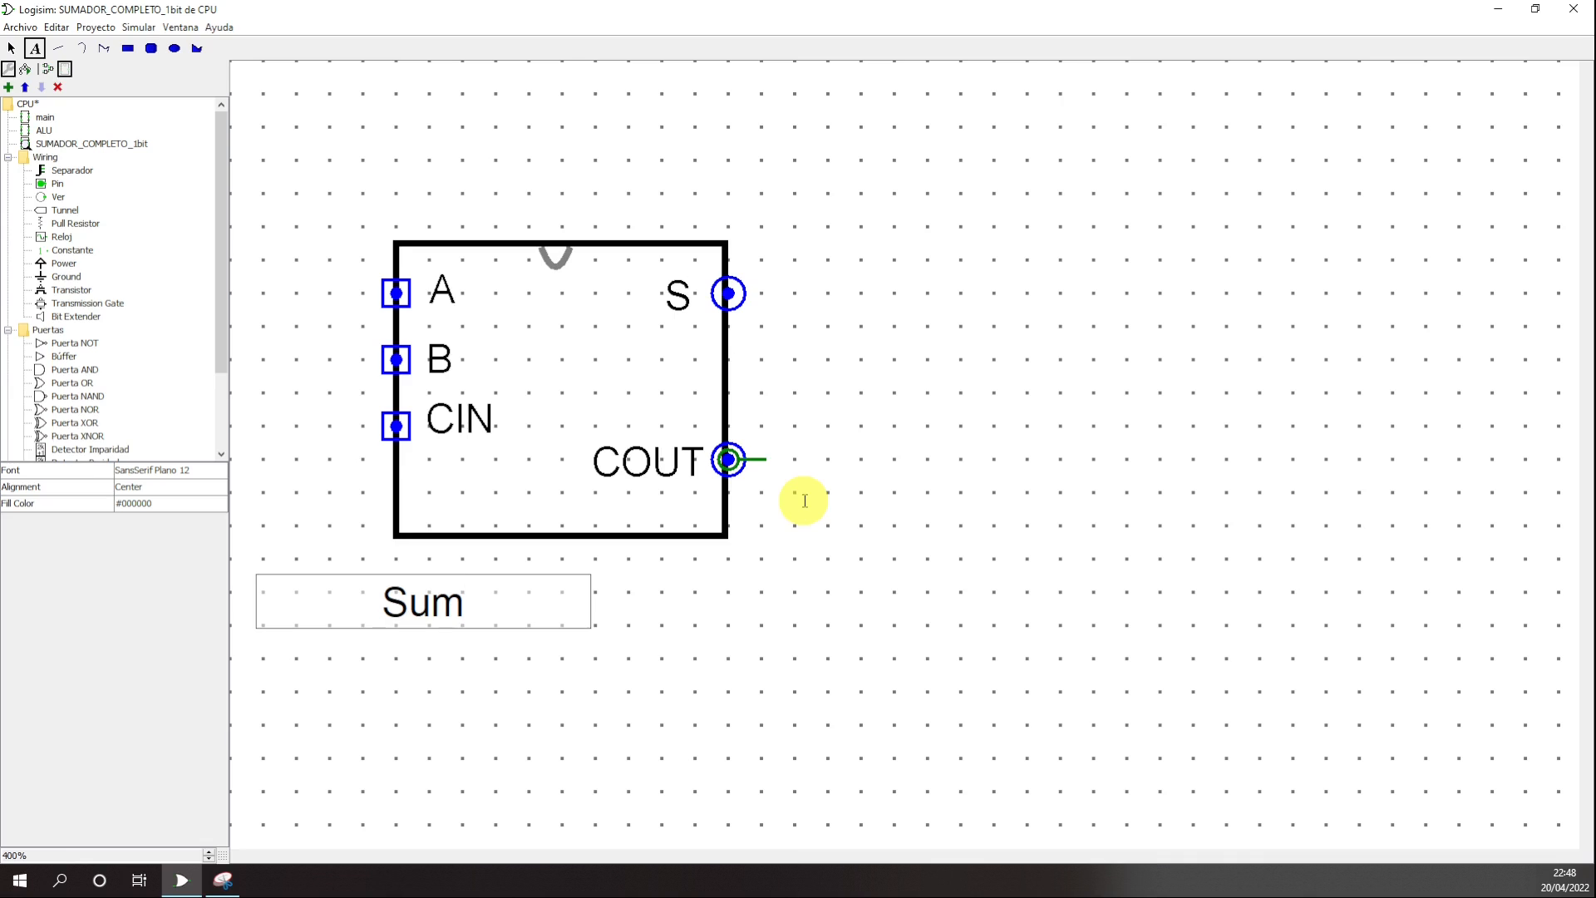
pyautogui.write('Sumador Comp')
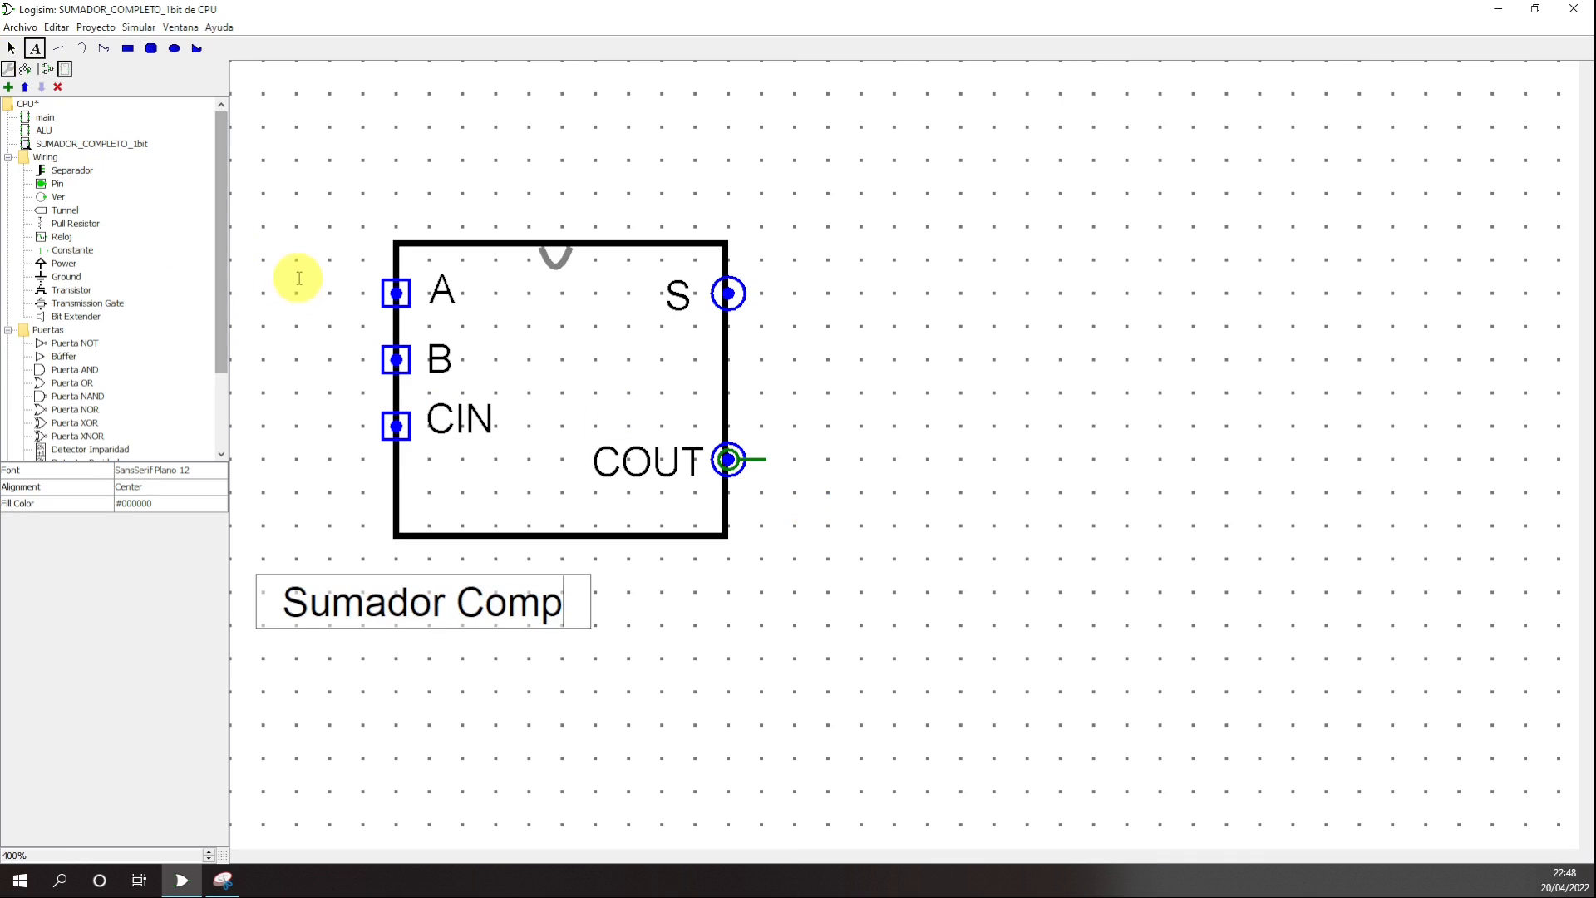
pyautogui.write('.')
pyautogui.click(12, 48)
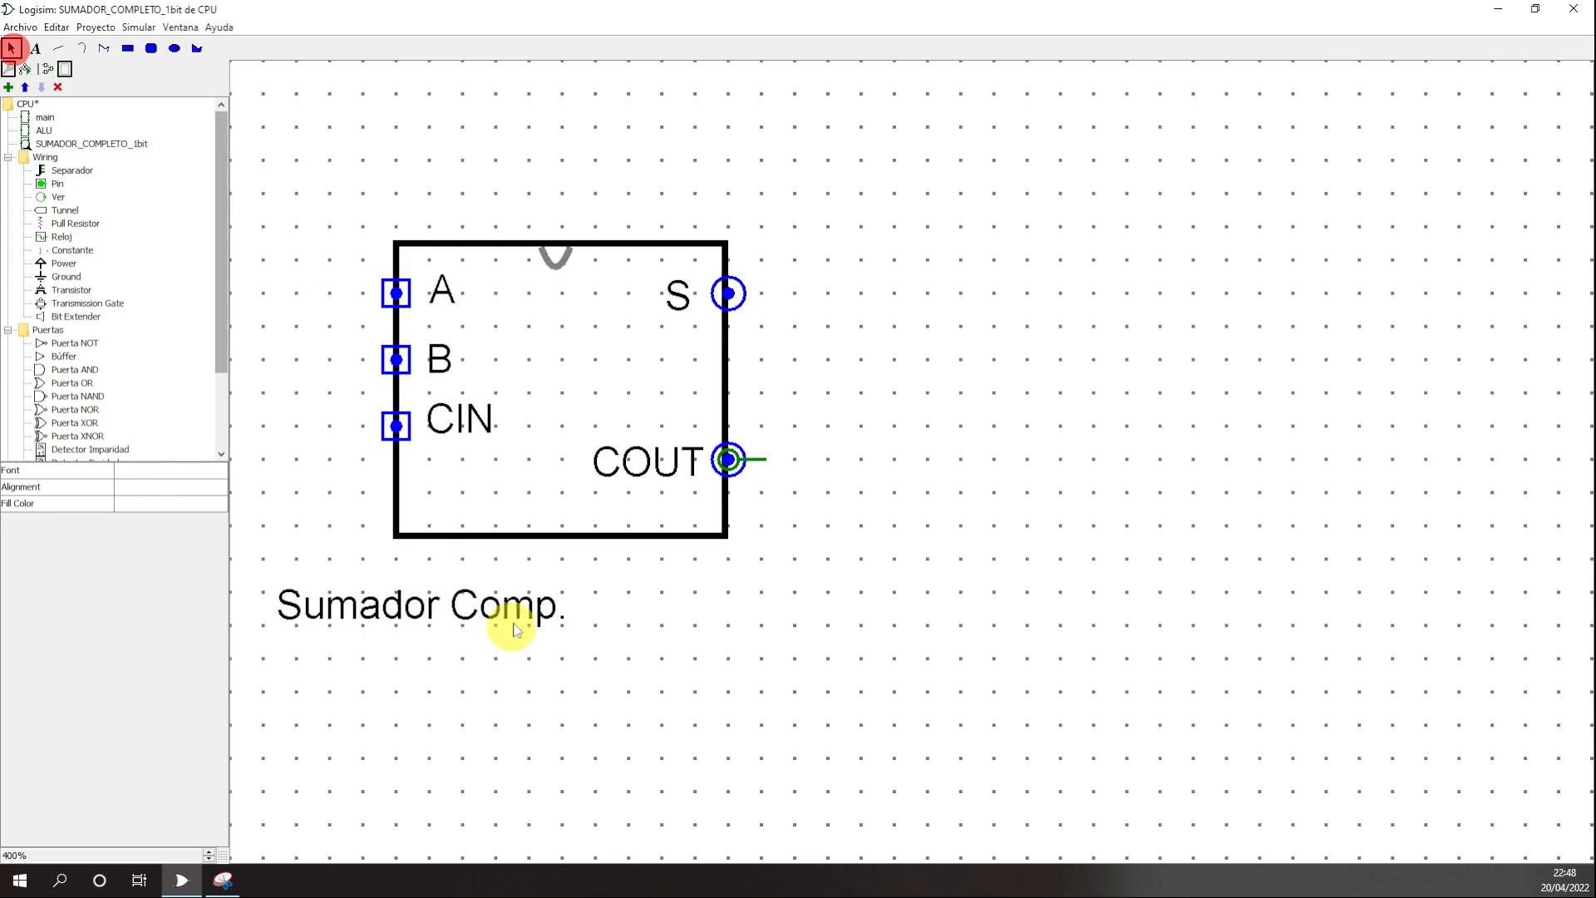
pyautogui.moveTo(516, 602); pyautogui.dragTo(663, 506)
pyautogui.click(901, 549)
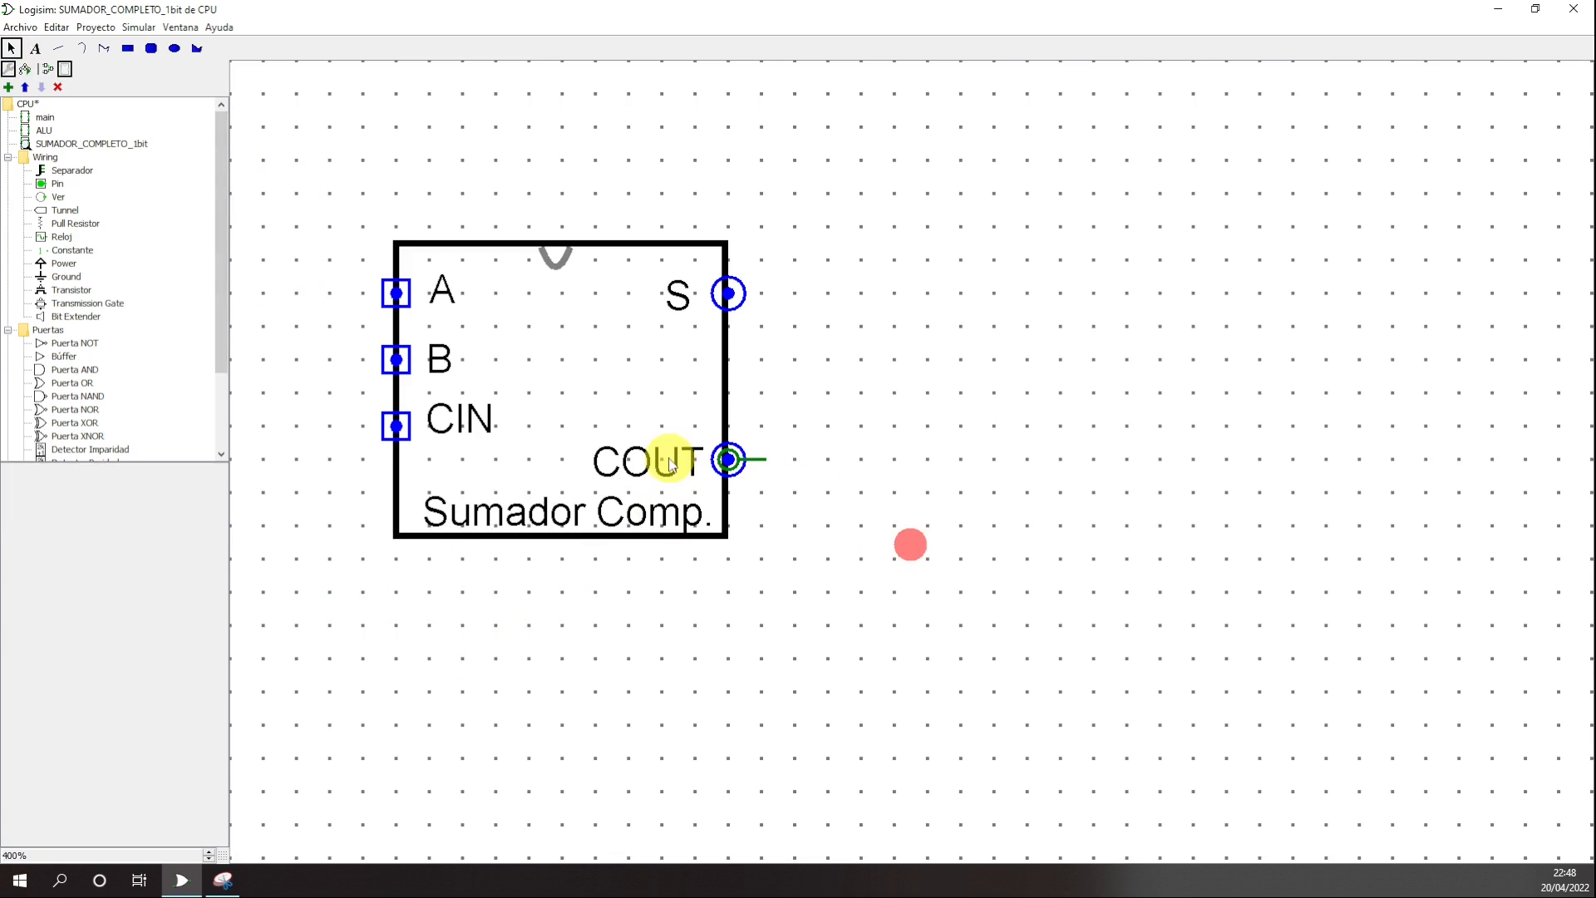
# - Move the COUT port and its label up closer to S, and centre the notch curve on the symbol's upper edge
pyautogui.click(728, 459)
pyautogui.moveTo(730, 419); pyautogui.dragTo(728, 392)
pyautogui.moveTo(728, 459); pyautogui.dragTo(728, 393)
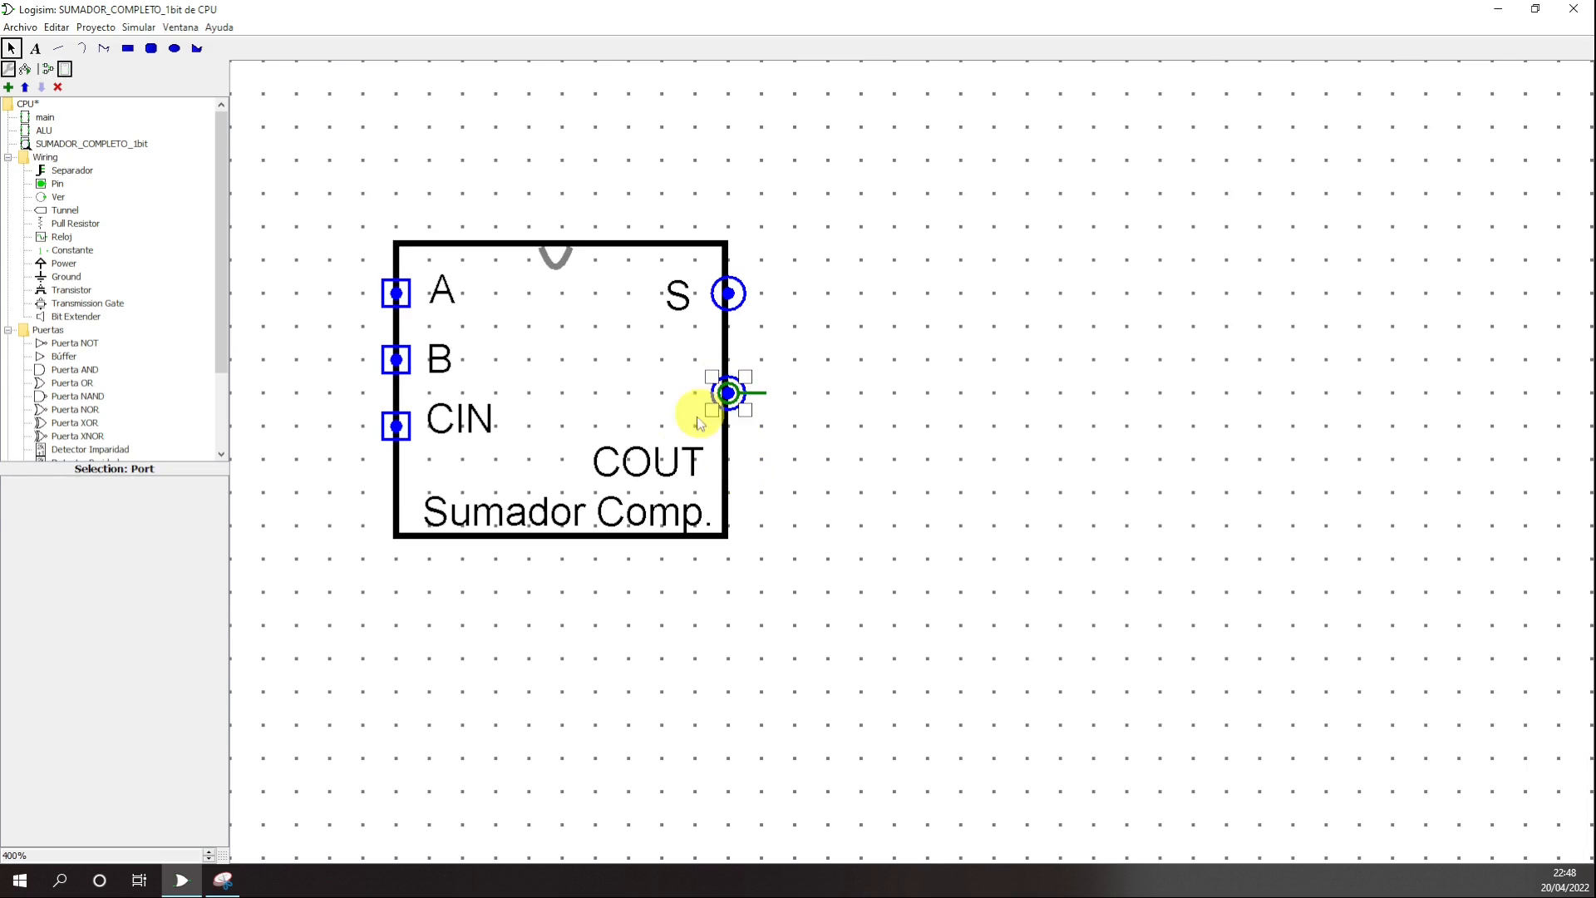
pyautogui.moveTo(675, 459); pyautogui.dragTo(677, 391)
pyautogui.click(883, 499)
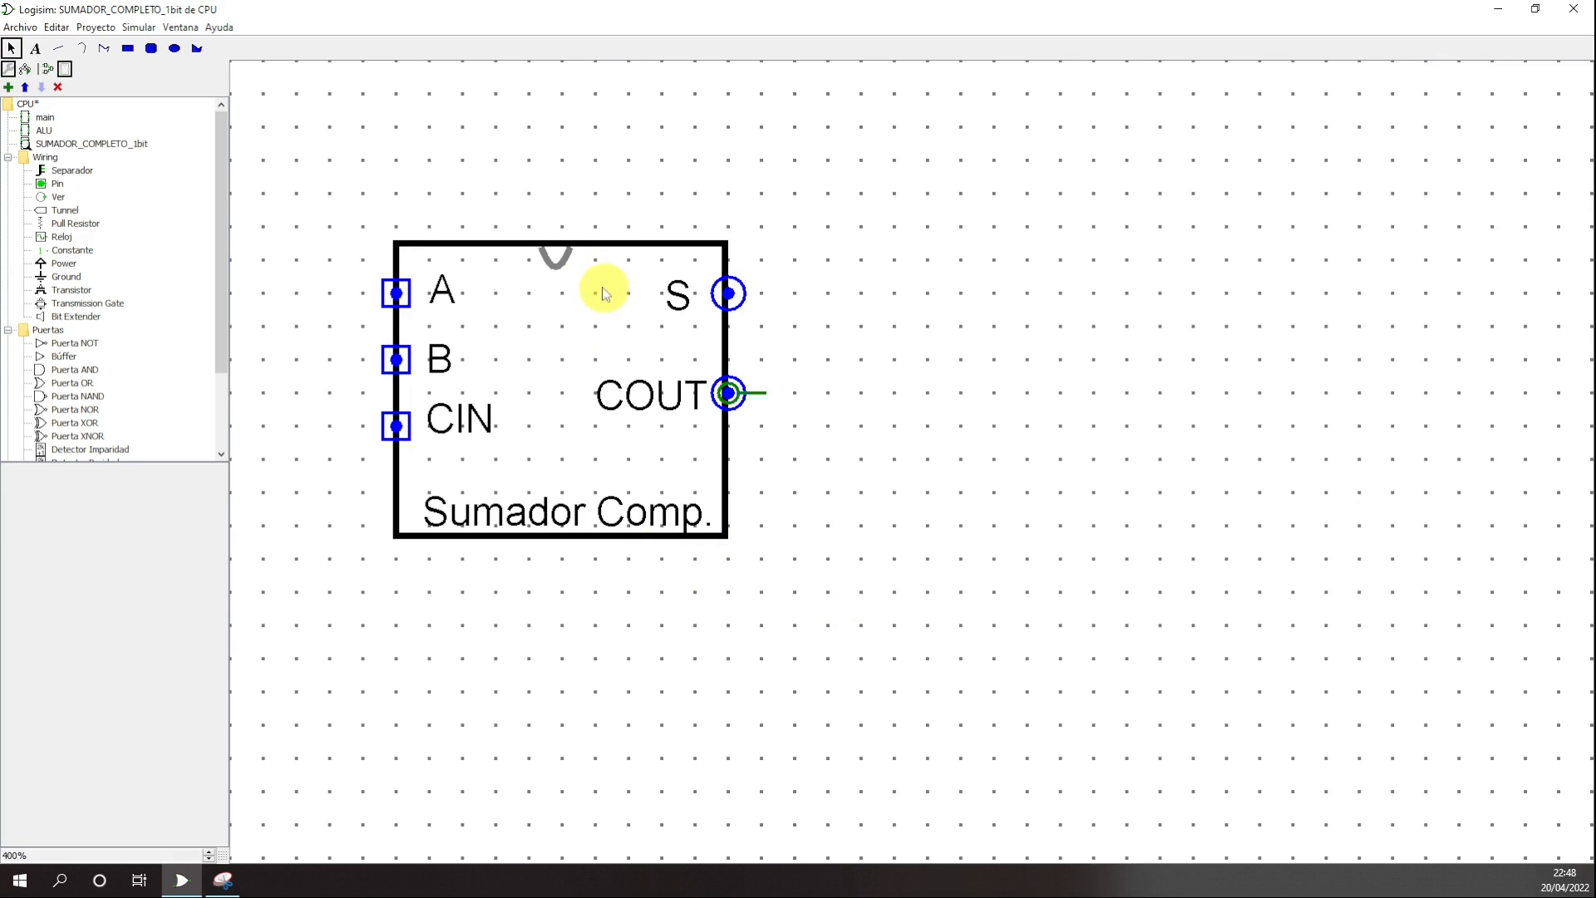
pyautogui.click(565, 259)
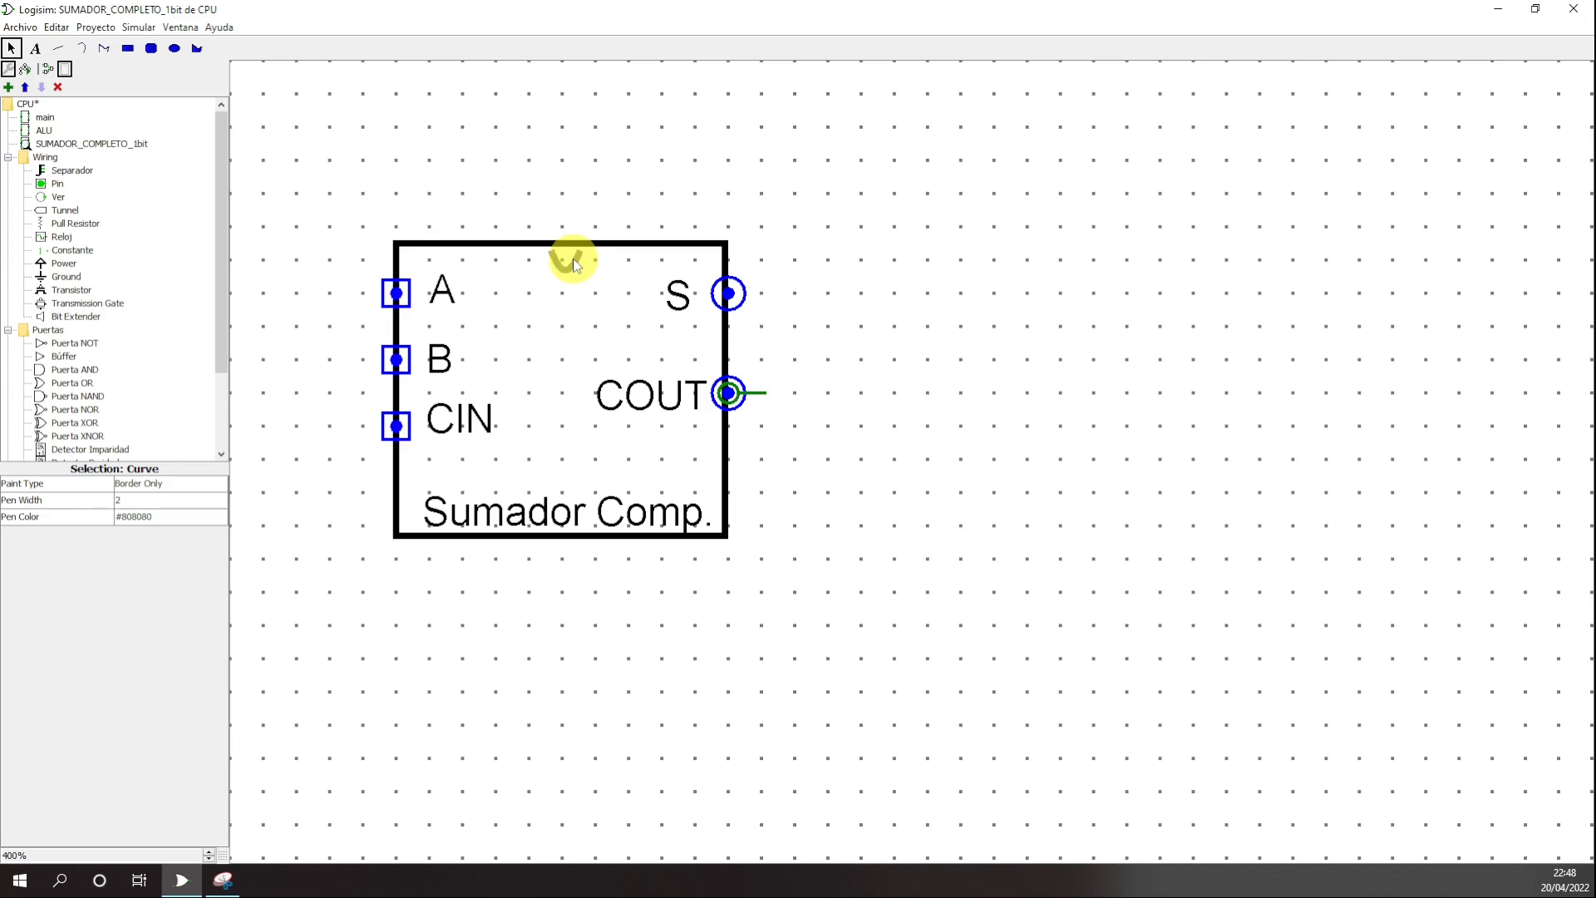
pyautogui.click(968, 402)
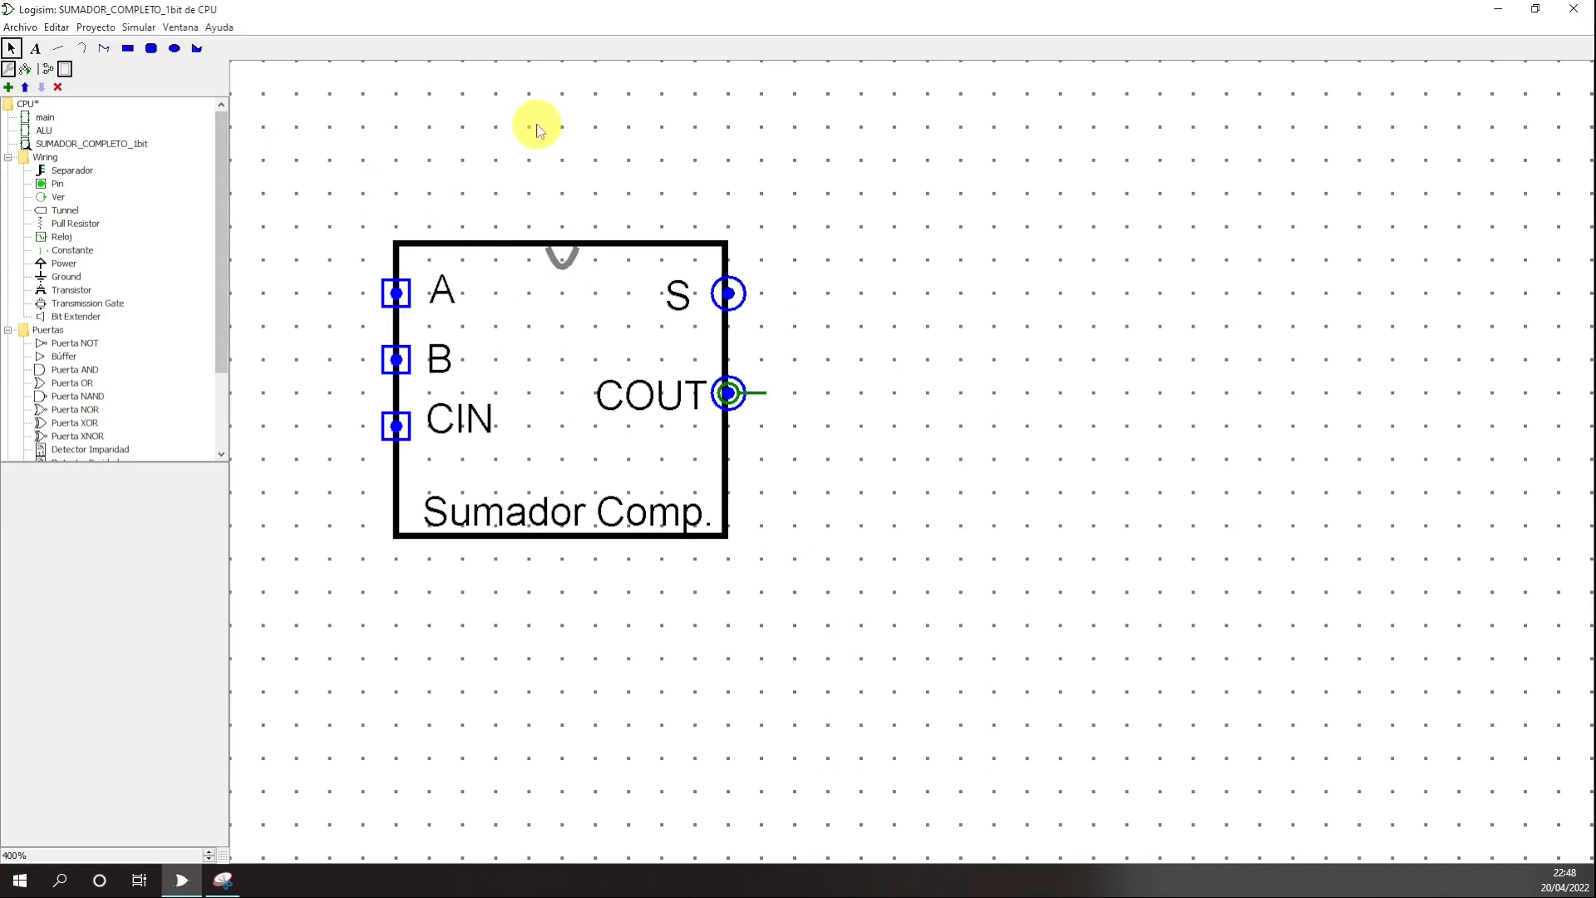
# - Open the ALU circuit and place a SUMADOR_COMPLETO_1bit component below the NOT gate
pyautogui.doubleClick(43, 131)
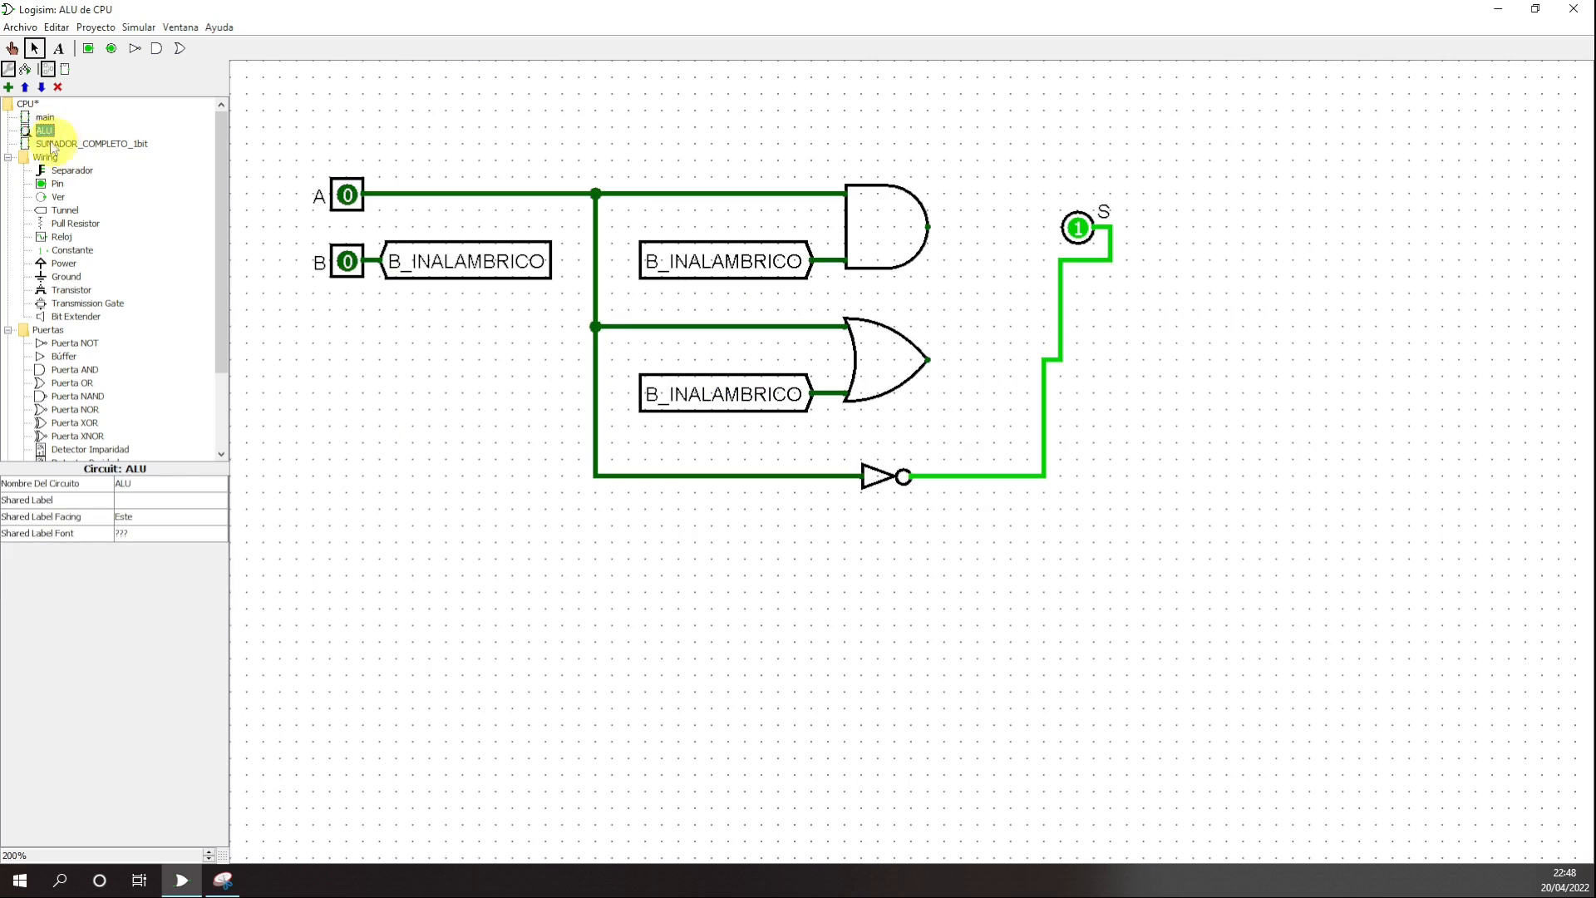
pyautogui.click(704, 548)
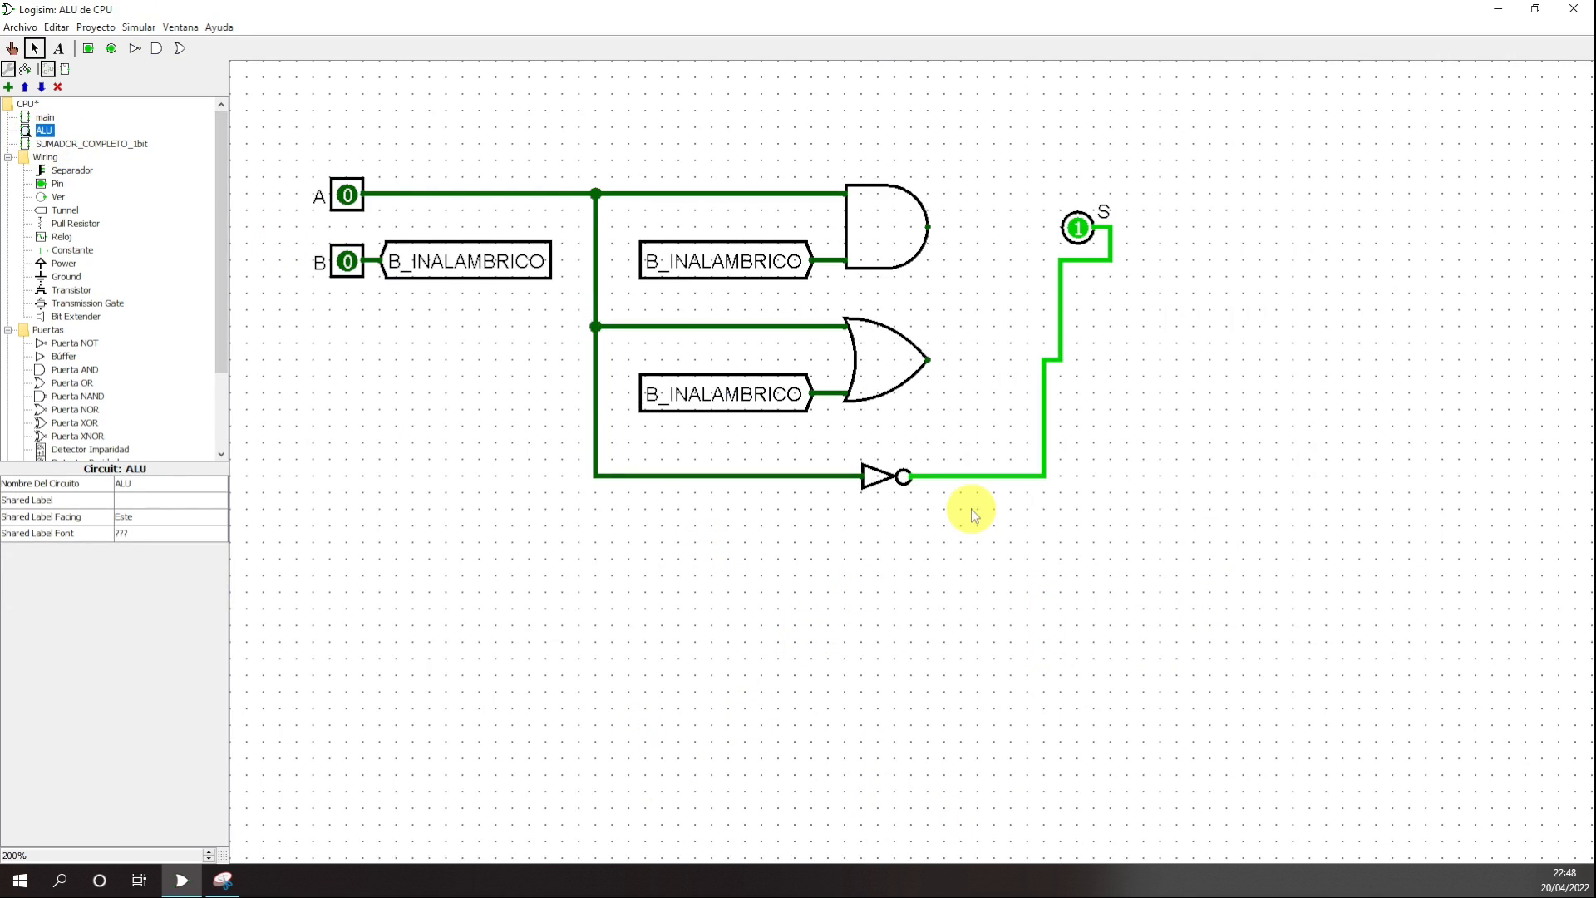
pyautogui.click(88, 143)
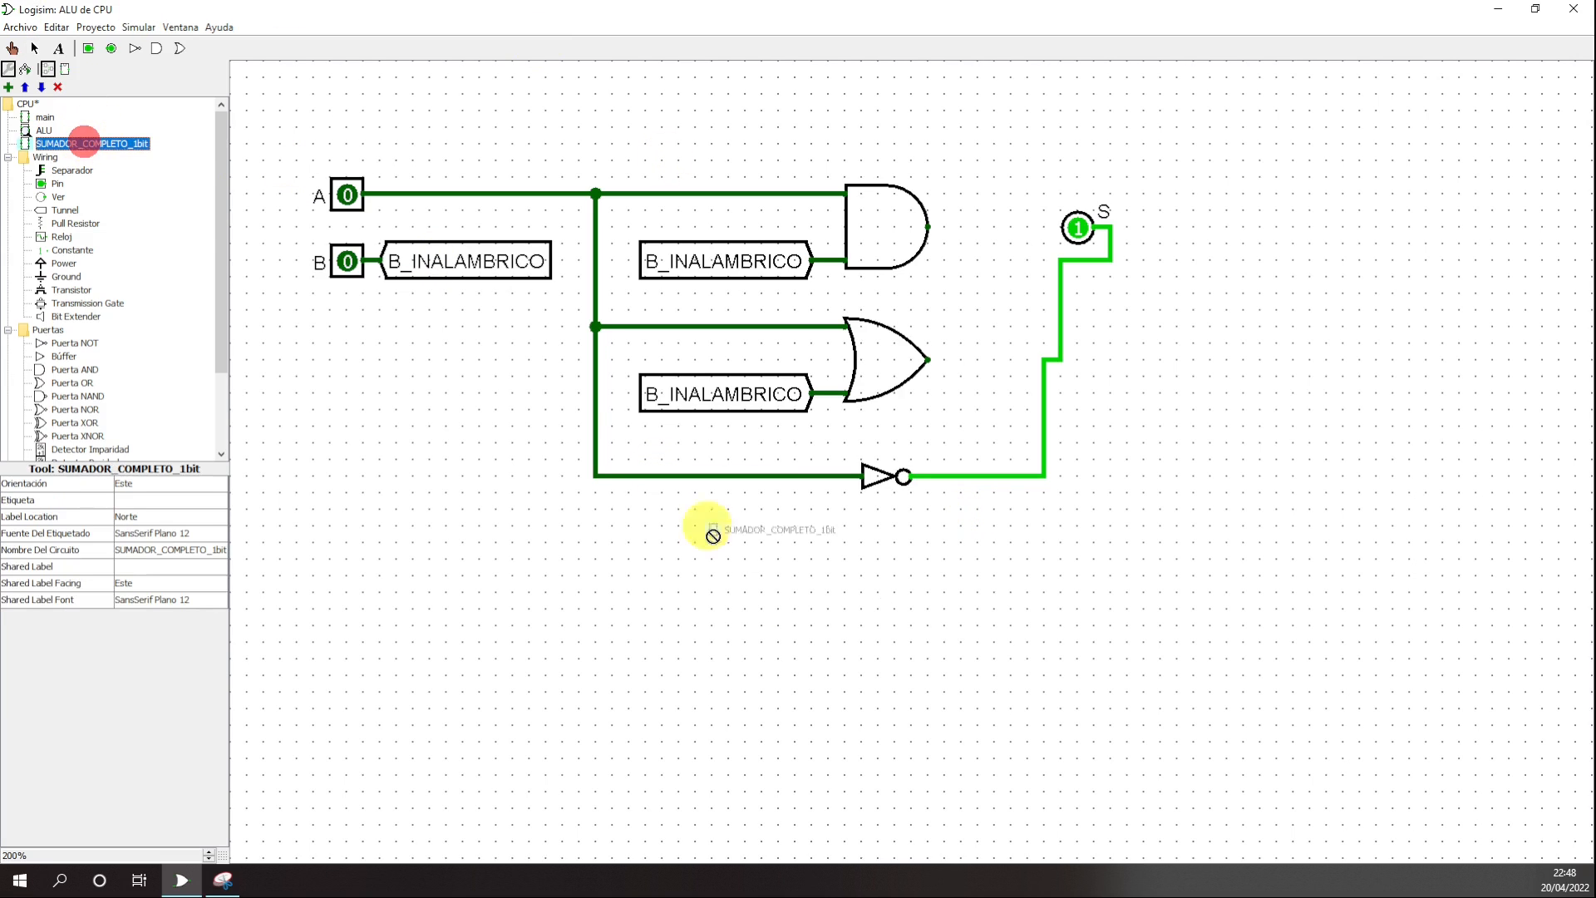
pyautogui.click(933, 641)
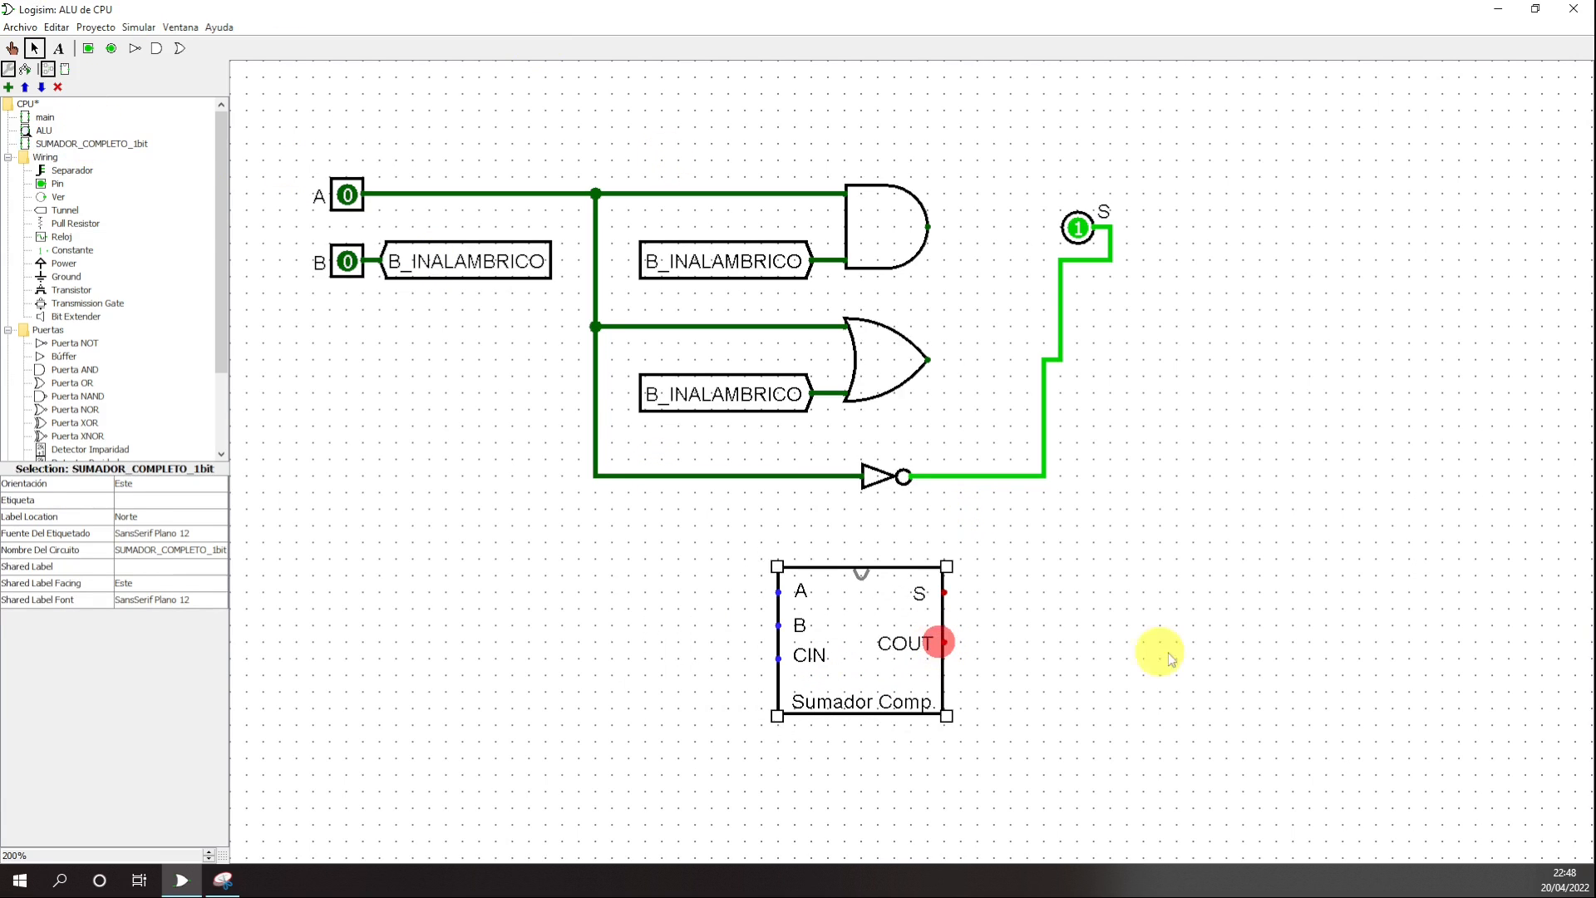
pyautogui.click(1167, 641)
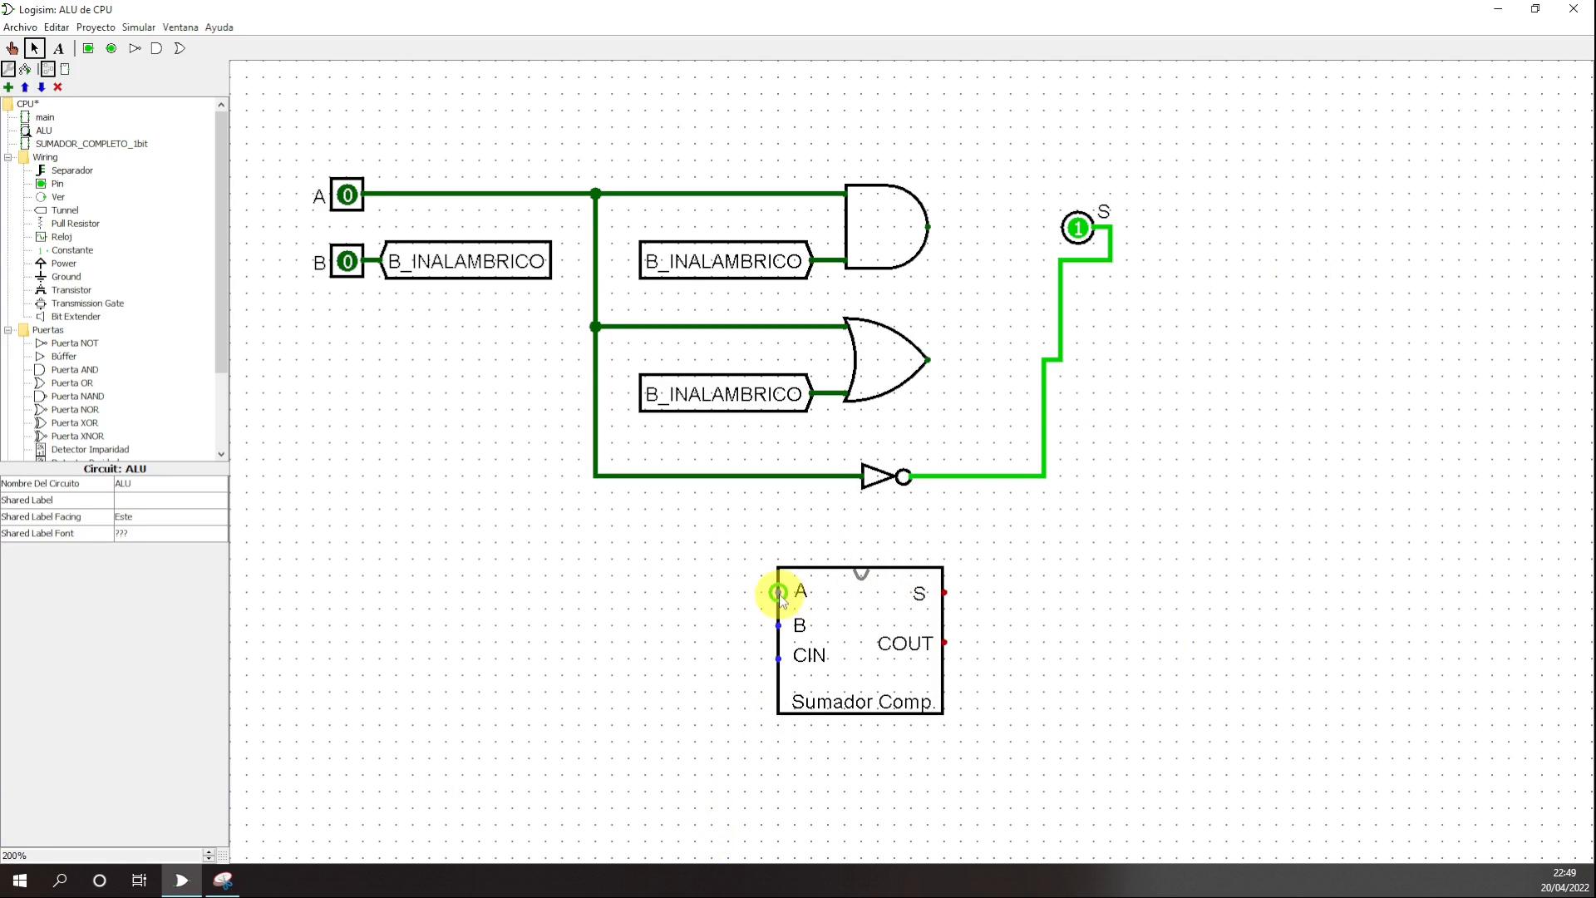
# - Wire the adder's A input to the A line and connect a duplicated B_INALAMBRICO tunnel to its B input
pyautogui.moveTo(779, 592); pyautogui.dragTo(596, 476)
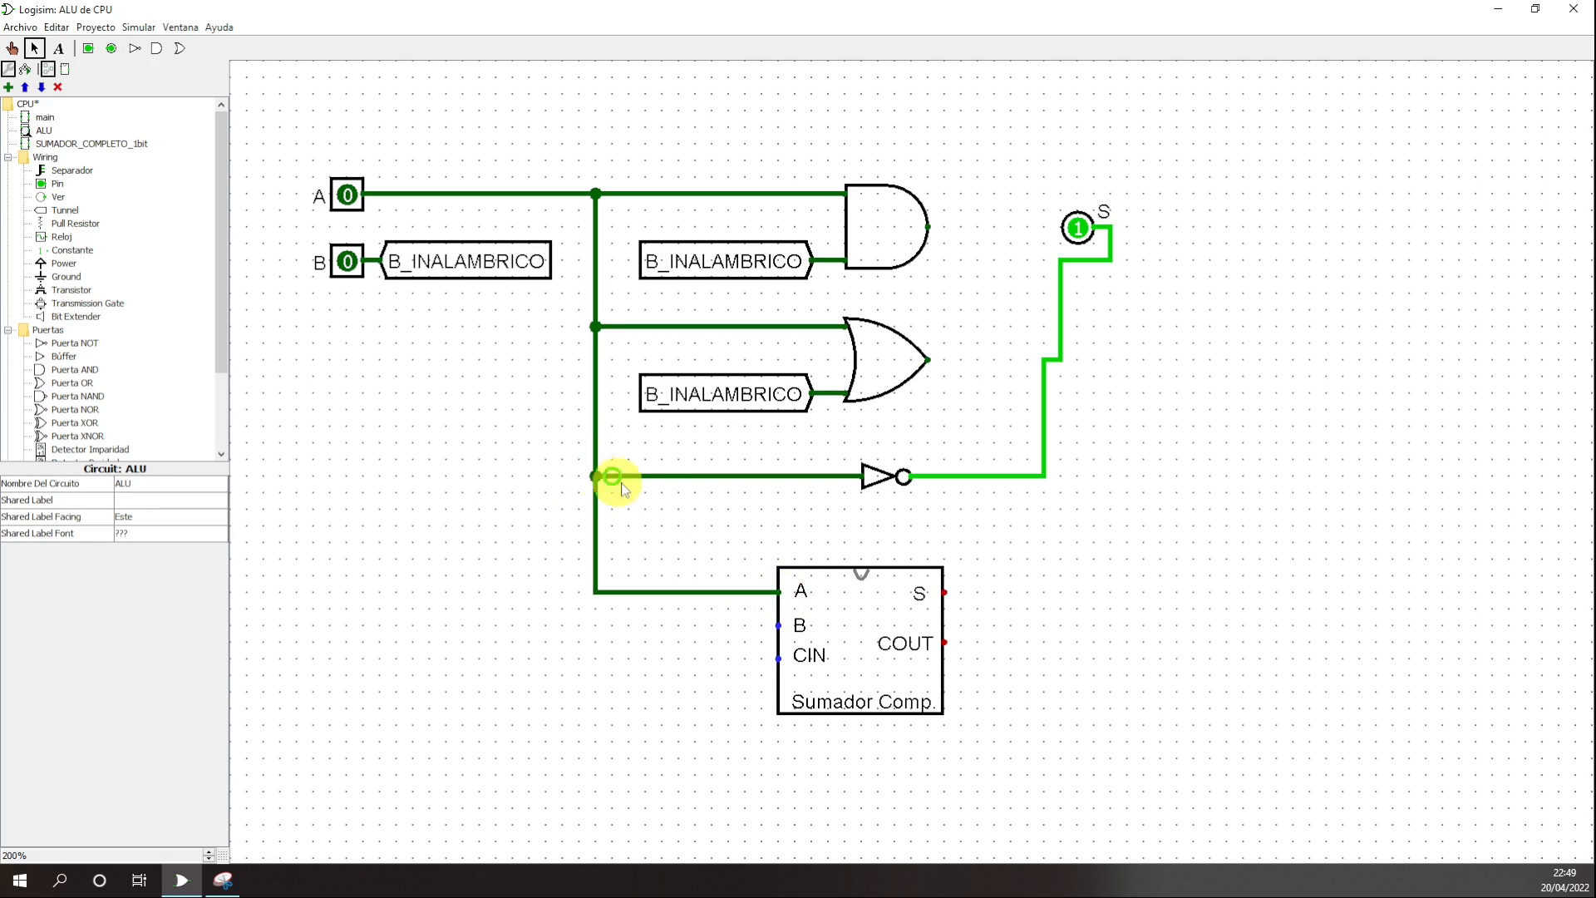
pyautogui.moveTo(779, 625); pyautogui.dragTo(731, 626)
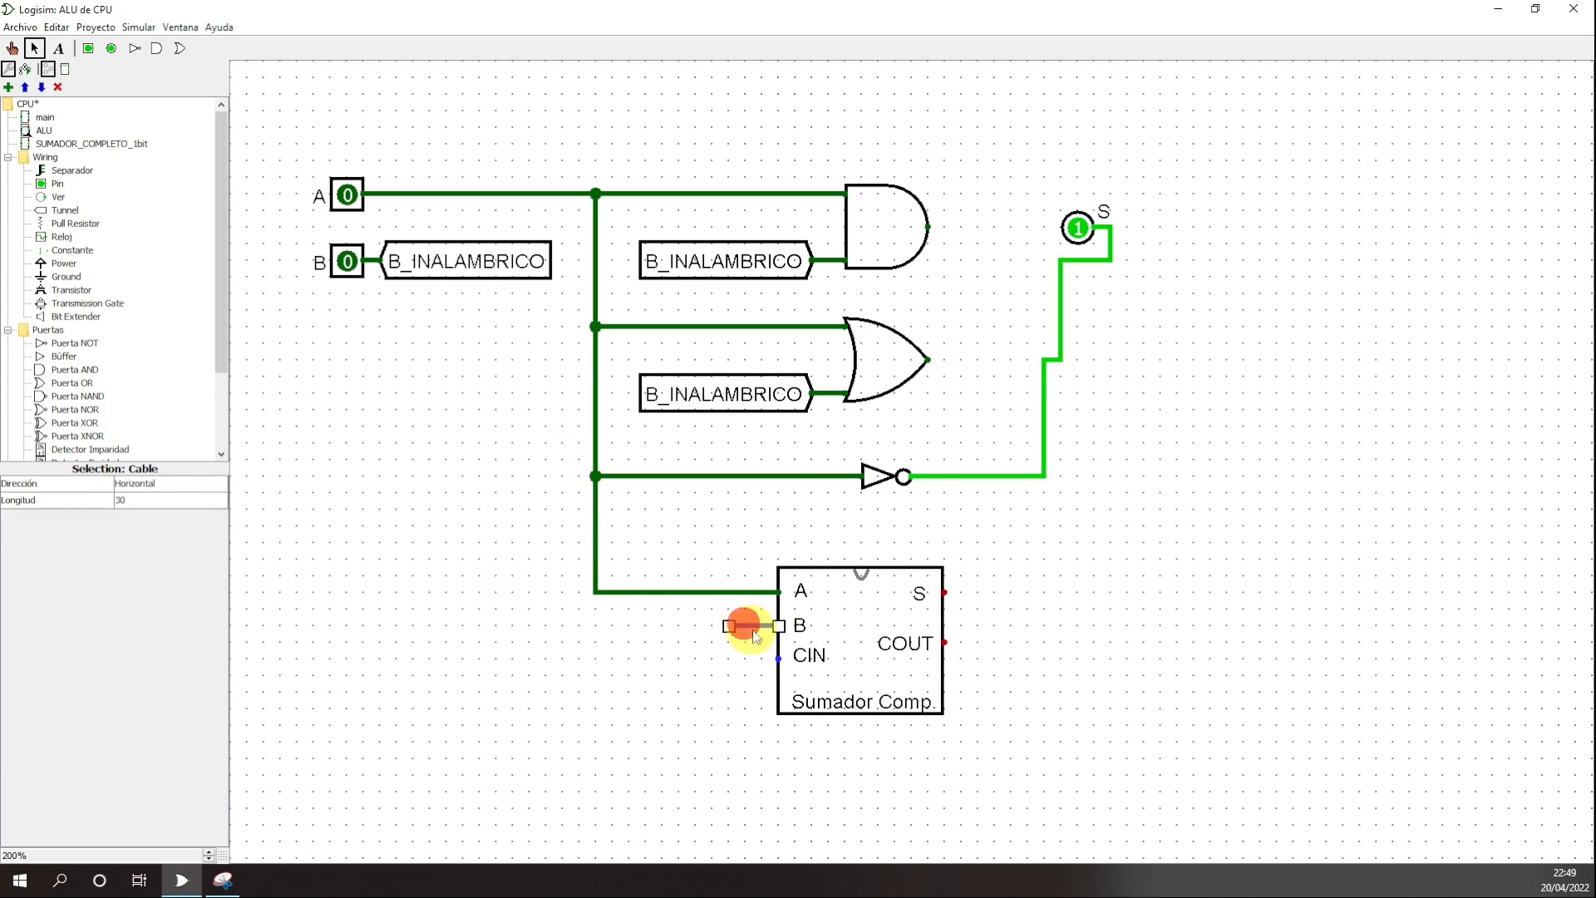
pyautogui.click(746, 400)
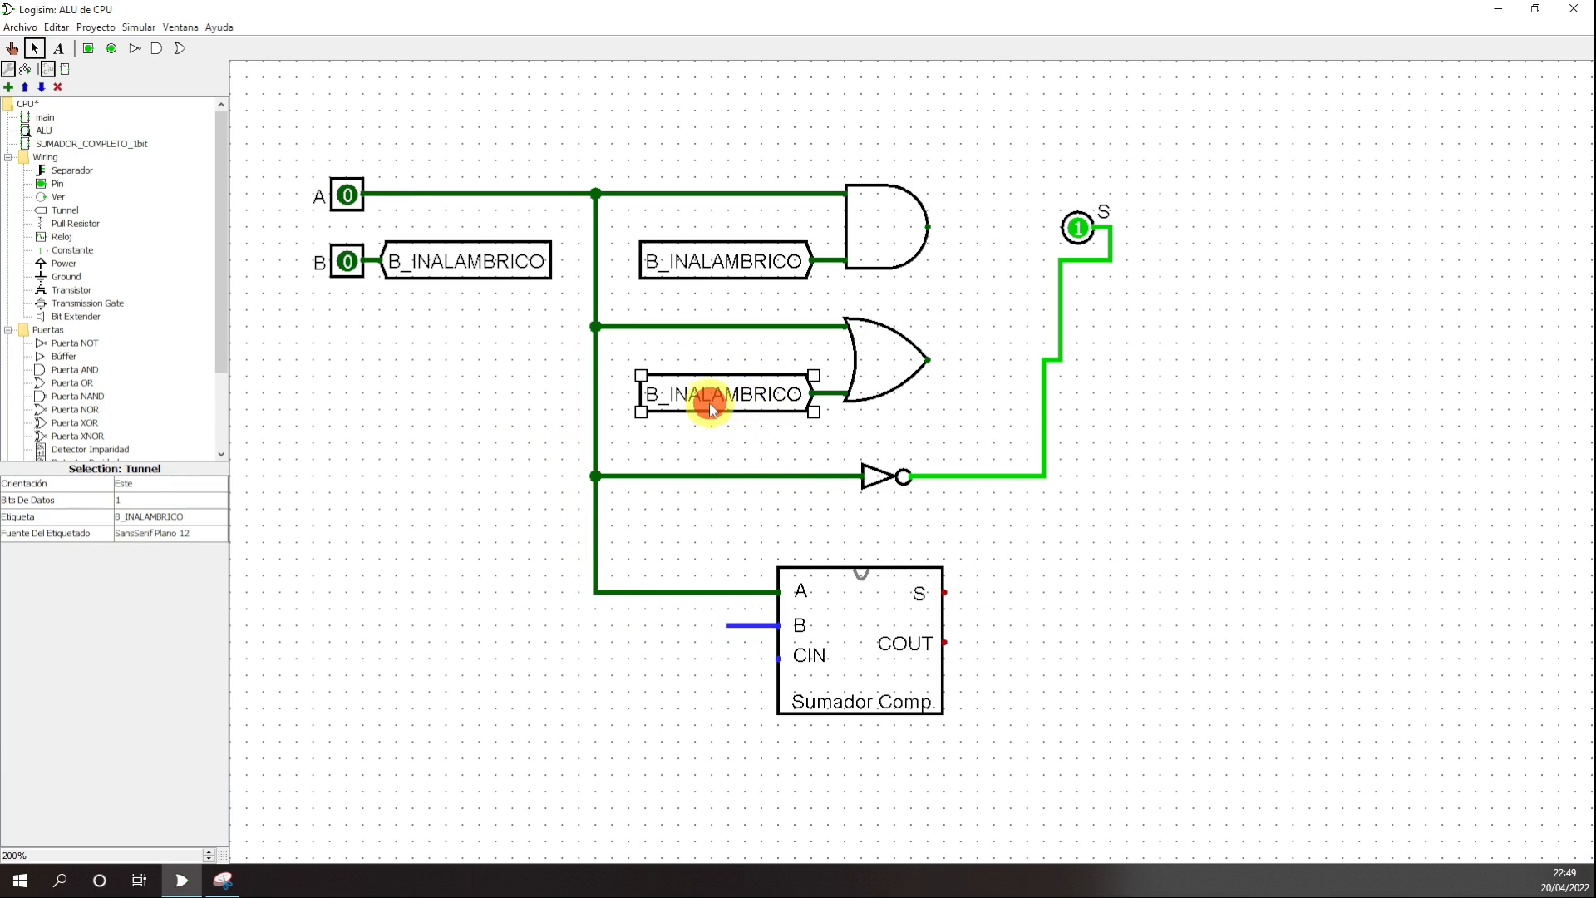
pyautogui.click(59, 27)
pyautogui.click(128, 155)
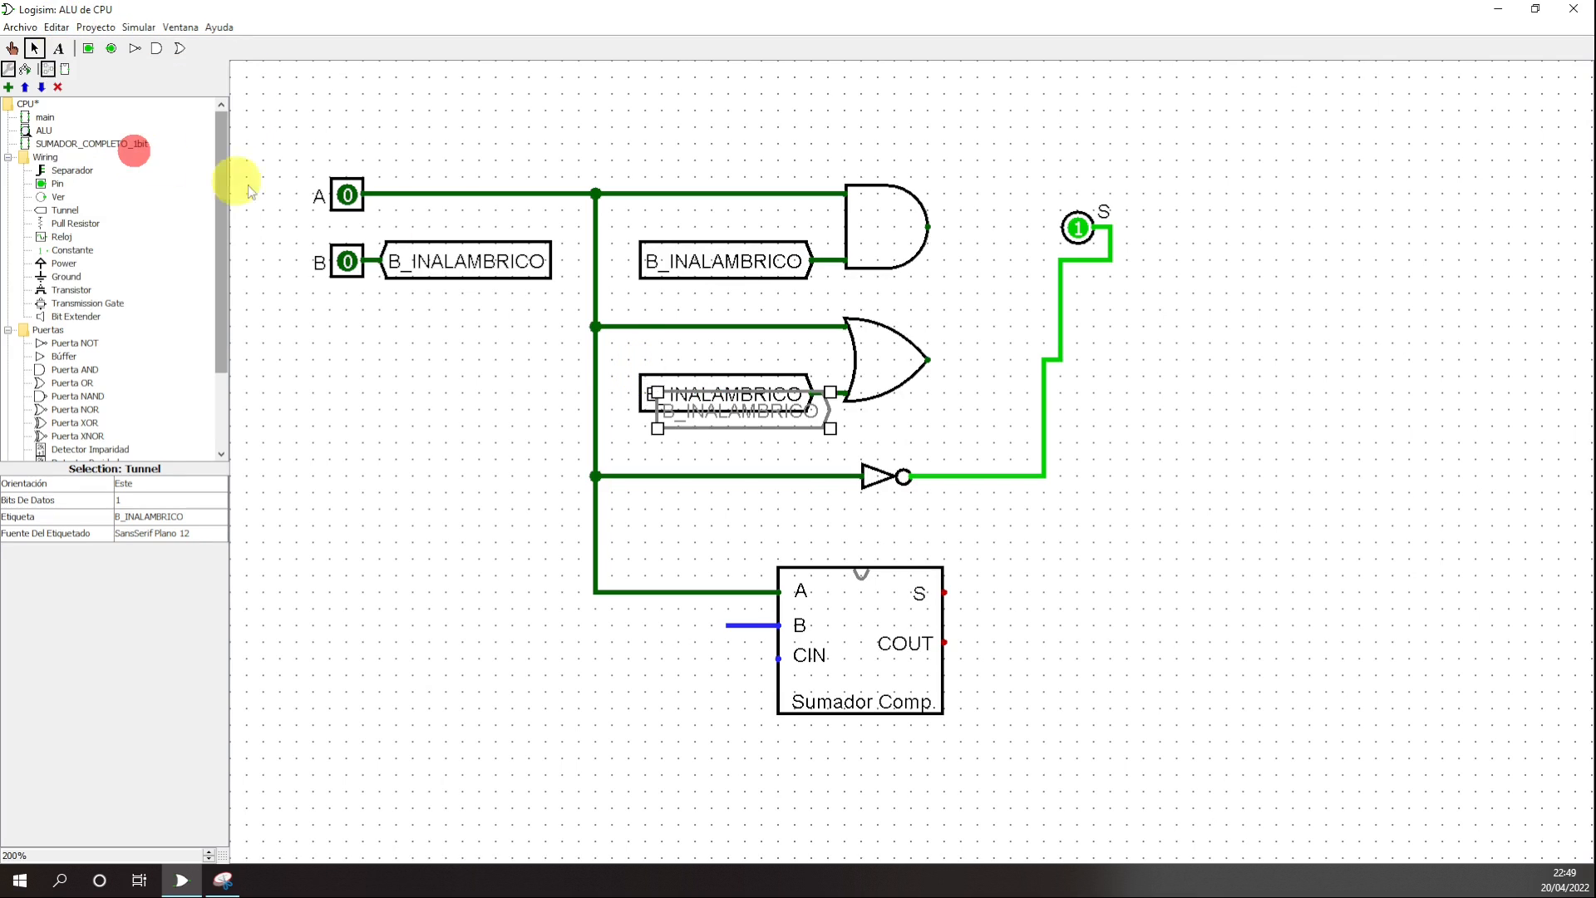
pyautogui.moveTo(713, 420); pyautogui.dragTo(714, 625)
pyautogui.moveTo(582, 626); pyautogui.dragTo(632, 625)
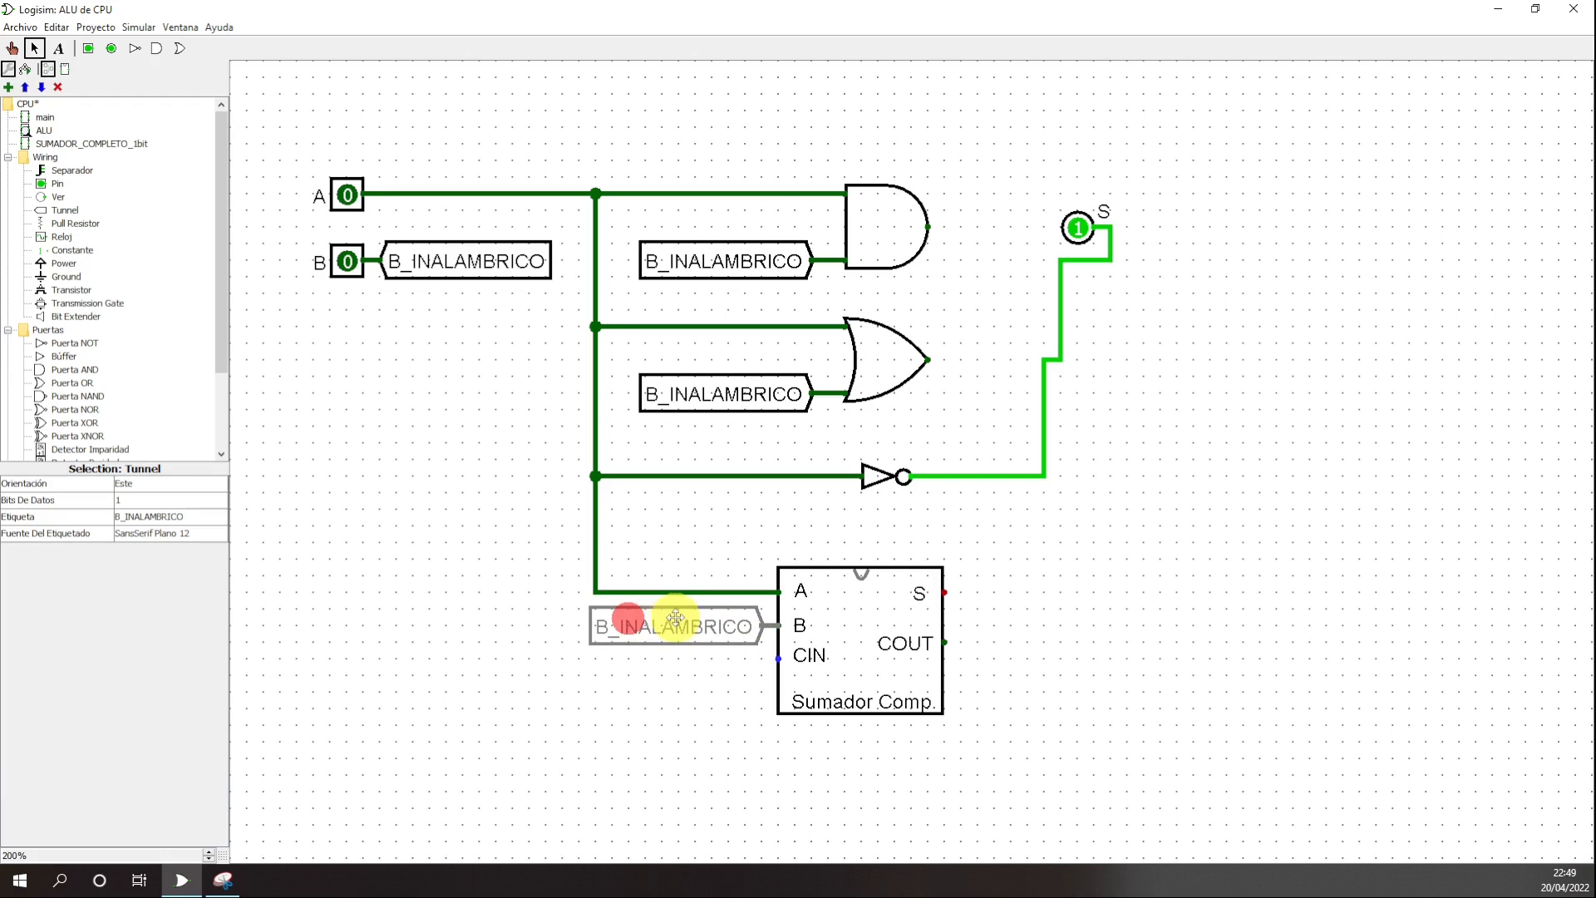
pyautogui.click(706, 704)
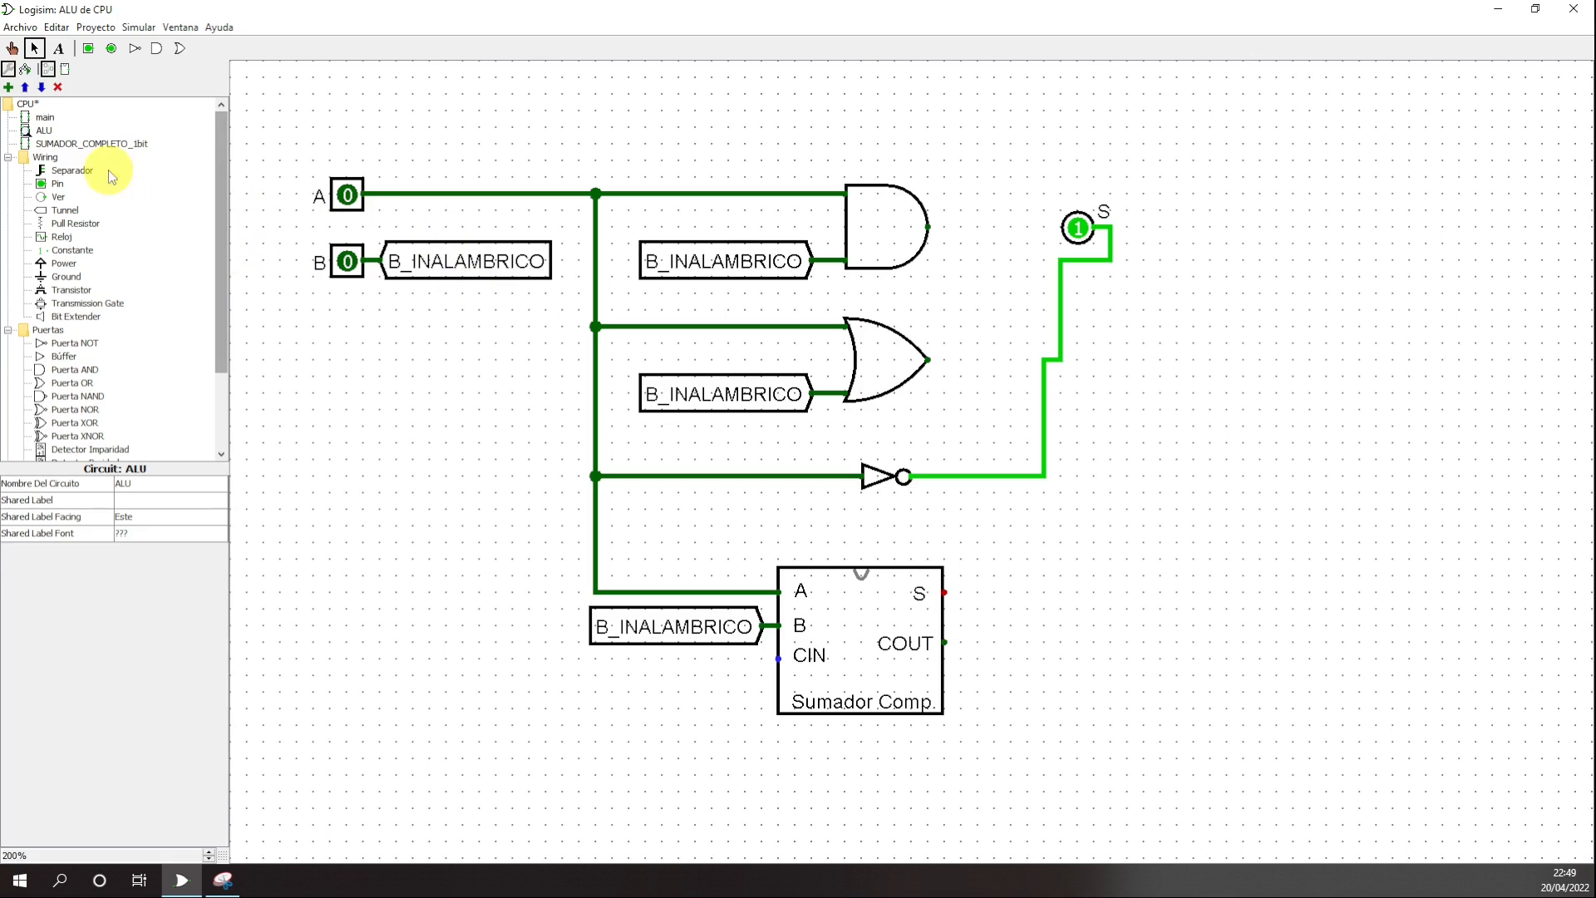
# - Add an input pin below B with three-state set to No and the label CIN
pyautogui.click(57, 183)
pyautogui.moveTo(356, 522); pyautogui.dragTo(348, 338)
pyautogui.click(135, 555)
pyautogui.click(131, 539)
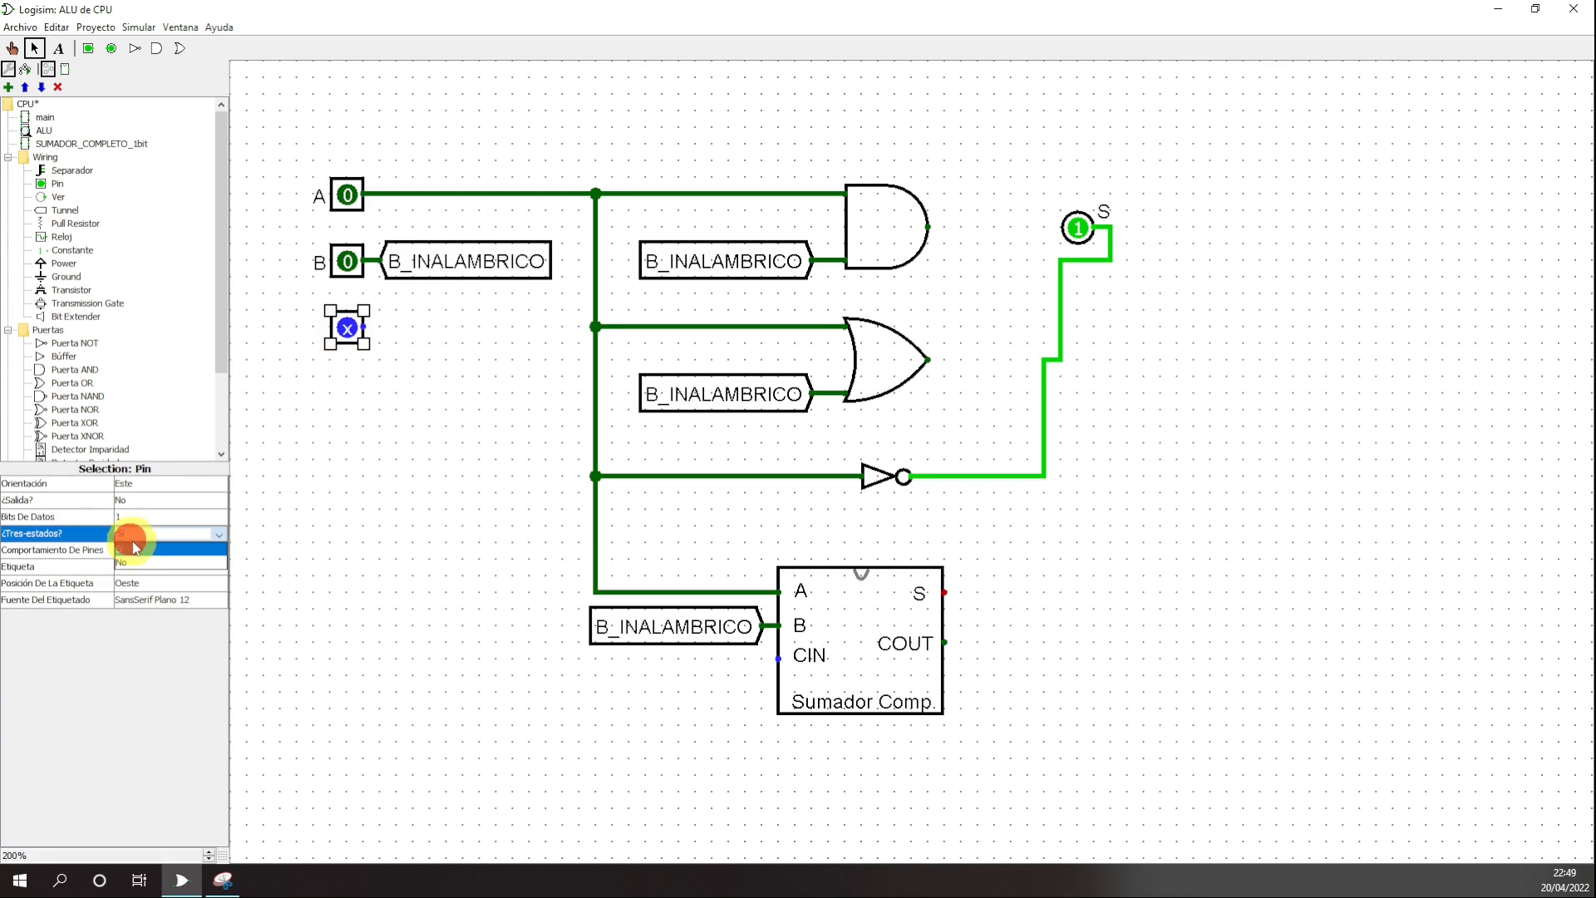
pyautogui.click(140, 552)
pyautogui.click(143, 567)
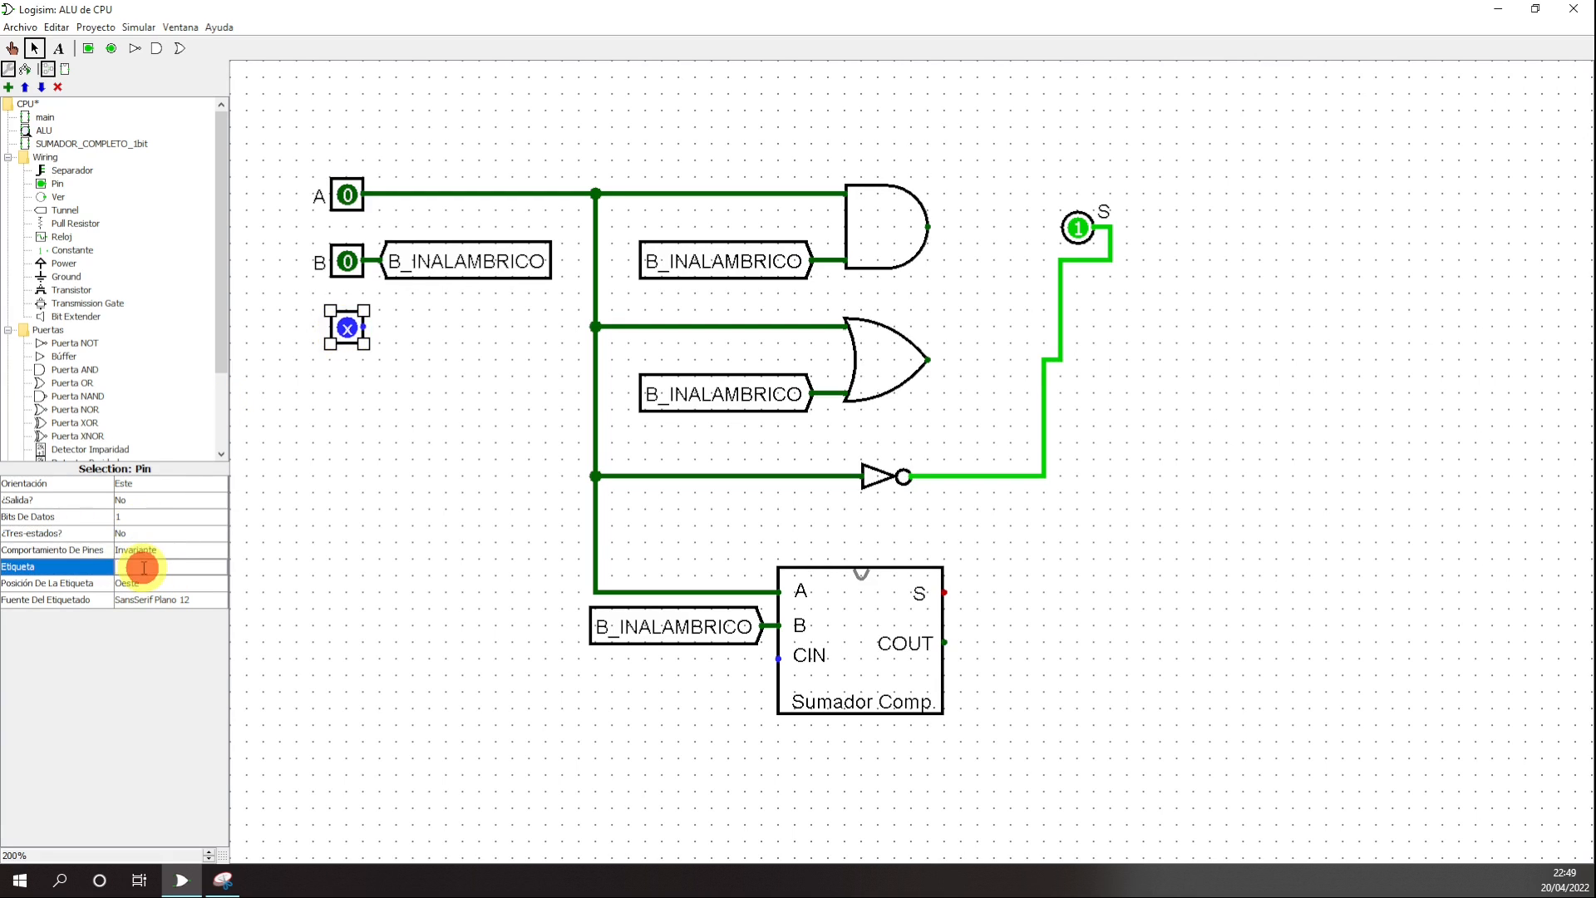
pyautogui.write('CIN')
pyautogui.press('Return')
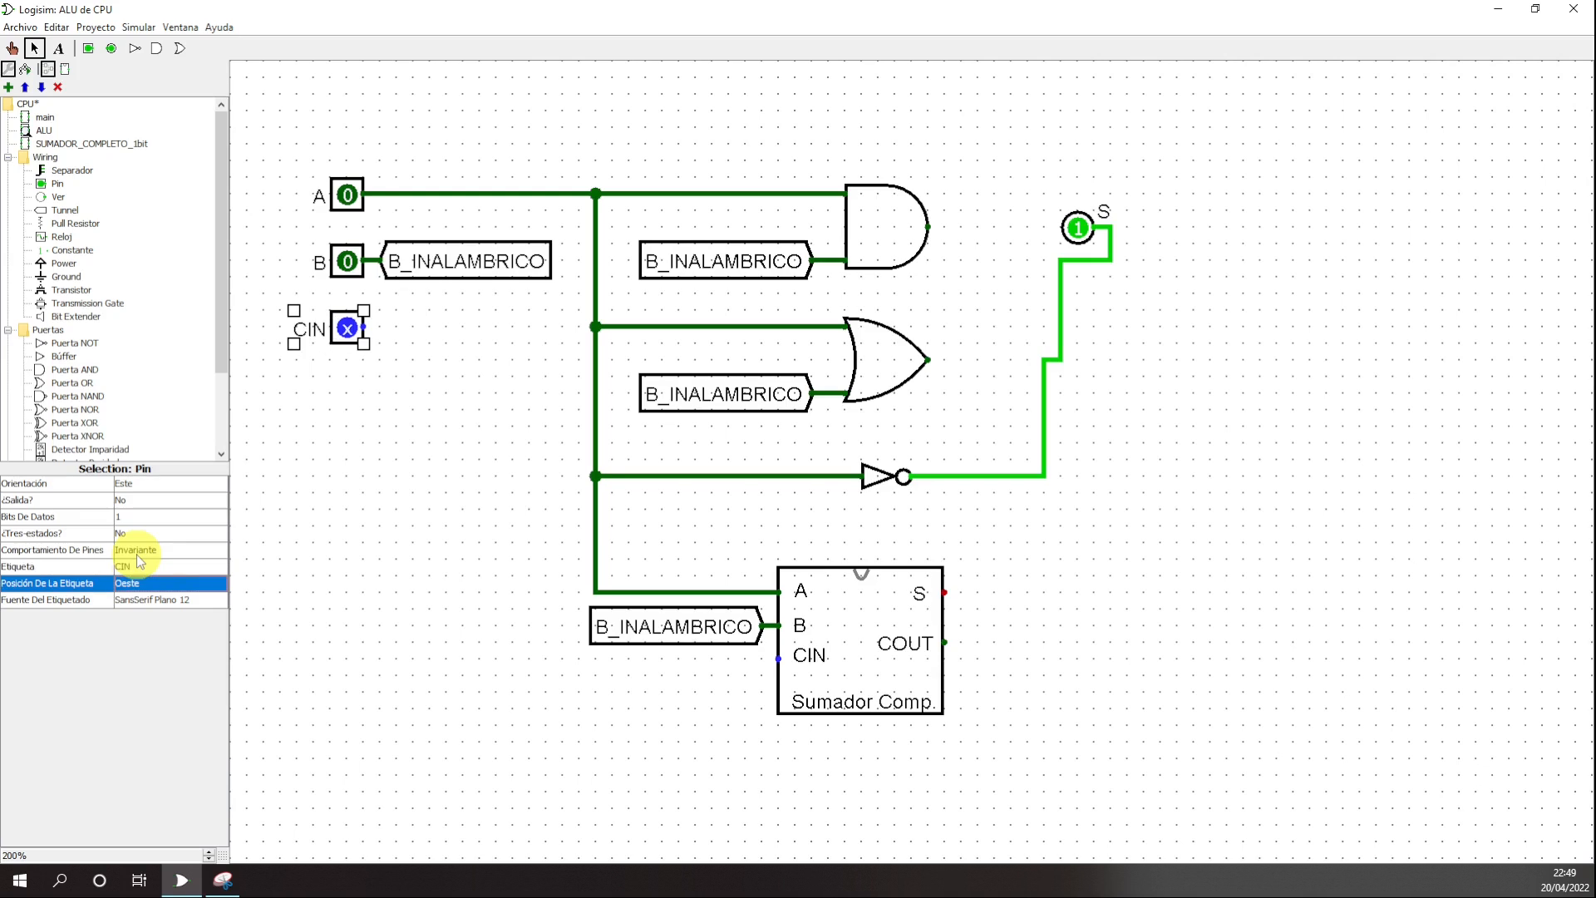
pyautogui.click(445, 434)
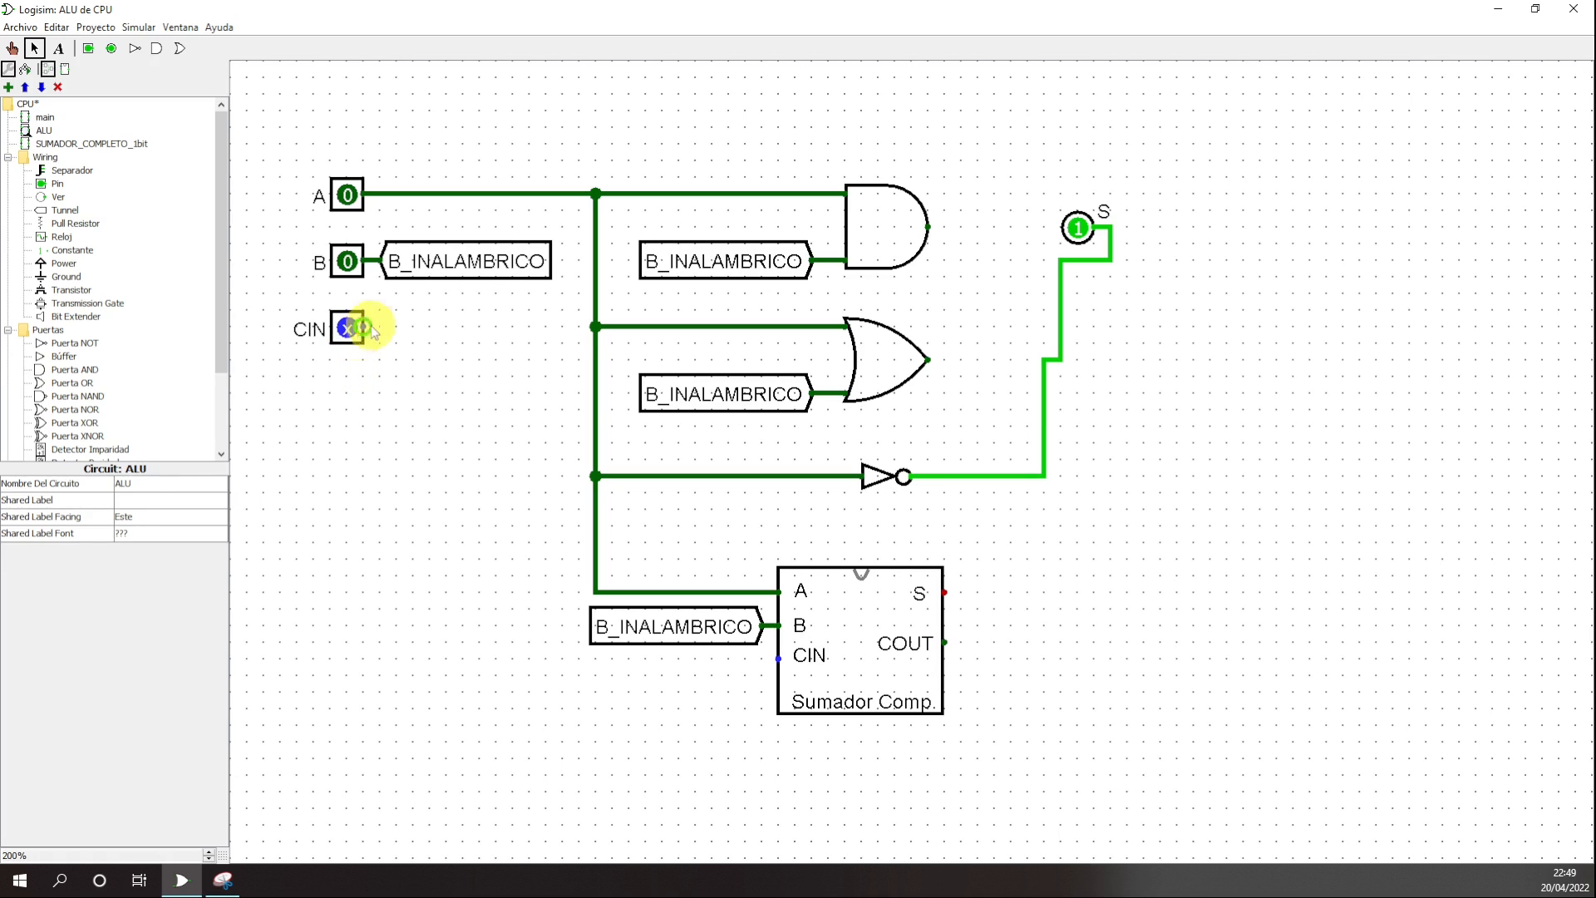
# - Wire the CIN pin to the adder's CIN input, routing it beneath the B_INALAMBRICO tunnel
pyautogui.click(372, 331)
pyautogui.moveTo(372, 331); pyautogui.dragTo(496, 659)
pyautogui.moveTo(497, 659); pyautogui.dragTo(781, 657)
pyautogui.click(709, 740)
pyautogui.click(1046, 688)
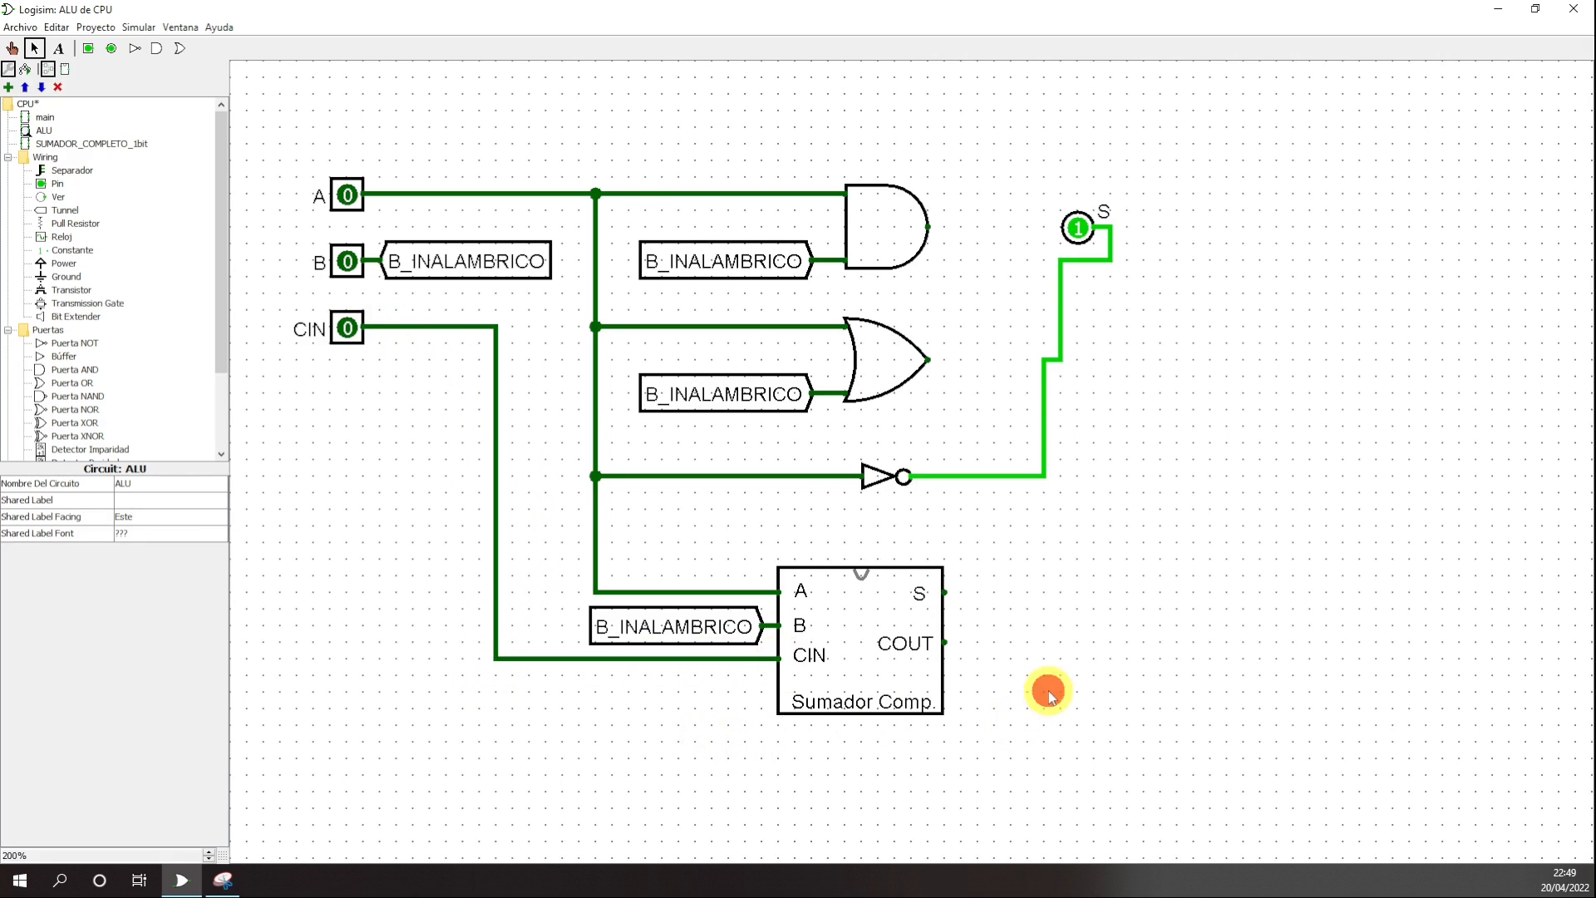
pyautogui.click(1148, 531)
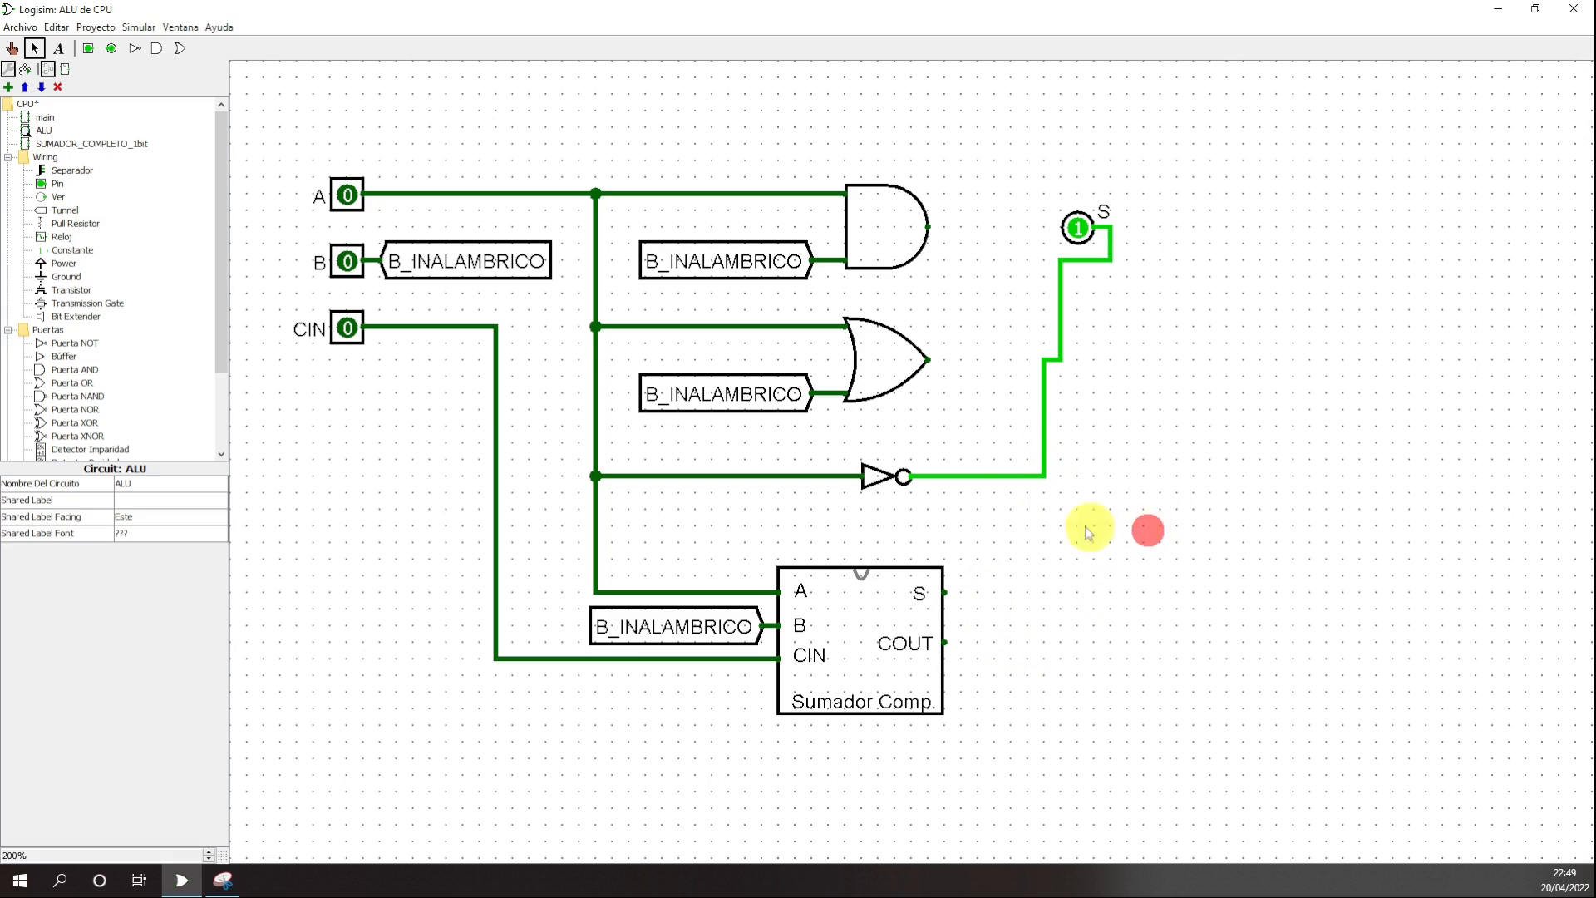
# - Delete the wire leaving the NOT gate and connect the adder's S output to the S output pin's wire instead
pyautogui.rightClick(1012, 476)
pyautogui.click(1054, 495)
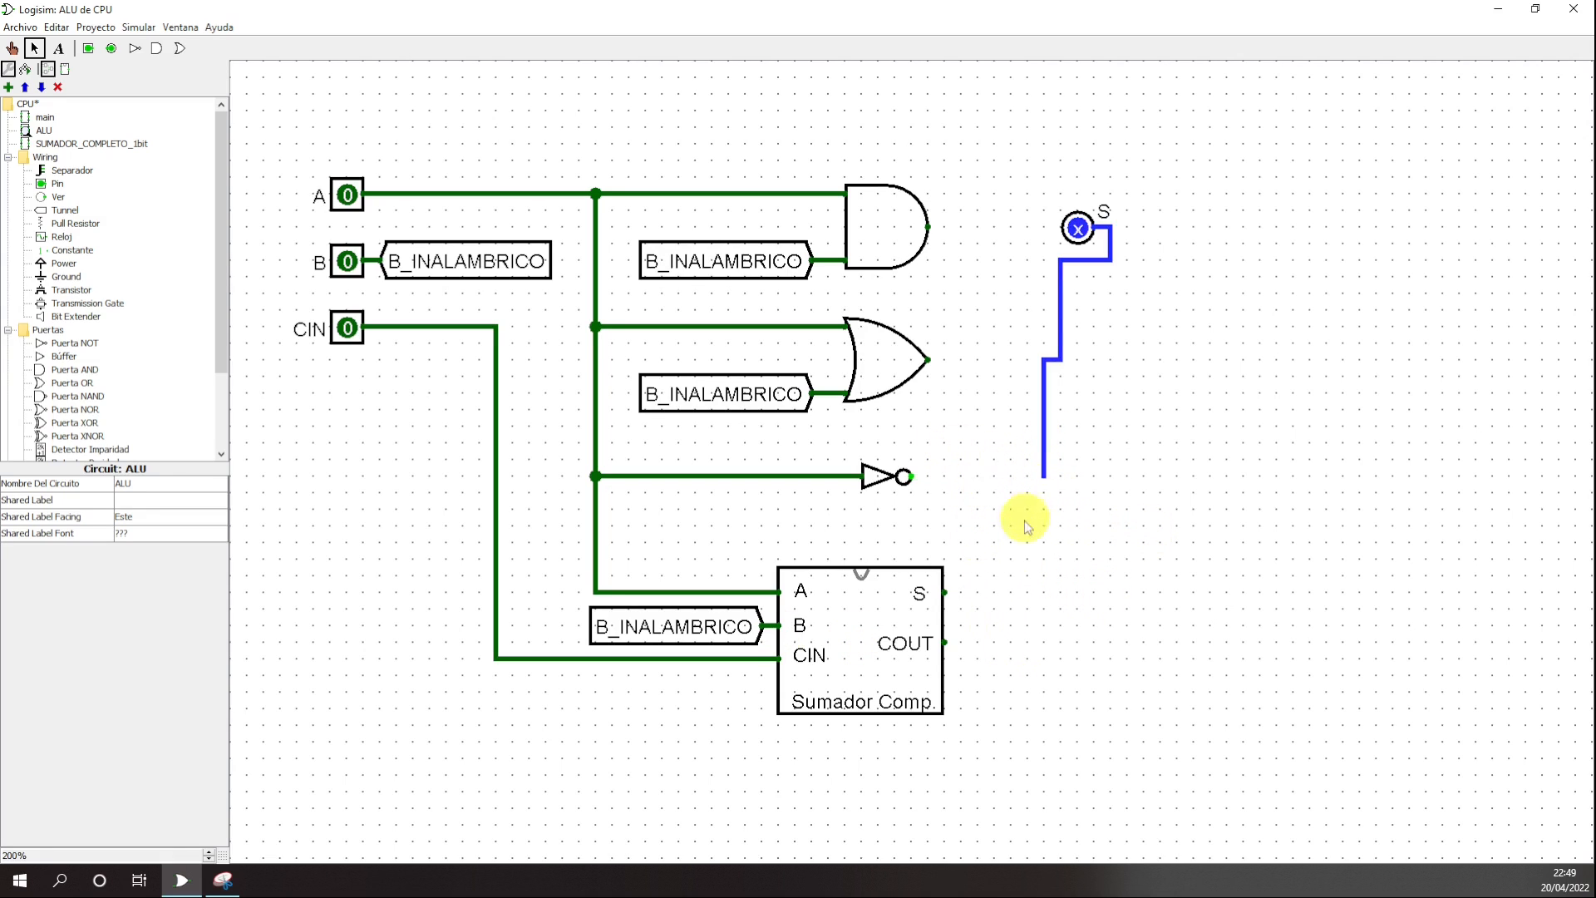
pyautogui.moveTo(945, 592); pyautogui.dragTo(1045, 486)
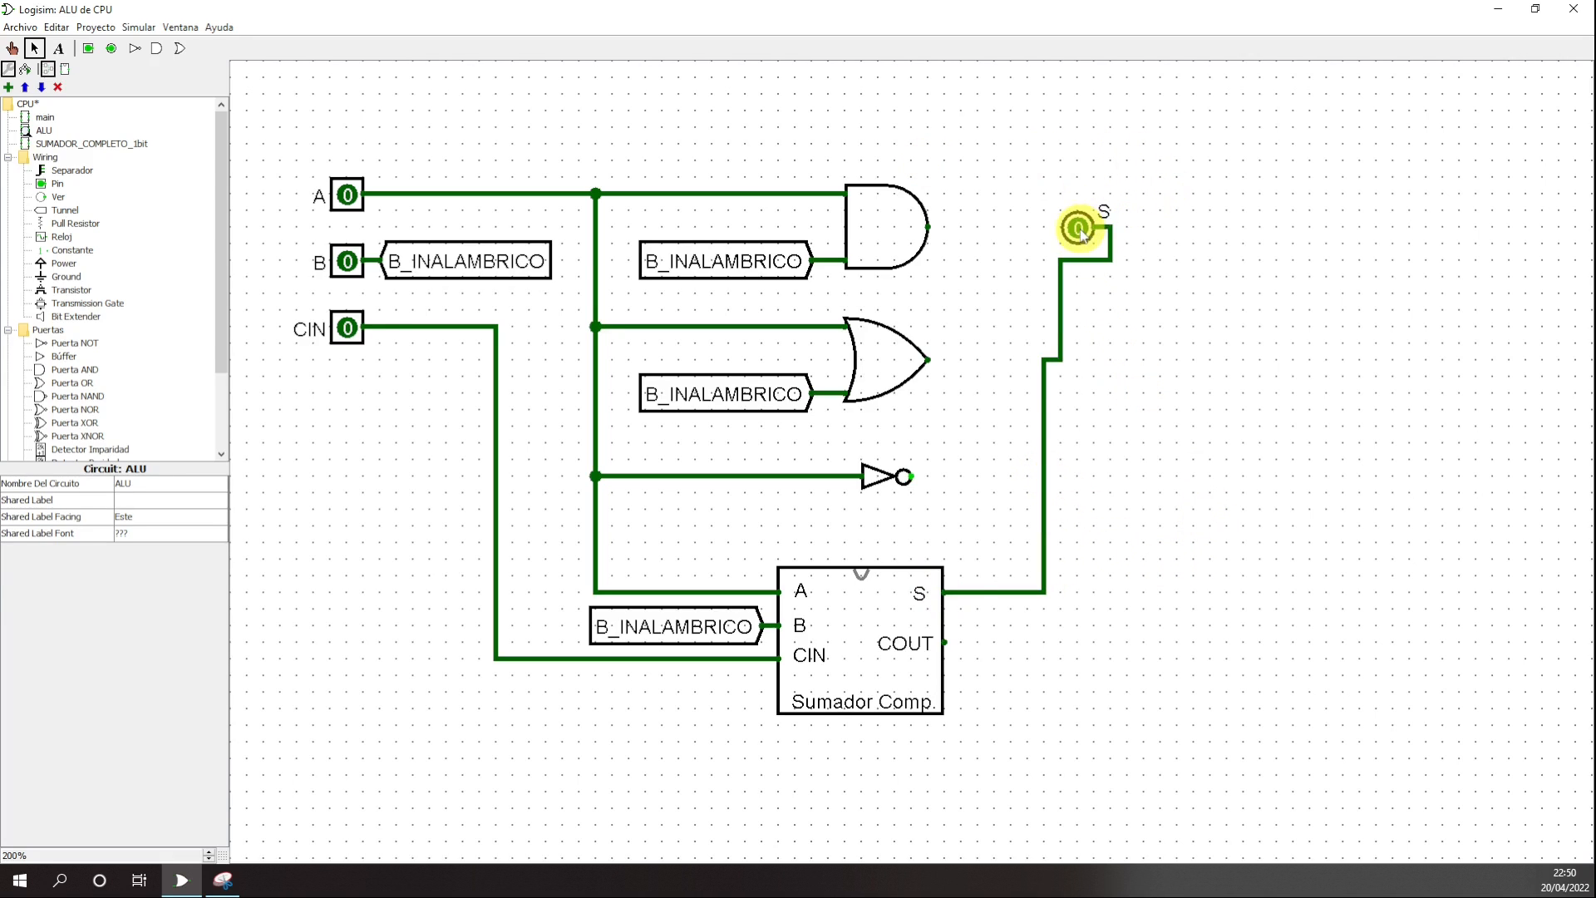
# - Shift the S output pin farther right and wire a new output pin below it to the adder's COUT
pyautogui.moveTo(1085, 235); pyautogui.dragTo(1162, 229)
pyautogui.click(1261, 244)
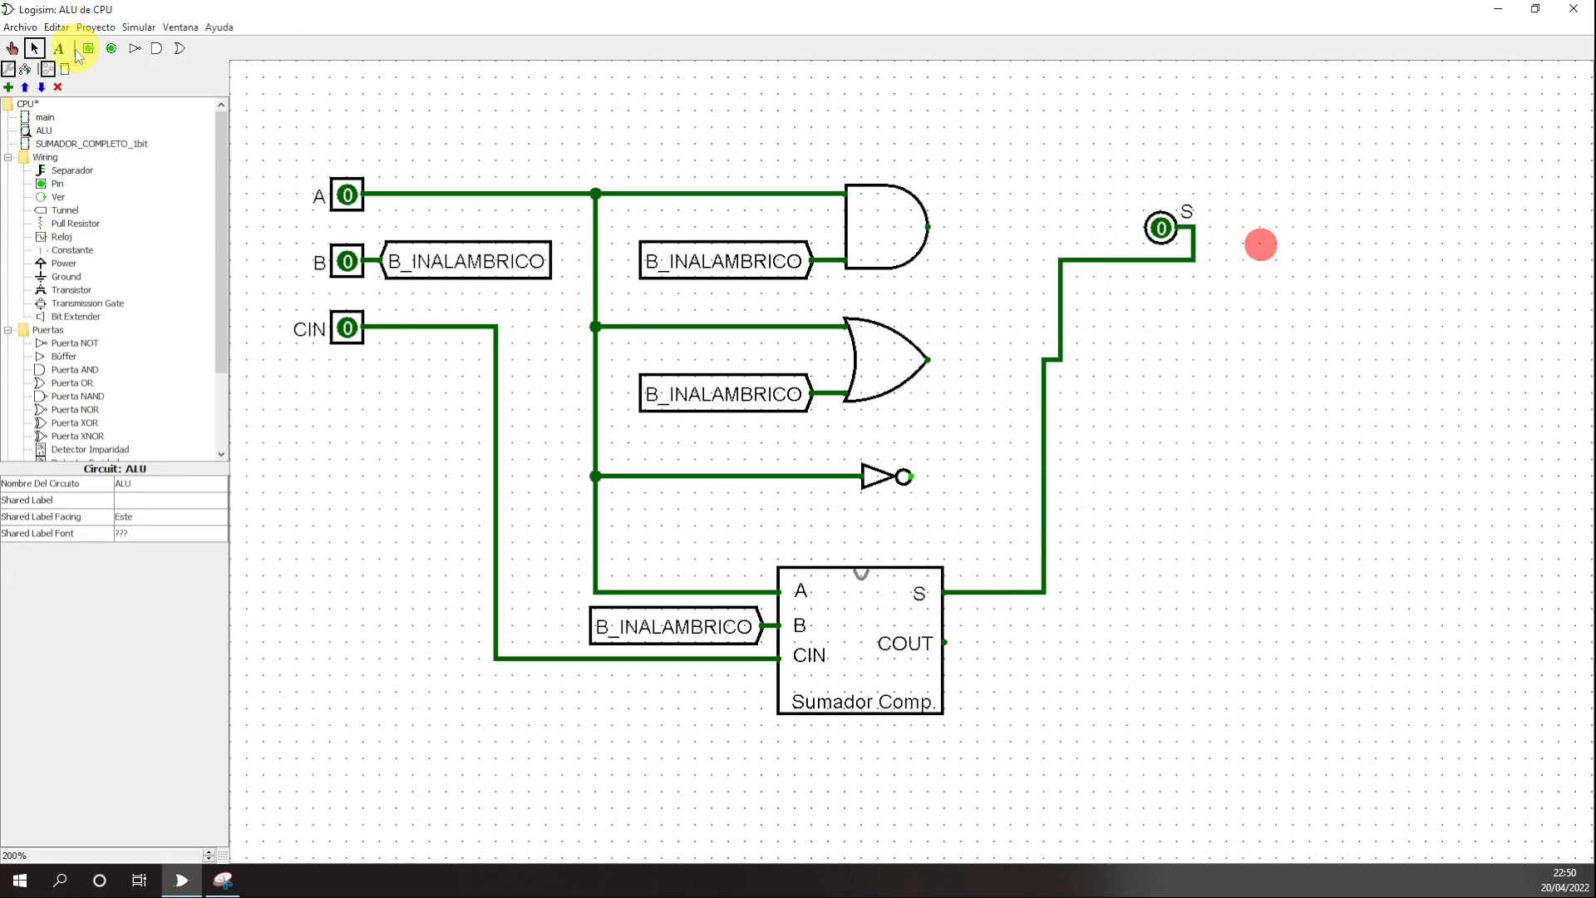
pyautogui.click(111, 48)
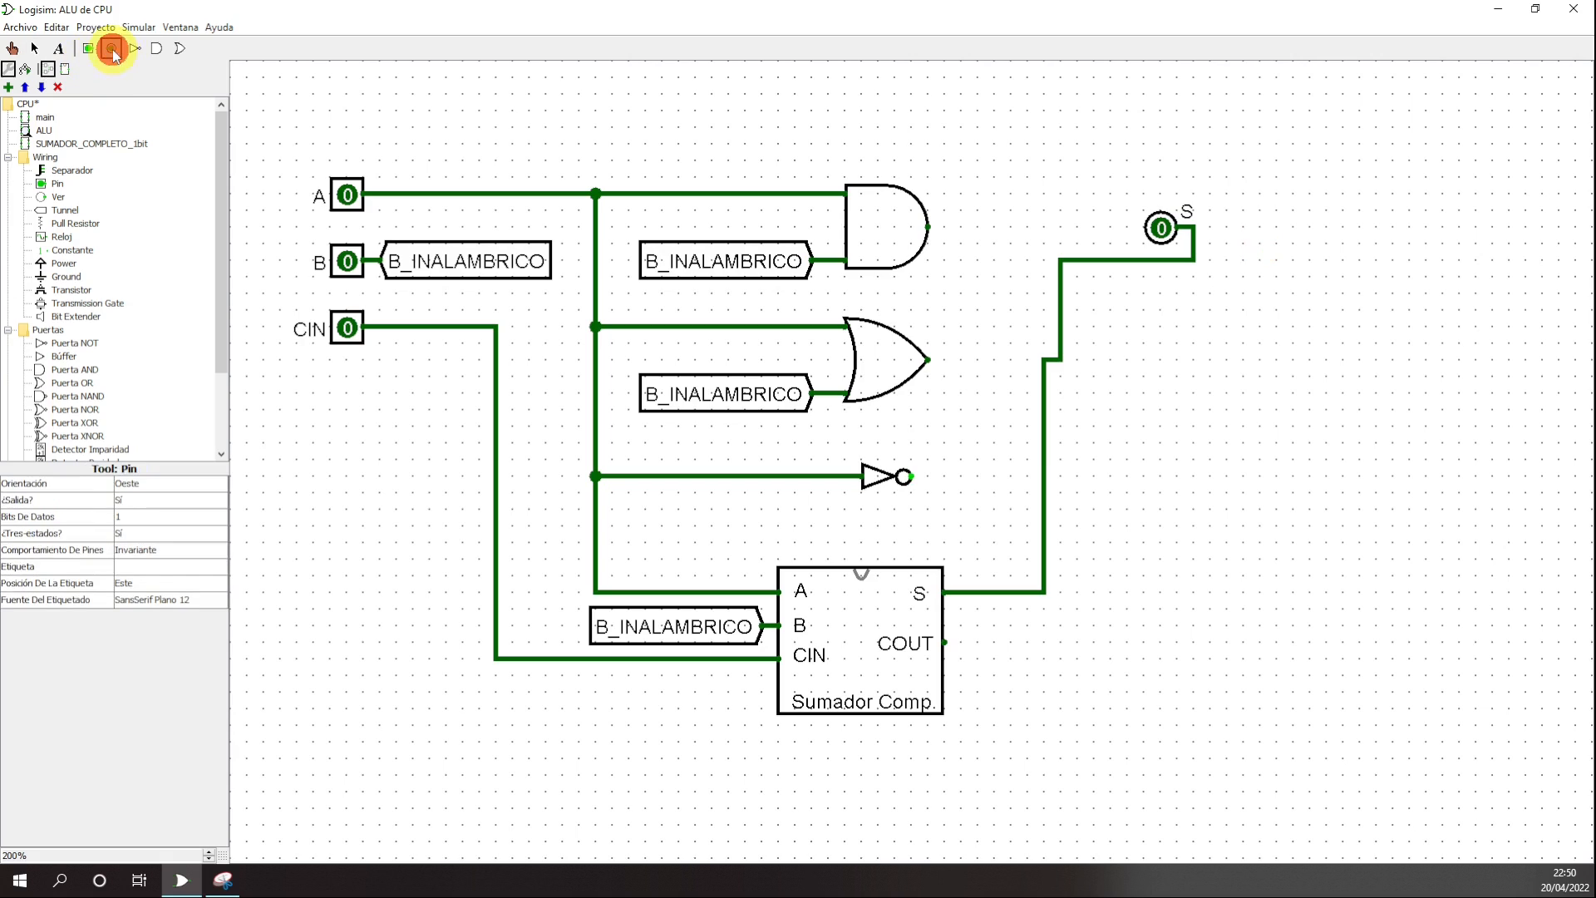
pyautogui.click(1228, 394)
pyautogui.moveTo(944, 644); pyautogui.dragTo(1227, 394)
pyautogui.click(973, 131)
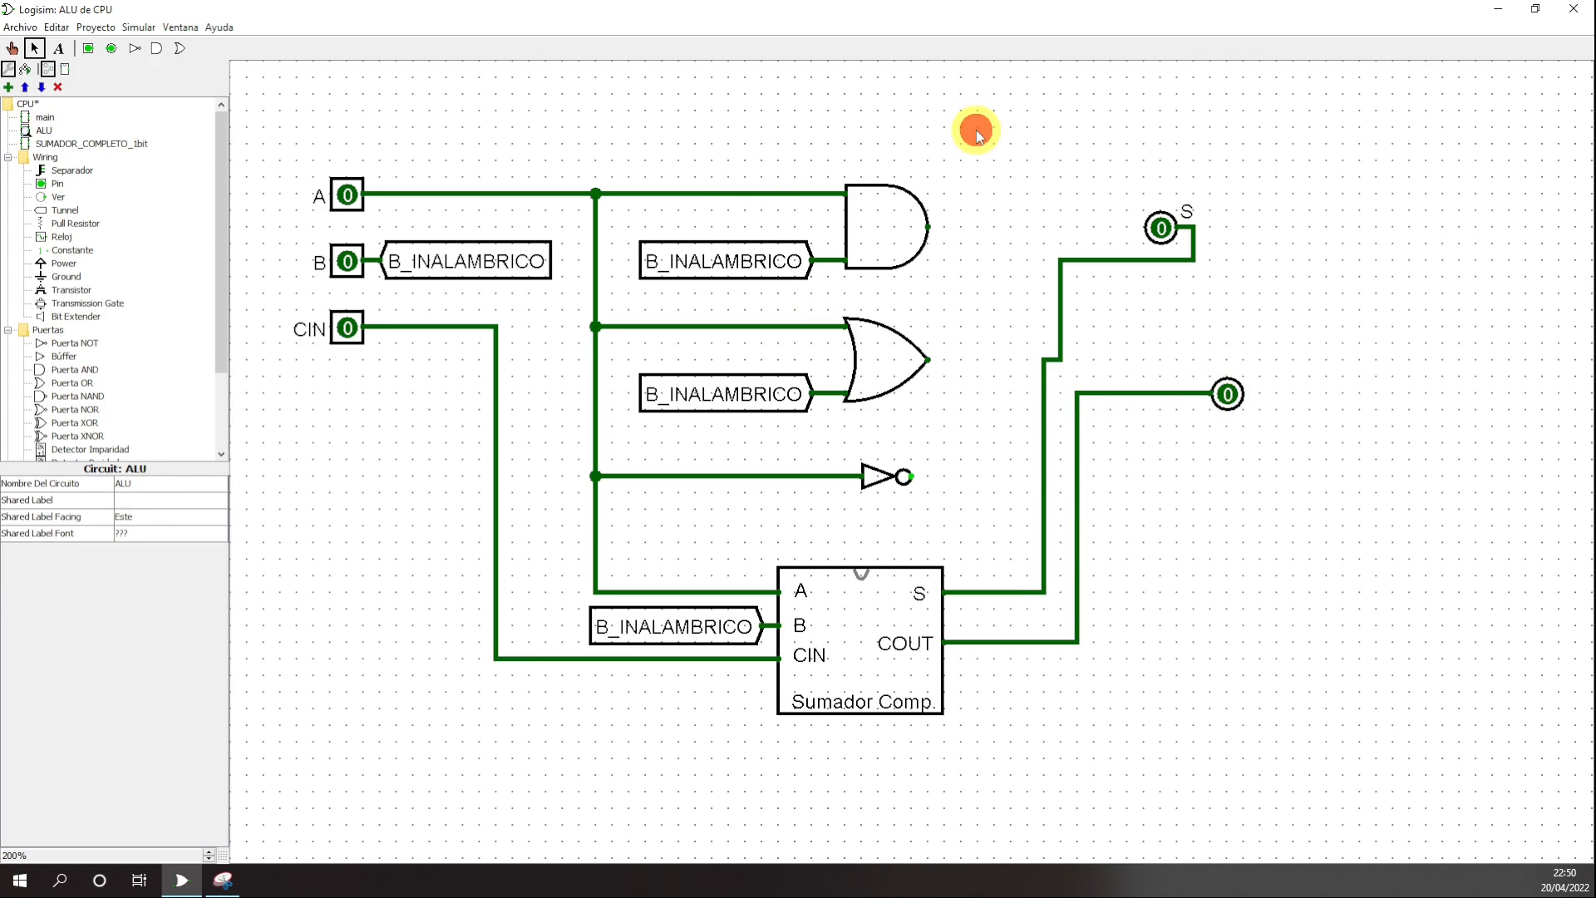
pyautogui.click(891, 227)
pyautogui.click(861, 336)
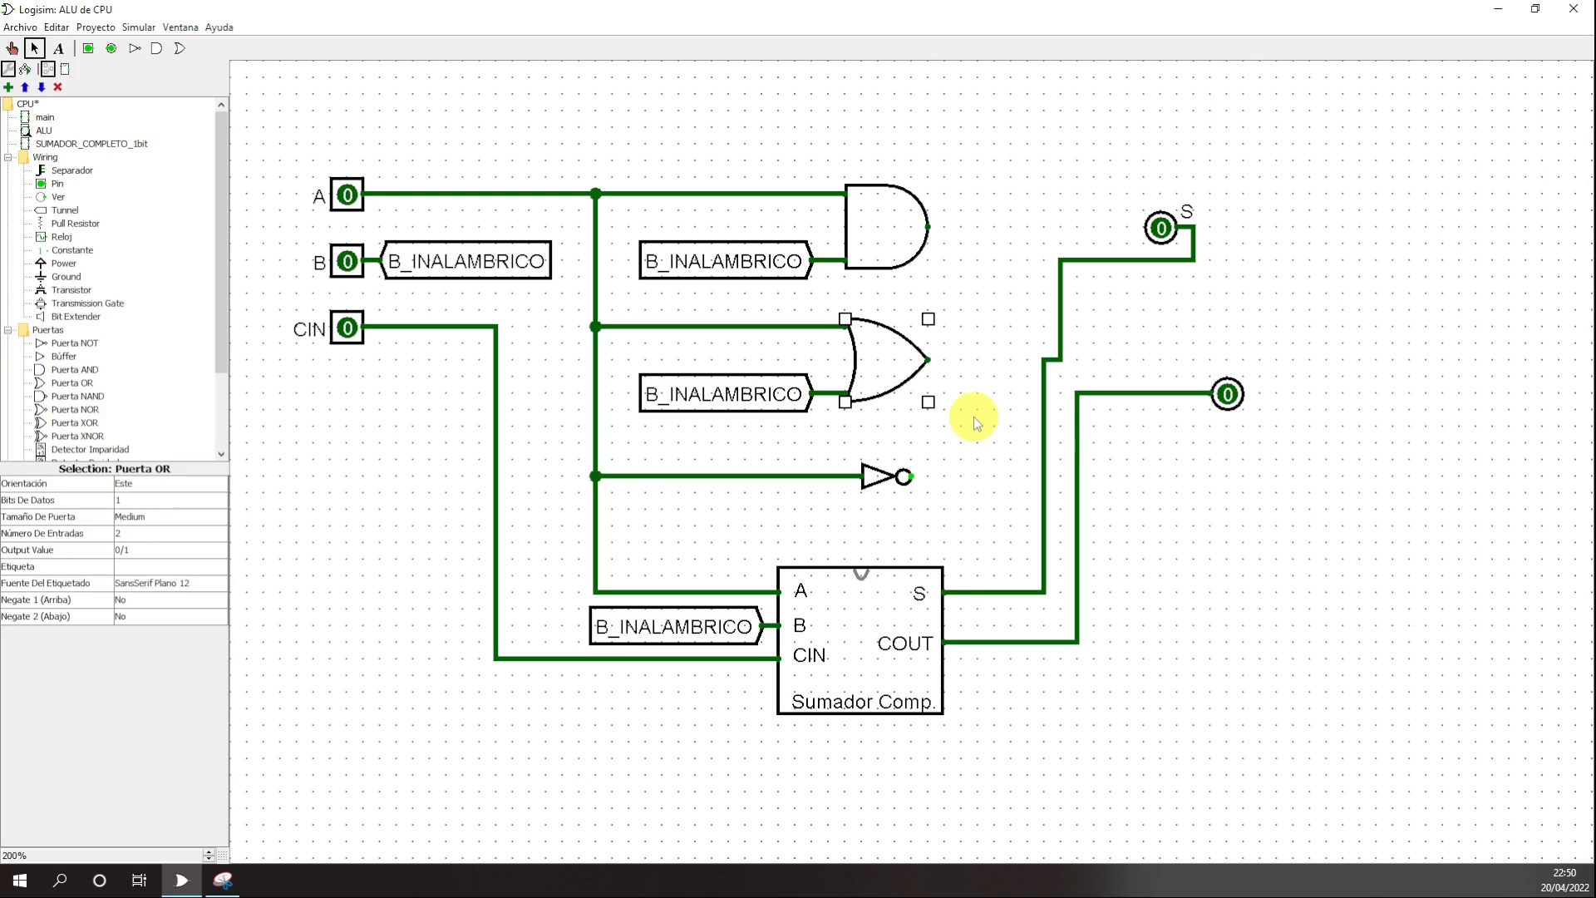
# - Set the new output pin's three-state option to No, label it COUT, and shift the pin slightly toward the adder
pyautogui.click(1226, 397)
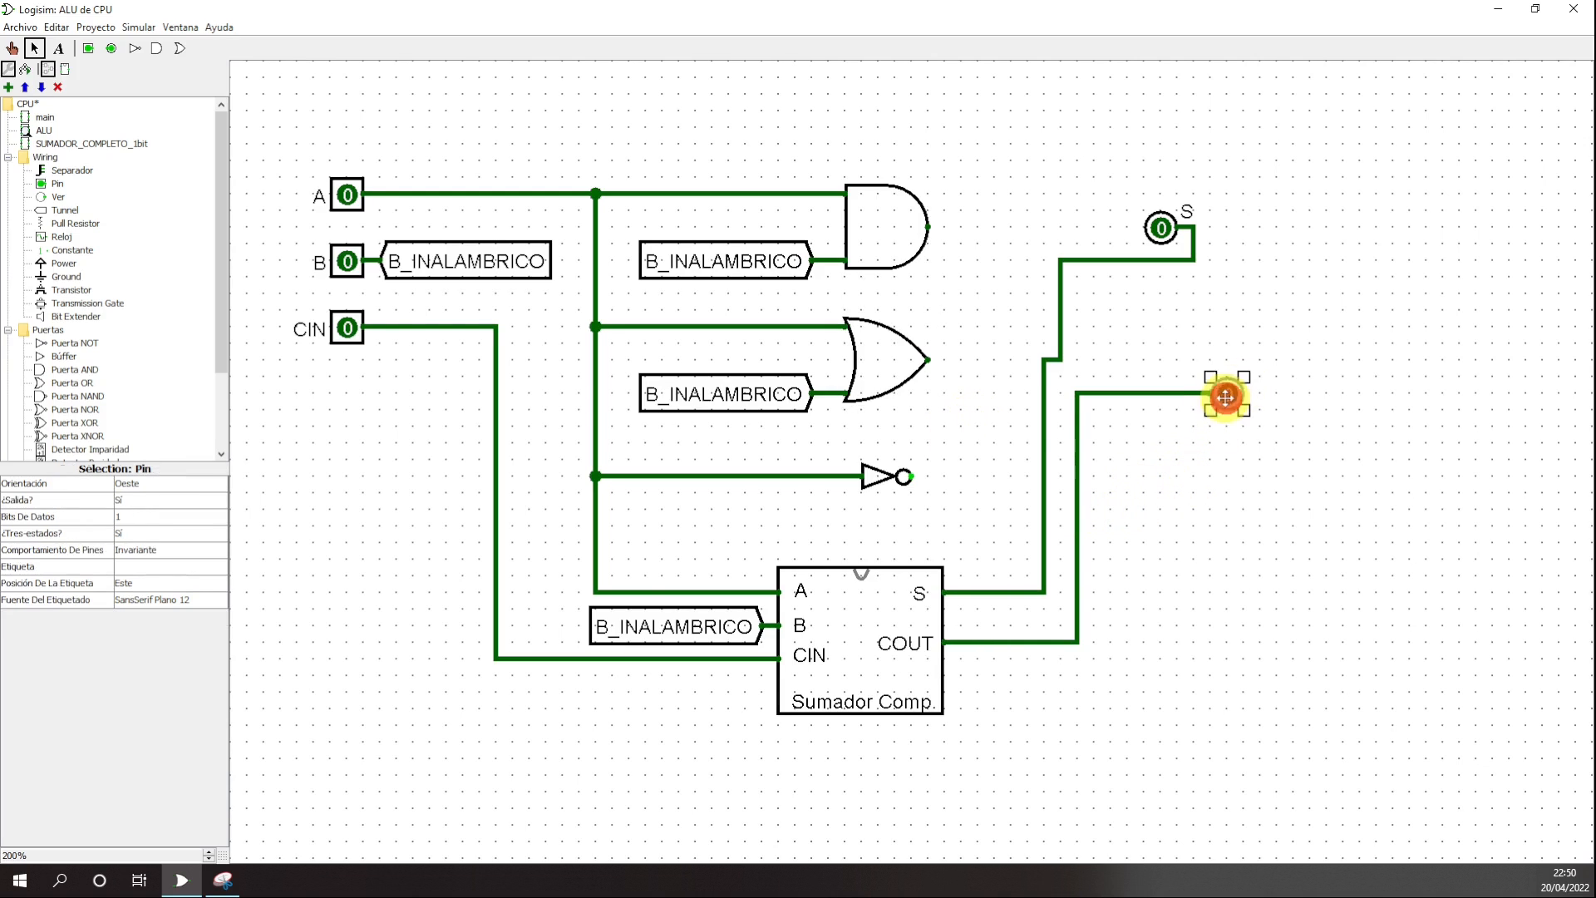
pyautogui.click(145, 537)
pyautogui.click(142, 561)
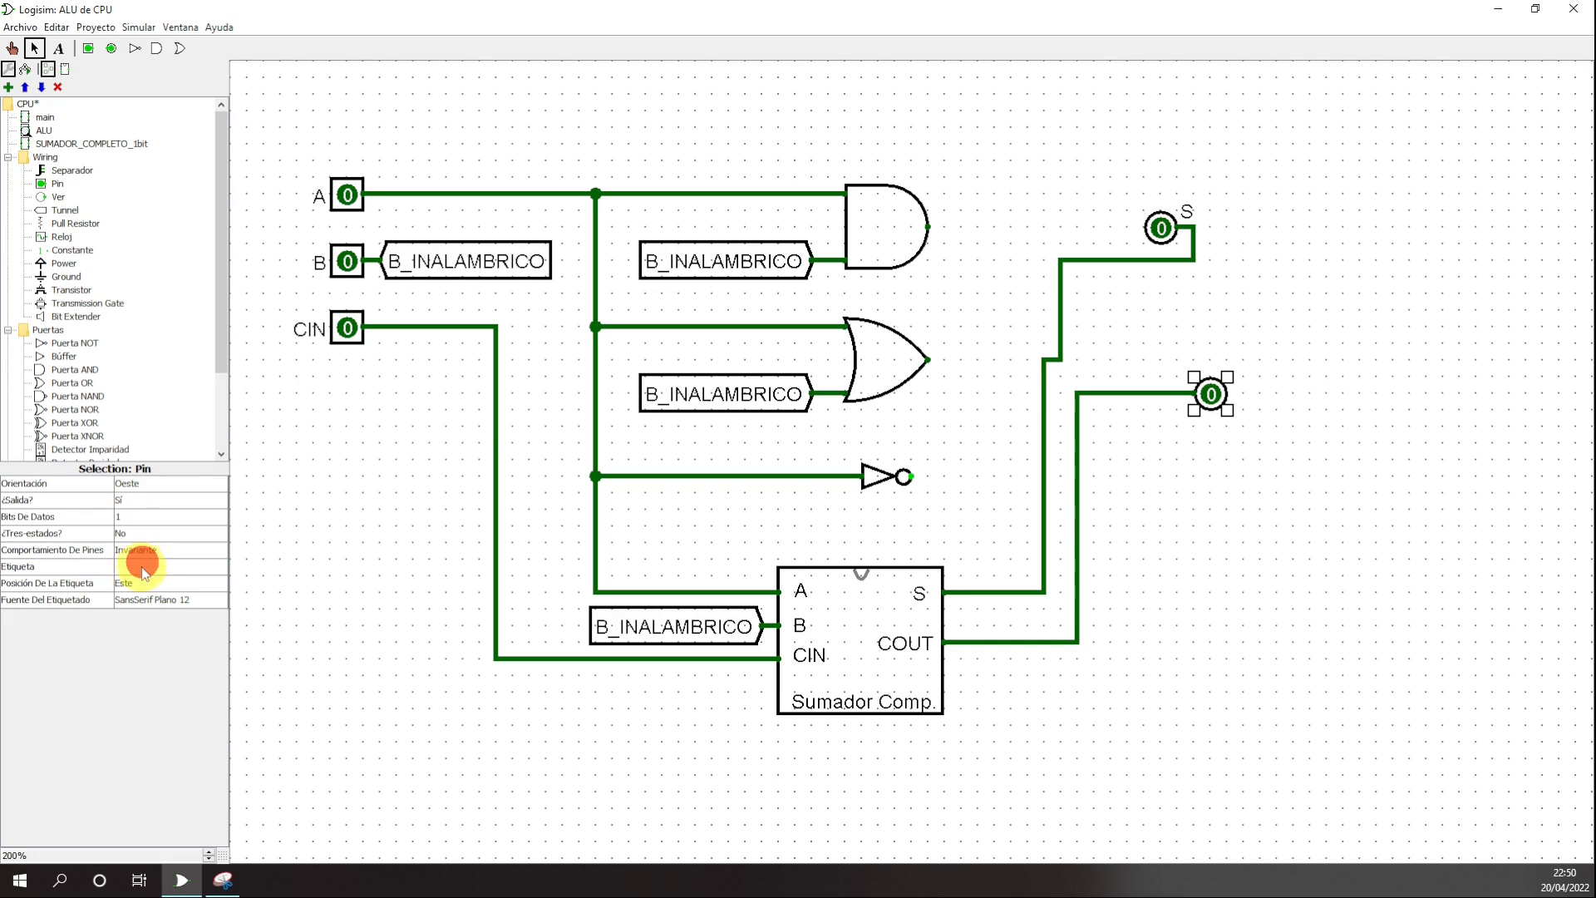
pyautogui.click(143, 569)
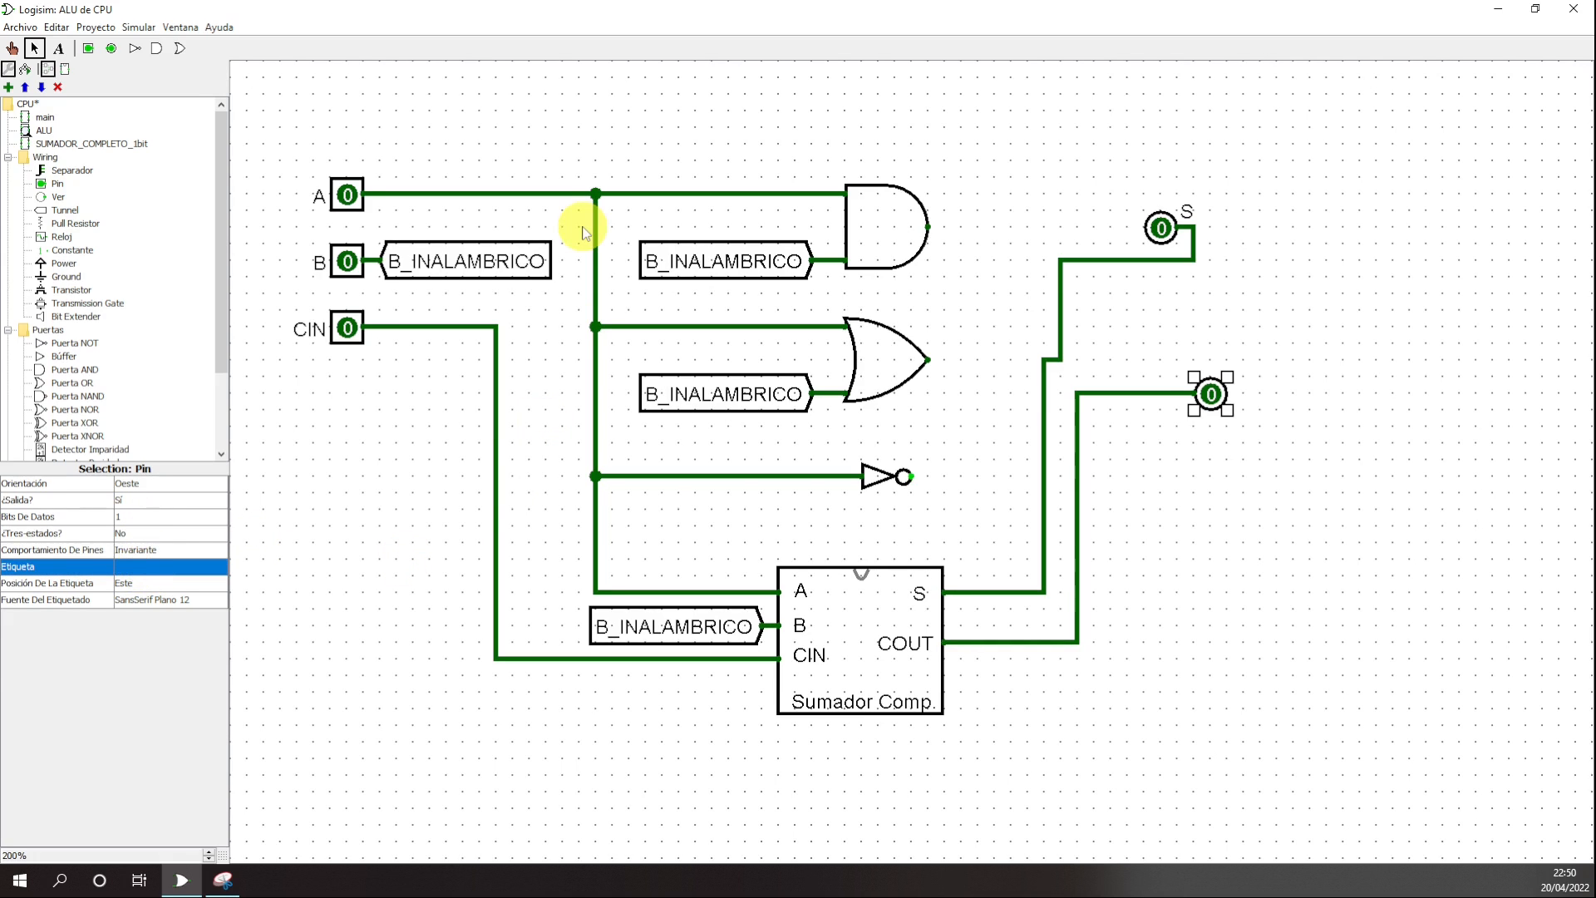
pyautogui.click(177, 569)
pyautogui.write('COUT')
pyautogui.press('Return')
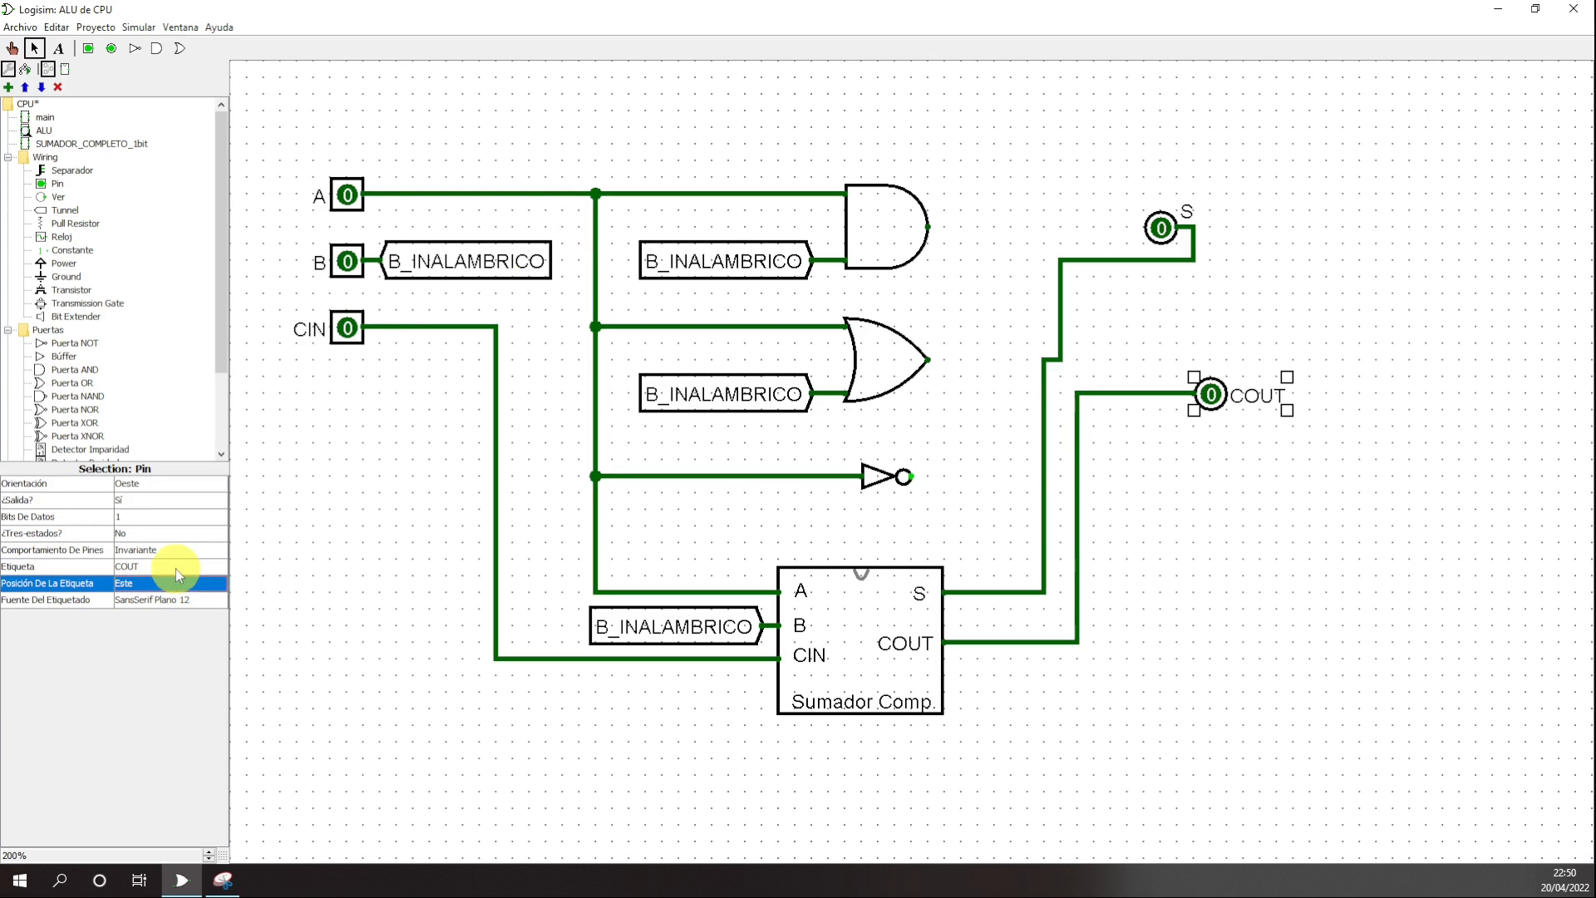
pyautogui.click(1216, 472)
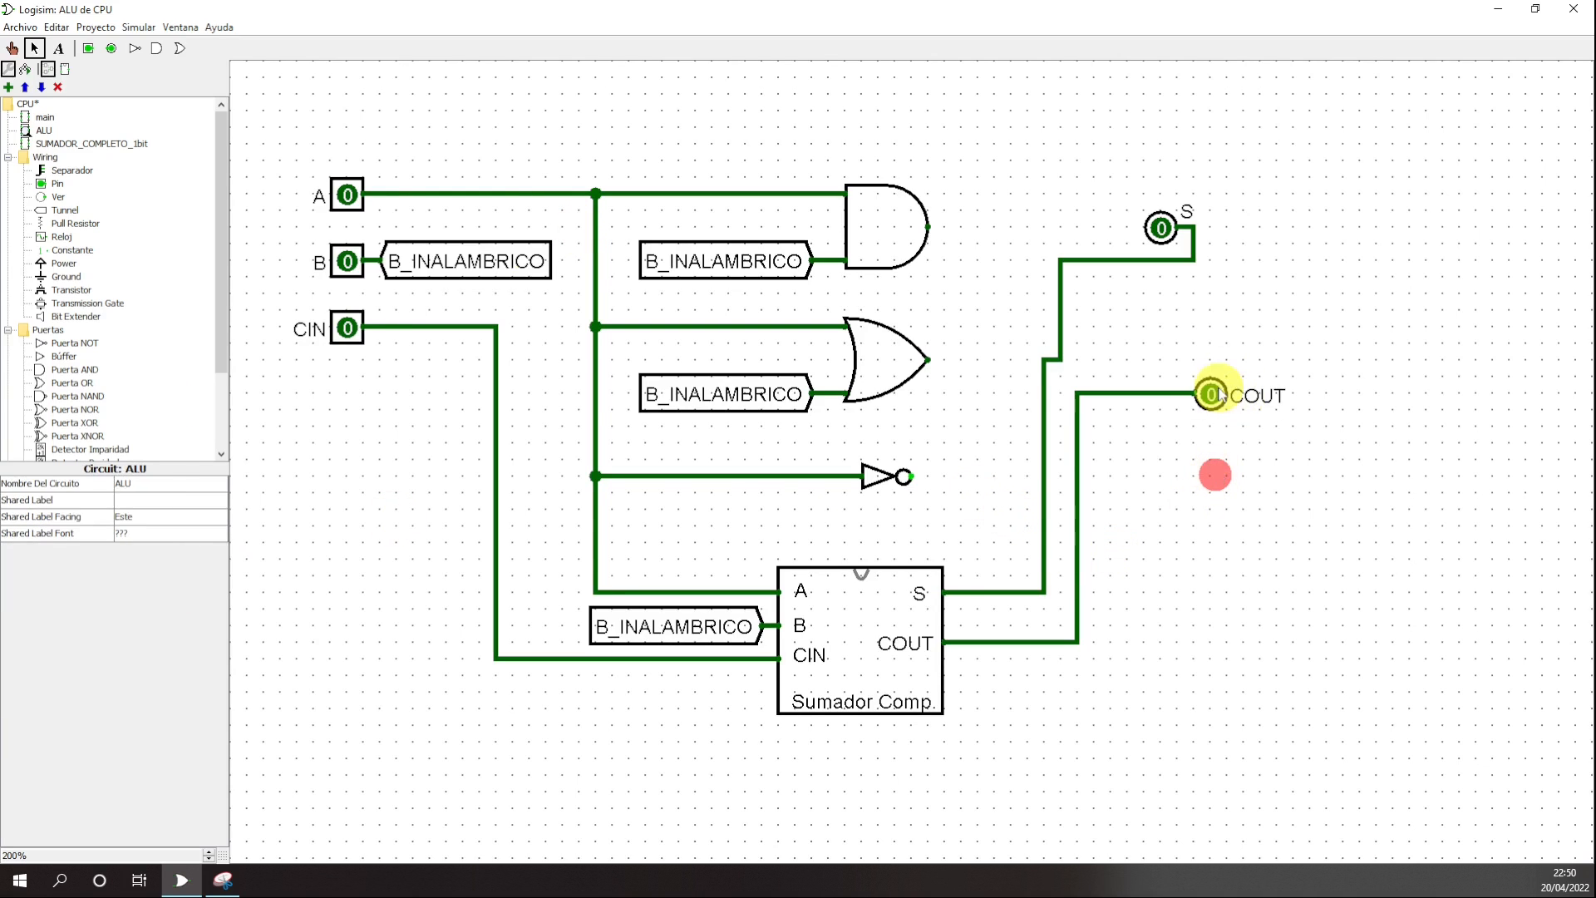
# - Align the S output pin vertically above COUT and straighten the vertical run of its wire to the adder
pyautogui.moveTo(1151, 221); pyautogui.dragTo(1209, 222)
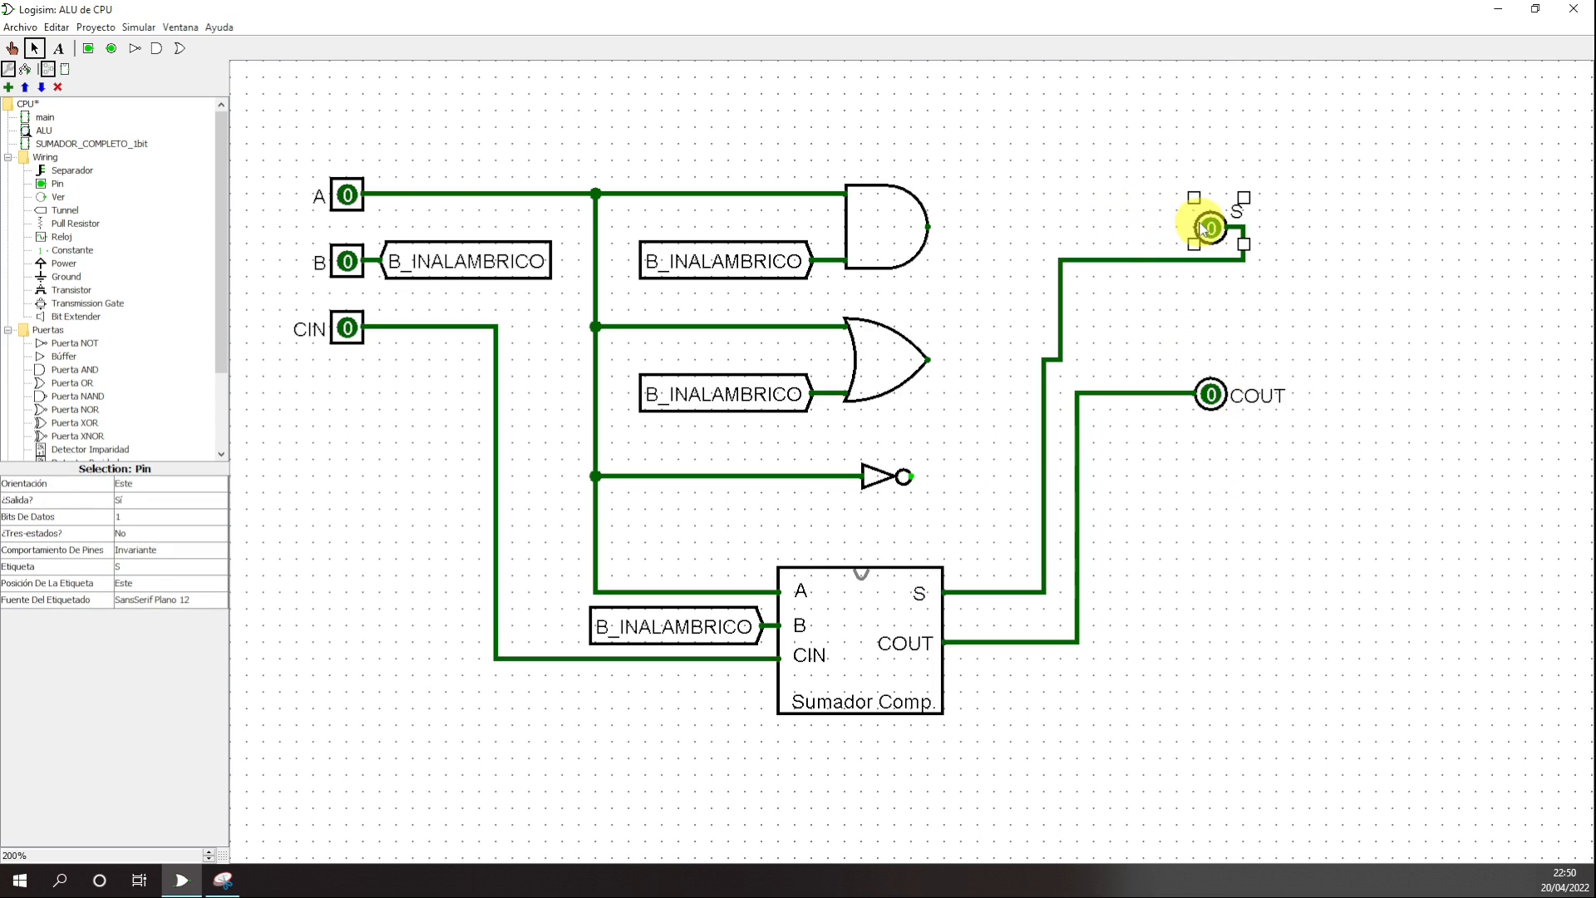
pyautogui.click(1231, 340)
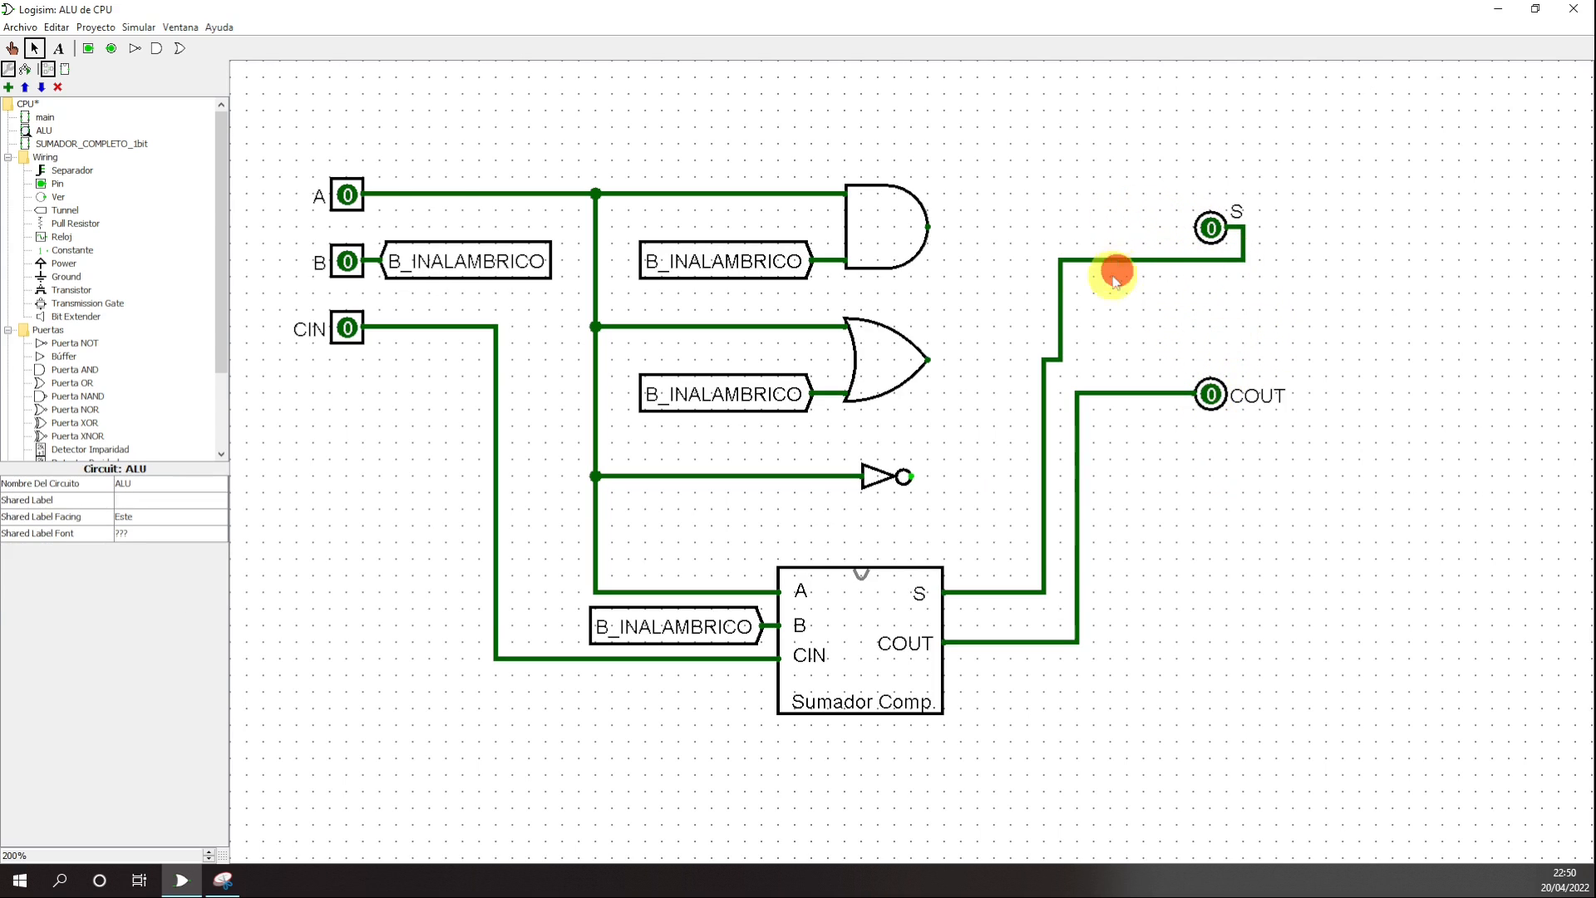
pyautogui.moveTo(1071, 301); pyautogui.dragTo(1055, 306)
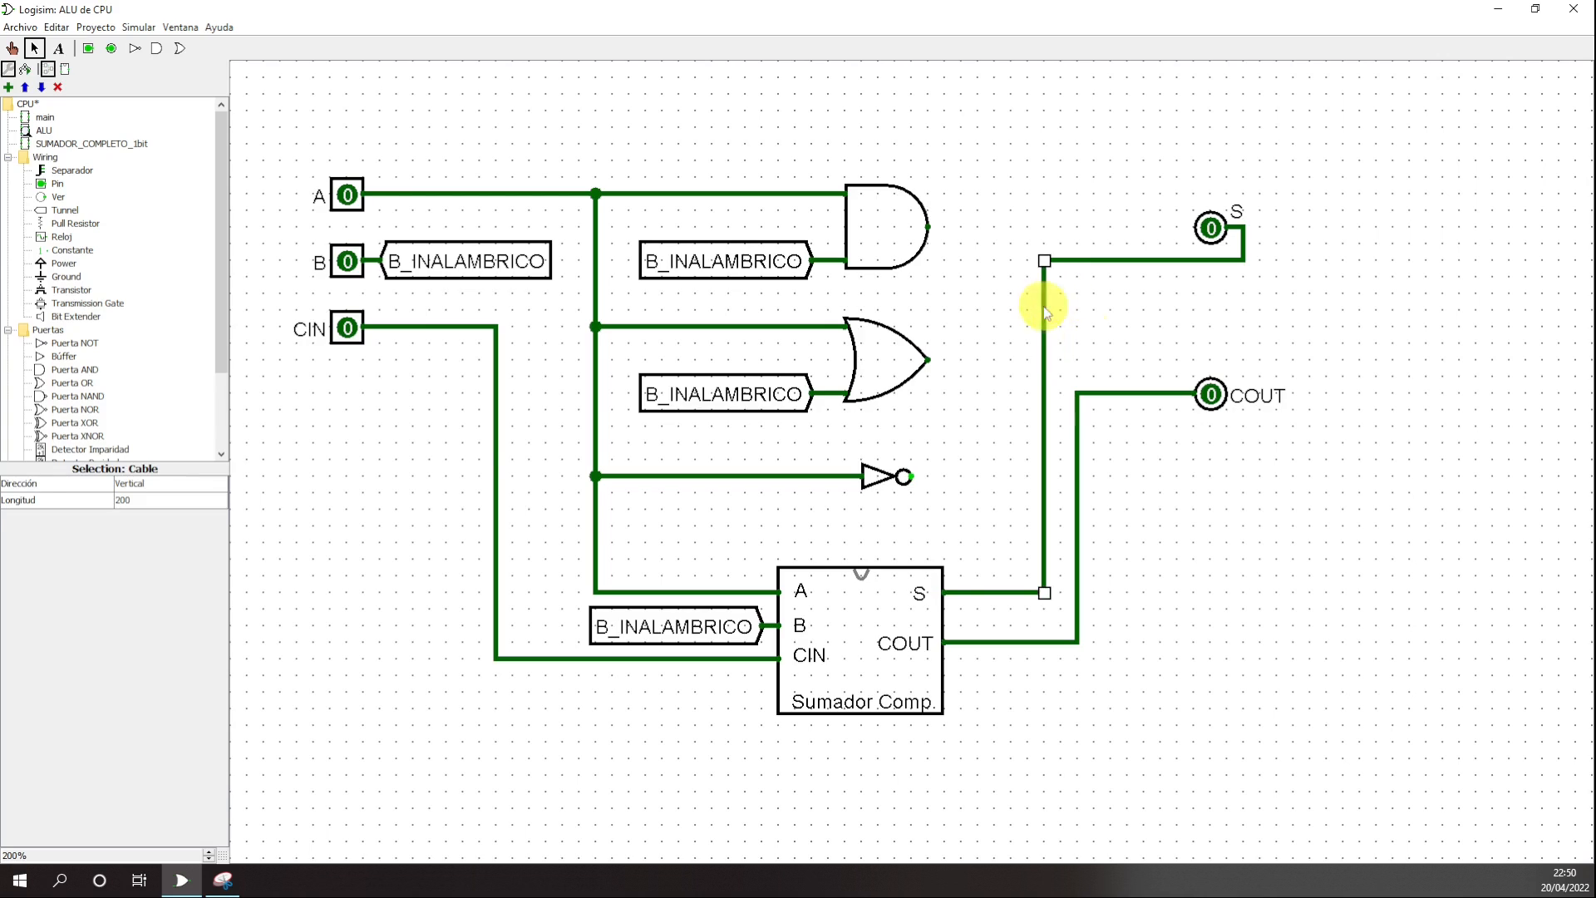
pyautogui.click(1131, 344)
pyautogui.click(1245, 546)
pyautogui.click(1005, 780)
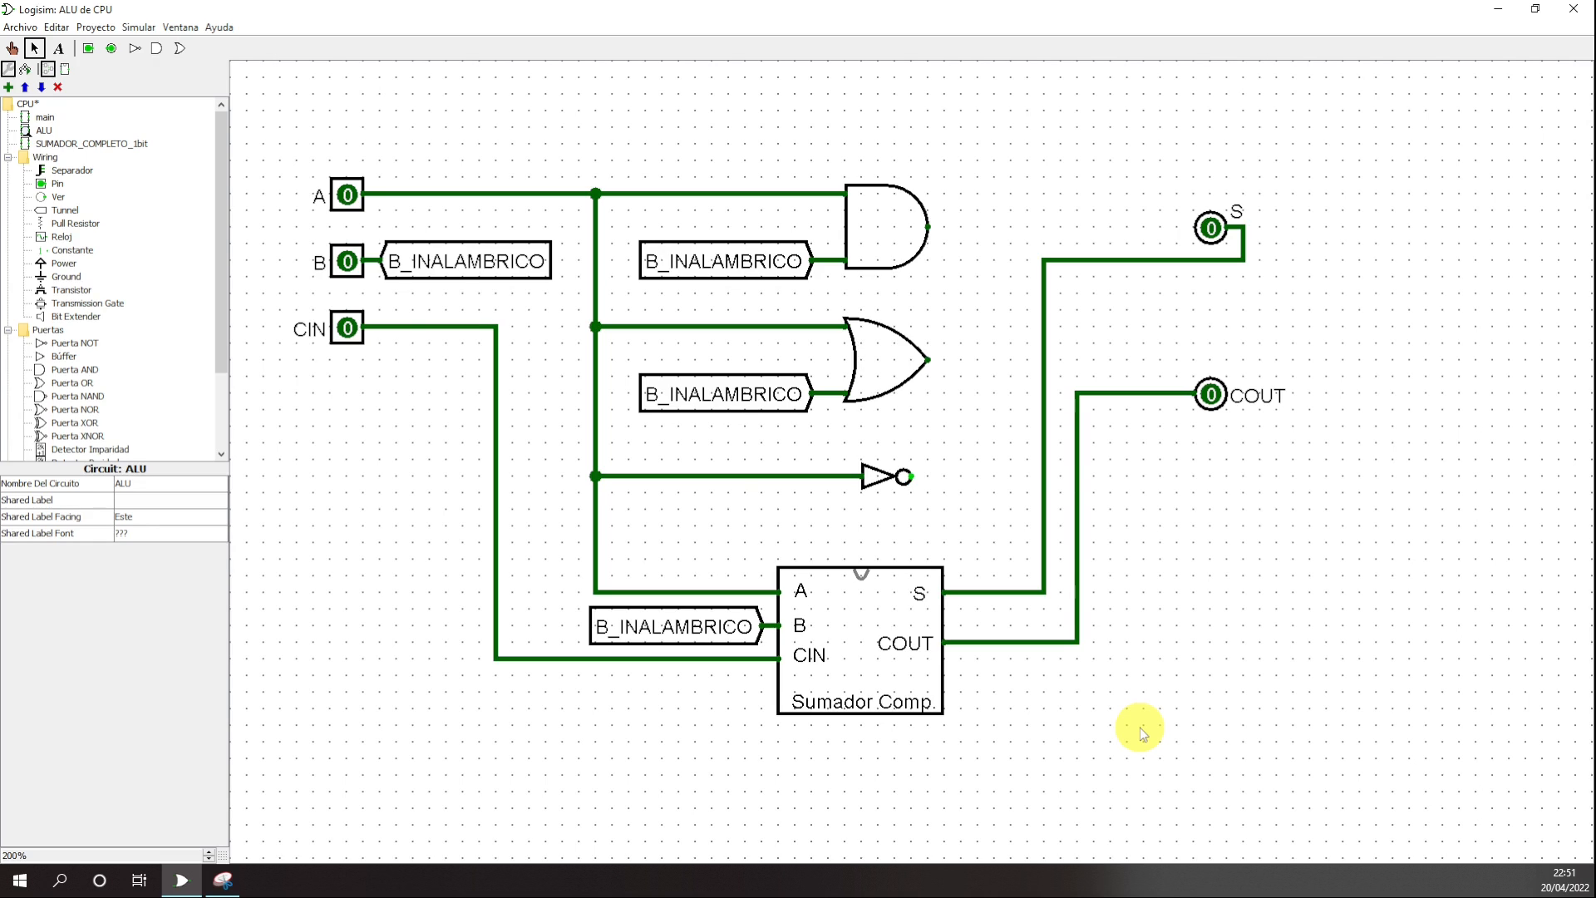
pyautogui.click(927, 228)
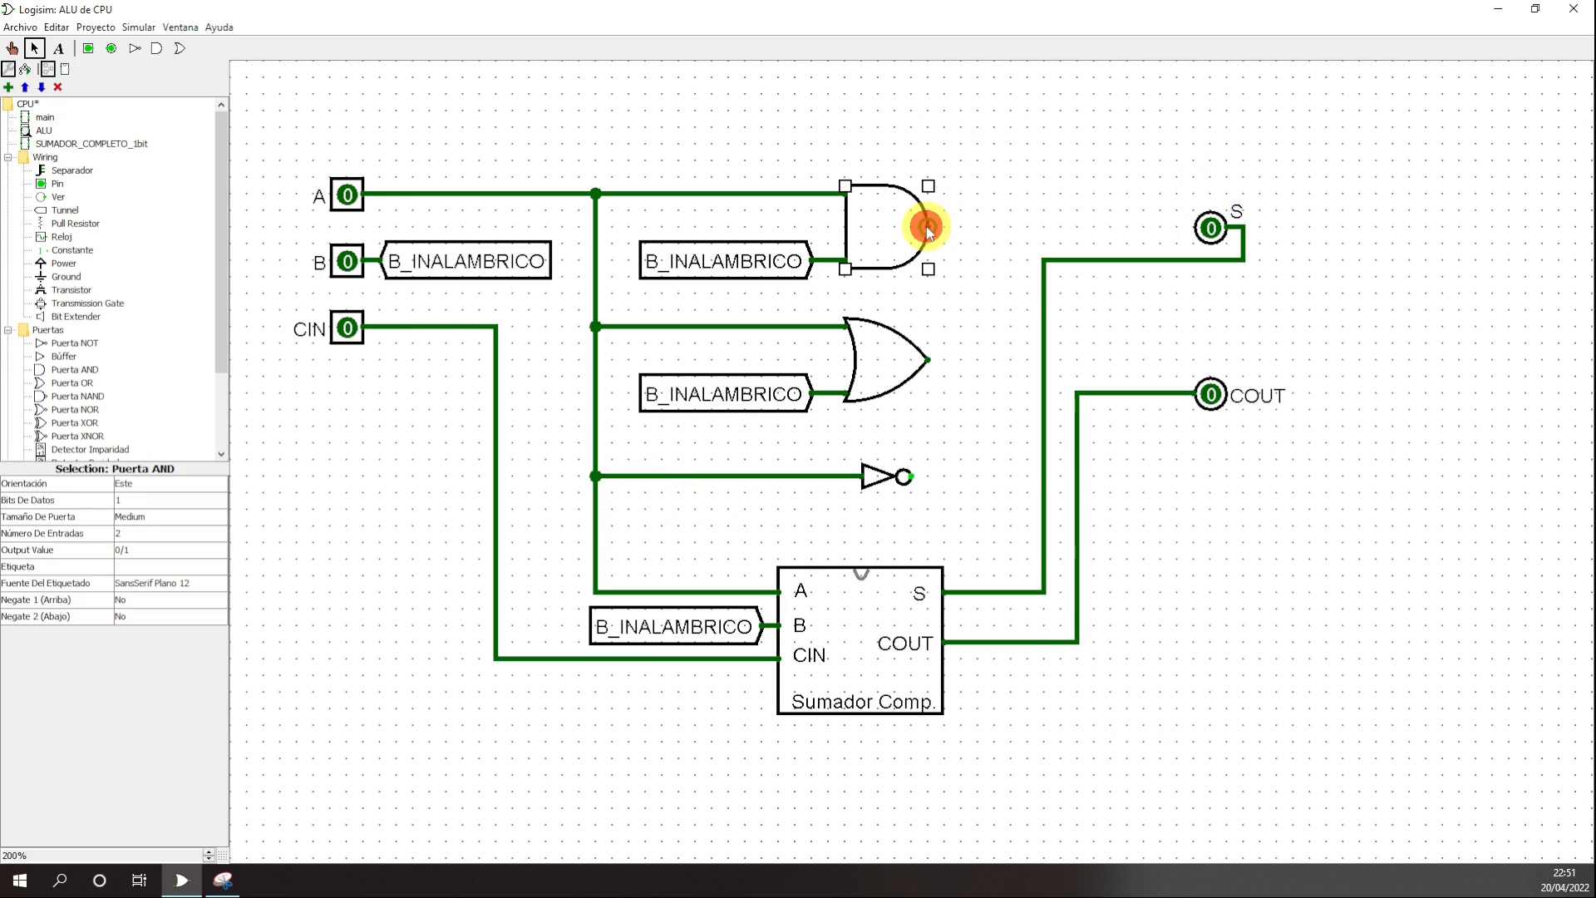
pyautogui.click(891, 360)
pyautogui.click(883, 474)
pyautogui.click(890, 647)
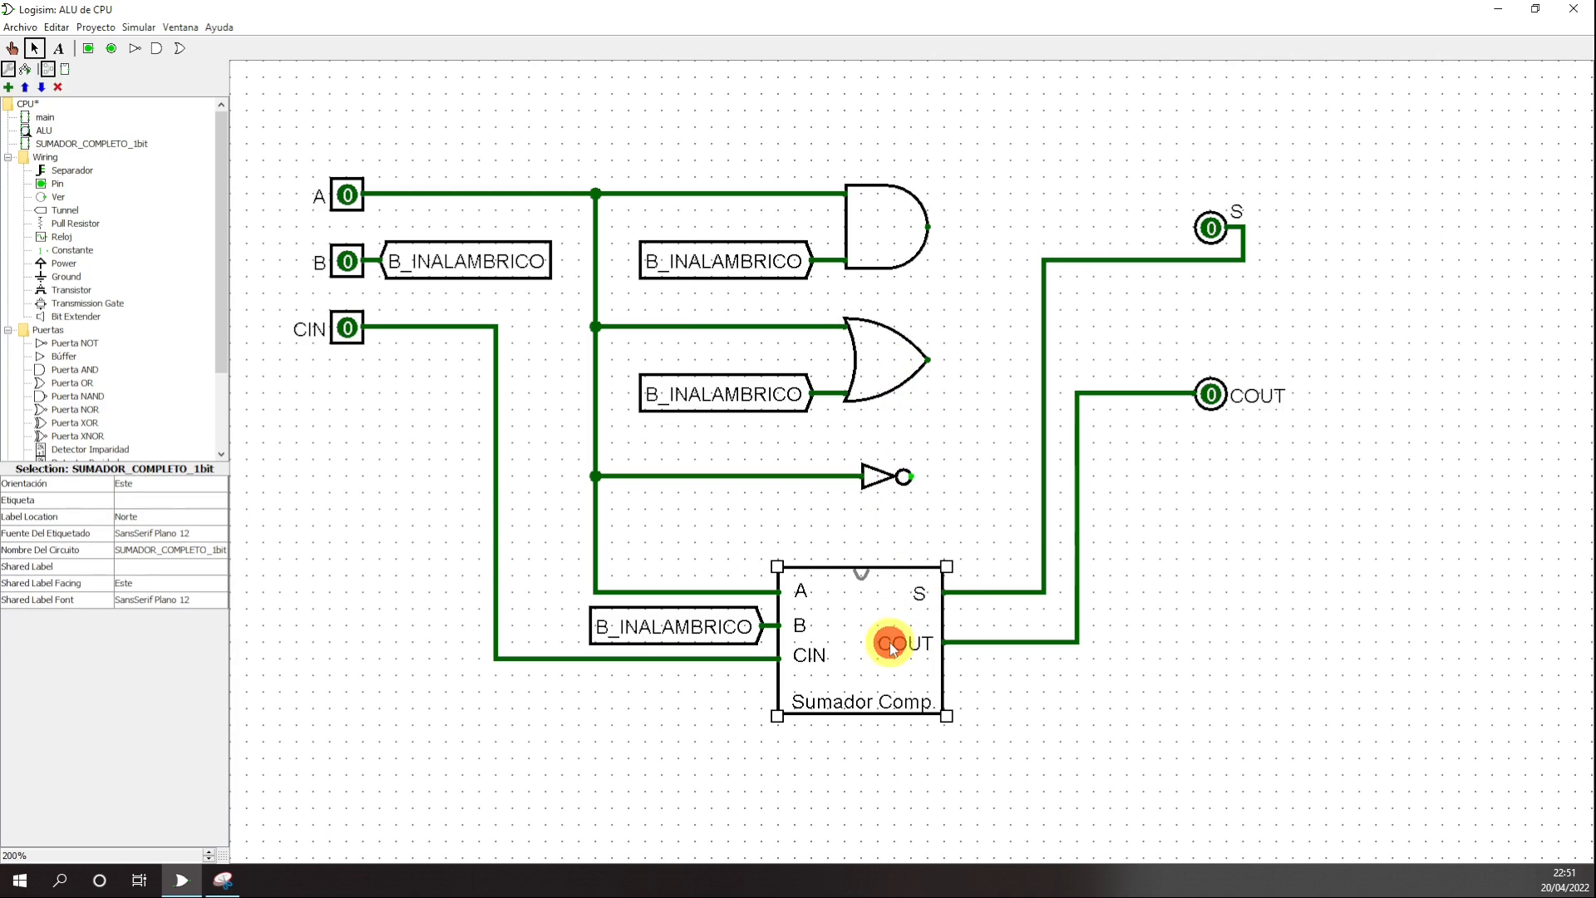
# - Delete the vertical wire segment linking the adder's S output to the S output pin's wire
pyautogui.rightClick(1040, 502)
pyautogui.click(1038, 461)
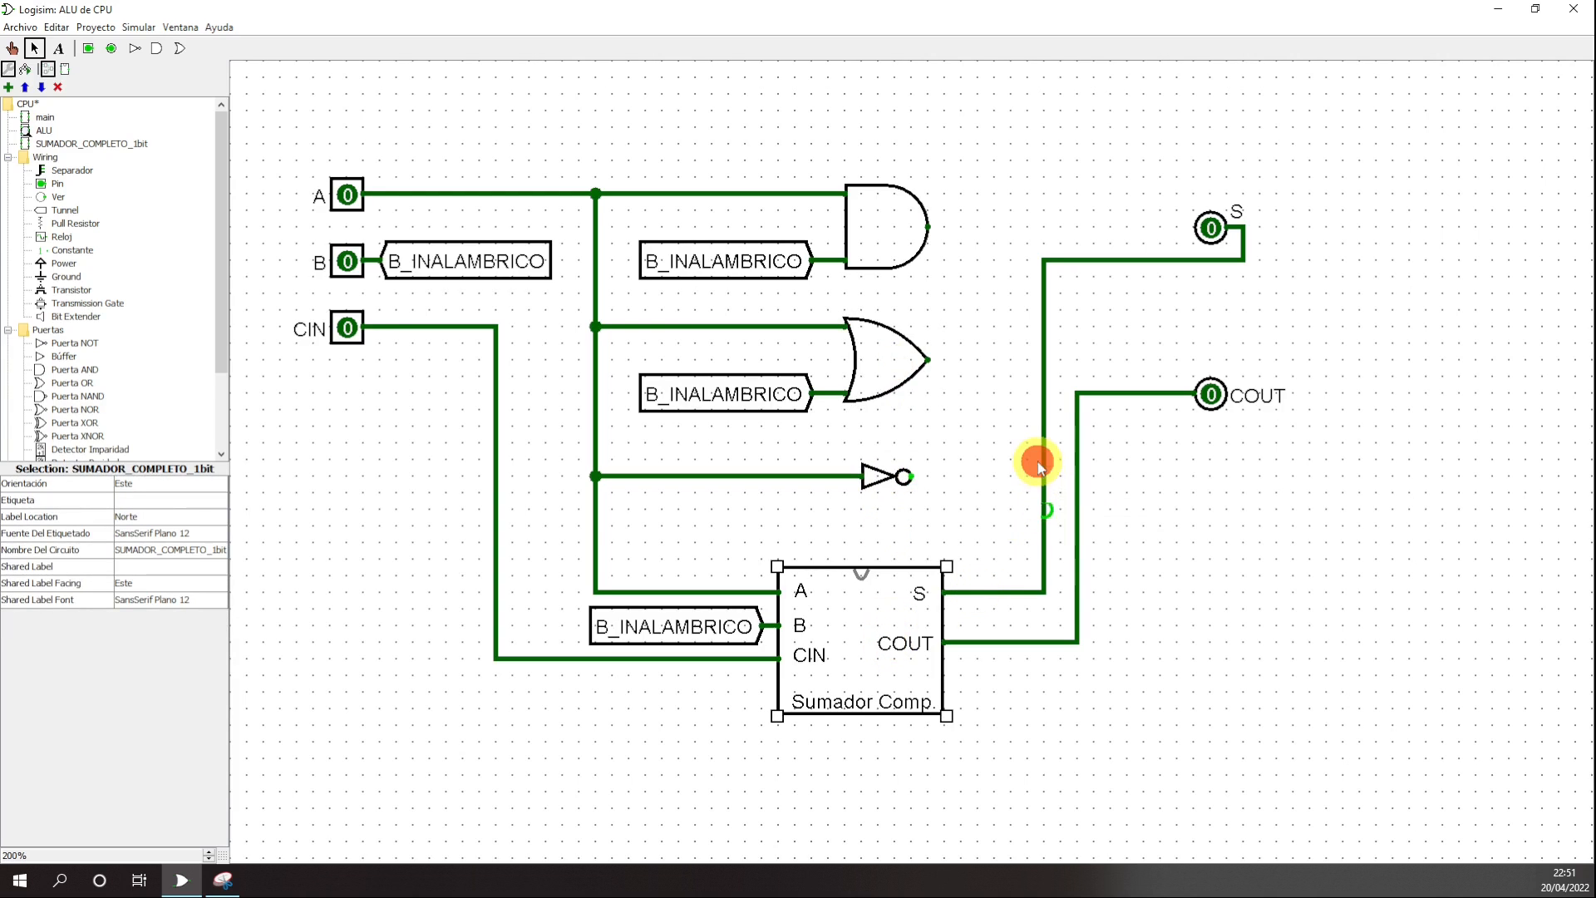
pyautogui.rightClick(1040, 466)
pyautogui.click(1081, 474)
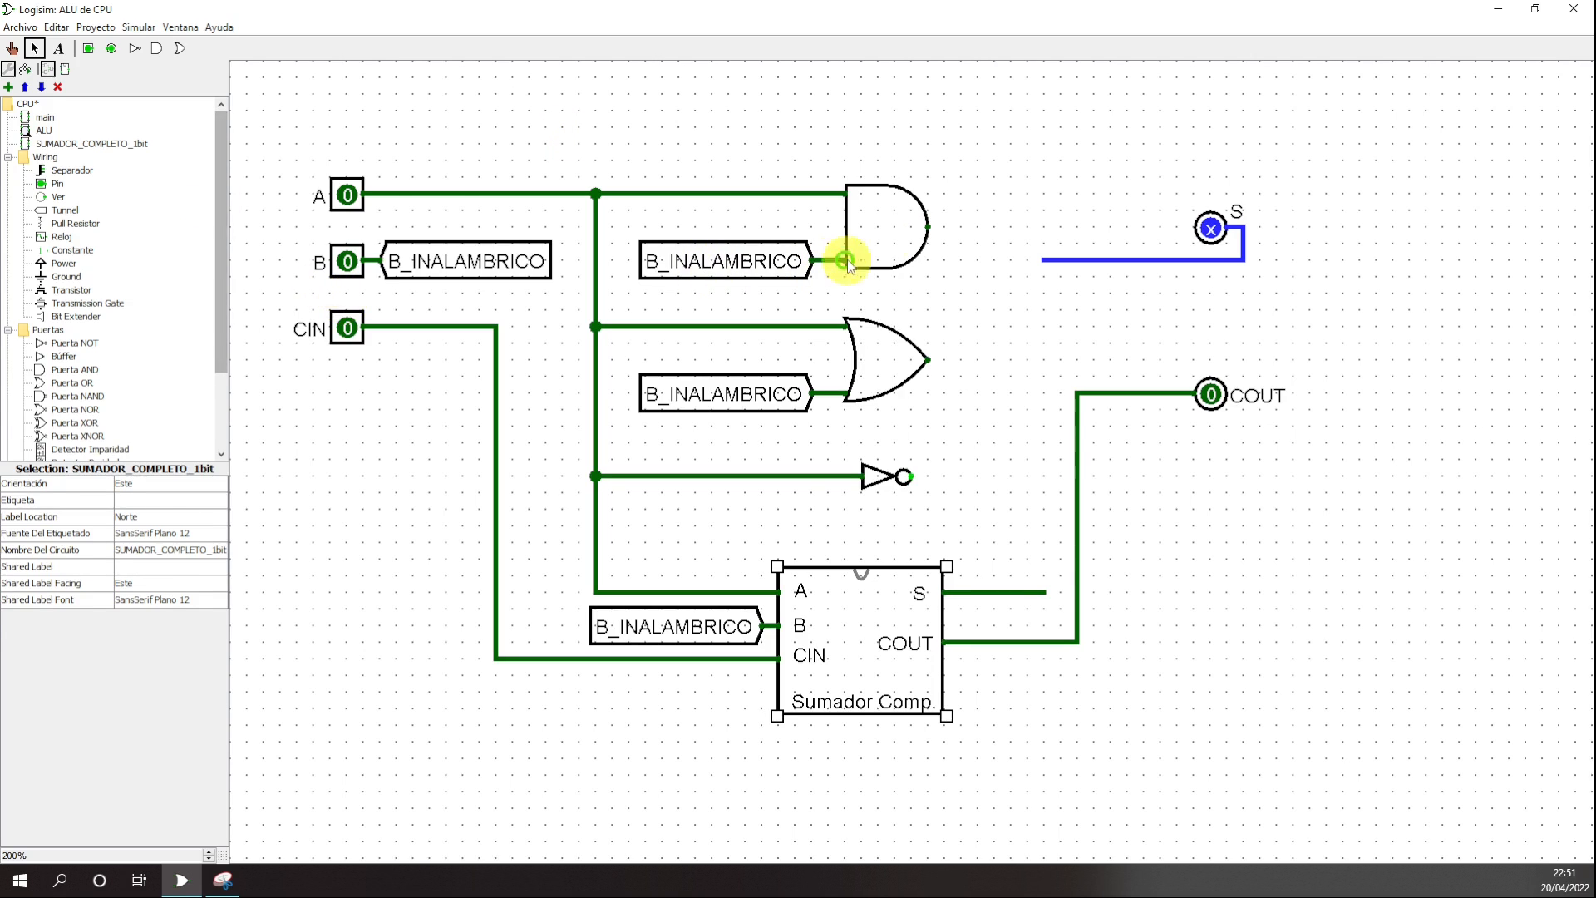
pyautogui.click(906, 224)
pyautogui.click(891, 355)
pyautogui.click(886, 474)
pyautogui.click(880, 367)
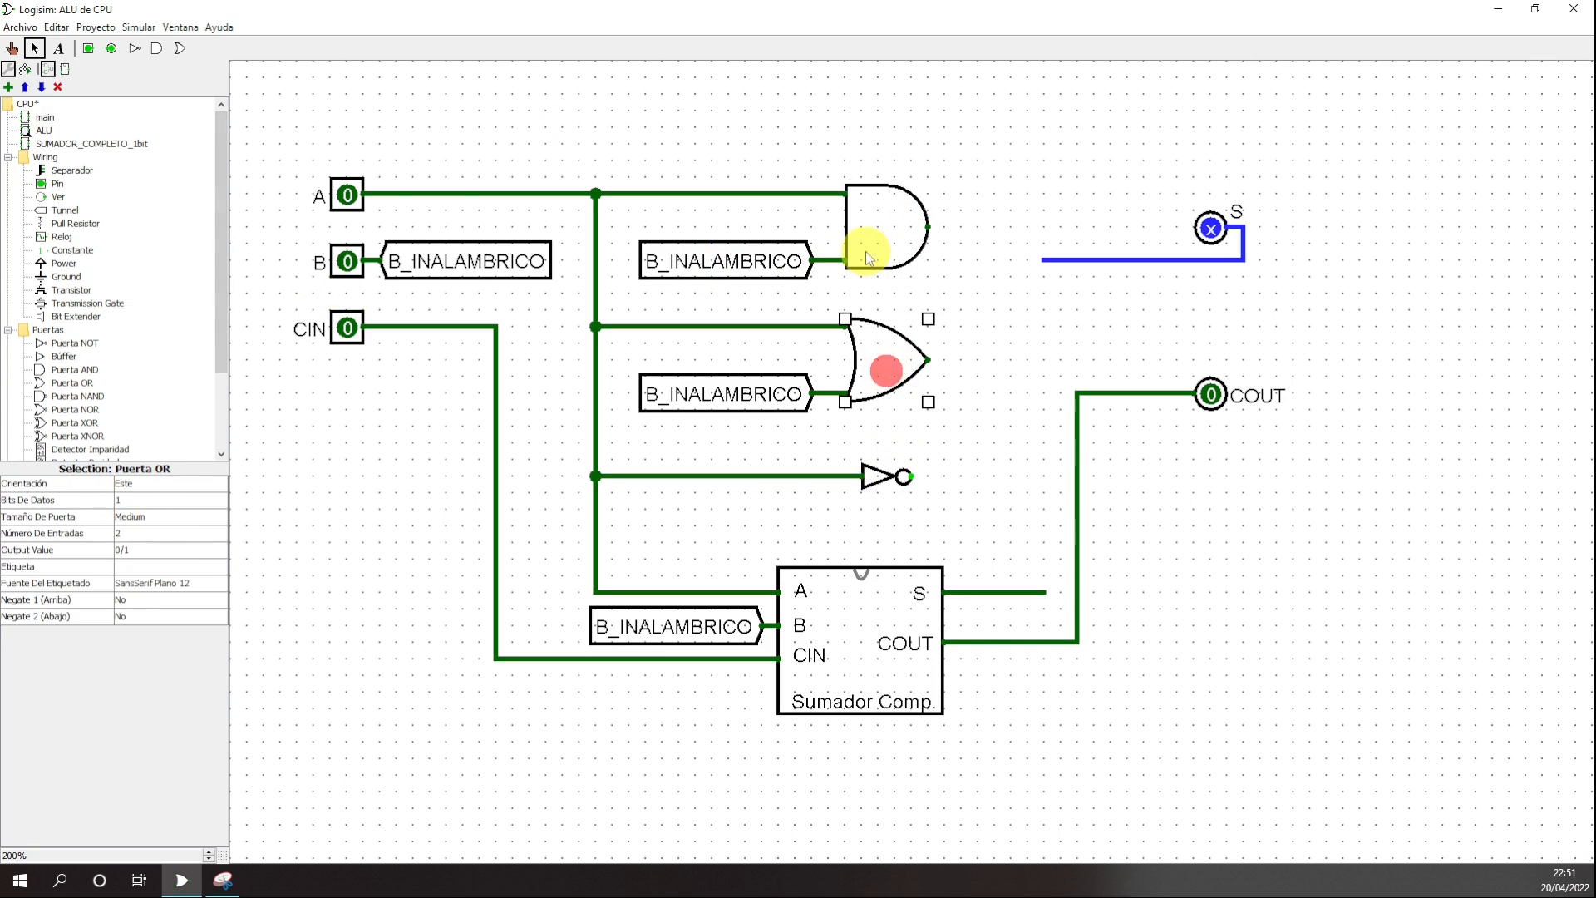
pyautogui.click(866, 251)
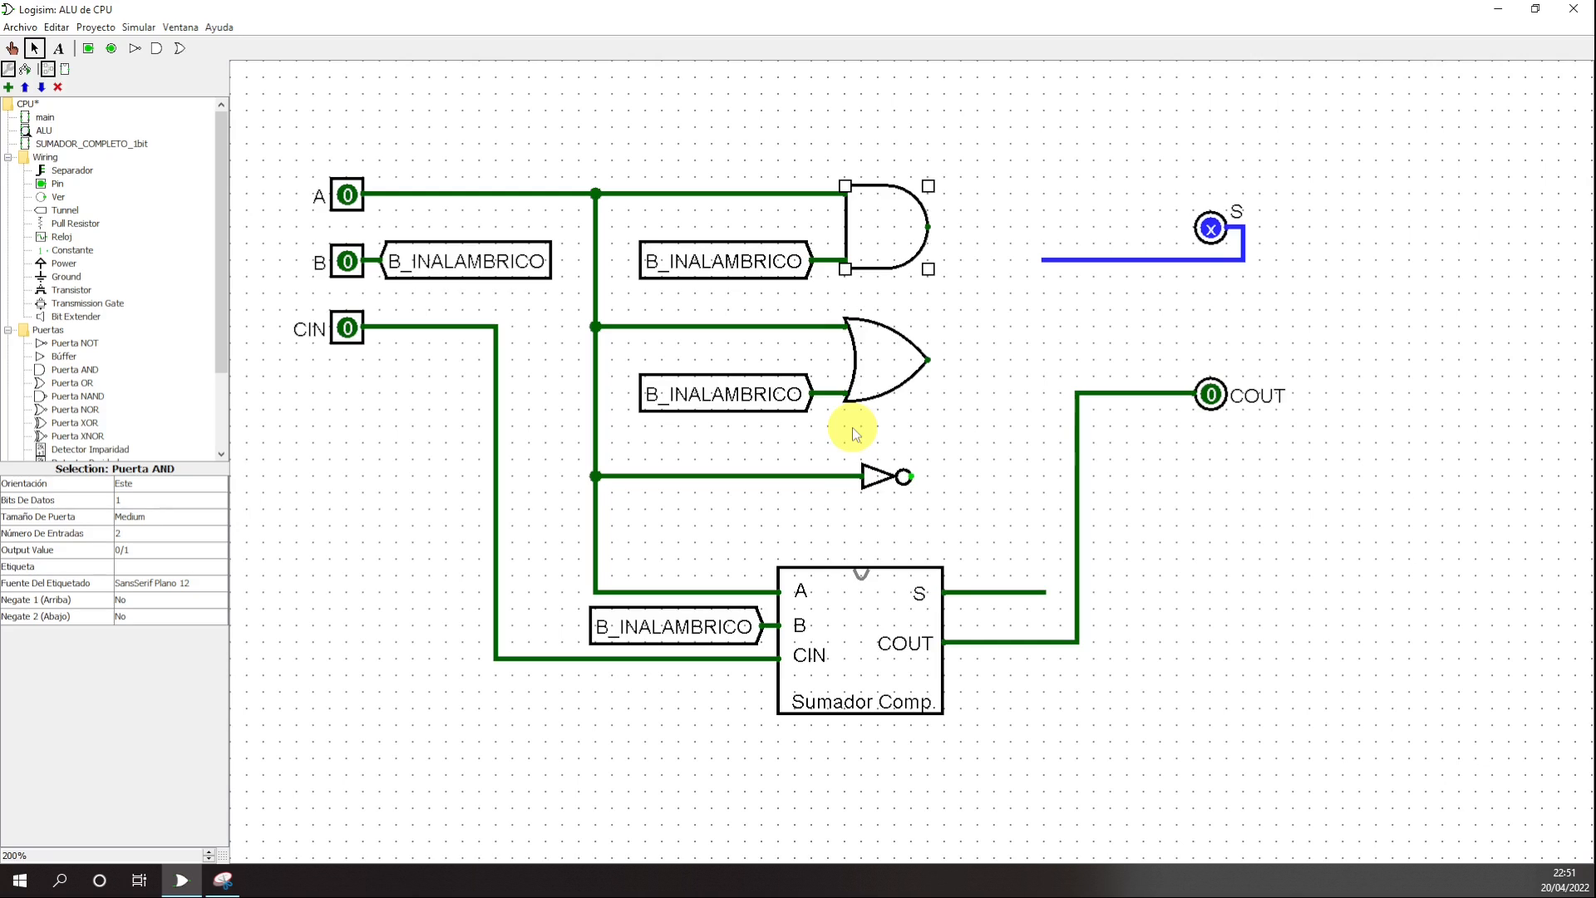
pyautogui.click(1098, 742)
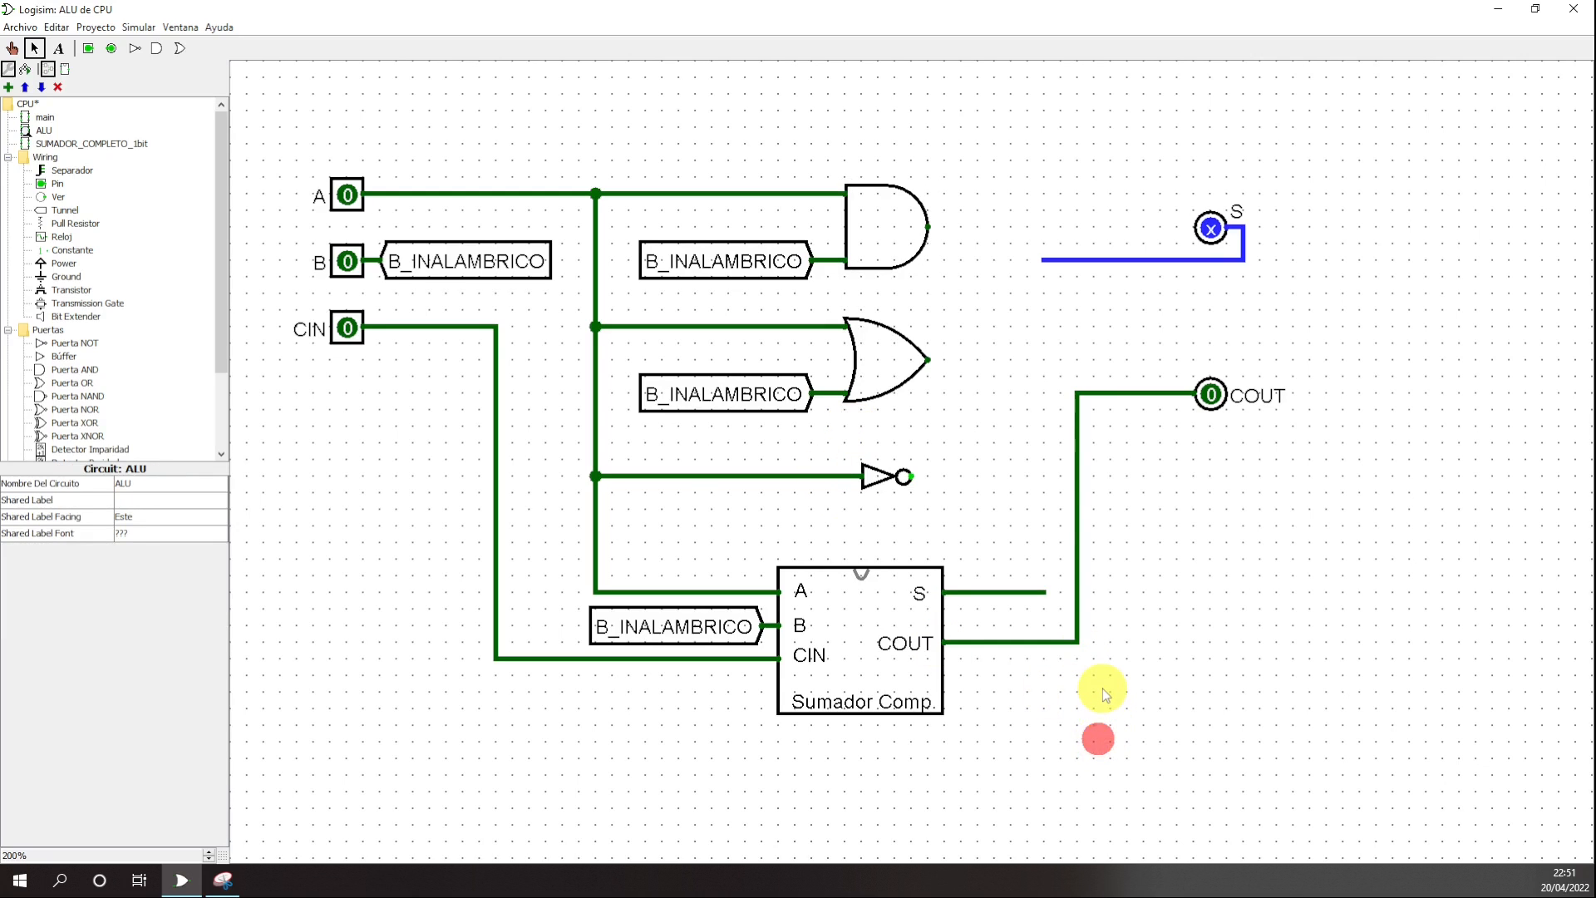
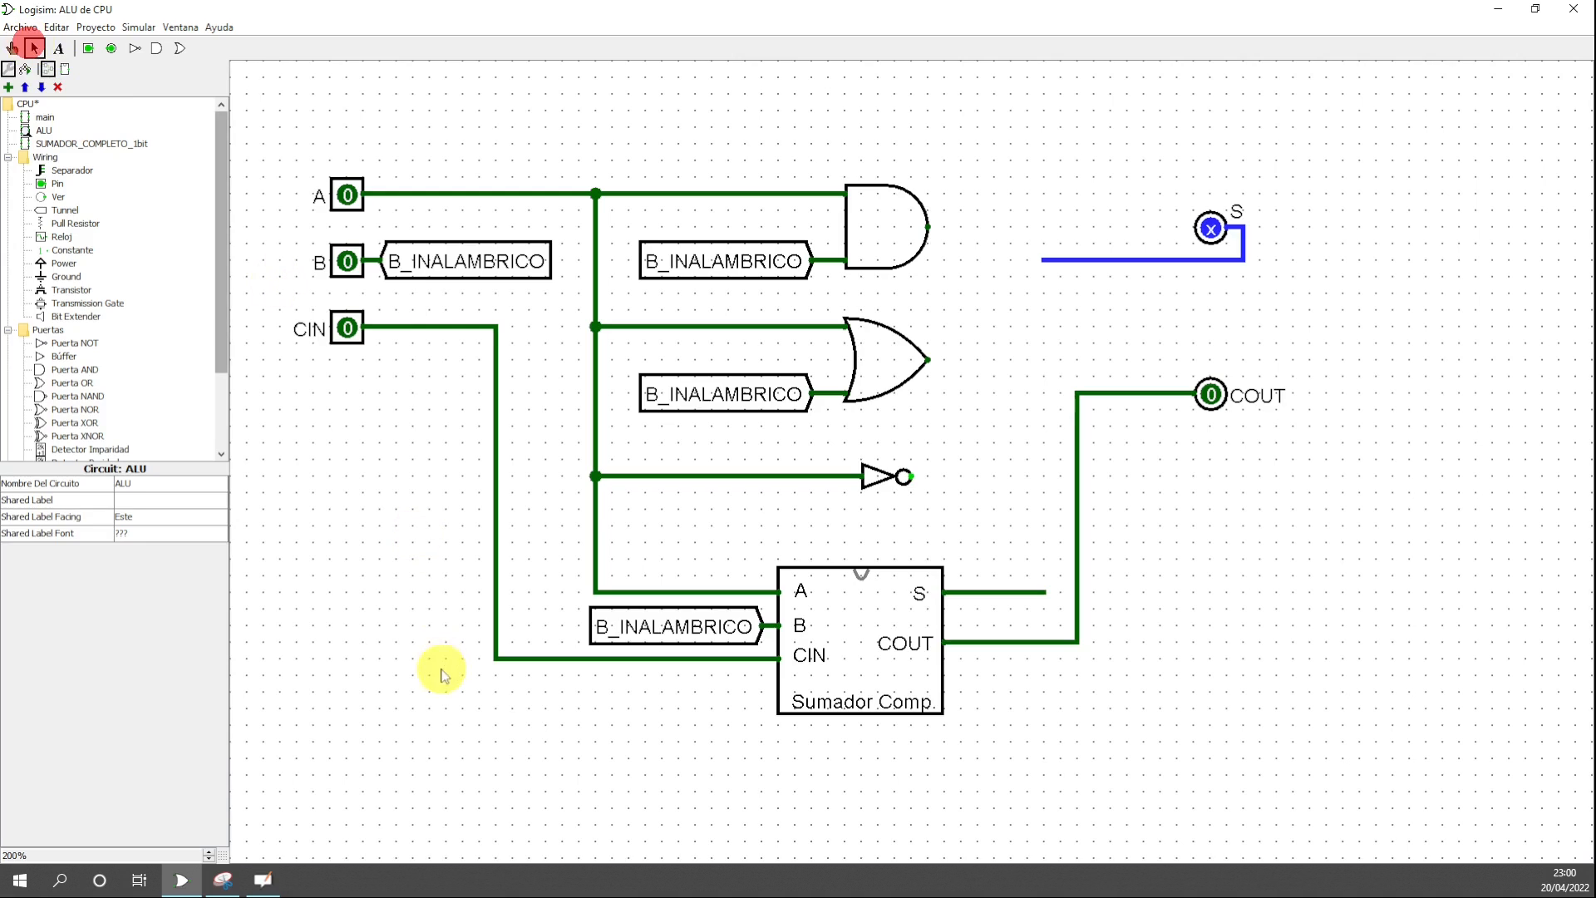
pyautogui.moveTo(426, 605); pyautogui.dragTo(423, 505)
pyautogui.click(418, 713)
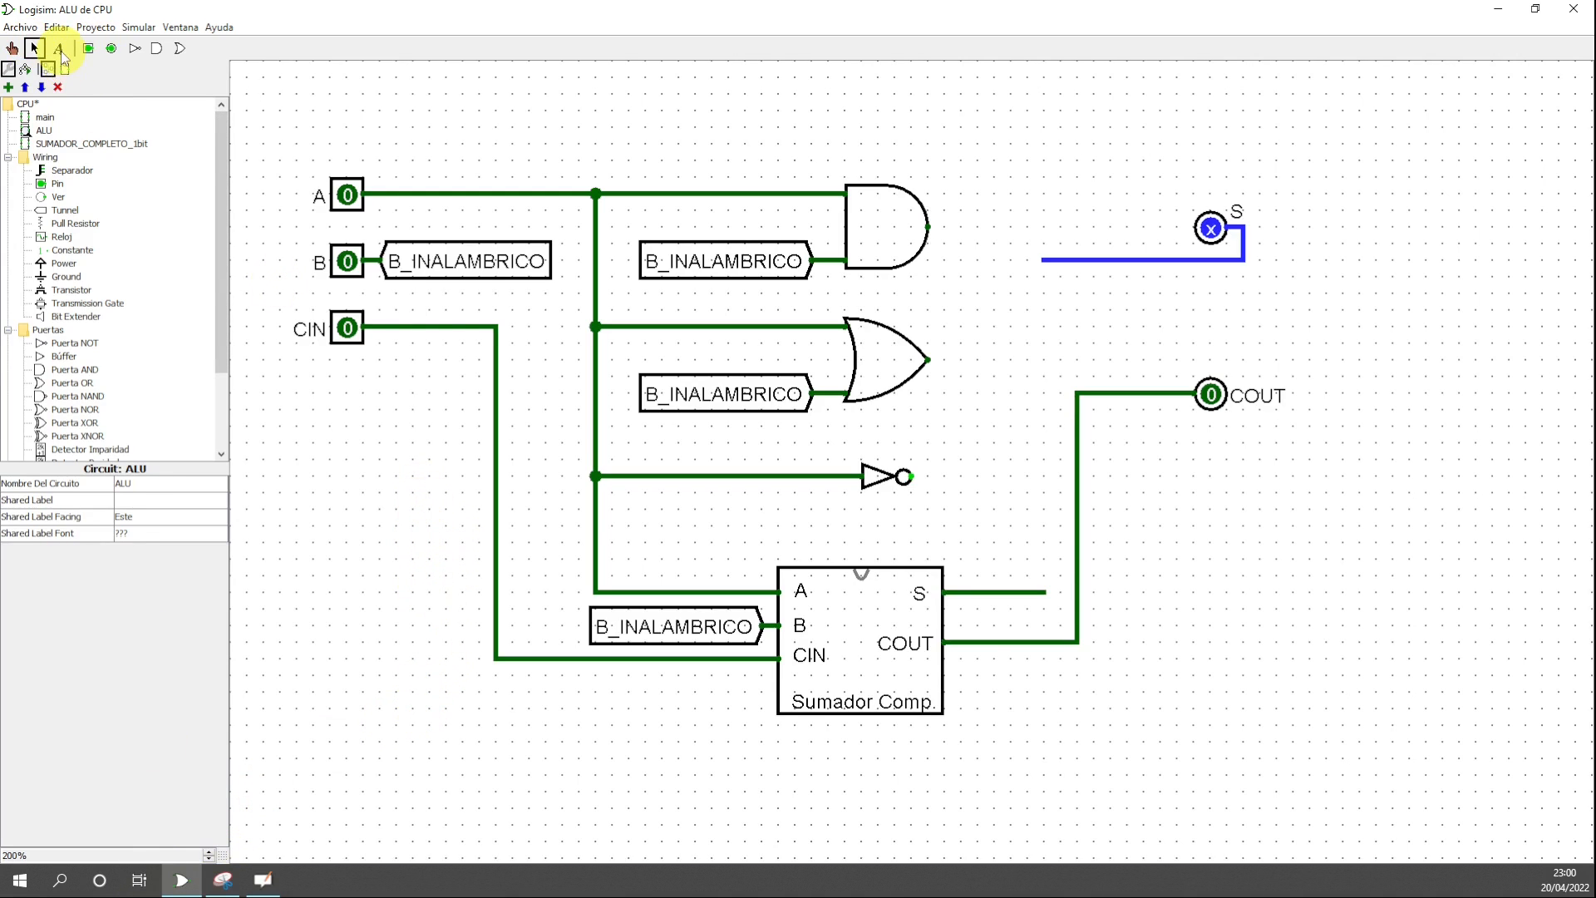
pyautogui.click(902, 232)
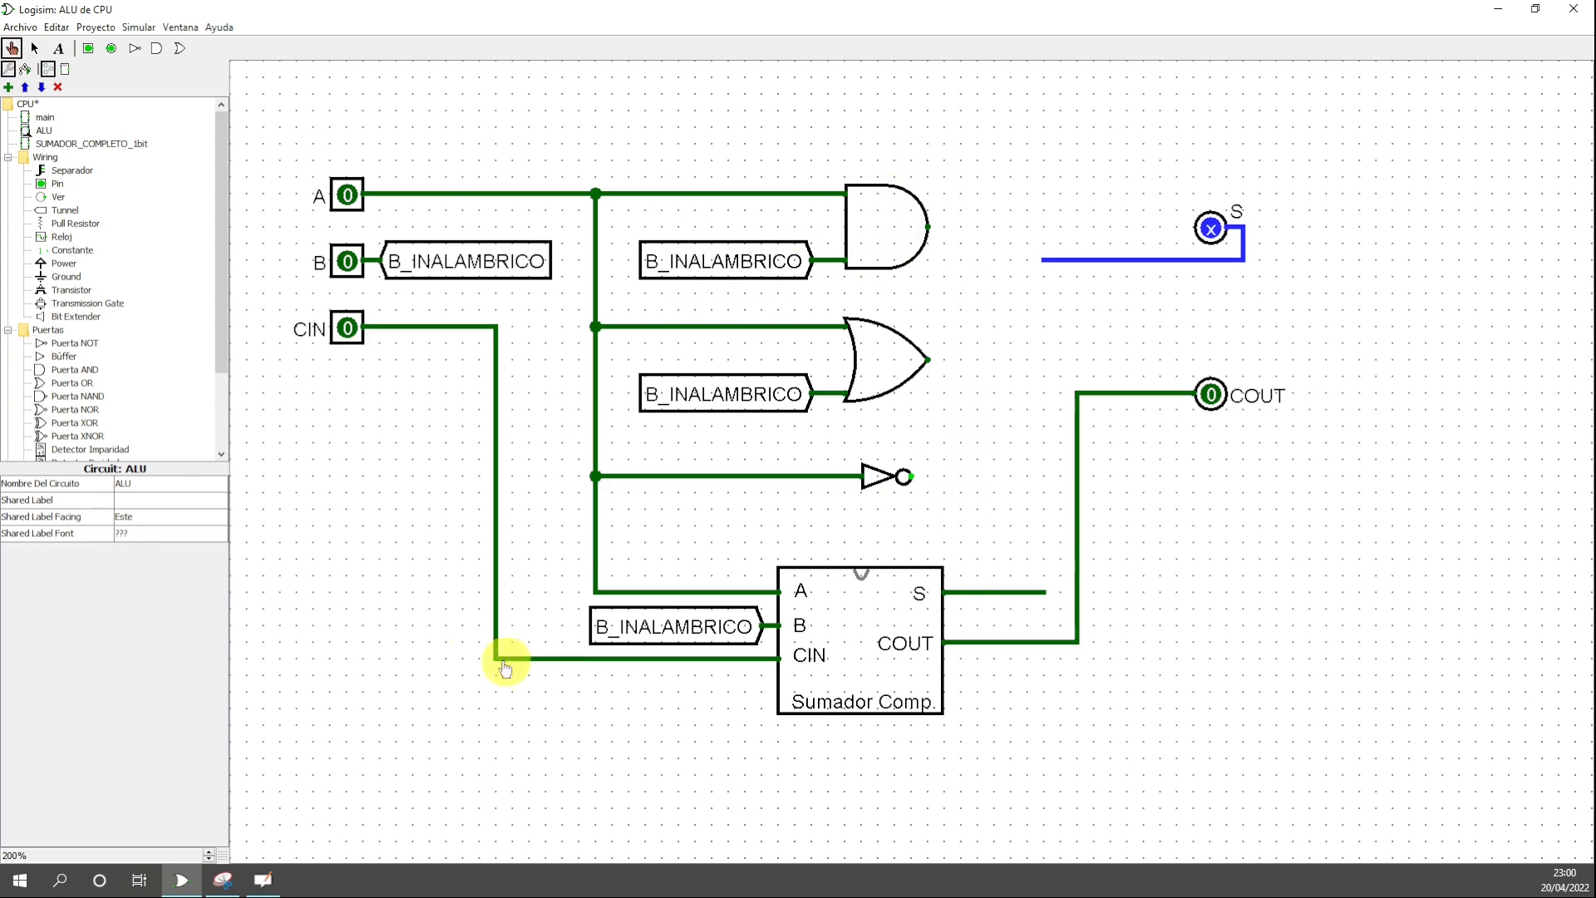
# - Add an input pin in the empty area below the adder circuit and label it op1
pyautogui.click(209, 859)
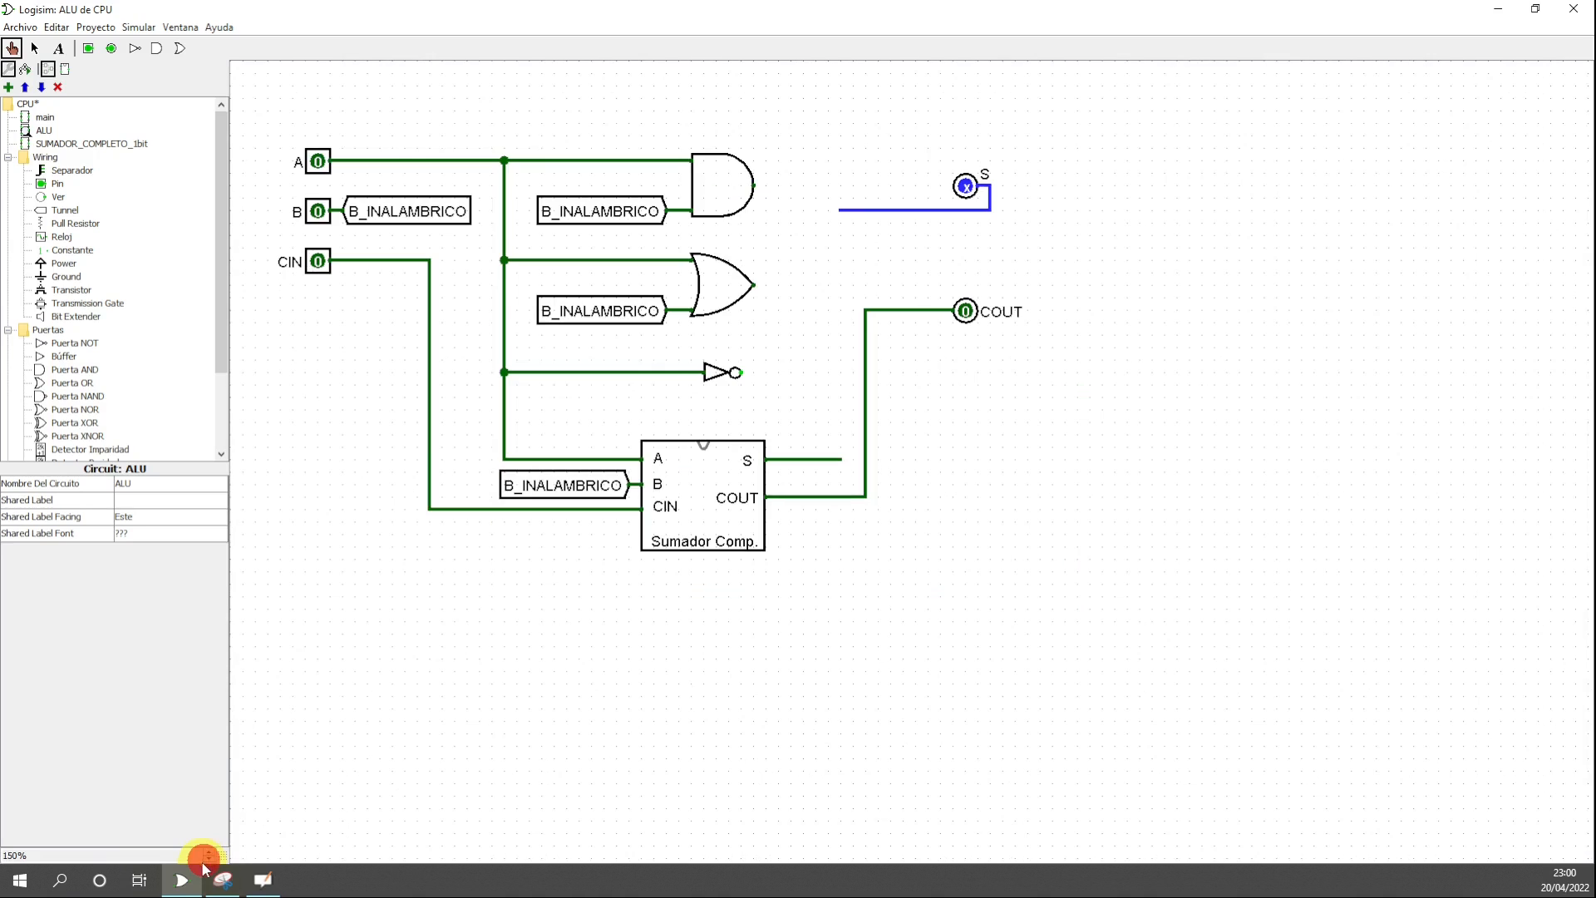
pyautogui.click(35, 47)
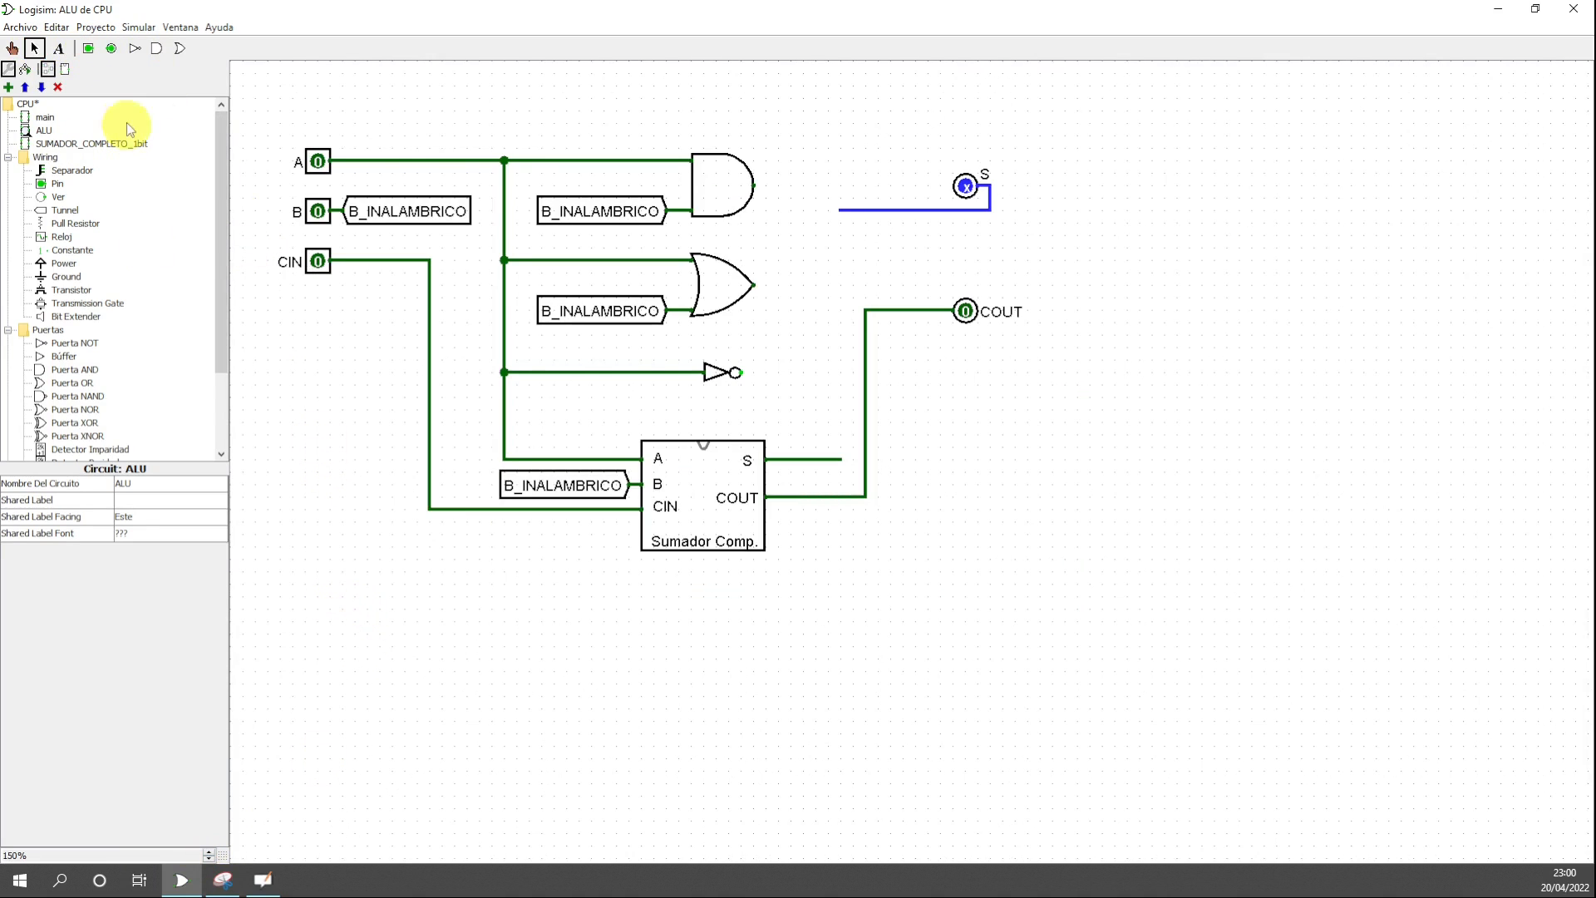
pyautogui.click(86, 48)
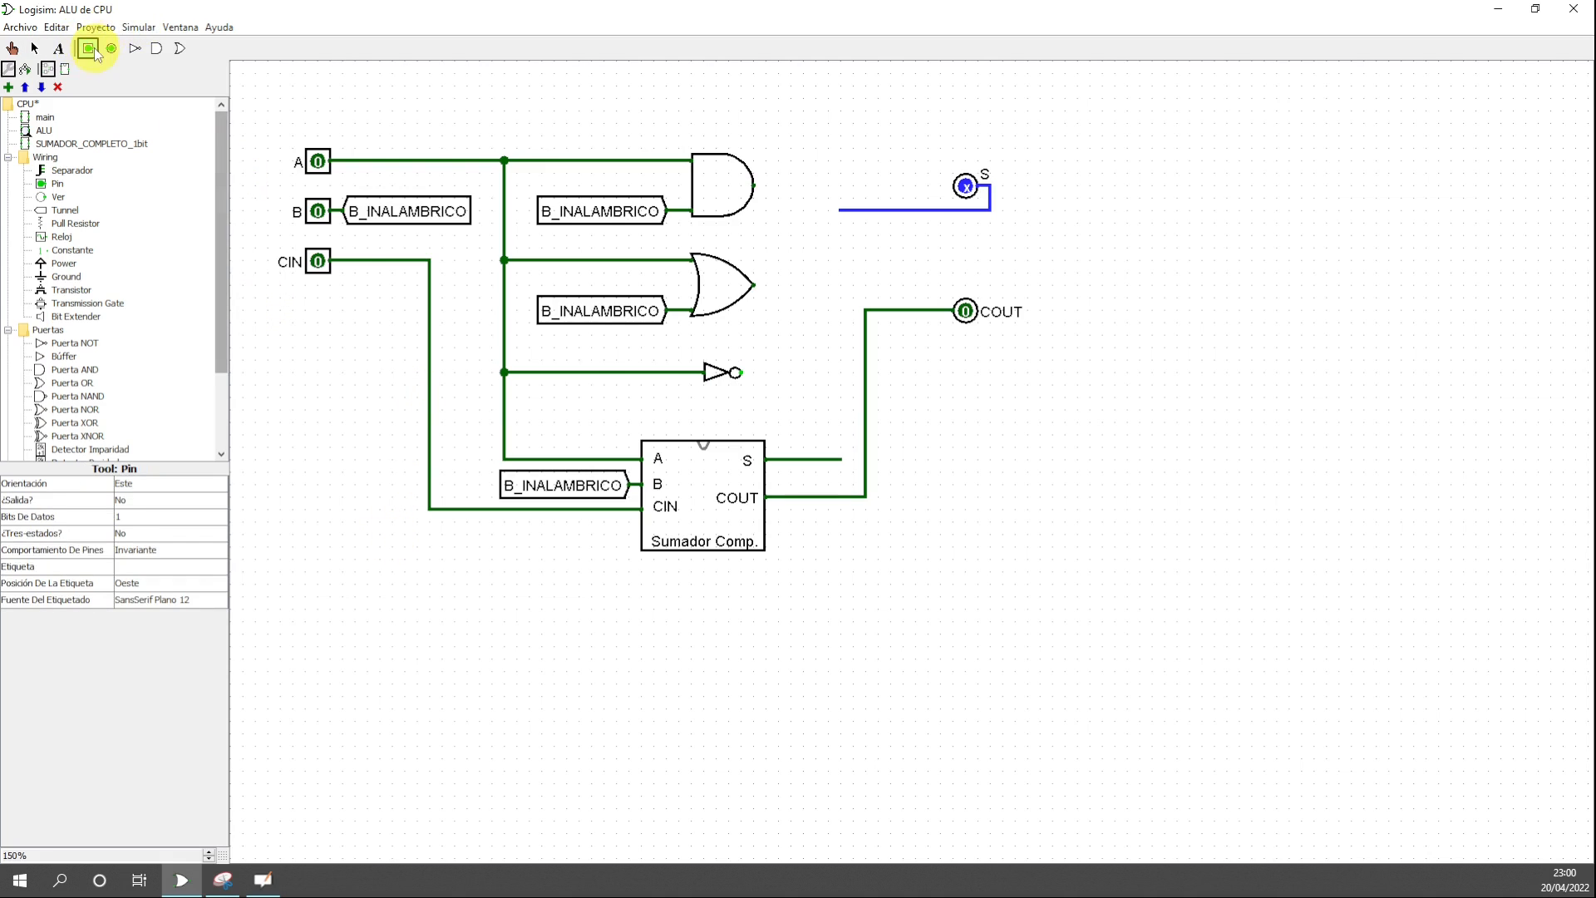
pyautogui.click(343, 649)
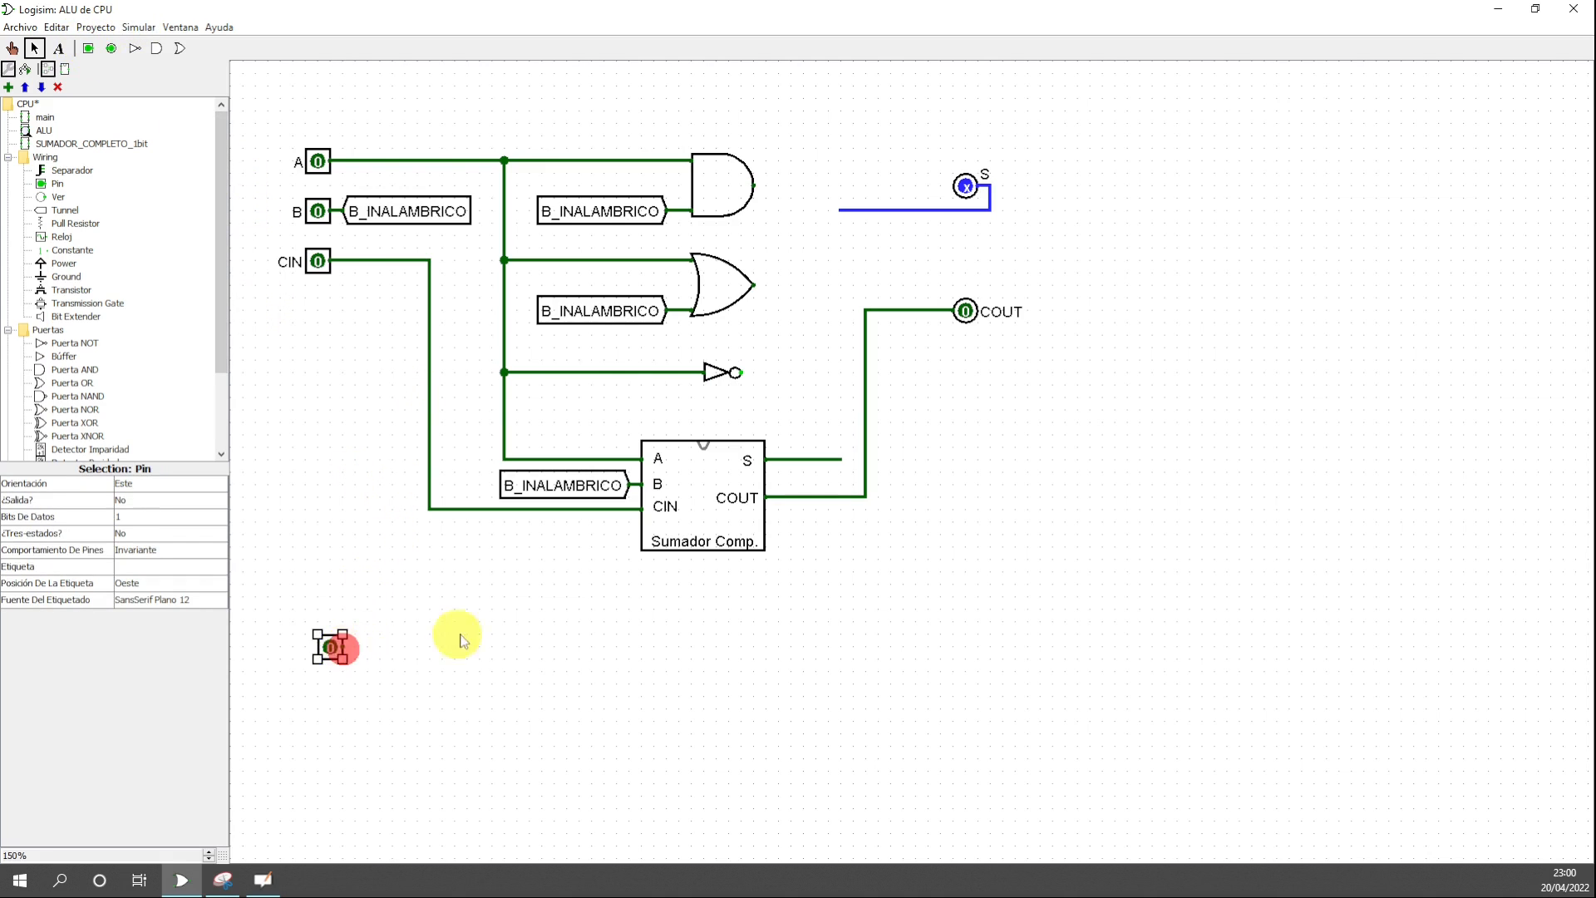
pyautogui.click(152, 567)
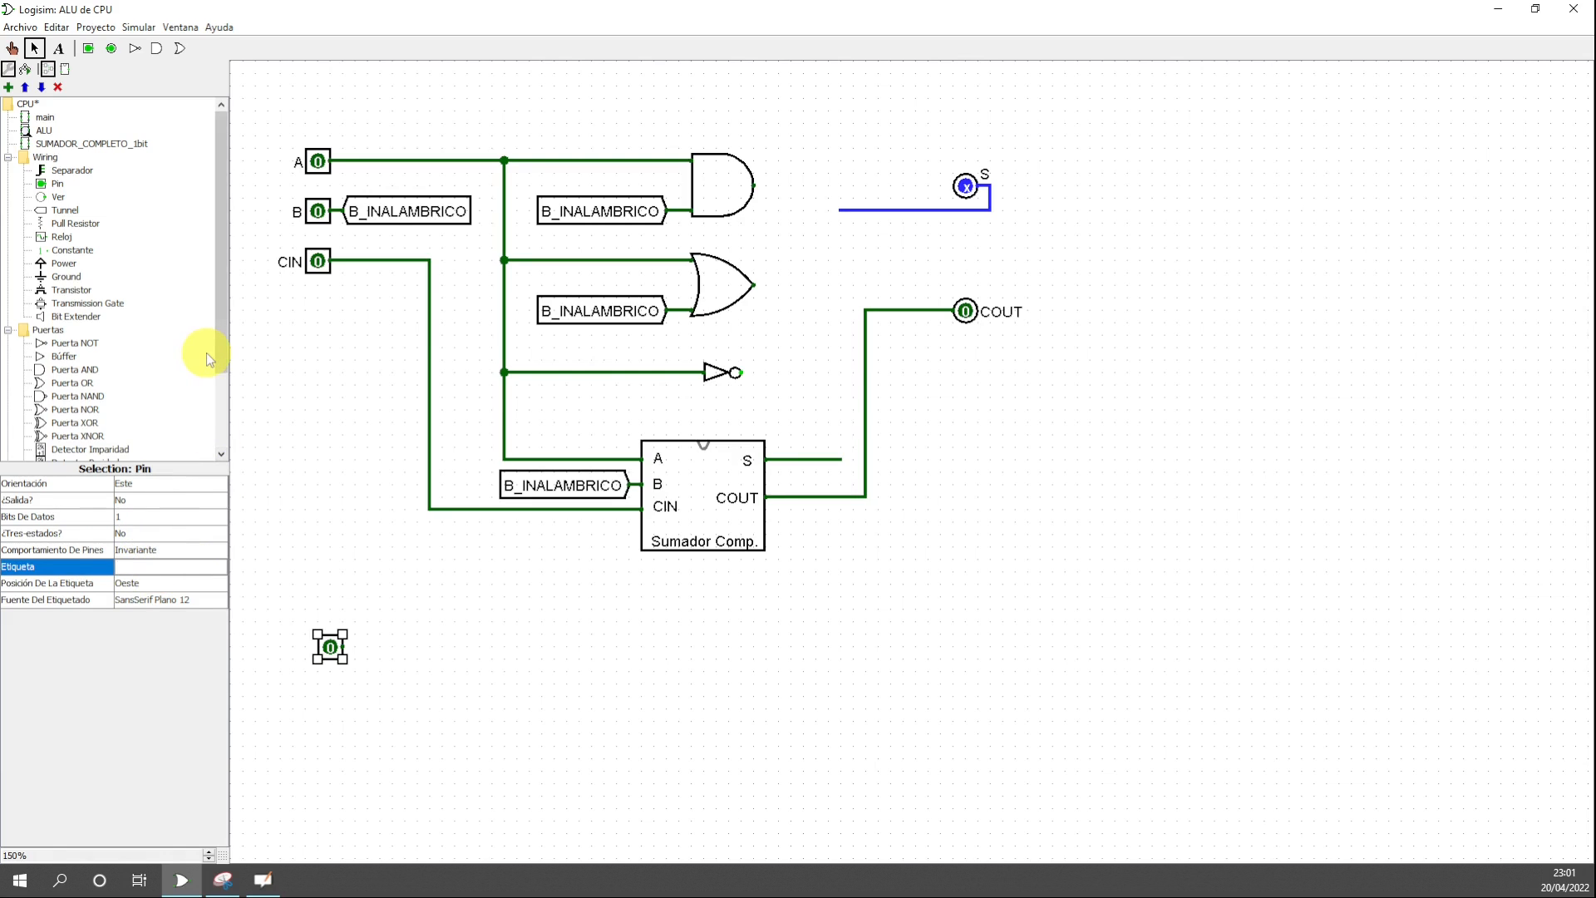
pyautogui.write('op1')
pyautogui.press('Return')
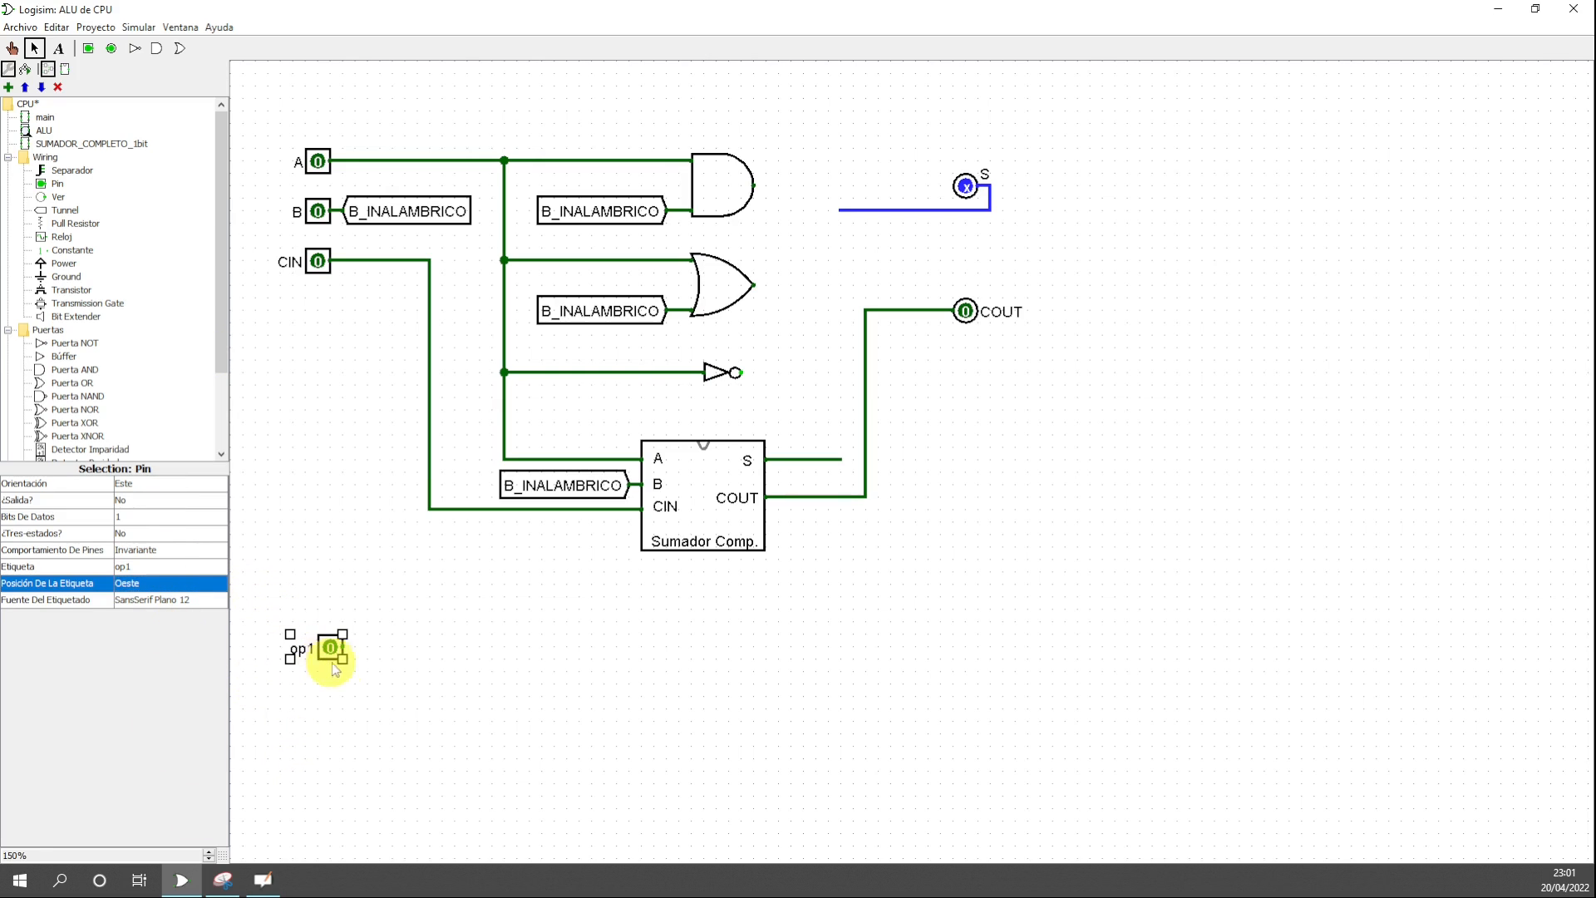
# - Duplicate the op1 pin, place the copy directly below it, and label the copy op2
pyautogui.click(57, 27)
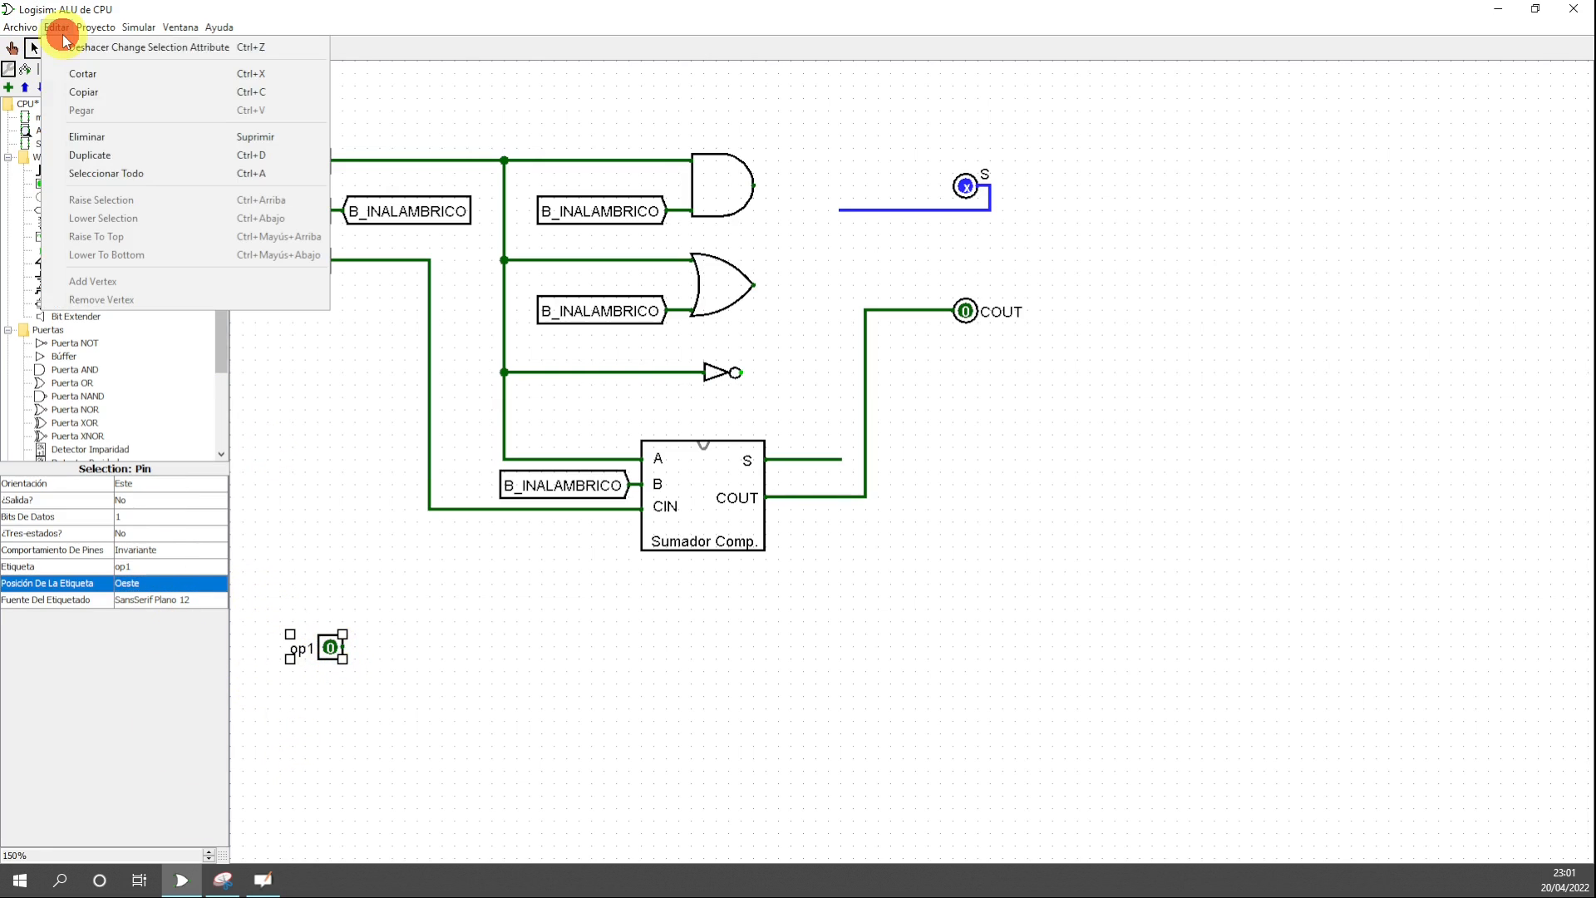
pyautogui.click(93, 158)
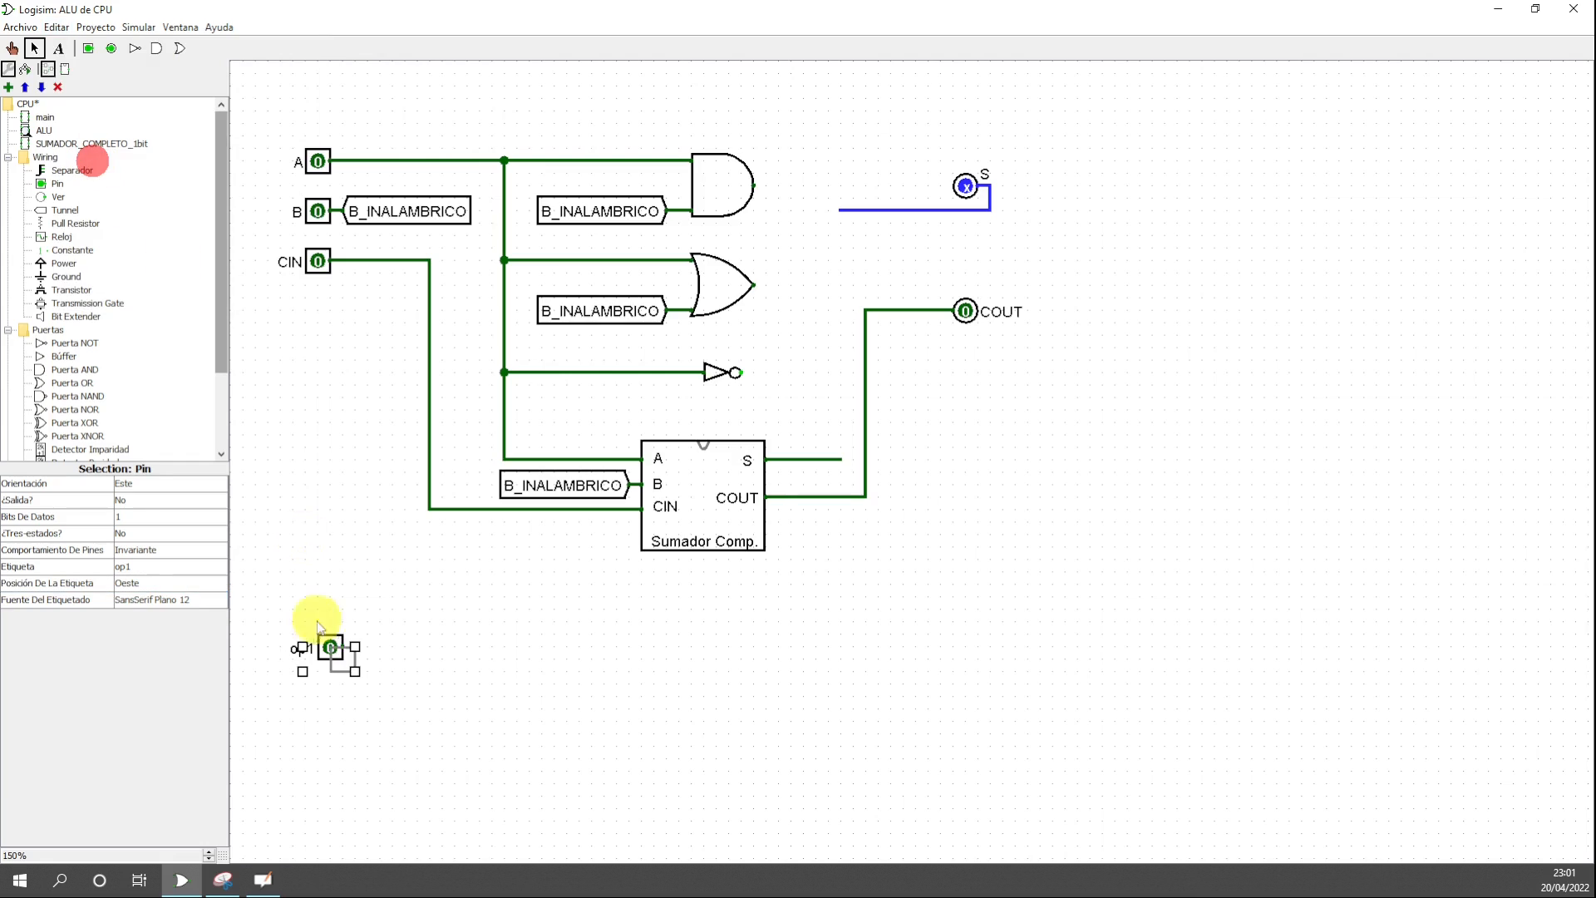
pyautogui.moveTo(346, 664); pyautogui.dragTo(335, 700)
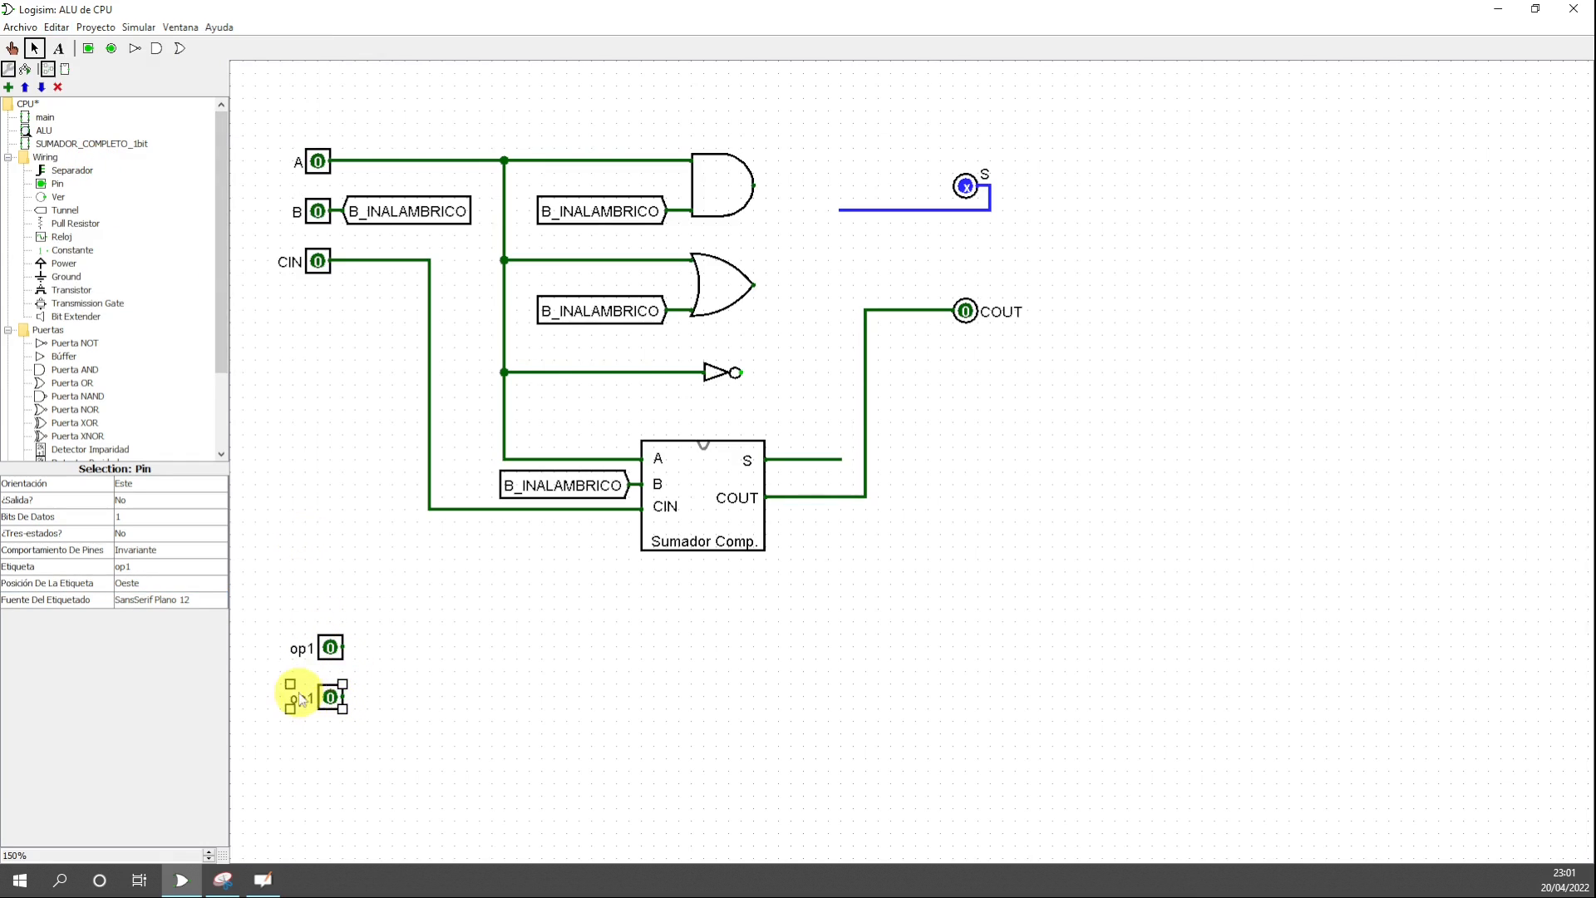
pyautogui.click(165, 568)
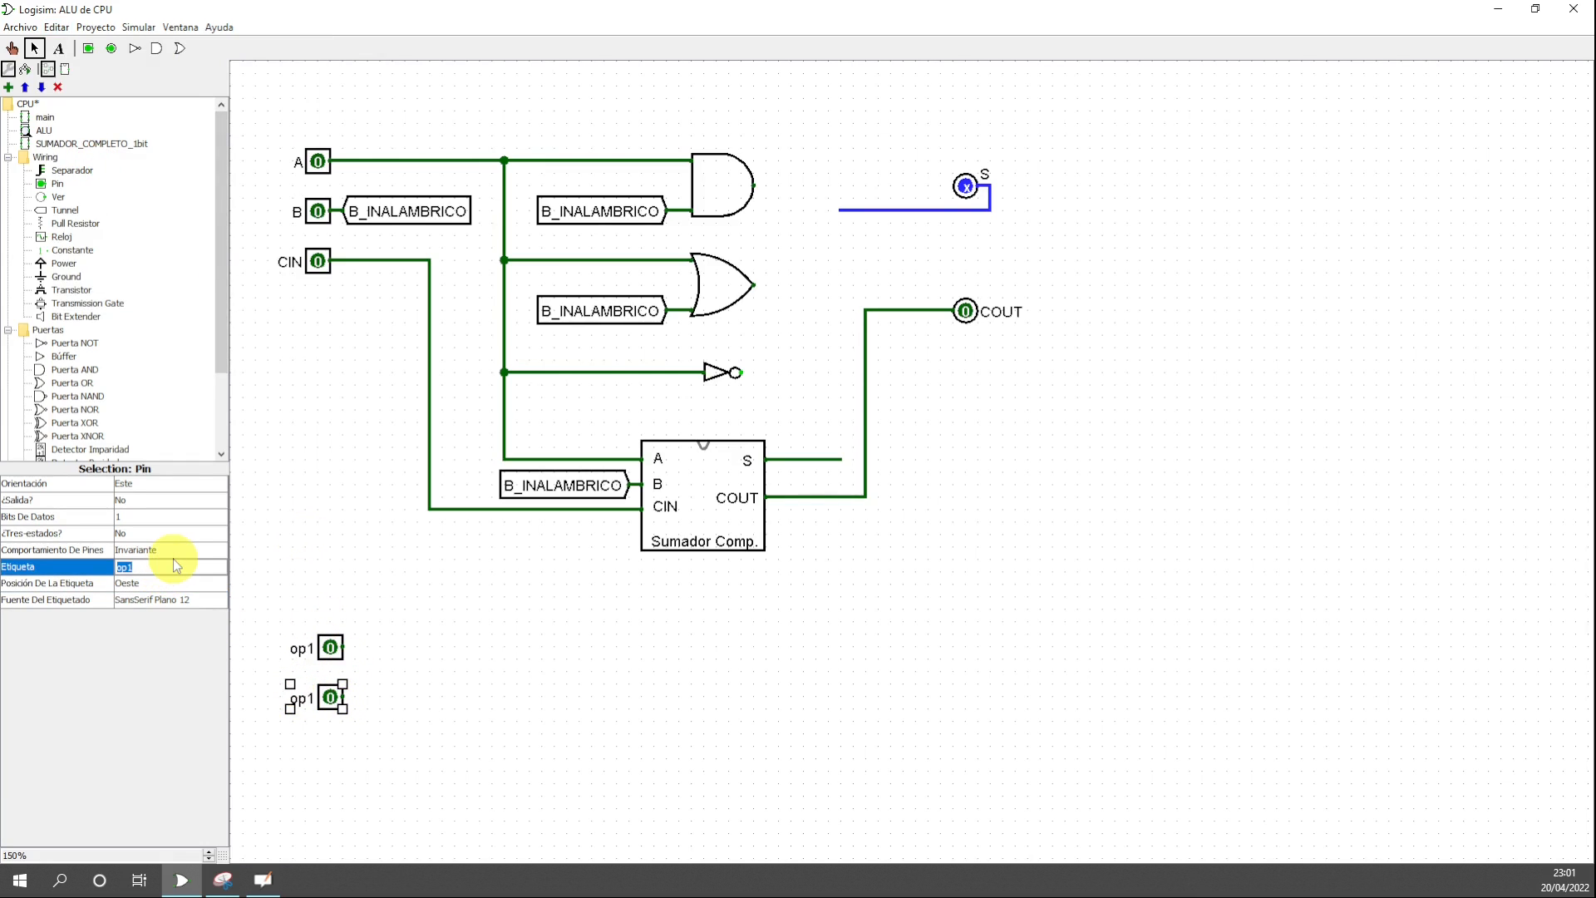
pyautogui.press('Return')
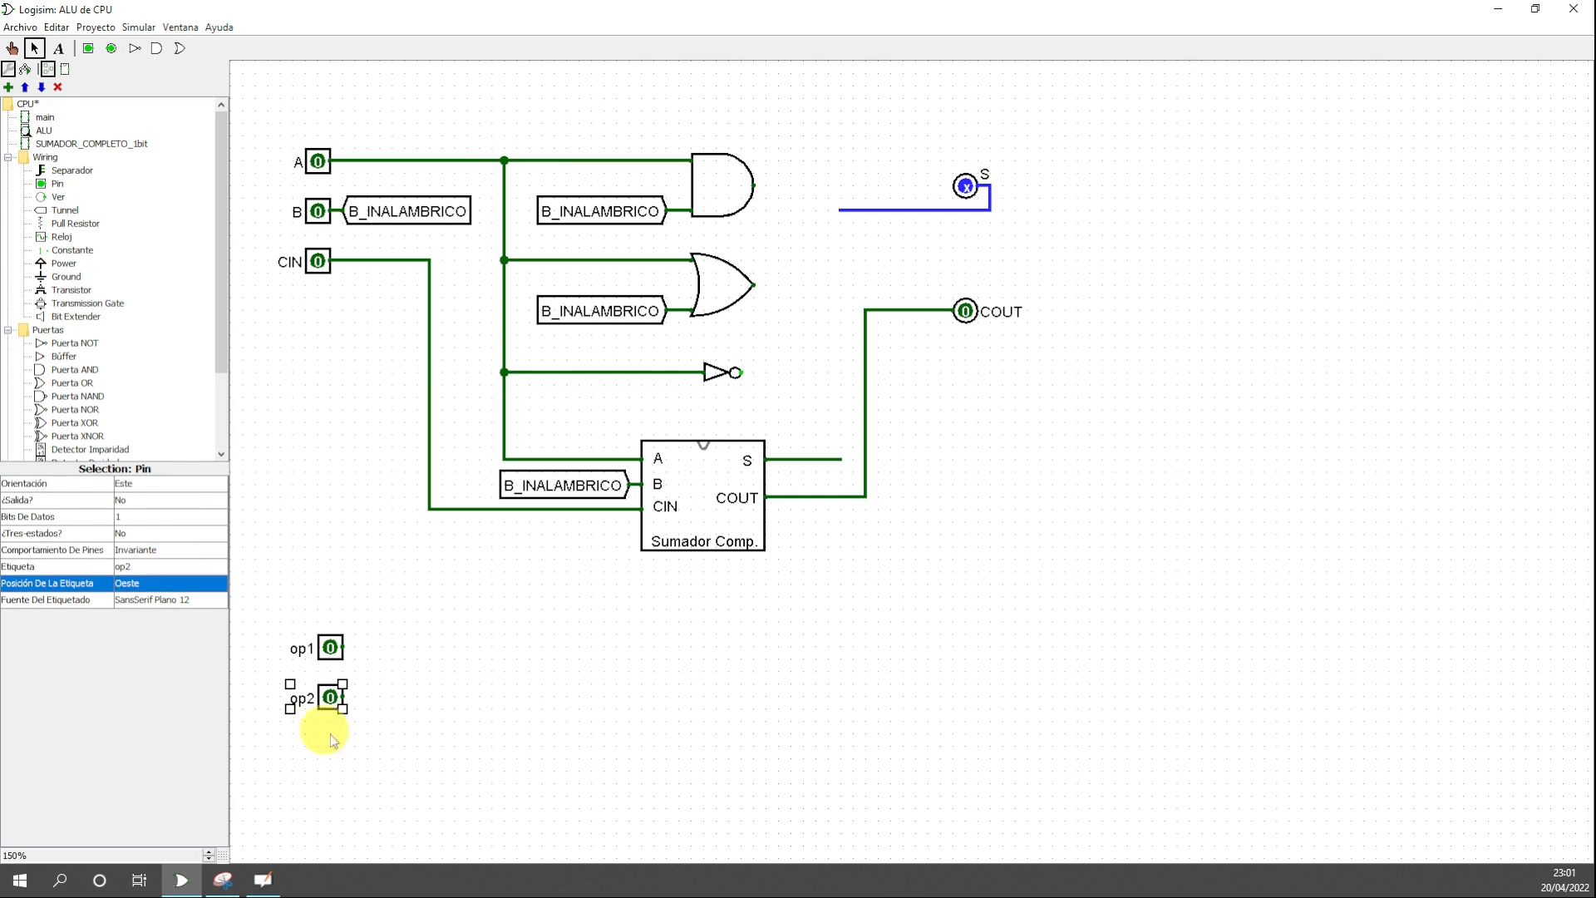
pyautogui.click(465, 708)
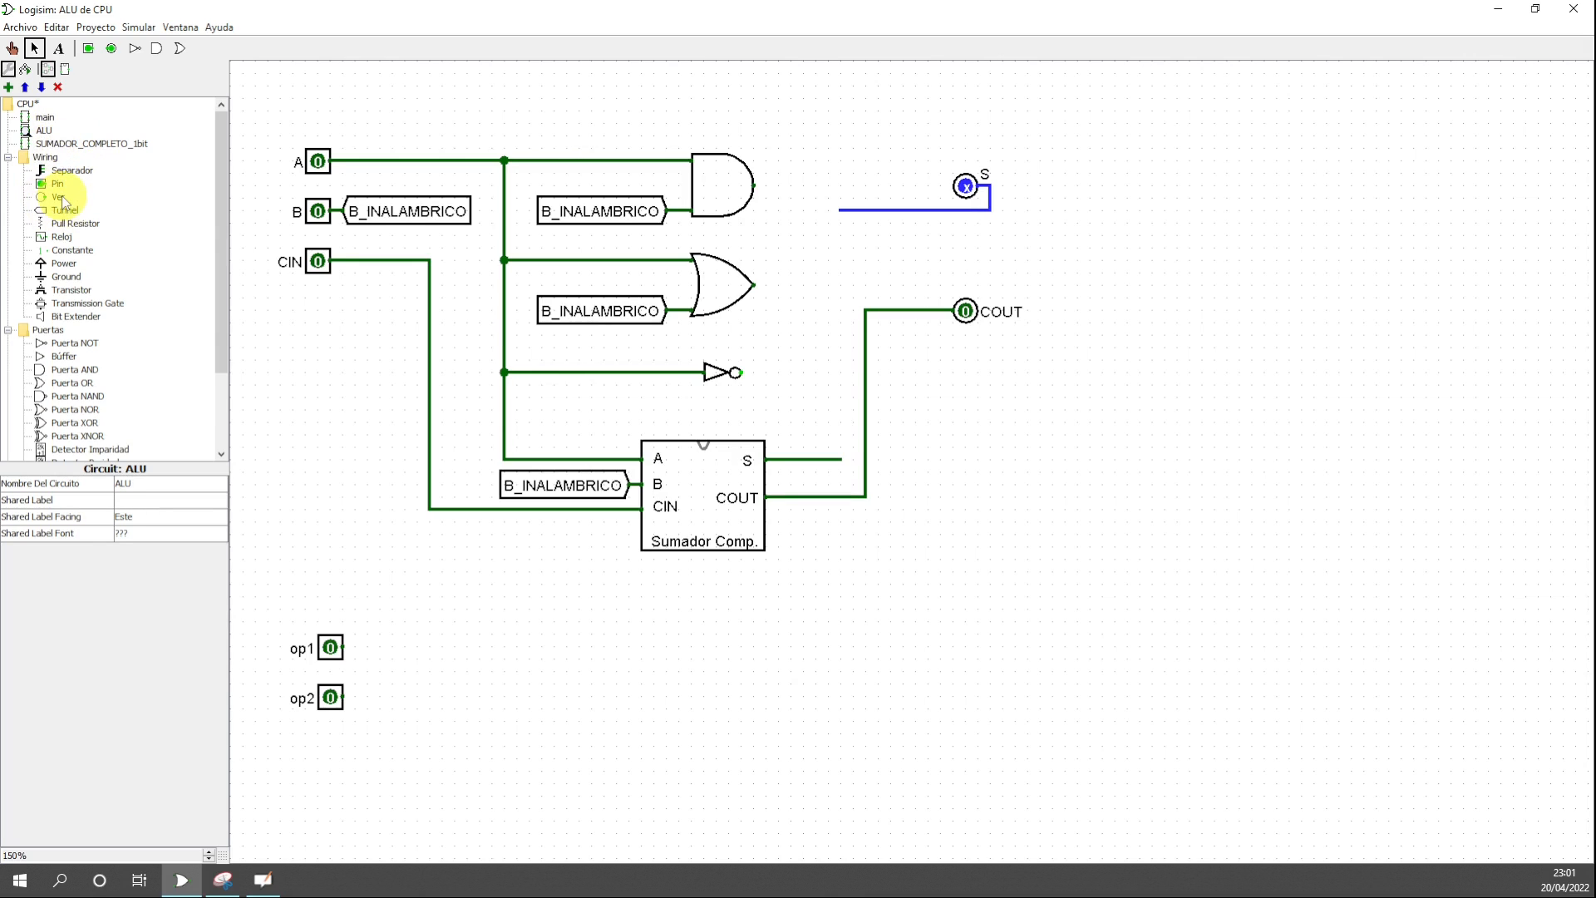
# - Place a wide NOT gate beside the op1 pin, wire op1 to its input, and adjust the gate's spacing
pyautogui.click(67, 343)
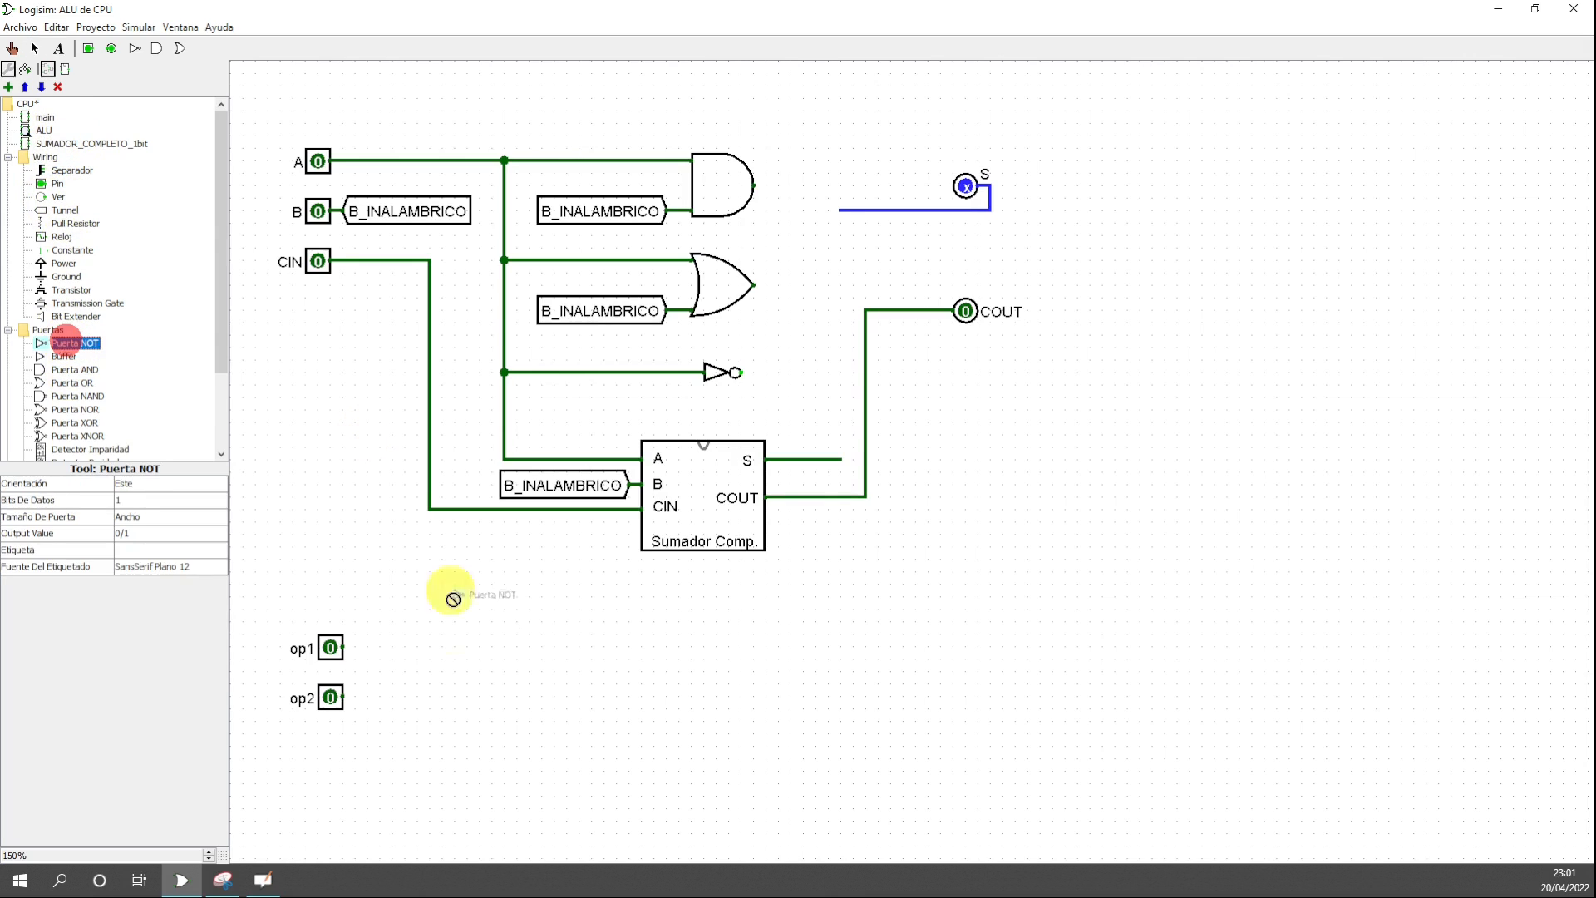
pyautogui.click(449, 645)
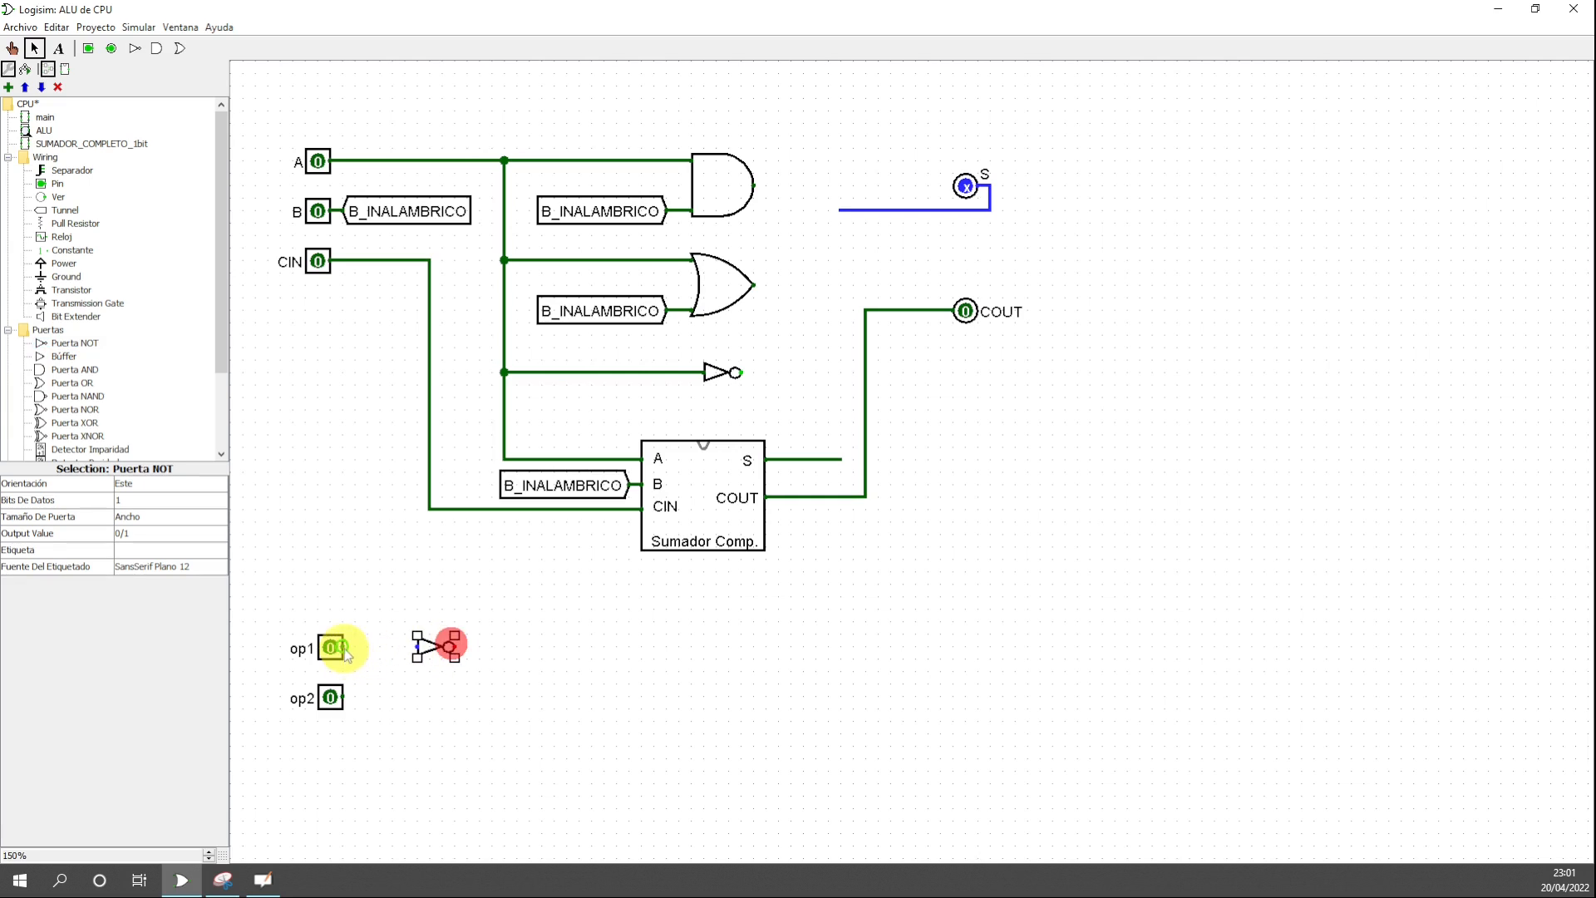
pyautogui.moveTo(343, 648); pyautogui.dragTo(413, 639)
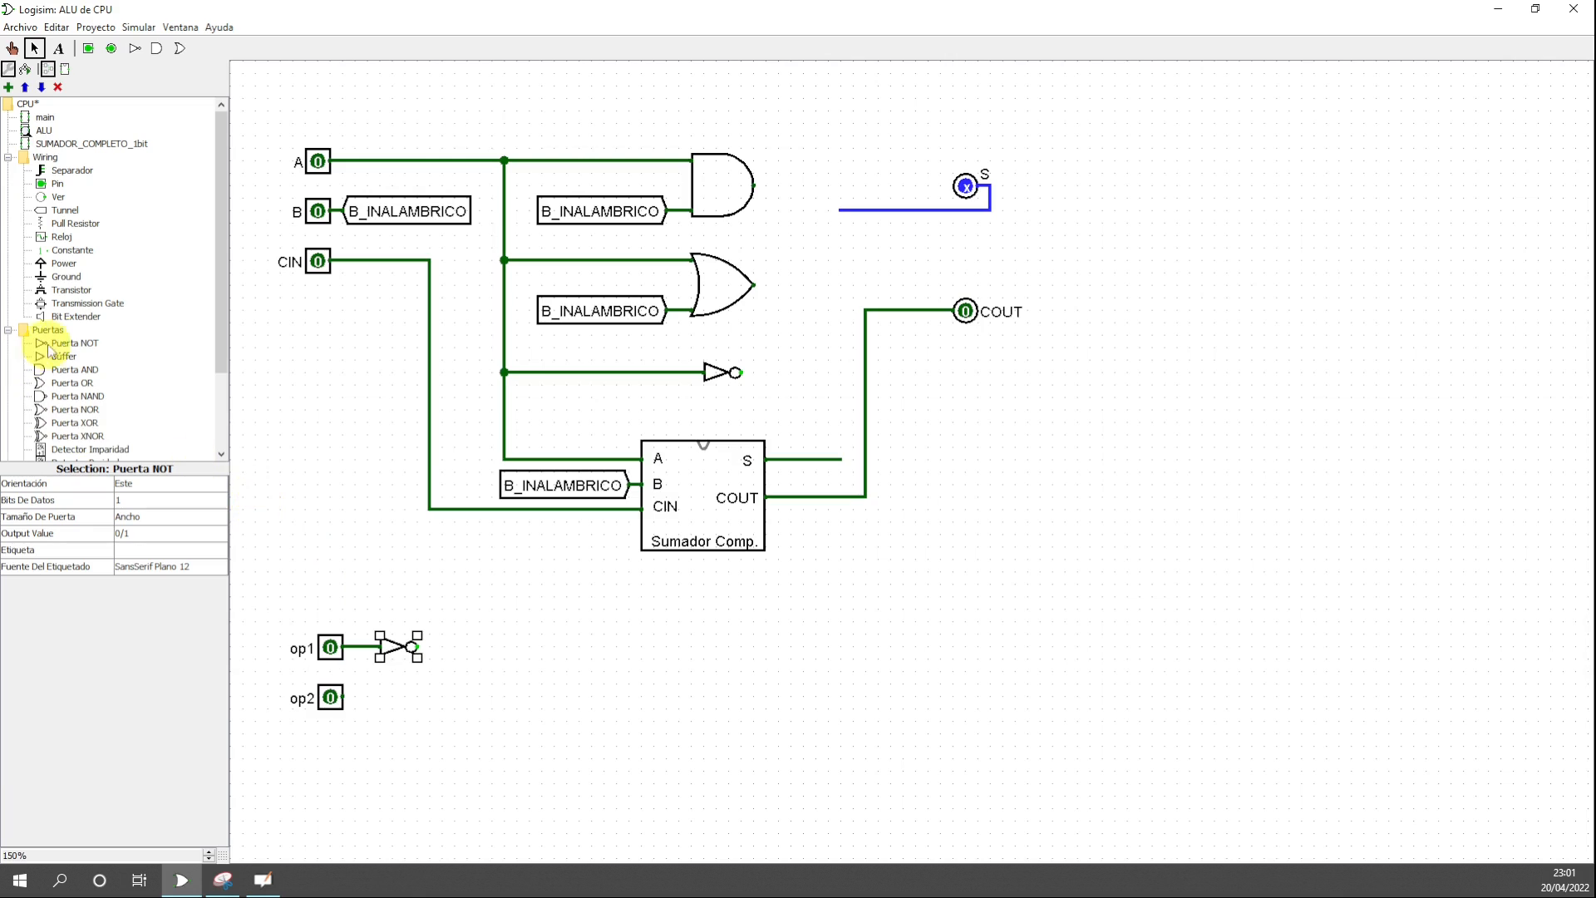
pyautogui.click(405, 646)
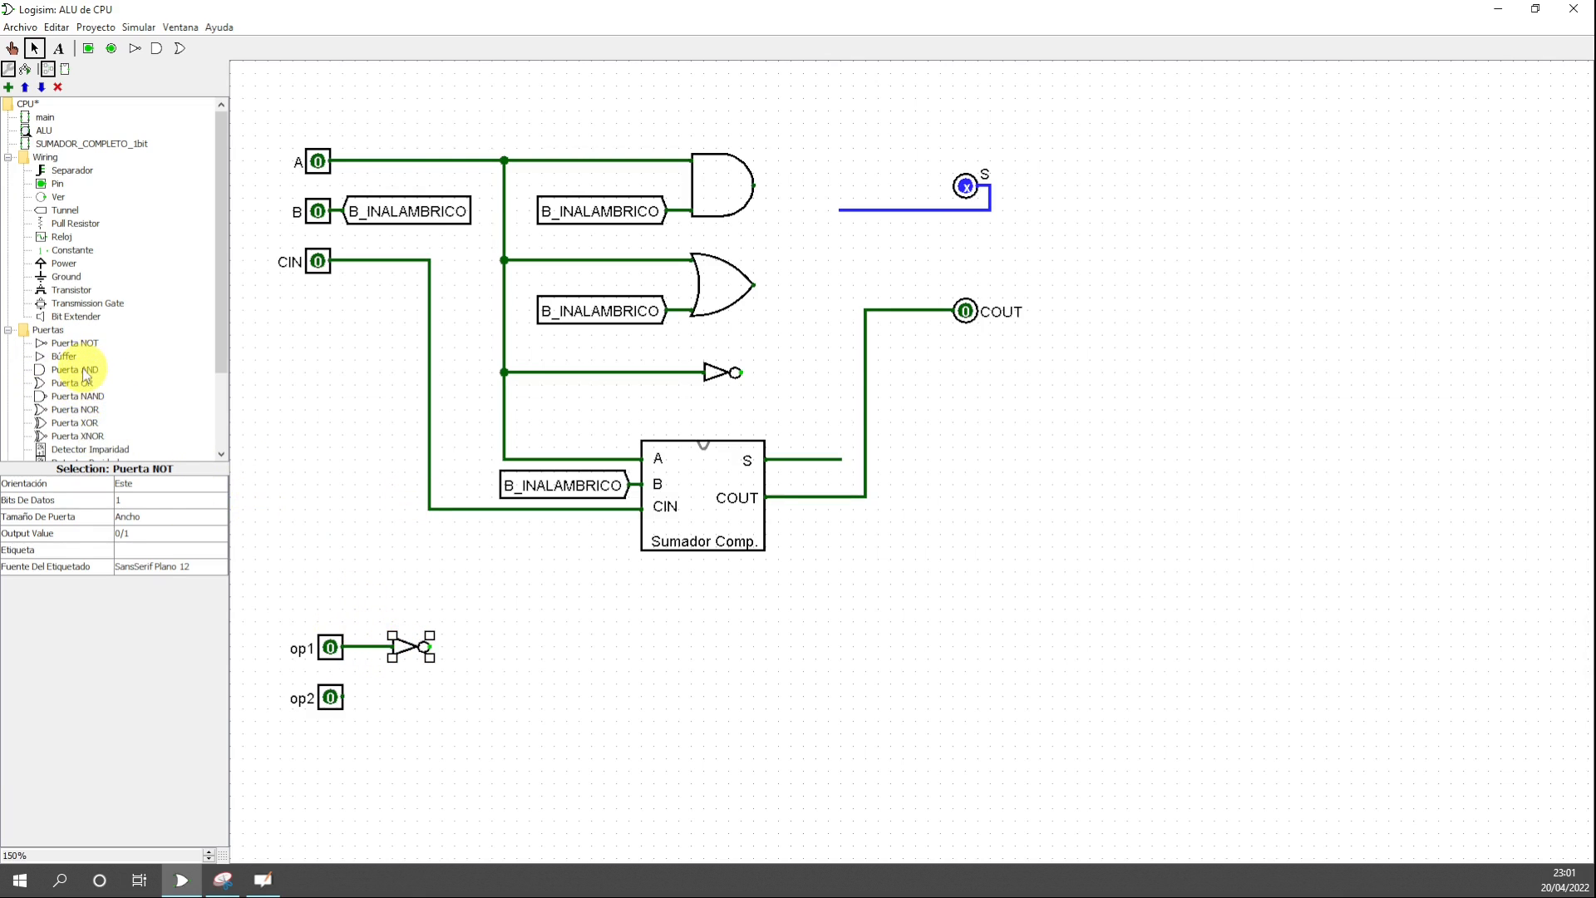
# - Place a wide NOT gate beside the op2 pin, aligned under the op1 inverter, and wire op2 to its input
pyautogui.click(74, 342)
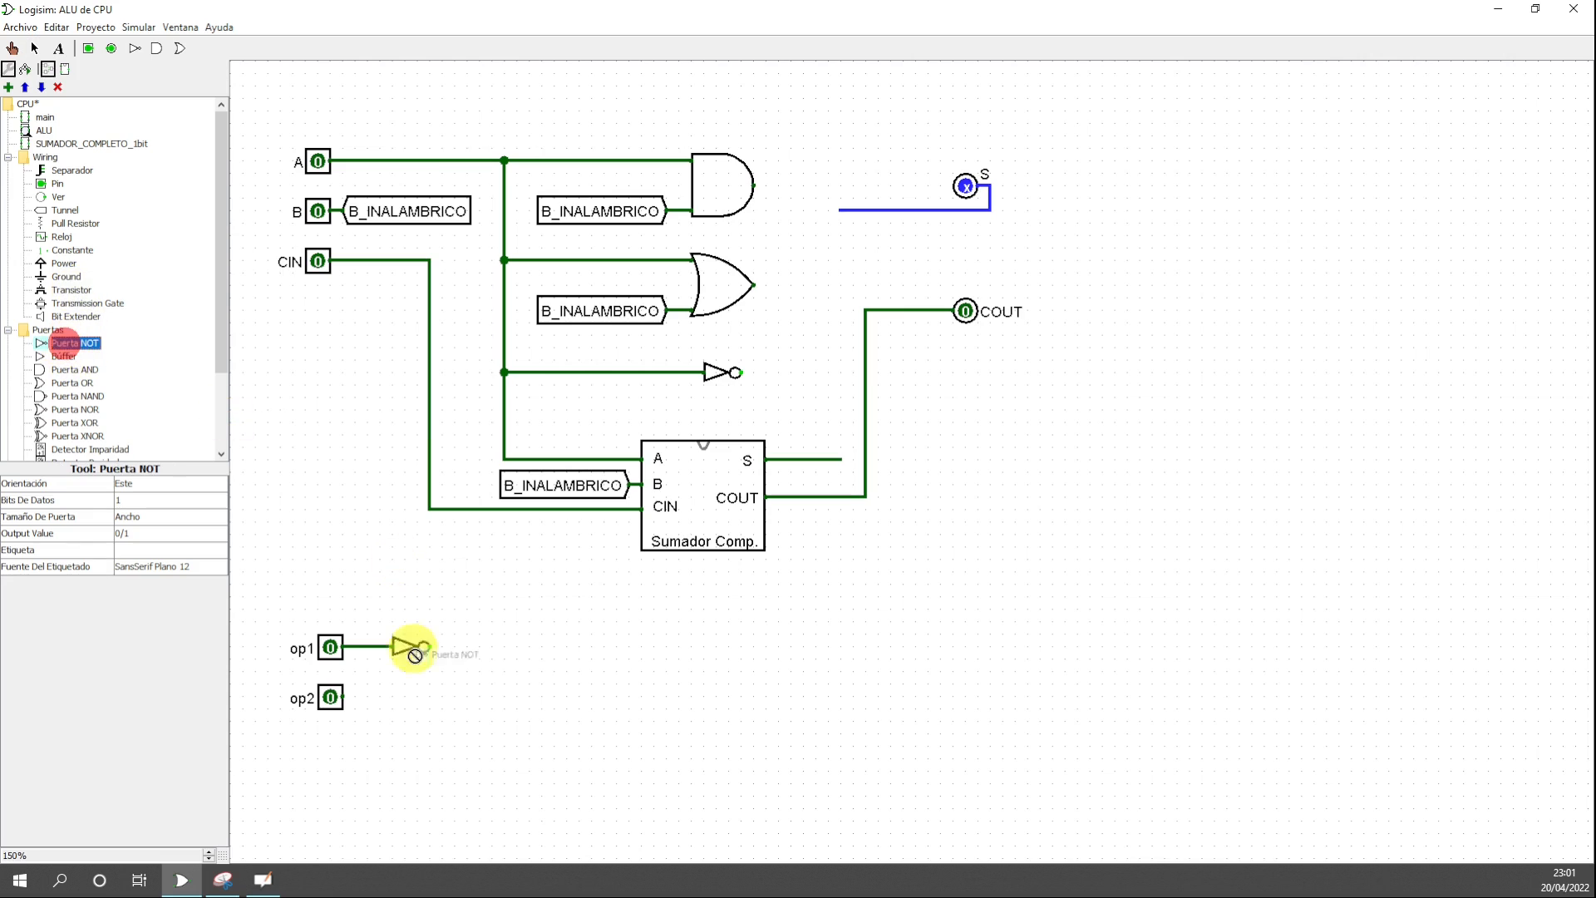
pyautogui.click(427, 695)
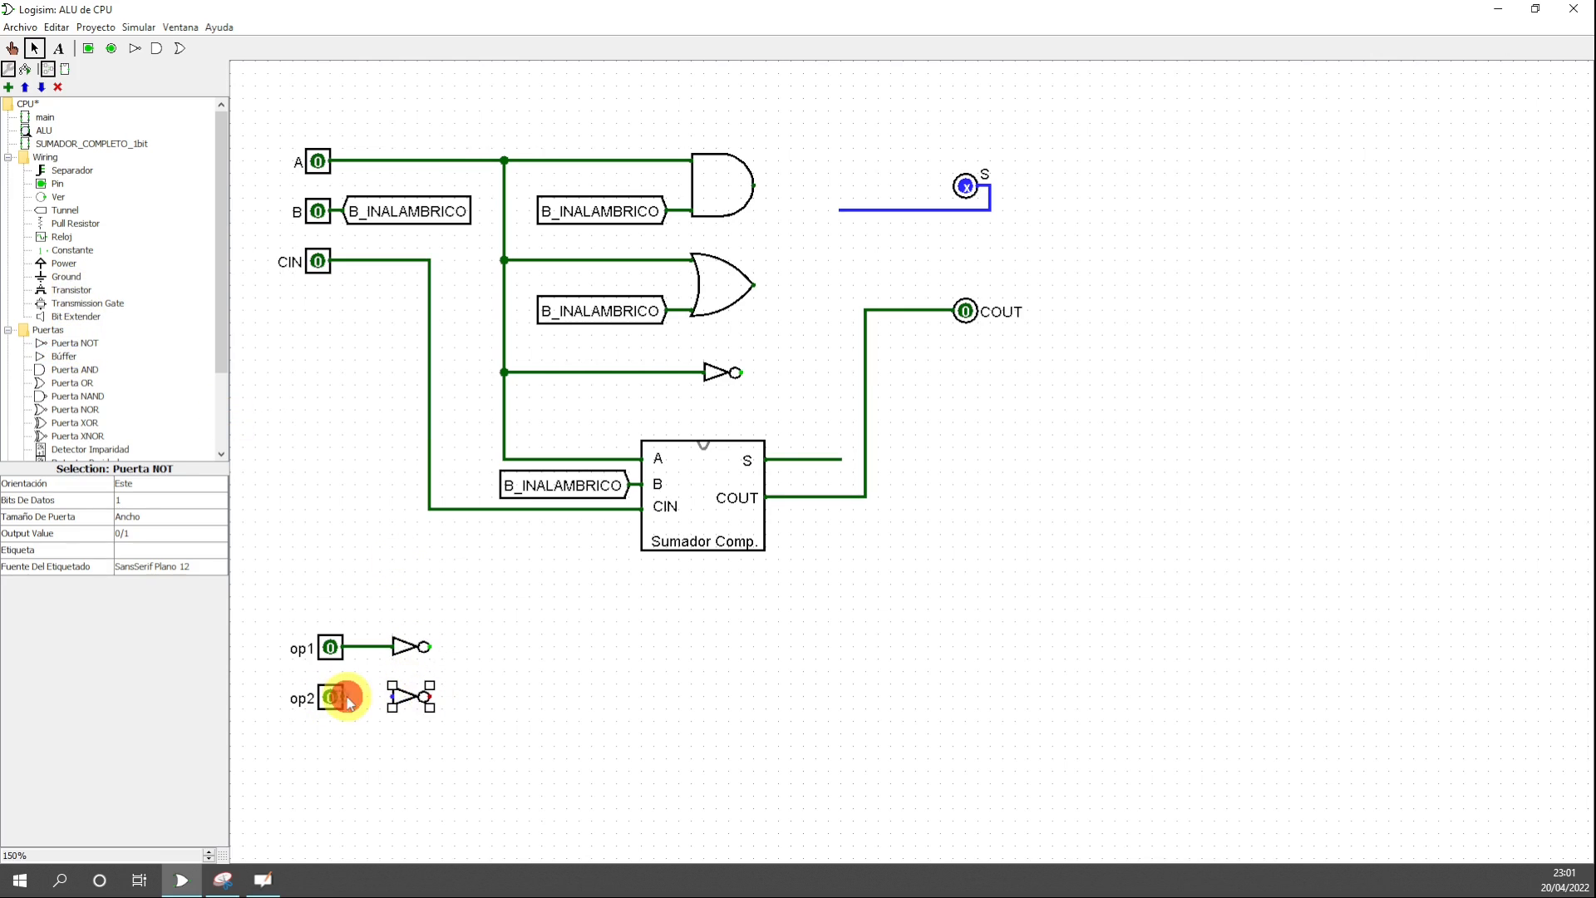
pyautogui.moveTo(341, 697); pyautogui.dragTo(393, 696)
pyautogui.click(592, 656)
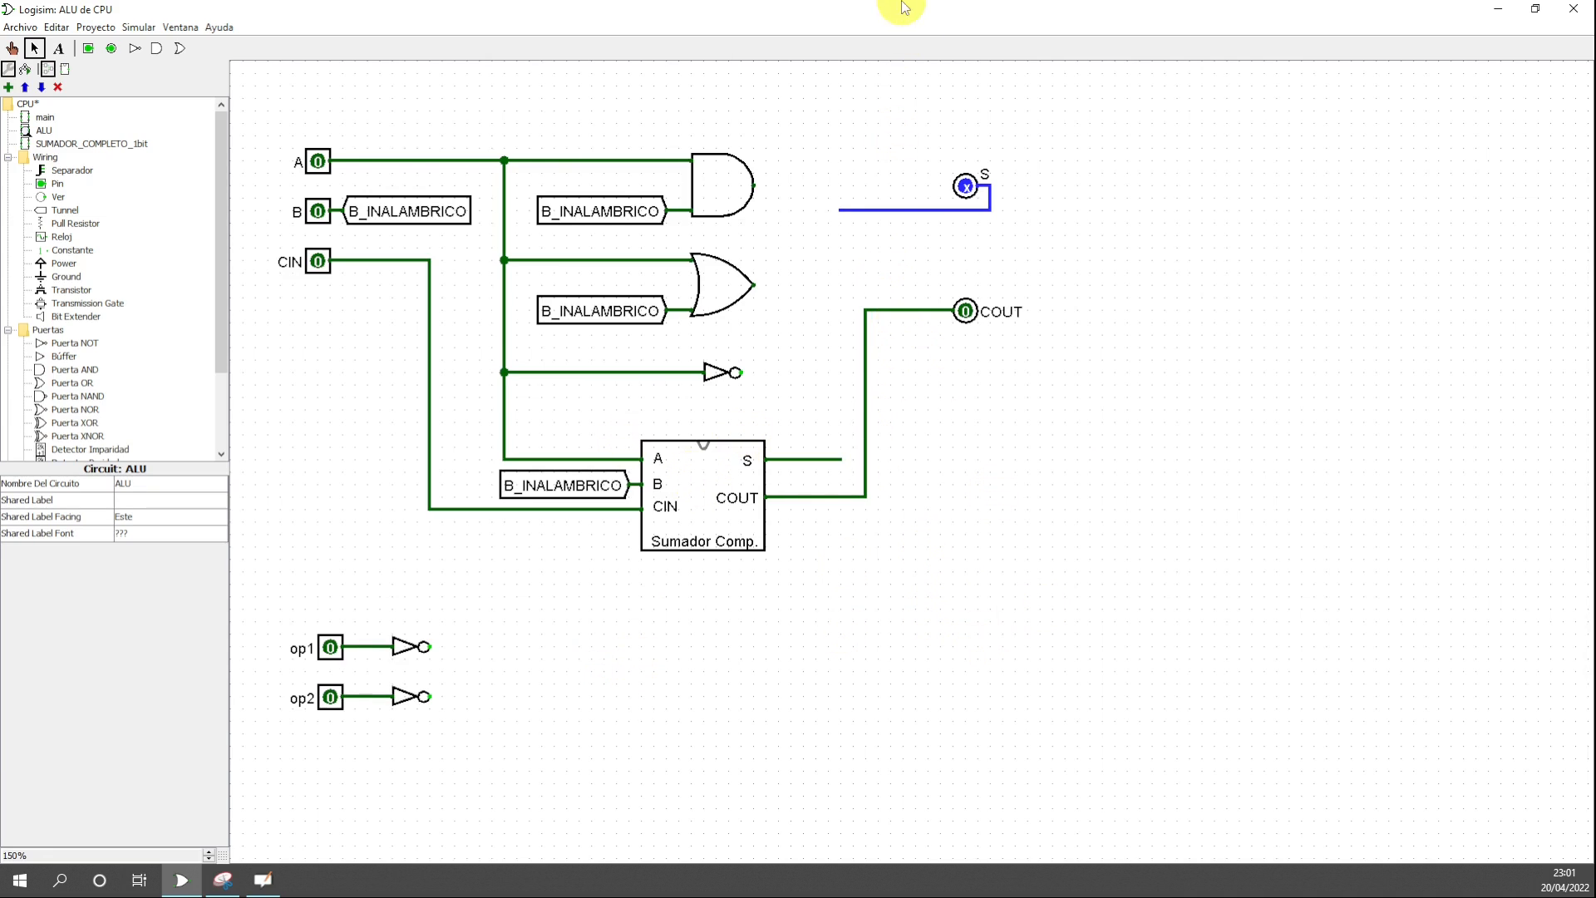
# - Place a two-input AND gate to the right of the op1 and op2 inverters and wire the inverted op1 to its upper input
pyautogui.click(266, 880)
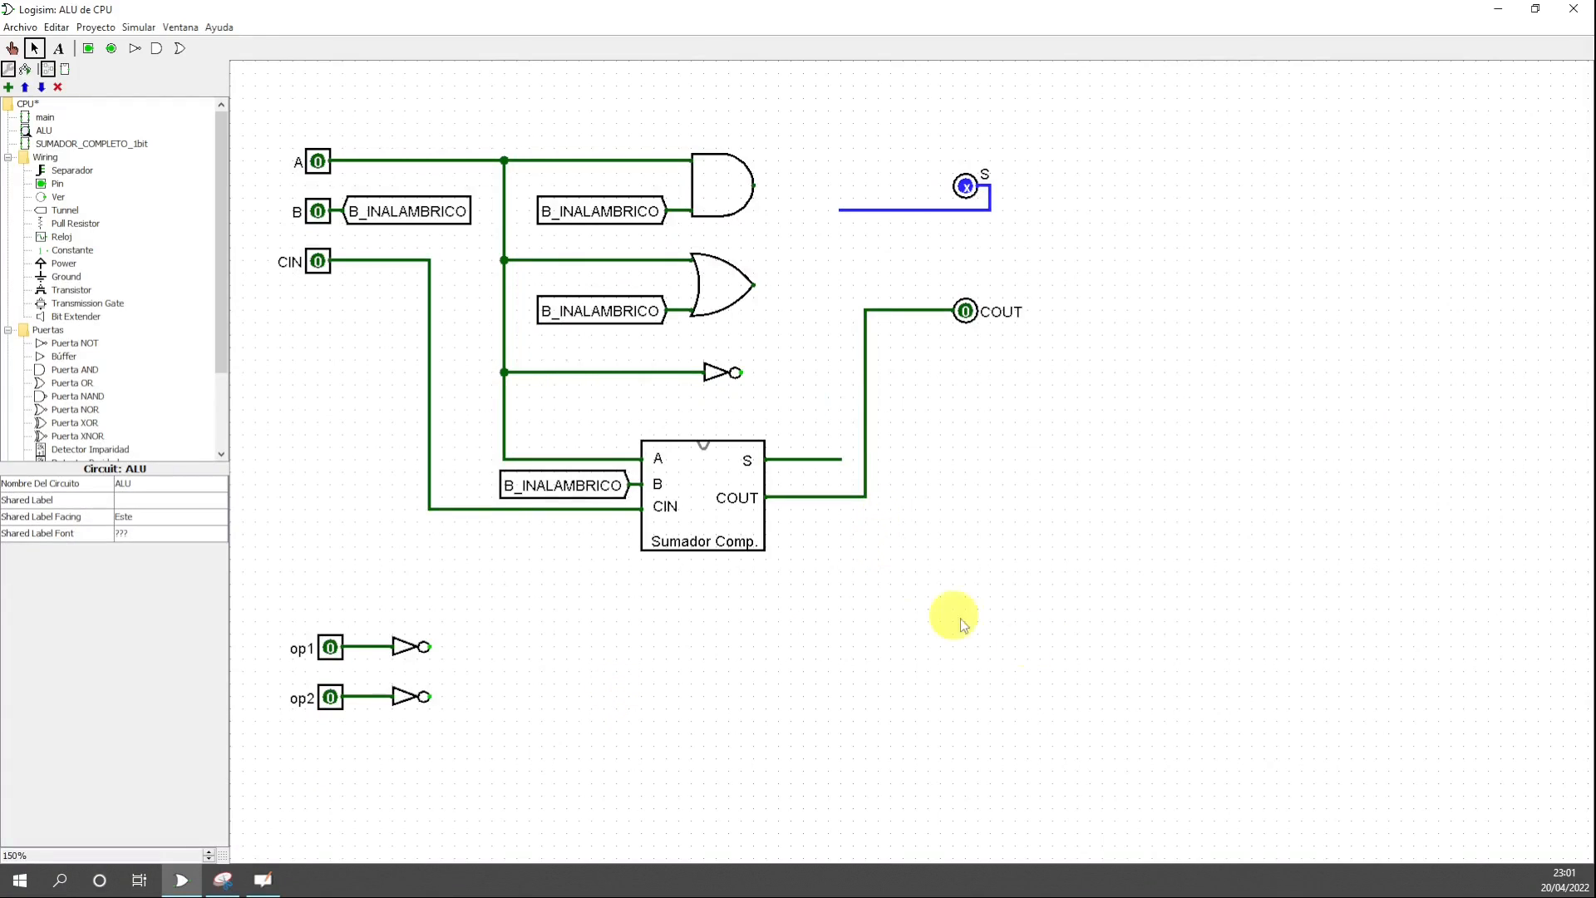
pyautogui.click(1041, 639)
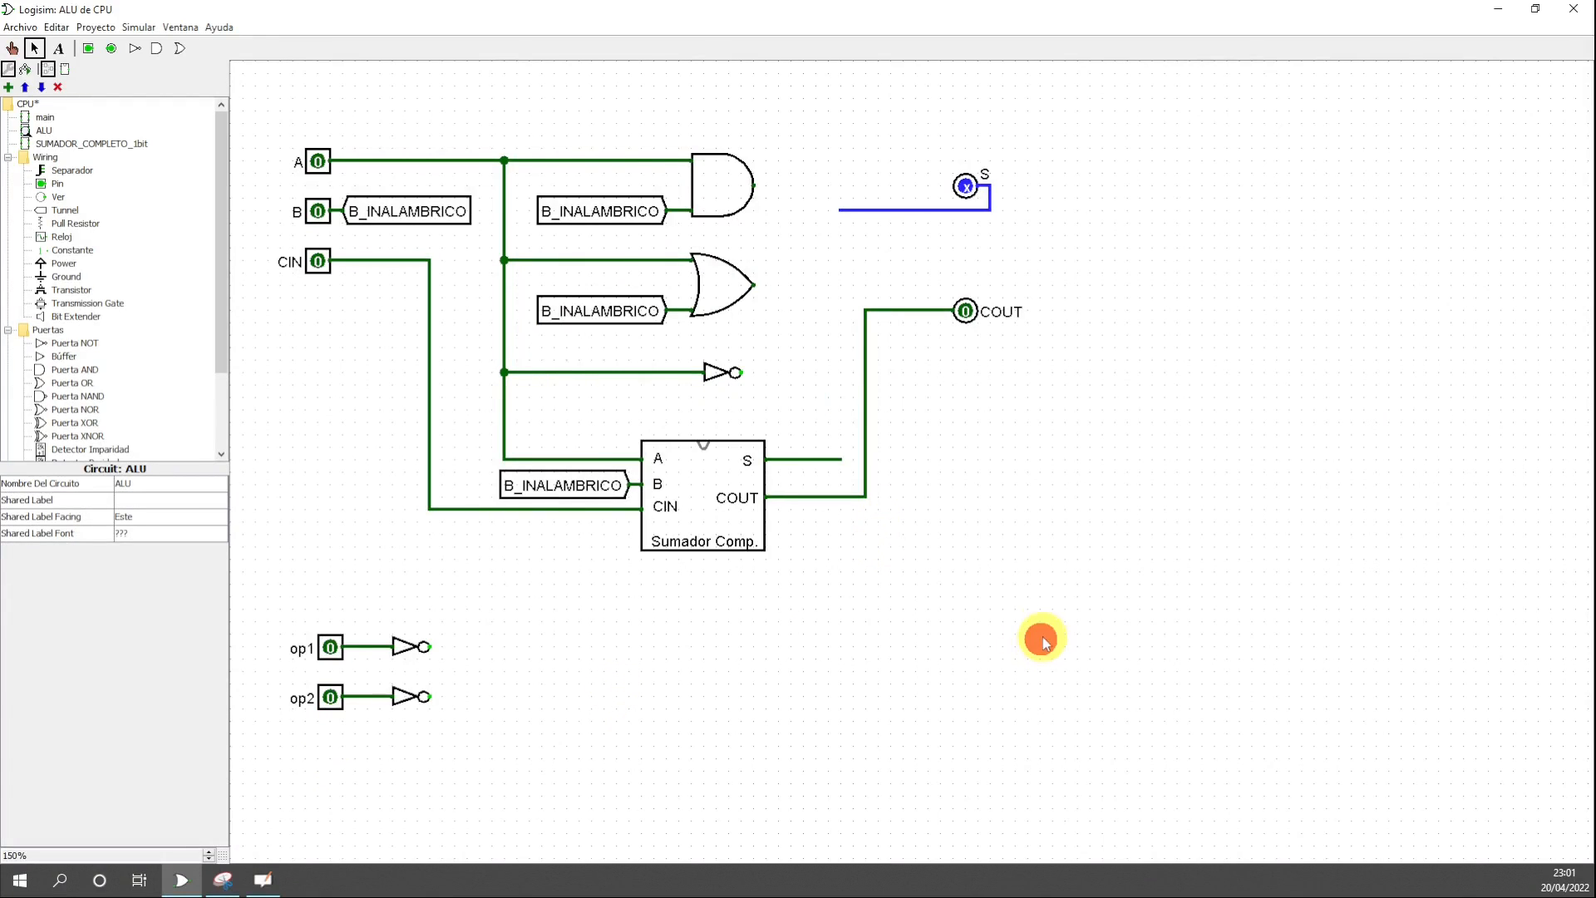
pyautogui.click(72, 369)
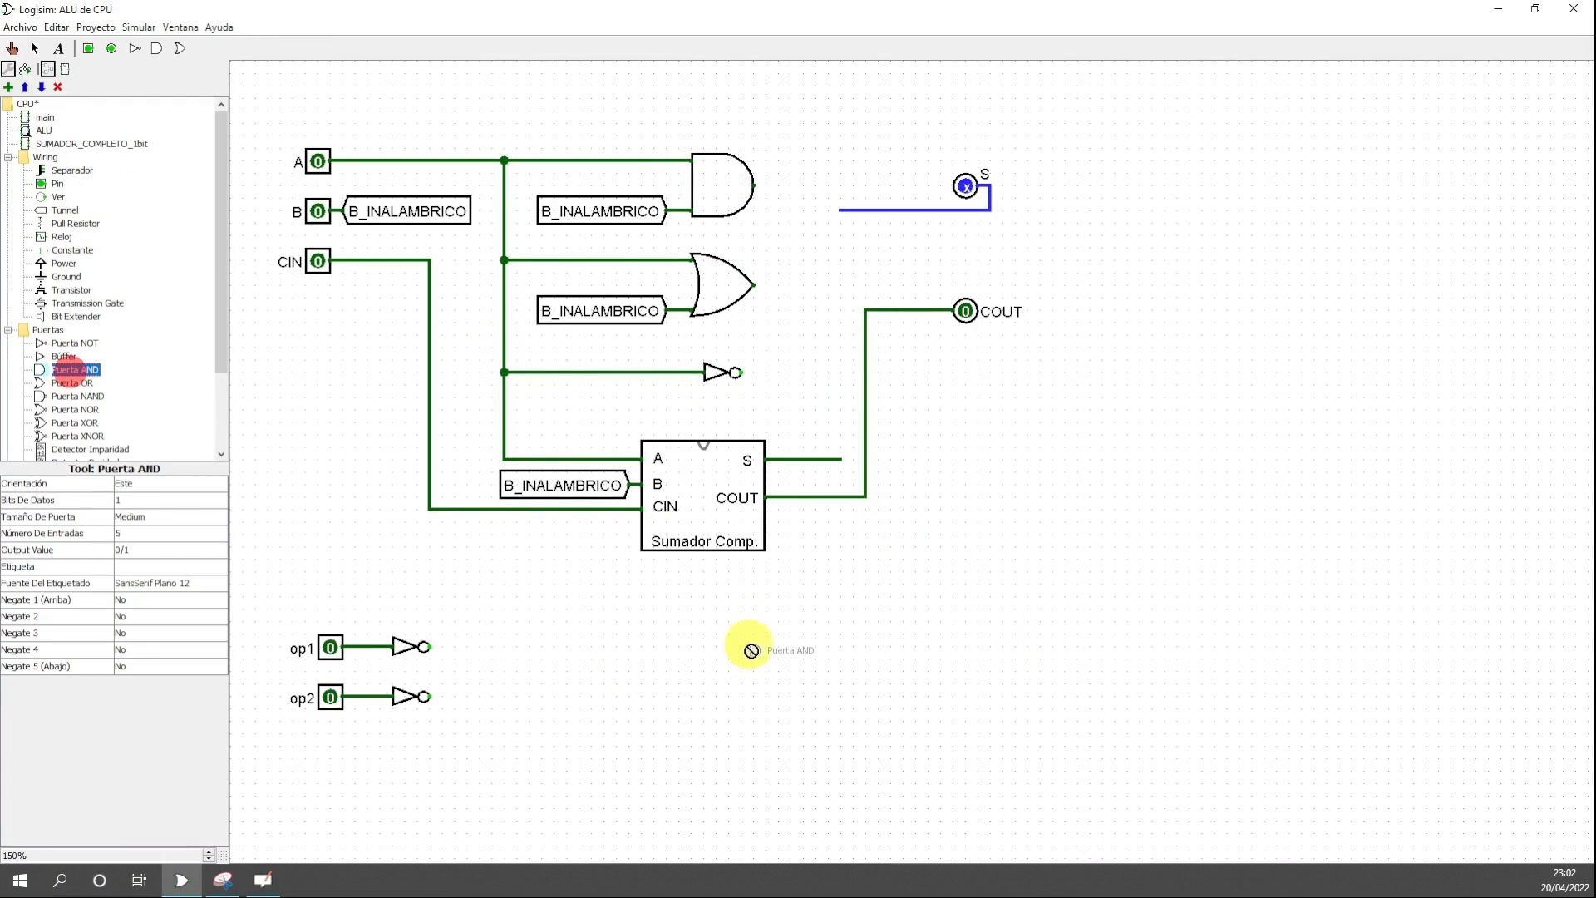
pyautogui.click(889, 609)
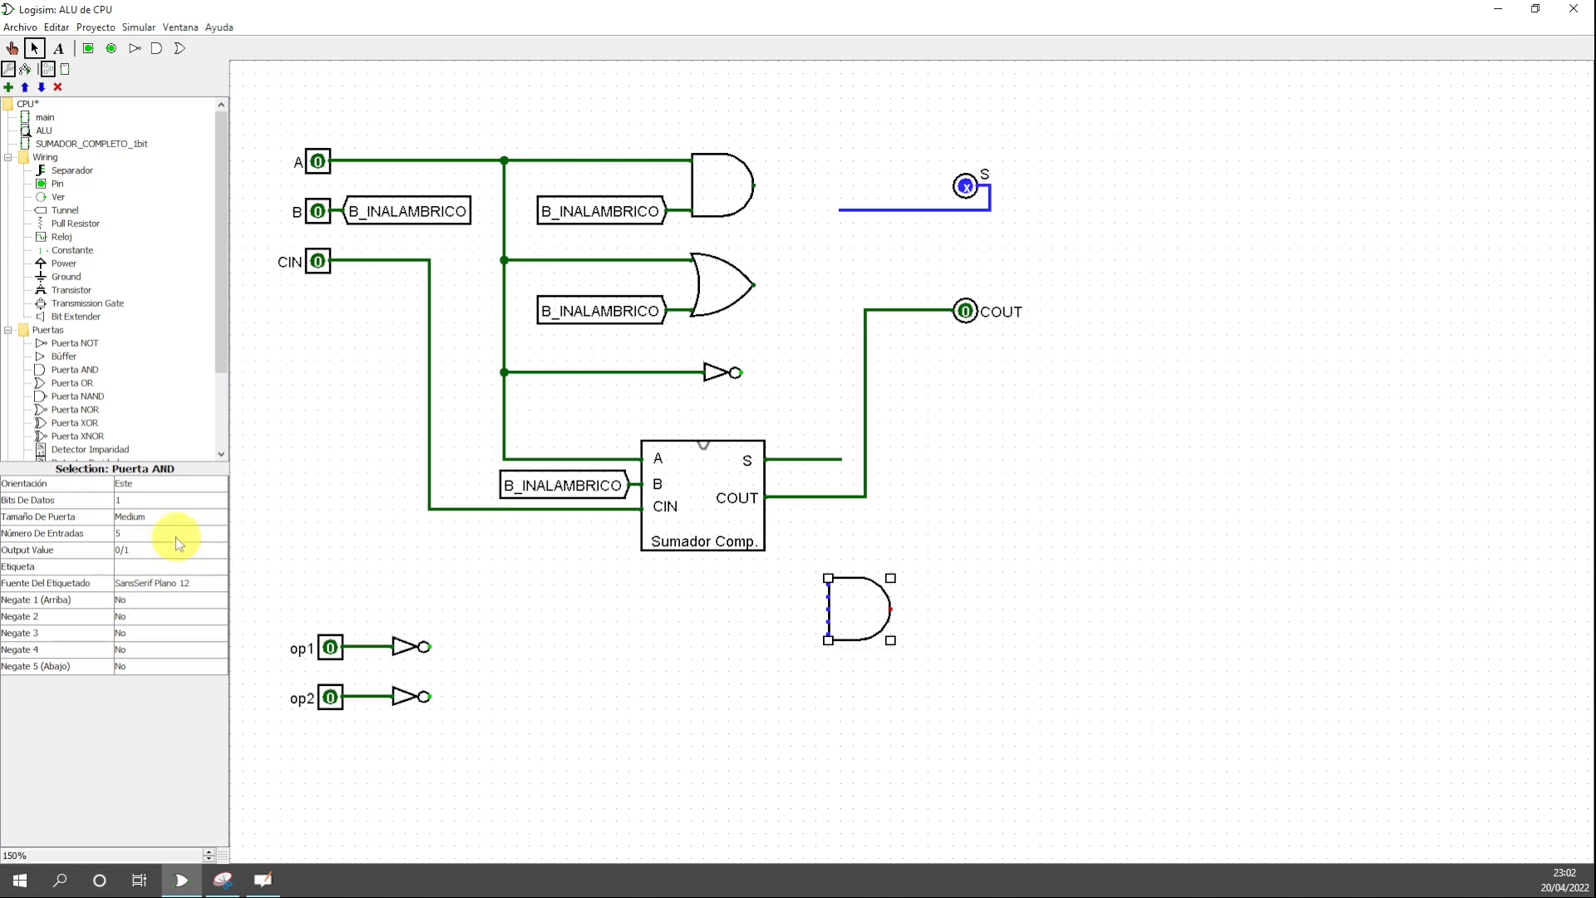
pyautogui.click(131, 532)
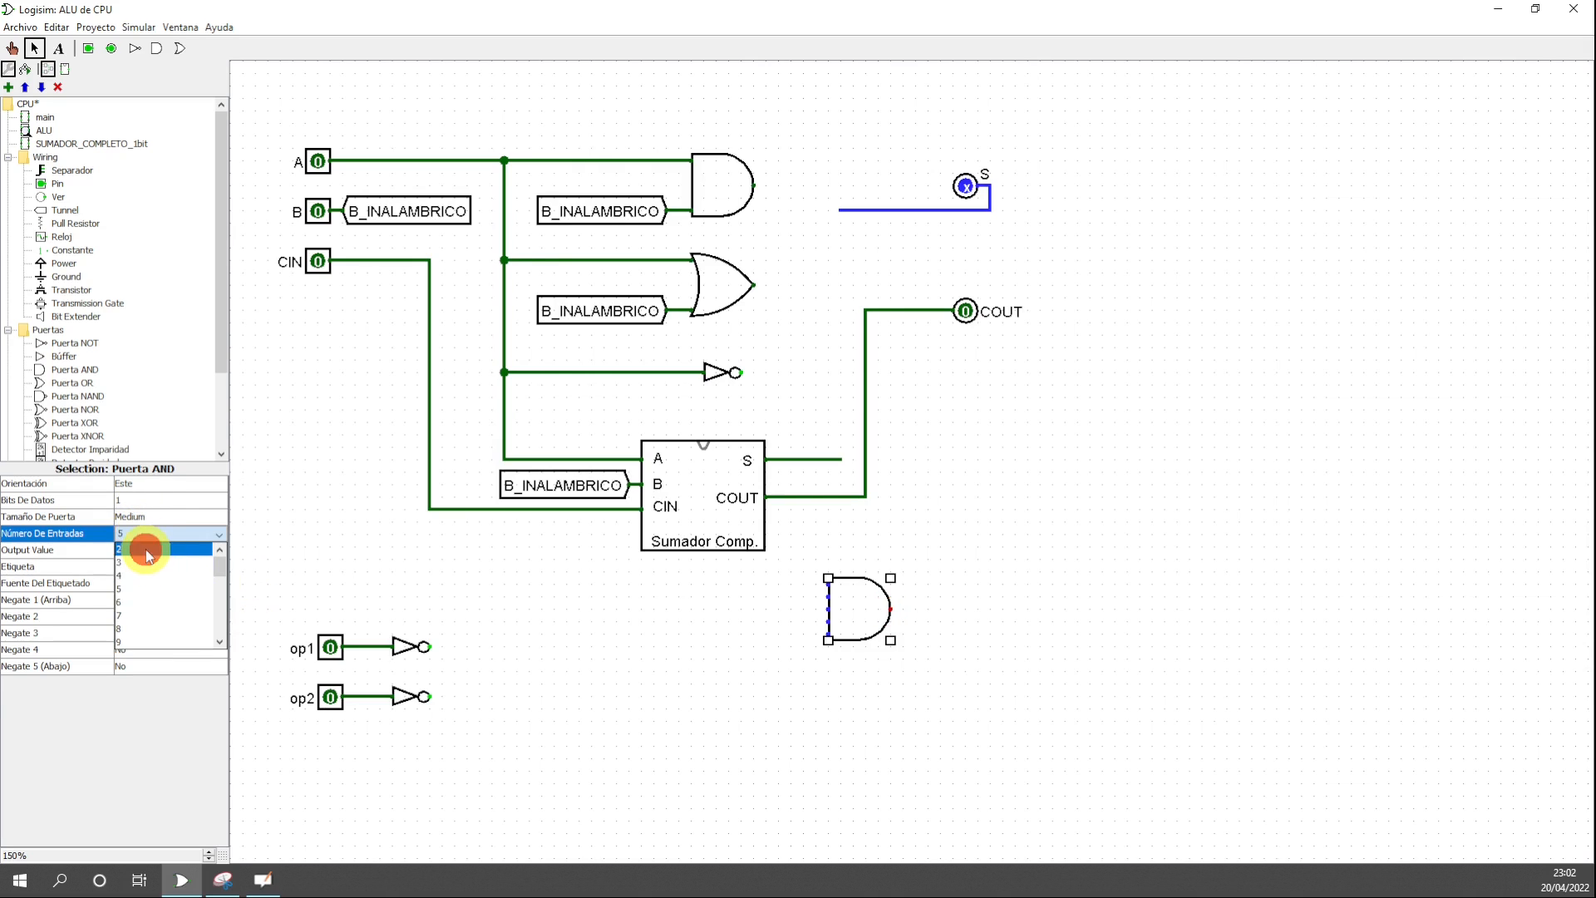
pyautogui.click(148, 553)
pyautogui.click(992, 681)
pyautogui.click(876, 620)
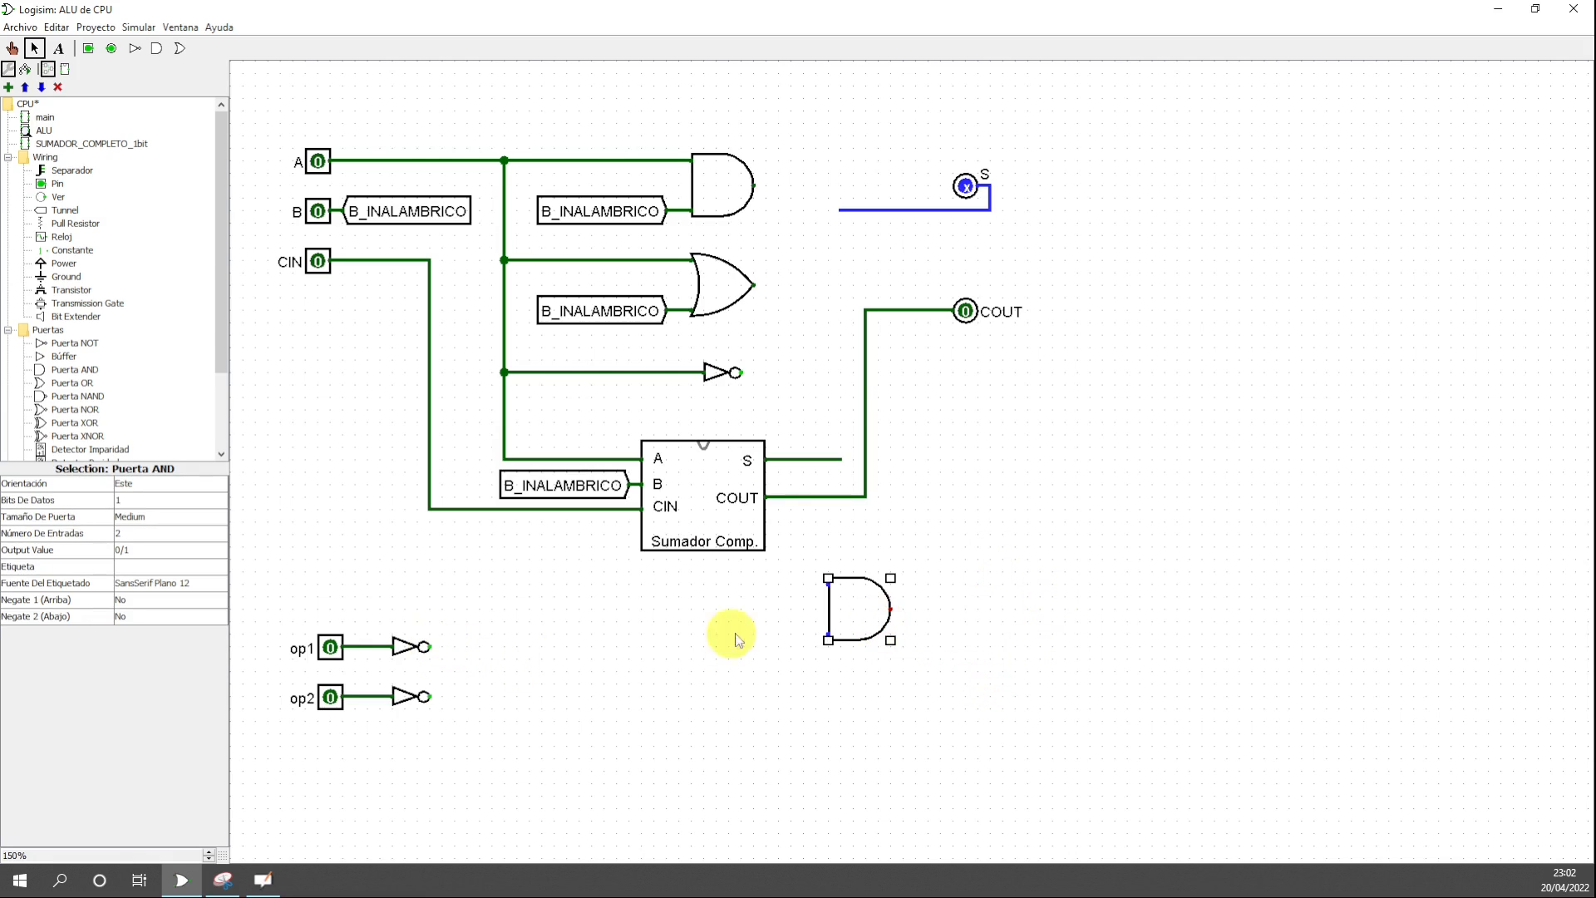
pyautogui.moveTo(855, 608); pyautogui.dragTo(800, 652)
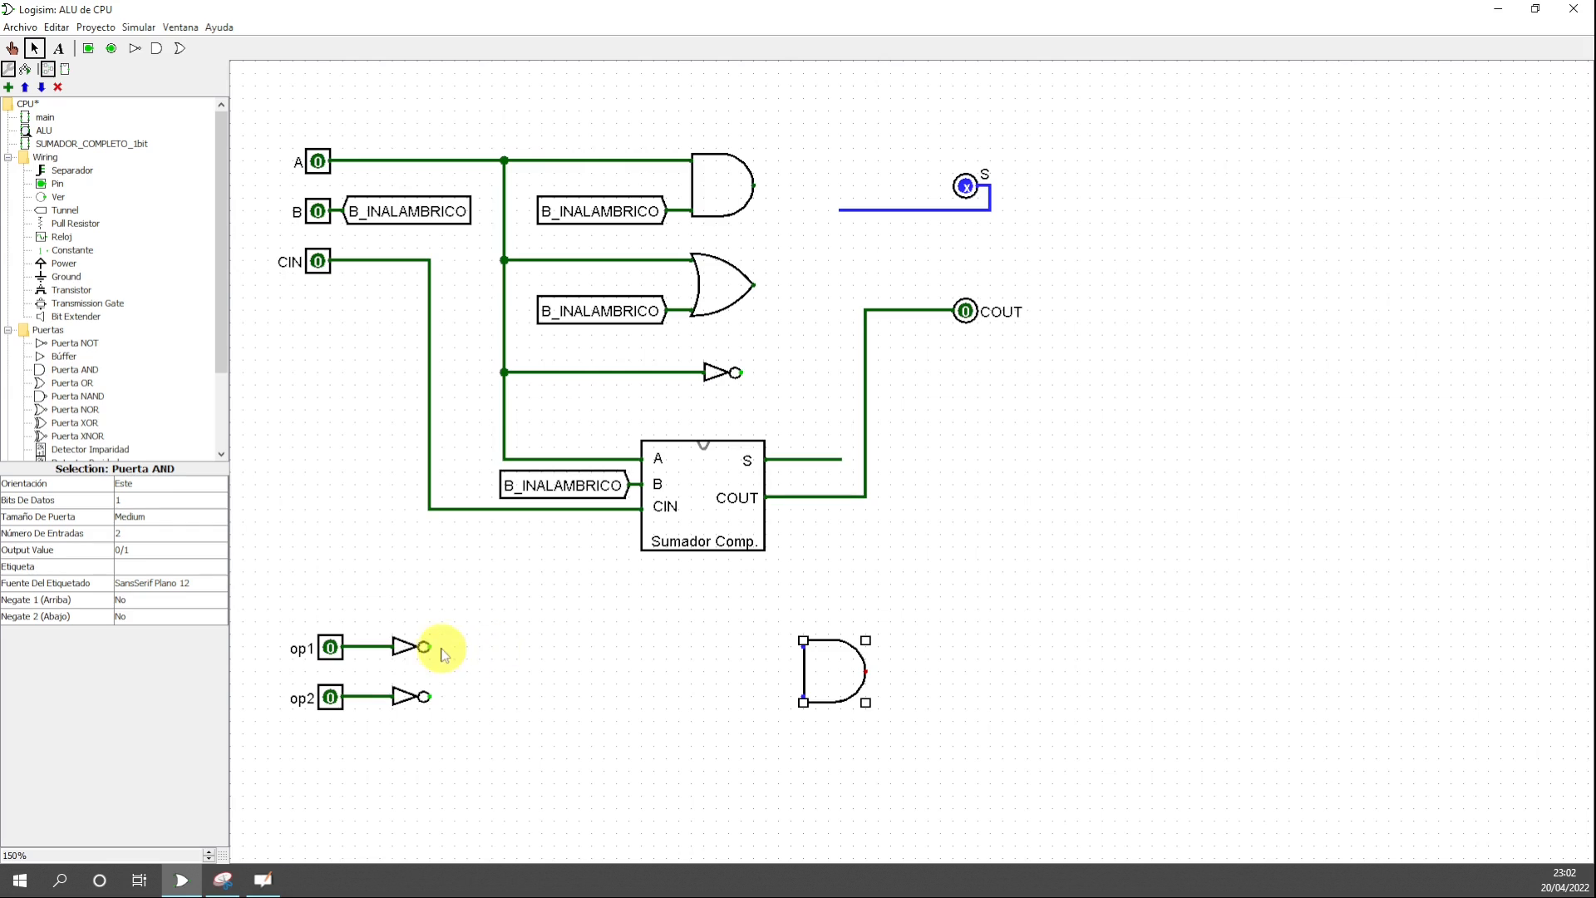
pyautogui.moveTo(425, 647); pyautogui.dragTo(848, 596)
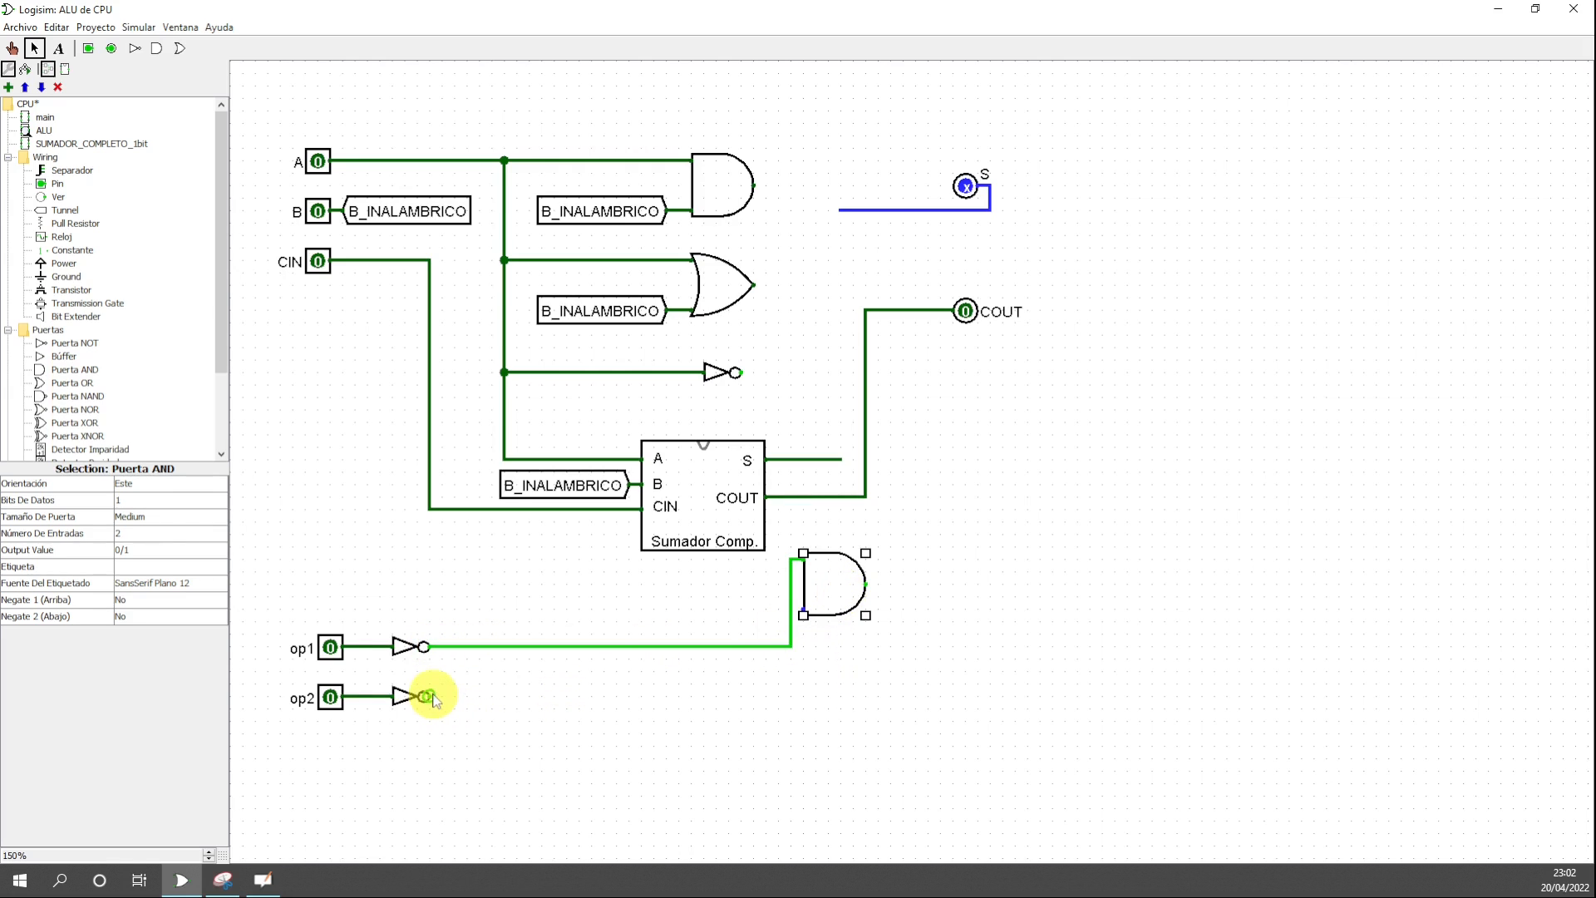
# - Wire the inverted op2 signal to the lower input of the AND gate beneath the adder
pyautogui.moveTo(425, 697); pyautogui.dragTo(805, 607)
pyautogui.click(1008, 662)
pyautogui.click(838, 602)
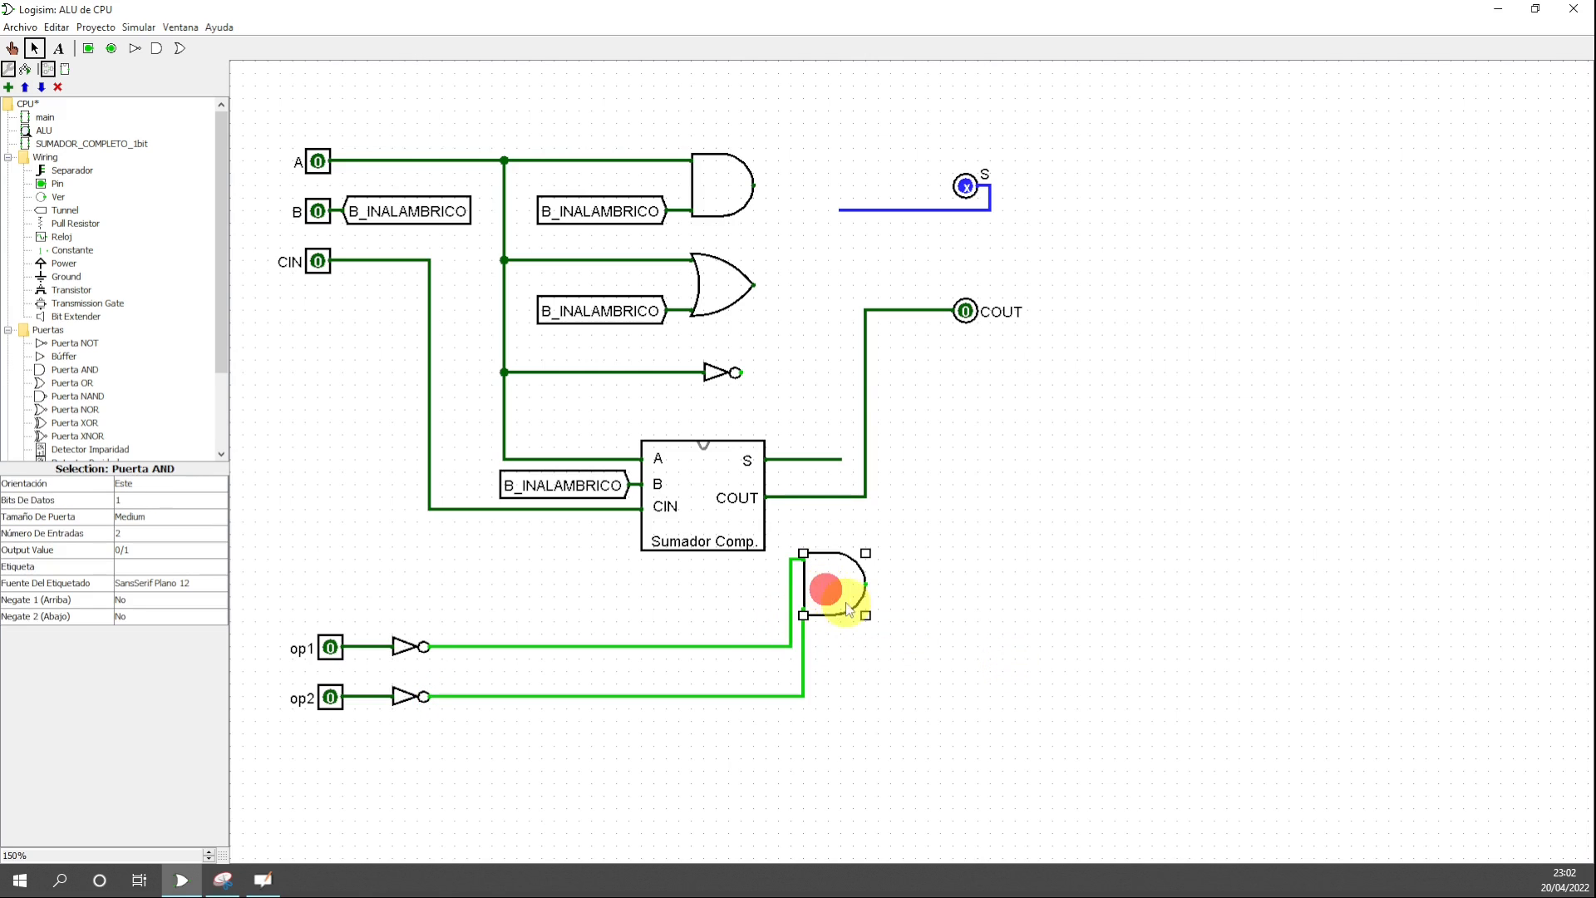
# - Label the new AND gate beneath the adder with the text AND
pyautogui.click(58, 49)
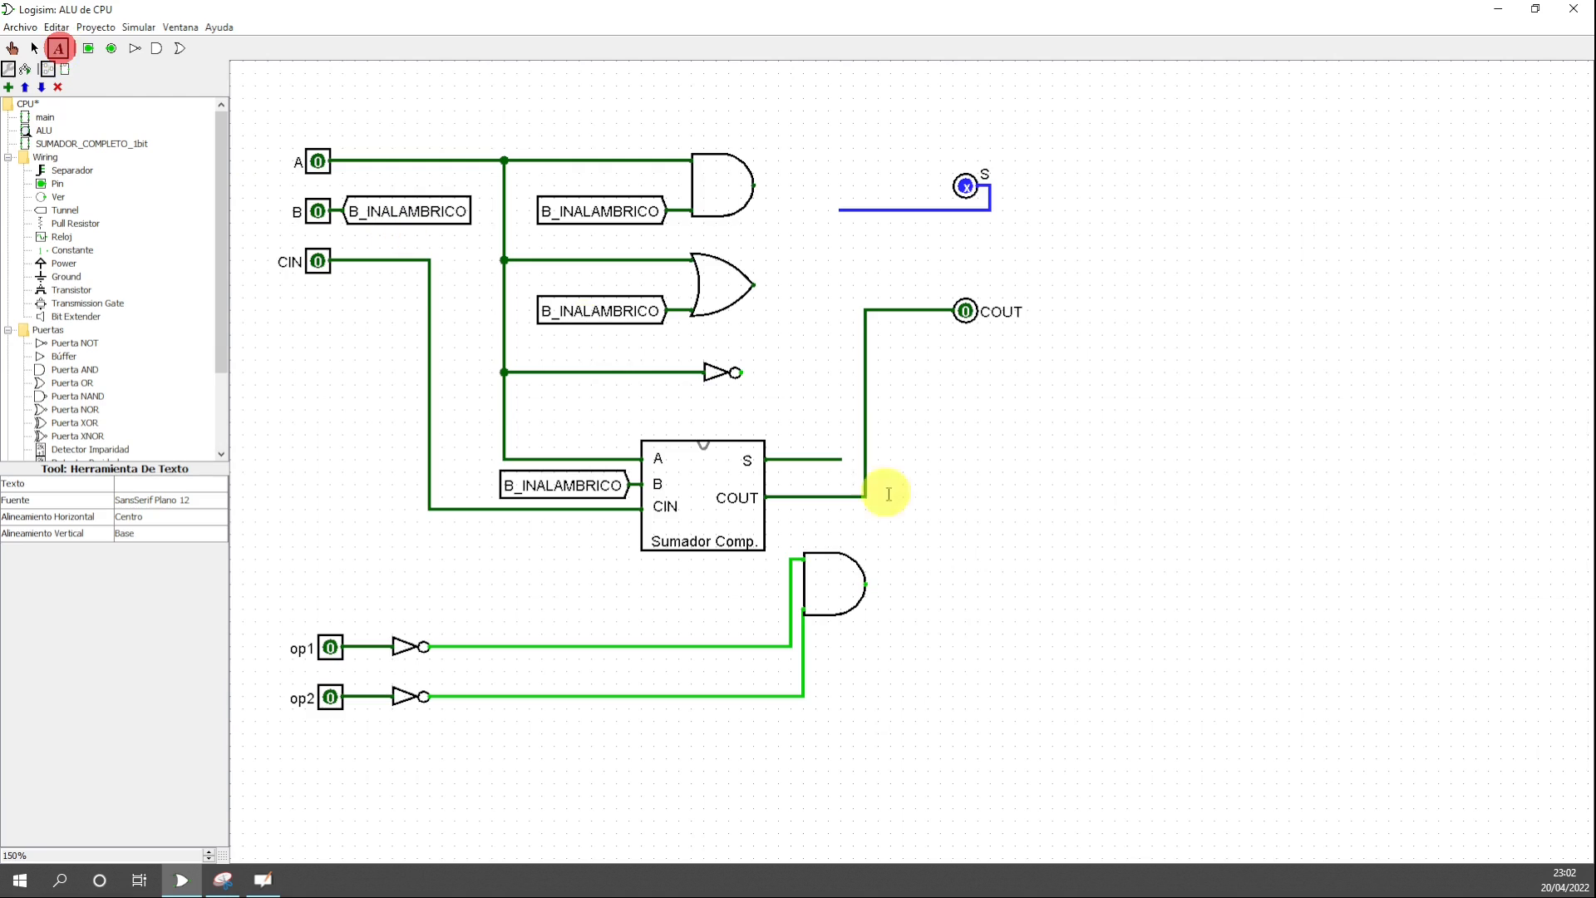
pyautogui.click(815, 585)
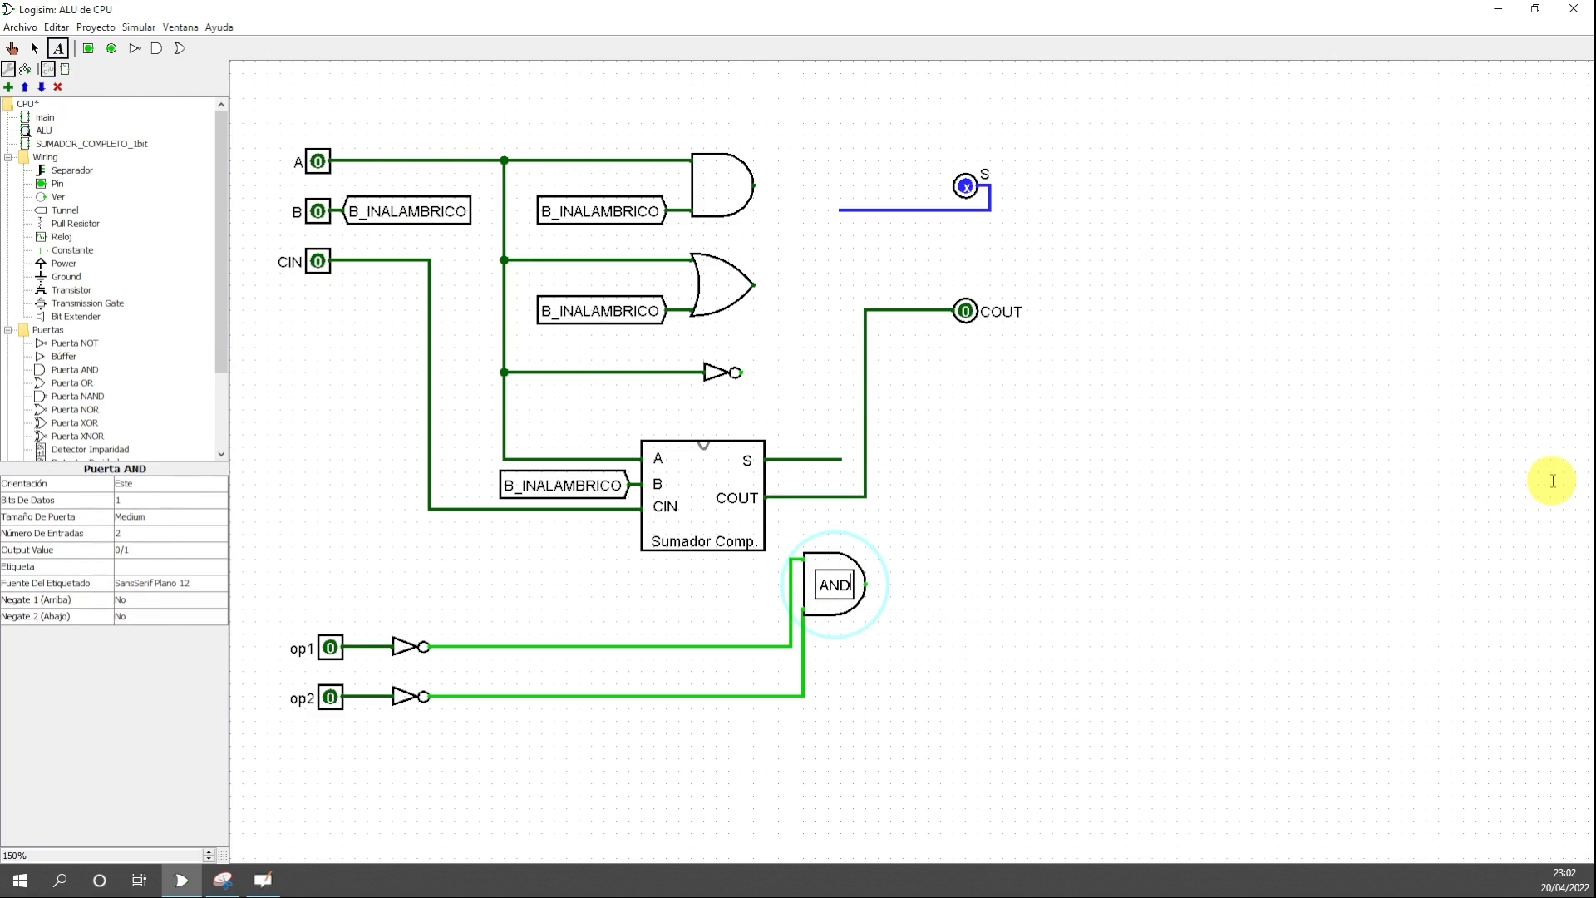
pyautogui.click(1232, 631)
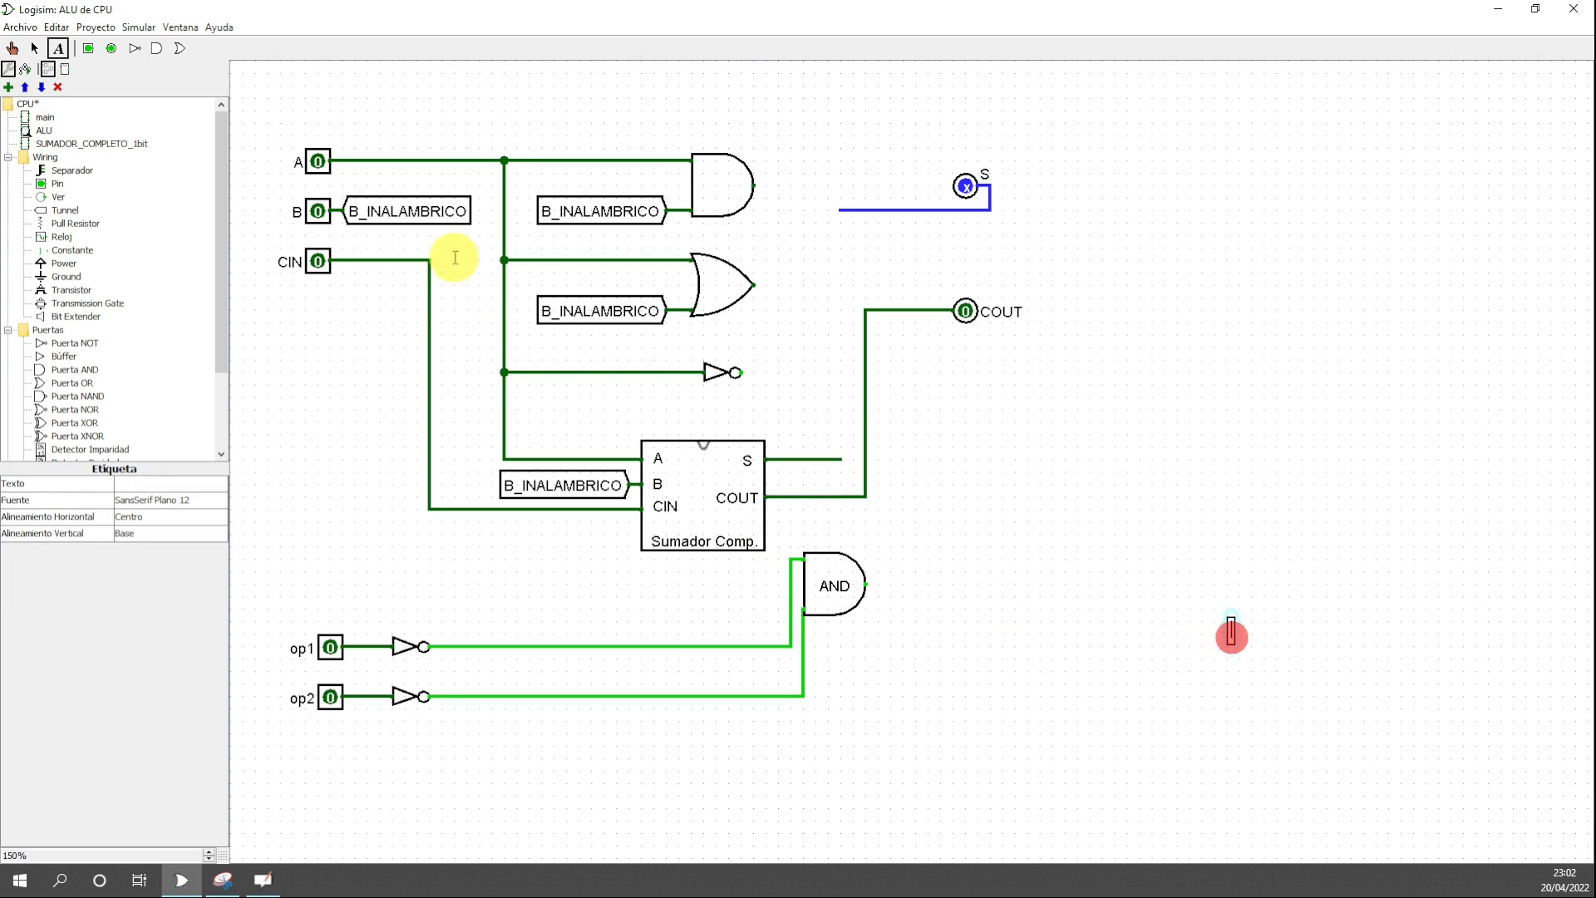
# - Shift the labelled AND gate slightly right to separate it from its vertical input wires
pyautogui.click(34, 48)
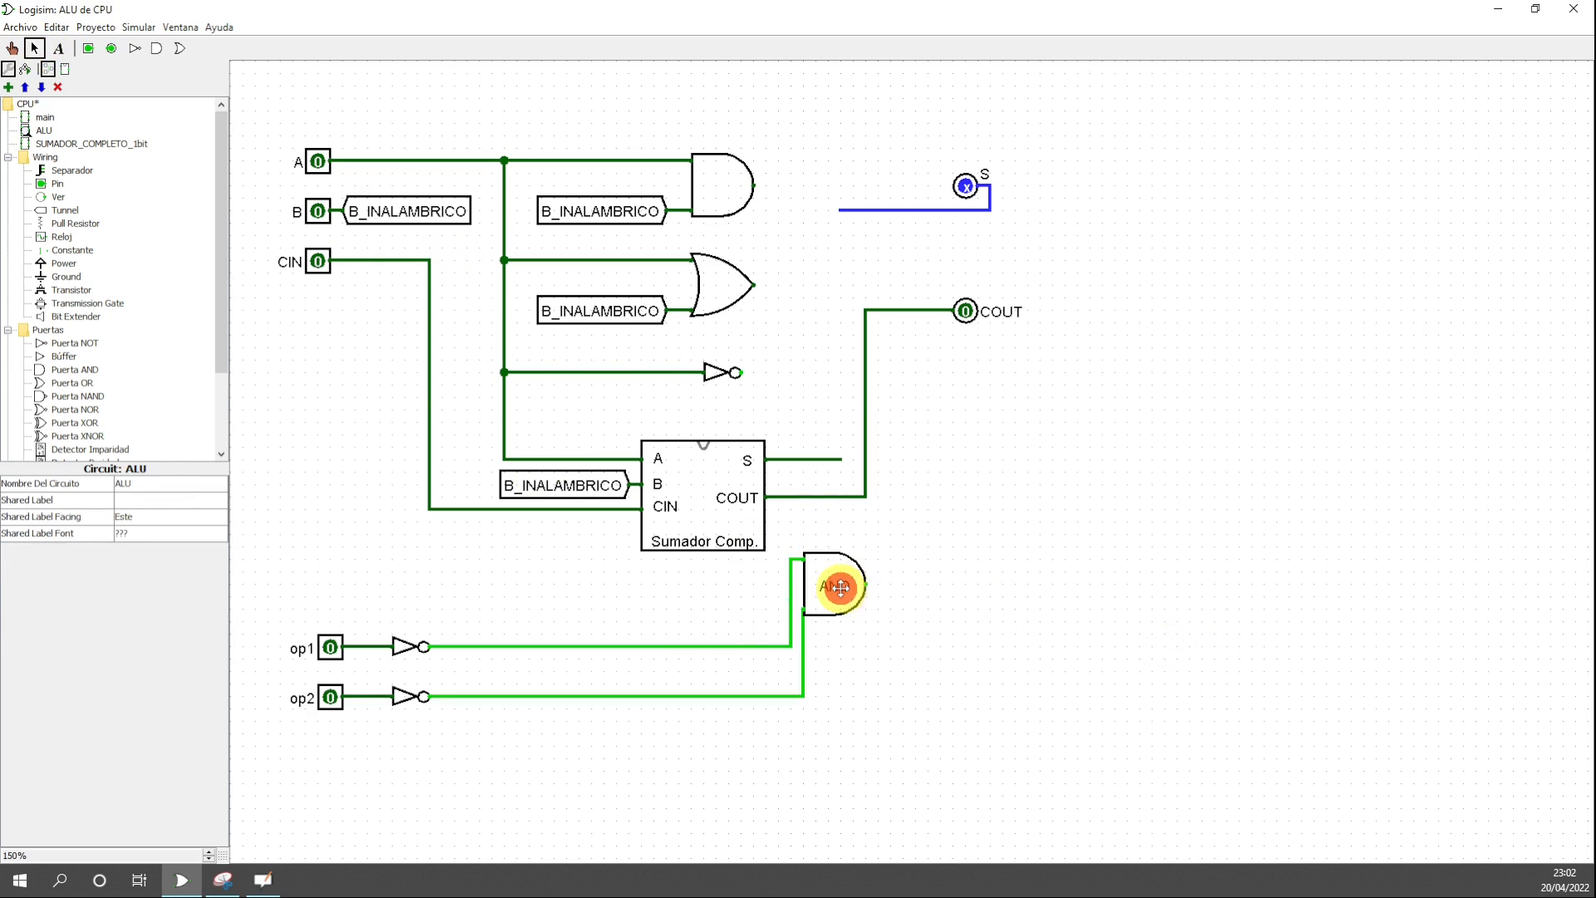
pyautogui.moveTo(841, 588)
pyautogui.mouseDown()
pyautogui.moveTo(914, 564)
pyautogui.moveTo(854, 589)
pyautogui.mouseUp()
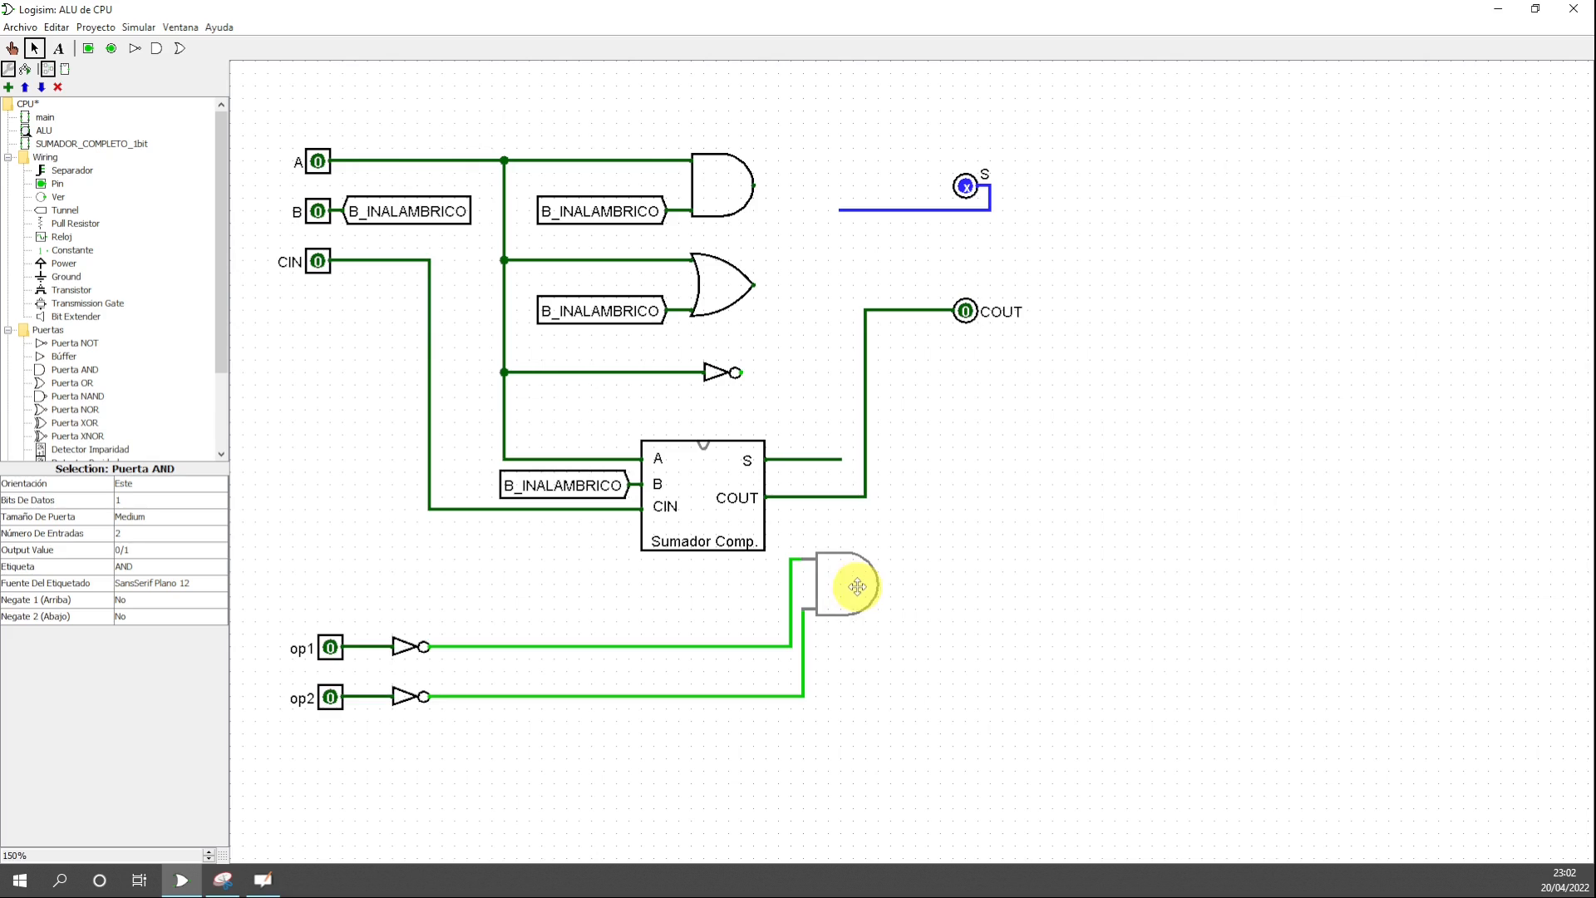
pyautogui.click(944, 599)
pyautogui.click(857, 592)
pyautogui.moveTo(849, 585)
pyautogui.mouseDown()
pyautogui.moveTo(873, 585)
pyautogui.moveTo(860, 587)
pyautogui.mouseUp()
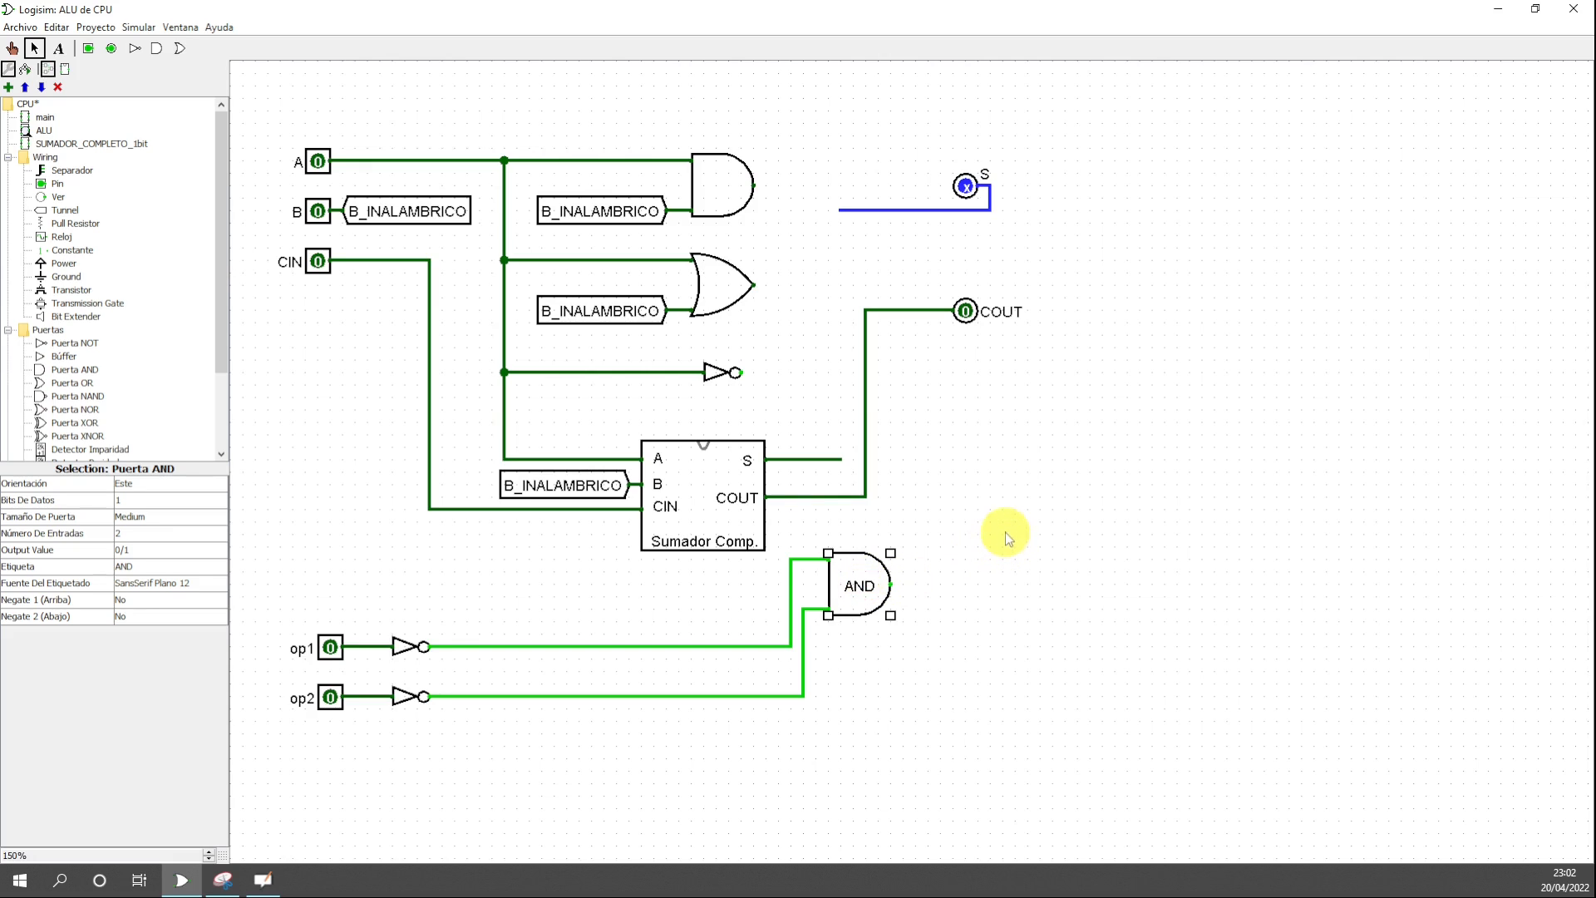
# - Undo the AND gate's shifts, label, op2 wiring and upward move, keeping only its op1 connection
pyautogui.hotkey('ctrl', 'z')
pyautogui.hotkey('ctrl', 'z')
pyautogui.hotkey('ctrl', 'z')
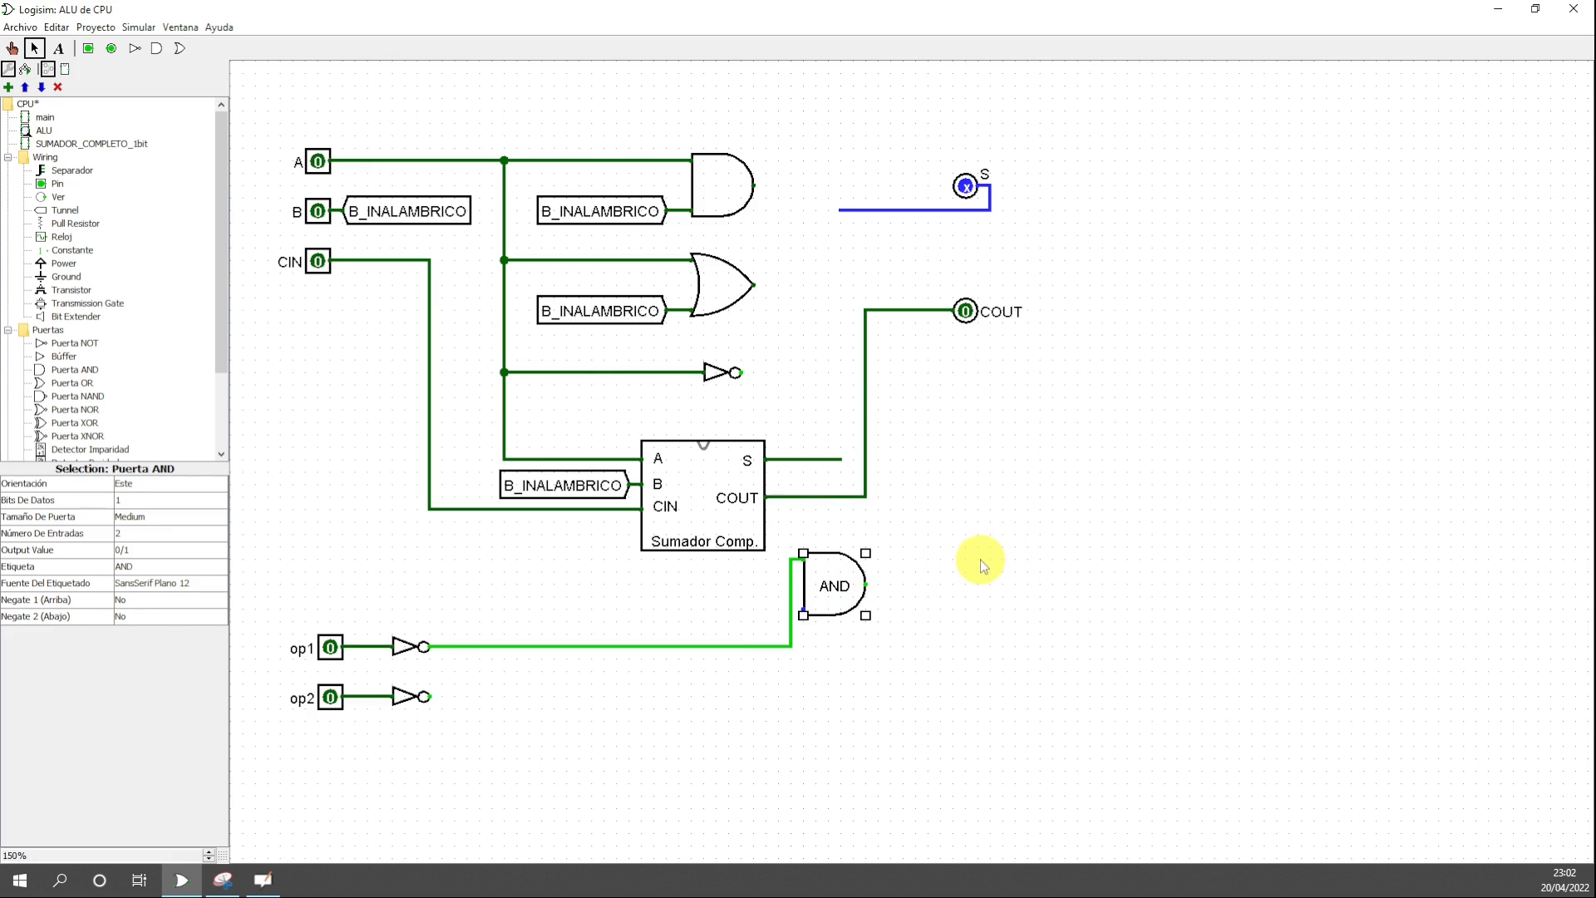
pyautogui.hotkey('ctrl', 'z')
pyautogui.hotkey('ctrl', 'z')
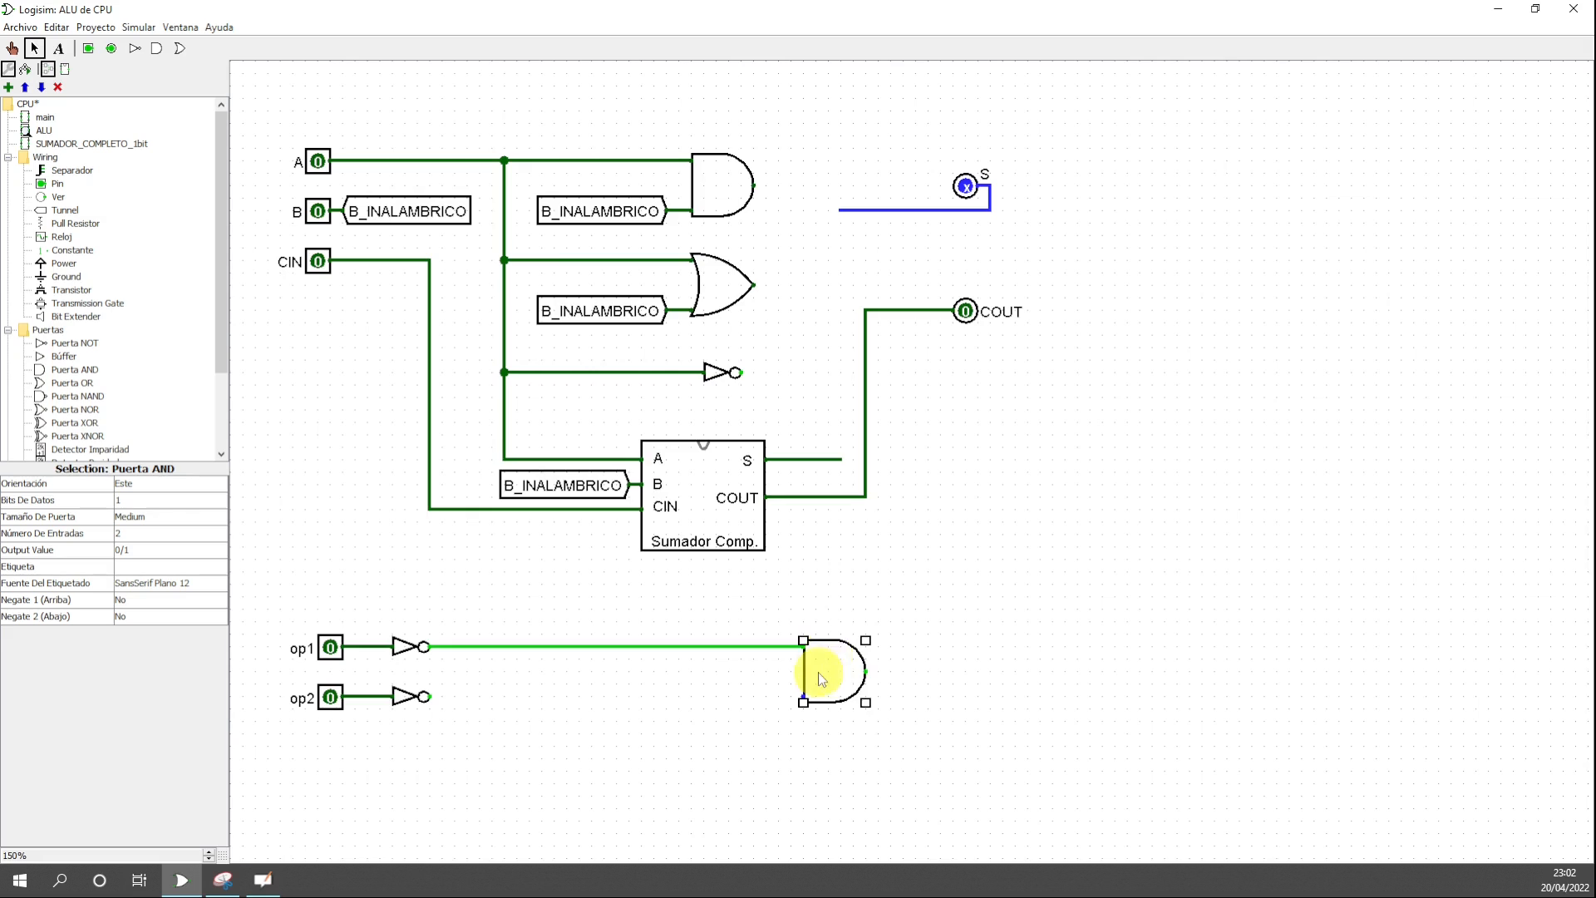
# - Complete the AND gate with the inverted op2 on its lower input and a short output wire captioned AND
pyautogui.moveTo(821, 670)
pyautogui.mouseDown()
pyautogui.moveTo(834, 589)
pyautogui.moveTo(850, 667)
pyautogui.mouseUp()
pyautogui.moveTo(424, 697); pyautogui.dragTo(920, 675)
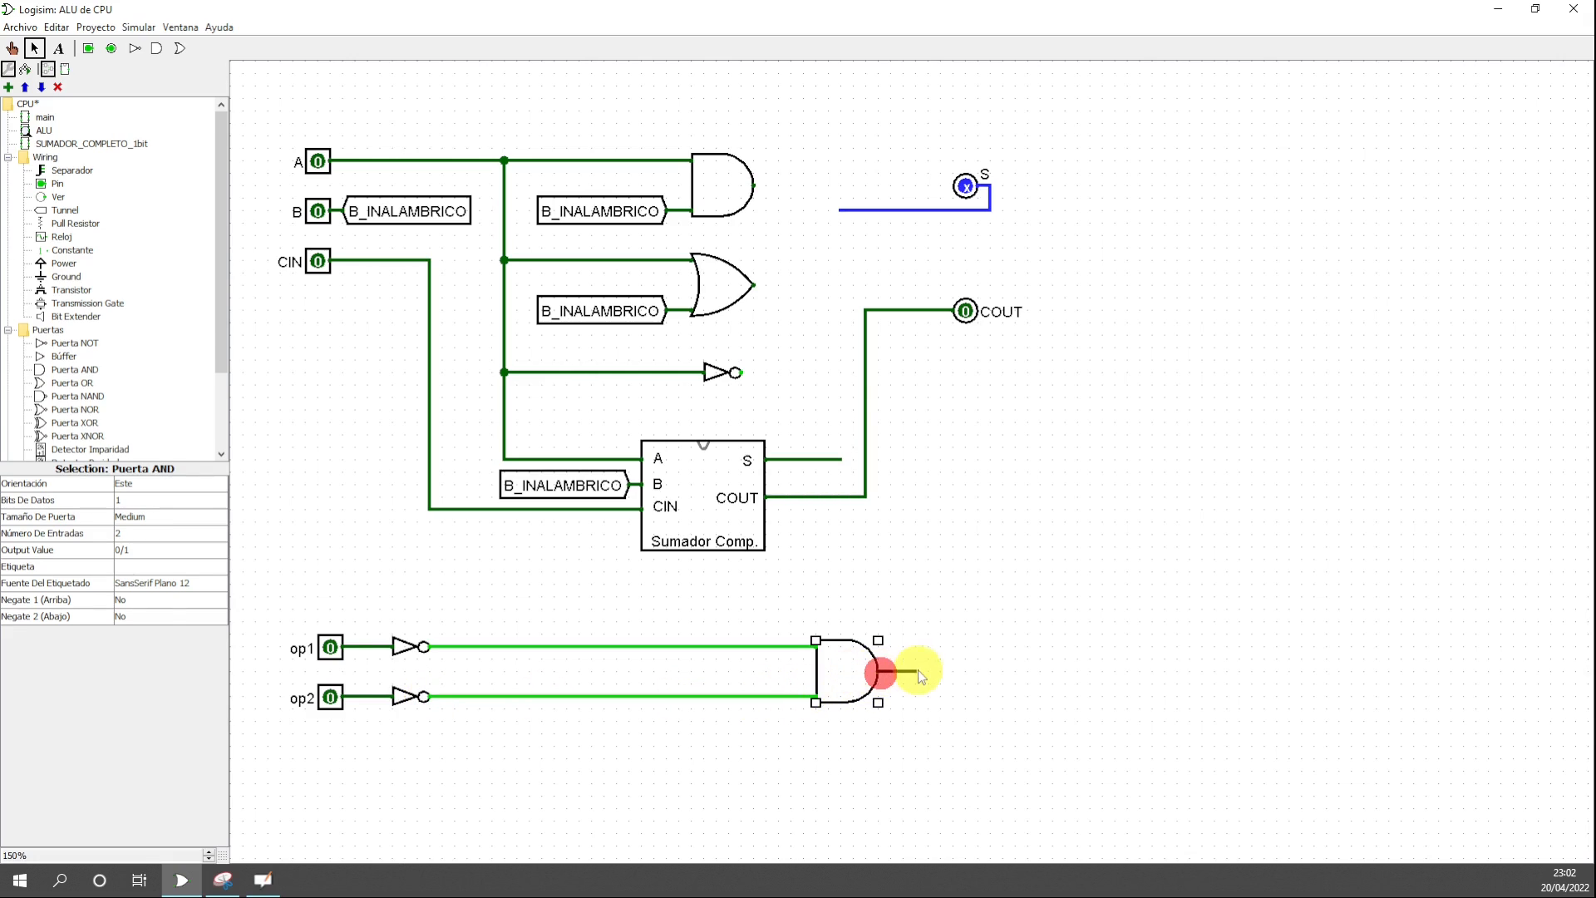
pyautogui.click(59, 48)
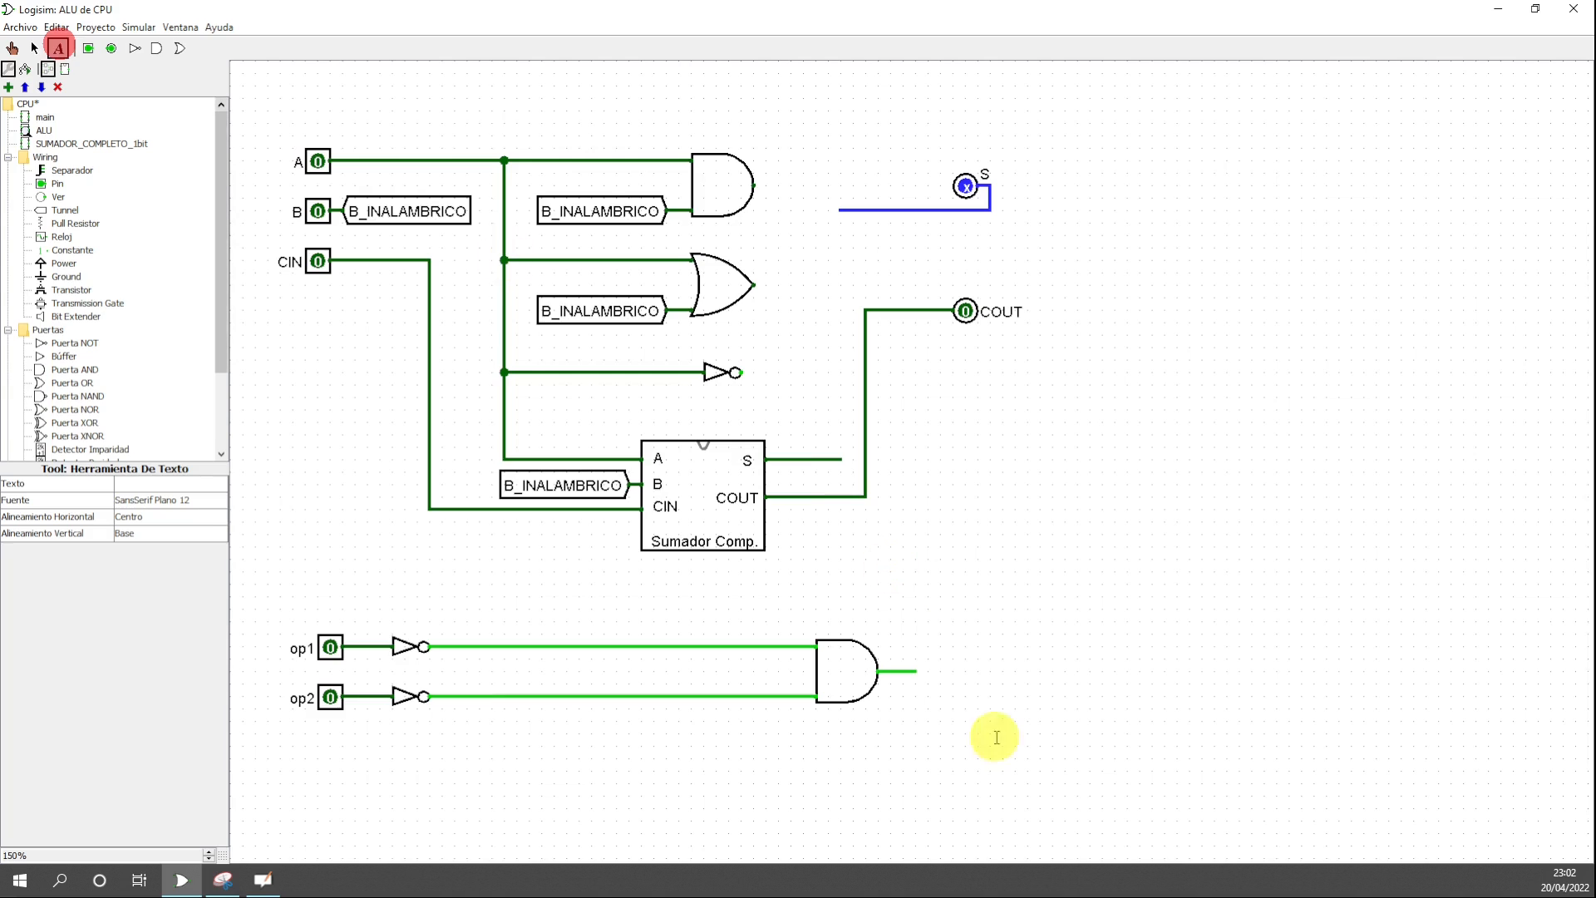
pyautogui.click(915, 653)
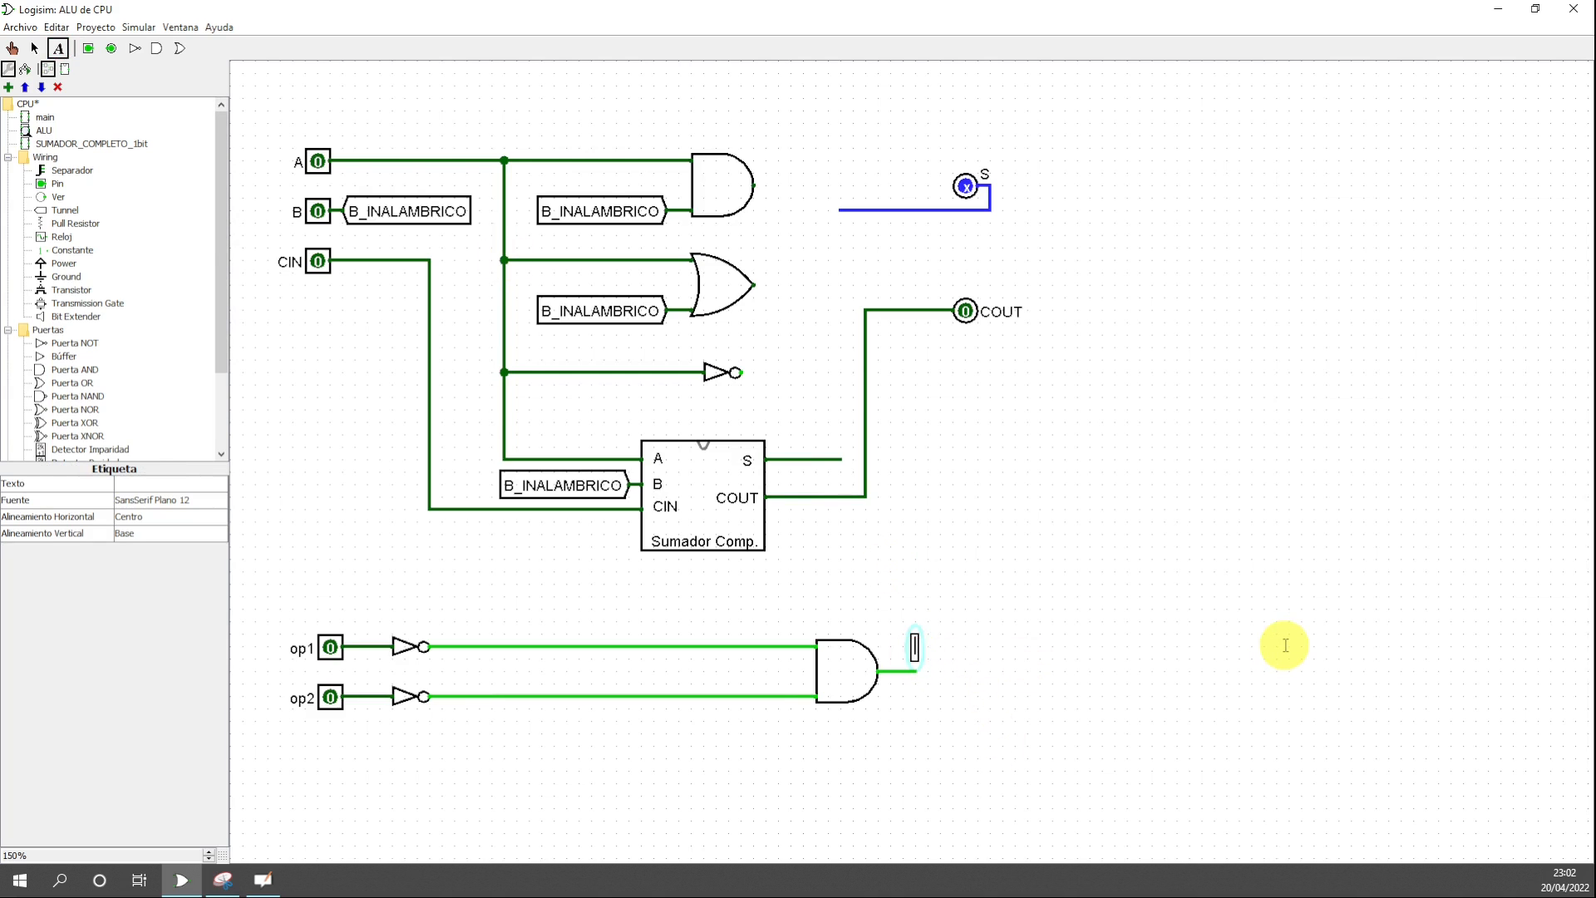
pyautogui.click(1091, 597)
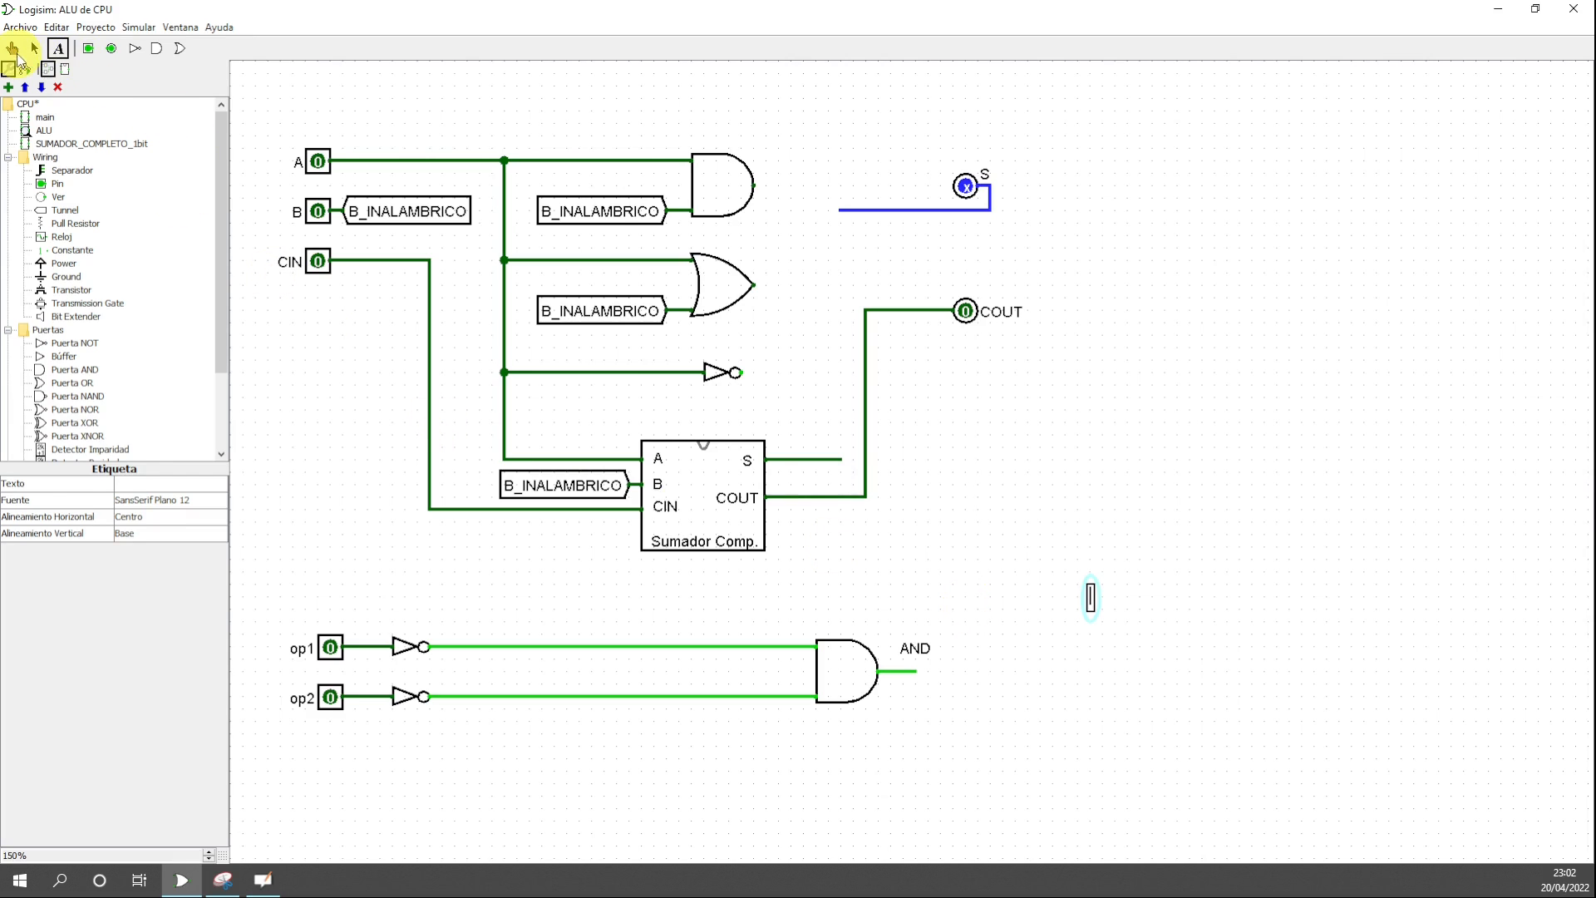
# - Move the AND gate together with its caption and output wire up to just below the adder block
pyautogui.click(35, 49)
pyautogui.moveTo(1024, 617); pyautogui.dragTo(811, 750)
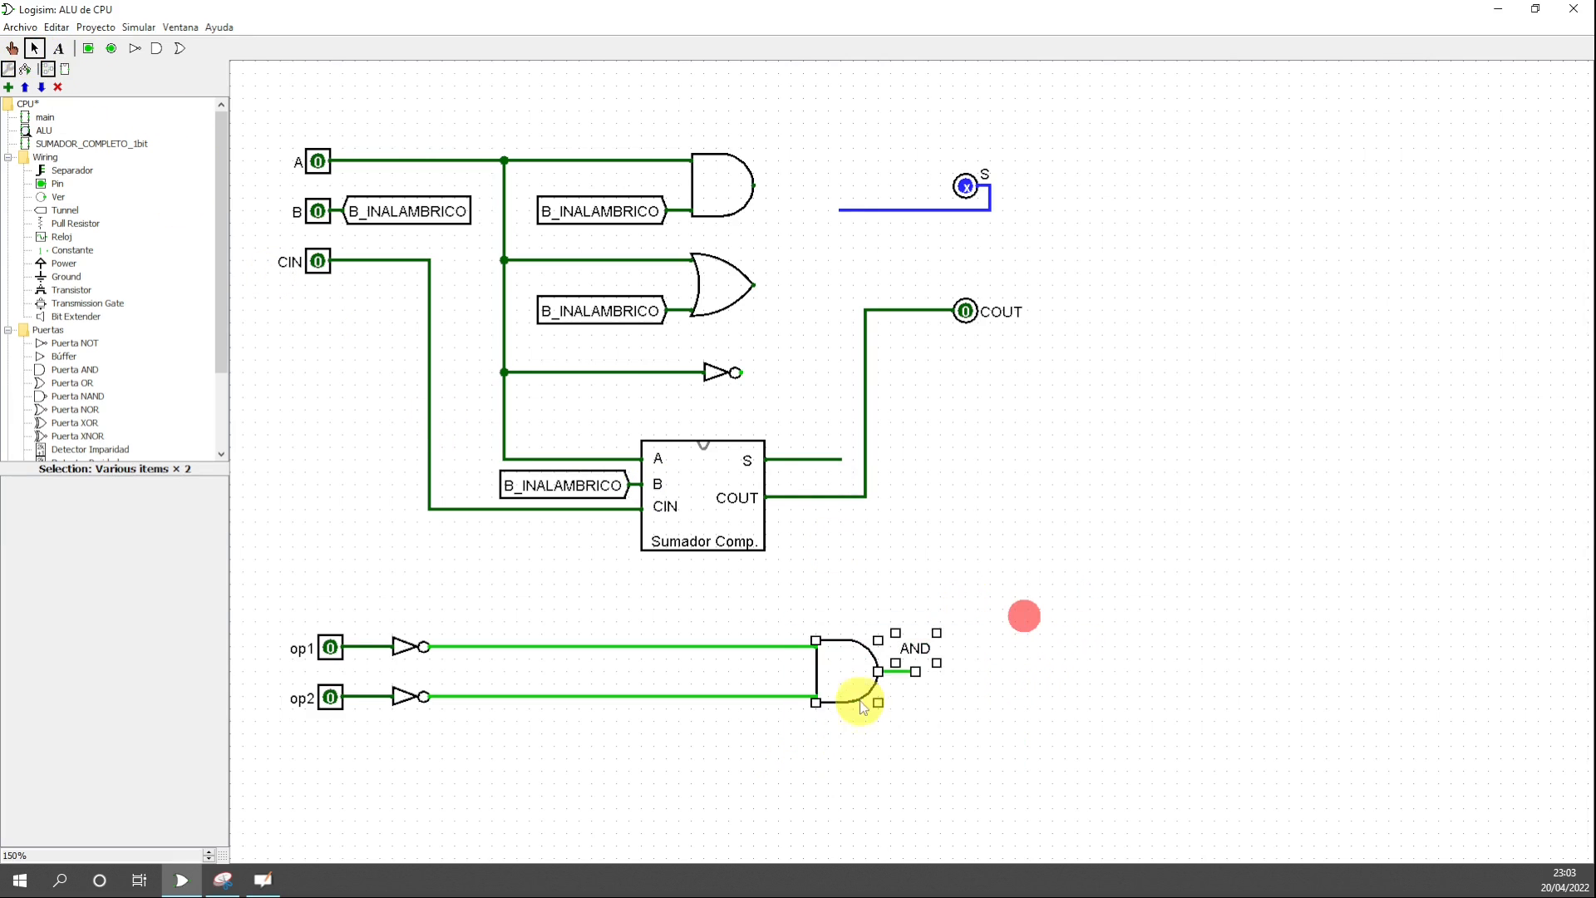
pyautogui.moveTo(848, 677); pyautogui.dragTo(850, 564)
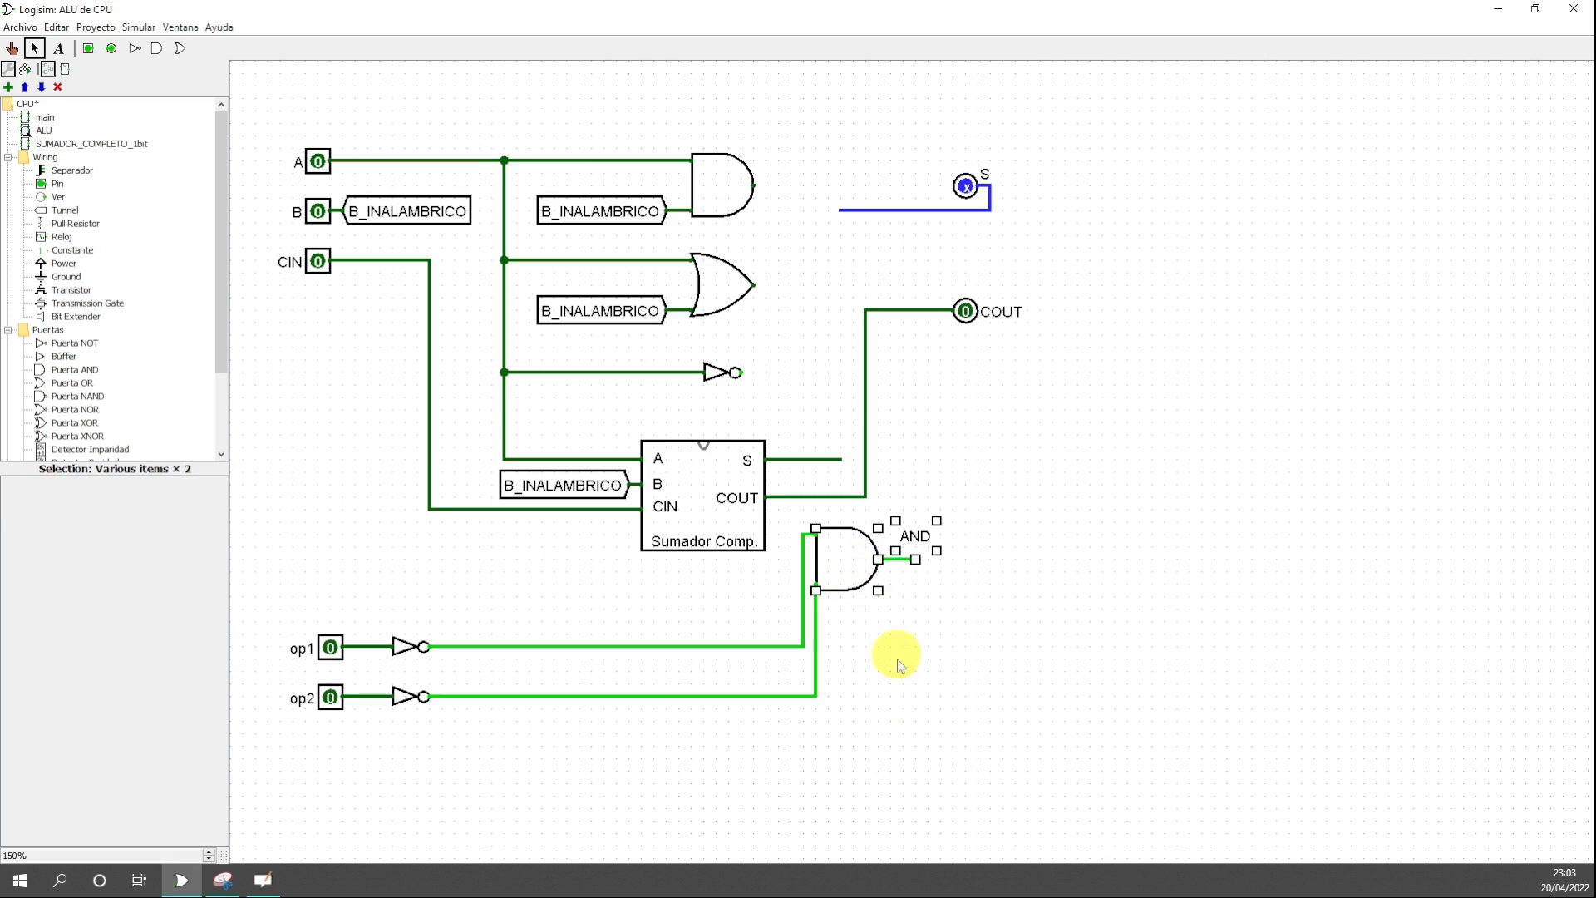
pyautogui.click(899, 695)
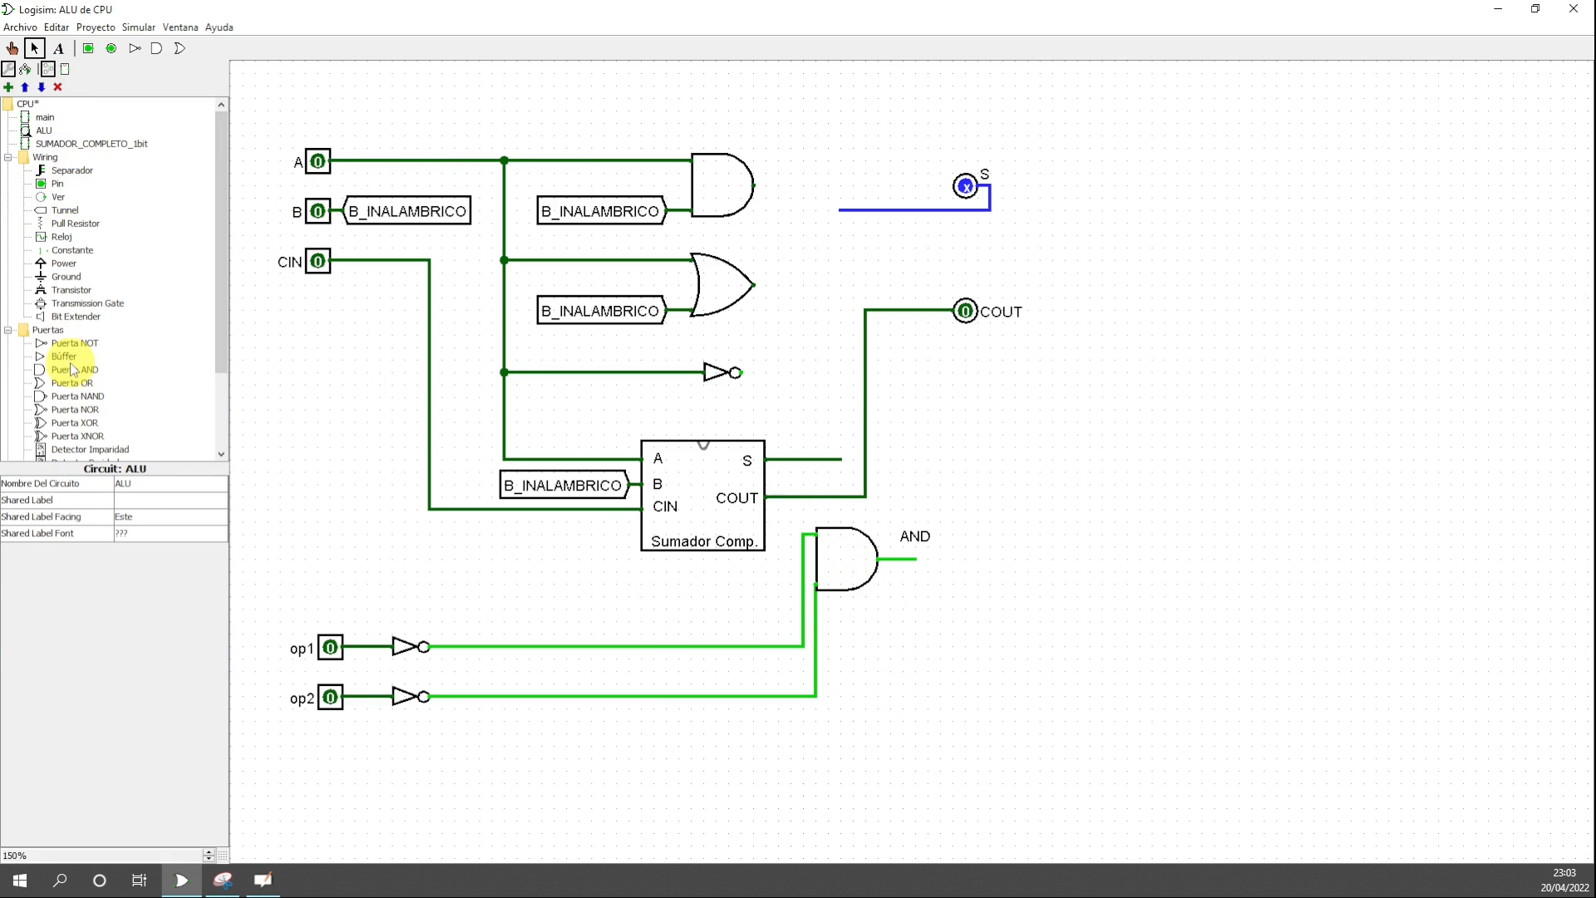
# - Place a second two-input AND gate below the op2 wire, aligned vertically under the first selection gate
pyautogui.click(74, 369)
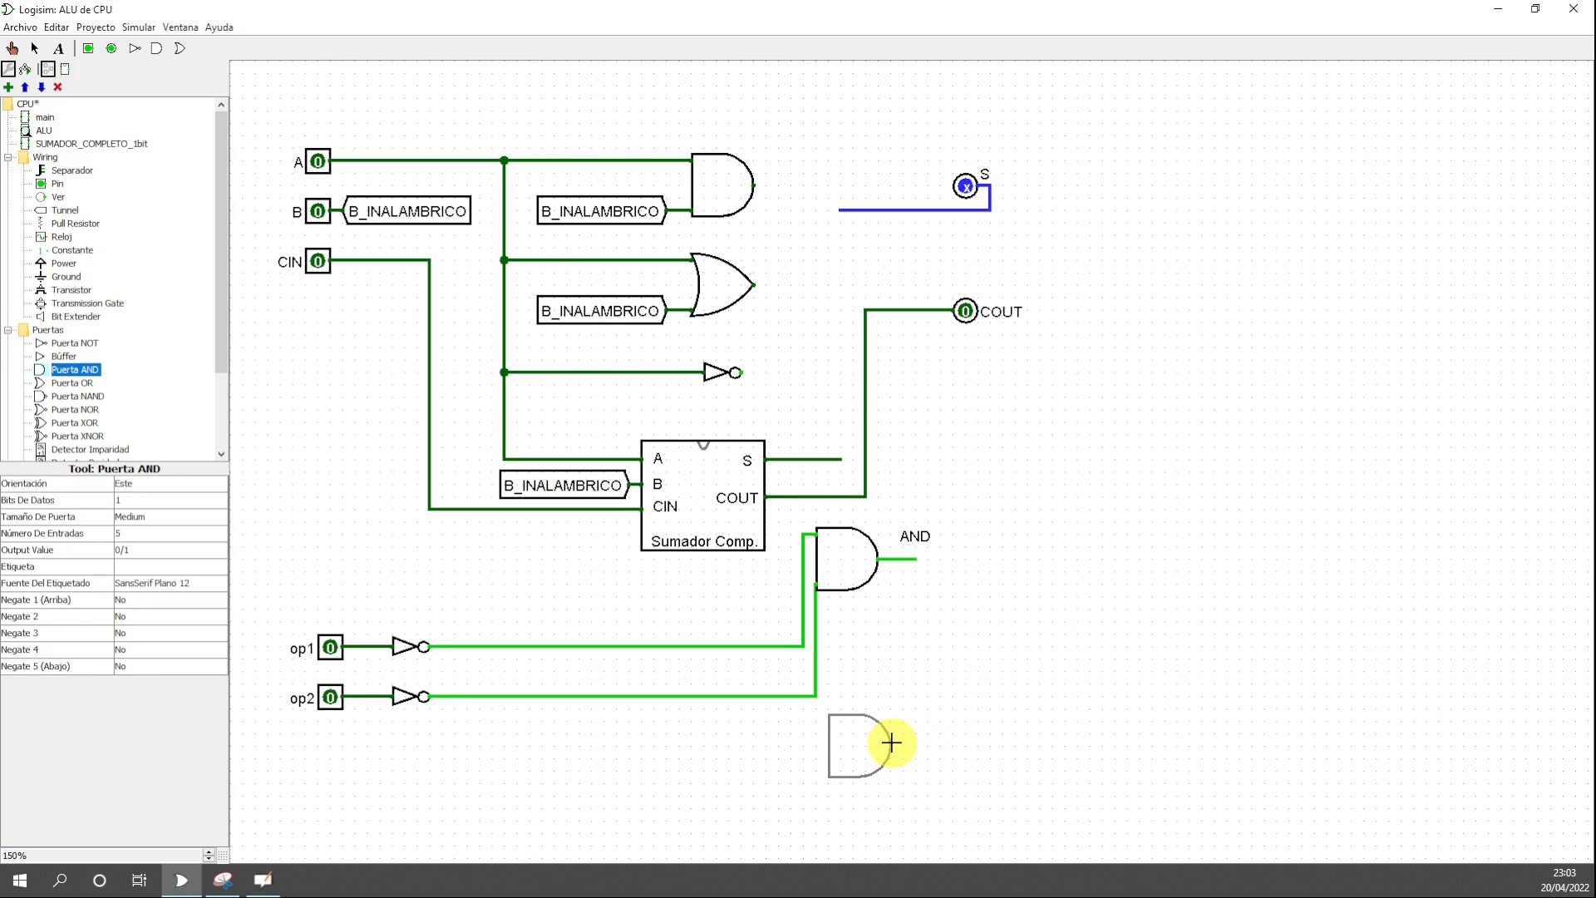
pyautogui.click(891, 742)
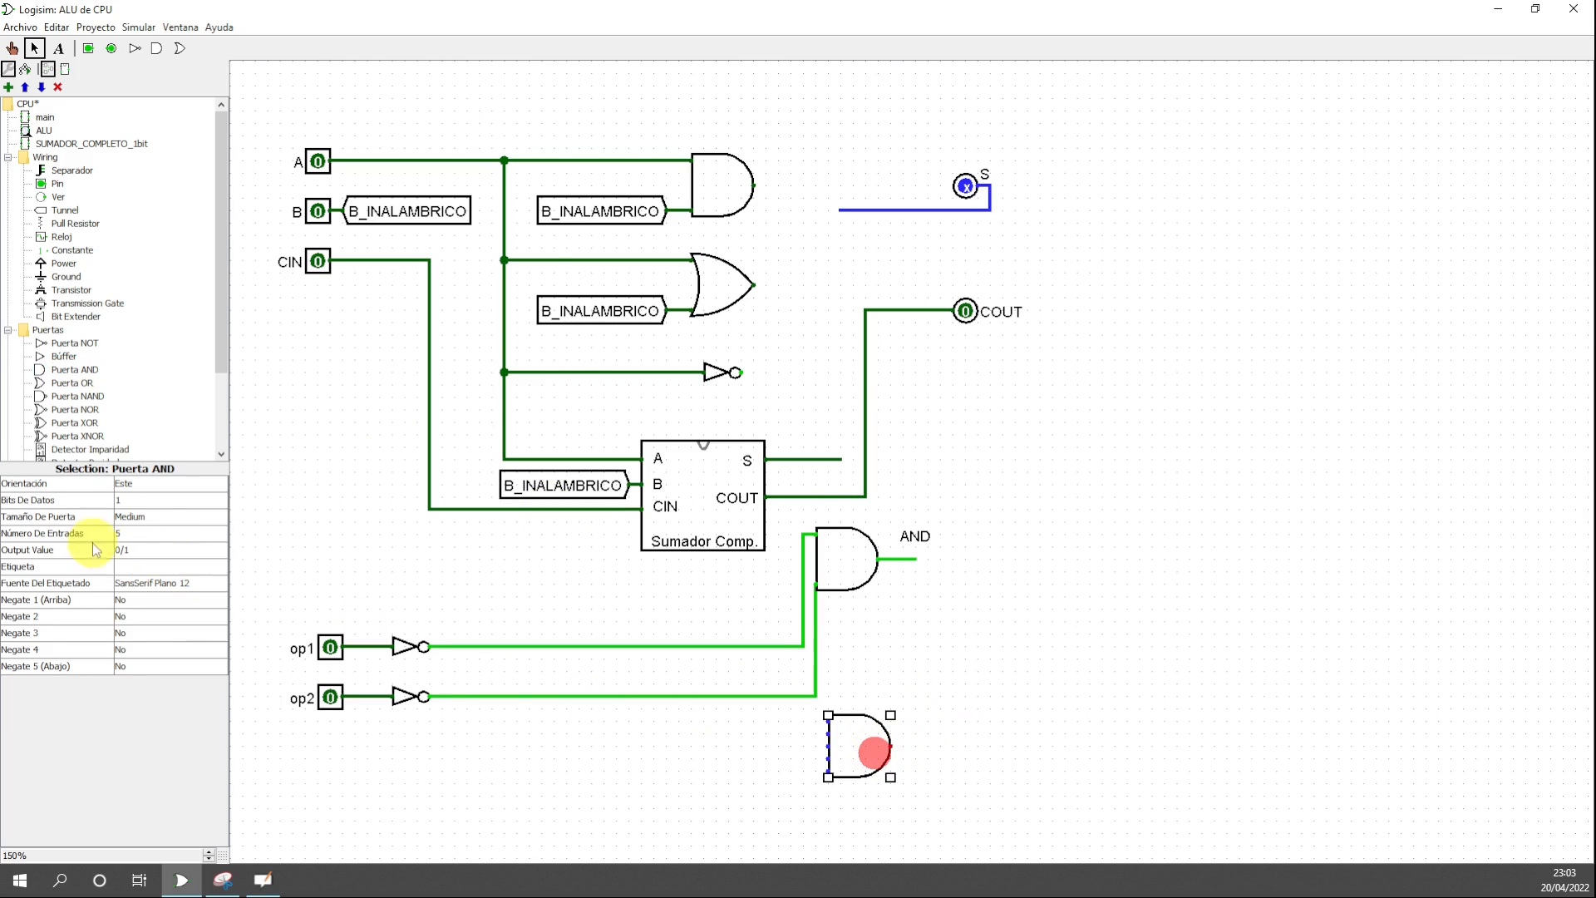
pyautogui.click(134, 539)
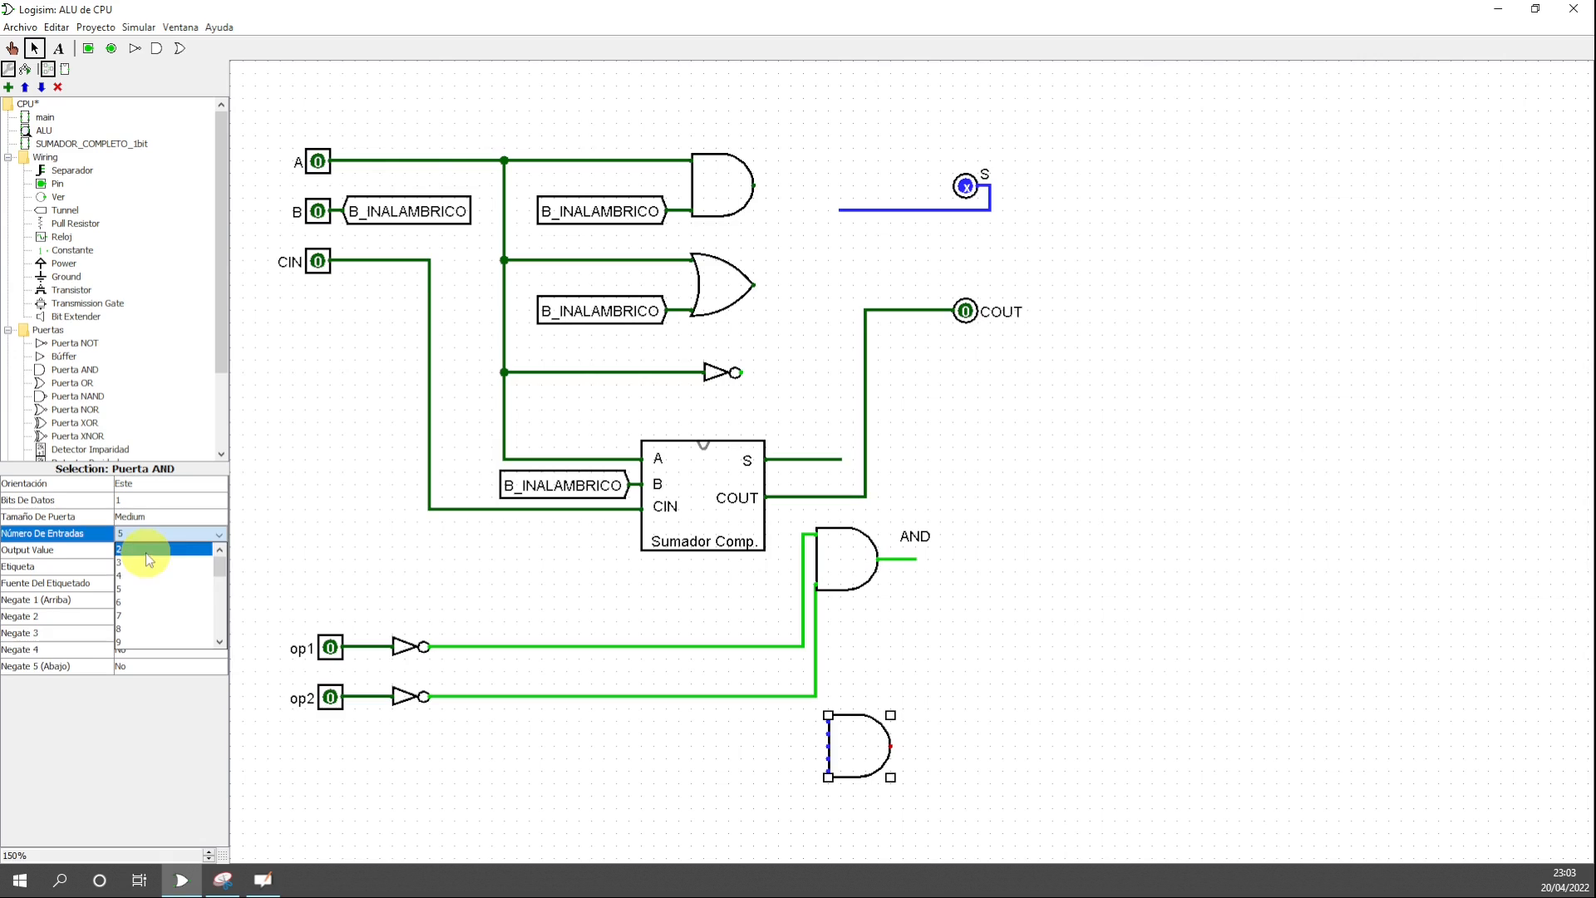
pyautogui.click(144, 553)
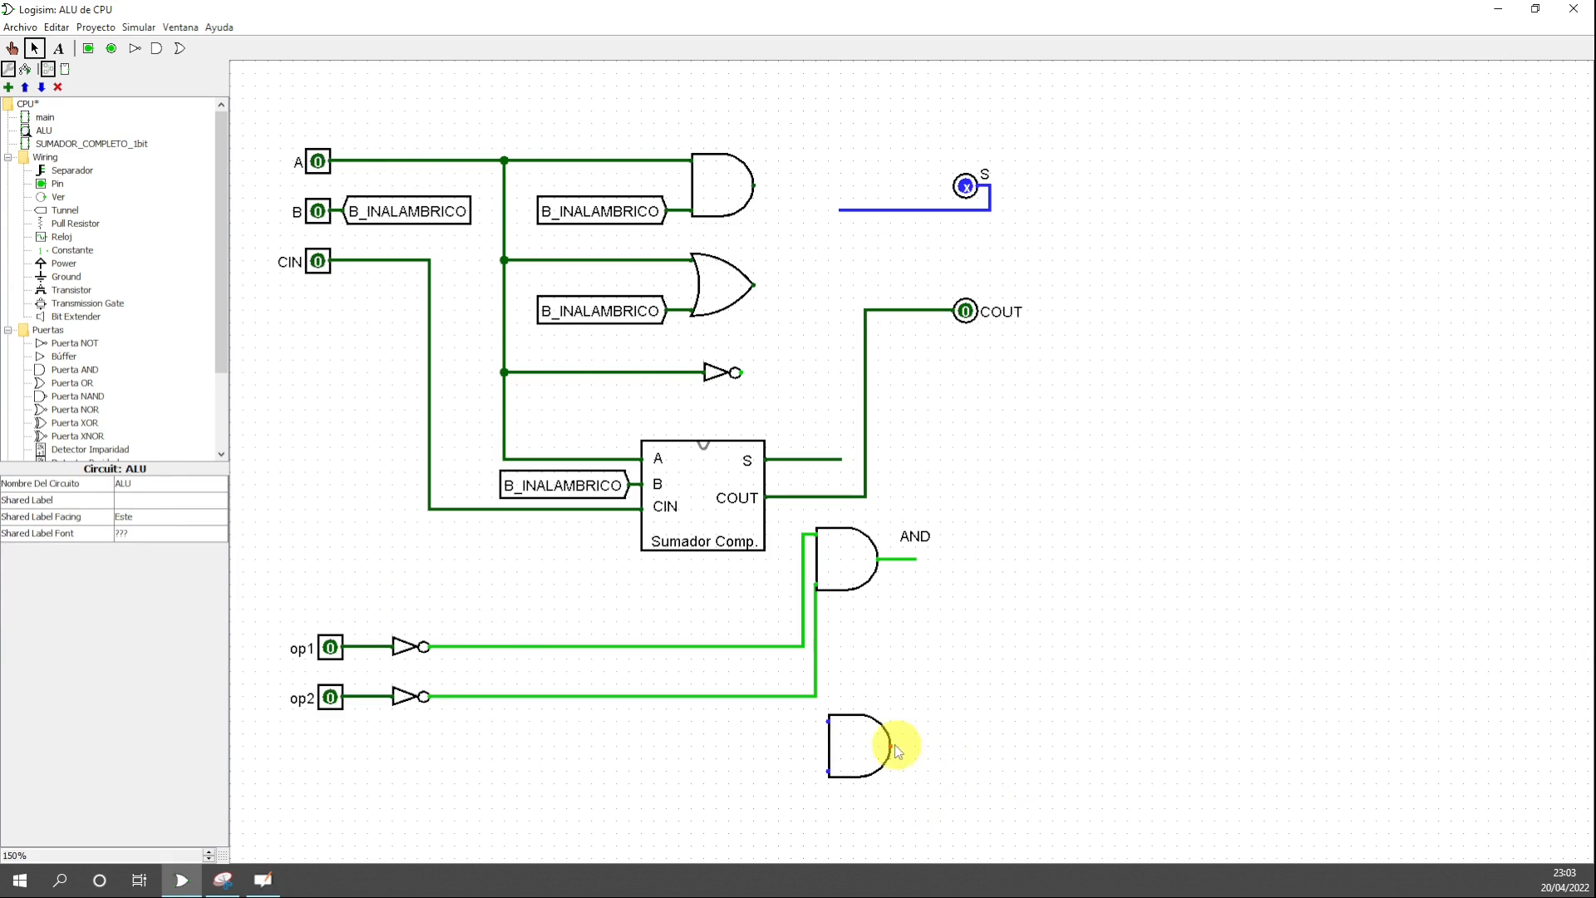
pyautogui.moveTo(862, 753); pyautogui.dragTo(856, 750)
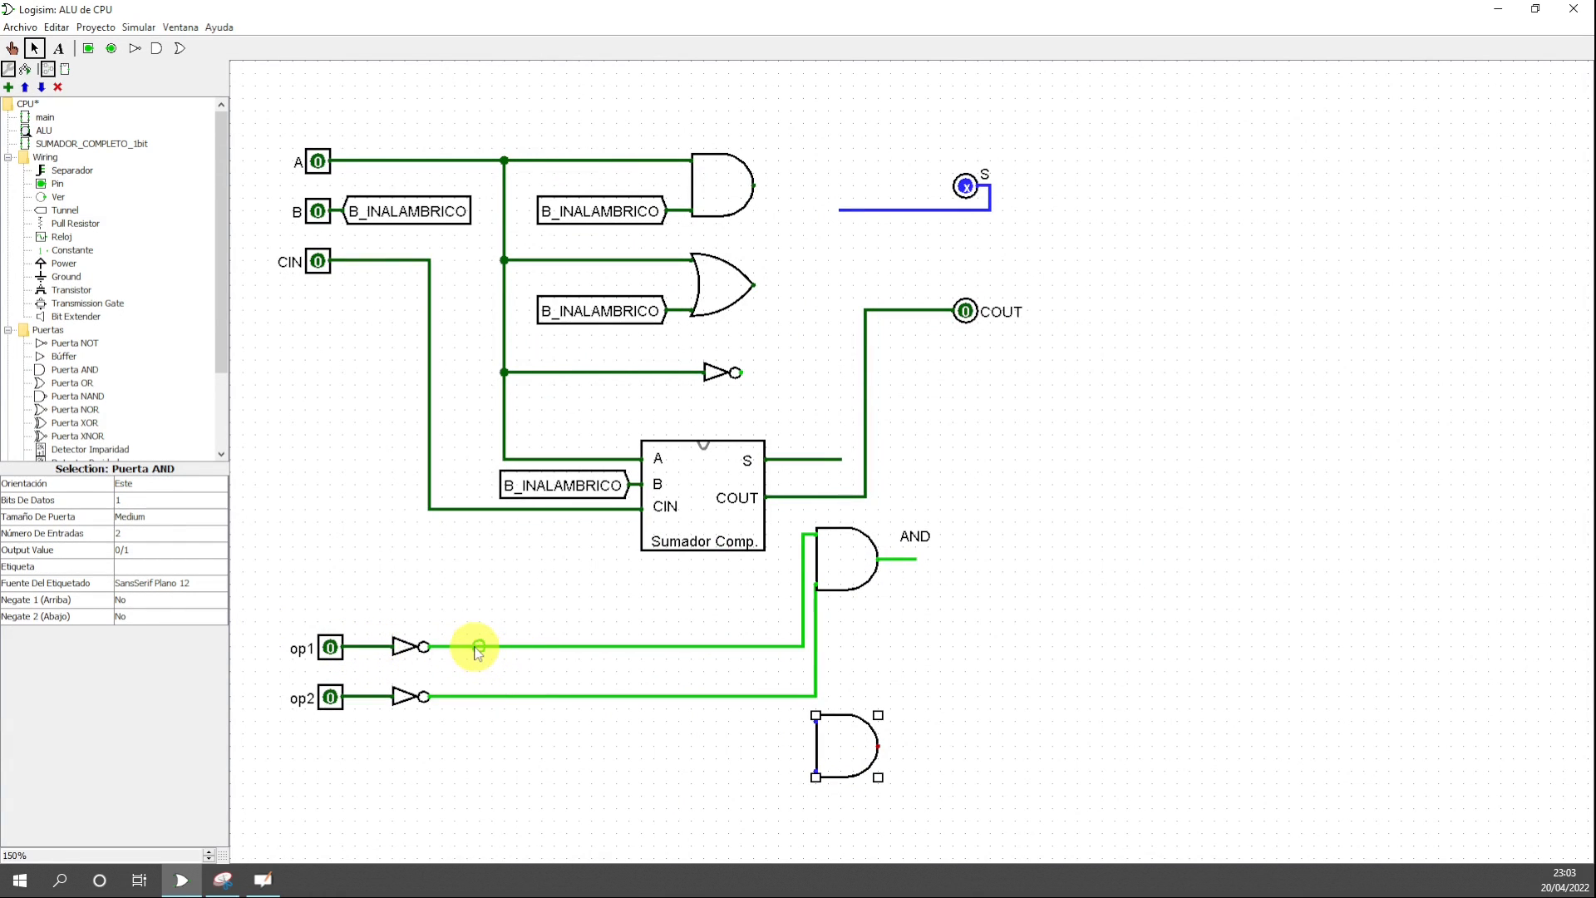
# - Branch the inverted op1 wire to the second AND gate's upper input and check the whiteboard diagram for the OR selection wiring
pyautogui.moveTo(467, 646); pyautogui.dragTo(734, 728)
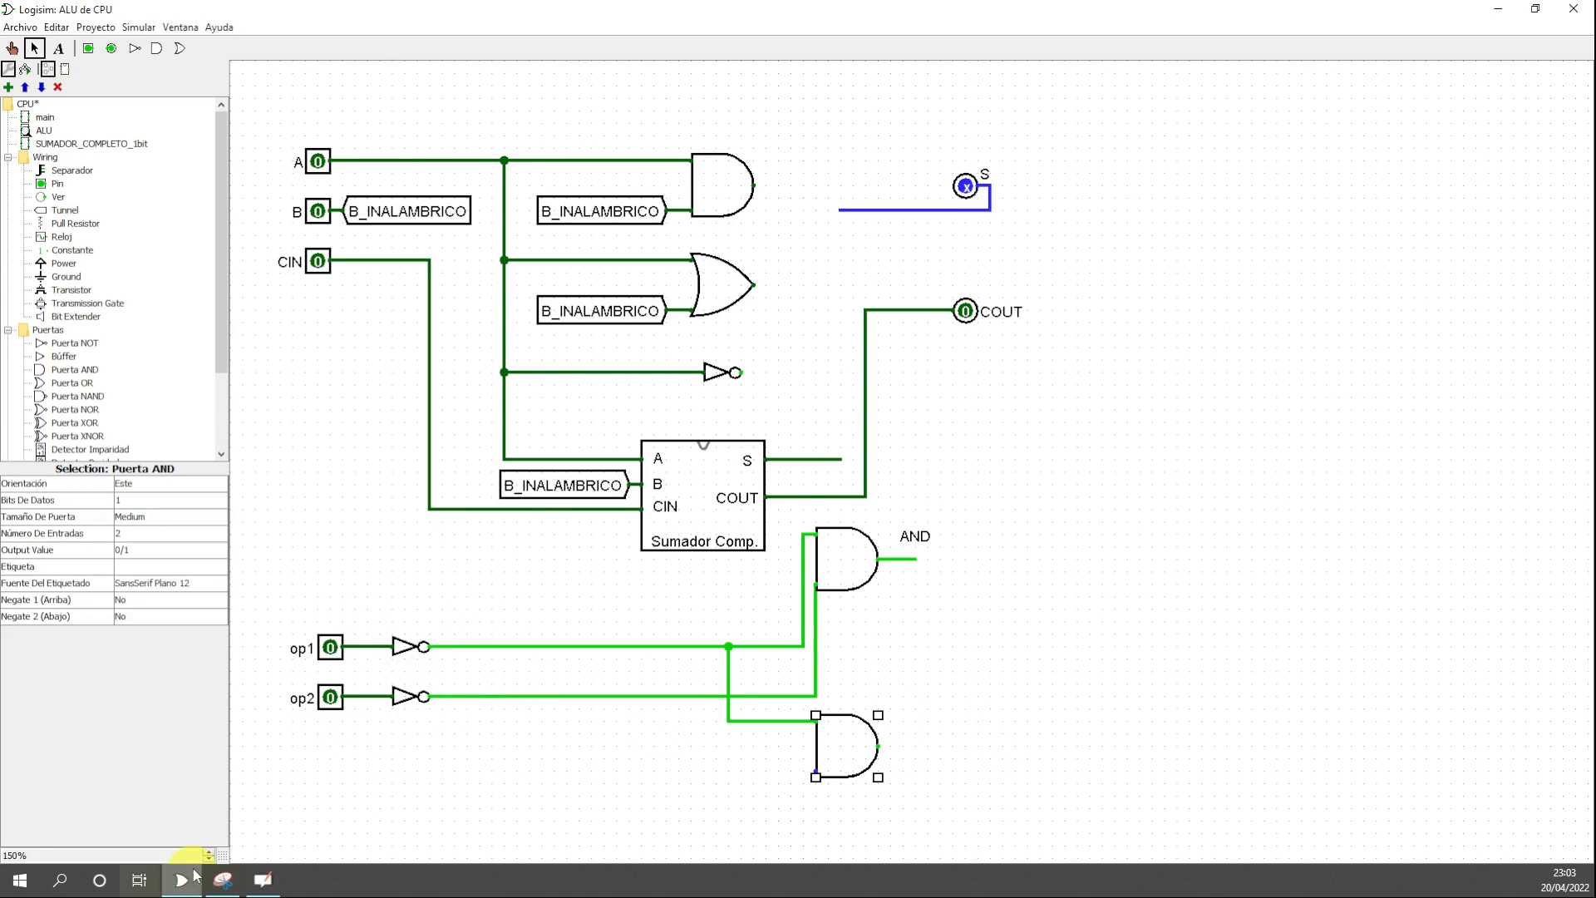
pyautogui.click(267, 879)
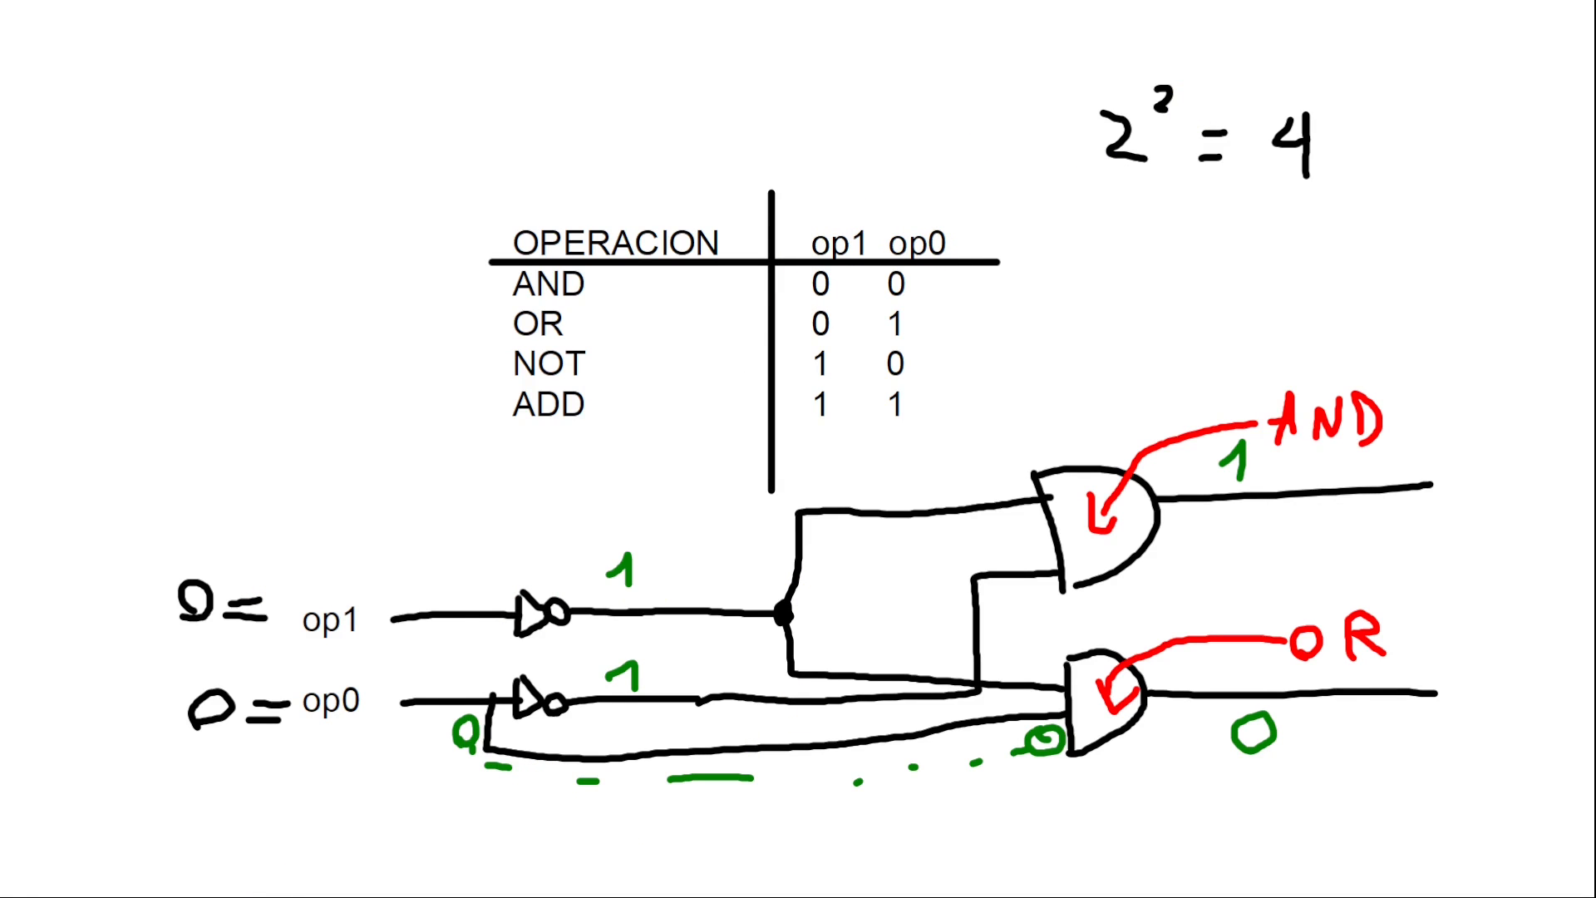
pyautogui.hotkey('alt', 'Tab')
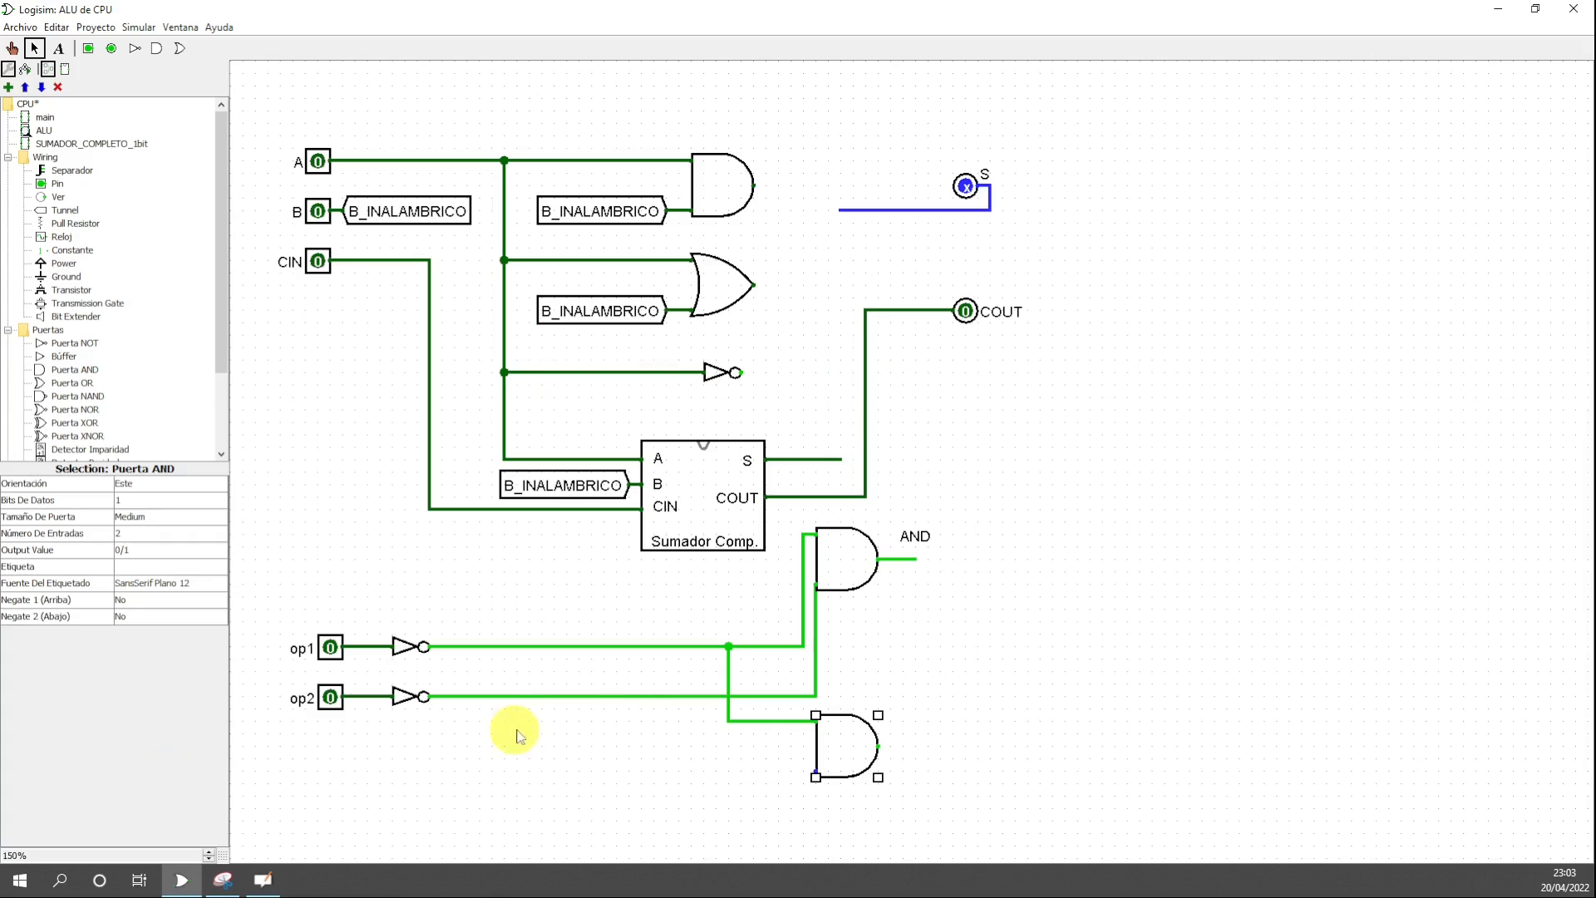
pyautogui.click(310, 705)
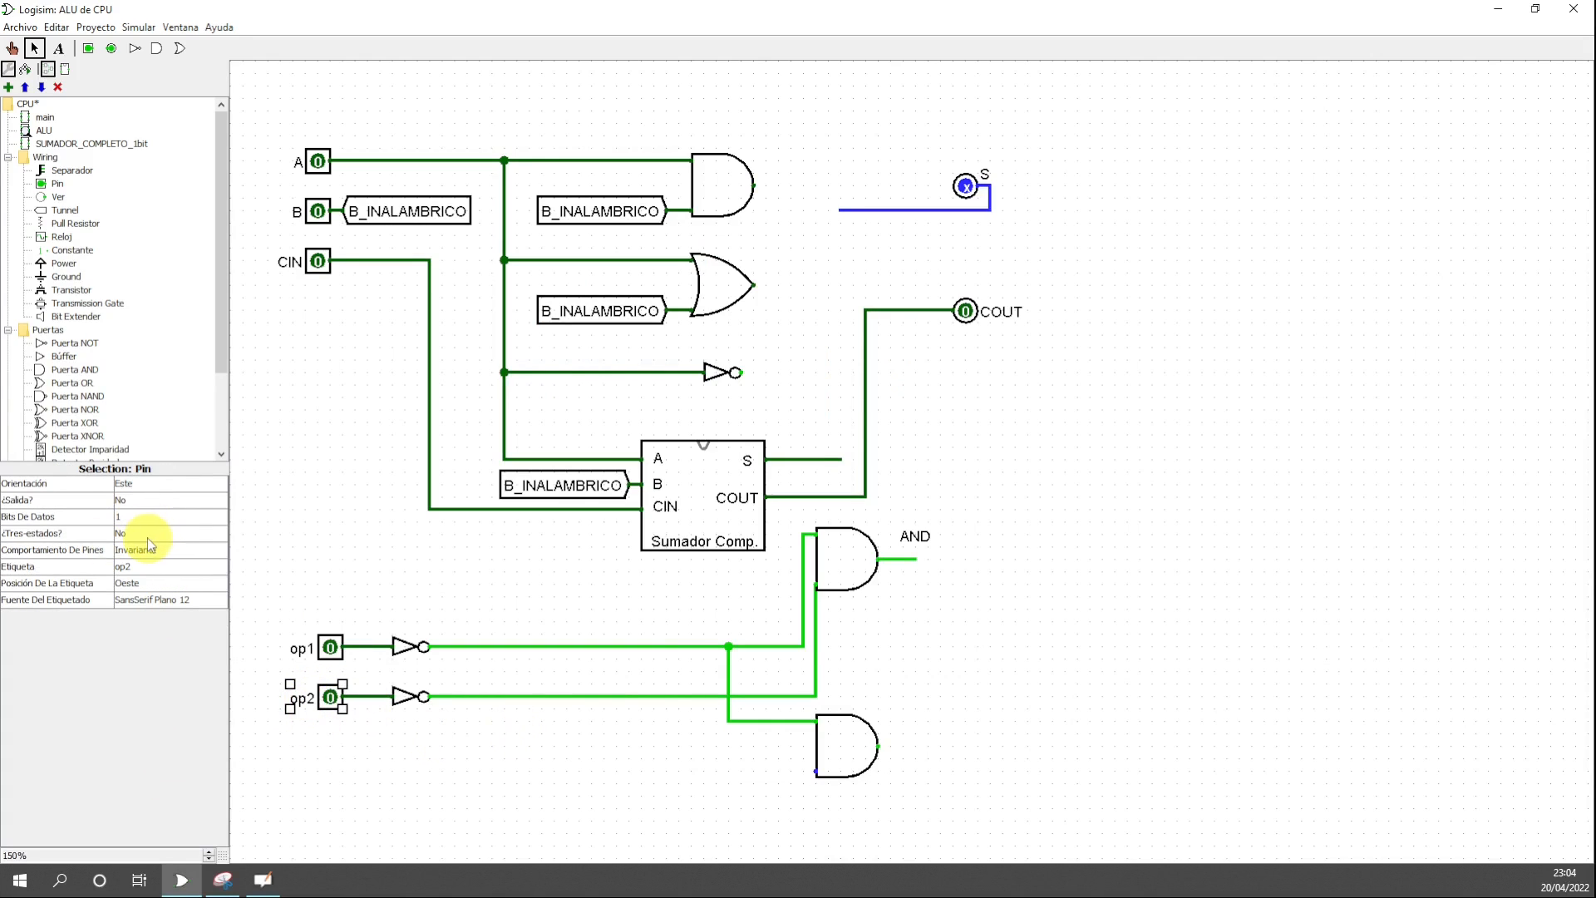
pyautogui.click(140, 570)
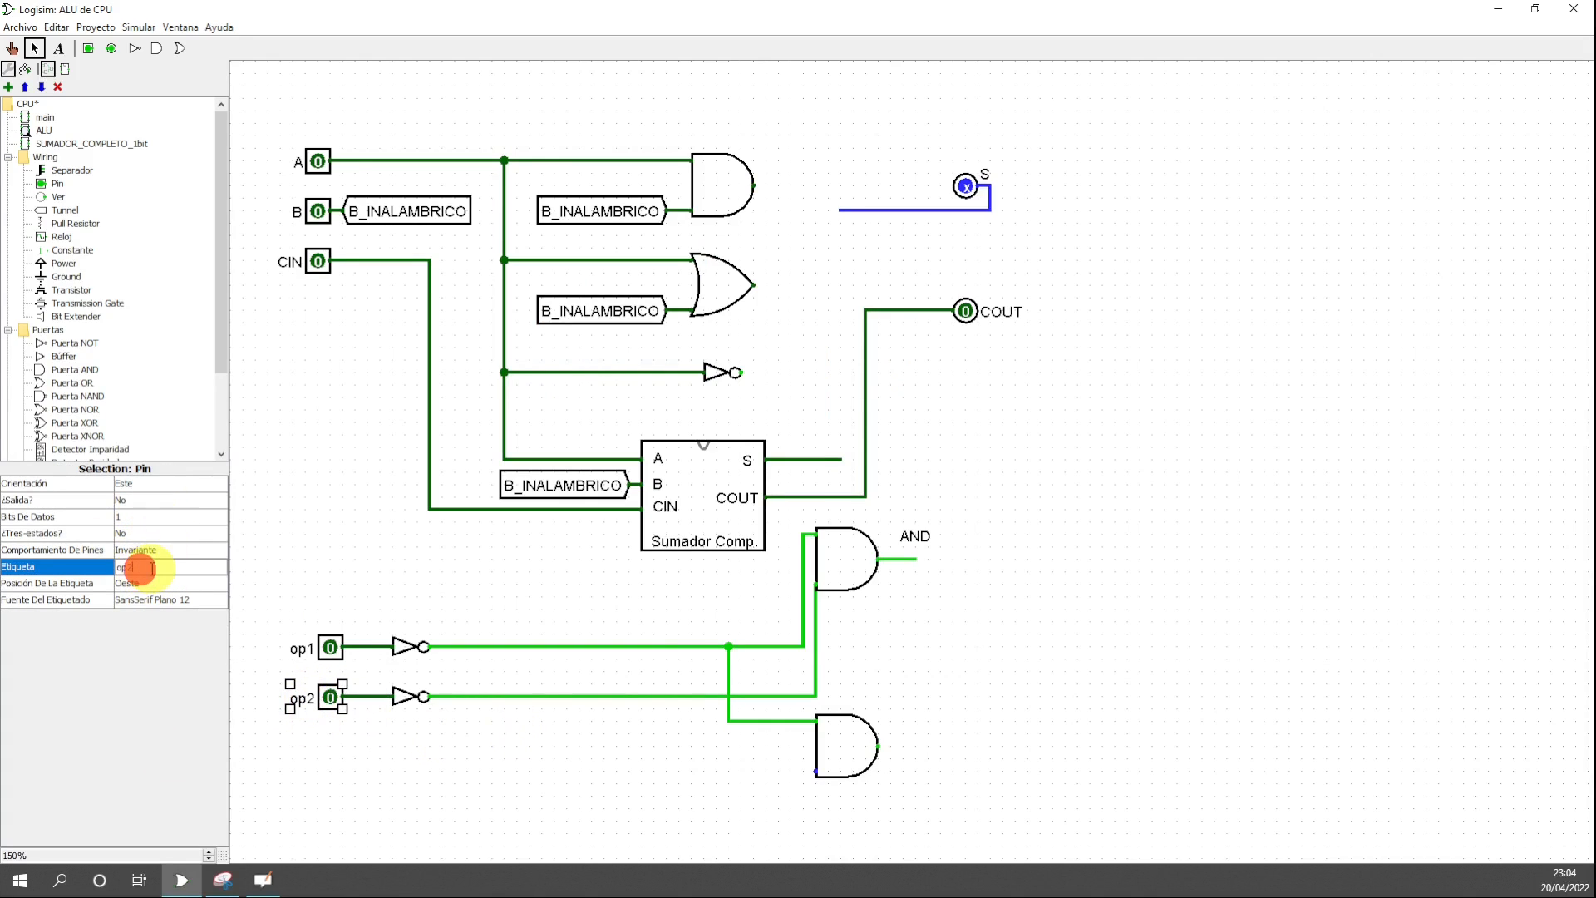
pyautogui.press('Delete')
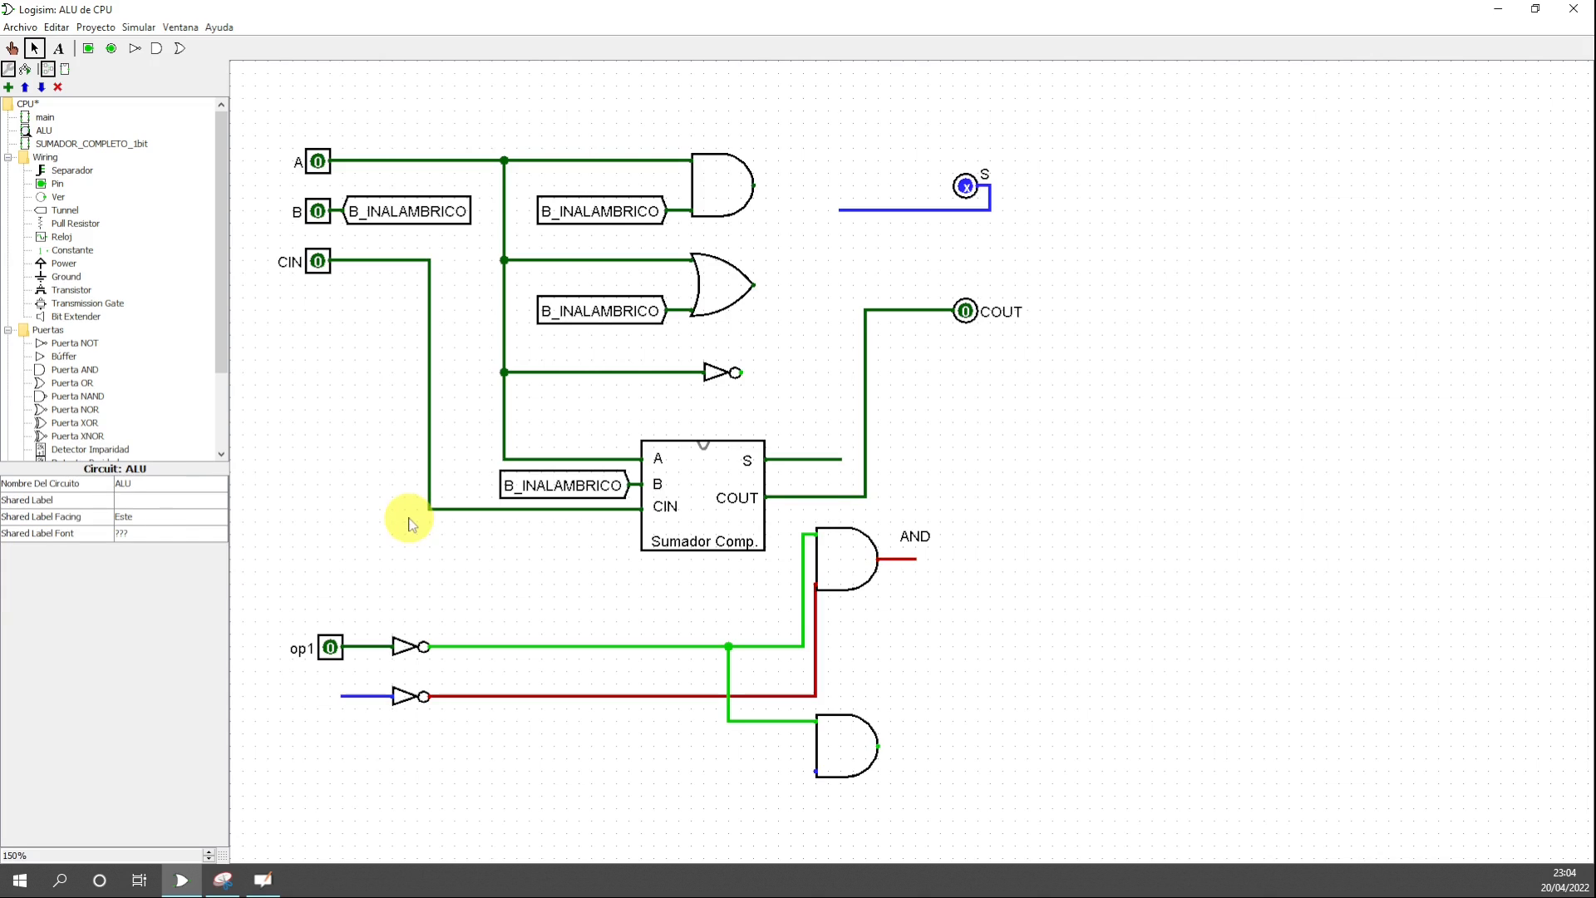
pyautogui.hotkey('ctrl', 'z')
# - Rename the lower operation input pin, labelled op2, to op0
pyautogui.click(301, 697)
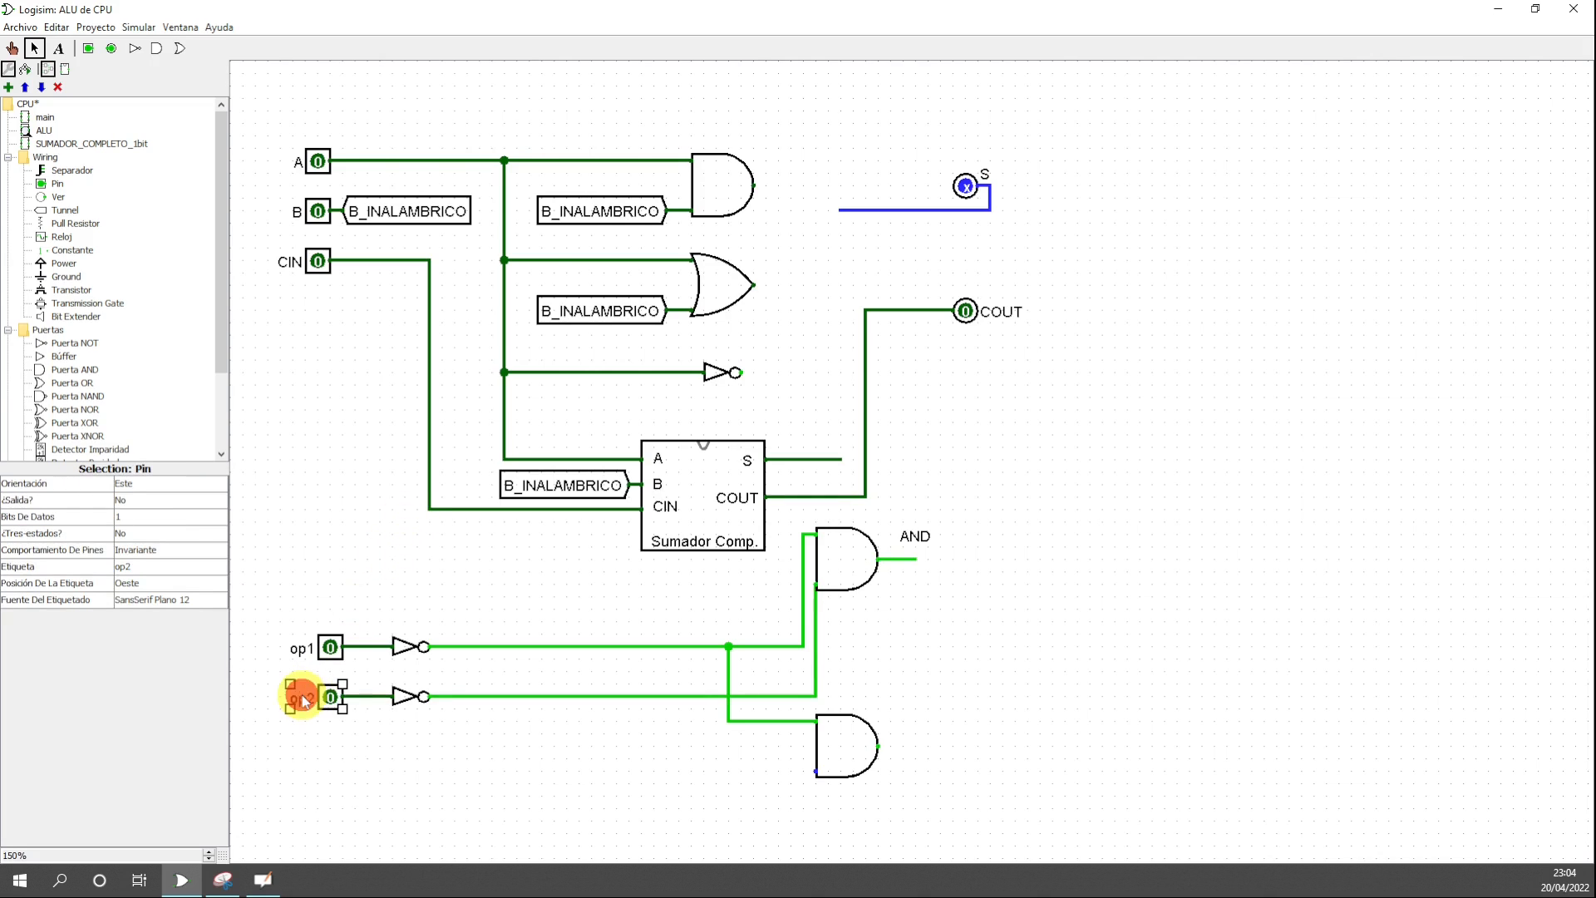
pyautogui.click(167, 565)
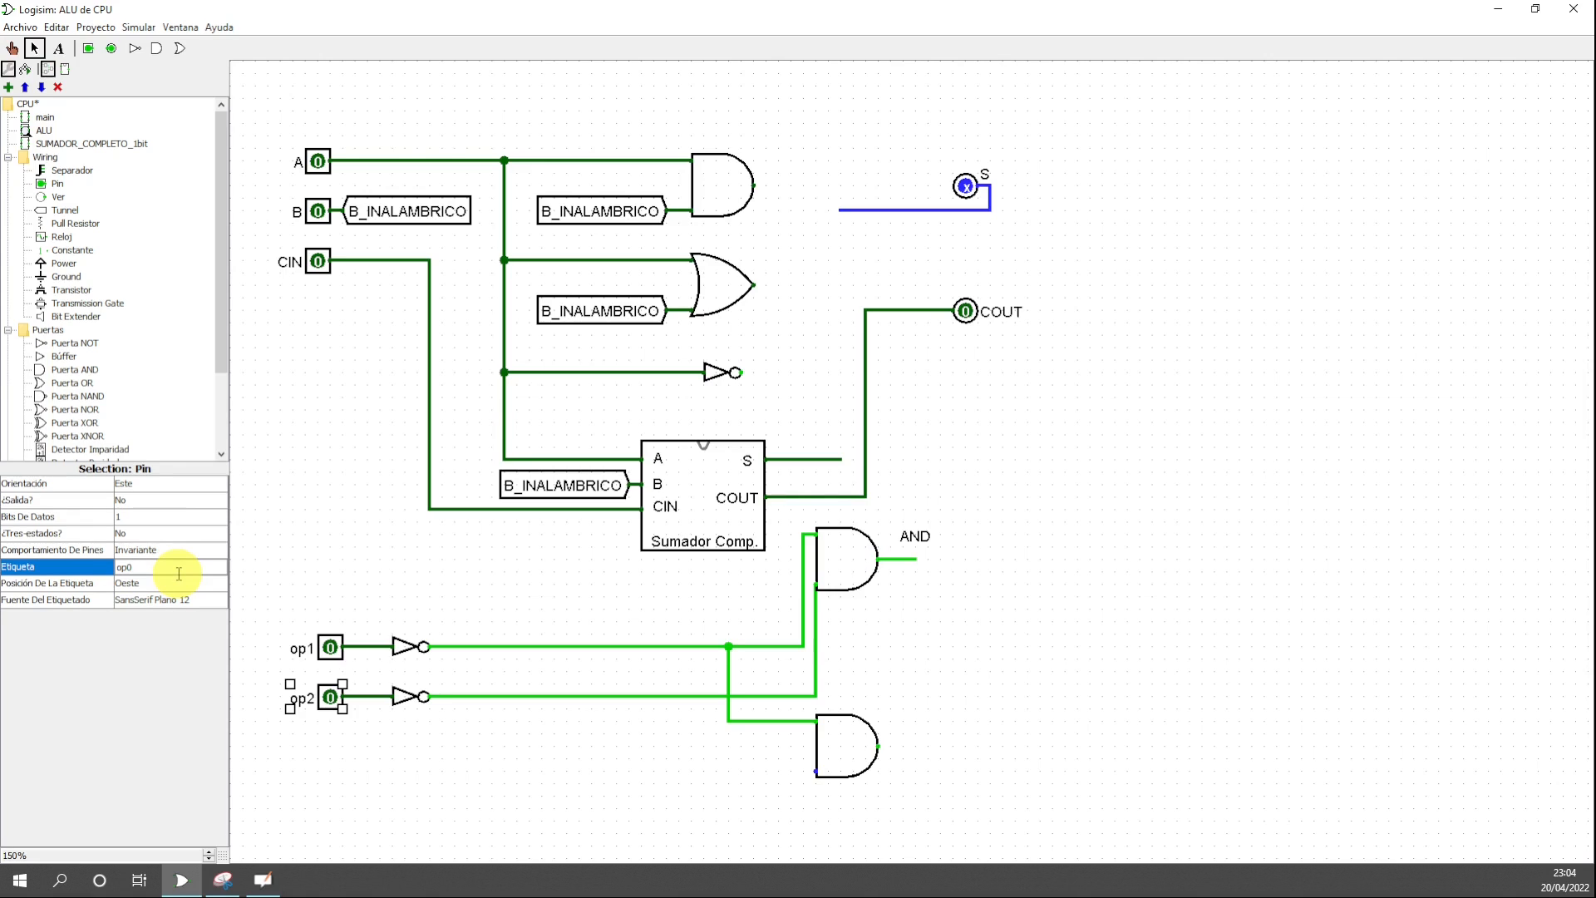
pyautogui.write('0')
pyautogui.click(560, 815)
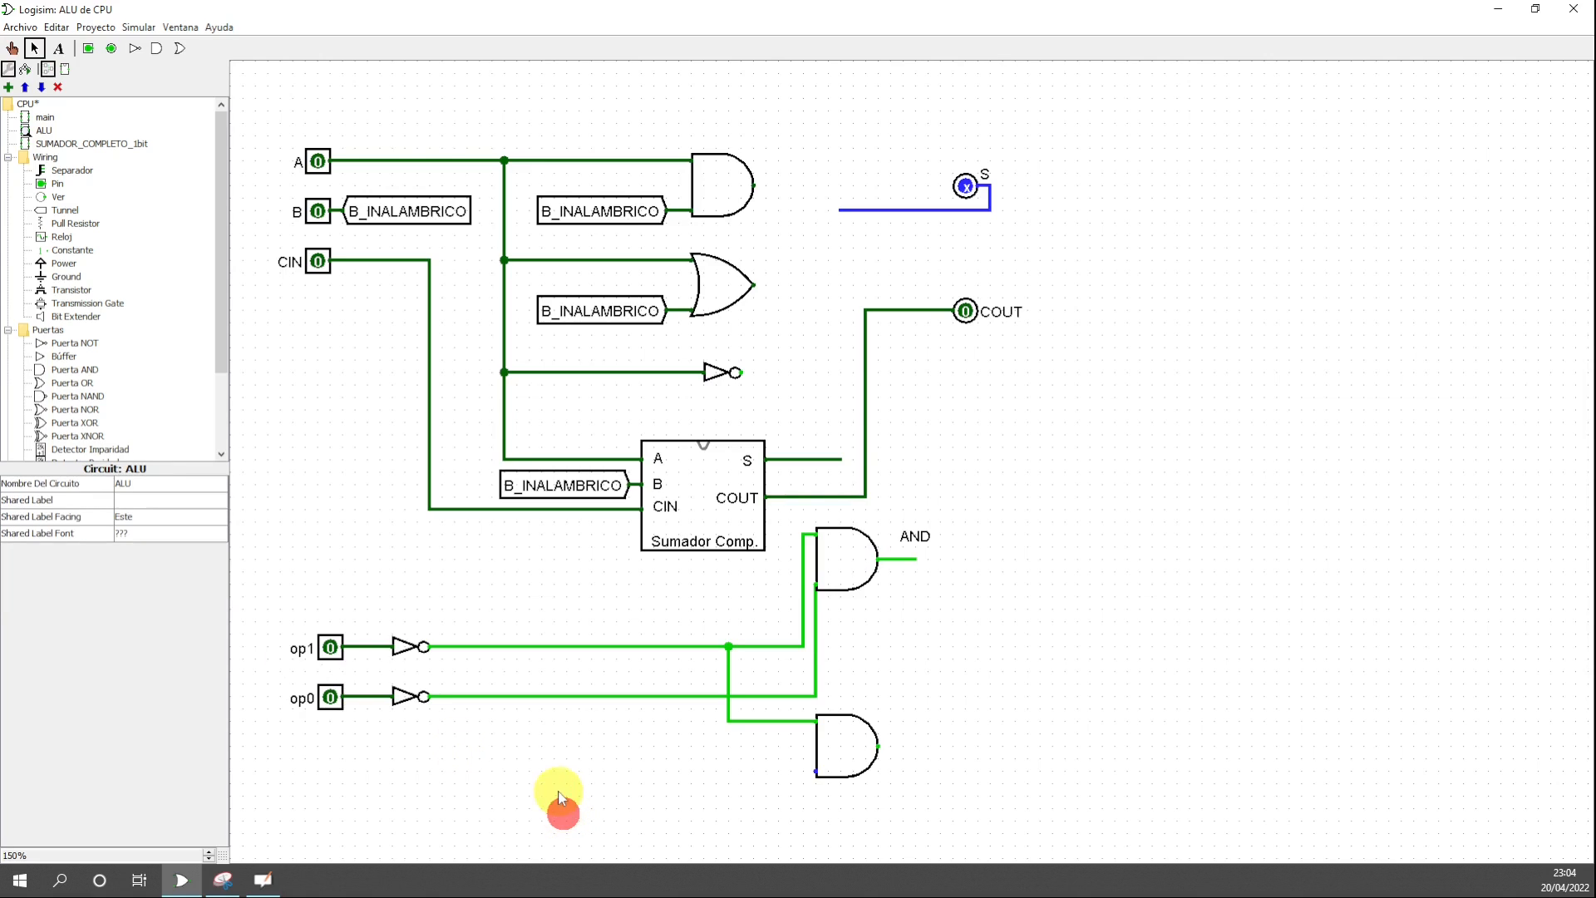
# - Delete the vertical branch from the inverted op1 wire to the second AND gate and redraw it along the same path
pyautogui.rightClick(731, 672)
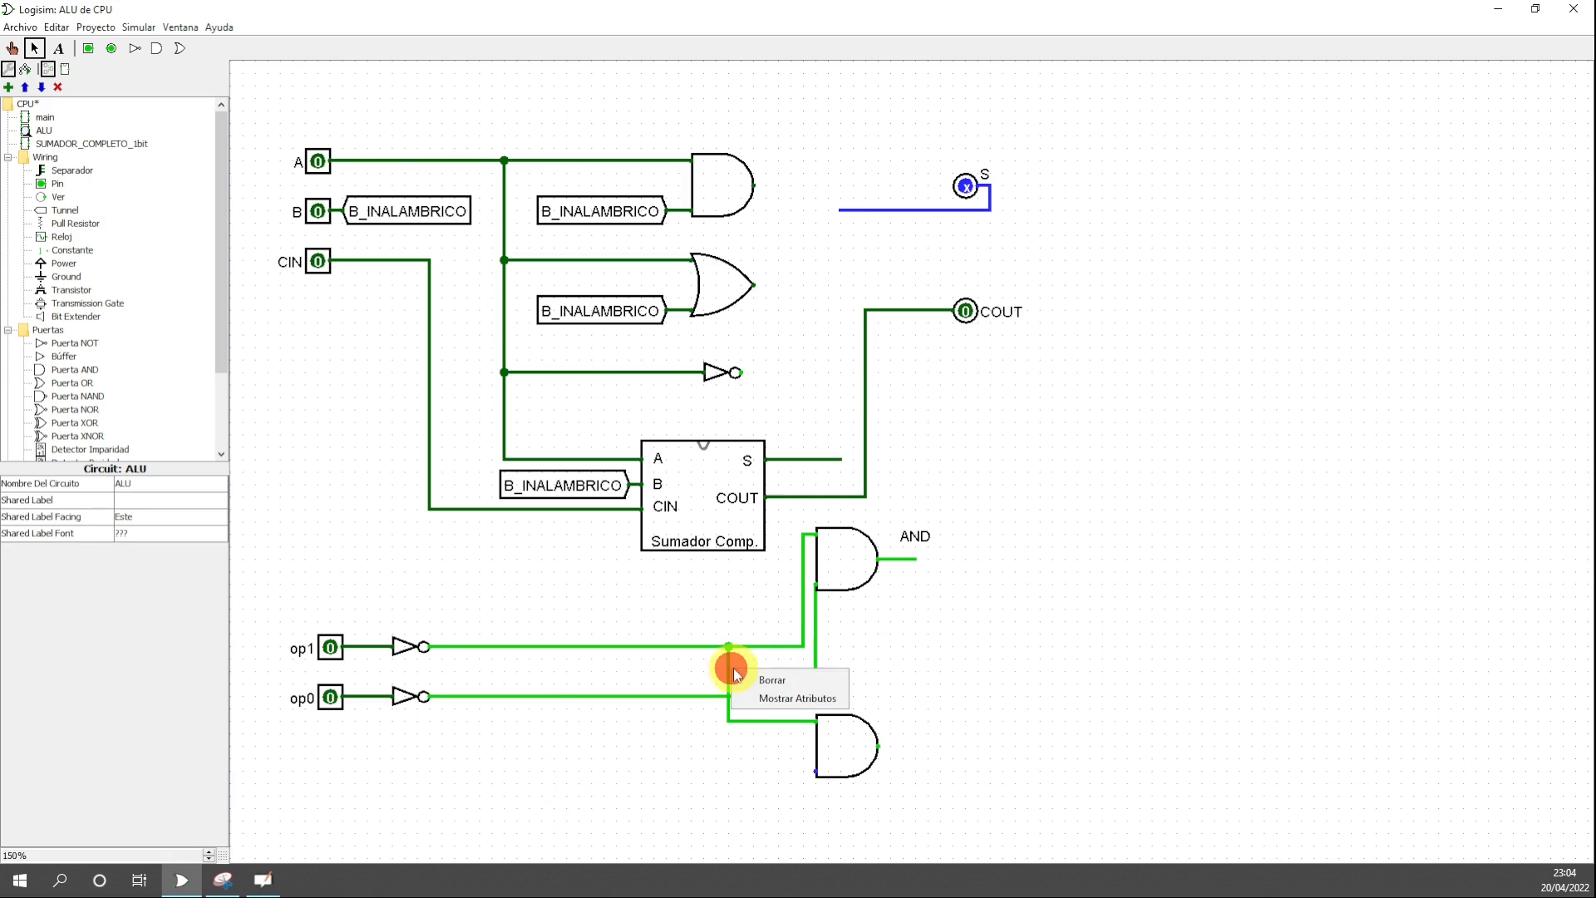
pyautogui.click(761, 679)
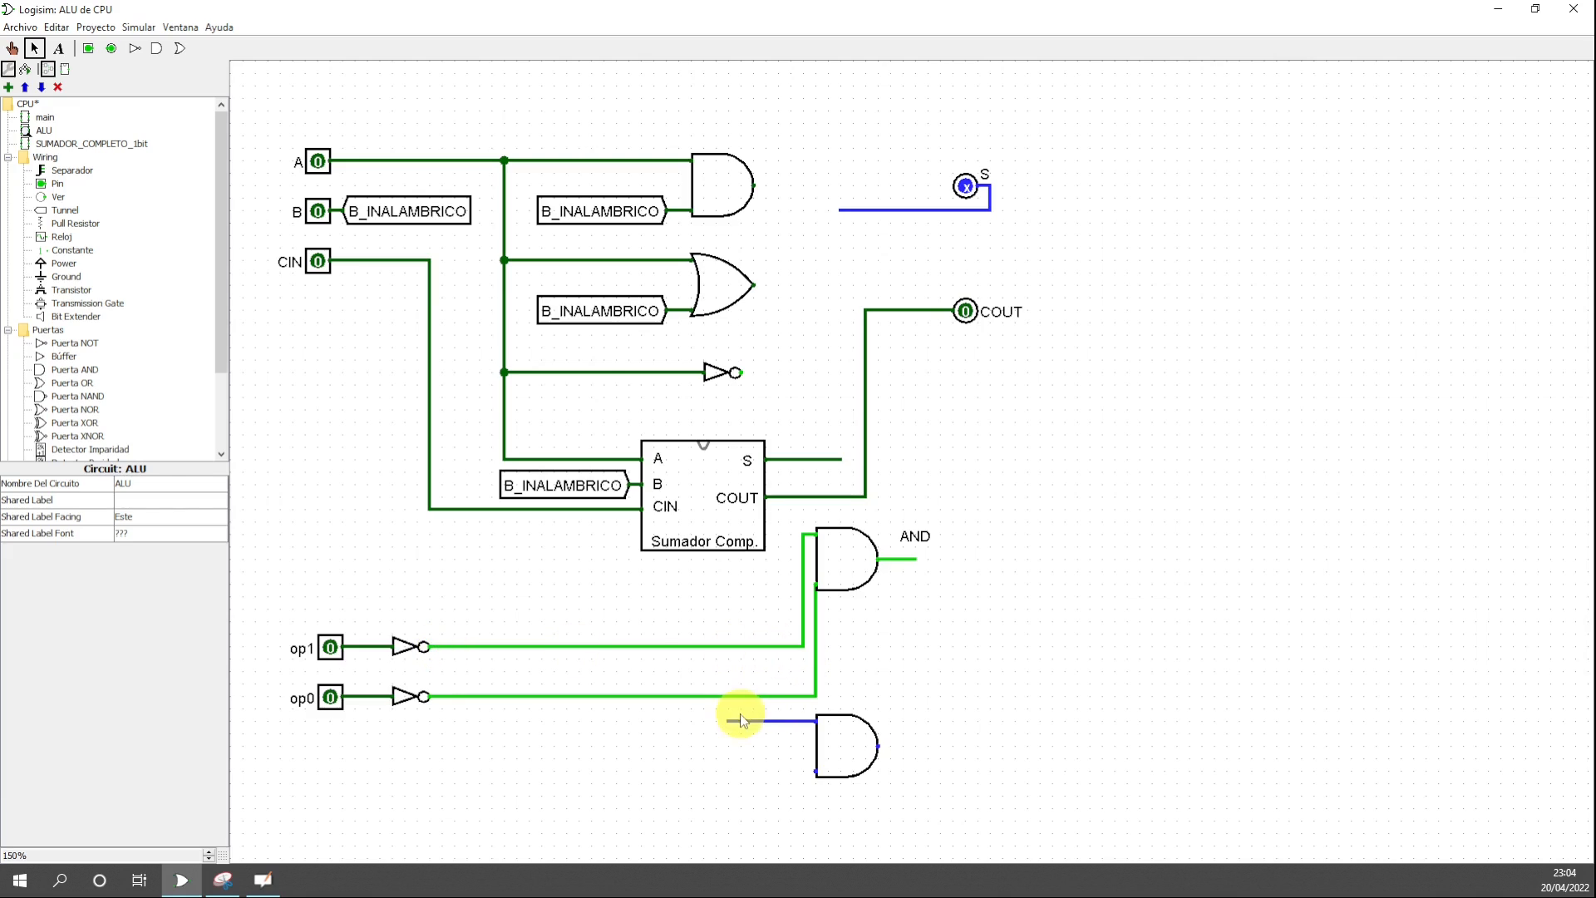
pyautogui.moveTo(730, 712); pyautogui.dragTo(726, 647)
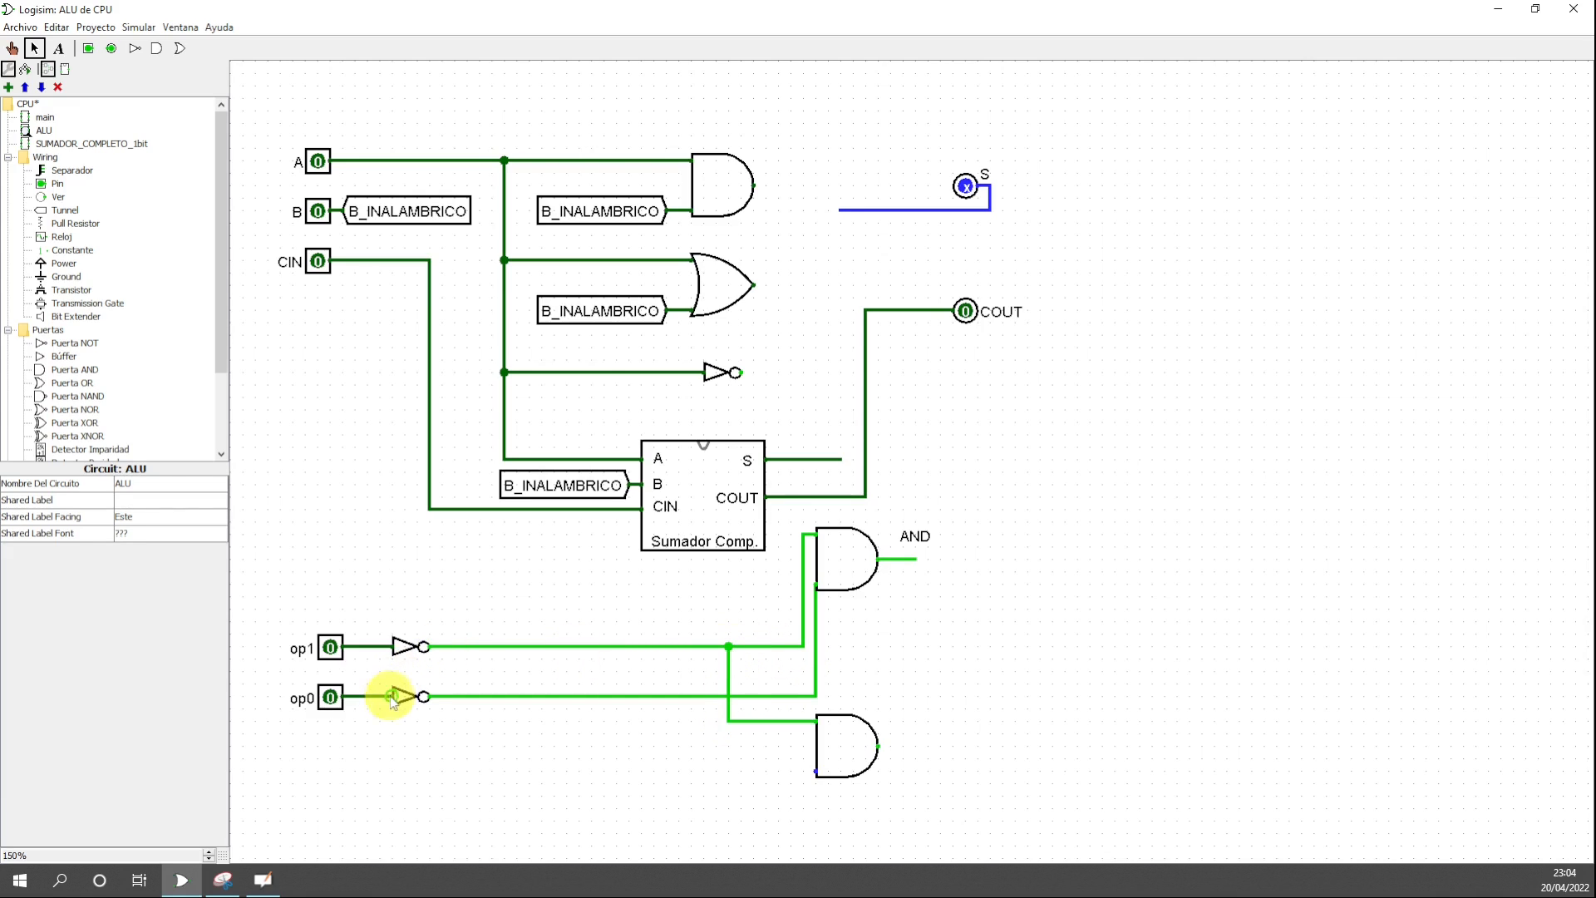
# - Branch the uninverted op0 wire to the second AND gate's lower input and add a short output wire captioned OR
pyautogui.moveTo(381, 703); pyautogui.dragTo(925, 746)
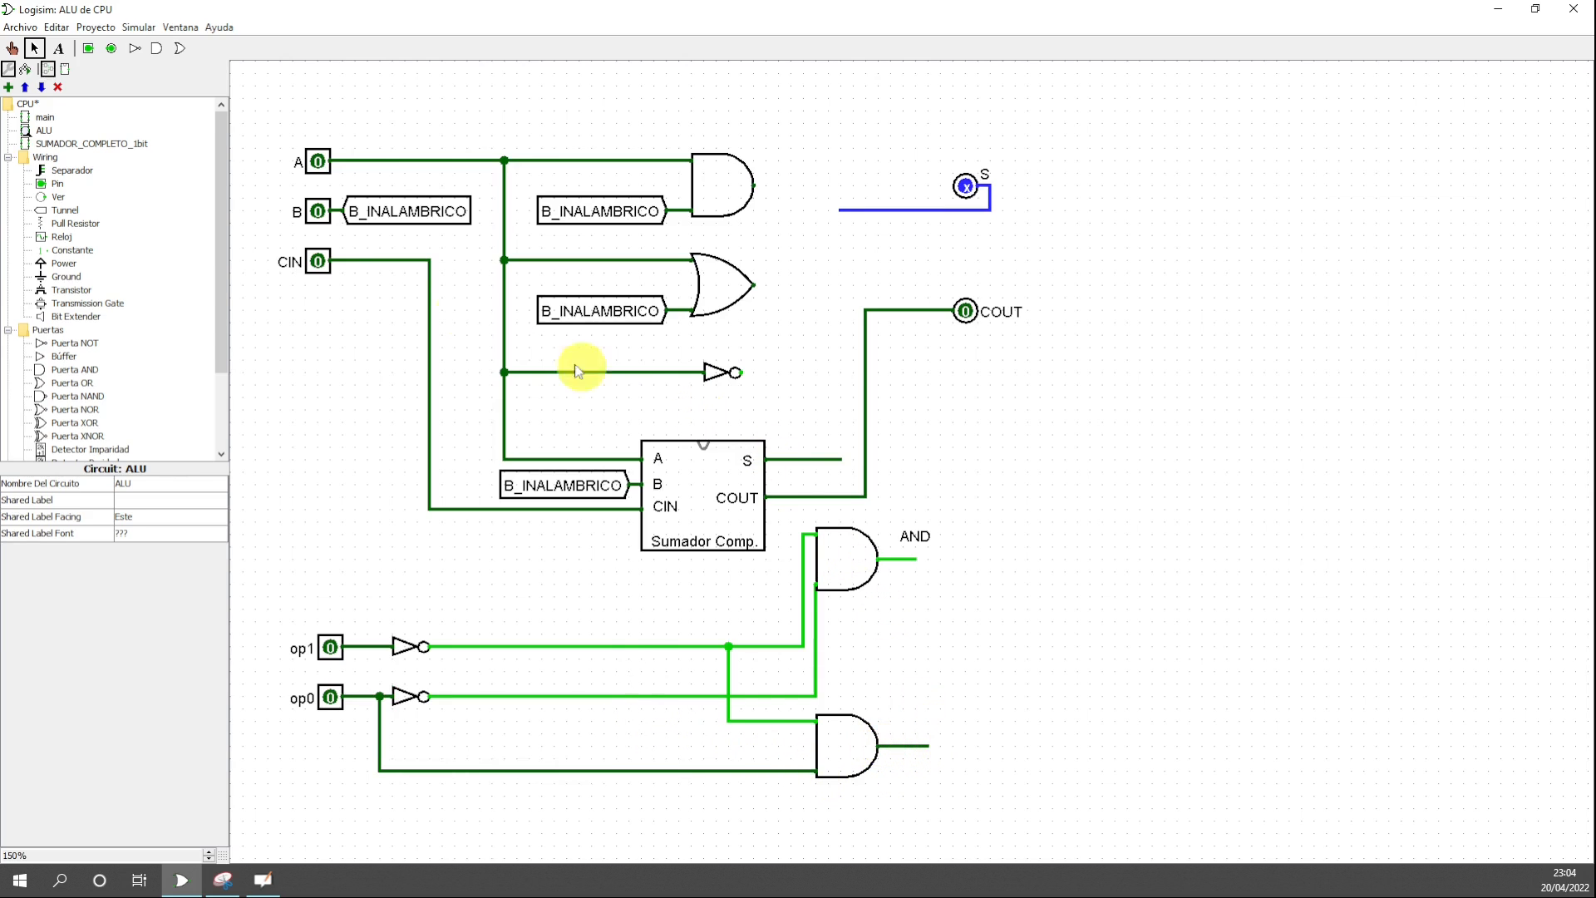
pyautogui.click(58, 48)
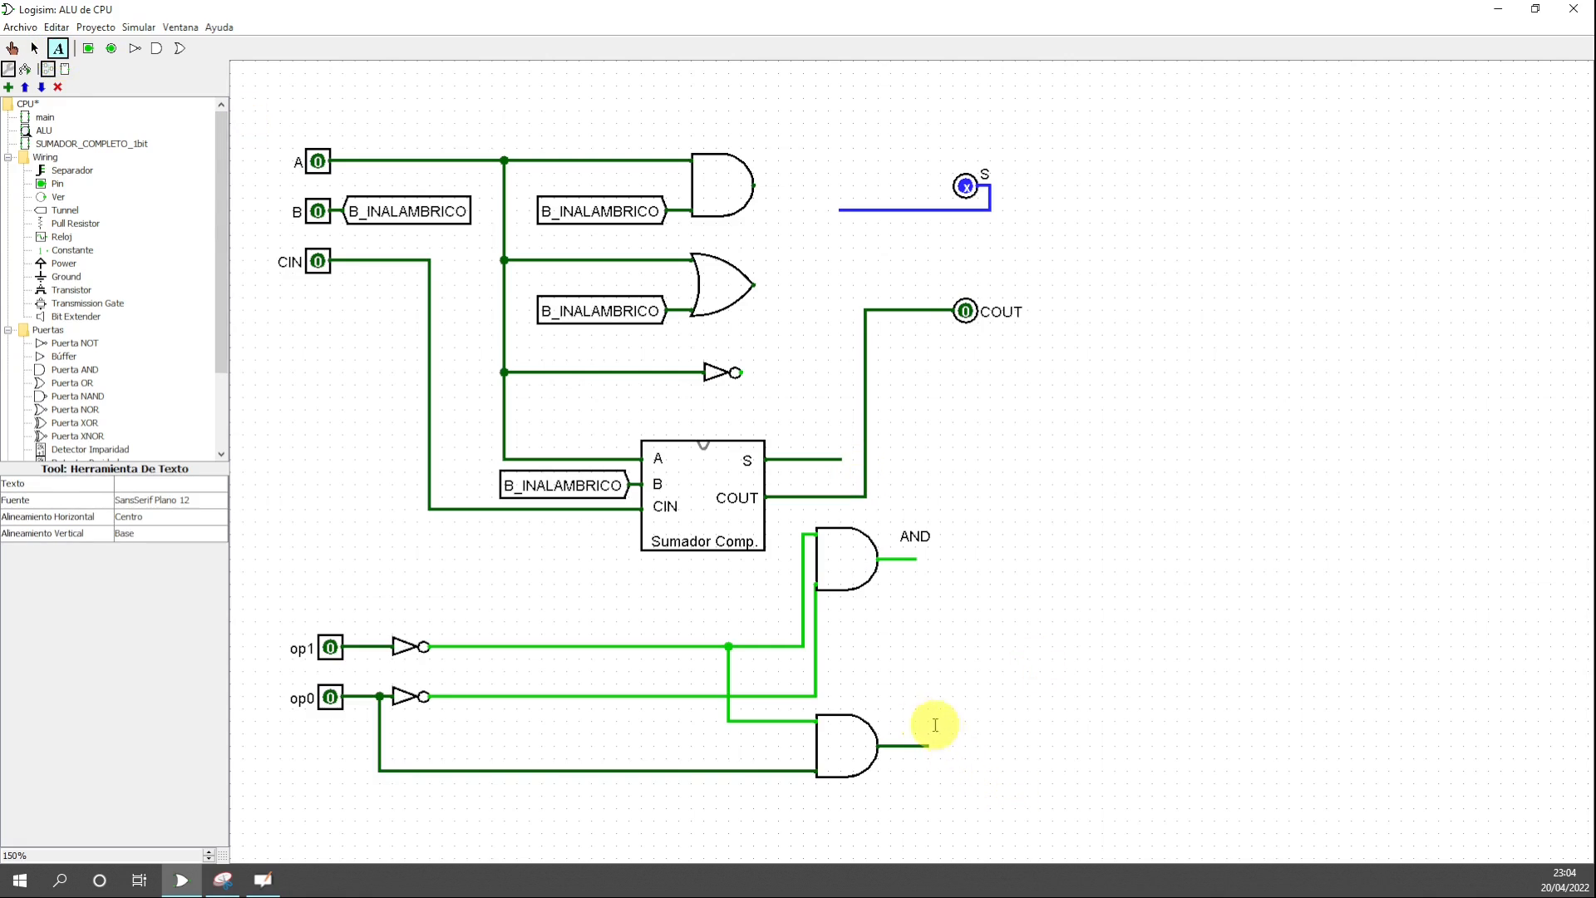
pyautogui.click(887, 720)
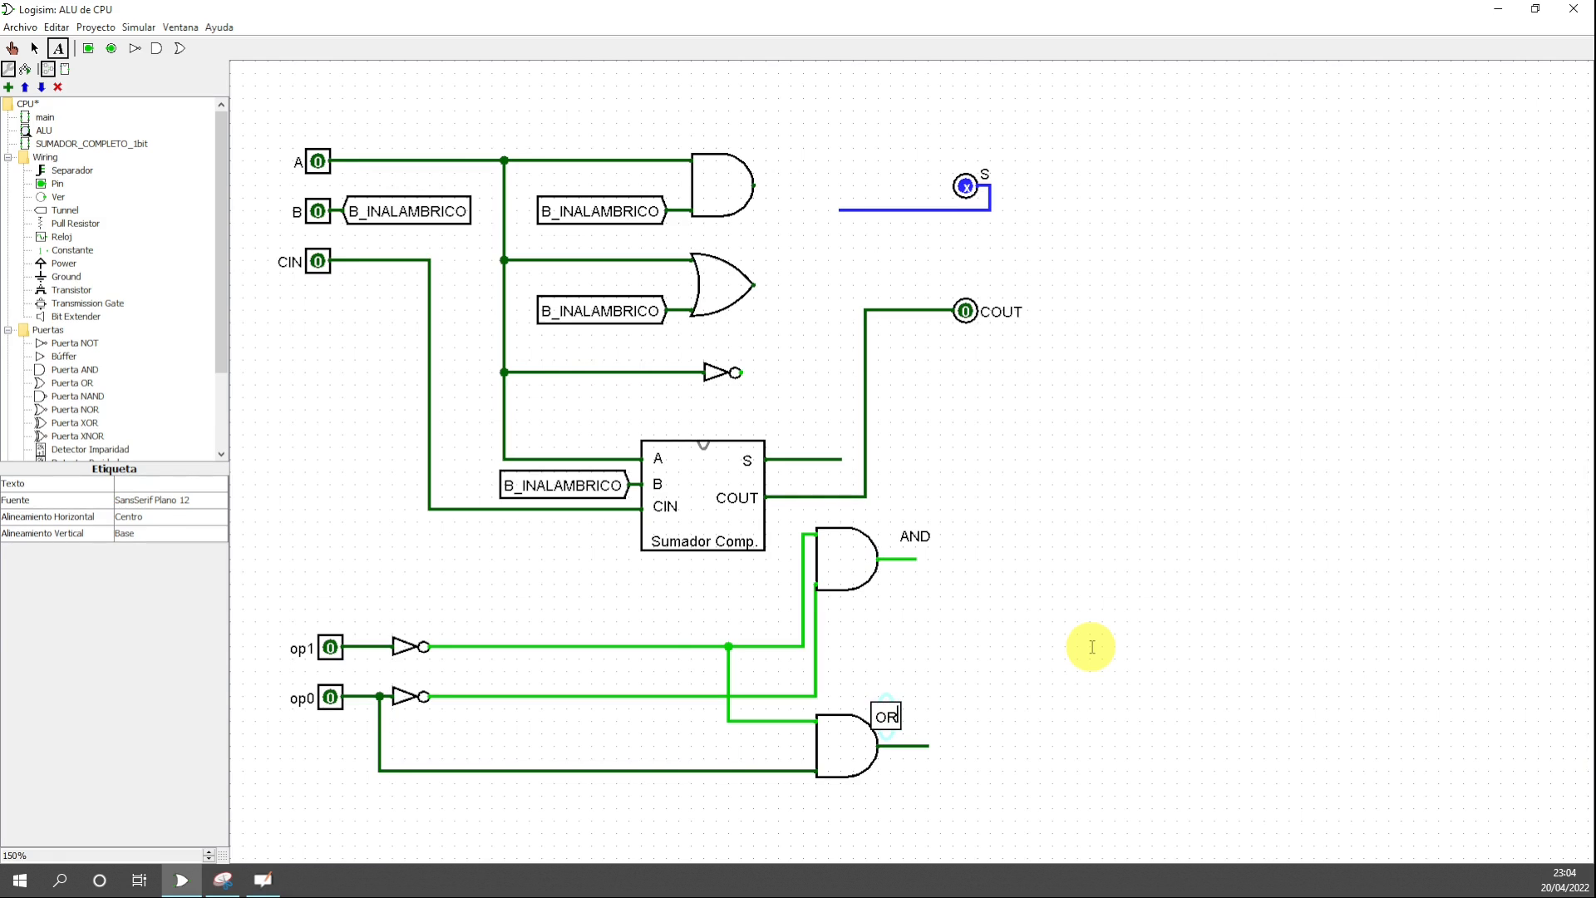
pyautogui.click(1086, 639)
pyautogui.click(34, 49)
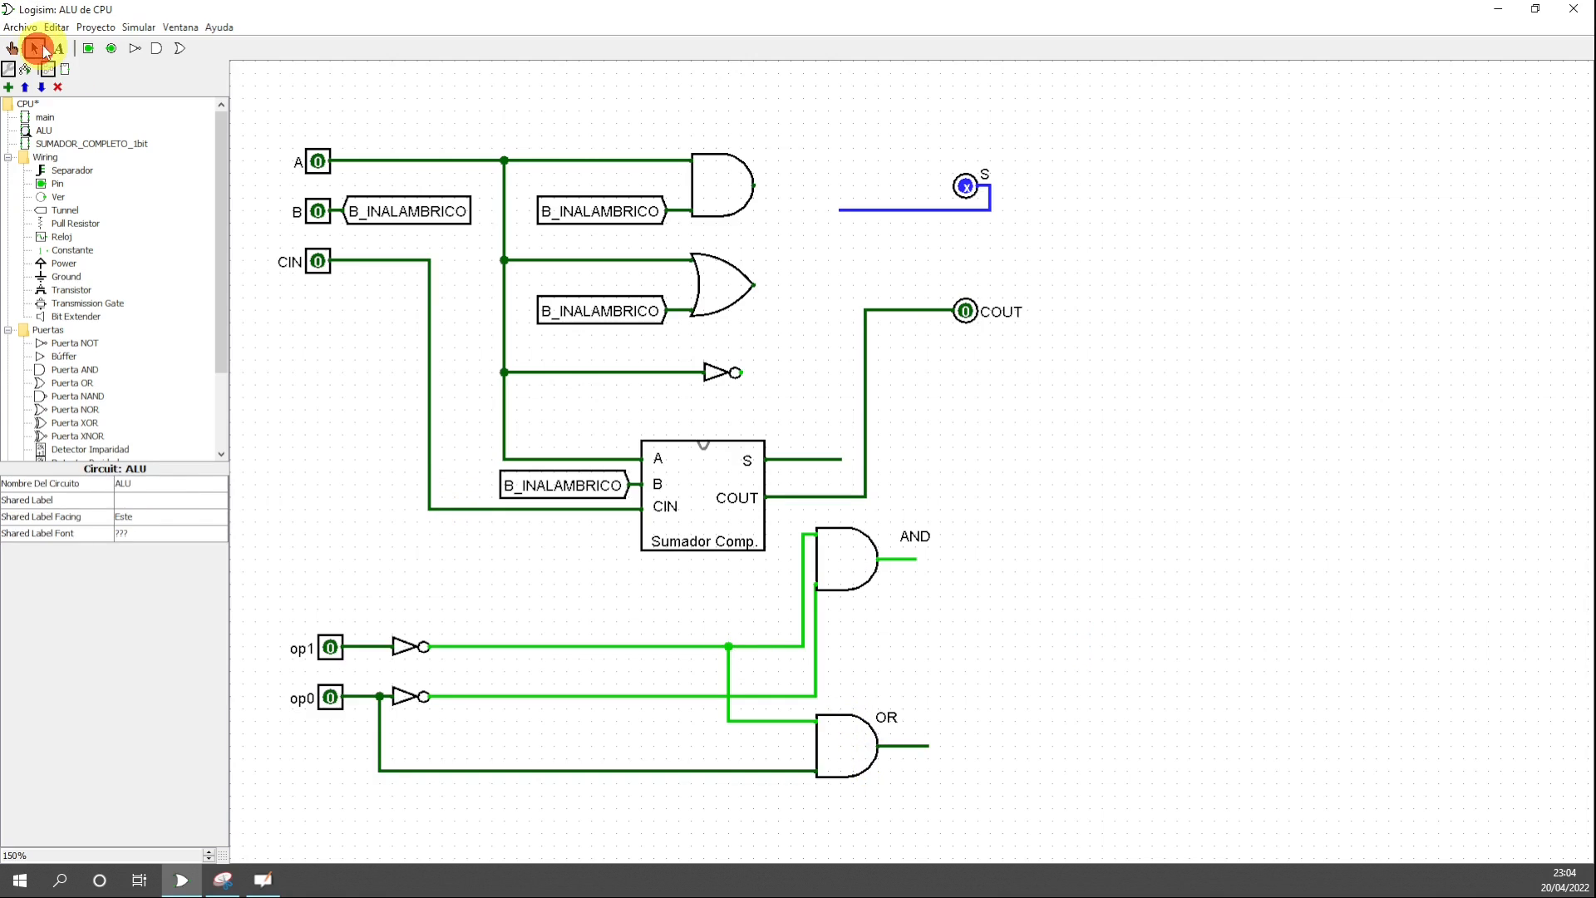
pyautogui.moveTo(885, 720); pyautogui.dragTo(916, 734)
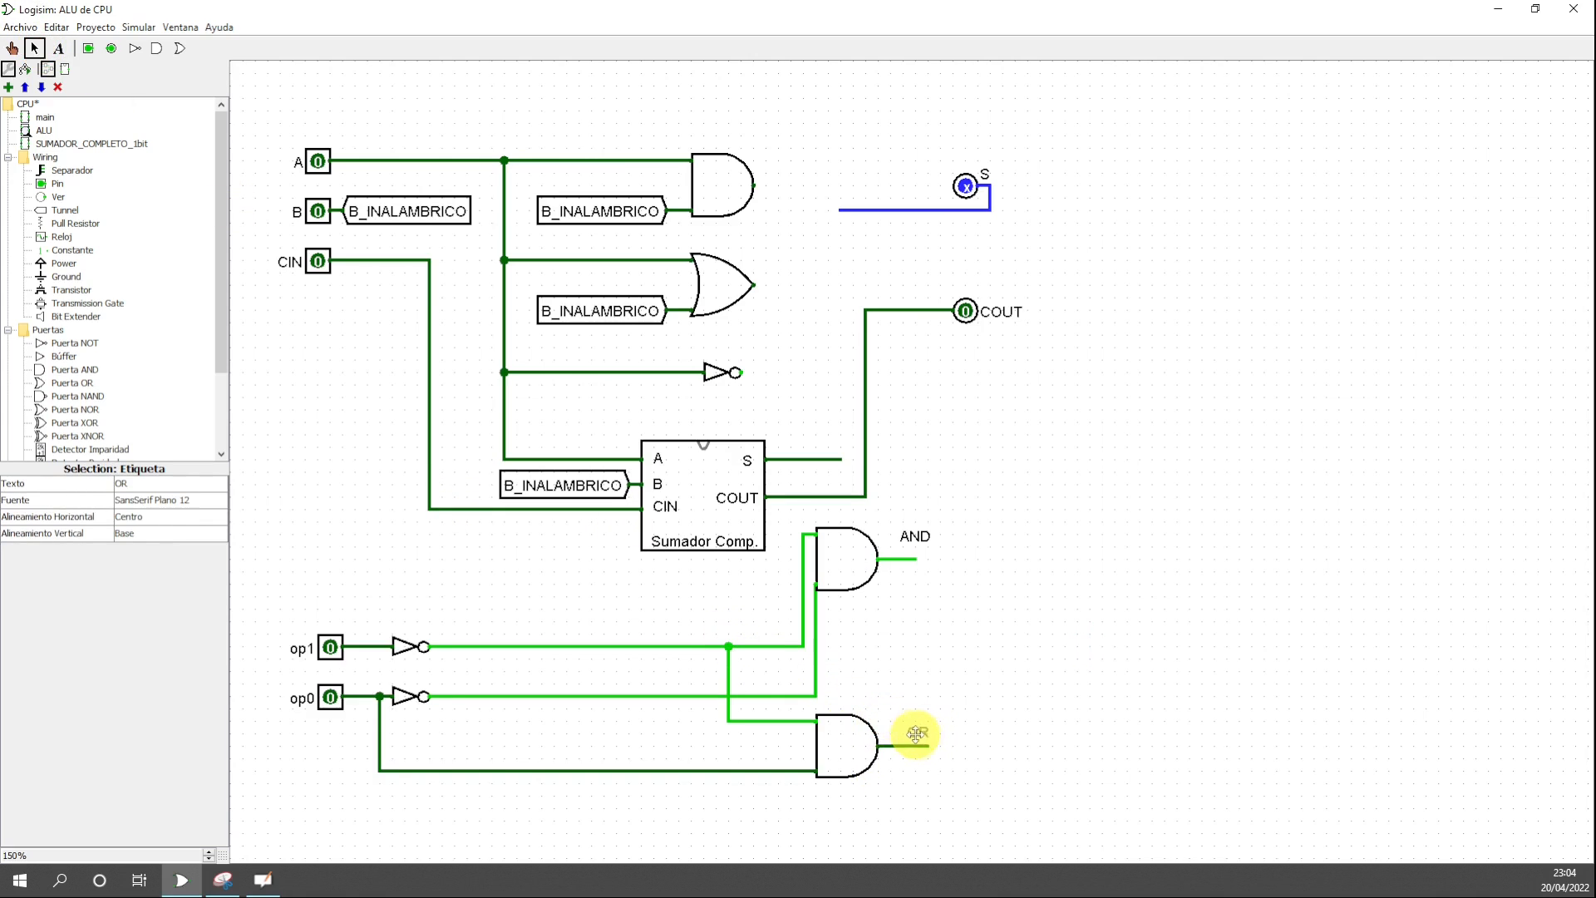
pyautogui.click(1008, 763)
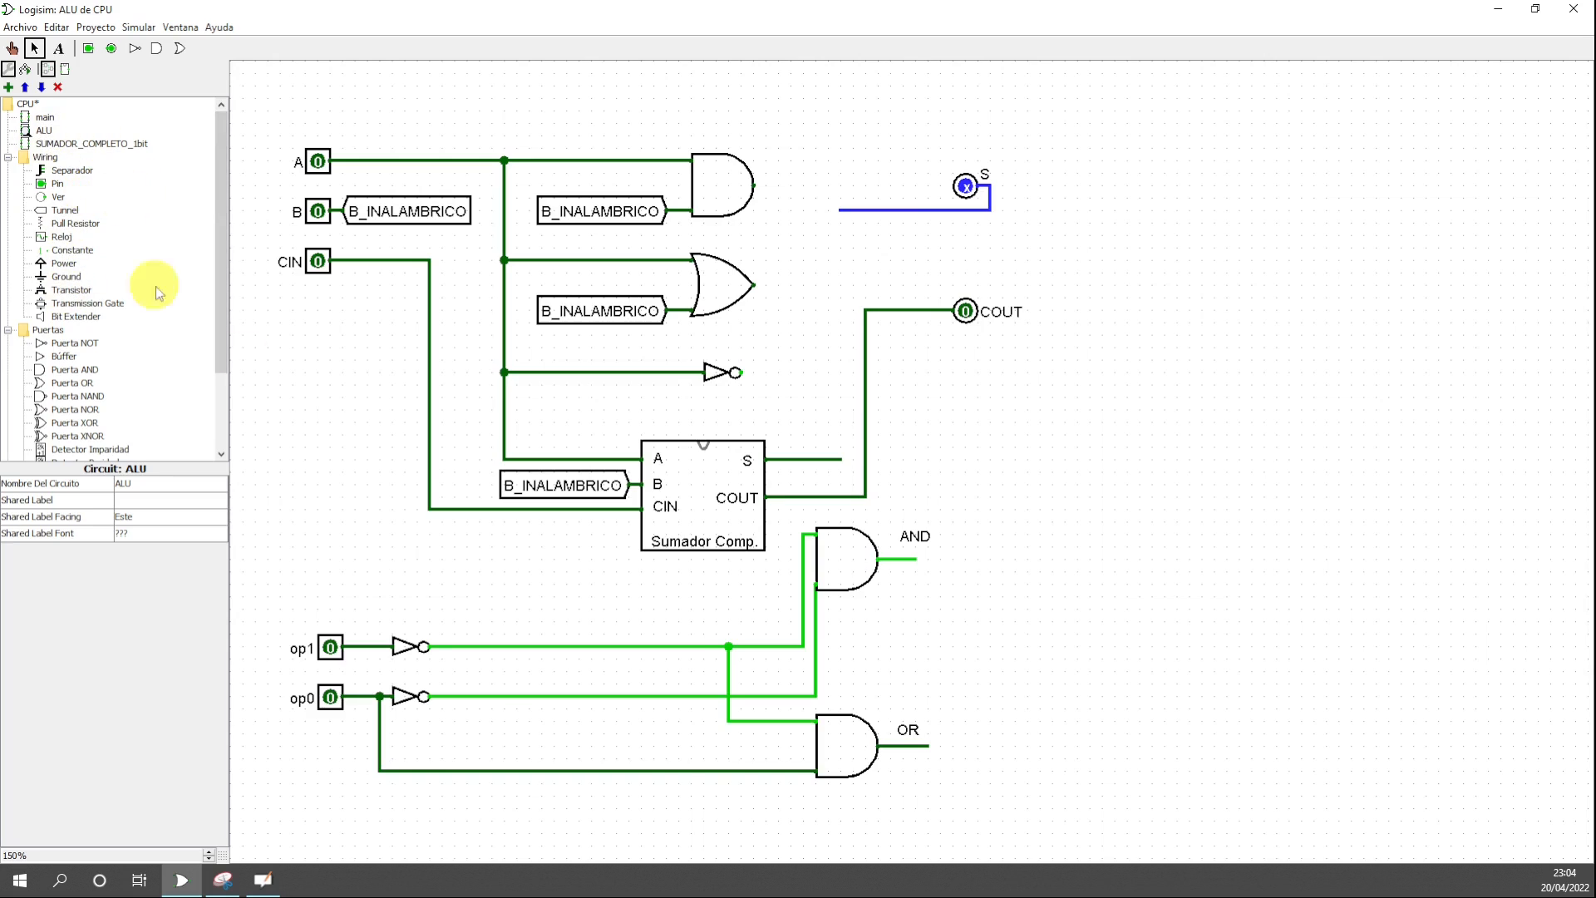
# - Duplicate the OR selection gate and place the copy directly below it, vertically aligned
pyautogui.click(838, 755)
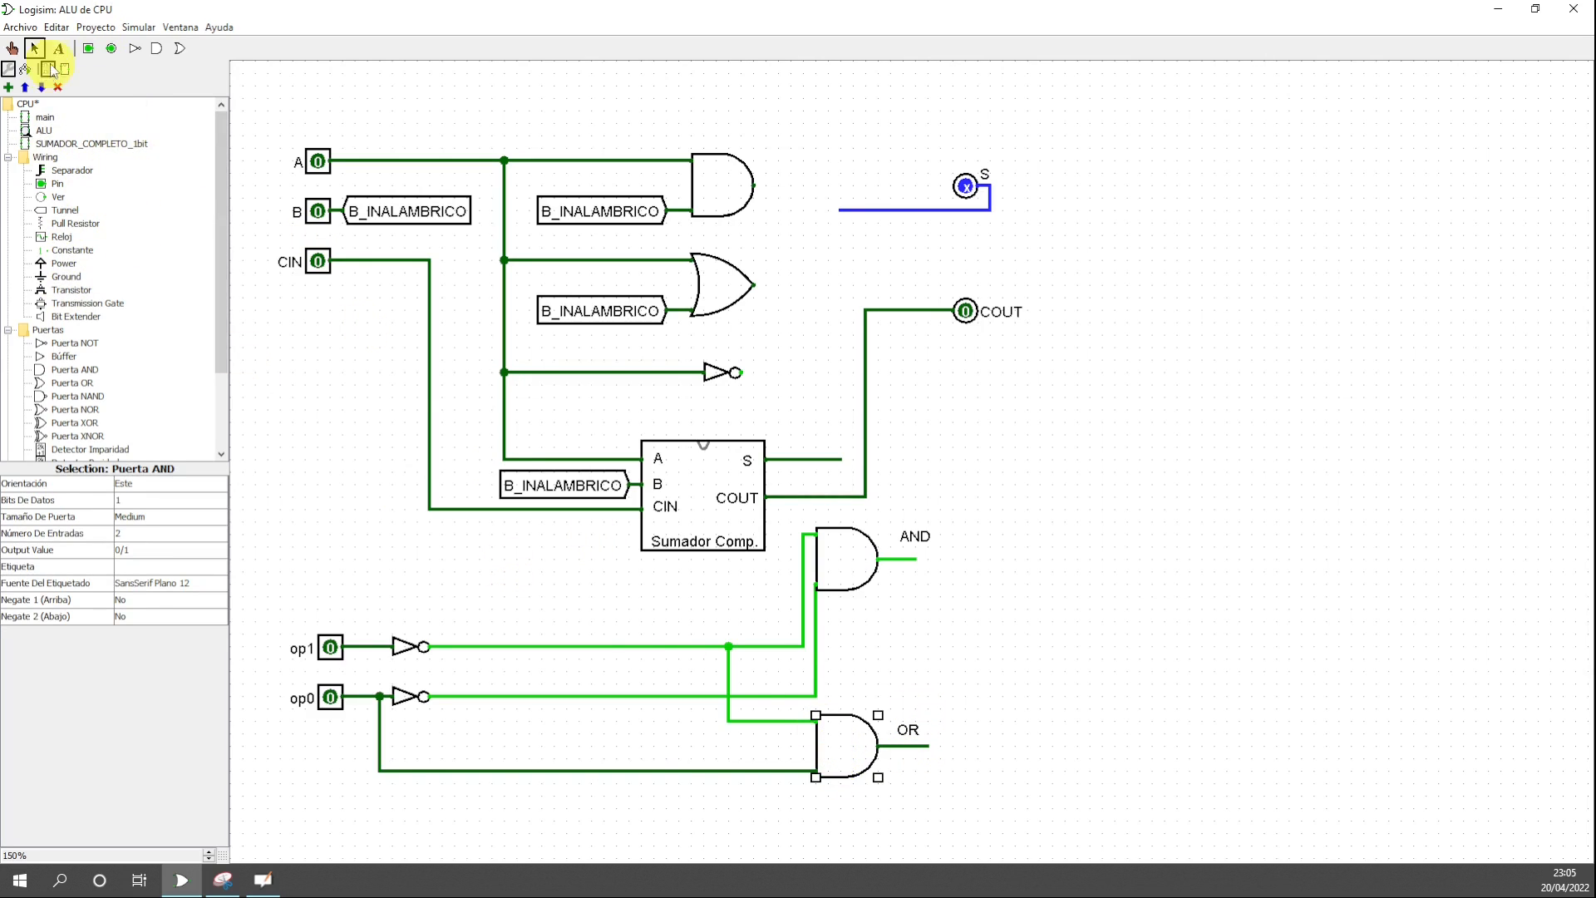
pyautogui.click(56, 27)
pyautogui.click(125, 150)
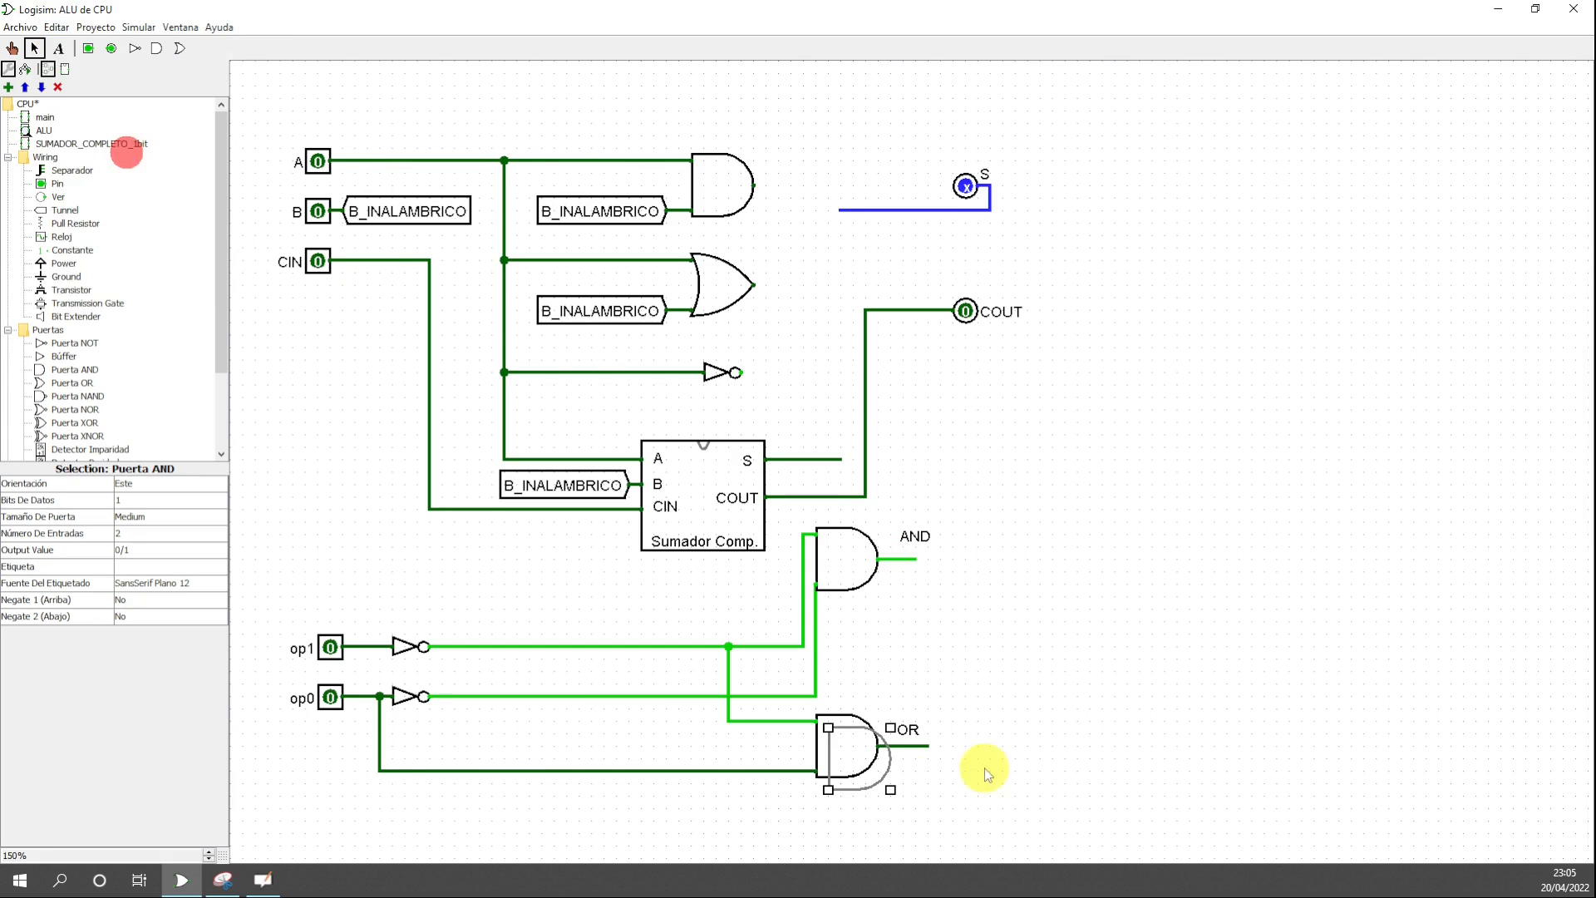
pyautogui.moveTo(855, 777); pyautogui.dragTo(842, 838)
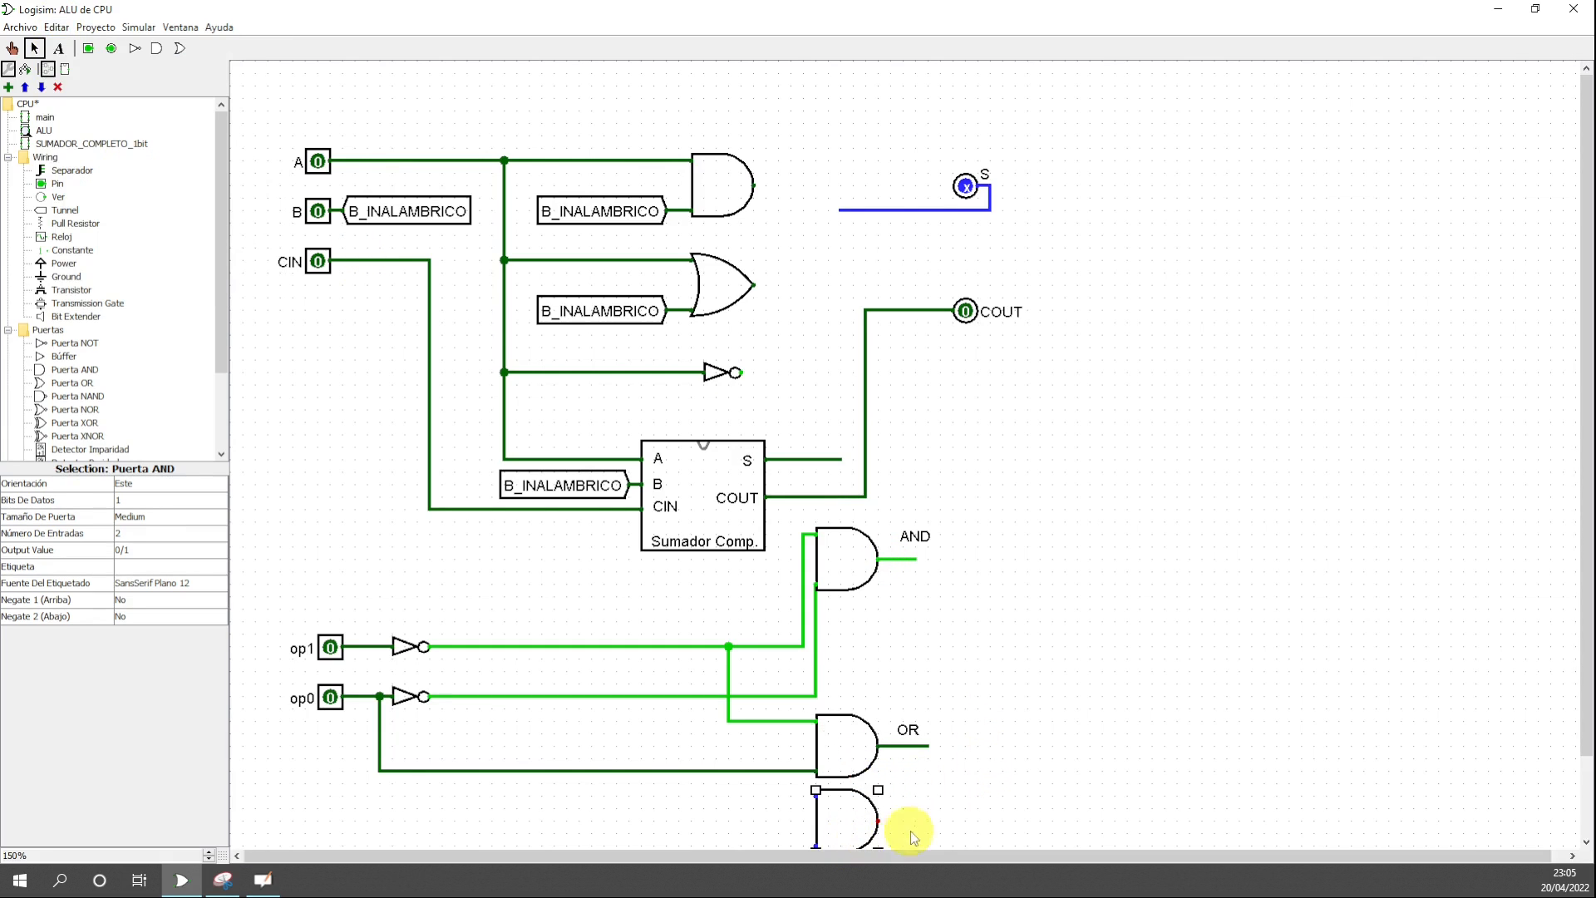
pyautogui.click(964, 815)
# - Wire the third AND gate with direct op1 on its upper input, inverted op0 on its lower input, and a short output wire
pyautogui.scroll(-3, 973, 807)
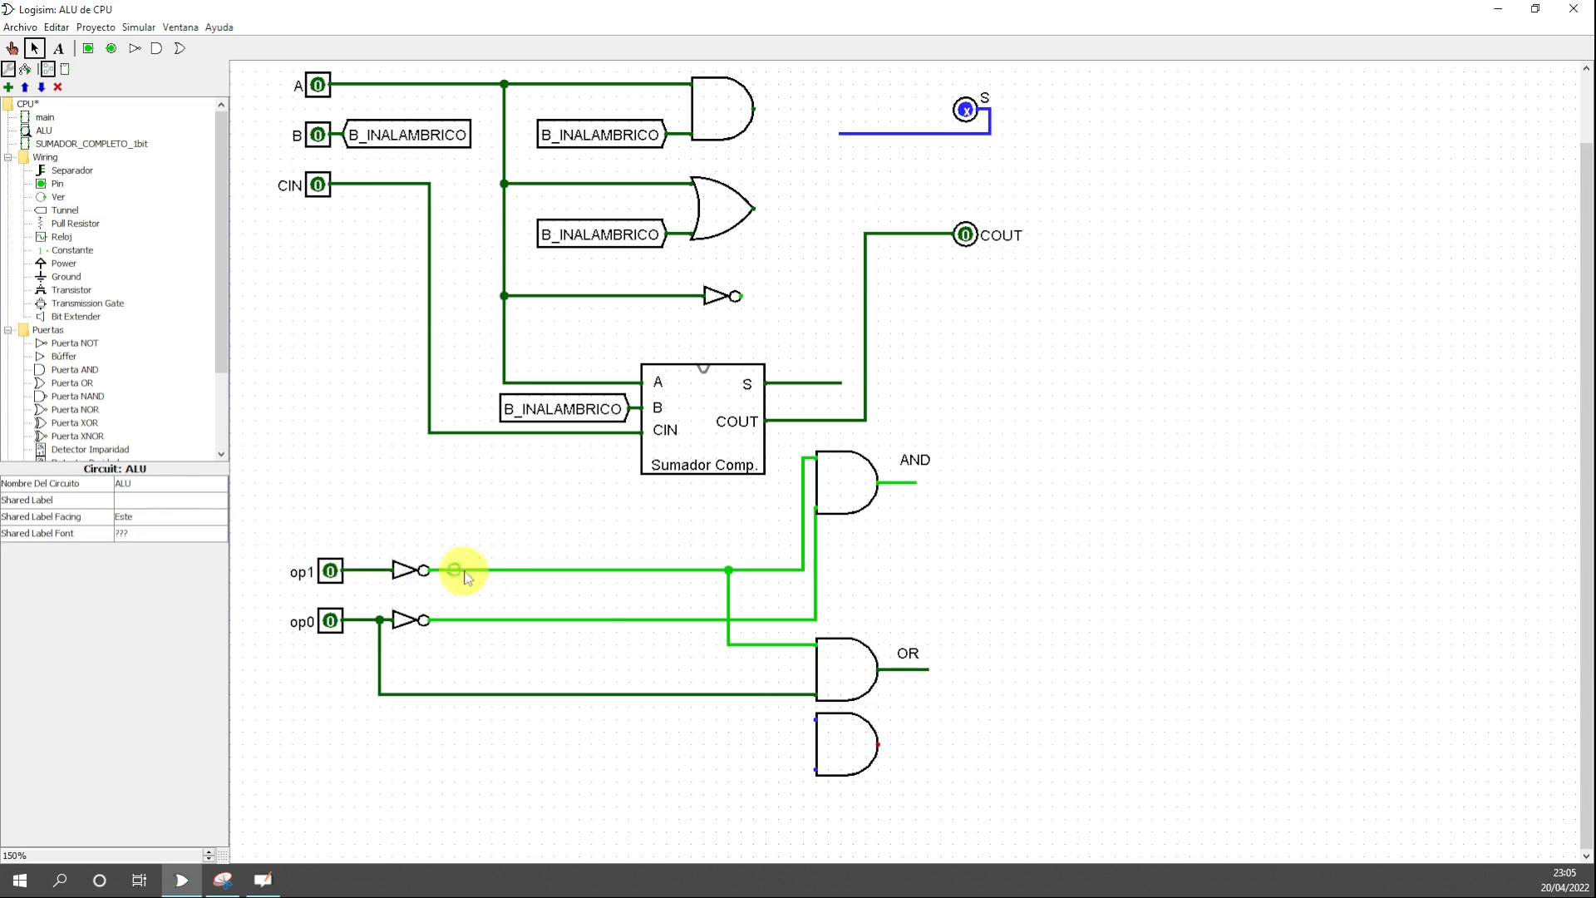
pyautogui.moveTo(367, 574); pyautogui.dragTo(815, 720)
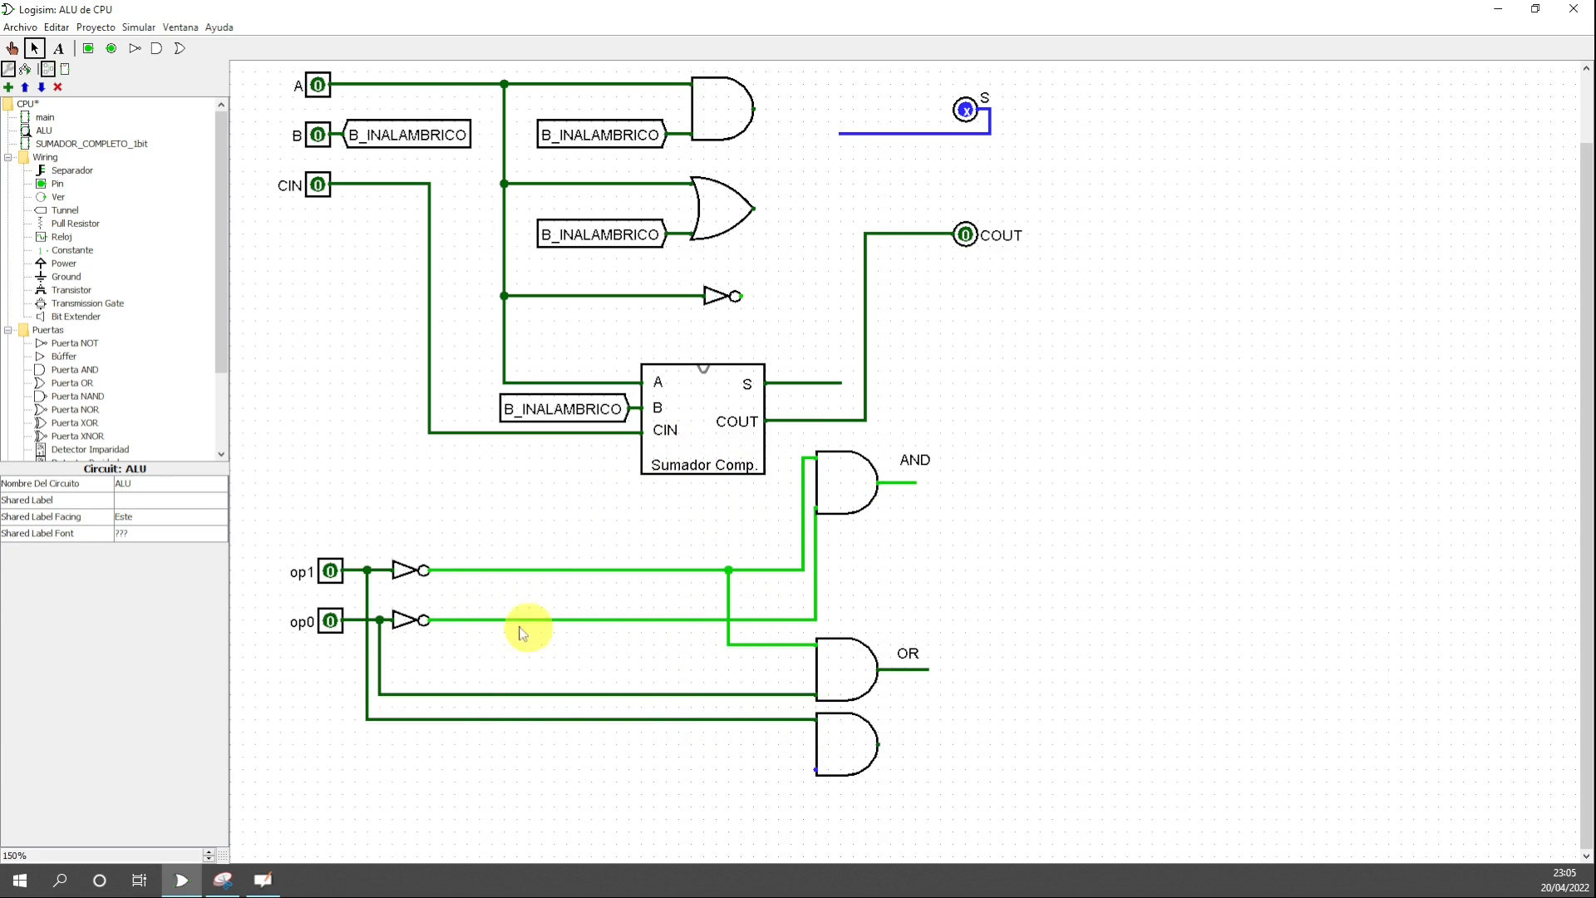
pyautogui.moveTo(680, 621)
pyautogui.mouseDown()
pyautogui.moveTo(712, 697)
pyautogui.moveTo(815, 770)
pyautogui.moveTo(929, 744)
pyautogui.mouseUp()
pyautogui.click(1077, 753)
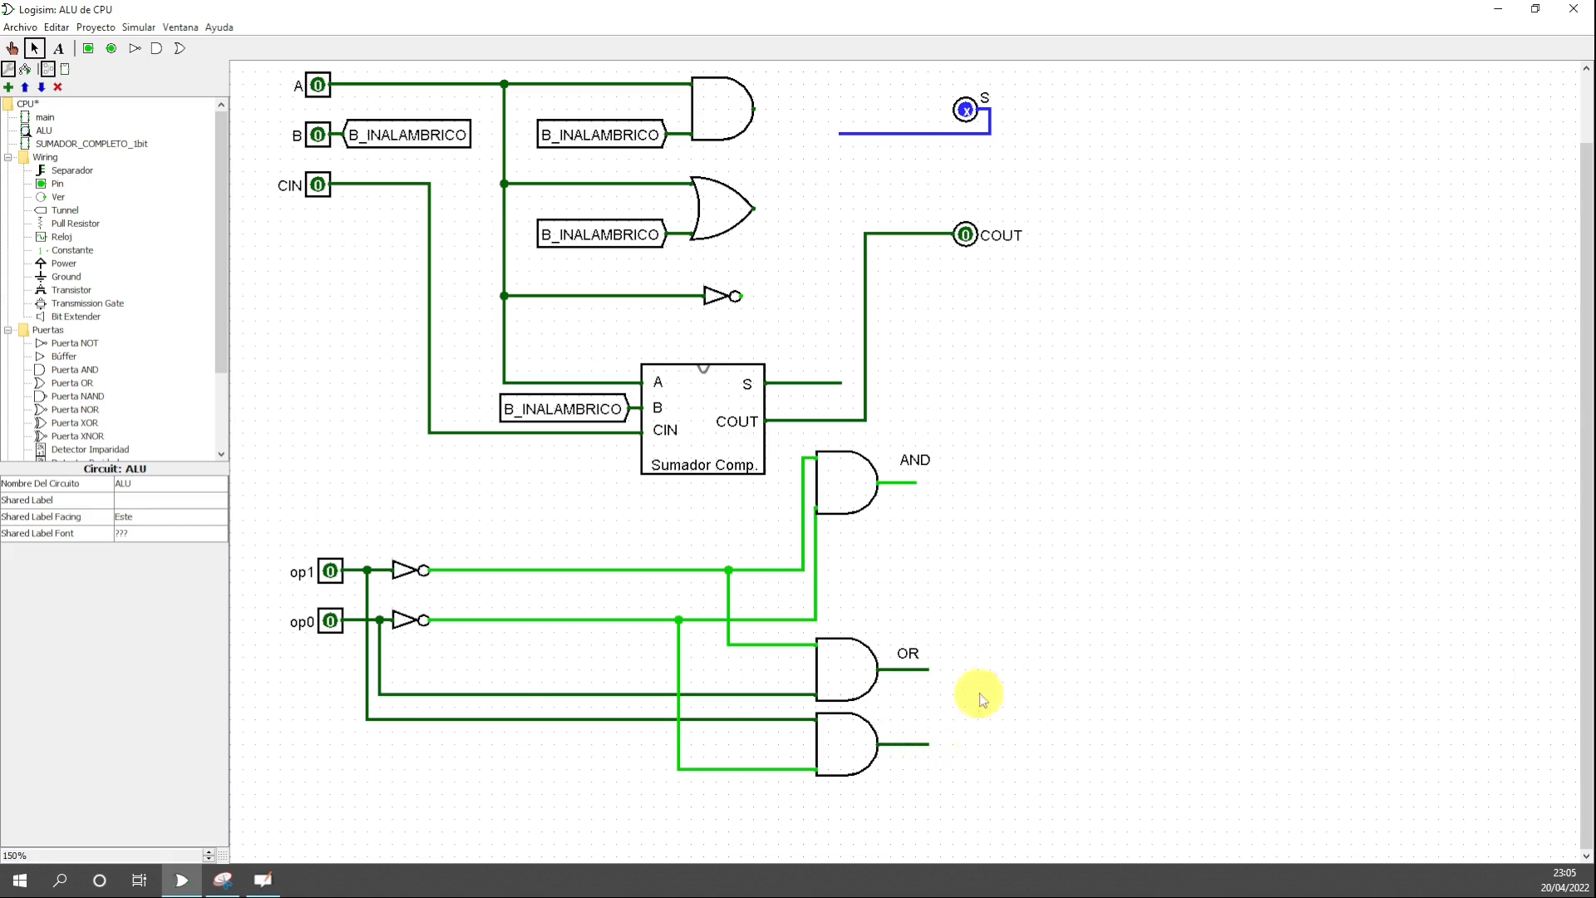
# - Caption the third selection gate NOT, with the text just above its output wire
pyautogui.click(58, 50)
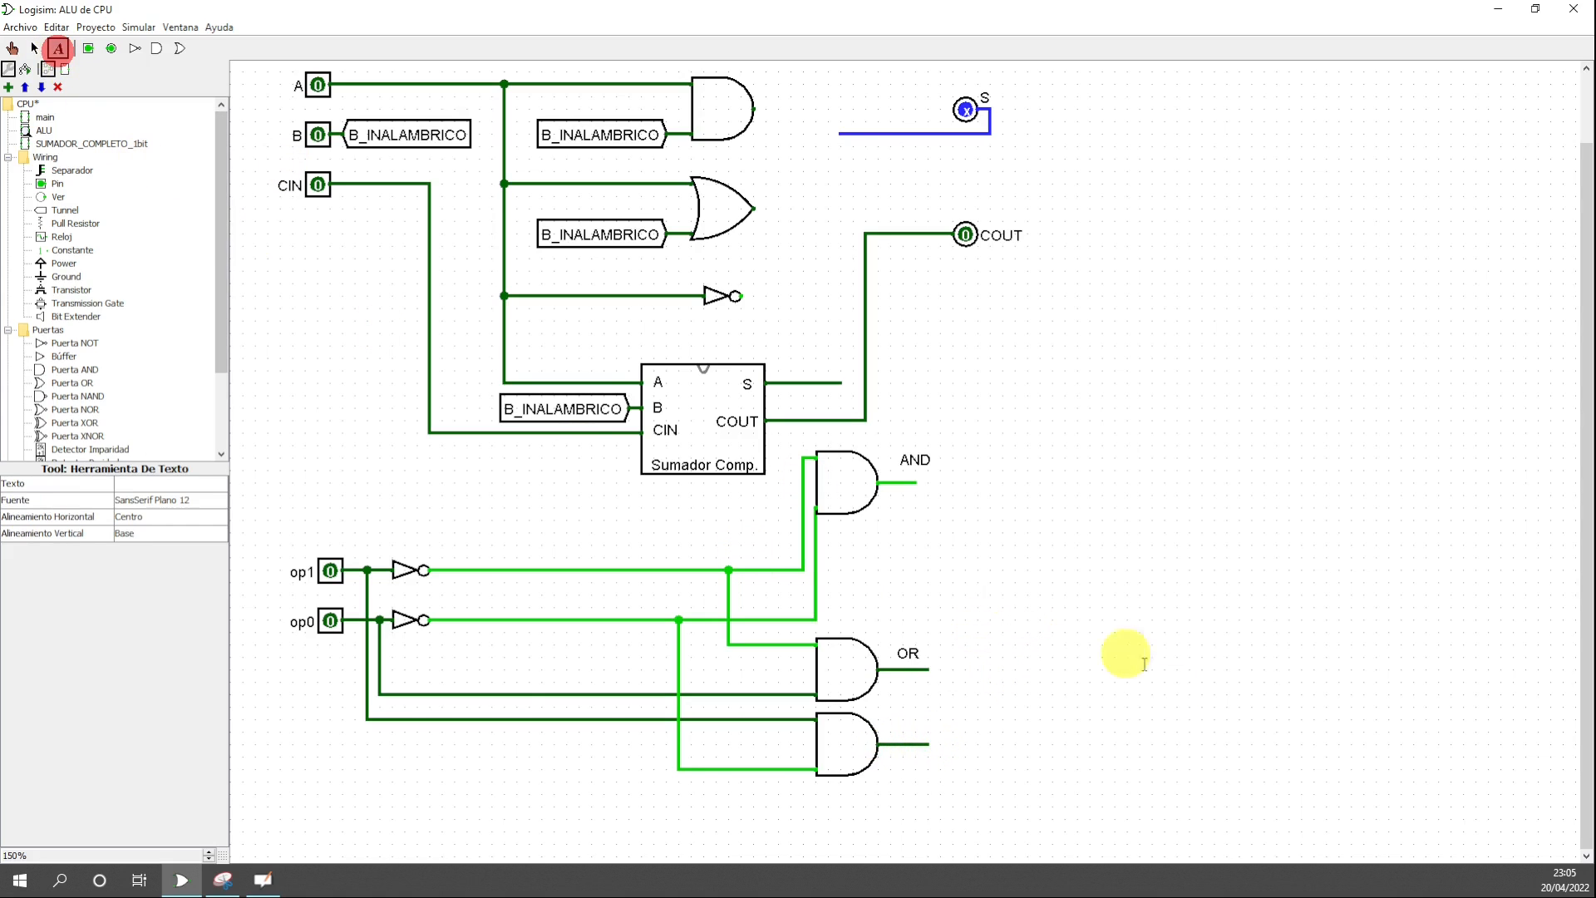
pyautogui.click(903, 713)
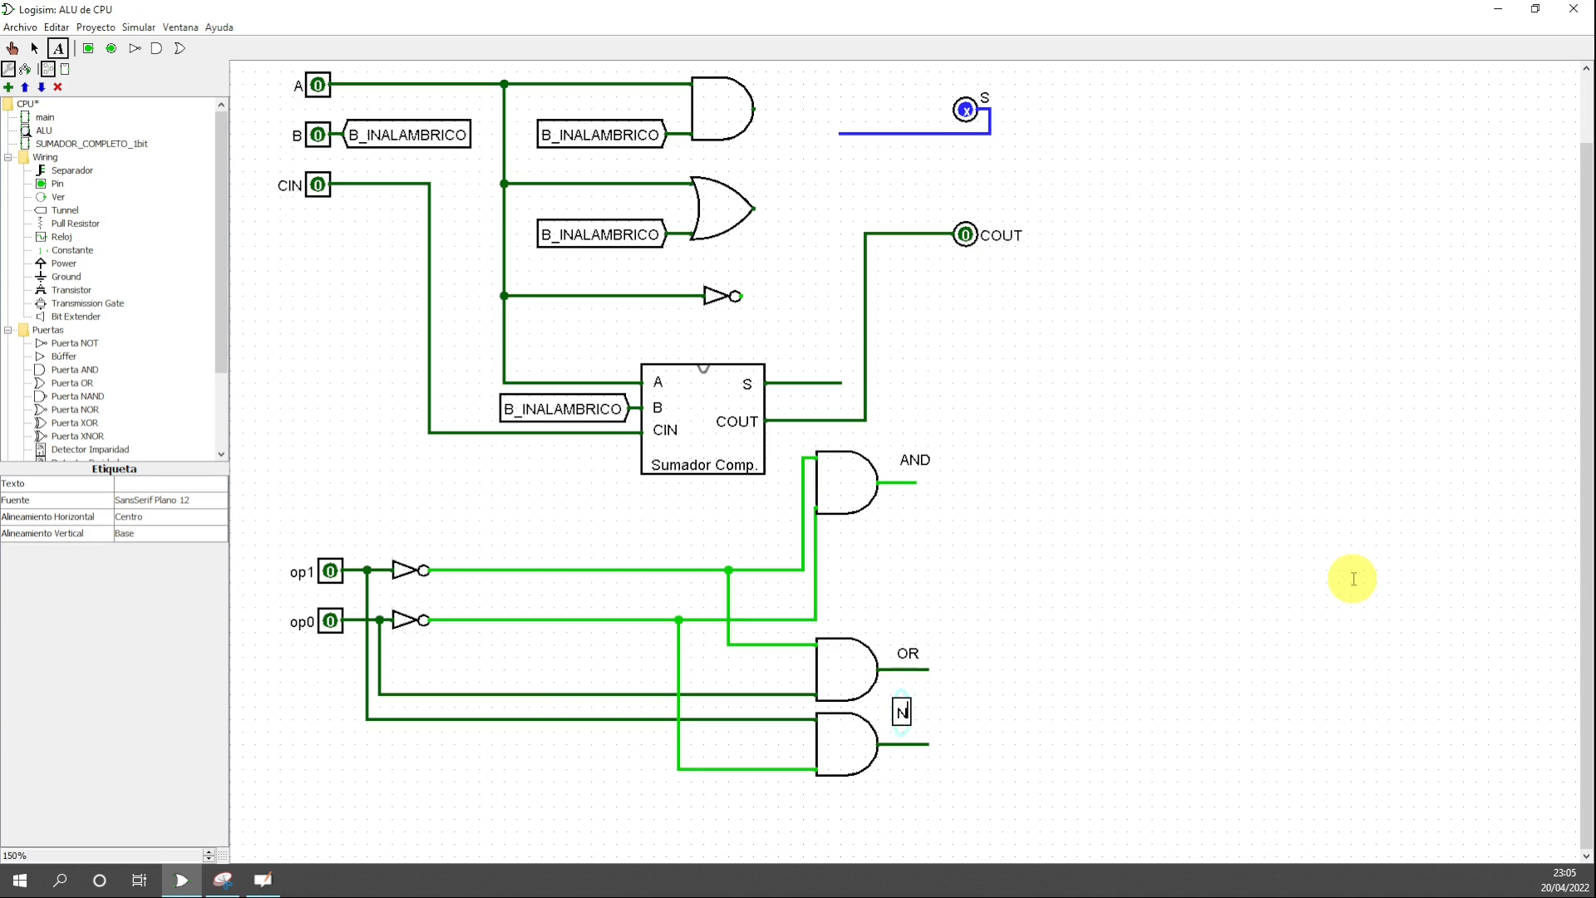
pyautogui.click(1322, 597)
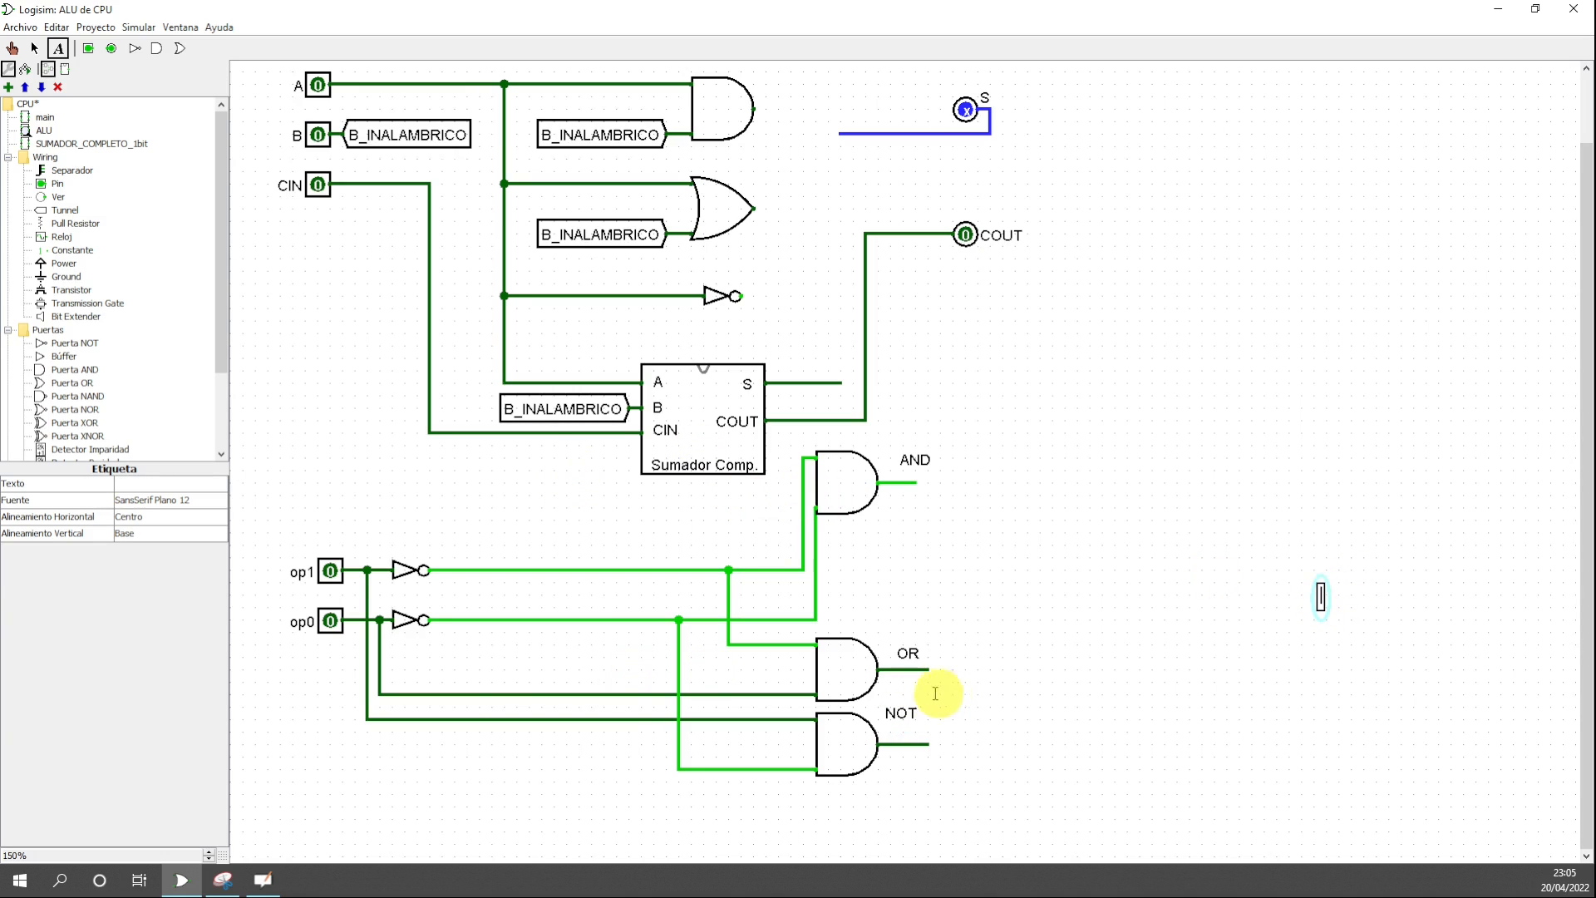
pyautogui.click(34, 48)
pyautogui.click(915, 714)
pyautogui.moveTo(916, 714); pyautogui.dragTo(915, 725)
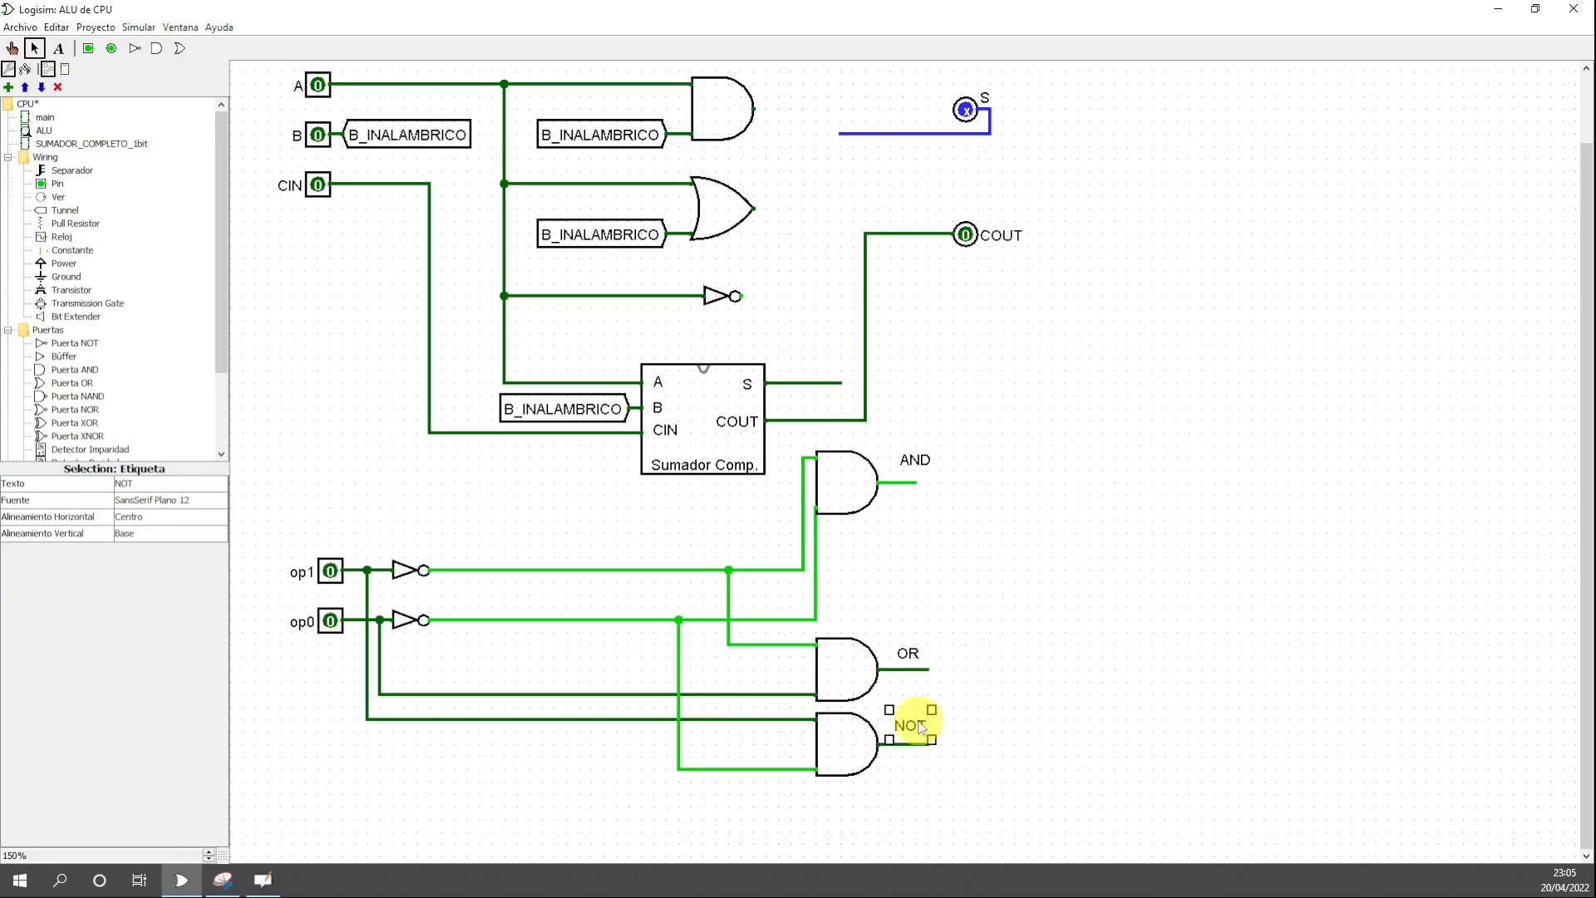
pyautogui.click(983, 740)
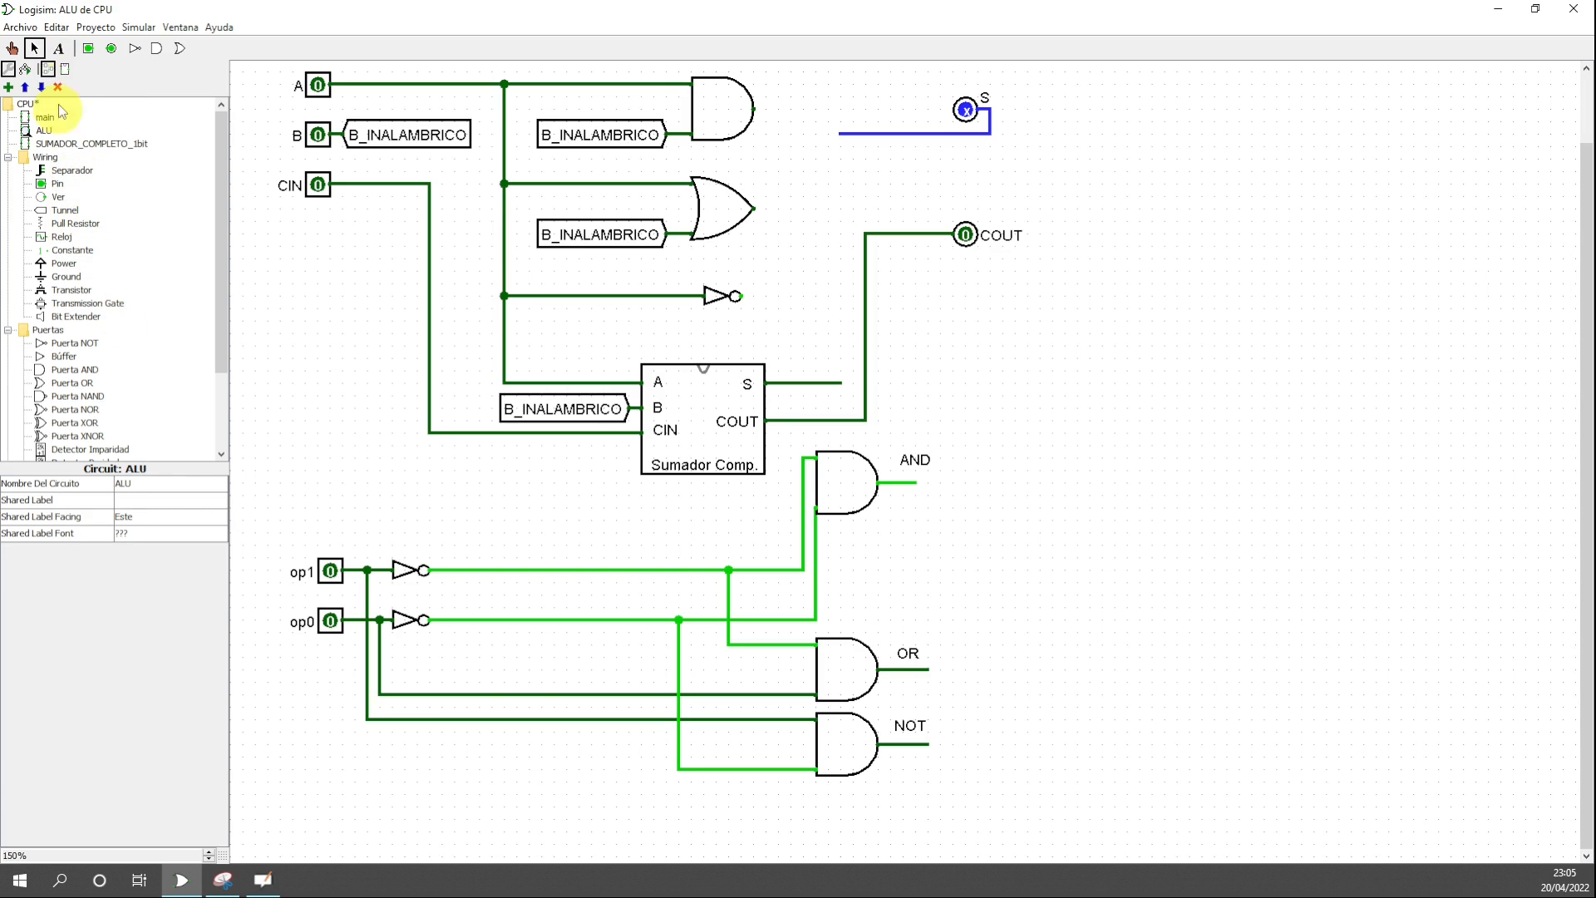
# - Duplicate the NOT selection gate and place the copy directly below it, vertically aligned
pyautogui.click(852, 744)
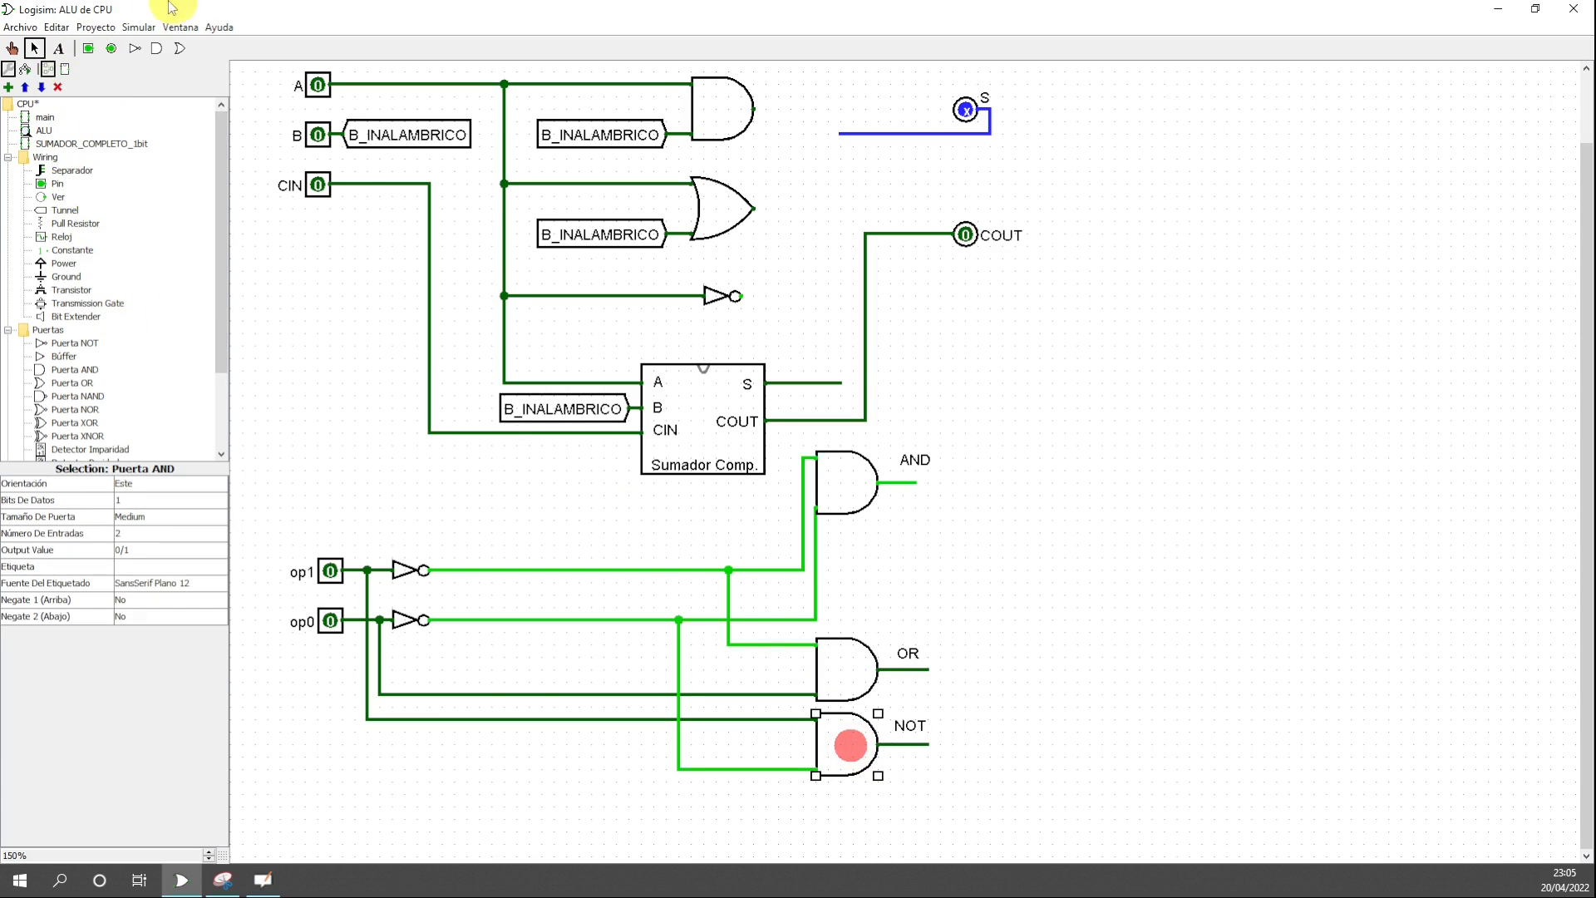
pyautogui.click(58, 28)
pyautogui.click(117, 155)
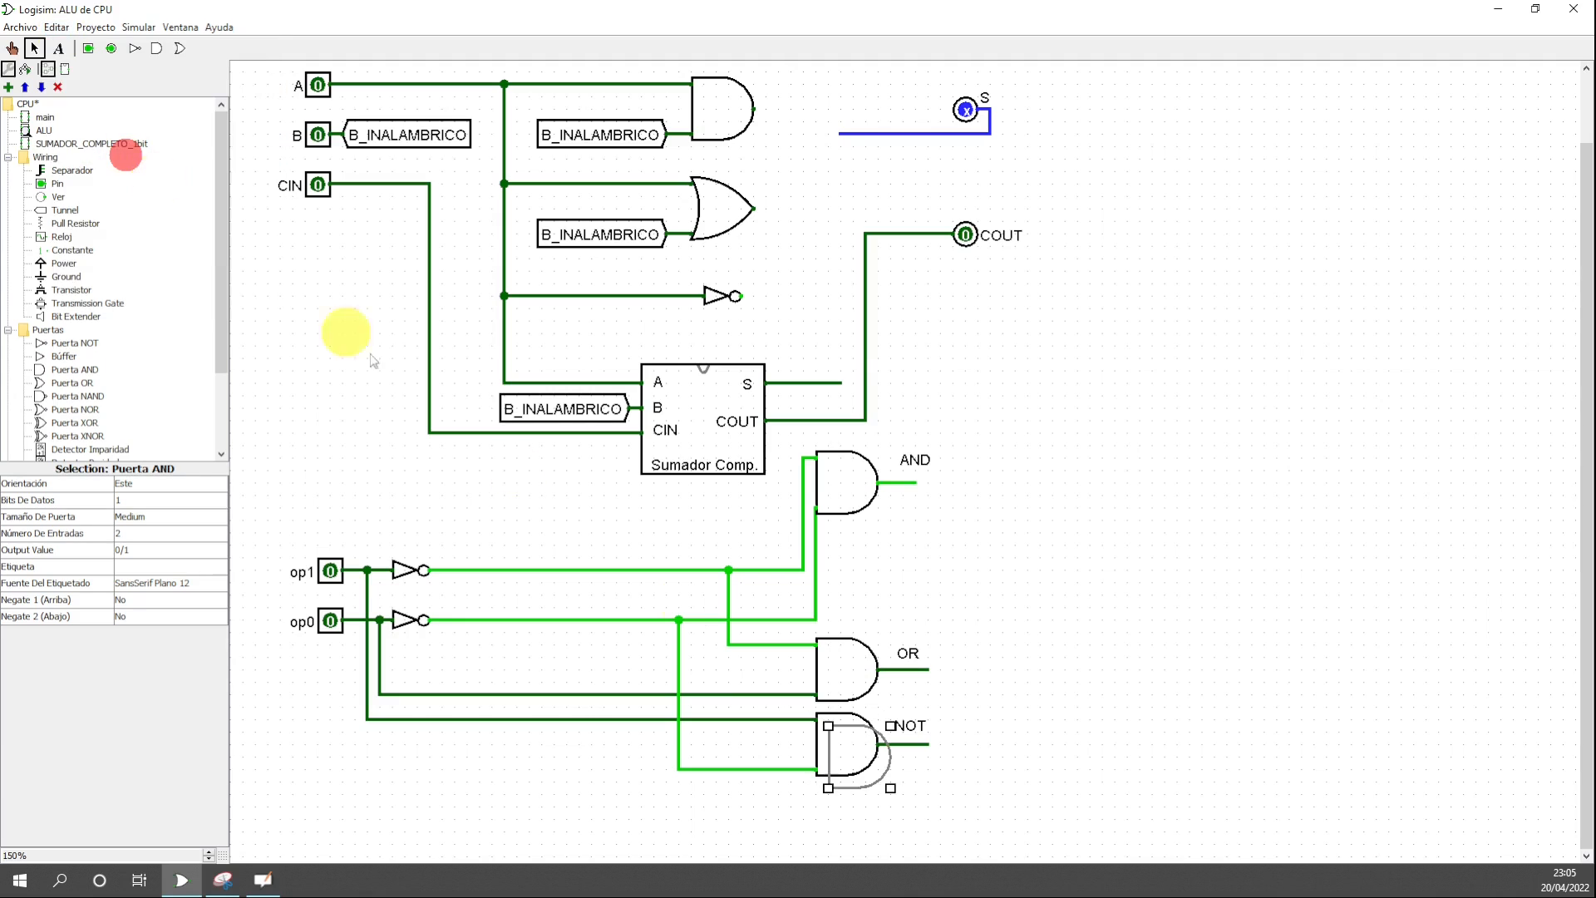
pyautogui.moveTo(859, 759); pyautogui.dragTo(849, 822)
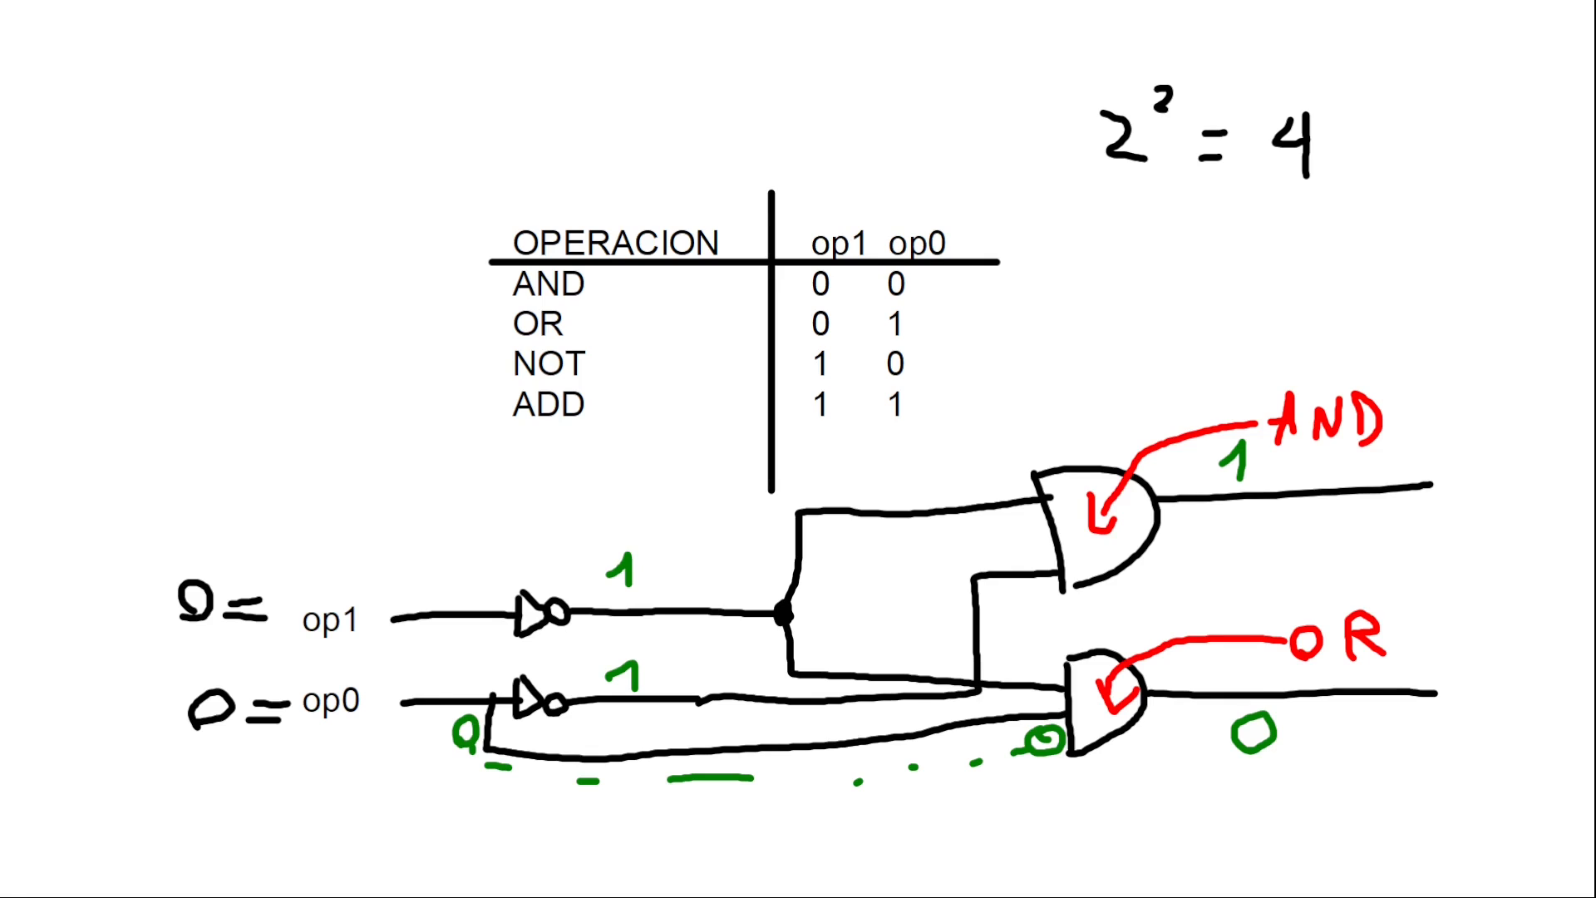
# - Switch to the whiteboard, sketch an AND gate below the OR gate fed by direct op0 and op1 lines, and undo the last two strokes
pyautogui.scroll(-5, 798, 449)
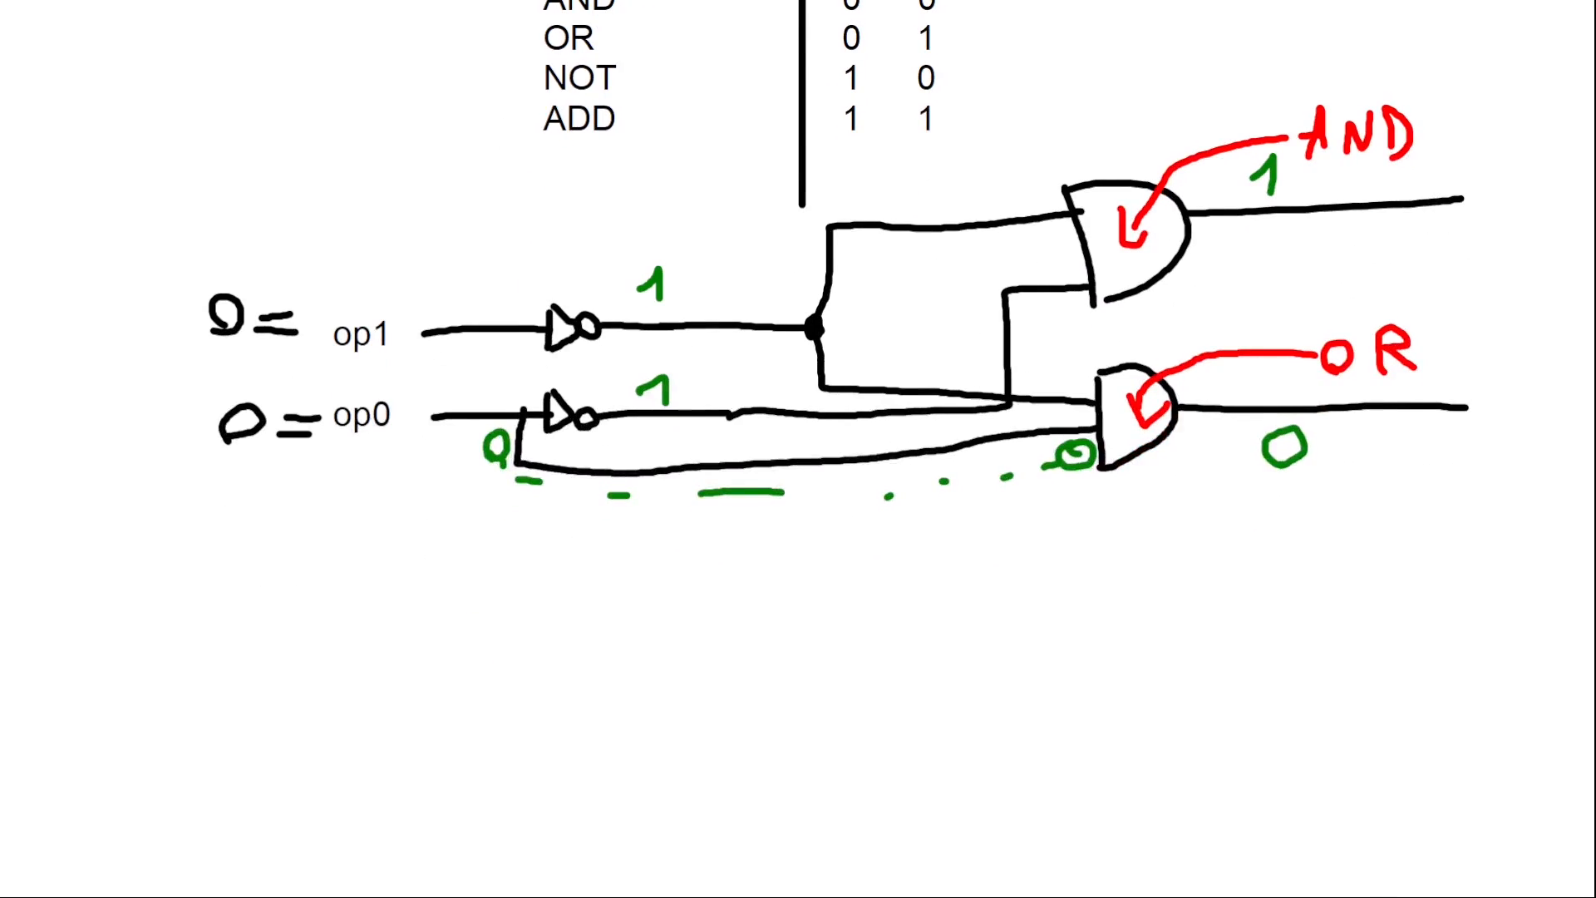
pyautogui.moveTo(1113, 597); pyautogui.dragTo(1112, 705)
pyautogui.hotkey('ctrl', 'z')
pyautogui.moveTo(1092, 582); pyautogui.dragTo(1162, 655)
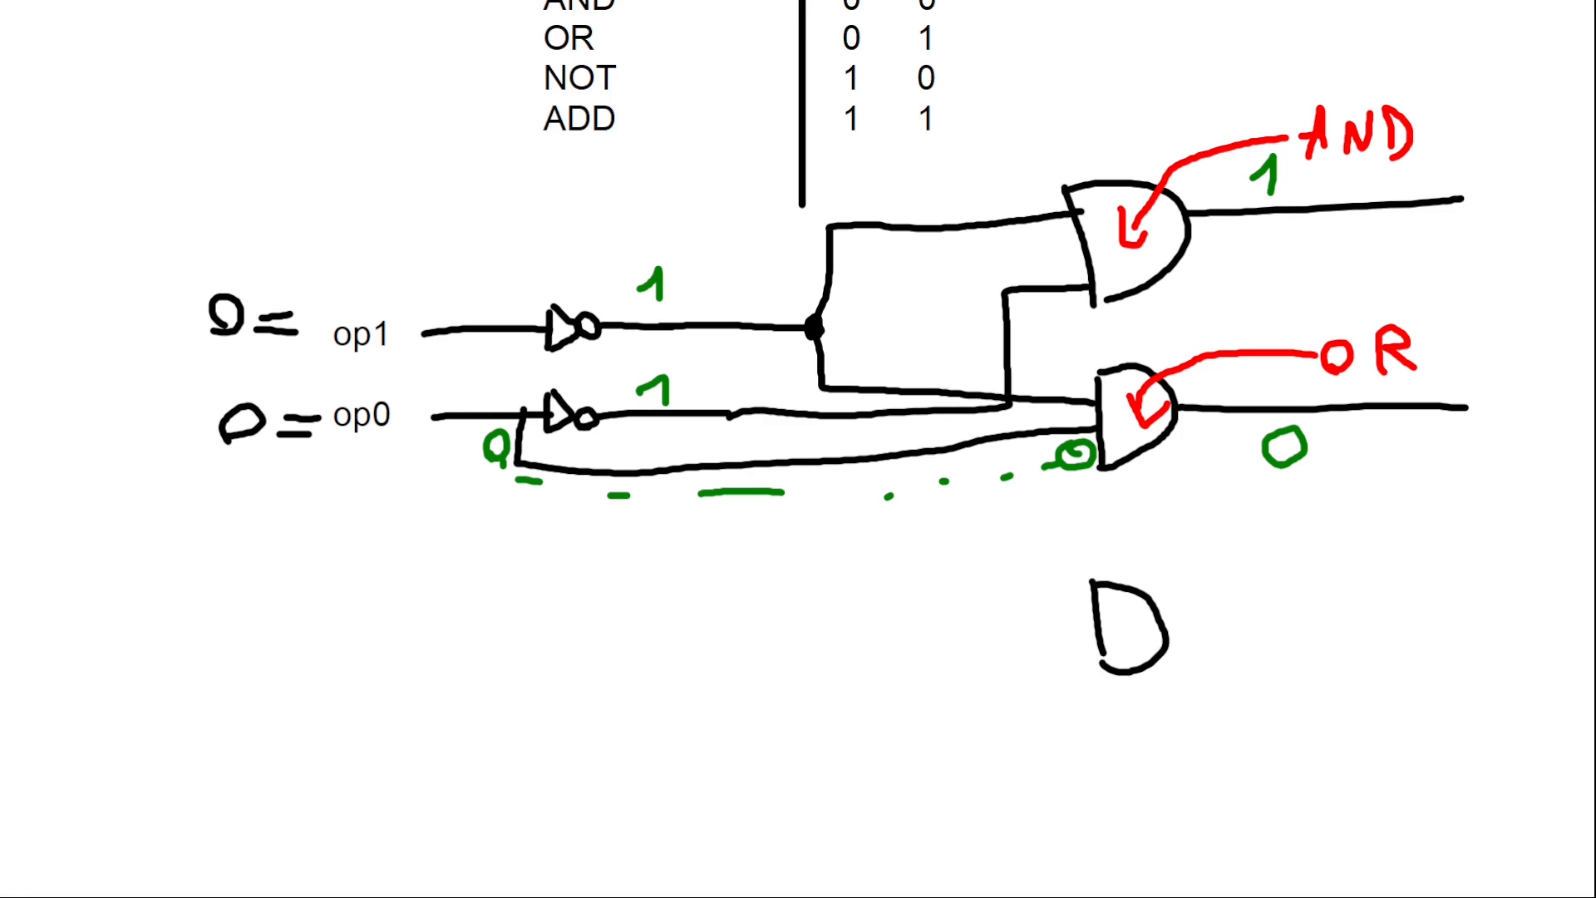
pyautogui.moveTo(953, 449); pyautogui.dragTo(982, 570)
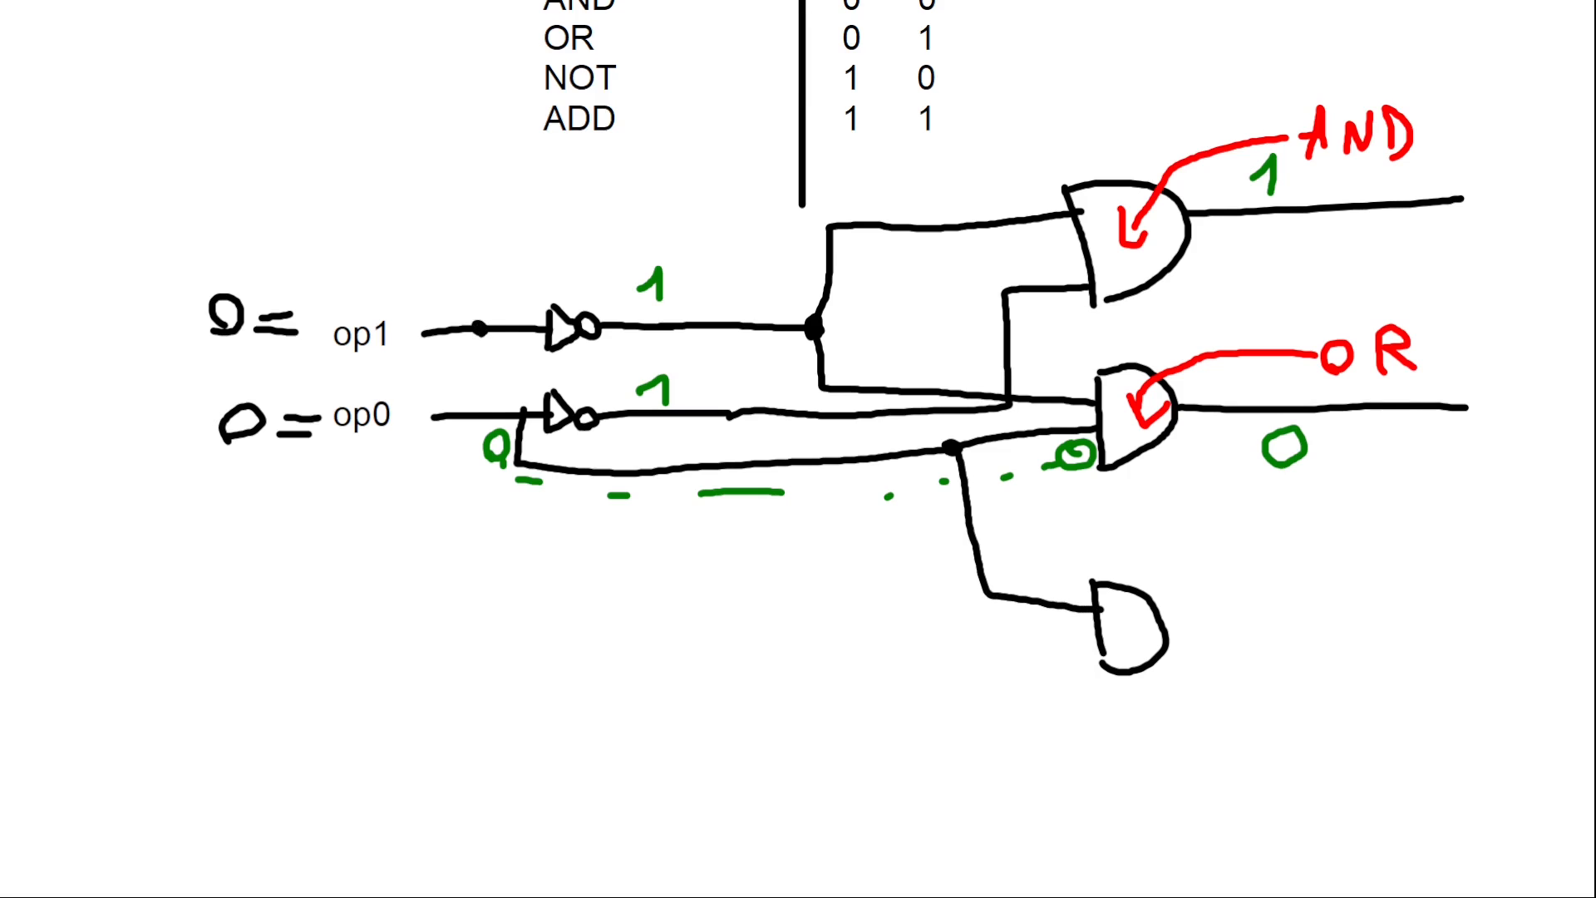
pyautogui.moveTo(480, 348)
pyautogui.mouseDown()
pyautogui.moveTo(480, 590)
pyautogui.moveTo(766, 651)
pyautogui.moveTo(1102, 657)
pyautogui.mouseUp()
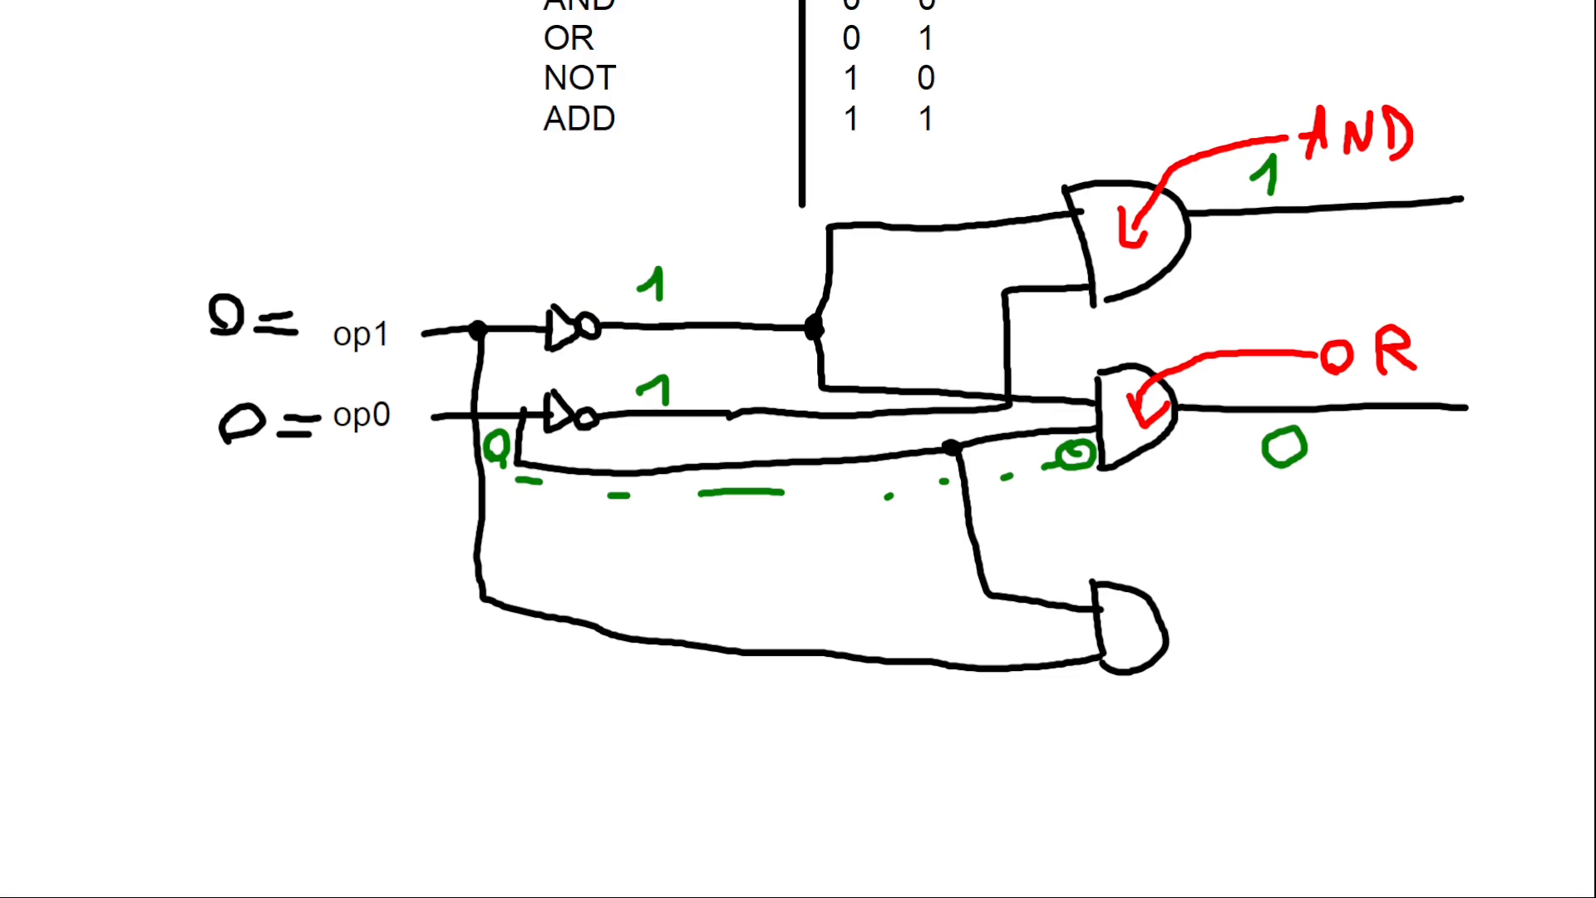
pyautogui.hotkey('ctrl', 'z')
pyautogui.hotkey('ctrl', 'z')
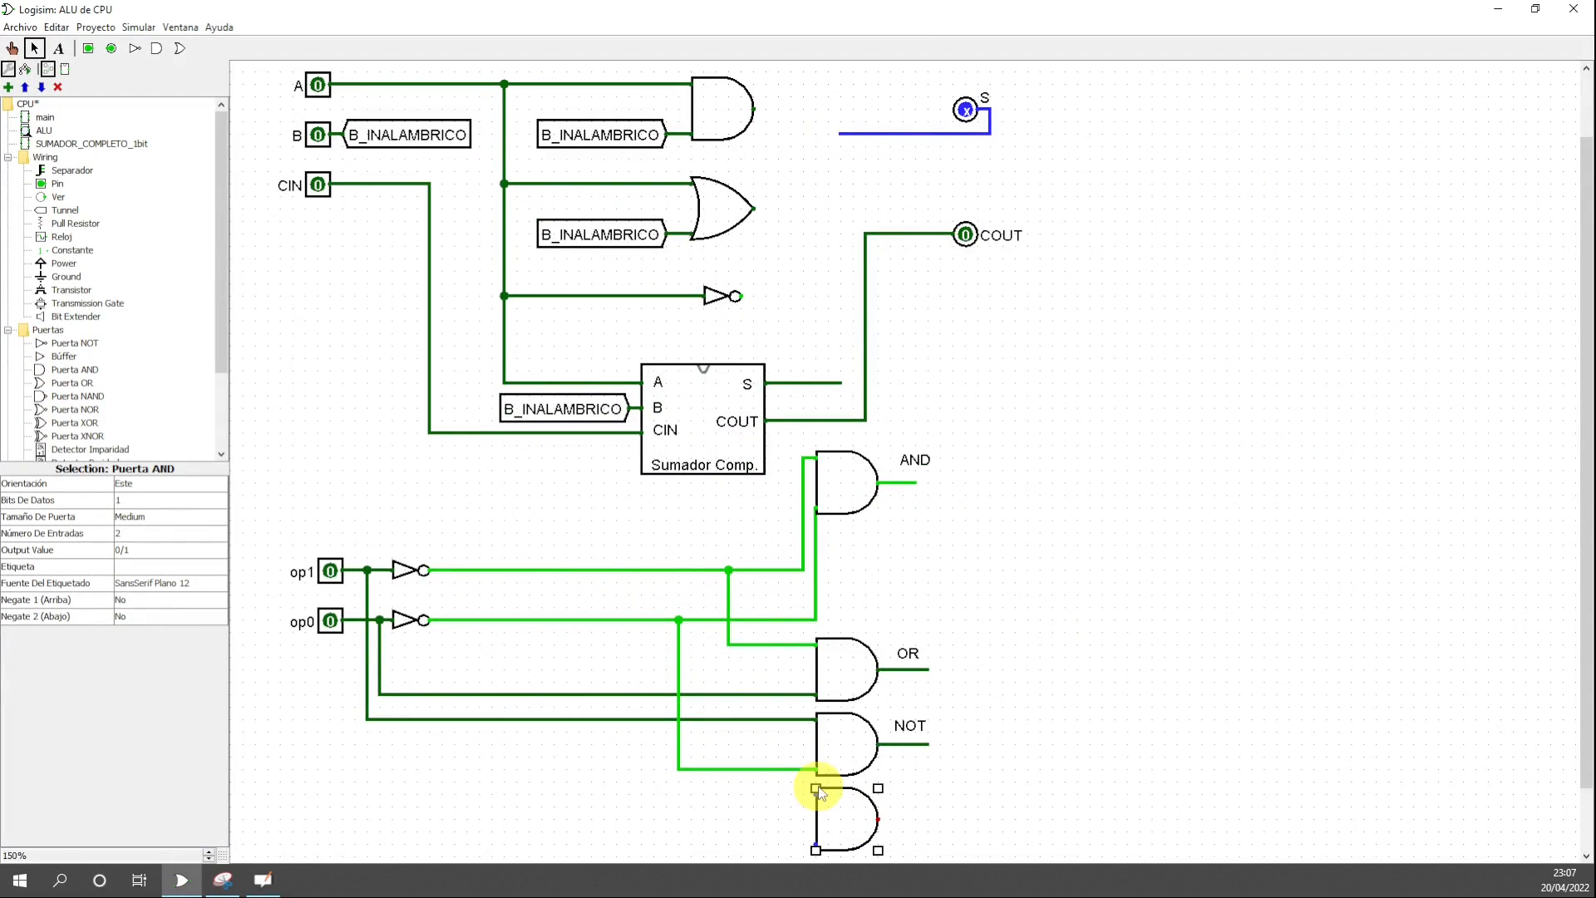
# - Wire the fourth selection gate with direct op0 on its upper input, direct op1 on its lower input, and a short output wire
pyautogui.moveTo(817, 796); pyautogui.dragTo(641, 694)
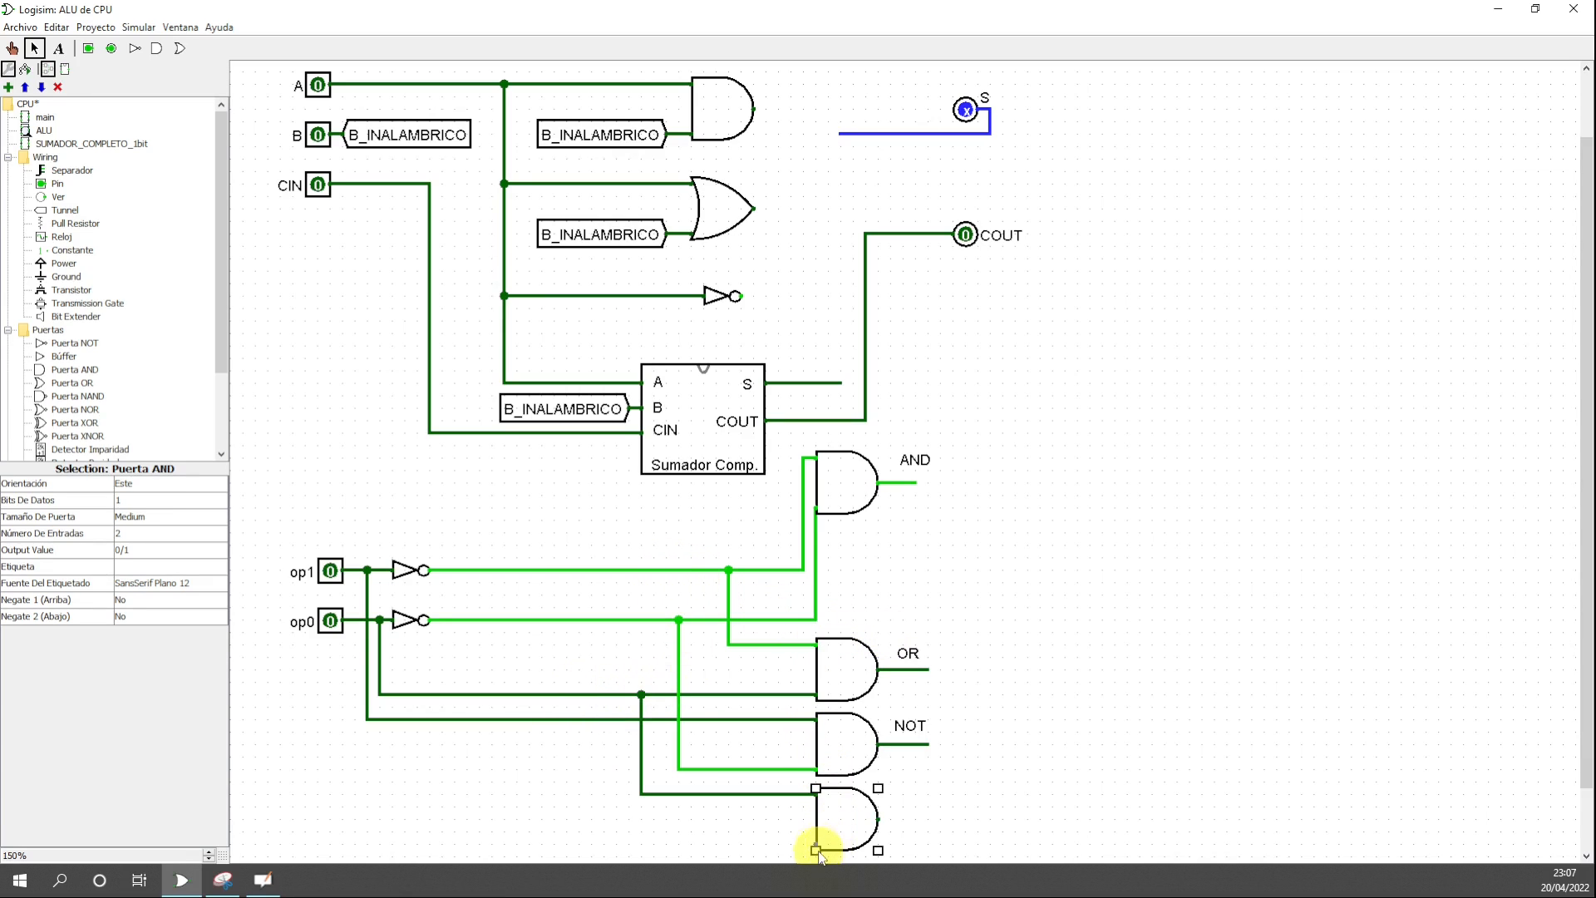
pyautogui.moveTo(816, 844); pyautogui.dragTo(367, 720)
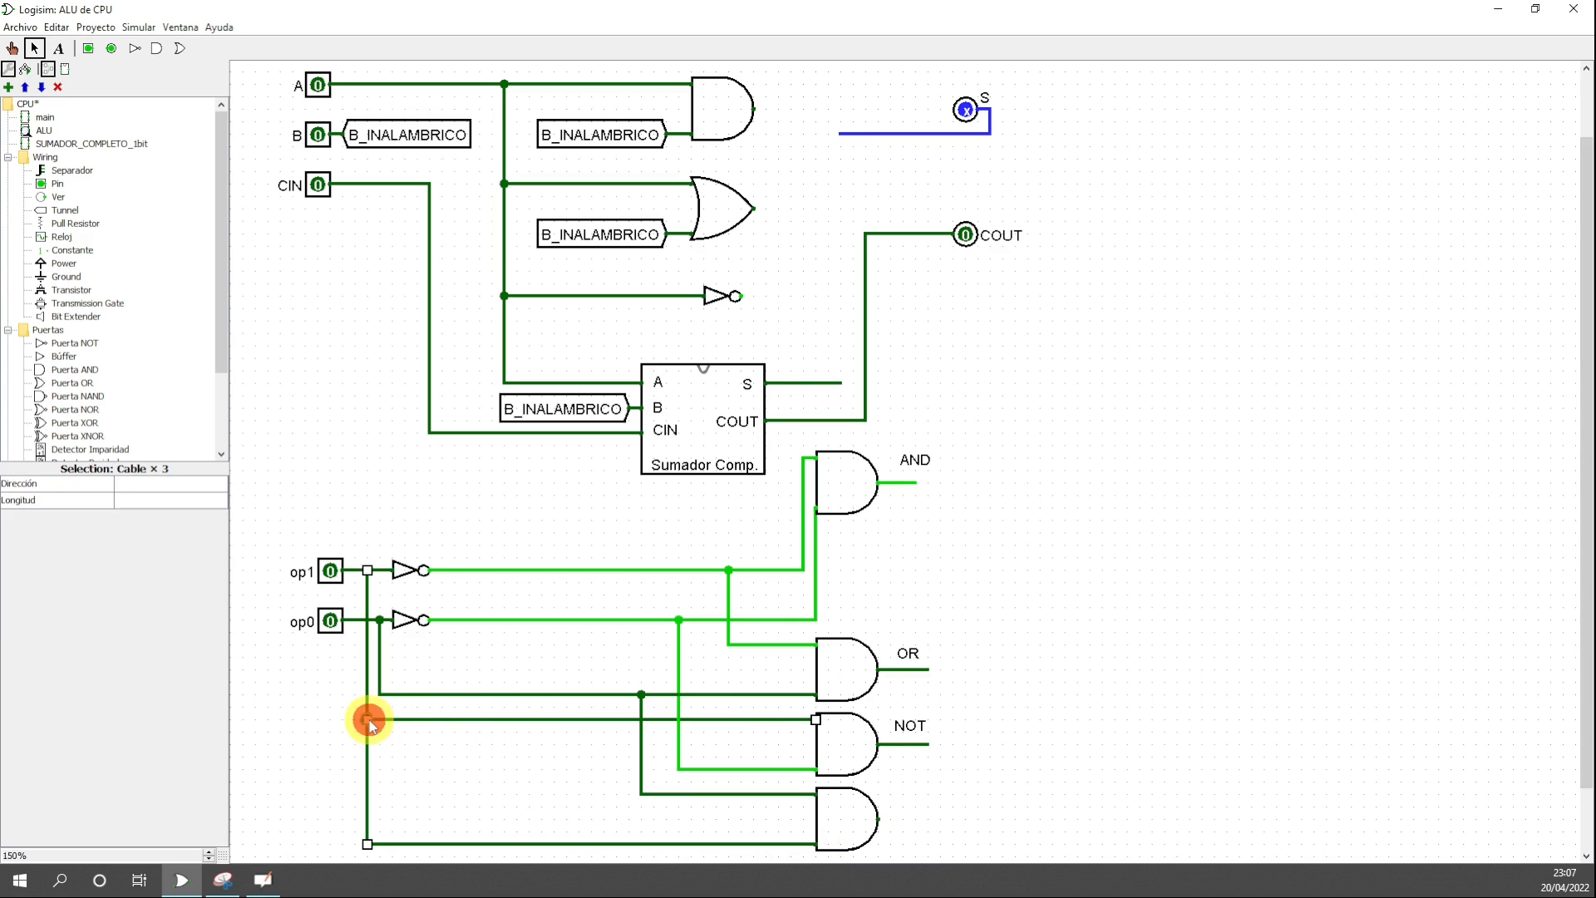
pyautogui.click(1005, 801)
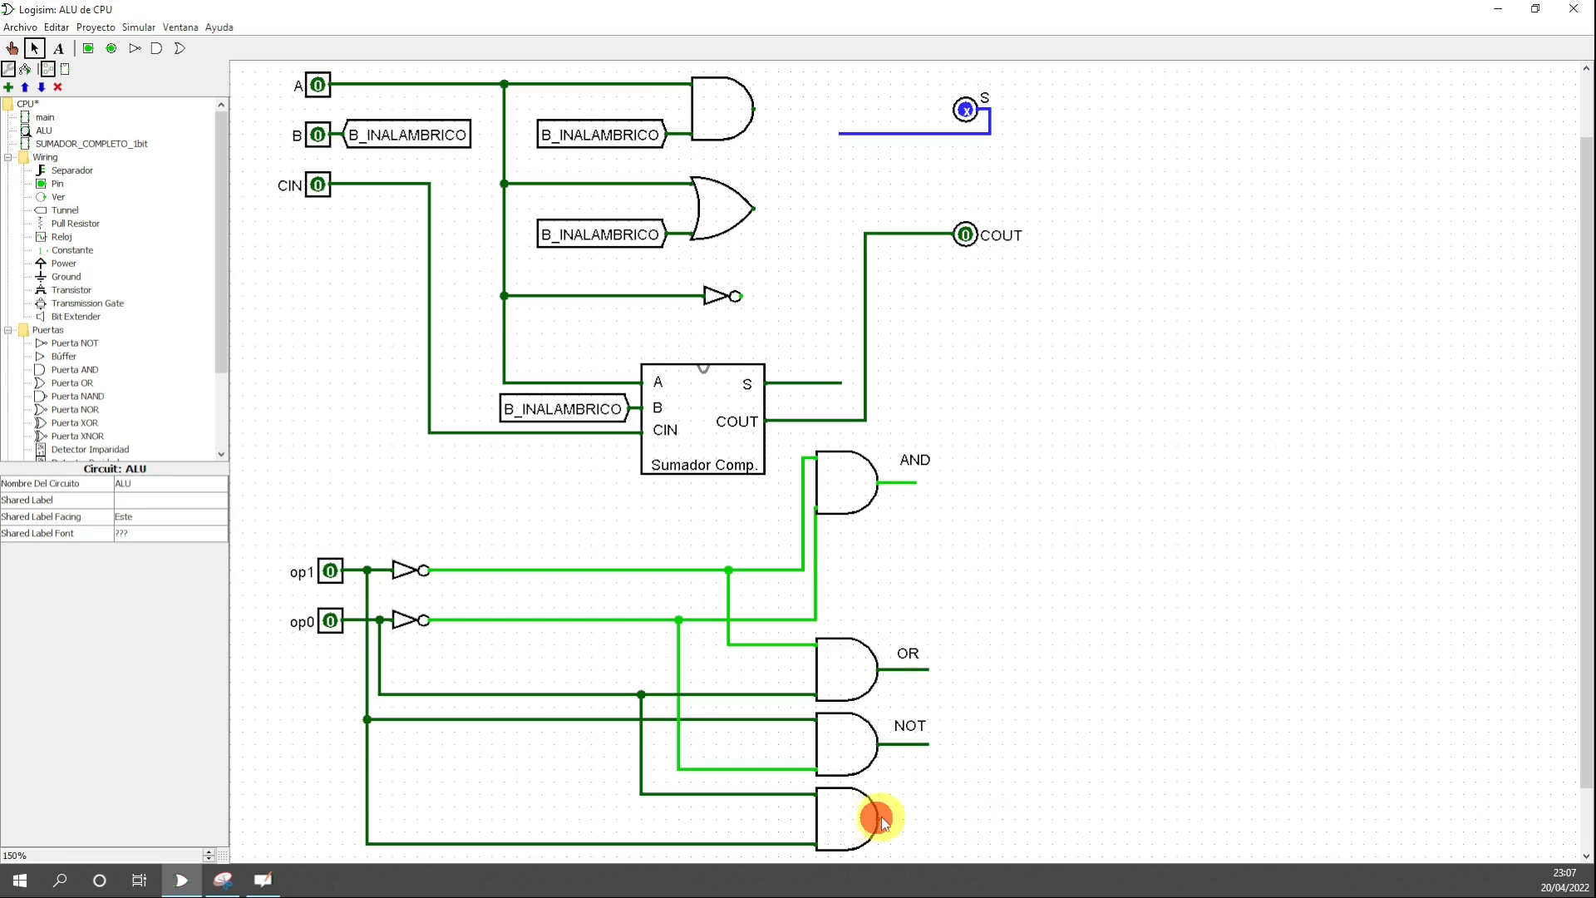
pyautogui.moveTo(882, 820); pyautogui.dragTo(928, 820)
pyautogui.click(1074, 753)
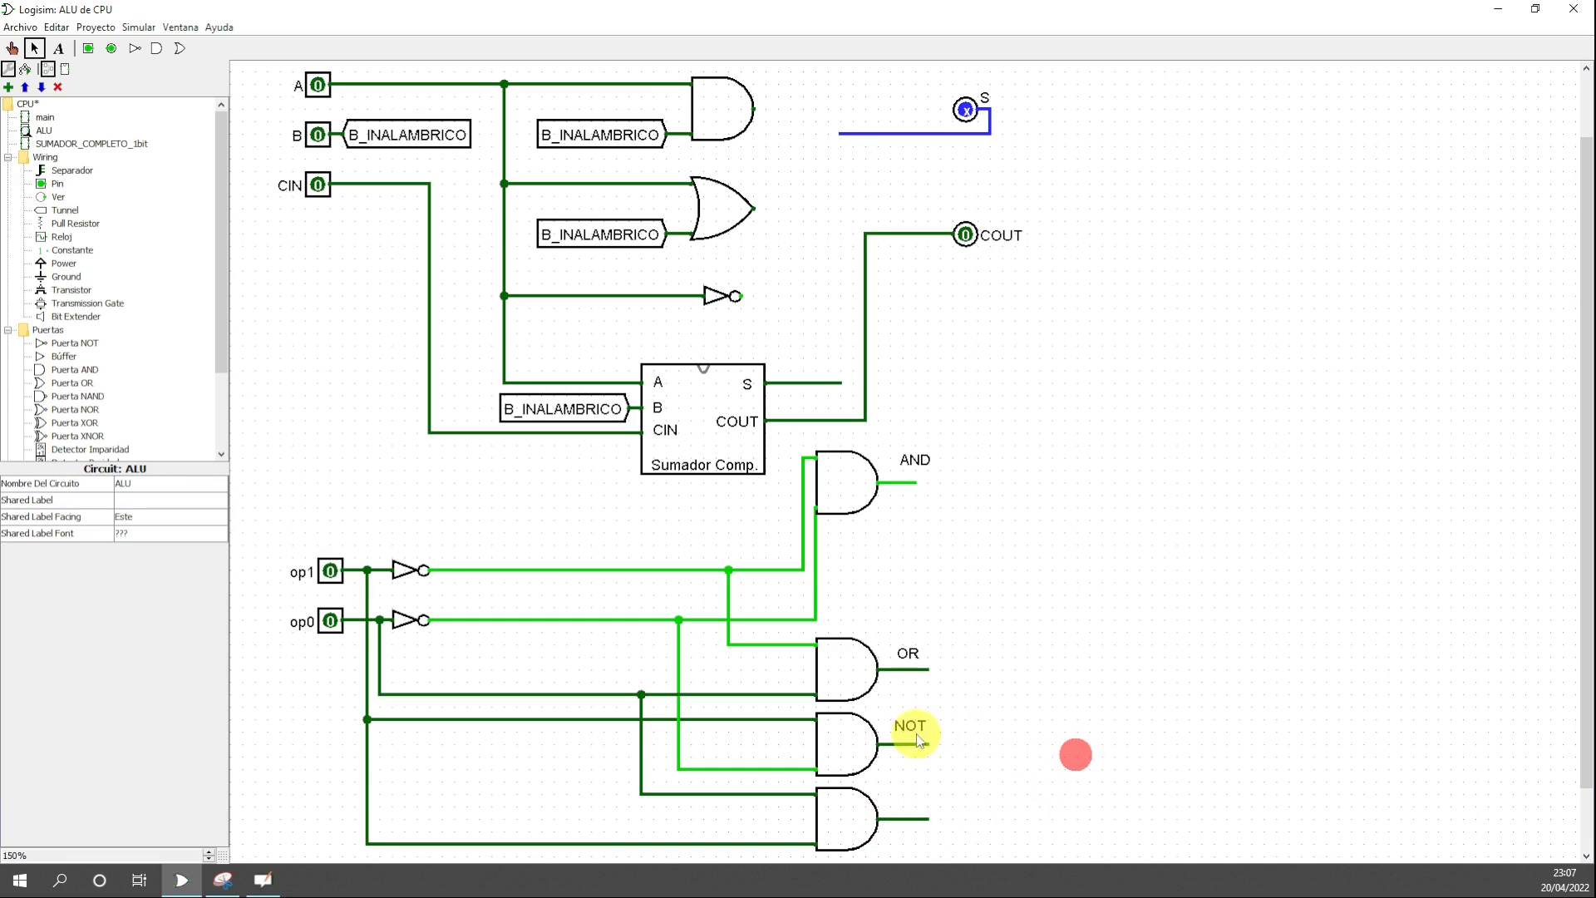
# - Caption the fourth selection gate ADD, with the text just above its output wire
pyautogui.click(58, 48)
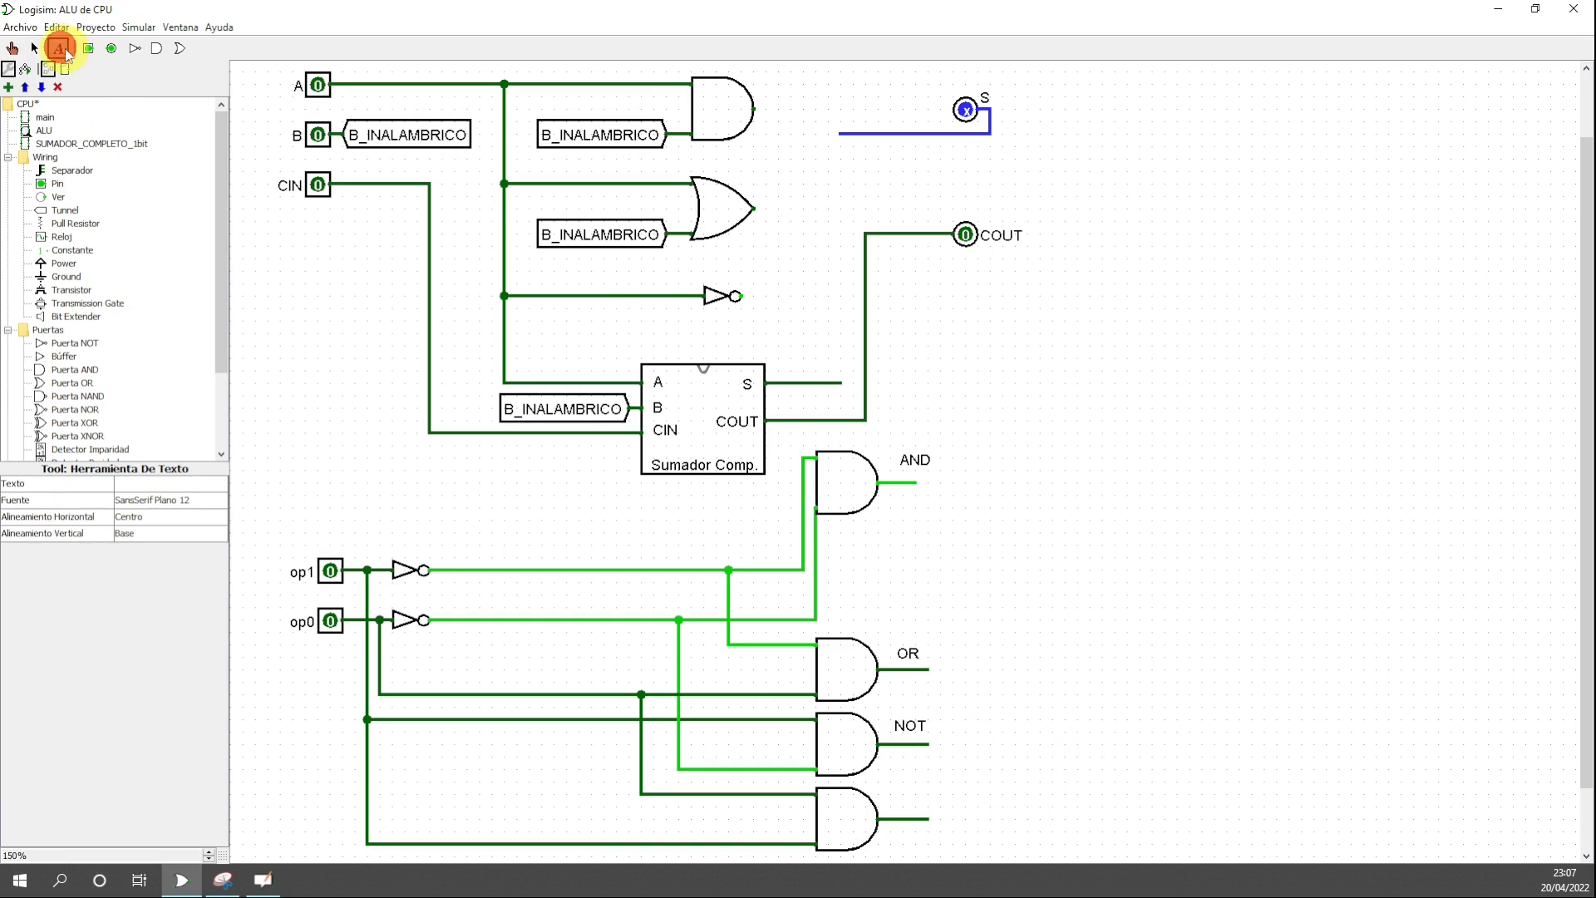
pyautogui.click(916, 779)
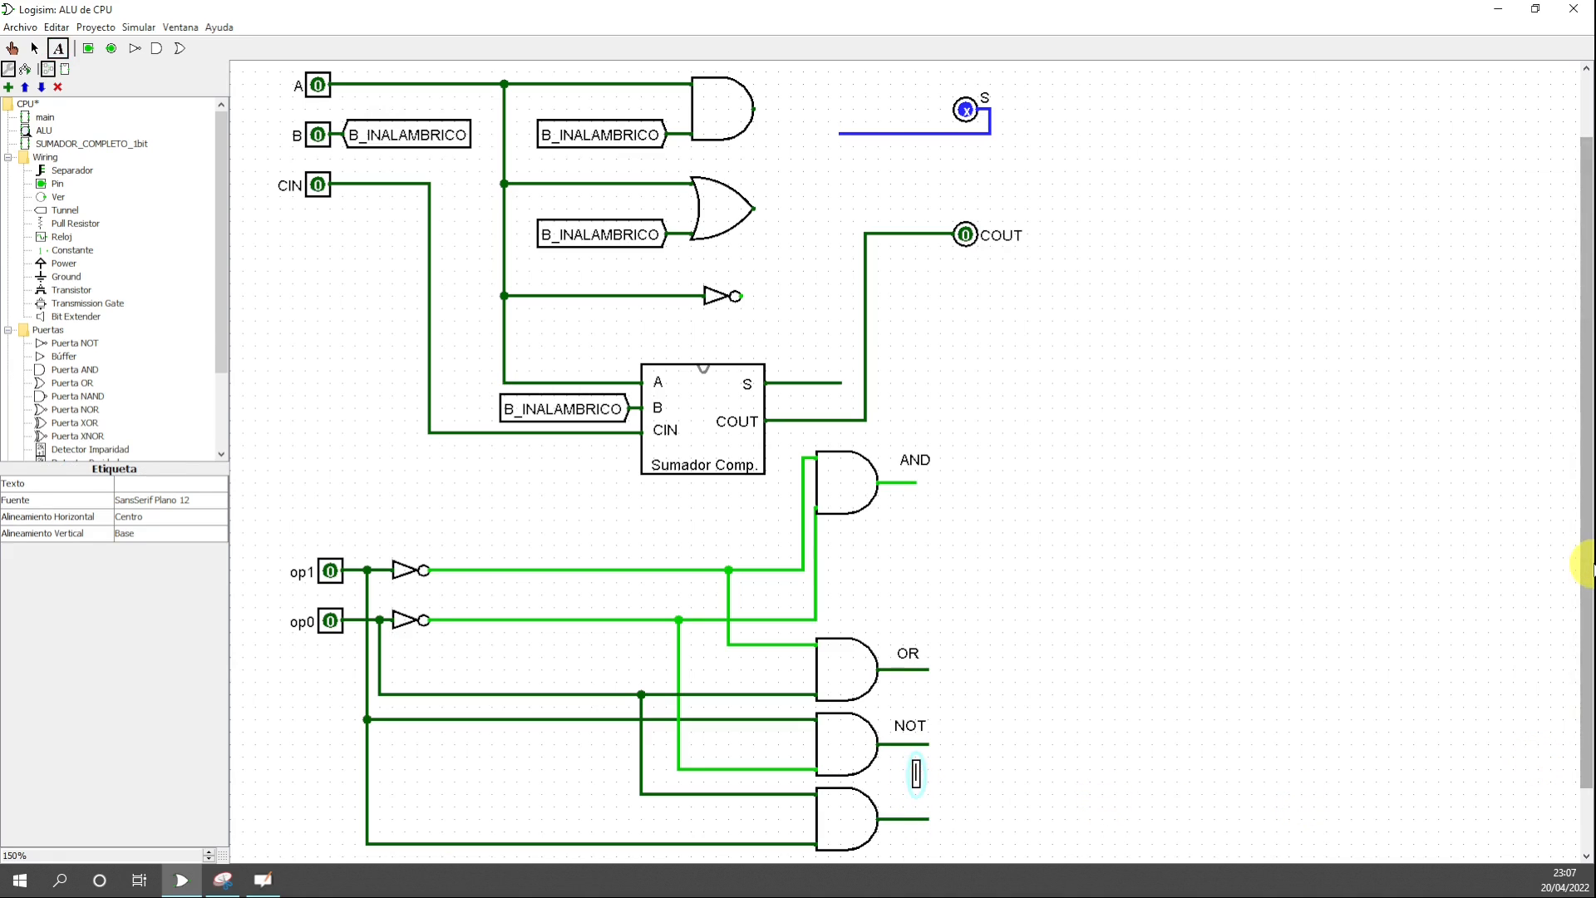
pyautogui.write('ADD')
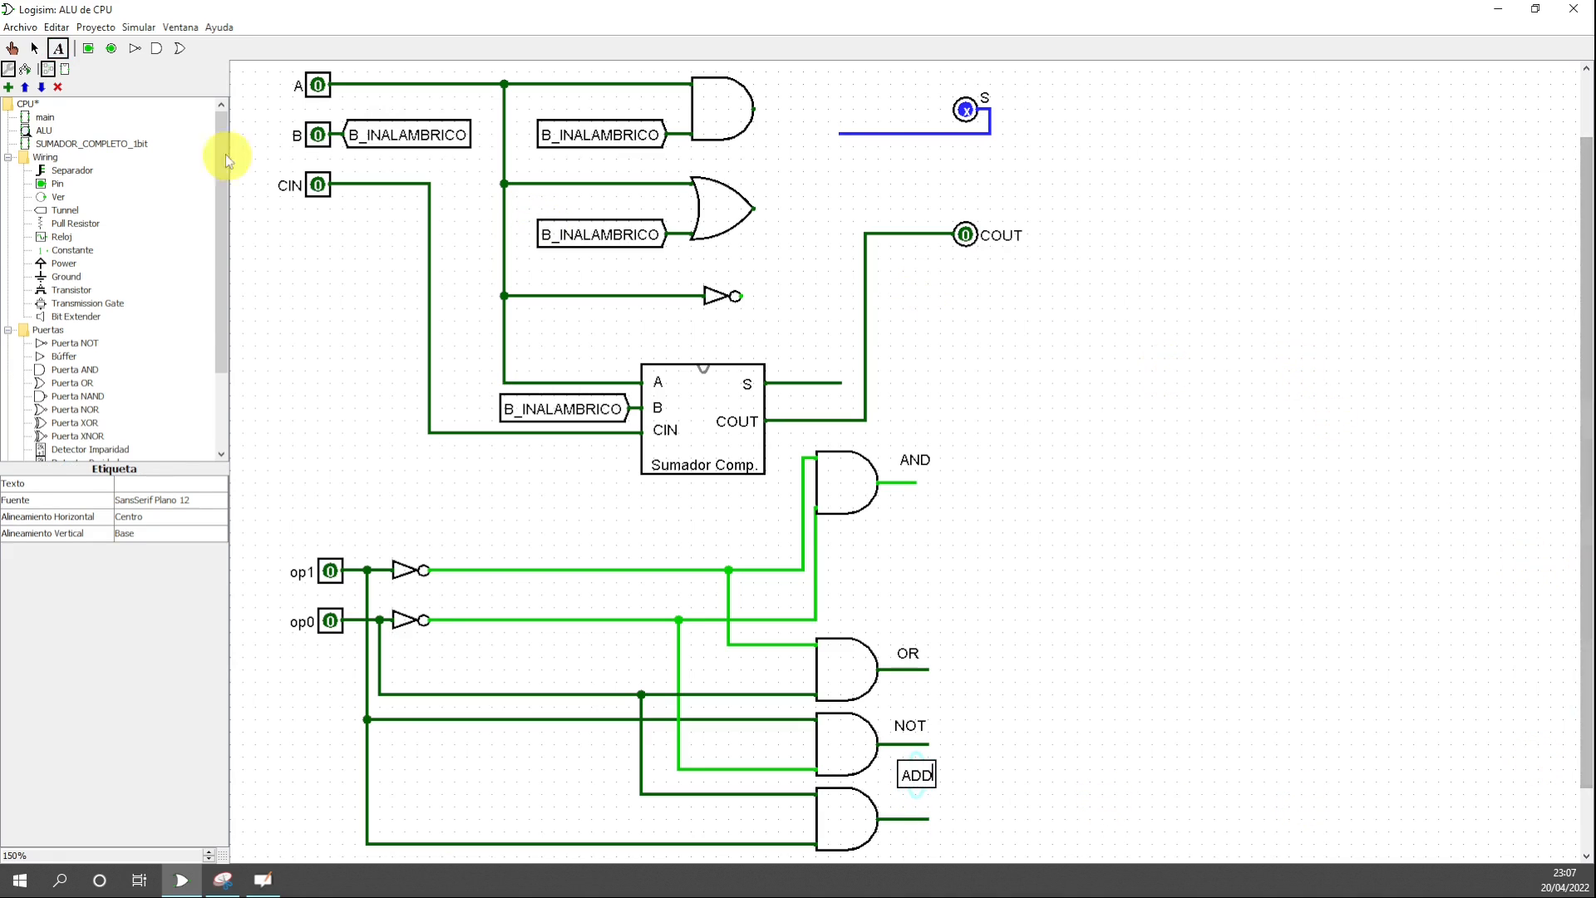
pyautogui.click(35, 48)
pyautogui.moveTo(939, 779); pyautogui.dragTo(934, 807)
pyautogui.click(1083, 782)
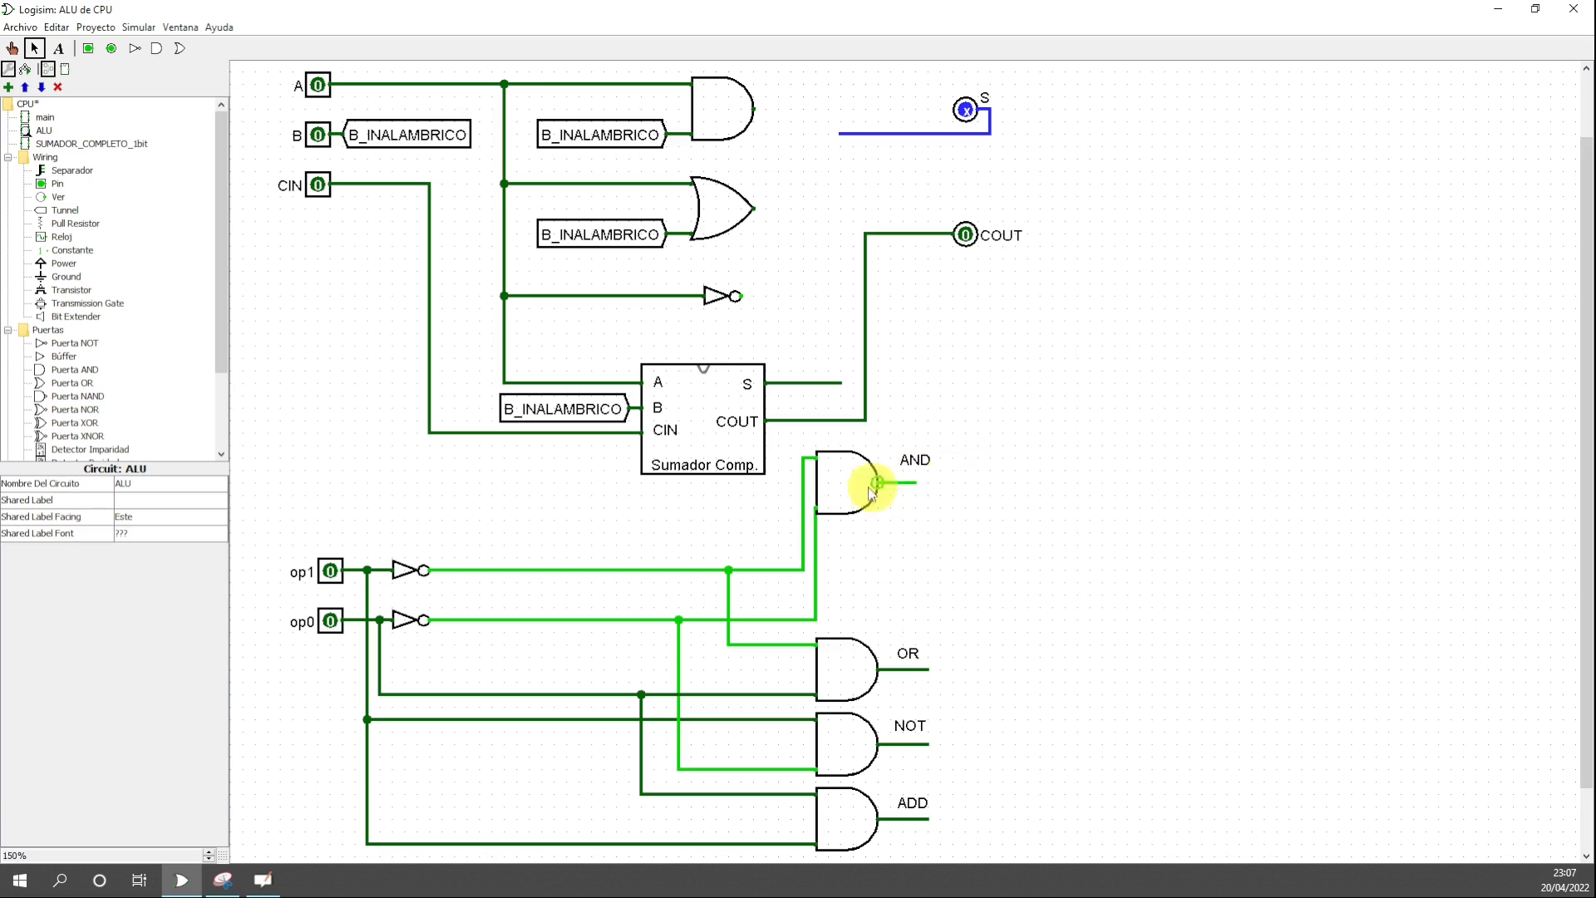
# - Review how the op1 and op0 pins relate to the AND, OR, NOT and ADD selection outputs
pyautogui.click(903, 482)
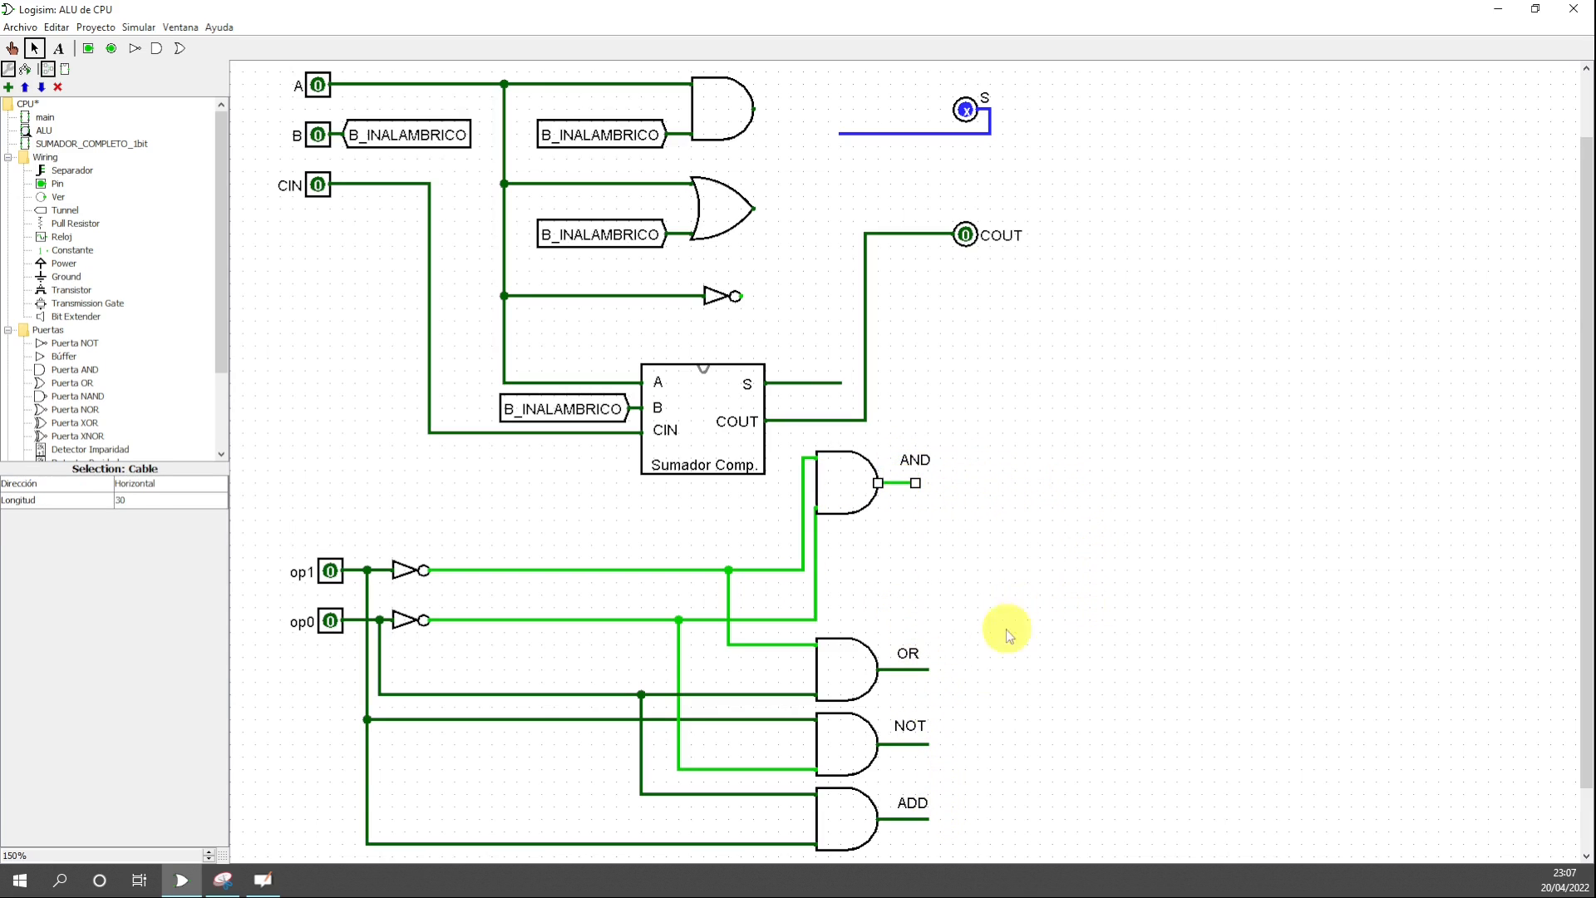
pyautogui.click(302, 580)
pyautogui.click(304, 624)
pyautogui.click(307, 577)
pyautogui.click(306, 624)
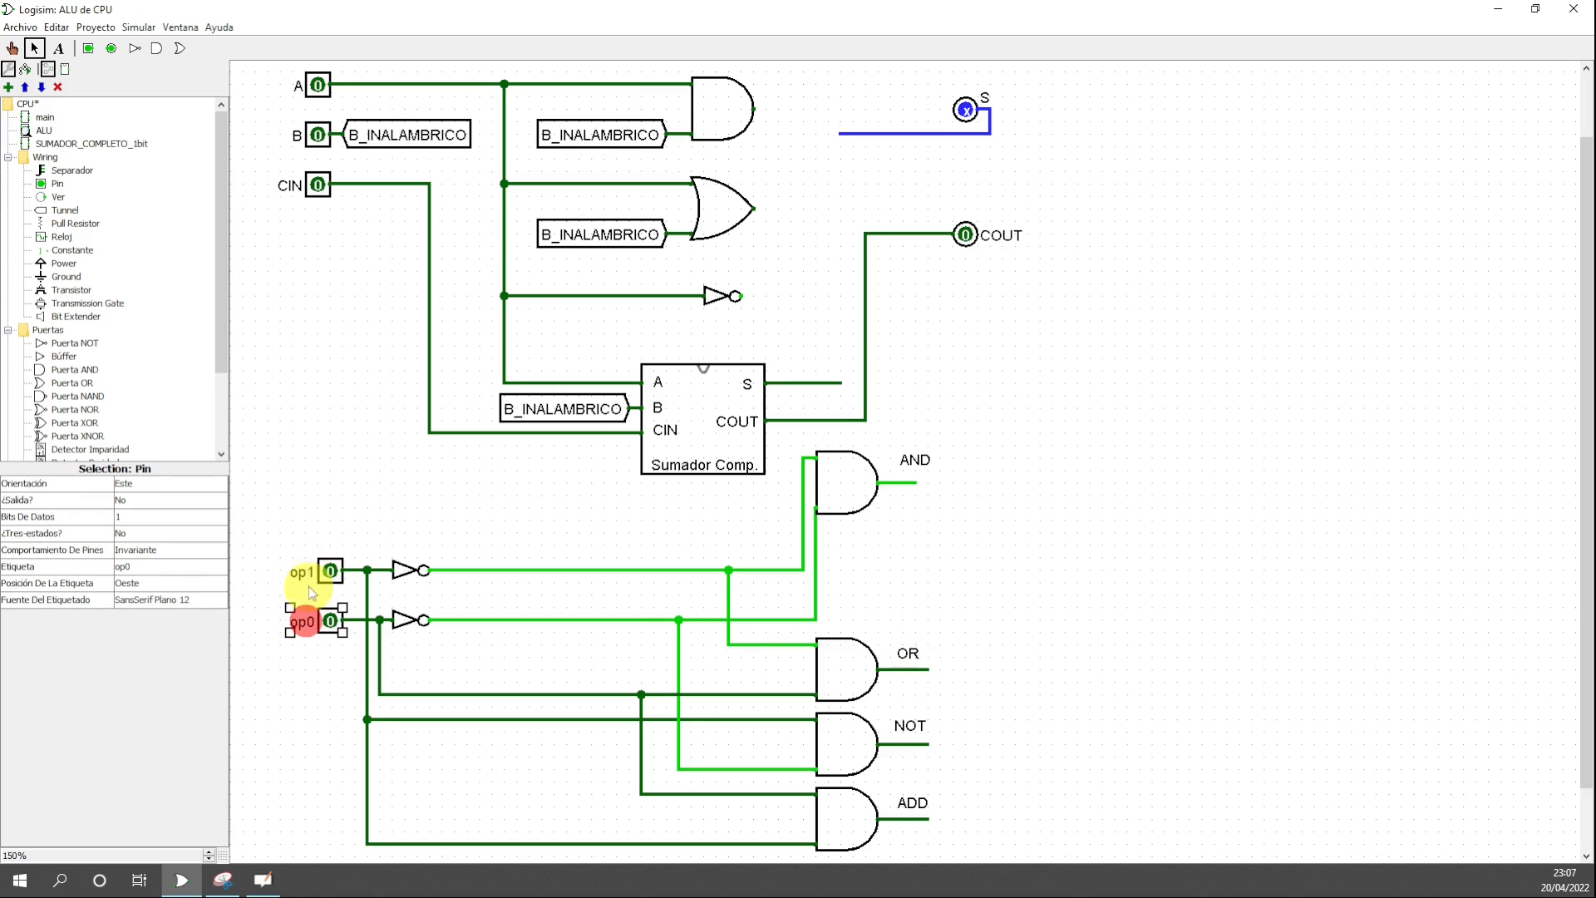
pyautogui.click(305, 574)
pyautogui.click(306, 622)
pyautogui.click(907, 669)
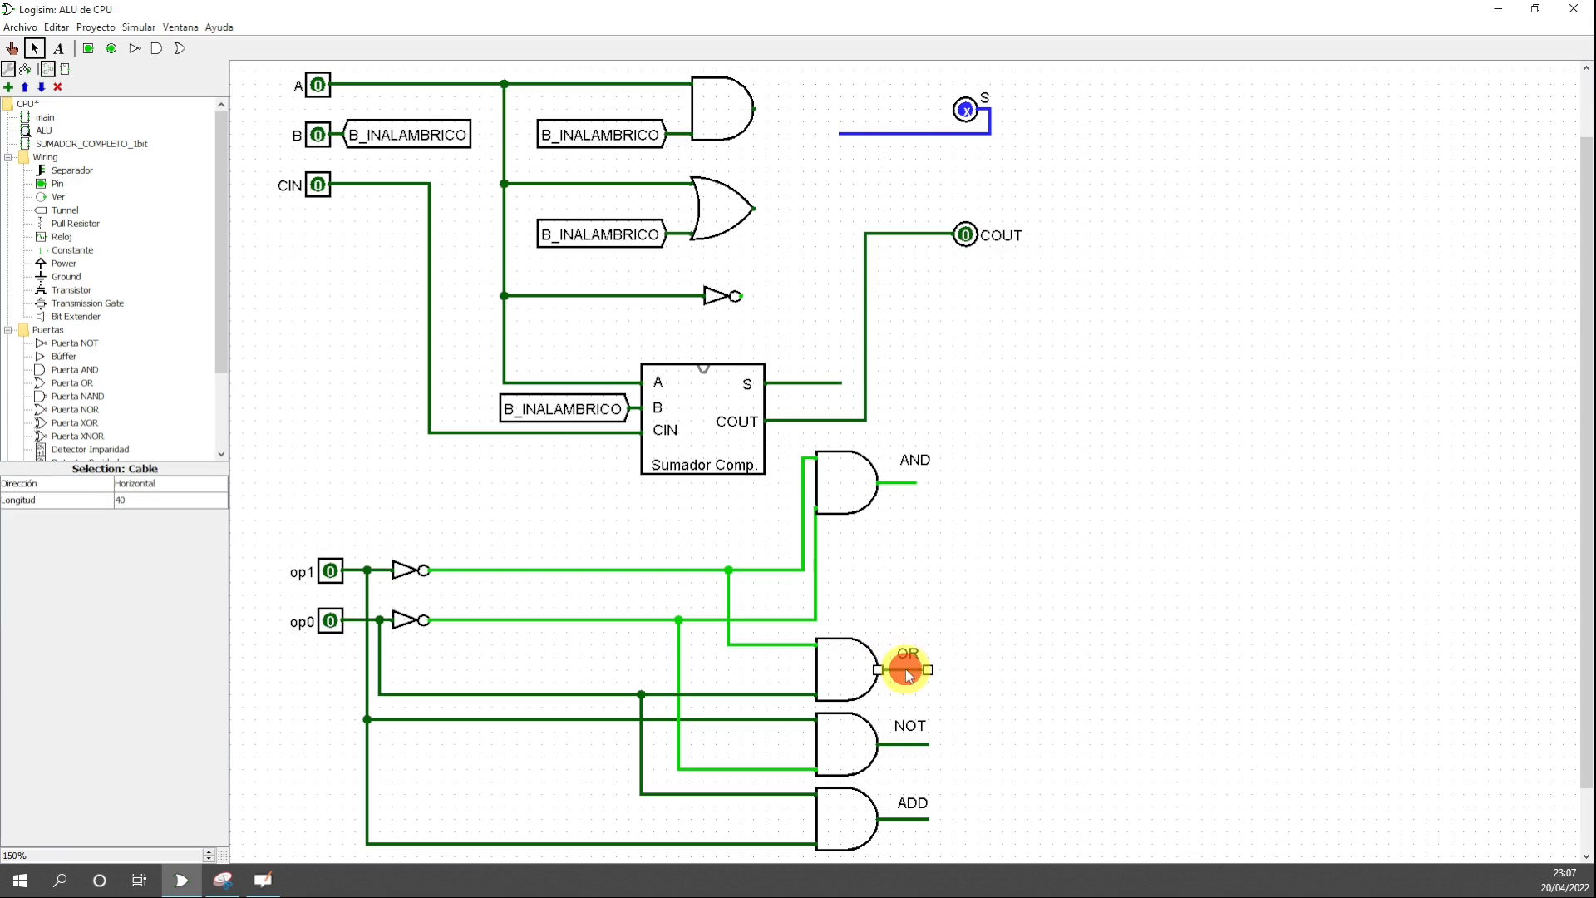
pyautogui.click(911, 744)
pyautogui.click(915, 819)
pyautogui.click(914, 749)
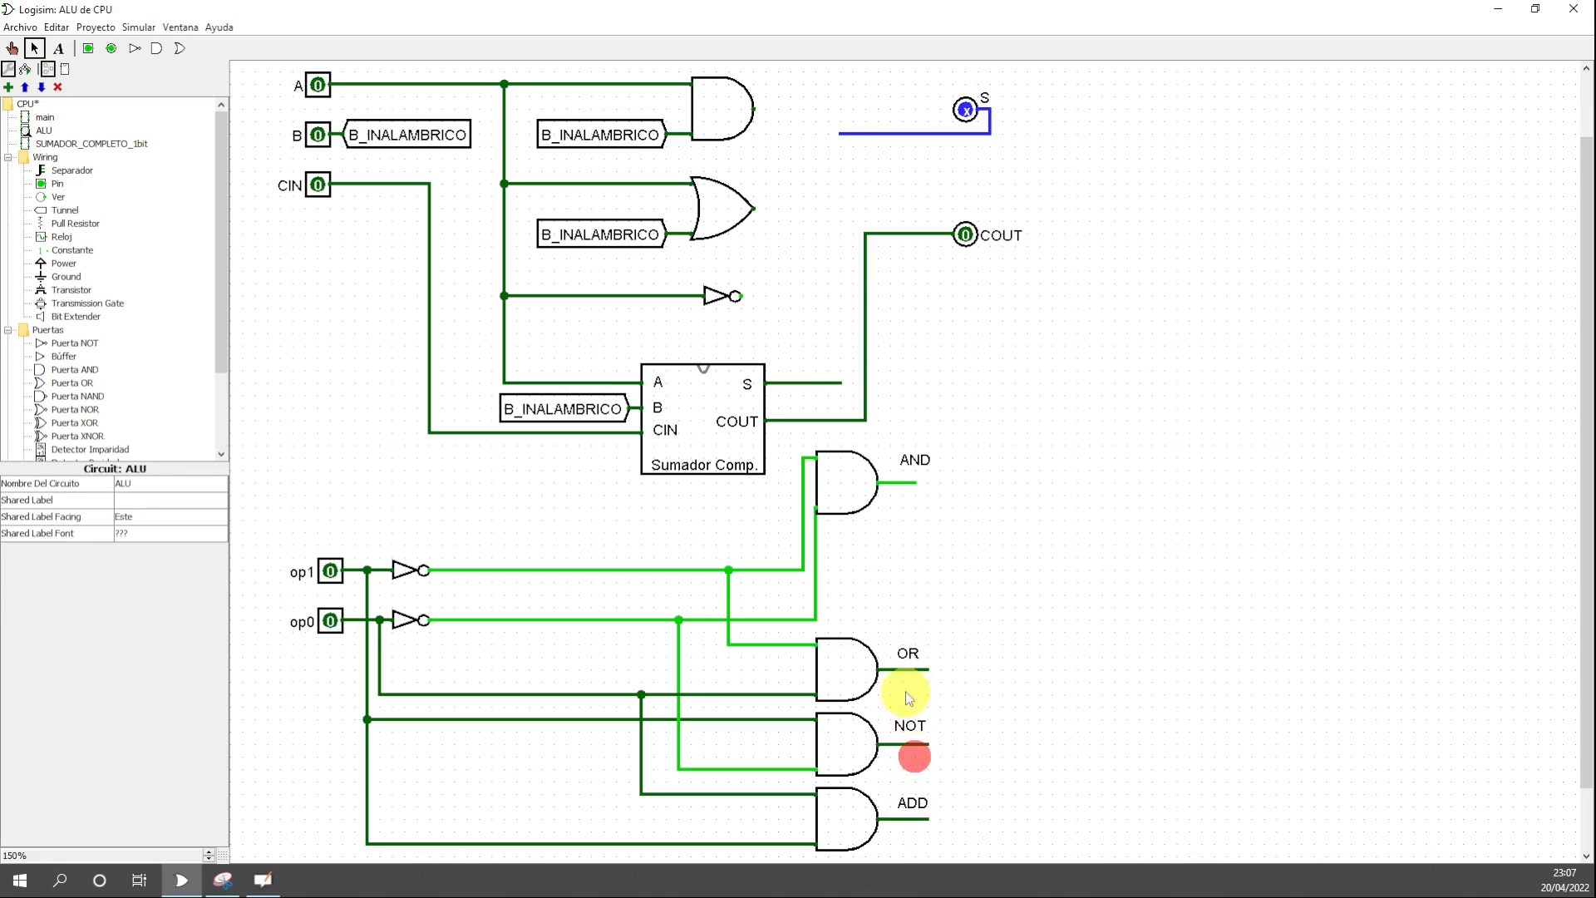
pyautogui.click(909, 667)
pyautogui.click(901, 491)
# - Move the S pin with its wire and the COUT pin far to the right, aligning COUT with the adder's COUT output
pyautogui.moveTo(1089, 75); pyautogui.dragTo(821, 170)
pyautogui.moveTo(967, 108); pyautogui.dragTo(1490, 86)
pyautogui.click(1230, 260)
pyautogui.click(966, 234)
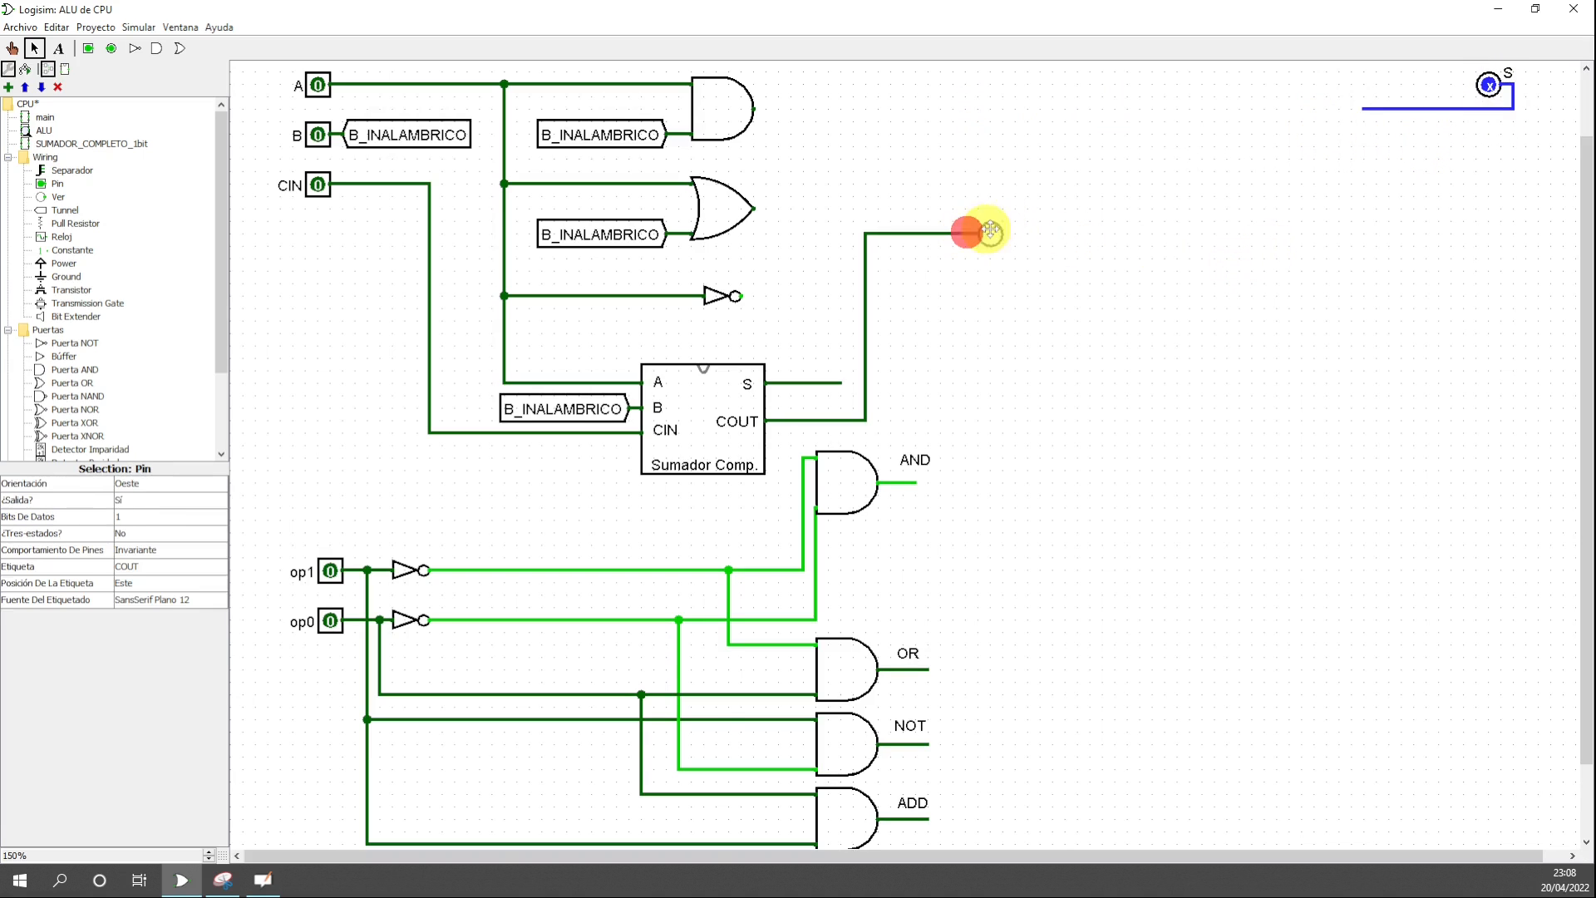
pyautogui.moveTo(990, 232); pyautogui.dragTo(1465, 424)
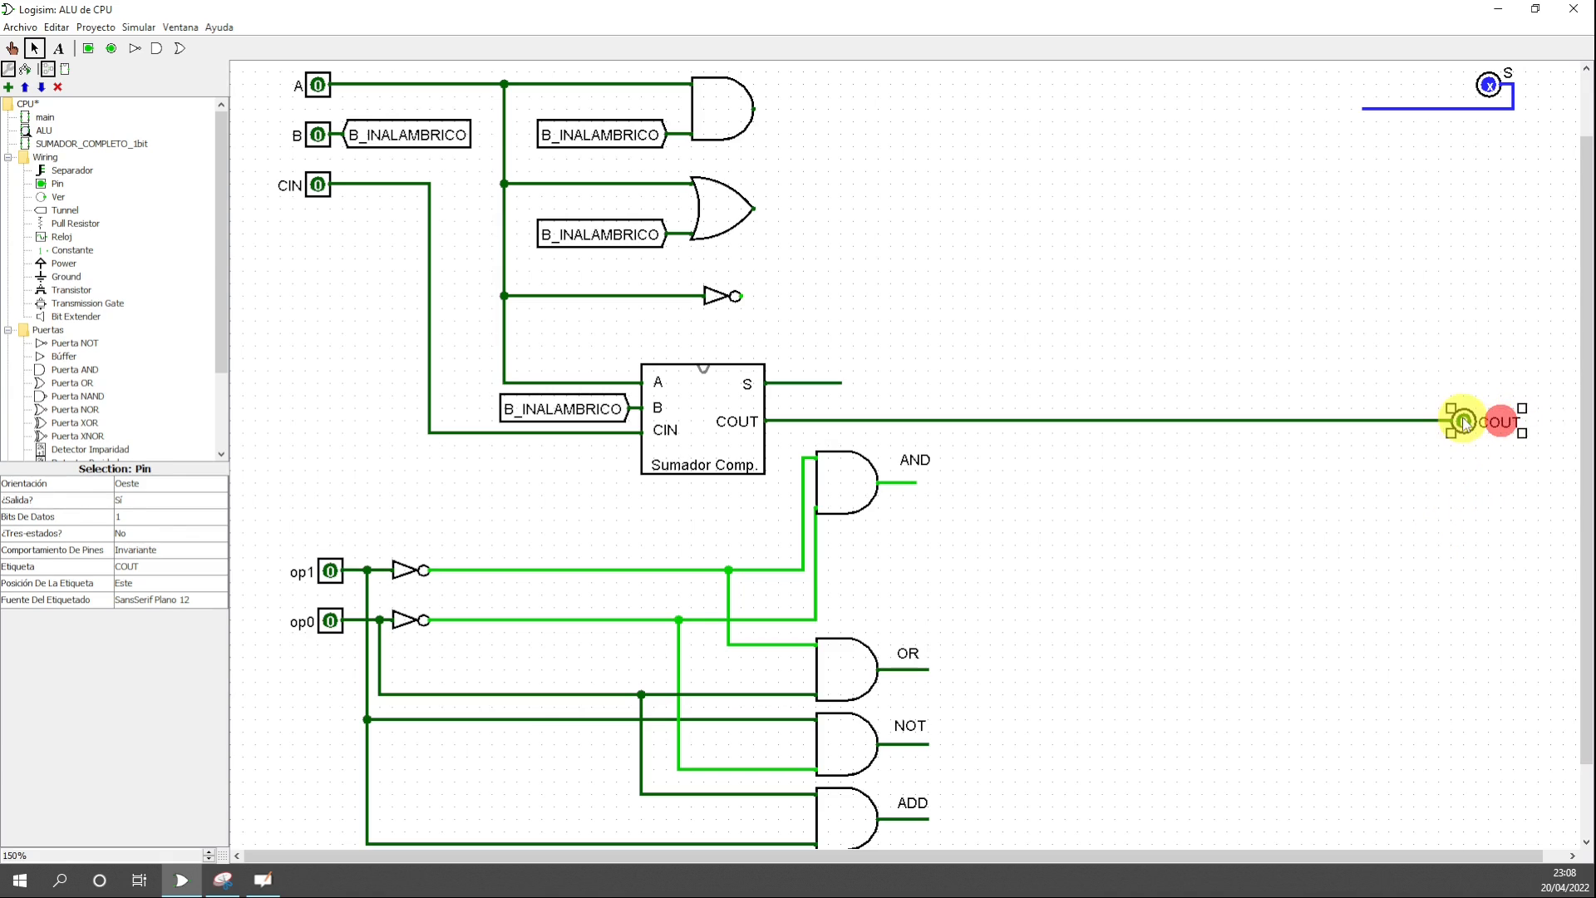
pyautogui.click(1423, 509)
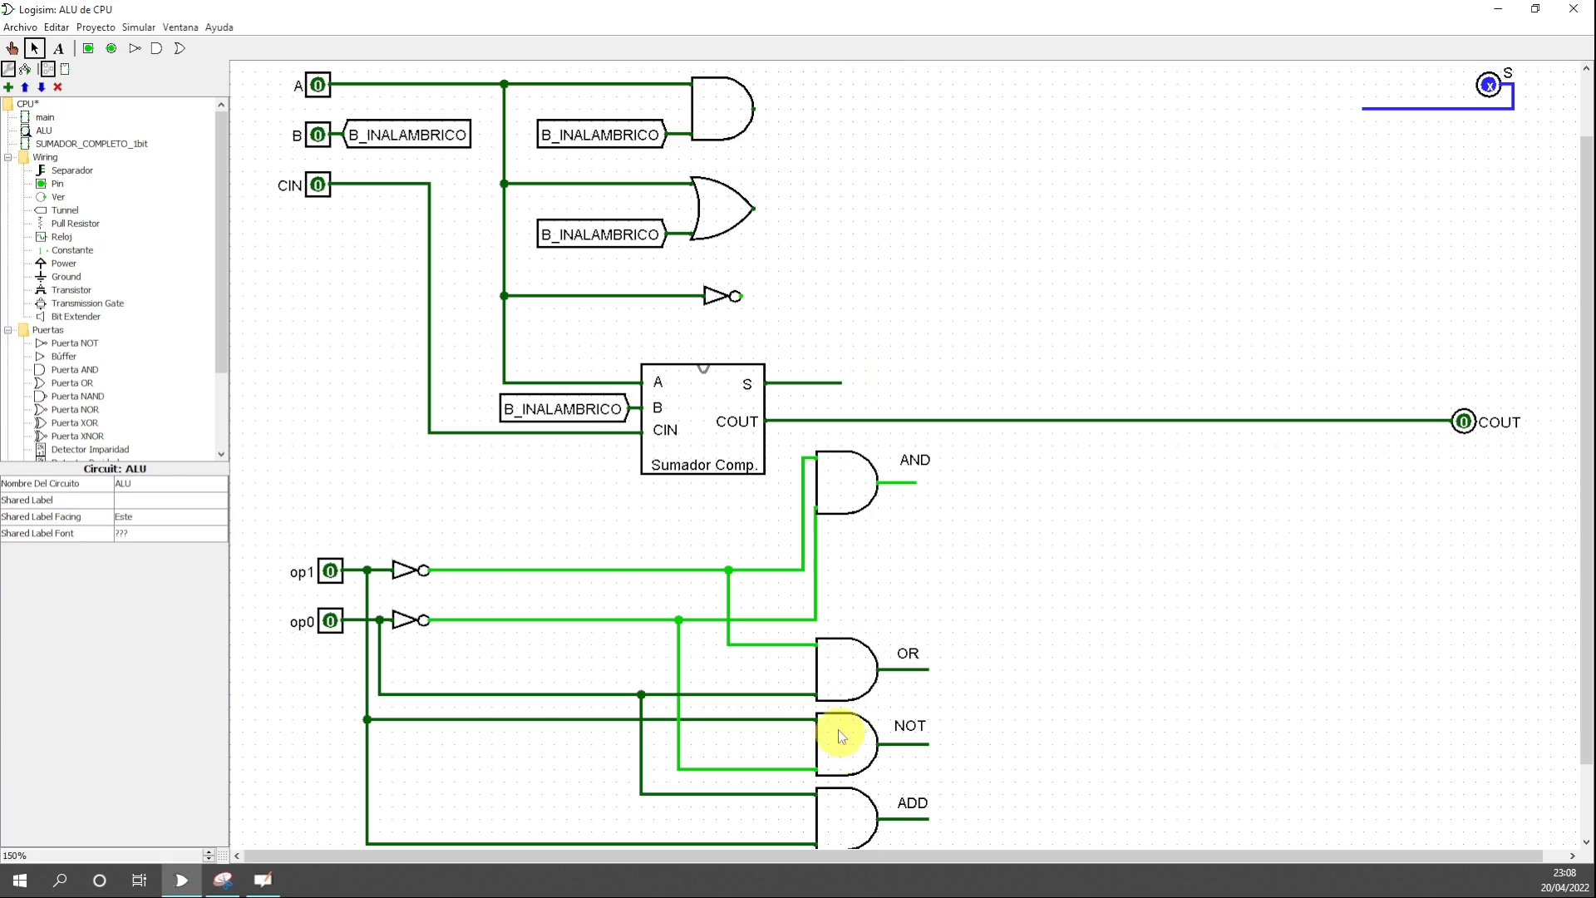
pyautogui.click(823, 677)
pyautogui.click(829, 474)
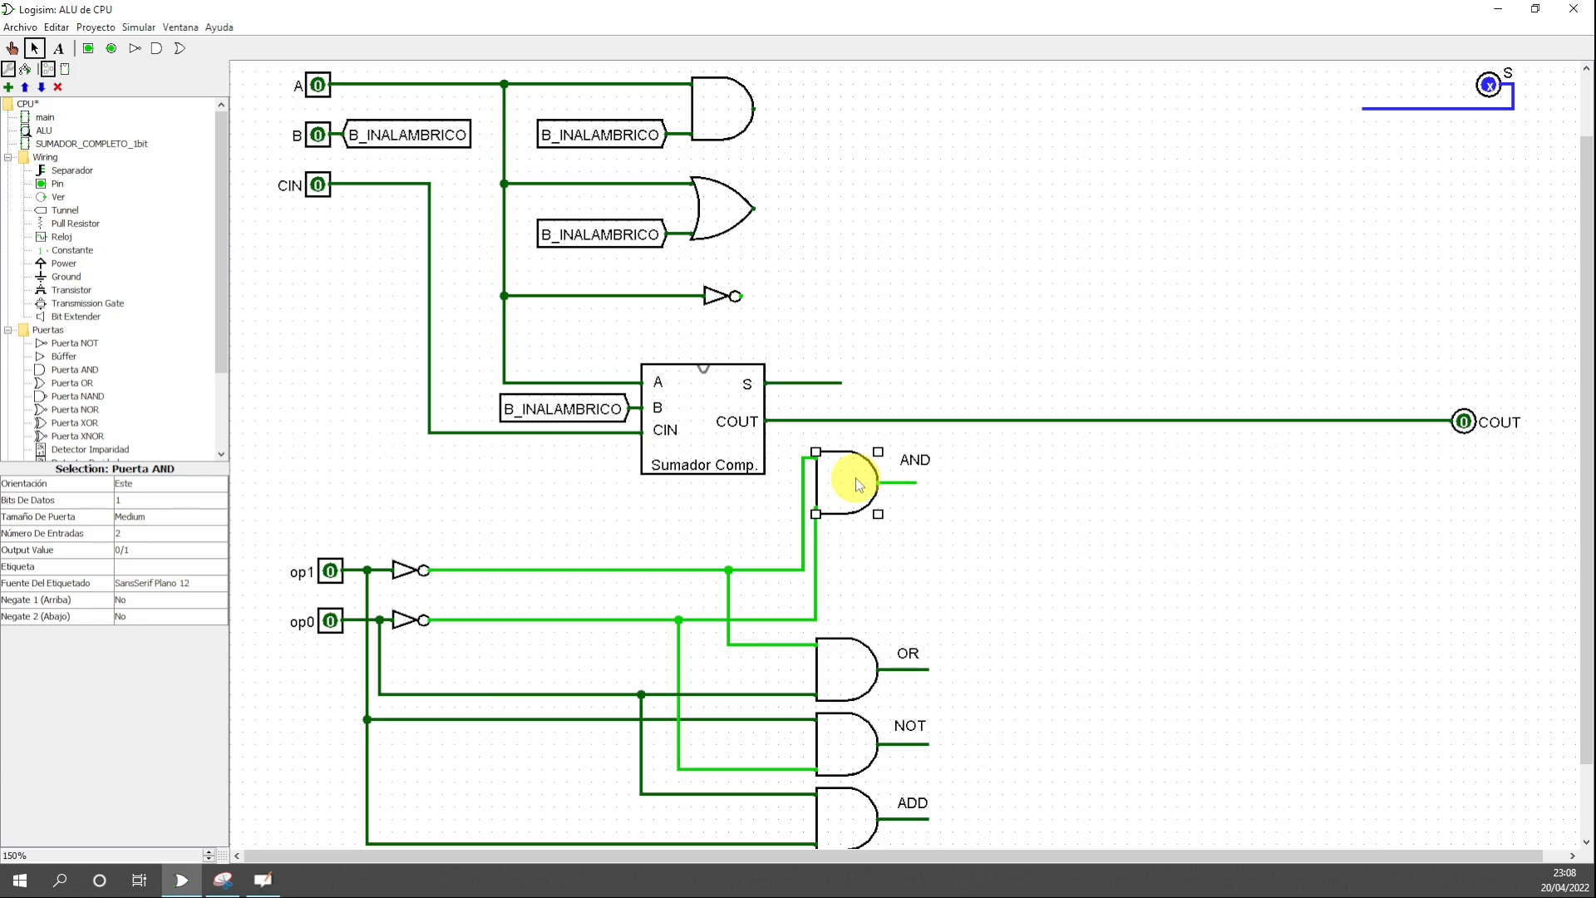
pyautogui.click(1112, 552)
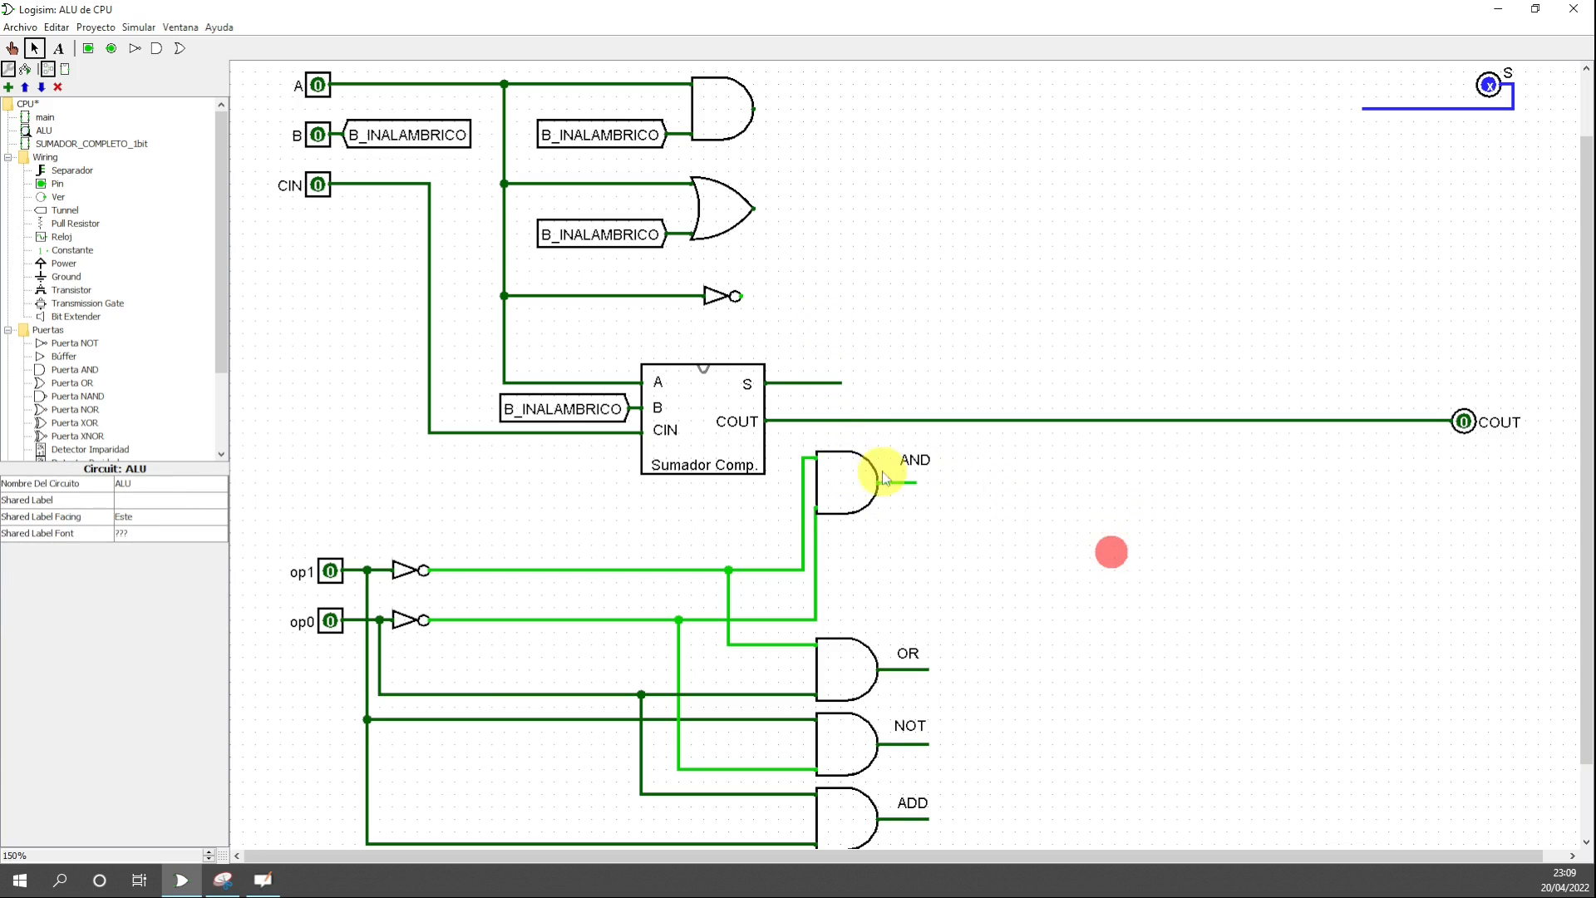
pyautogui.click(846, 483)
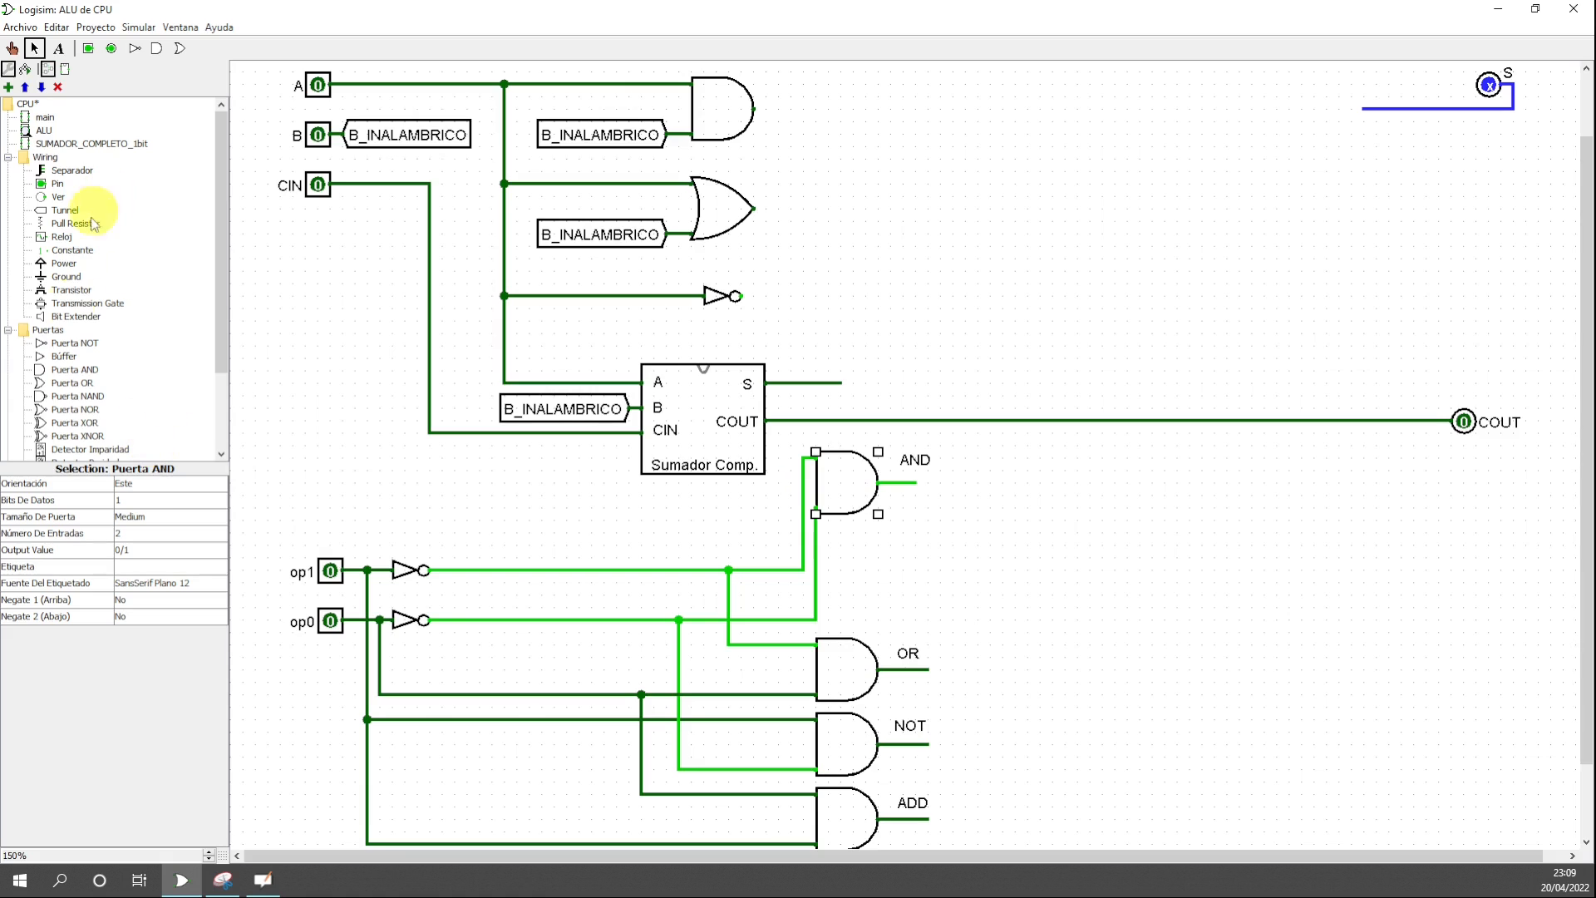
# - Place a new AND gate to the right of the A/B AND gate, in line with it, and set its number of inputs to 2
pyautogui.click(77, 371)
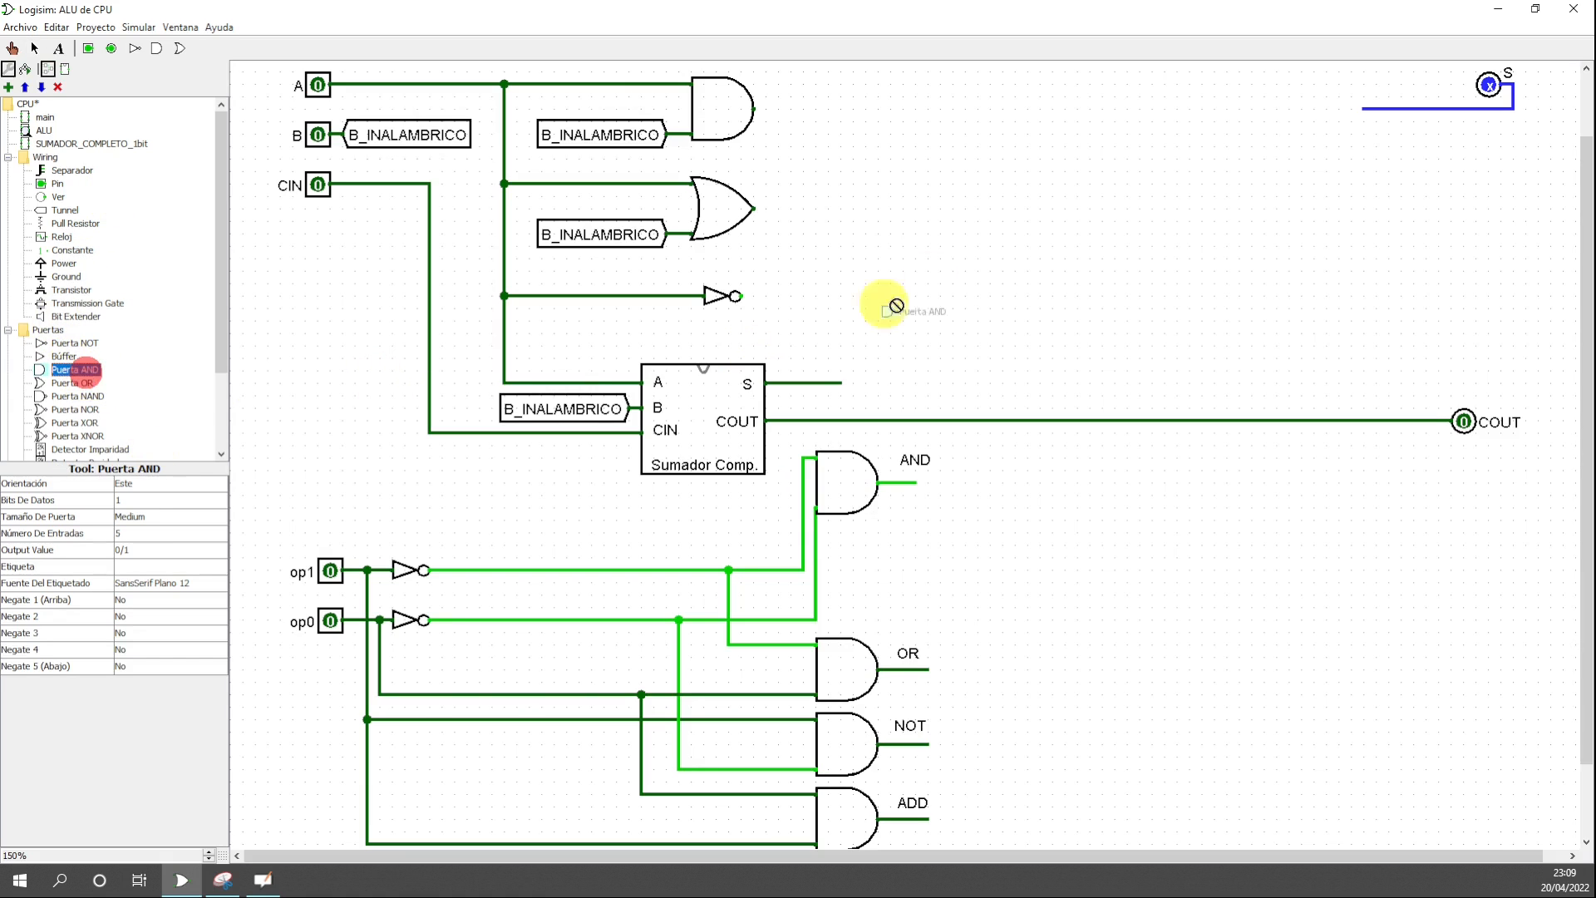
pyautogui.click(948, 133)
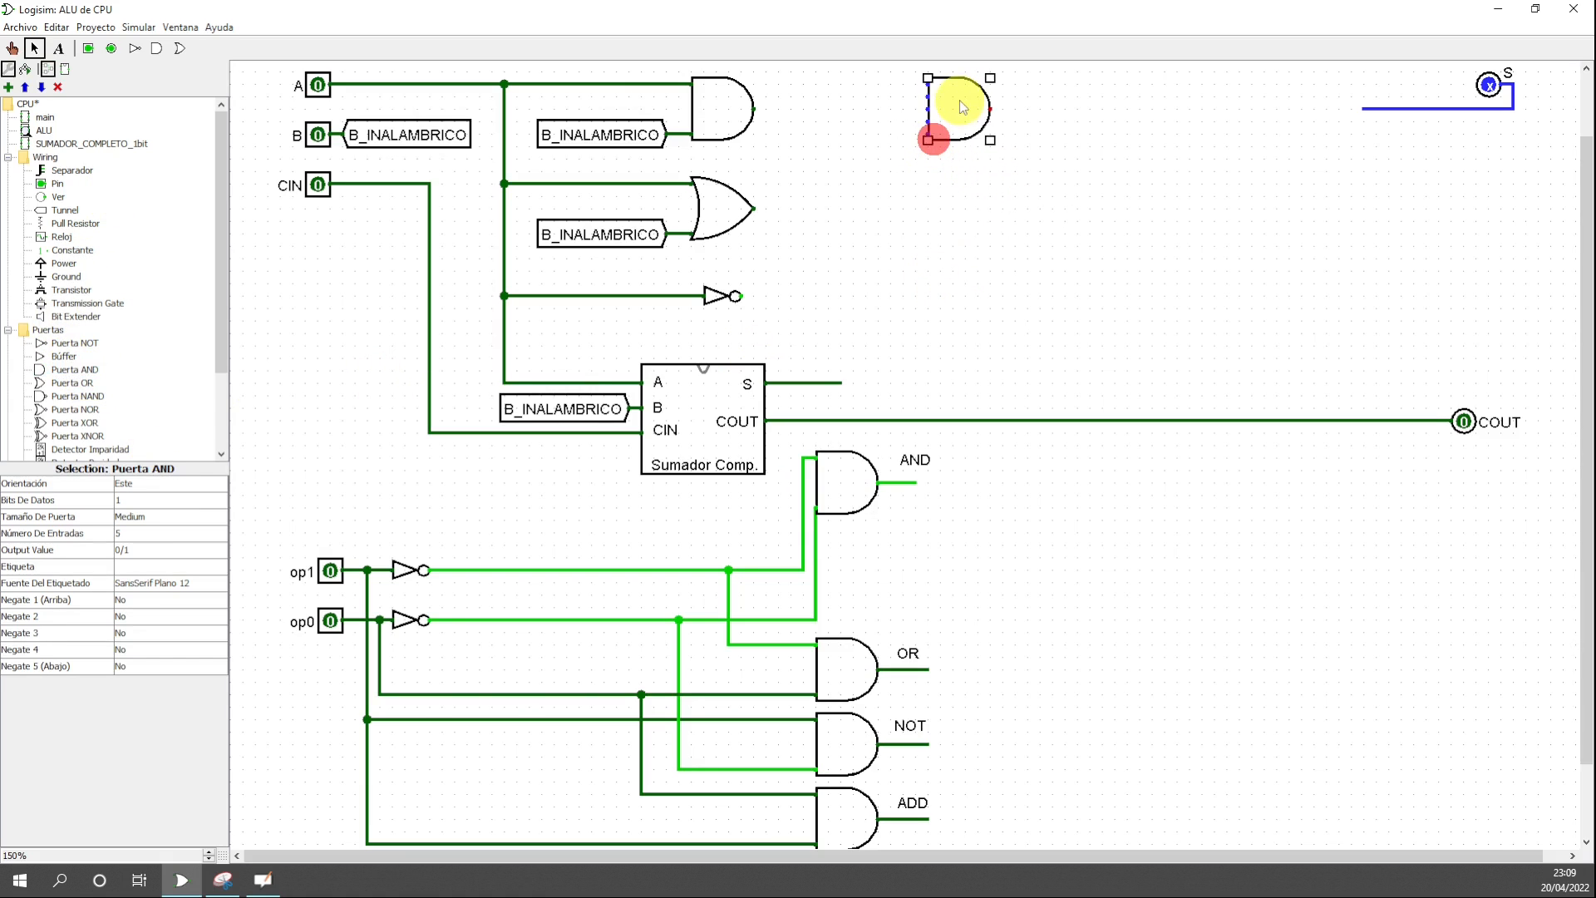
pyautogui.moveTo(948, 102); pyautogui.dragTo(1008, 101)
pyautogui.click(158, 534)
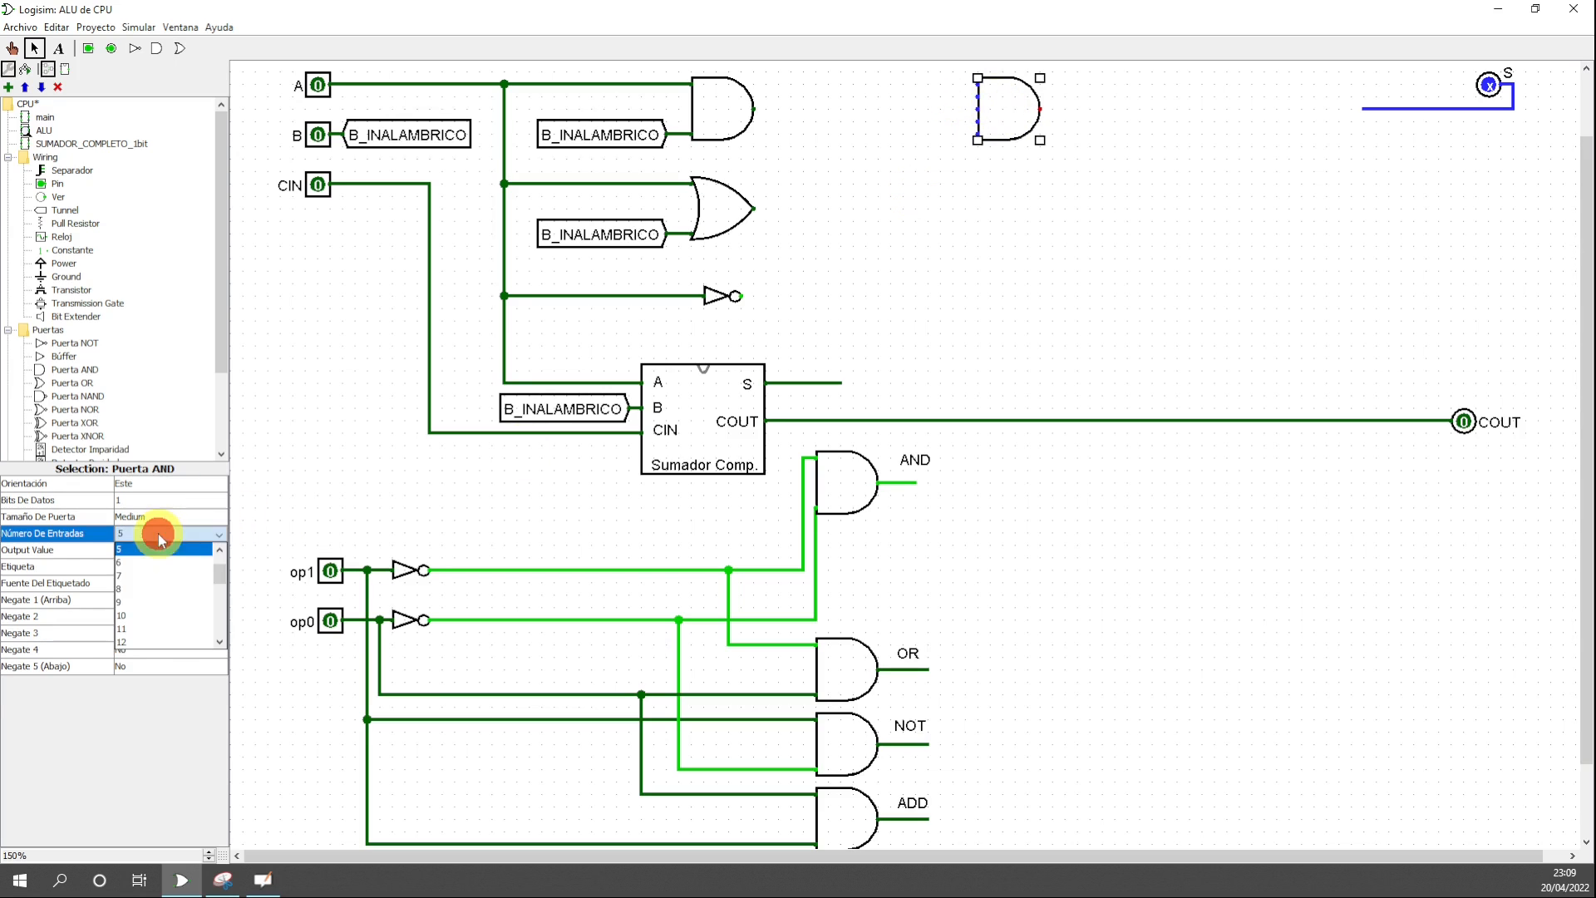
pyautogui.click(153, 556)
pyautogui.click(149, 533)
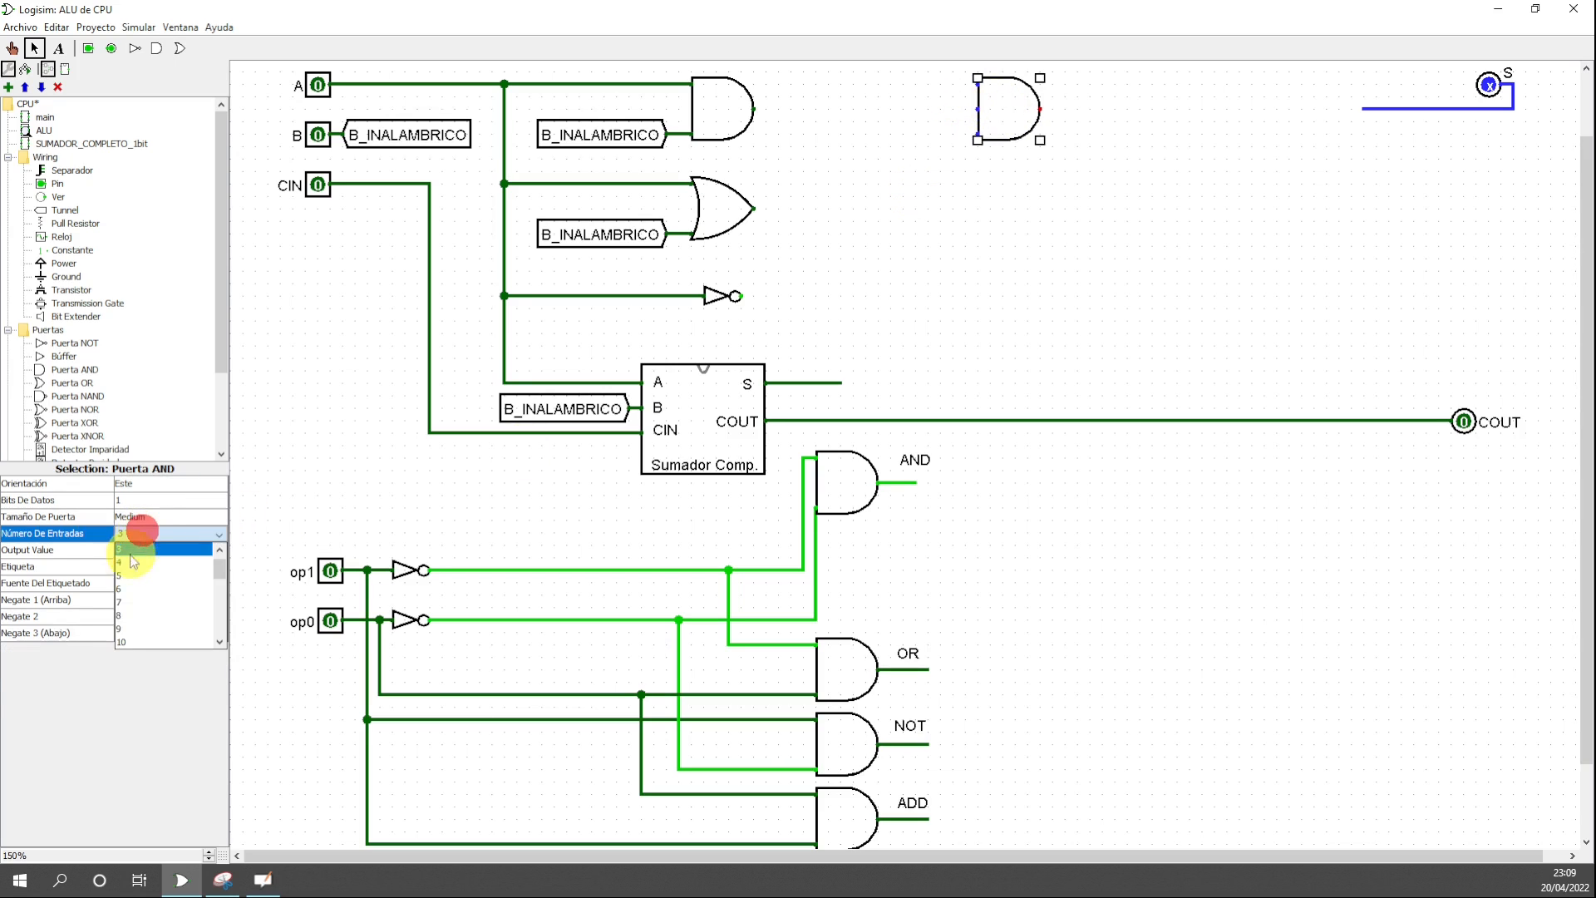
pyautogui.click(128, 550)
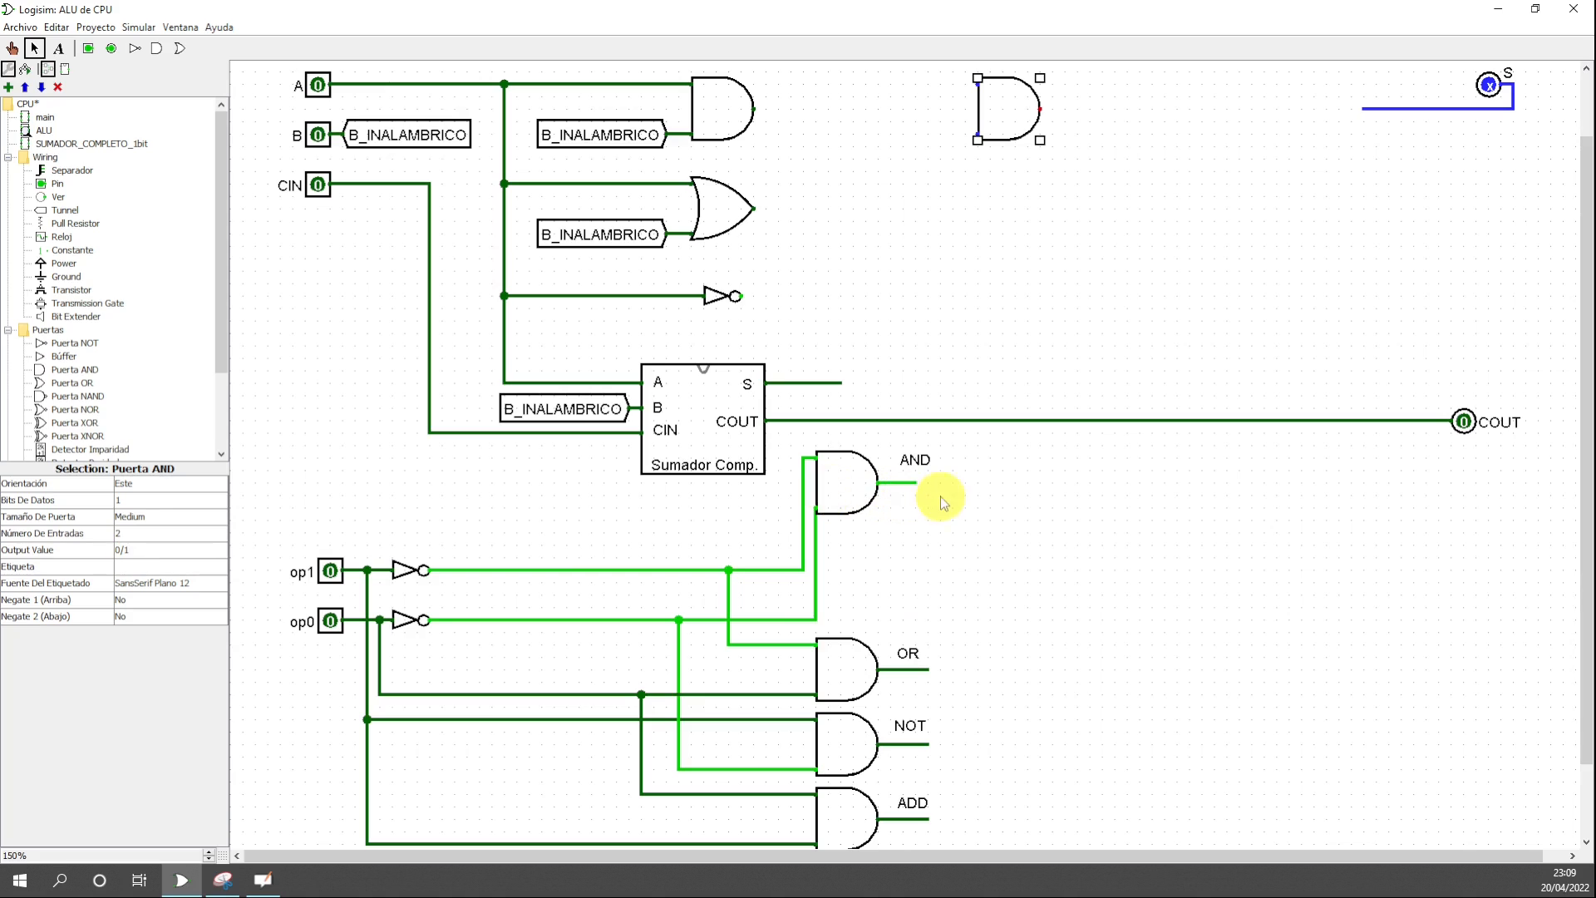
# - Wire the new gate's lower input to the AND selection output, its upper input to the A/B AND gate, and add a short output wire
pyautogui.moveTo(918, 483); pyautogui.dragTo(978, 140)
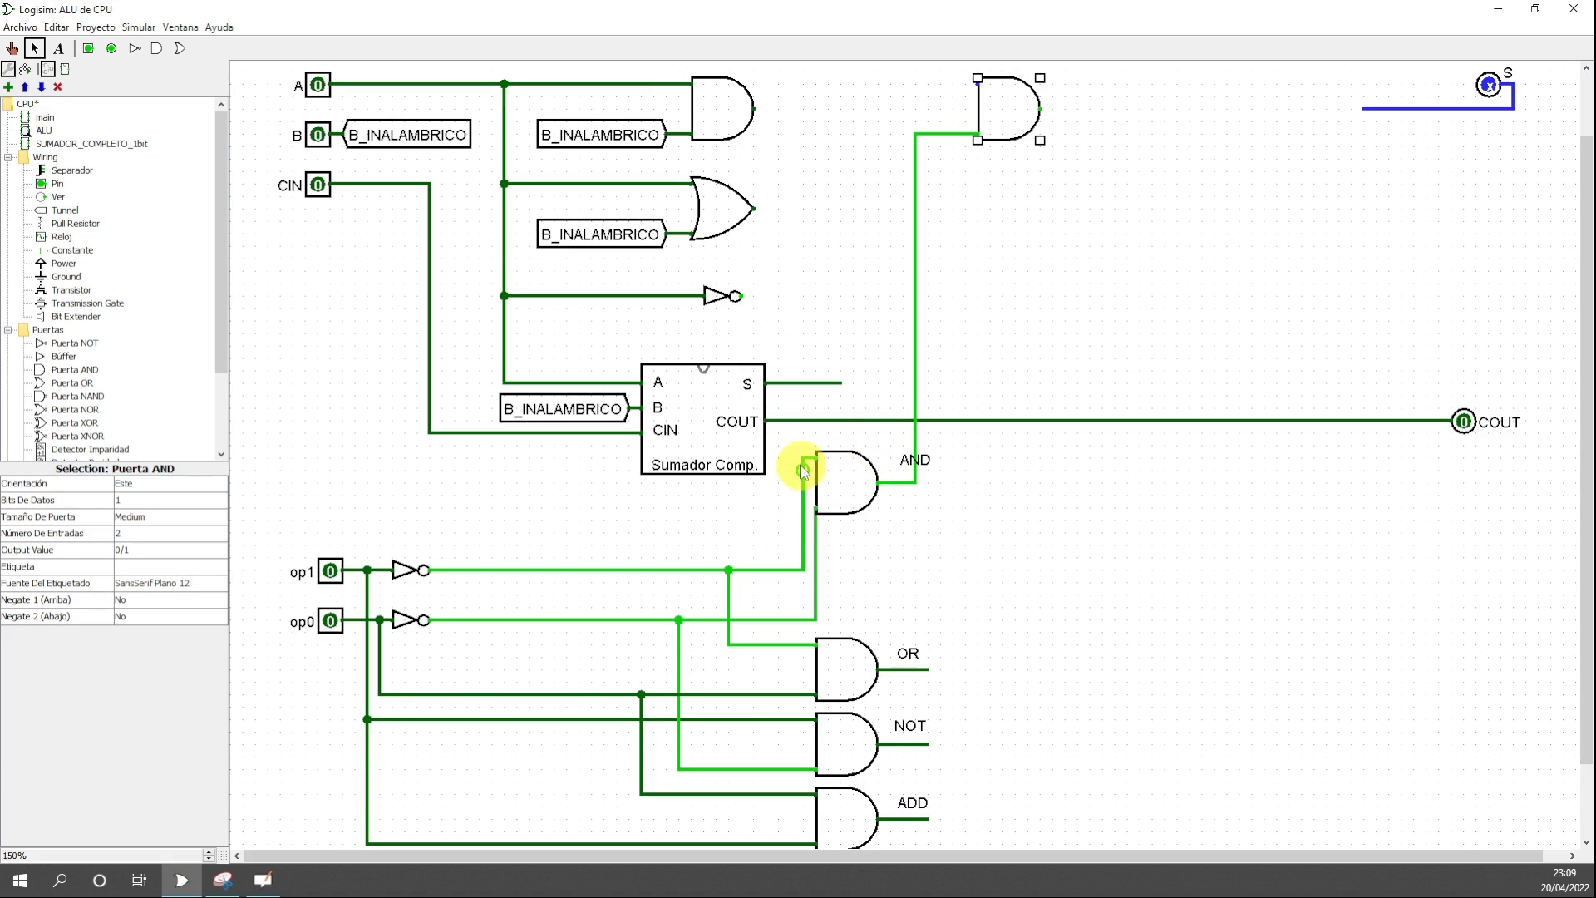
pyautogui.moveTo(803, 457); pyautogui.dragTo(817, 457)
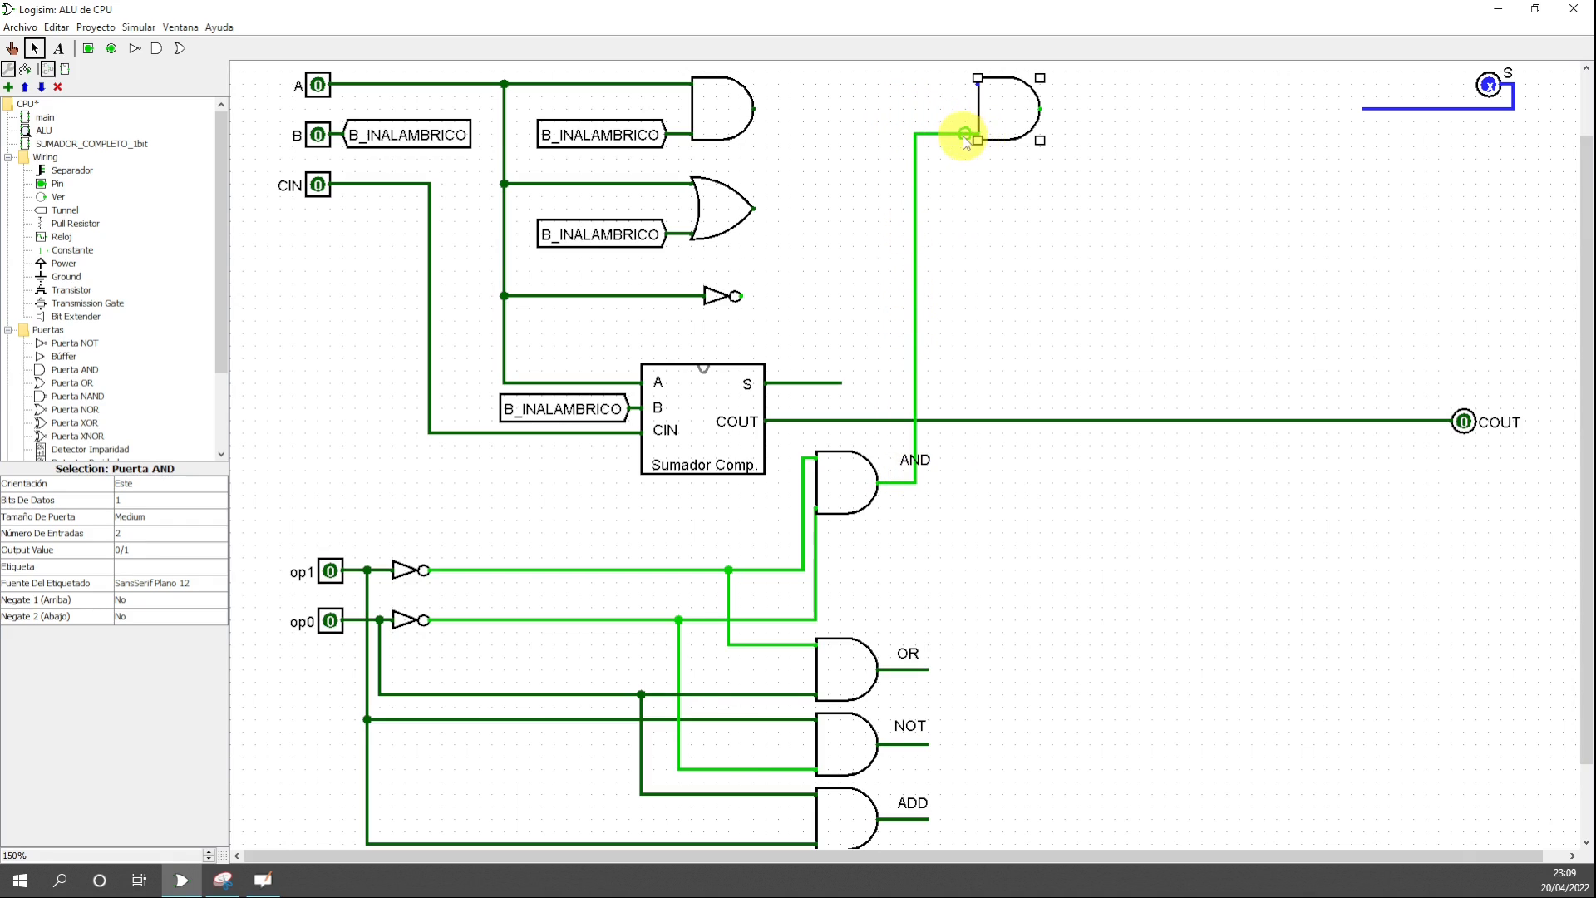
pyautogui.moveTo(1041, 108); pyautogui.dragTo(1089, 109)
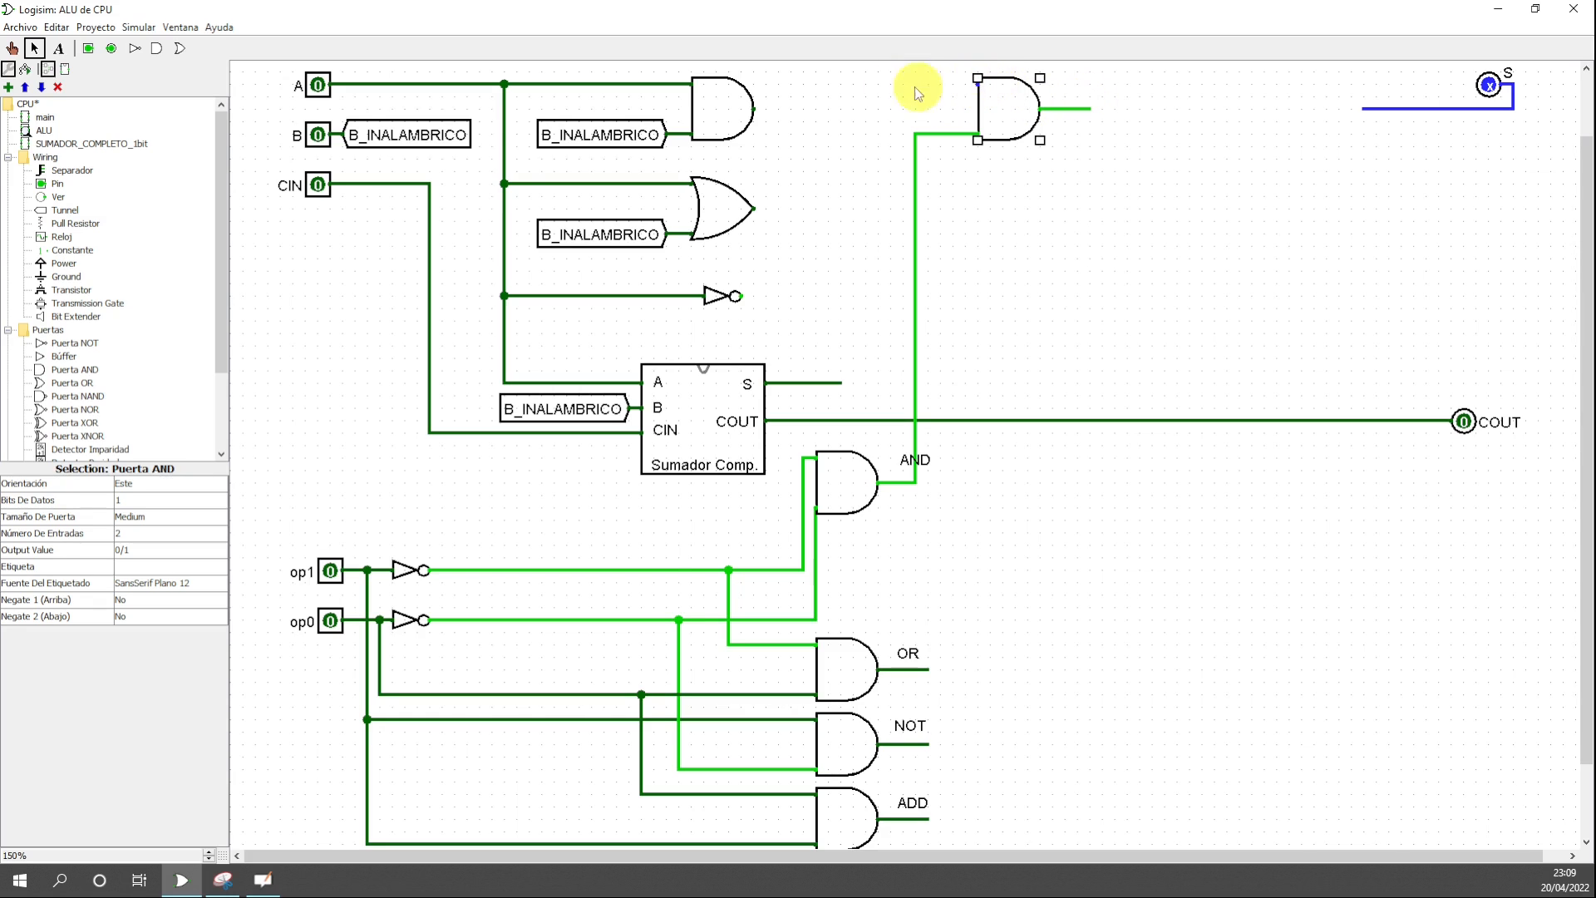
pyautogui.moveTo(979, 84); pyautogui.dragTo(754, 108)
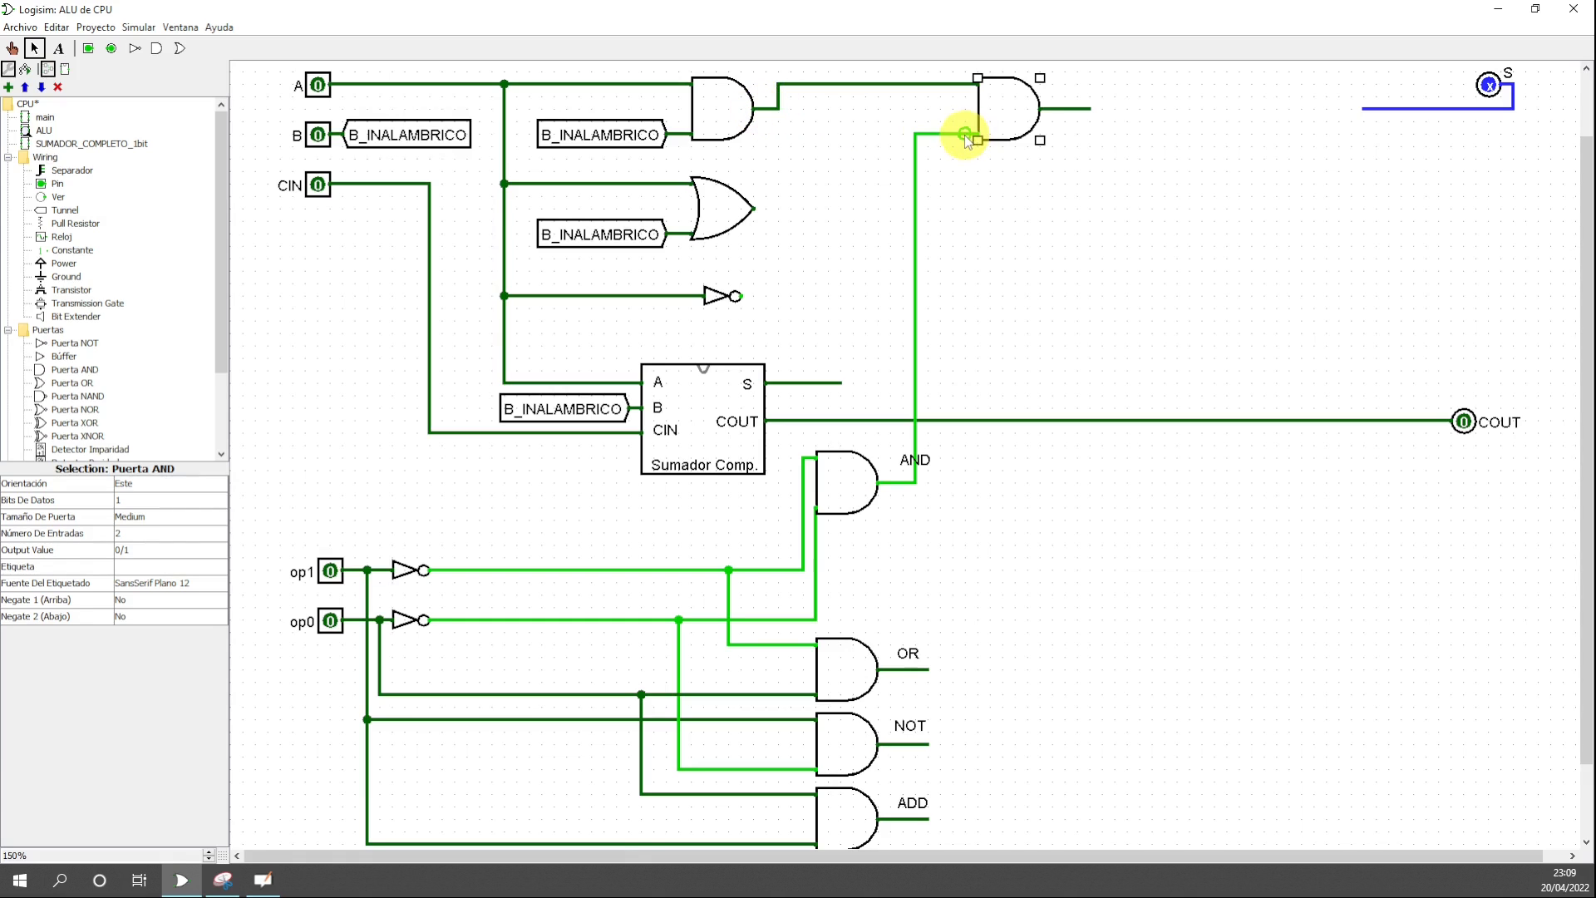
# - Examine how the AND selection signal and the A/B AND result feed the new gate and its output wire
pyautogui.click(1064, 108)
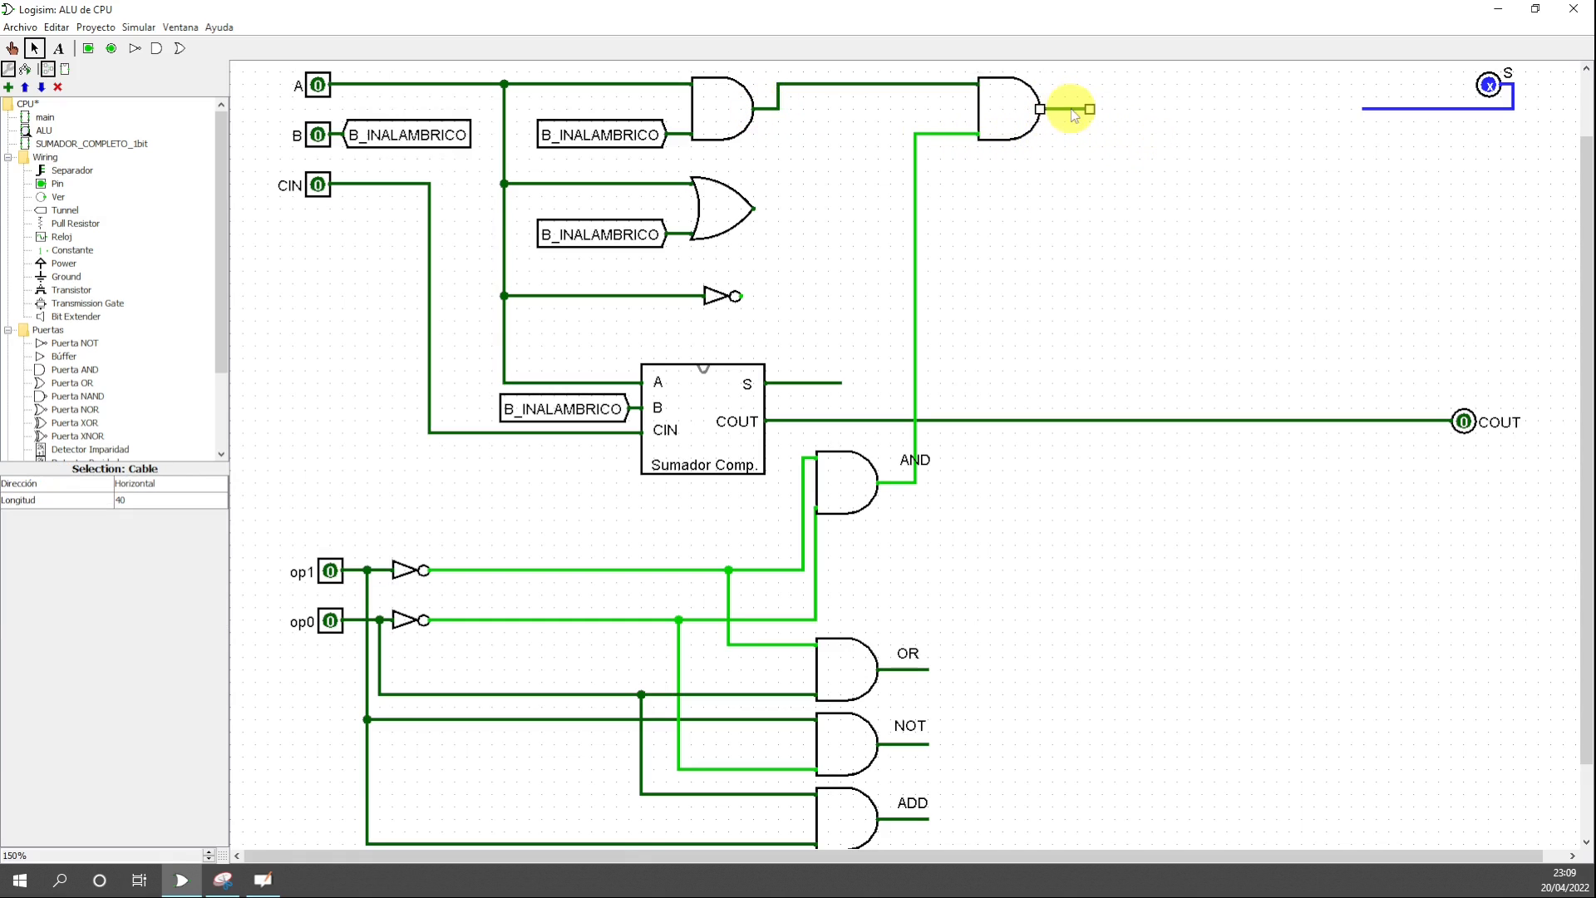
pyautogui.click(954, 133)
pyautogui.click(865, 466)
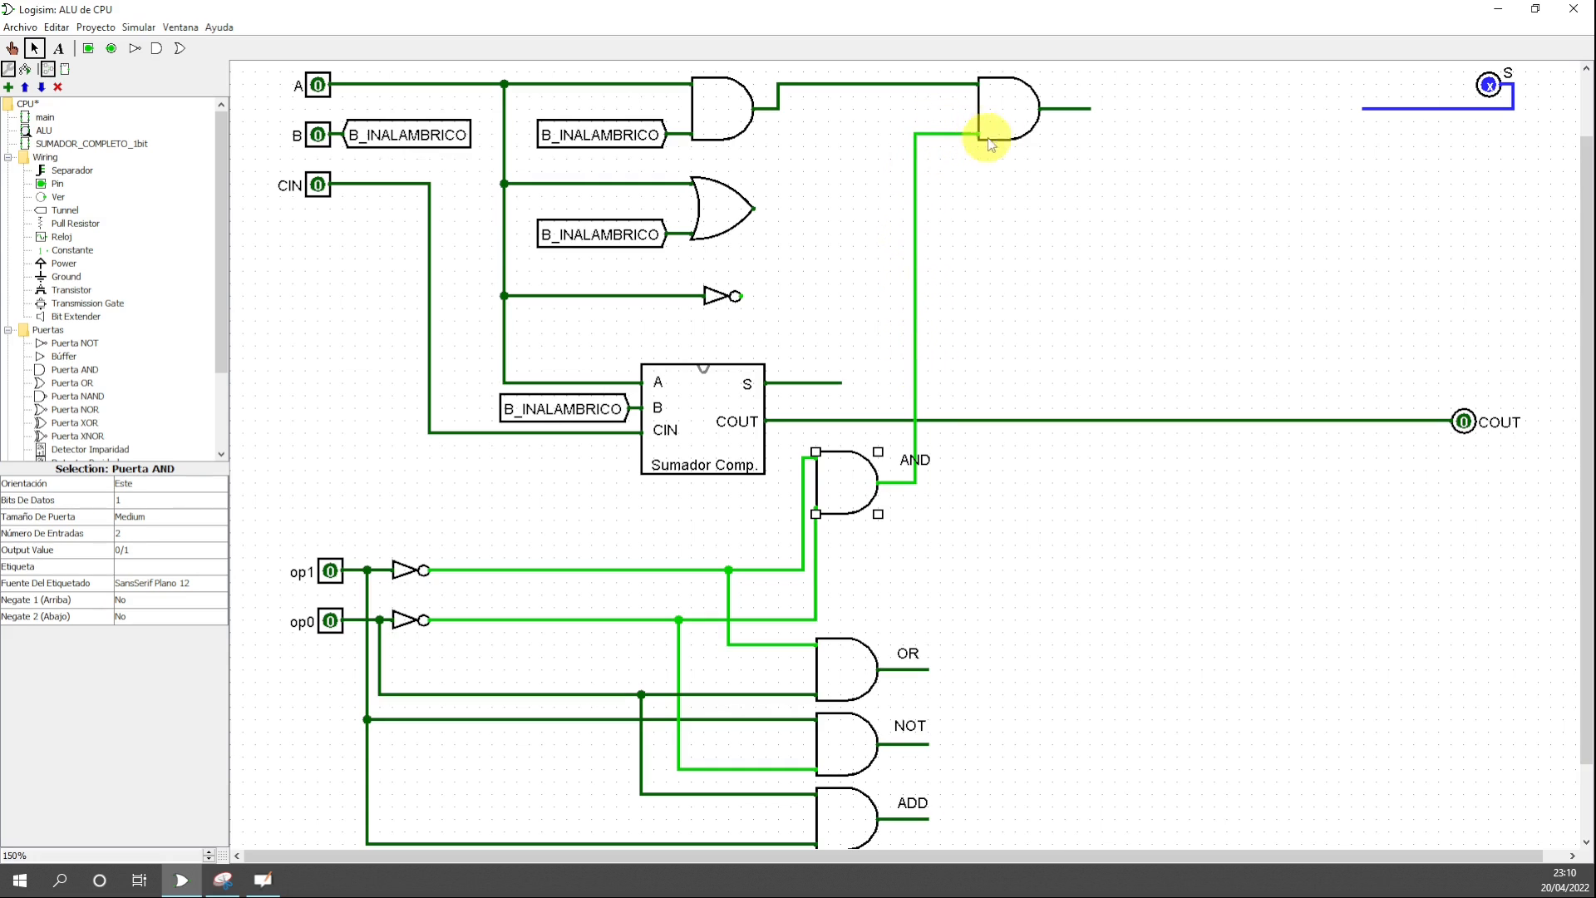
pyautogui.click(1013, 100)
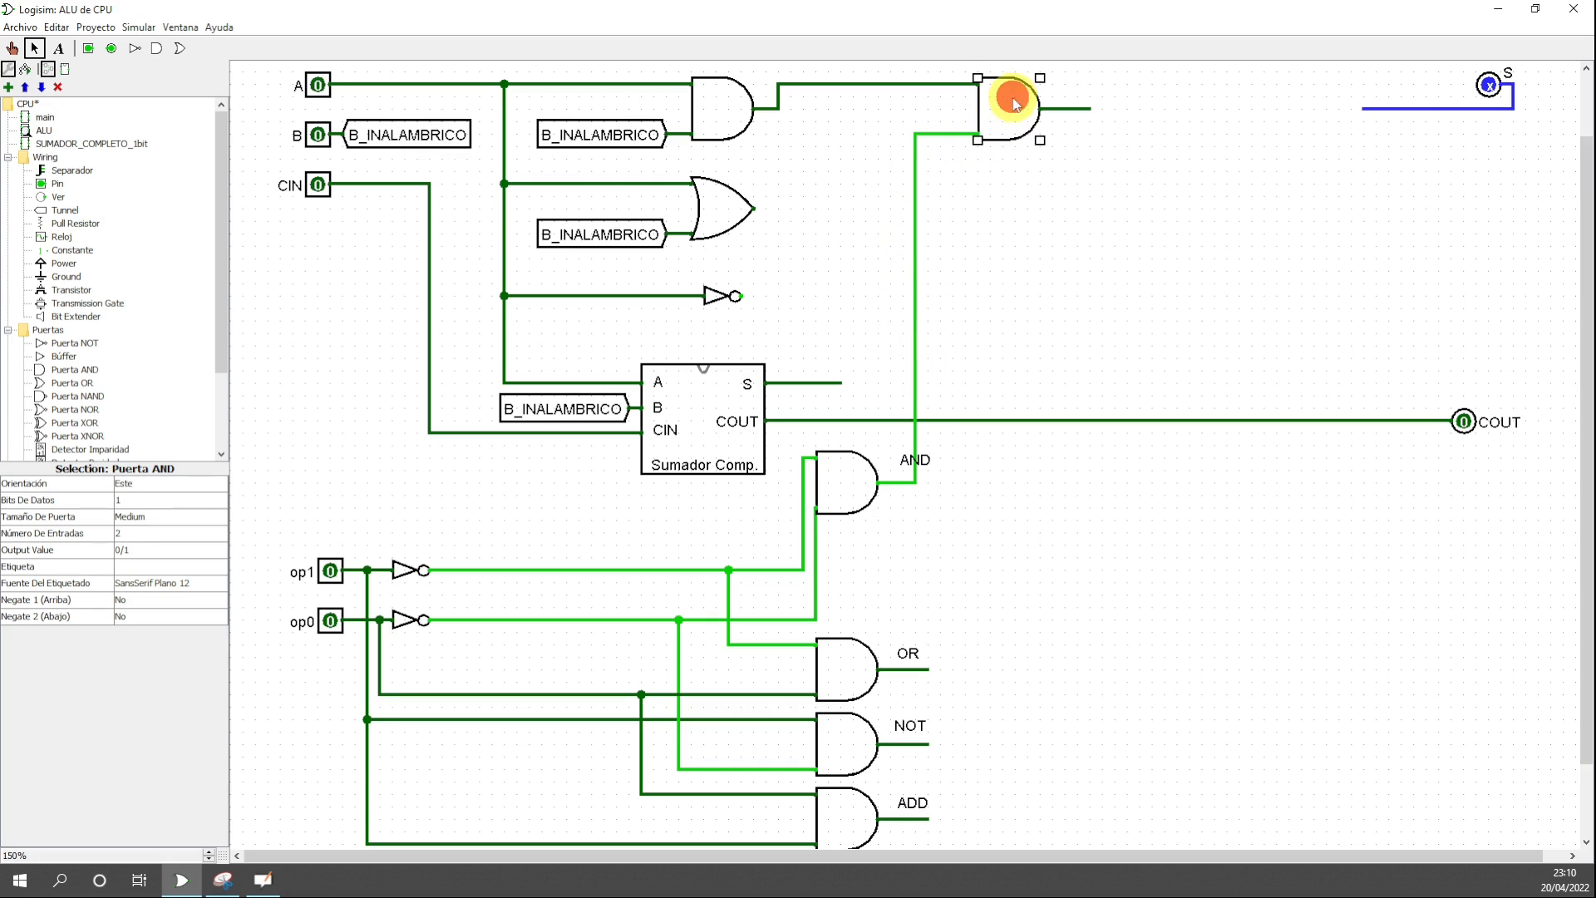
pyautogui.click(964, 134)
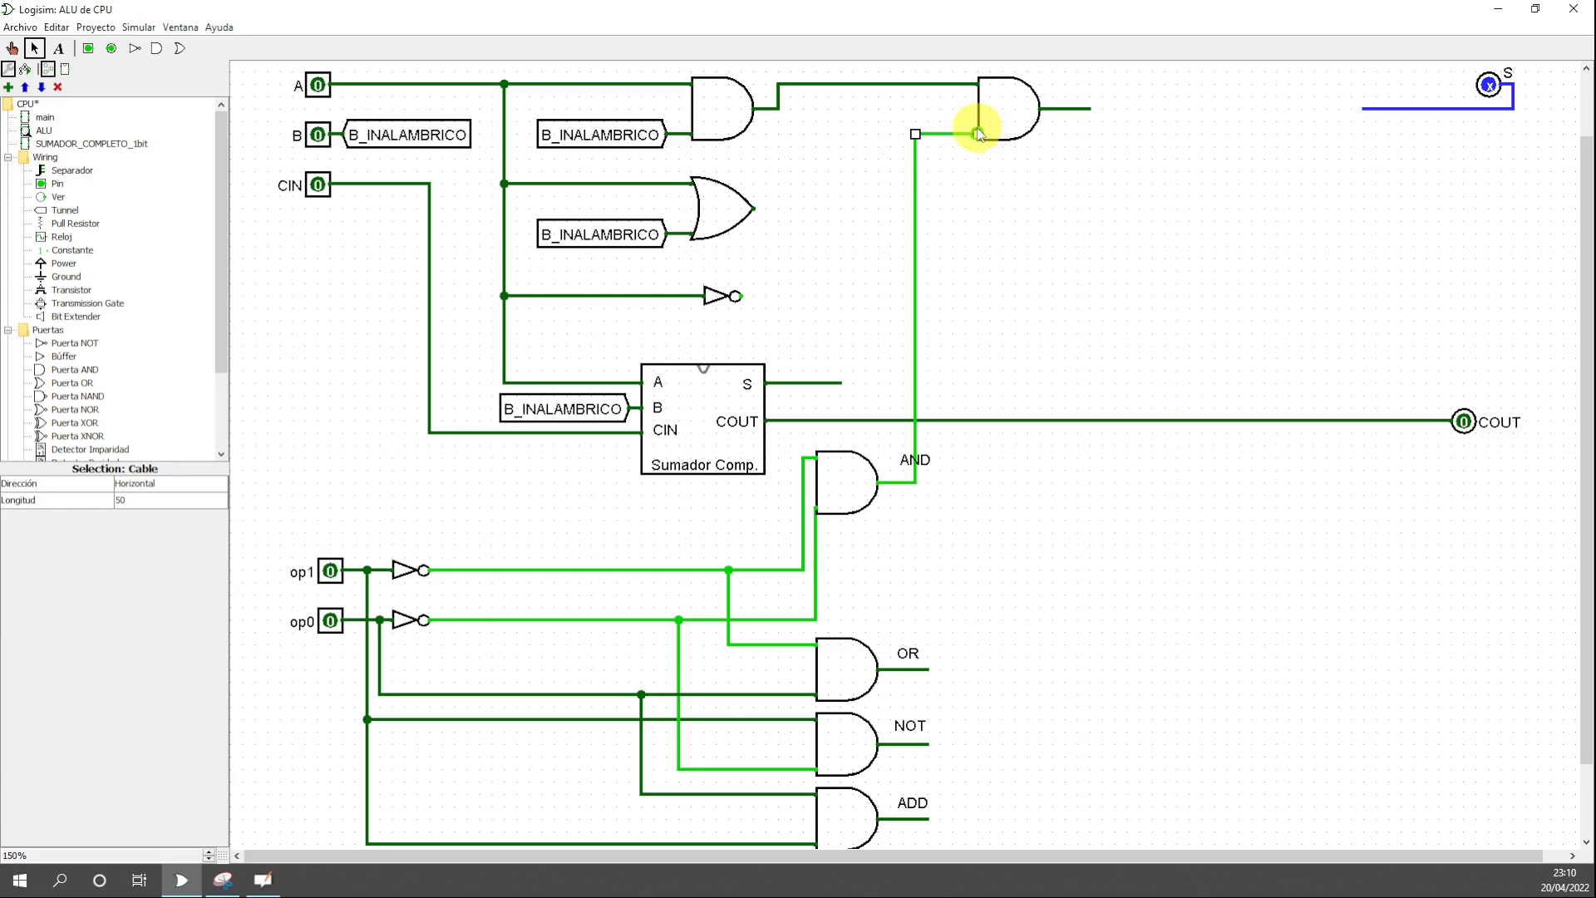
pyautogui.click(957, 85)
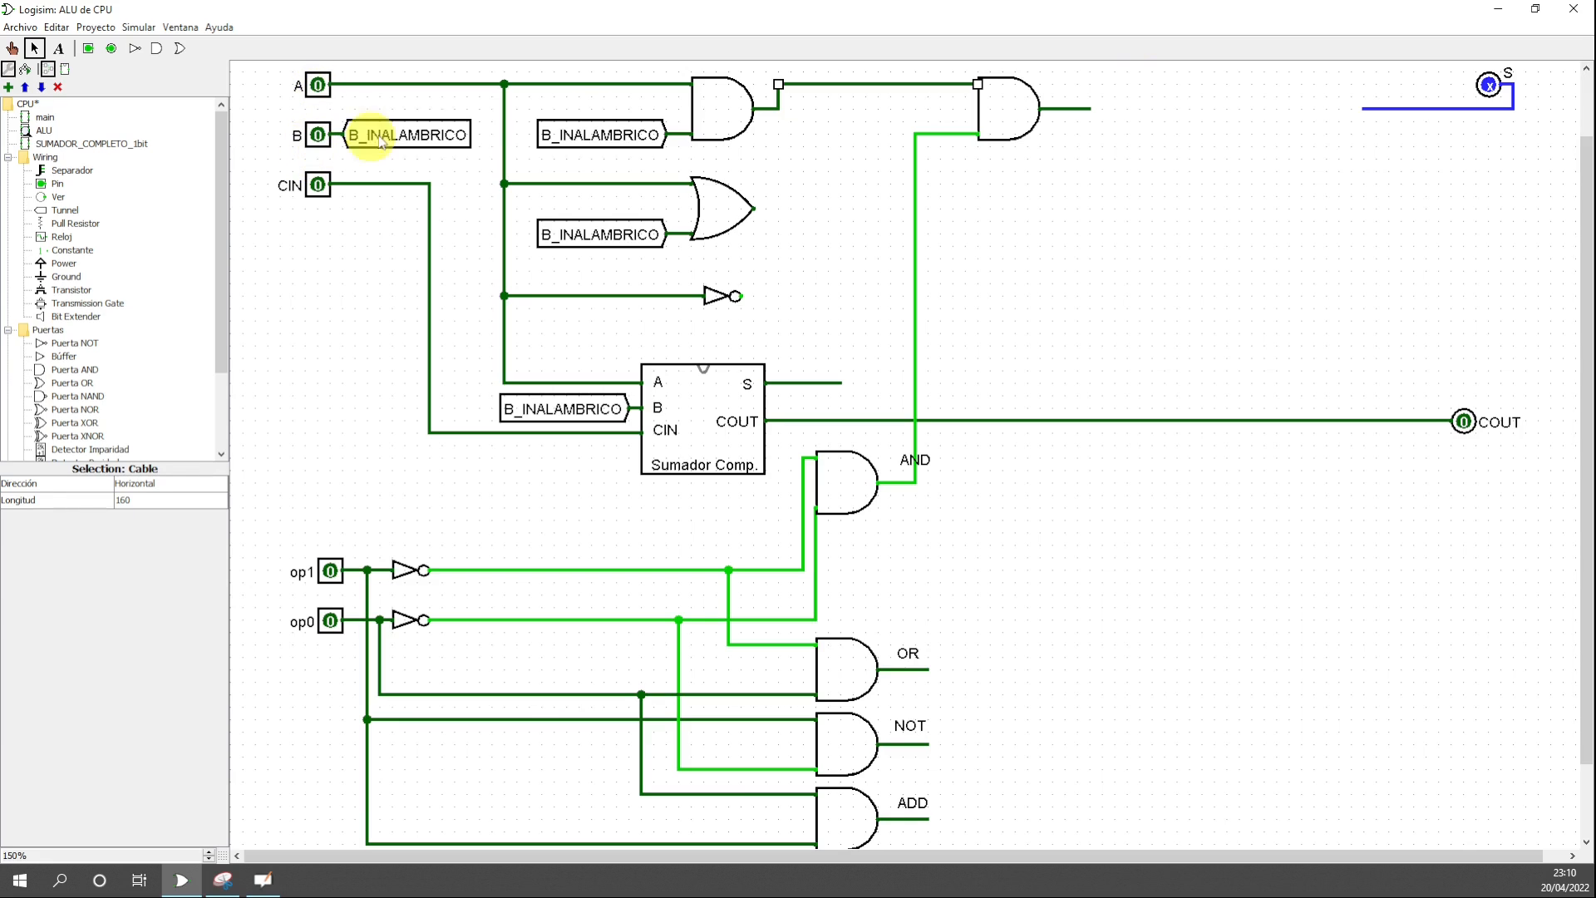
pyautogui.click(1023, 100)
pyautogui.click(1058, 109)
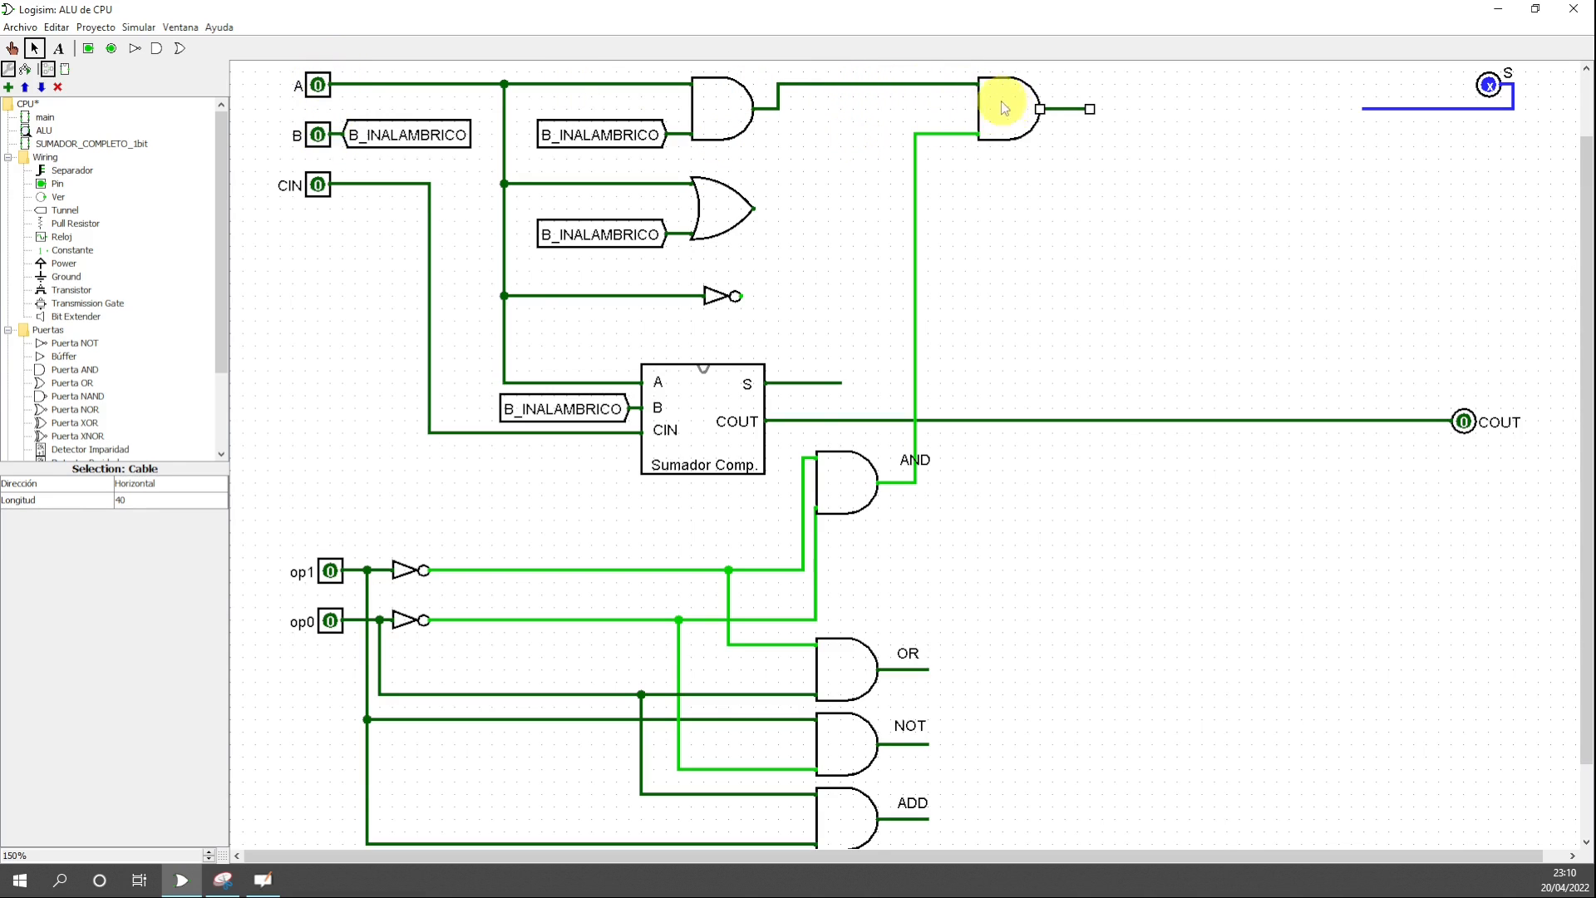
pyautogui.click(924, 83)
pyautogui.click(1083, 112)
pyautogui.click(1049, 146)
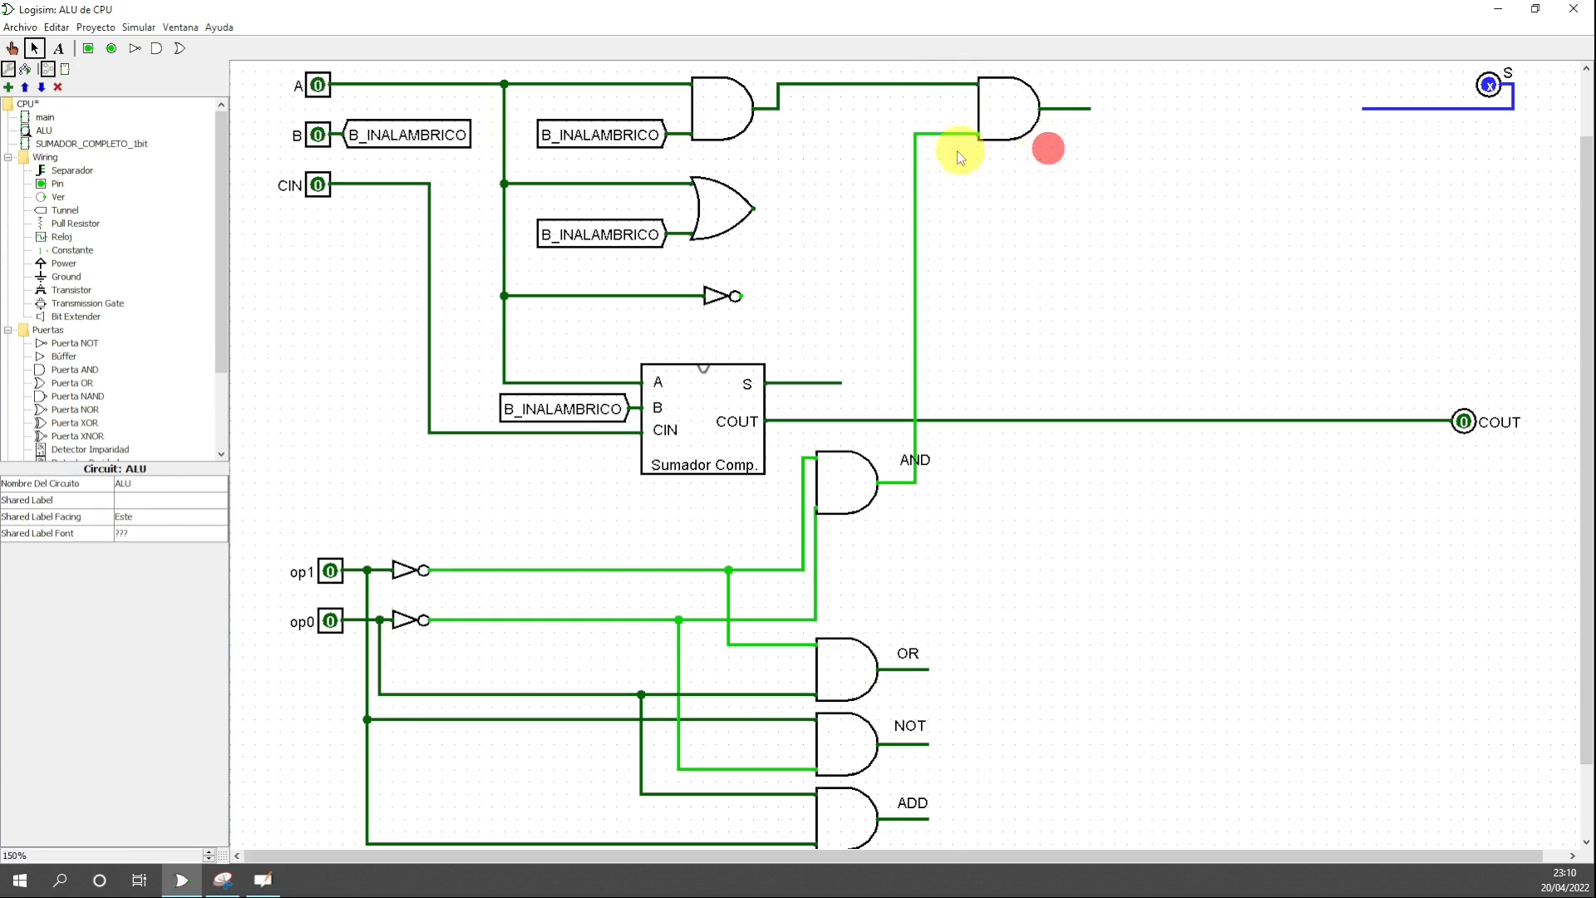
# - Add the text label "aANDb" and position it inside the AND gate that combines the A/B AND result with the AND selection signal
pyautogui.click(58, 48)
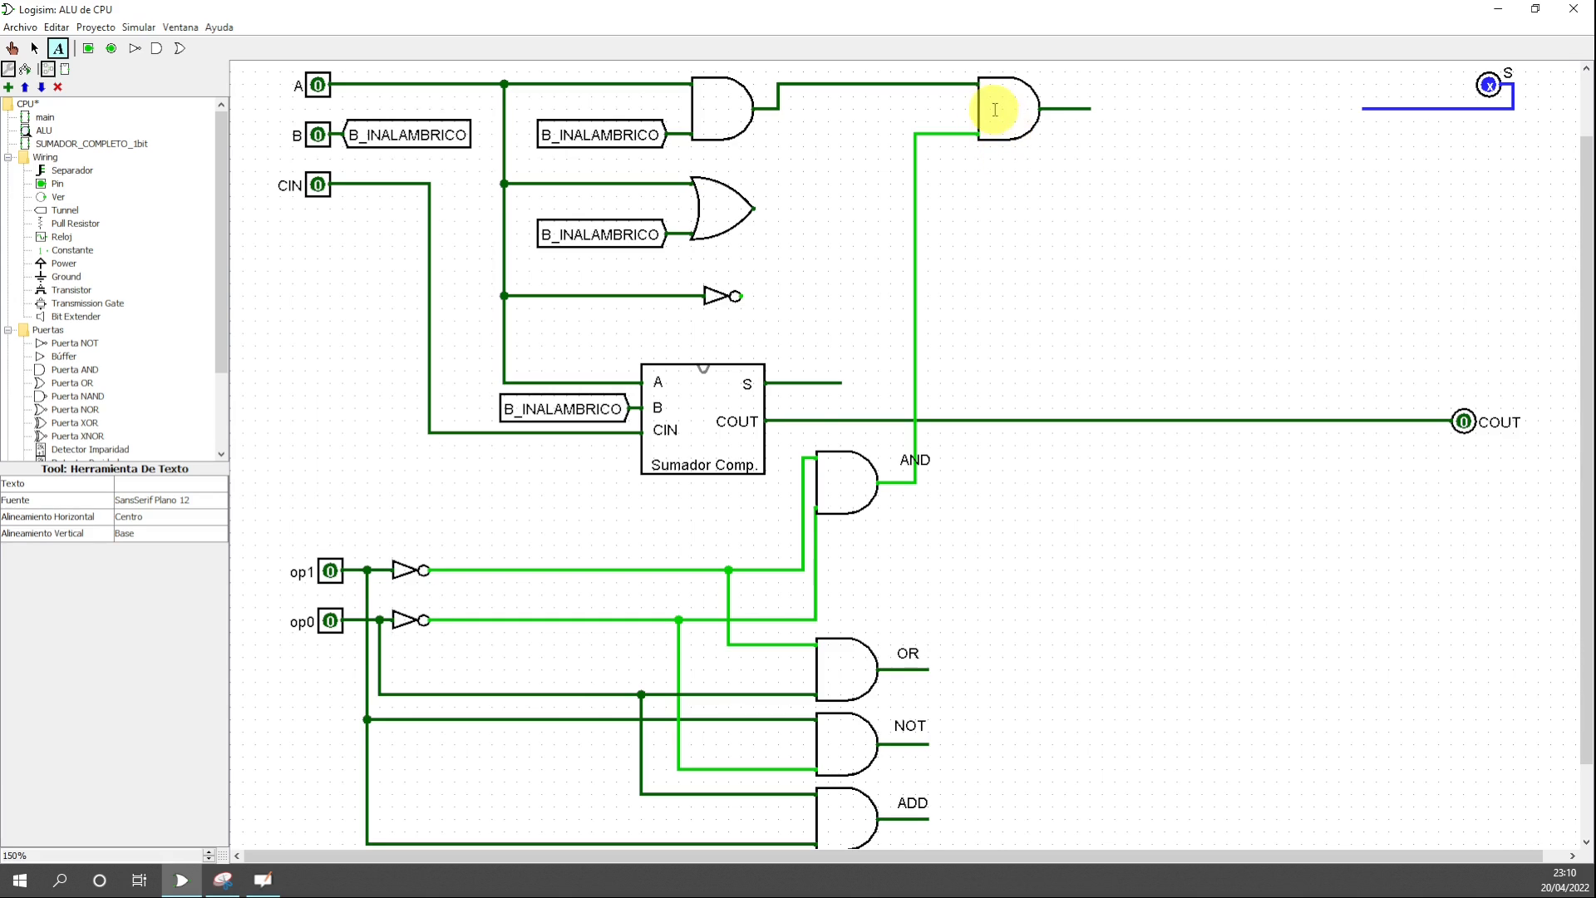
pyautogui.click(1064, 83)
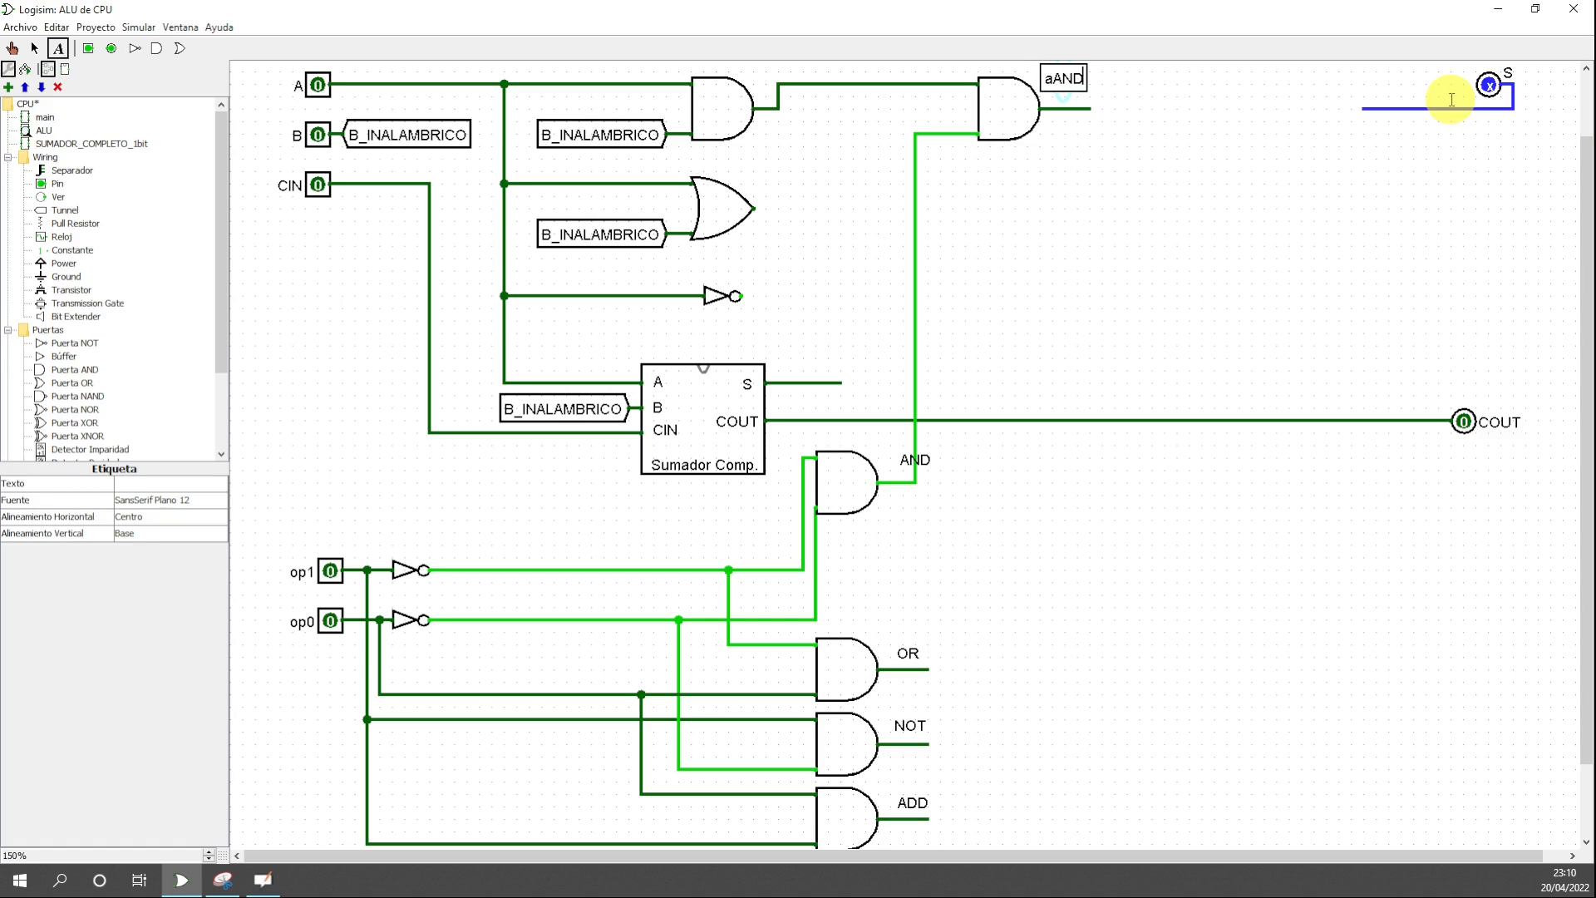
pyautogui.click(1240, 169)
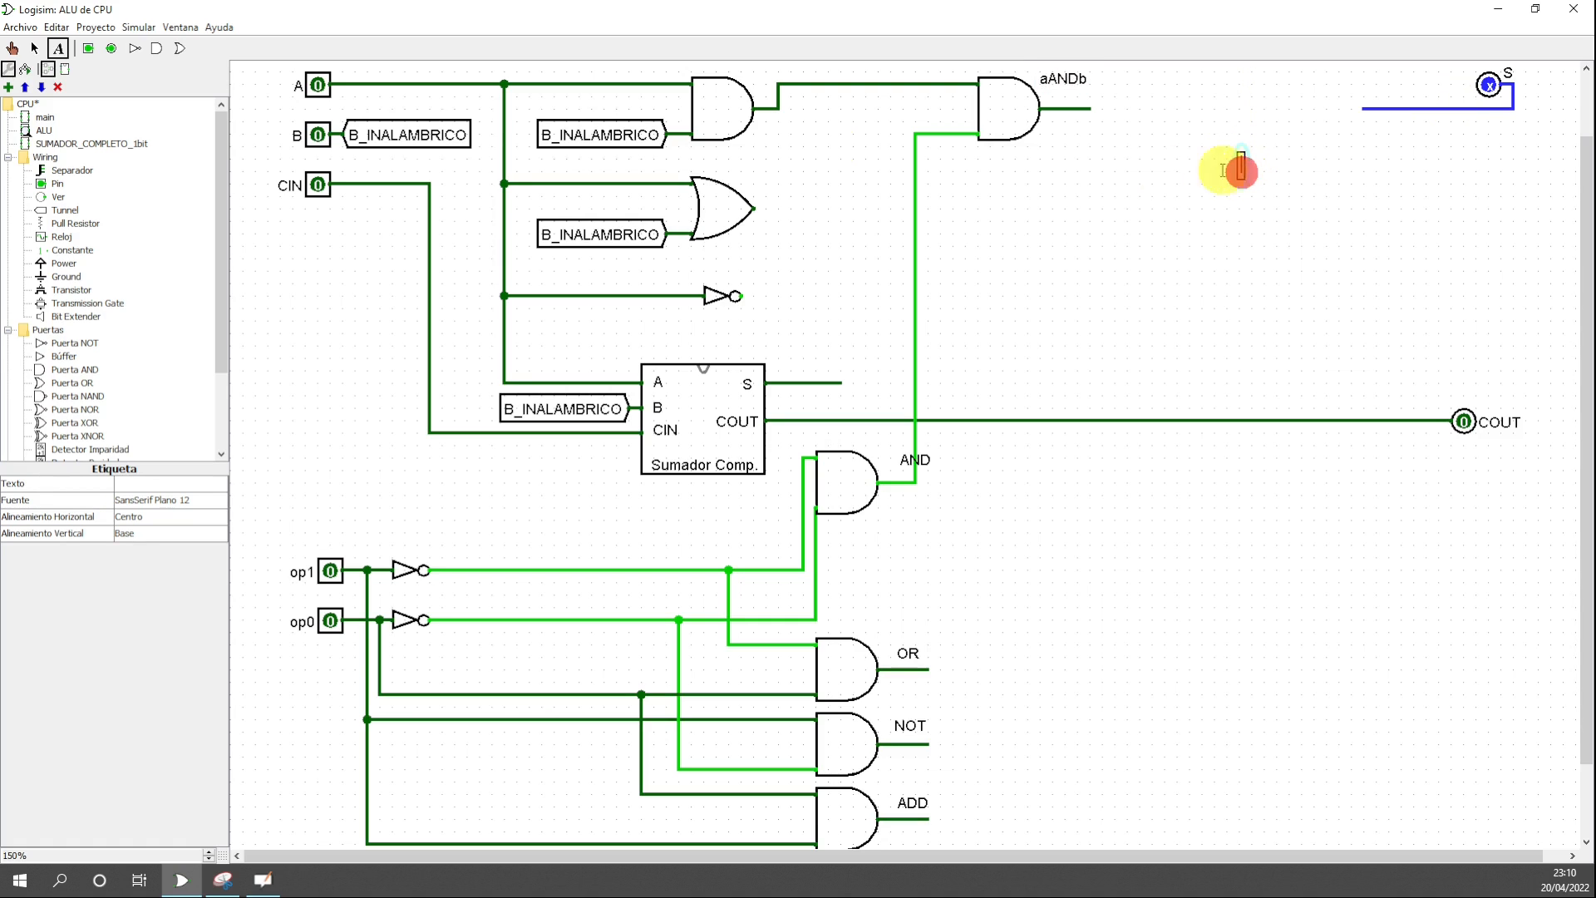
pyautogui.click(34, 48)
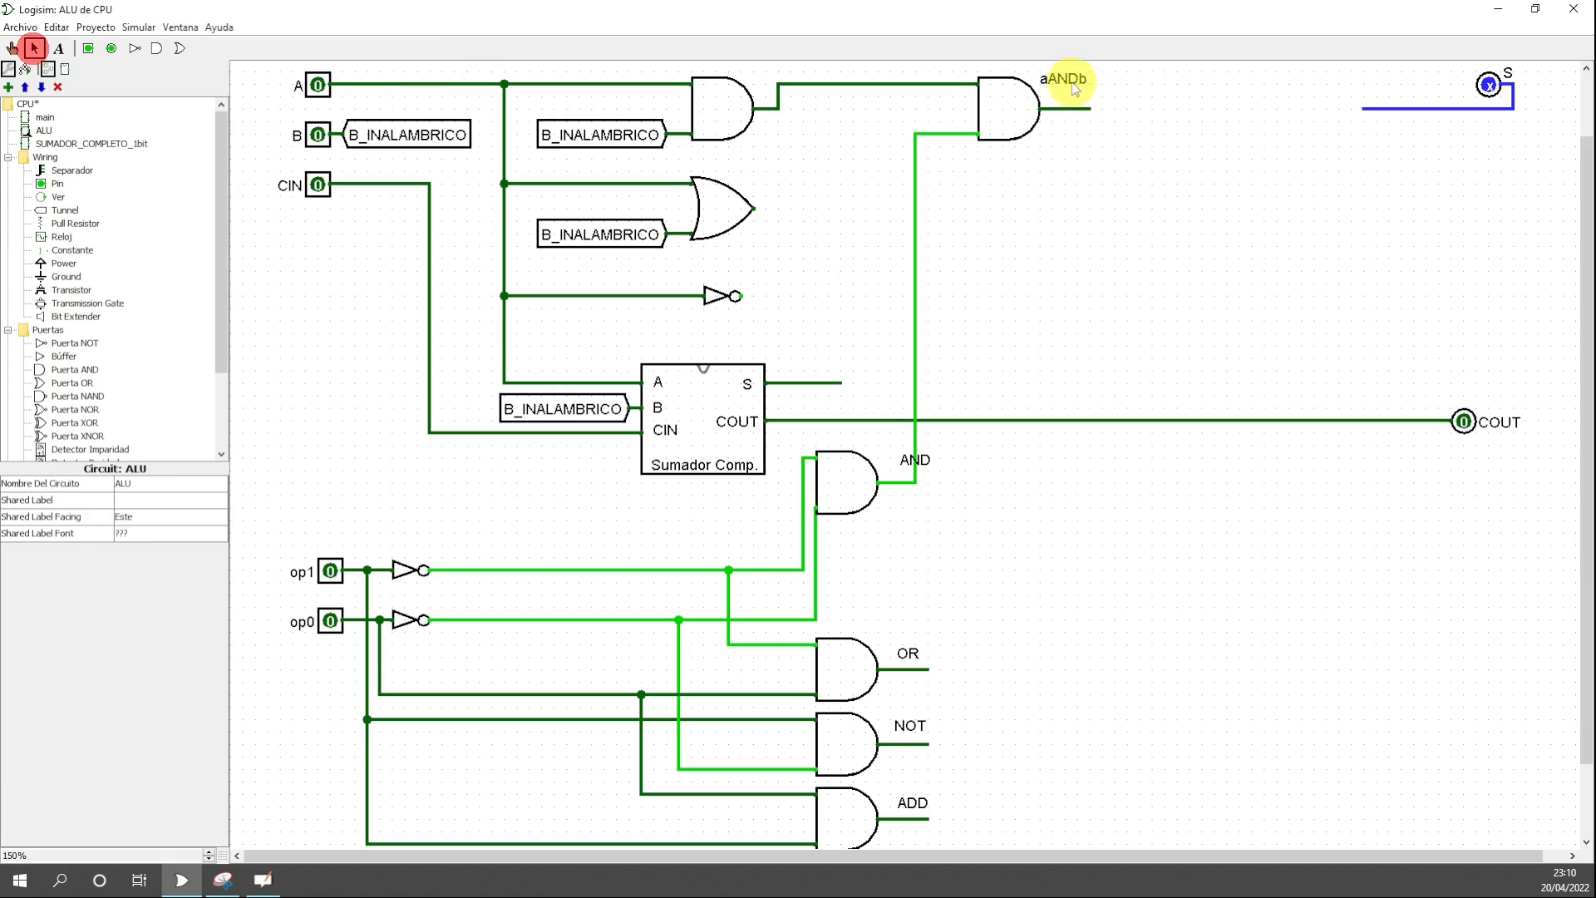
pyautogui.moveTo(1068, 79); pyautogui.dragTo(1012, 108)
pyautogui.click(1084, 174)
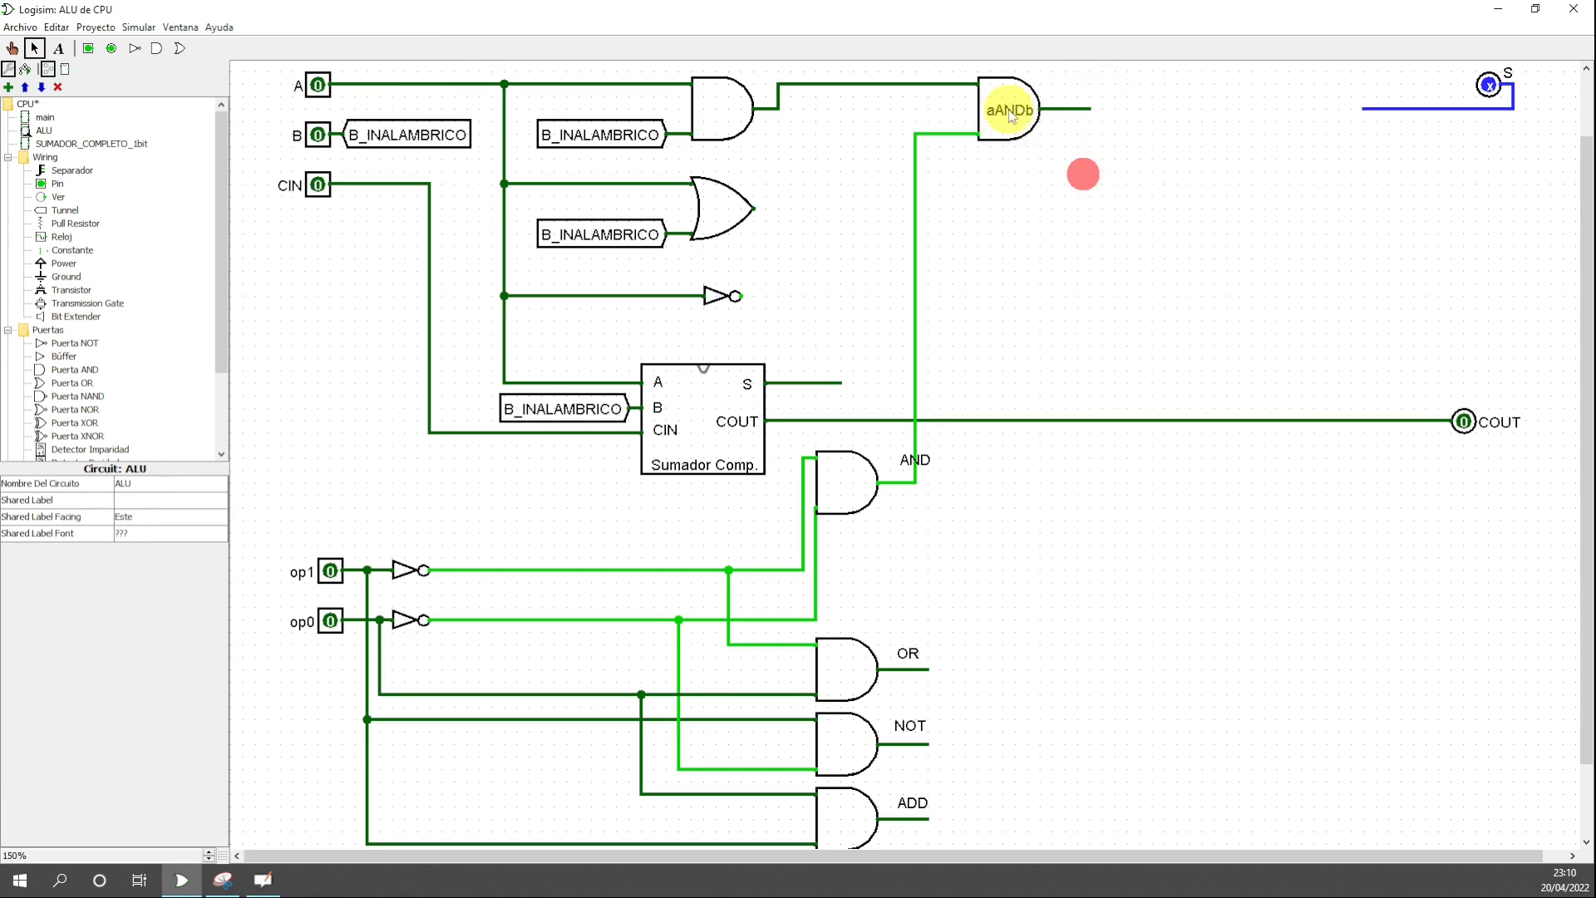
# - Examine the aANDb gate together with its output wire and its selection input wire
pyautogui.click(1081, 109)
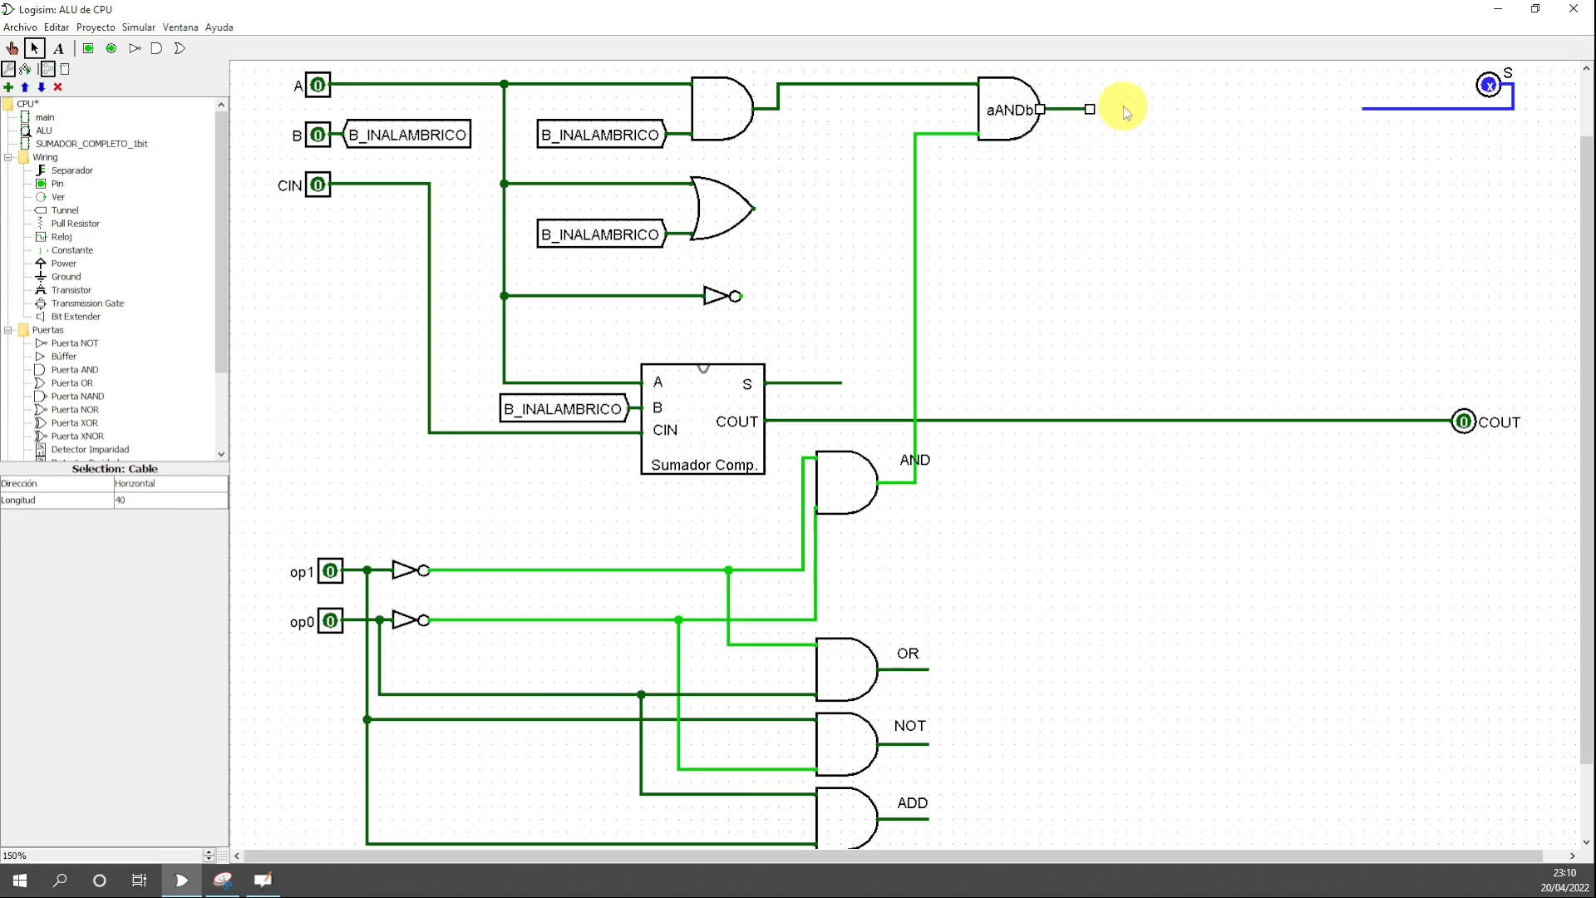
pyautogui.click(1023, 107)
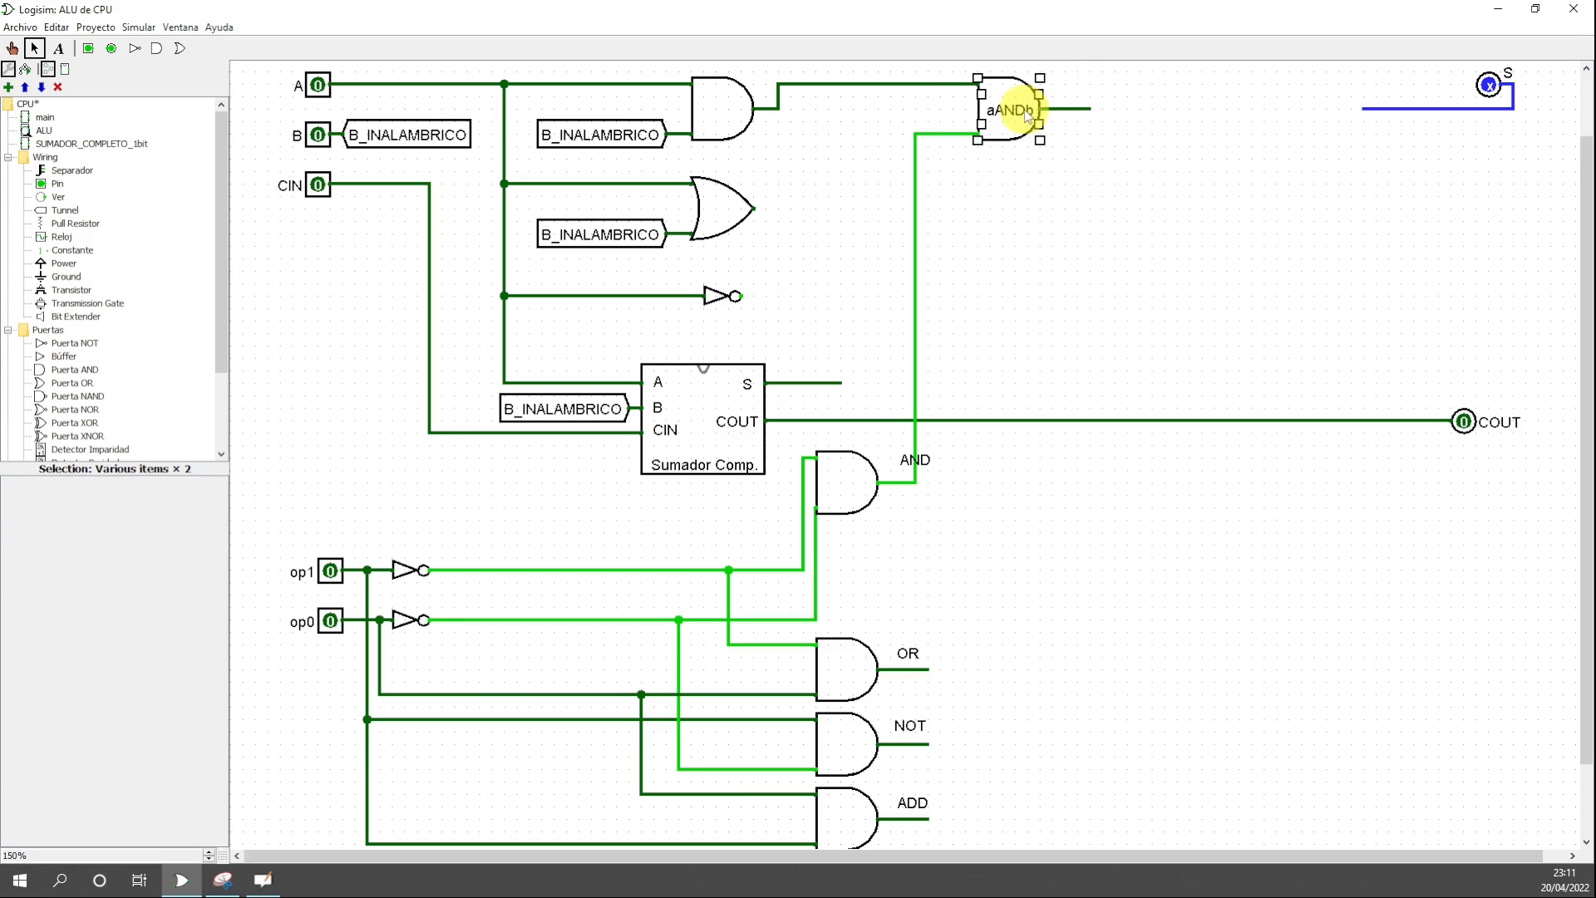
pyautogui.click(1058, 146)
pyautogui.click(1014, 109)
pyautogui.click(944, 133)
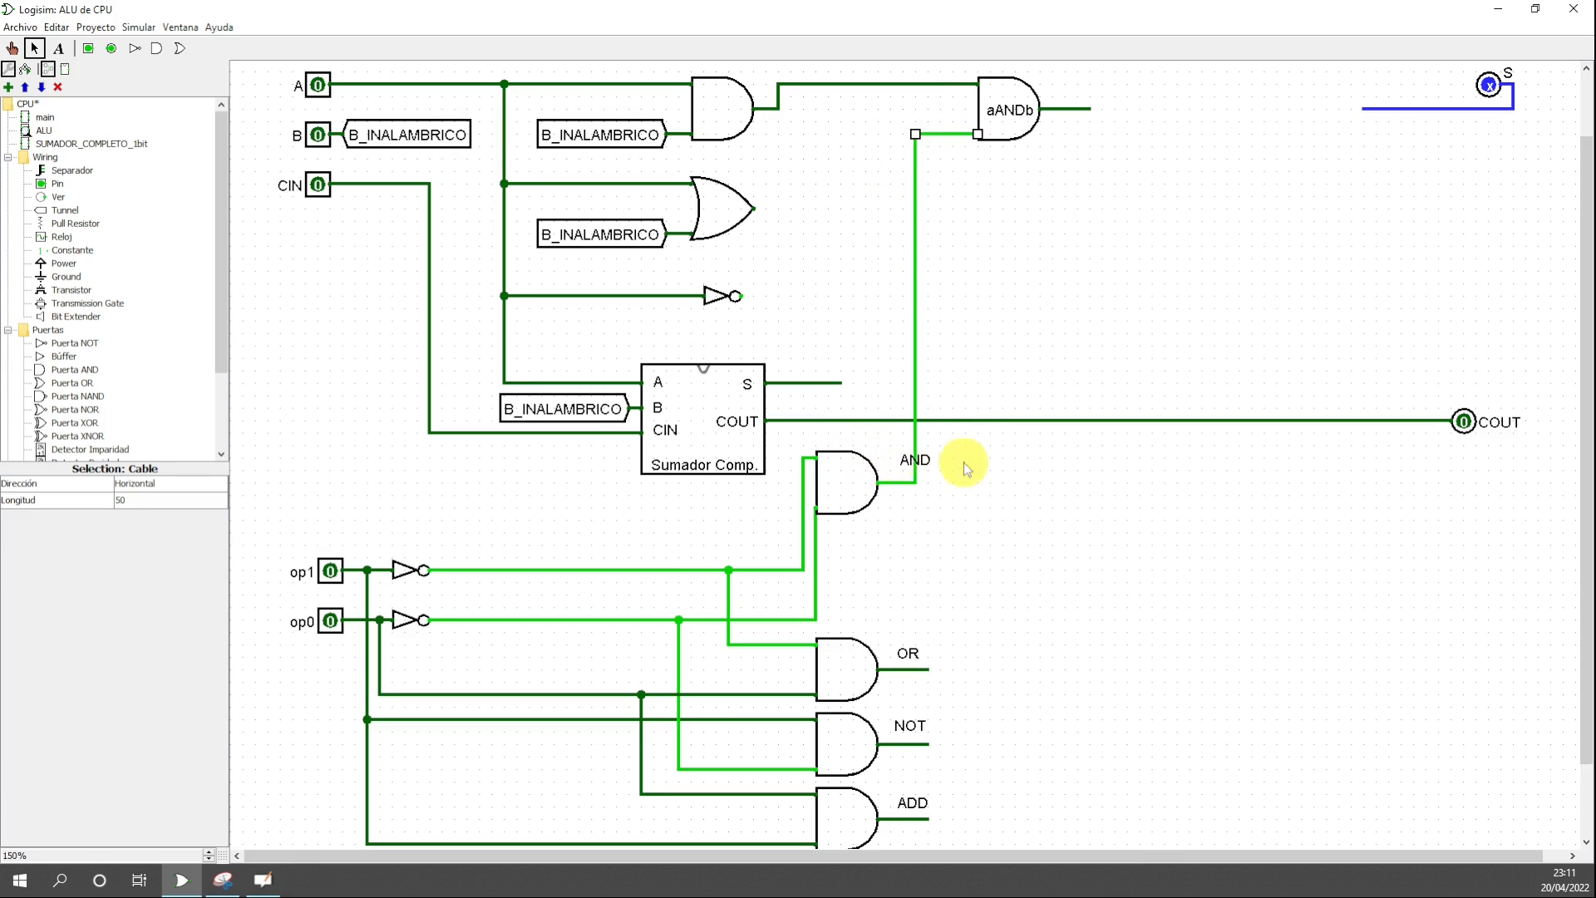
pyautogui.click(1010, 104)
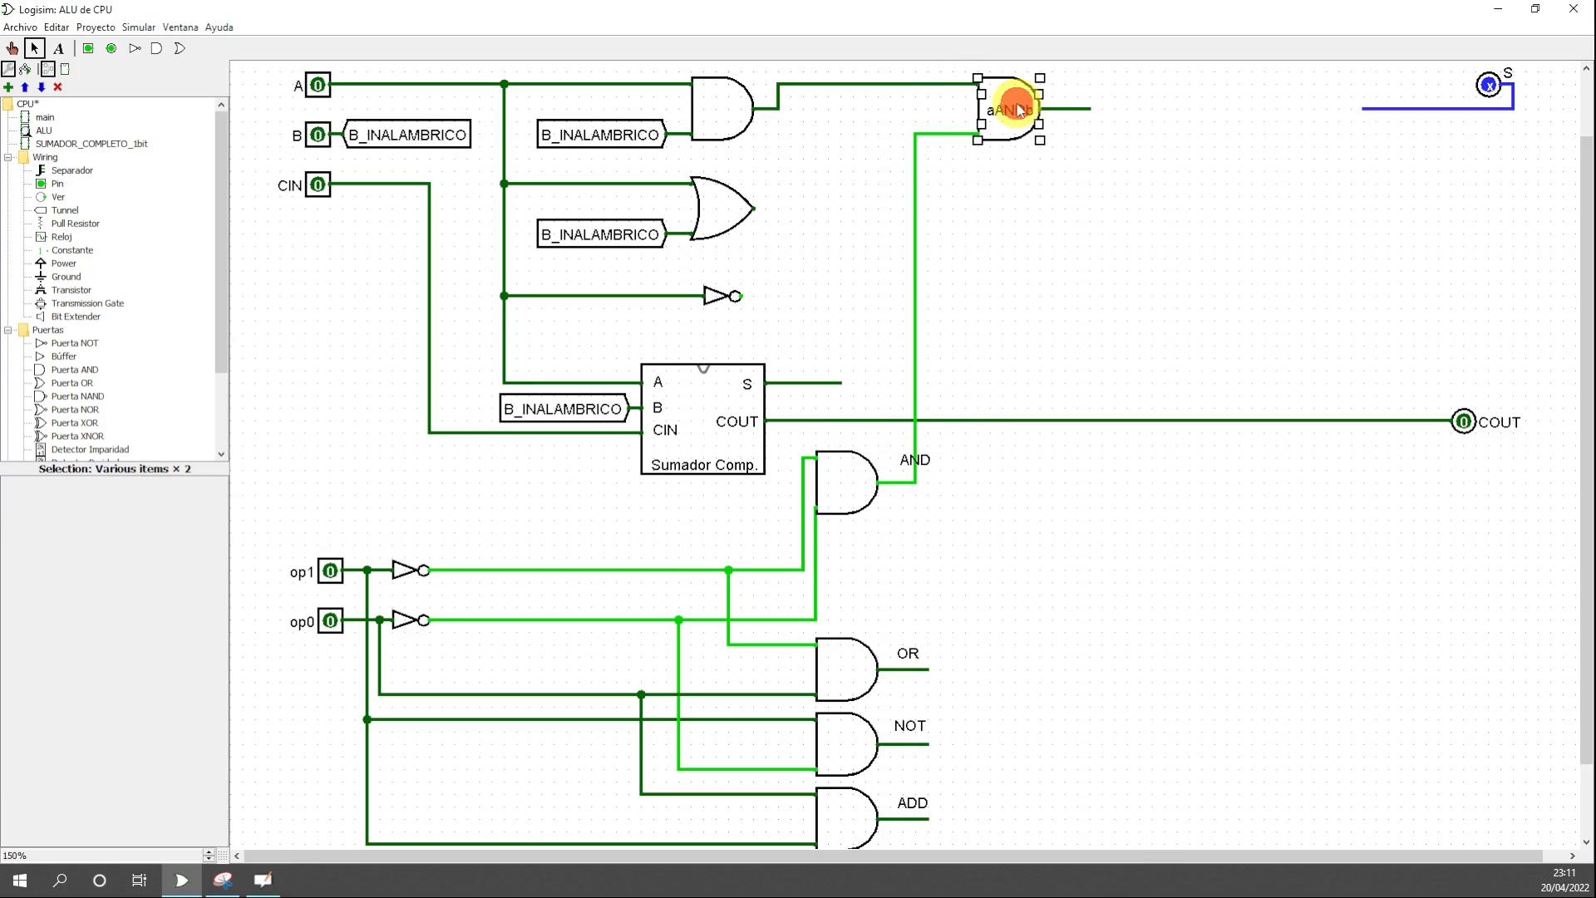
pyautogui.click(1071, 109)
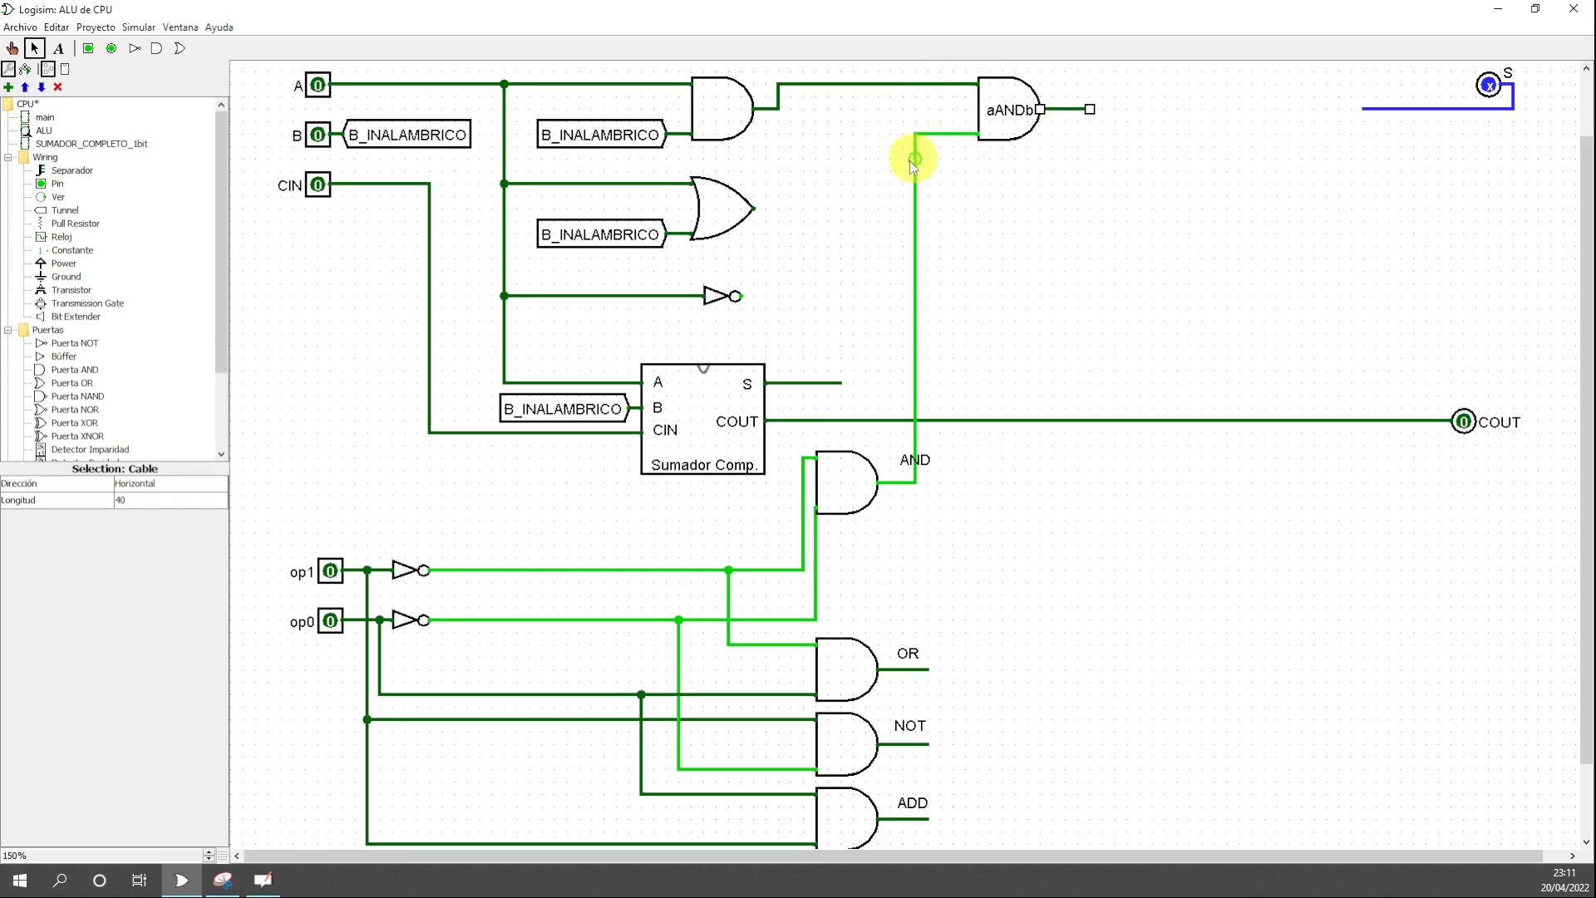
# - Set the op1 input to 1 to test the AND selection signal at the aANDb gate
pyautogui.click(12, 47)
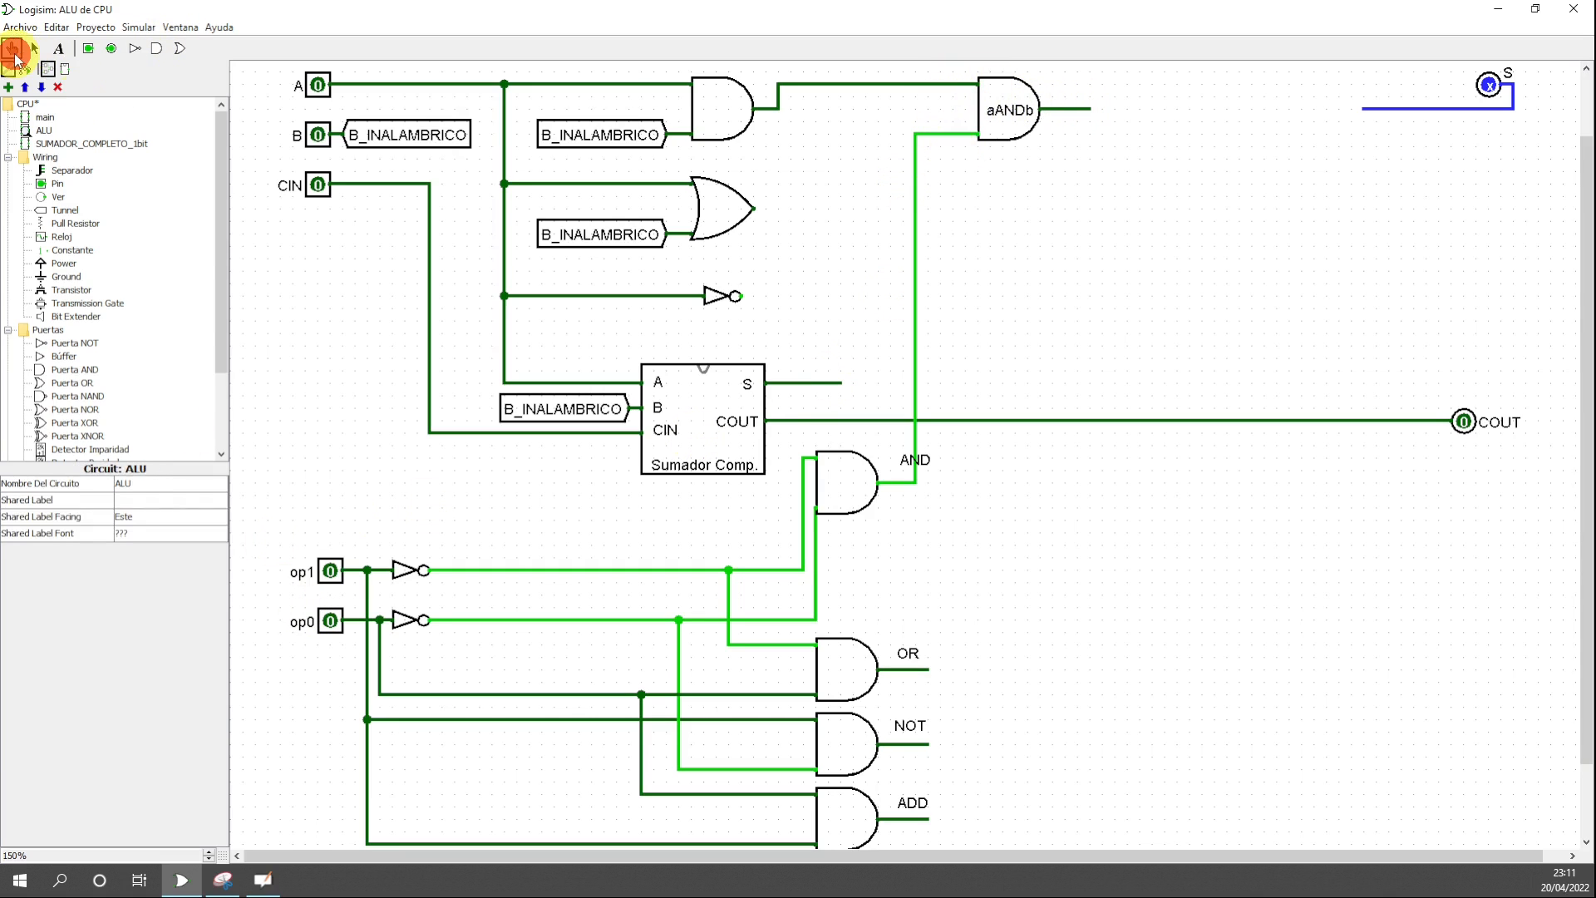
pyautogui.click(331, 571)
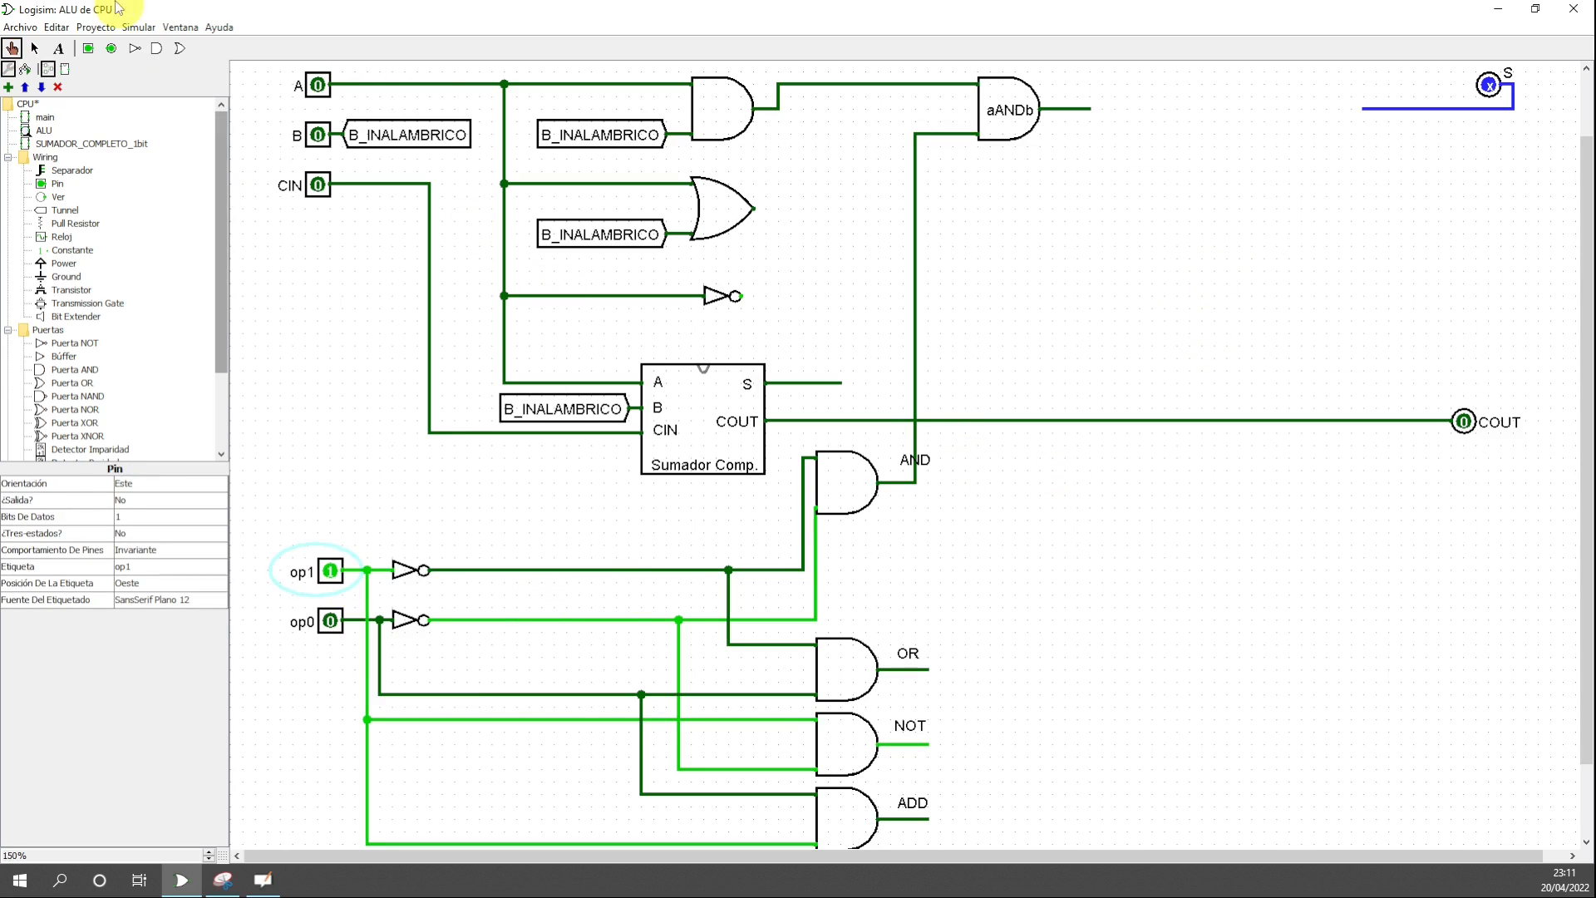
pyautogui.click(34, 47)
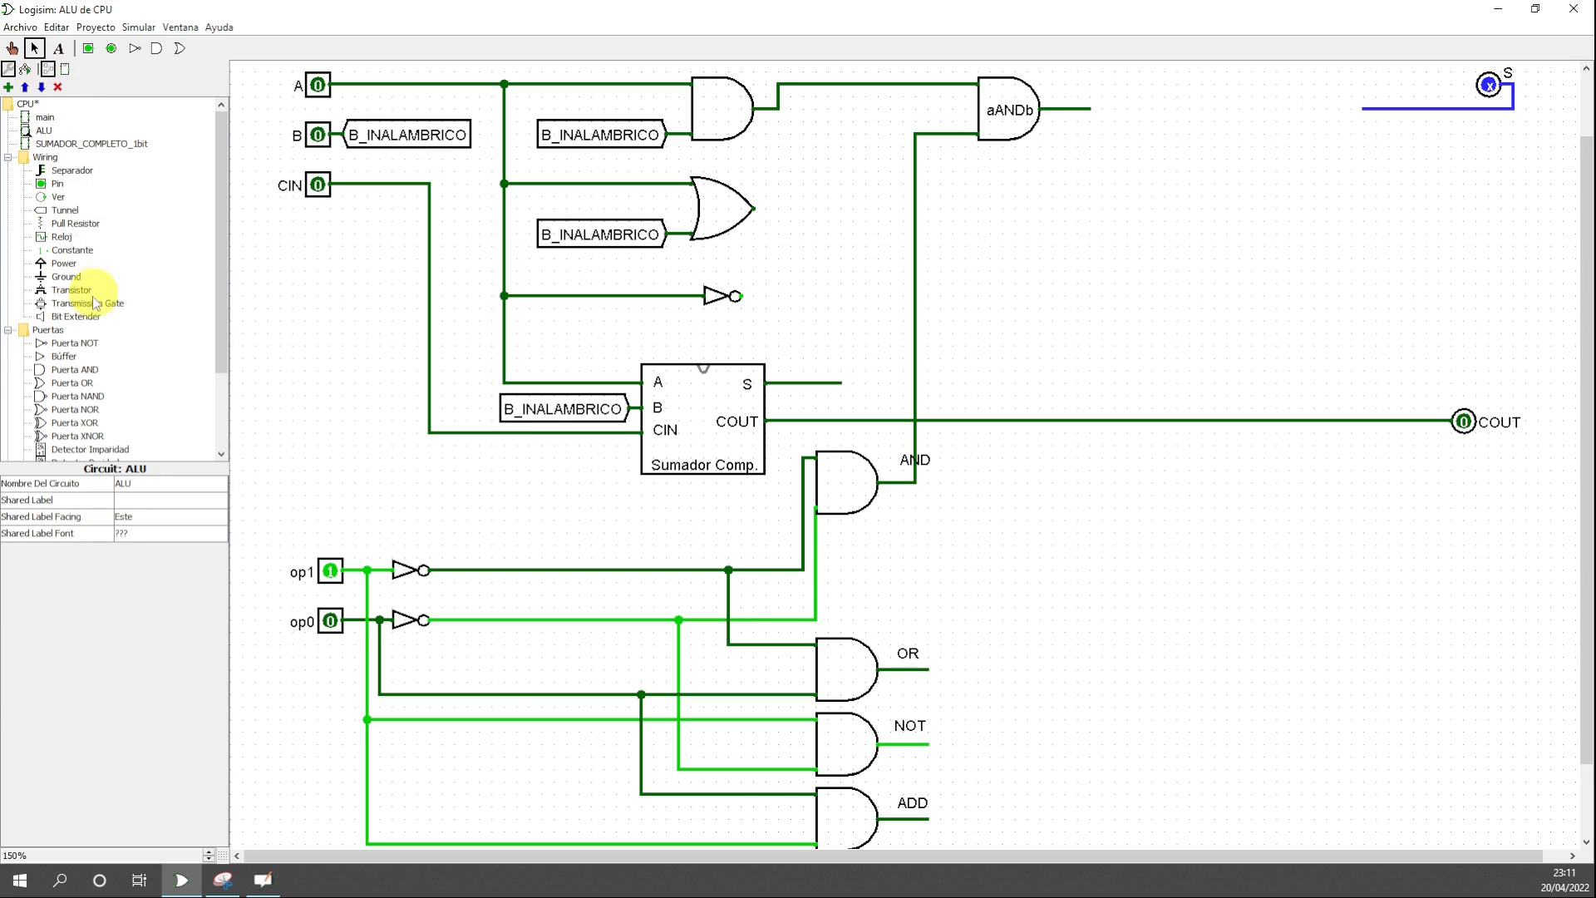
# - Place an AND gate directly below the aANDb gate and set its number of inputs to 2
pyautogui.click(75, 370)
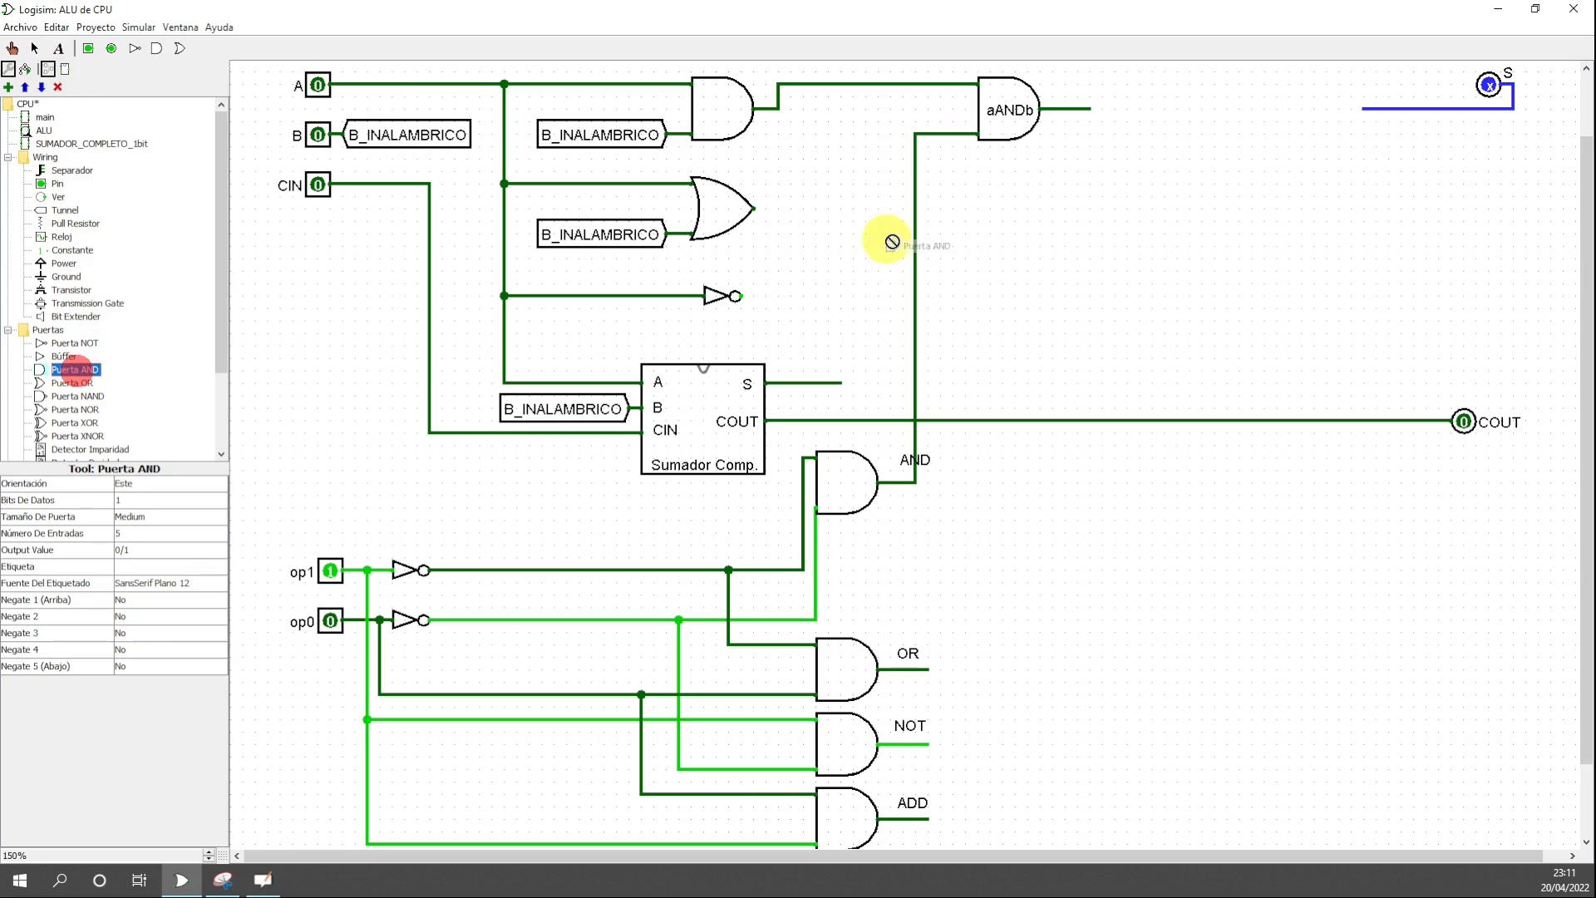
pyautogui.click(1040, 218)
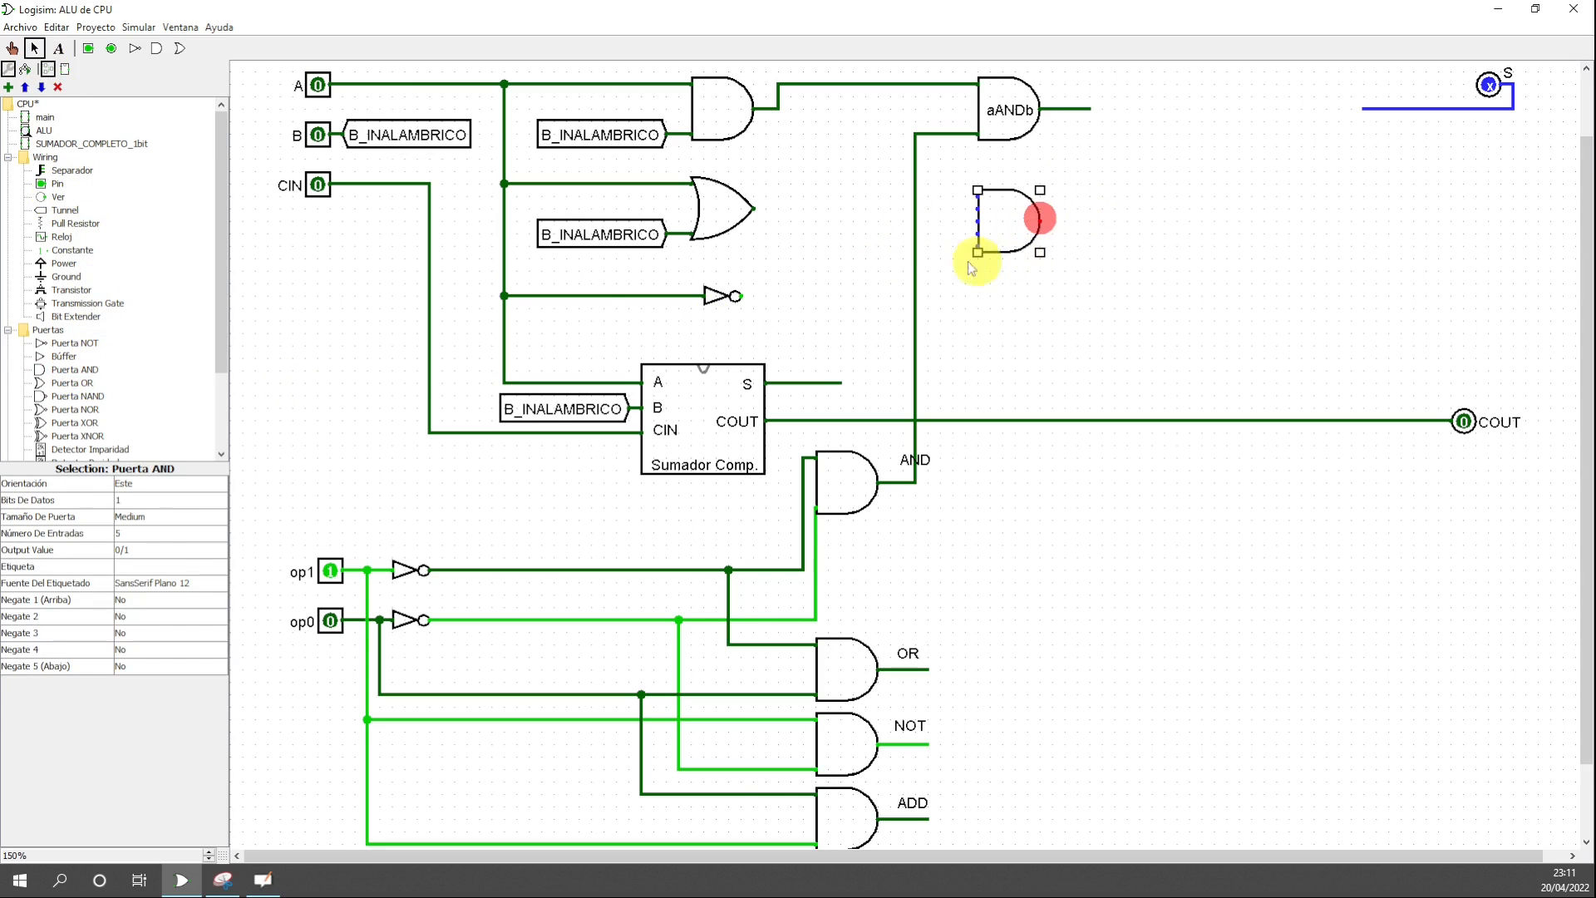
pyautogui.click(133, 533)
pyautogui.click(150, 550)
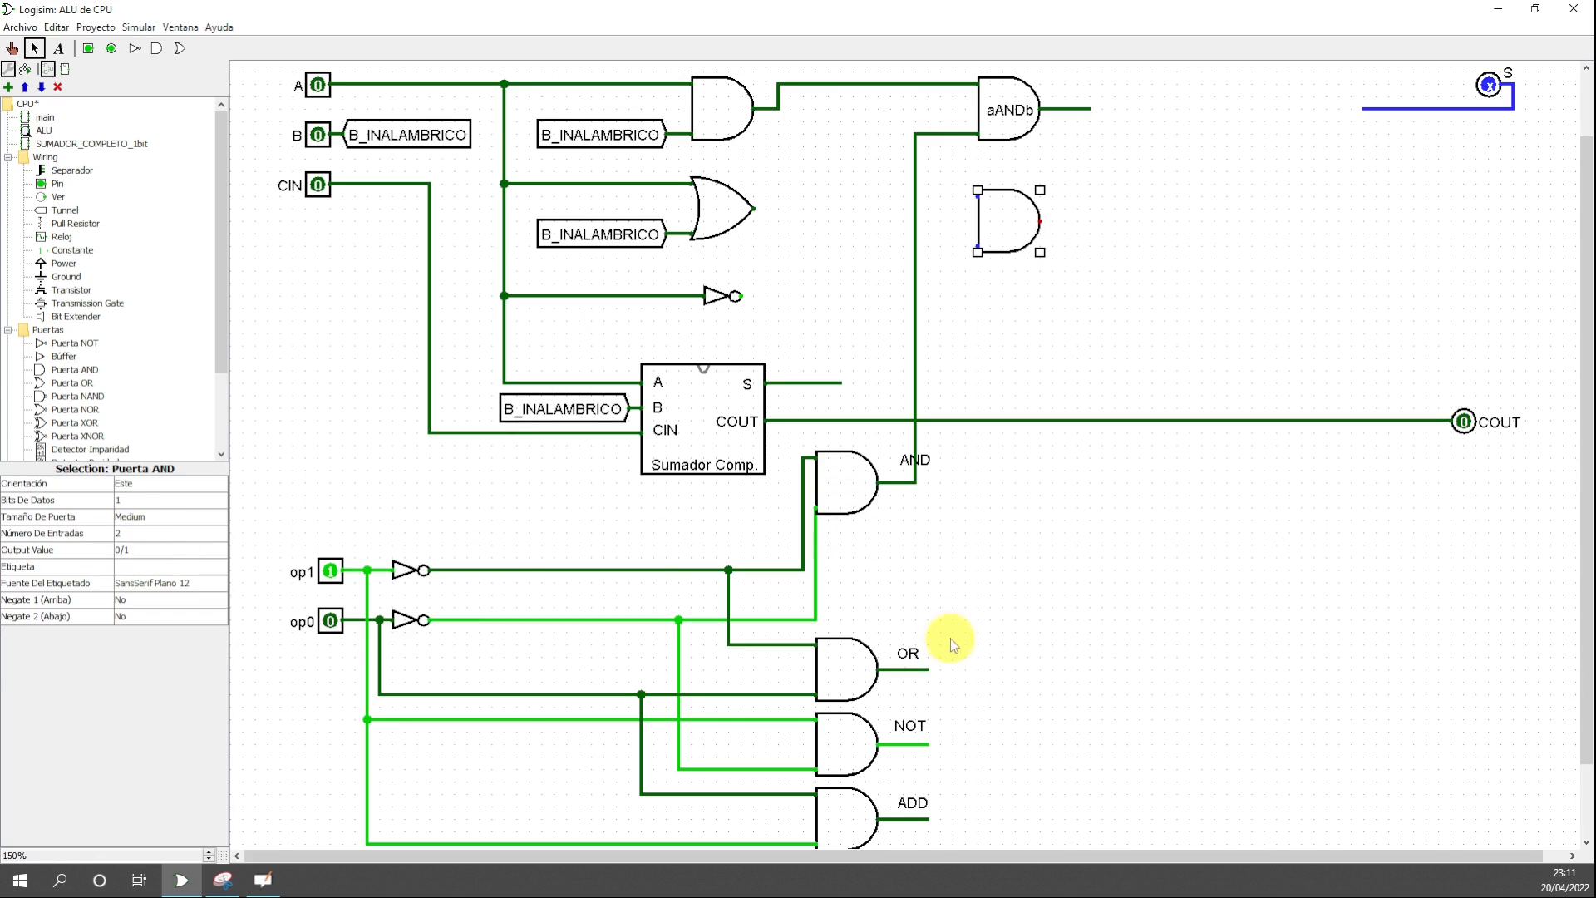
# - Wire the new gate's lower input to the OR selection output, its upper input to the A/B OR gate, and add a short output wire
pyautogui.moveTo(929, 670)
pyautogui.mouseDown()
pyautogui.moveTo(978, 389)
pyautogui.moveTo(940, 248)
pyautogui.moveTo(978, 247)
pyautogui.mouseUp()
pyautogui.click(1016, 228)
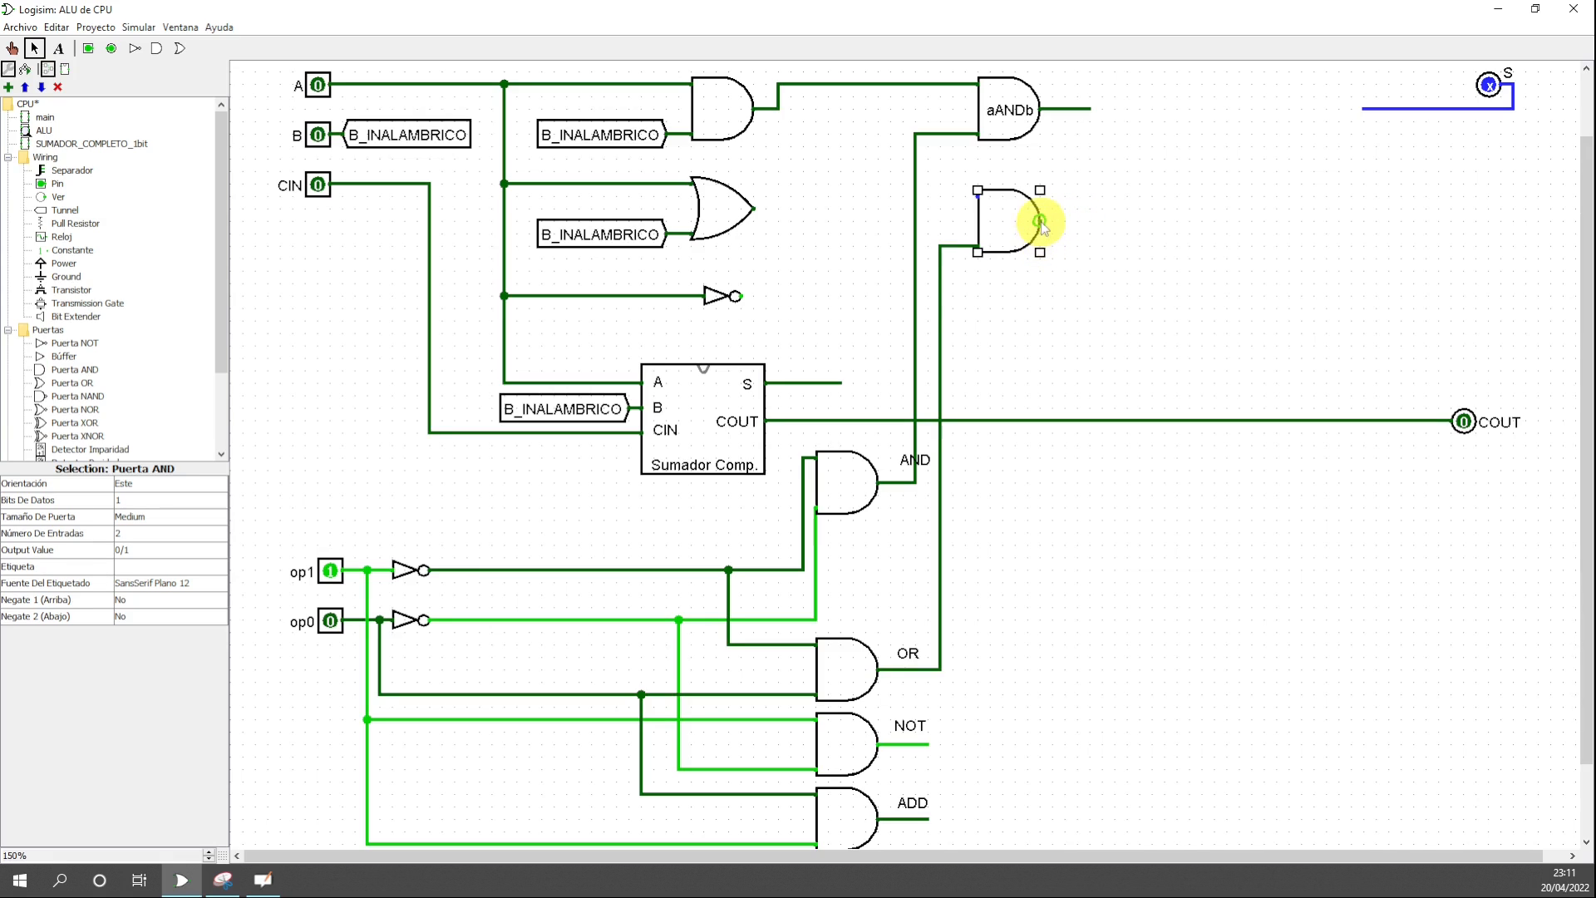
pyautogui.moveTo(1040, 220); pyautogui.dragTo(1079, 221)
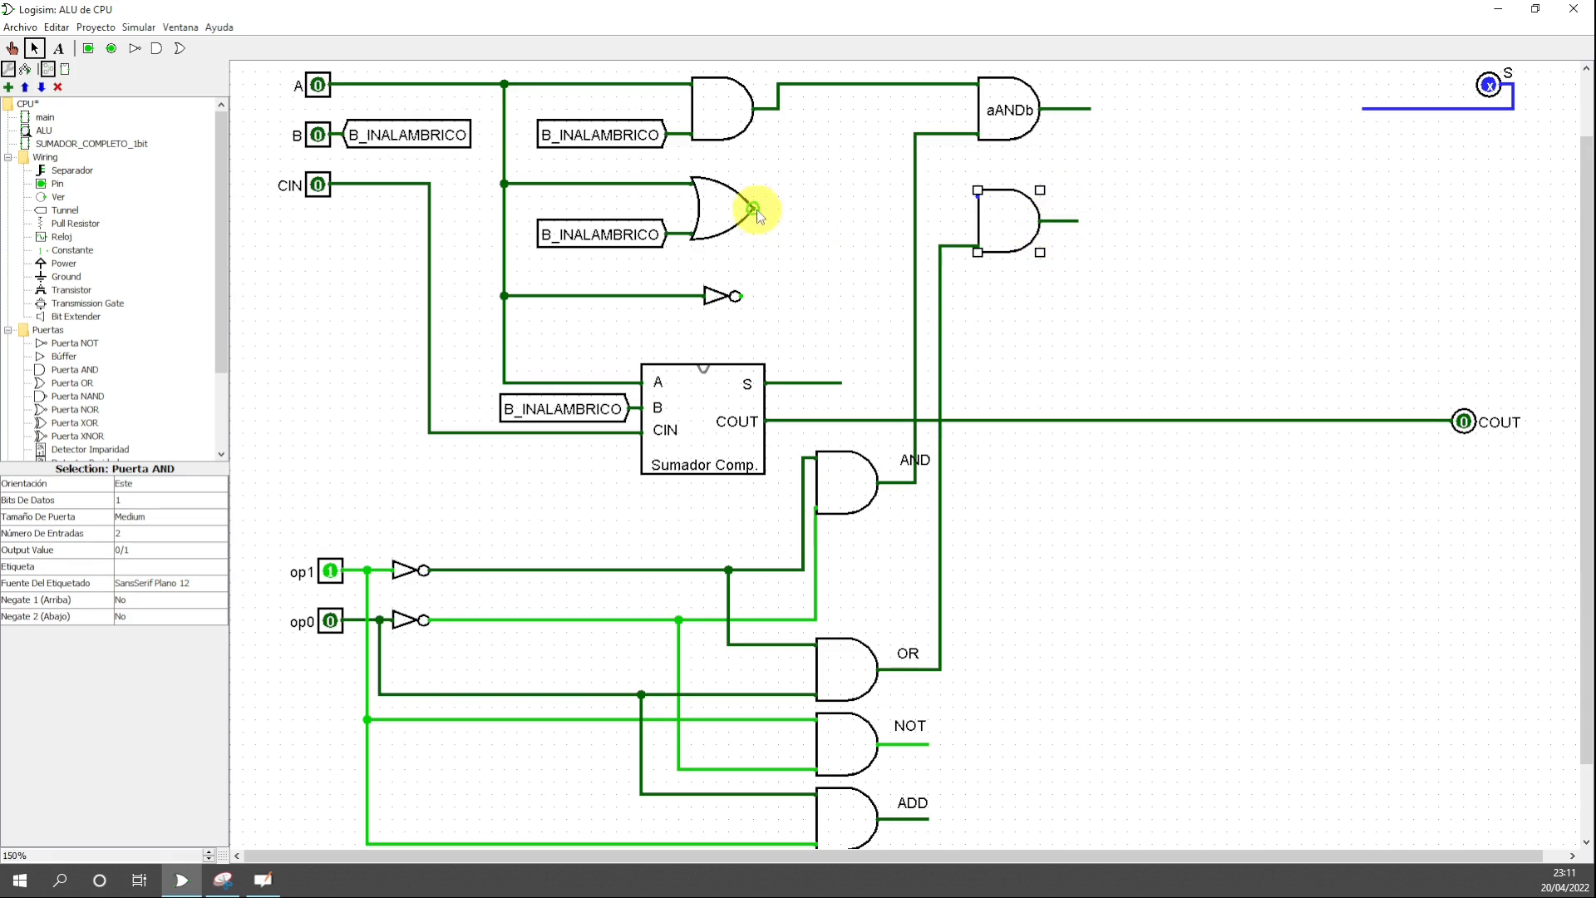
pyautogui.moveTo(757, 210); pyautogui.dragTo(976, 197)
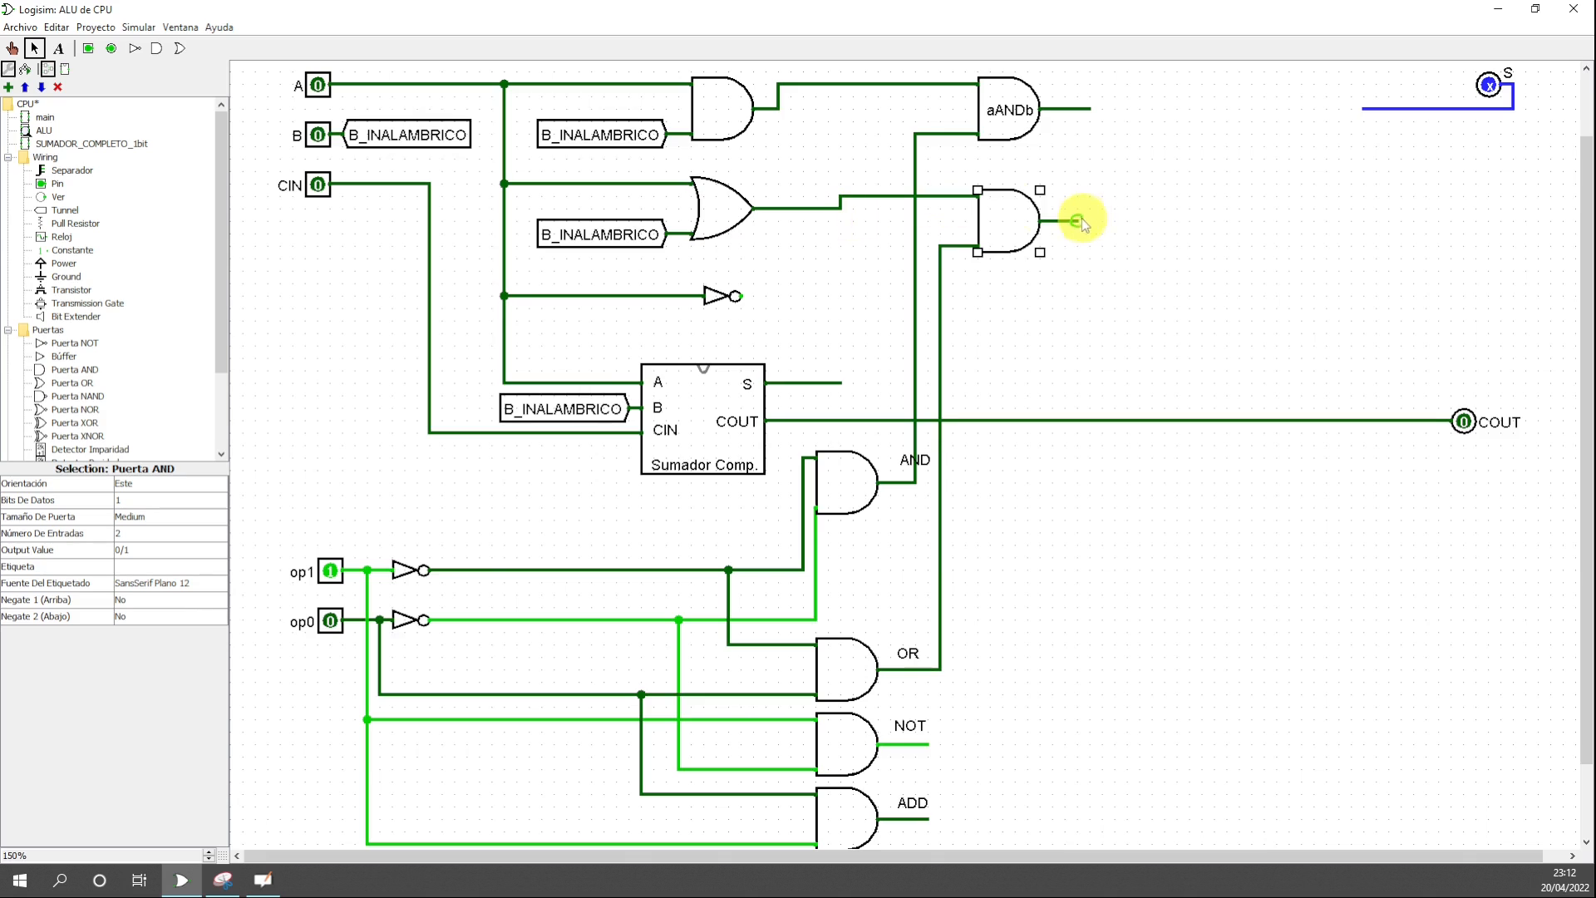
# - Label the AND gate below aANDb as "aORb"
pyautogui.click(56, 50)
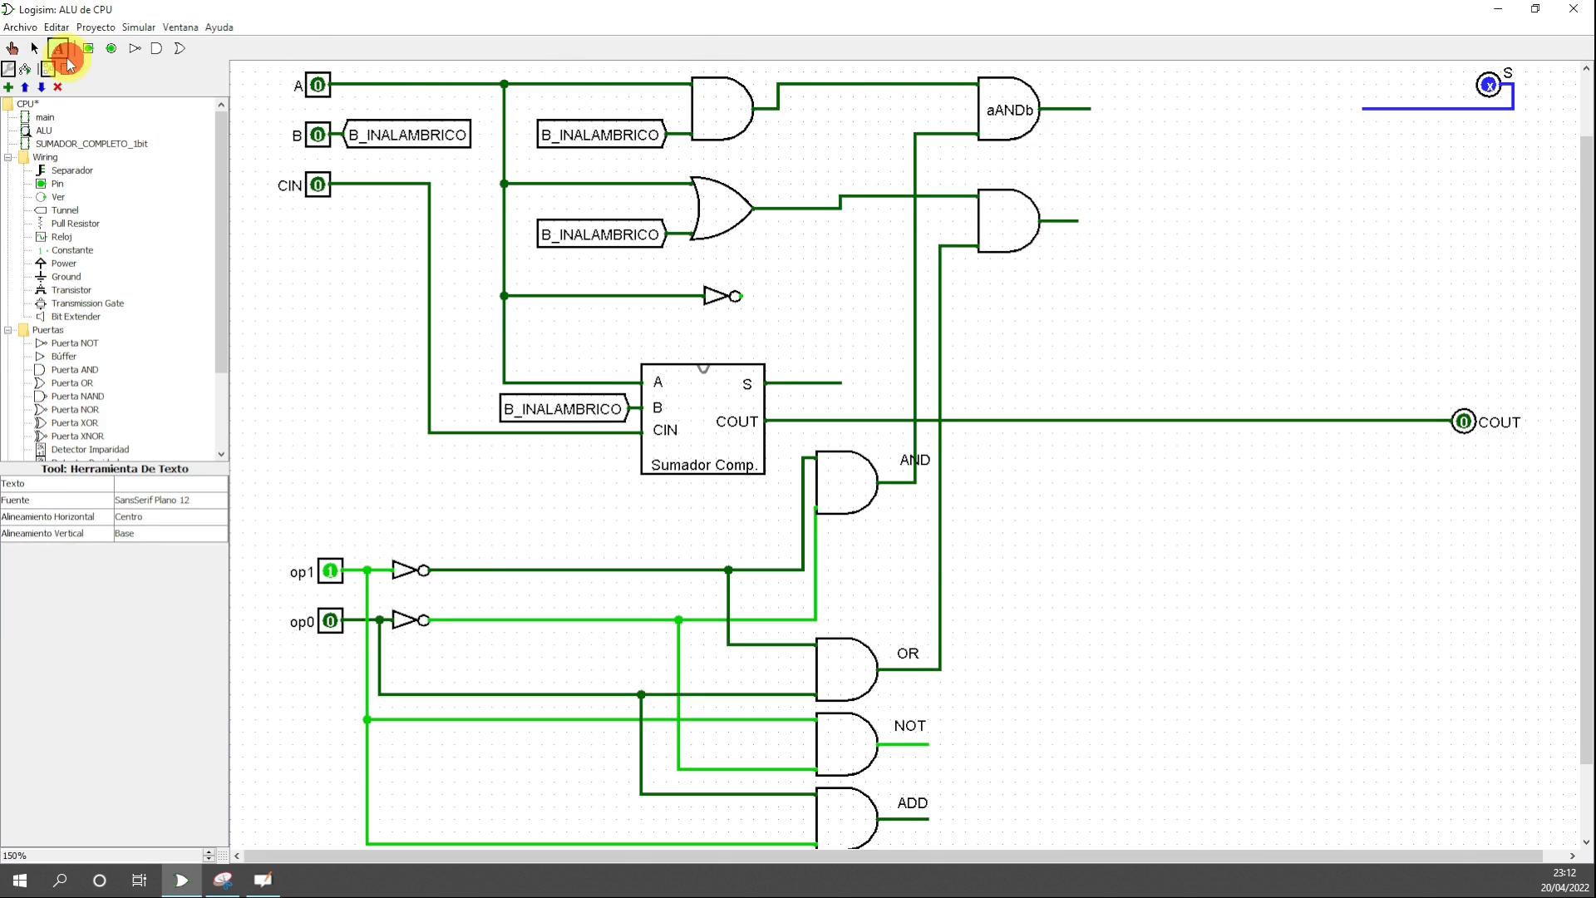
pyautogui.click(986, 226)
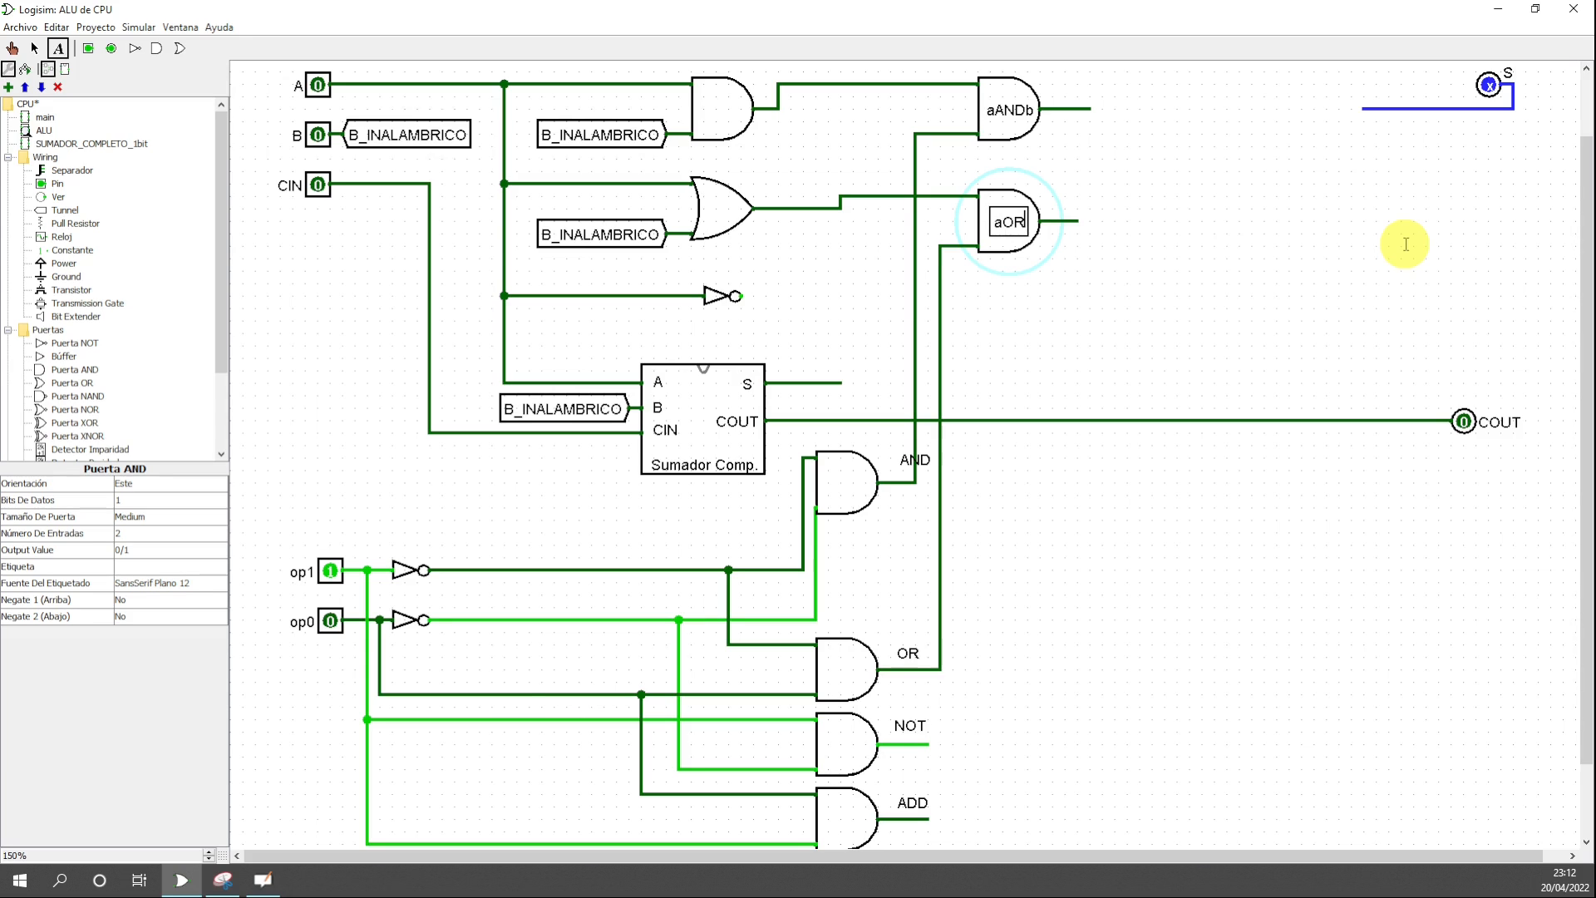
pyautogui.click(1267, 266)
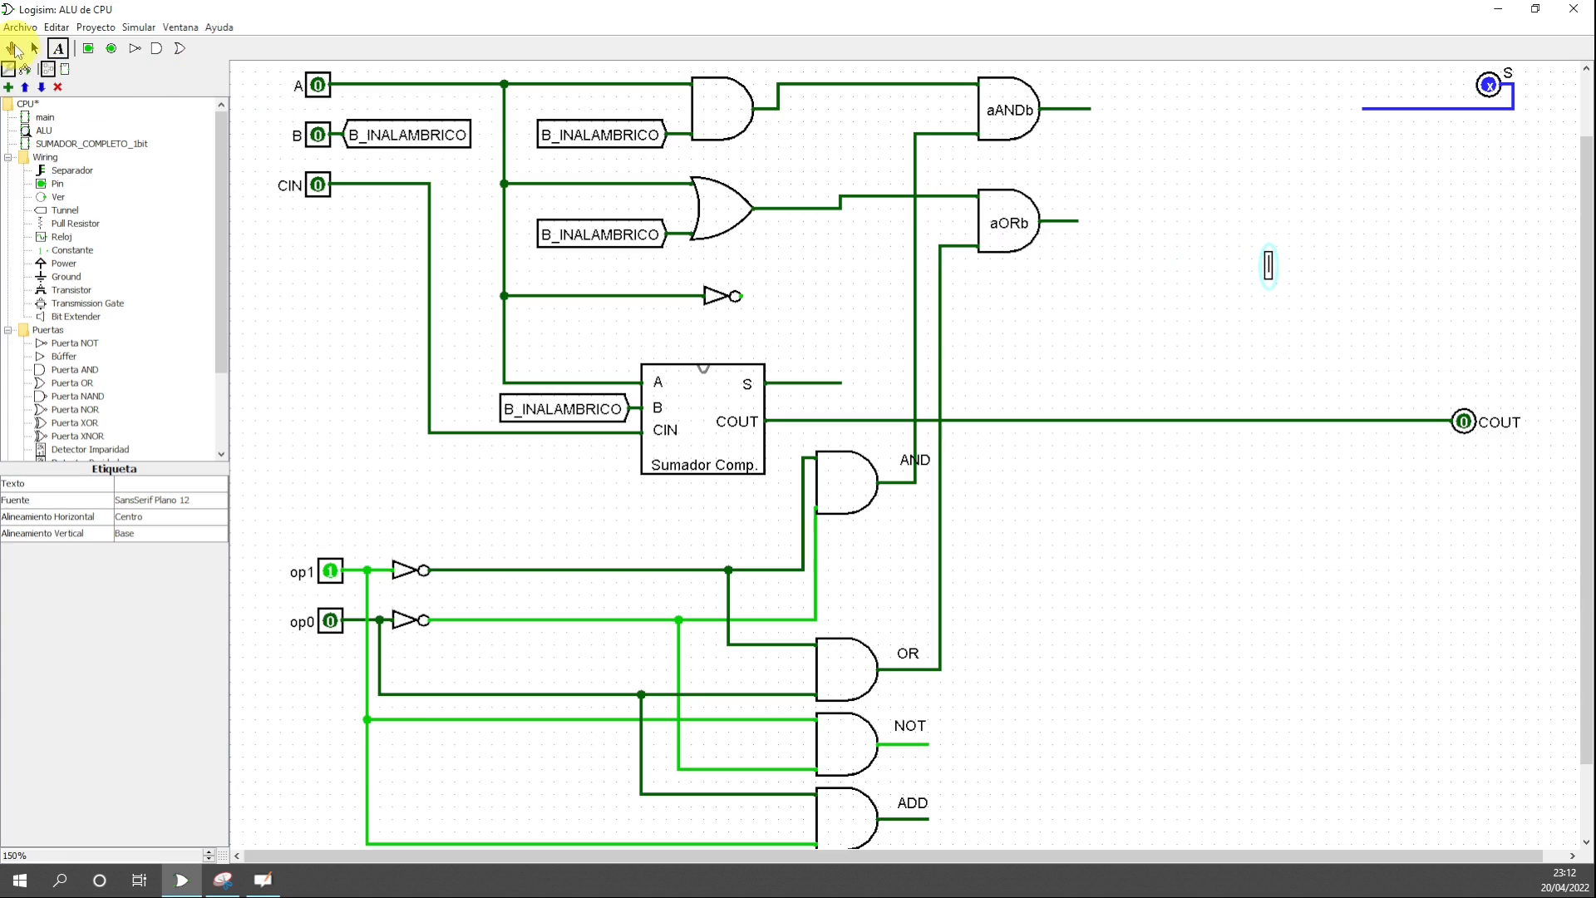
# - Place another AND gate directly below the aORb gate and set its number of inputs to 2
pyautogui.click(75, 370)
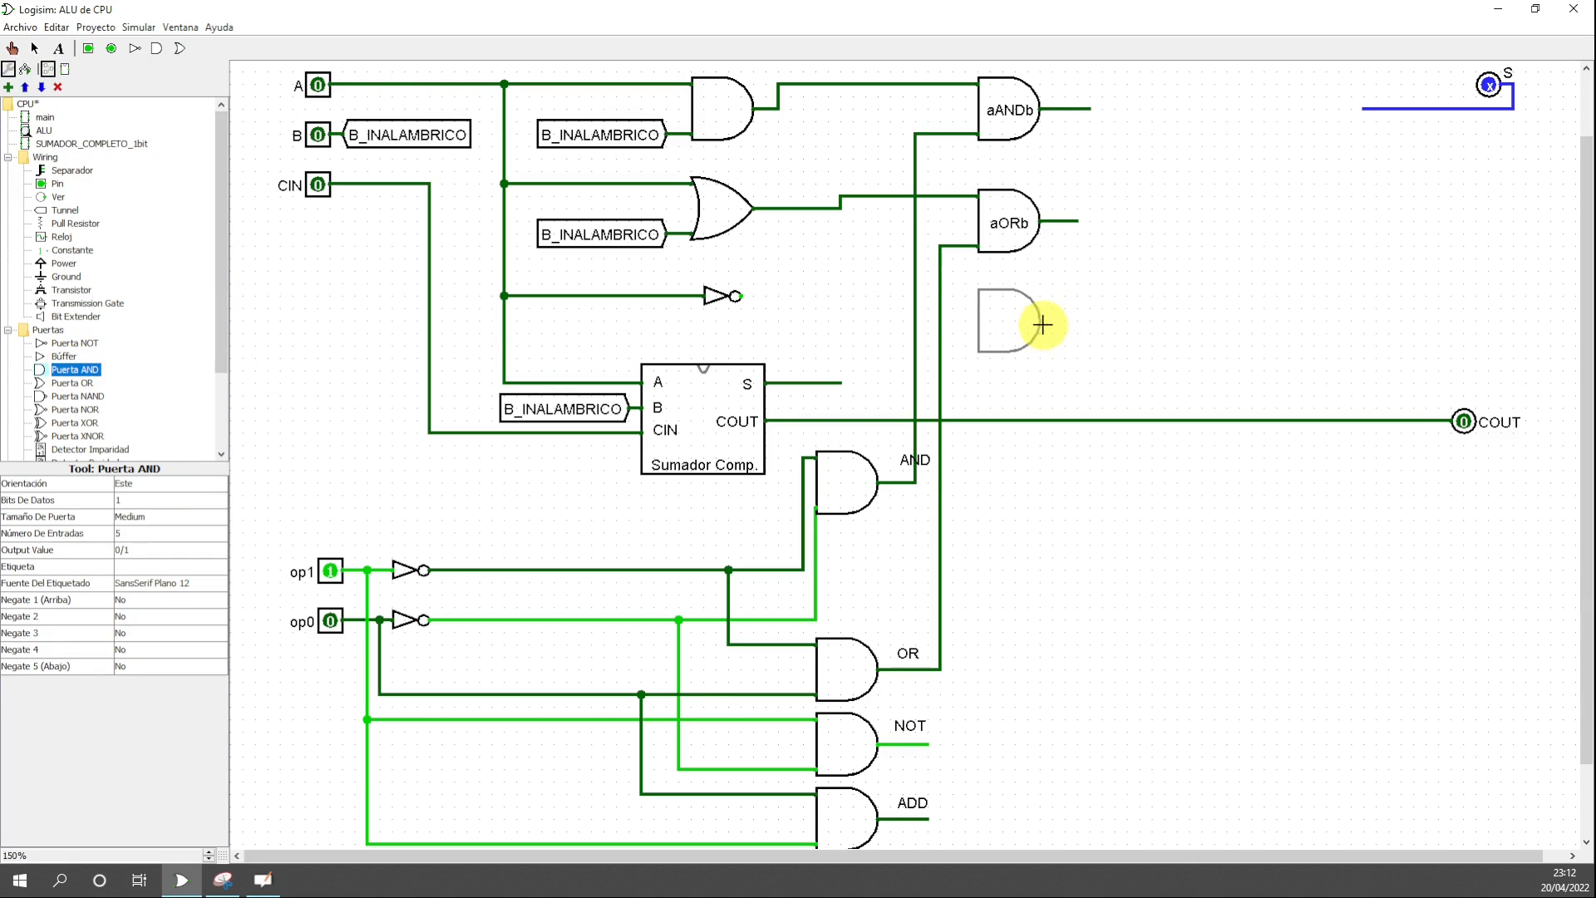
pyautogui.click(1043, 326)
pyautogui.click(143, 533)
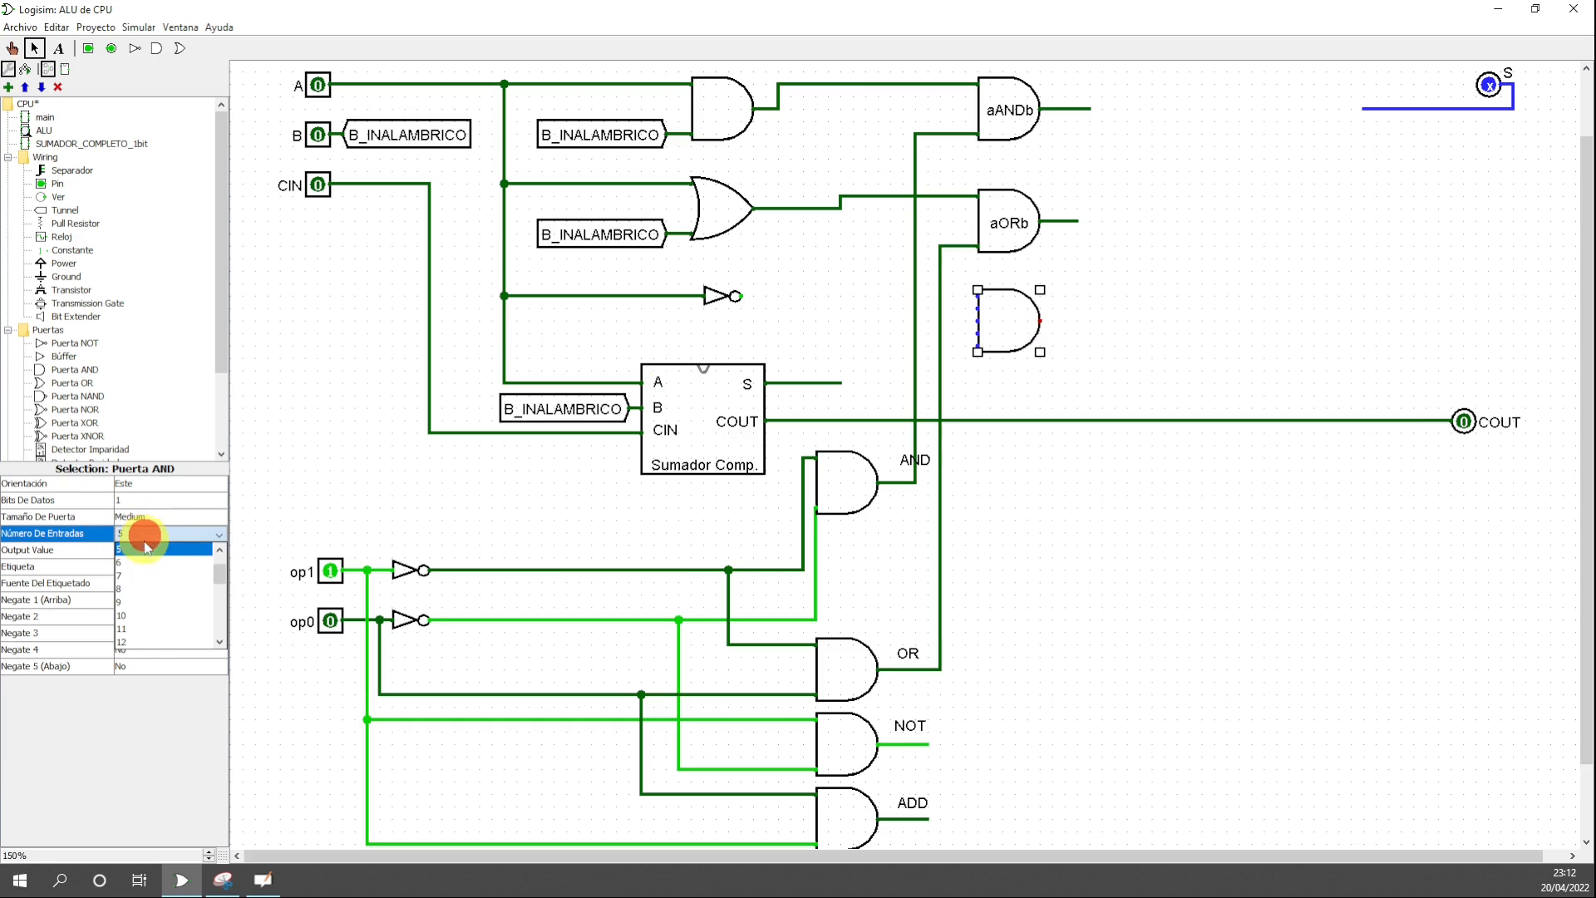
pyautogui.scroll(1, 150, 550)
pyautogui.click(162, 549)
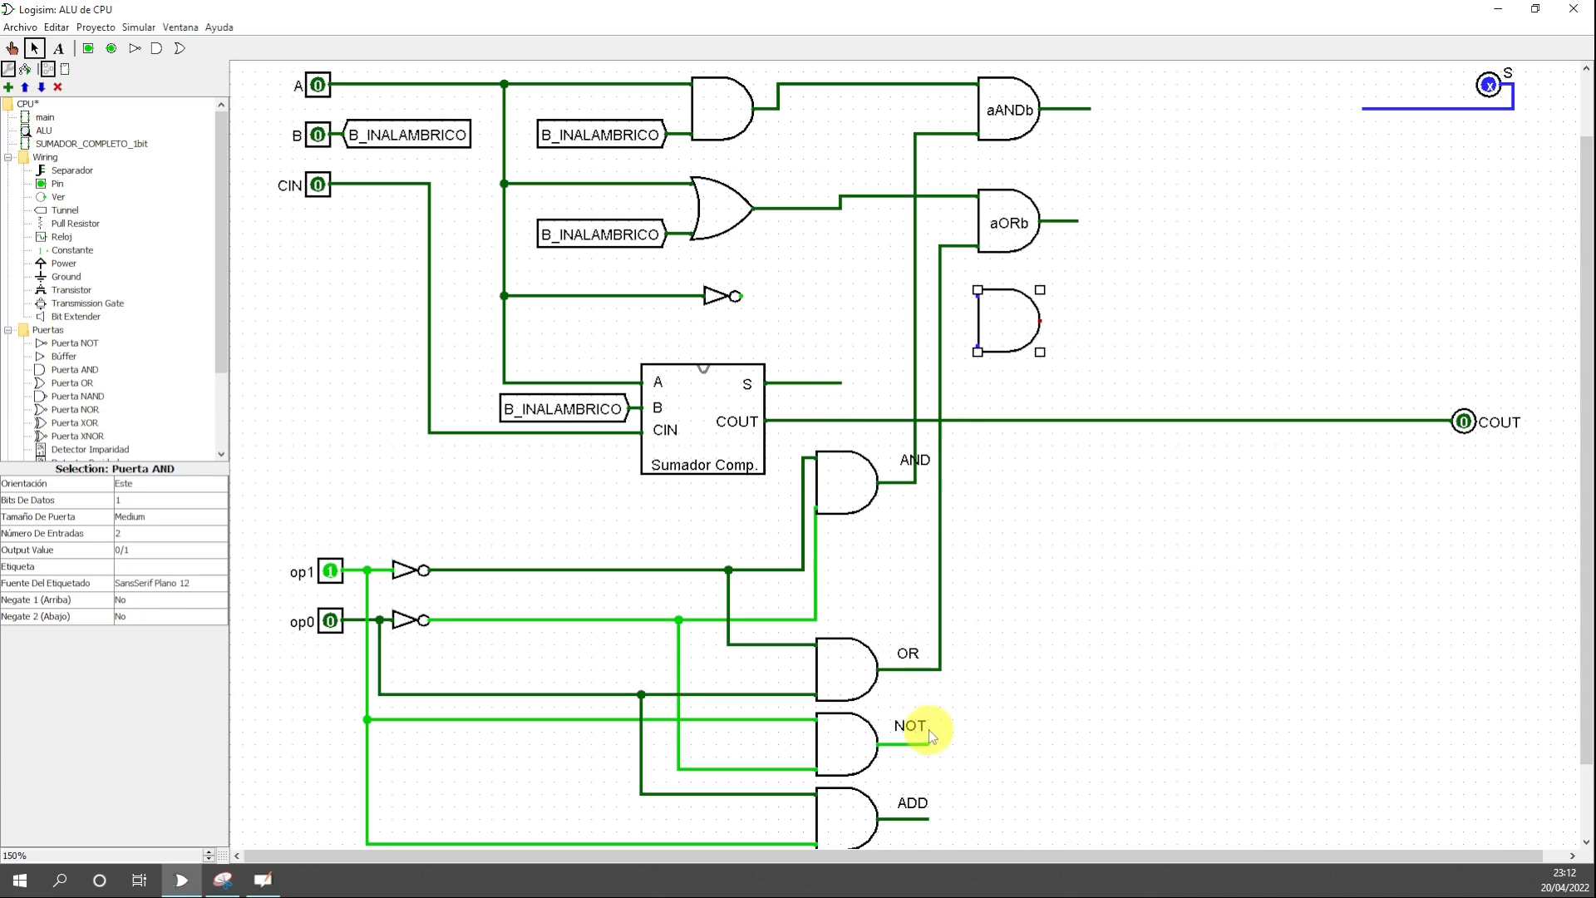
# - Wire the NOT selection output and the inverted A signal into the gate below aORb, with a short output wire, and label it "NOTa"
pyautogui.moveTo(929, 747); pyautogui.dragTo(956, 348)
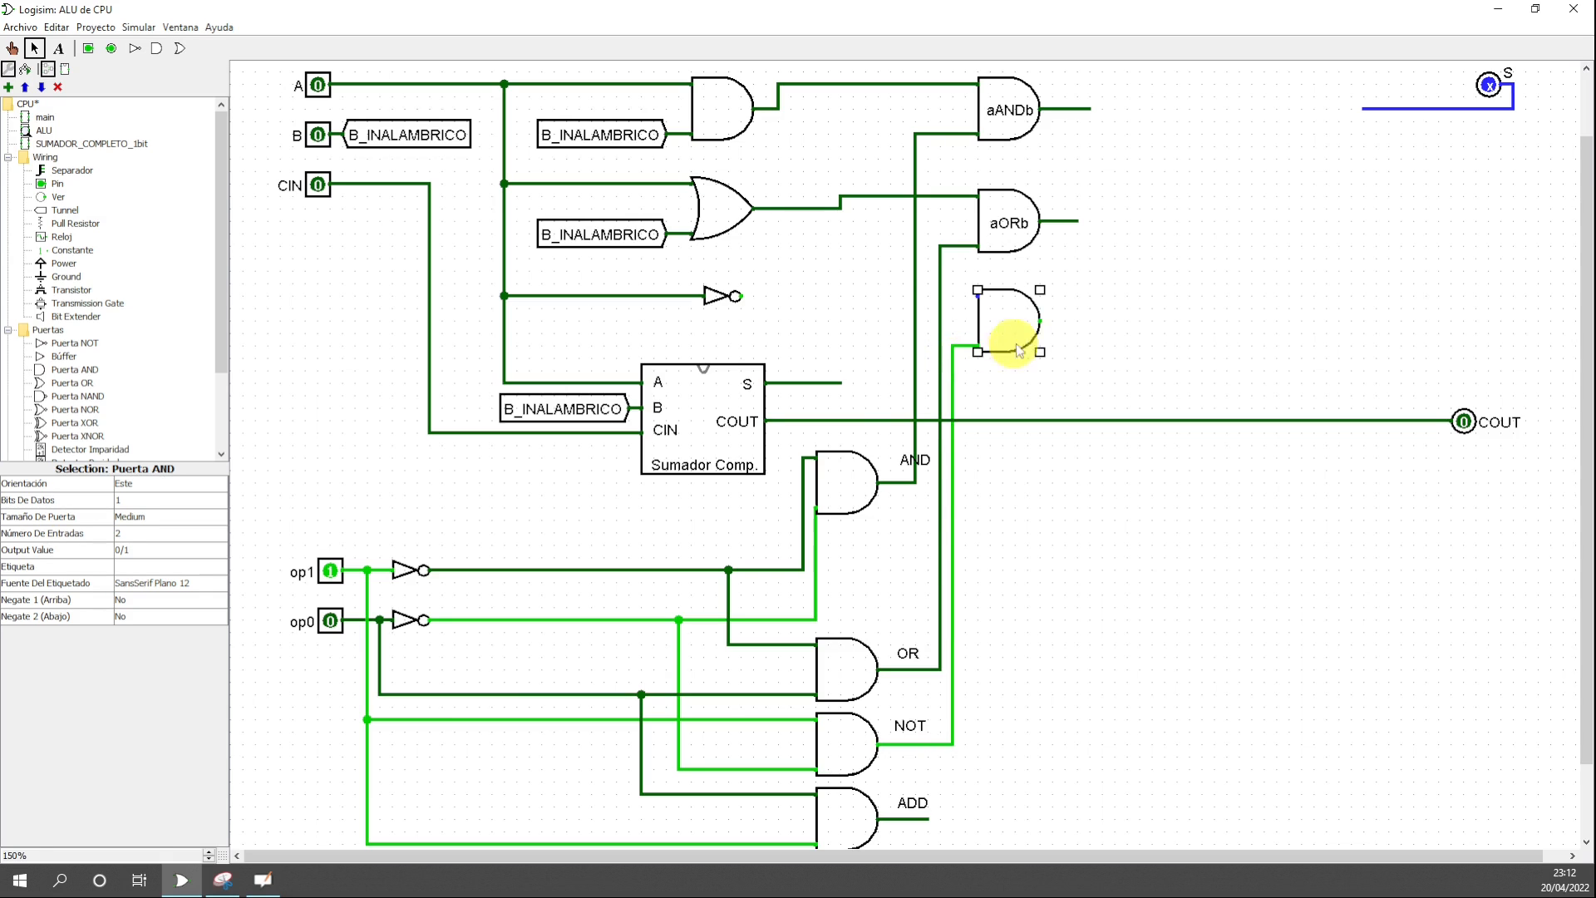
pyautogui.moveTo(742, 301); pyautogui.dragTo(1067, 327)
pyautogui.click(58, 48)
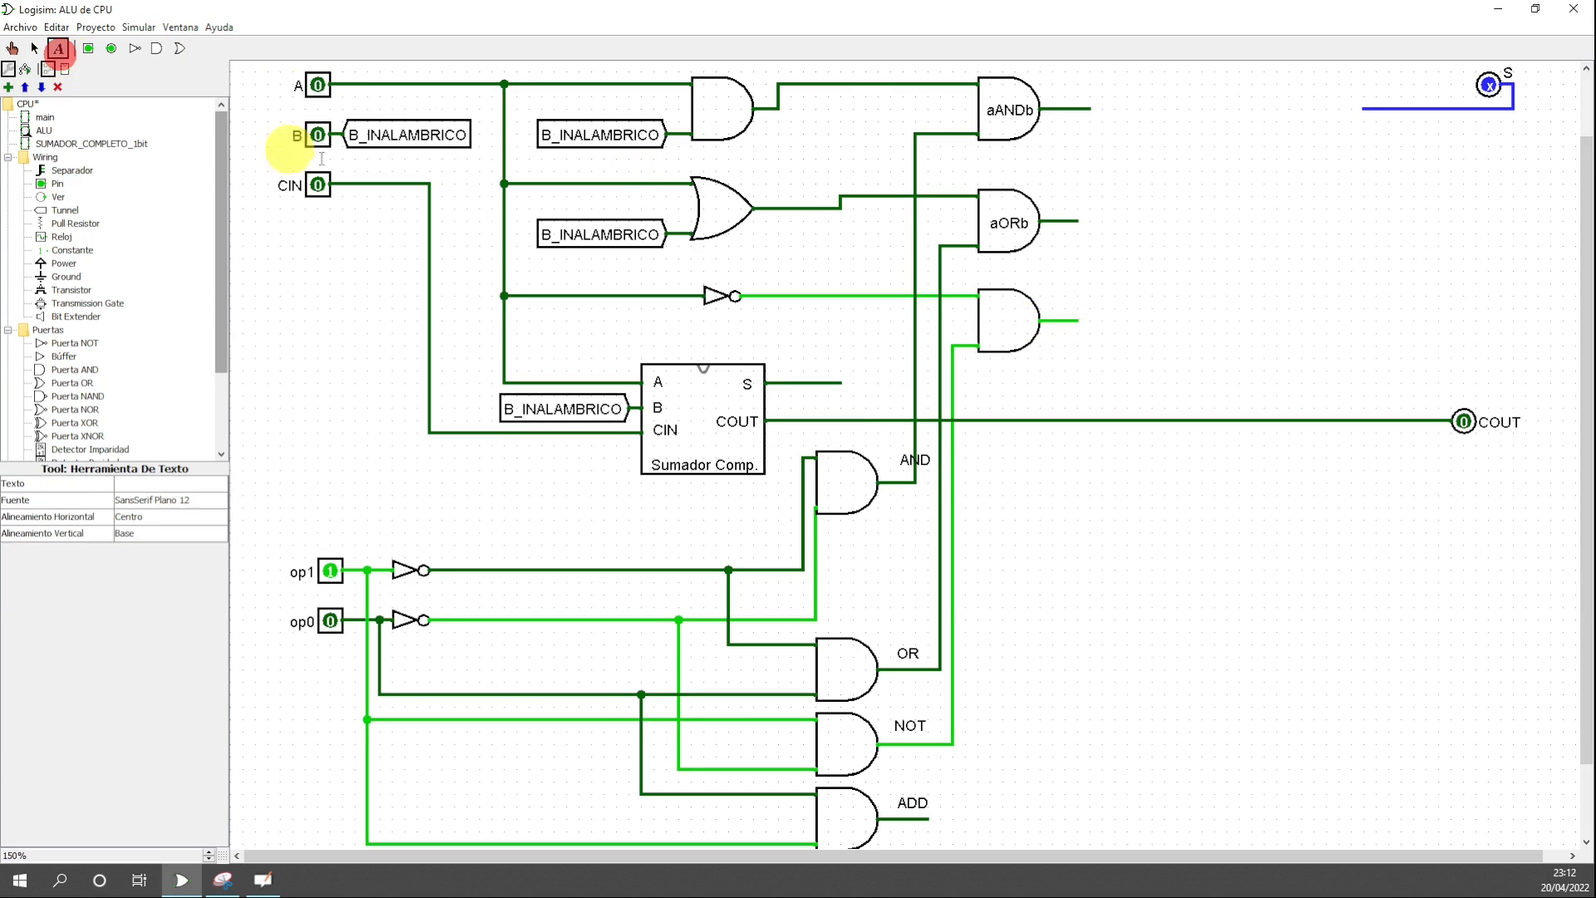
pyautogui.click(987, 324)
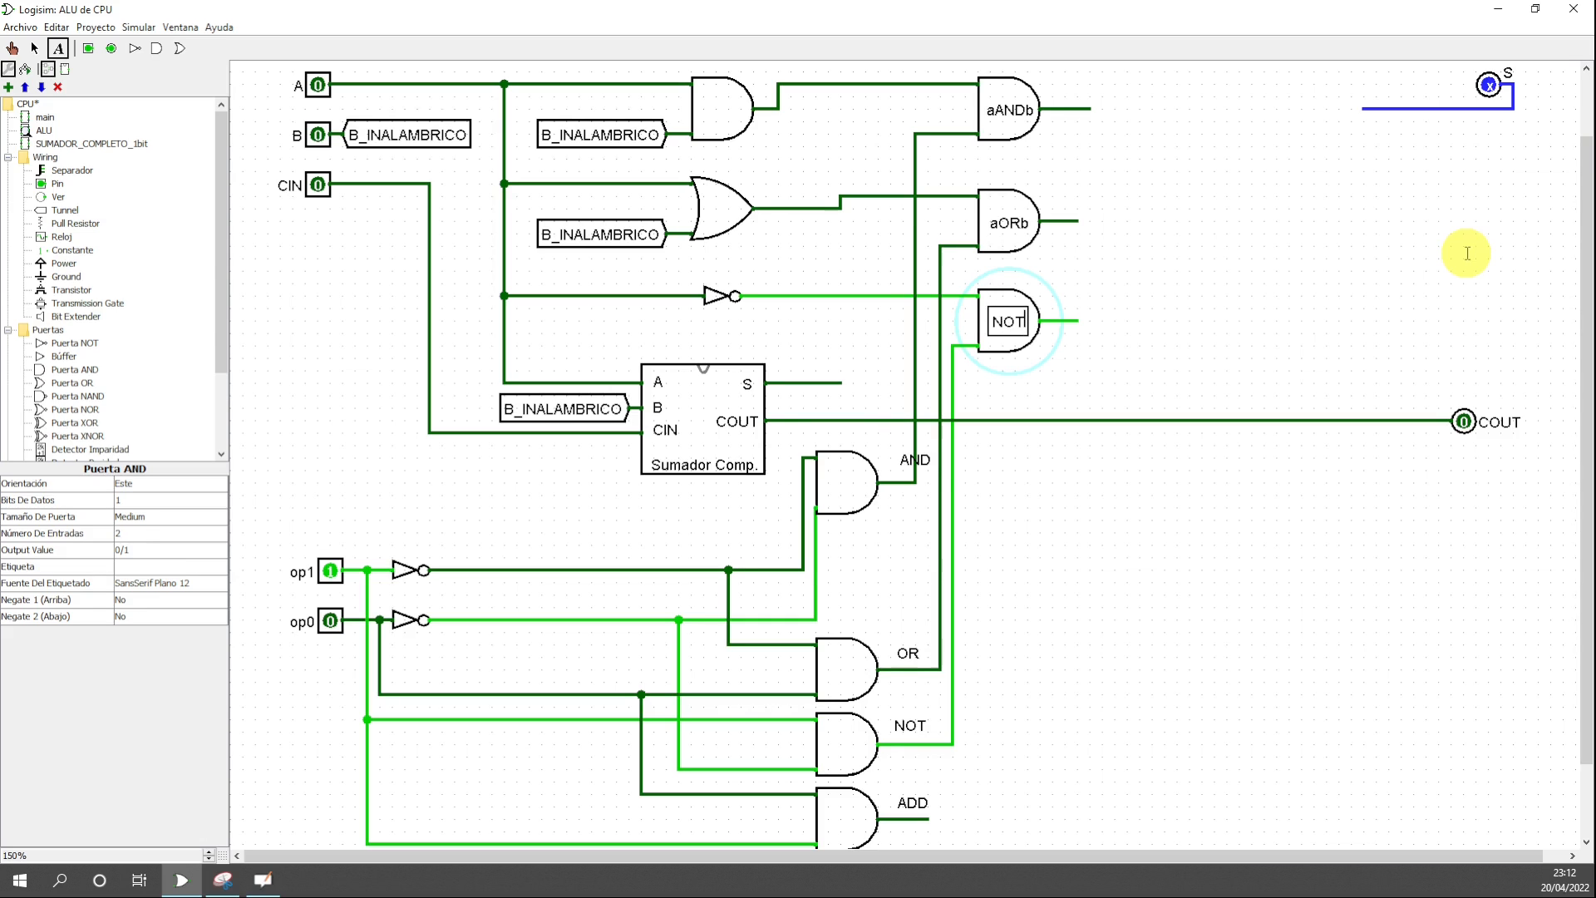
pyautogui.write('NOTa')
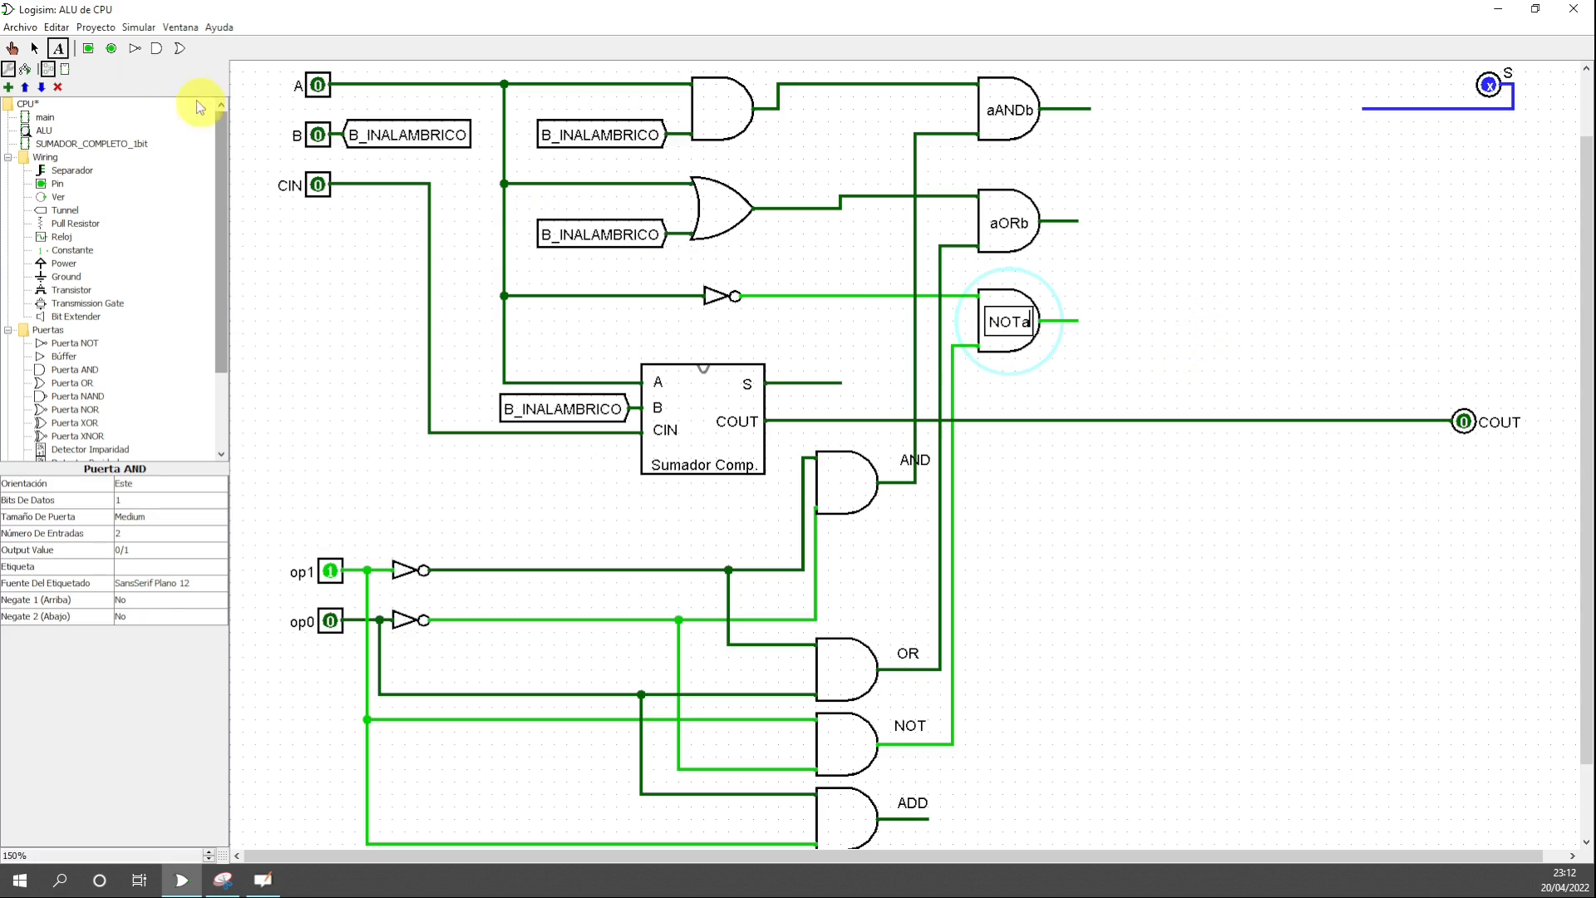
pyautogui.click(35, 48)
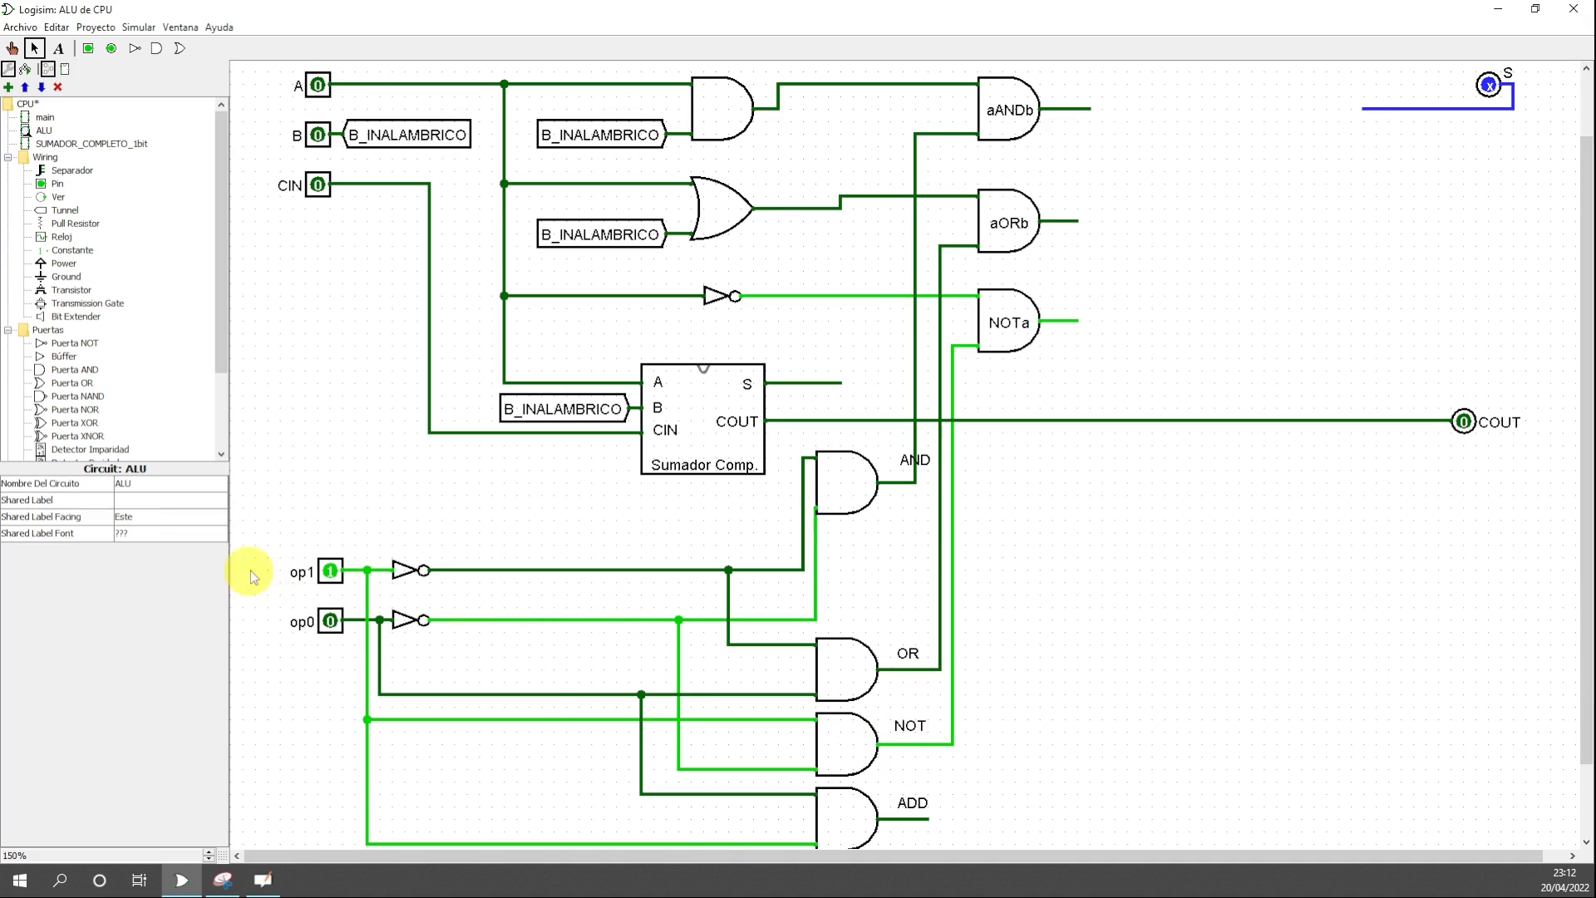
pyautogui.click(237, 888)
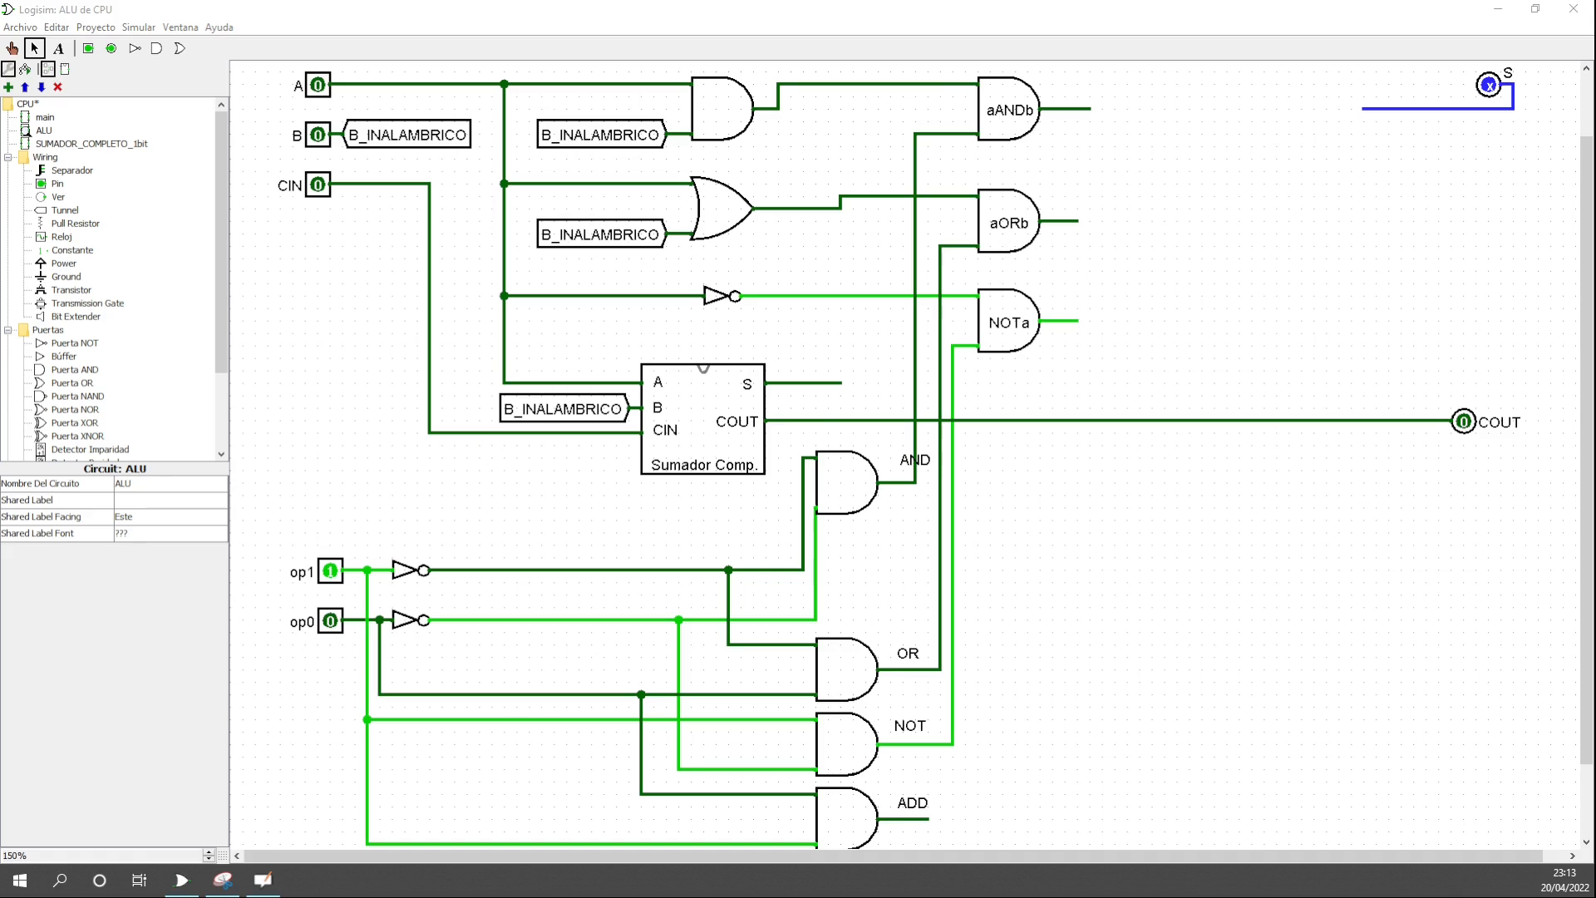
pyautogui.click(1019, 657)
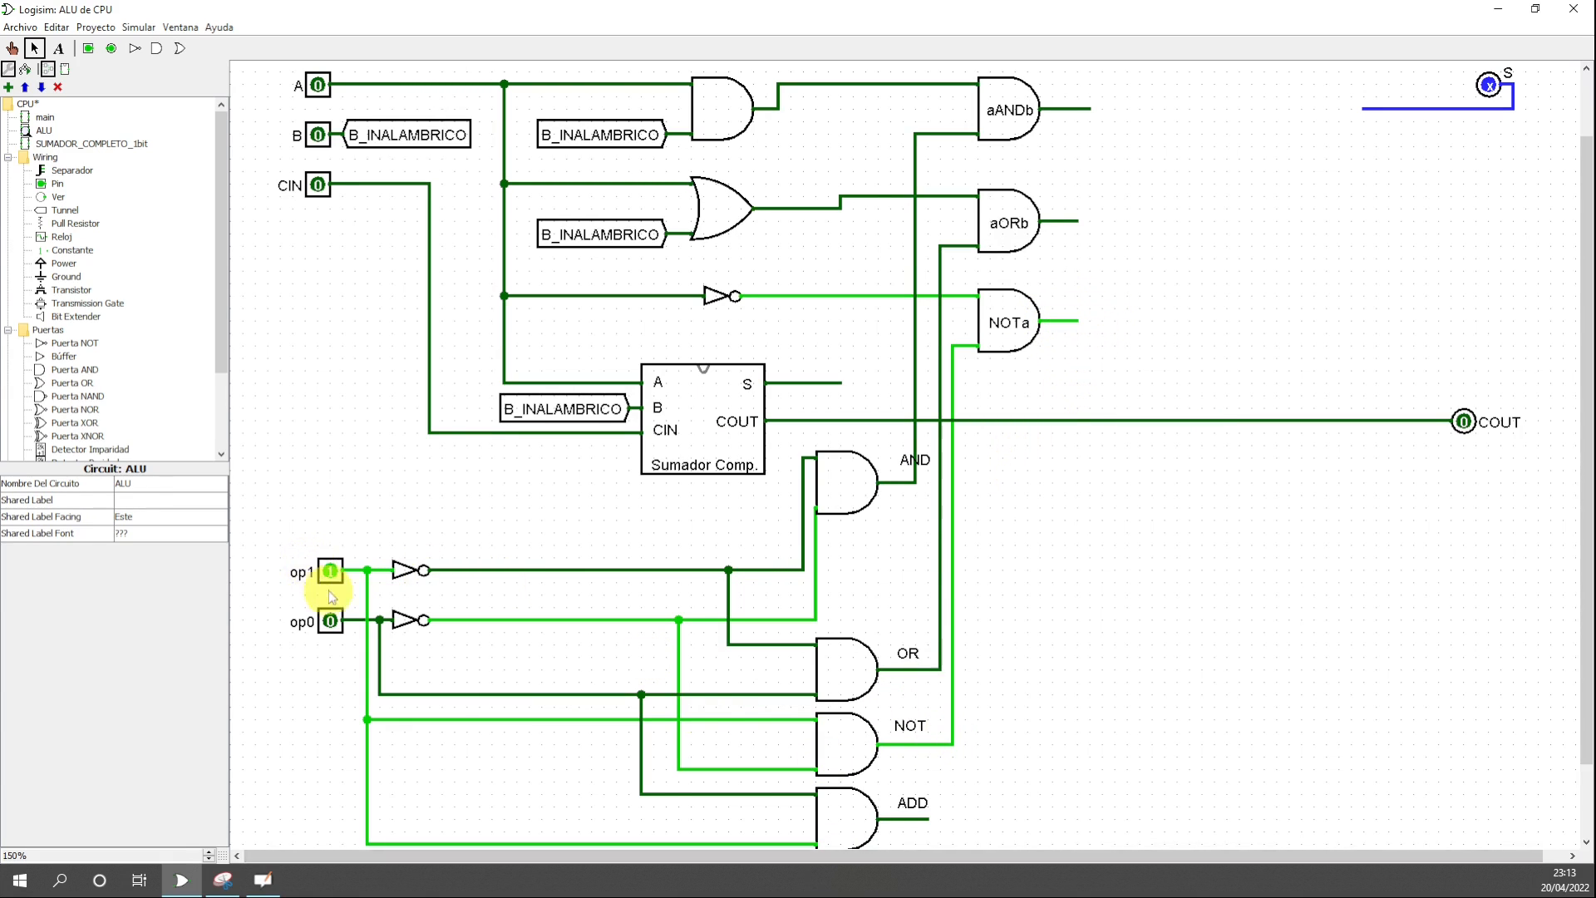
# - Set the op1 input back to 0 to check the selection signals at the gated outputs
pyautogui.click(14, 47)
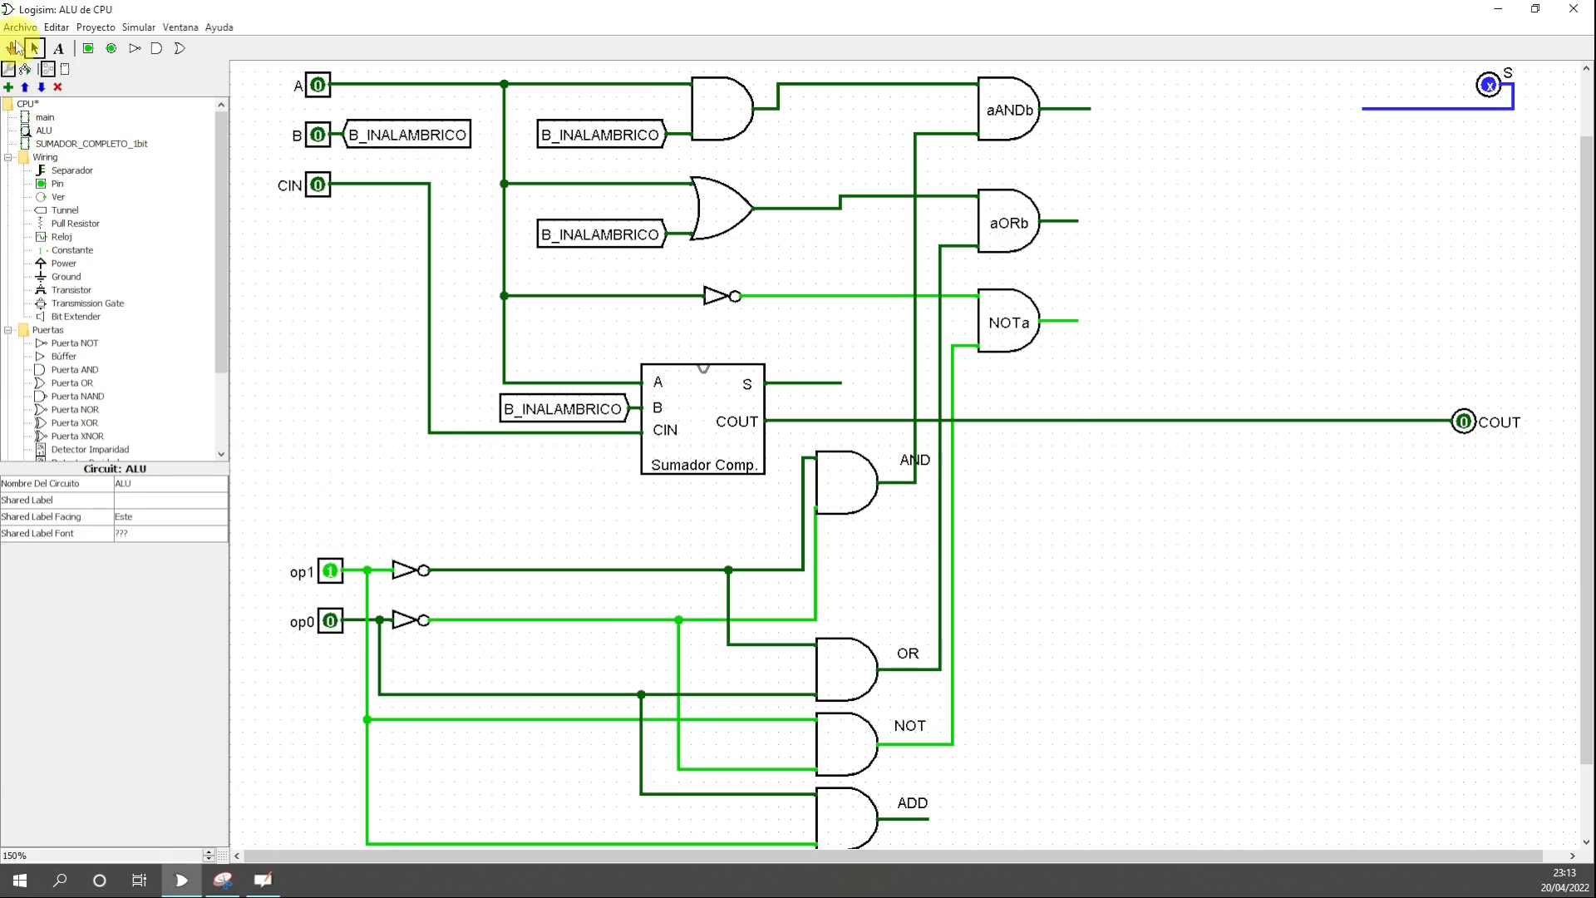
pyautogui.click(327, 570)
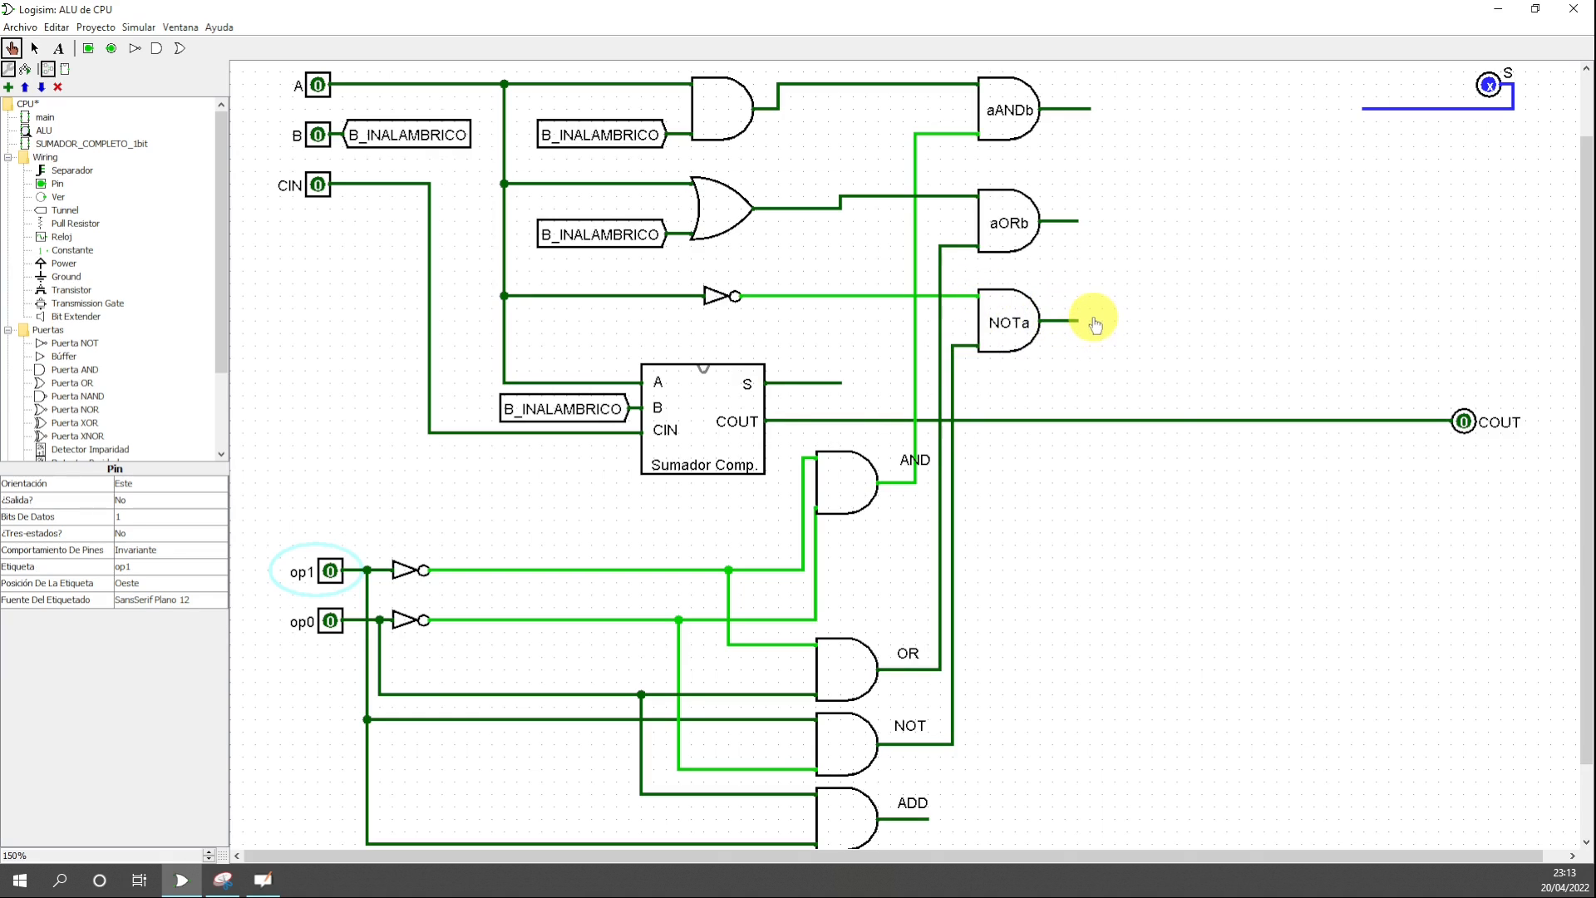
pyautogui.click(1045, 508)
# - Place an AND gate below the NOTa gate and set its number of inputs to 2
pyautogui.click(156, 47)
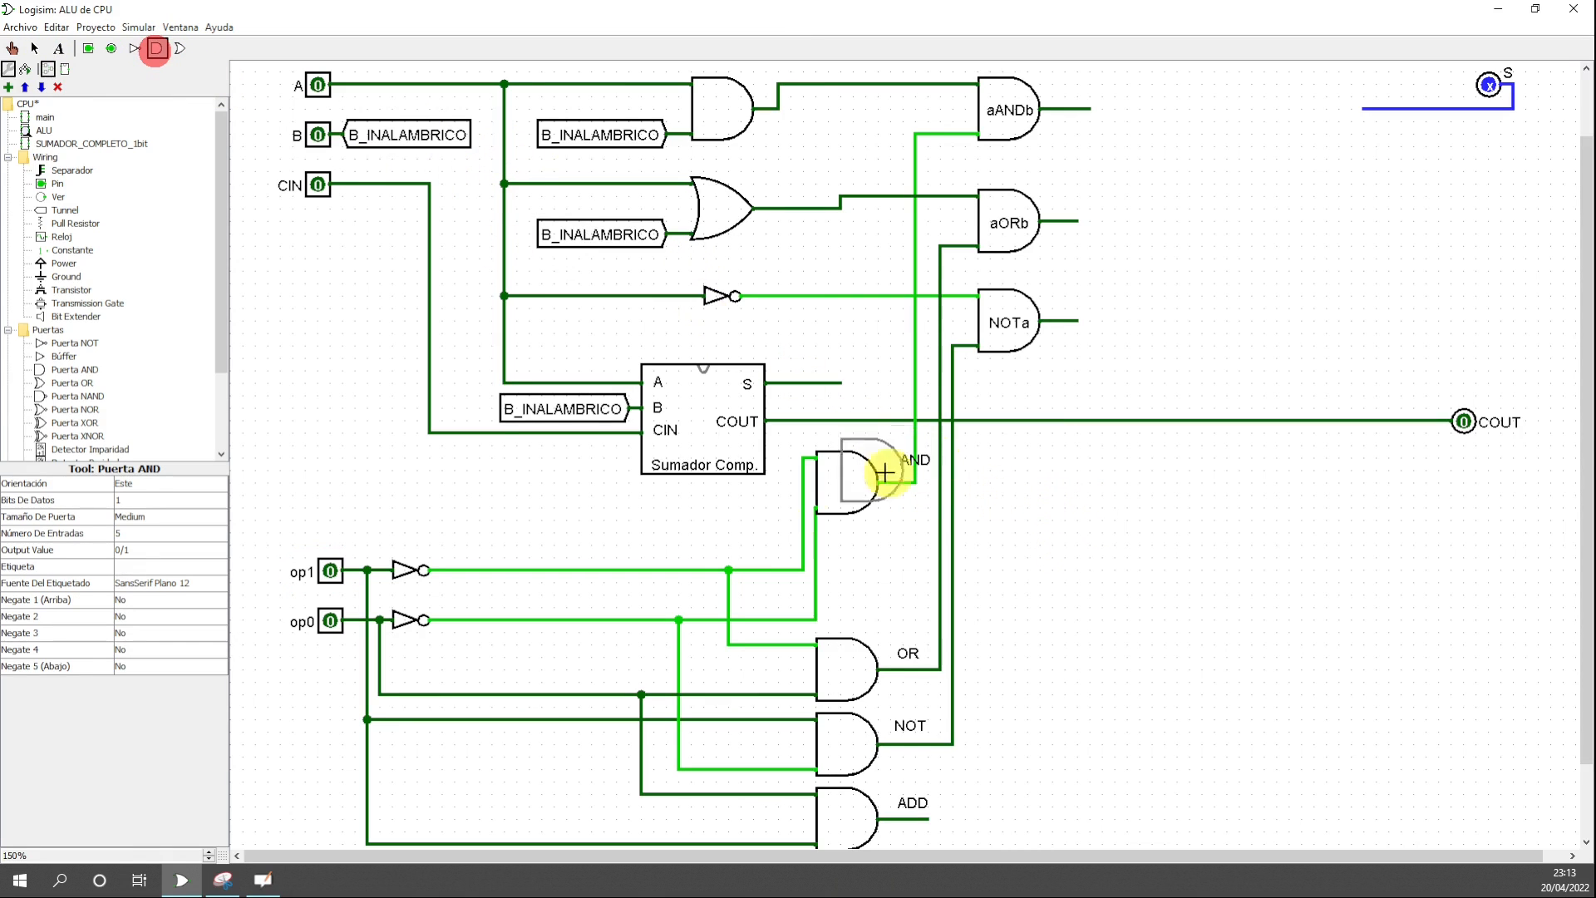
pyautogui.click(1045, 483)
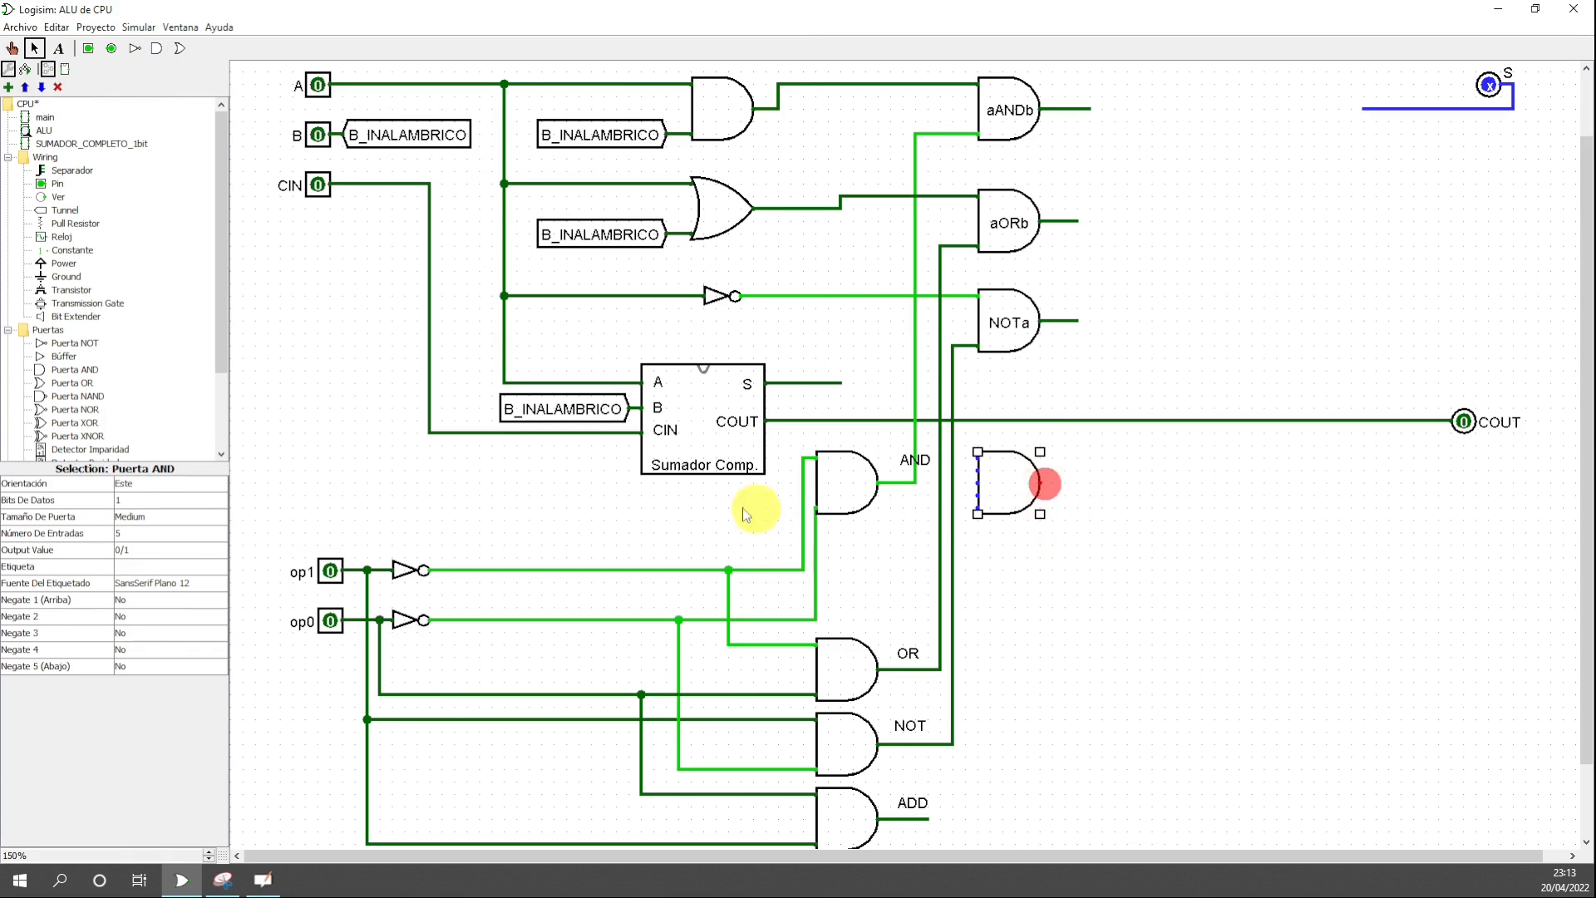
pyautogui.click(168, 534)
pyautogui.click(168, 550)
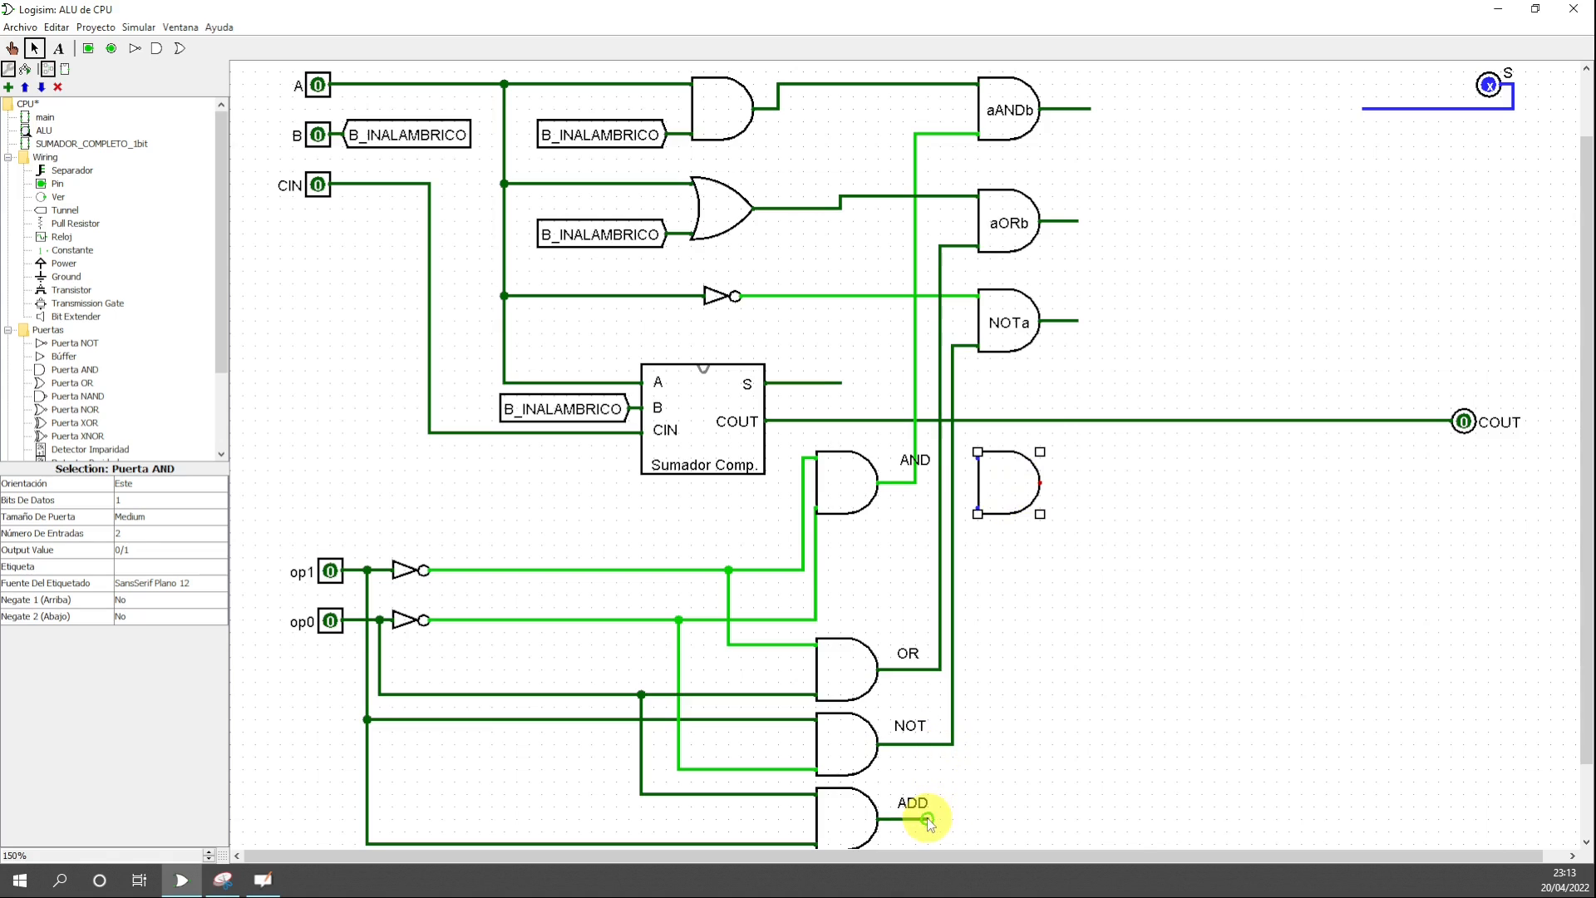
# - Wire the ADD selection output and the adder's S output into the new AND gate, shifting the gate slightly to the right
pyautogui.moveTo(927, 820); pyautogui.dragTo(978, 513)
pyautogui.click(1020, 486)
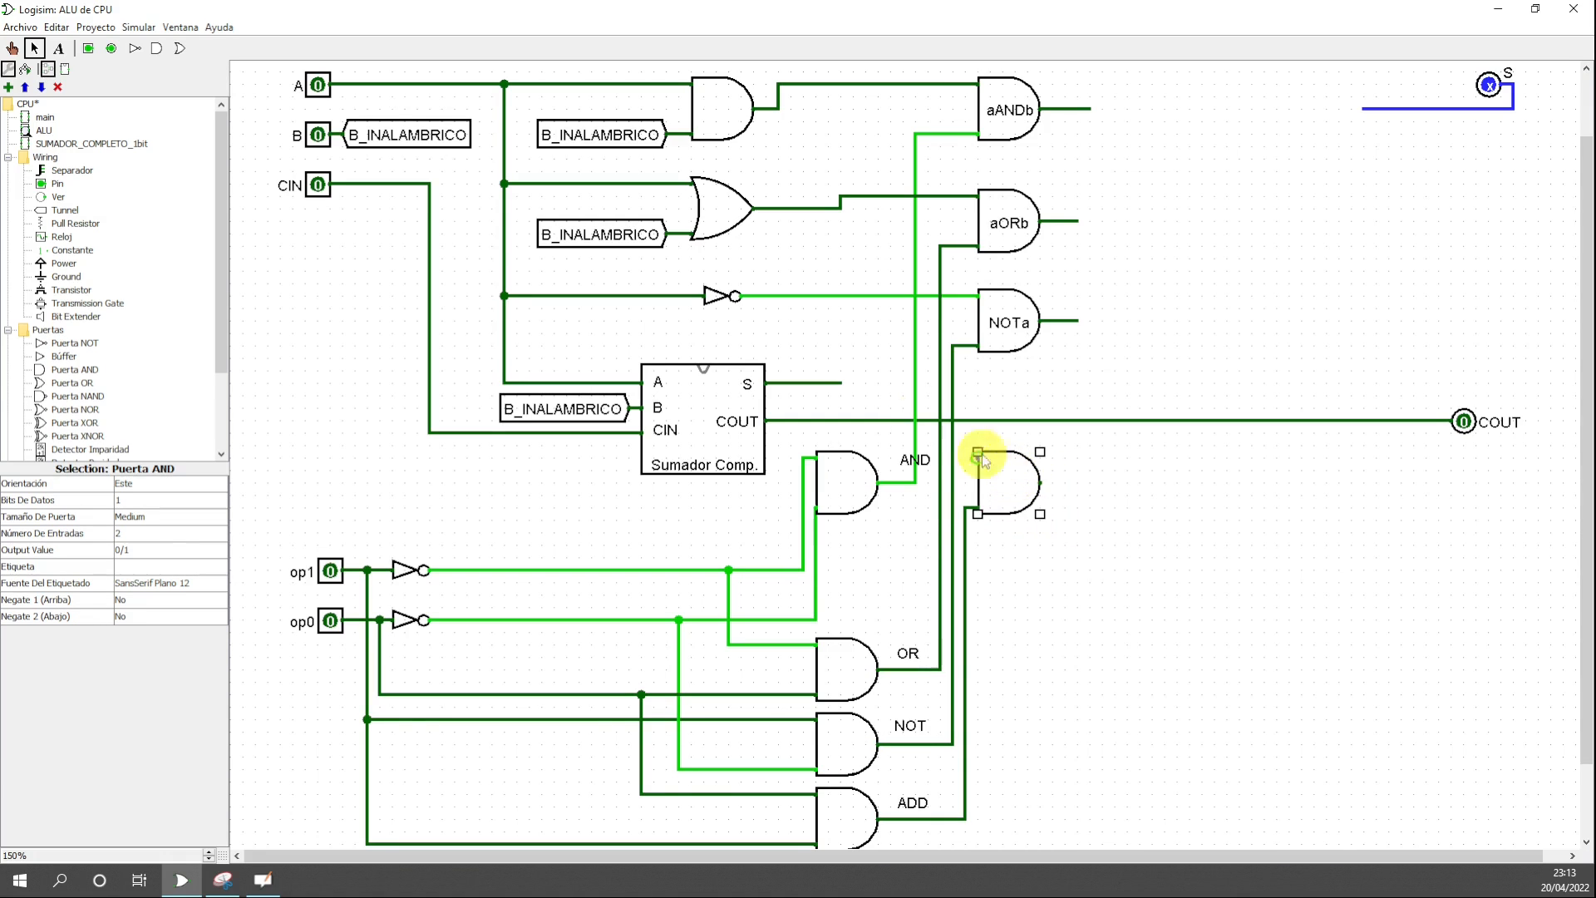
pyautogui.moveTo(1008, 487); pyautogui.dragTo(1107, 486)
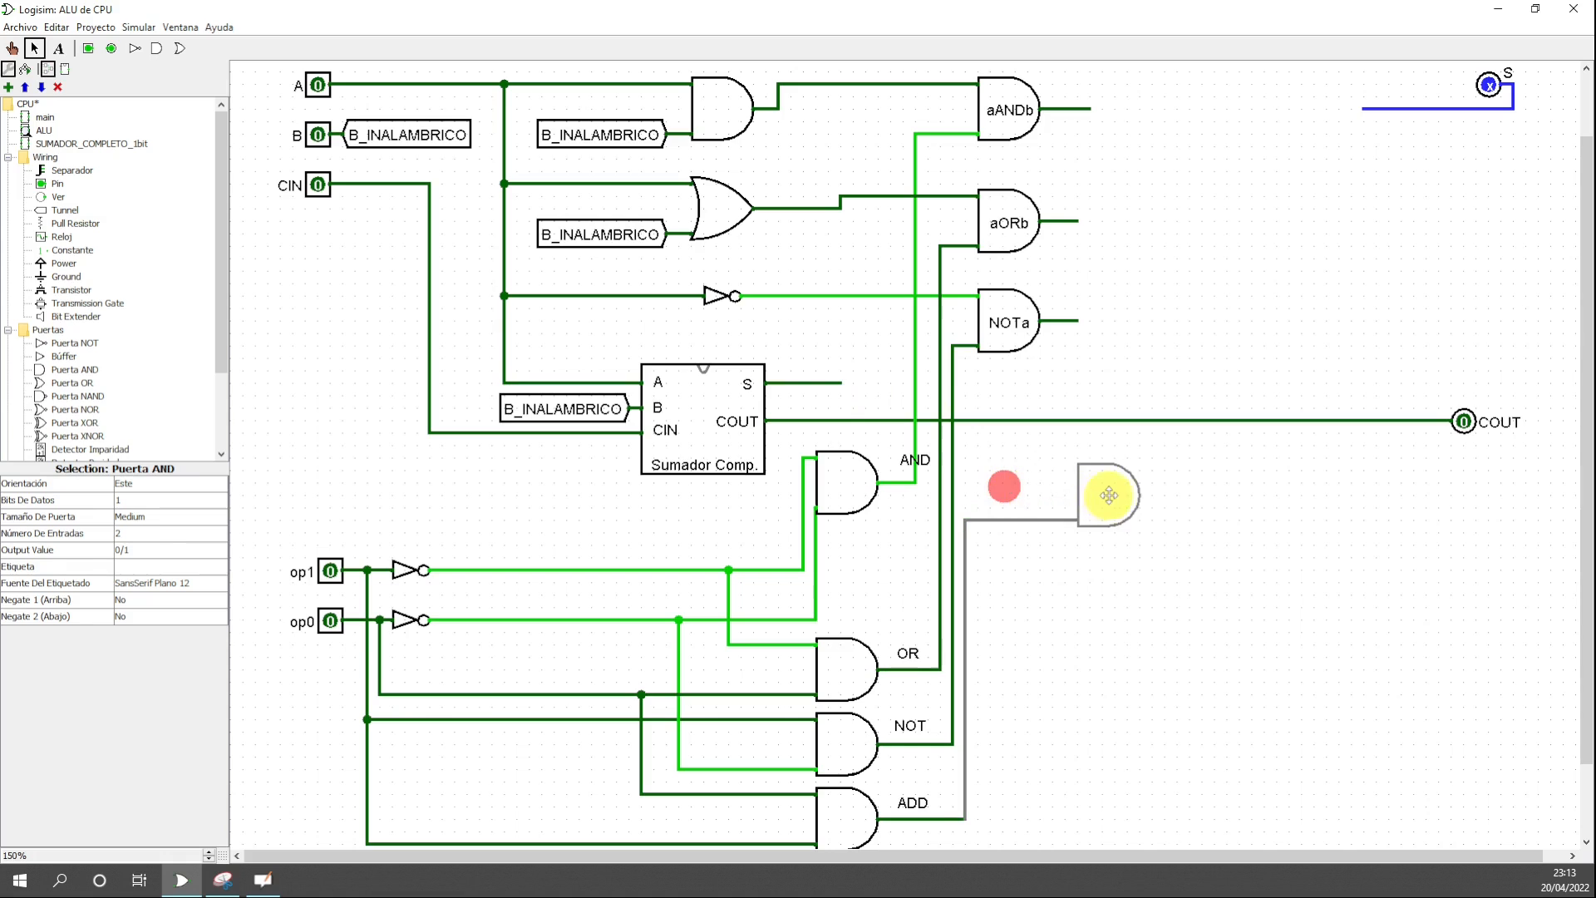
pyautogui.moveTo(840, 382); pyautogui.dragTo(1076, 457)
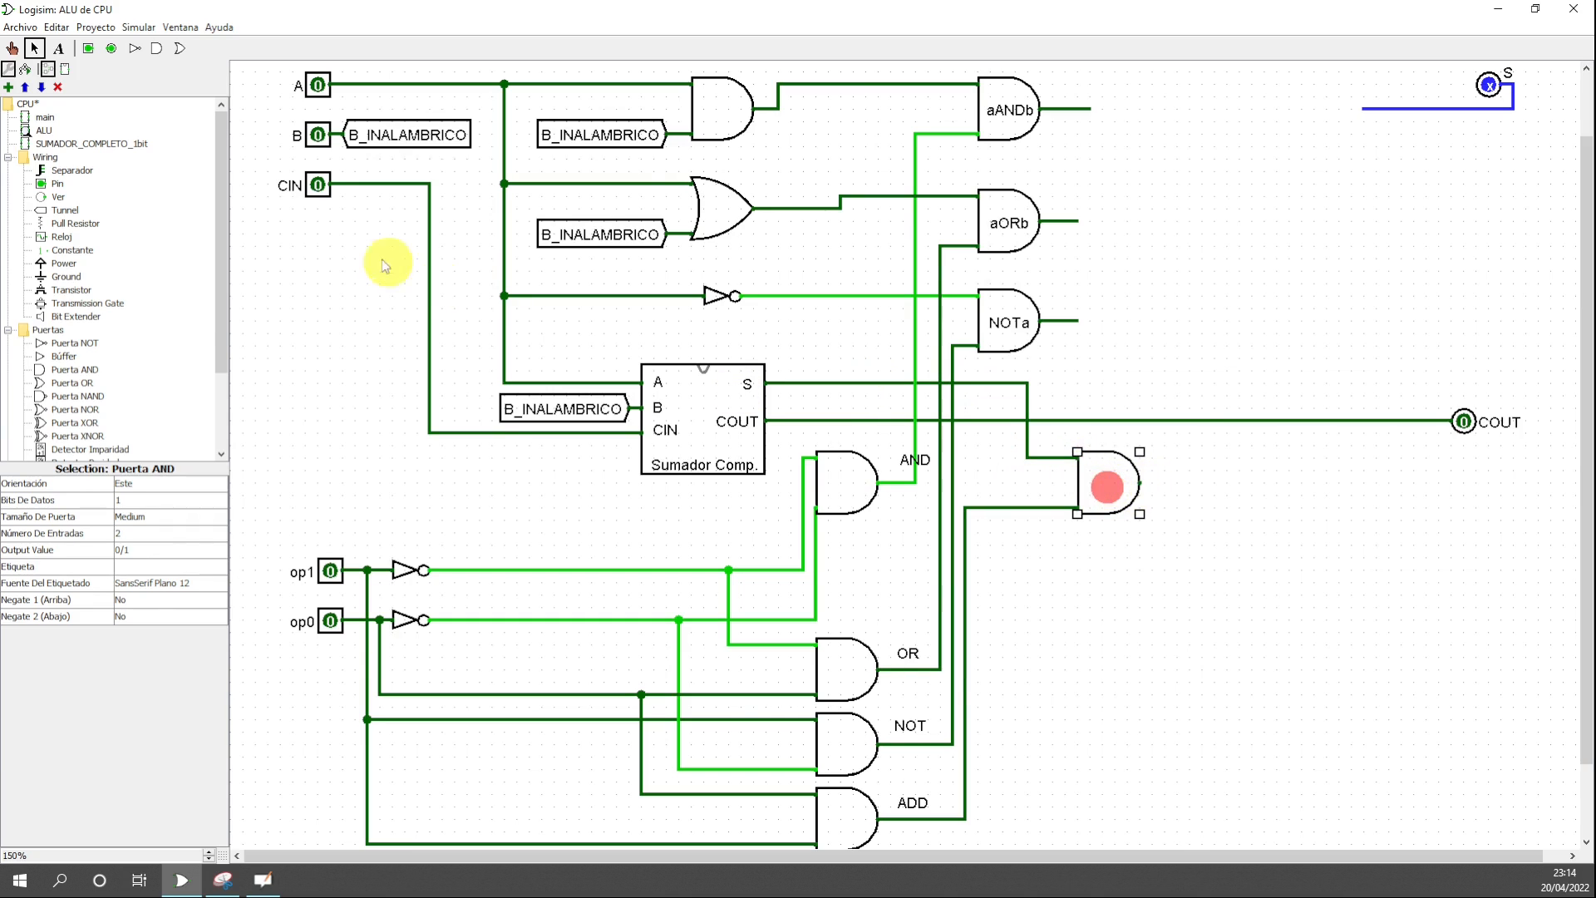
pyautogui.moveTo(1096, 479); pyautogui.dragTo(1070, 479)
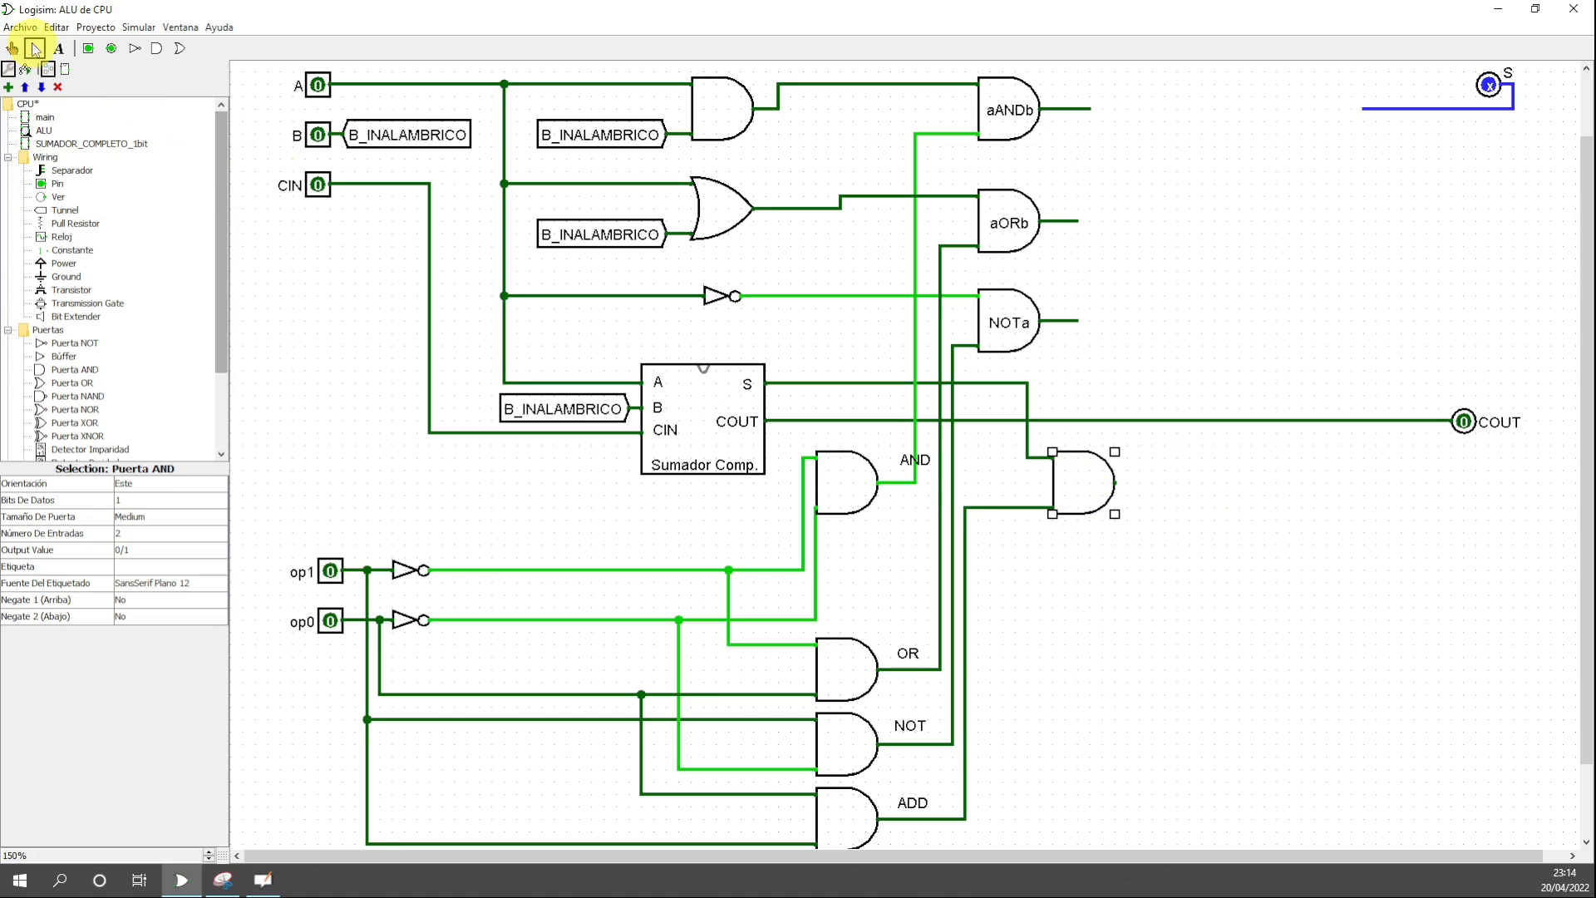
# - Label the adder's AND gate "aADDb" and draw a short wire of length 20 from its output
pyautogui.click(58, 48)
pyautogui.click(1077, 483)
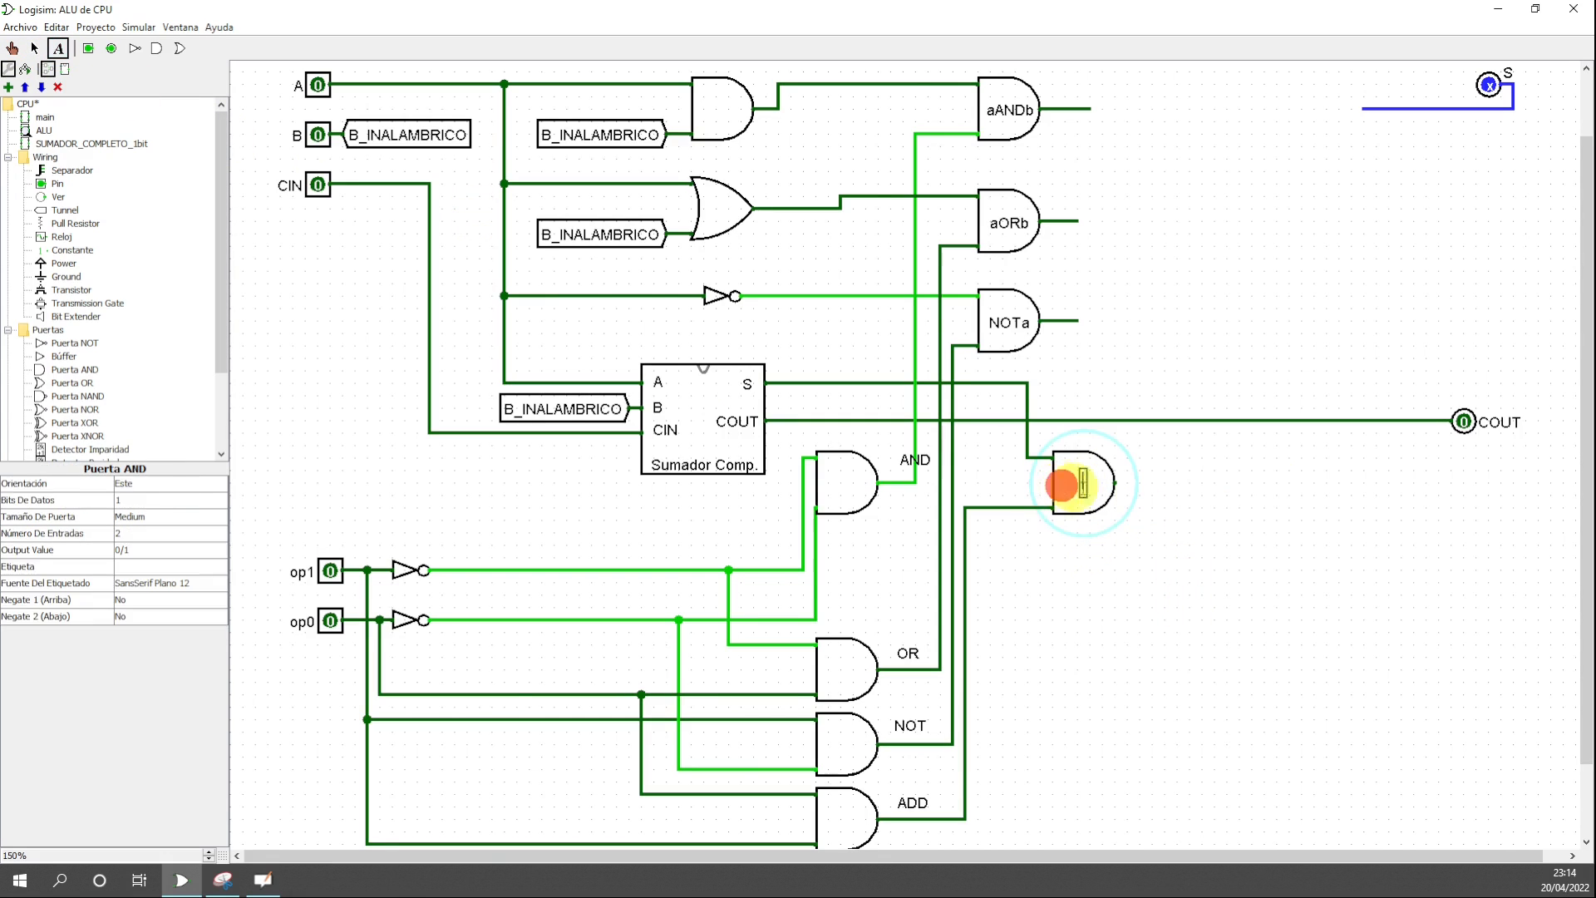
pyautogui.write('aA')
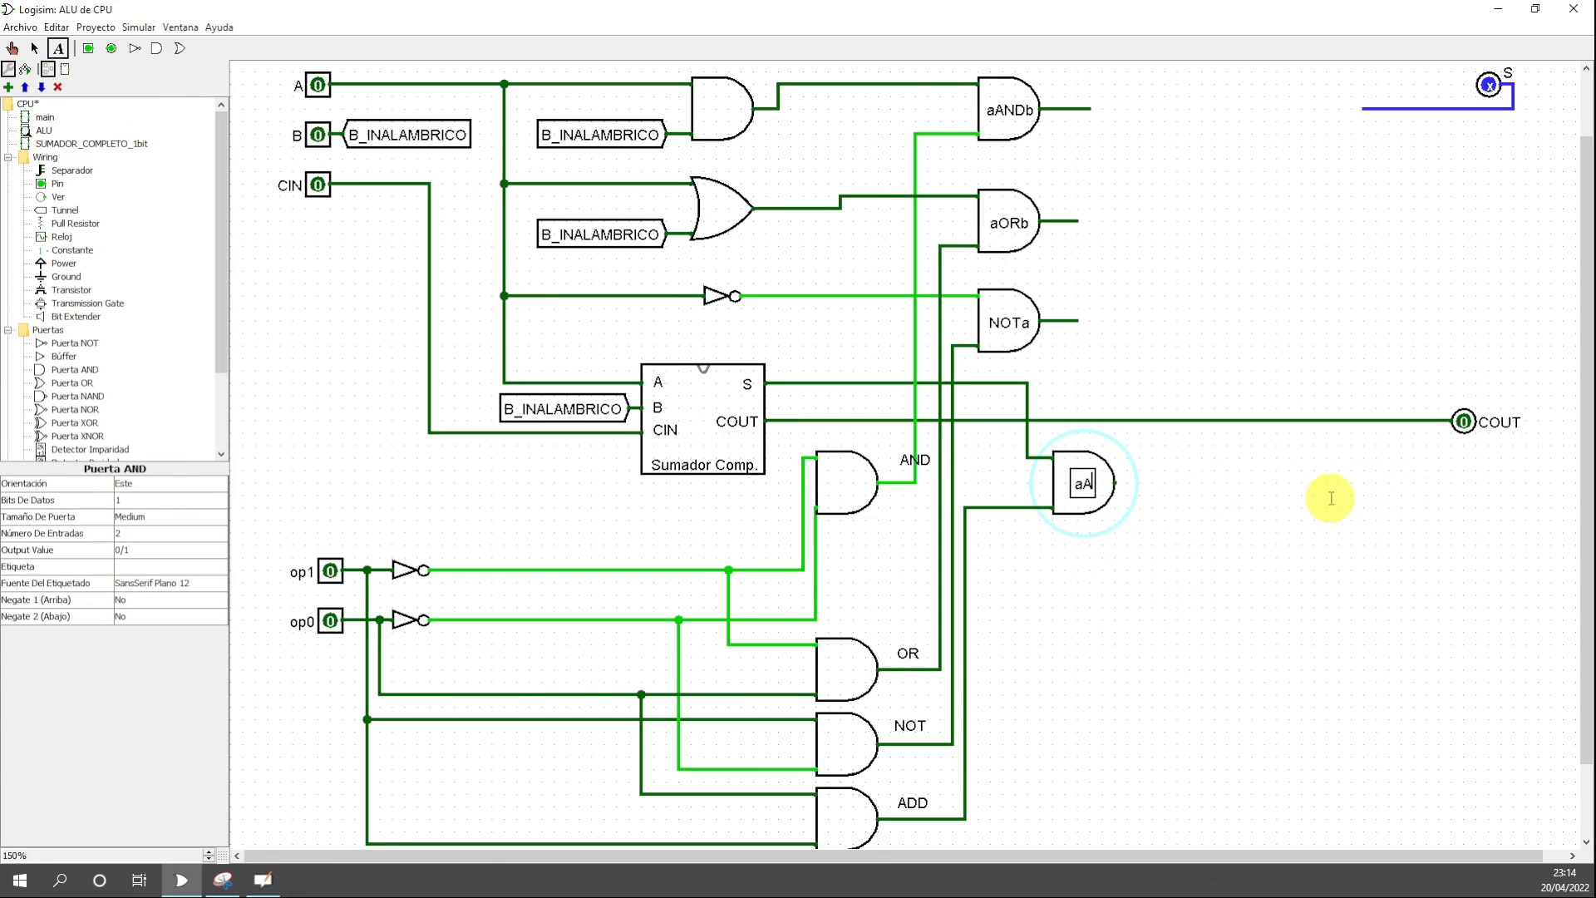
pyautogui.write('DDb')
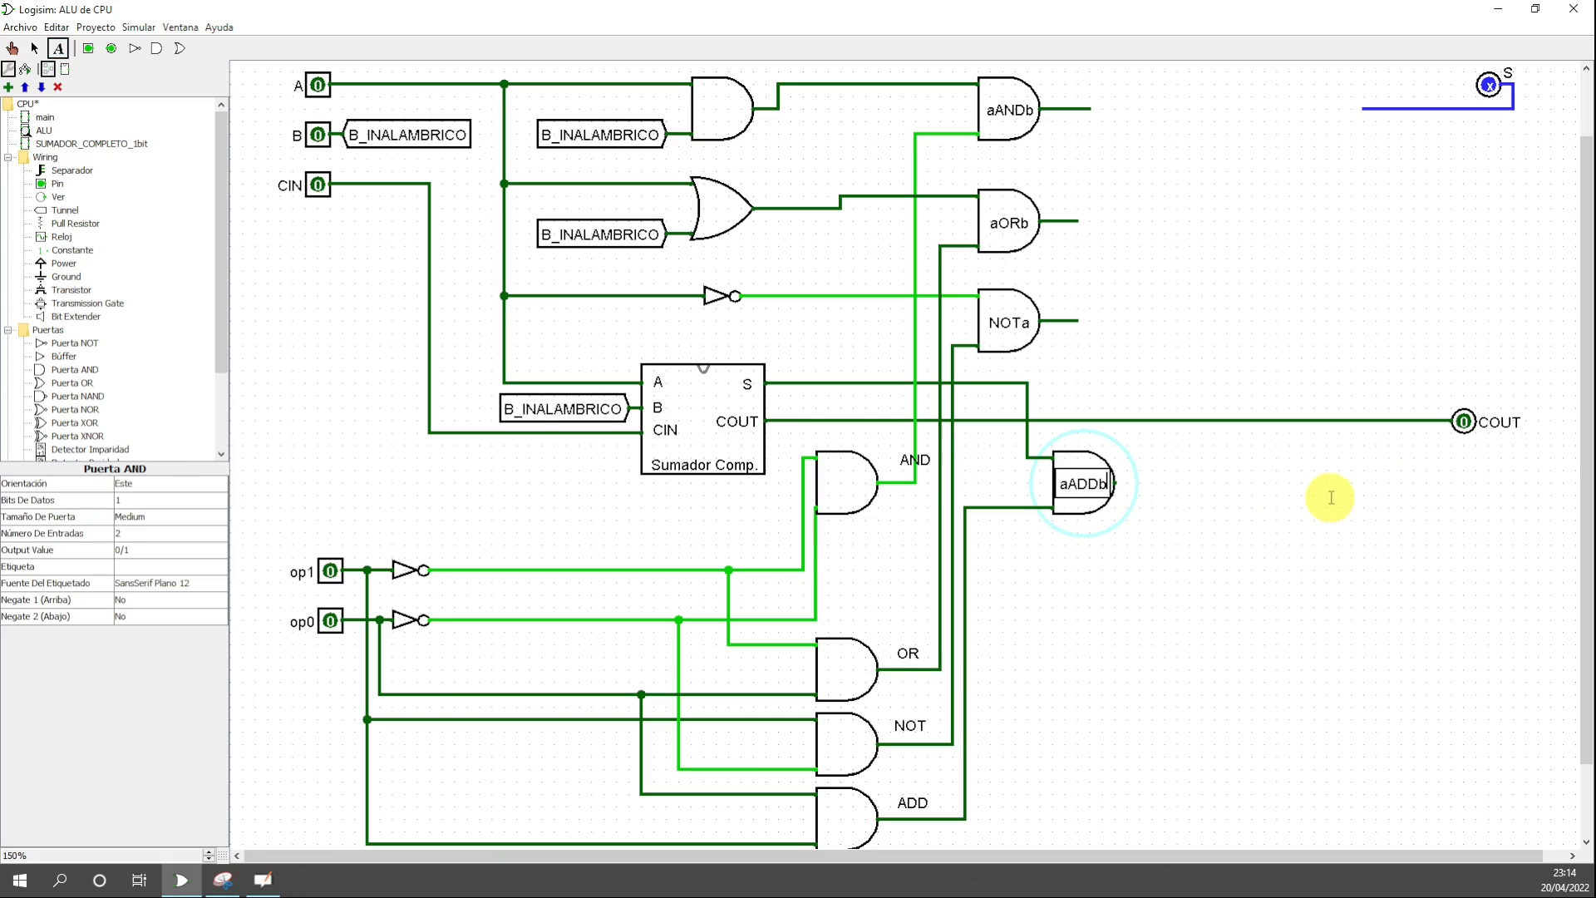
pyautogui.click(1181, 552)
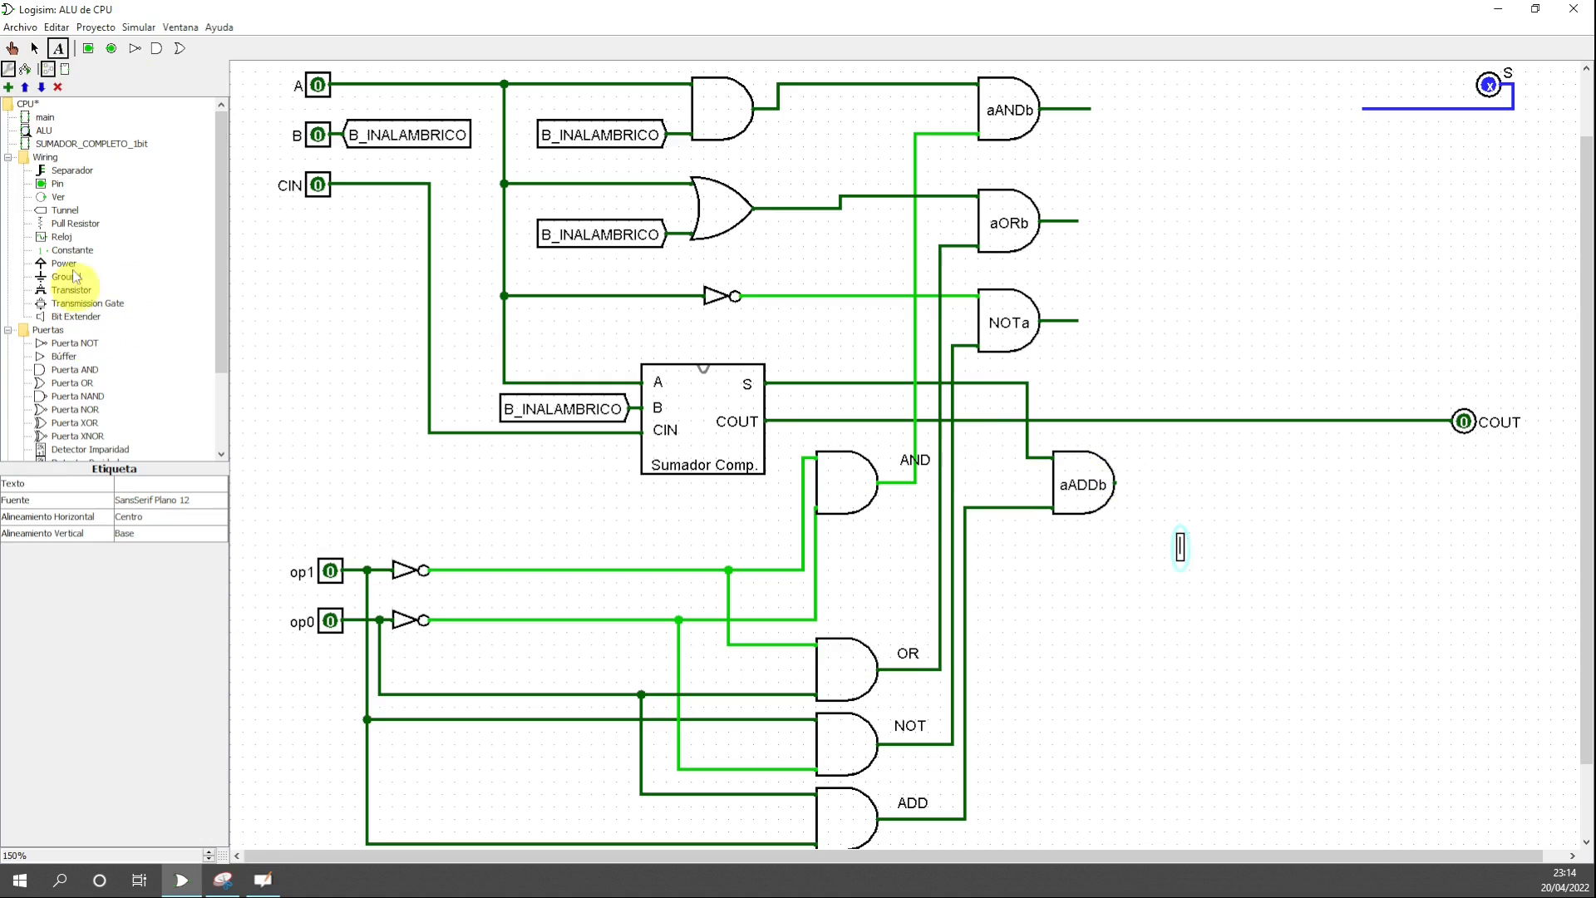
pyautogui.click(1149, 482)
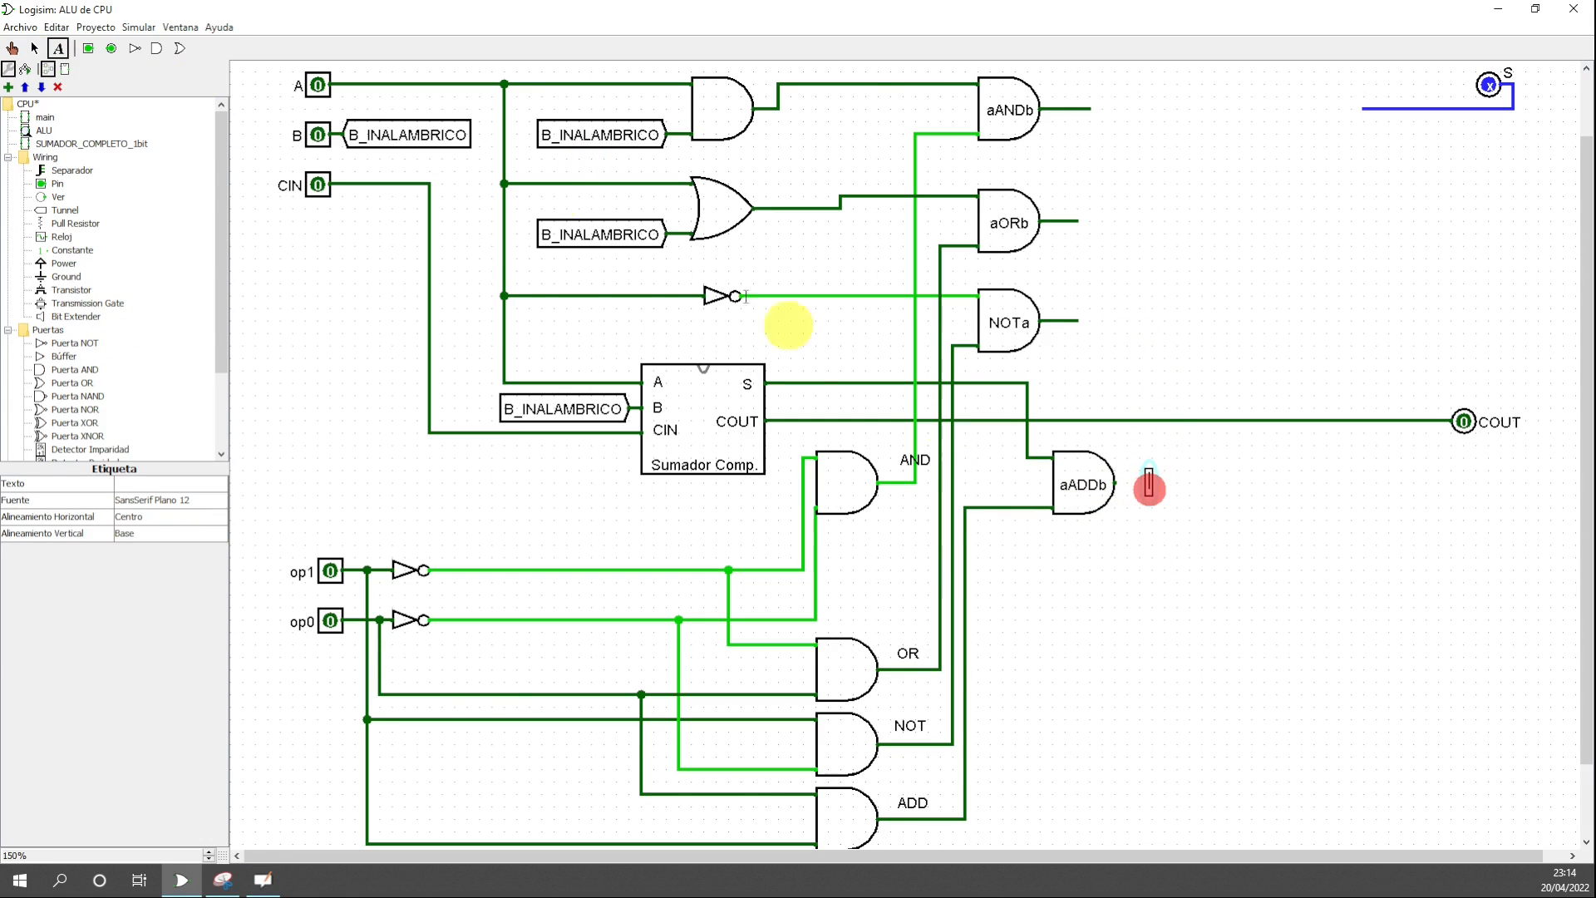
pyautogui.click(34, 48)
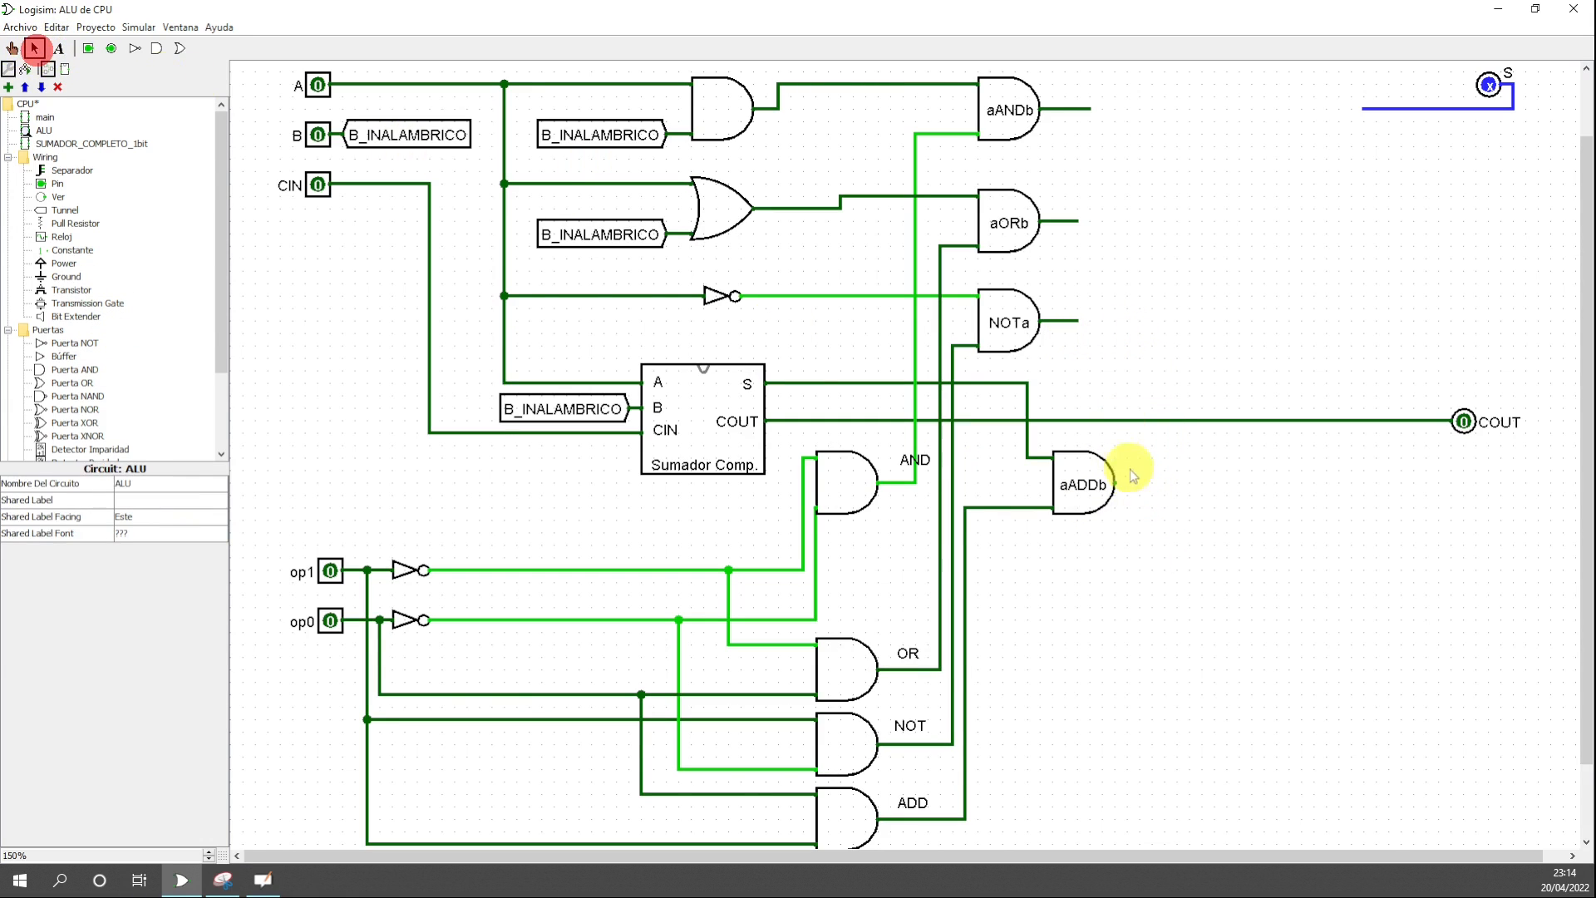
pyautogui.moveTo(1115, 485); pyautogui.dragTo(1140, 483)
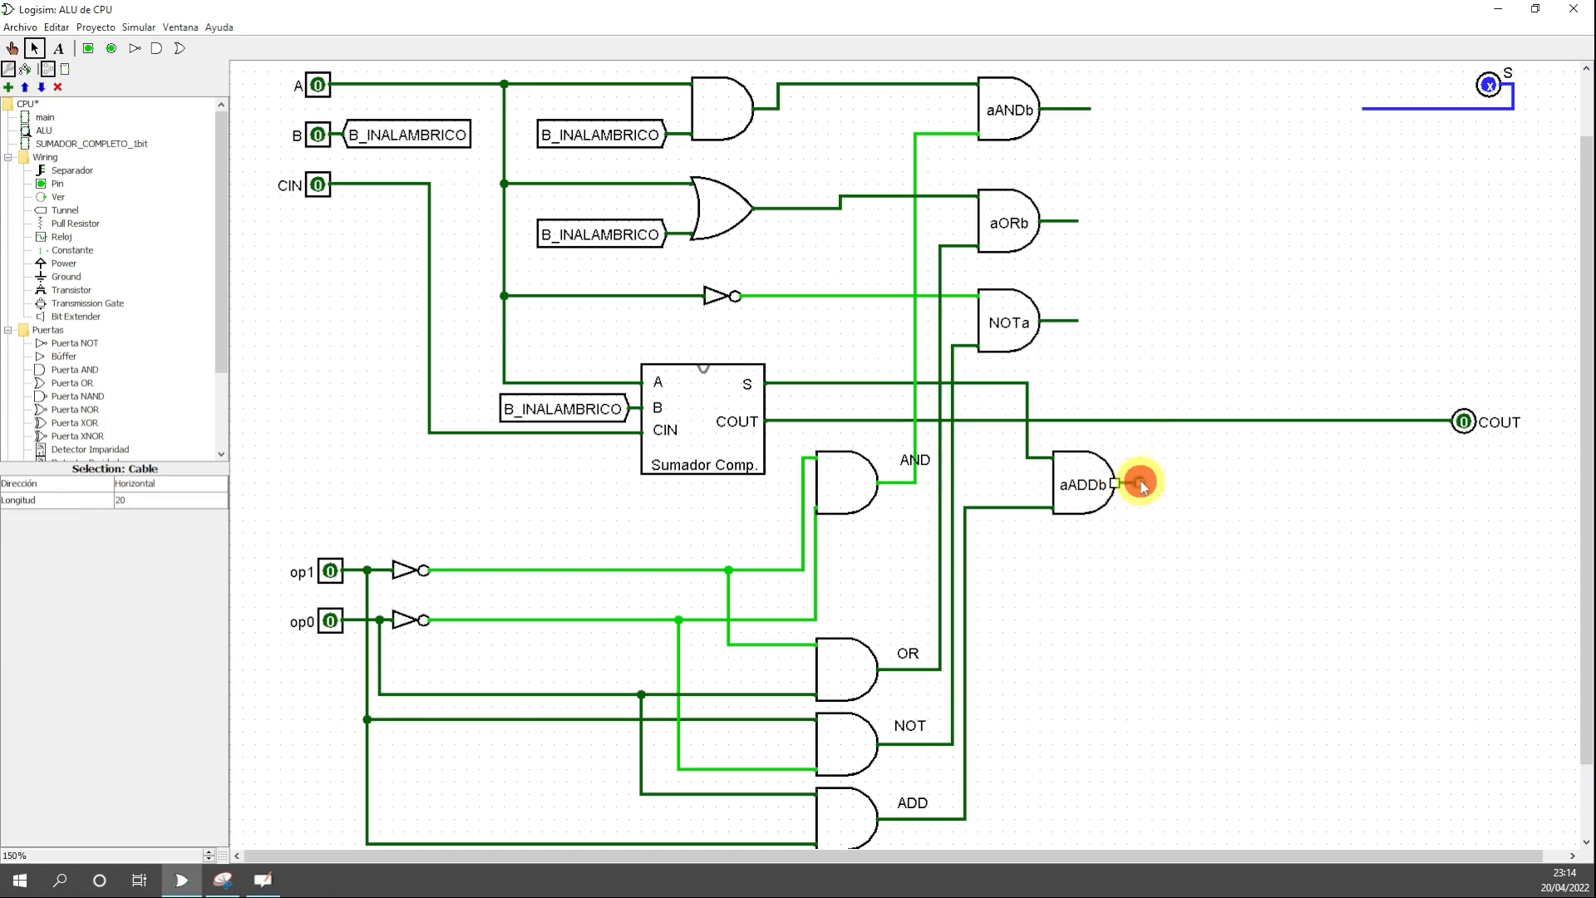
pyautogui.click(1254, 494)
pyautogui.click(1016, 115)
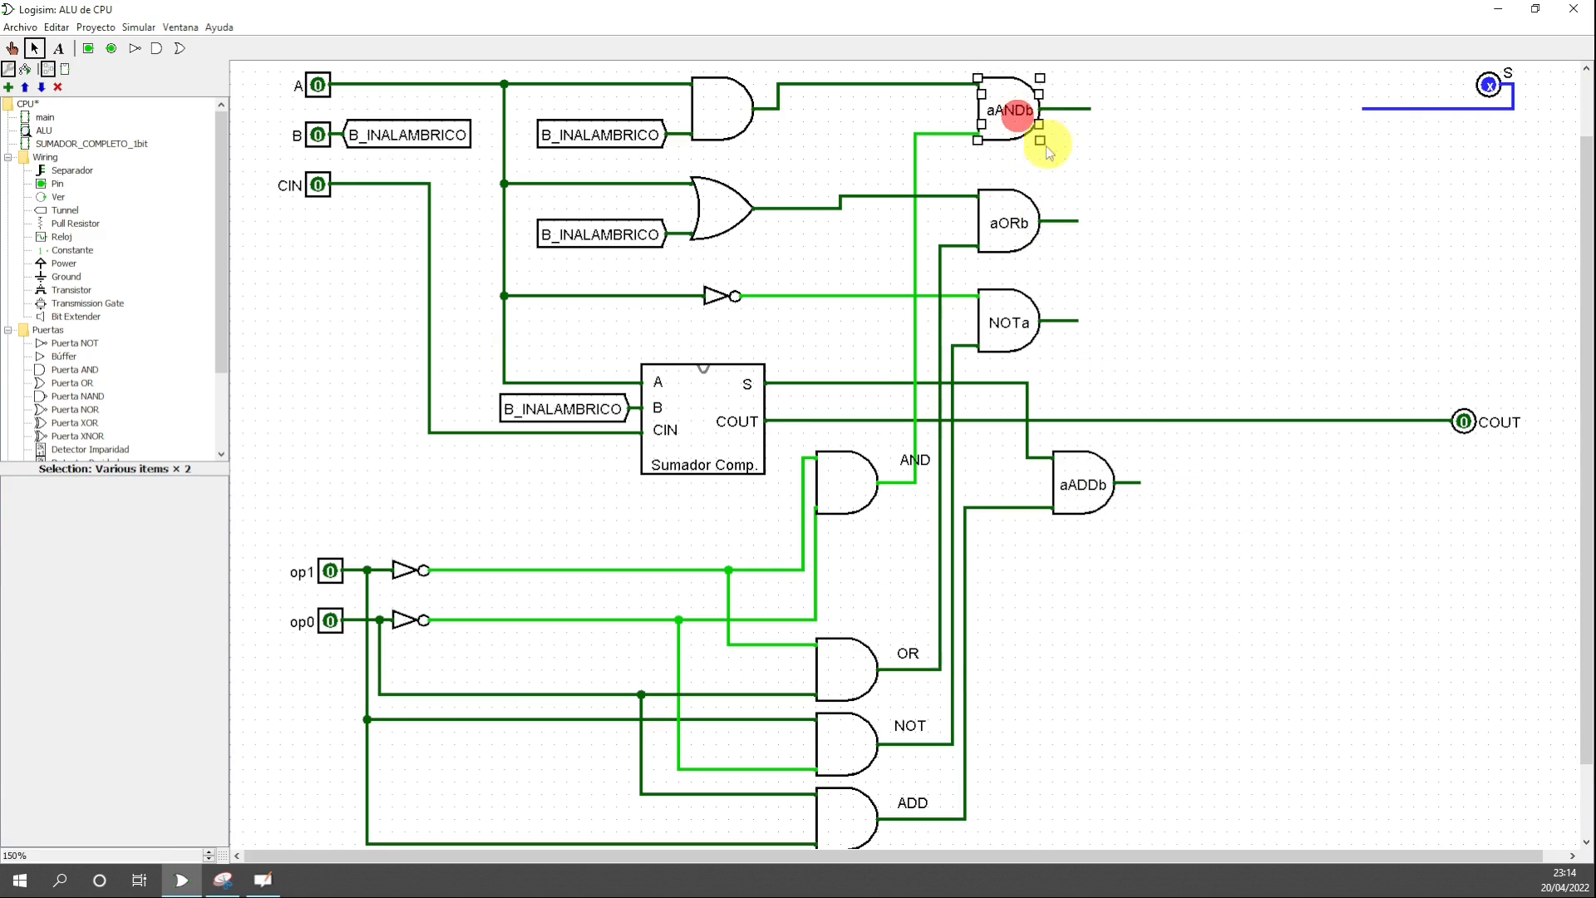
pyautogui.click(1010, 232)
pyautogui.click(992, 324)
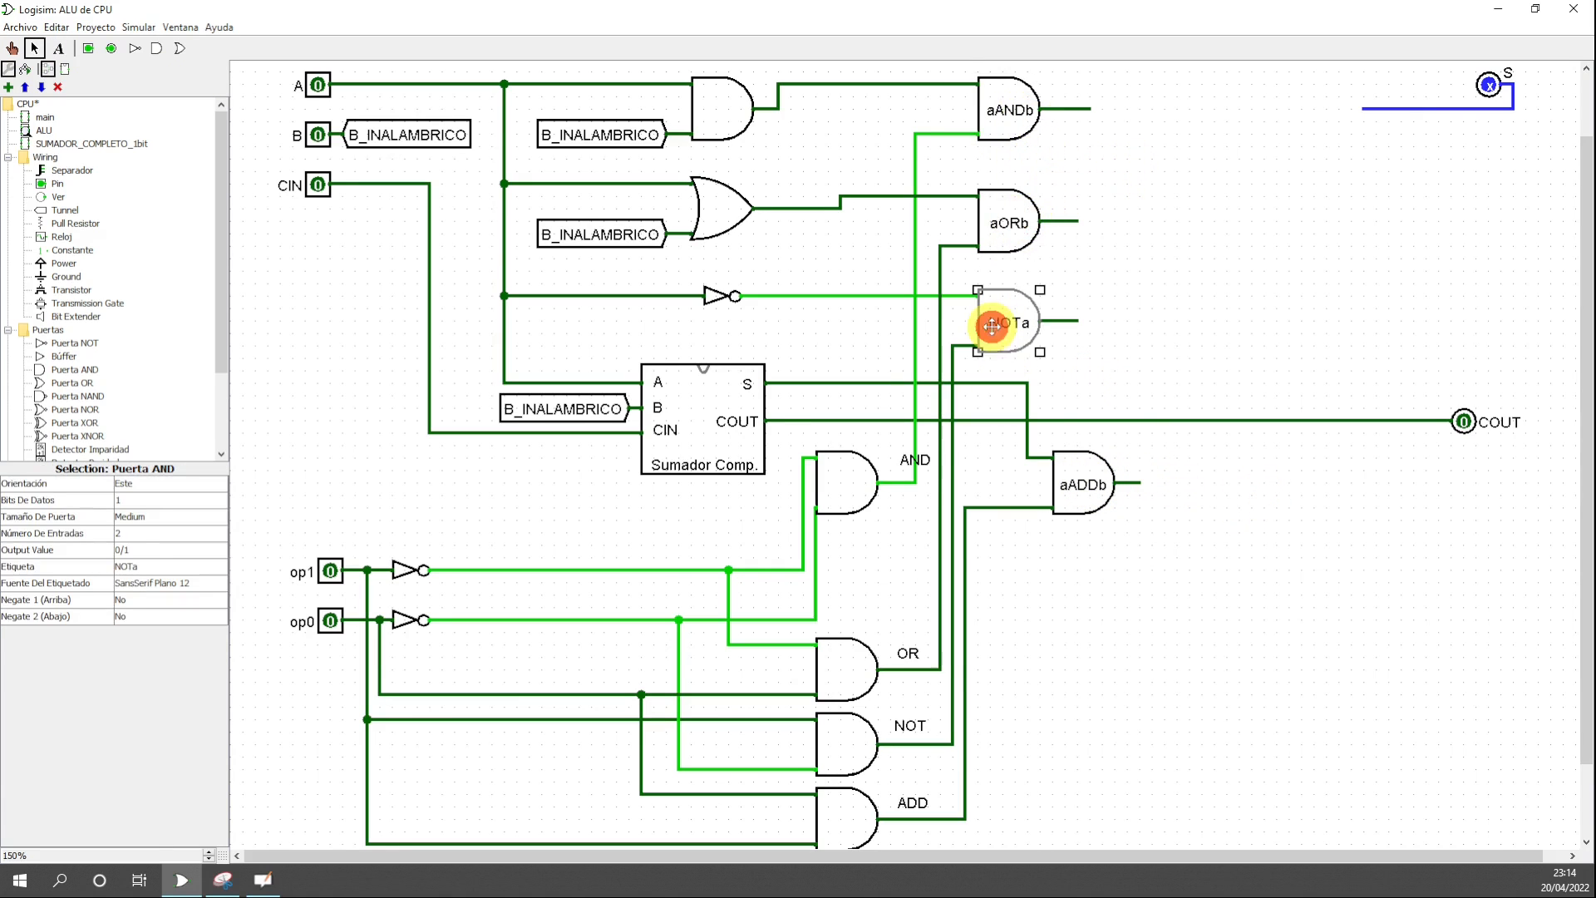
pyautogui.click(1074, 509)
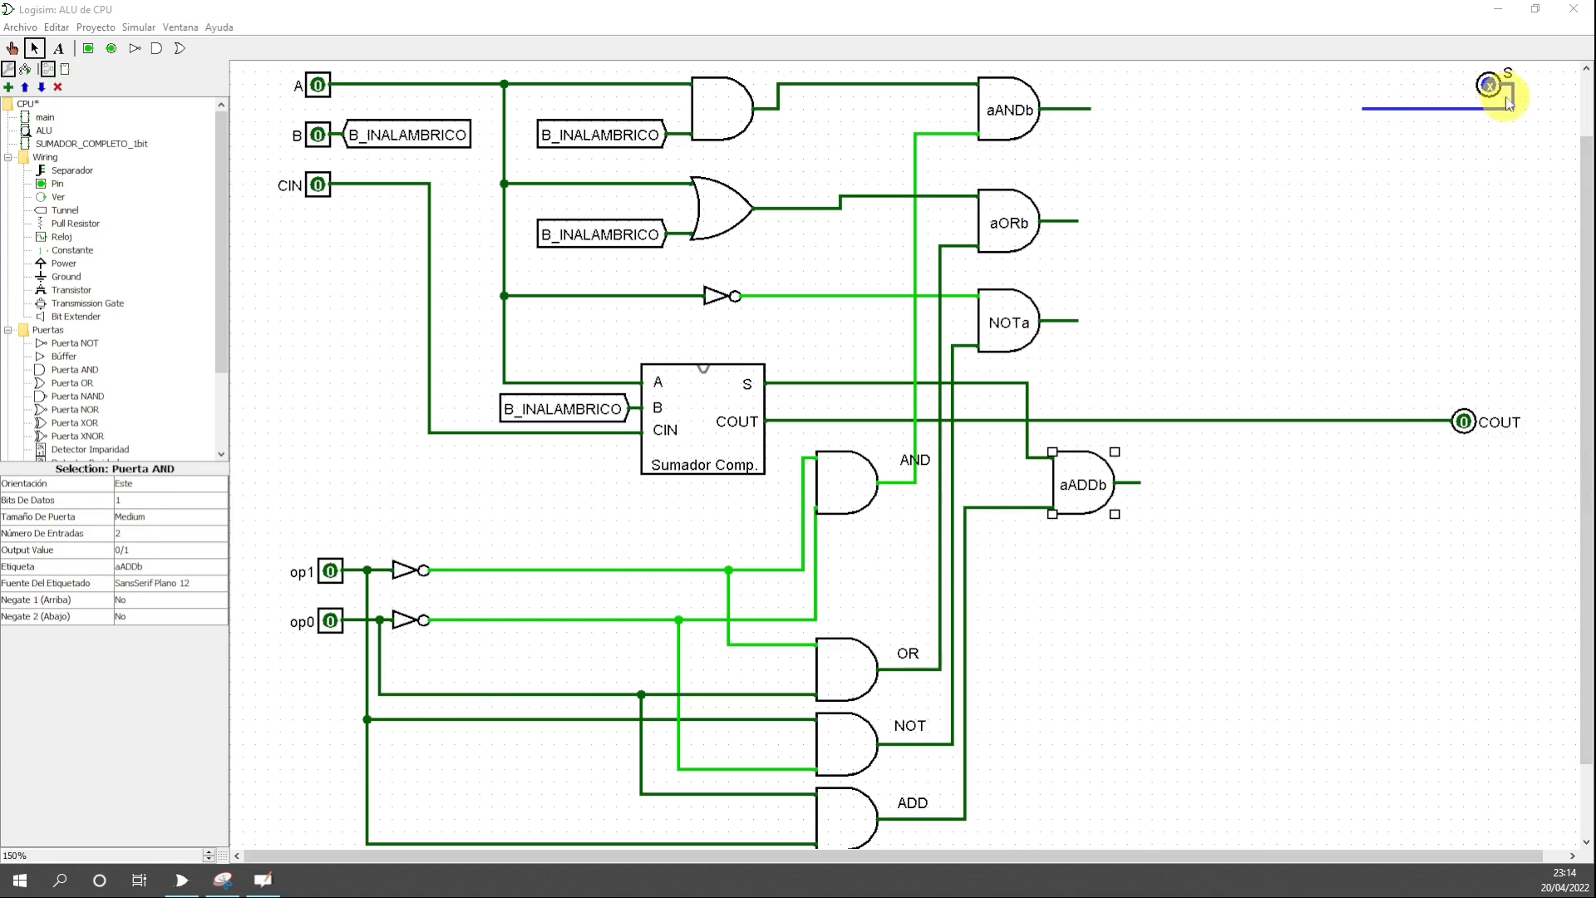
pyautogui.moveTo(1513, 87); pyautogui.dragTo(1497, 84)
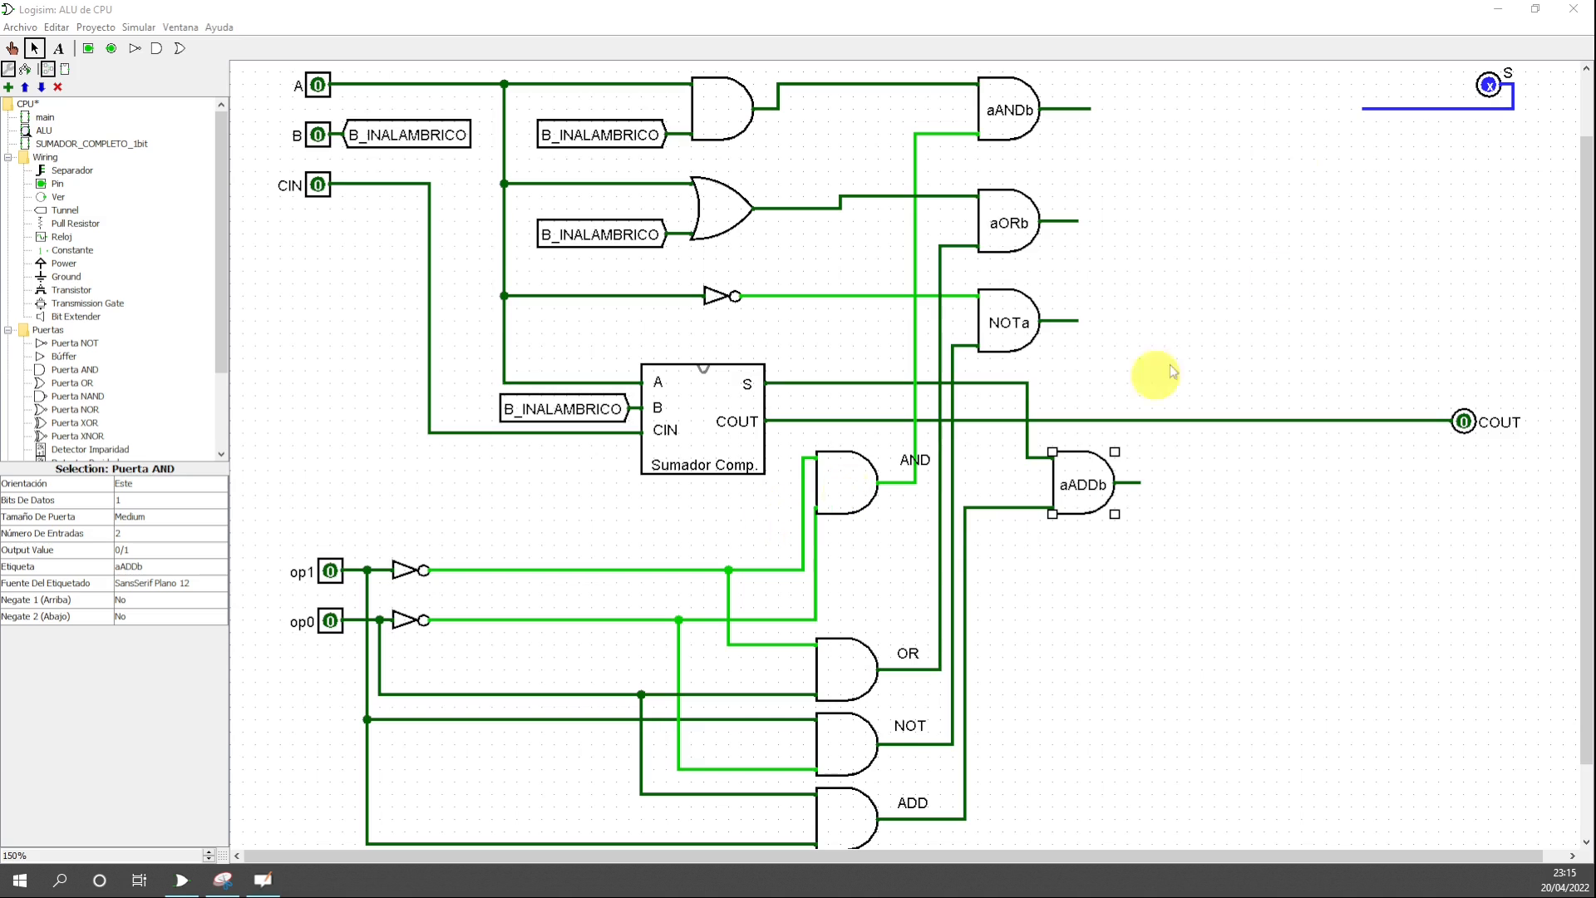
# - Try joining the aANDb and aORb outputs directly with a vertical wire, and delete that wire
pyautogui.moveTo(1089, 109); pyautogui.dragTo(1089, 221)
pyautogui.click(1092, 156)
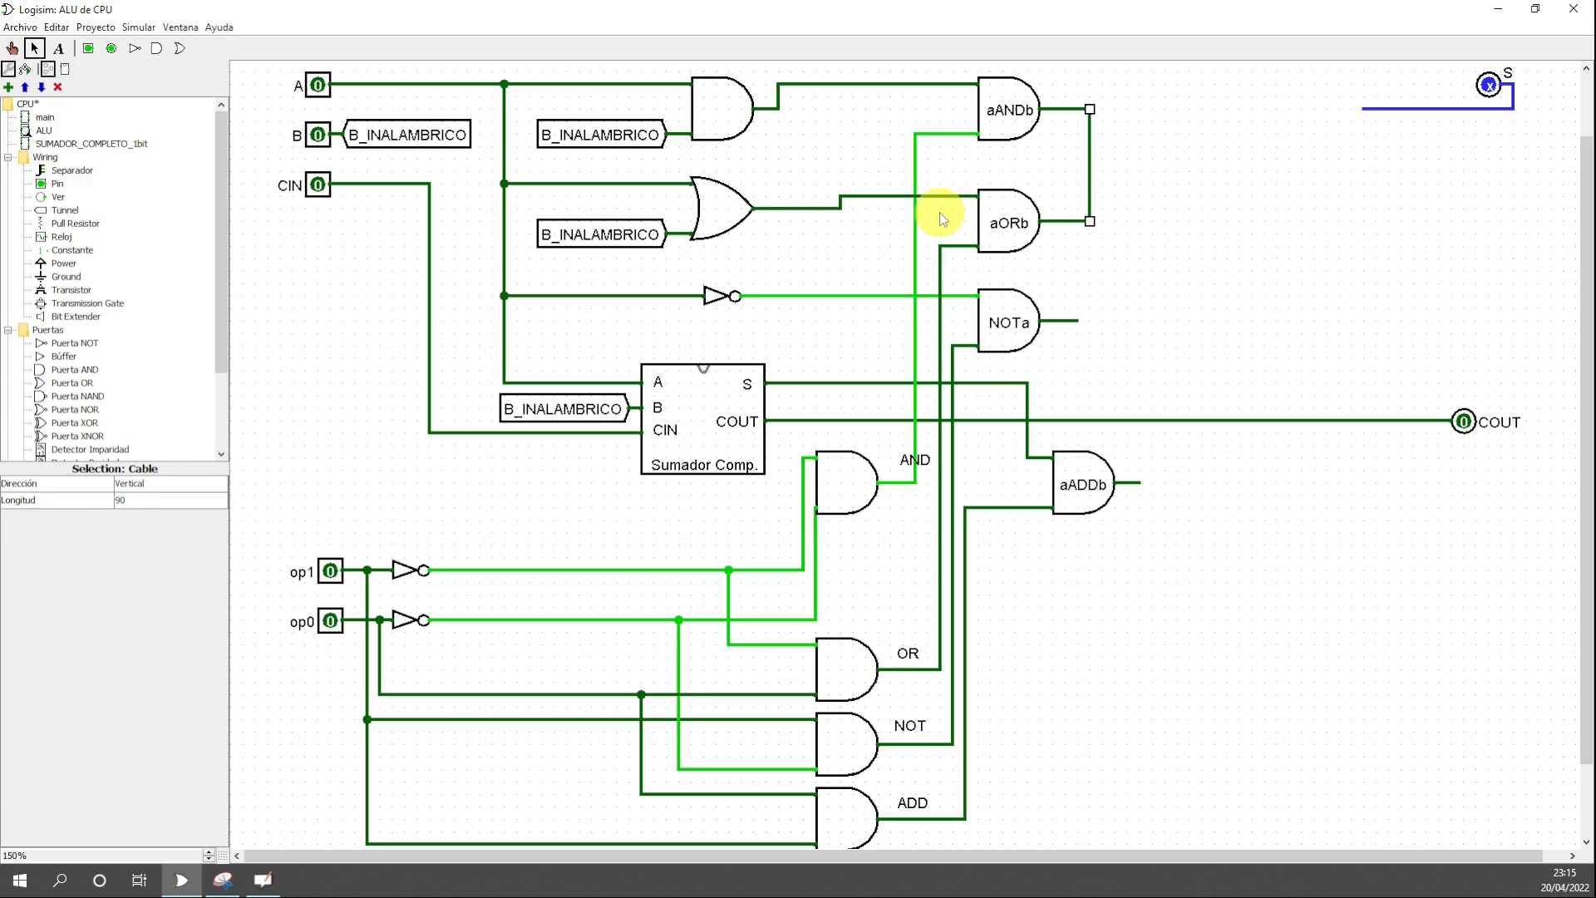
pyautogui.rightClick(1089, 167)
pyautogui.click(1162, 177)
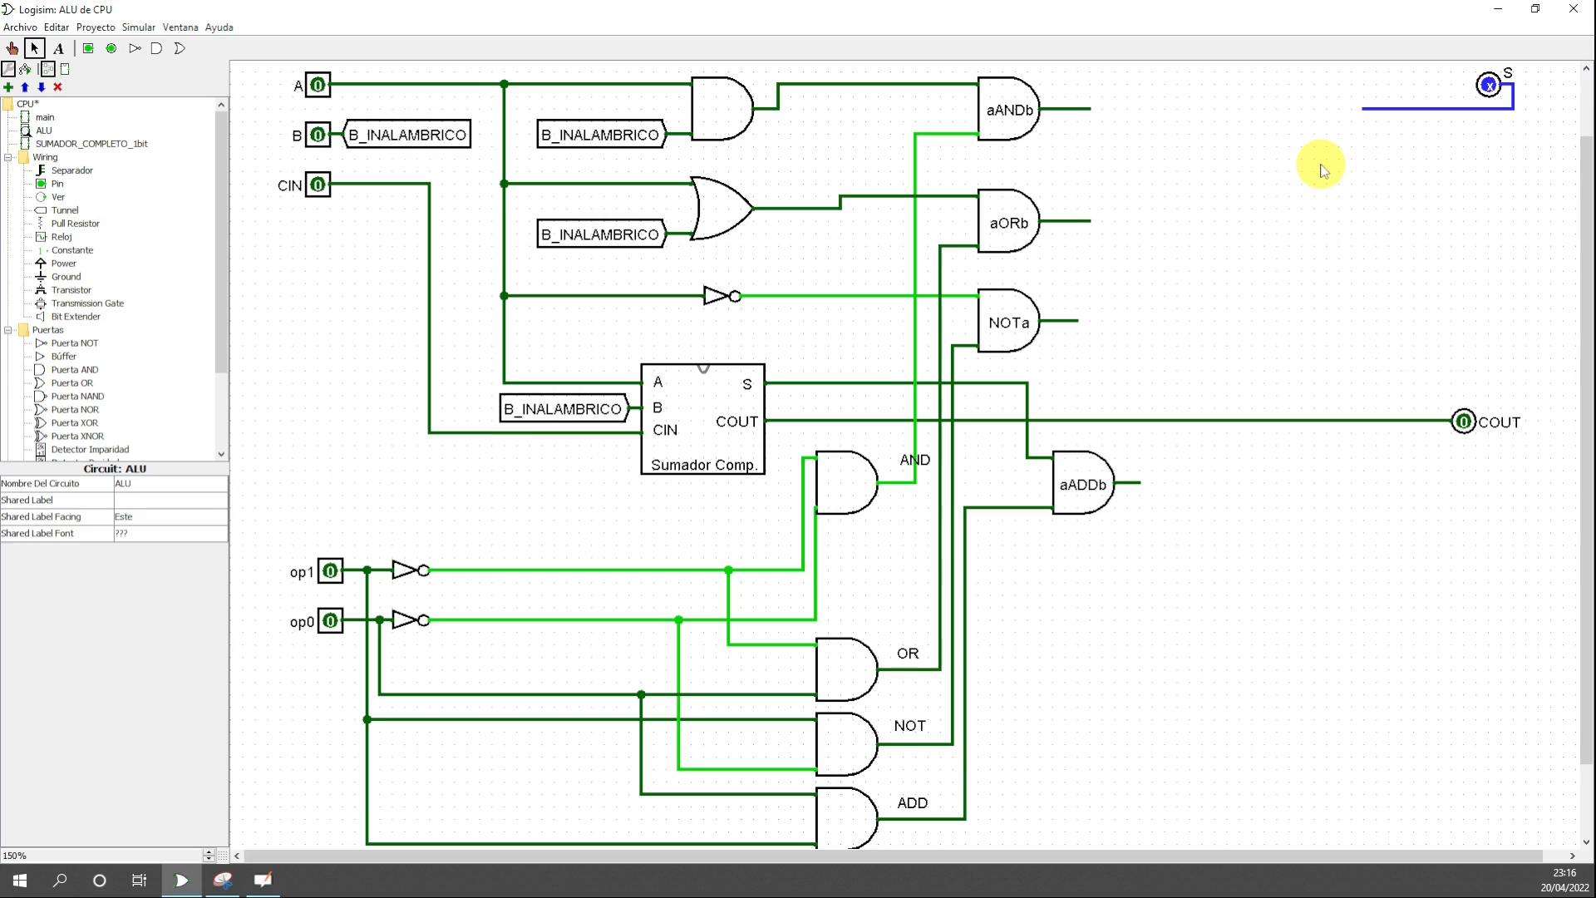
# - Try combining the aANDb and aORb outputs through an AND gate placed to their right
pyautogui.click(711, 211)
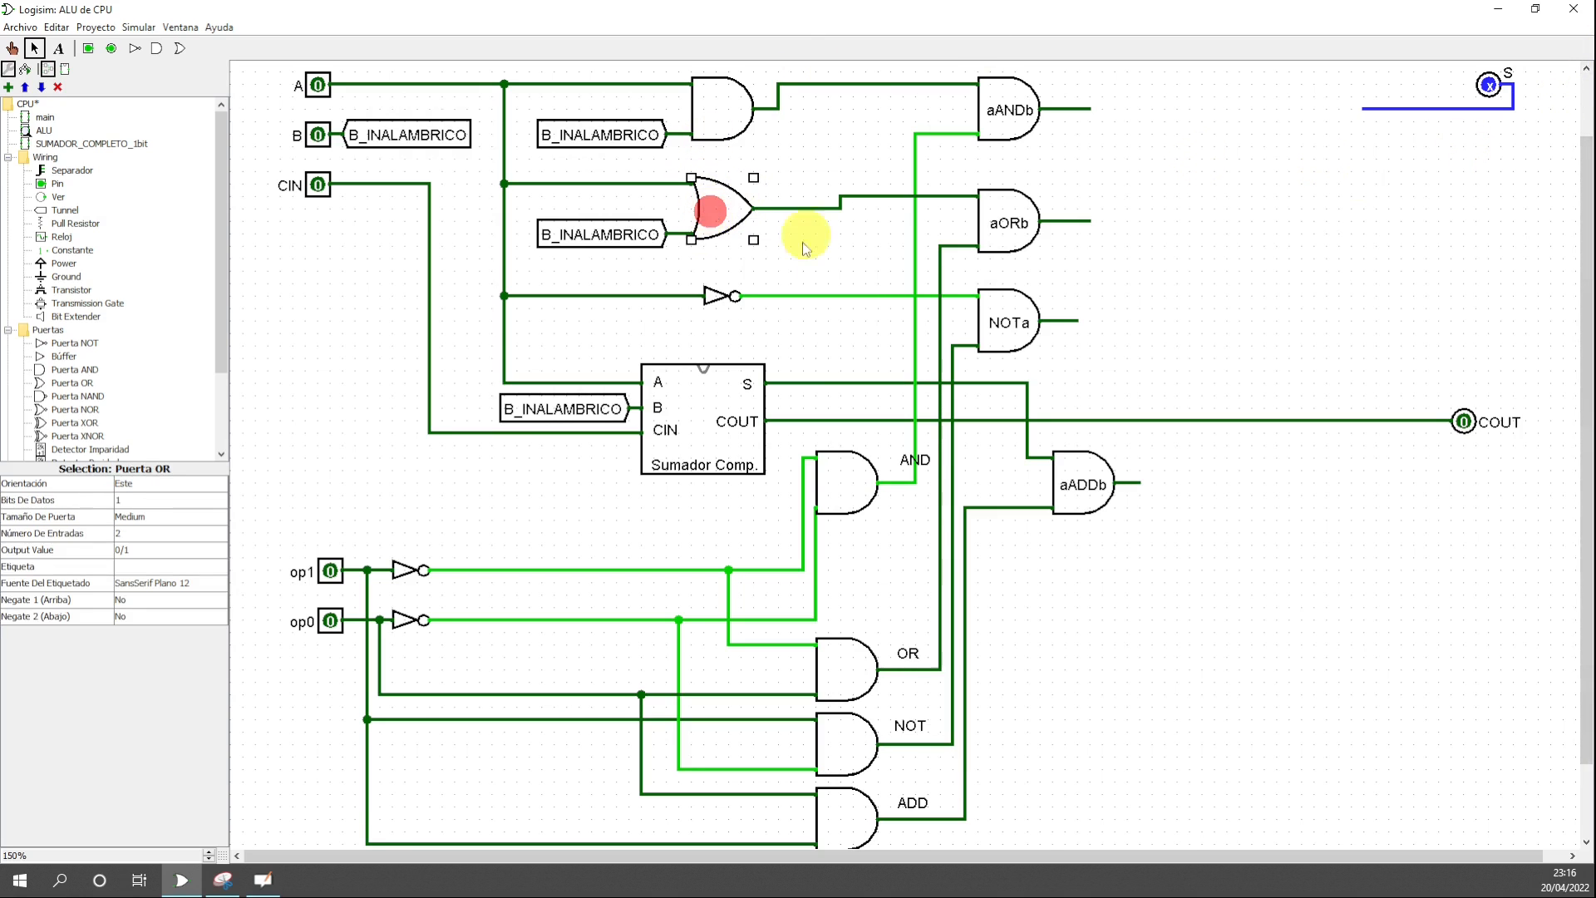
pyautogui.click(1195, 169)
pyautogui.moveTo(77, 369); pyautogui.dragTo(292, 371)
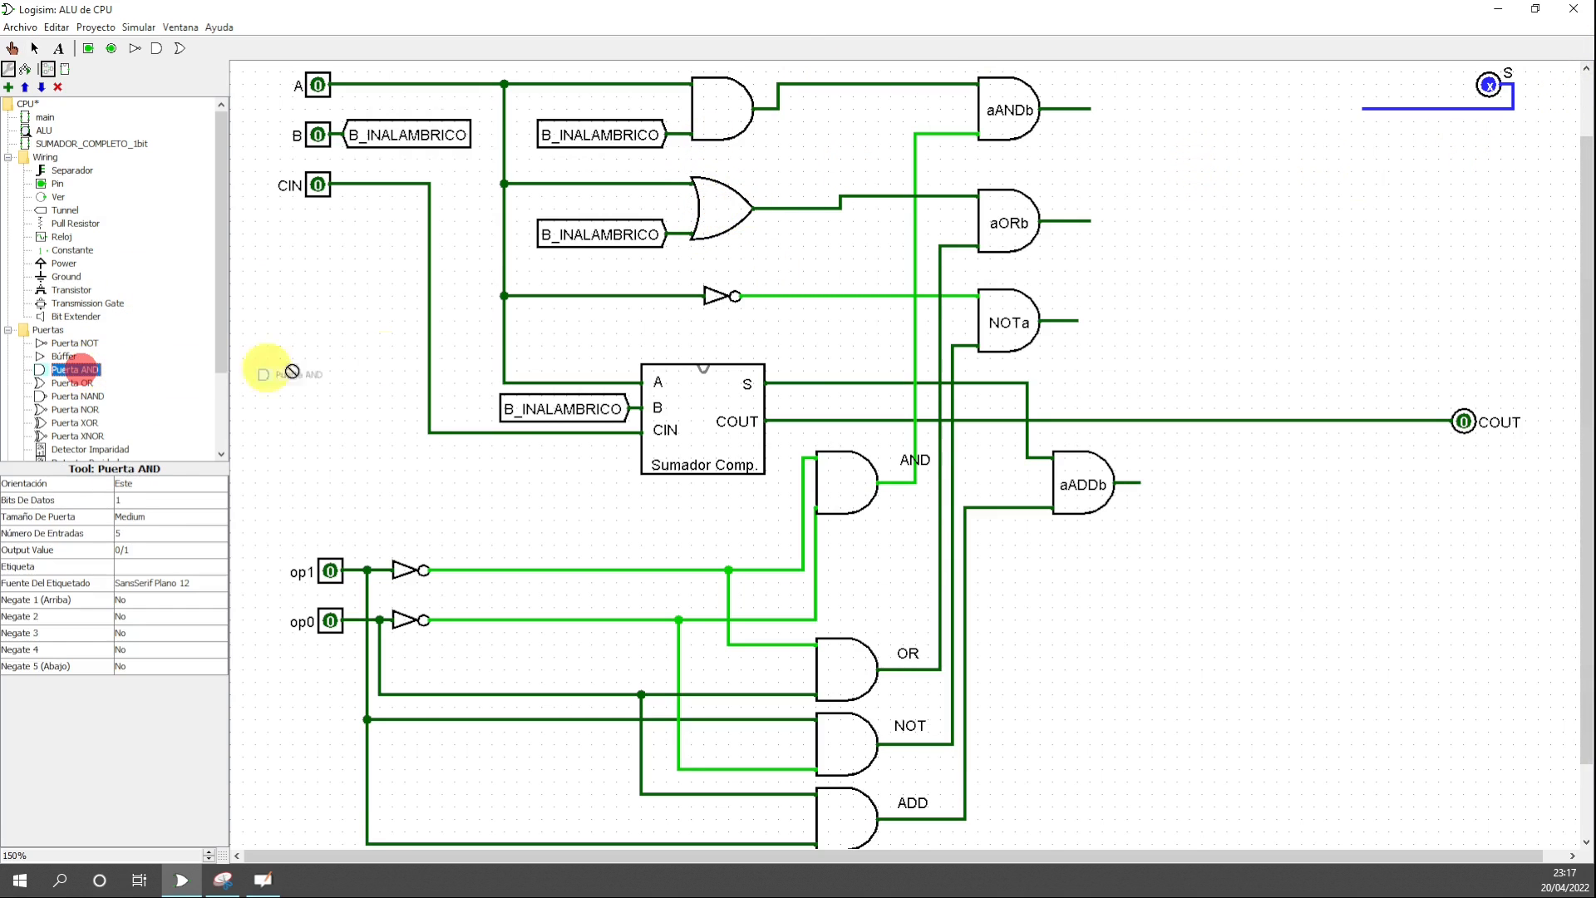
pyautogui.click(1236, 166)
pyautogui.moveTo(1192, 164); pyautogui.dragTo(1242, 163)
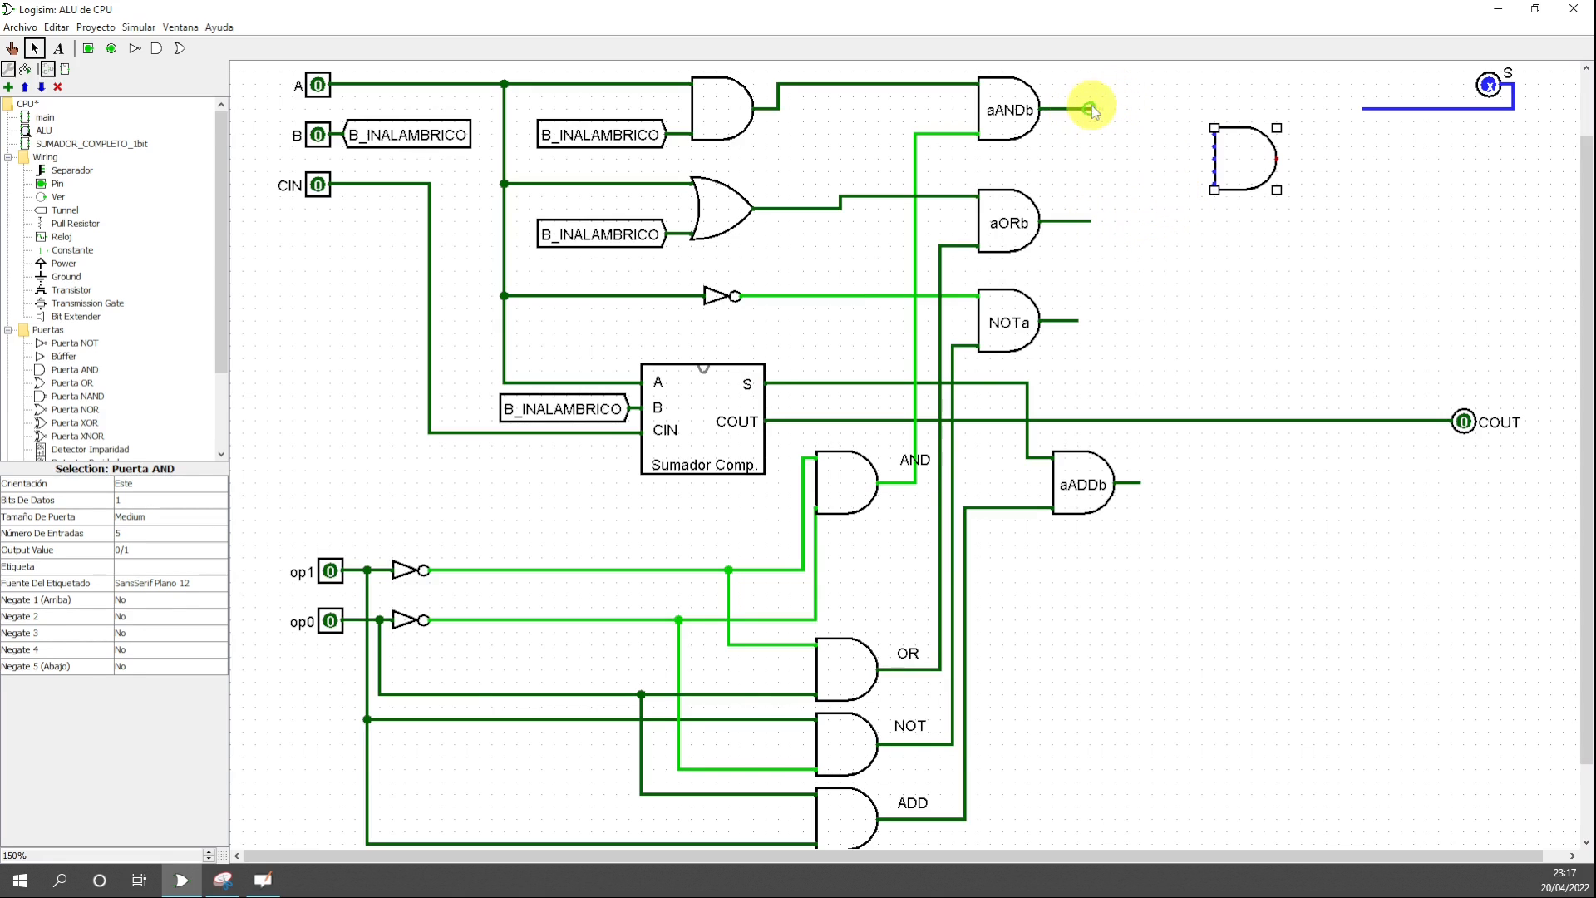
pyautogui.moveTo(1091, 108)
pyautogui.mouseDown()
pyautogui.moveTo(1194, 108)
pyautogui.moveTo(1214, 130)
pyautogui.mouseUp()
pyautogui.moveTo(1092, 218); pyautogui.dragTo(1327, 166)
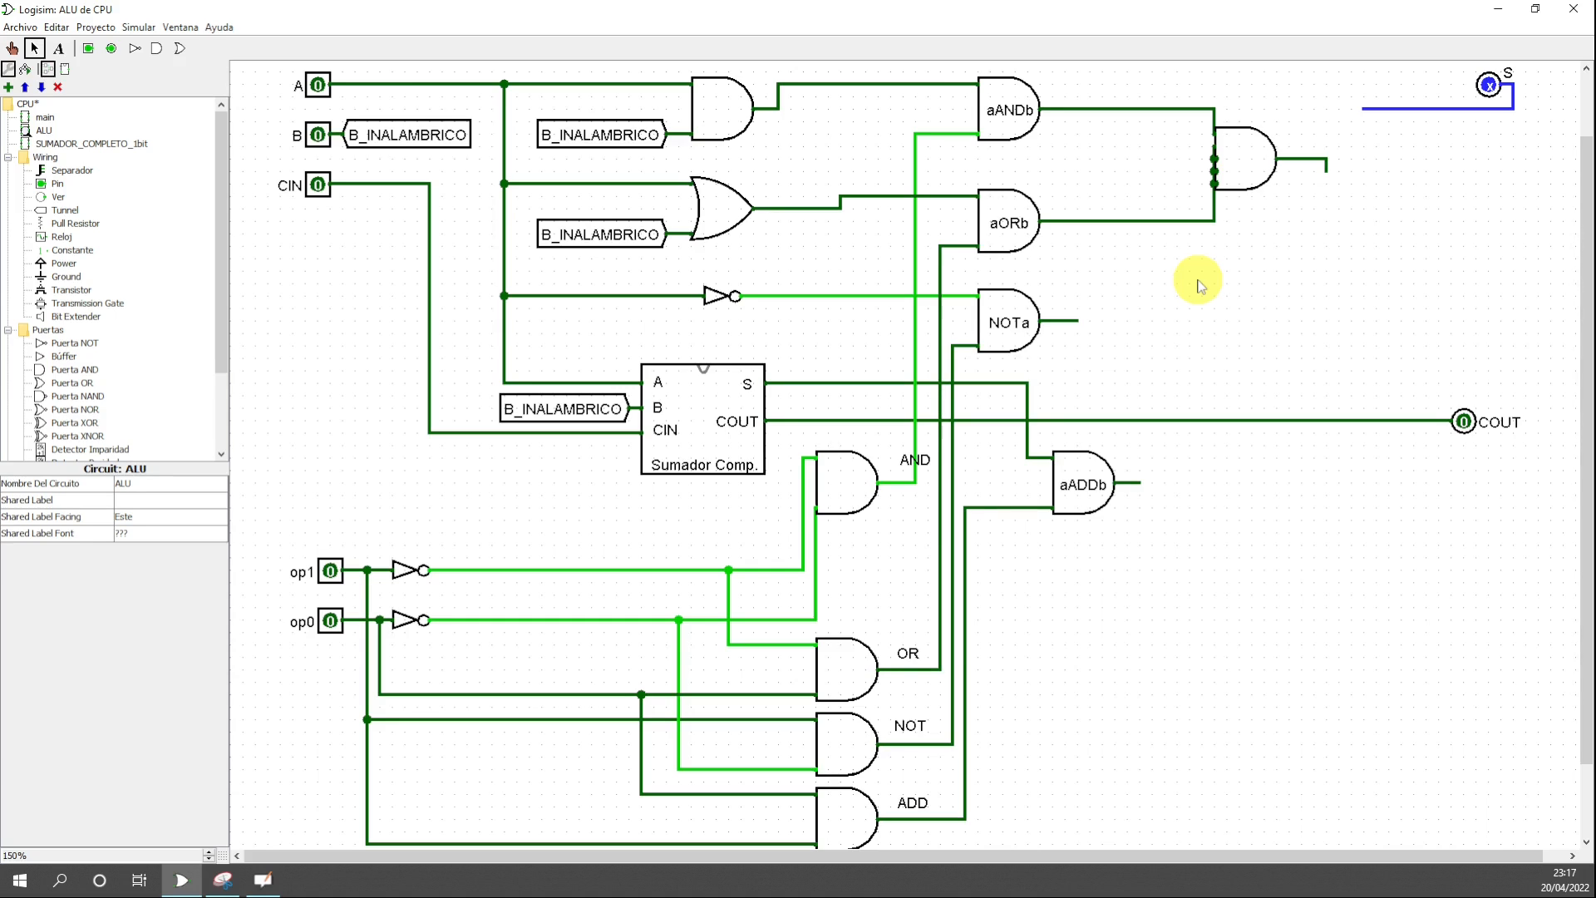
# - Undo the wires to the combining AND gate and delete that gate
pyautogui.hotkey('ctrl', 'z')
pyautogui.hotkey('ctrl', 'z')
pyautogui.hotkey('ctrl', 'z')
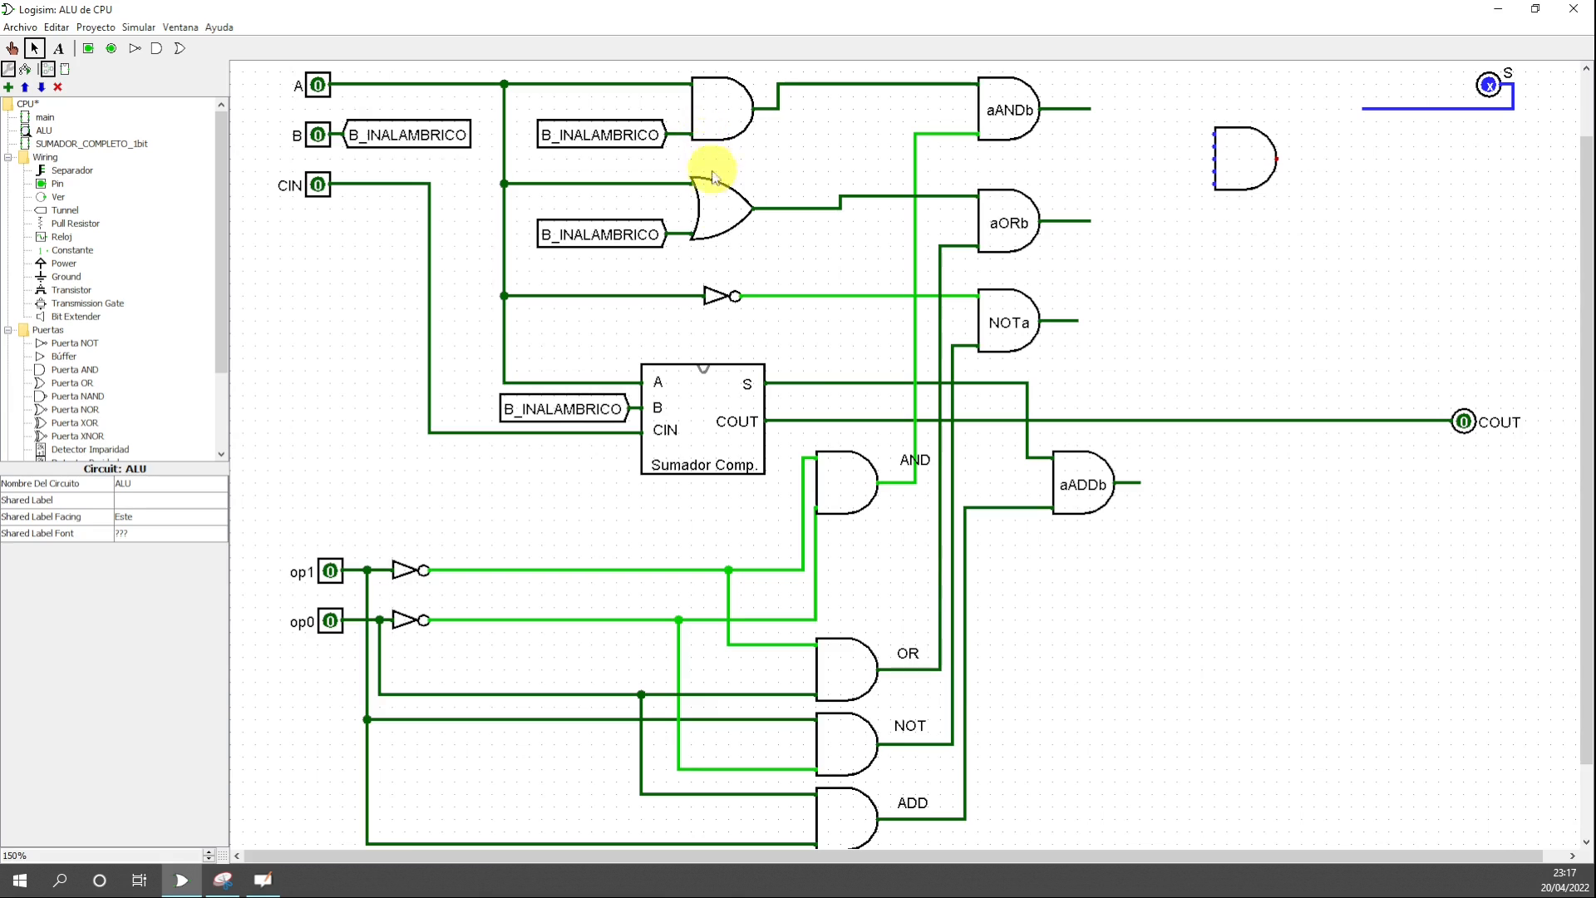
pyautogui.click(715, 204)
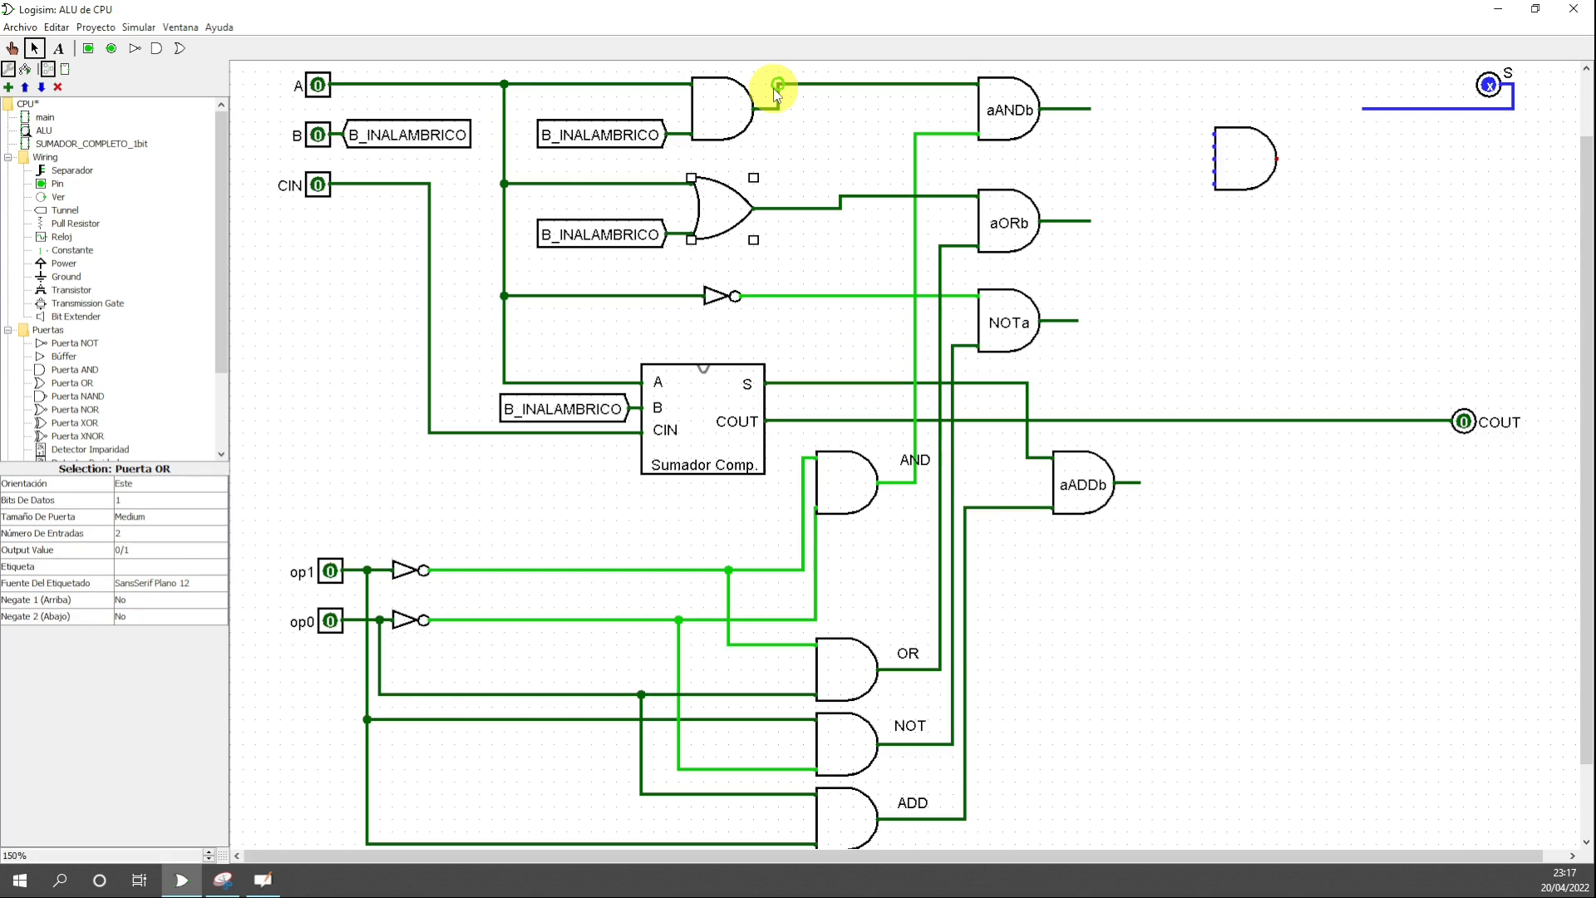
pyautogui.rightClick(1240, 157)
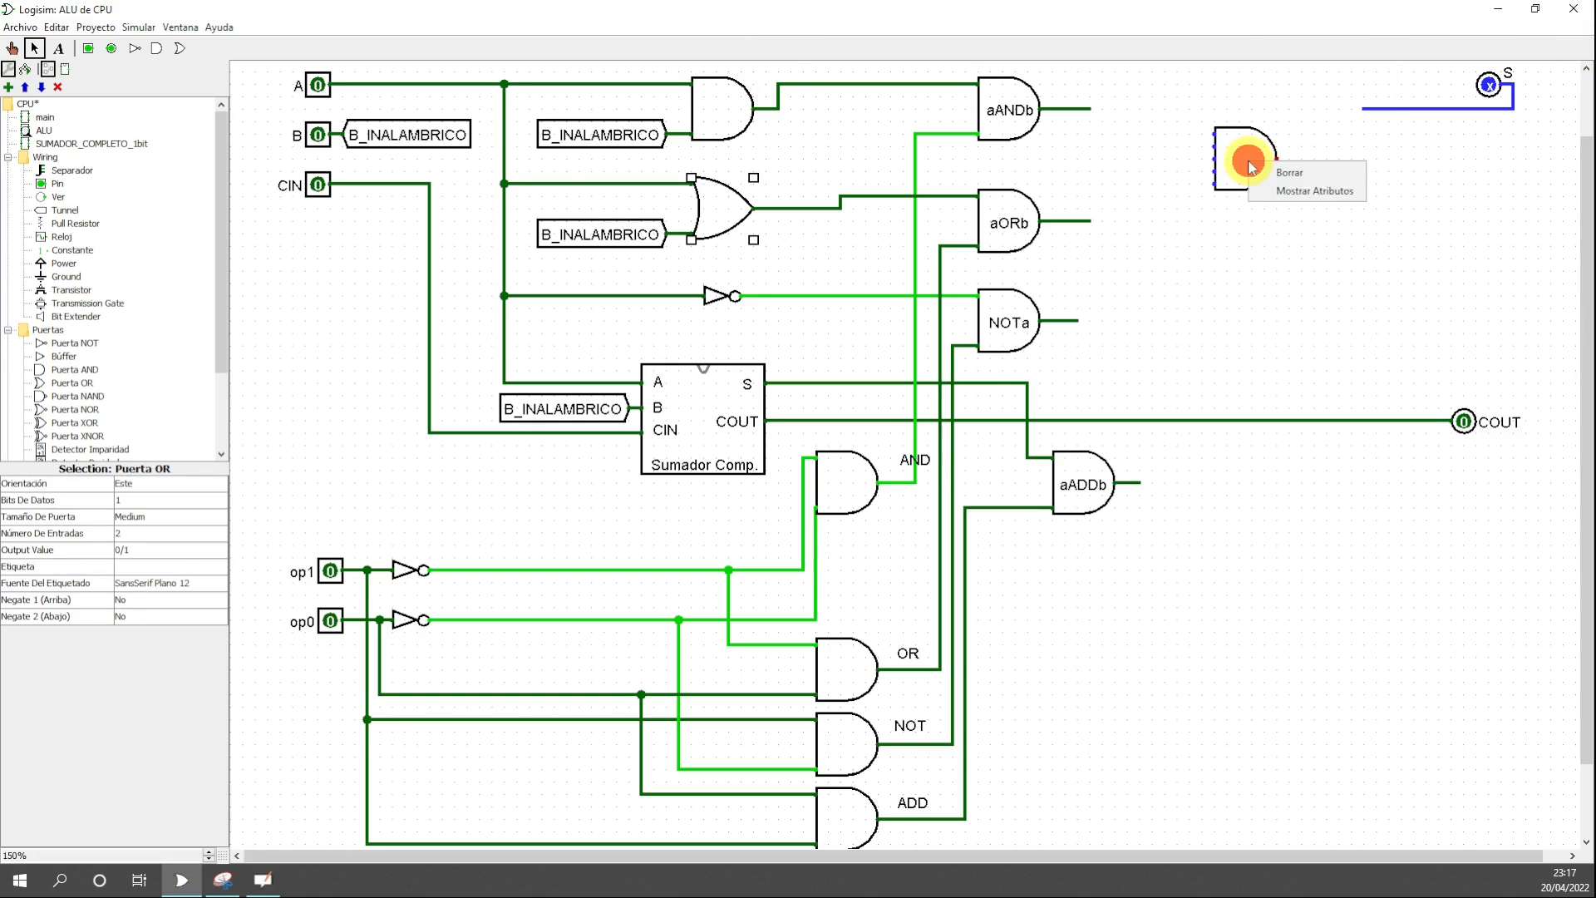
pyautogui.click(1297, 176)
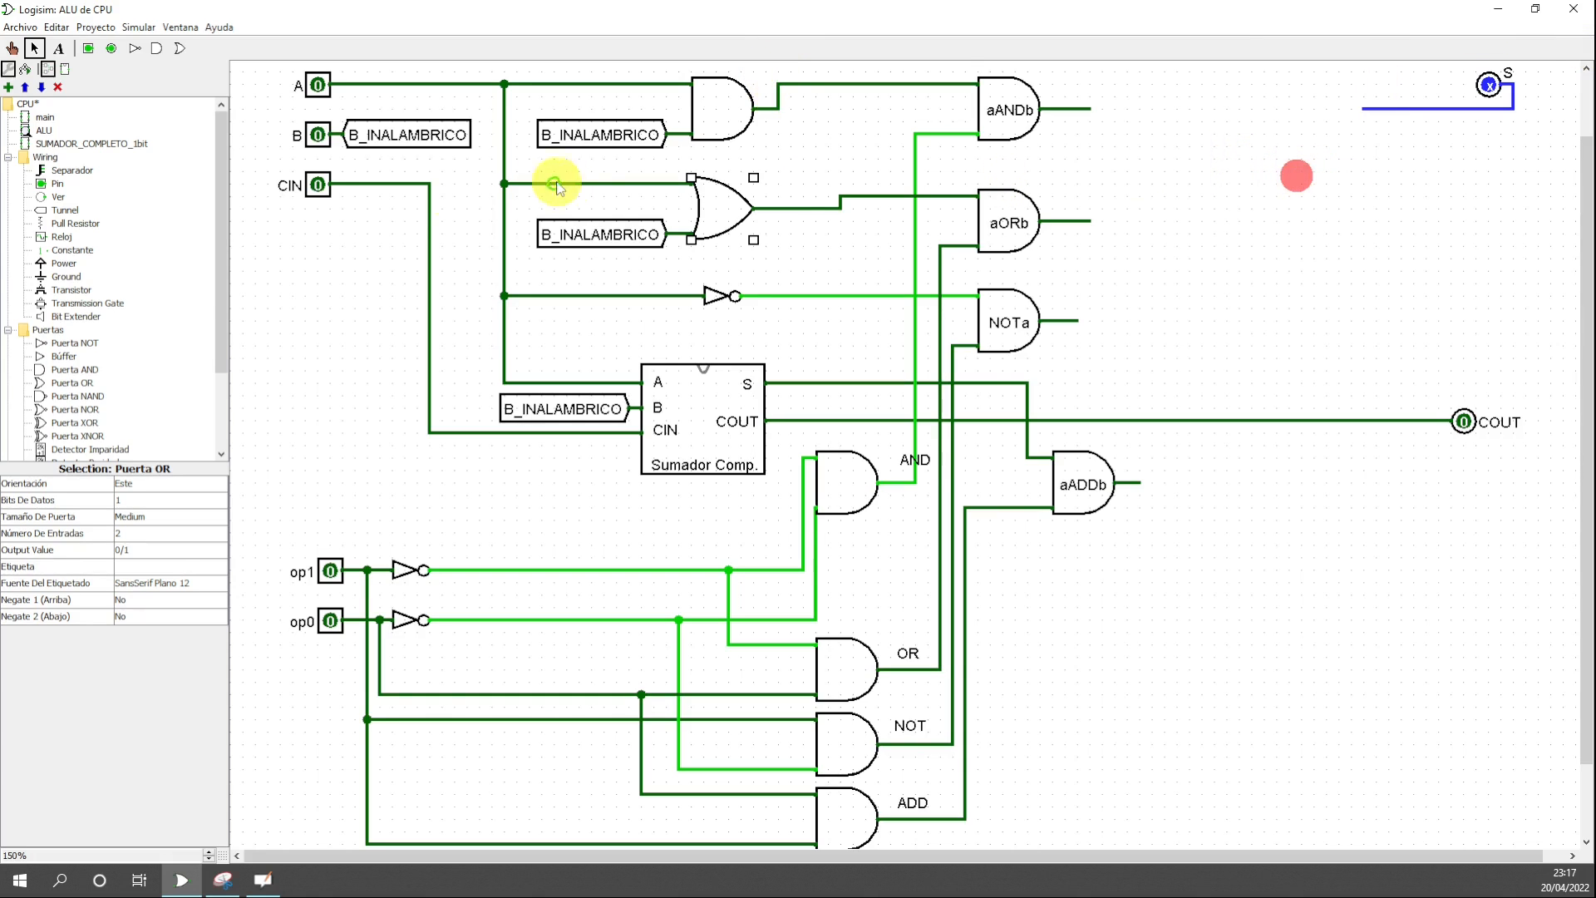
# - Place an OR gate to the right of aANDb, set its number of inputs to 4 and move it closer to that gate's output
pyautogui.click(87, 387)
pyautogui.click(1227, 171)
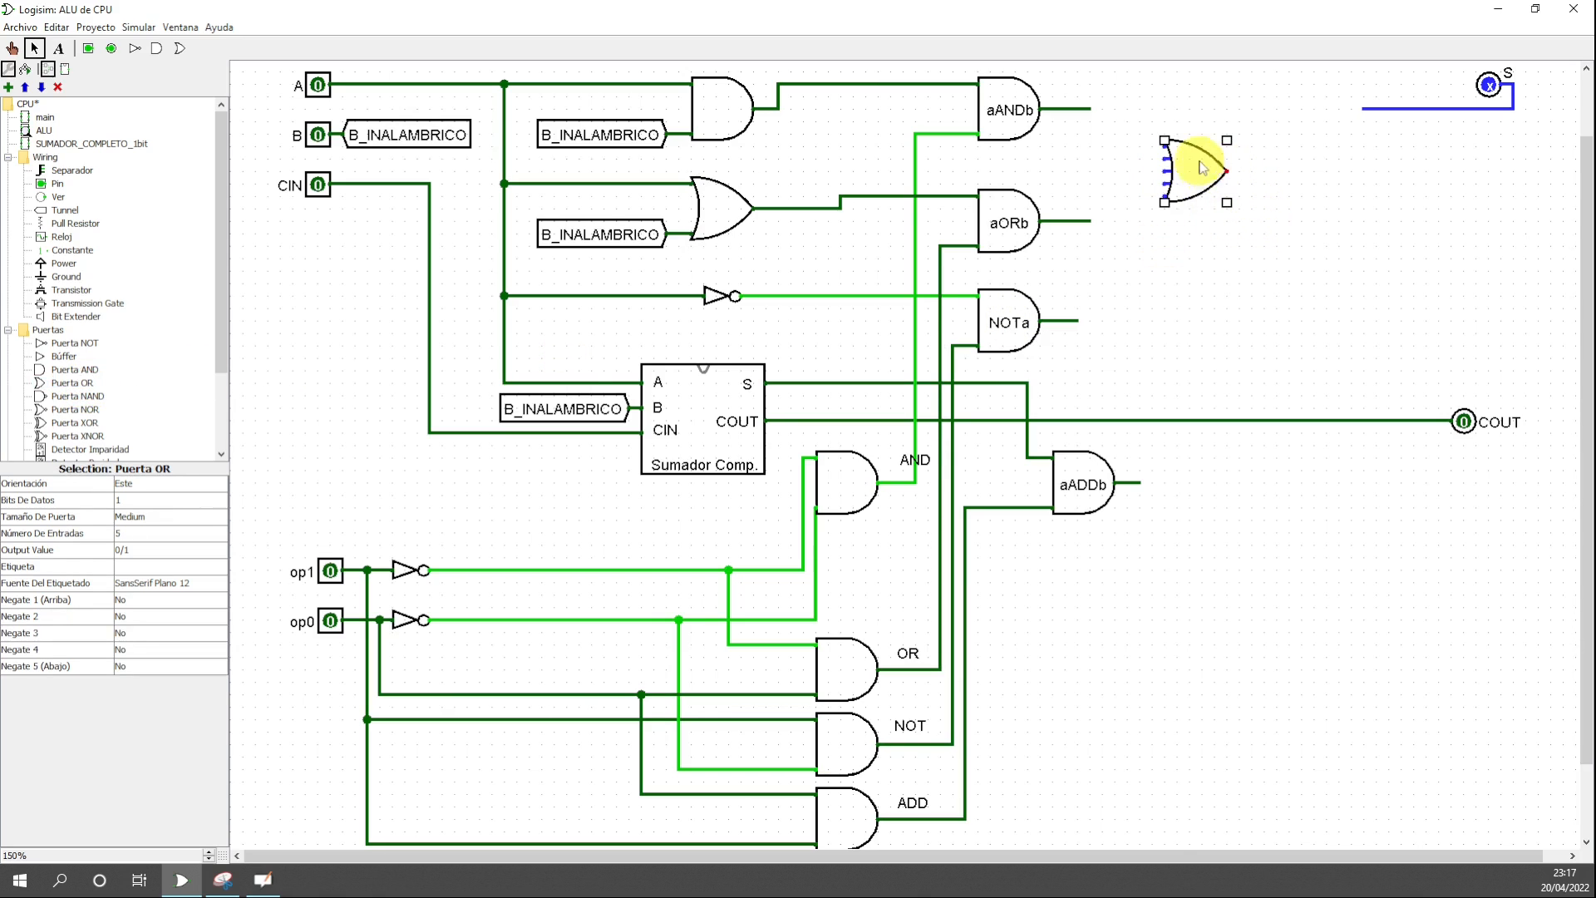
pyautogui.moveTo(1230, 177)
pyautogui.mouseDown()
pyautogui.moveTo(1291, 177)
pyautogui.moveTo(1231, 177)
pyautogui.mouseUp()
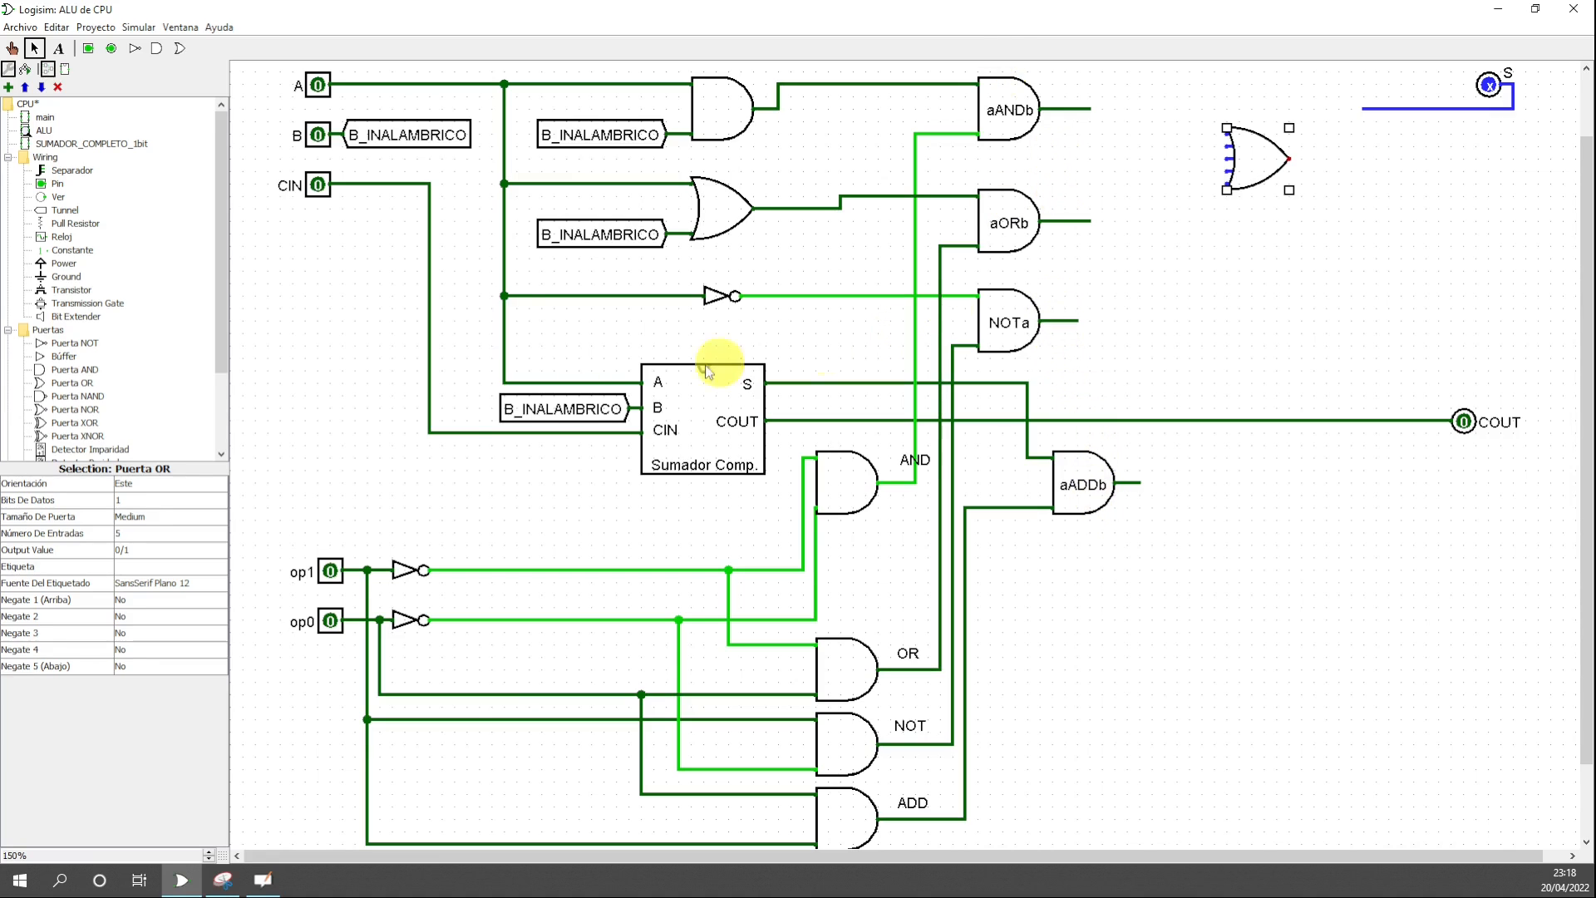
pyautogui.click(175, 536)
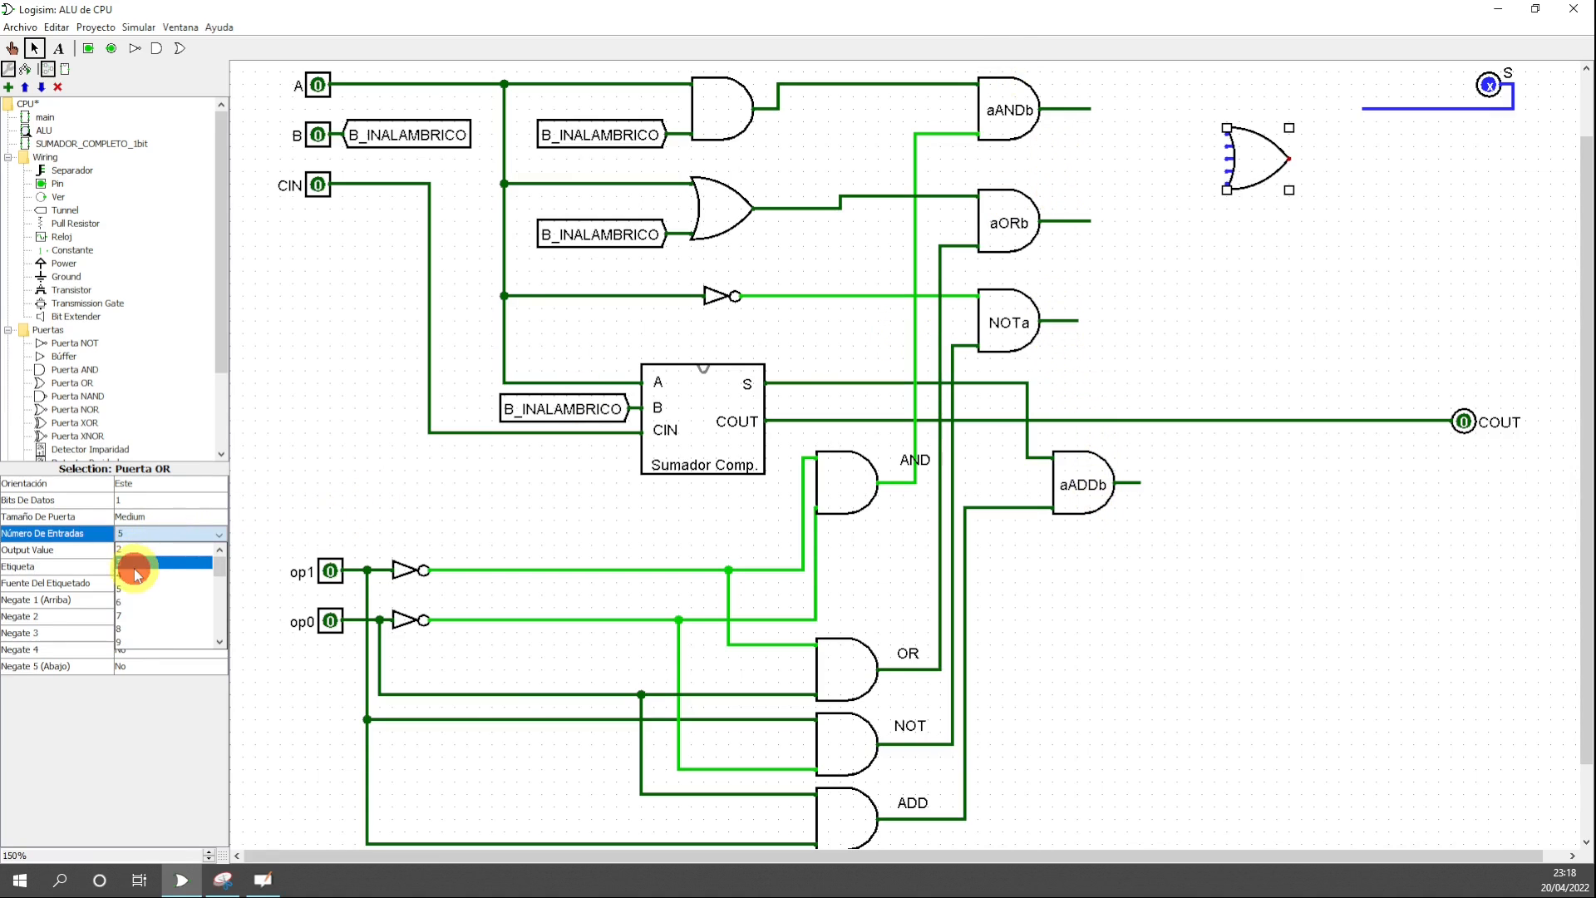
pyautogui.click(136, 565)
pyautogui.click(1247, 143)
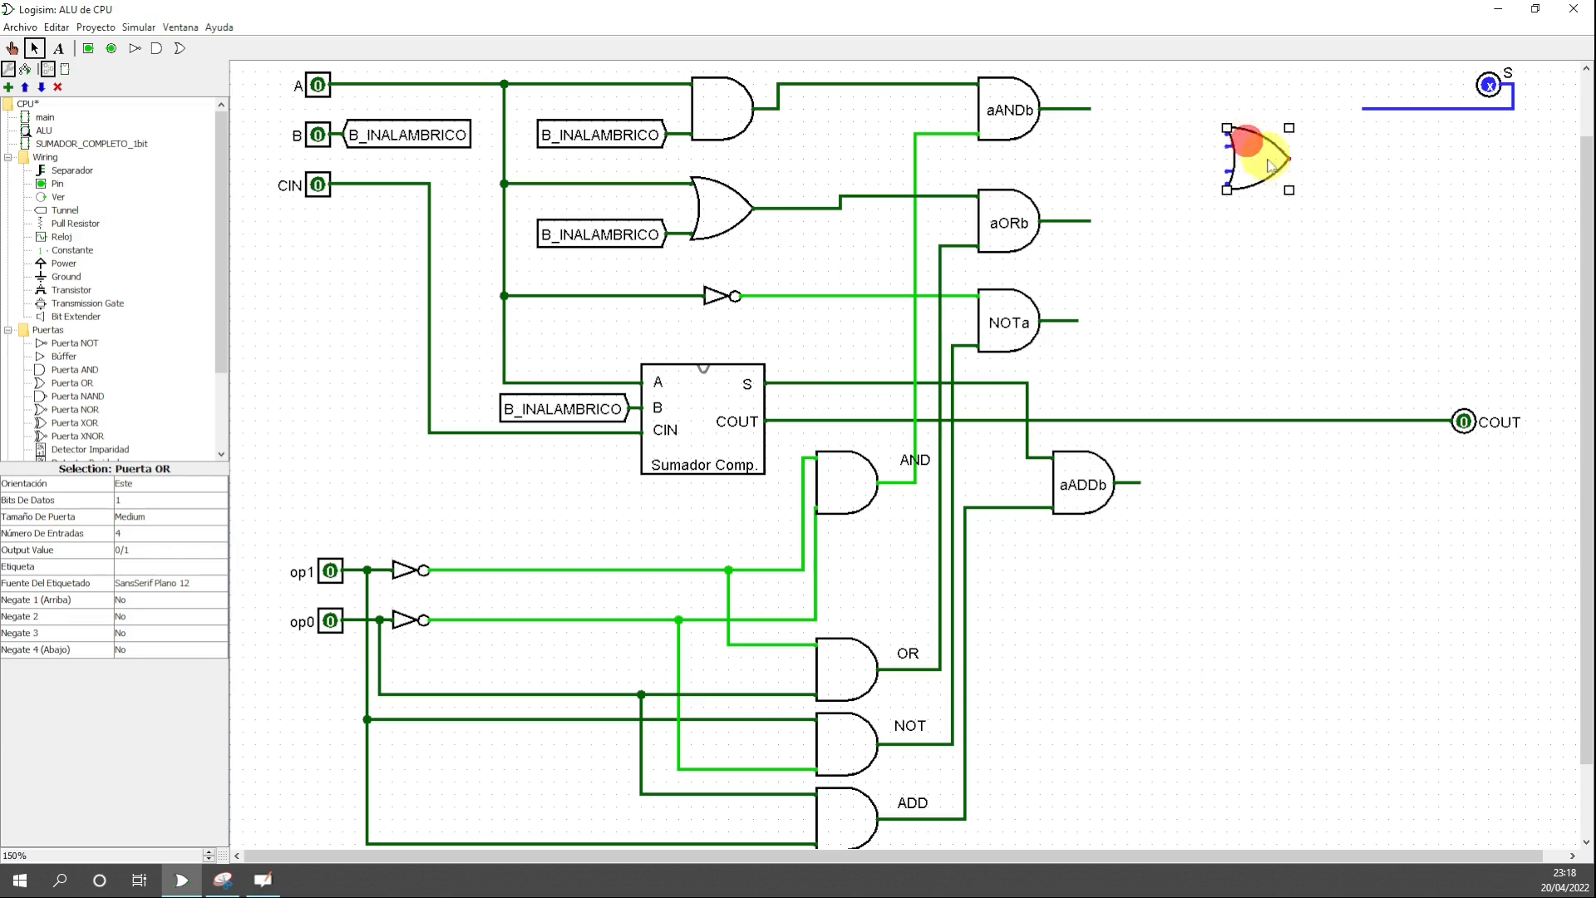
pyautogui.moveTo(1270, 164); pyautogui.dragTo(1245, 140)
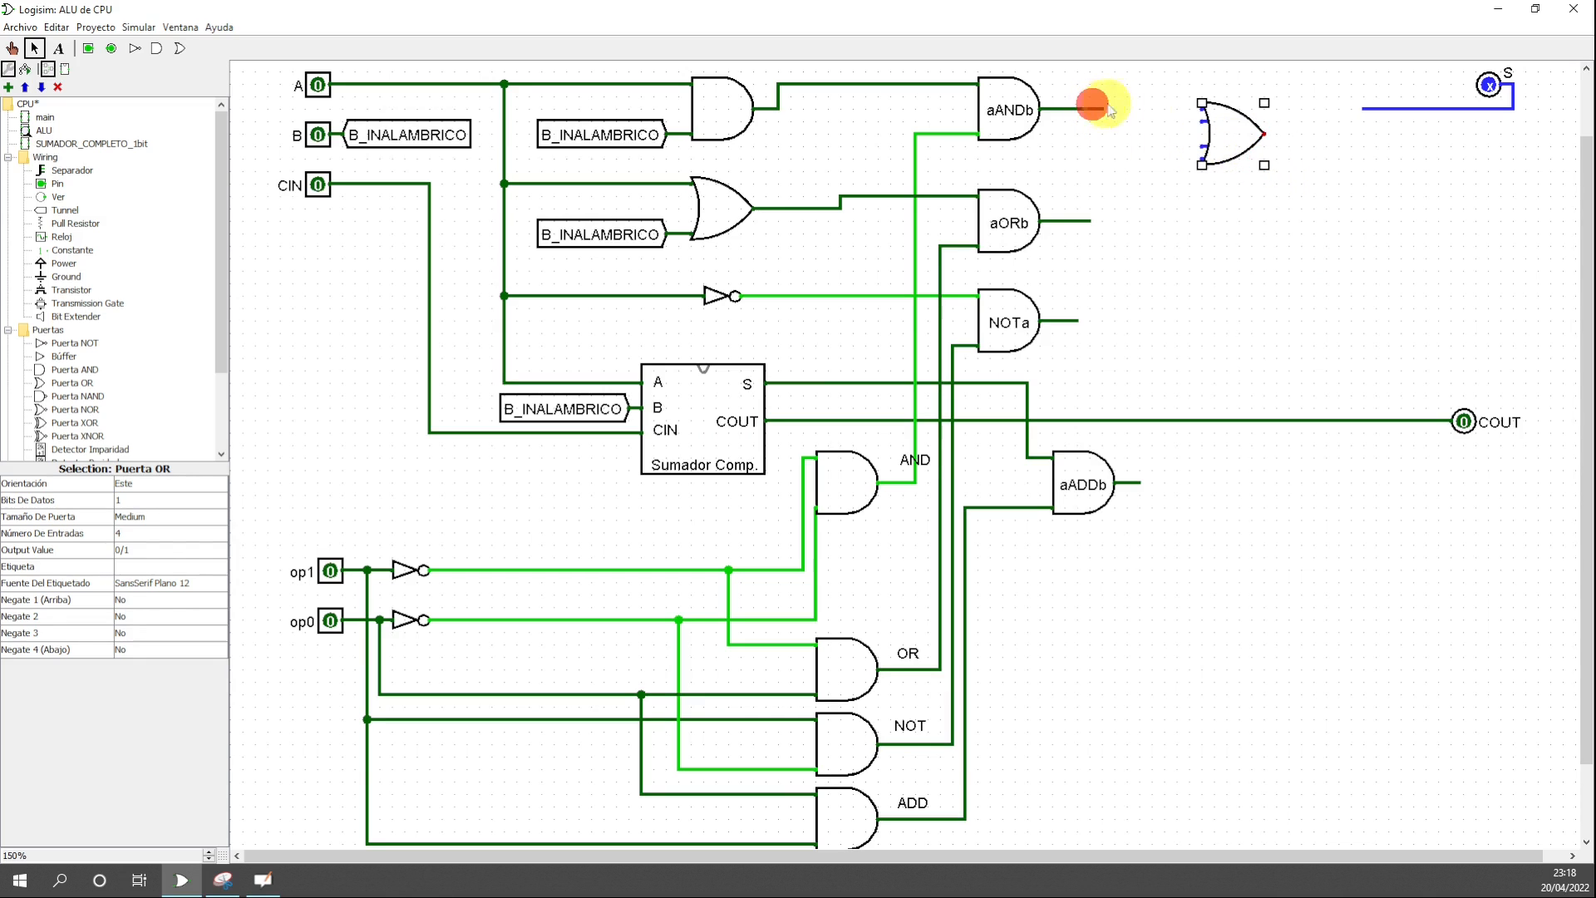
# - Wire the outputs of aANDb, aORb, NOTa and aADDb into the four-input OR gate and connect its output to S
pyautogui.moveTo(1110, 109); pyautogui.dragTo(1203, 109)
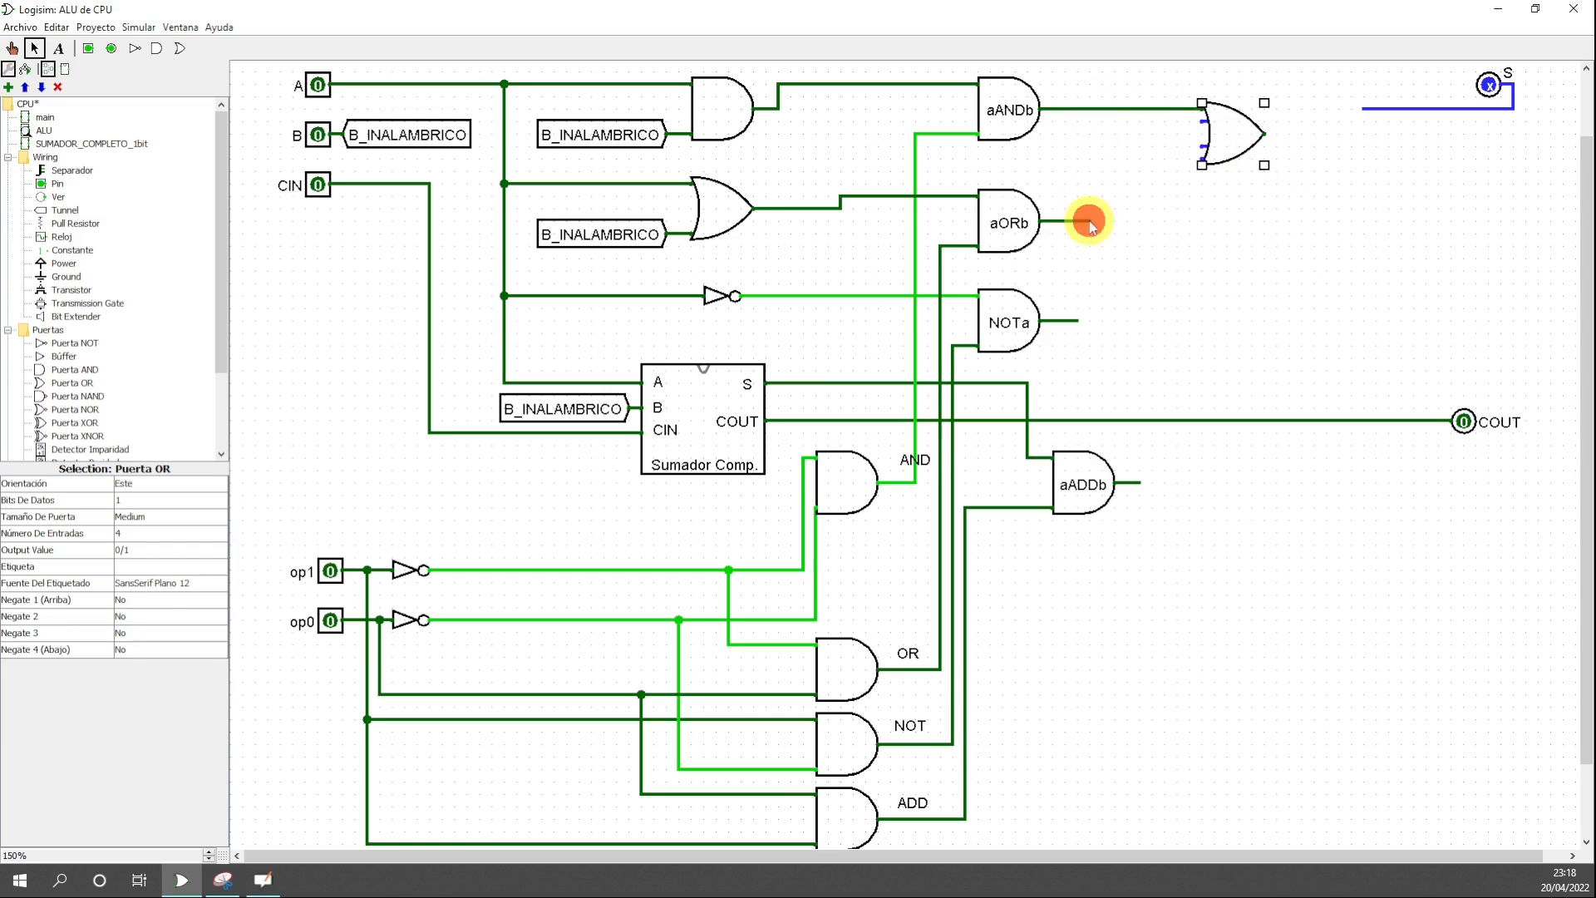
pyautogui.moveTo(1091, 223); pyautogui.dragTo(1202, 122)
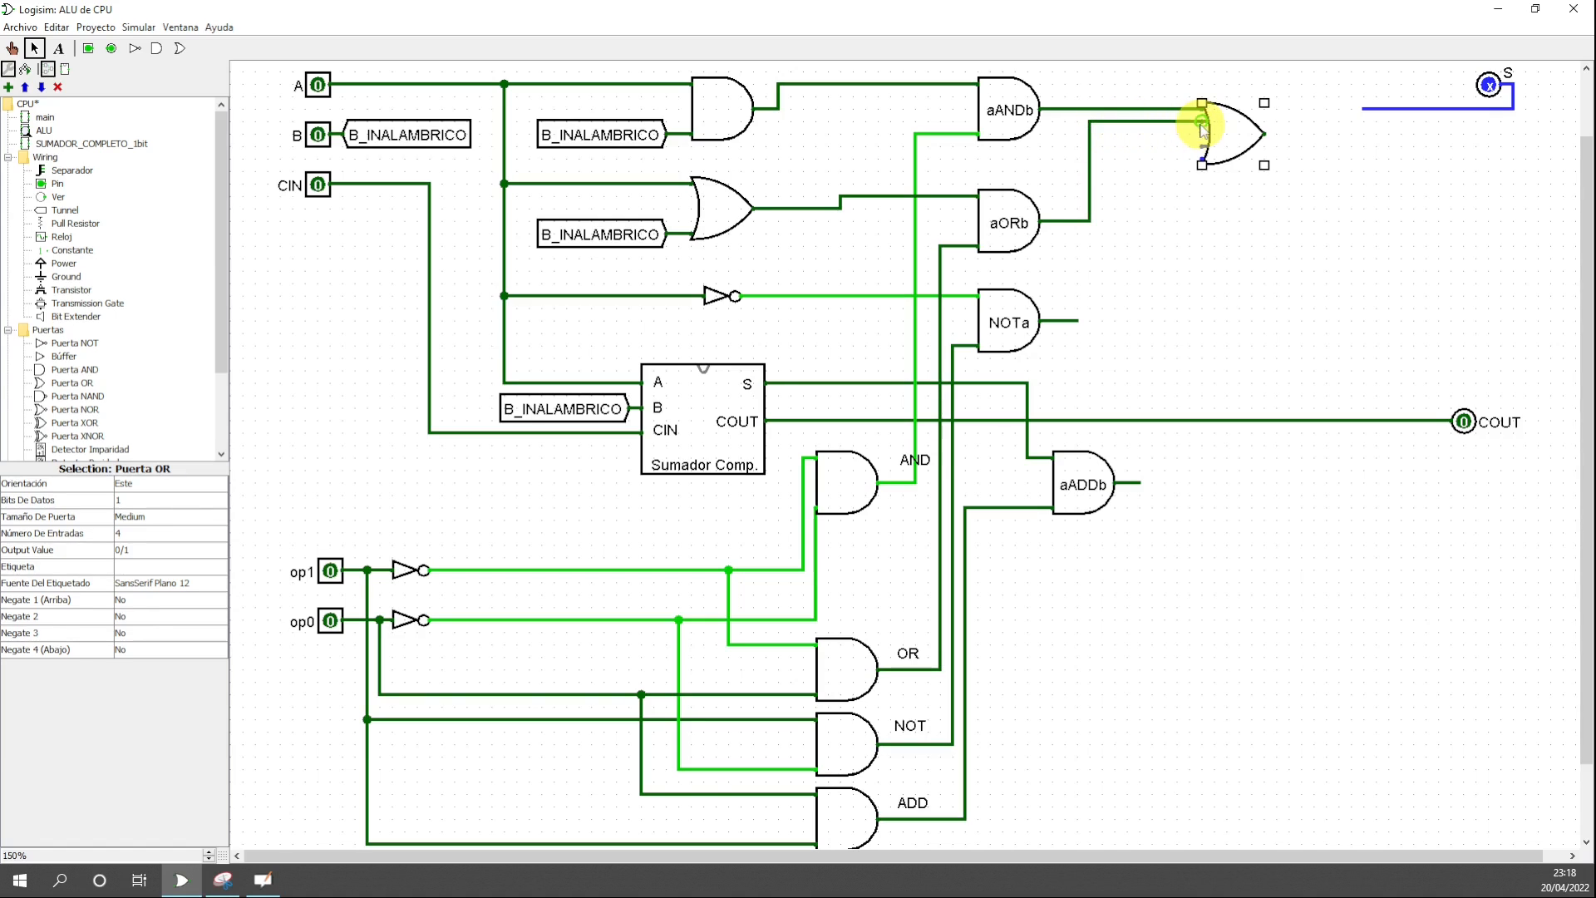
pyautogui.moveTo(1079, 320); pyautogui.dragTo(1114, 146)
pyautogui.moveTo(1114, 147); pyautogui.dragTo(1205, 146)
pyautogui.moveTo(1137, 481)
pyautogui.mouseDown()
pyautogui.moveTo(1138, 157)
pyautogui.moveTo(1205, 161)
pyautogui.moveTo(1366, 109)
pyautogui.mouseUp()
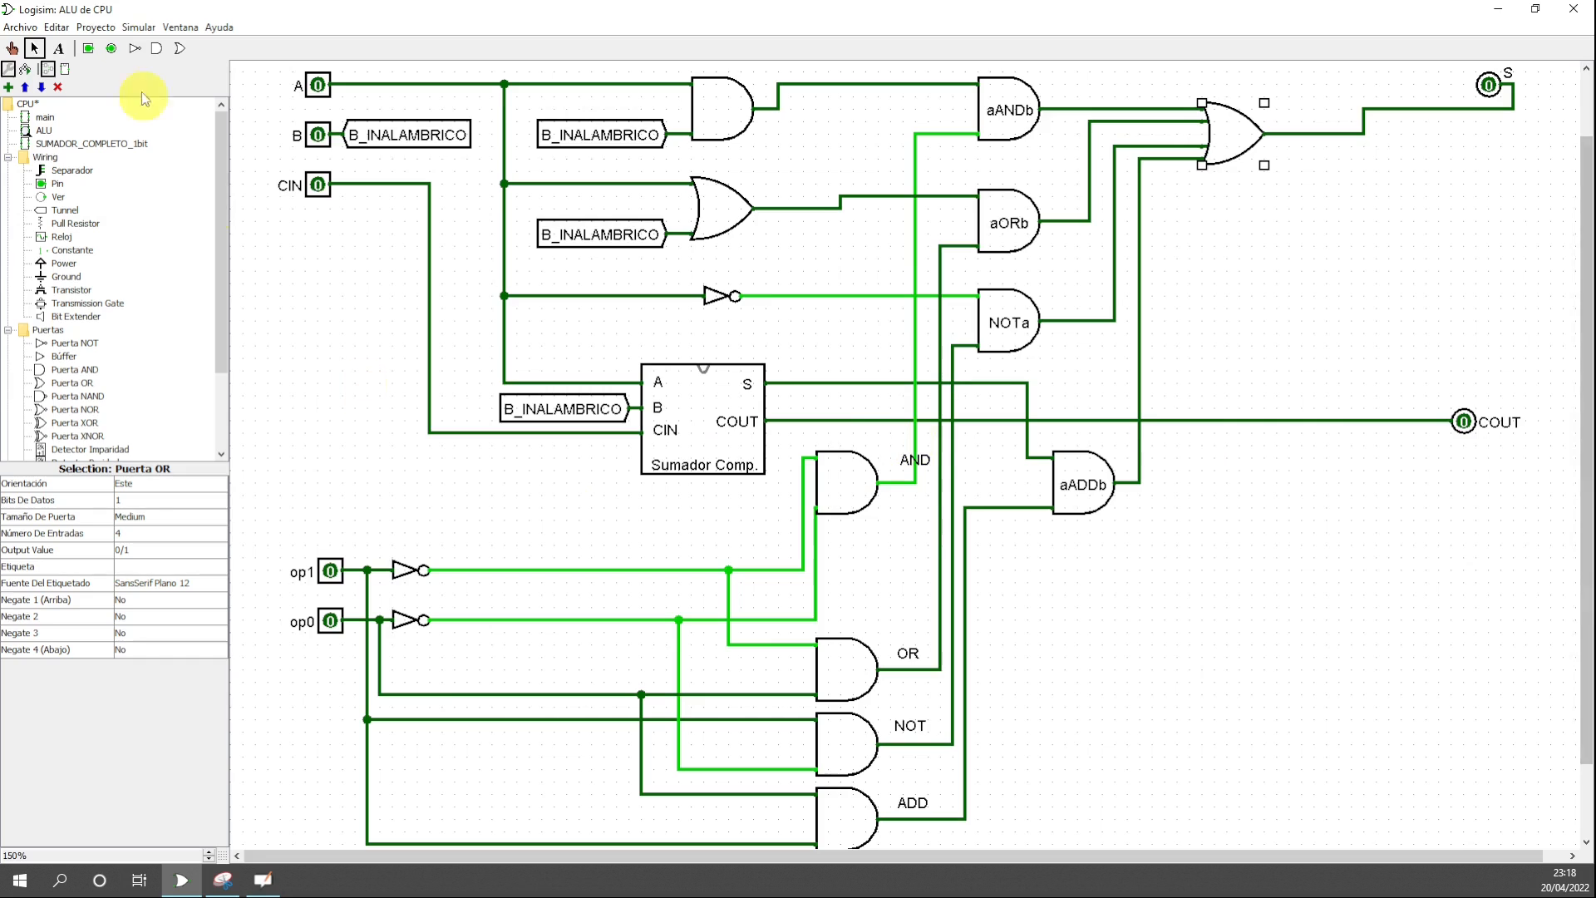
pyautogui.click(12, 48)
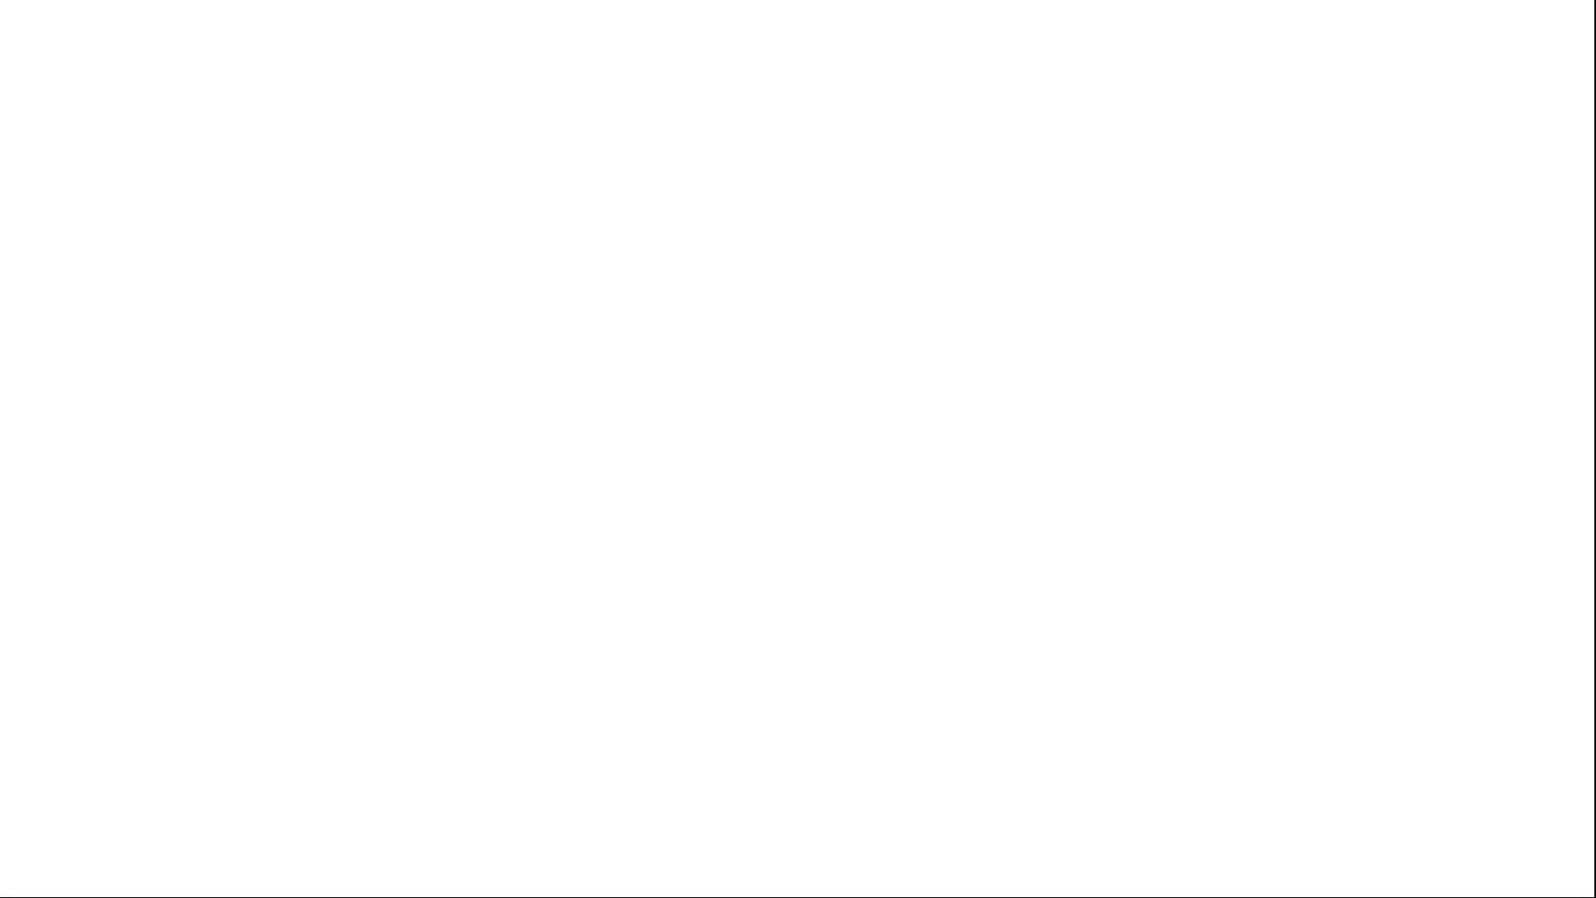
# - On the blank whiteboard page, start a text truth table with columns a and b and the first row 0 0
pyautogui.click(656, 220)
pyautogui.write('a')
pyautogui.press('Tab')
pyautogui.write('b')
pyautogui.press('Return')
pyautogui.write('0')
pyautogui.press('Tab')
pyautogui.write('0')
# - Add the remaining truth table rows 0 1, 1 0 and 1 1 under columns a and b
pyautogui.press('Return')
pyautogui.write('0')
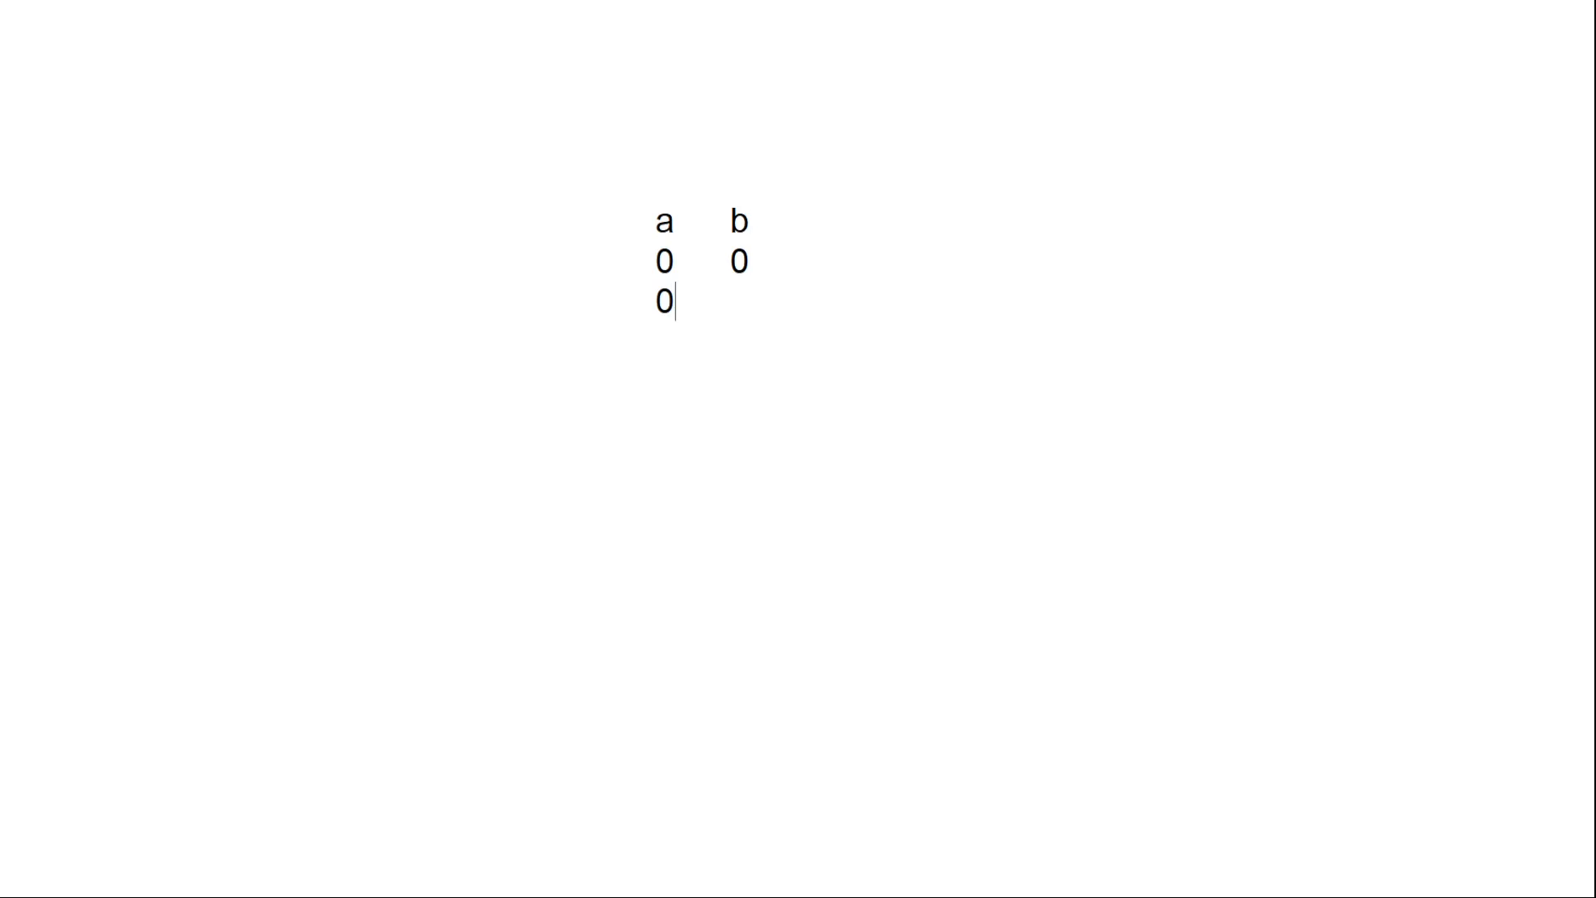
pyautogui.press('Tab')
pyautogui.write('1')
pyautogui.press('Return')
pyautogui.write('0')
pyautogui.press('BackSpace')
pyautogui.write('1')
pyautogui.press('Tab')
pyautogui.write('0')
pyautogui.press('Return')
pyautogui.write('1')
pyautogui.press('Tab')
pyautogui.write('1')
# - Add a column headed "and" after column b in the truth table
pyautogui.click(749, 220)
pyautogui.press('Tab')
pyautogui.write('an')
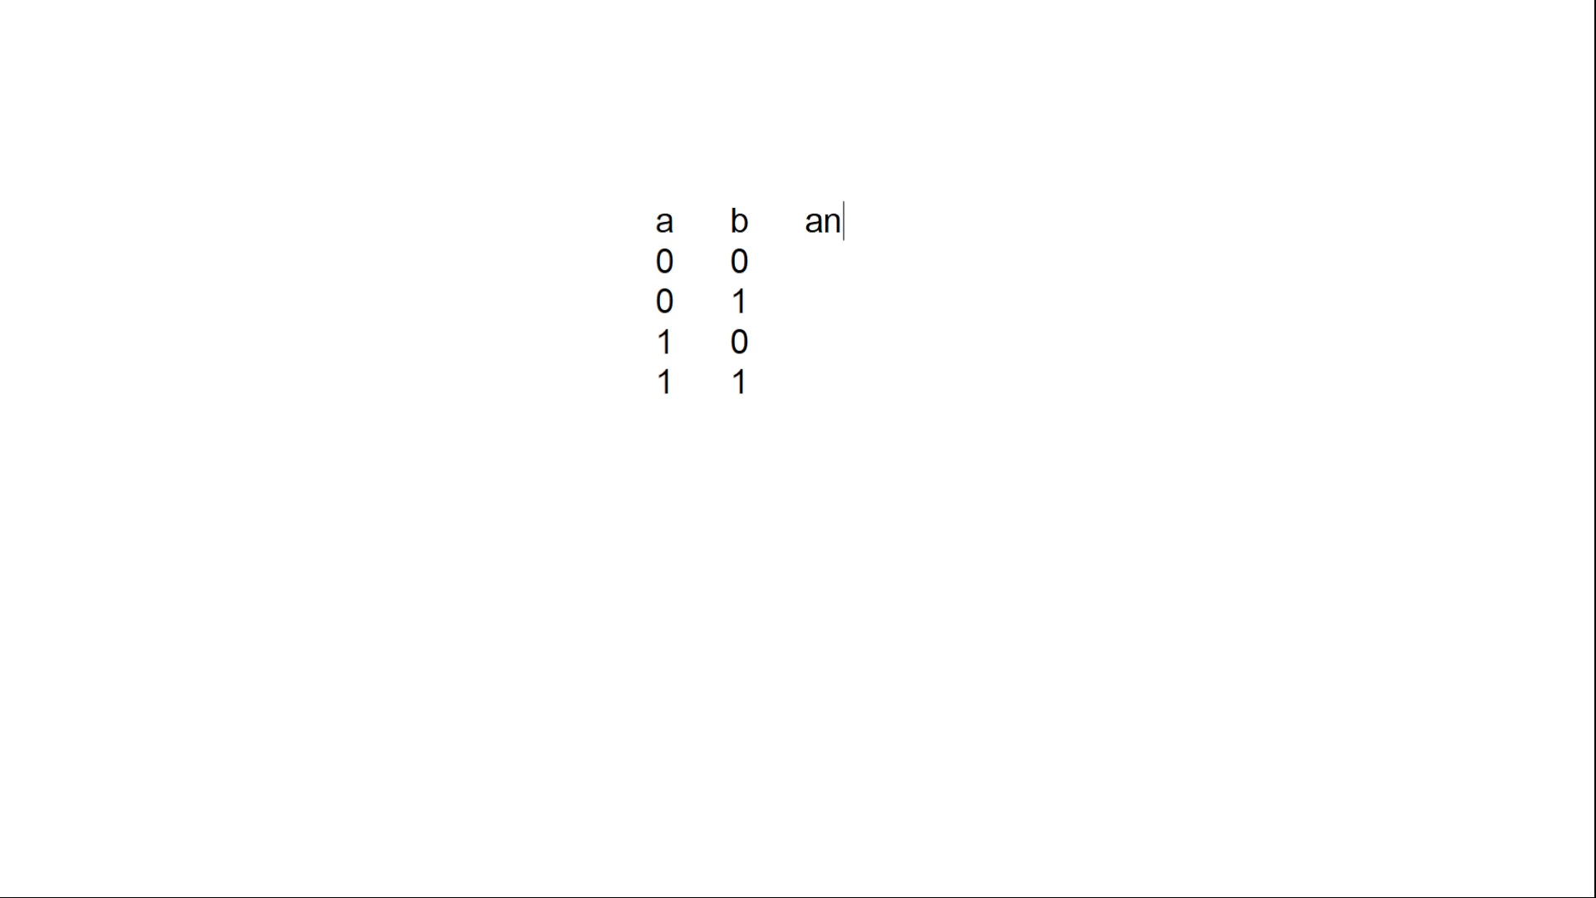
pyautogui.write('d')
pyautogui.tripleClick(845, 221)
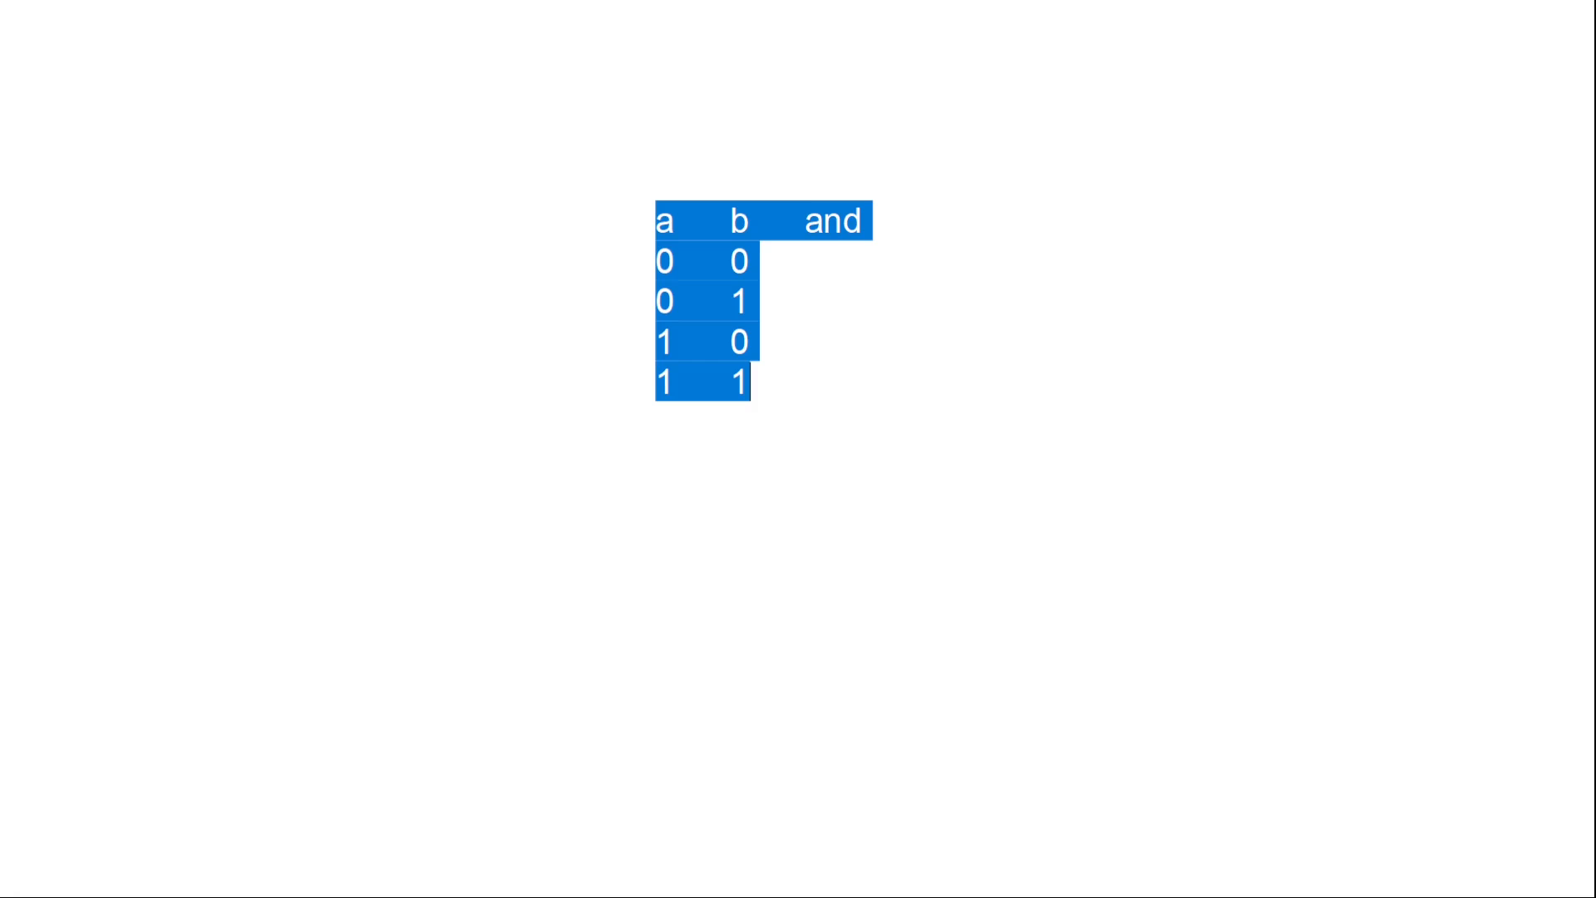
pyautogui.click(865, 221)
pyautogui.press('BackSpace')
pyautogui.press('Tab')
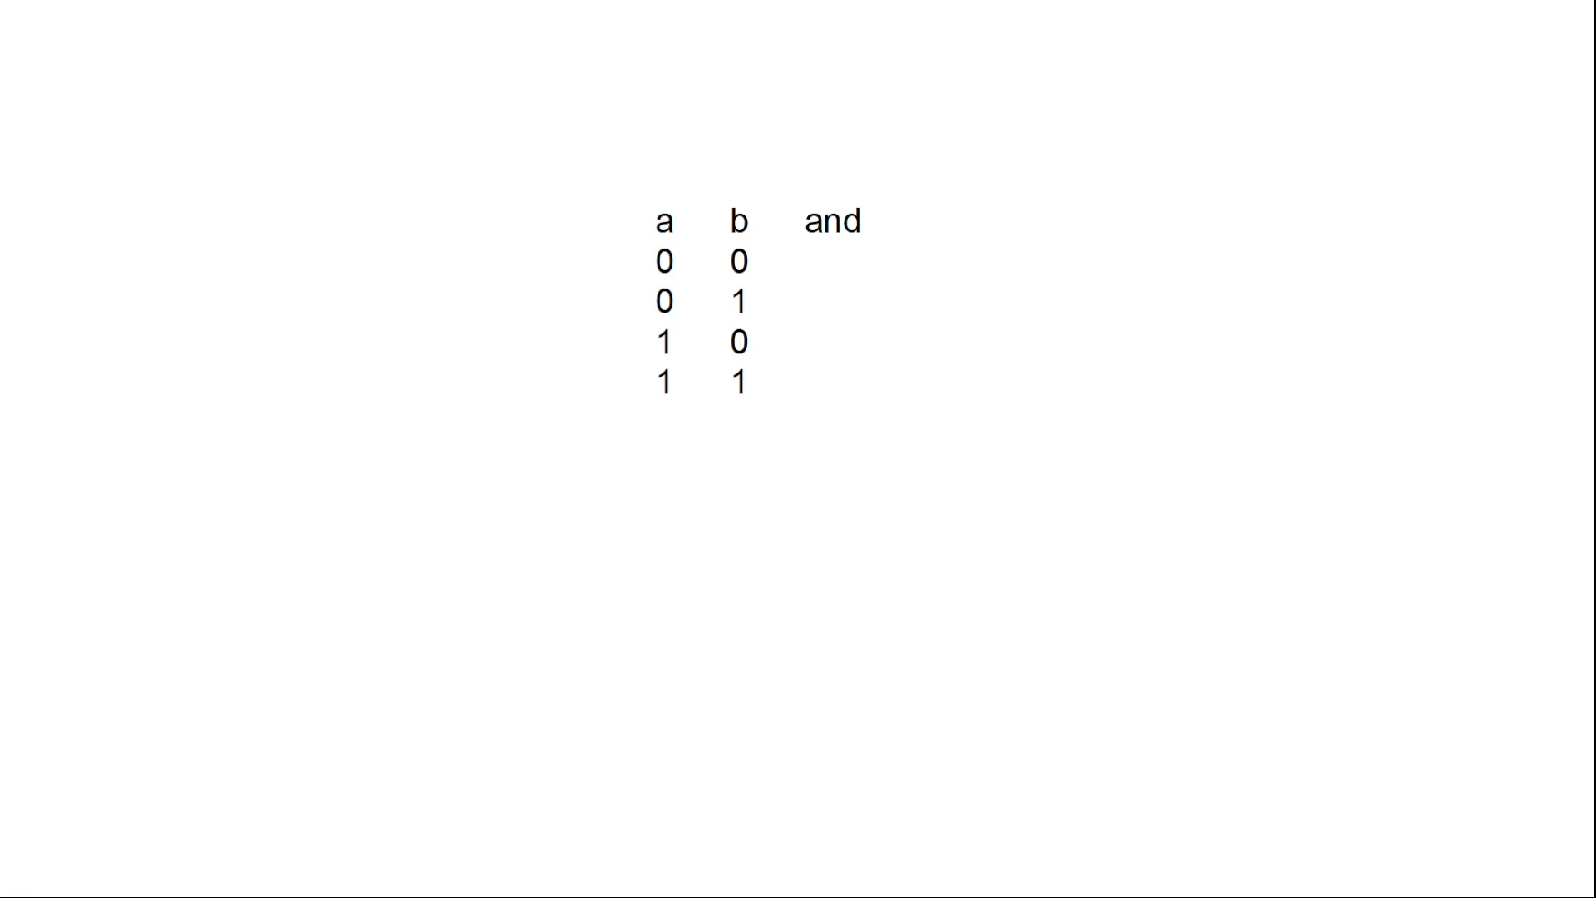
# - Add the column headings "or", "not" and "add", and complete the "and" column as 0, 0, 0, 1
pyautogui.press('Tab')
pyautogui.write('or')
pyautogui.press('Tab')
pyautogui.write('not')
pyautogui.press('Tab')
pyautogui.write('add')
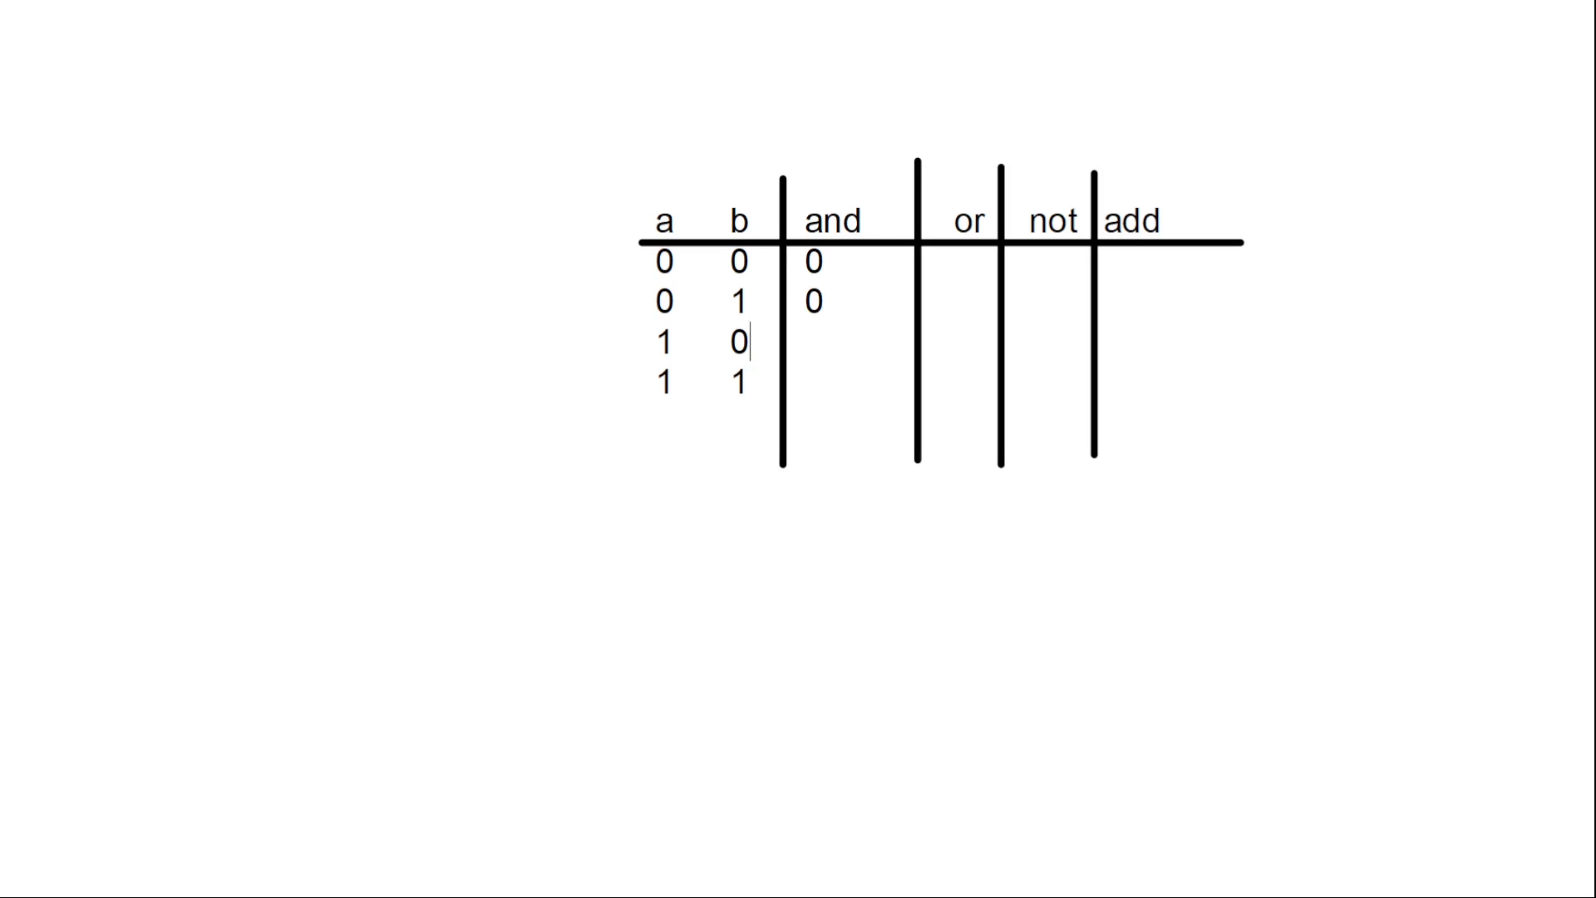
pyautogui.press('Return')
pyautogui.write('1')
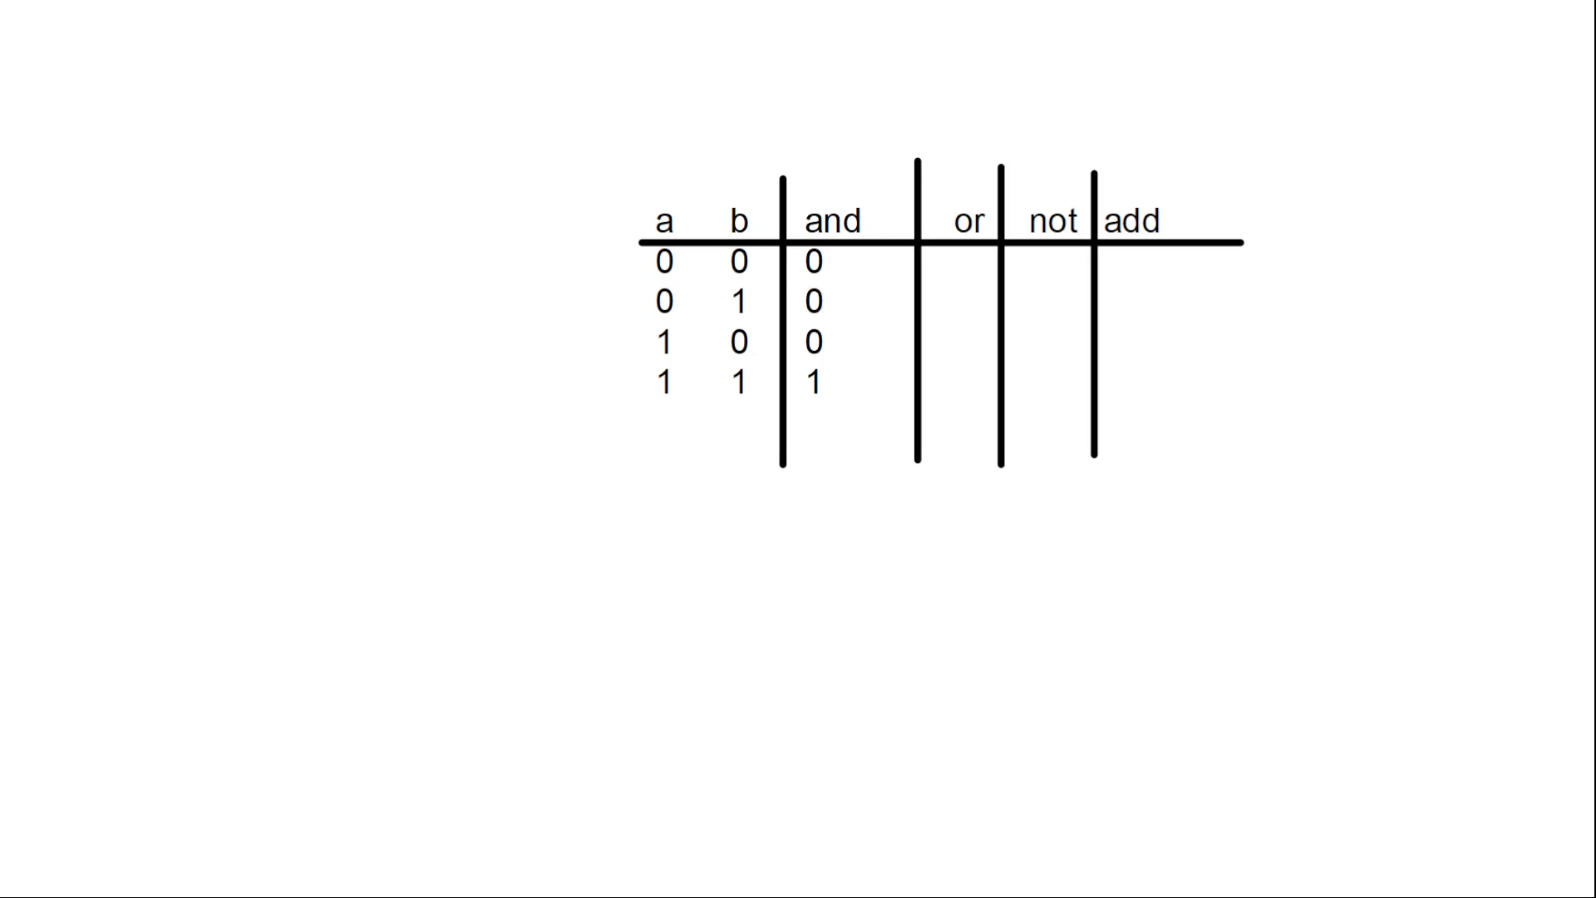
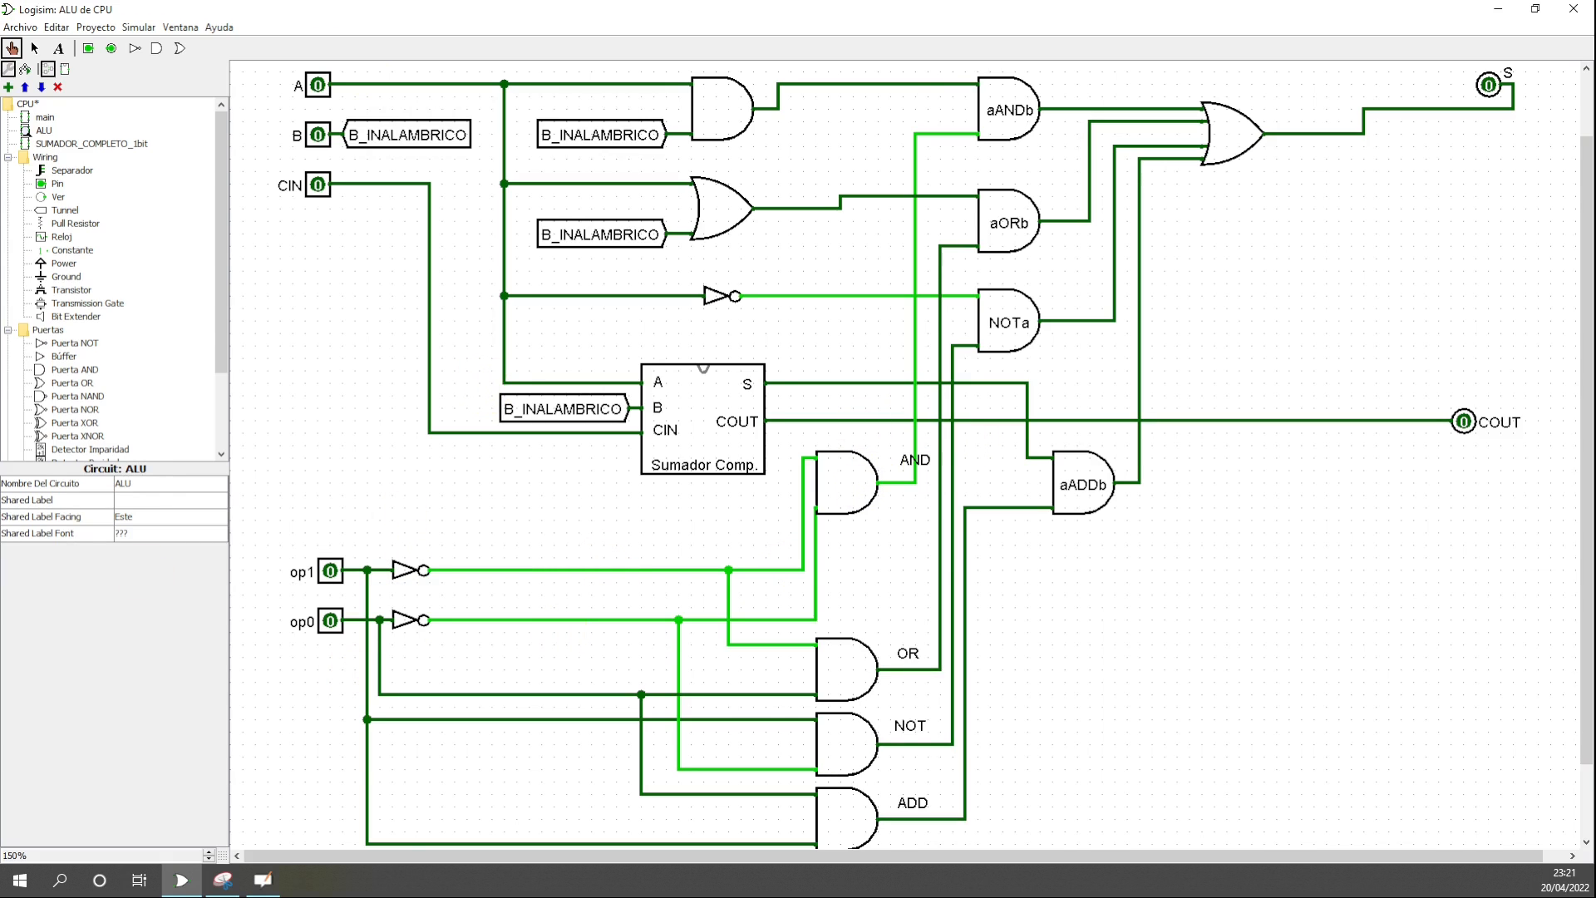
# - Check the whiteboard's opcode table and test the ALU's AND operation by switching A and B to 1, and return both to 0
pyautogui.click(262, 880)
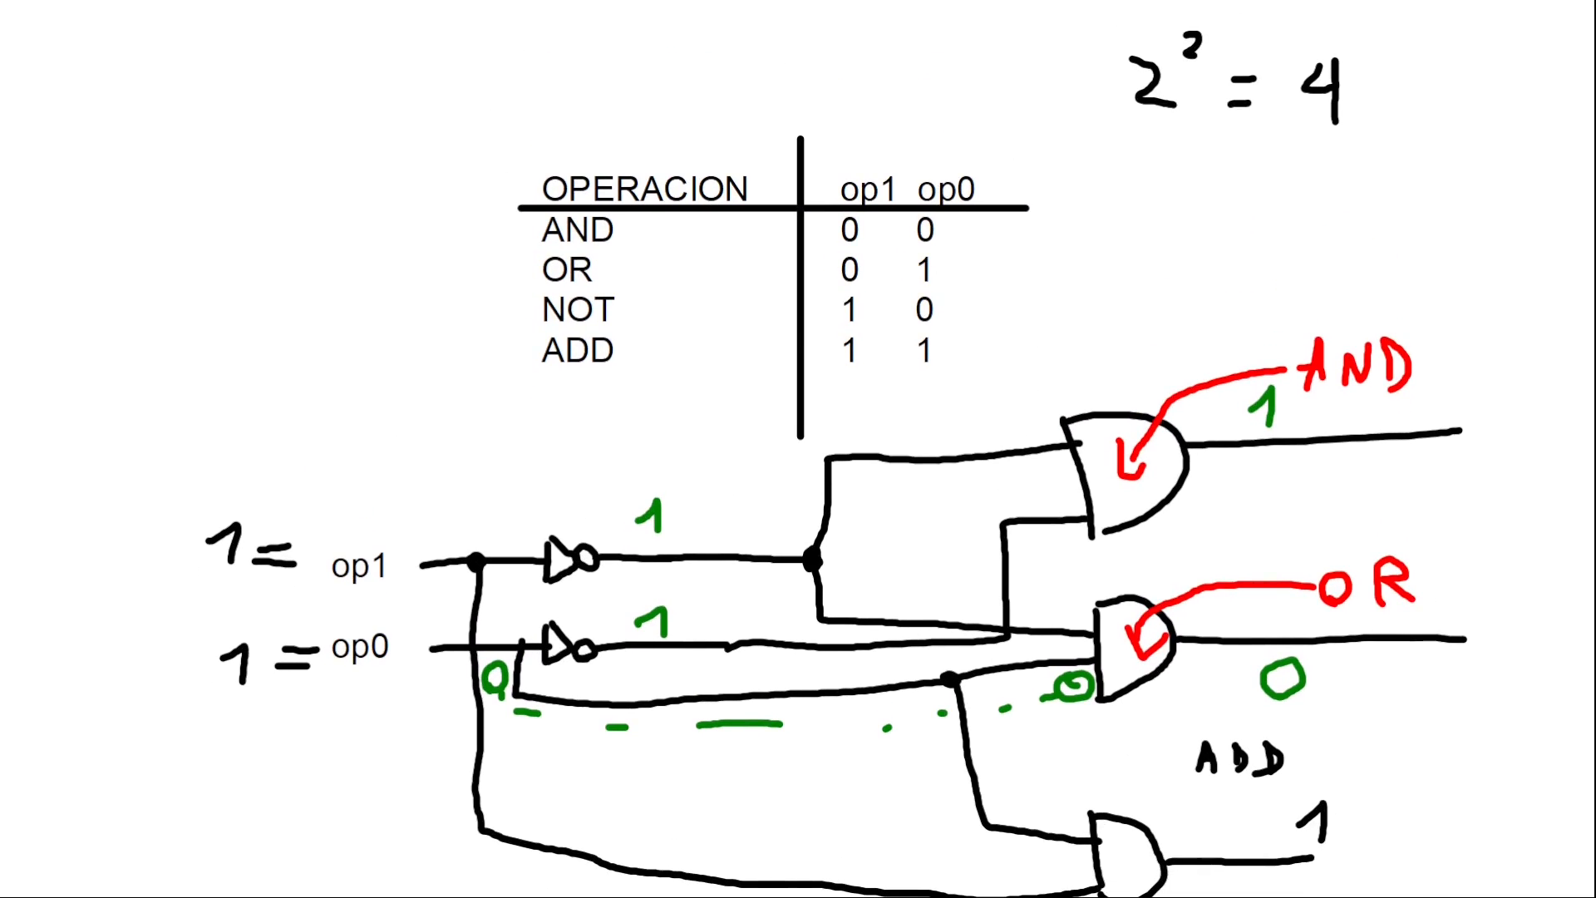
pyautogui.click(848, 227)
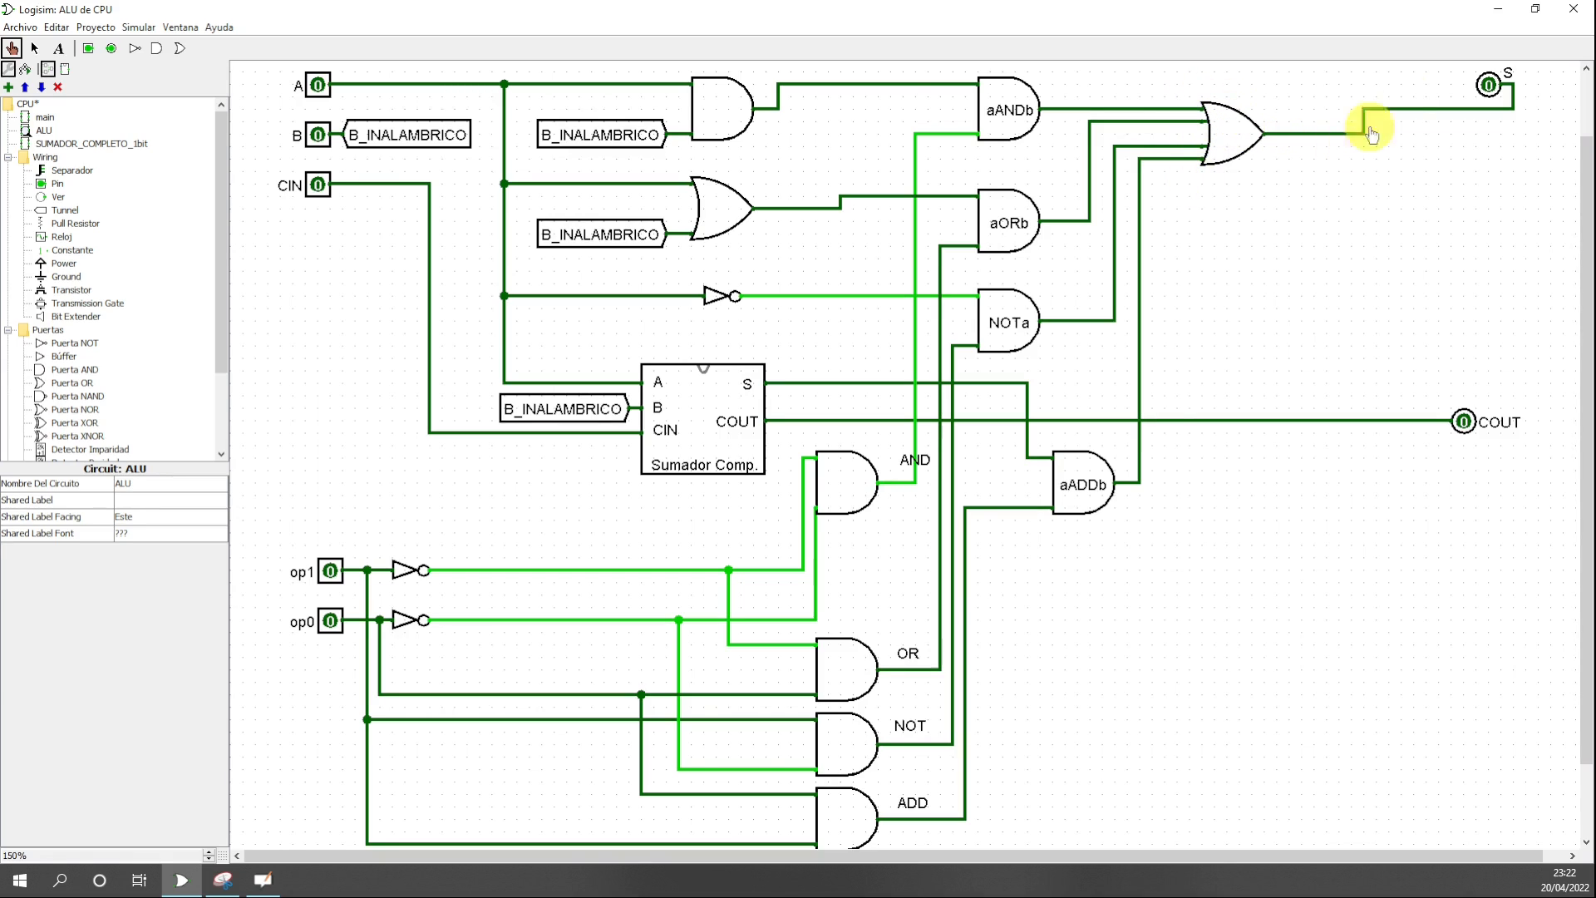
pyautogui.click(320, 86)
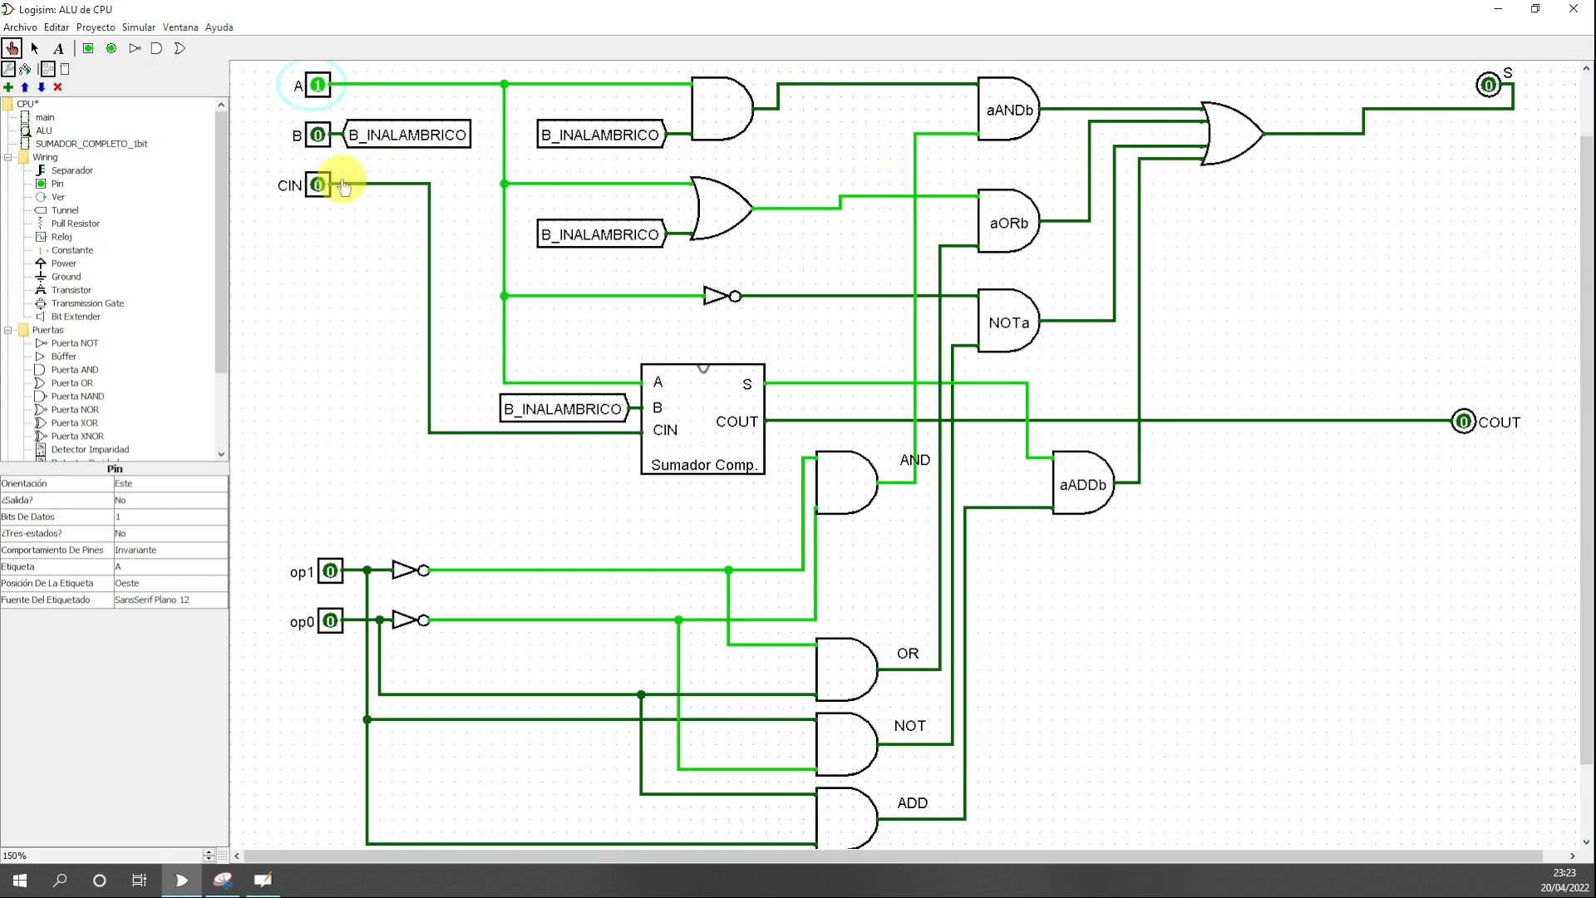
pyautogui.click(318, 137)
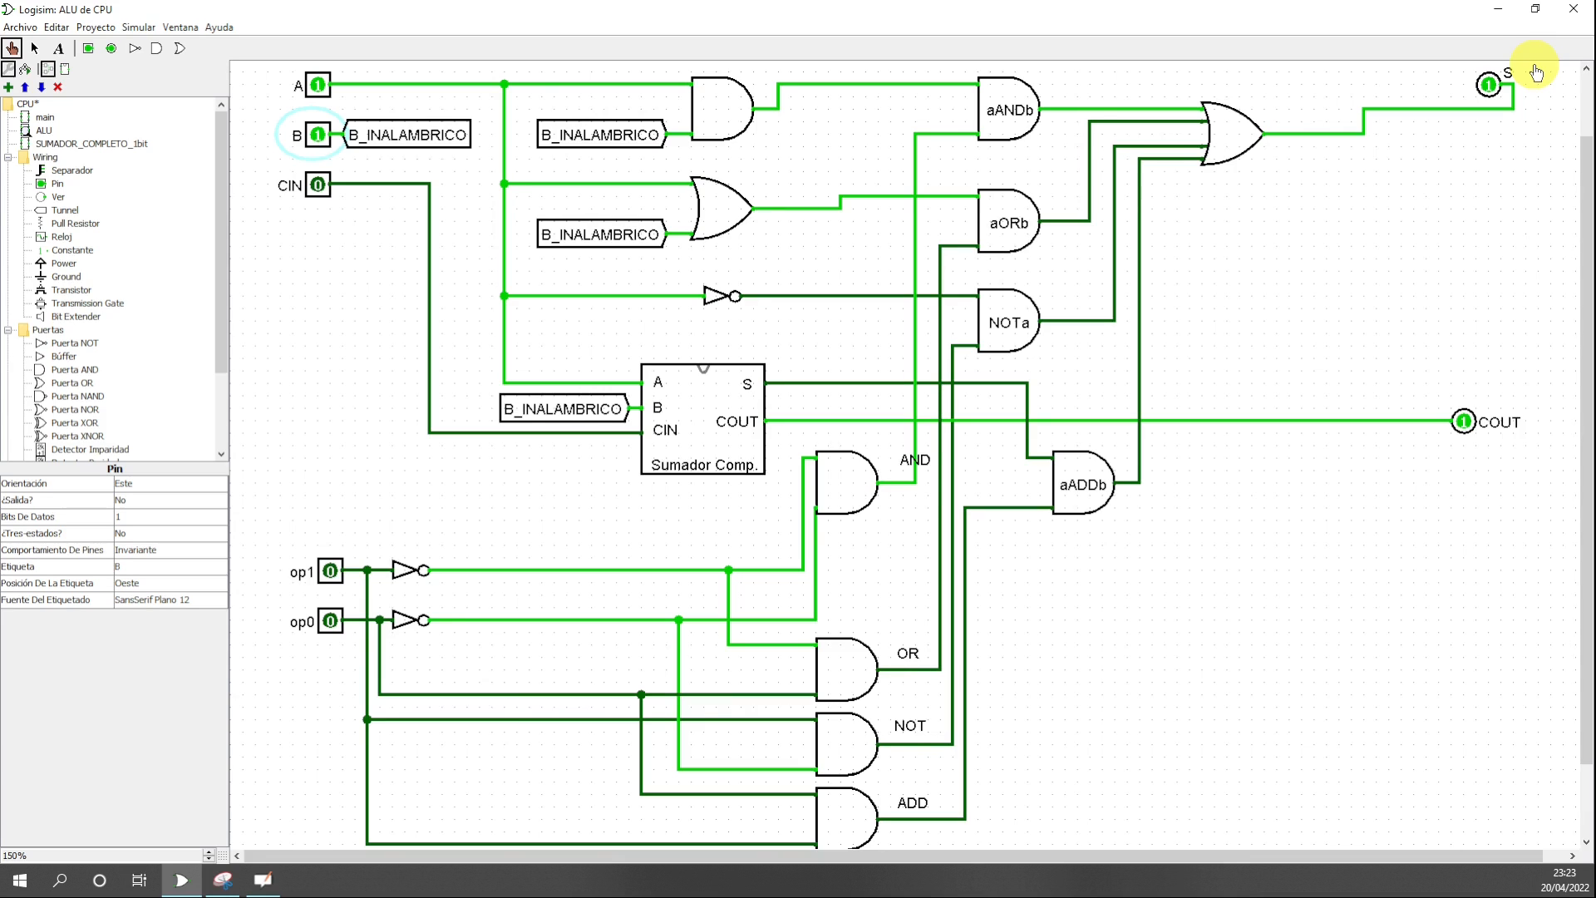
pyautogui.click(318, 85)
pyautogui.click(324, 134)
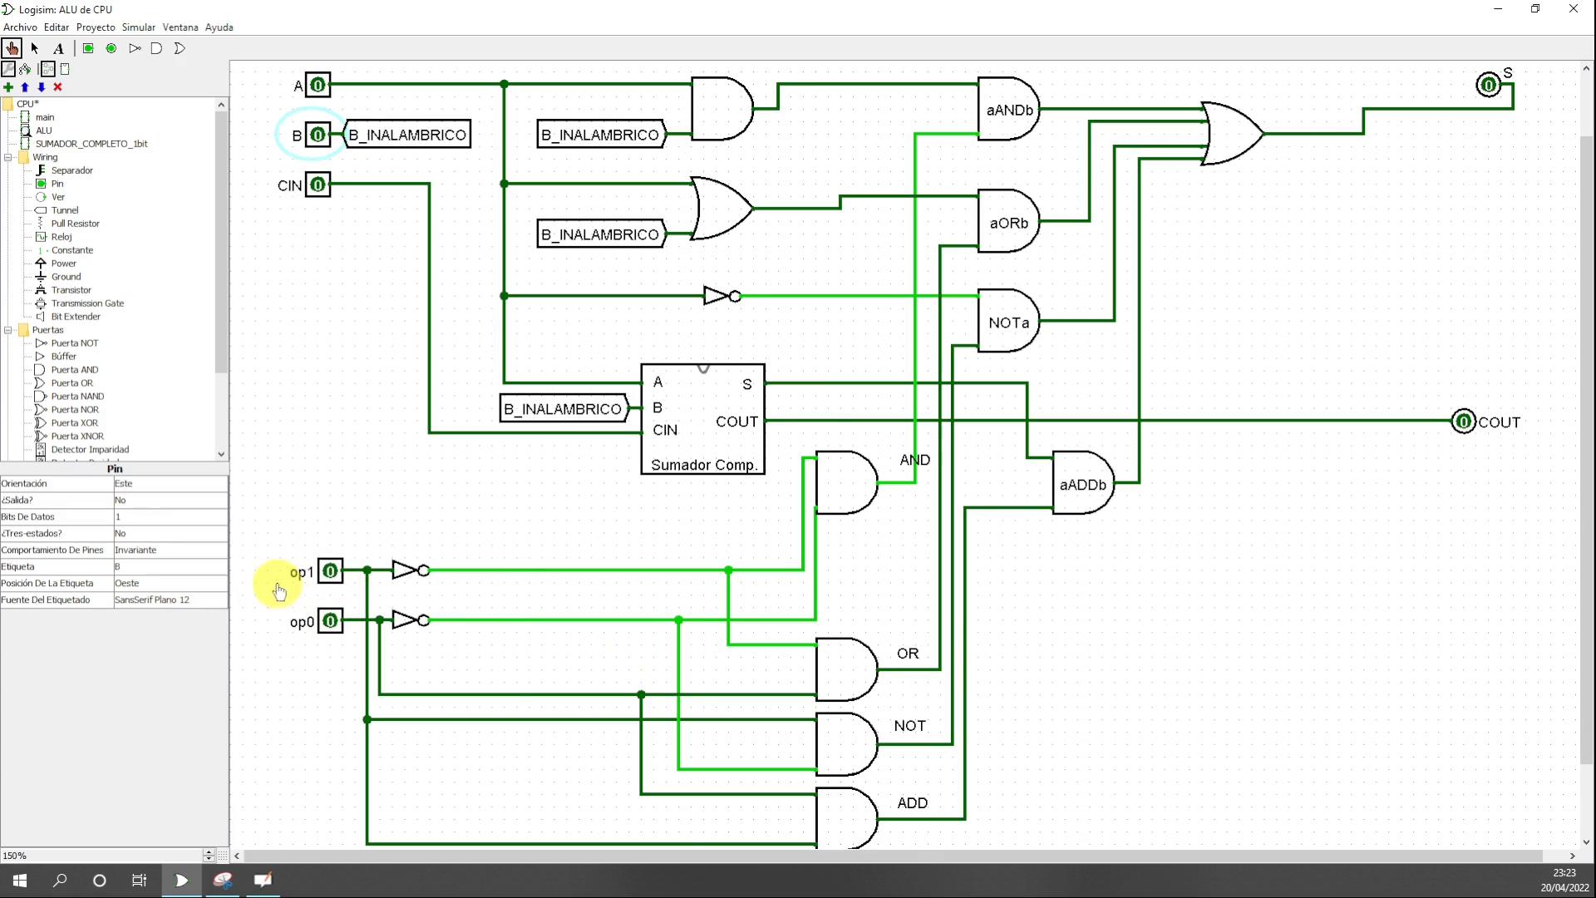
# - Set op0 to 1, check the opcode table, and test the OR operation by toggling A and B, finishing with both at 0
pyautogui.click(330, 622)
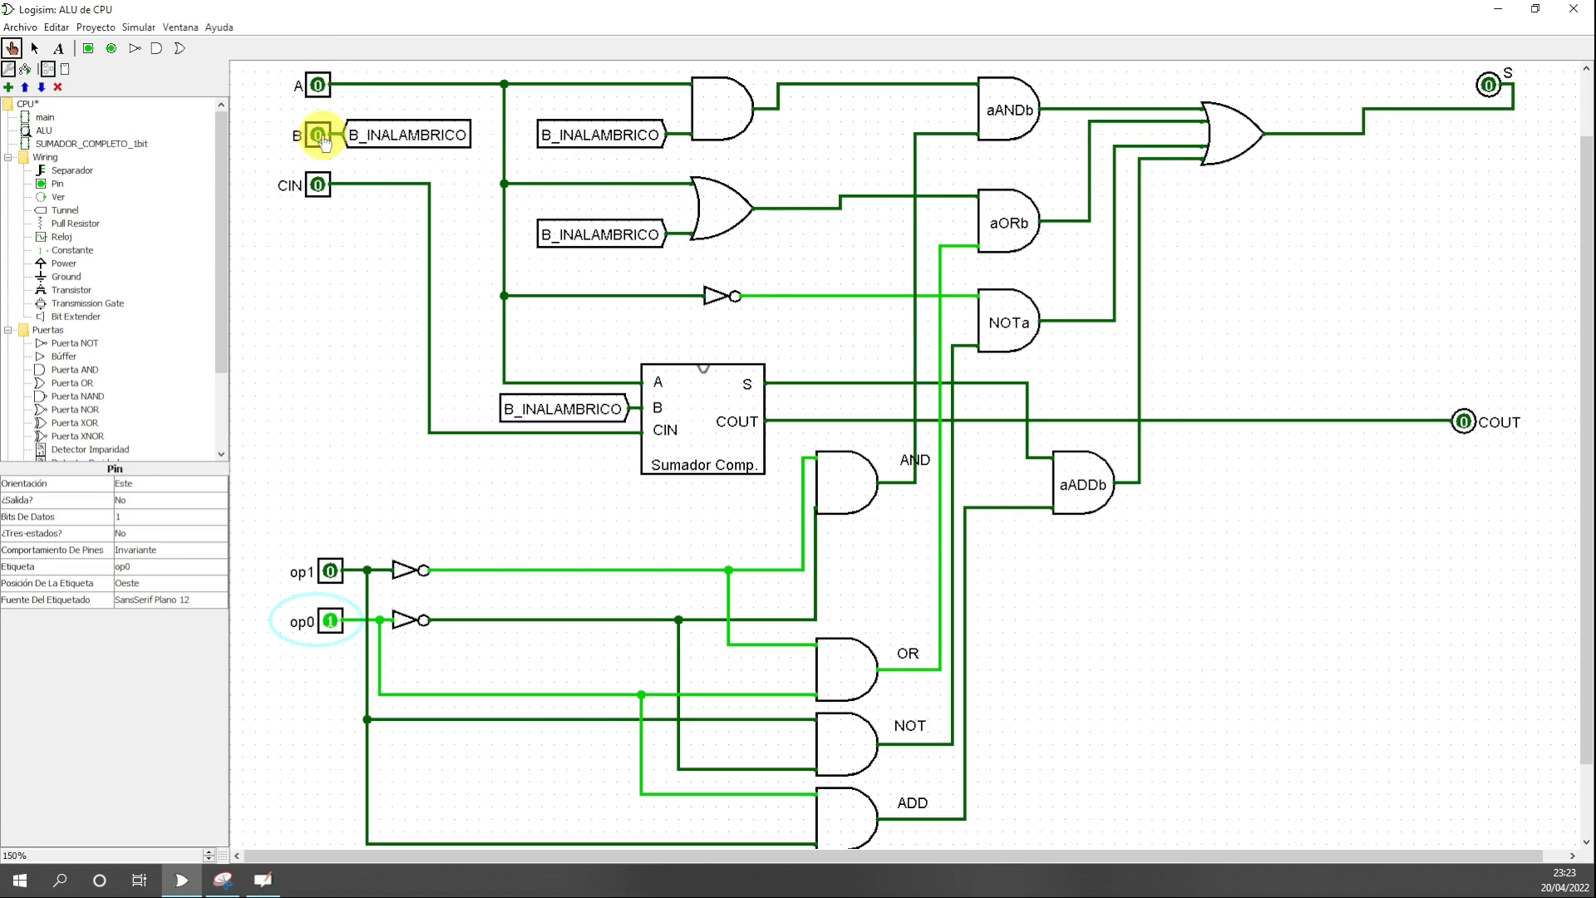
pyautogui.click(264, 880)
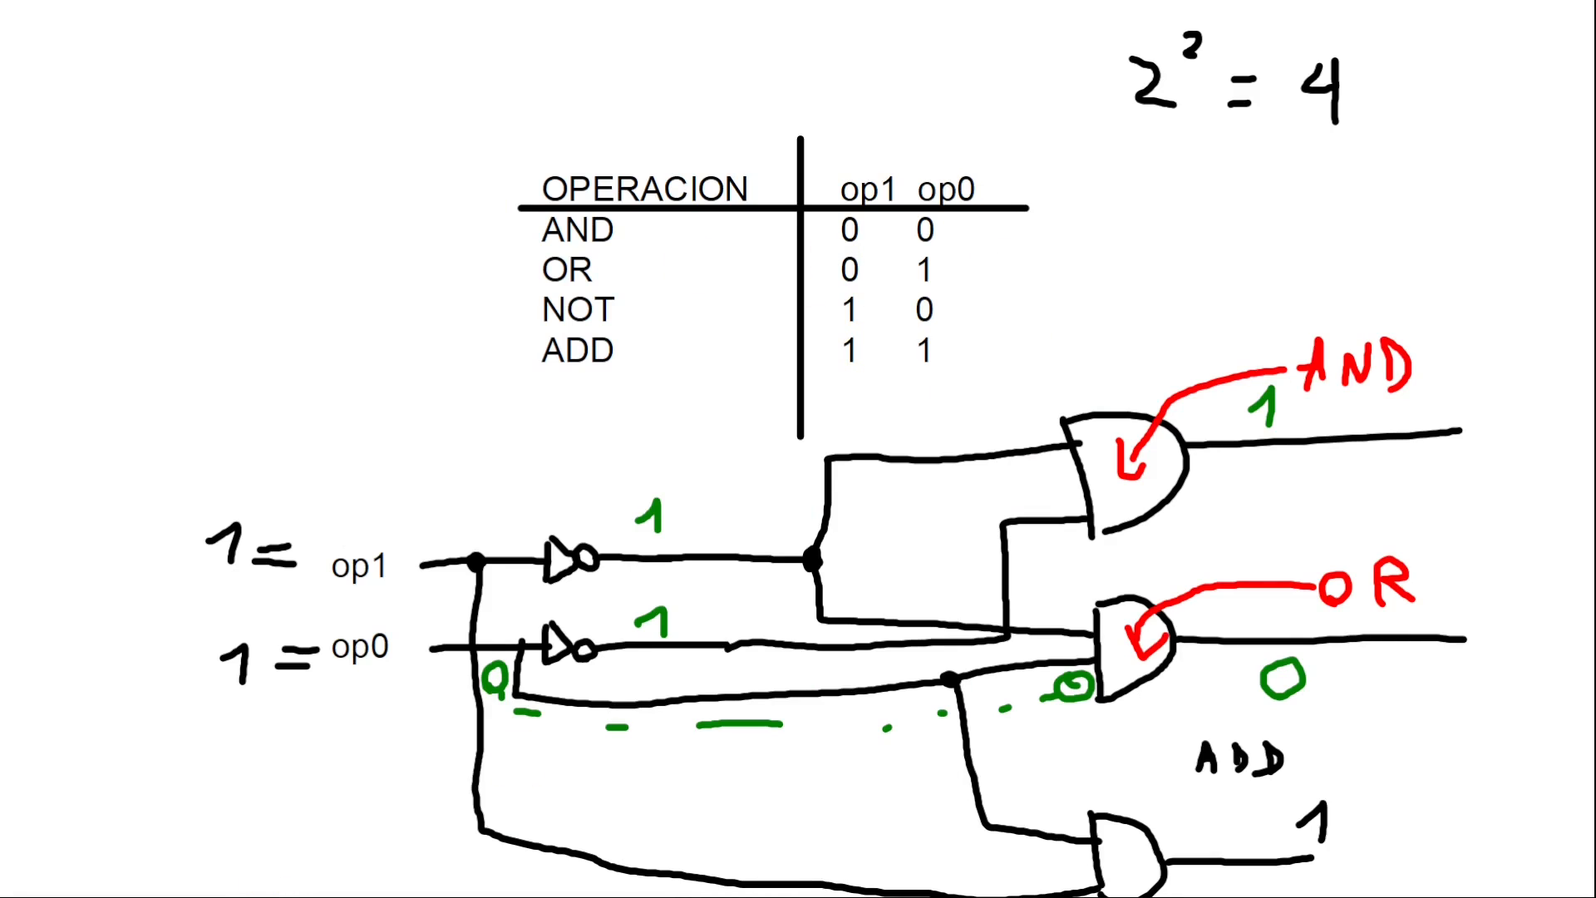
pyautogui.press('pagedown')
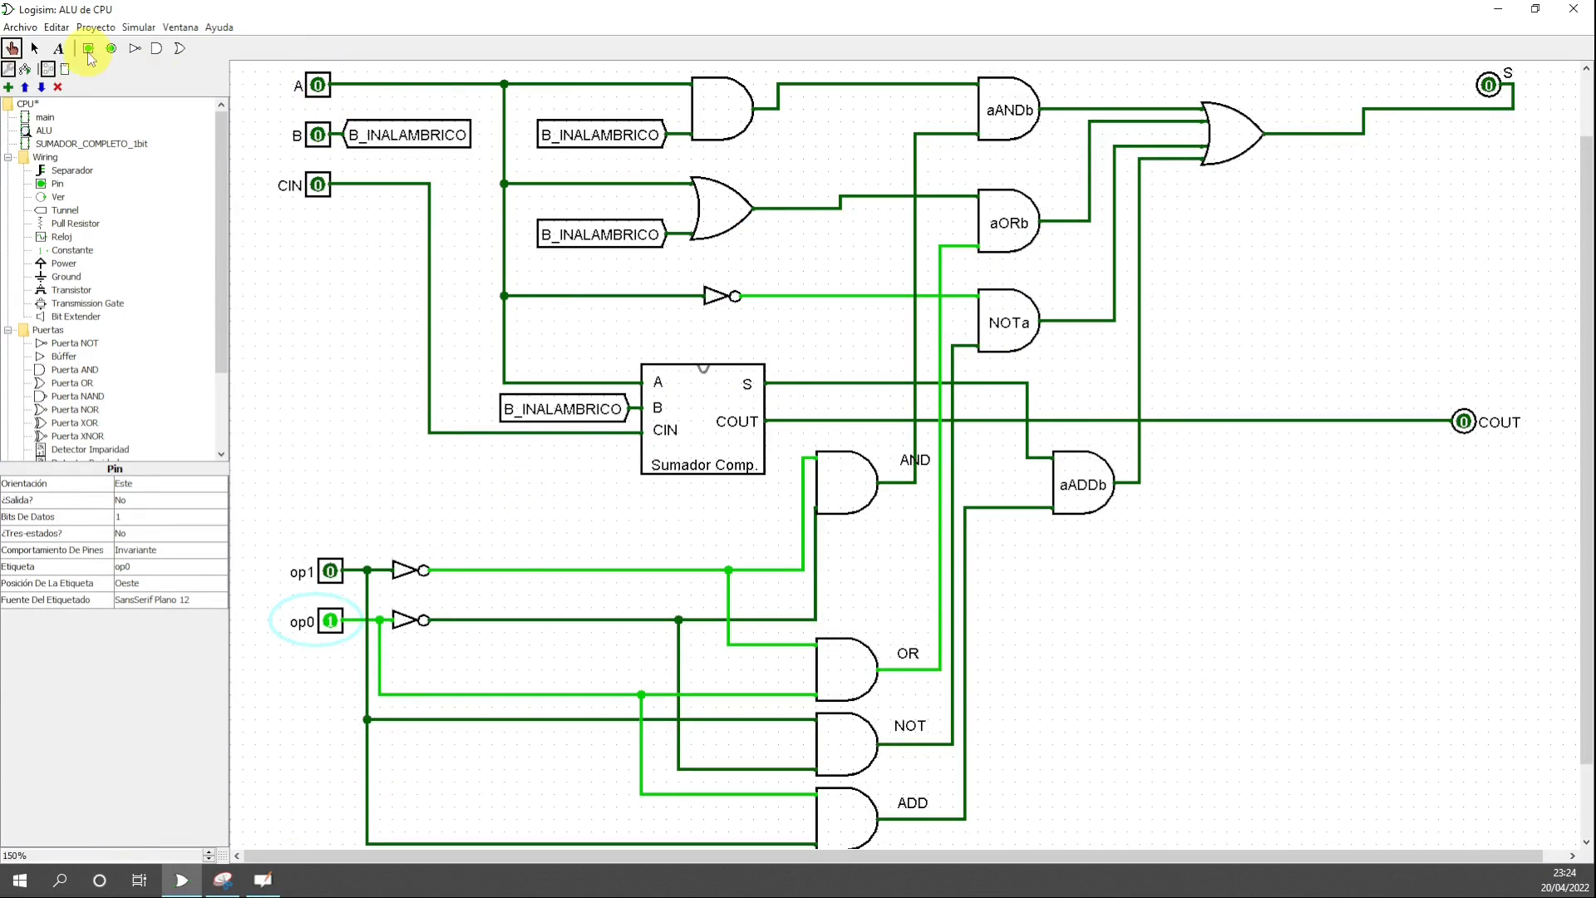
pyautogui.click(317, 85)
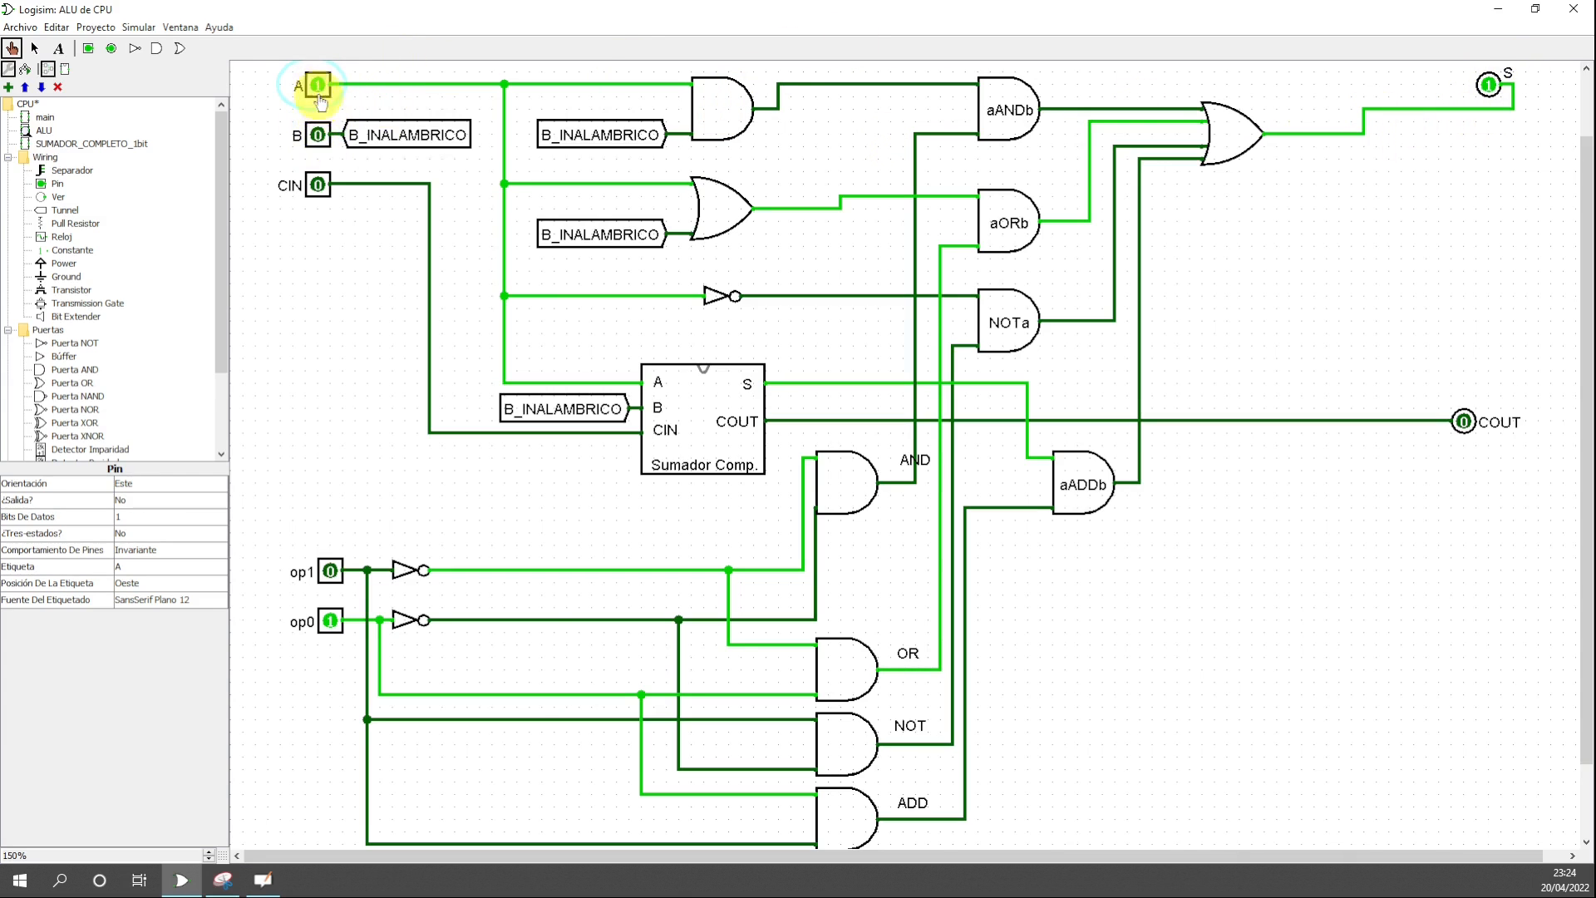
pyautogui.click(317, 135)
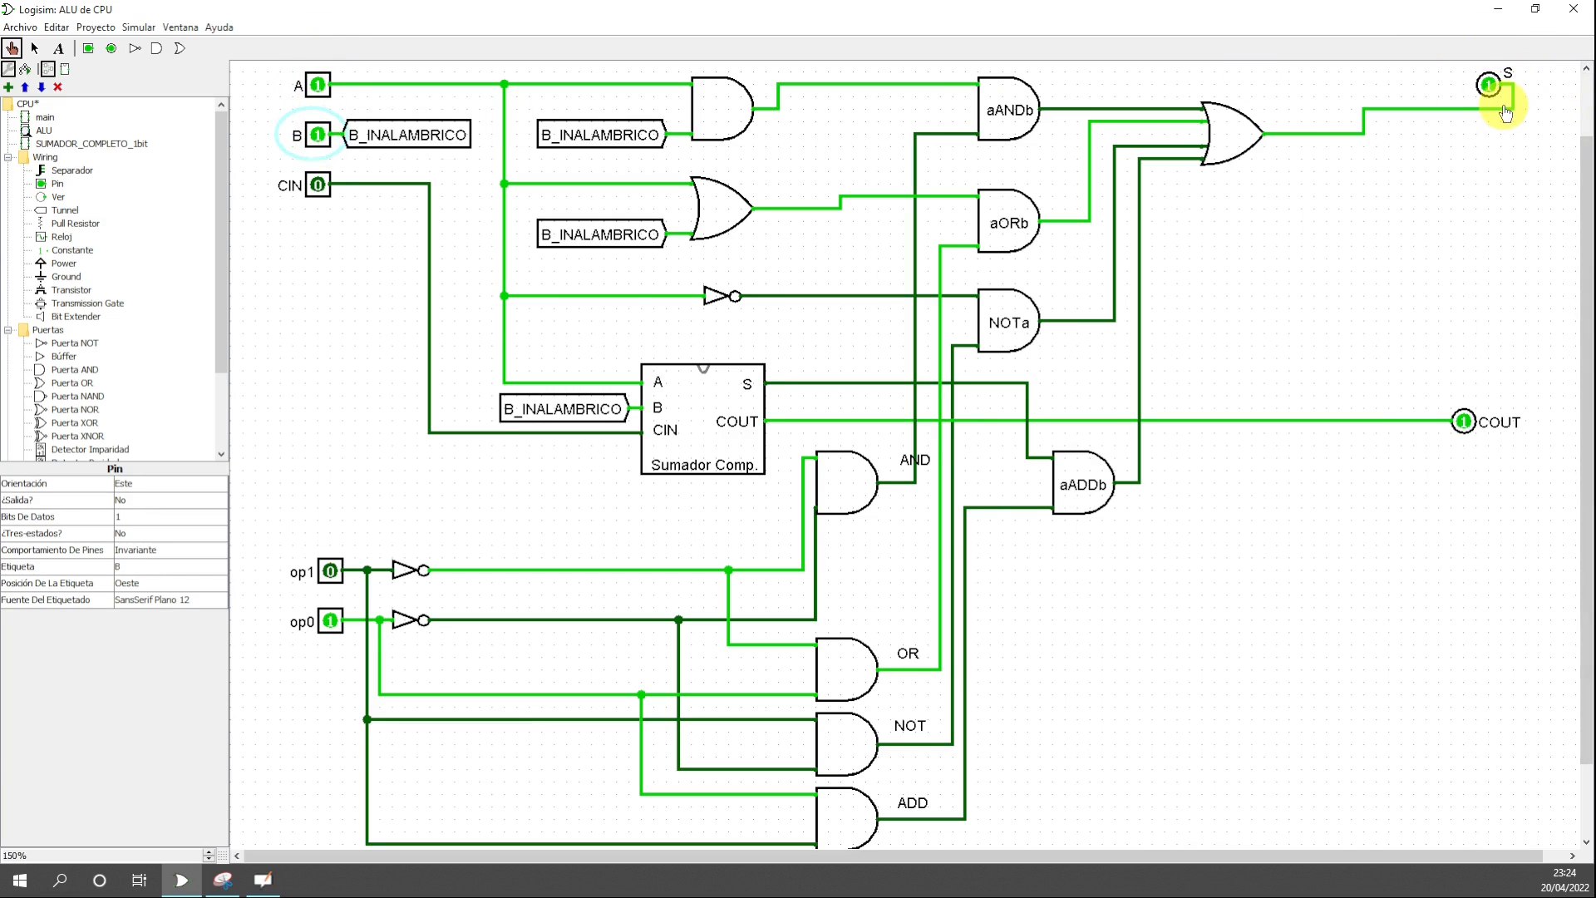
pyautogui.click(317, 85)
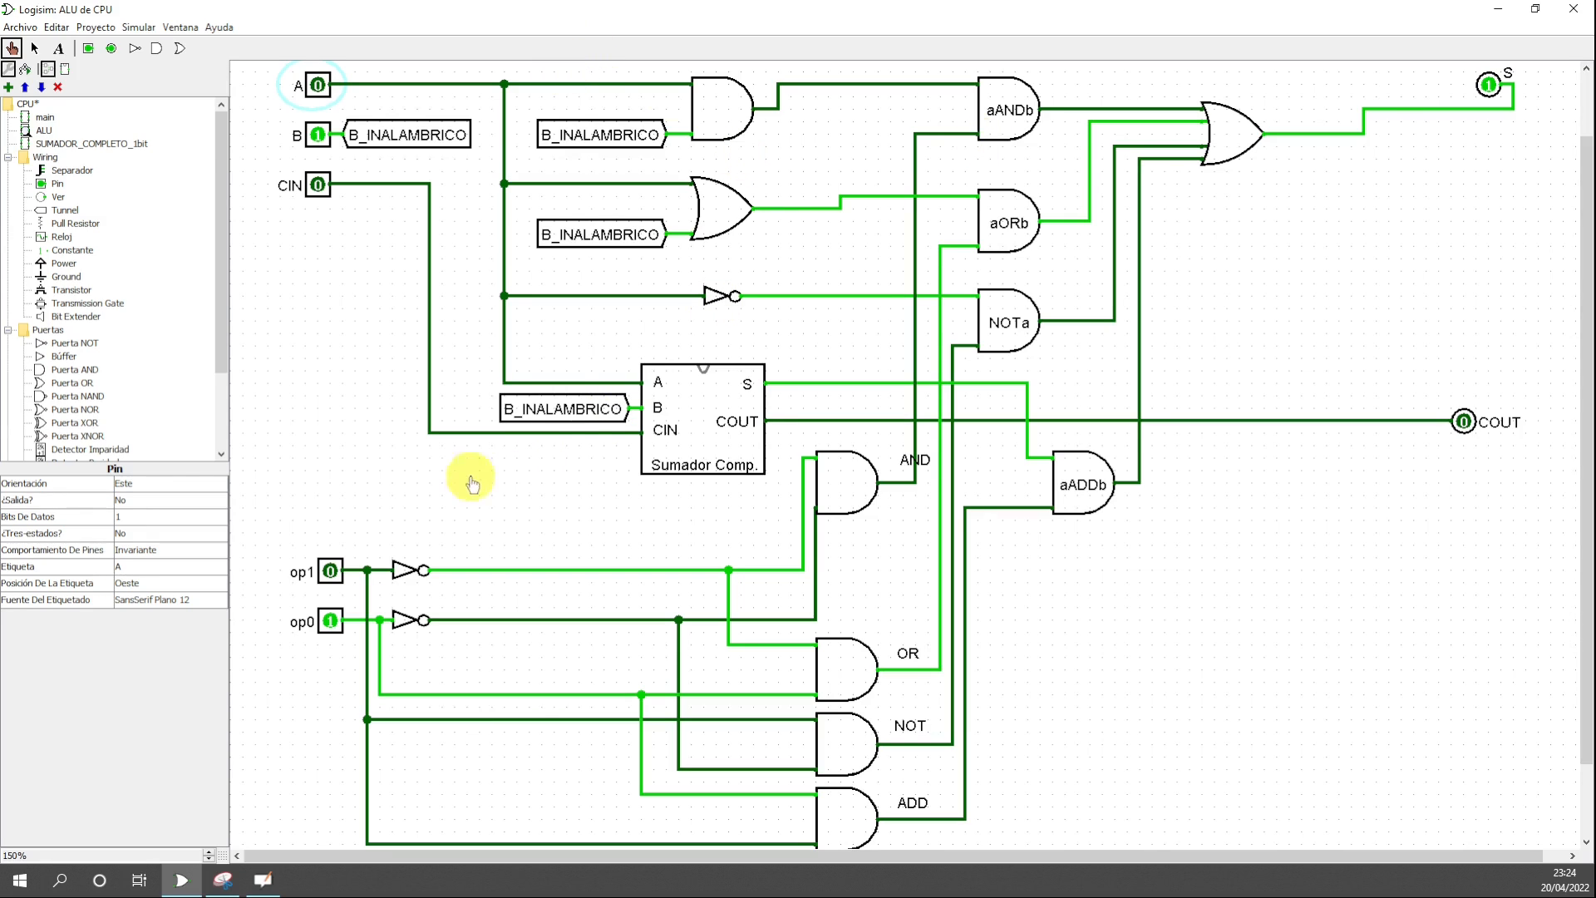
pyautogui.click(317, 86)
pyautogui.click(317, 86)
pyautogui.click(318, 134)
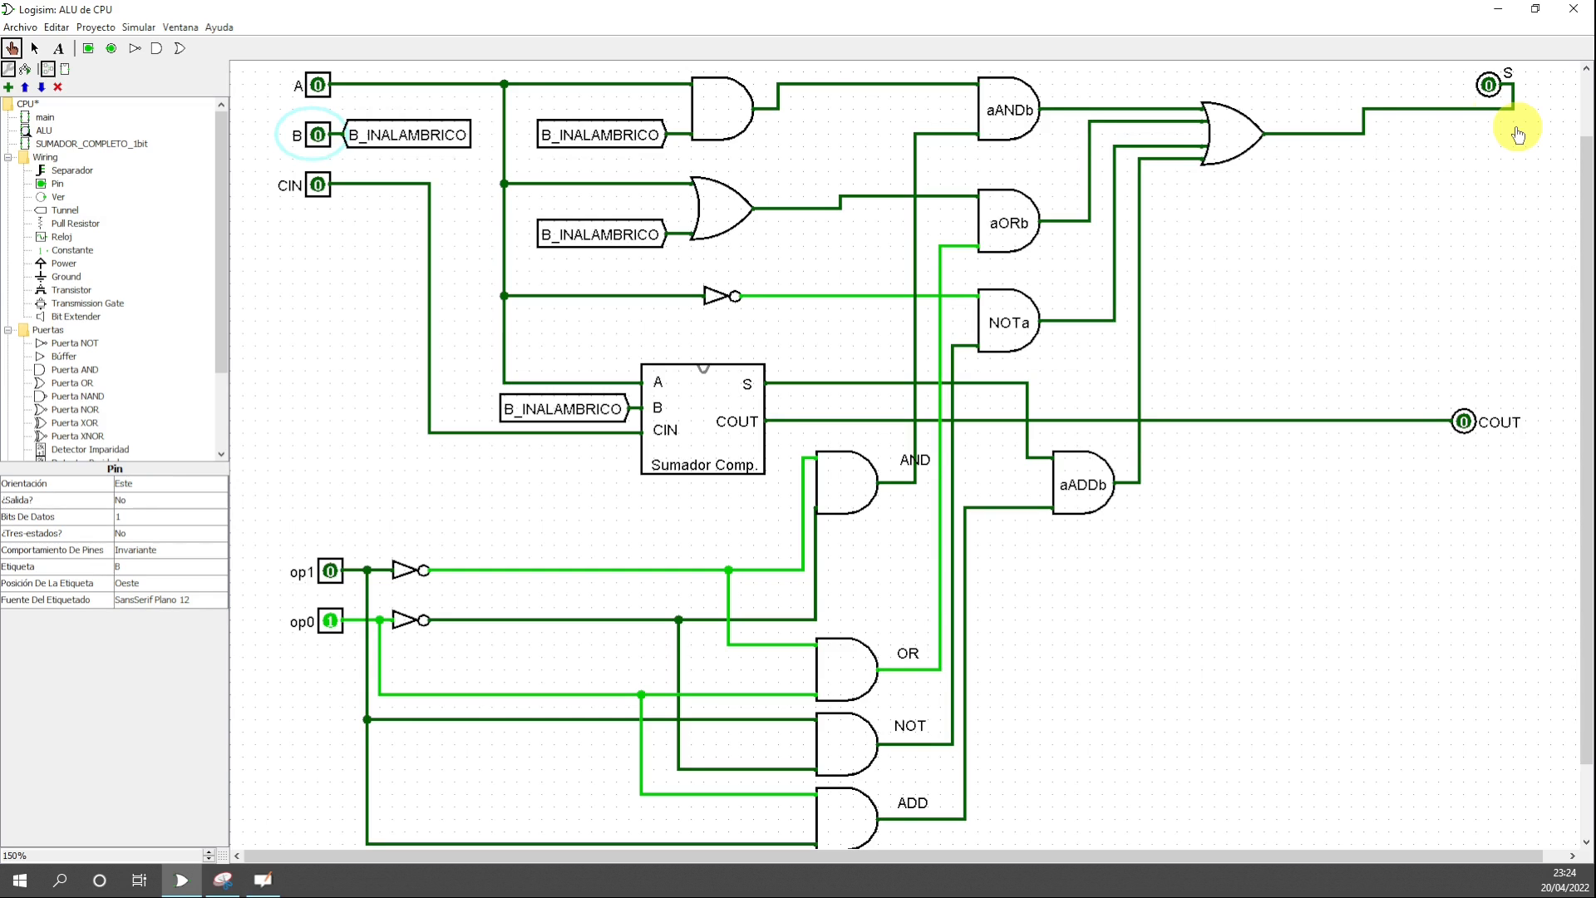
# - Select the NOT operation with op1 at 1 and op0 at 0, and test it by setting A to 1
pyautogui.click(331, 572)
pyautogui.click(332, 622)
pyautogui.click(331, 621)
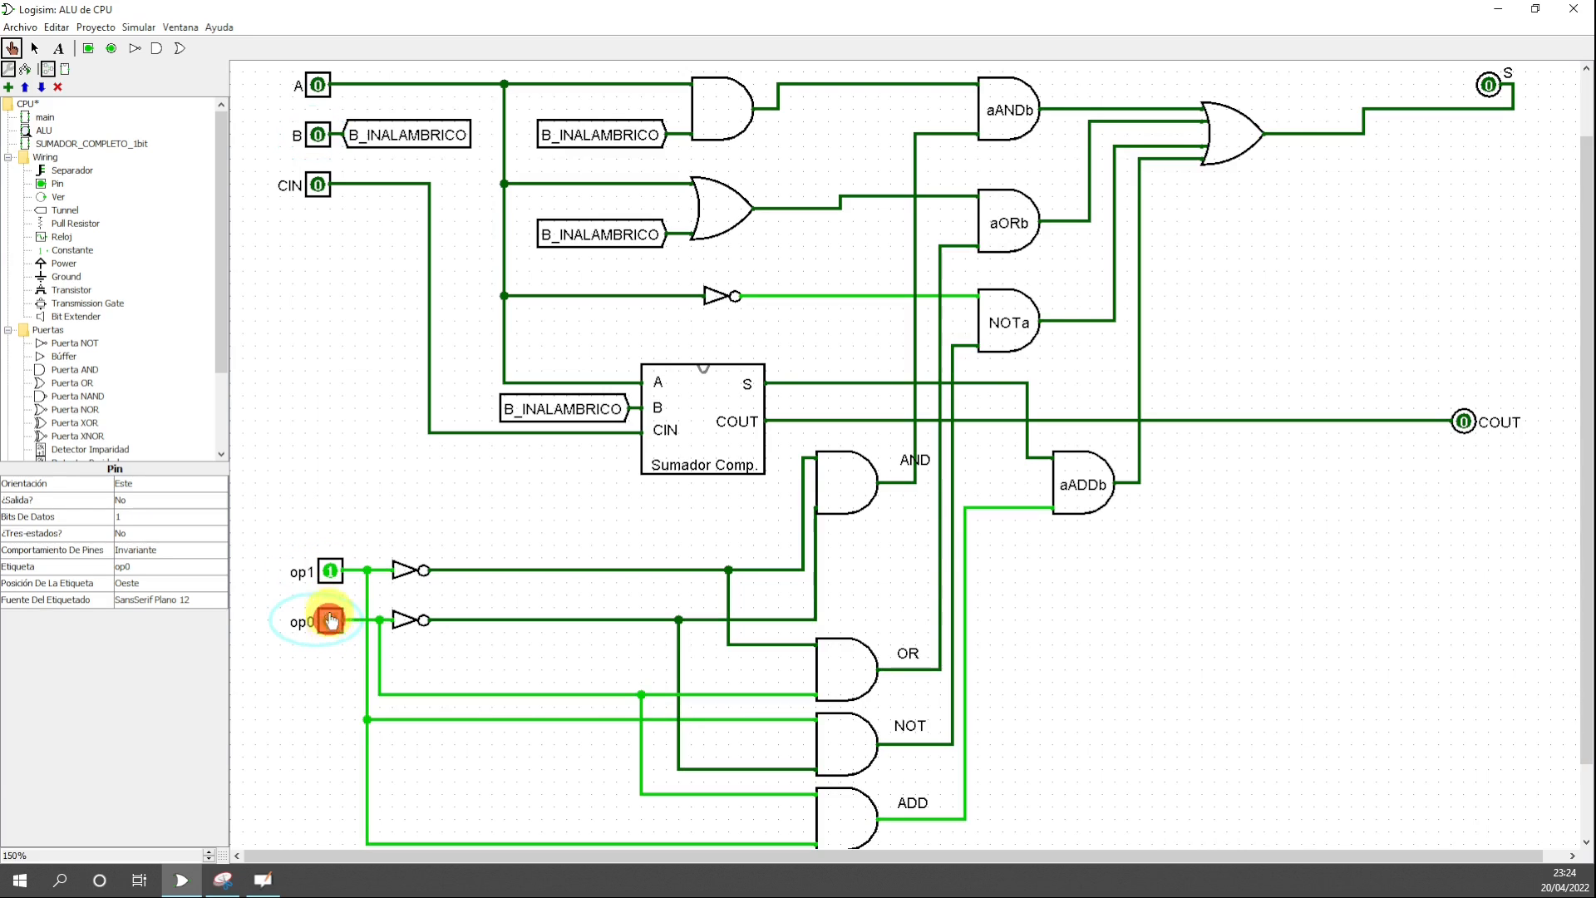
pyautogui.click(331, 572)
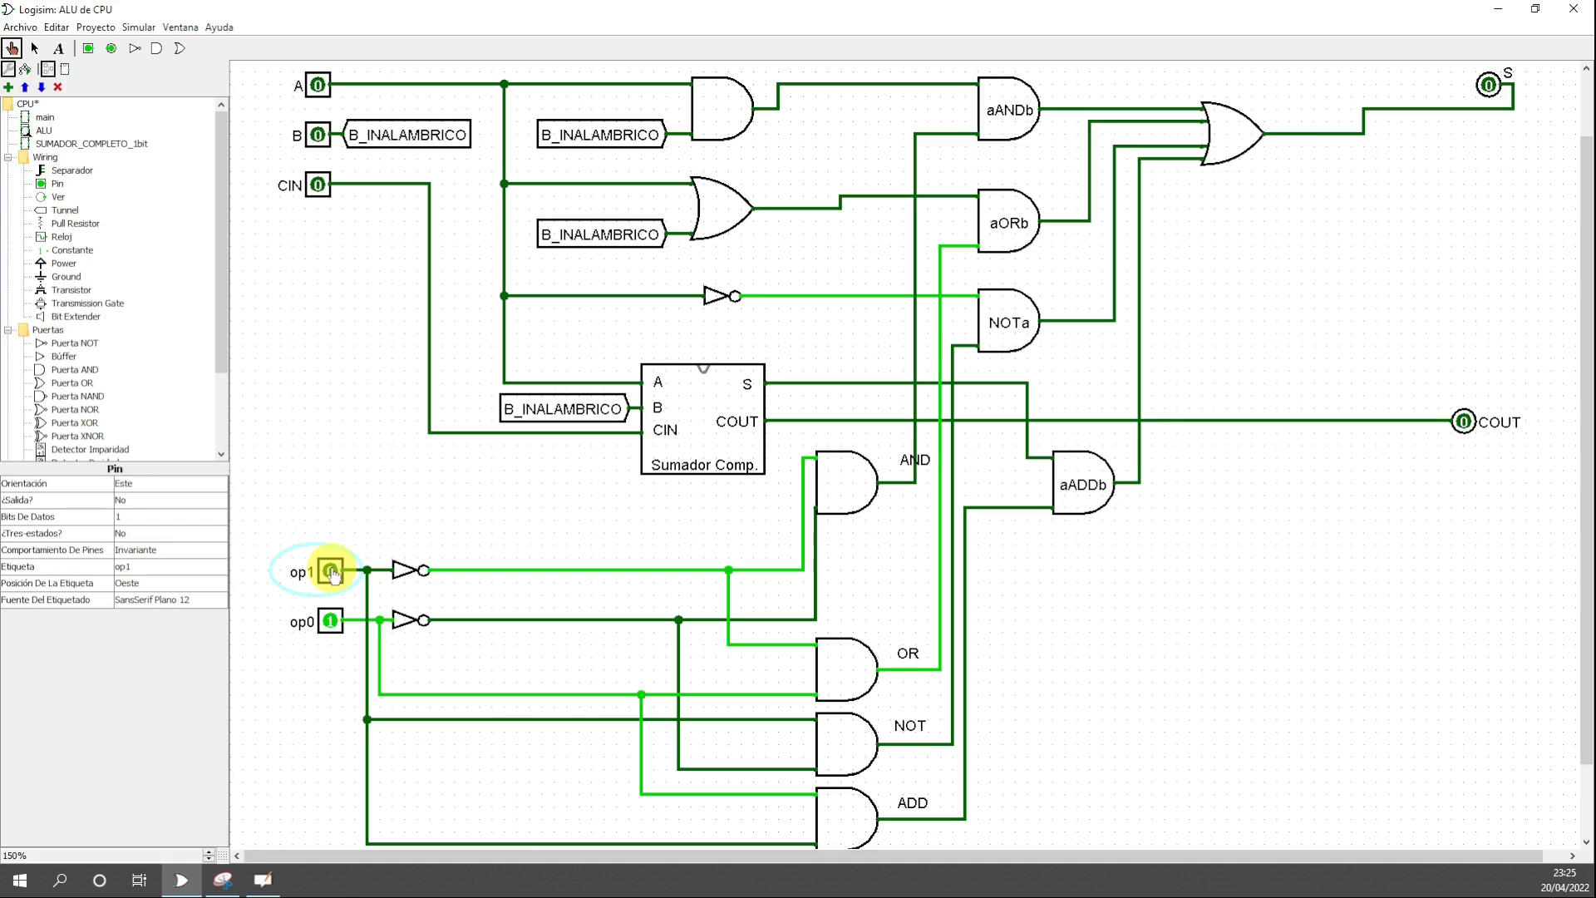
pyautogui.click(331, 622)
pyautogui.click(331, 571)
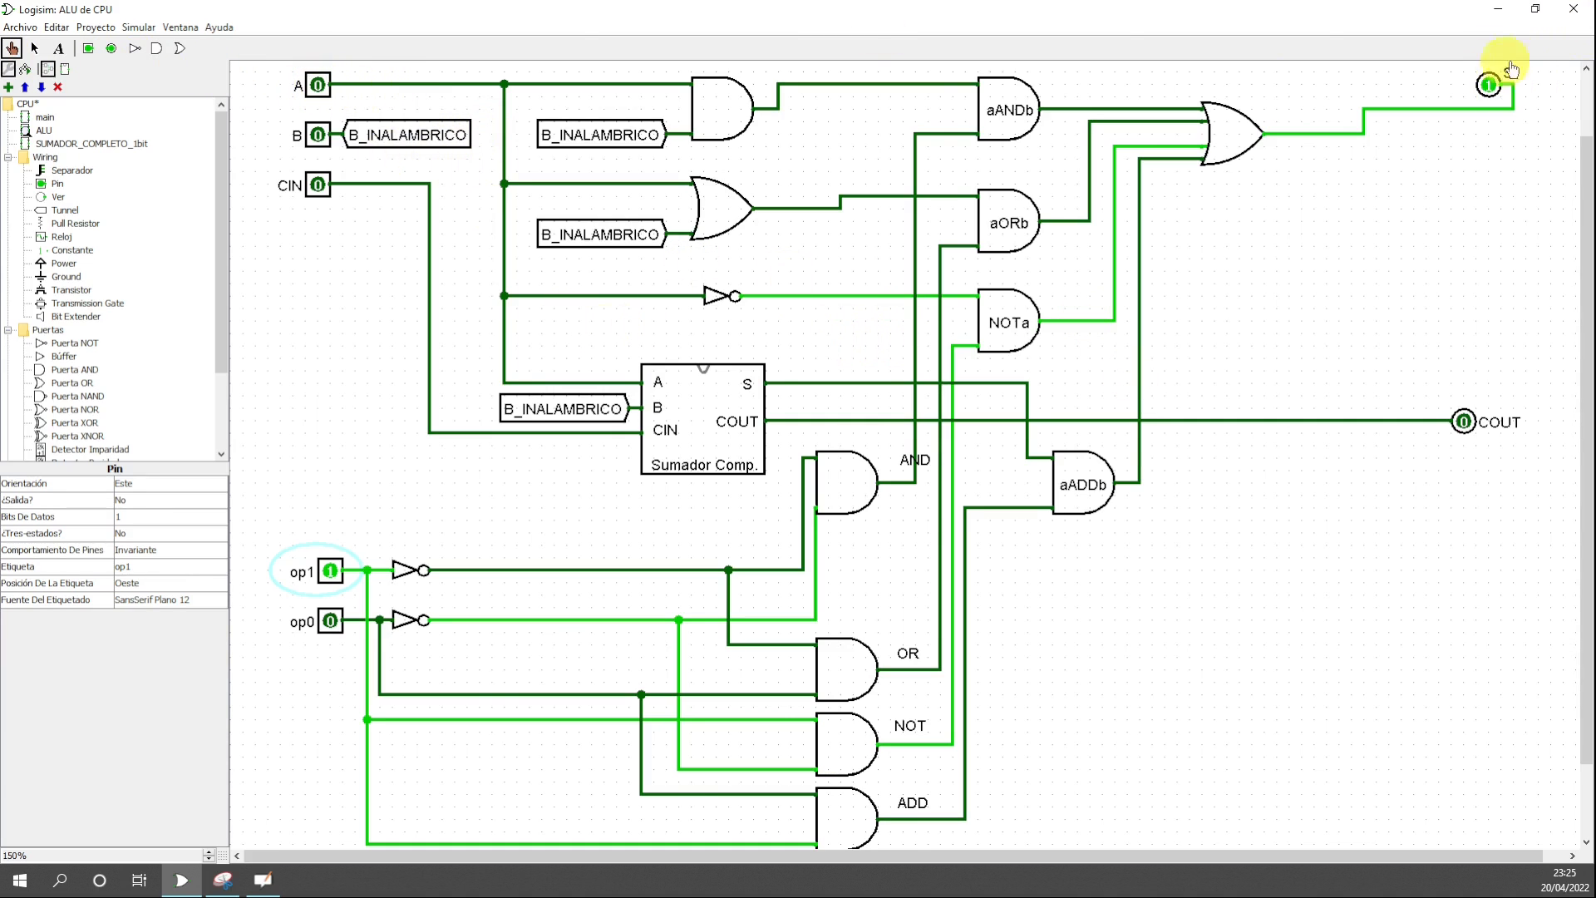
pyautogui.click(317, 87)
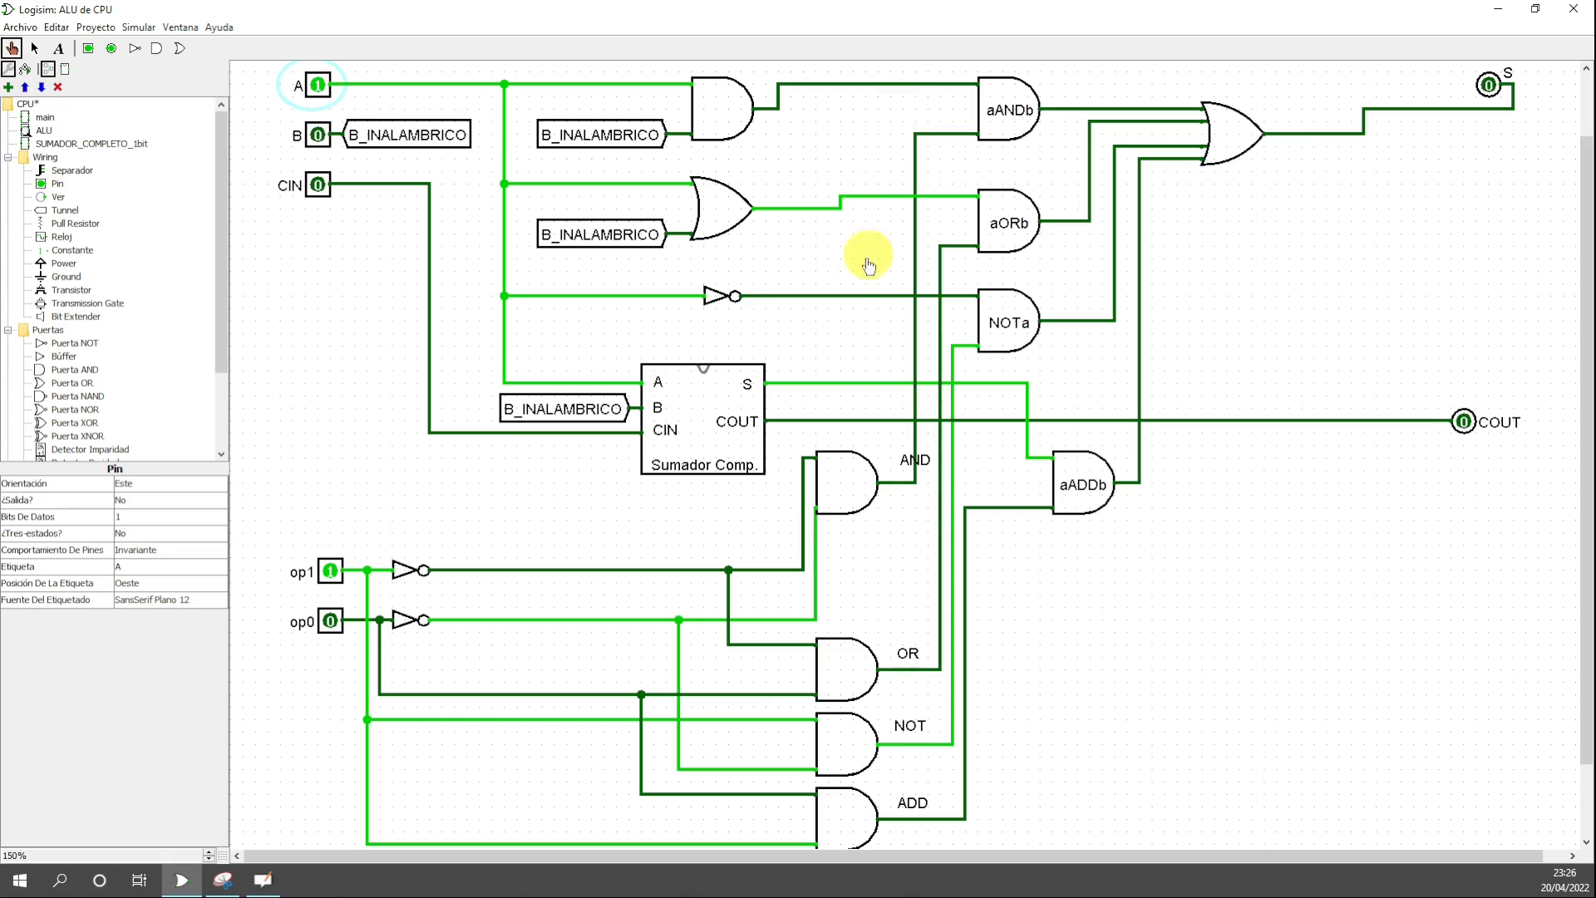
# - Select the ADD operation by setting op0 to 1, and test the full adder with B set to 1
pyautogui.click(711, 410)
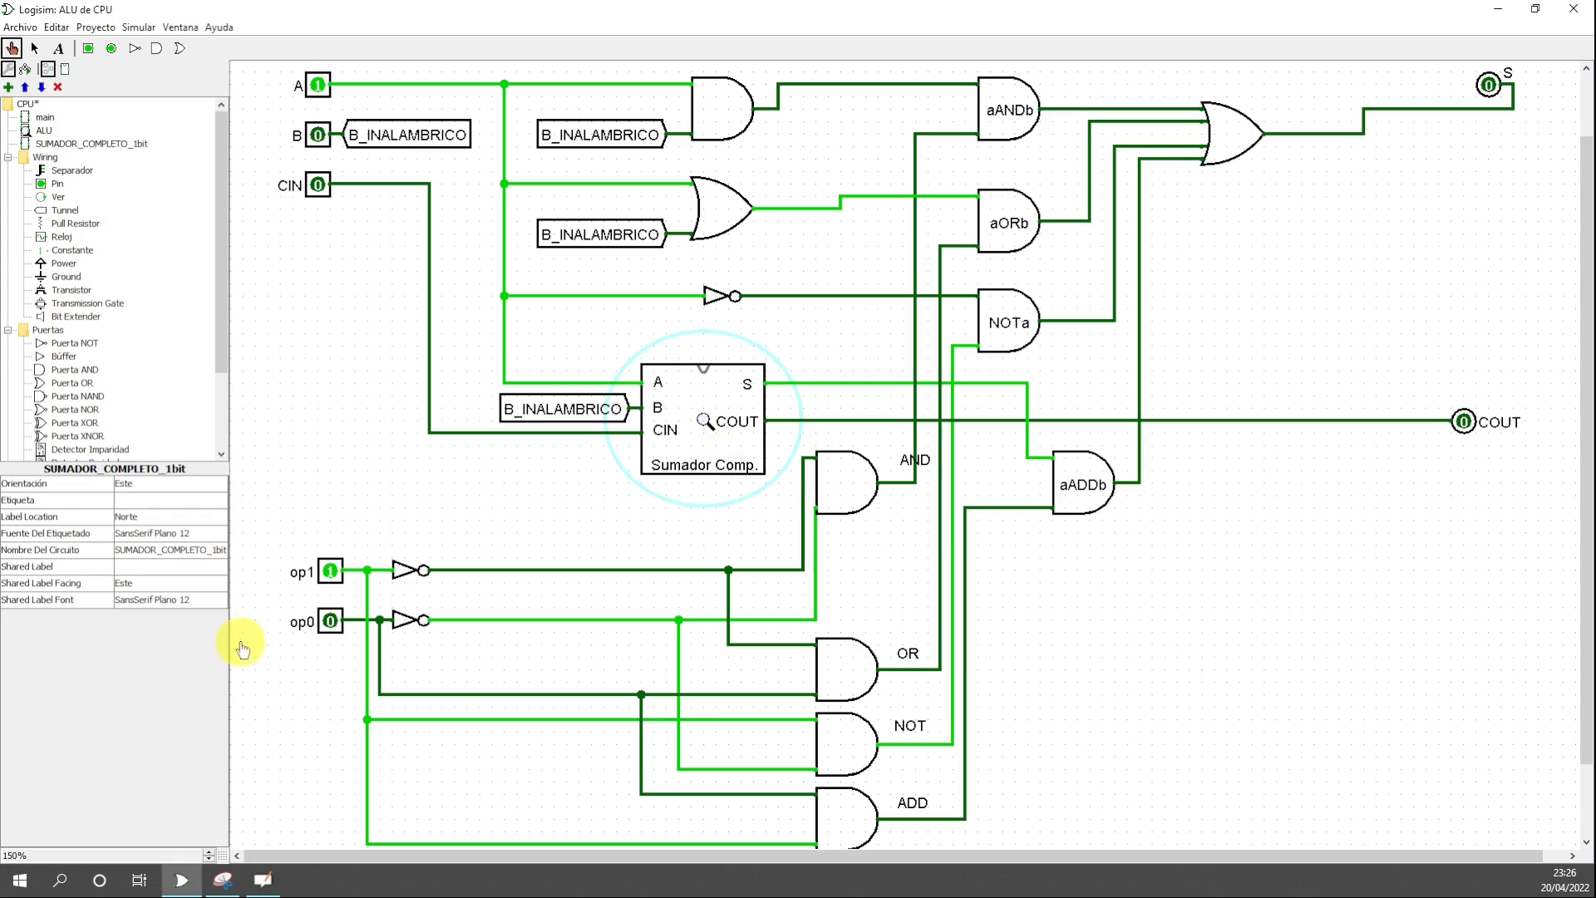
pyautogui.click(328, 623)
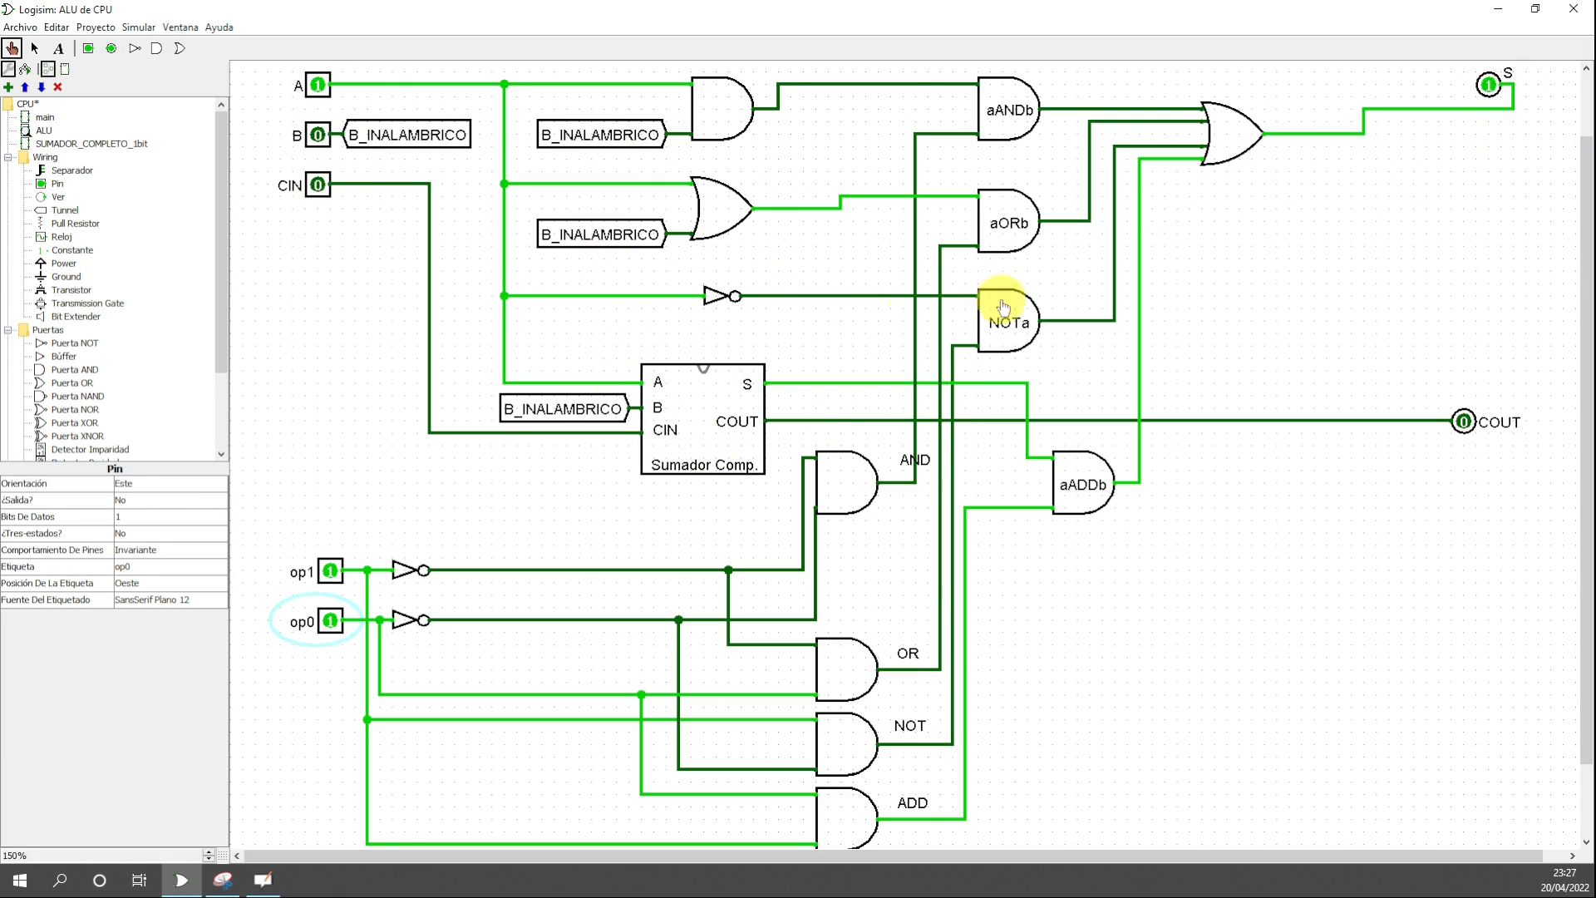
pyautogui.click(321, 137)
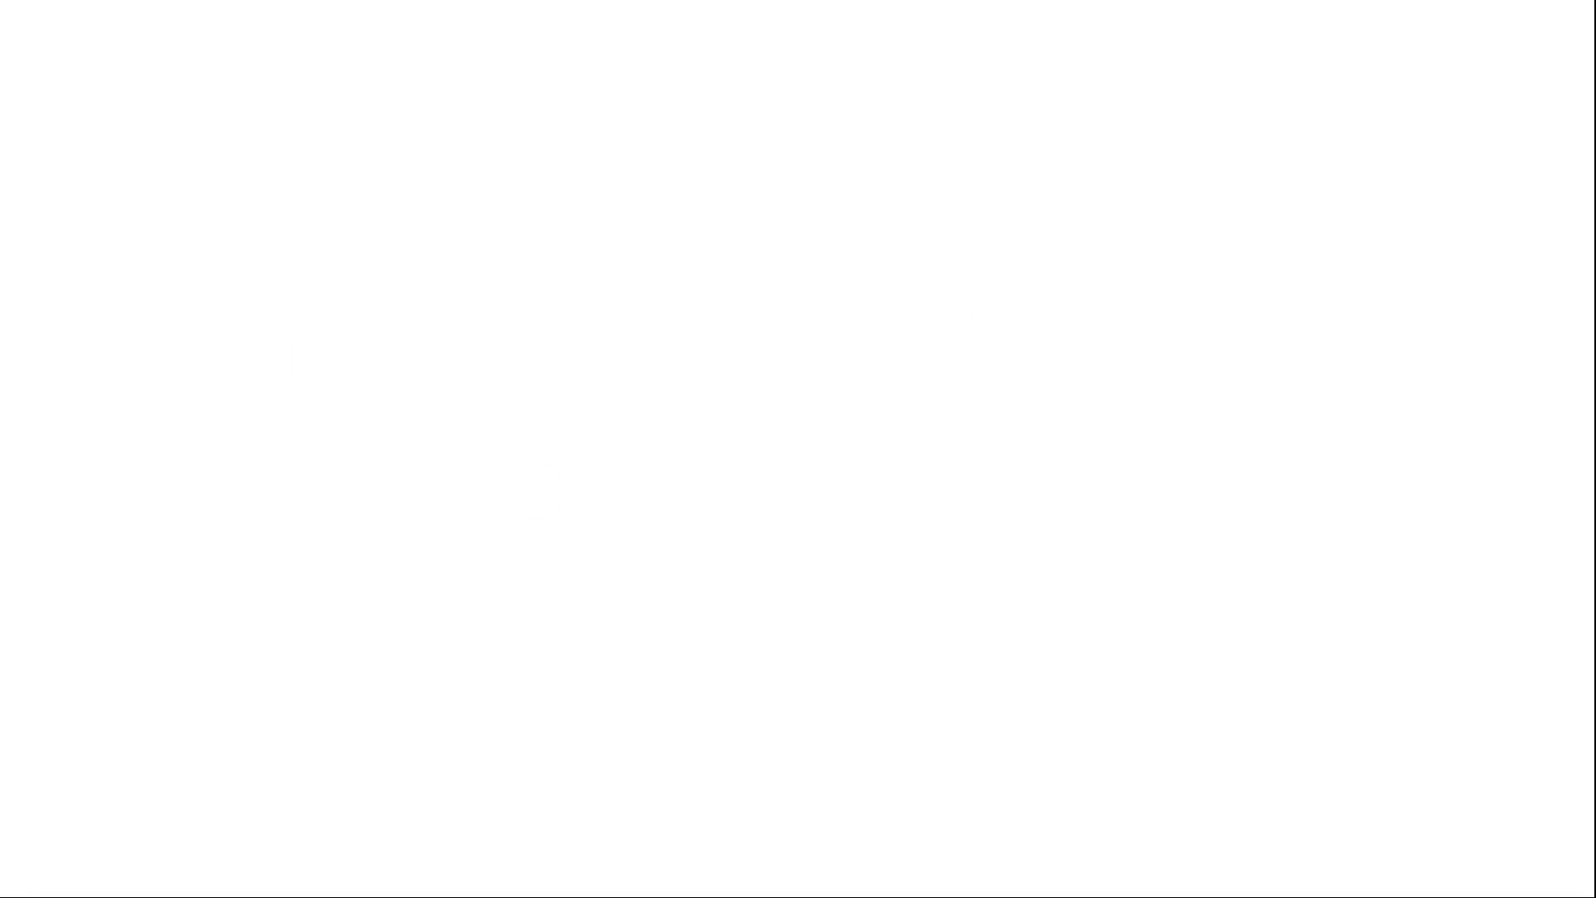
# - Handwrite the column addition A + B on a blank whiteboard page, with a sum line and the result S below it
pyautogui.moveTo(1019, 215)
pyautogui.mouseDown()
pyautogui.moveTo(1057, 161)
pyautogui.moveTo(1063, 226)
pyautogui.moveTo(1080, 245)
pyautogui.moveTo(1088, 224)
pyautogui.mouseUp()
pyautogui.hotkey('ctrl', 'z')
pyautogui.moveTo(971, 296)
pyautogui.mouseDown()
pyautogui.moveTo(970, 352)
pyautogui.moveTo(1071, 291)
pyautogui.moveTo(1058, 356)
pyautogui.mouseUp()
pyautogui.moveTo(917, 386); pyautogui.dragTo(1293, 352)
pyautogui.moveTo(1095, 417)
pyautogui.mouseDown()
pyautogui.moveTo(1085, 478)
pyautogui.moveTo(1050, 492)
pyautogui.mouseUp()
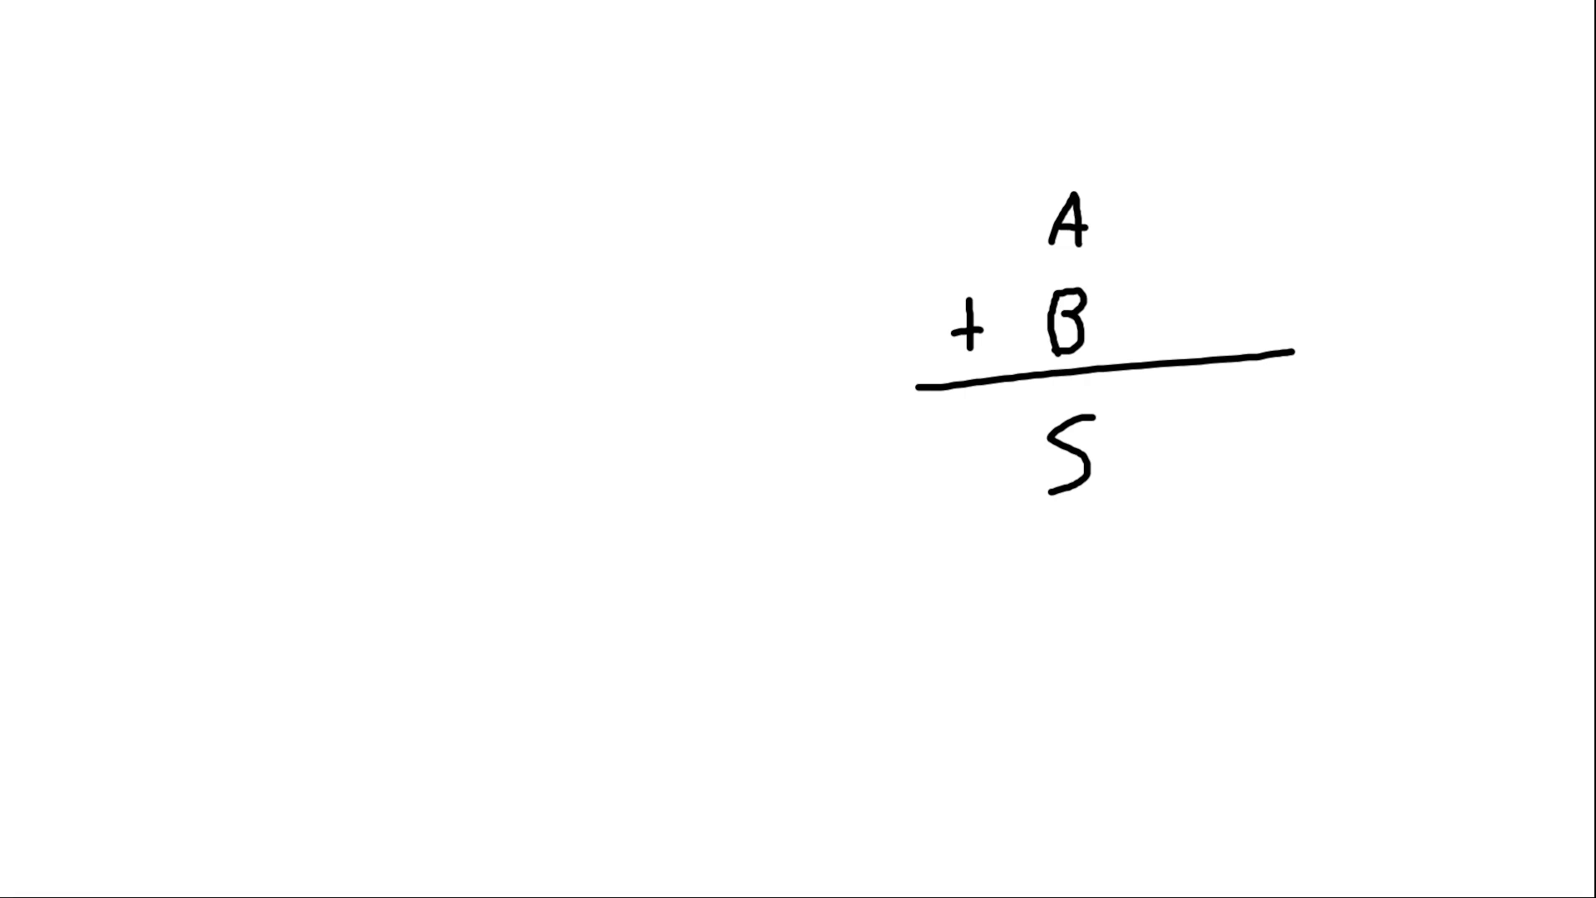
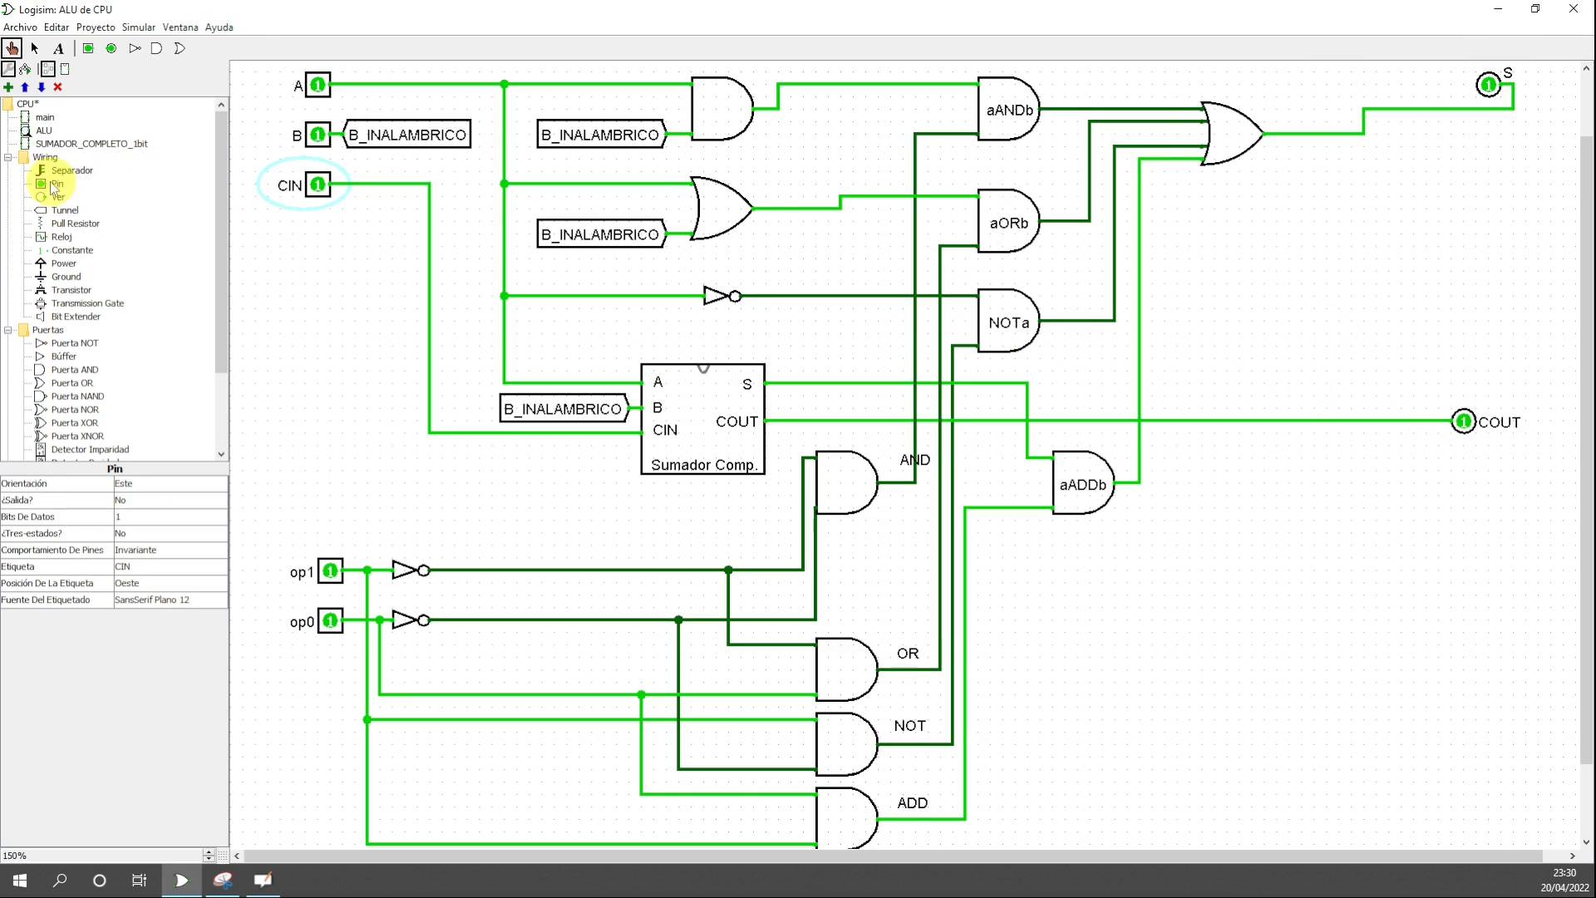
# - Open the ALU circuit's appearance for editing
pyautogui.click(44, 130)
pyautogui.click(55, 143)
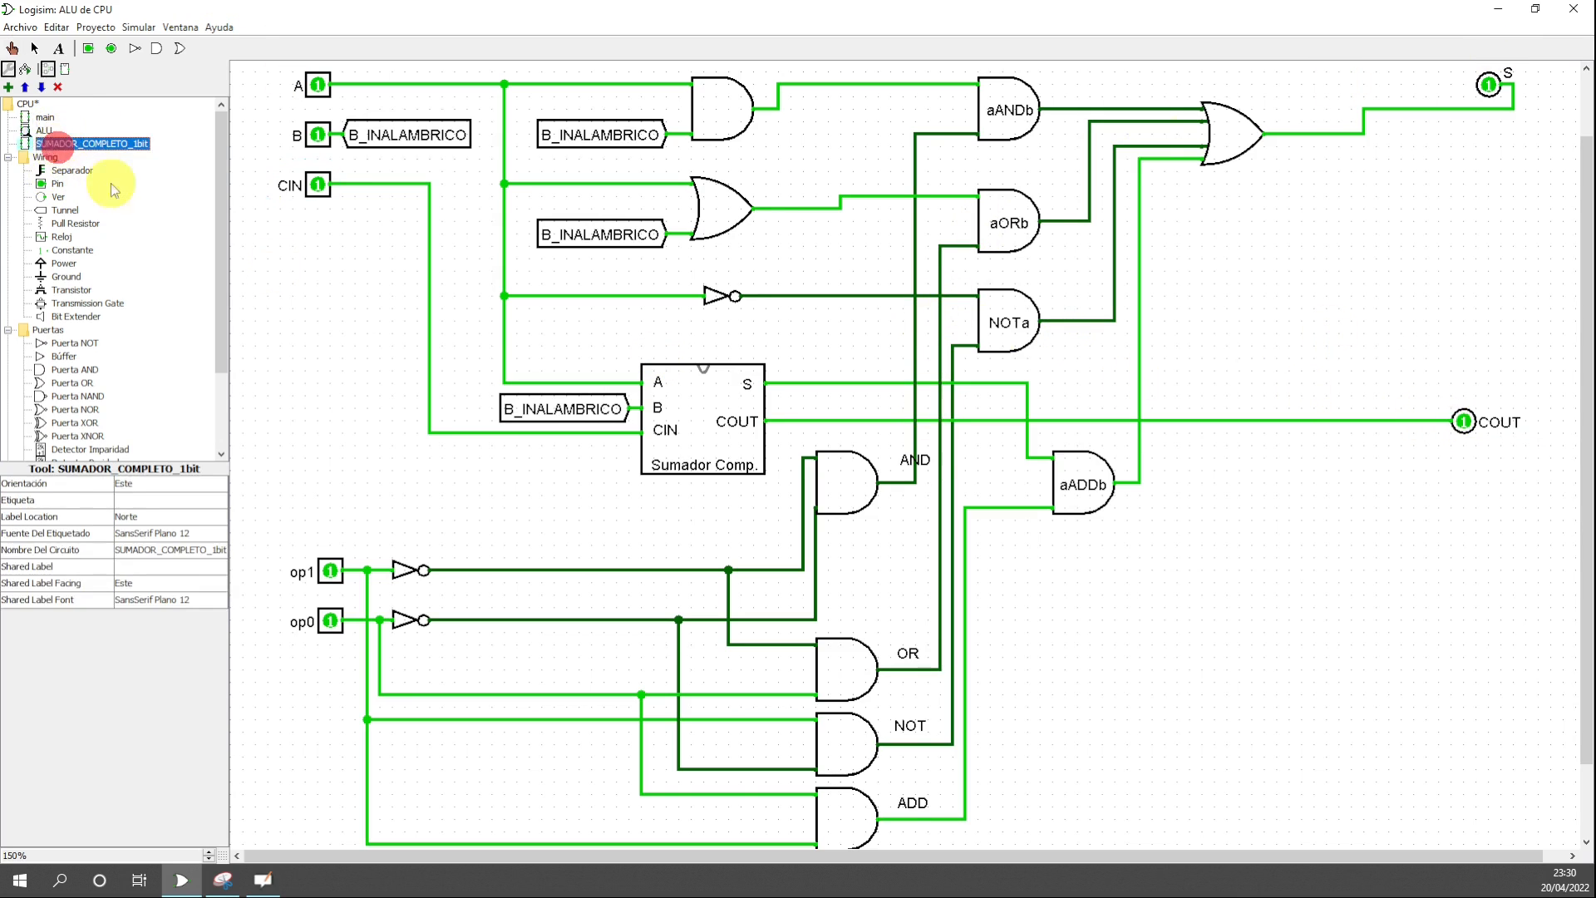
pyautogui.click(44, 132)
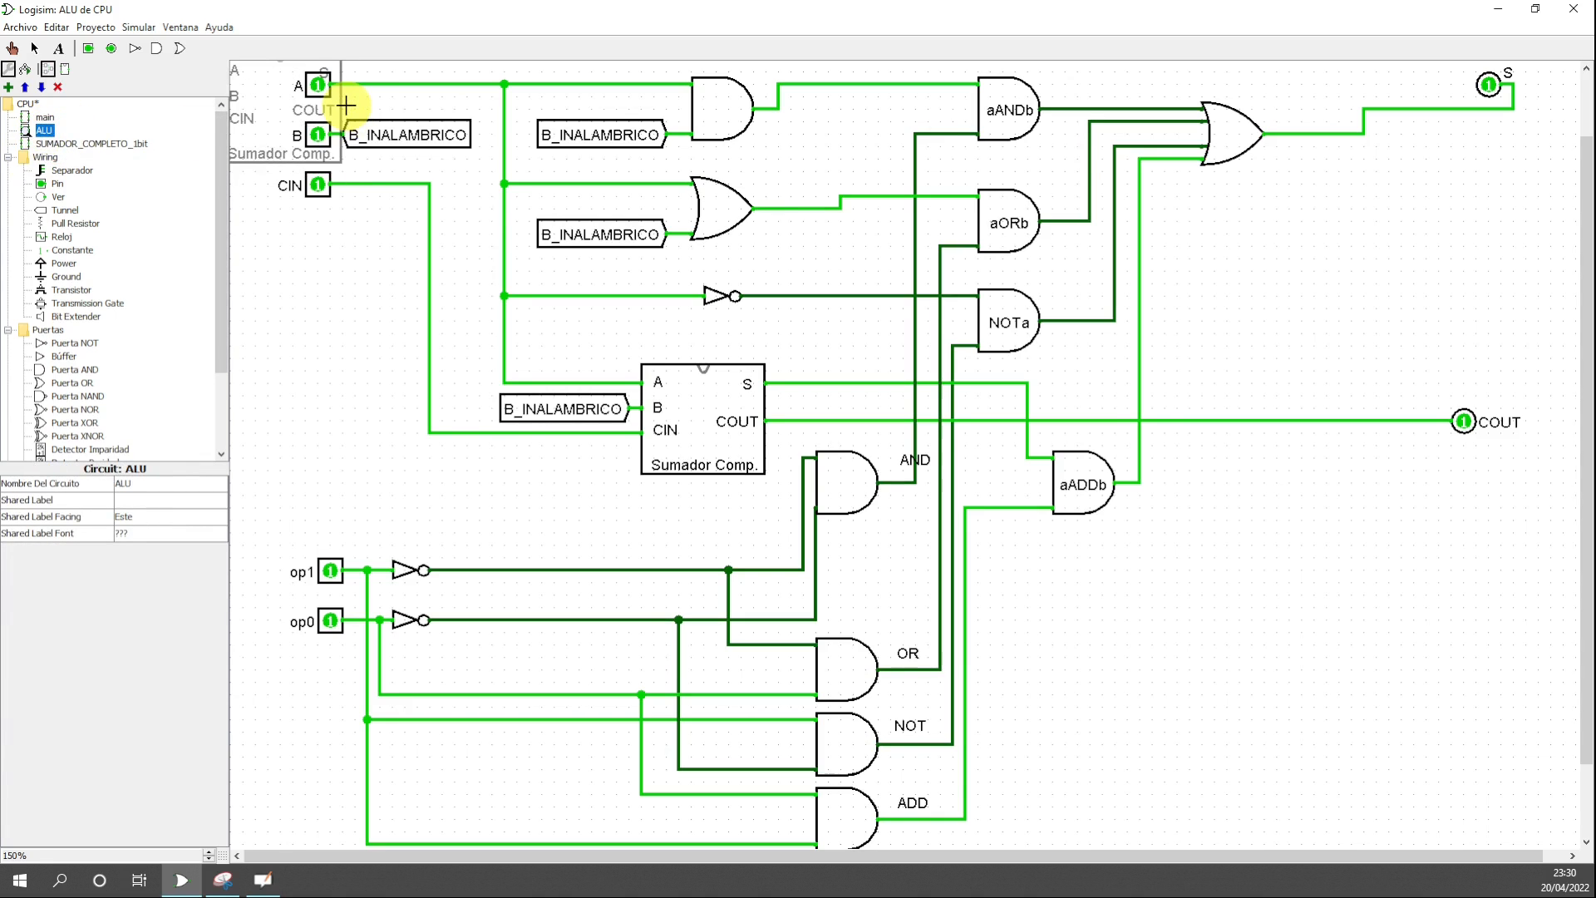
pyautogui.rightClick(47, 135)
pyautogui.click(98, 161)
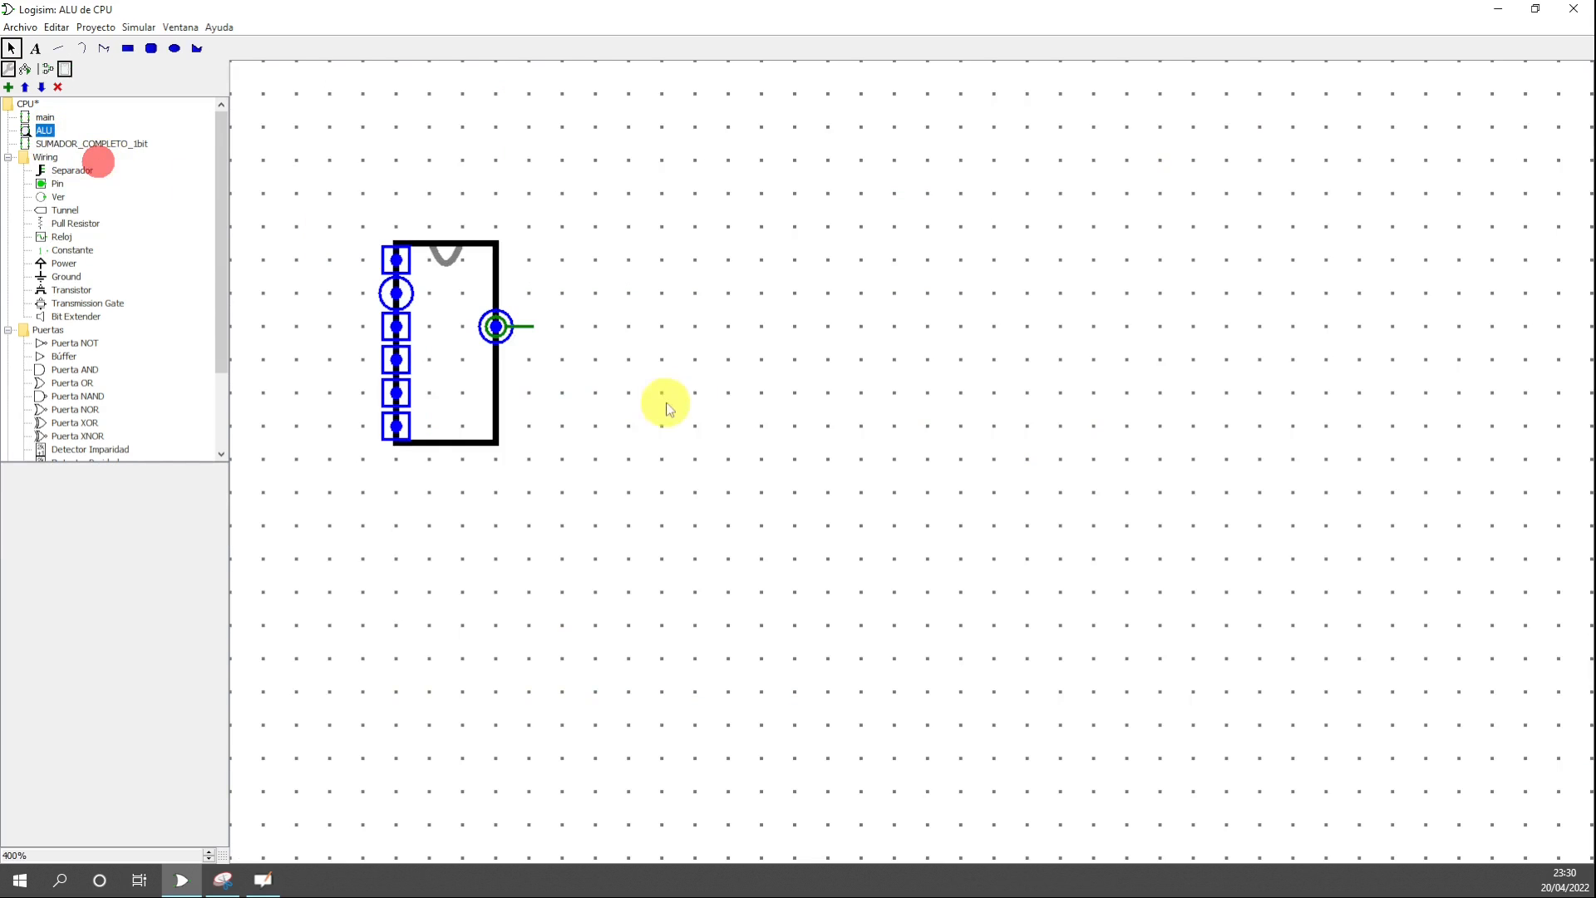
# - Add the text label "ALU" above the symbol's rectangle
pyautogui.click(467, 440)
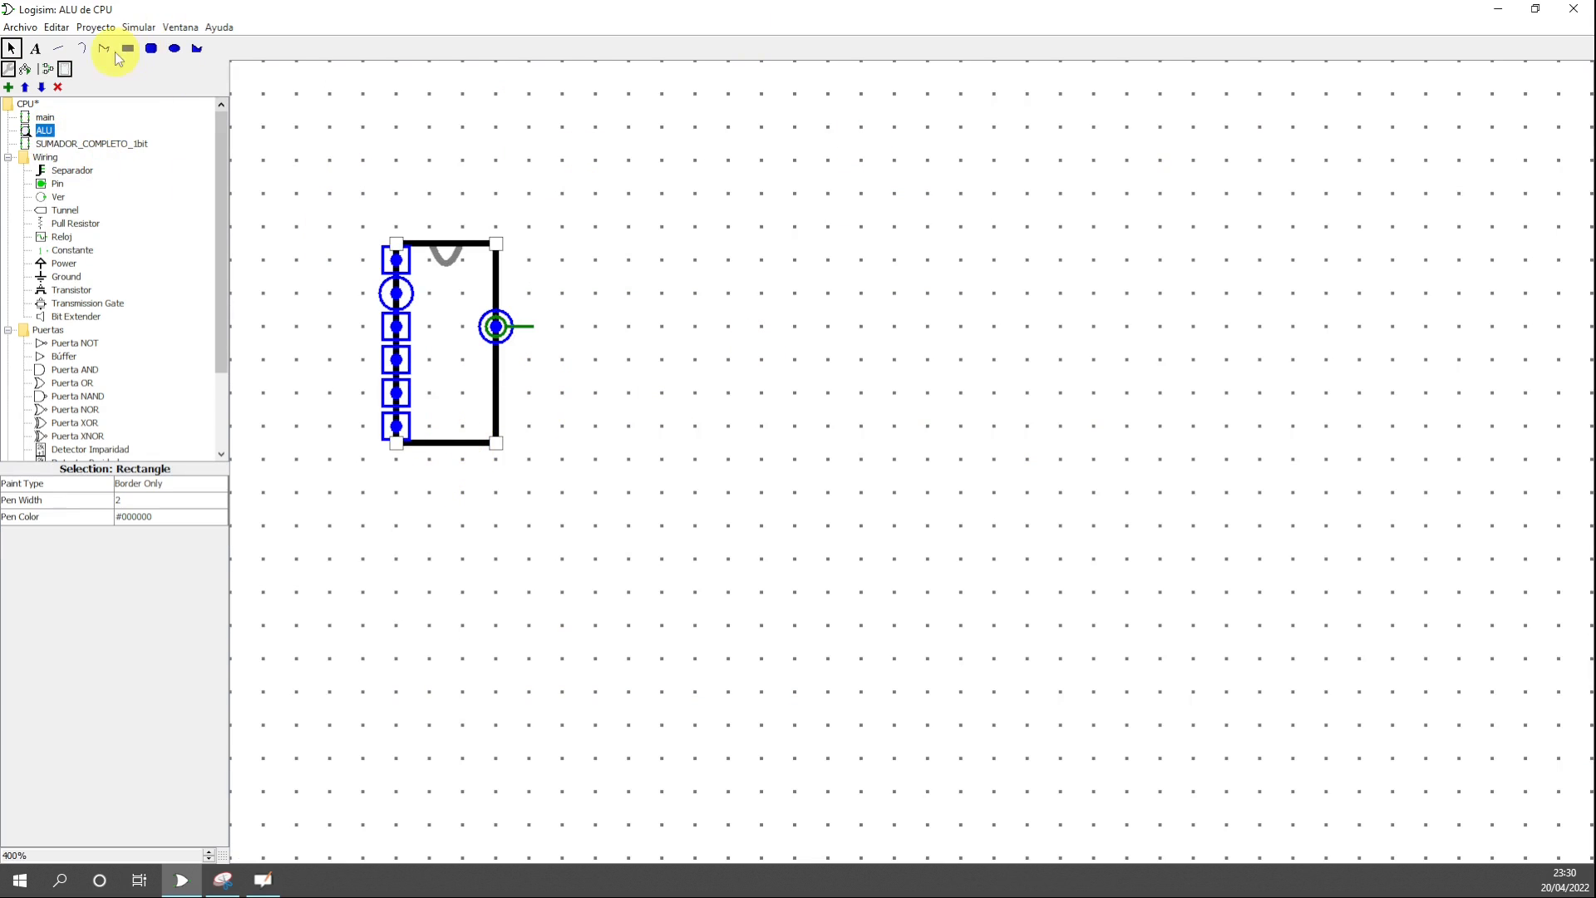
pyautogui.click(36, 50)
pyautogui.click(546, 150)
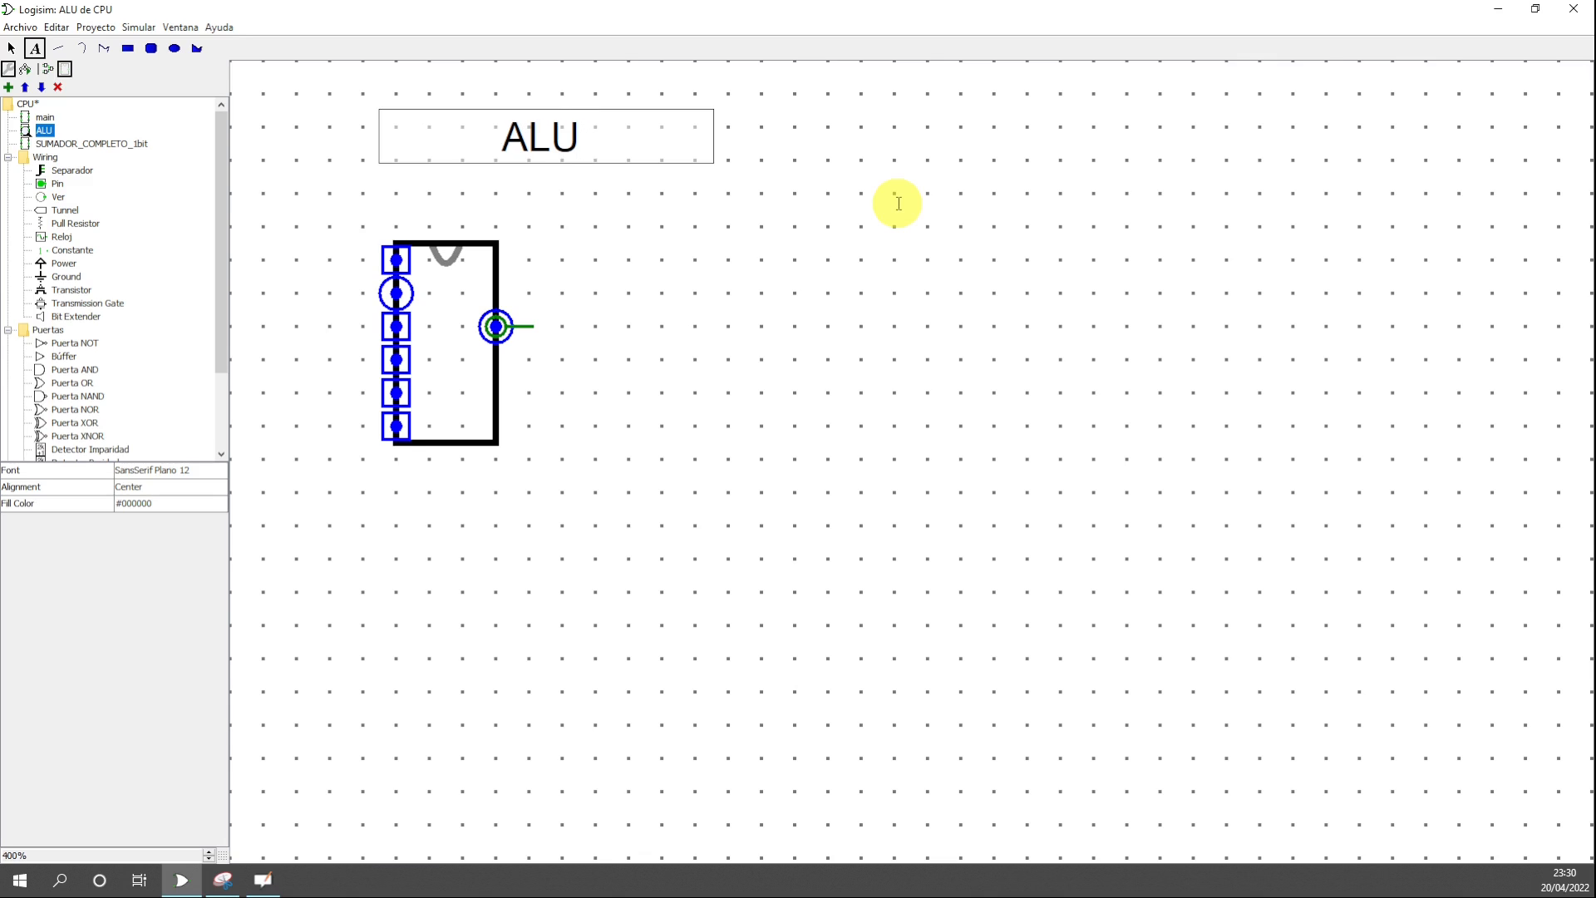
pyautogui.click(734, 304)
# - Enlarge the symbol's rectangle from its lower-right corner into a wide block with room for port labels
pyautogui.click(12, 49)
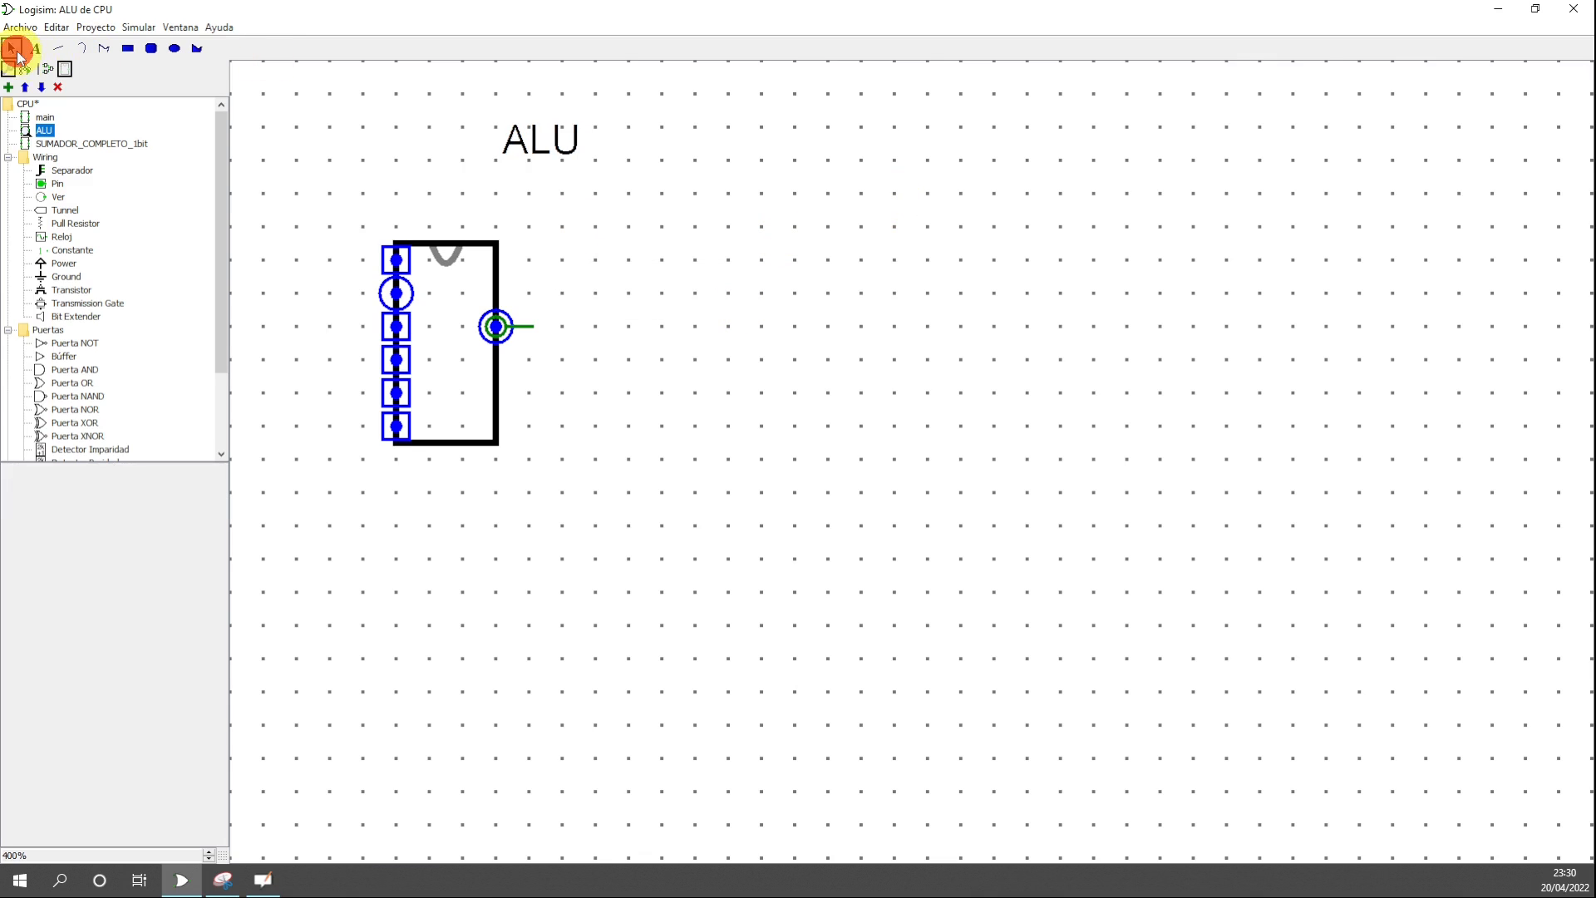
pyautogui.click(496, 438)
pyautogui.moveTo(495, 442); pyautogui.dragTo(1220, 753)
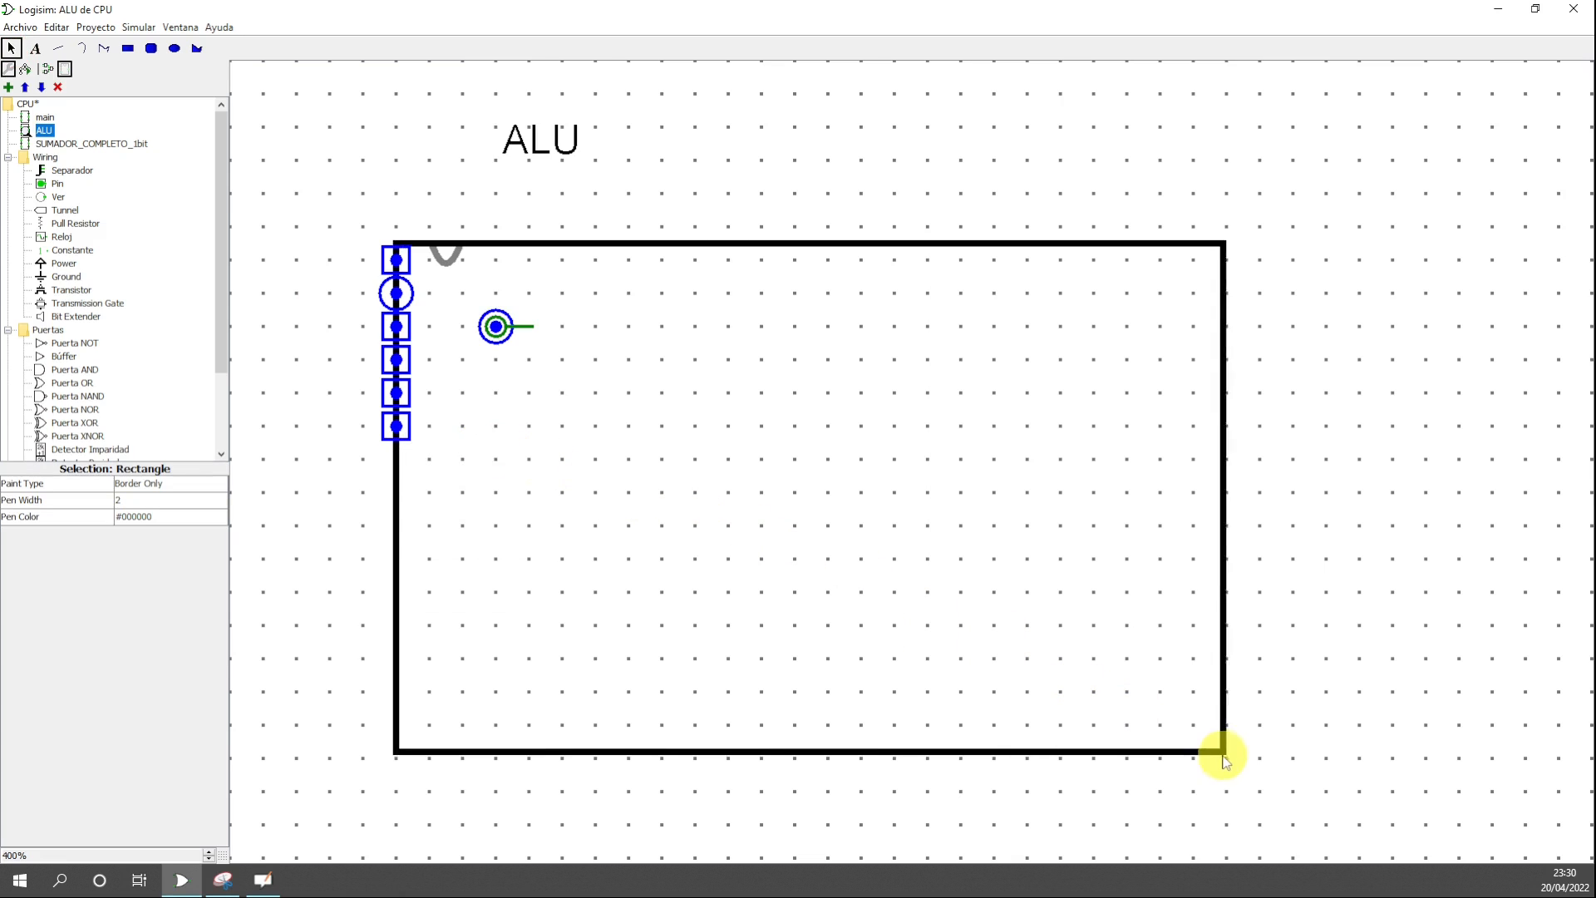
# - Move the anchor and the COUT output port together onto the middle of the rectangle's right edge
pyautogui.click(498, 327)
pyautogui.click(505, 337)
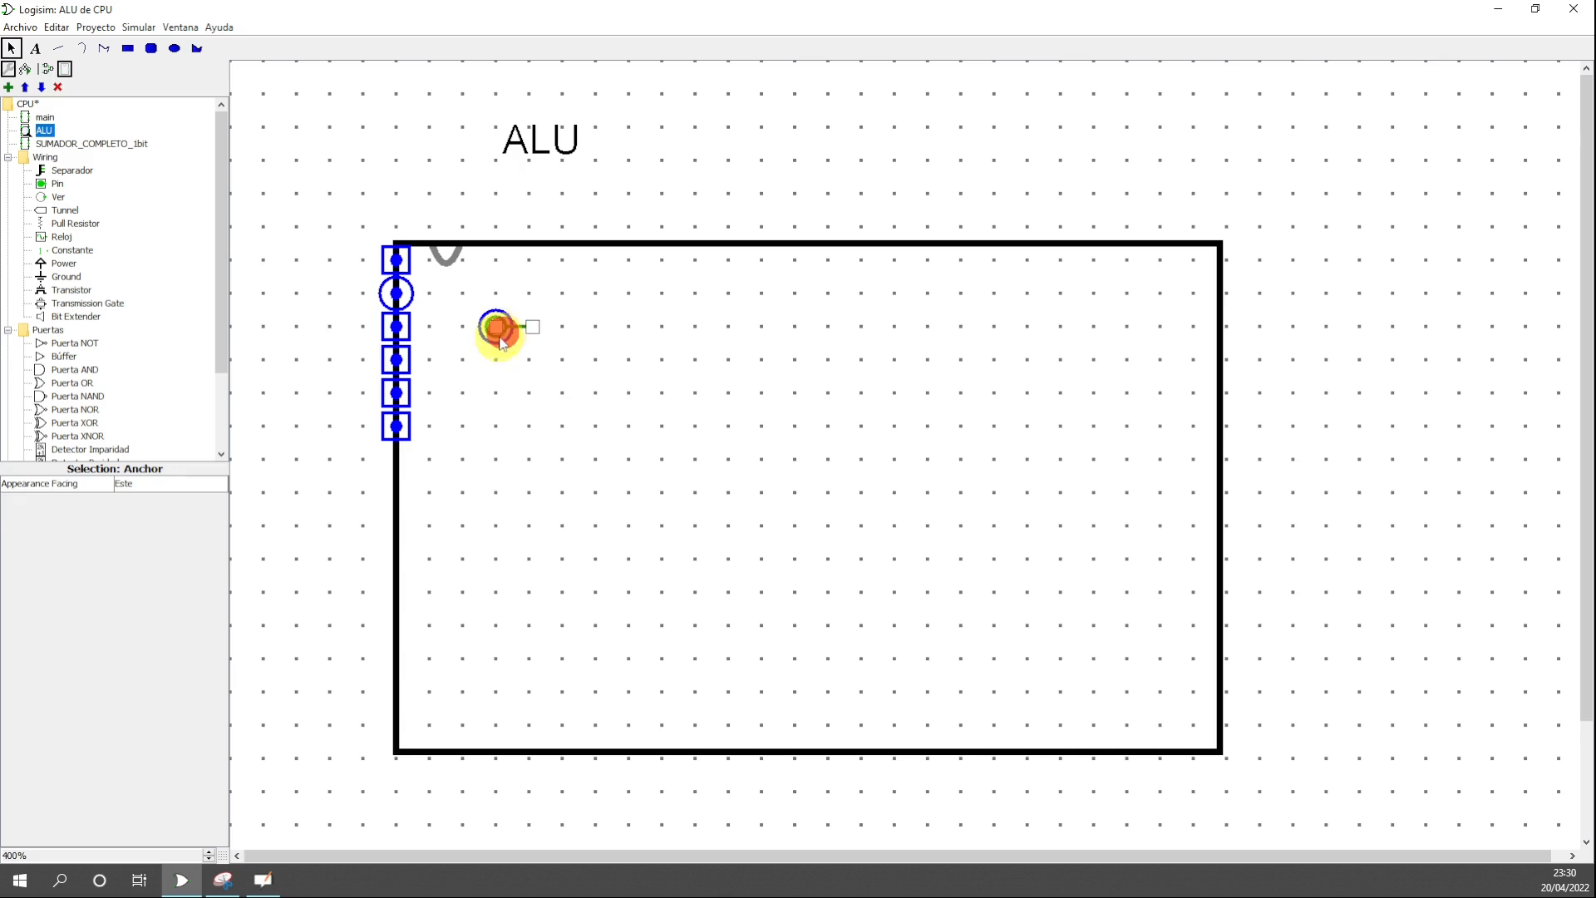
pyautogui.click(487, 341)
pyautogui.click(487, 330)
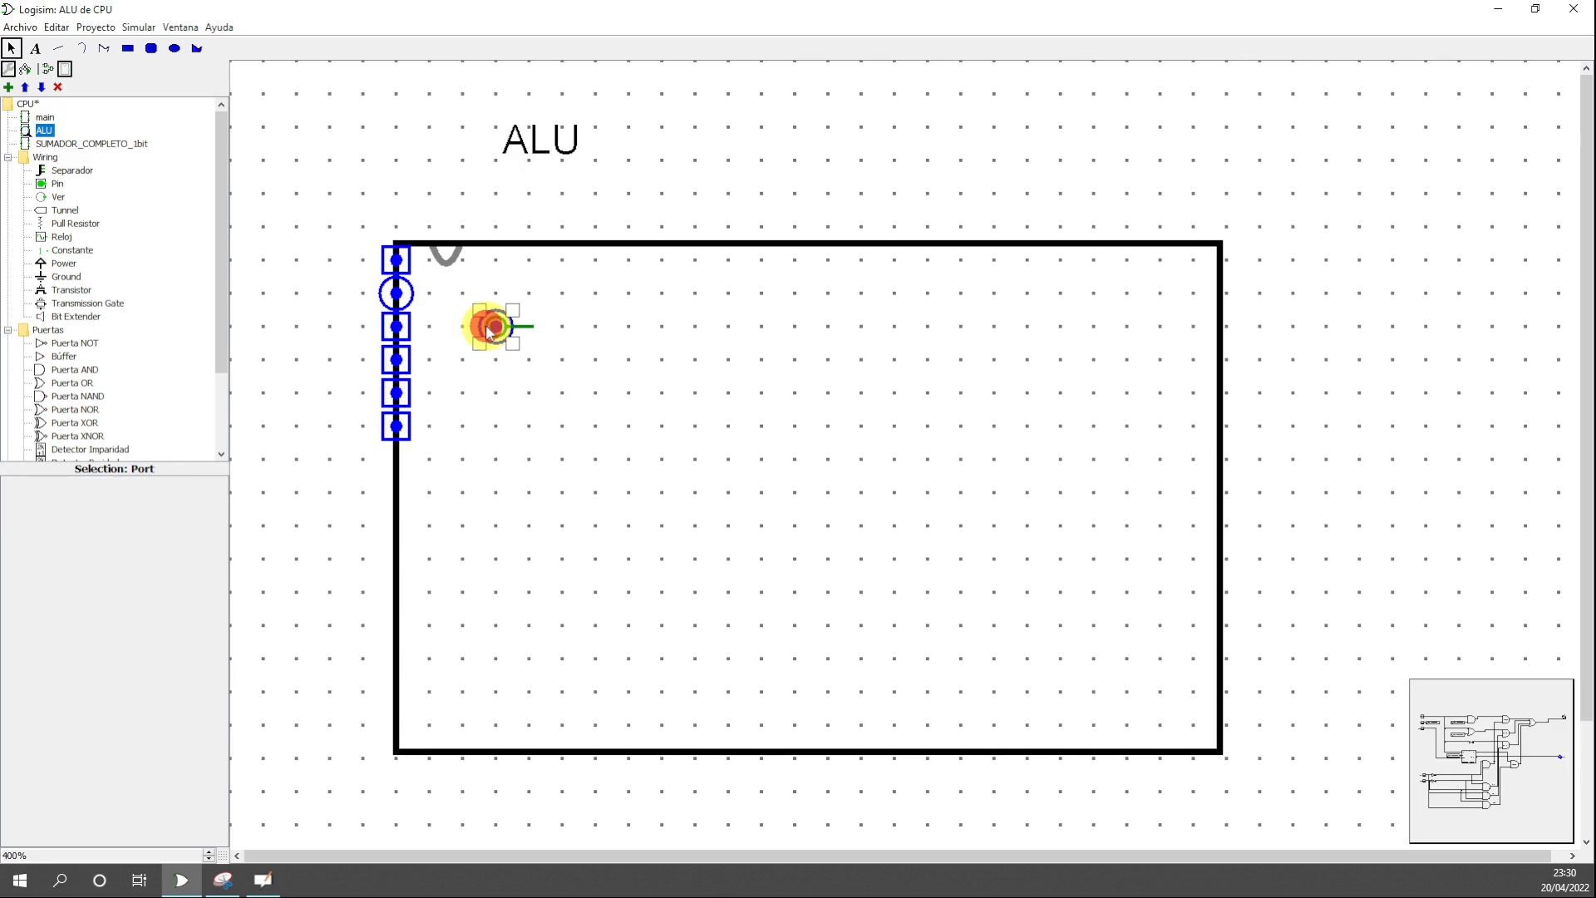
pyautogui.moveTo(496, 327); pyautogui.dragTo(1227, 526)
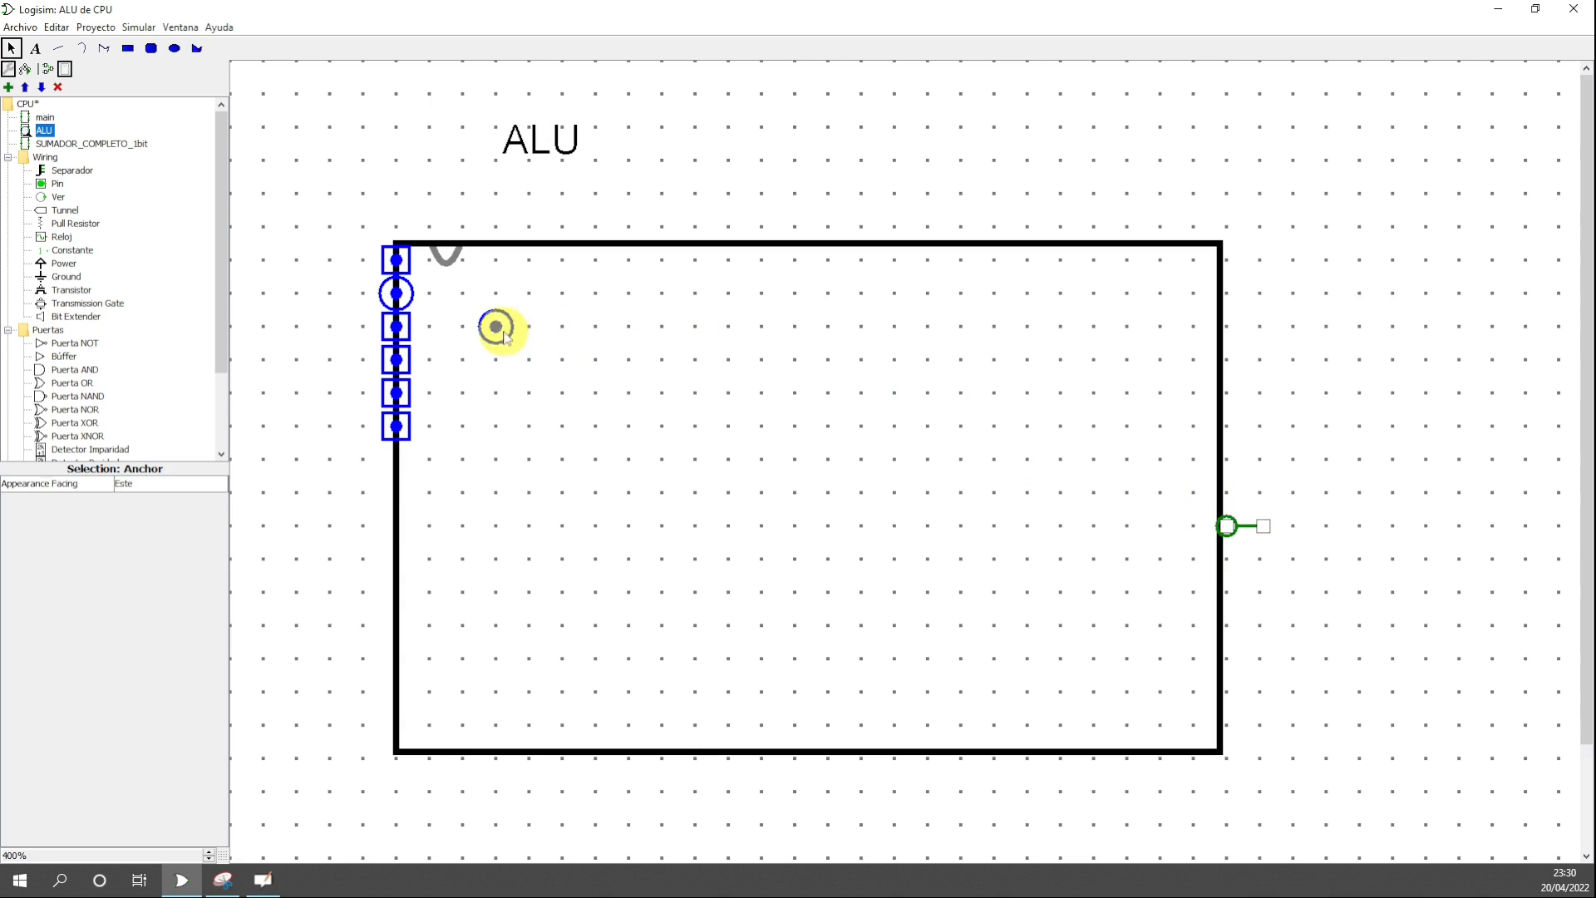
pyautogui.moveTo(496, 327); pyautogui.dragTo(1228, 526)
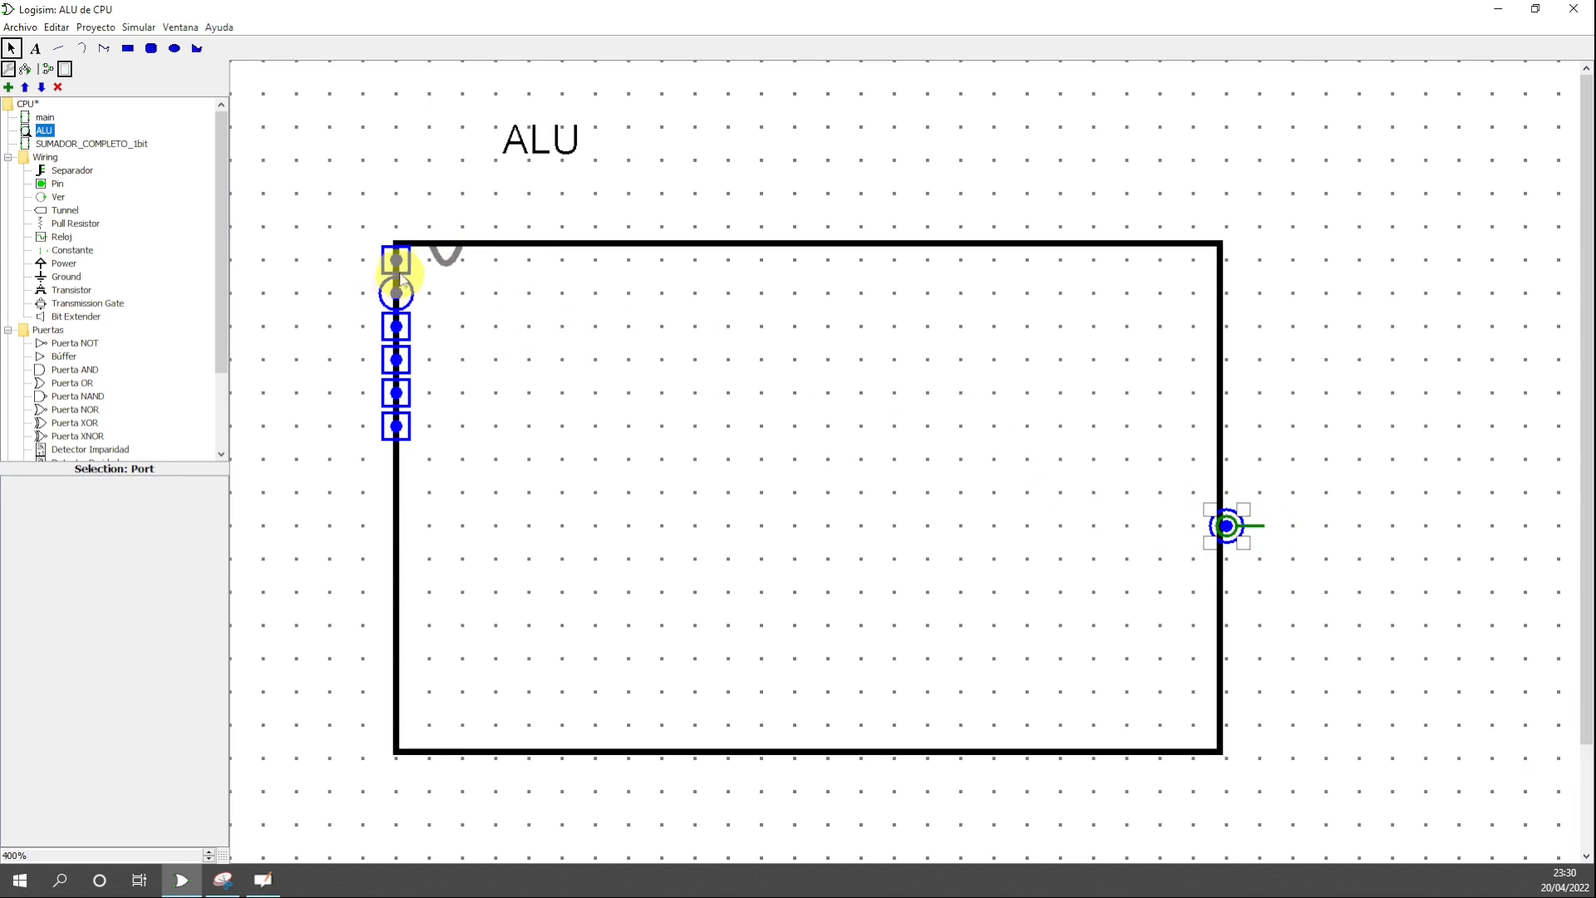
# - Move the S output port from the left edge to the rectangle's right edge, above COUT
pyautogui.click(398, 261)
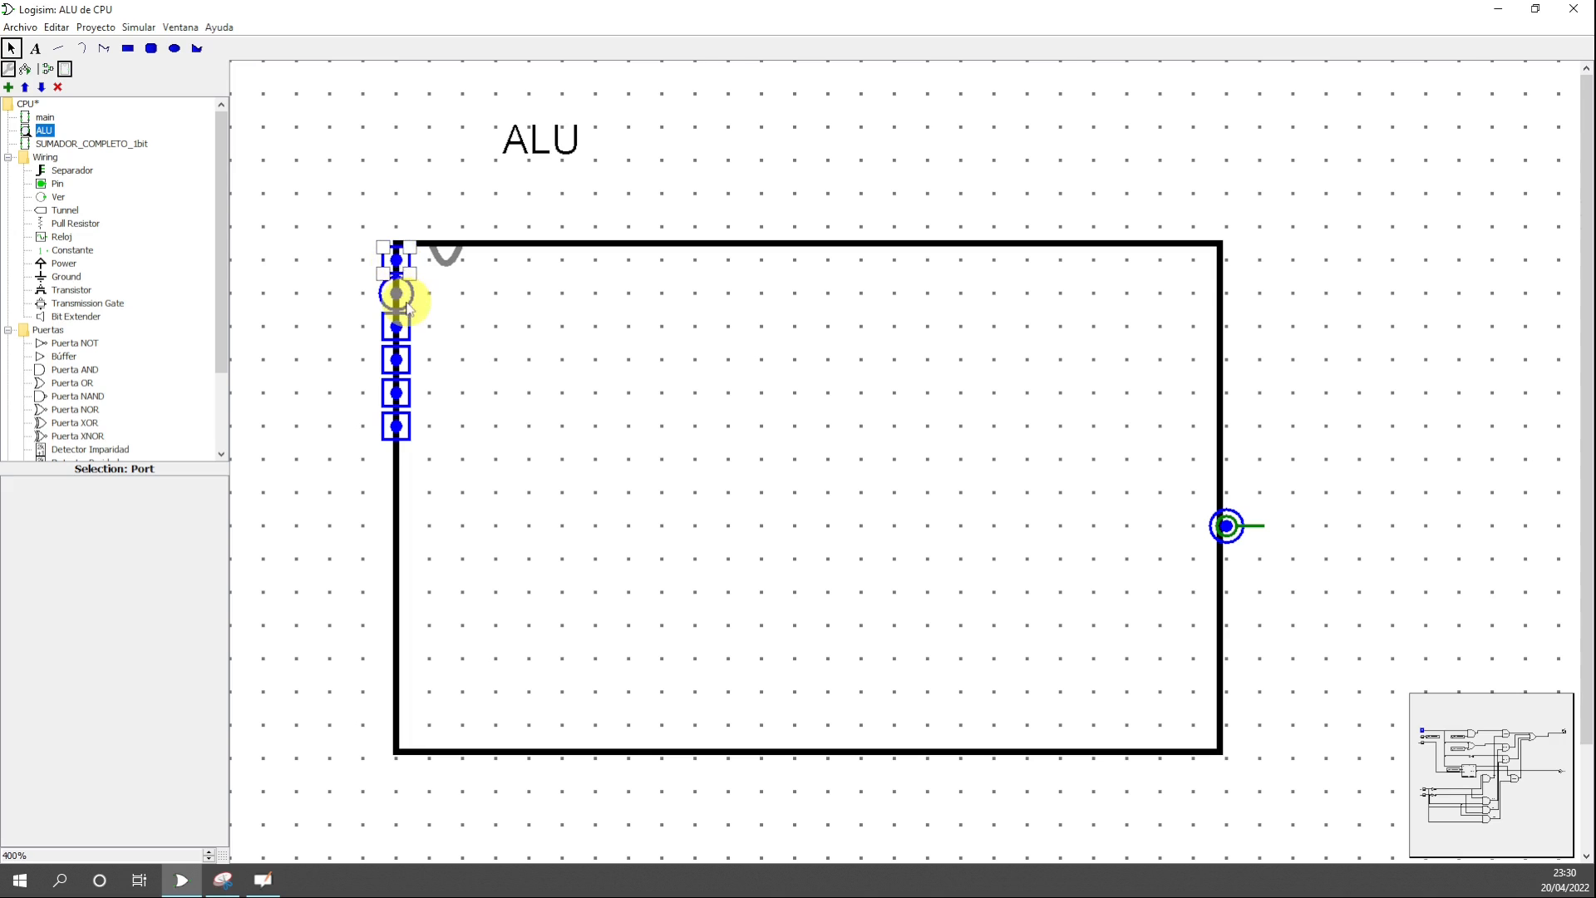
pyautogui.click(401, 298)
pyautogui.moveTo(403, 303); pyautogui.dragTo(1231, 330)
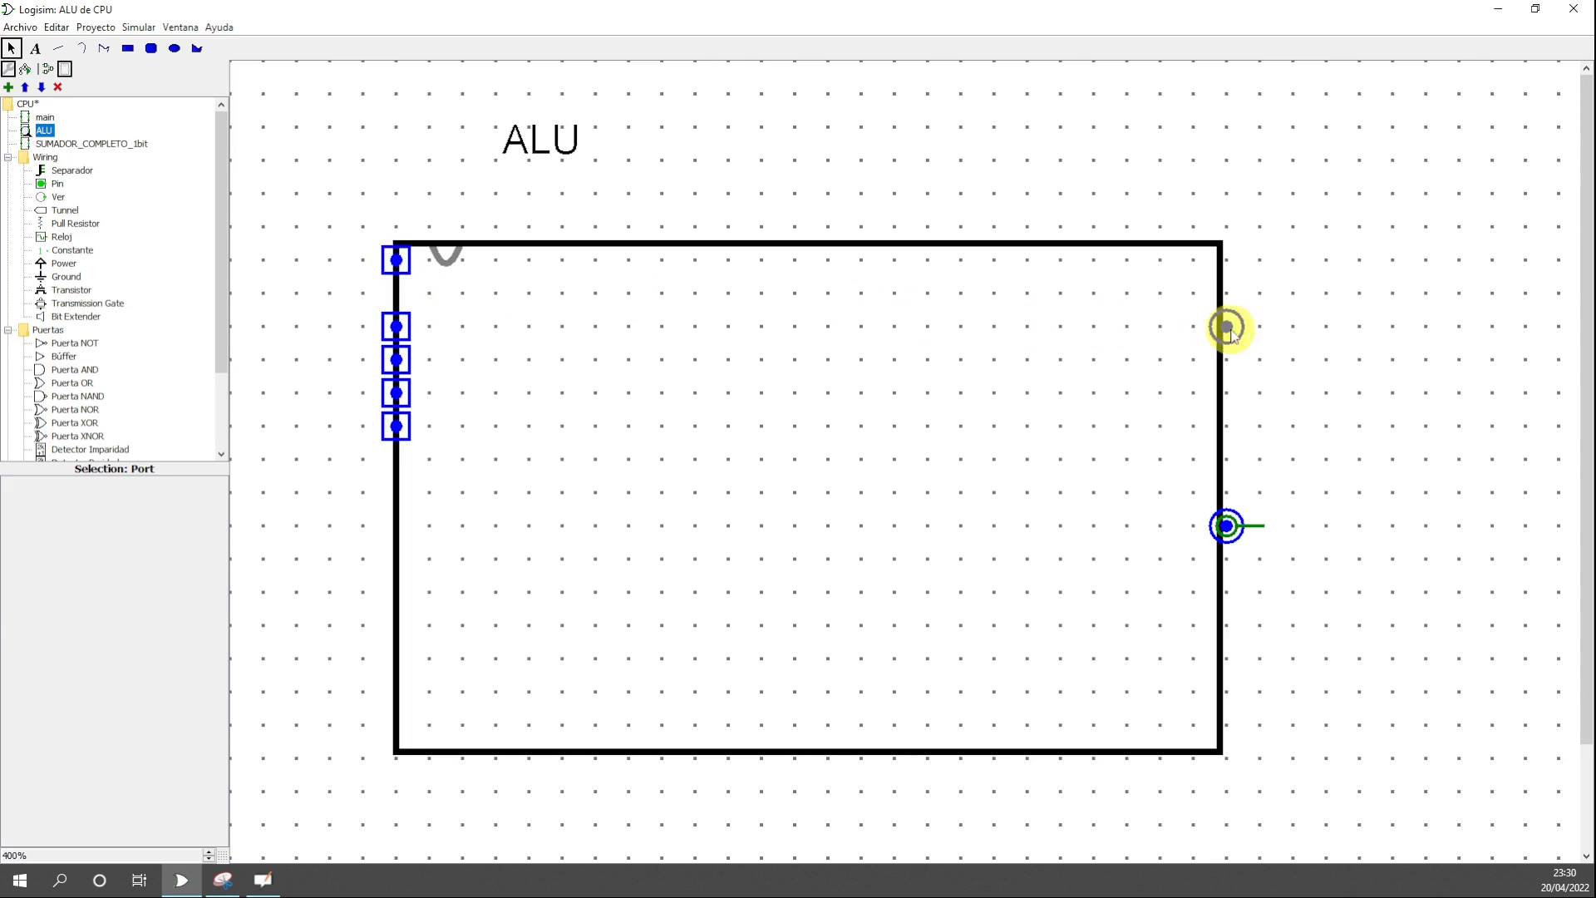
# - Shift the five input ports down the left edge, with A apart from the other four, and move the notch toward the top edge's centre
pyautogui.click(399, 330)
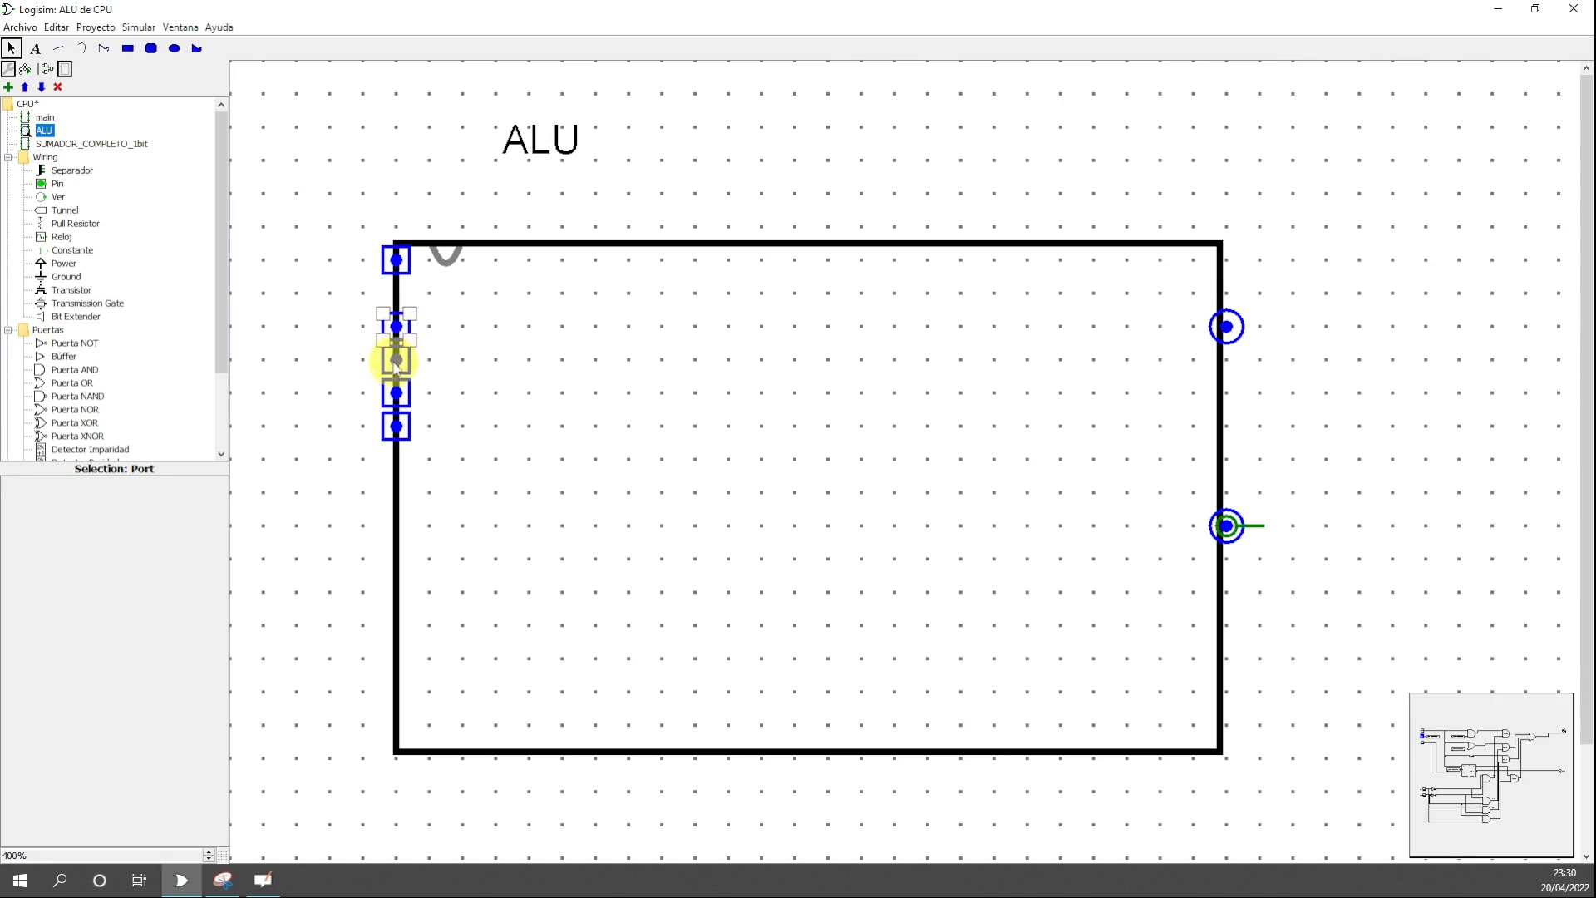
pyautogui.click(396, 364)
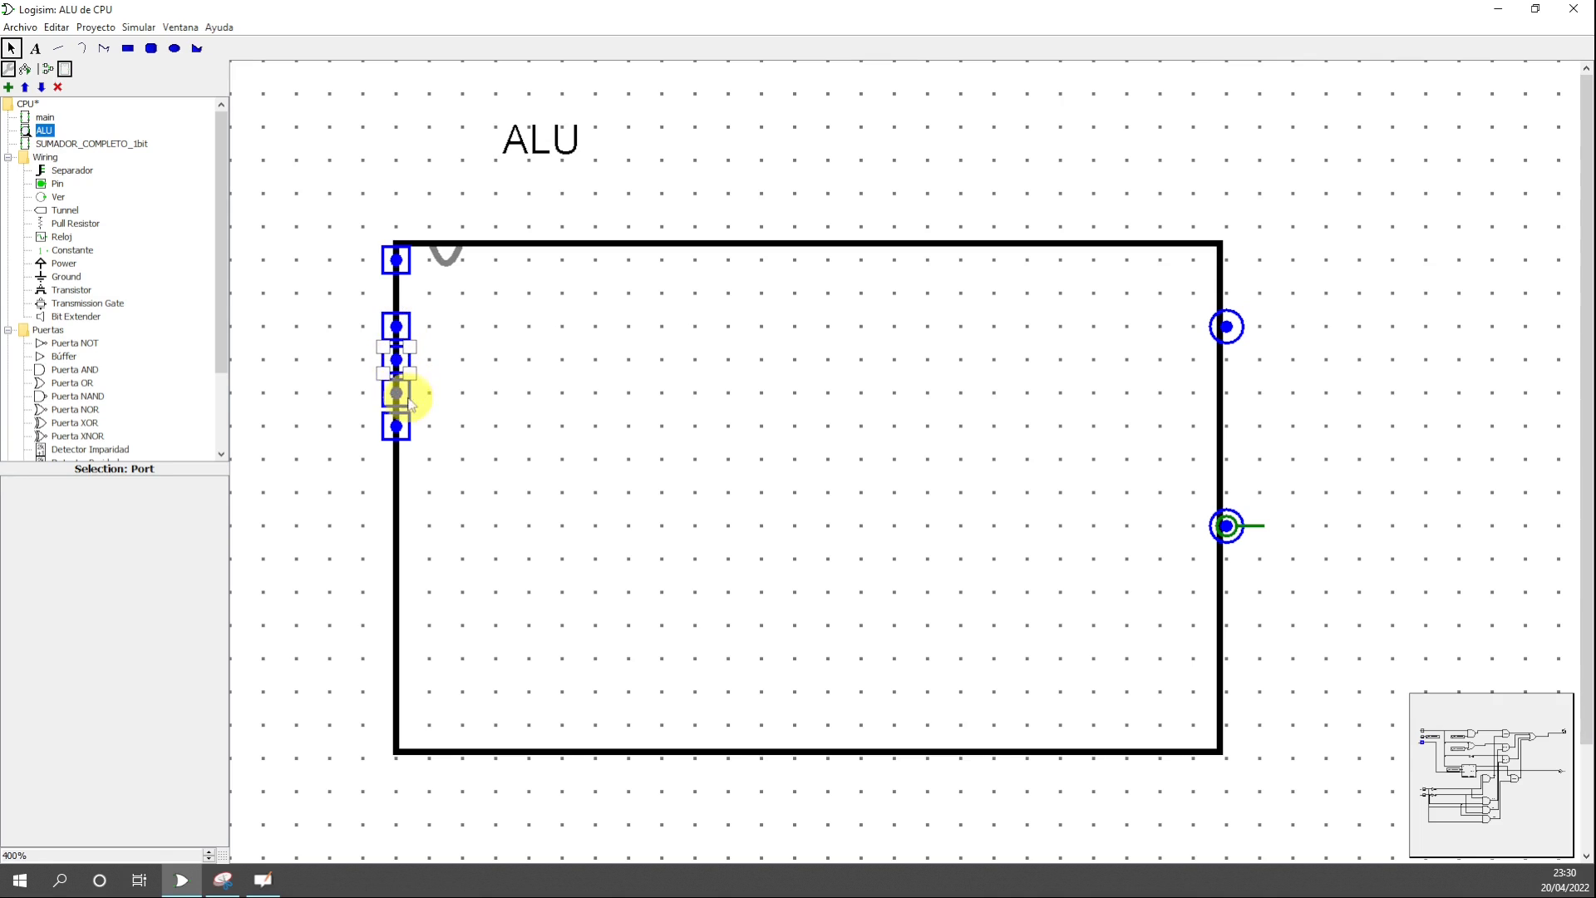
pyautogui.click(408, 399)
pyautogui.click(411, 437)
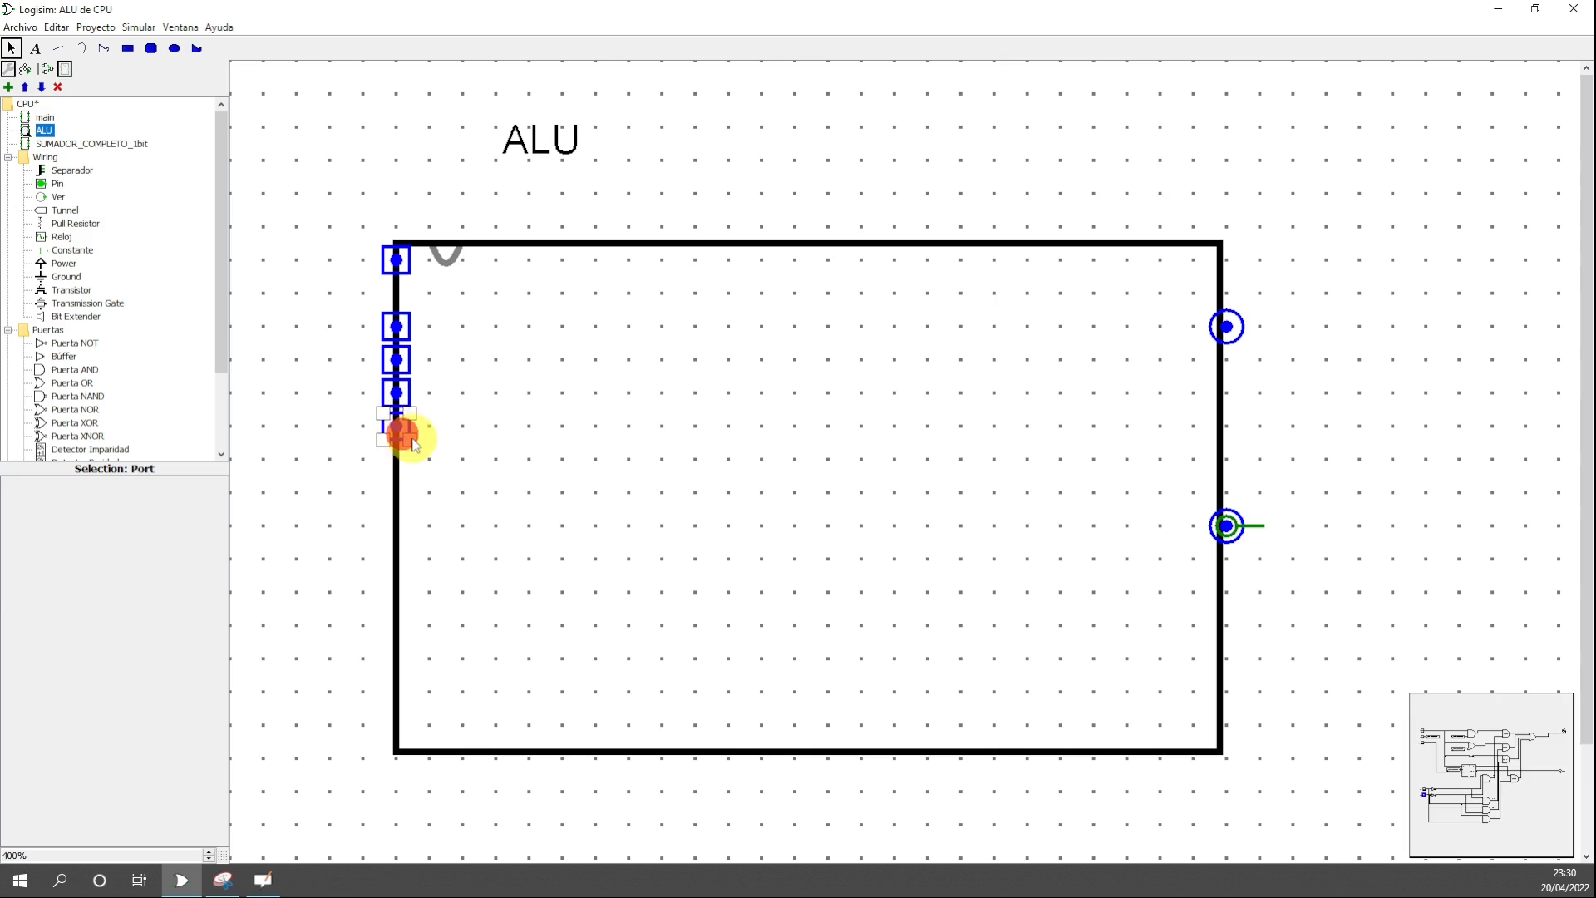
pyautogui.click(401, 429)
pyautogui.moveTo(400, 446); pyautogui.dragTo(394, 557)
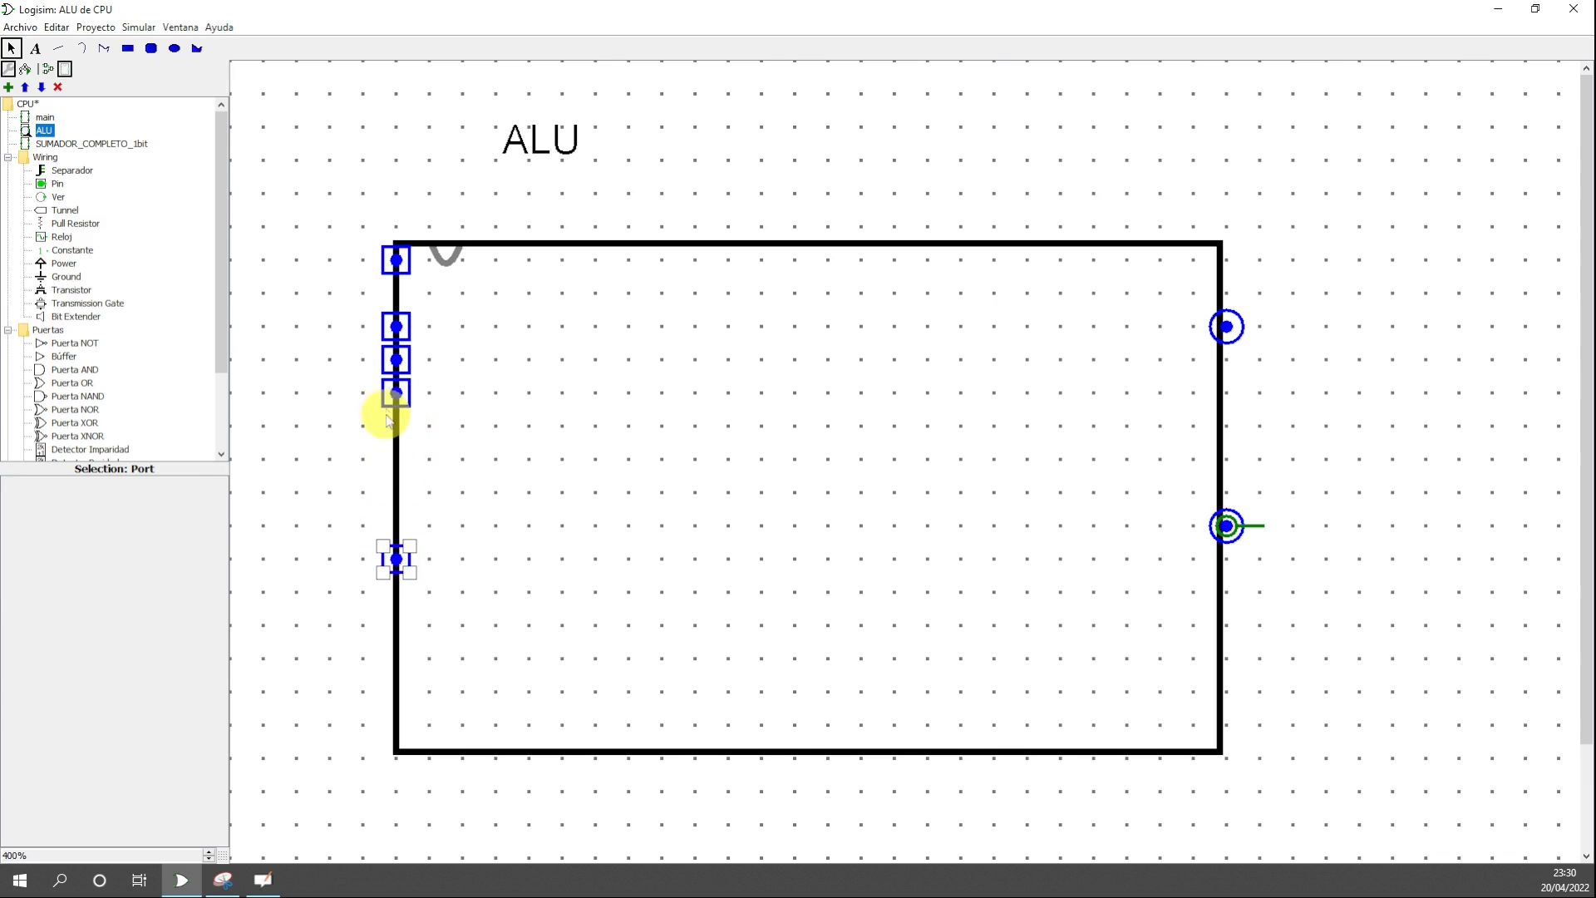
pyautogui.moveTo(399, 394); pyautogui.dragTo(400, 525)
pyautogui.moveTo(400, 360); pyautogui.dragTo(399, 493)
pyautogui.moveTo(399, 331); pyautogui.dragTo(399, 460)
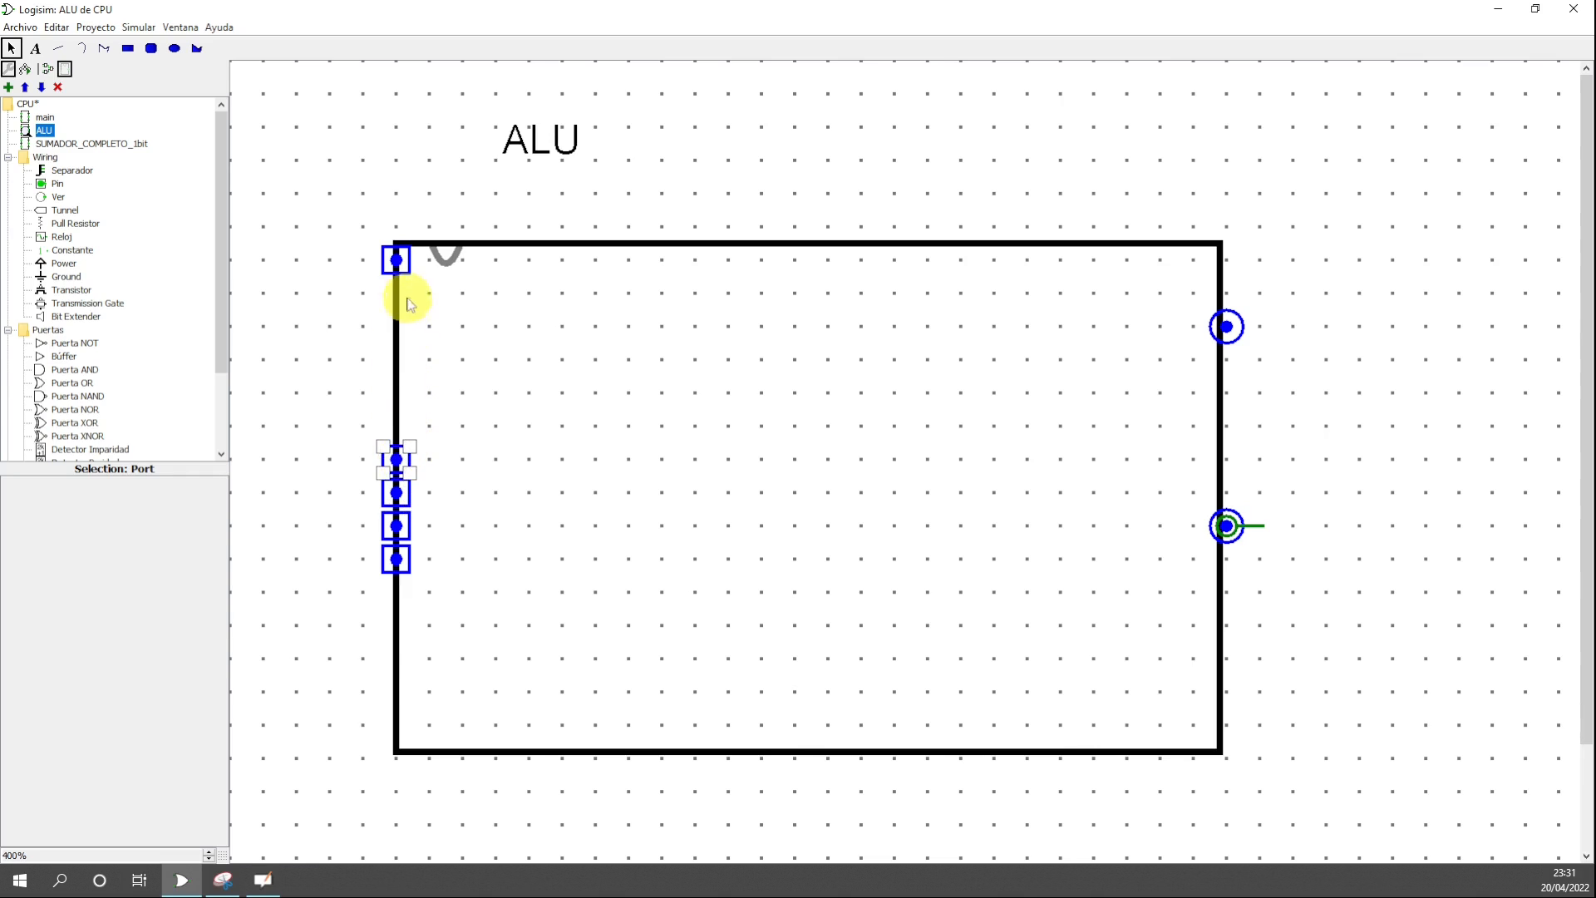
pyautogui.moveTo(399, 261); pyautogui.dragTo(399, 326)
pyautogui.moveTo(448, 257); pyautogui.dragTo(677, 271)
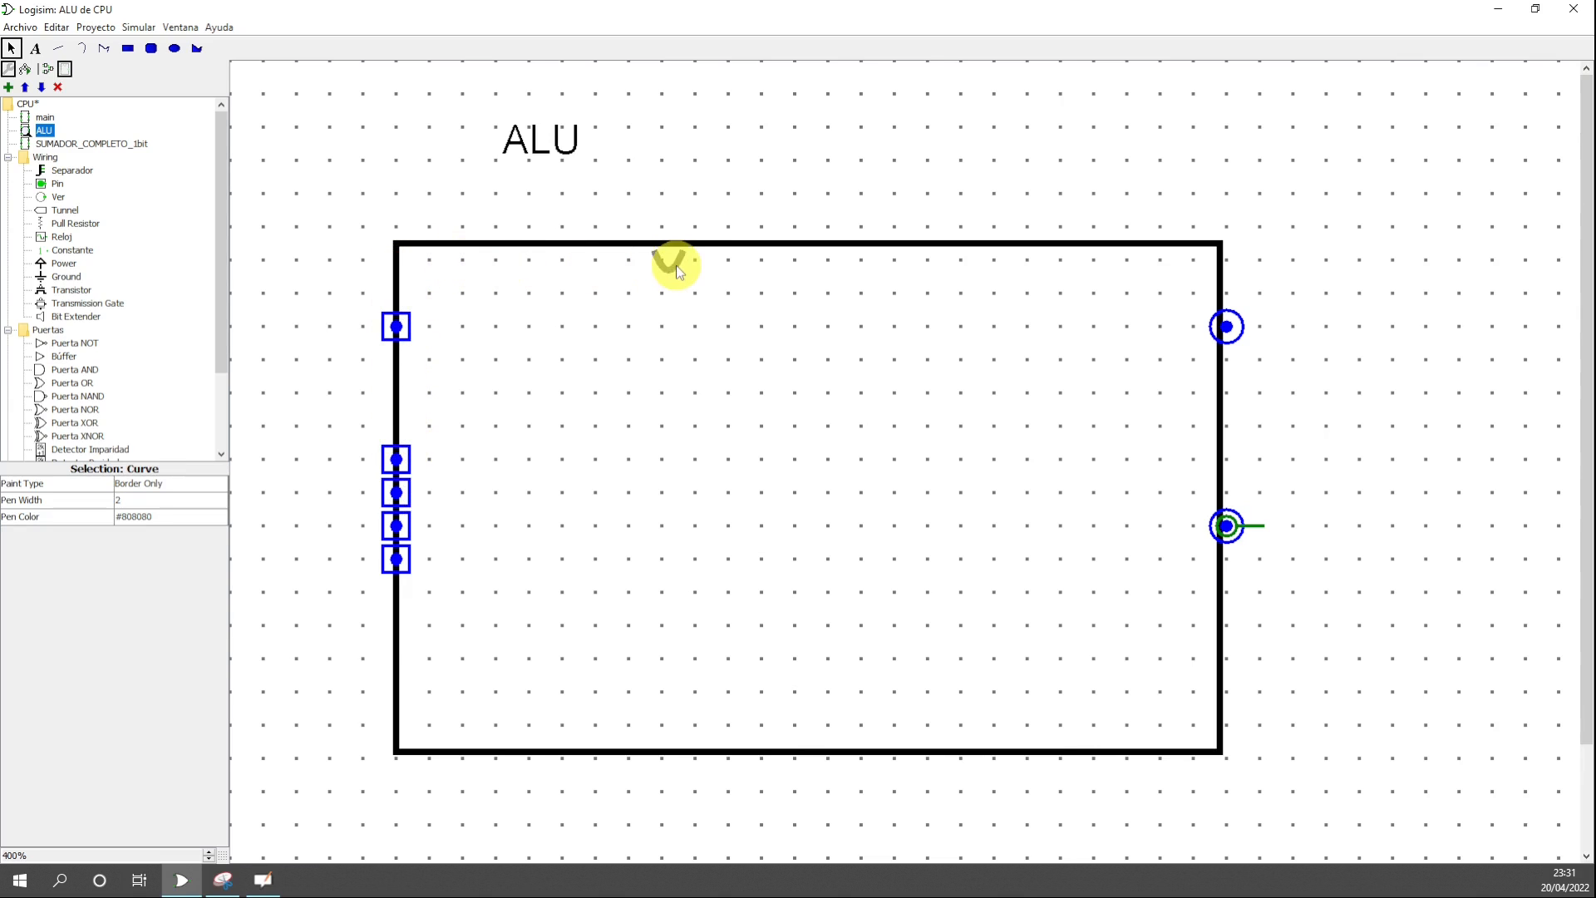
# - Label the uppermost input port "A" and align the text beside it inside the rectangle
pyautogui.click(398, 326)
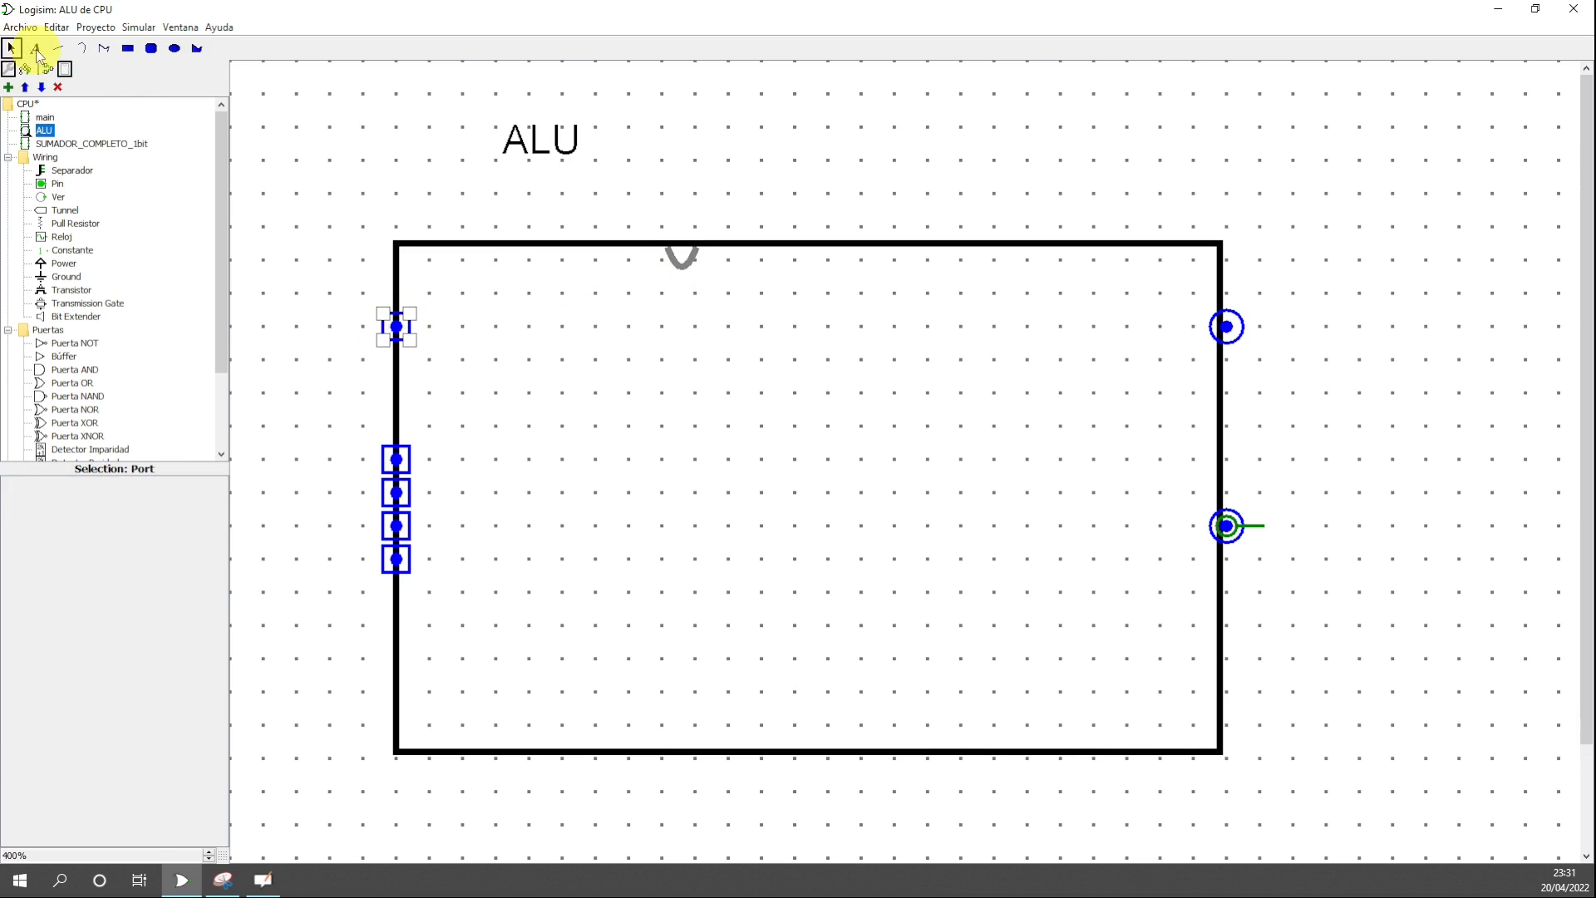
pyautogui.click(36, 50)
pyautogui.click(435, 321)
pyautogui.write('A')
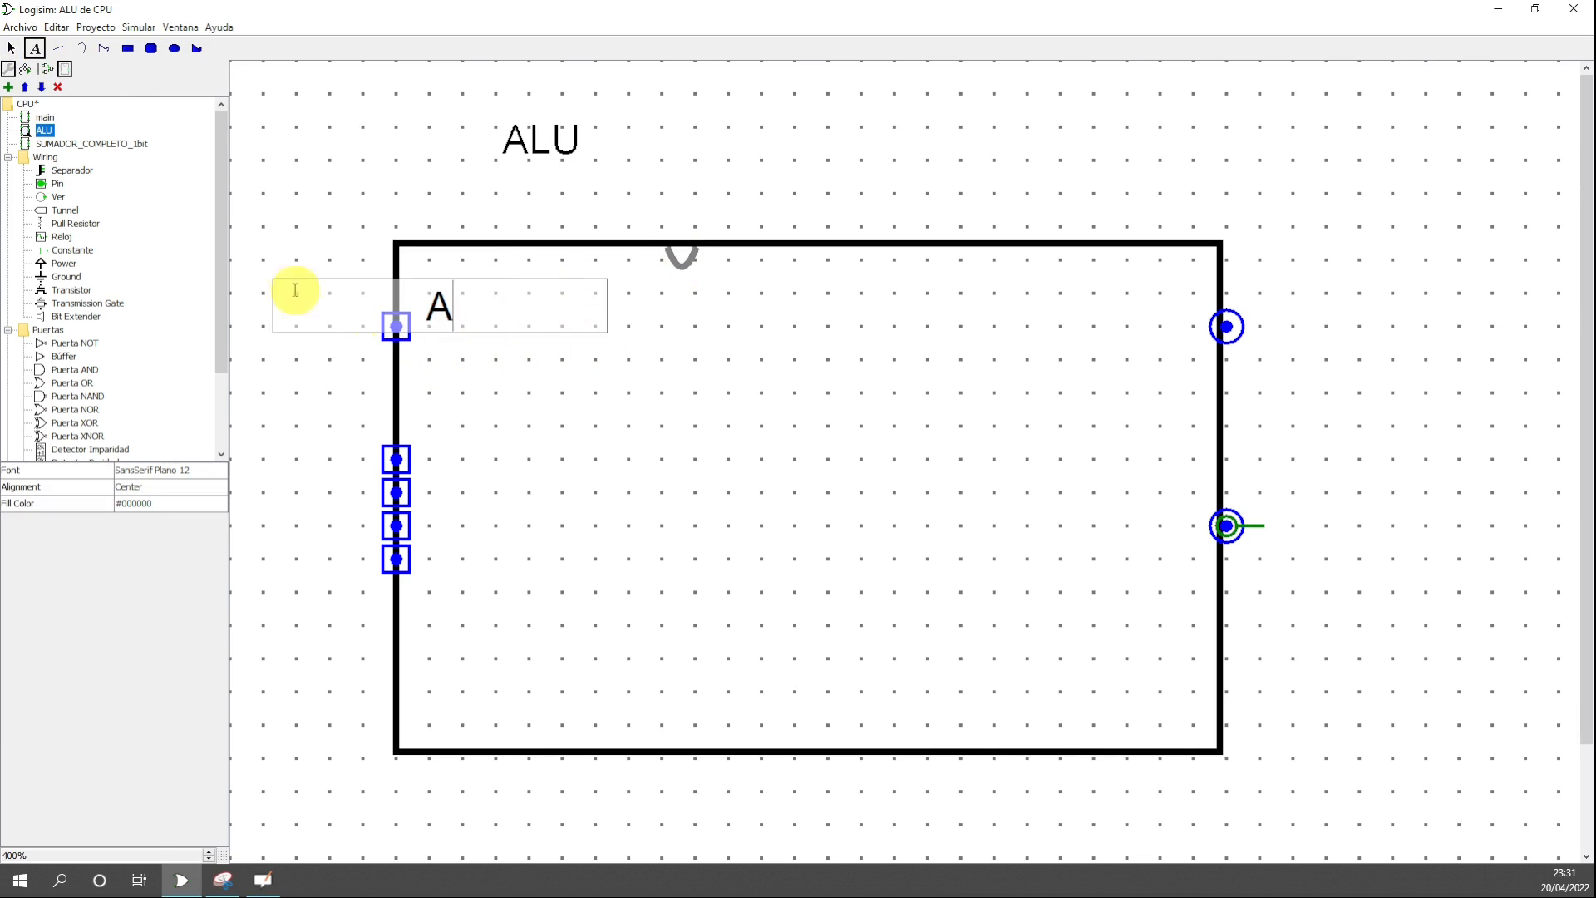
pyautogui.click(12, 50)
pyautogui.moveTo(445, 313); pyautogui.dragTo(466, 331)
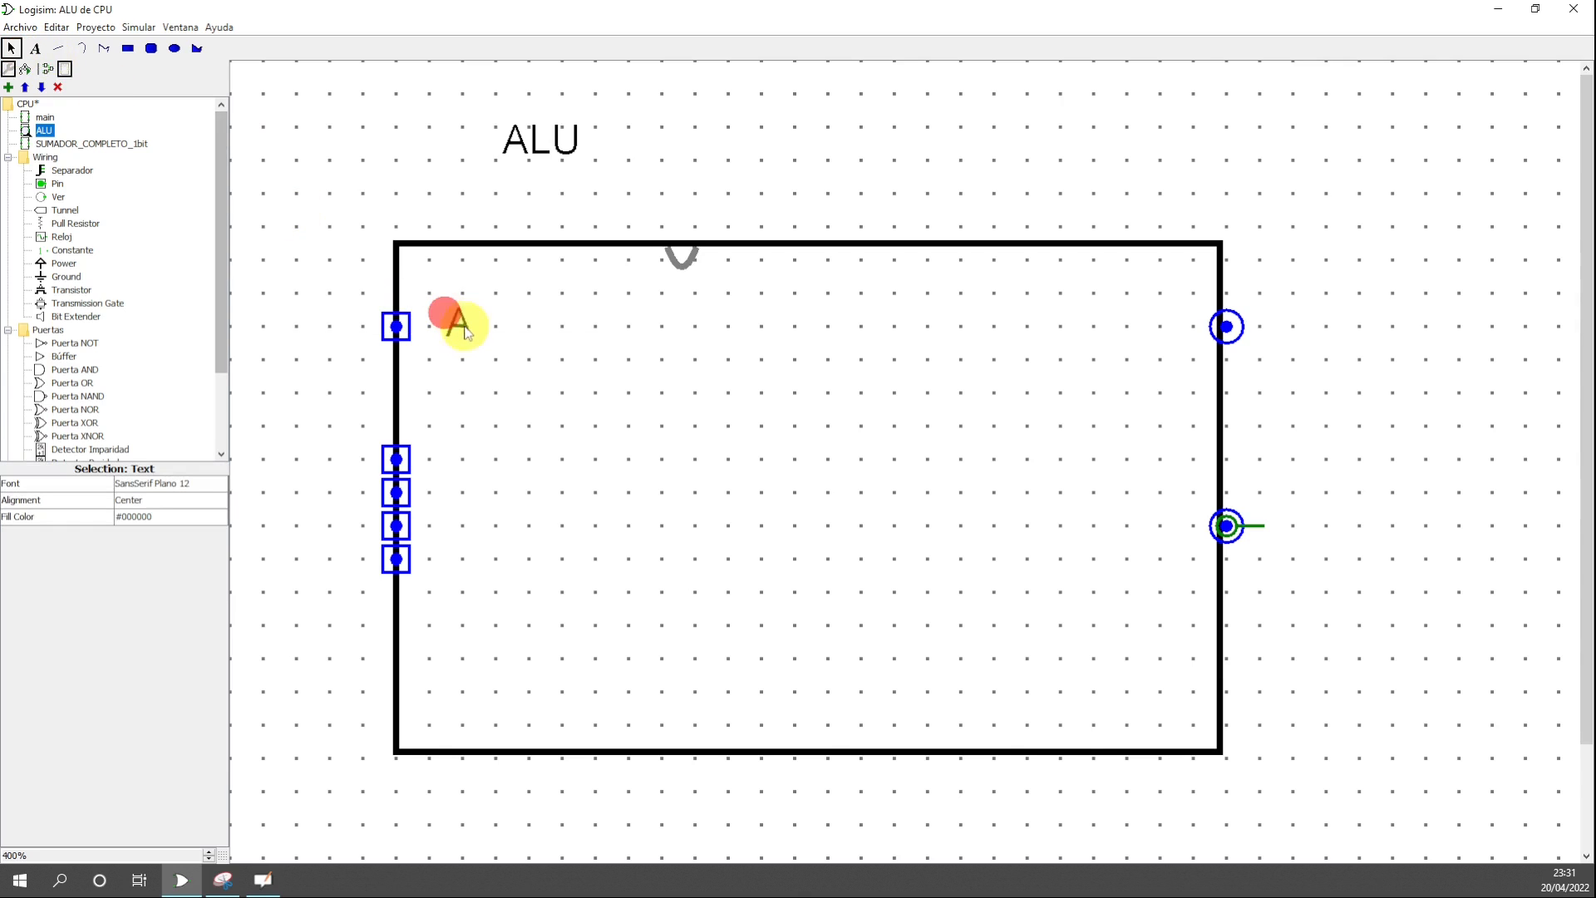
# - Place the B input port just below A on the left edge and label it "B"
pyautogui.click(398, 459)
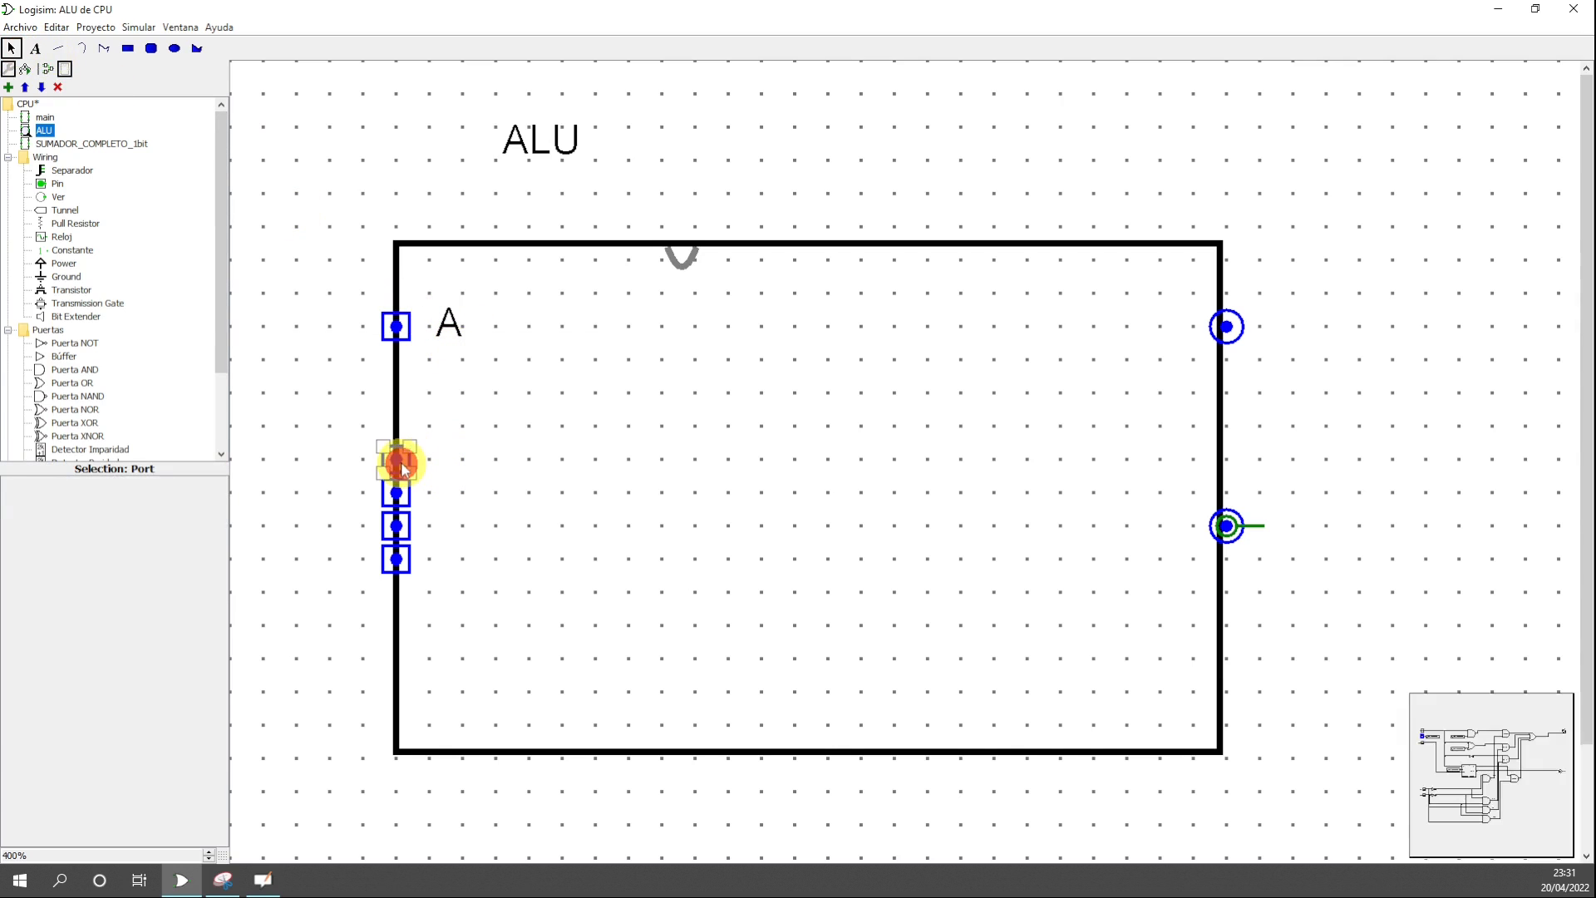
pyautogui.moveTo(406, 427); pyautogui.dragTo(399, 395)
pyautogui.click(35, 48)
pyautogui.click(435, 393)
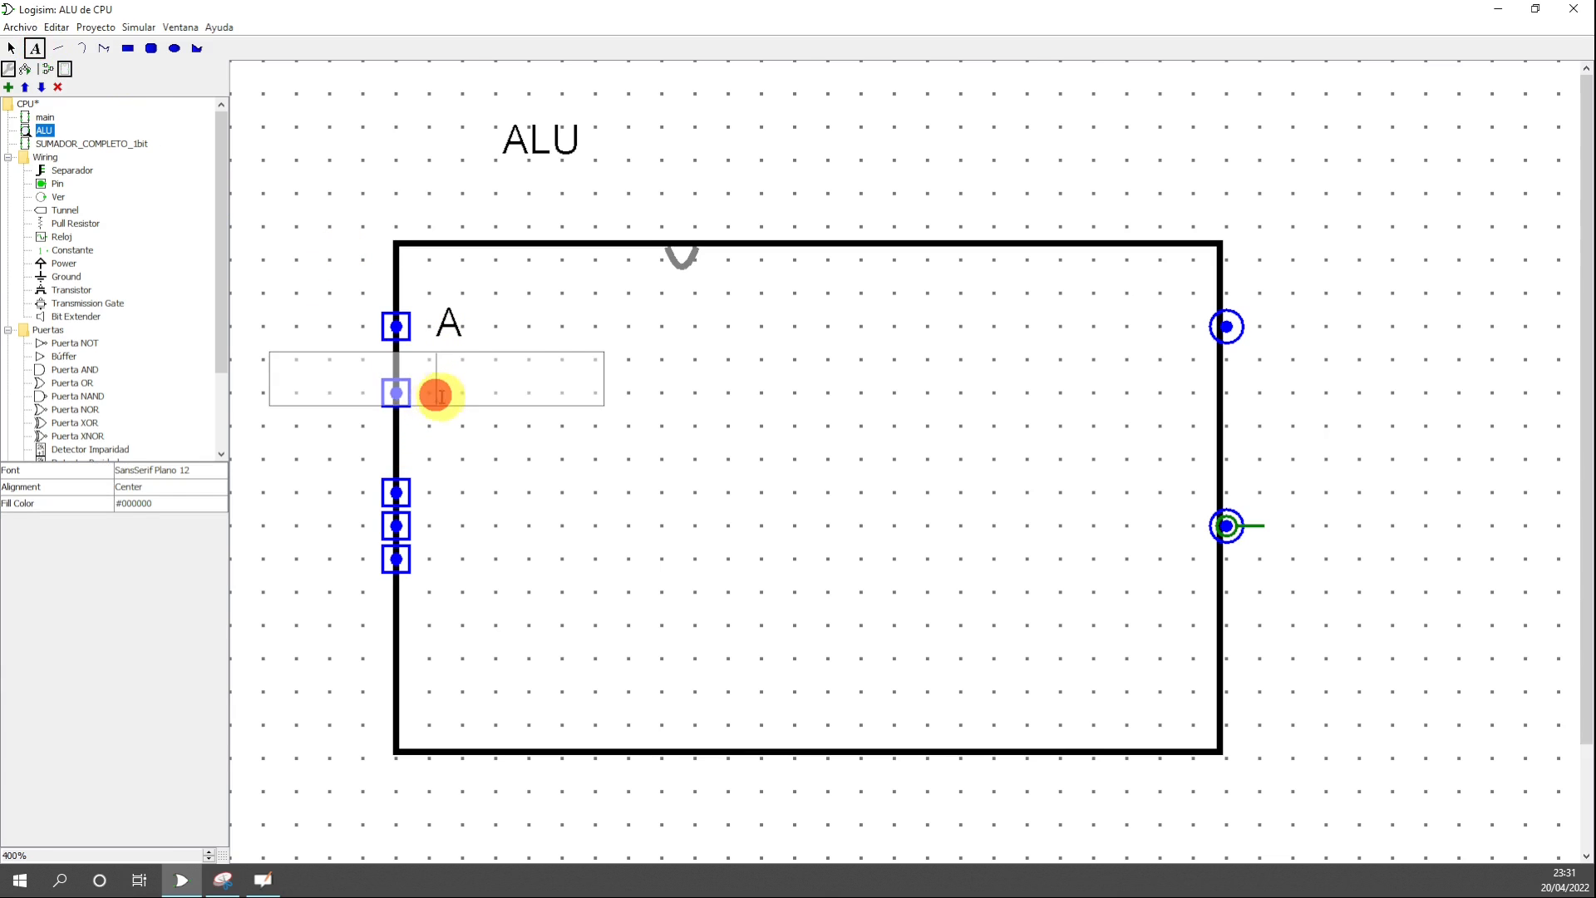
pyautogui.write('B')
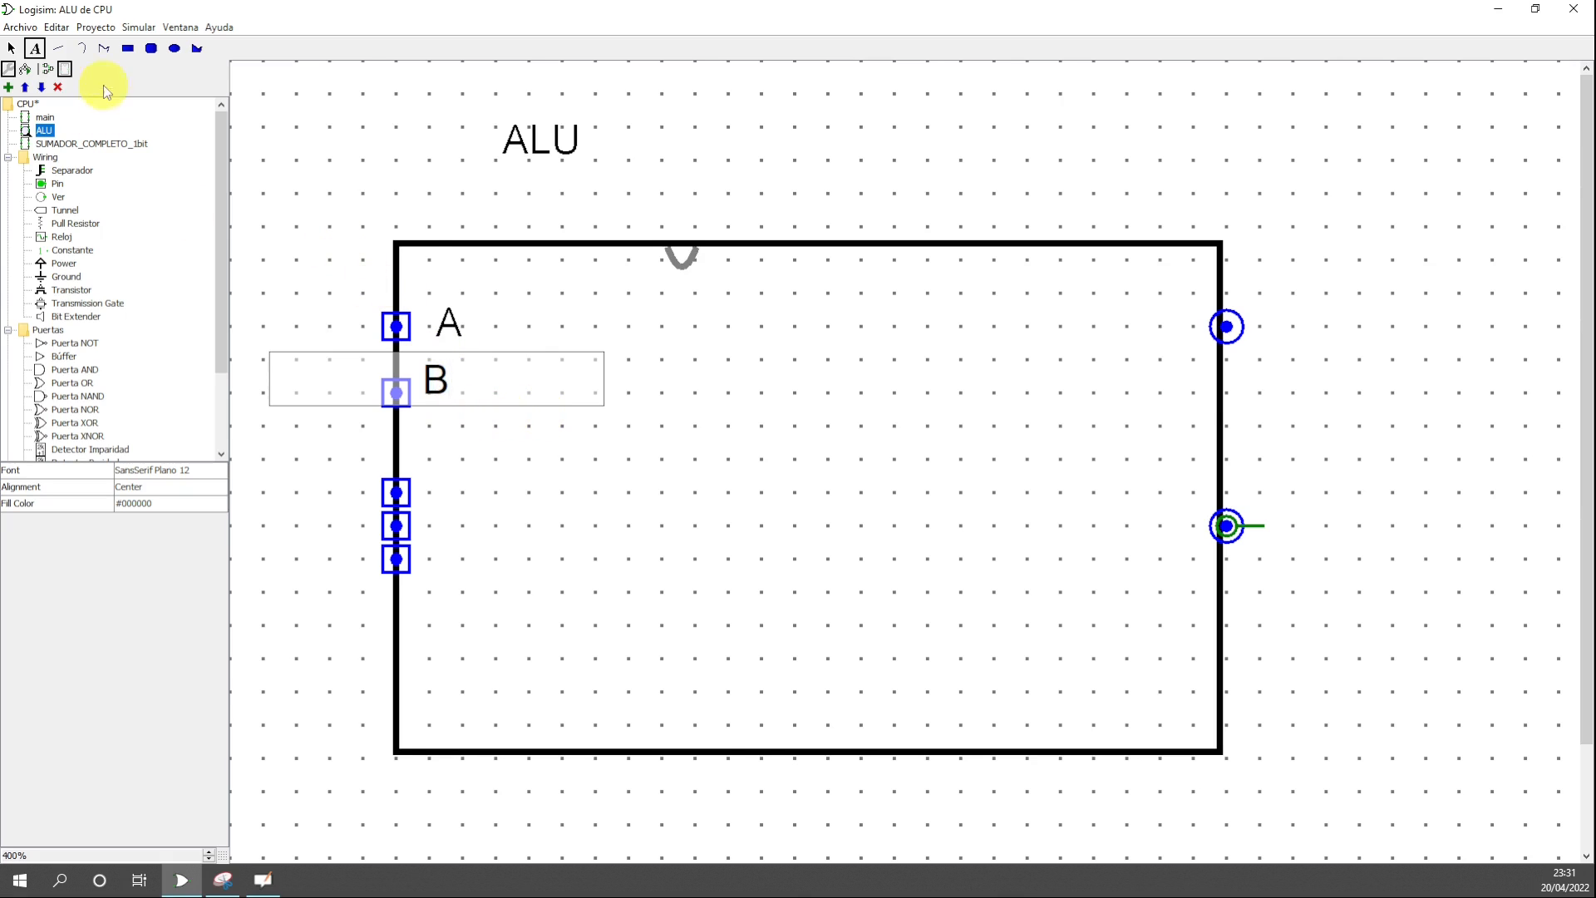
pyautogui.click(15, 49)
pyautogui.click(441, 382)
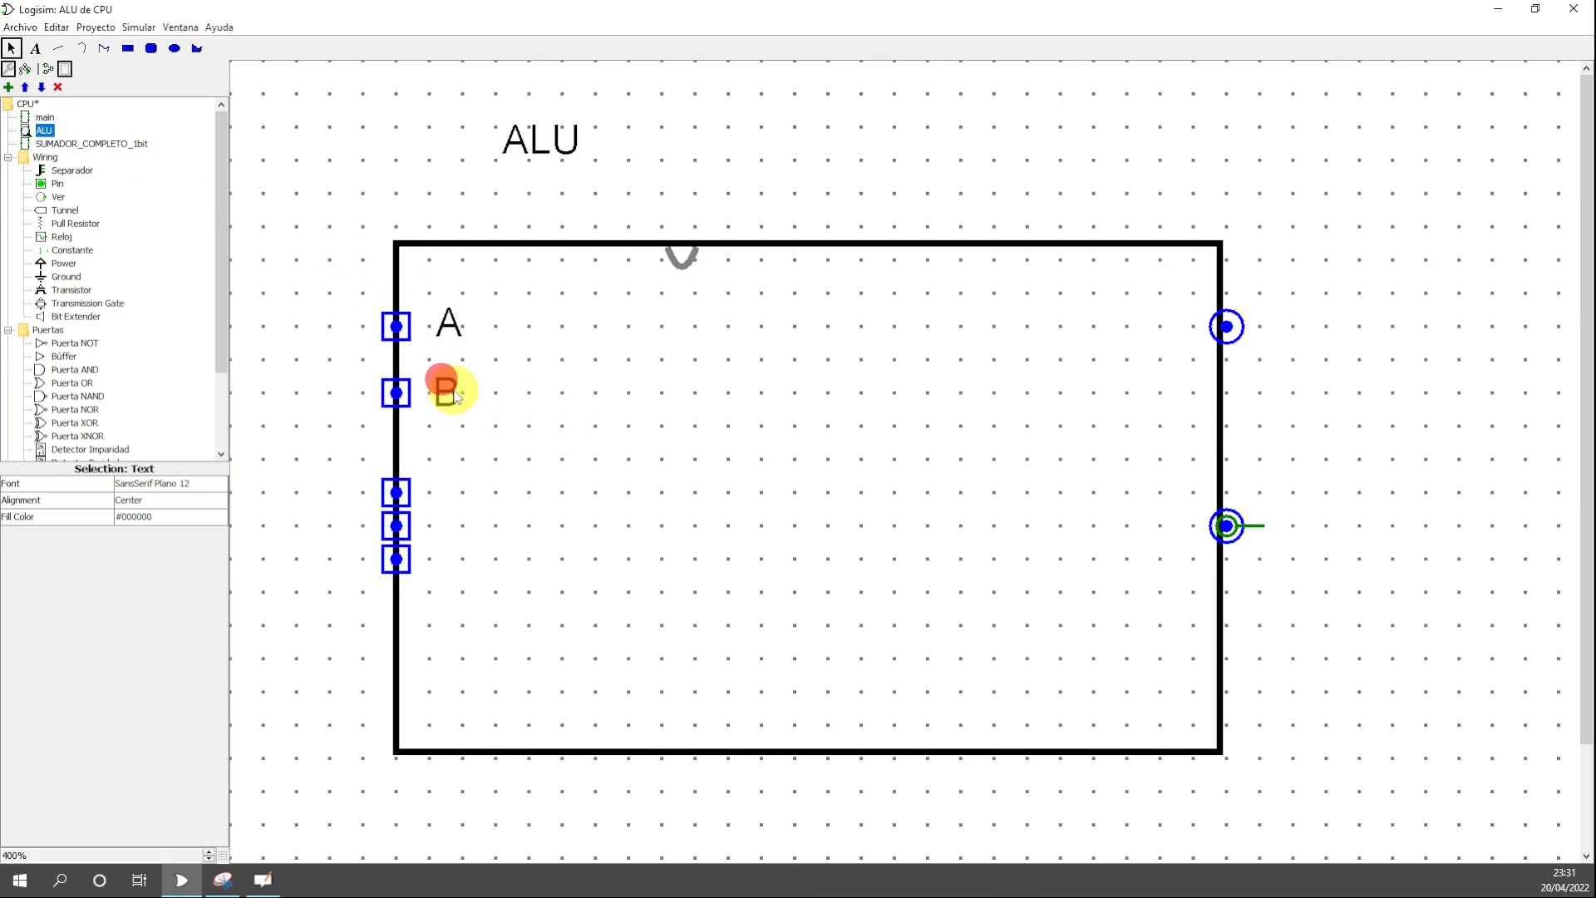
# - Place the carry-in port below B on the left edge and label it "CIN"
pyautogui.click(398, 491)
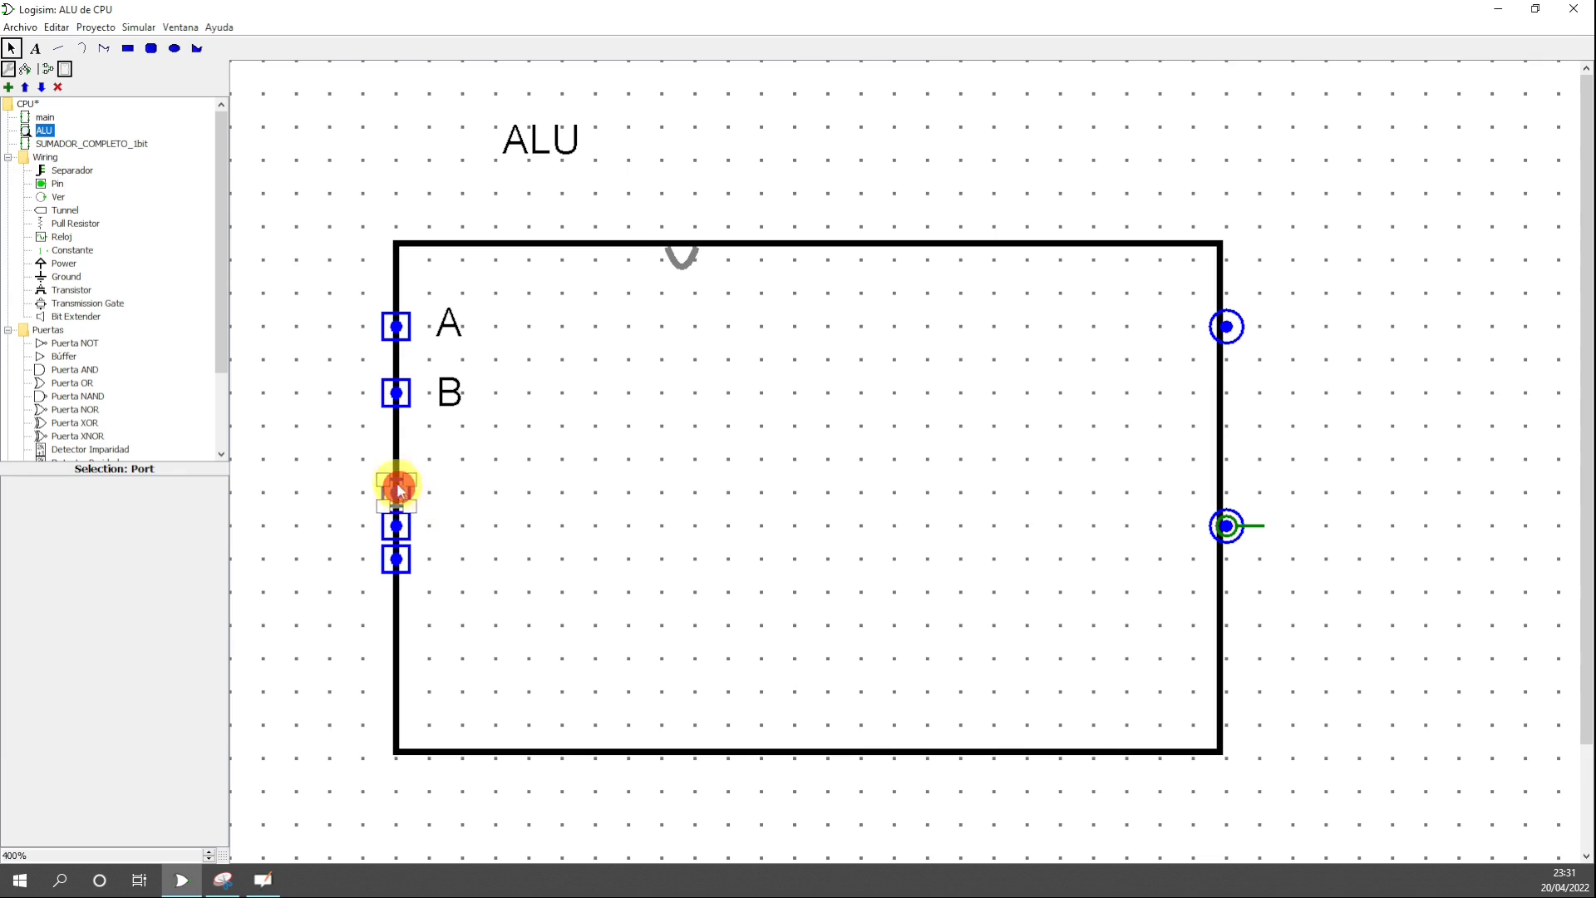
pyautogui.moveTo(399, 463); pyautogui.dragTo(408, 430)
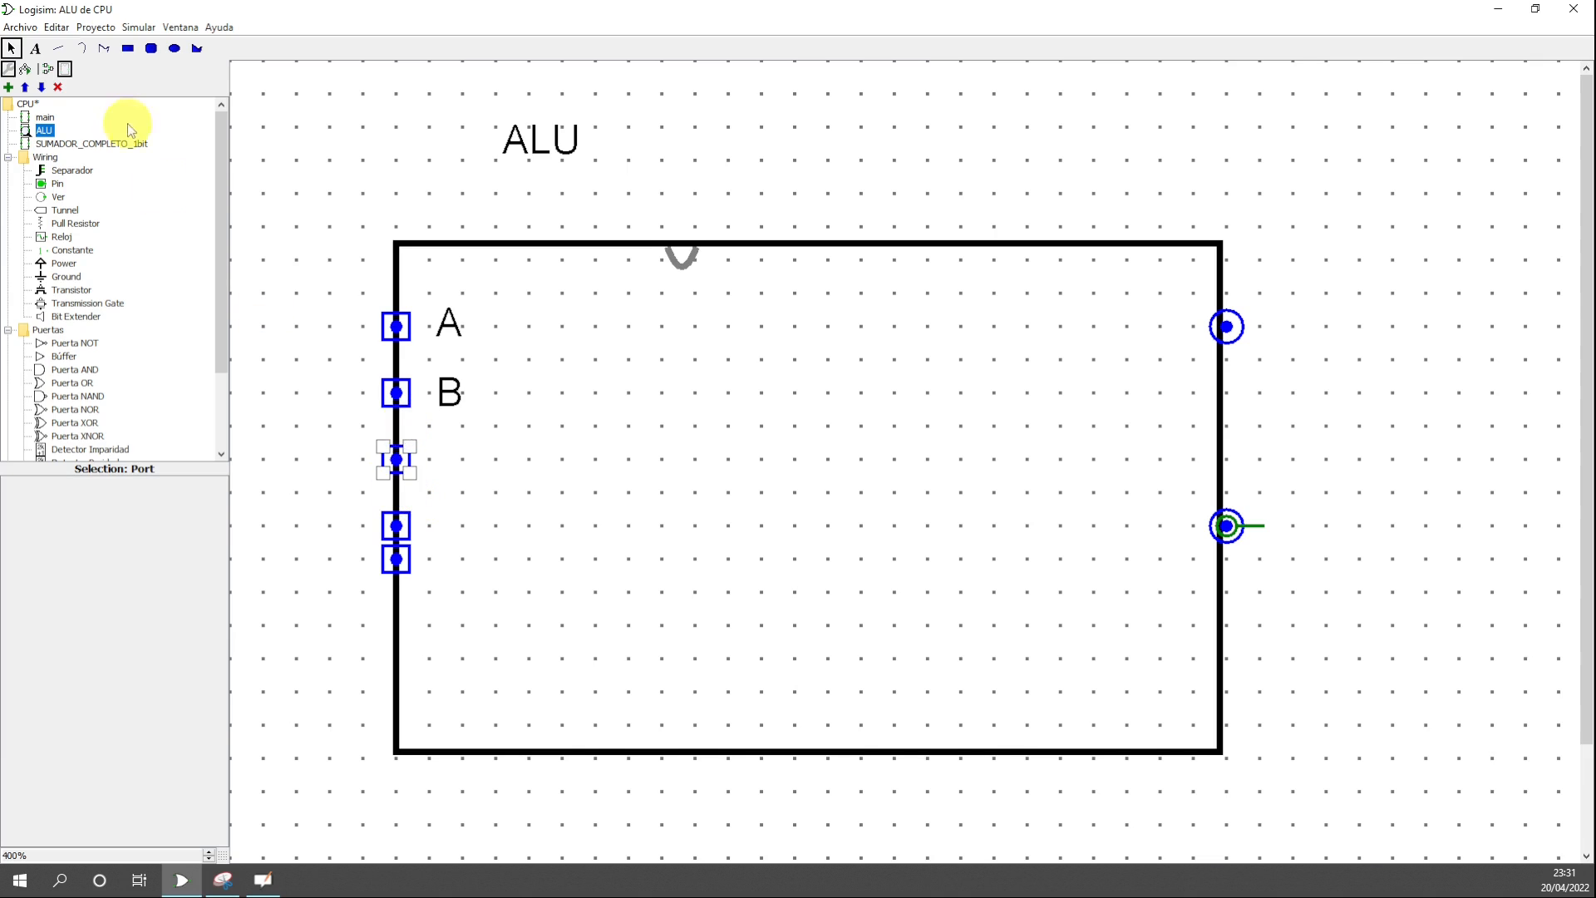
pyautogui.click(35, 48)
pyautogui.click(453, 453)
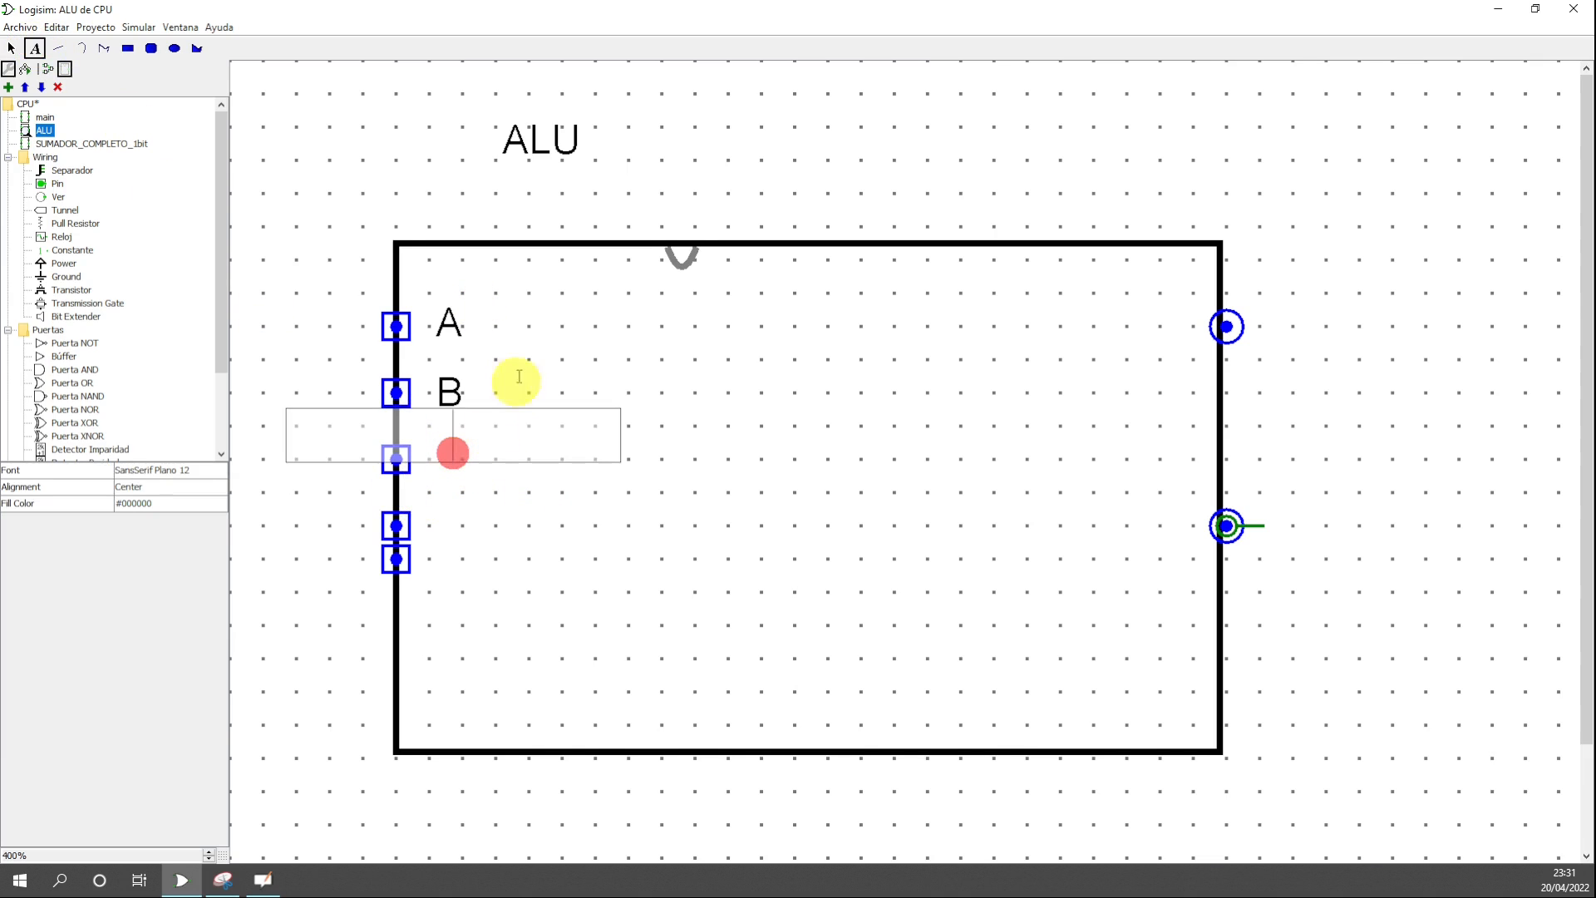
pyautogui.write('c')
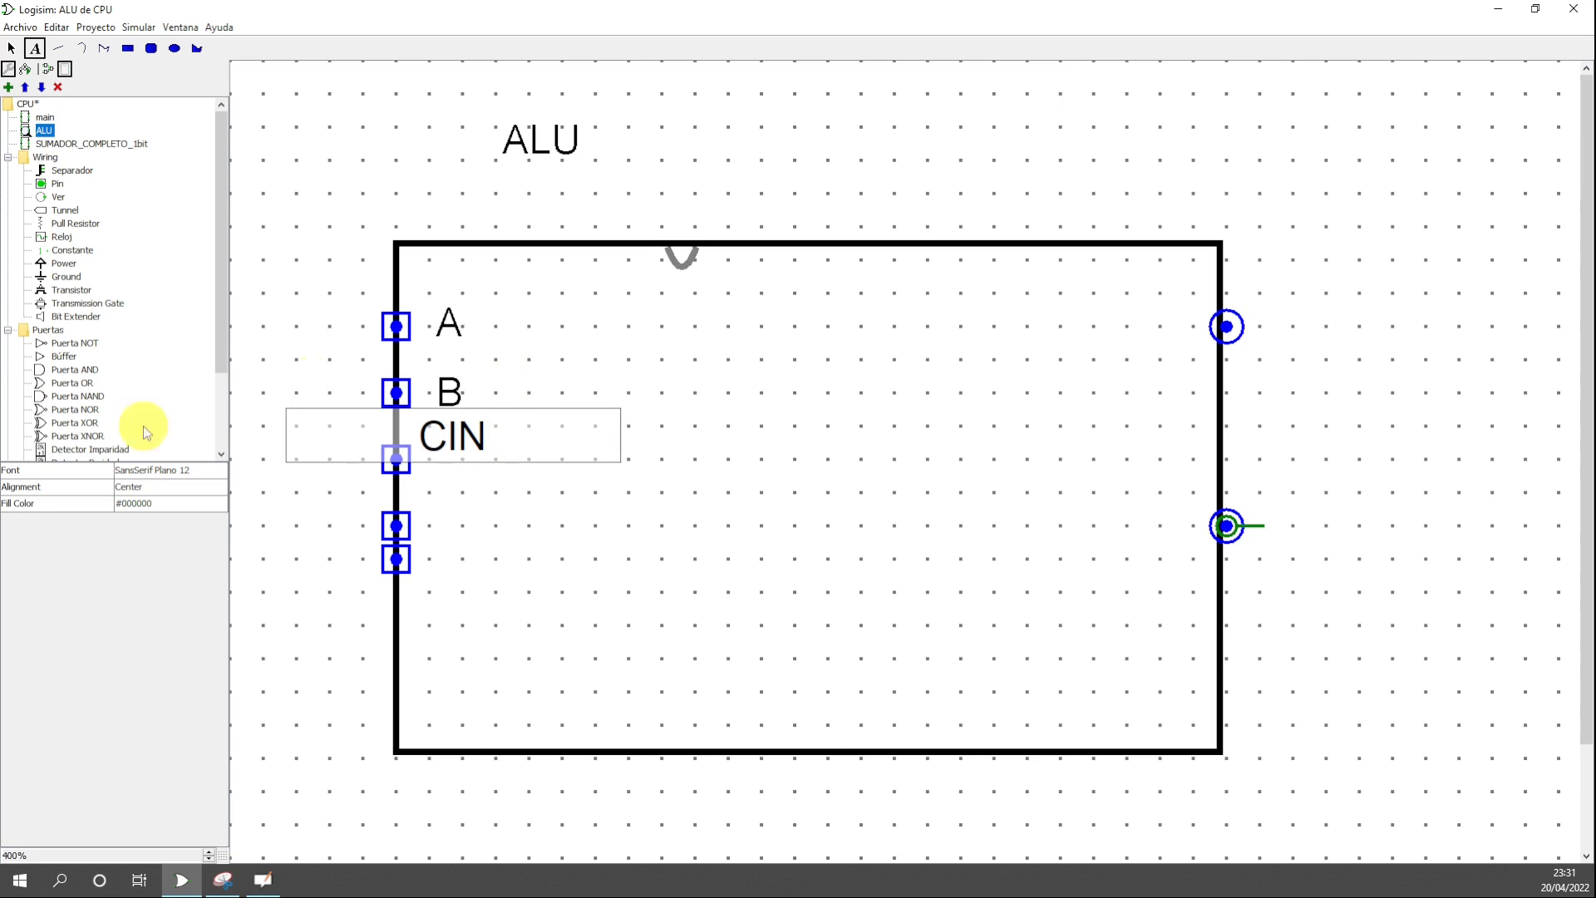
pyautogui.click(20, 50)
pyautogui.moveTo(473, 455); pyautogui.dragTo(496, 468)
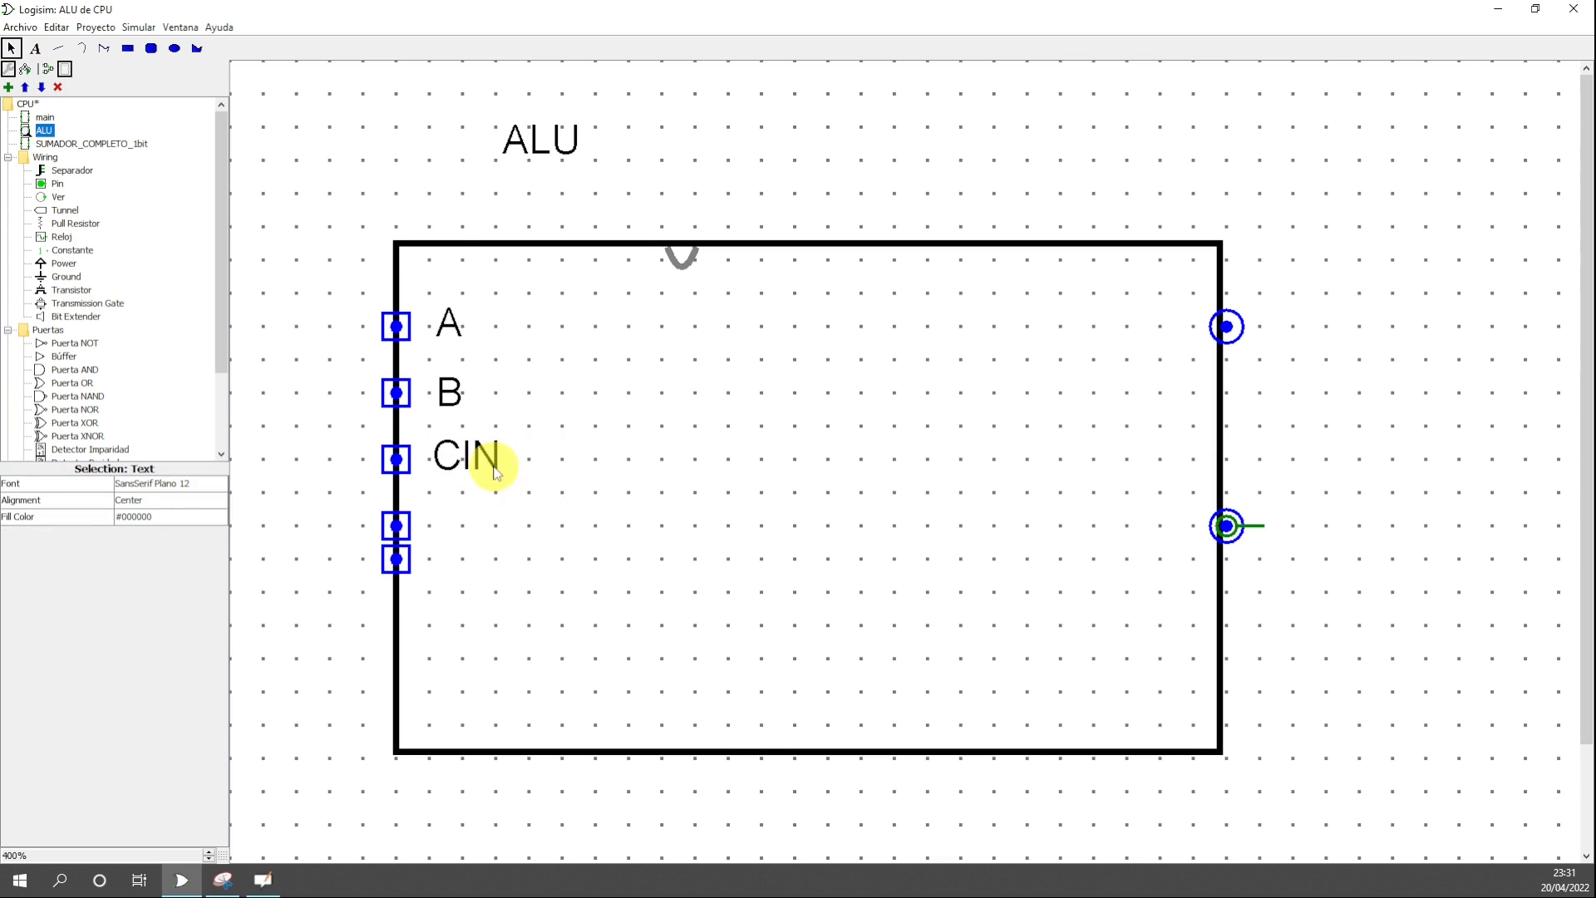
# - Move the two operation-select ports further down the left edge, spaced apart from each other and from CIN
pyautogui.click(315, 542)
pyautogui.click(396, 558)
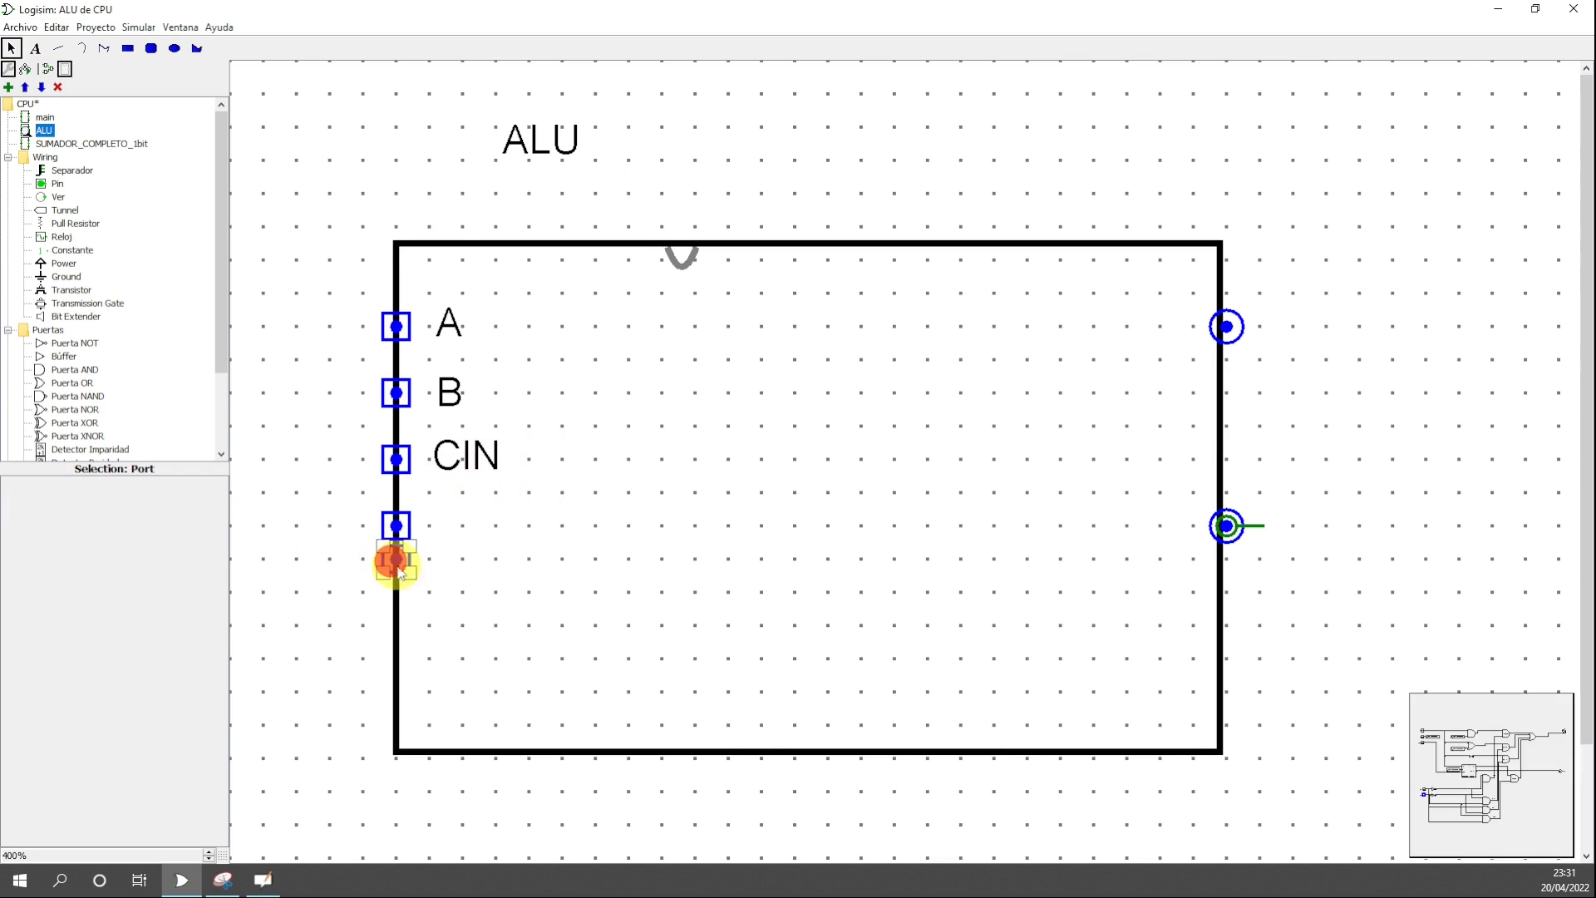
pyautogui.moveTo(398, 563); pyautogui.dragTo(396, 624)
pyautogui.moveTo(396, 524); pyautogui.dragTo(401, 568)
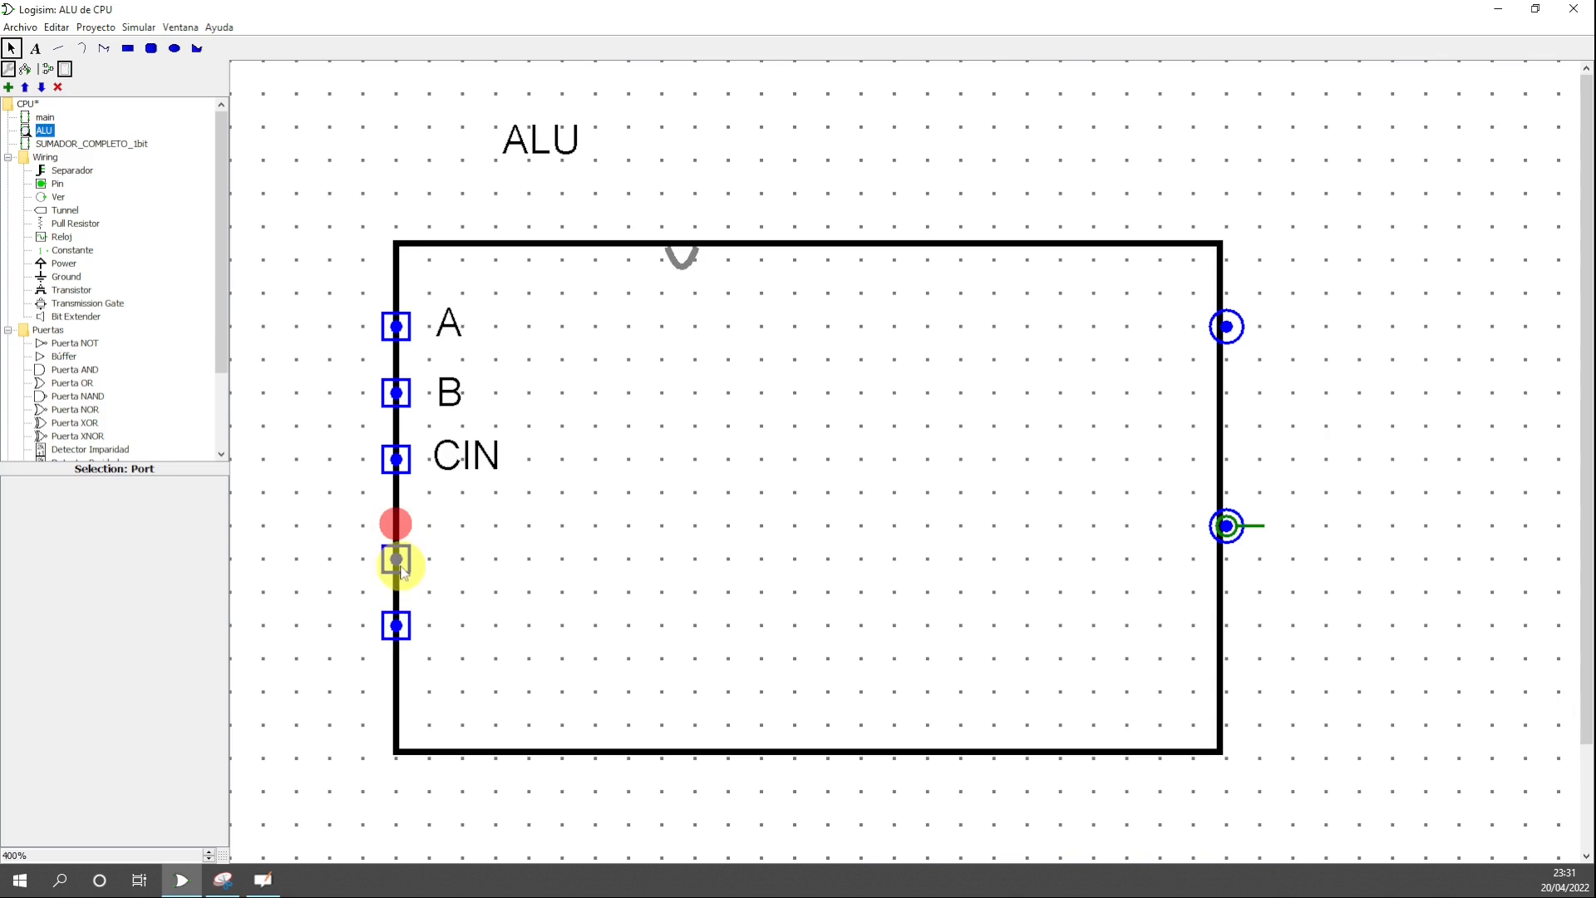
# - Check the select pins' order in the ALU schematic, and label the upper select port "op1" in the appearance
pyautogui.click(53, 146)
pyautogui.doubleClick(38, 131)
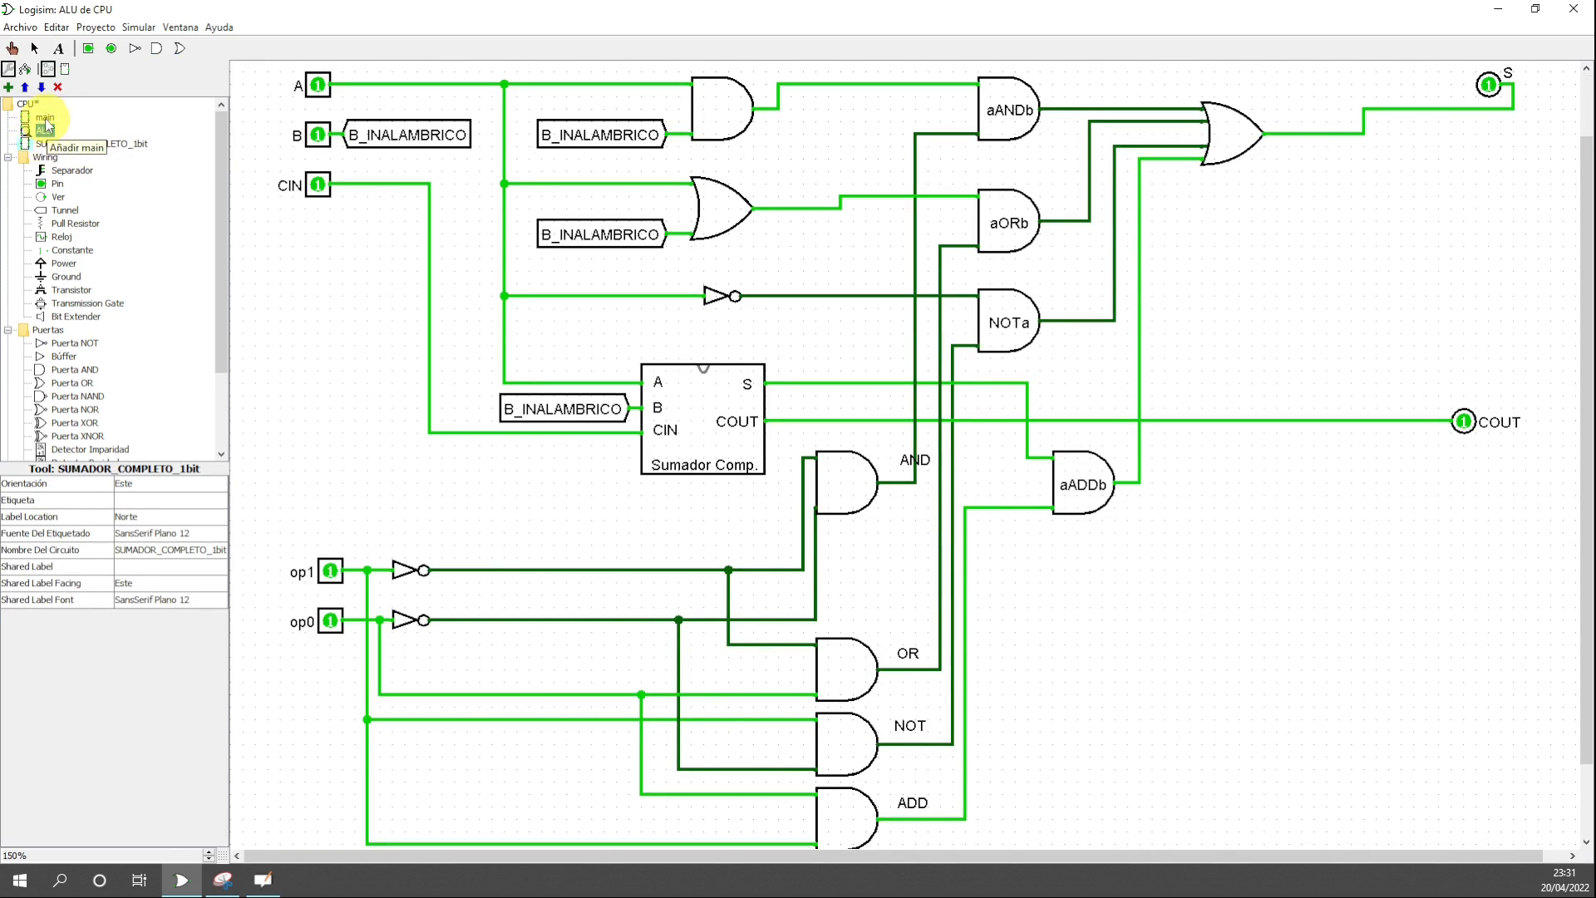
pyautogui.rightClick(49, 133)
pyautogui.click(81, 157)
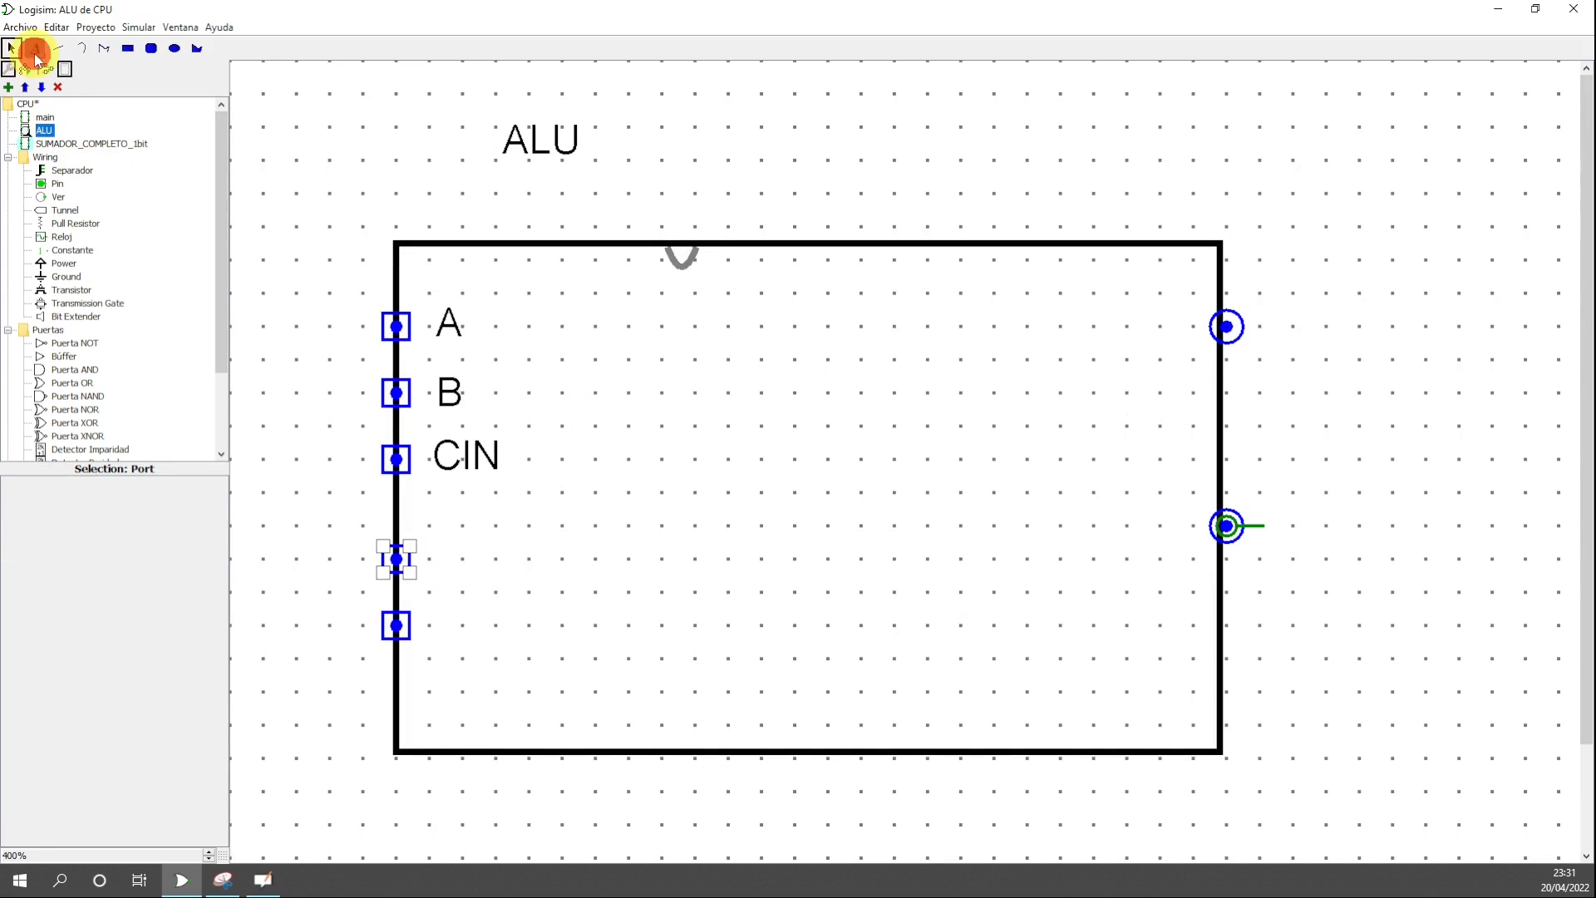
pyautogui.click(35, 52)
pyautogui.click(438, 562)
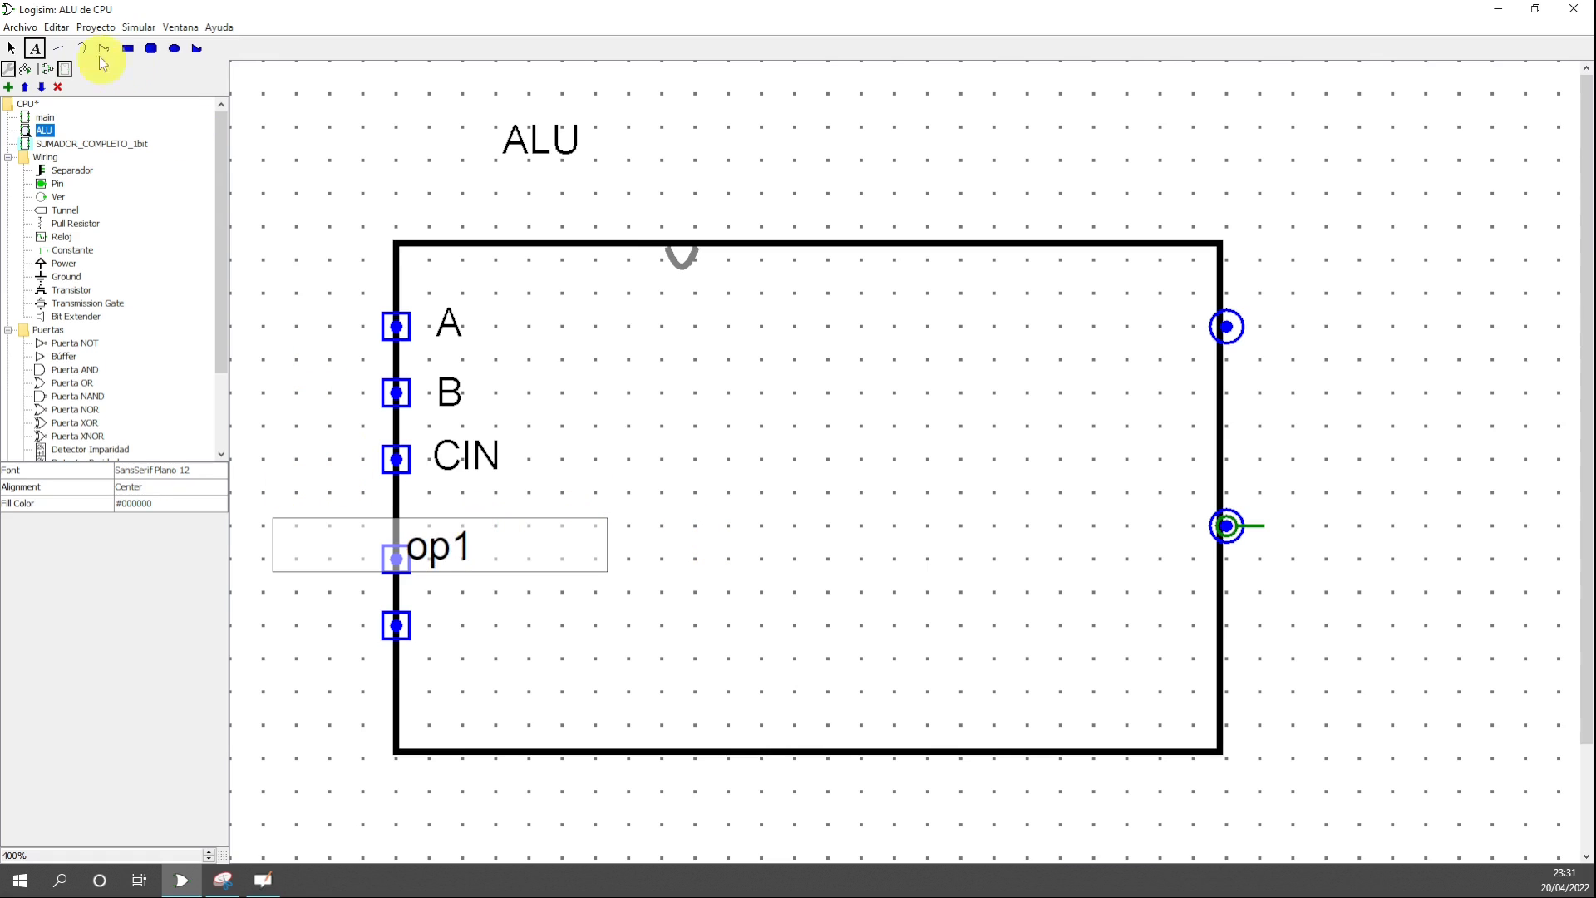
pyautogui.click(11, 51)
pyautogui.moveTo(476, 561); pyautogui.dragTo(497, 569)
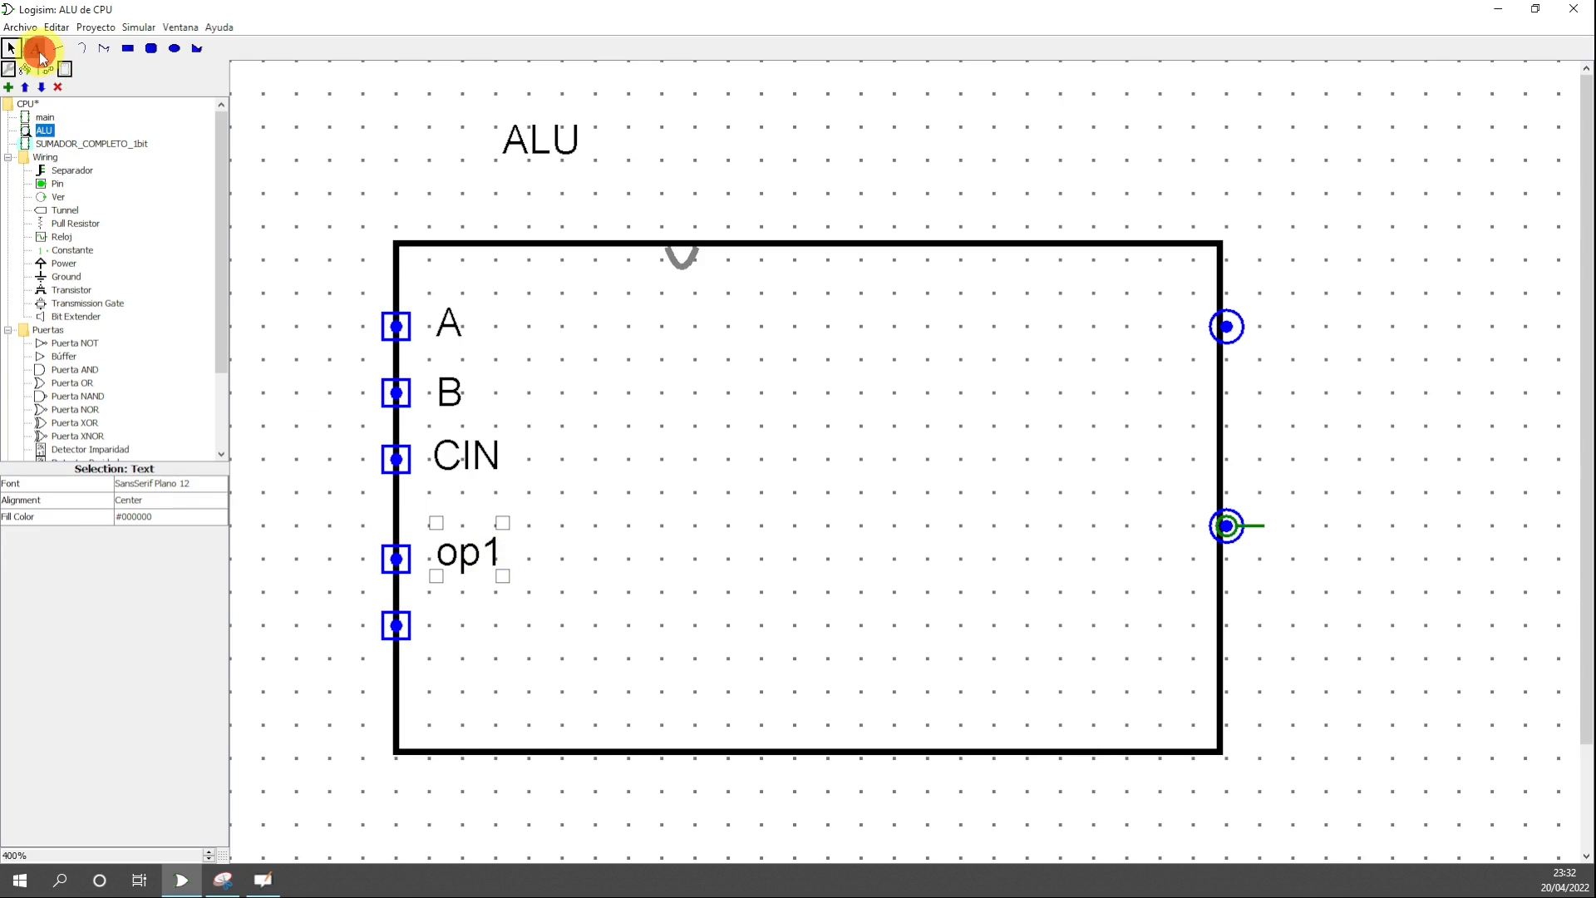
# - Label the lower operation-select port "op0" and align the label beneath "op1"
pyautogui.click(37, 52)
pyautogui.click(447, 625)
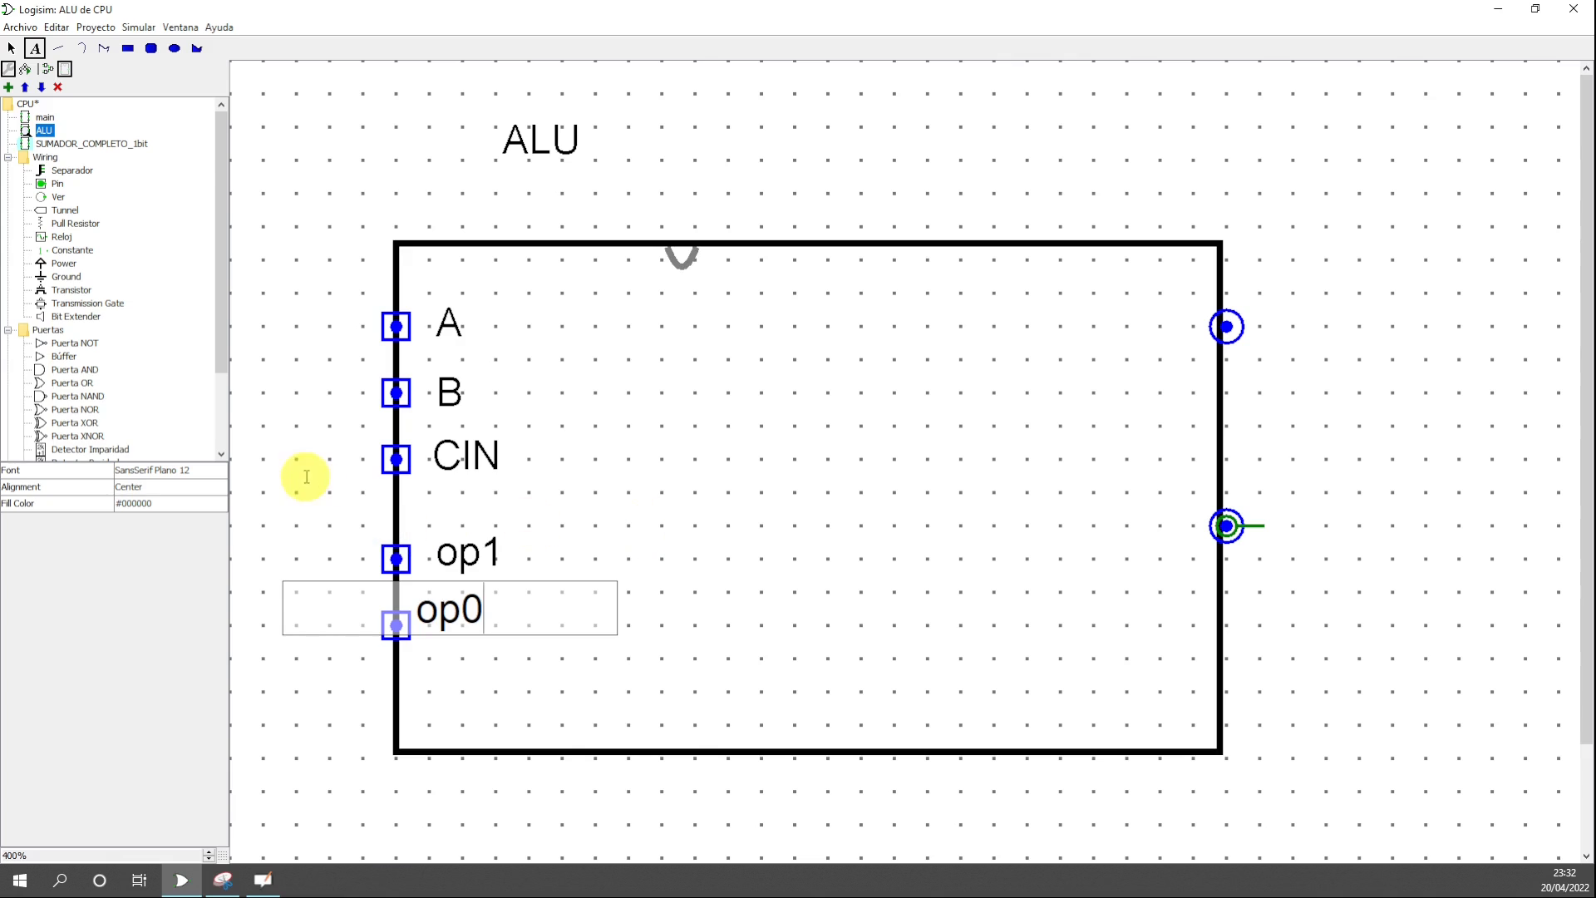
pyautogui.click(10, 51)
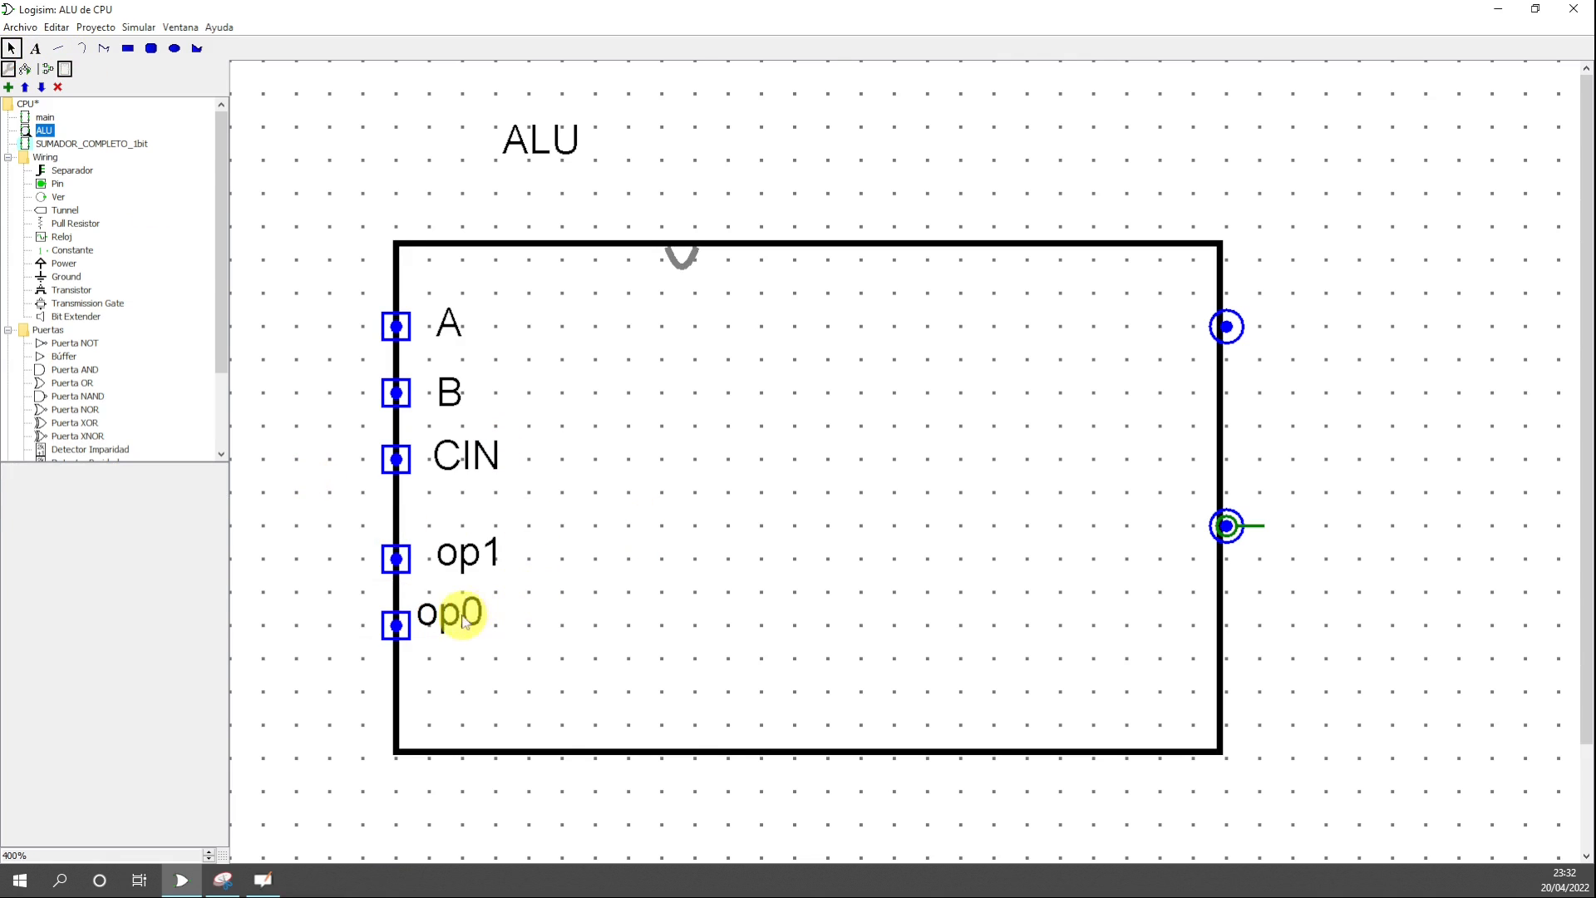
pyautogui.moveTo(463, 612); pyautogui.dragTo(487, 632)
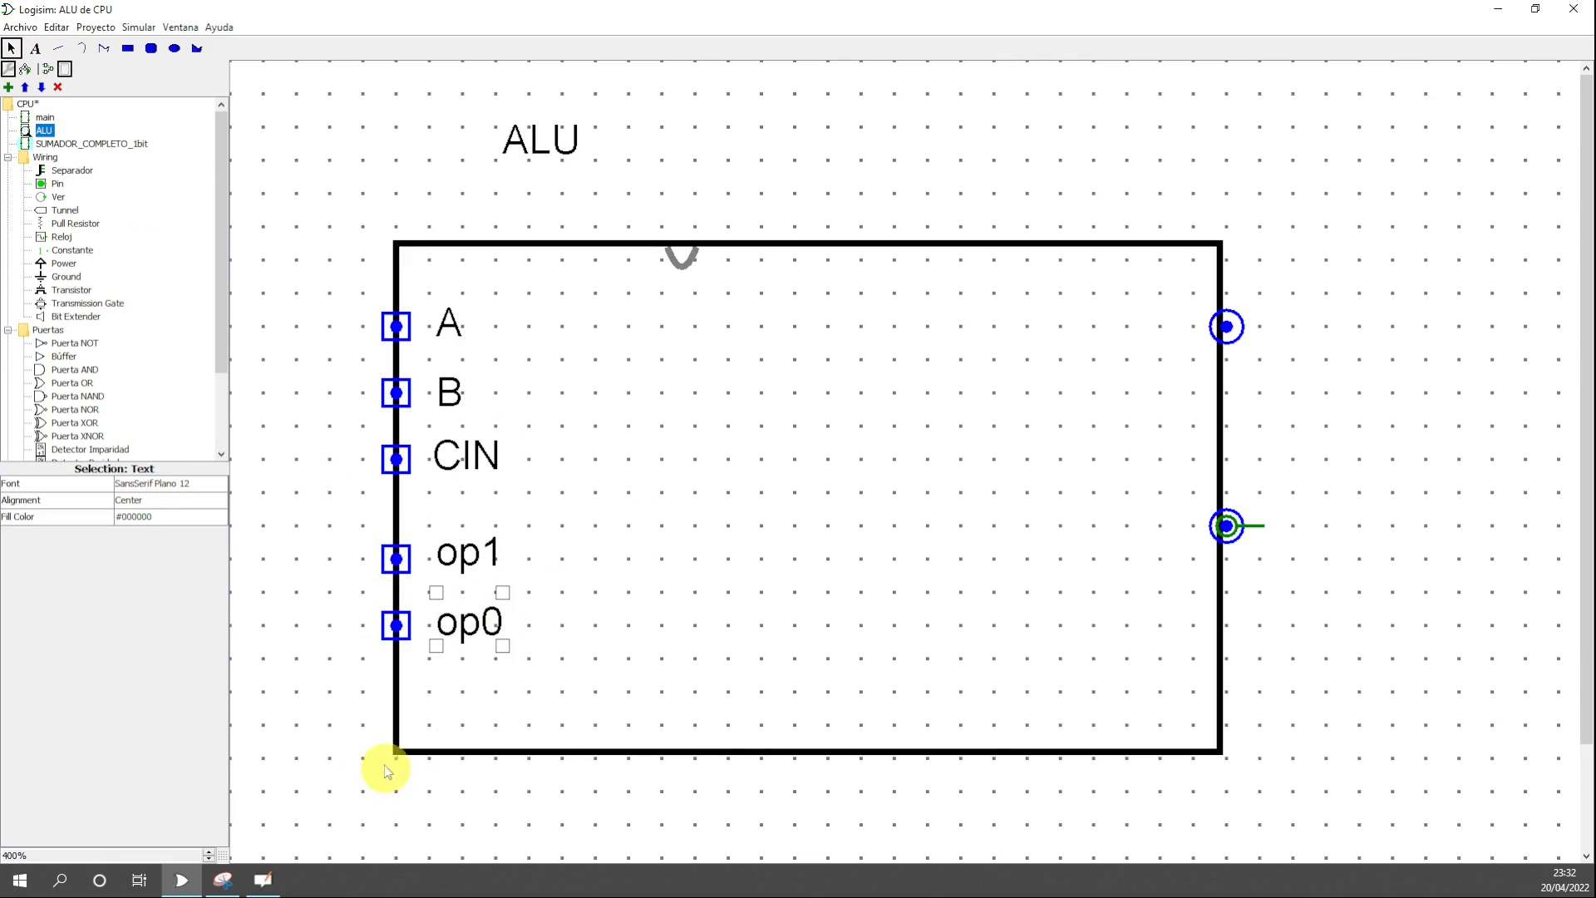
pyautogui.click(296, 720)
# - Move the op0 and op1 ports down the left edge of the box, each with its label beside it
pyautogui.click(393, 557)
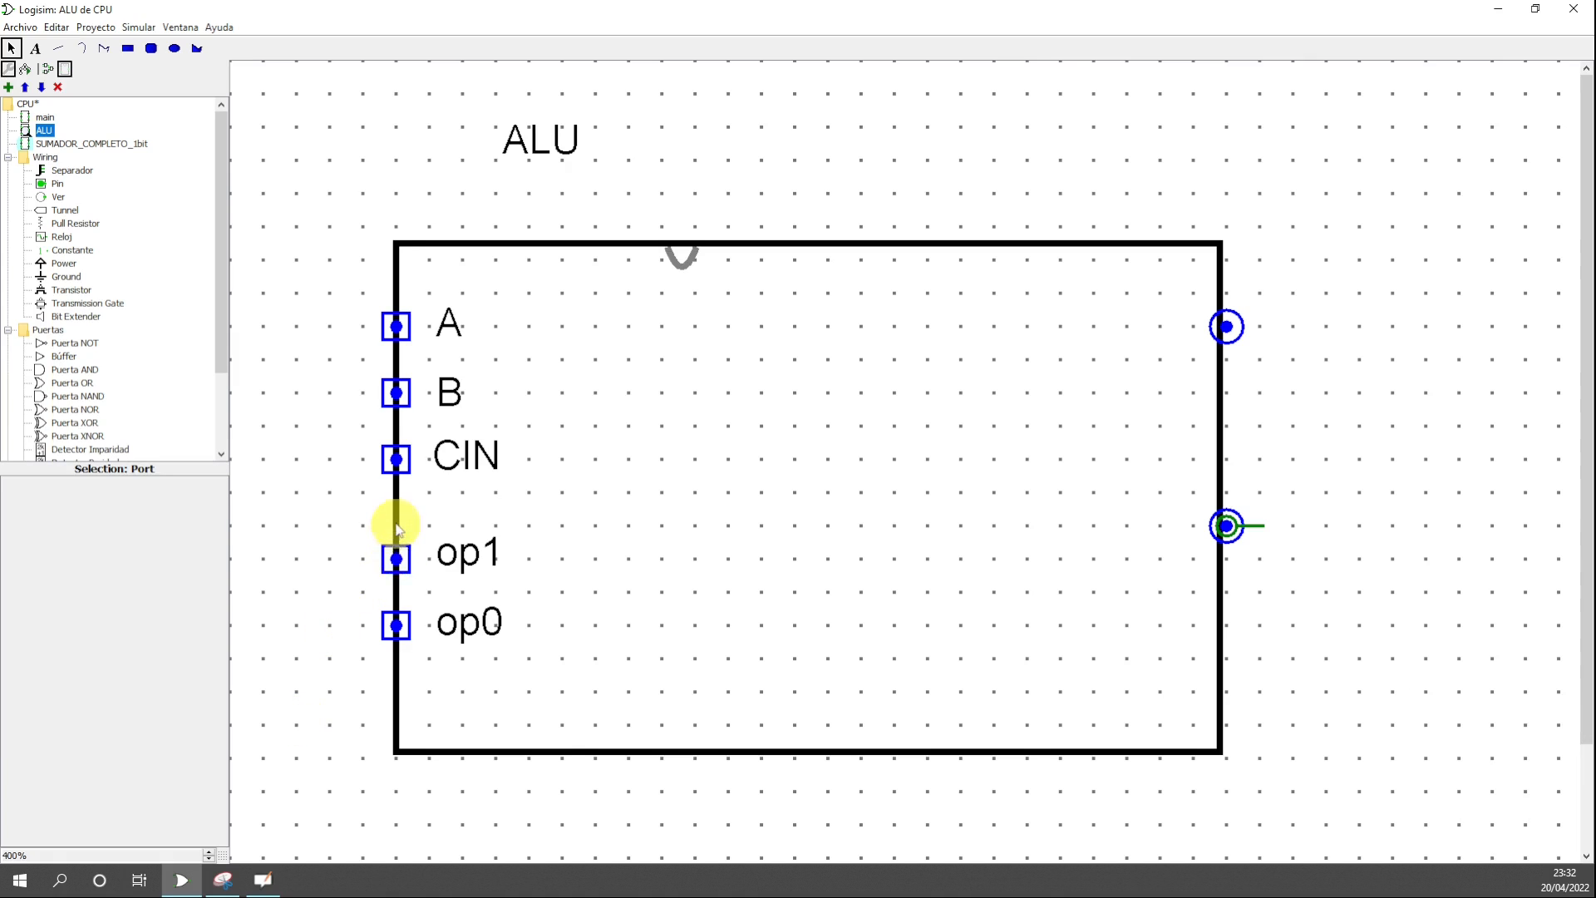
pyautogui.click(308, 577)
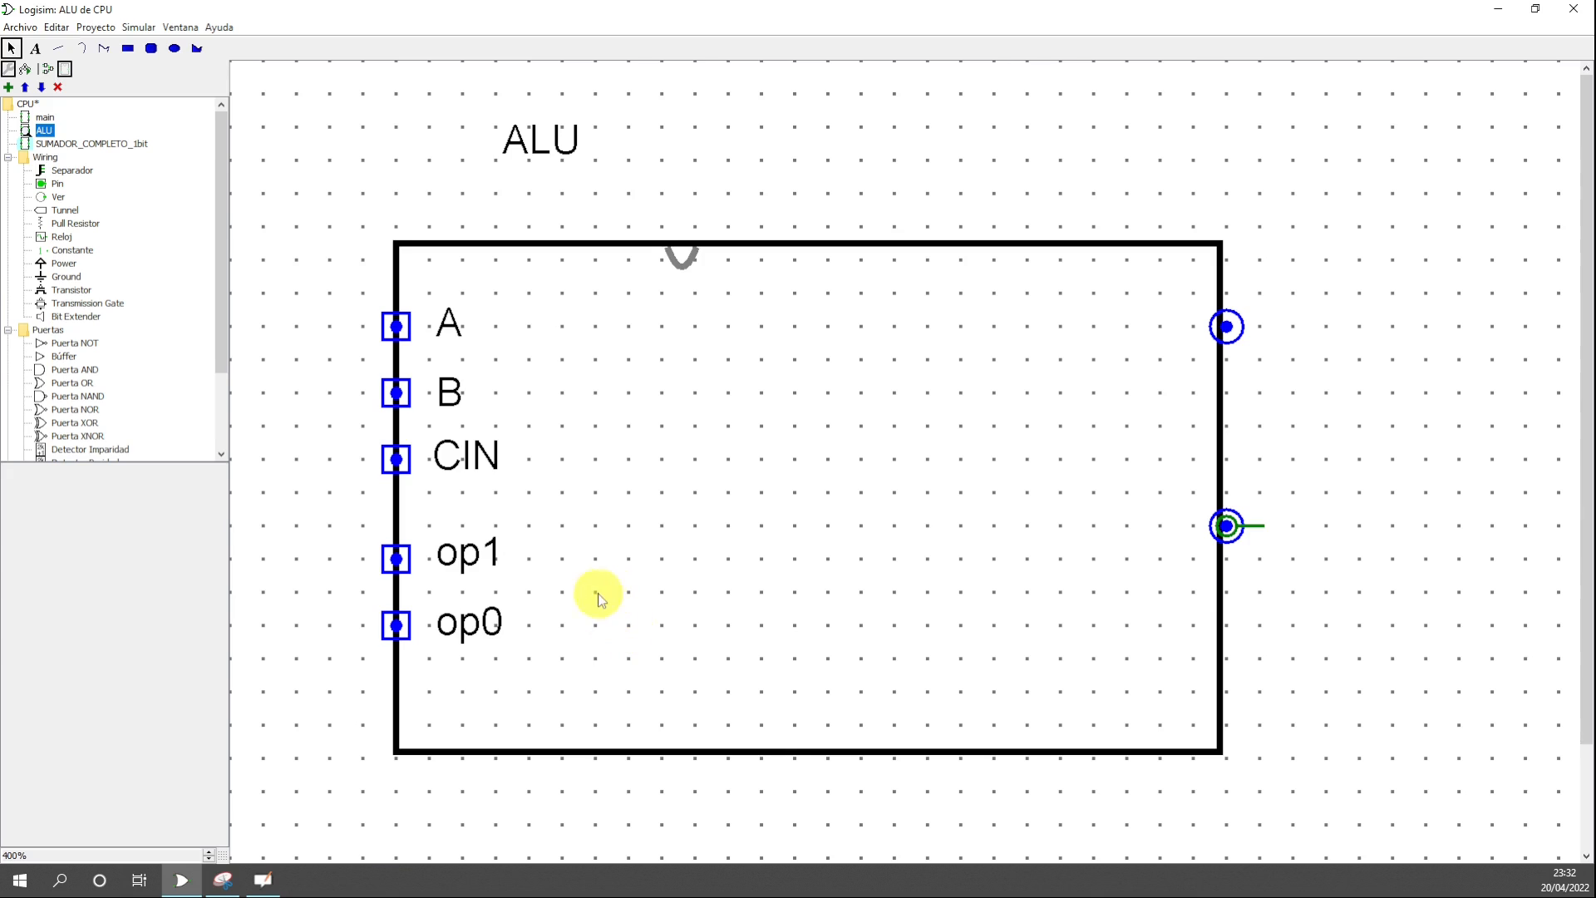
pyautogui.click(325, 616)
pyautogui.click(467, 625)
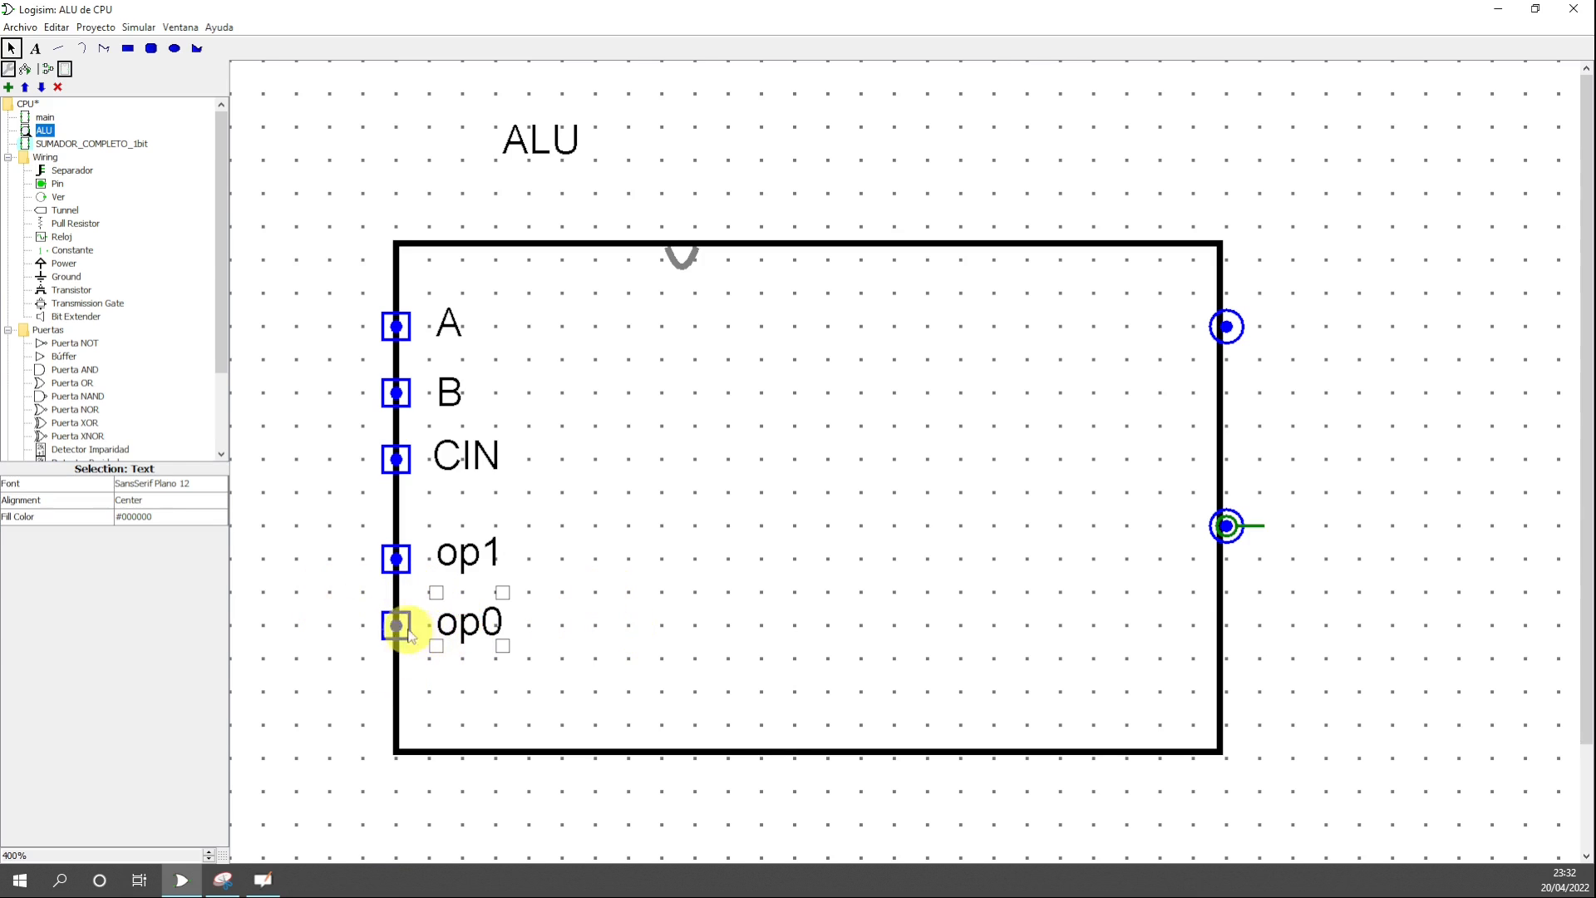
pyautogui.moveTo(396, 625); pyautogui.dragTo(469, 657)
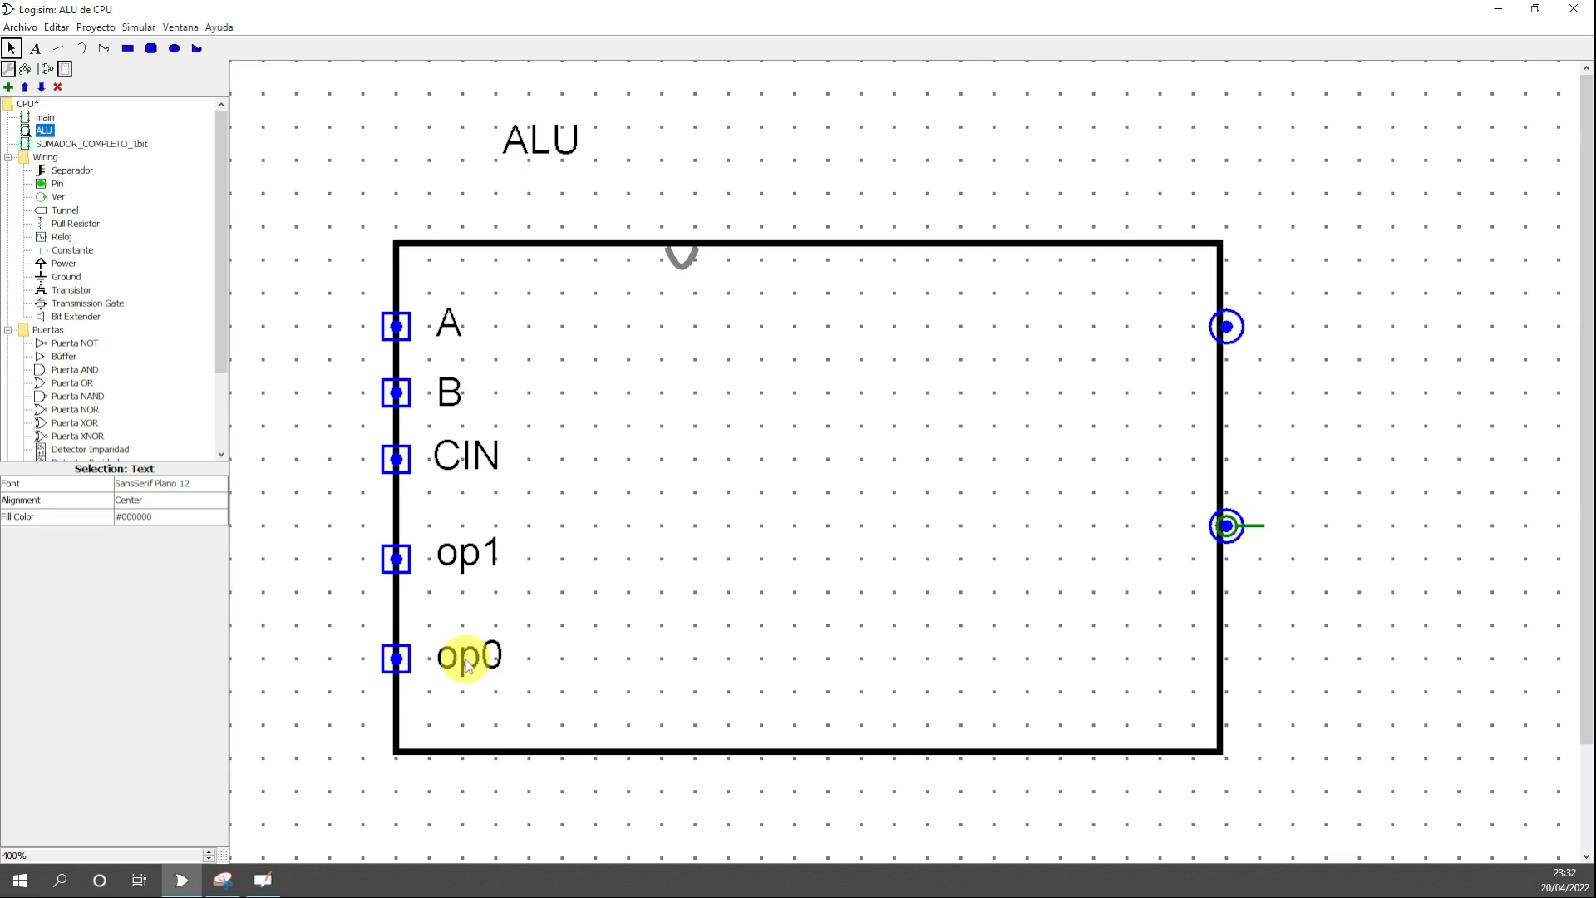
pyautogui.click(397, 559)
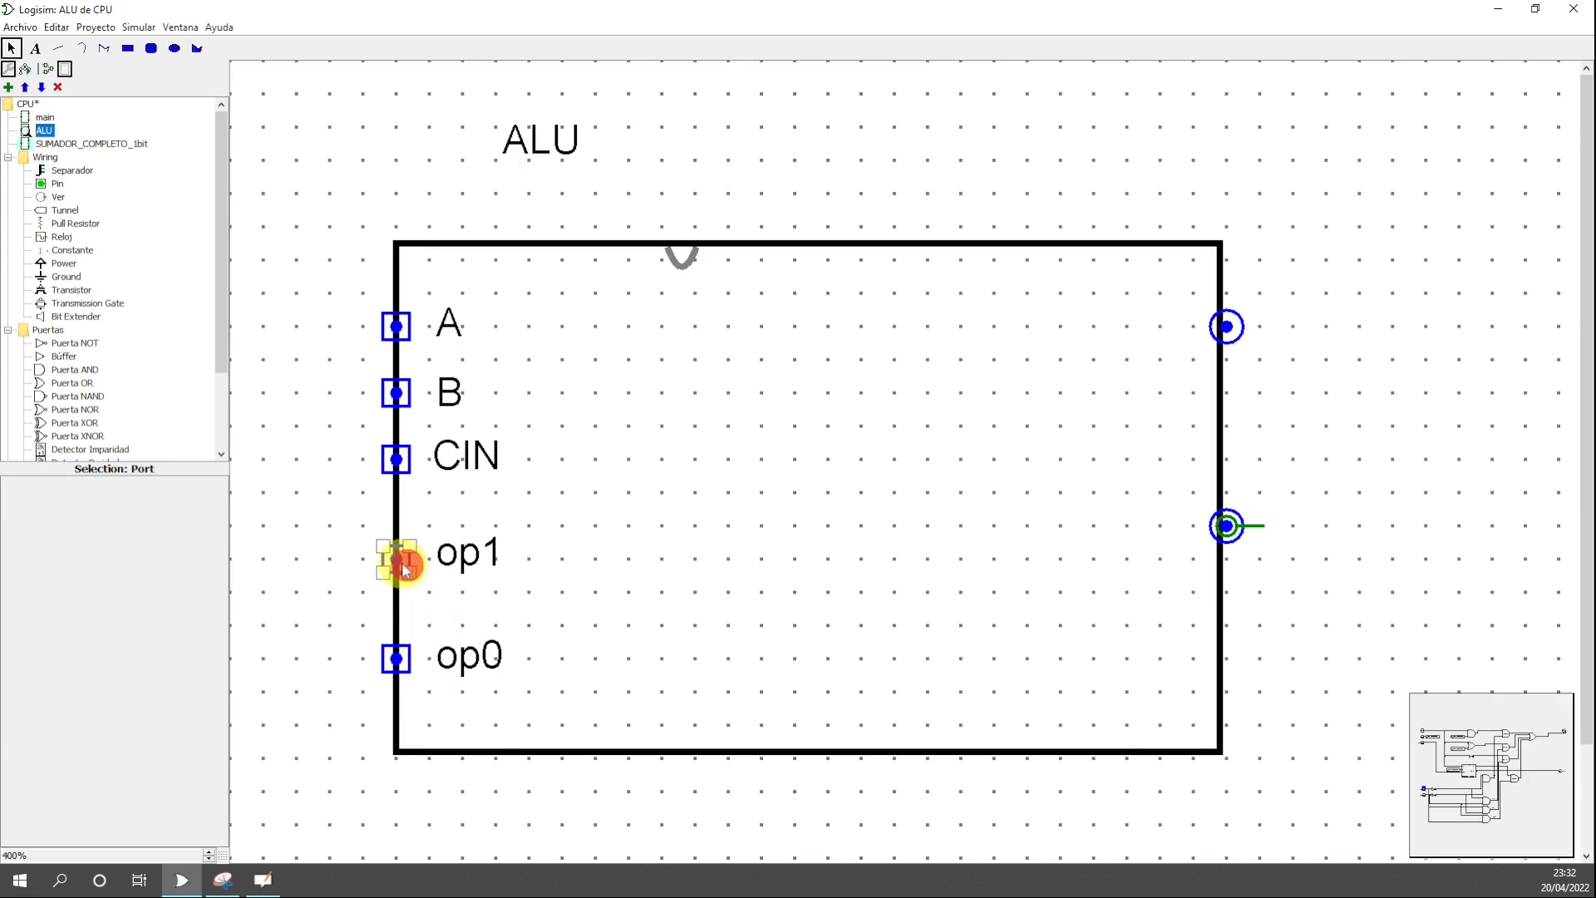
pyautogui.moveTo(404, 569); pyautogui.dragTo(459, 606)
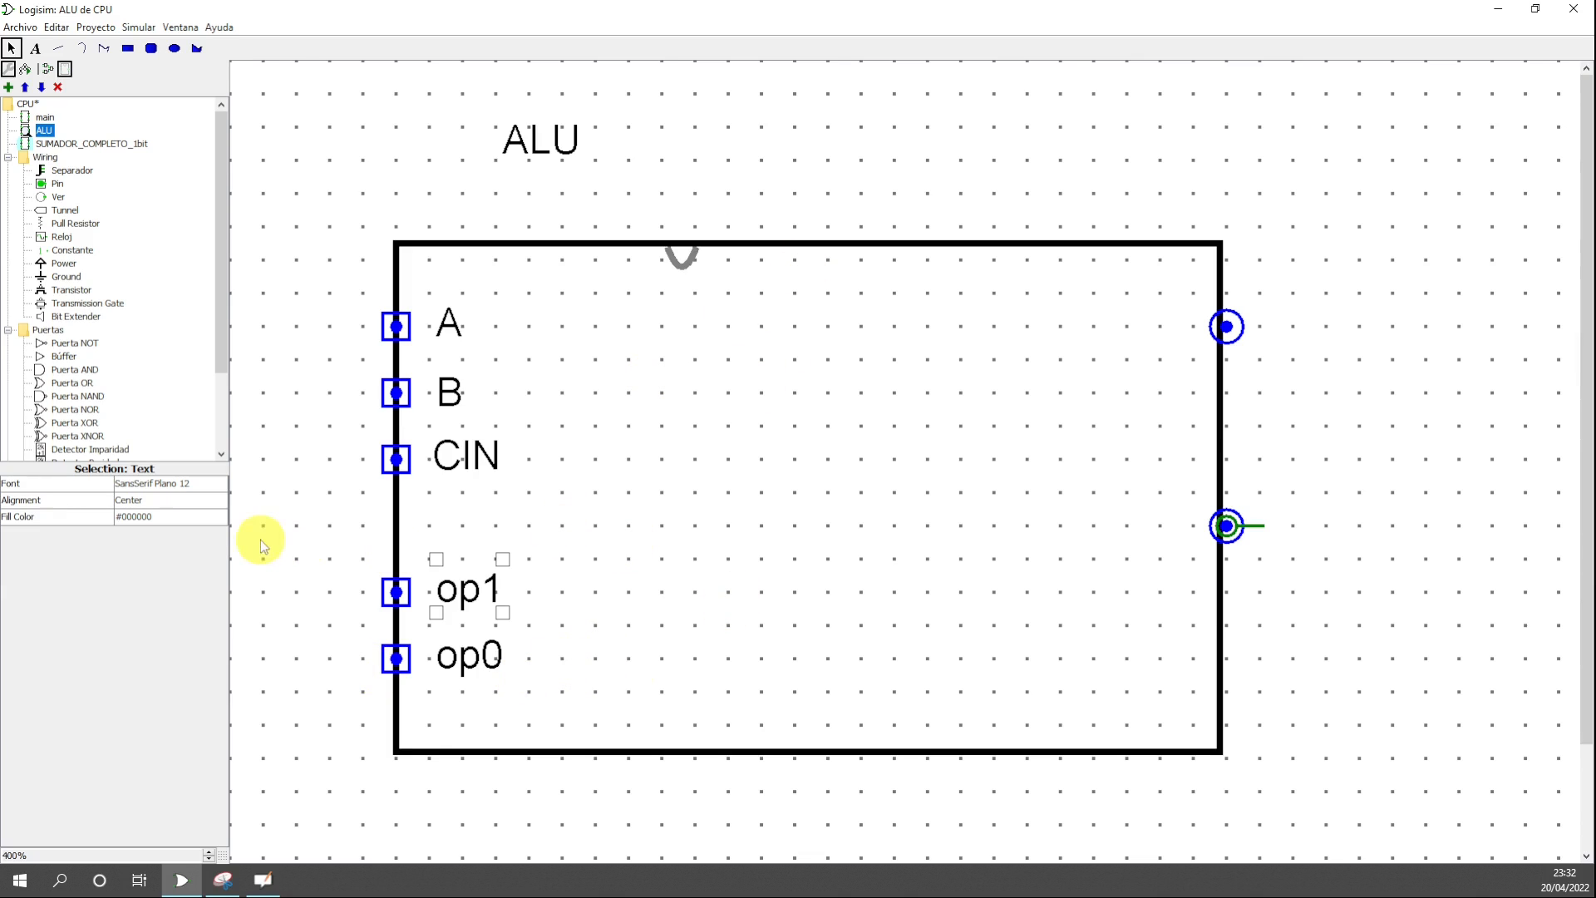
pyautogui.click(304, 546)
# - Place the notch and the ALU title within the left half of the box, and narrow the box to about half its width
pyautogui.click(681, 264)
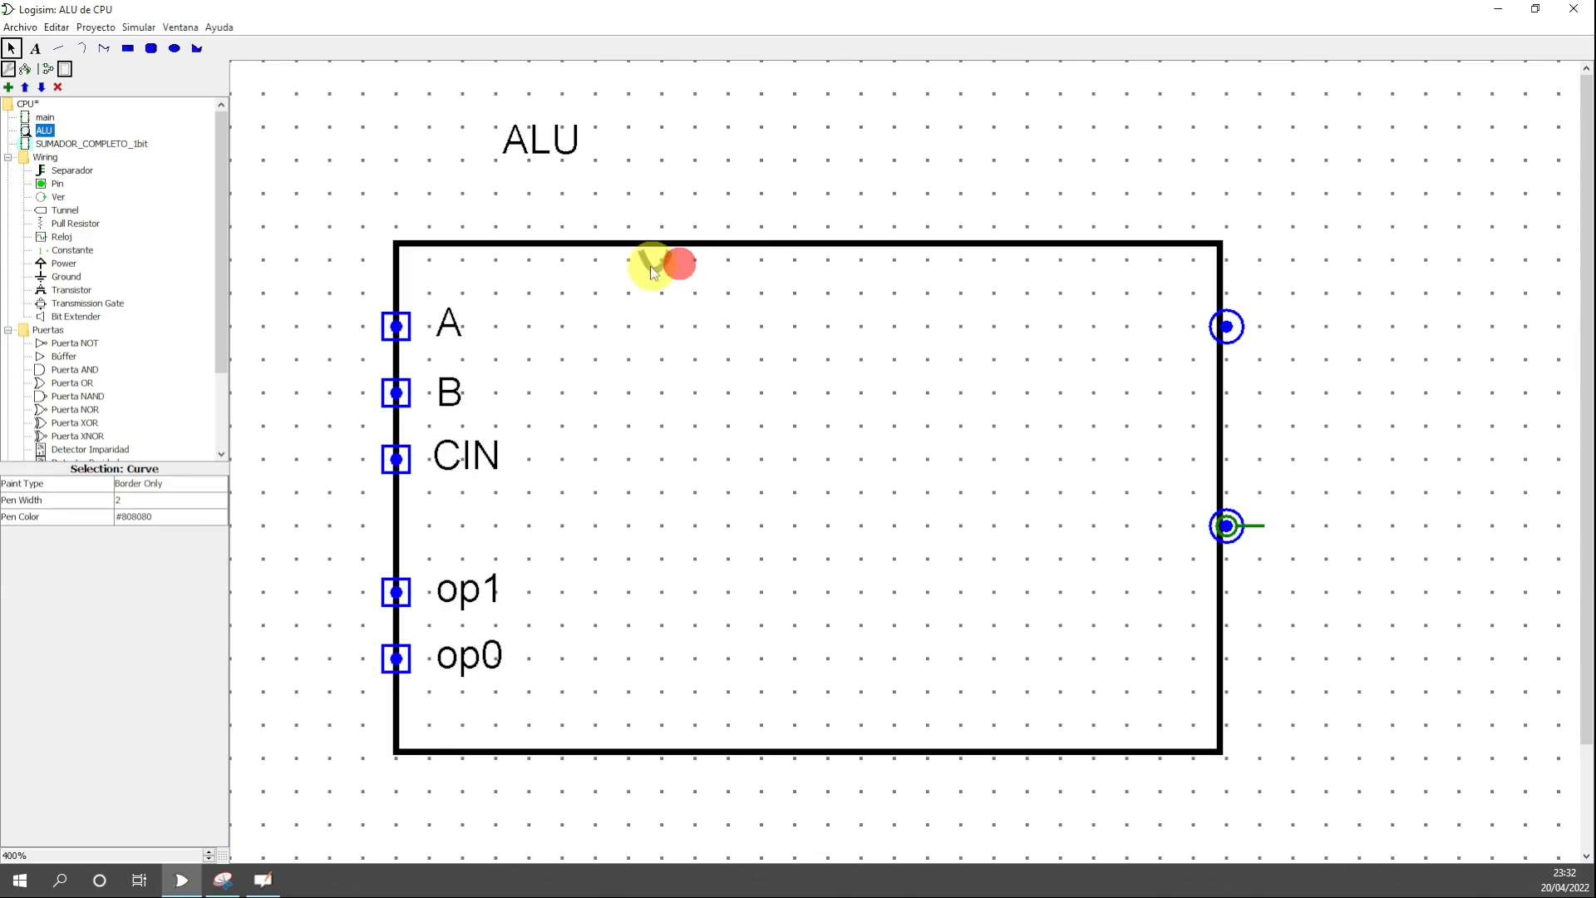
pyautogui.moveTo(533, 143); pyautogui.dragTo(613, 711)
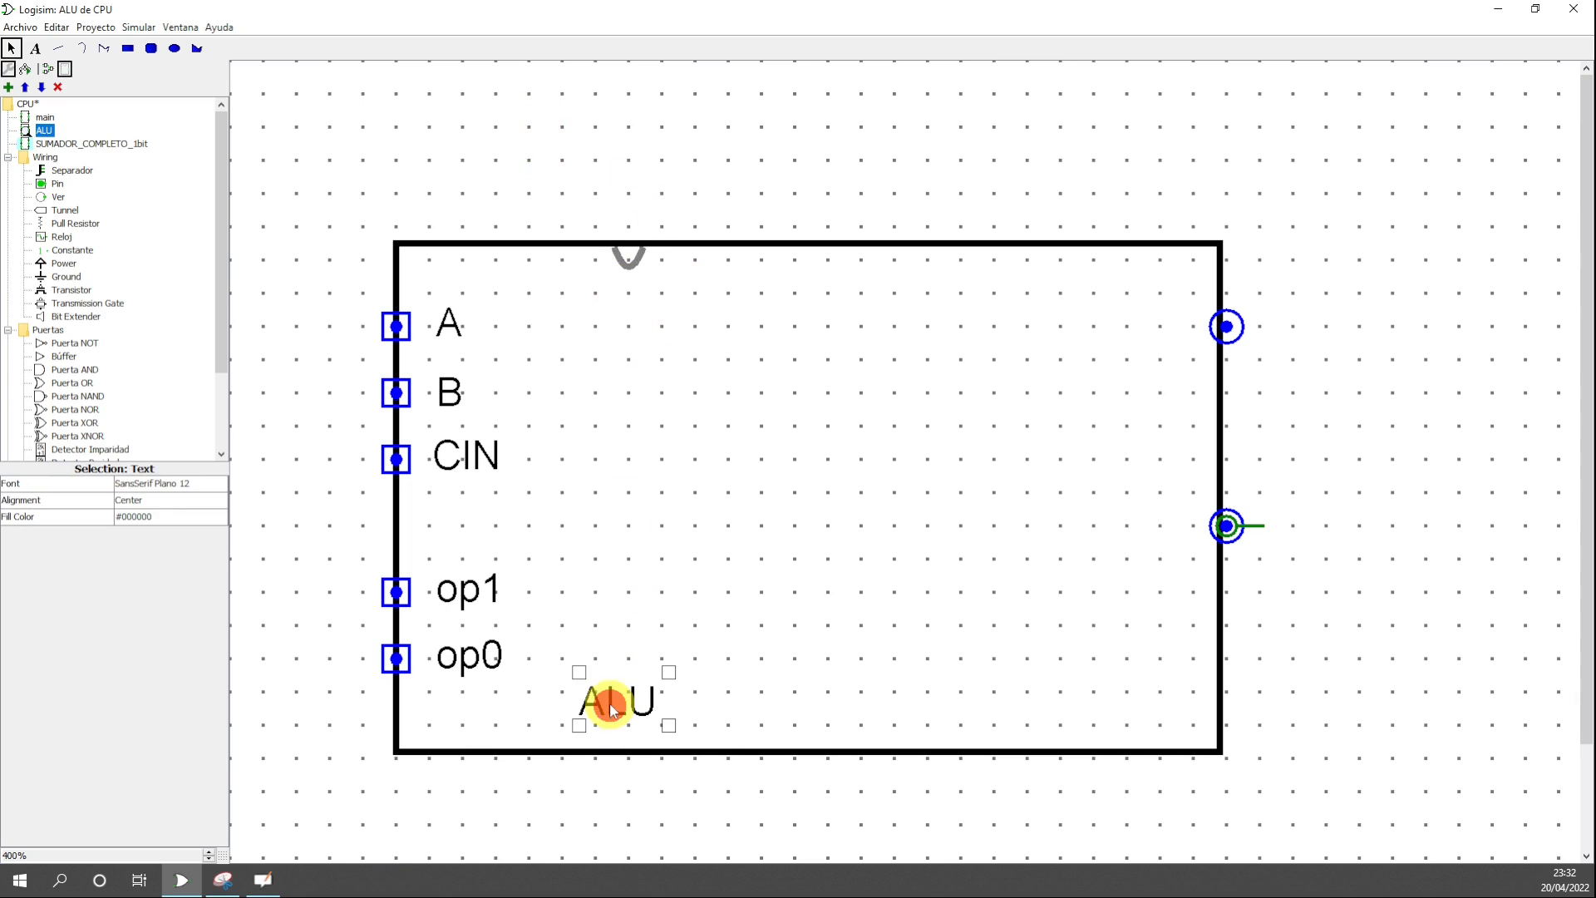
pyautogui.click(1219, 407)
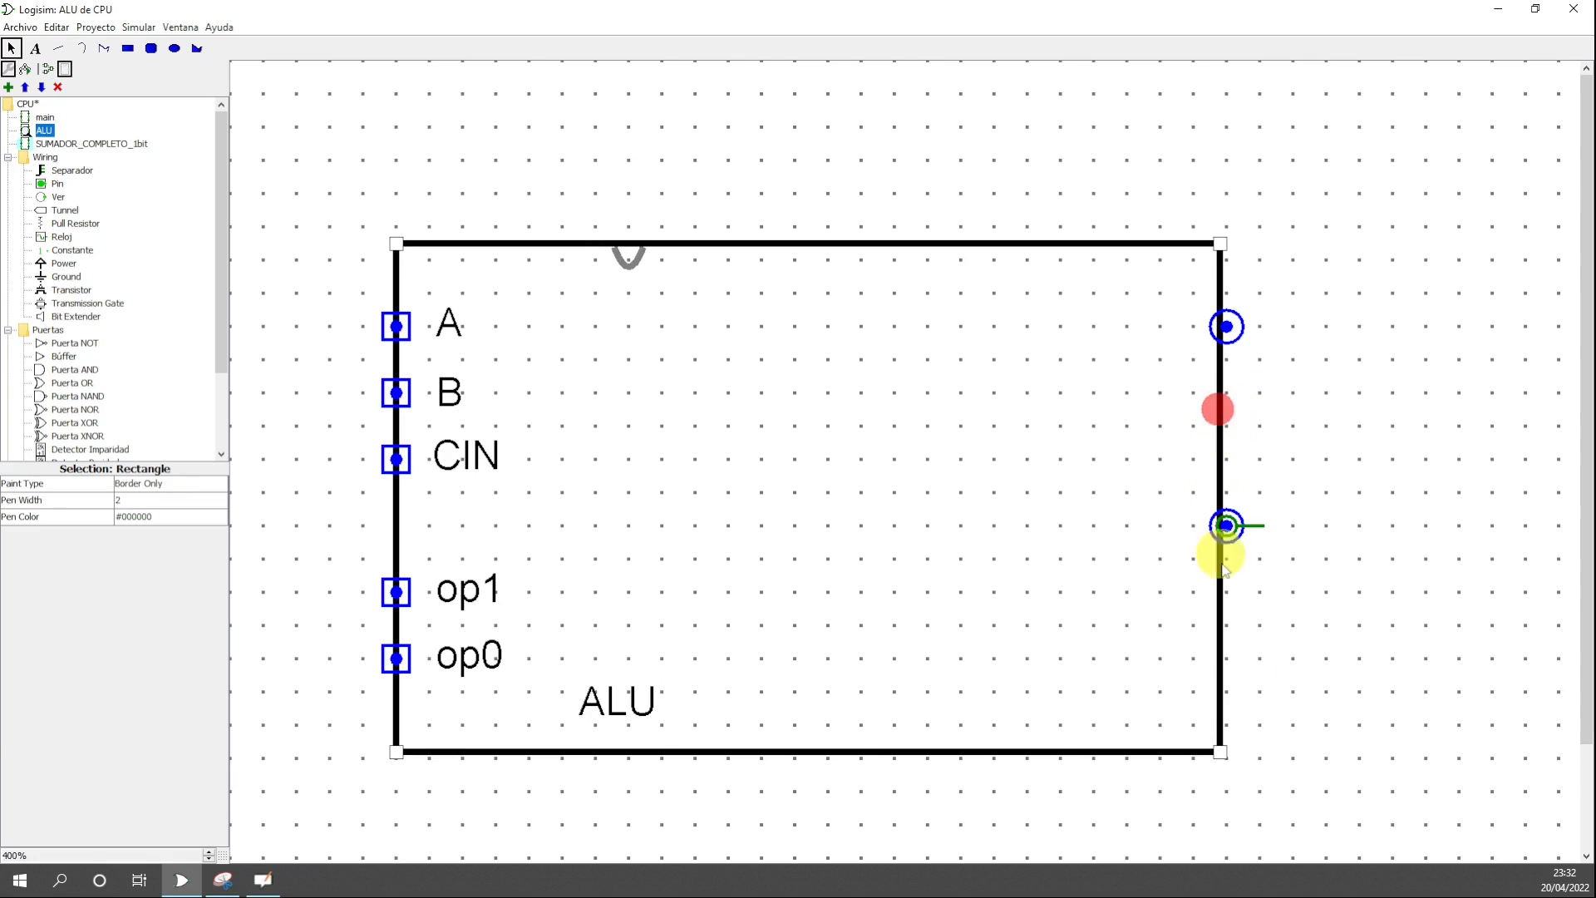
pyautogui.moveTo(1224, 753); pyautogui.dragTo(835, 753)
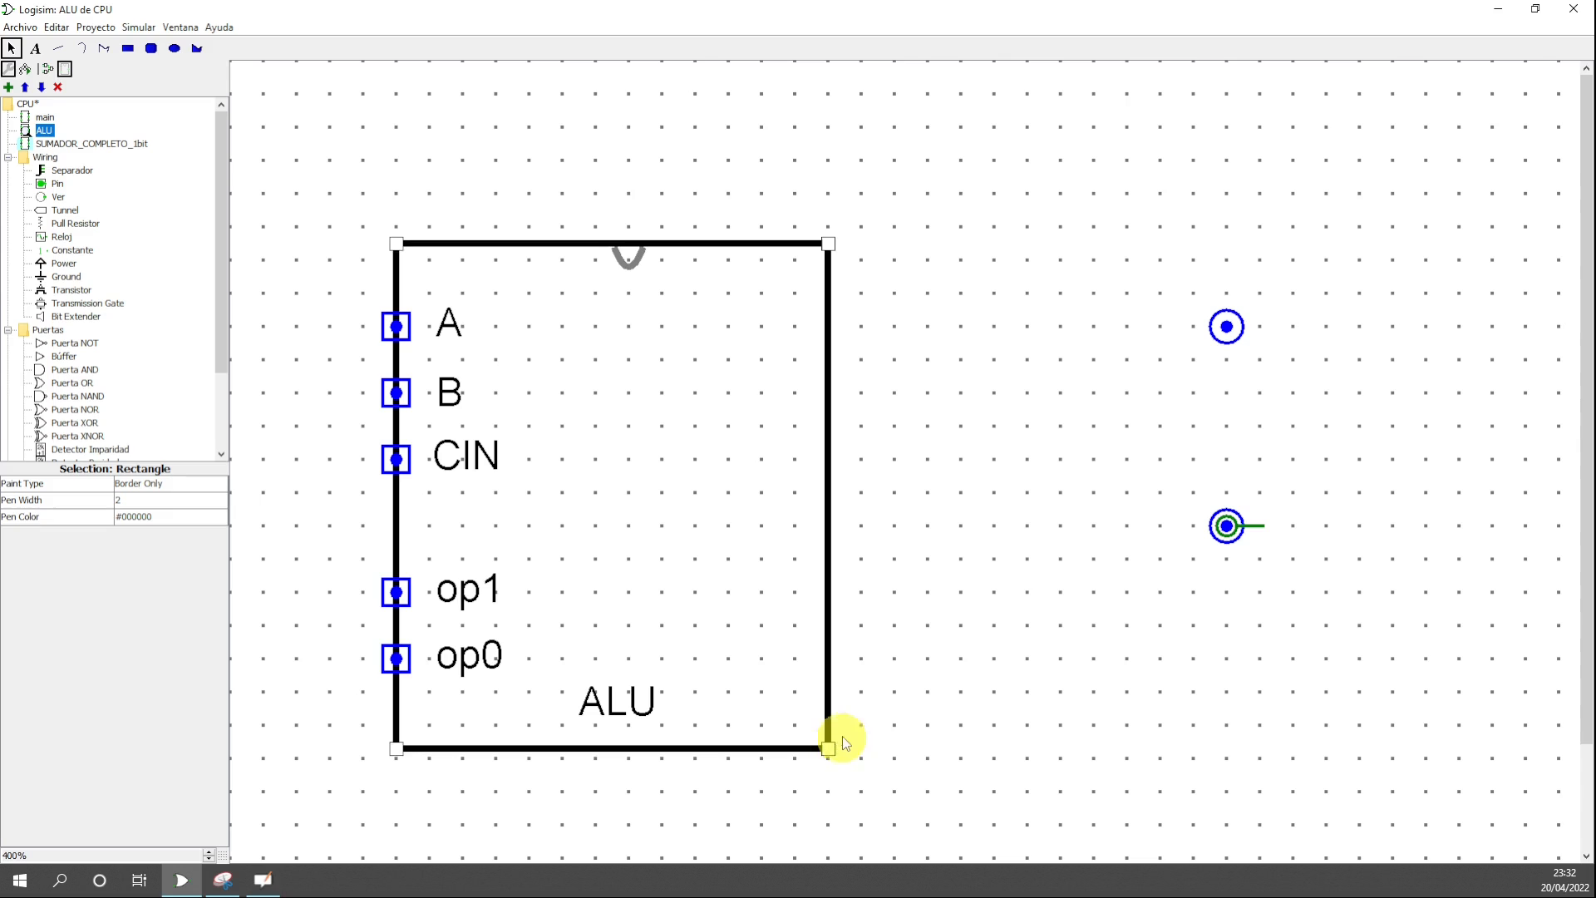
# - Move both output ports onto the narrowed box's right edge, with the anchored port below the other
pyautogui.click(1226, 329)
pyautogui.moveTo(1226, 331); pyautogui.dragTo(804, 331)
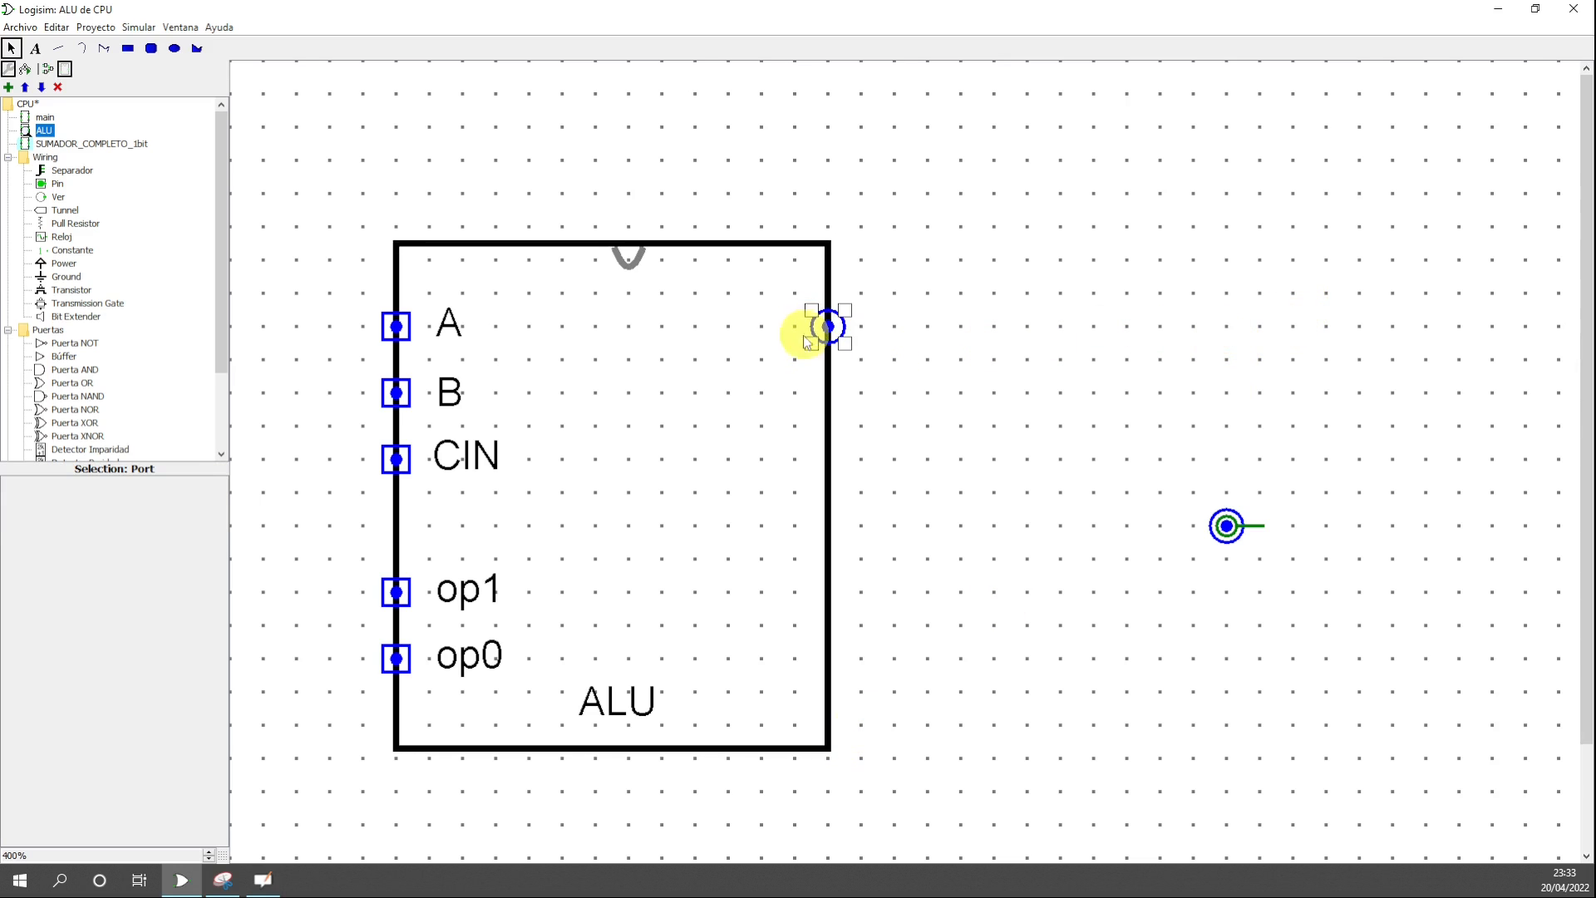
pyautogui.moveTo(1226, 525); pyautogui.dragTo(795, 425)
pyautogui.click(801, 410)
pyautogui.moveTo(1225, 524); pyautogui.dragTo(816, 402)
pyautogui.click(752, 394)
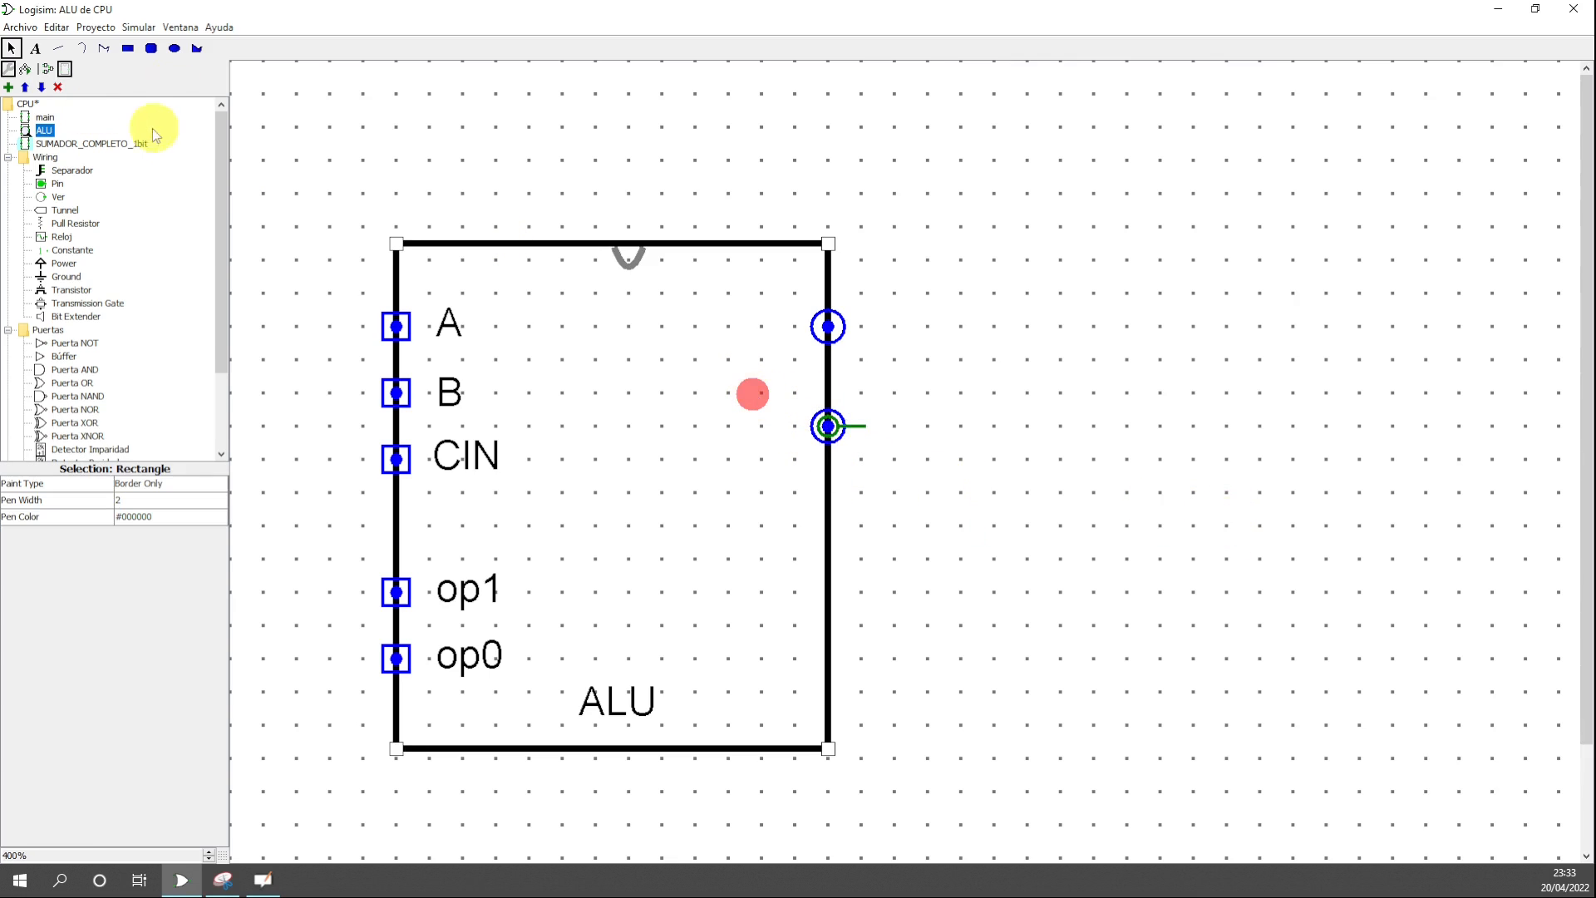
pyautogui.click(451, 323)
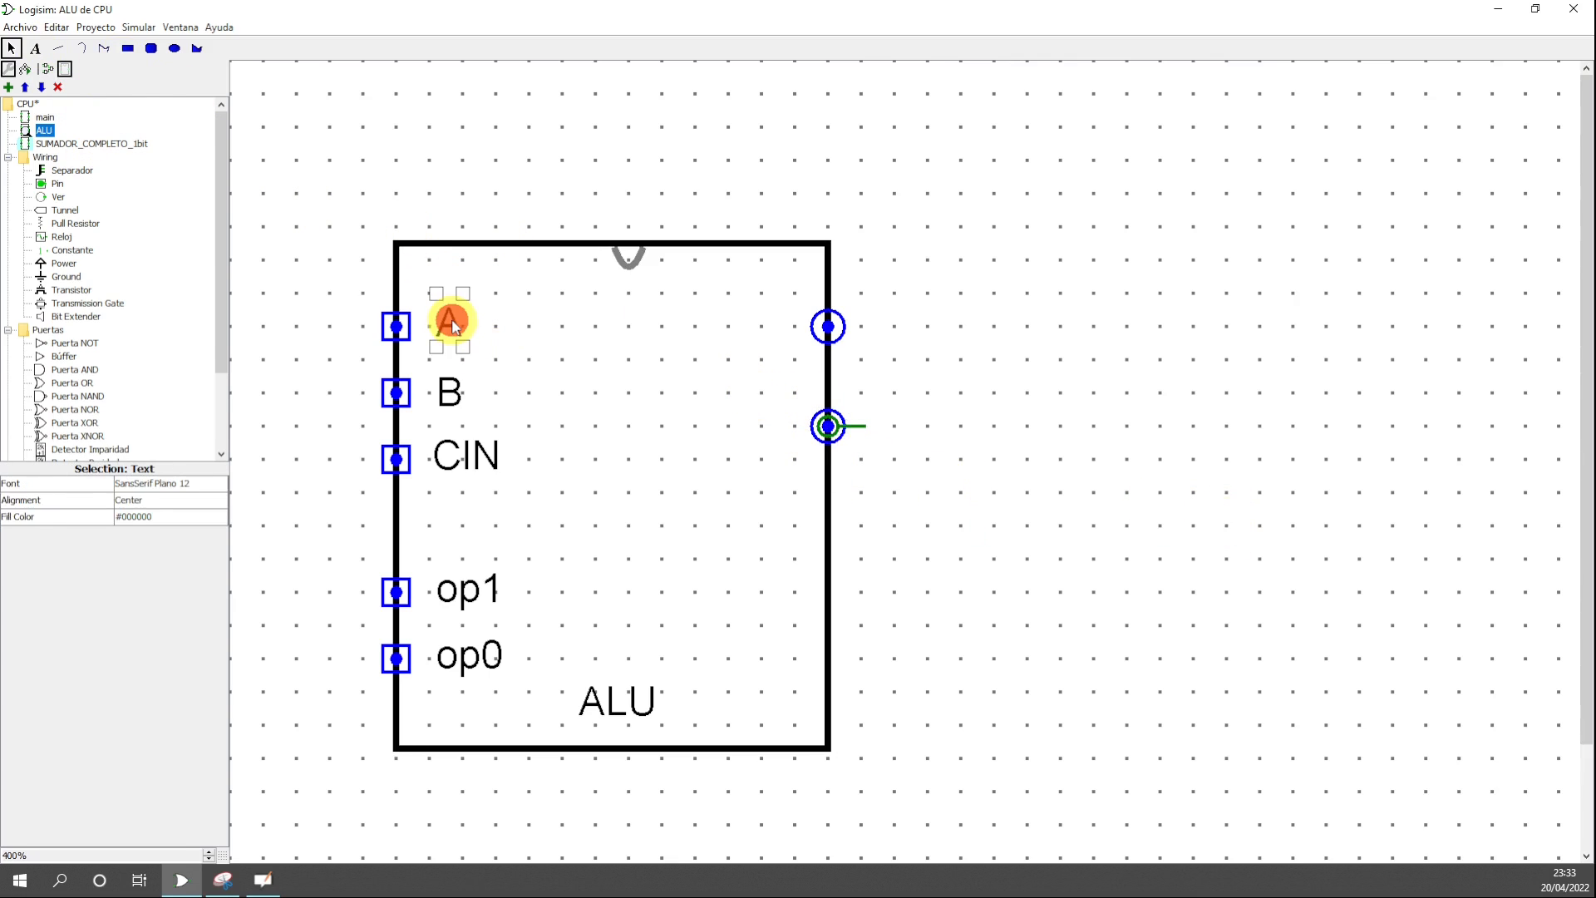
pyautogui.rightClick(455, 324)
pyautogui.click(528, 398)
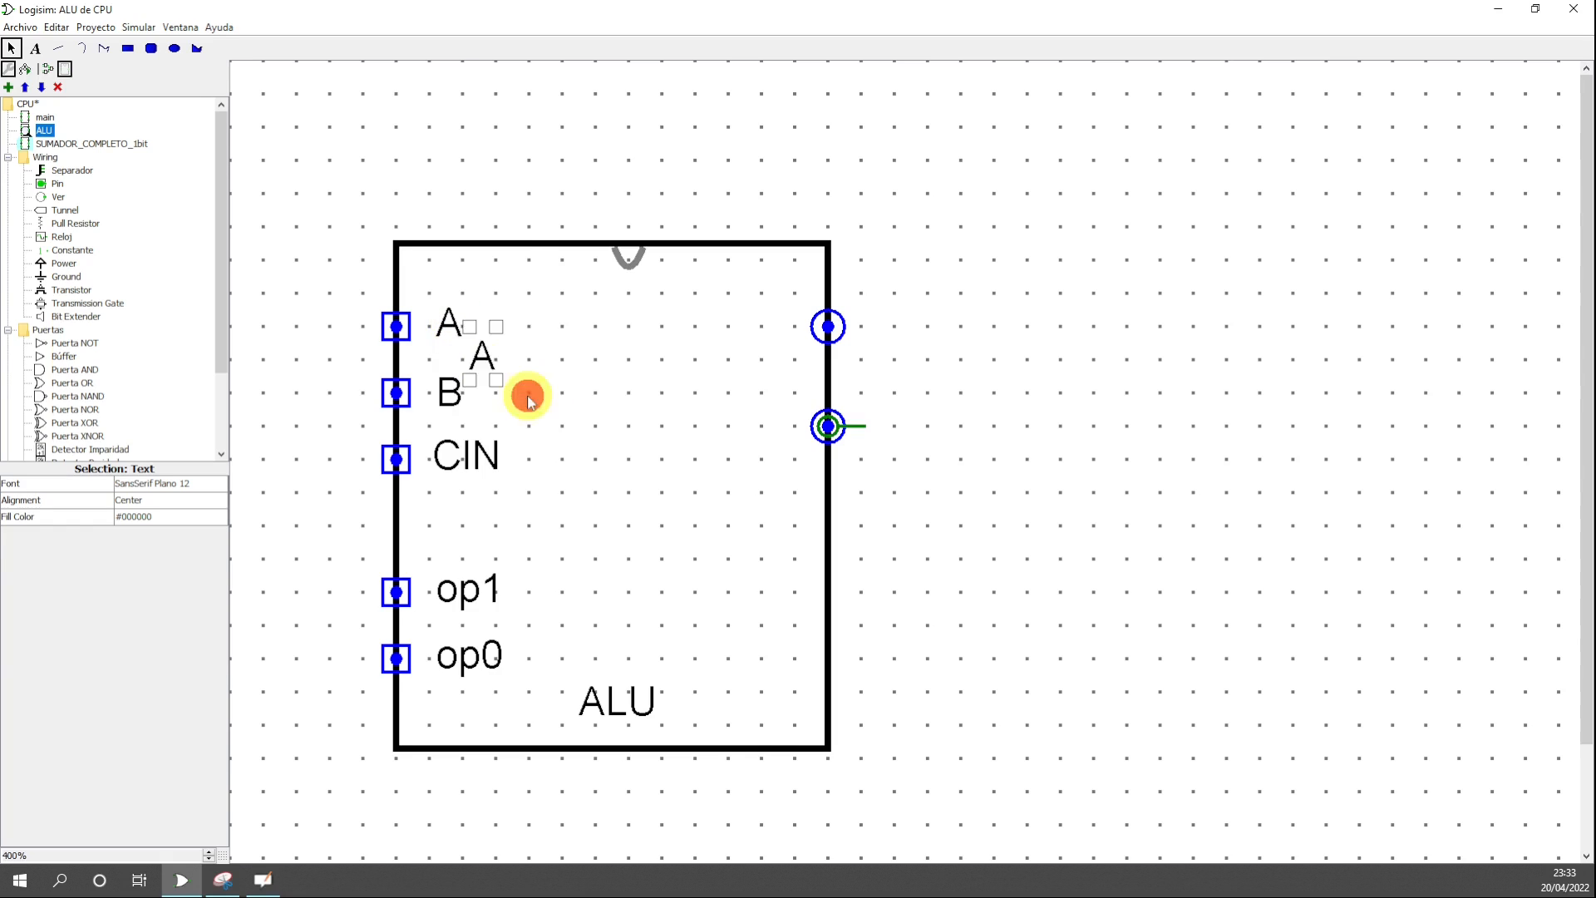
pyautogui.moveTo(486, 361); pyautogui.dragTo(785, 337)
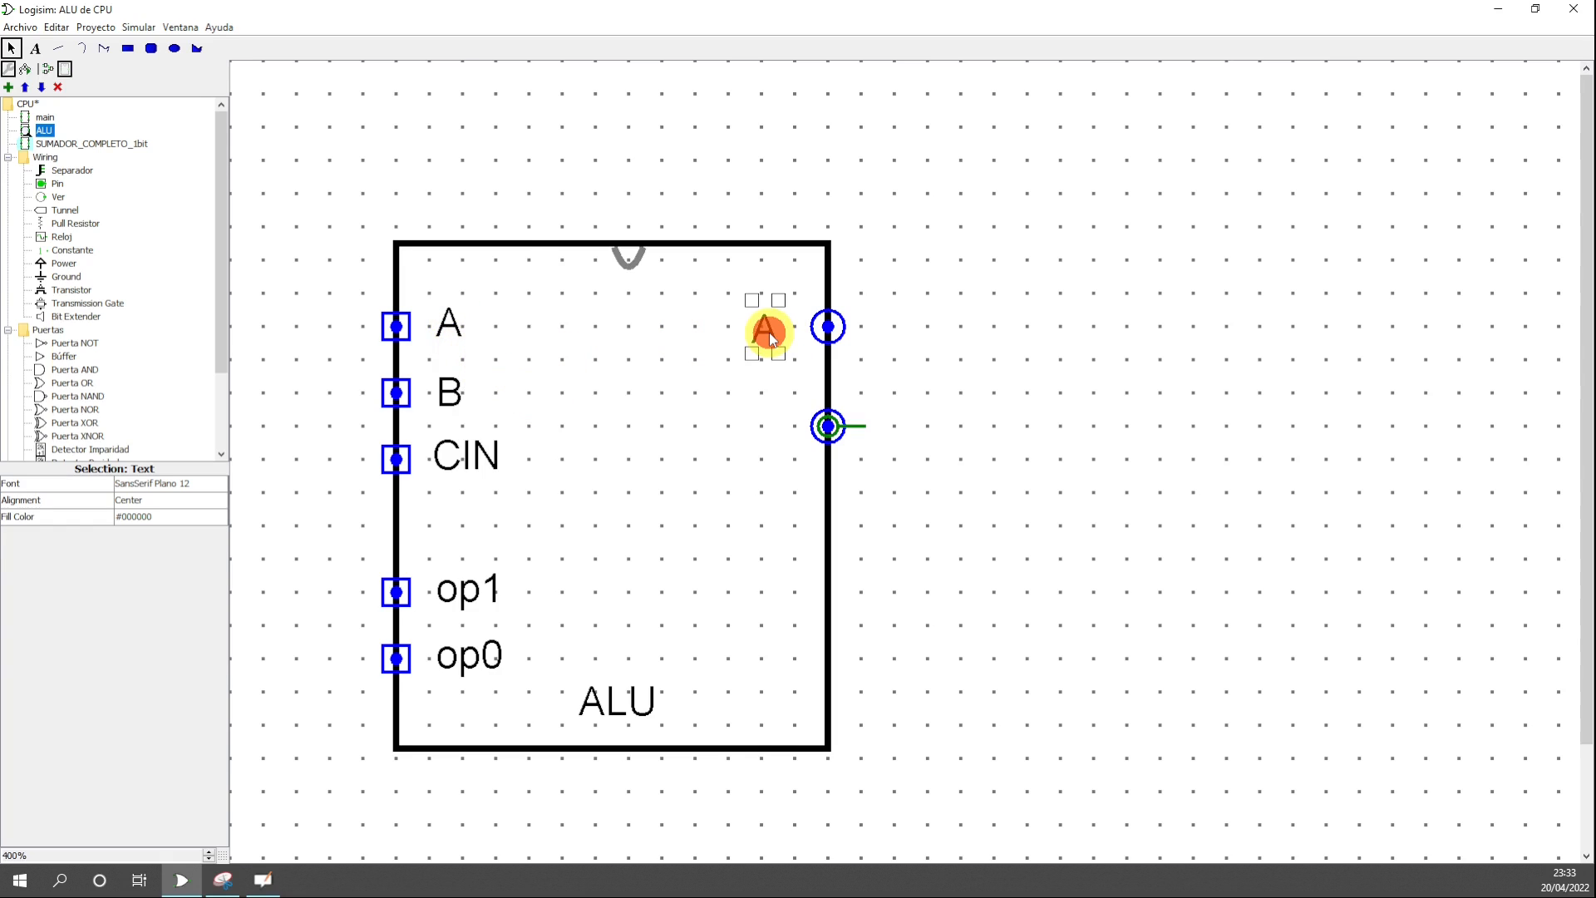
pyautogui.rightClick(770, 332)
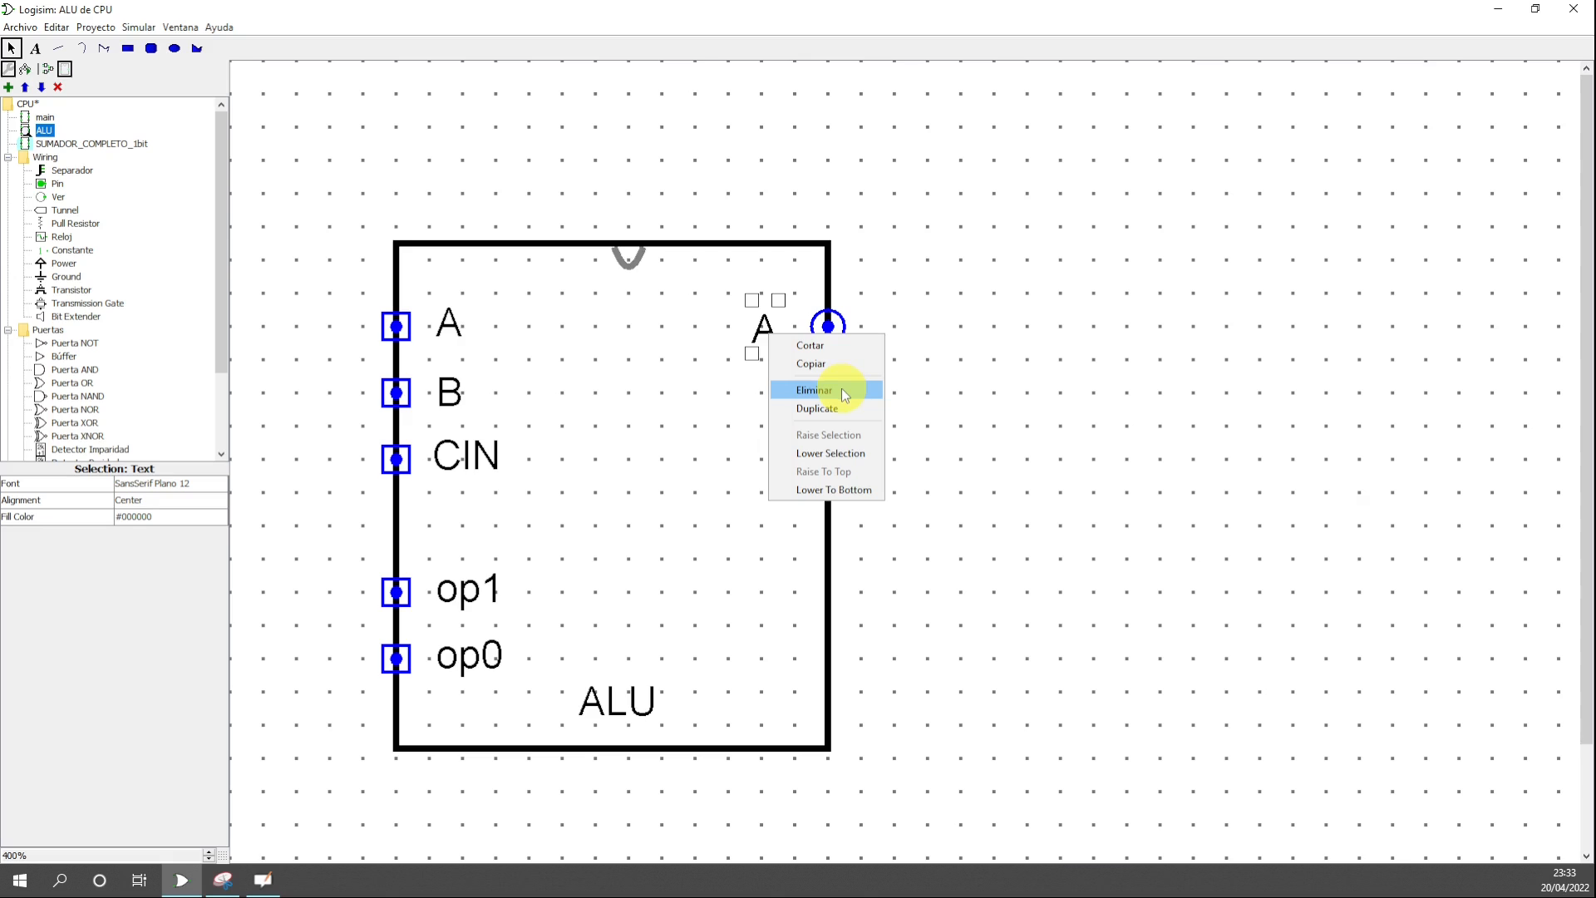
pyautogui.click(837, 345)
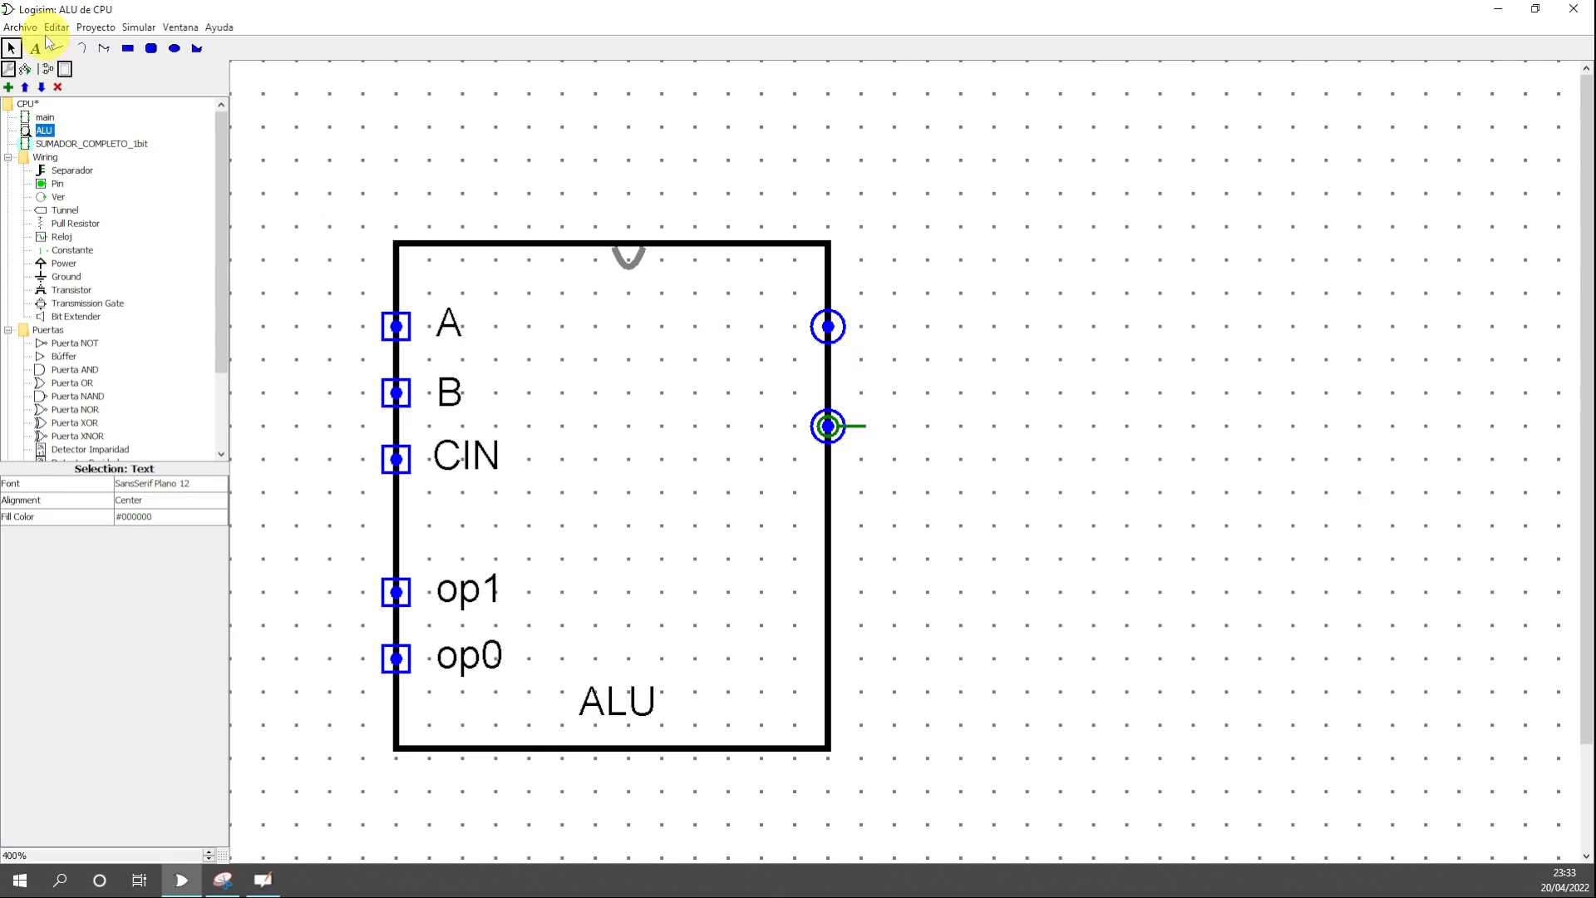
# - Add the text labels "S" for the upper output port and "COUT" for the lower one
pyautogui.click(35, 48)
pyautogui.click(715, 333)
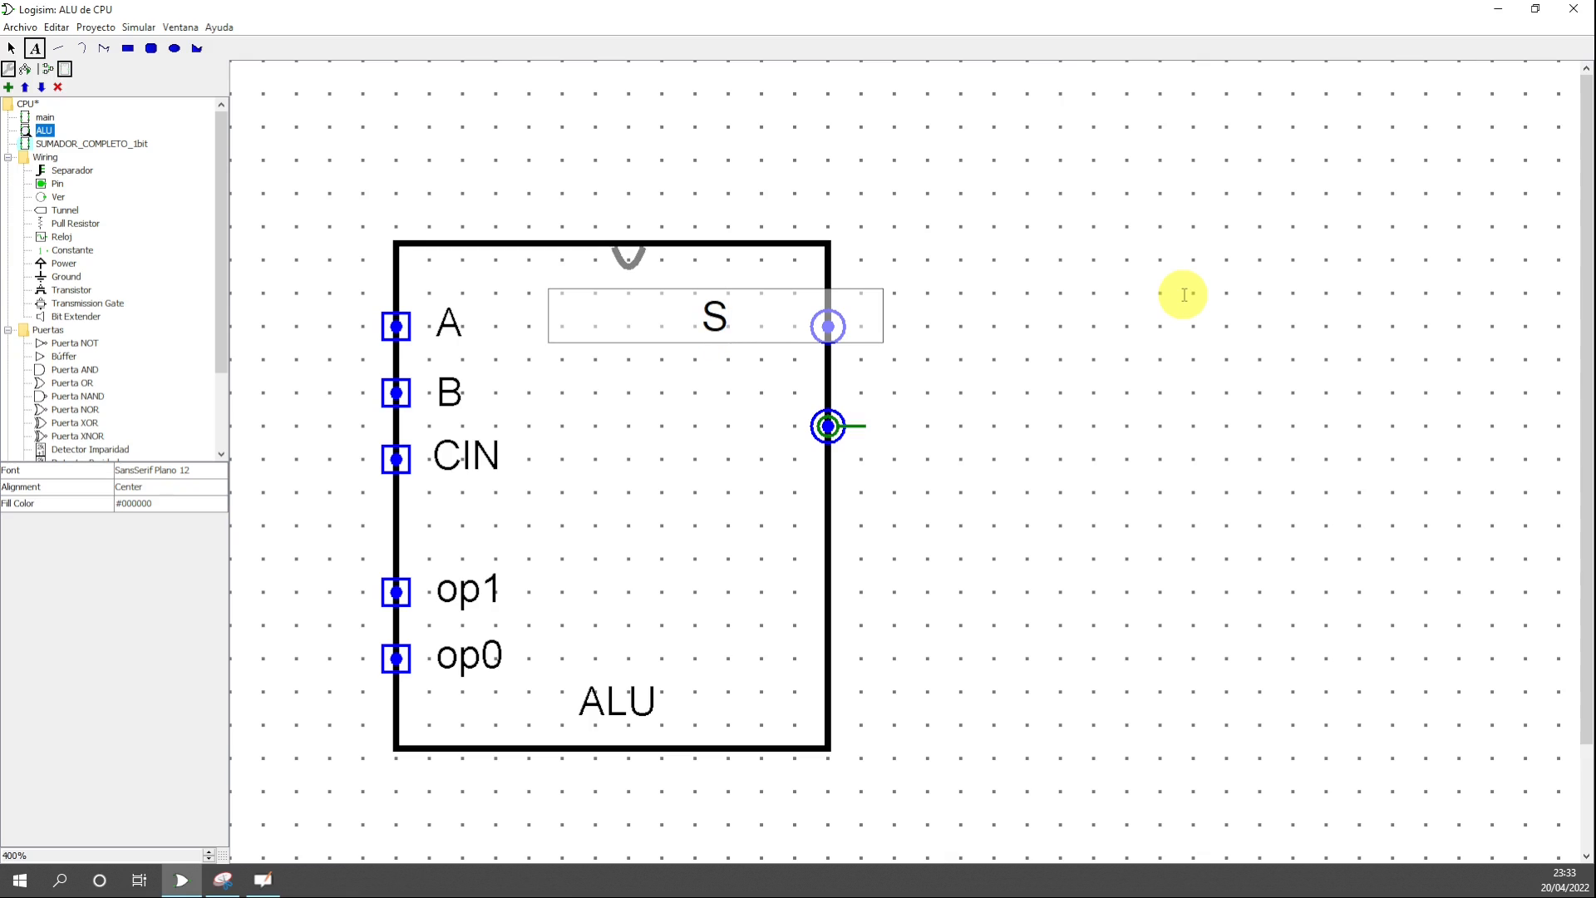
pyautogui.click(681, 431)
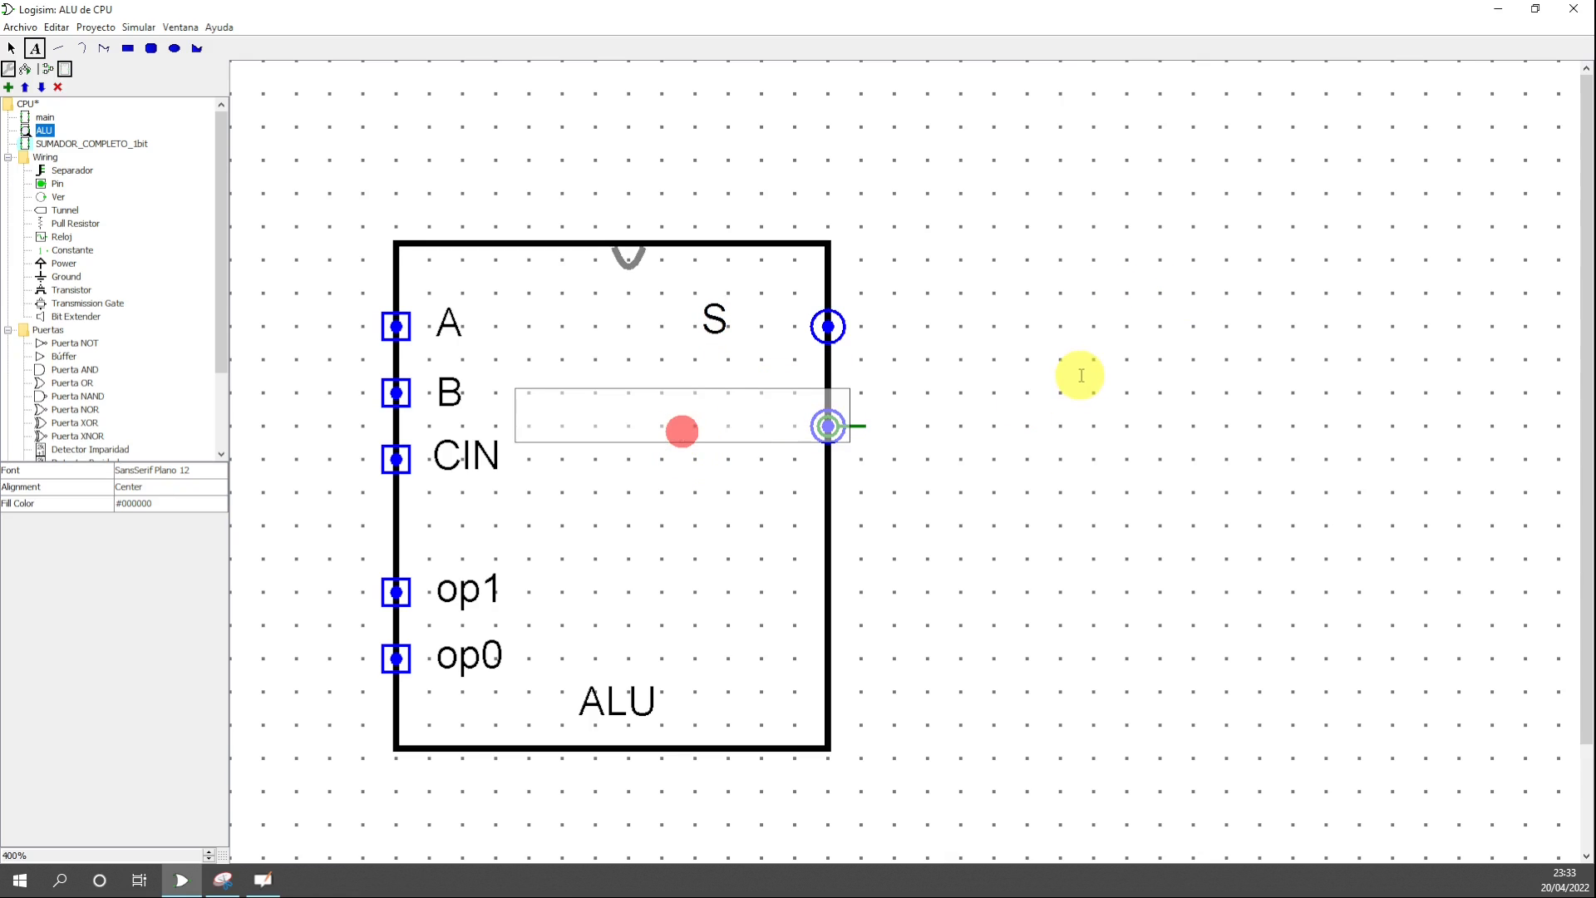
pyautogui.write('COUT')
pyautogui.click(1047, 389)
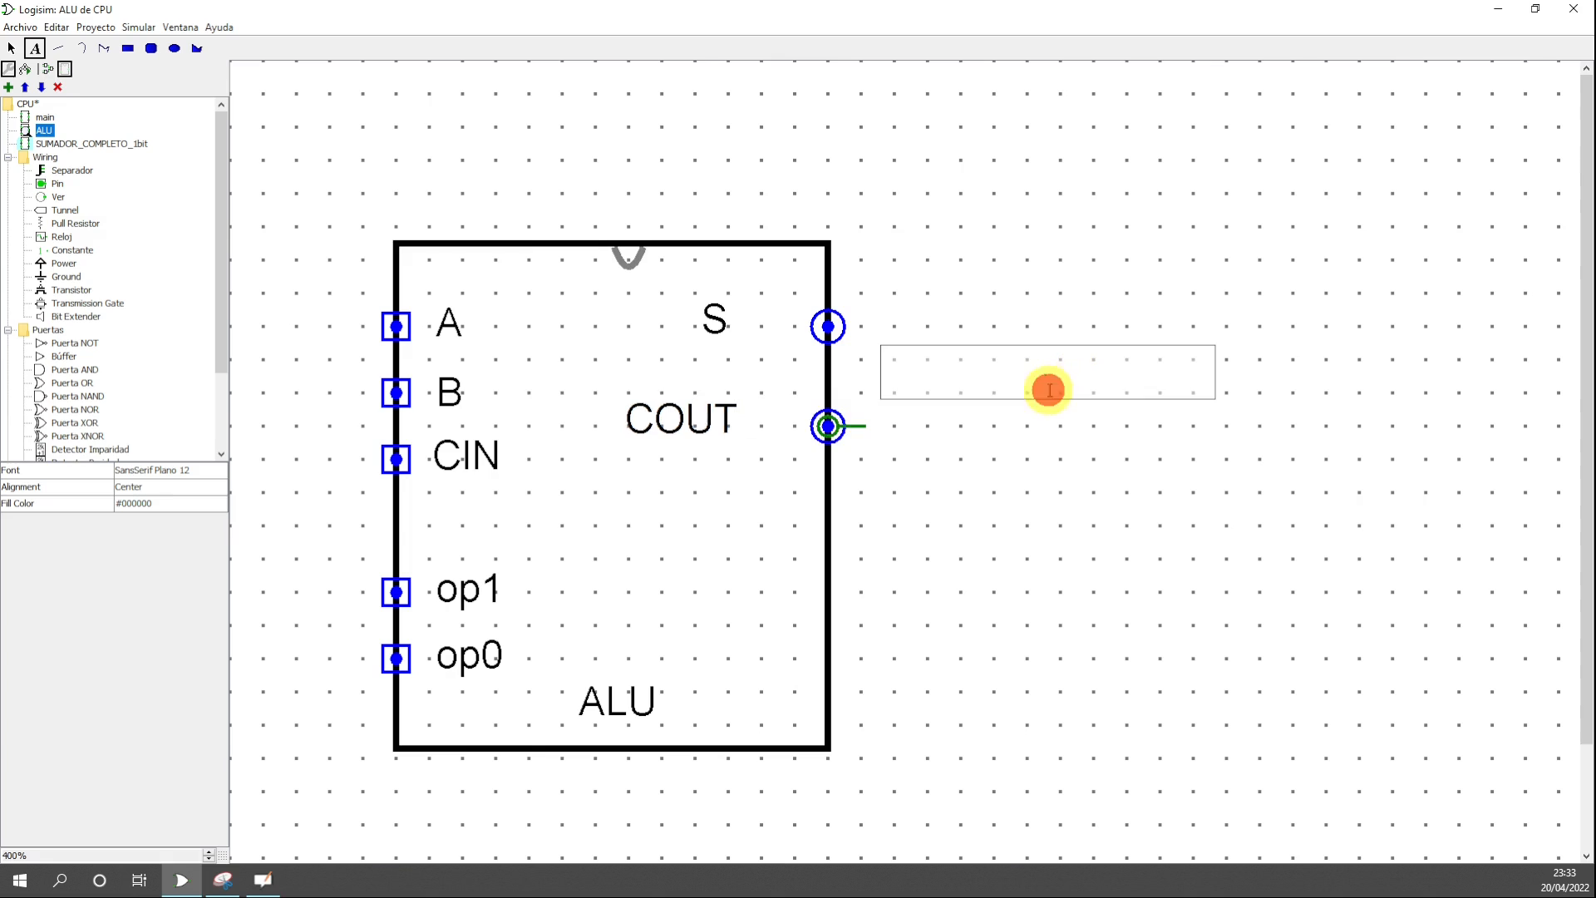
# - Move the COUT and S labels right beside their output ports inside the box
pyautogui.click(11, 48)
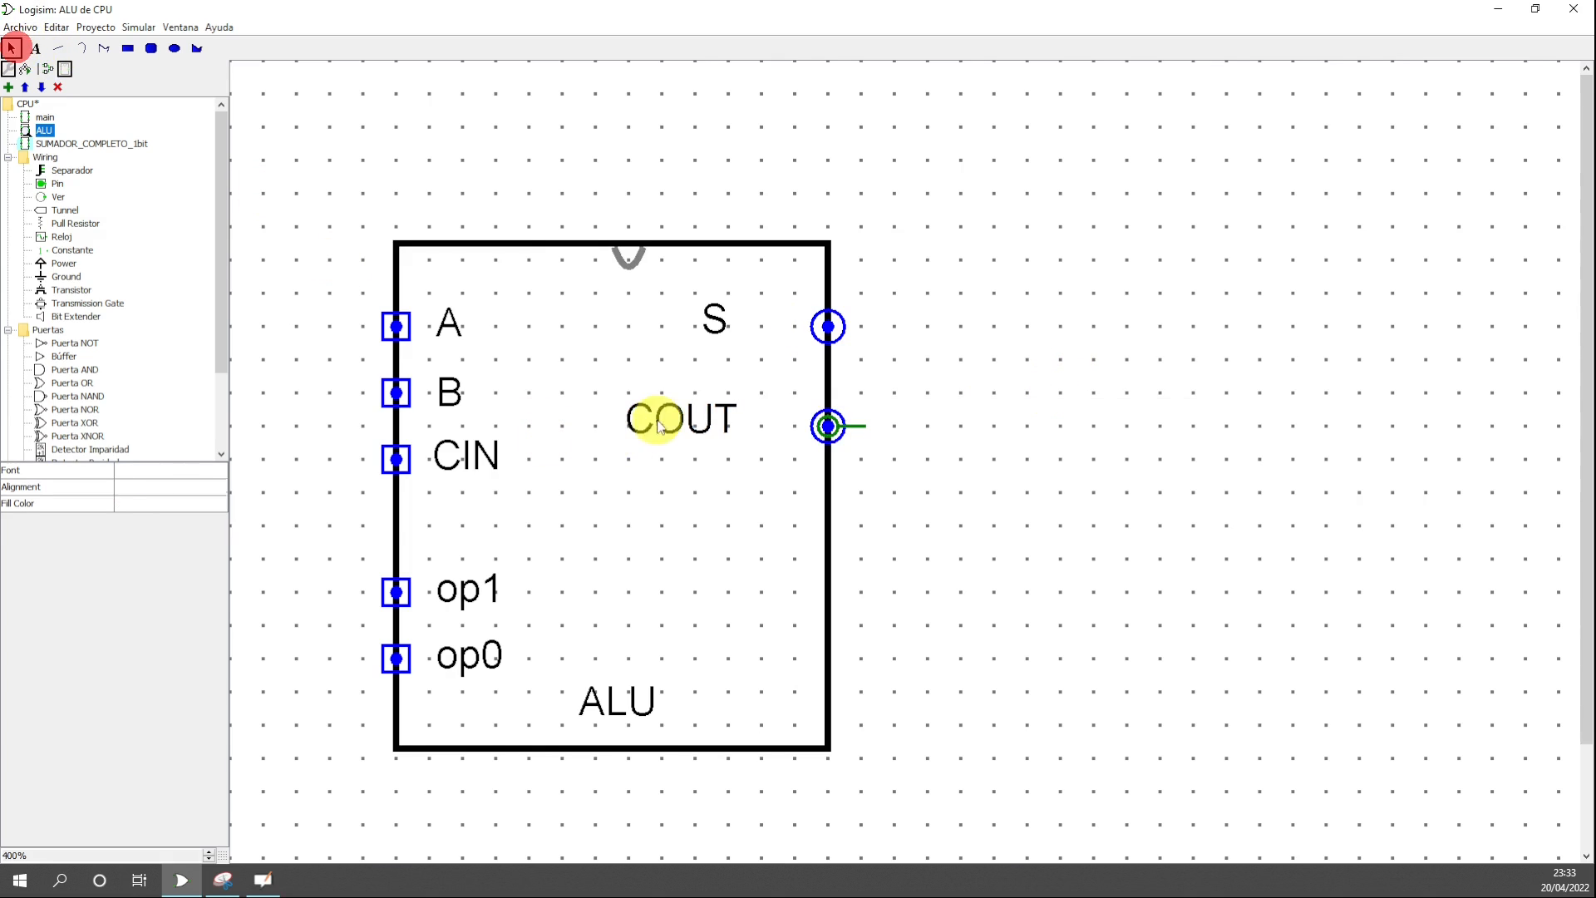
pyautogui.moveTo(655, 416); pyautogui.dragTo(723, 429)
pyautogui.click(1015, 442)
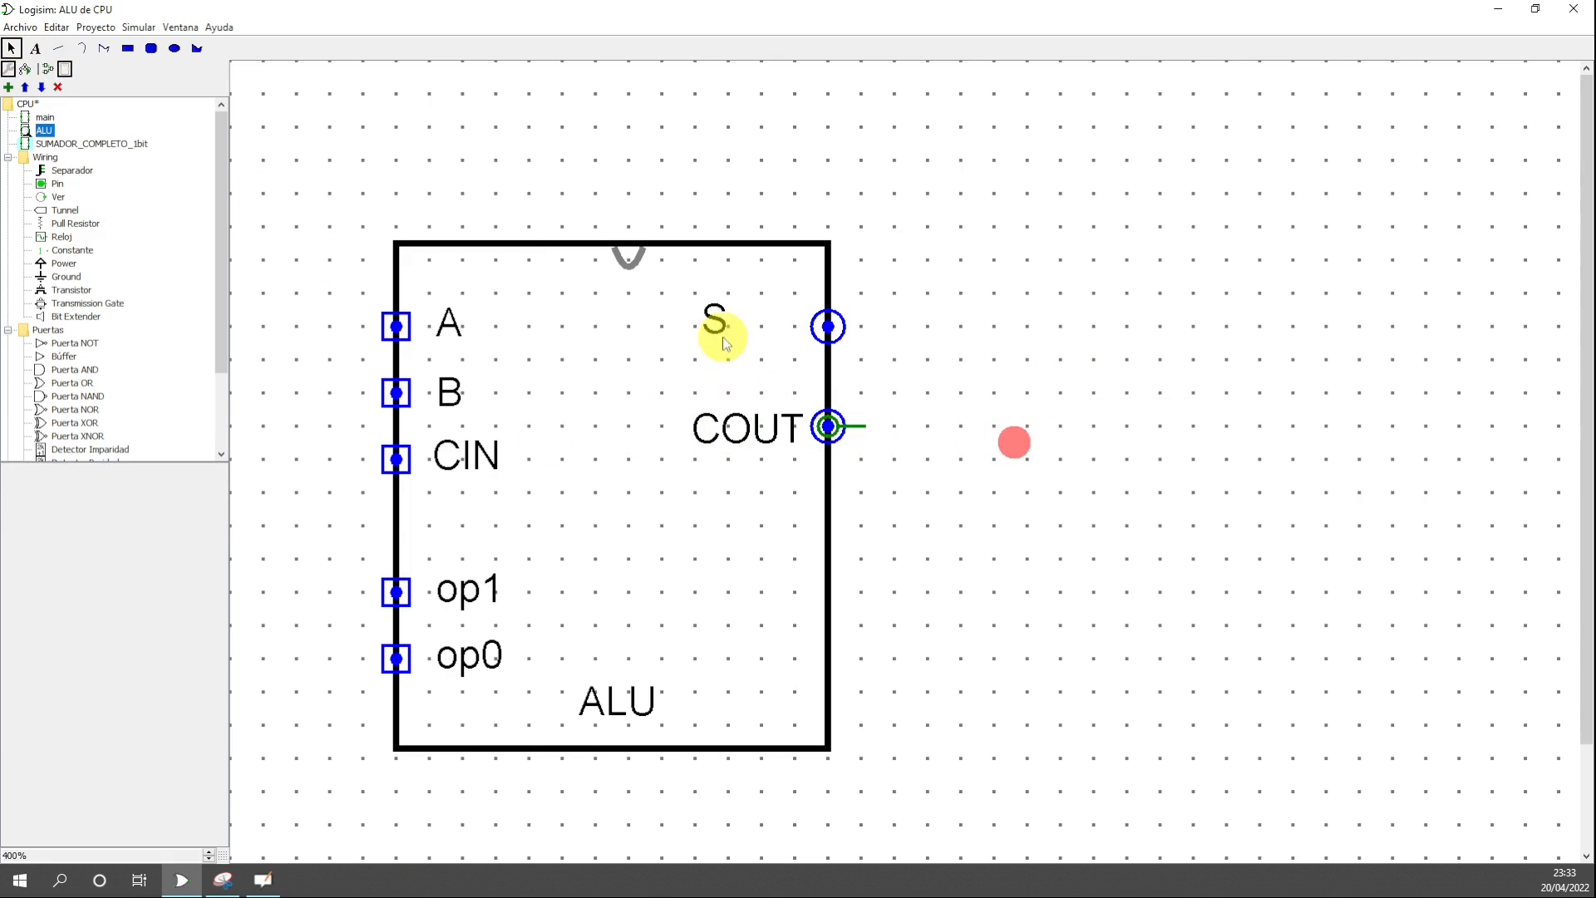
pyautogui.moveTo(715, 324); pyautogui.dragTo(775, 326)
pyautogui.click(1040, 598)
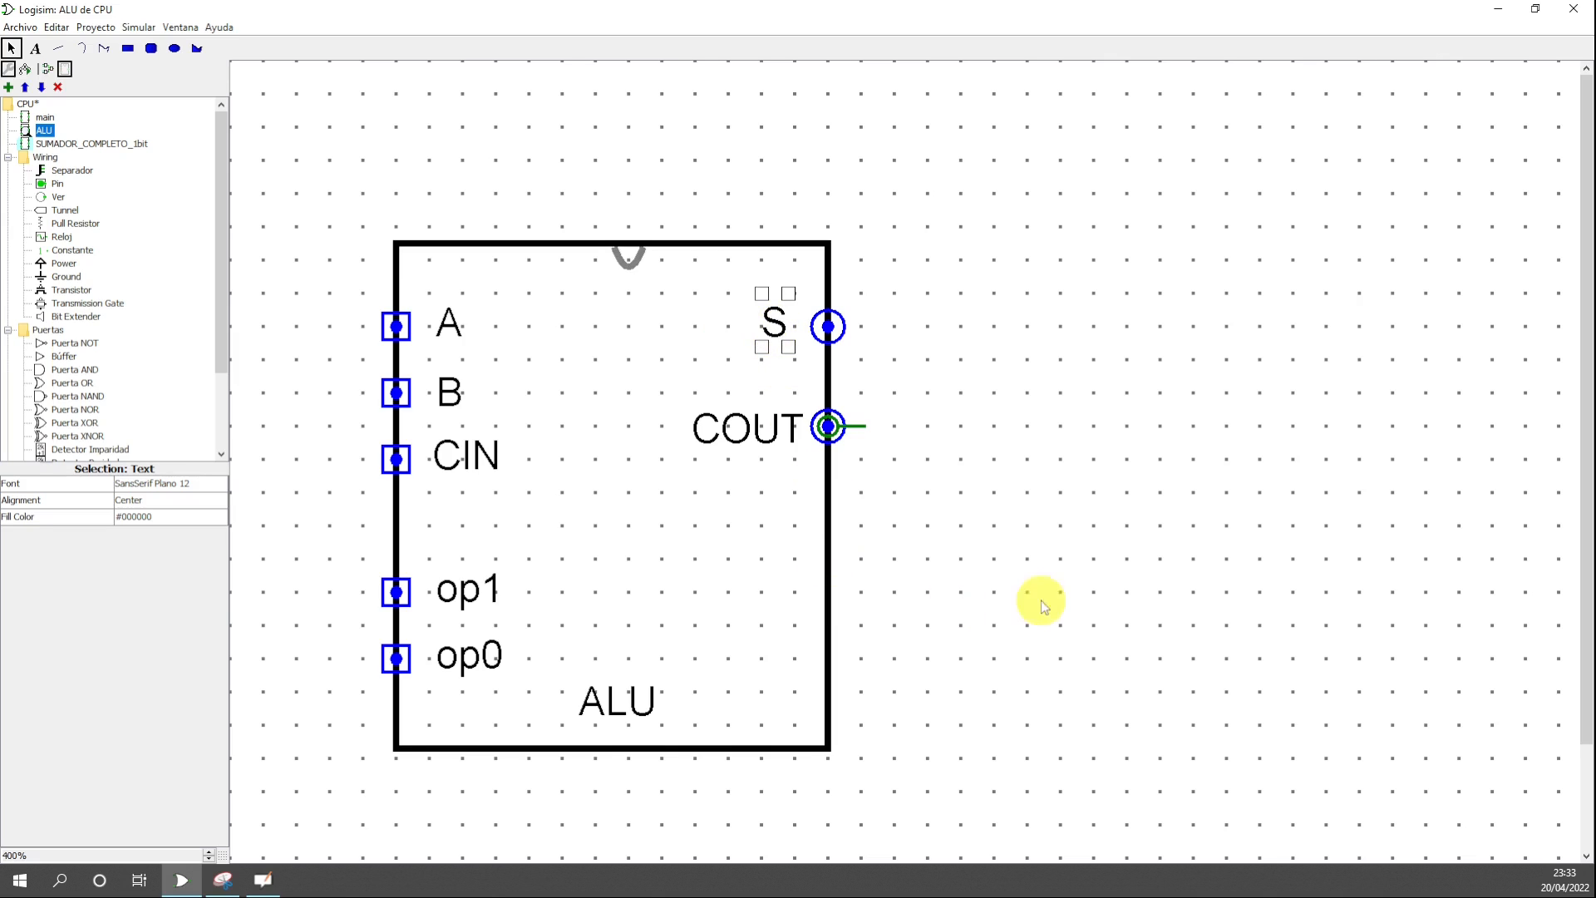
# - Shift the notch slightly left along the upper edge of the ALU box
pyautogui.click(617, 264)
pyautogui.moveTo(617, 265)
pyautogui.mouseDown()
pyautogui.moveTo(584, 257)
pyautogui.moveTo(606, 257)
pyautogui.mouseUp()
pyautogui.click(1022, 331)
pyautogui.click(1128, 453)
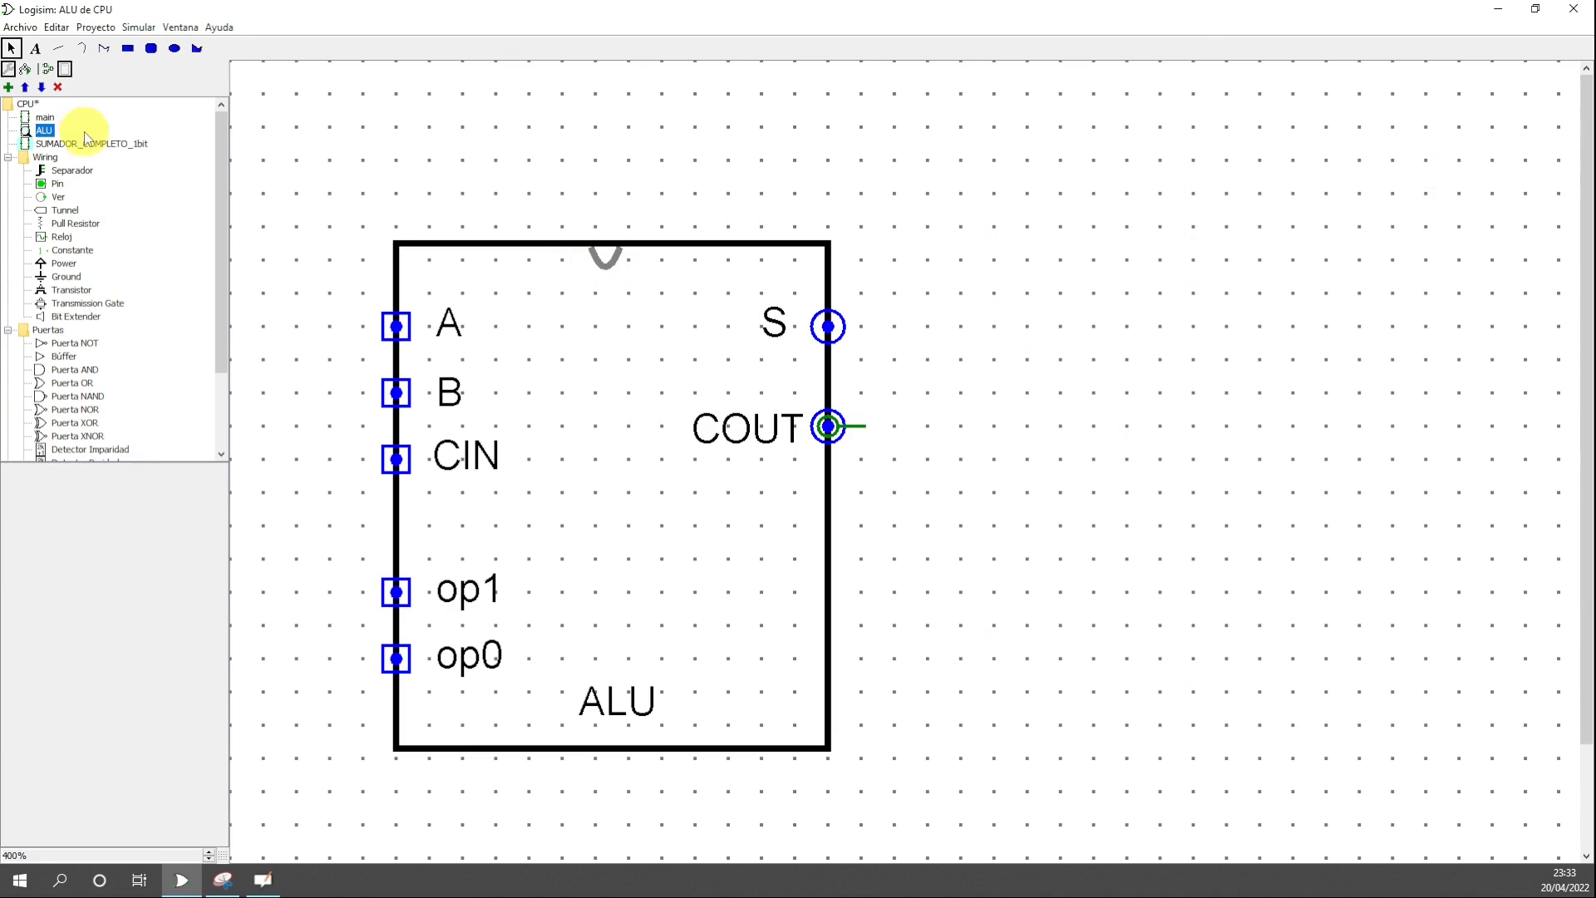
# - Open the main circuit for editing and save the project
pyautogui.click(46, 131)
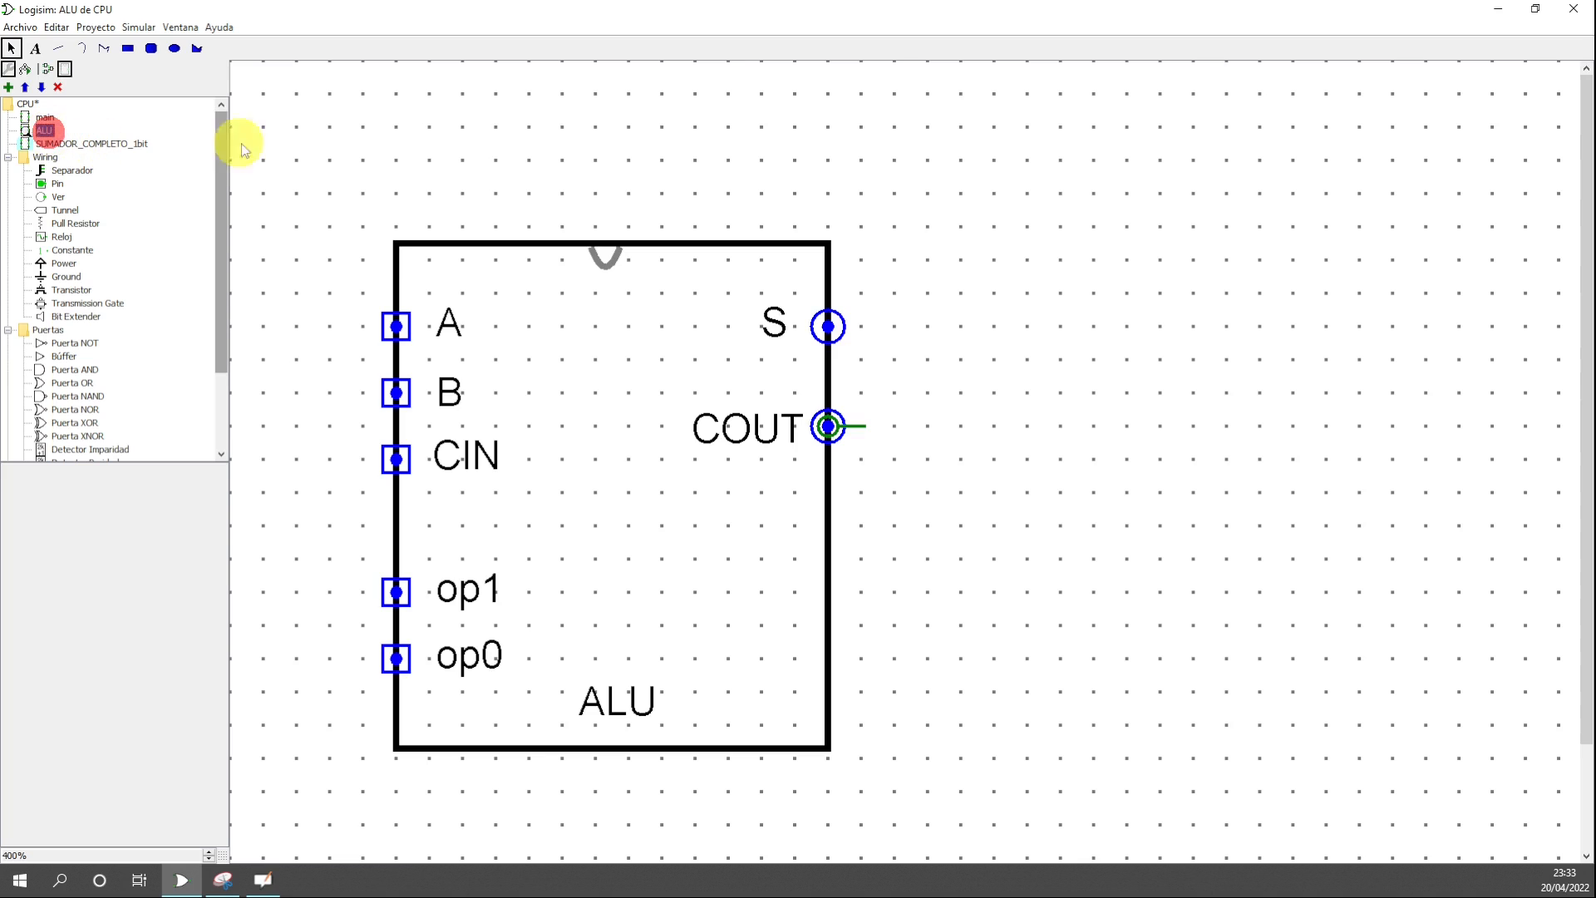
pyautogui.doubleClick(39, 119)
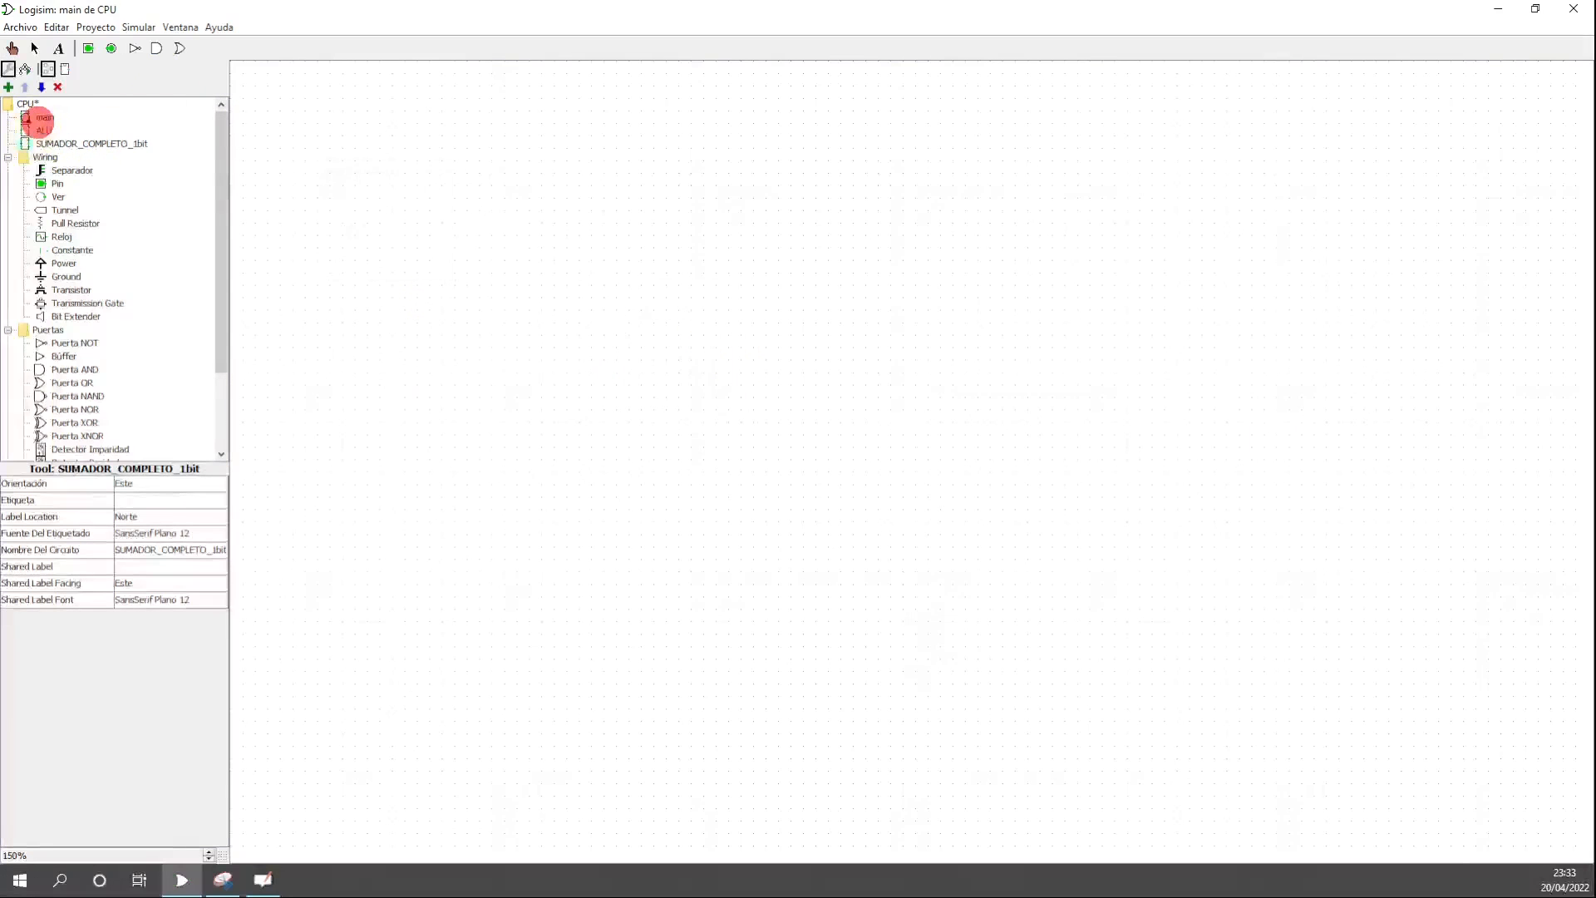
pyautogui.click(19, 26)
pyautogui.click(57, 128)
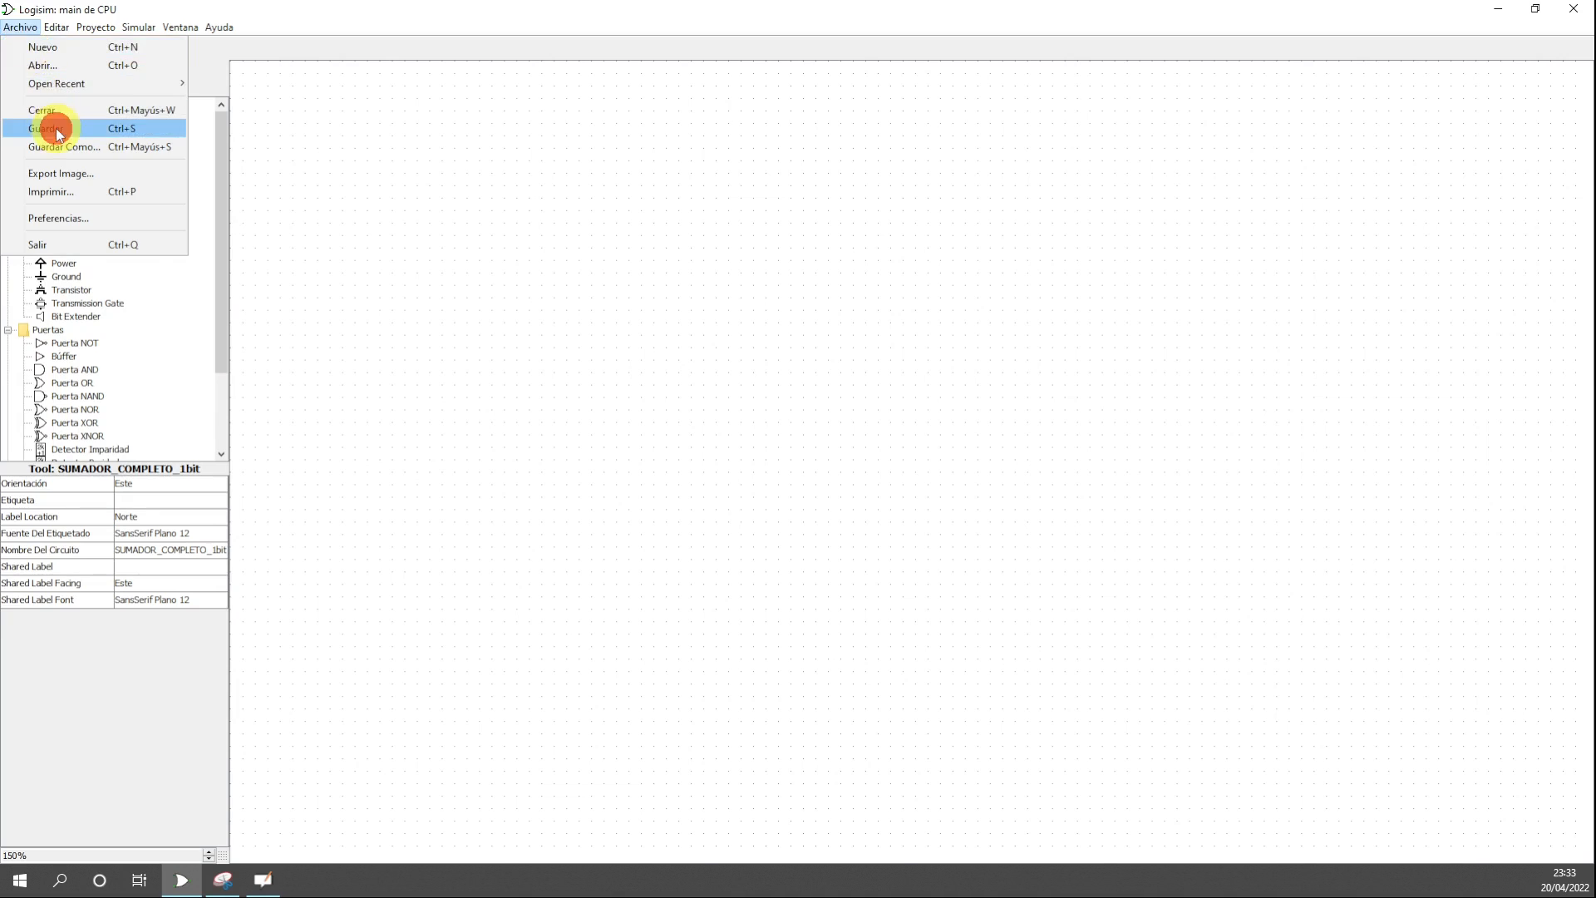
# - Place an instance of the ALU in the main circuit and position it centrally in the upper half of the canvas
pyautogui.click(46, 119)
pyautogui.click(44, 130)
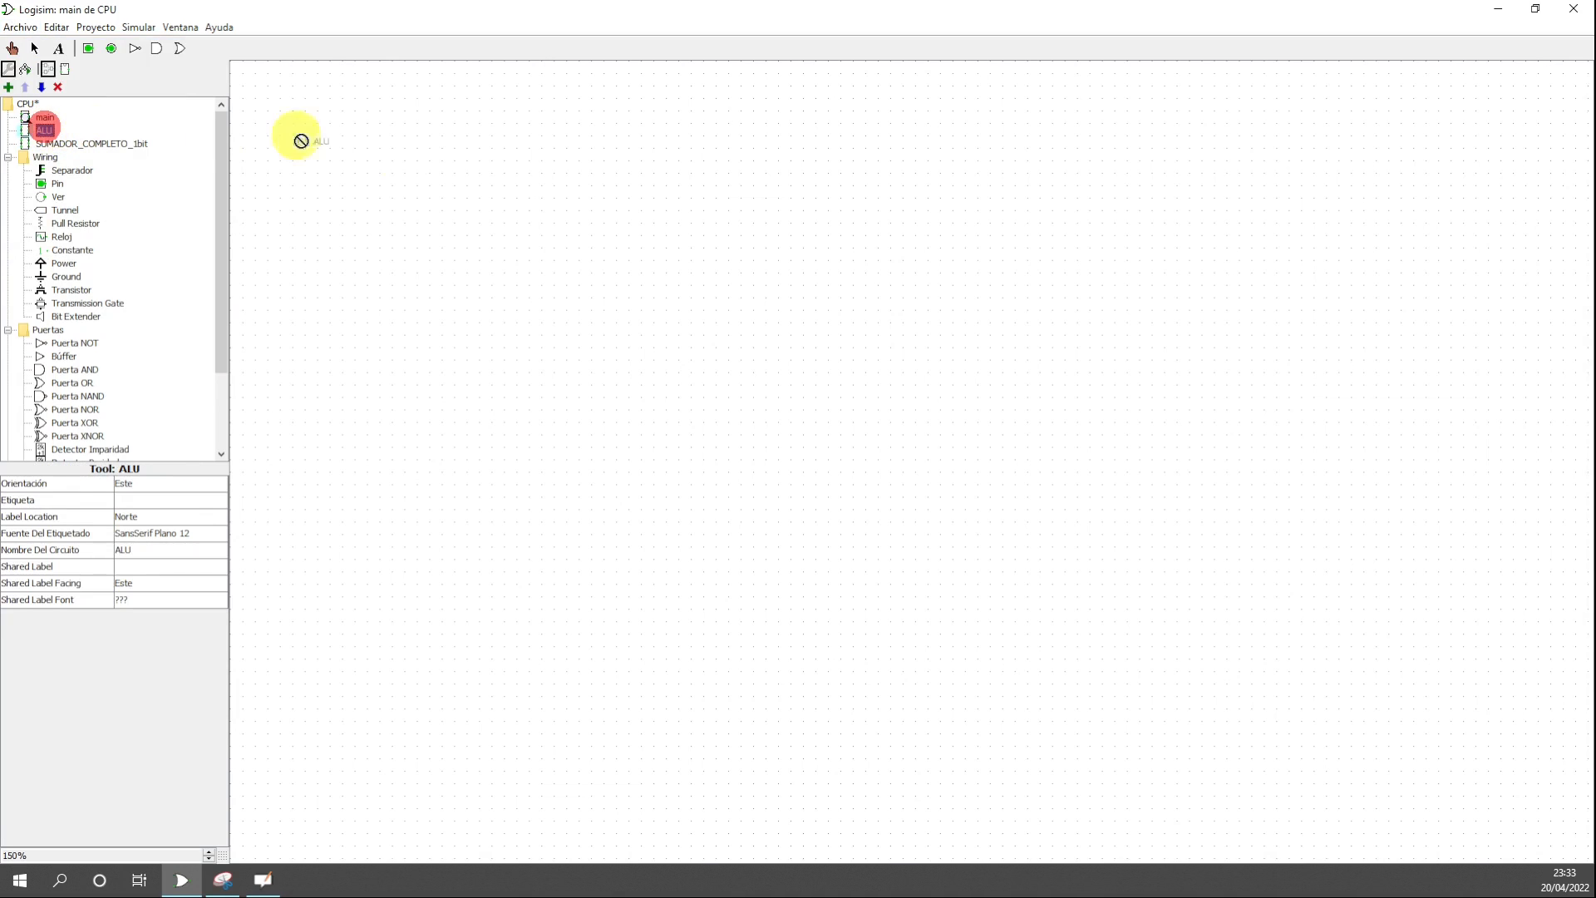
pyautogui.click(879, 306)
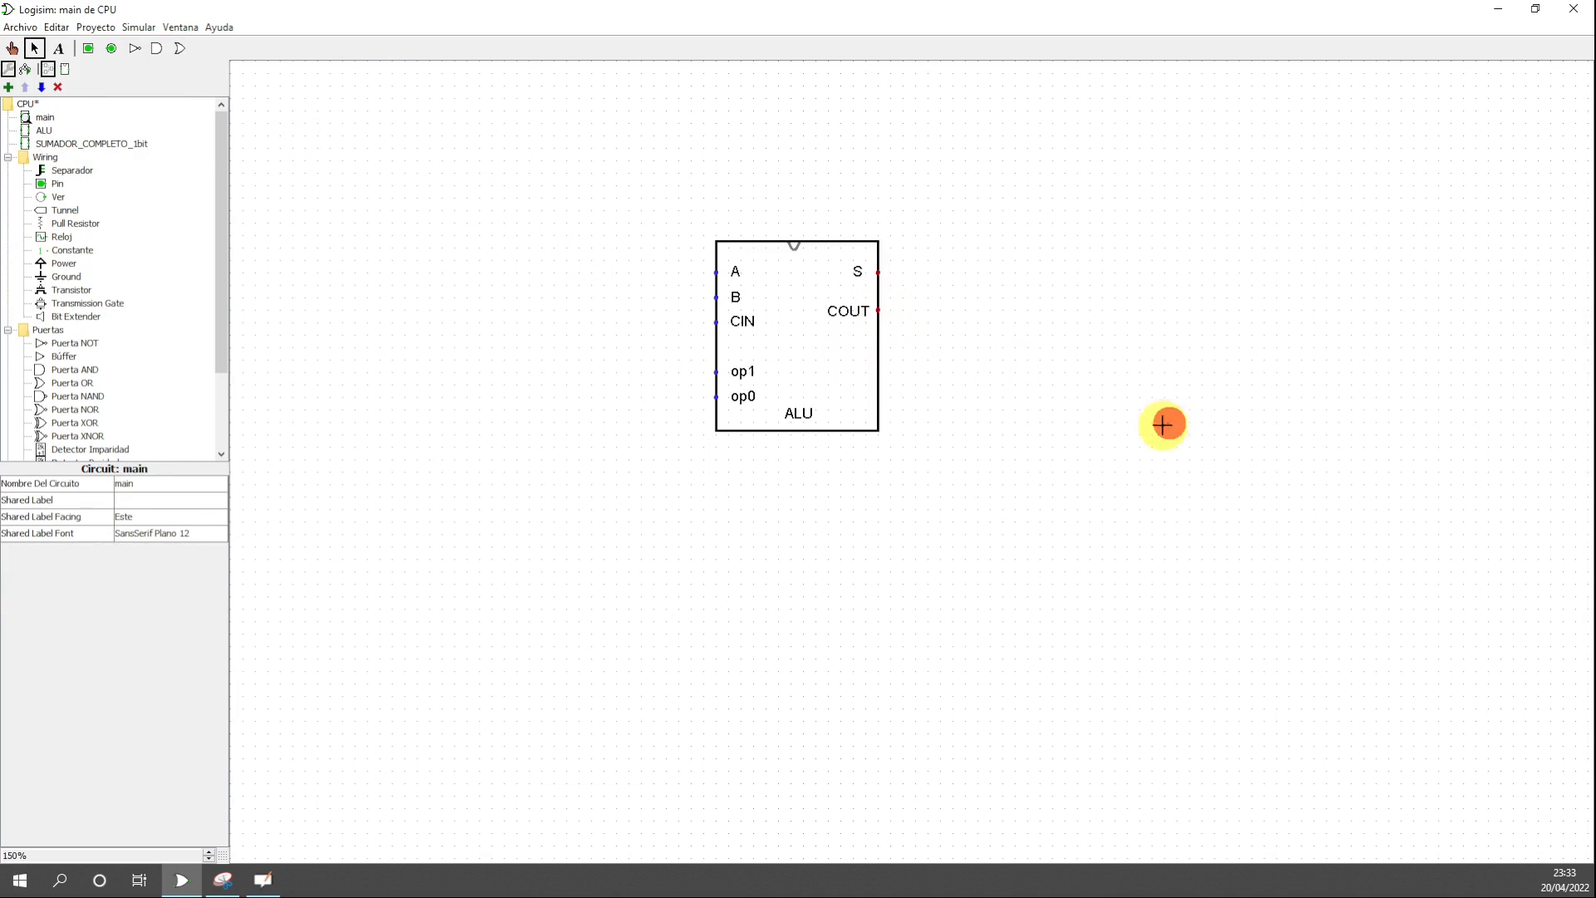
pyautogui.click(209, 852)
pyautogui.moveTo(1041, 469); pyautogui.dragTo(823, 426)
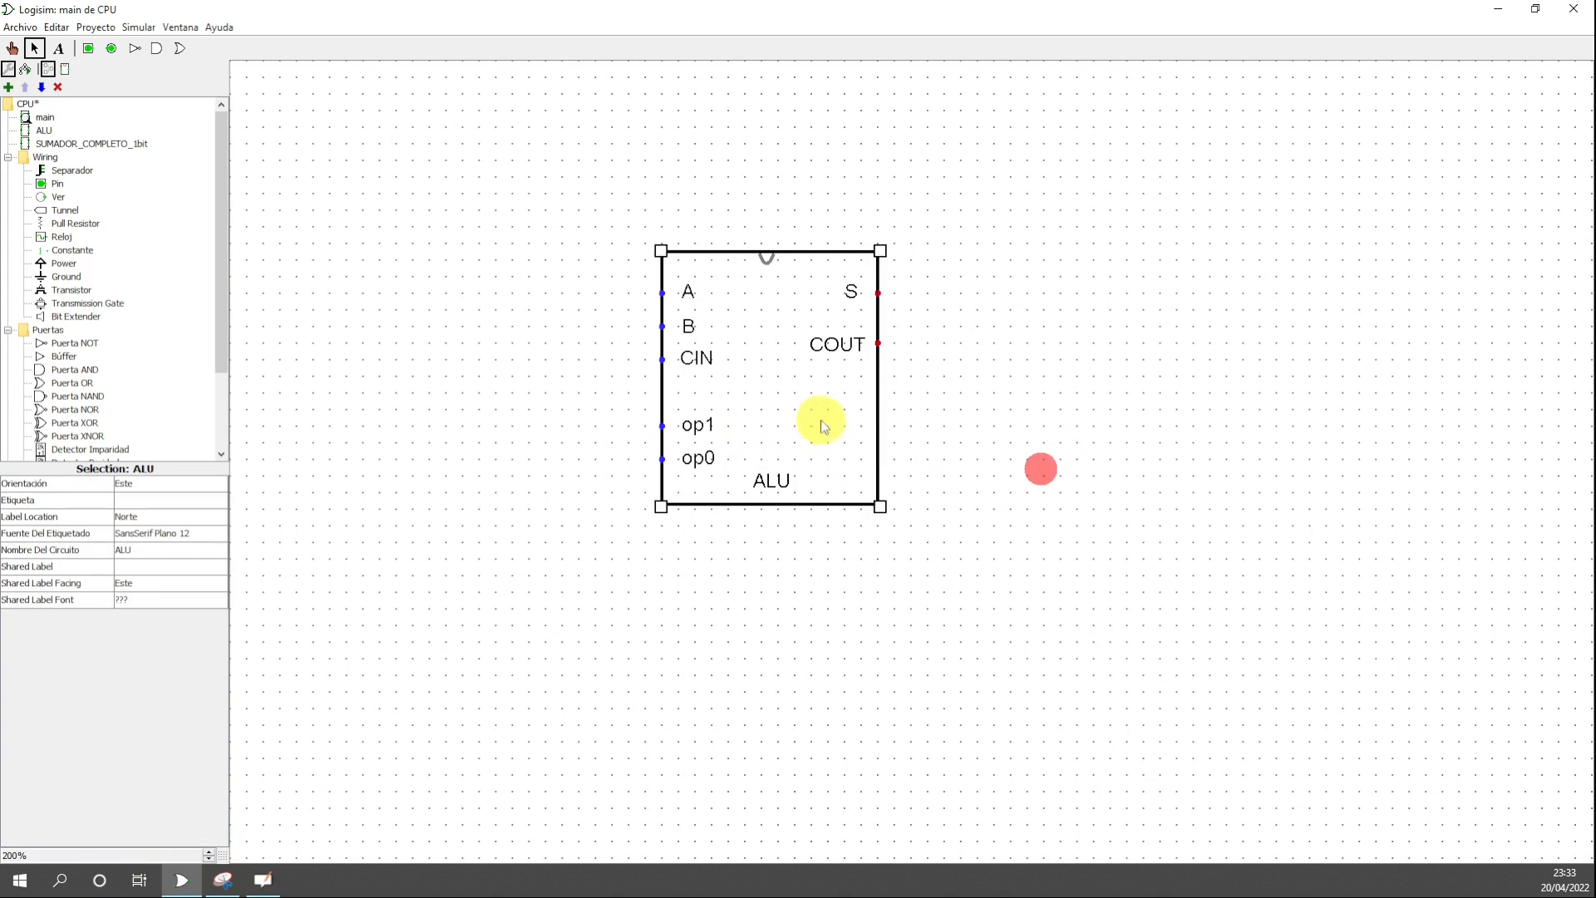
pyautogui.click(987, 624)
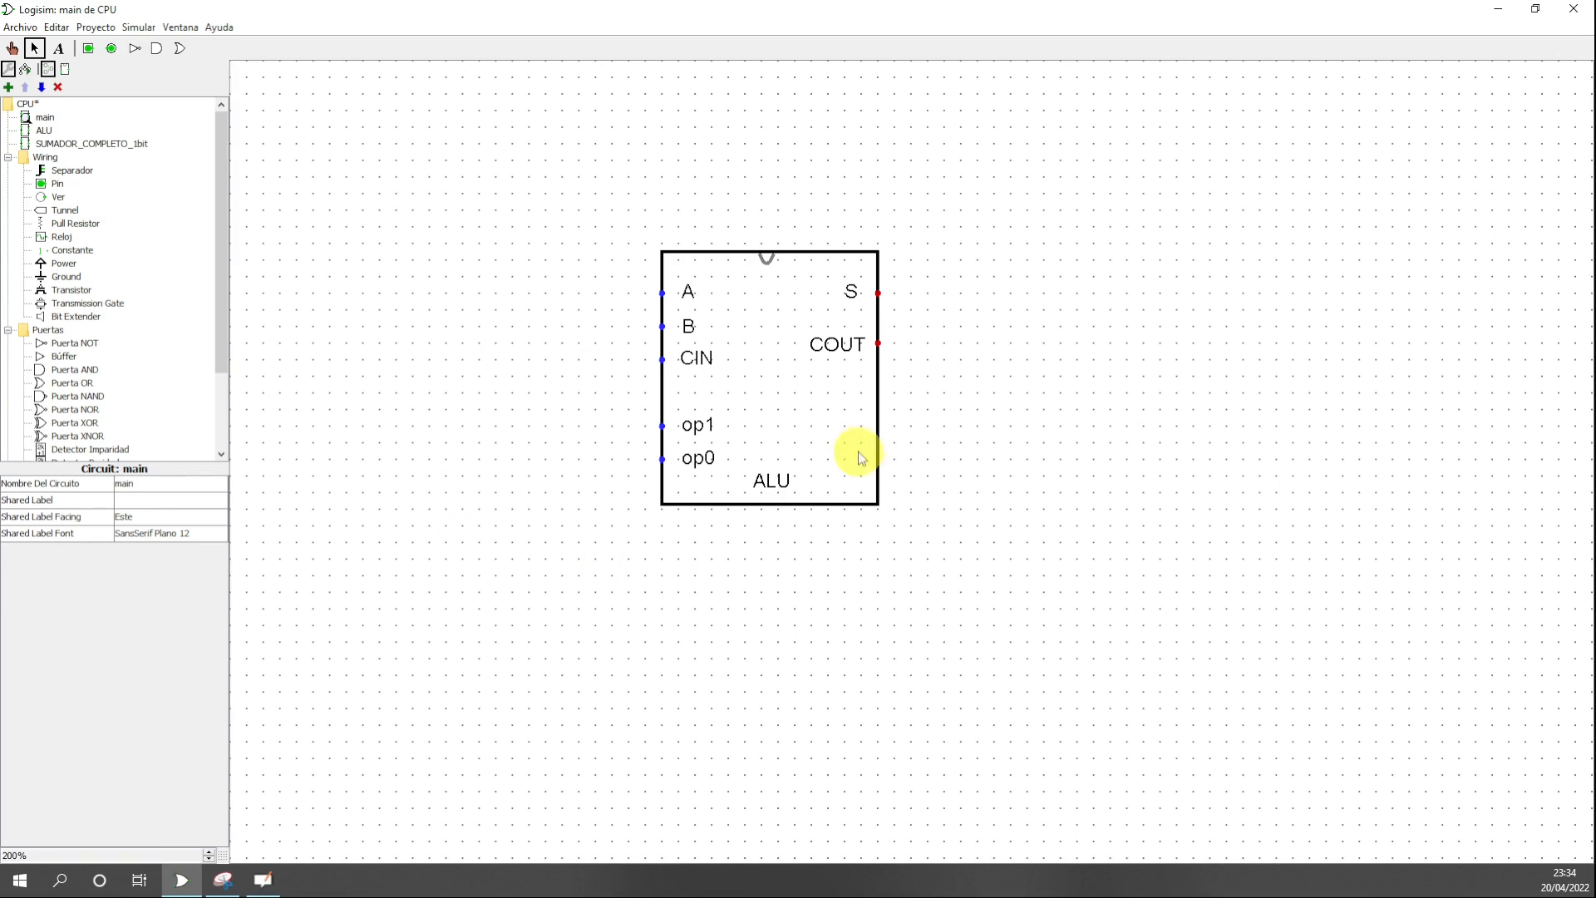
pyautogui.moveTo(864, 453); pyautogui.dragTo(938, 403)
pyautogui.click(1020, 598)
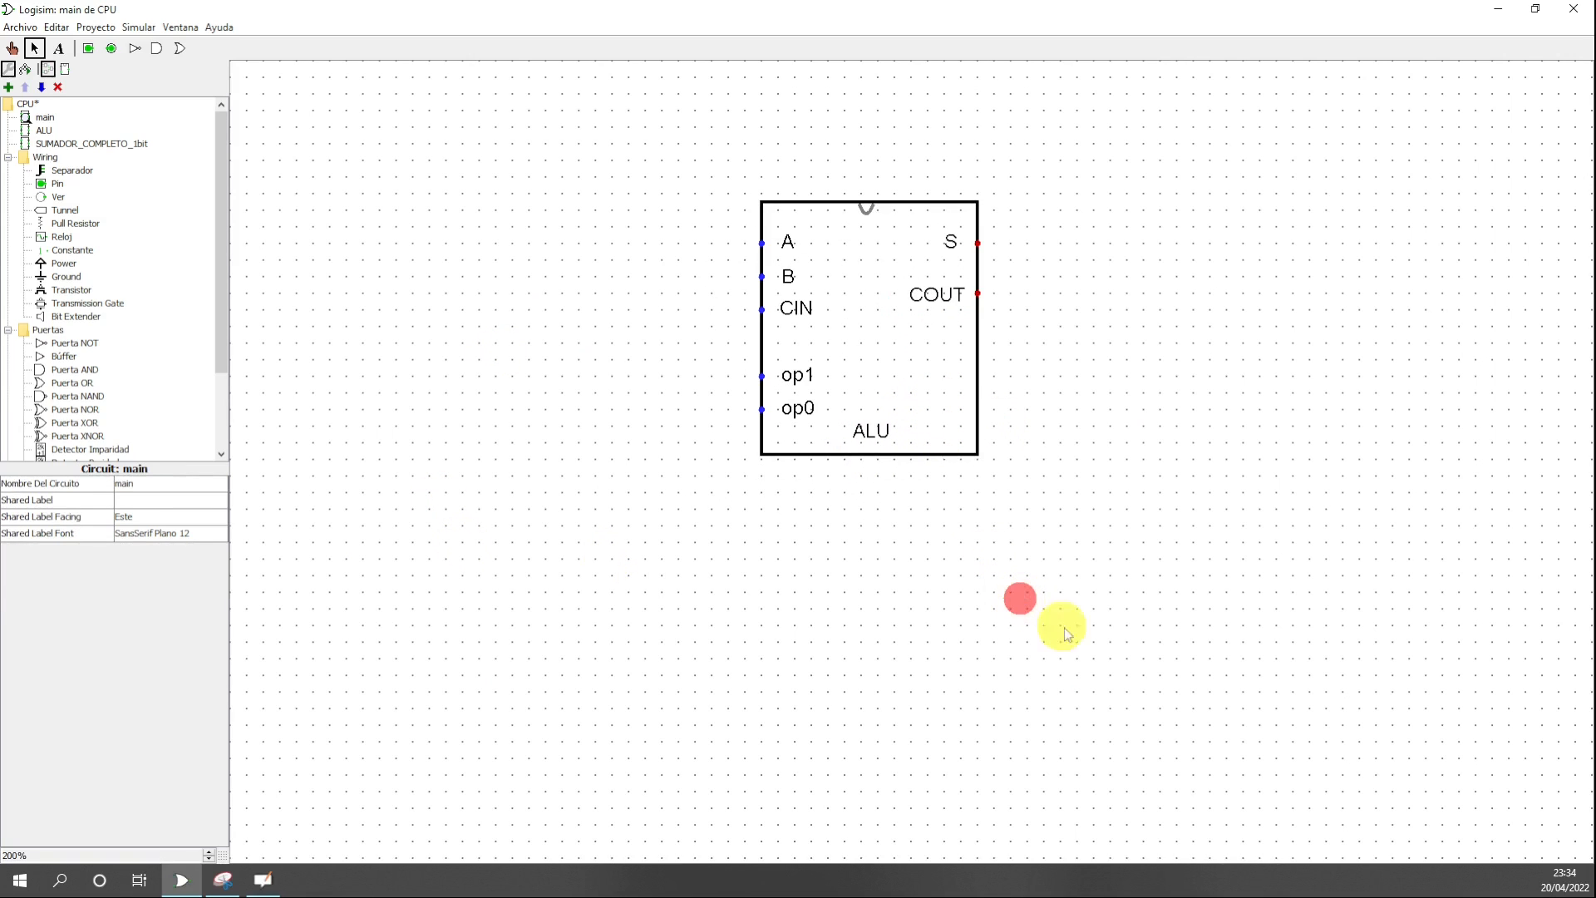